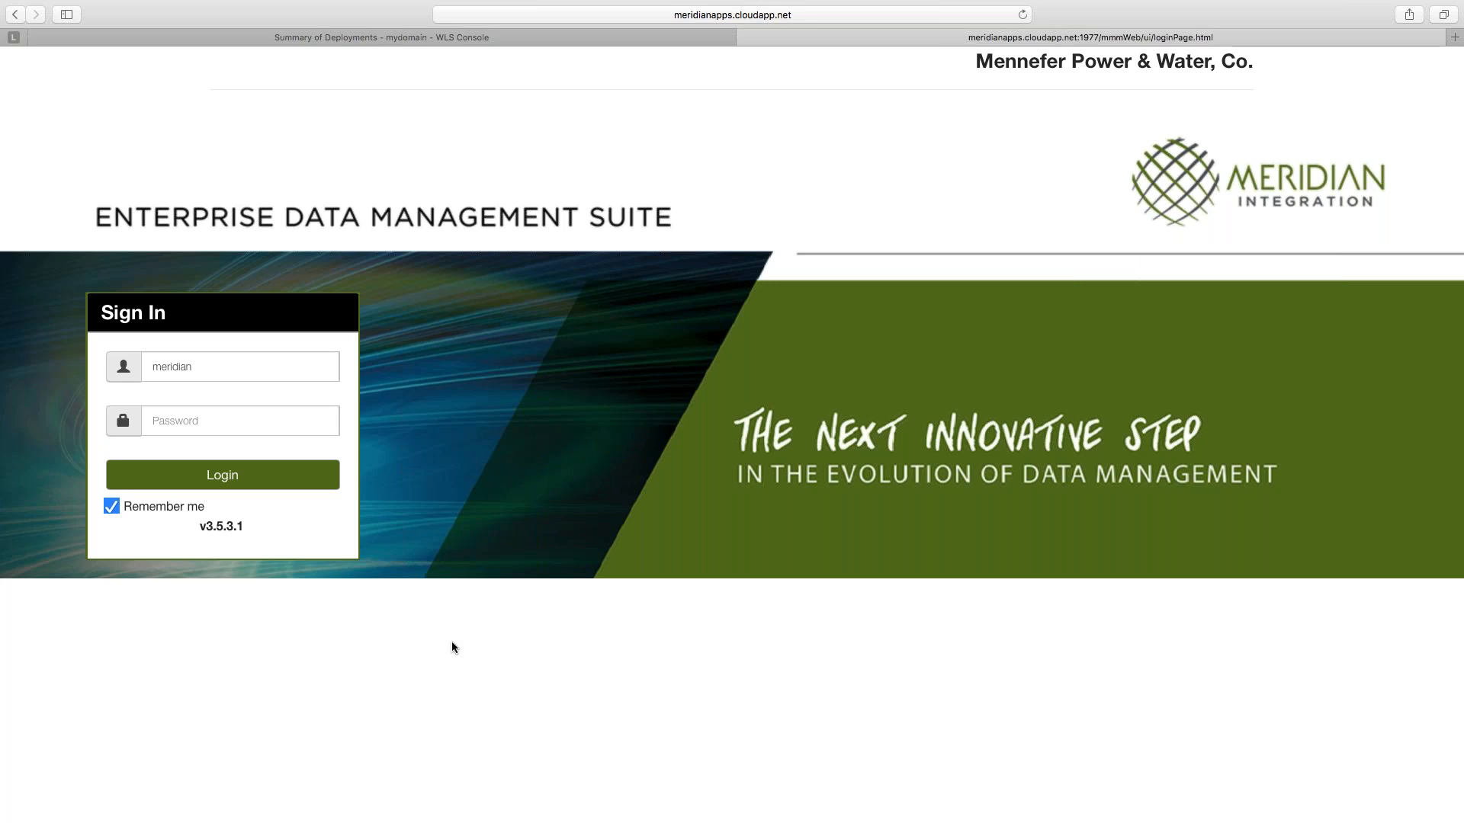
Sign in to the Enterprise Data Management Suite using the saved username and password.
click(183, 367)
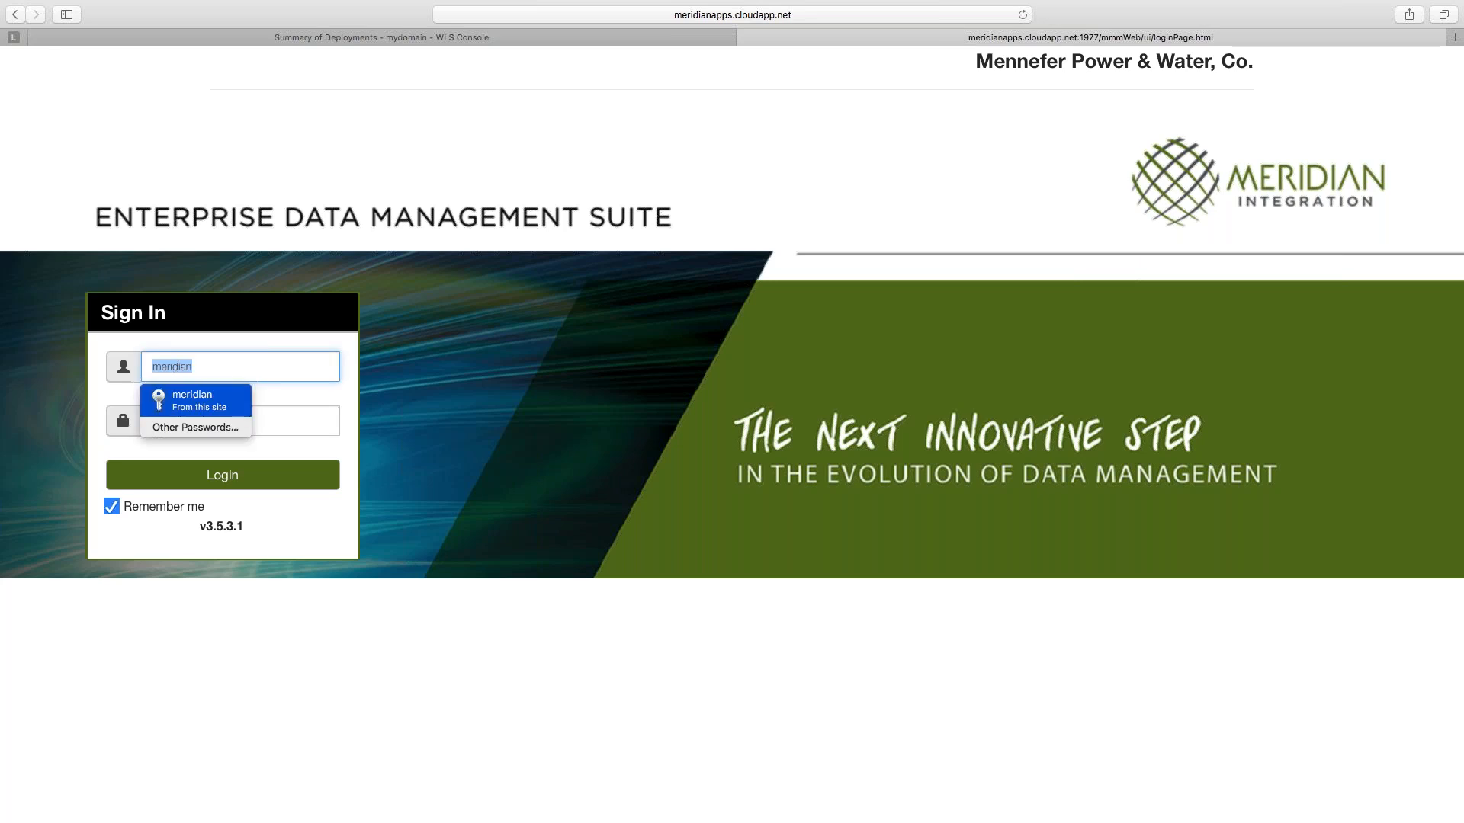
click(185, 395)
click(211, 480)
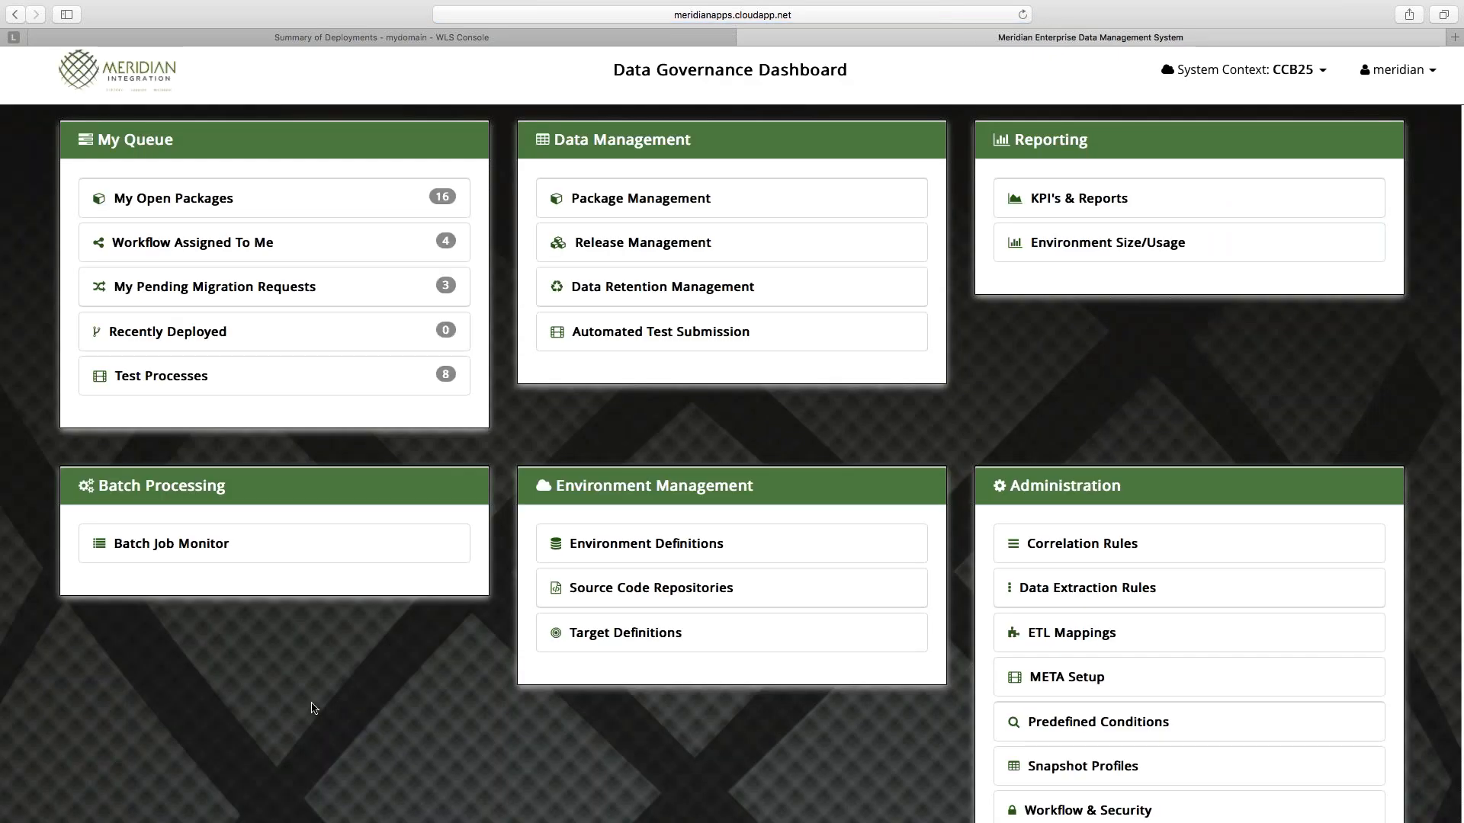
Look over the Data Governance Dashboard and open the Environment Definitions list.
key(super+minus)
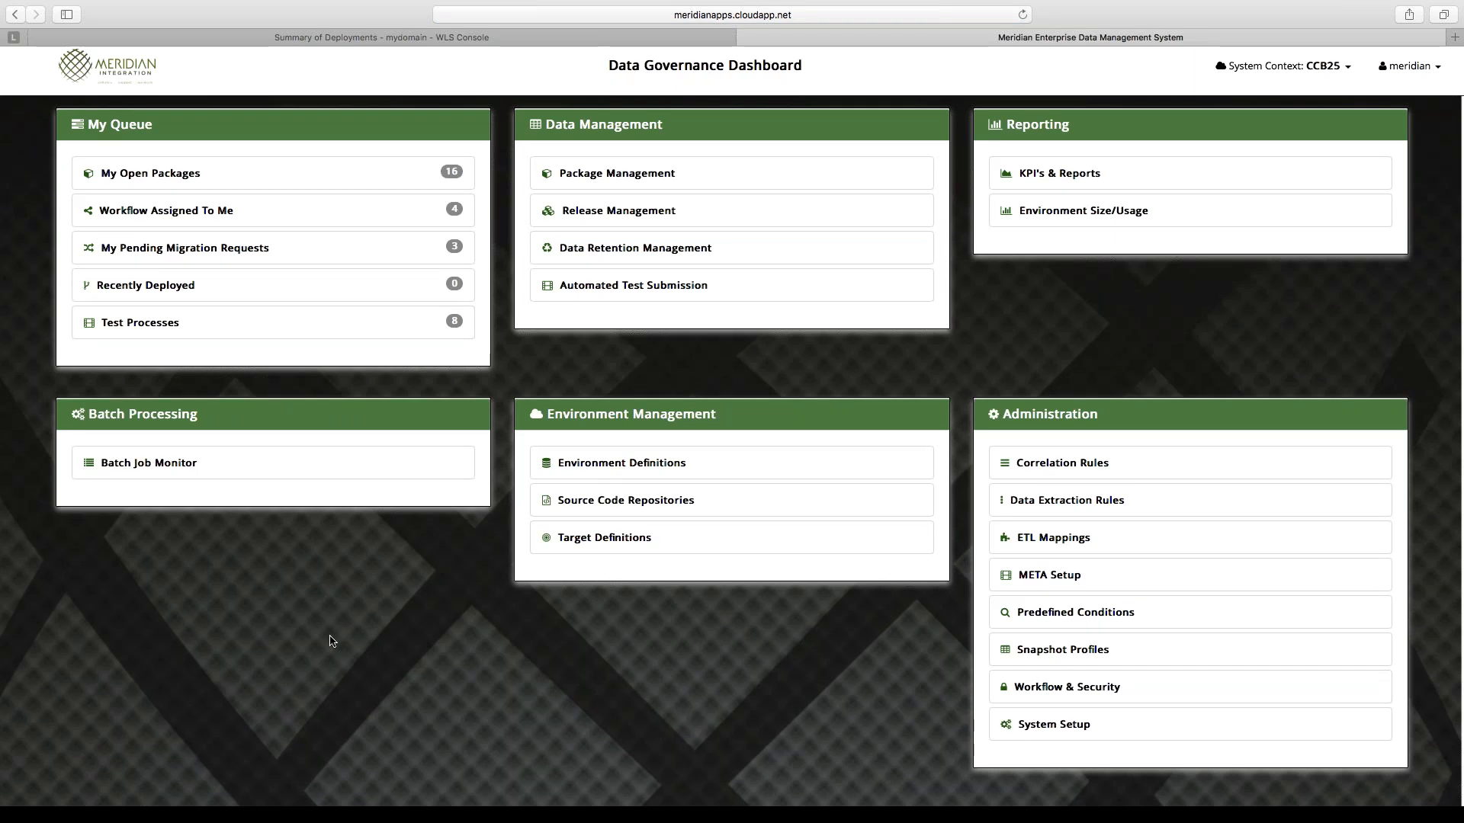
key(super+plus)
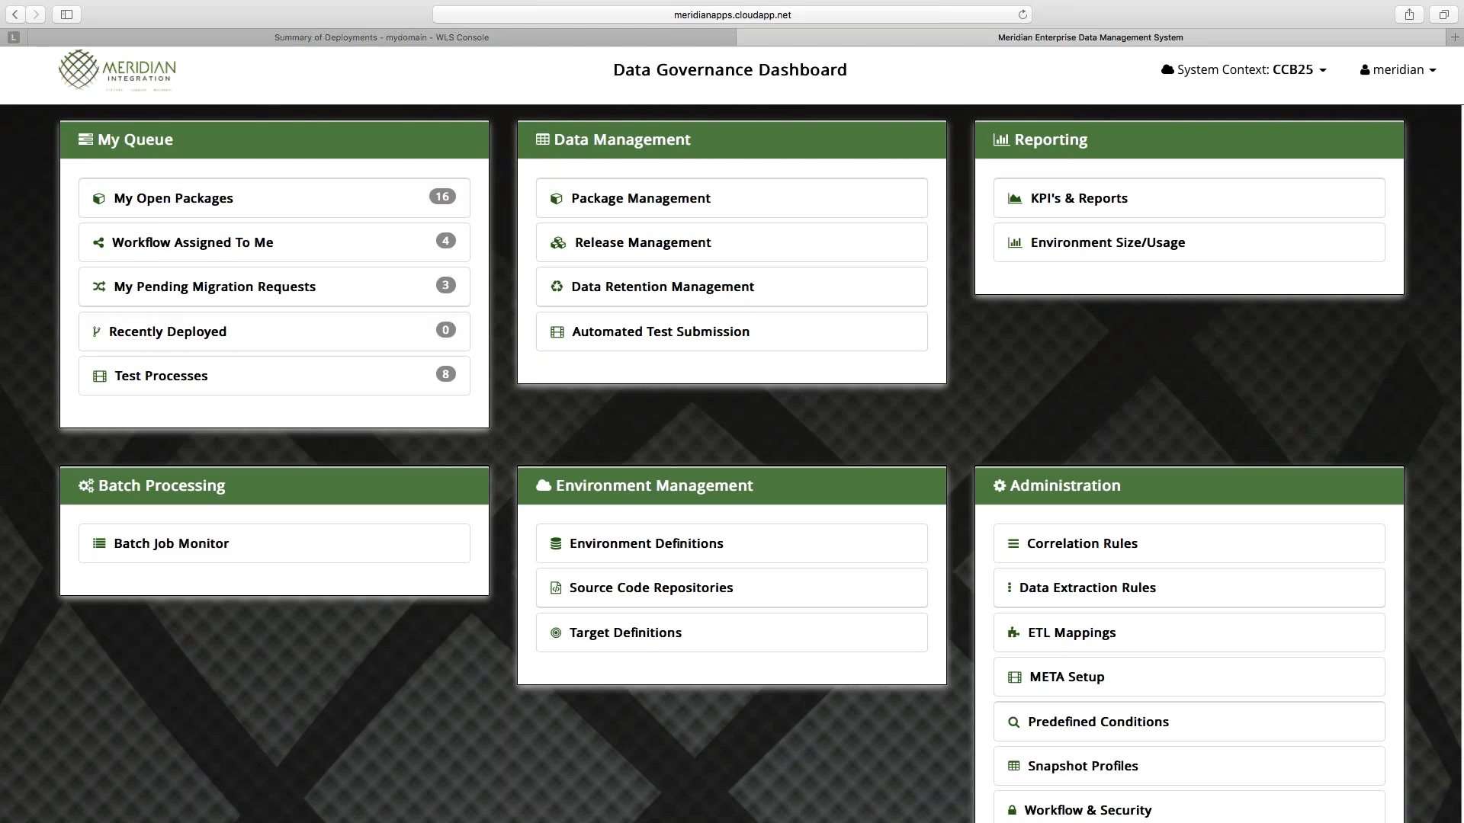
scroll(435, 678, down, 2)
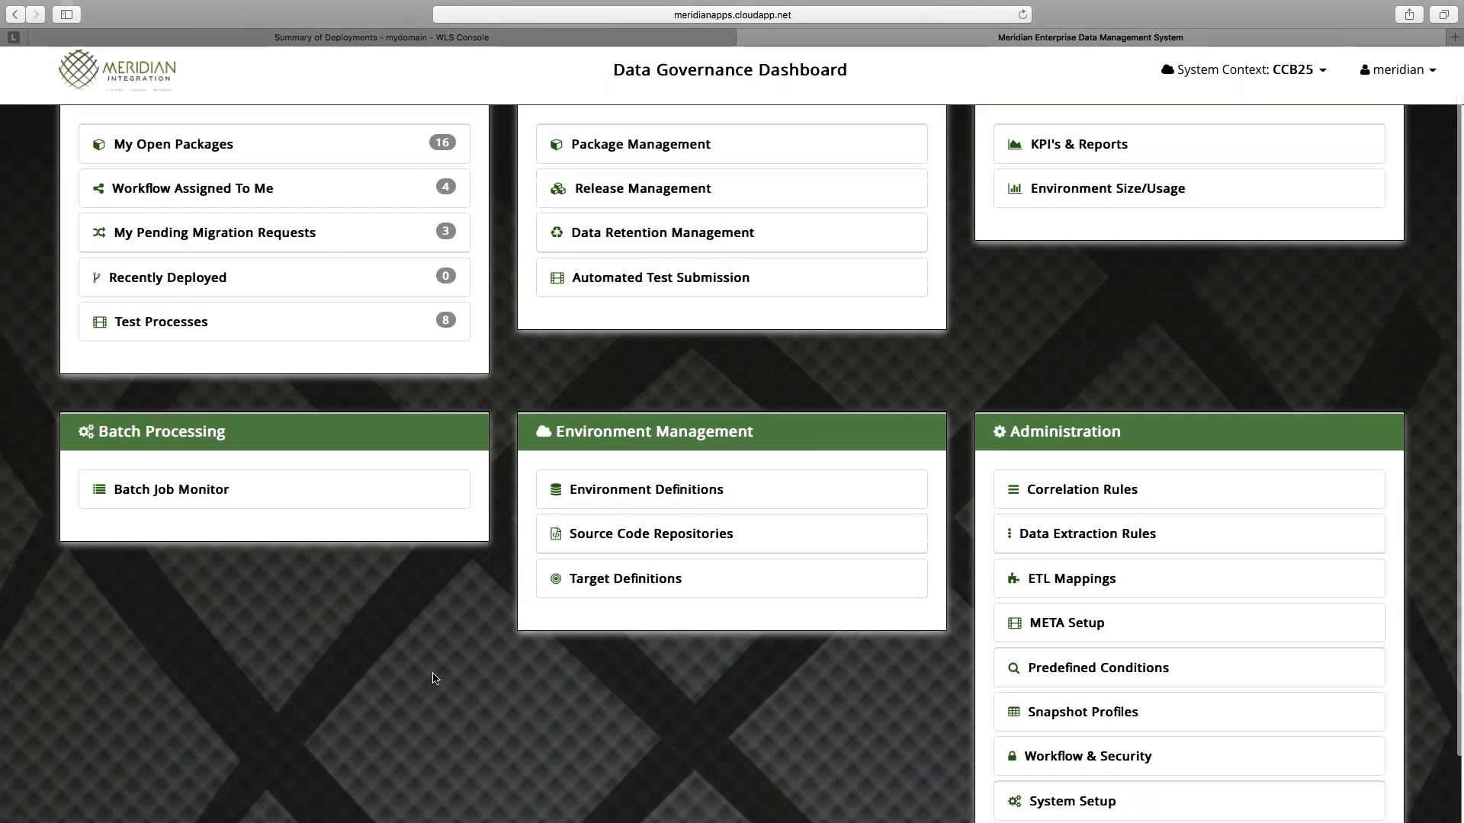
scroll(450, 667, up, 2)
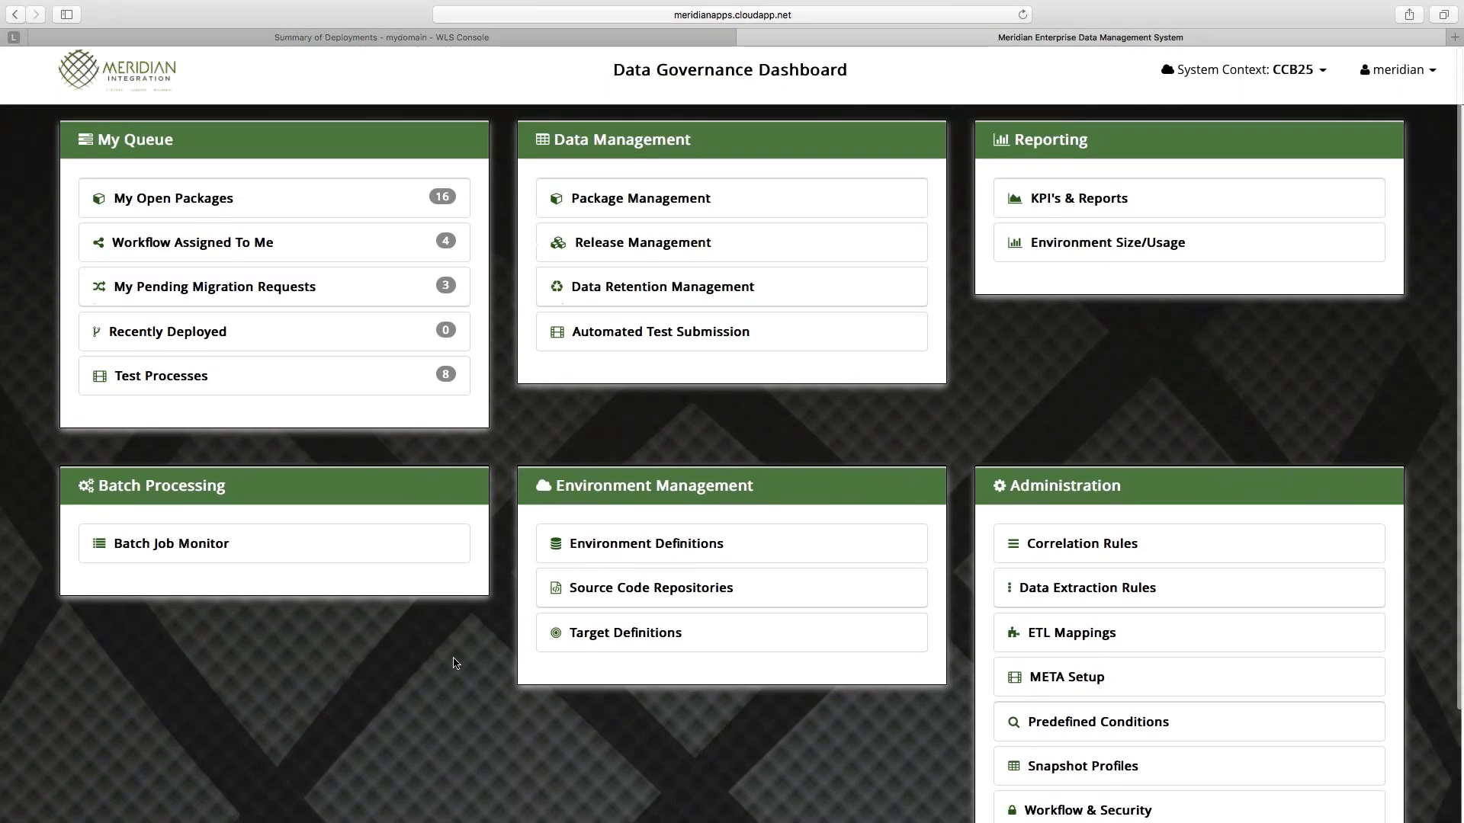
click(617, 544)
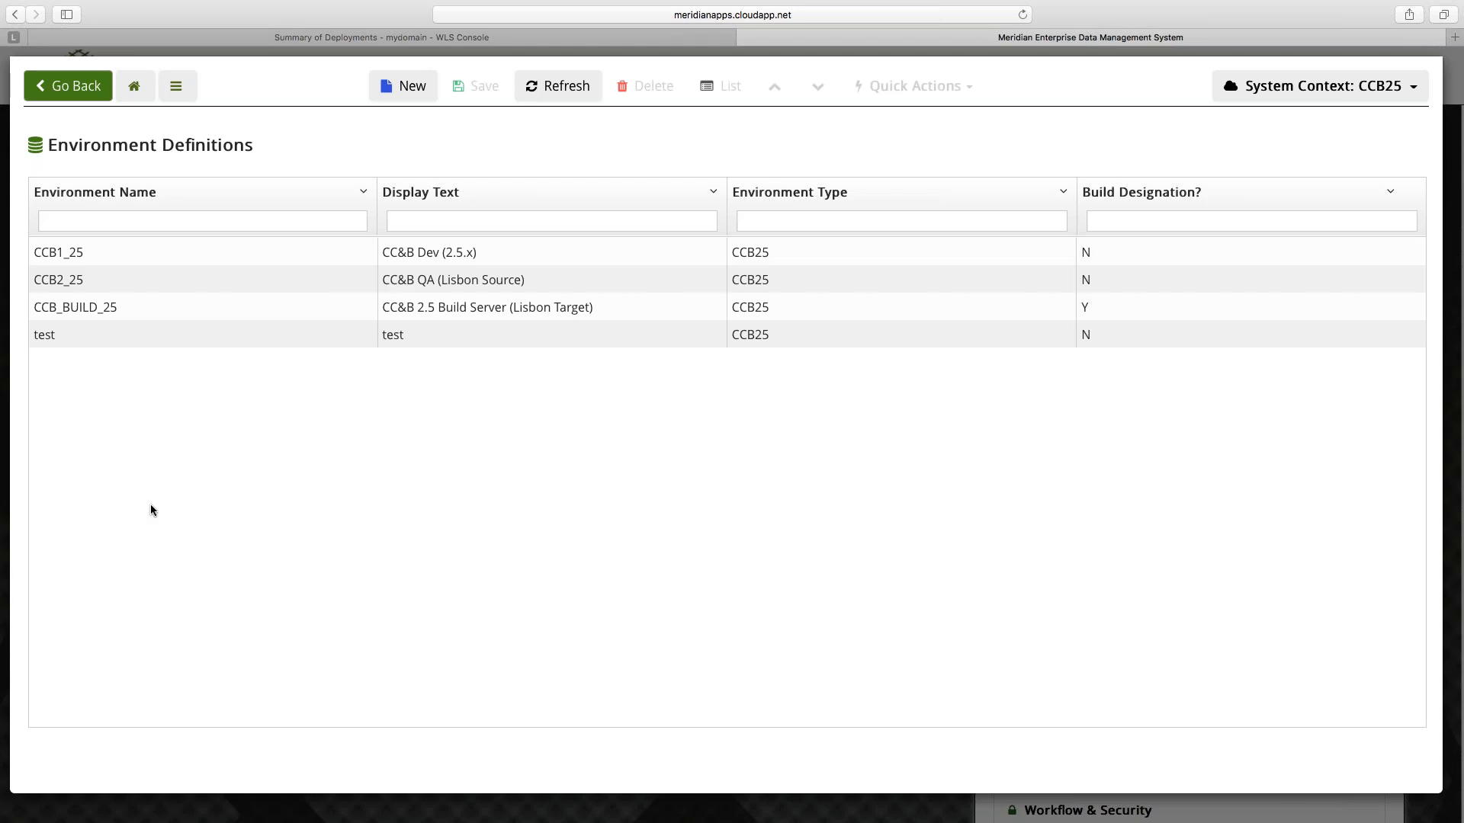
Switch the system context to MDM21 to view its environments, and return the context to CCB25.
click(1341, 92)
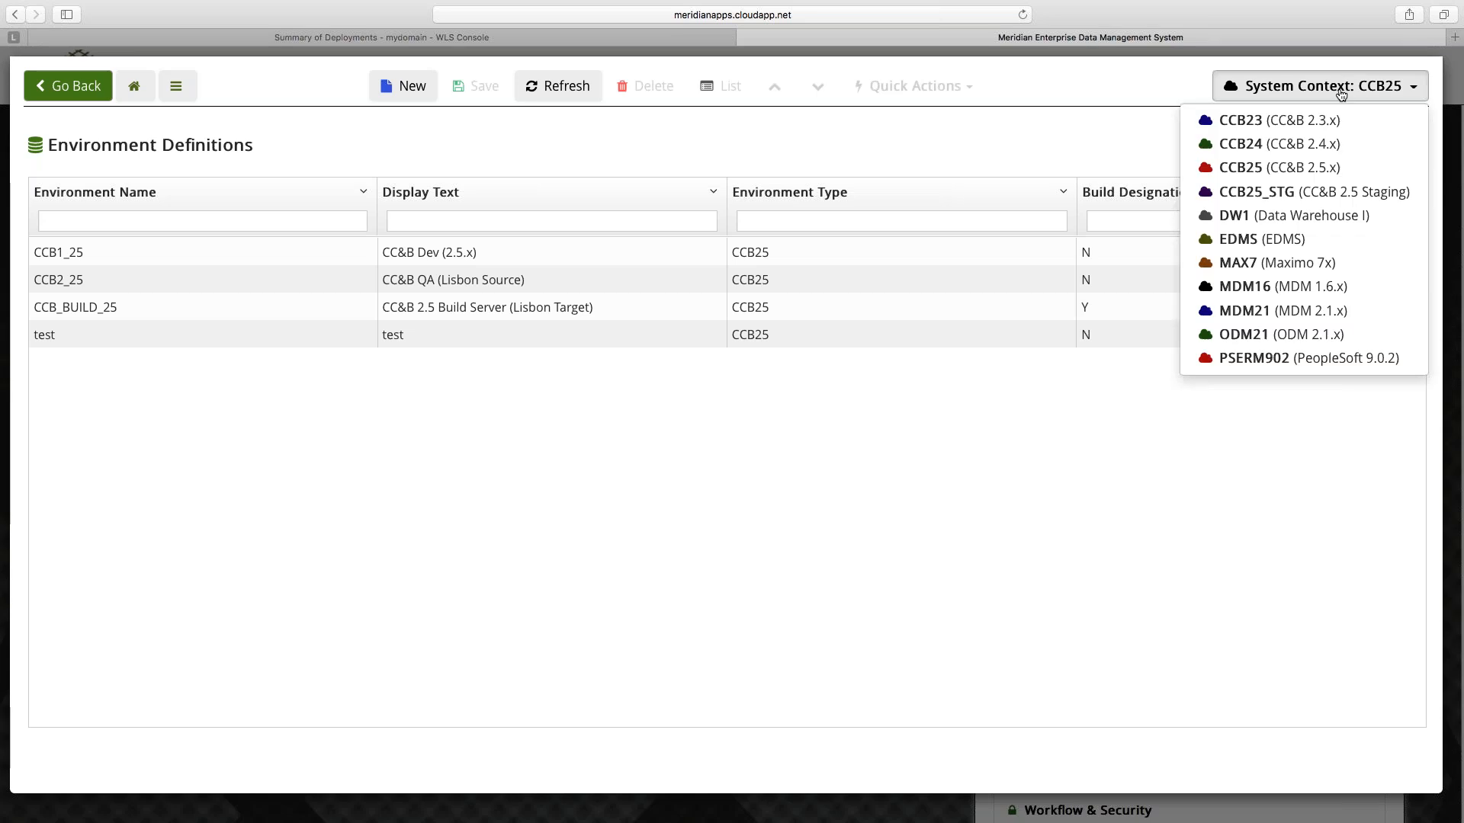
click(1239, 311)
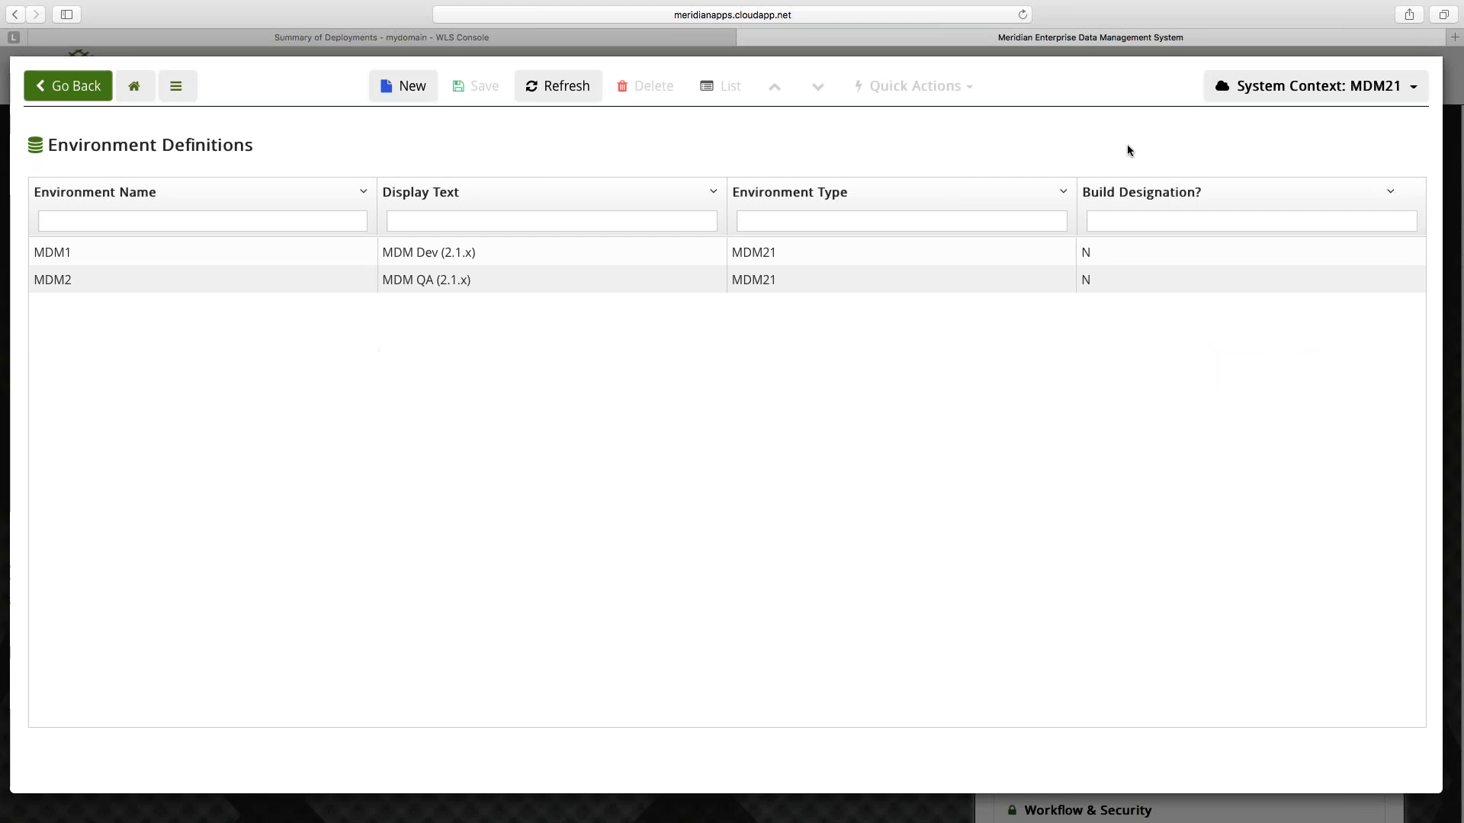
click(1296, 90)
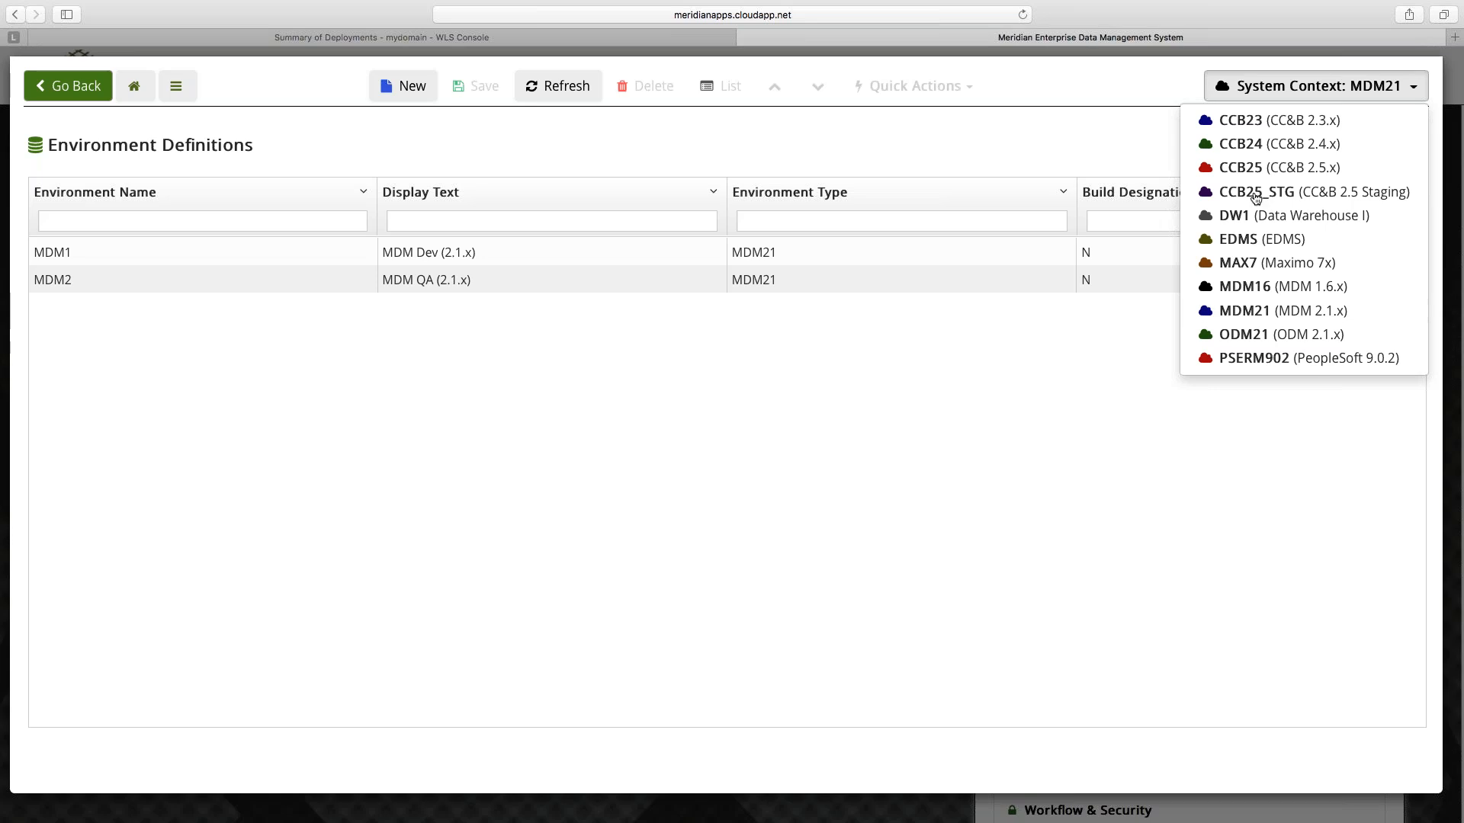
click(1244, 169)
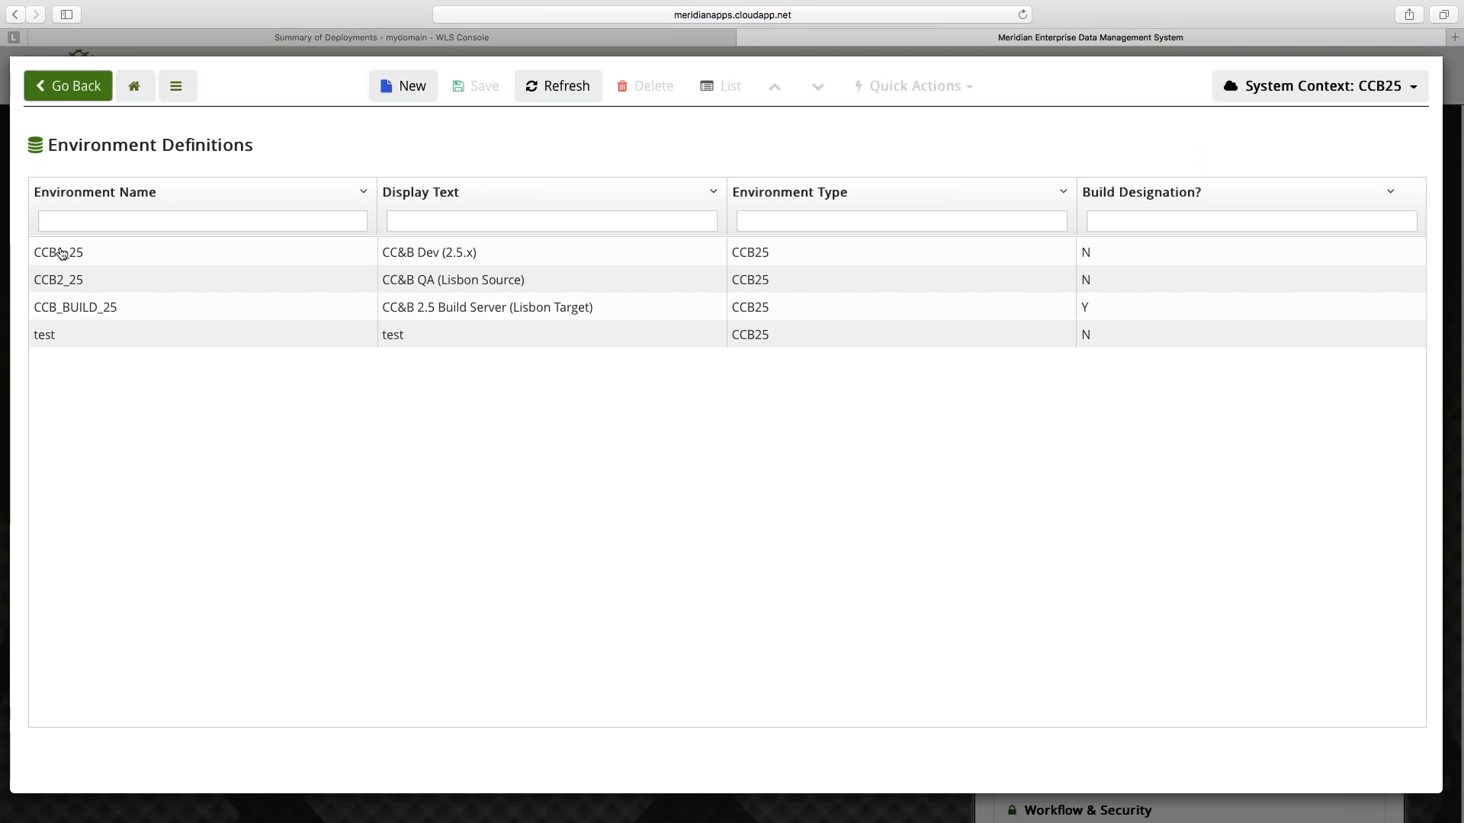
Open the CCB2_25 environment definition to examine its main connection settings, and go back to the environment list.
click(70, 282)
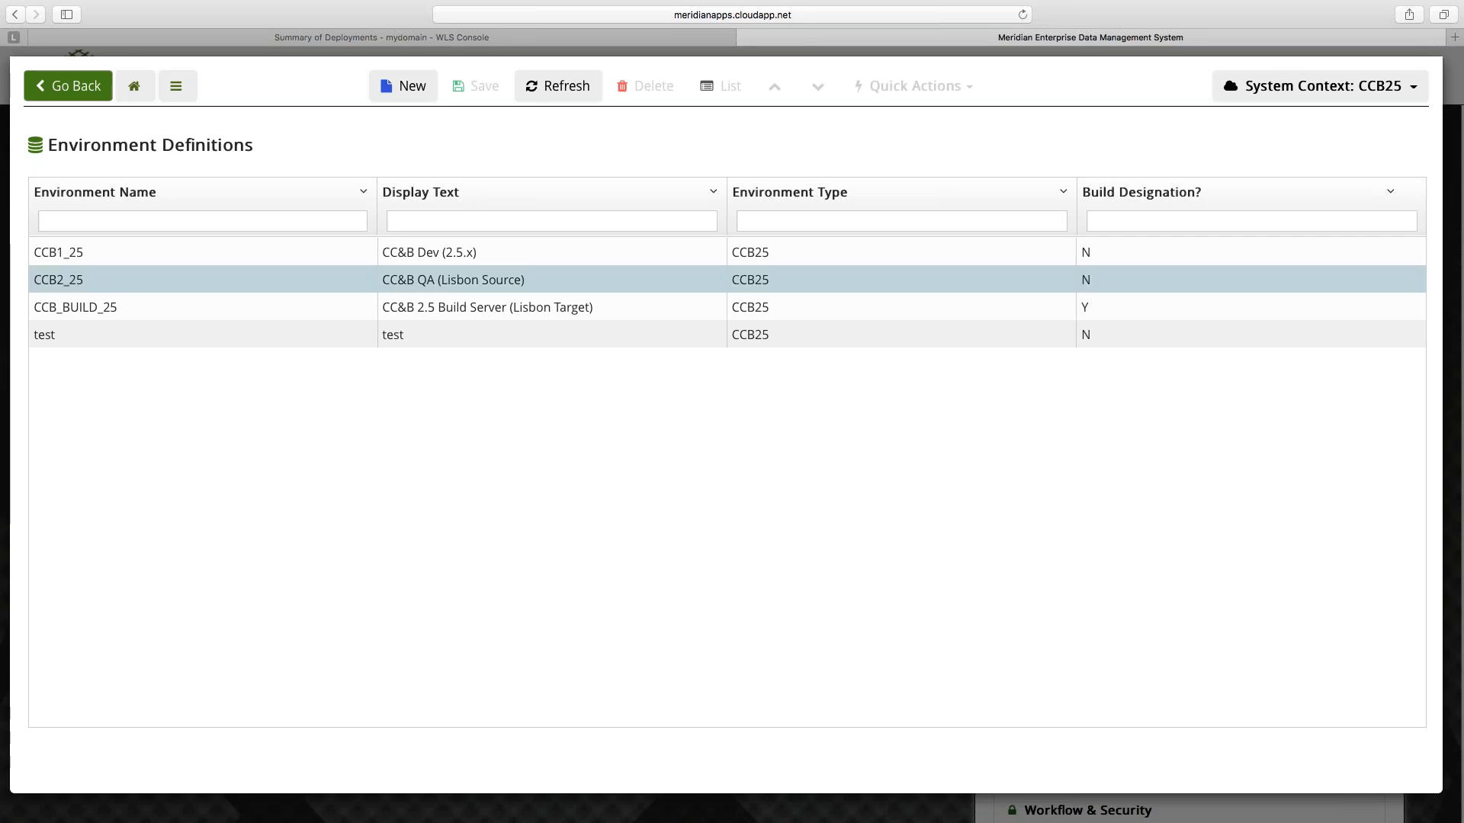
scroll(308, 525, down, 1)
scroll(309, 524, up, 1)
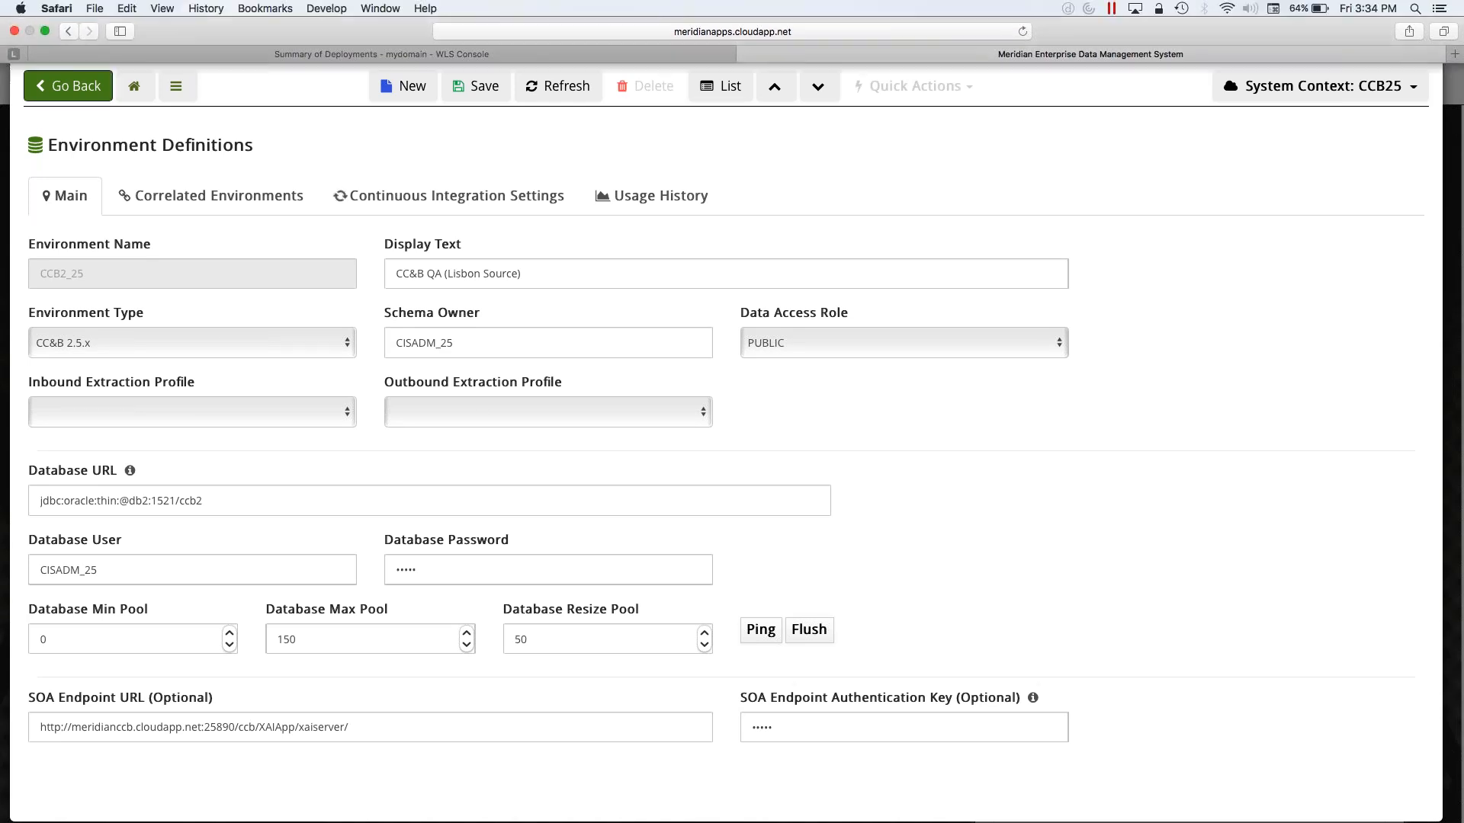
click(68, 86)
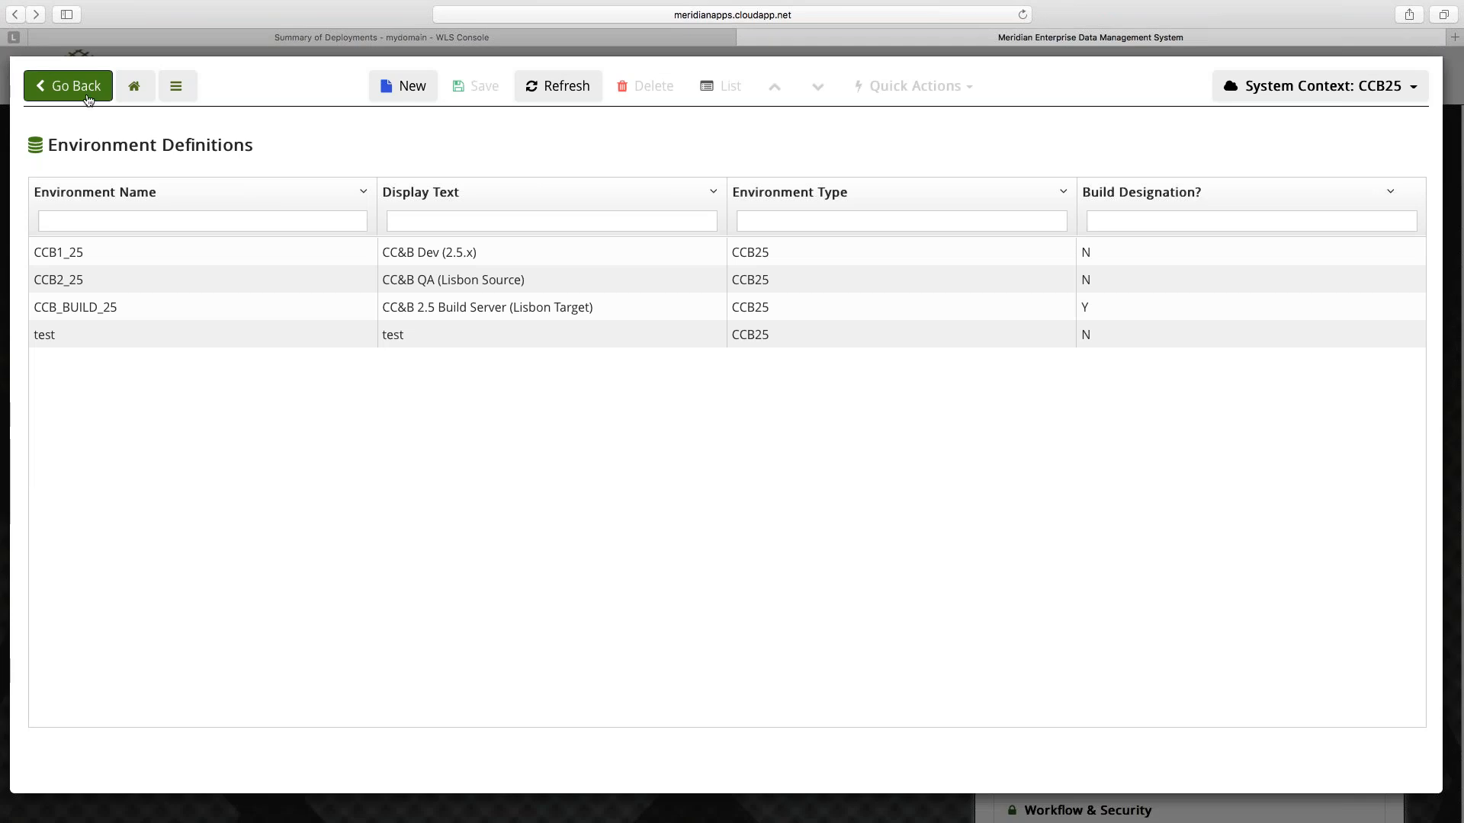
Try linking MDM1 to the CCB2_25 environment as a correlated environment, and return to the list without saving.
click(77, 290)
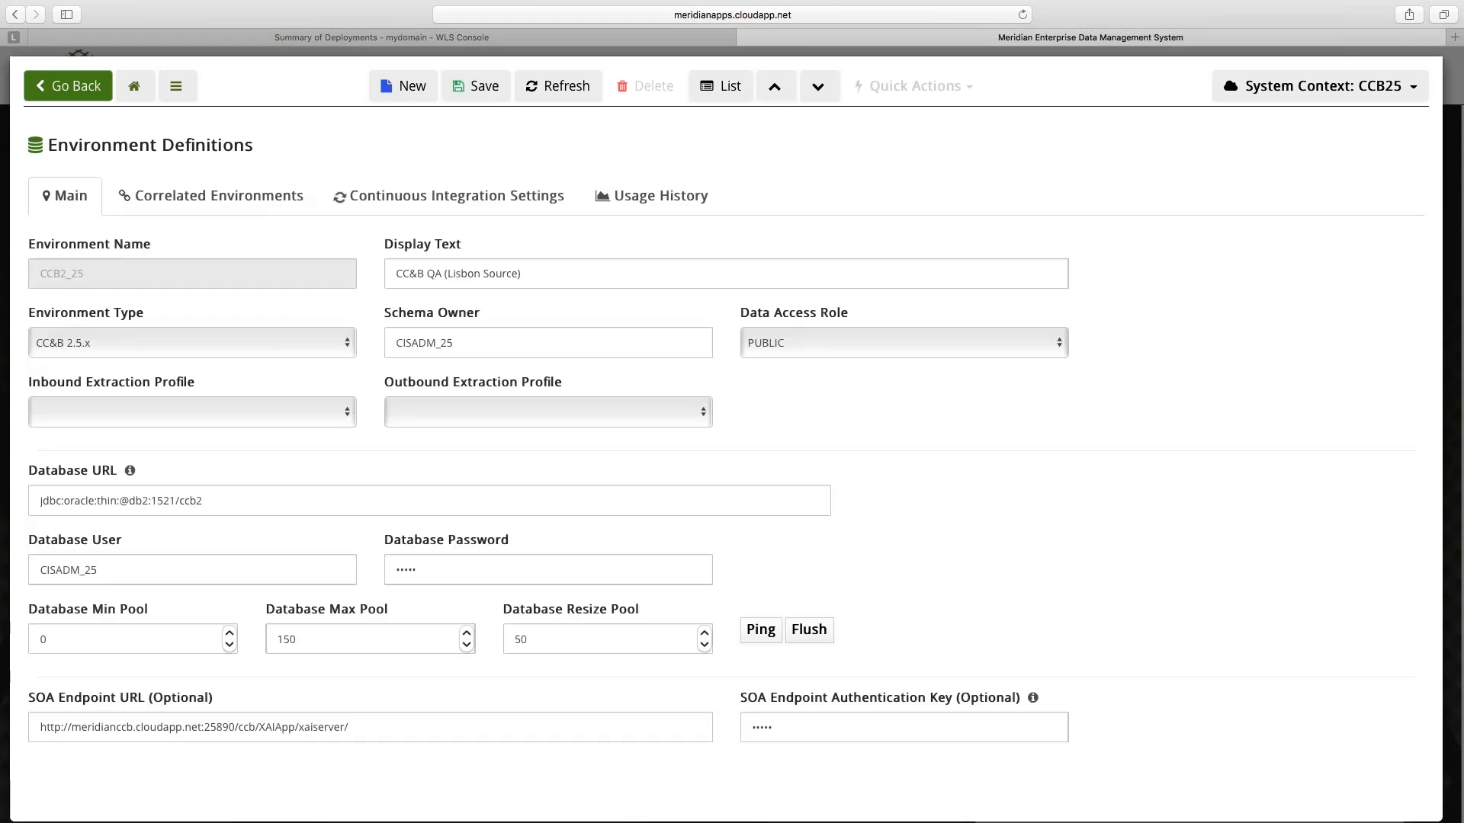
click(237, 200)
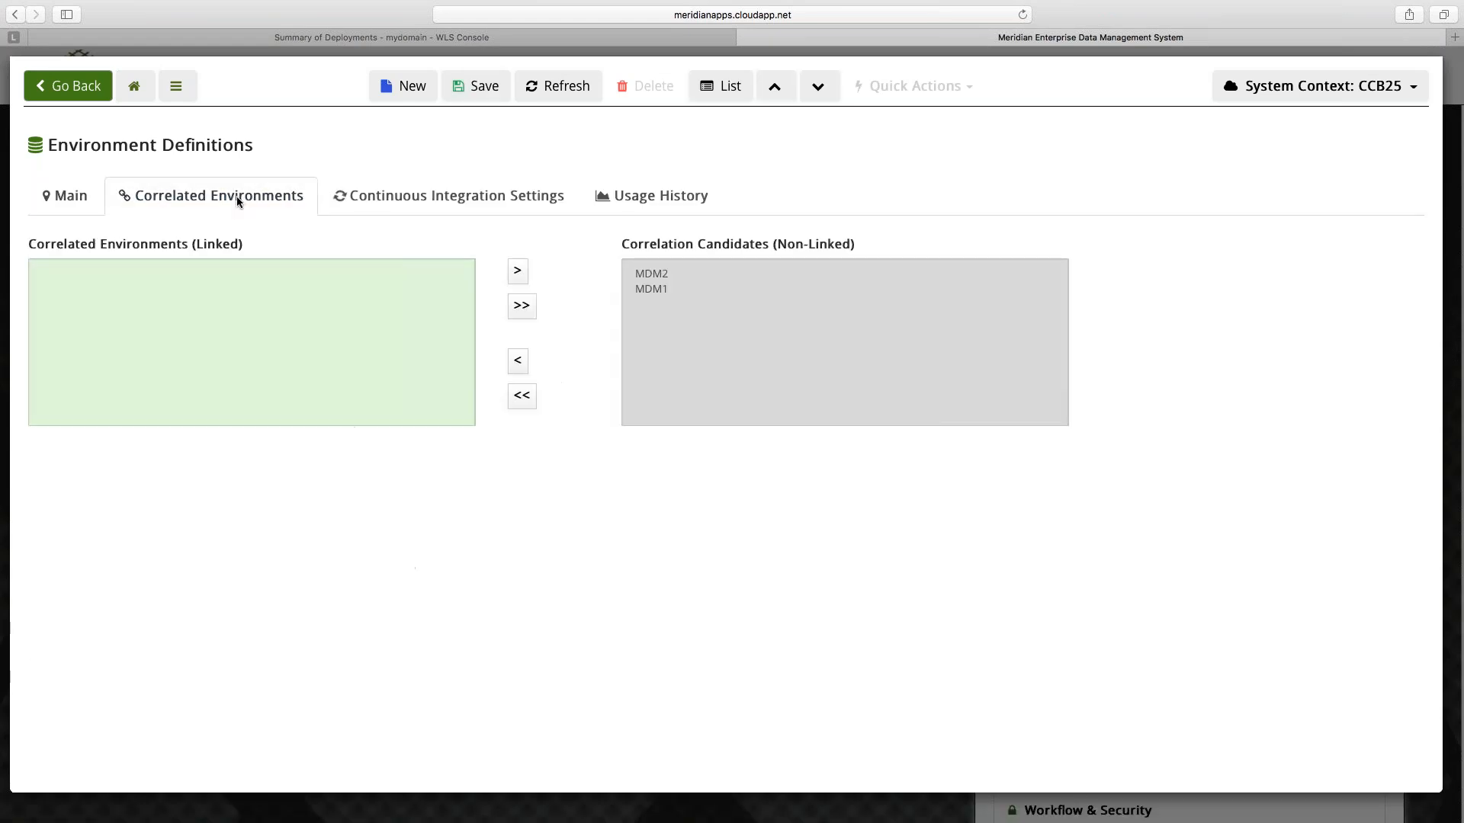
click(654, 288)
click(518, 365)
click(70, 93)
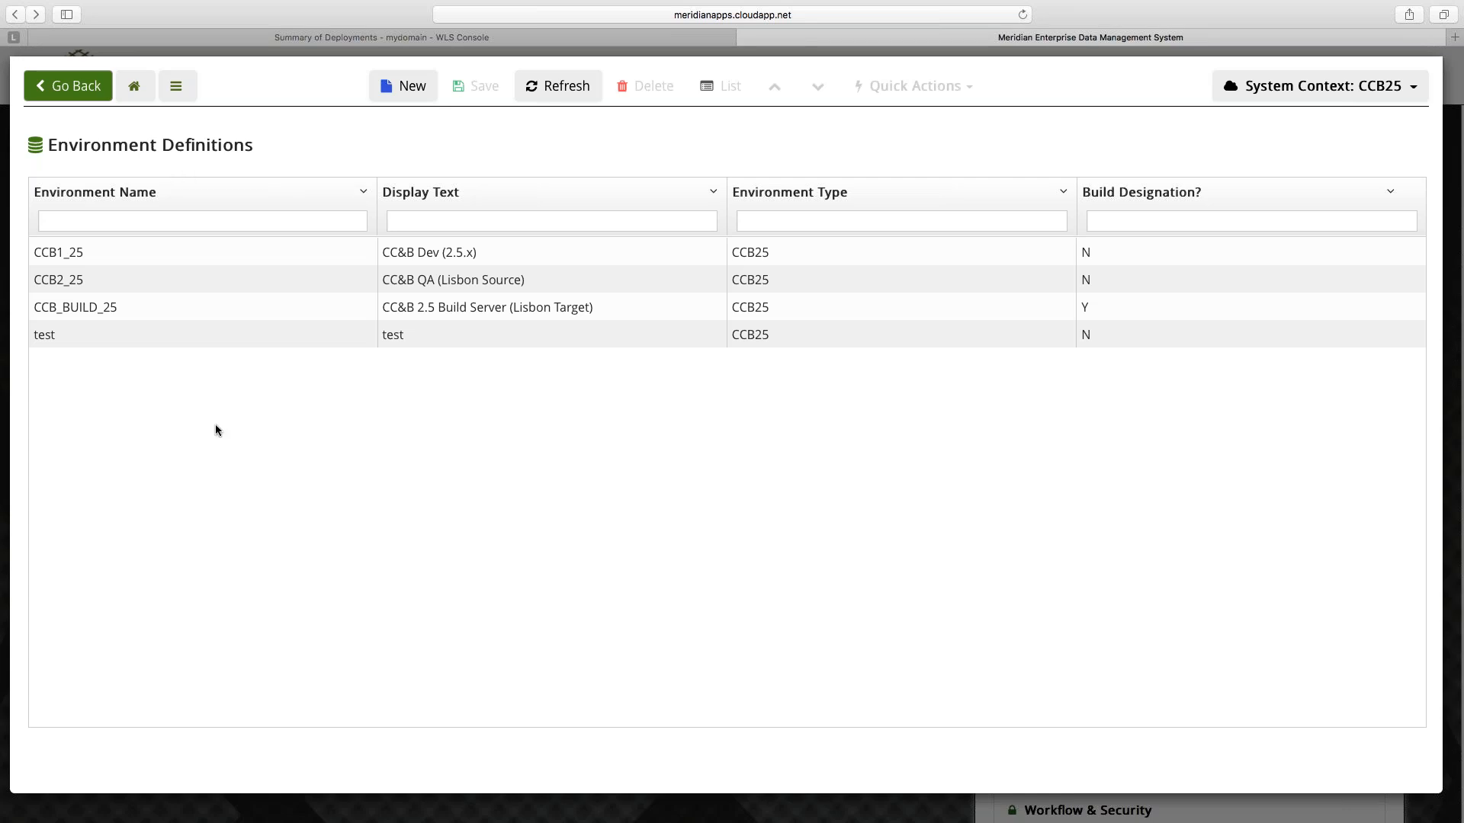
Examine the available system contexts while keeping CCB25 as the active one.
click(135, 93)
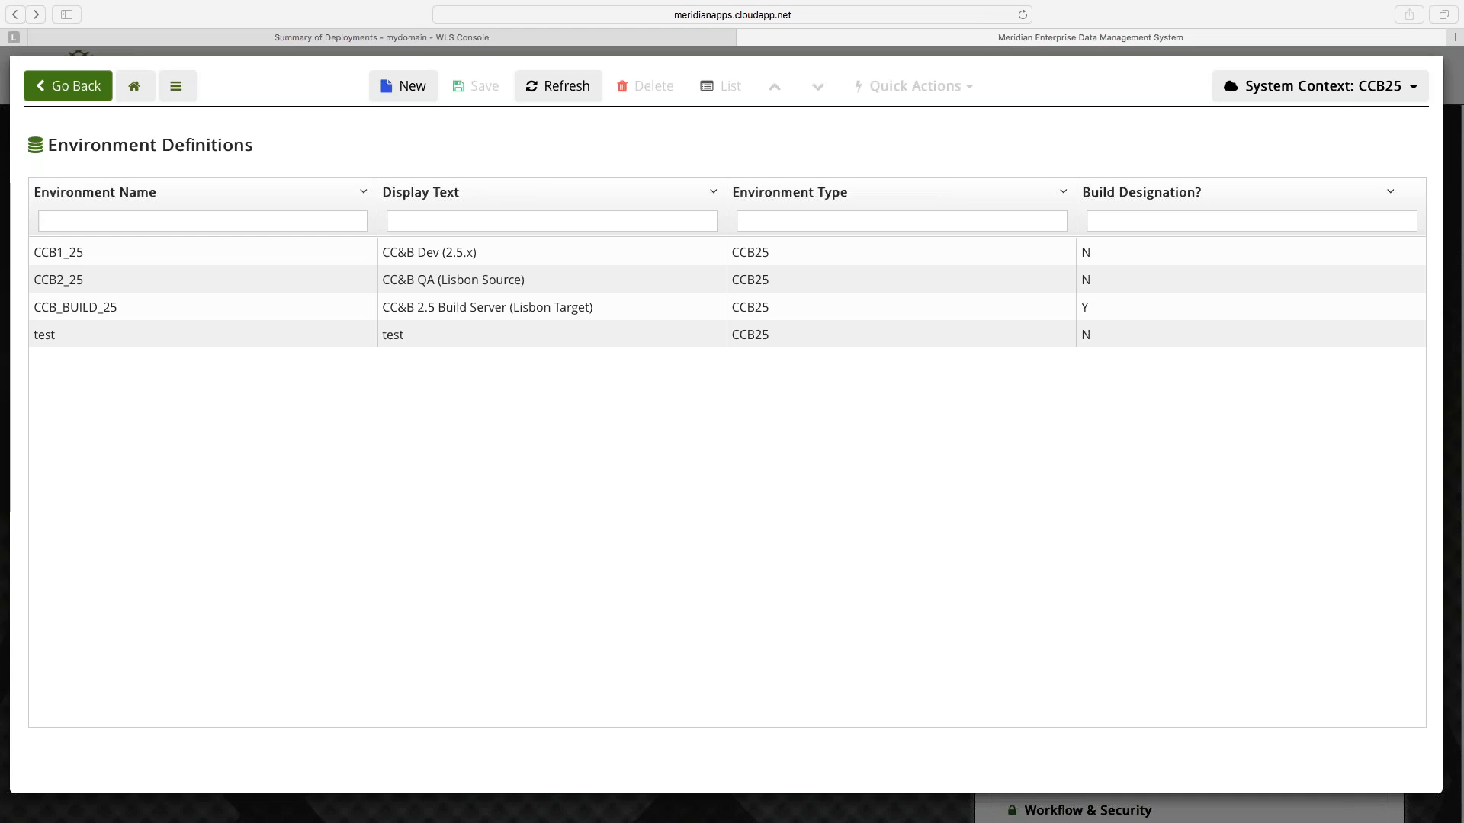
click(303, 469)
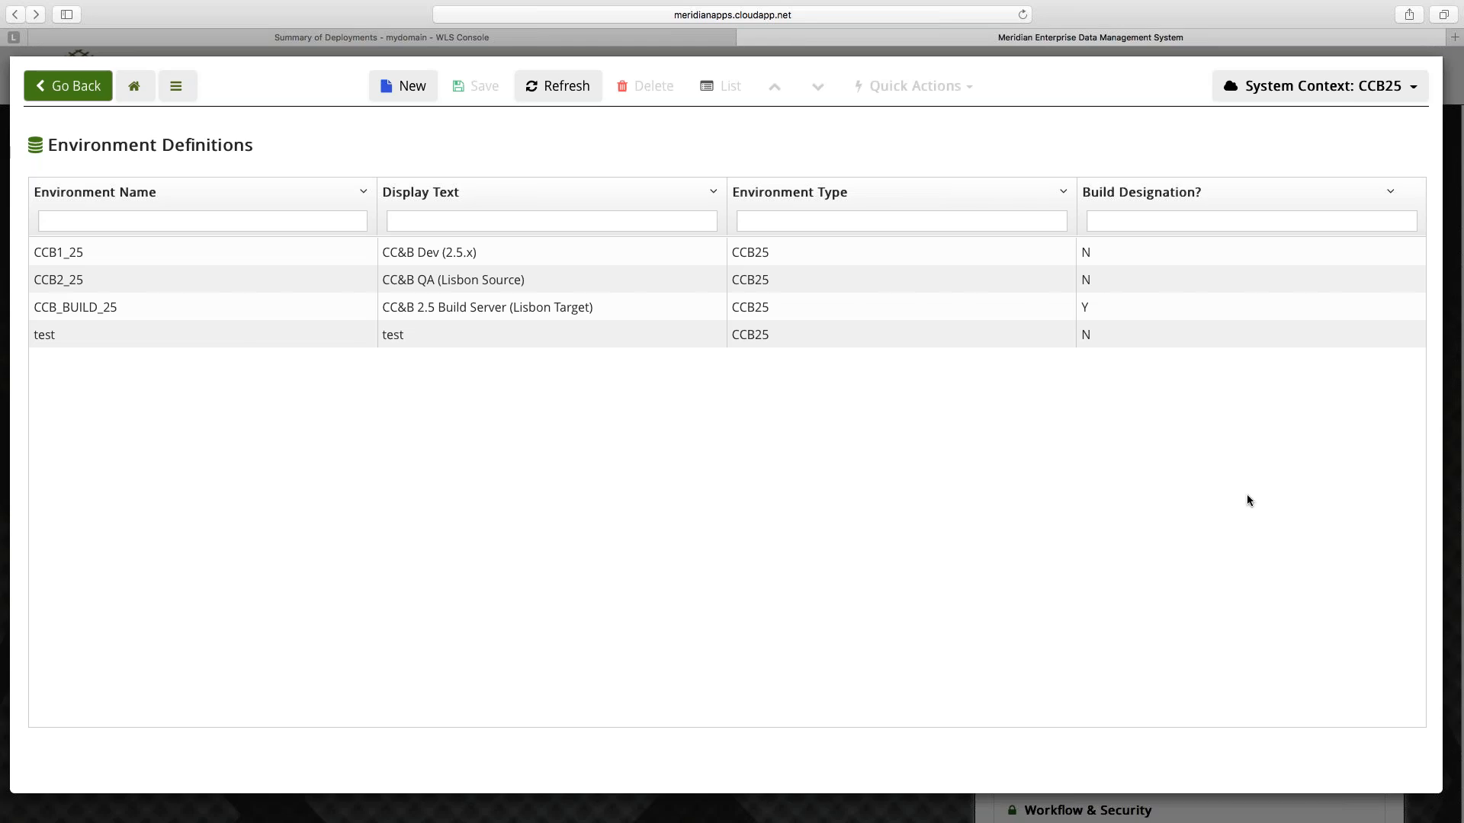
click(1308, 90)
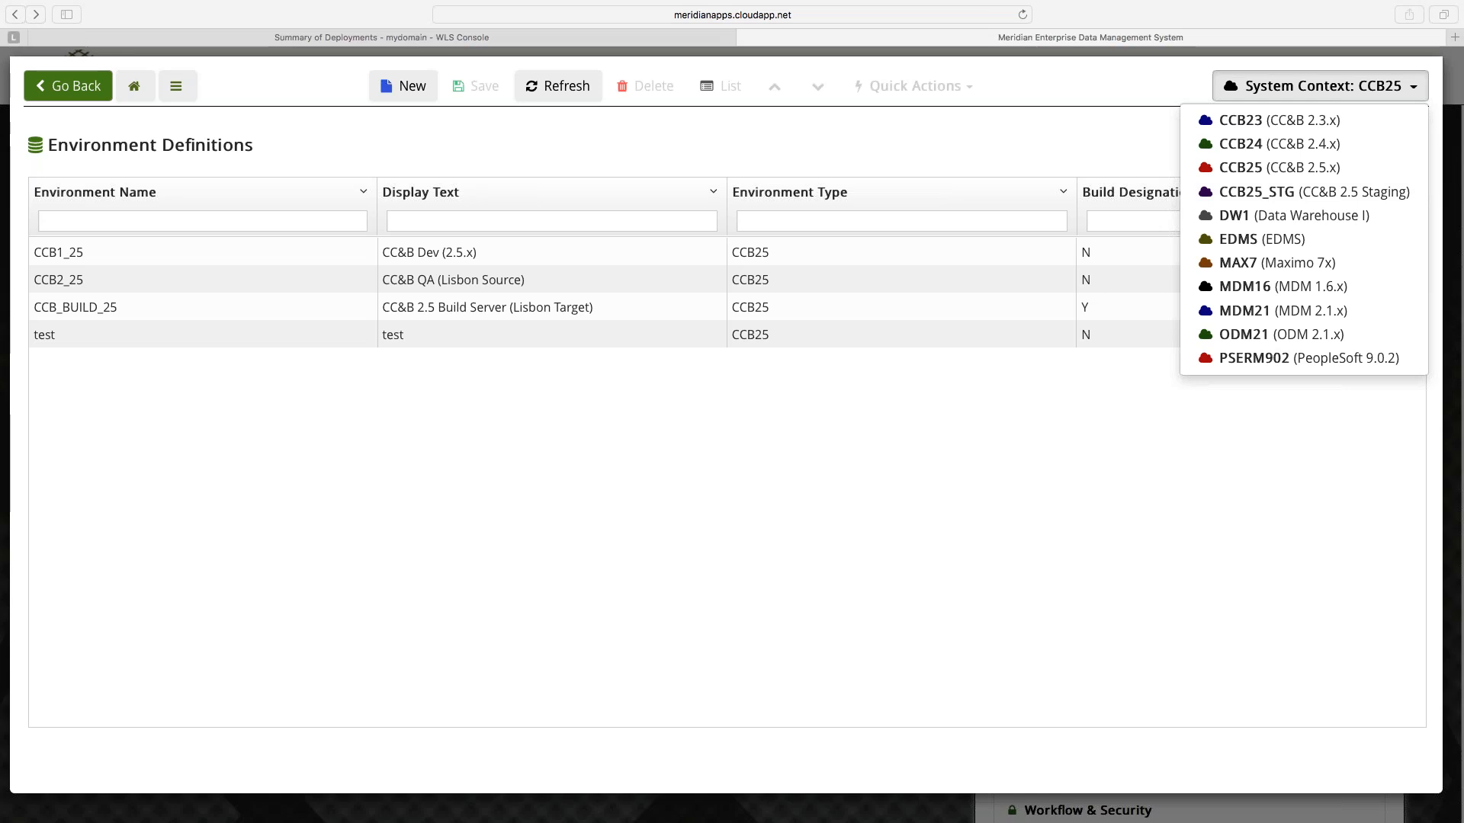
click(793, 486)
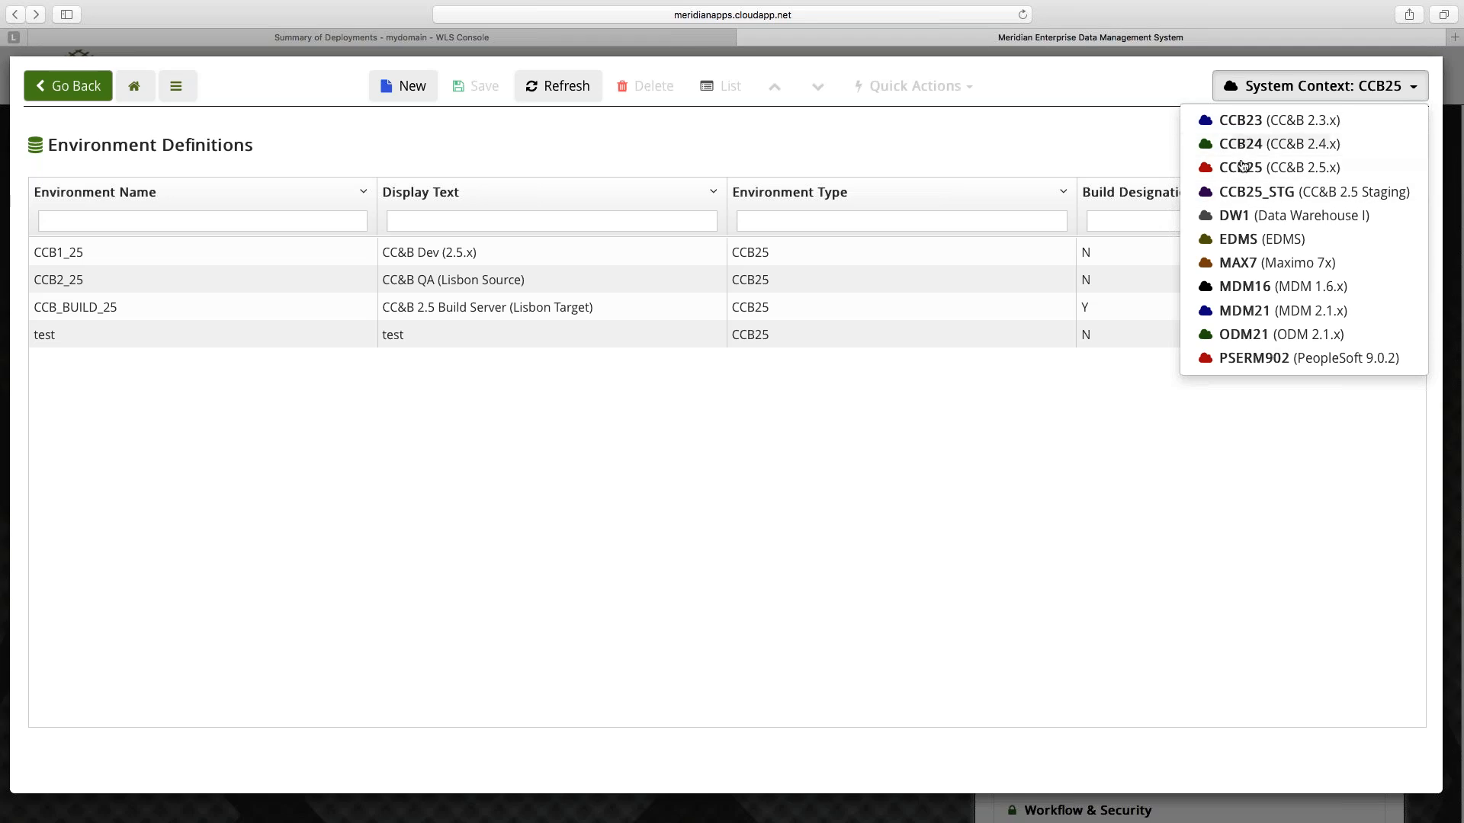
click(488, 628)
Return to the dashboard and open the Supported Environment Types list in System Setup.
click(135, 86)
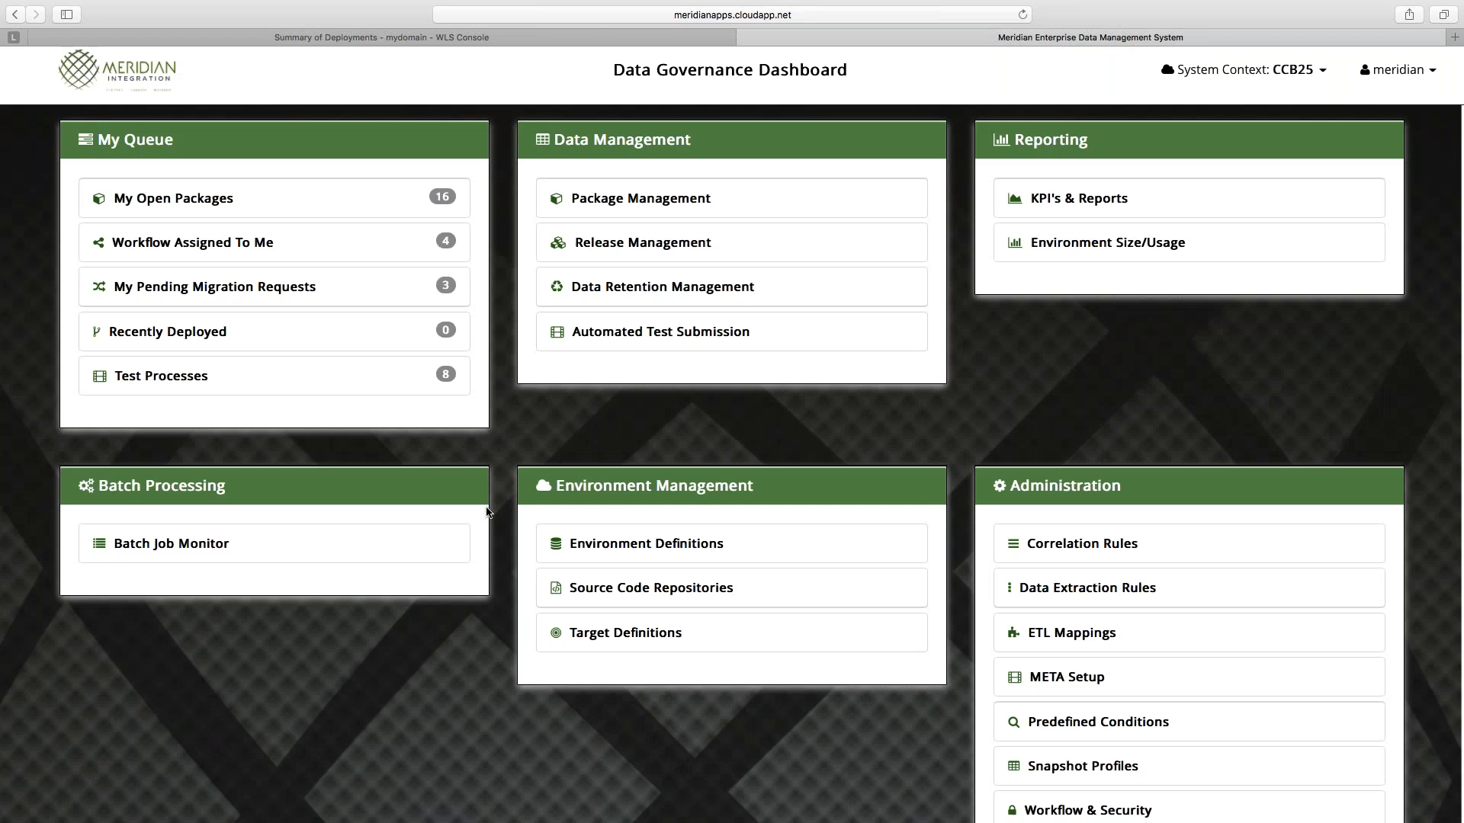
scroll(1075, 632, down, 3)
click(1078, 715)
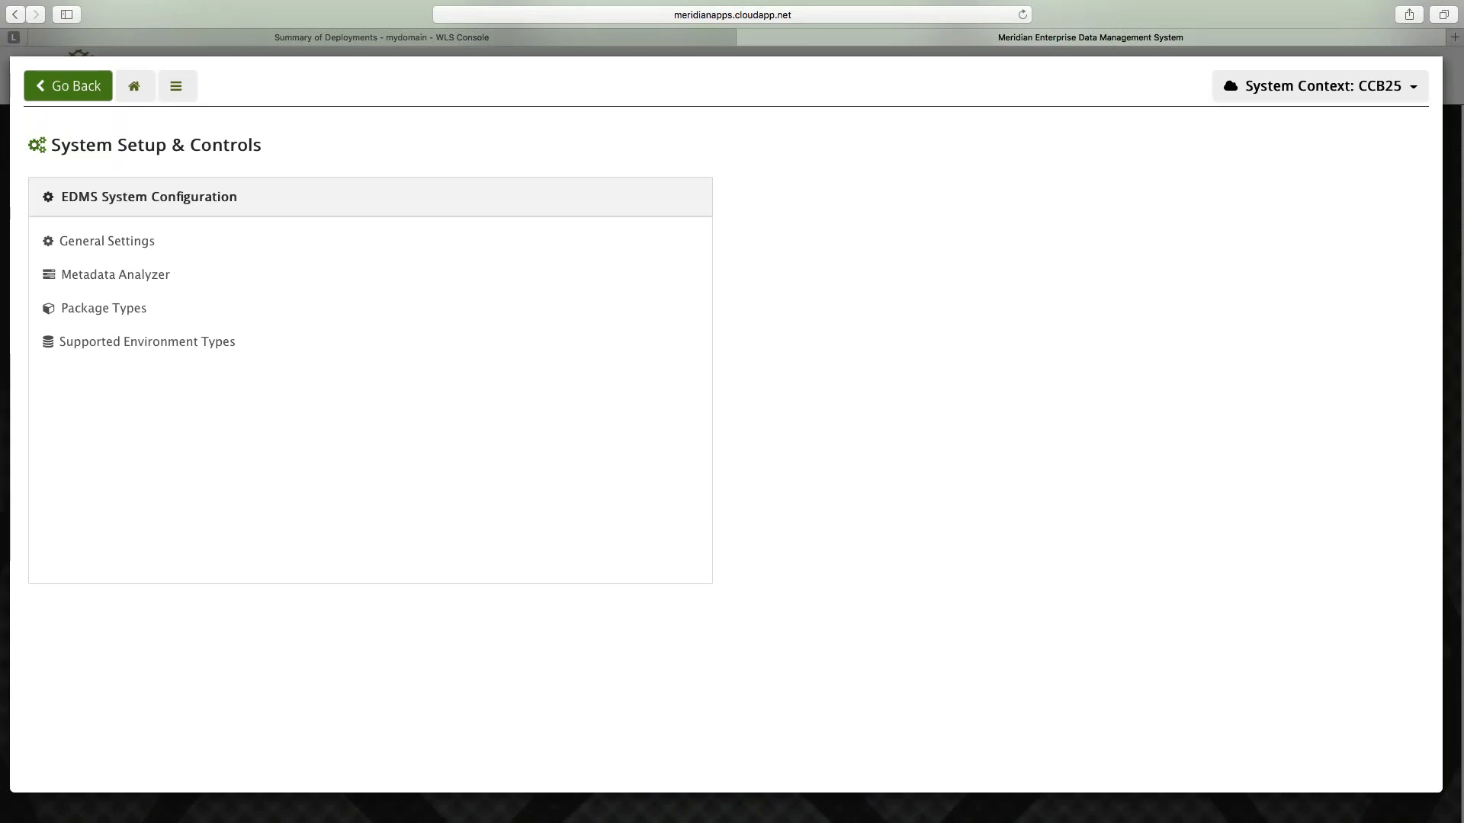
click(108, 343)
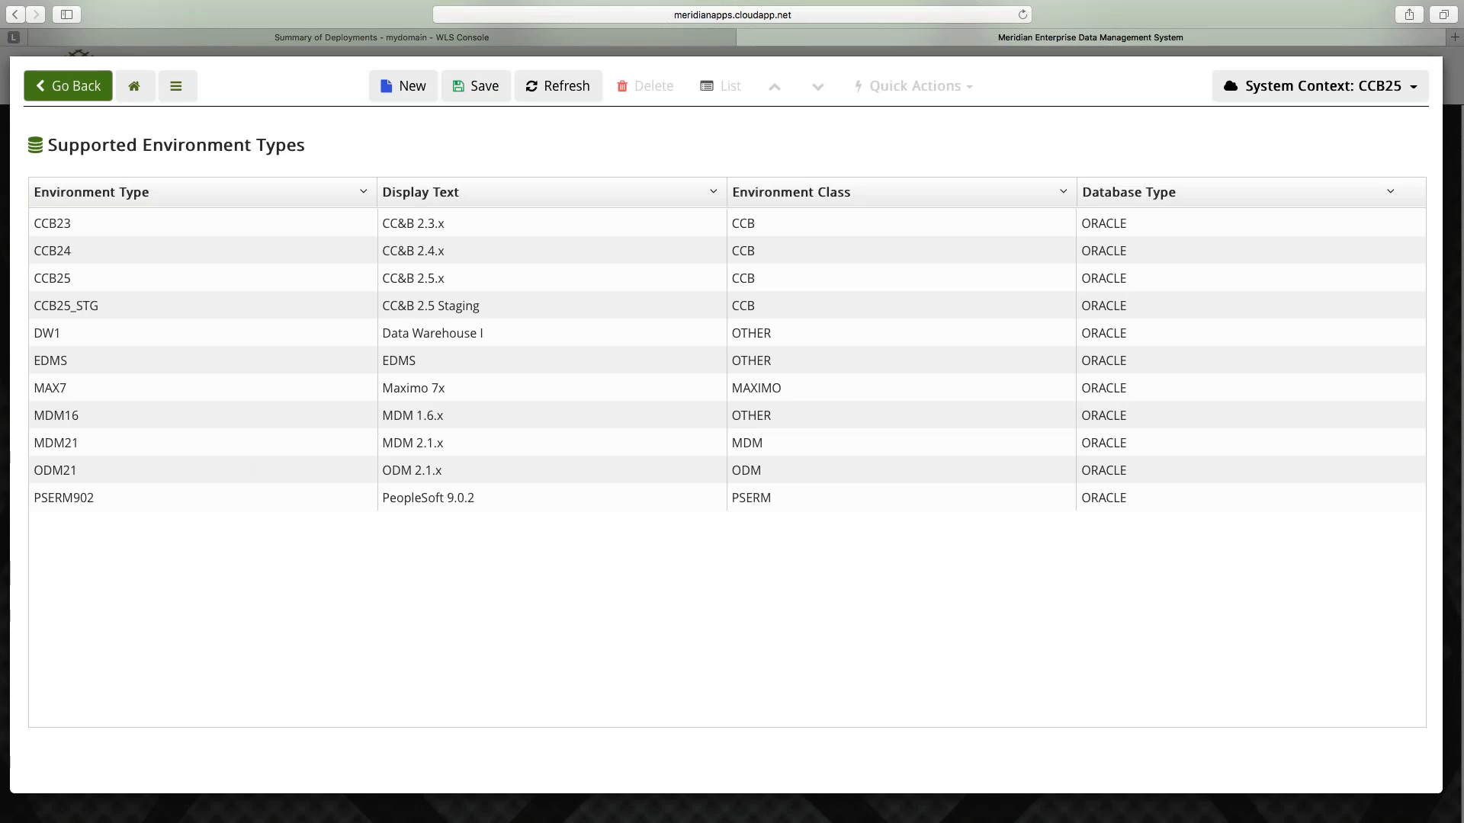
Examine the environment classification options of the CCB24 environment type, keeping Oracle CC&B, and return to the dashboard.
click(412, 93)
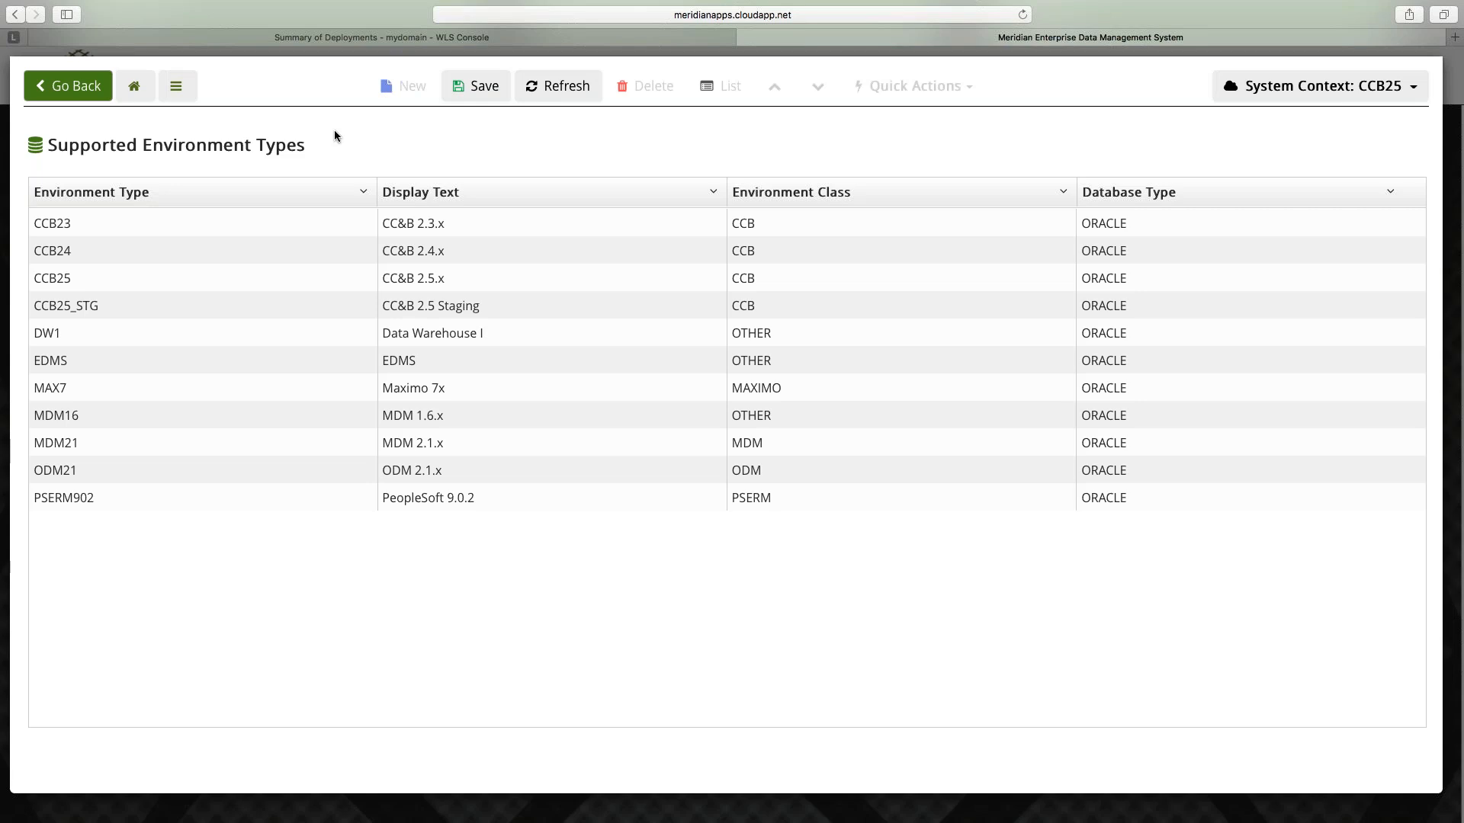
click(76, 252)
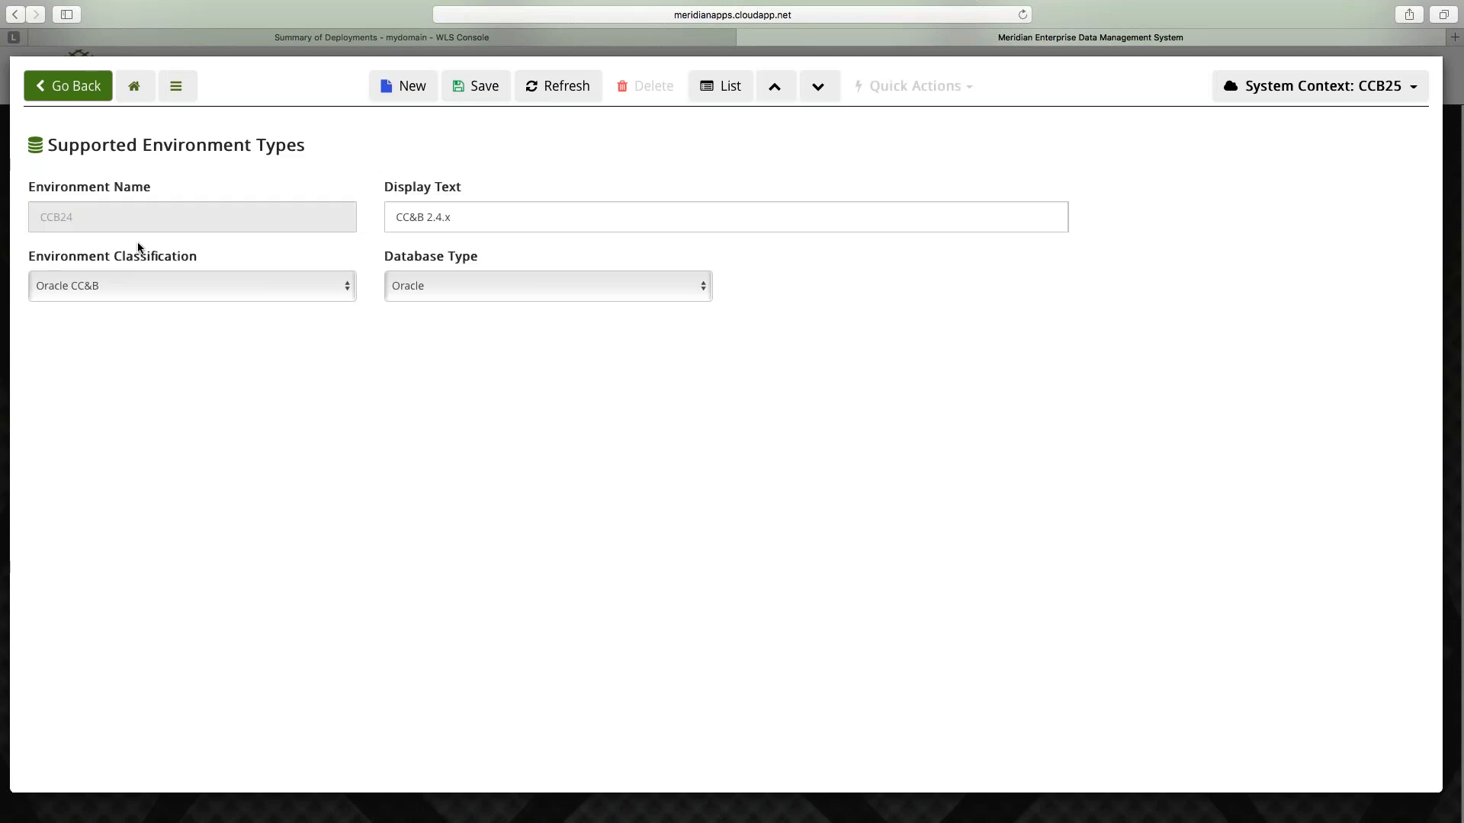
click(185, 284)
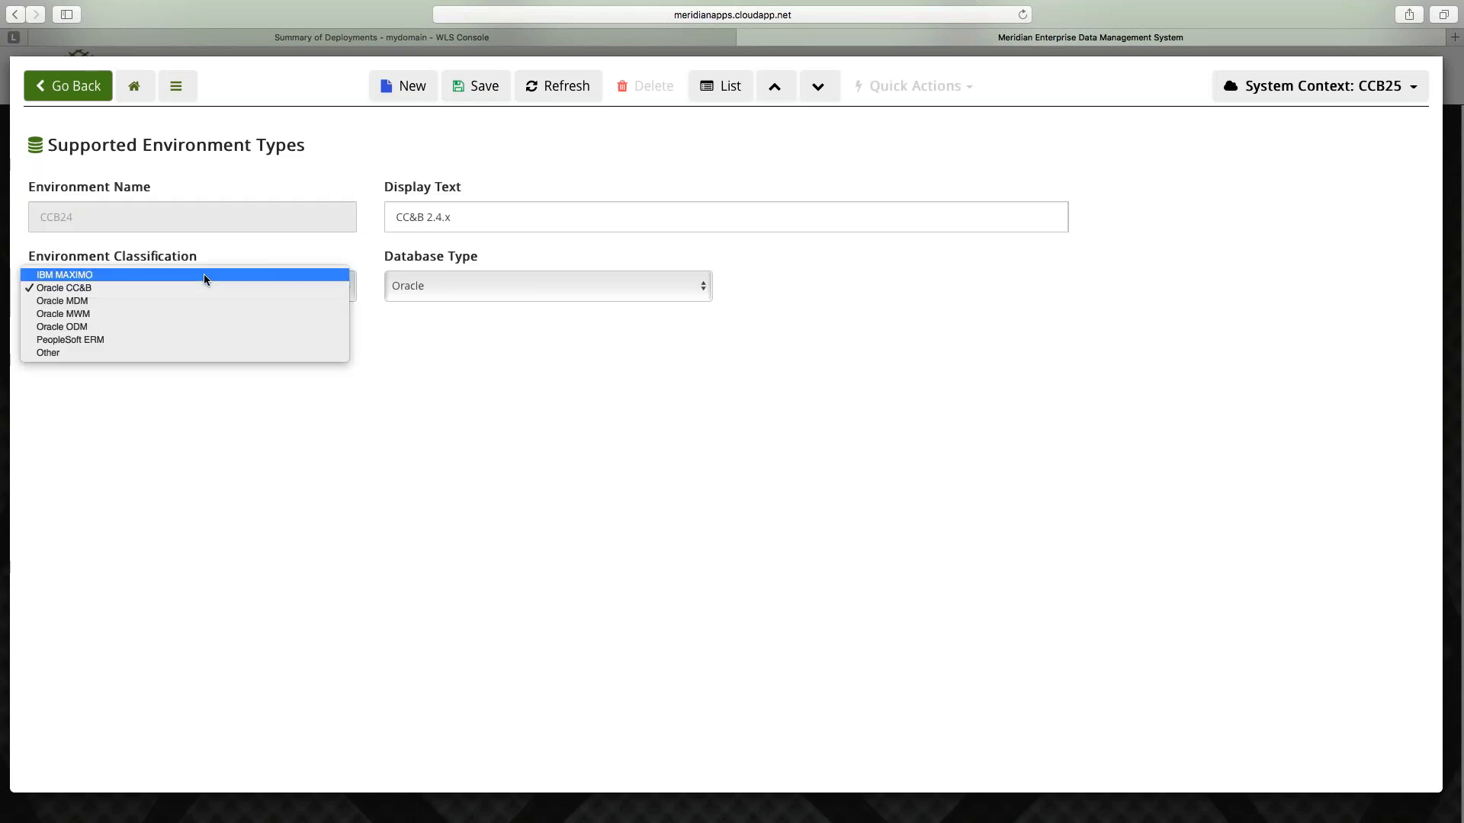
click(101, 290)
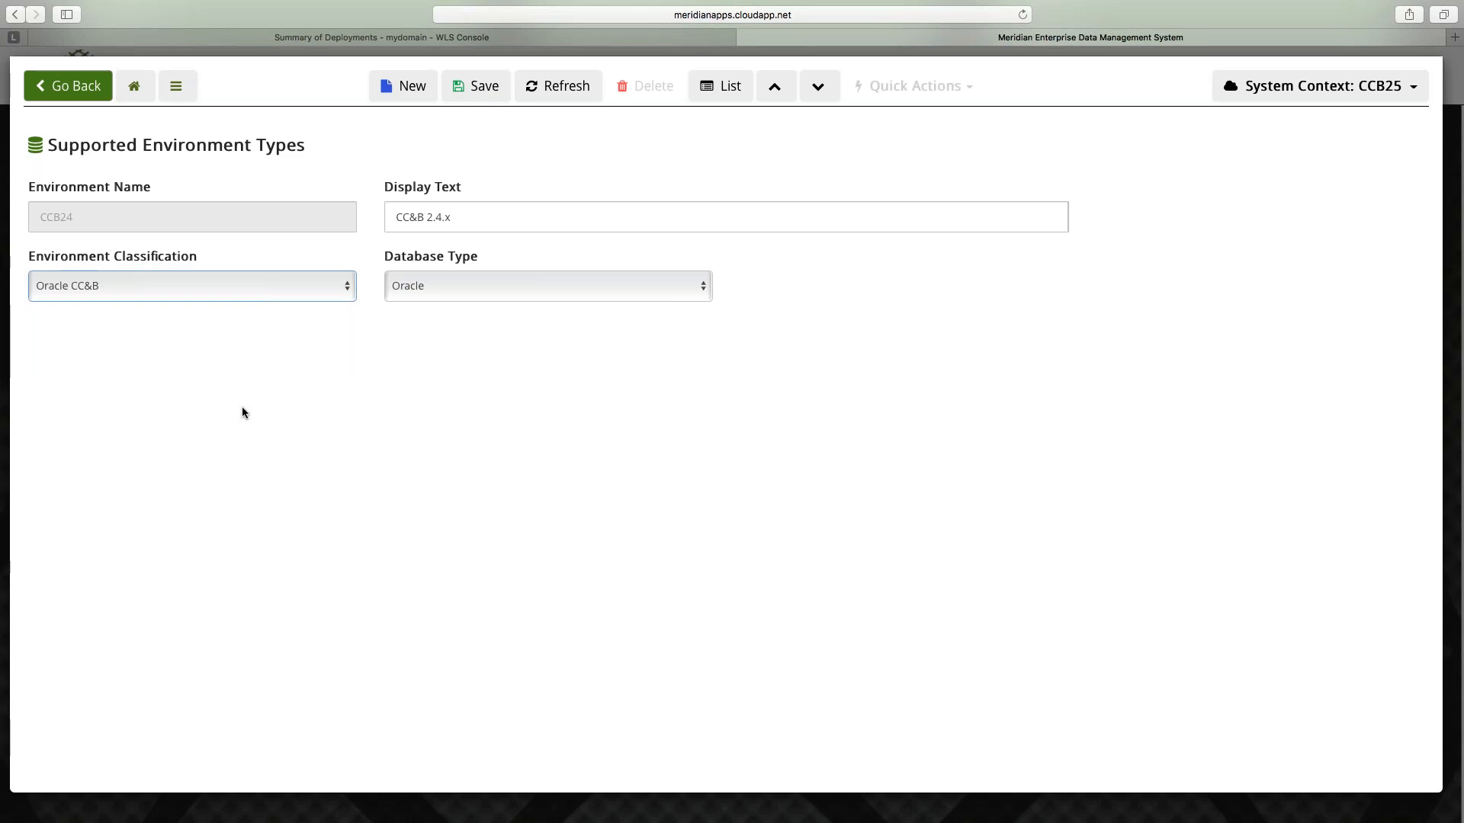
click(482, 413)
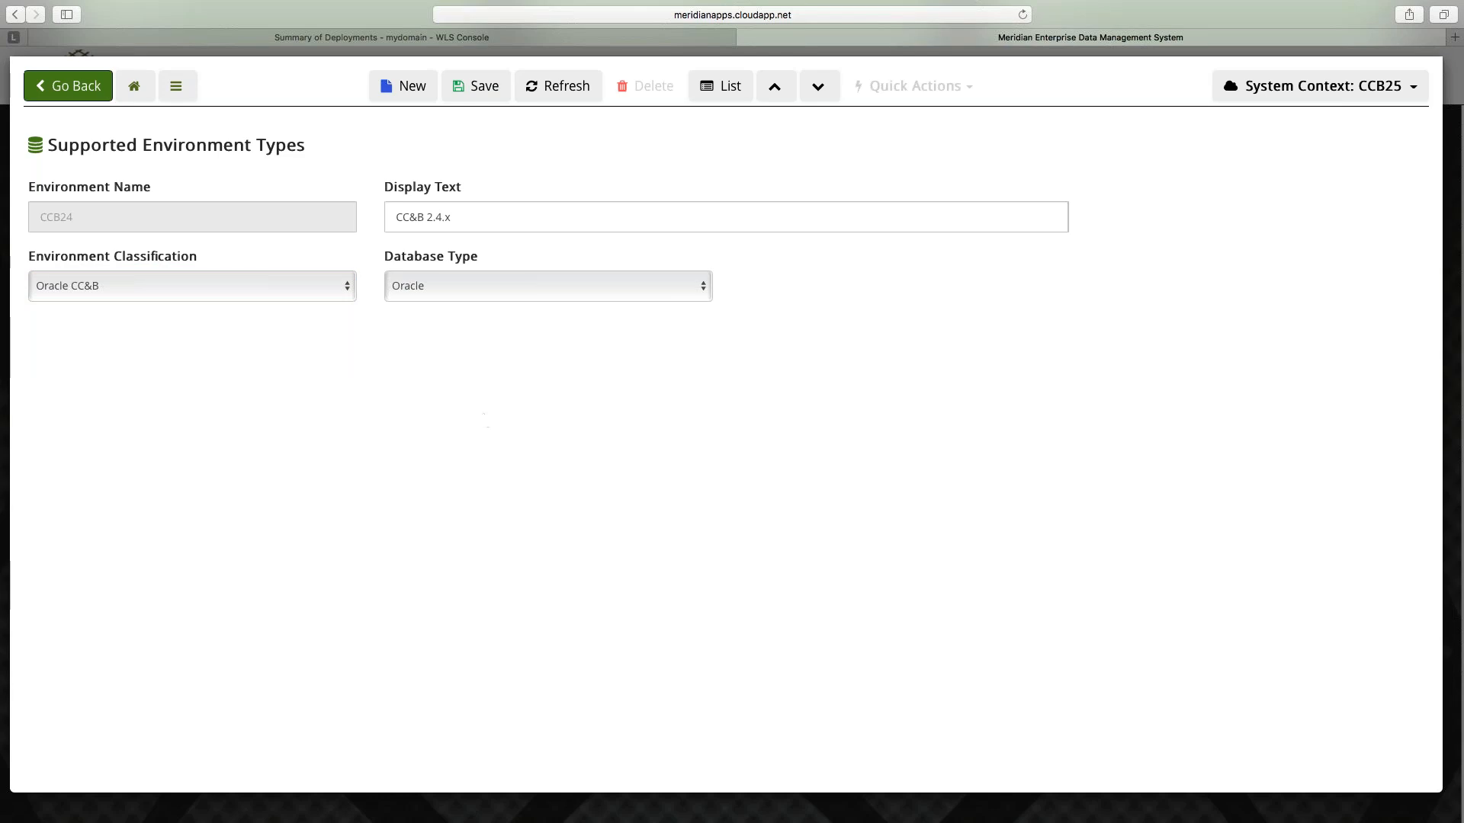
click(133, 89)
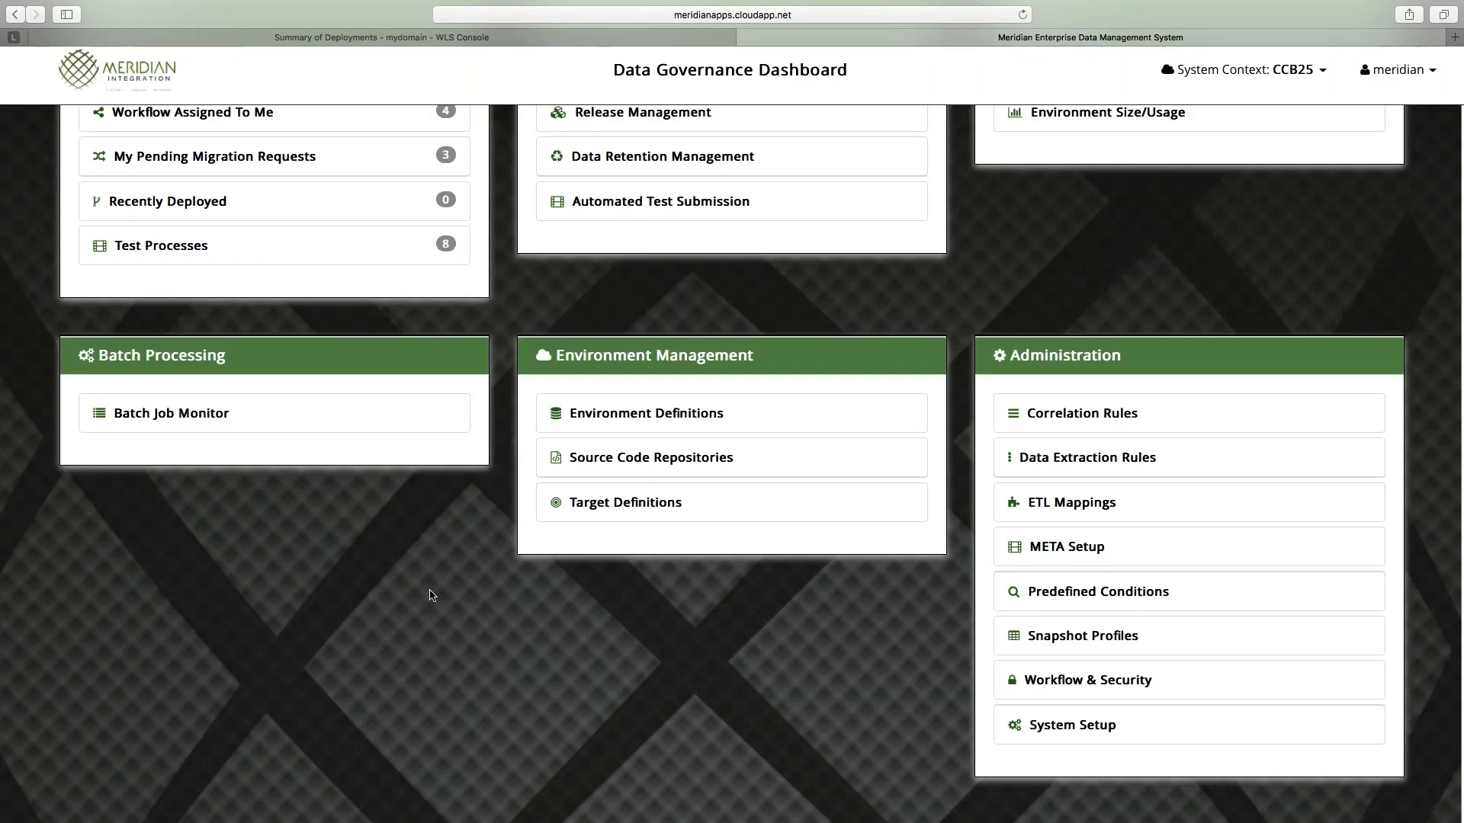
Start a new package from My Open Packages and set its package type to Transactional.
scroll(431, 595, up, 3)
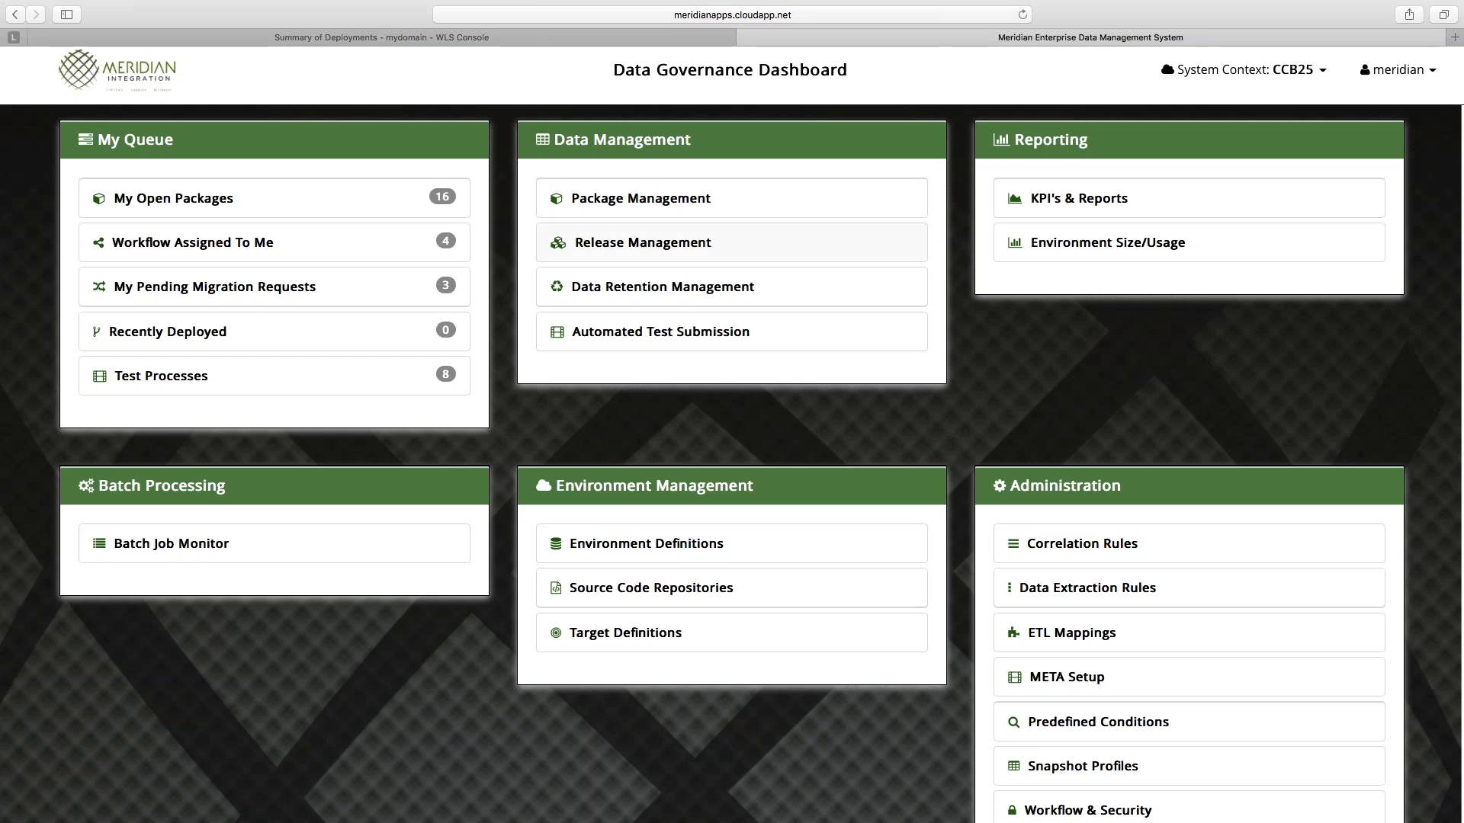
click(163, 209)
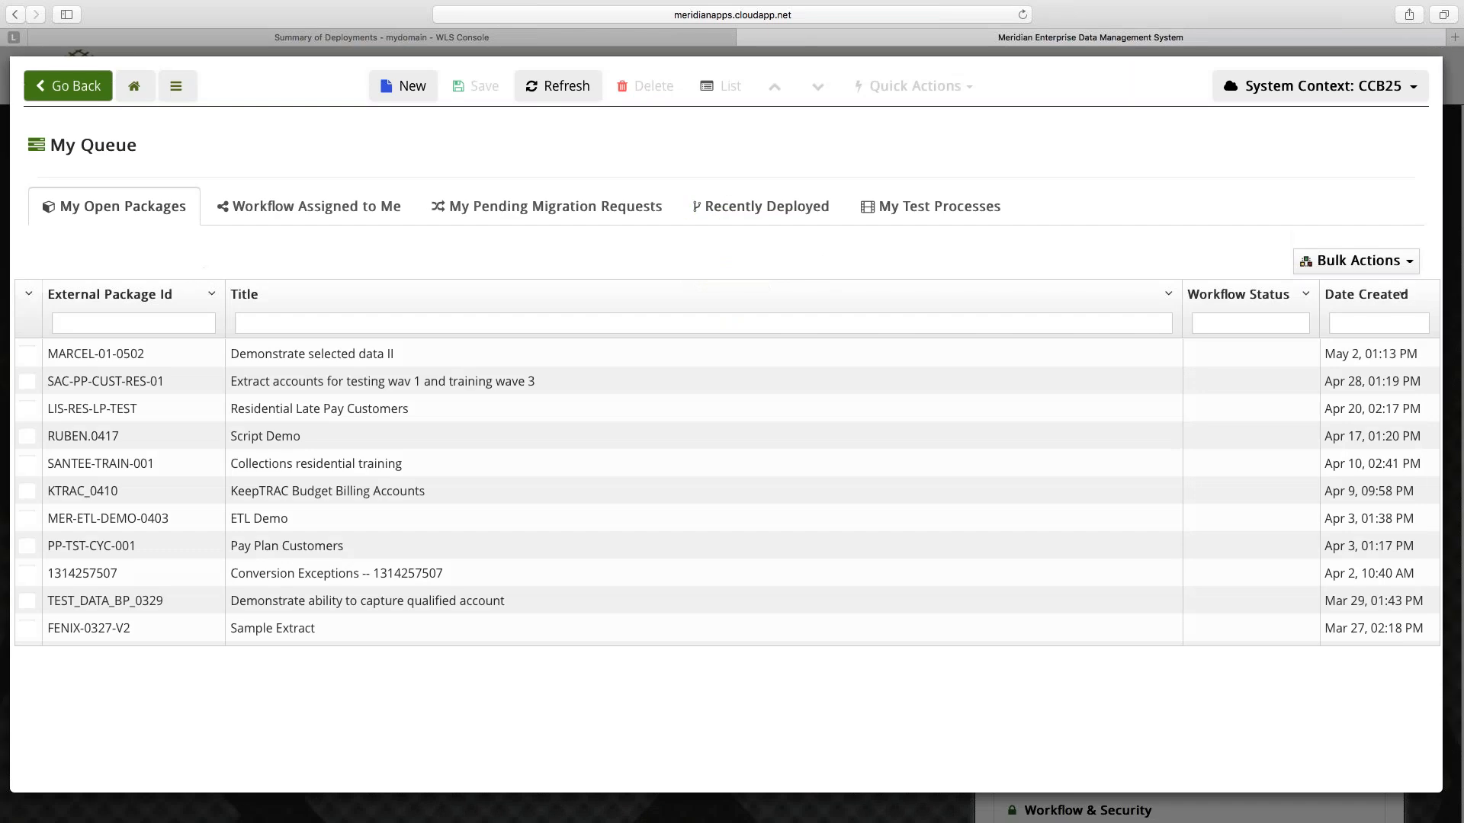
click(403, 85)
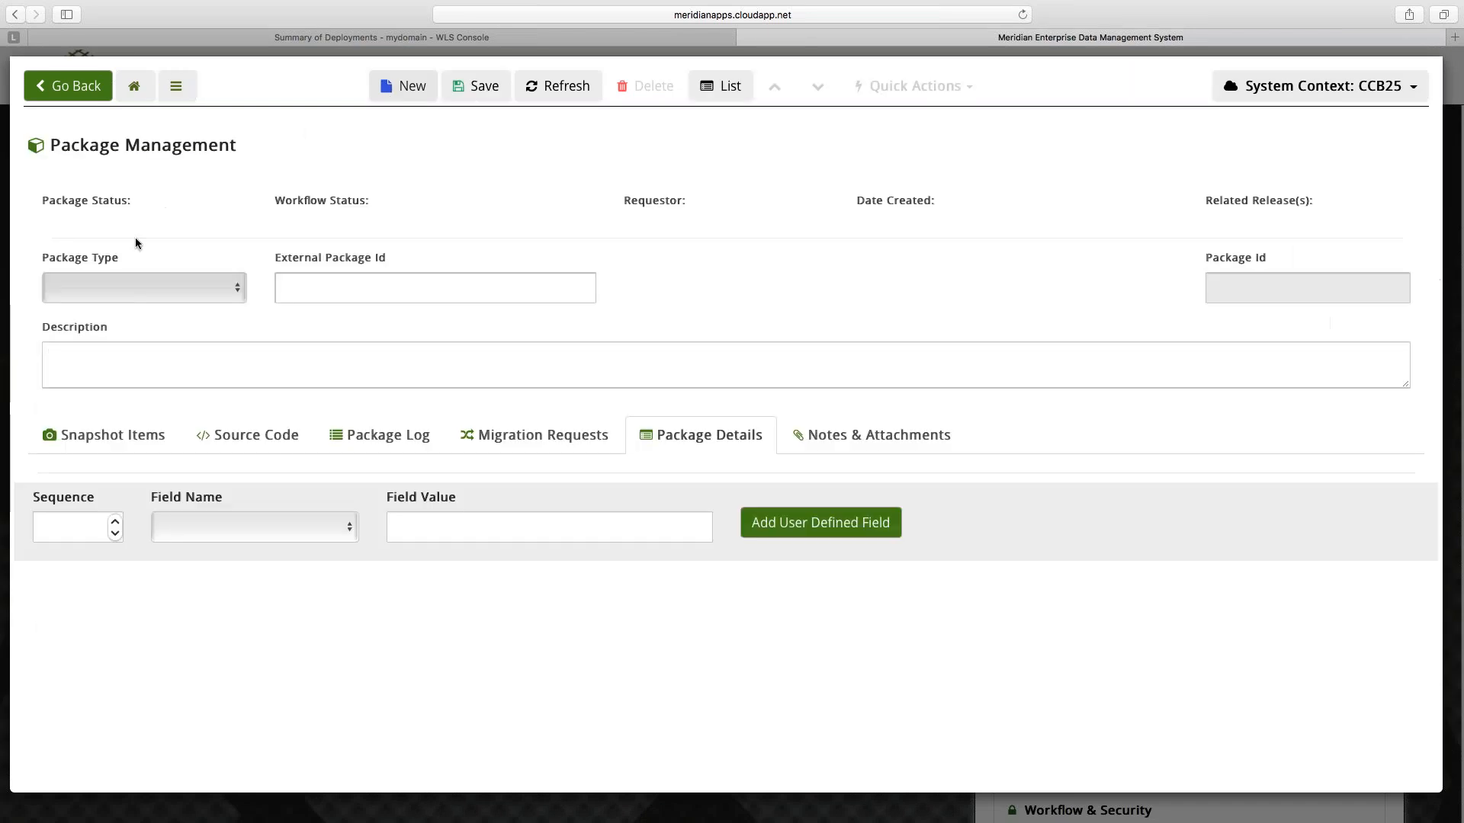
click(117, 253)
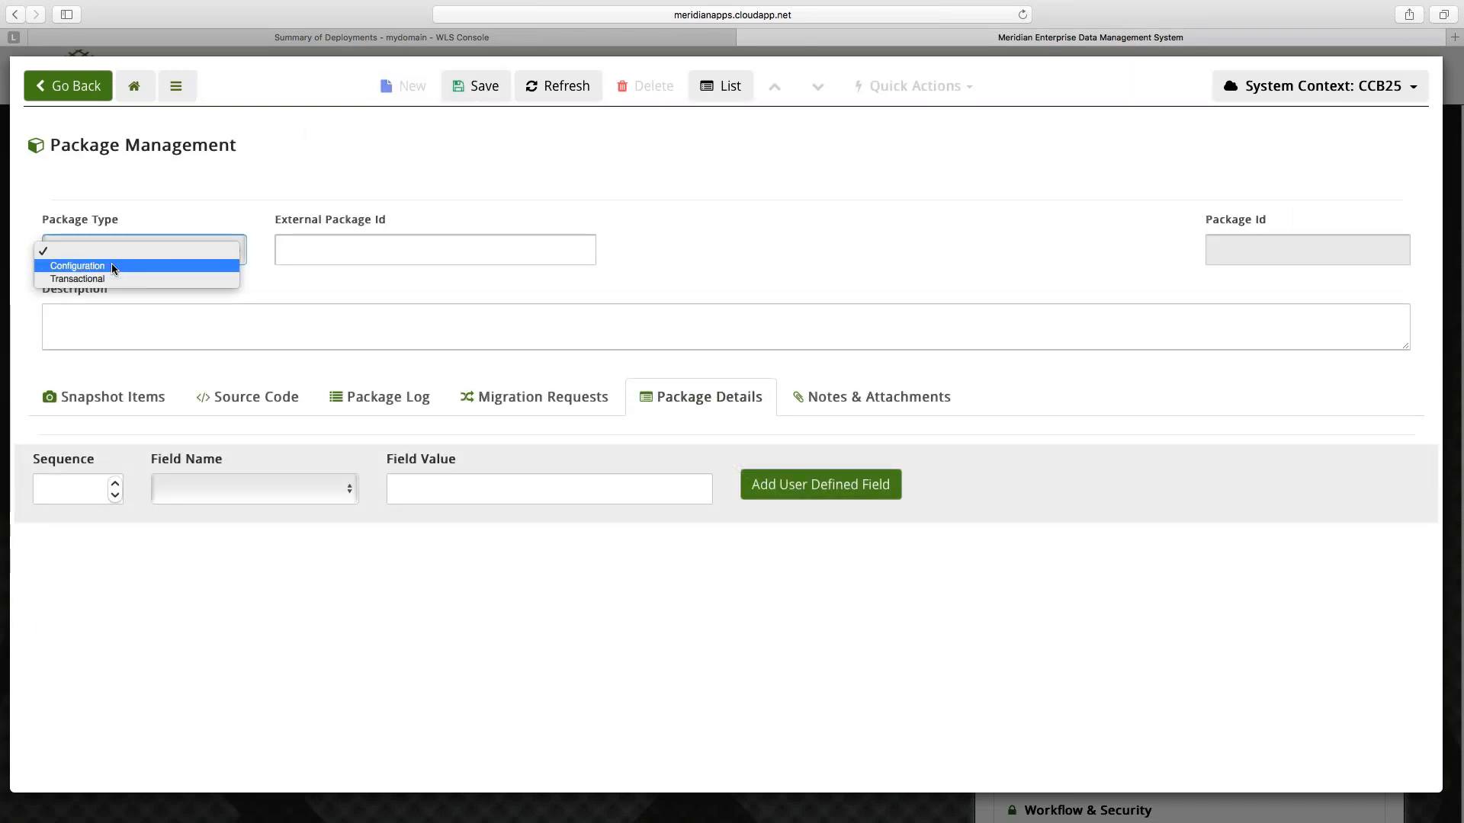
key(Tab)
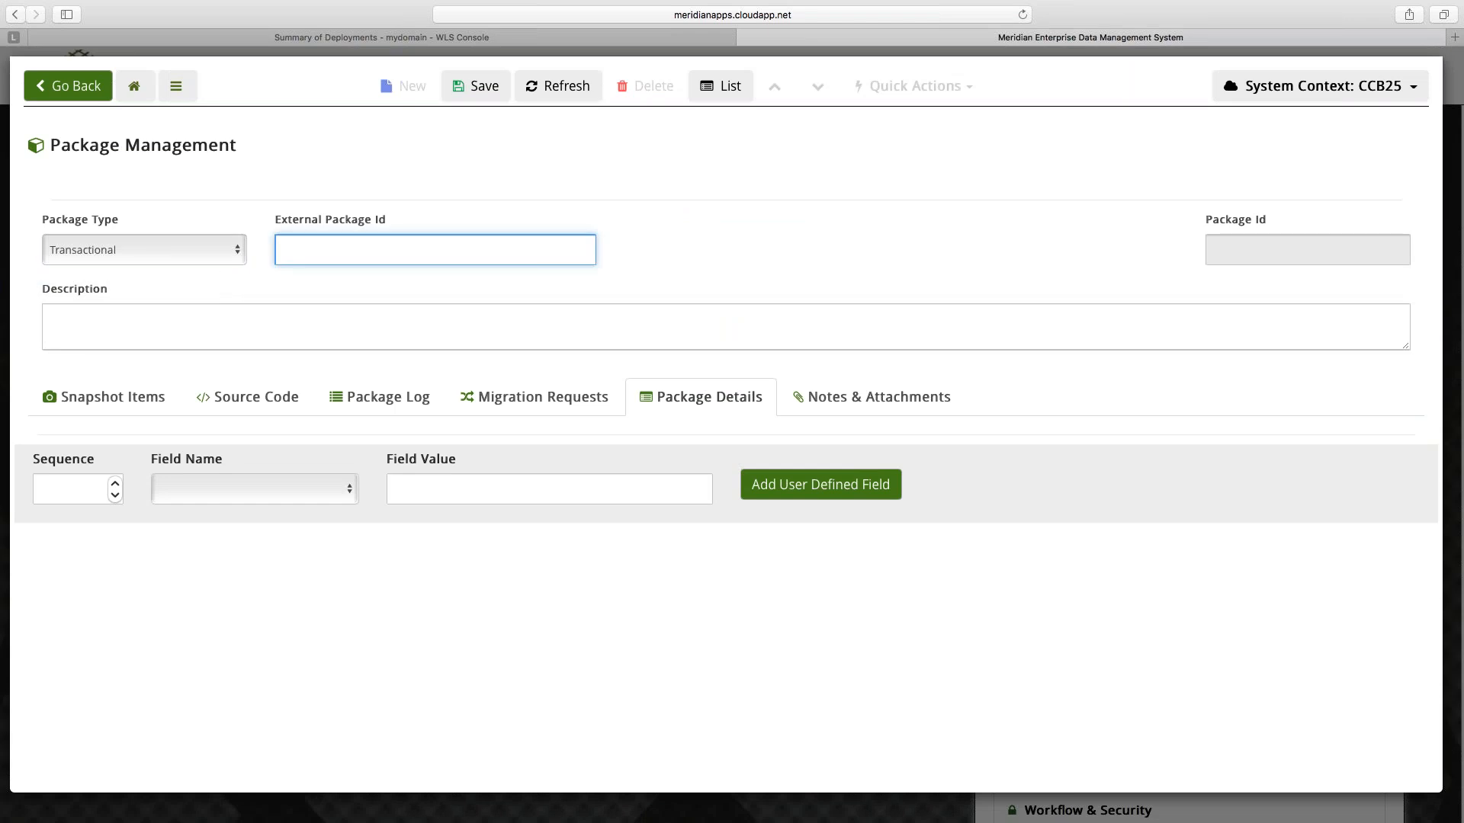
Set the external package ID to MDU-0512-DEMO-01, describe it as "Represents Collections account for the new collections module and IVR interface", and save the package.
text(MDU-0512-DEMO-01)
click(228, 329)
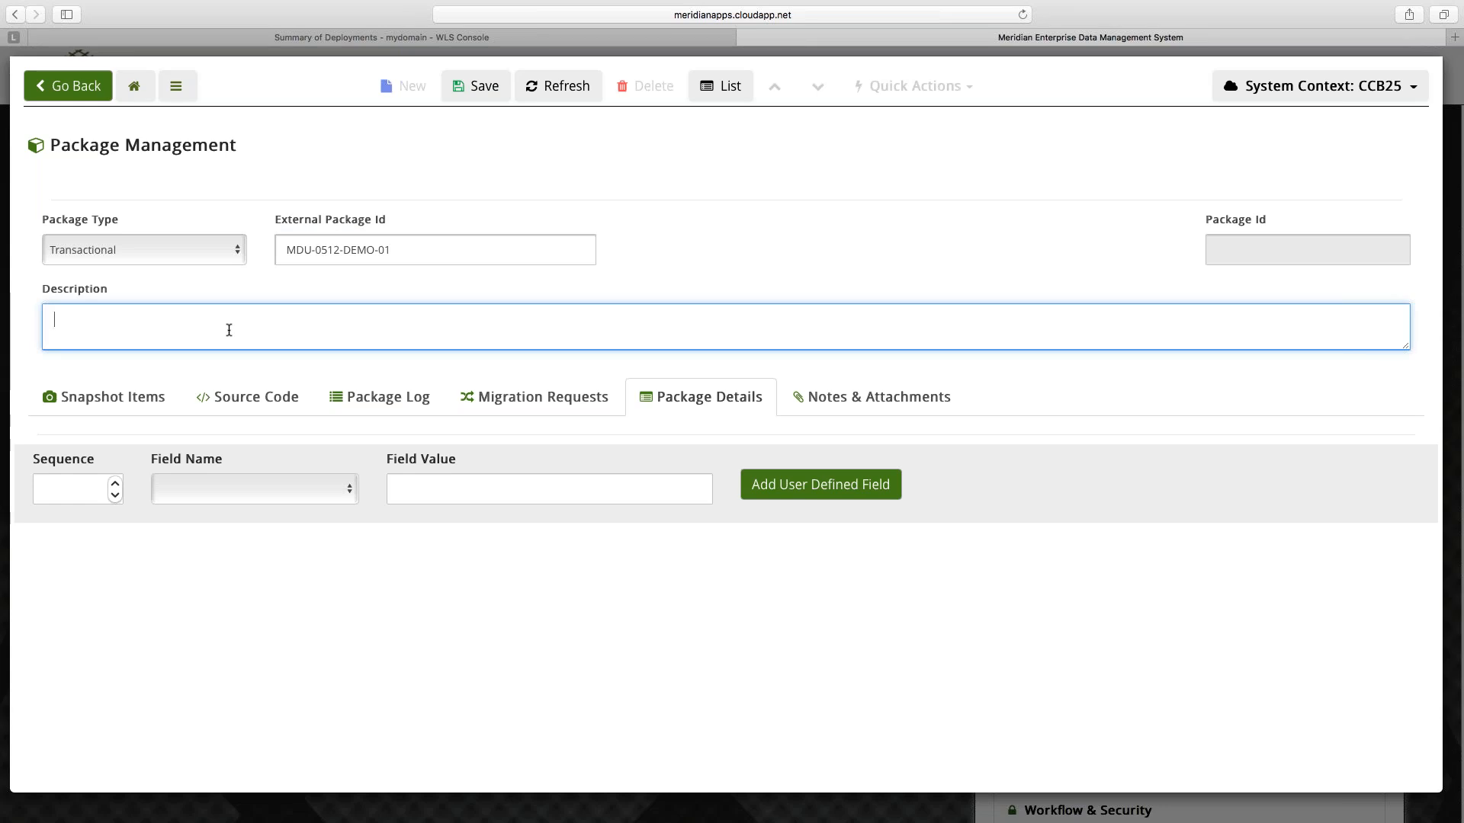
text(Represents Collections accou)
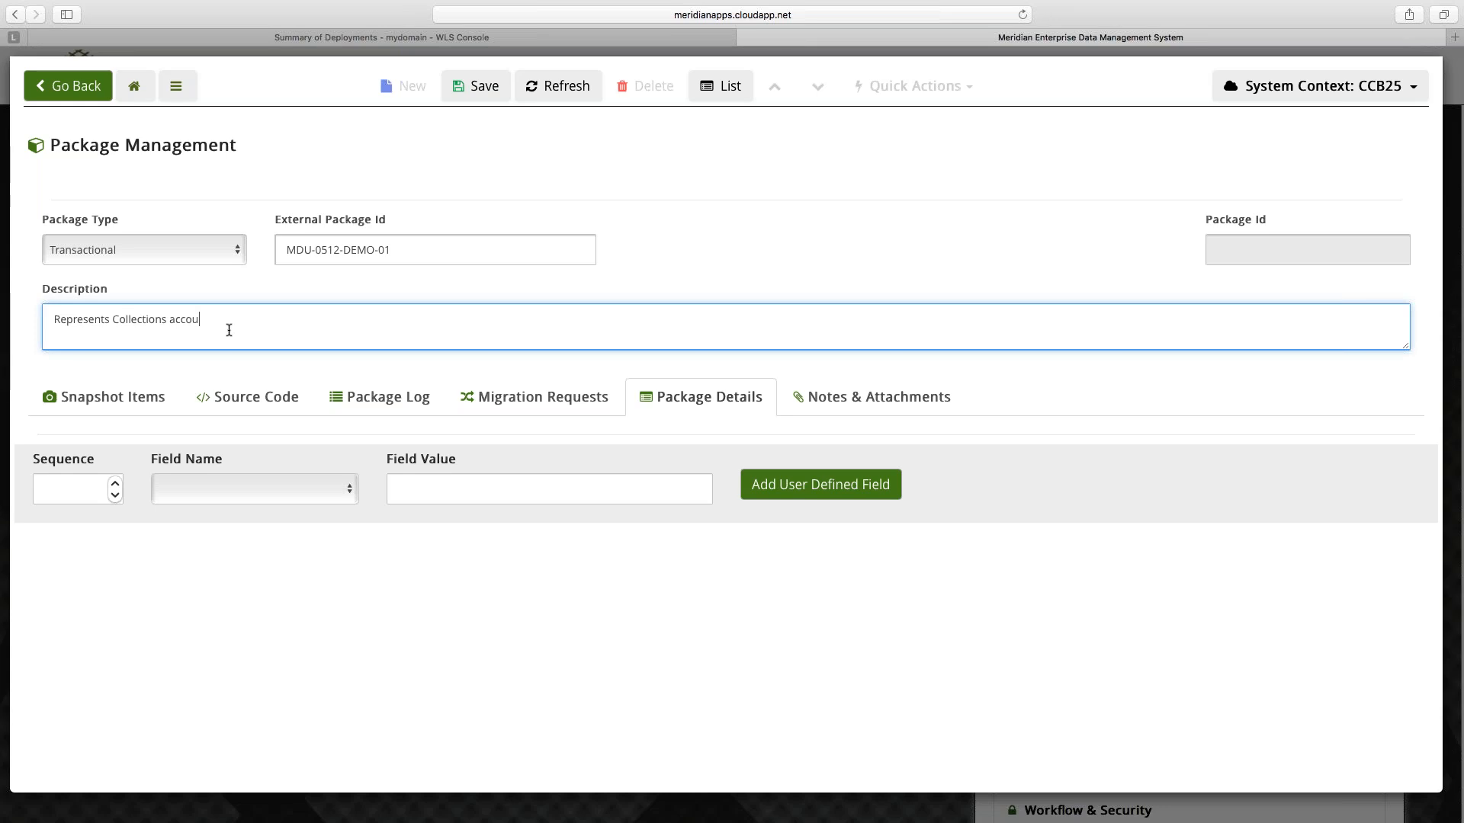
text(nt for the new collections module and IVR i)
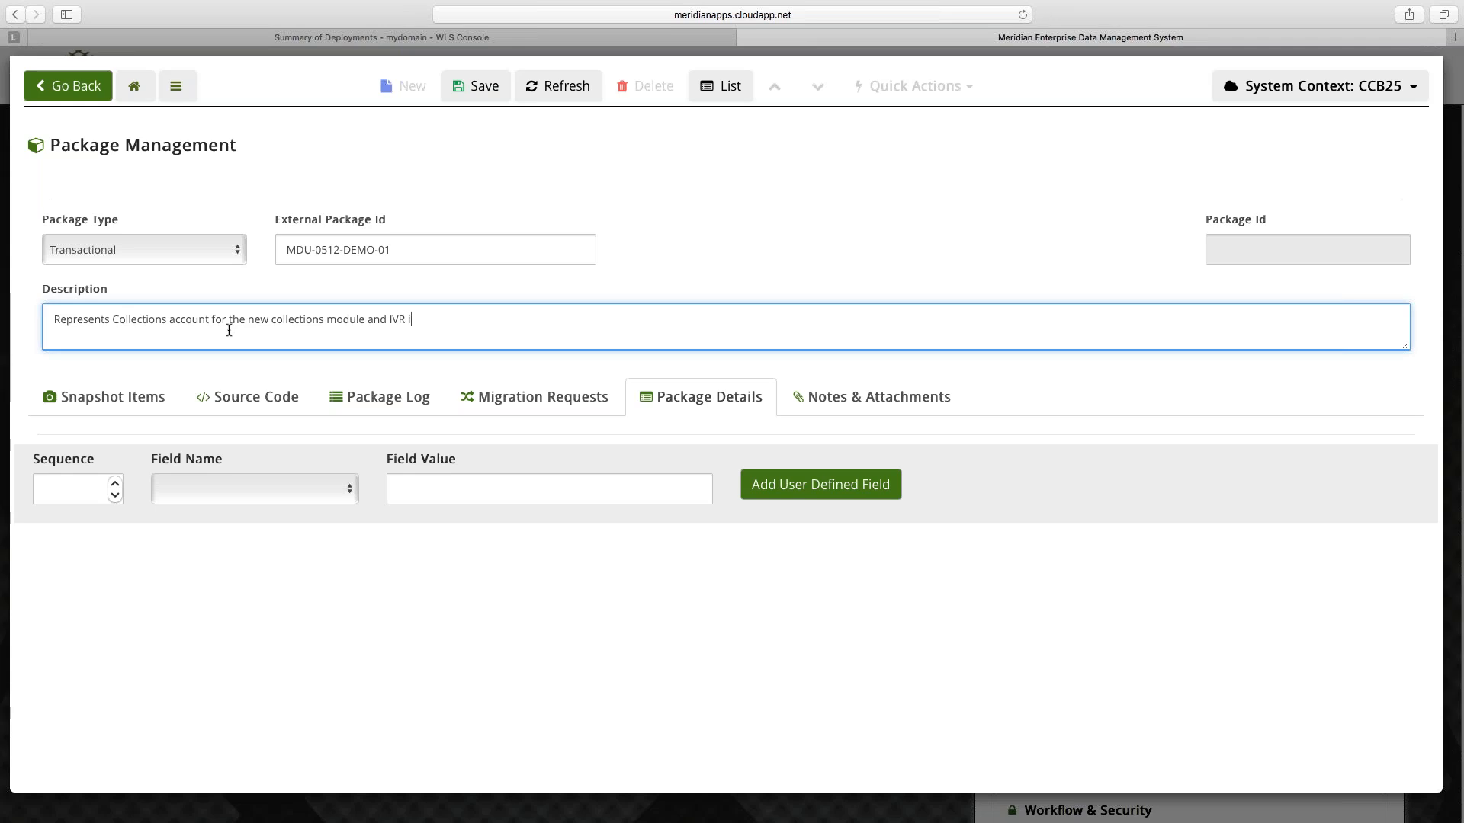
text(nterface)
click(515, 144)
click(484, 85)
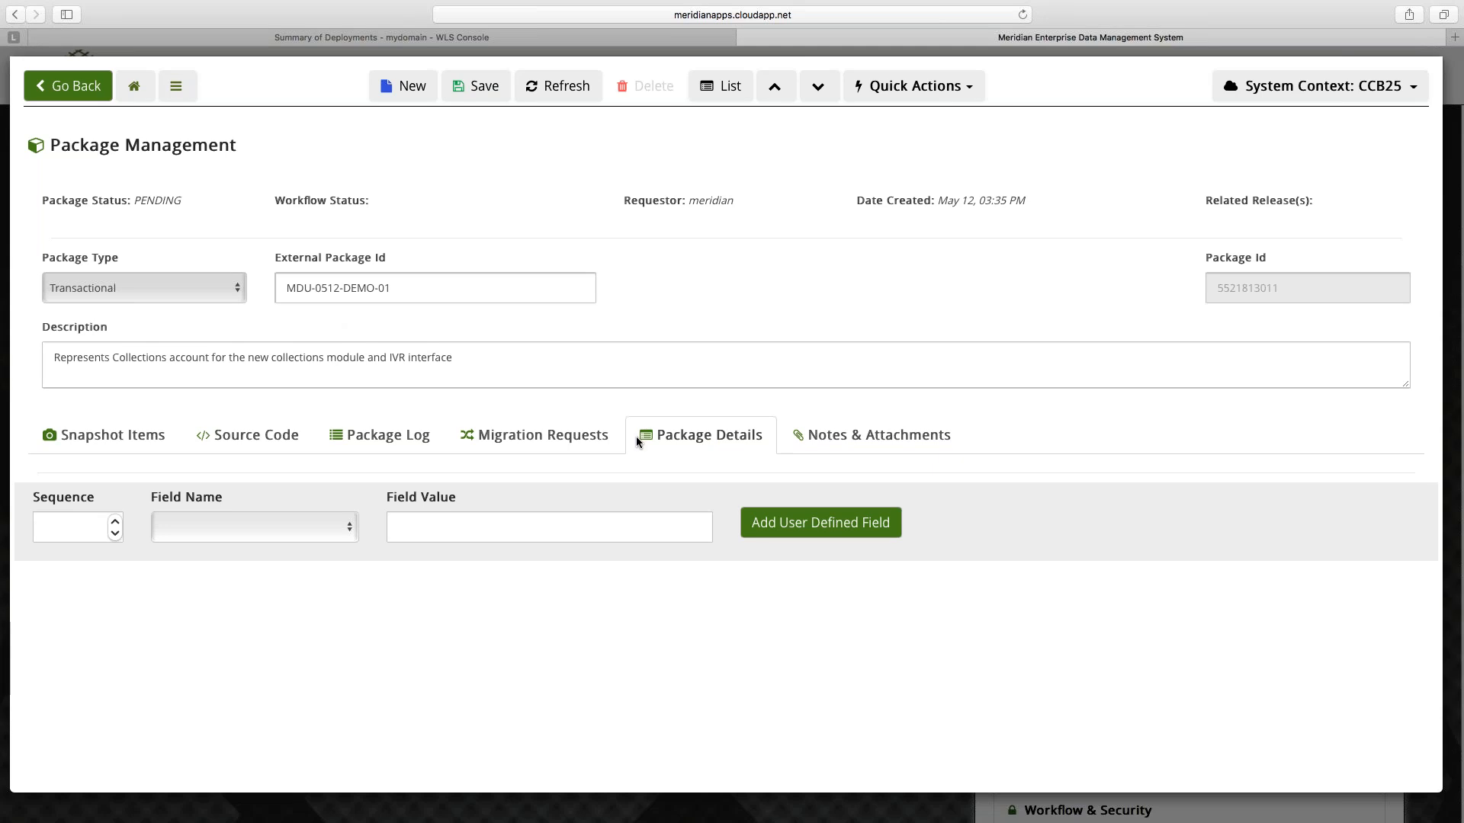
Examine the package's user-defined field options, its notes and attachments, and its snapshot items.
click(314, 528)
click(418, 563)
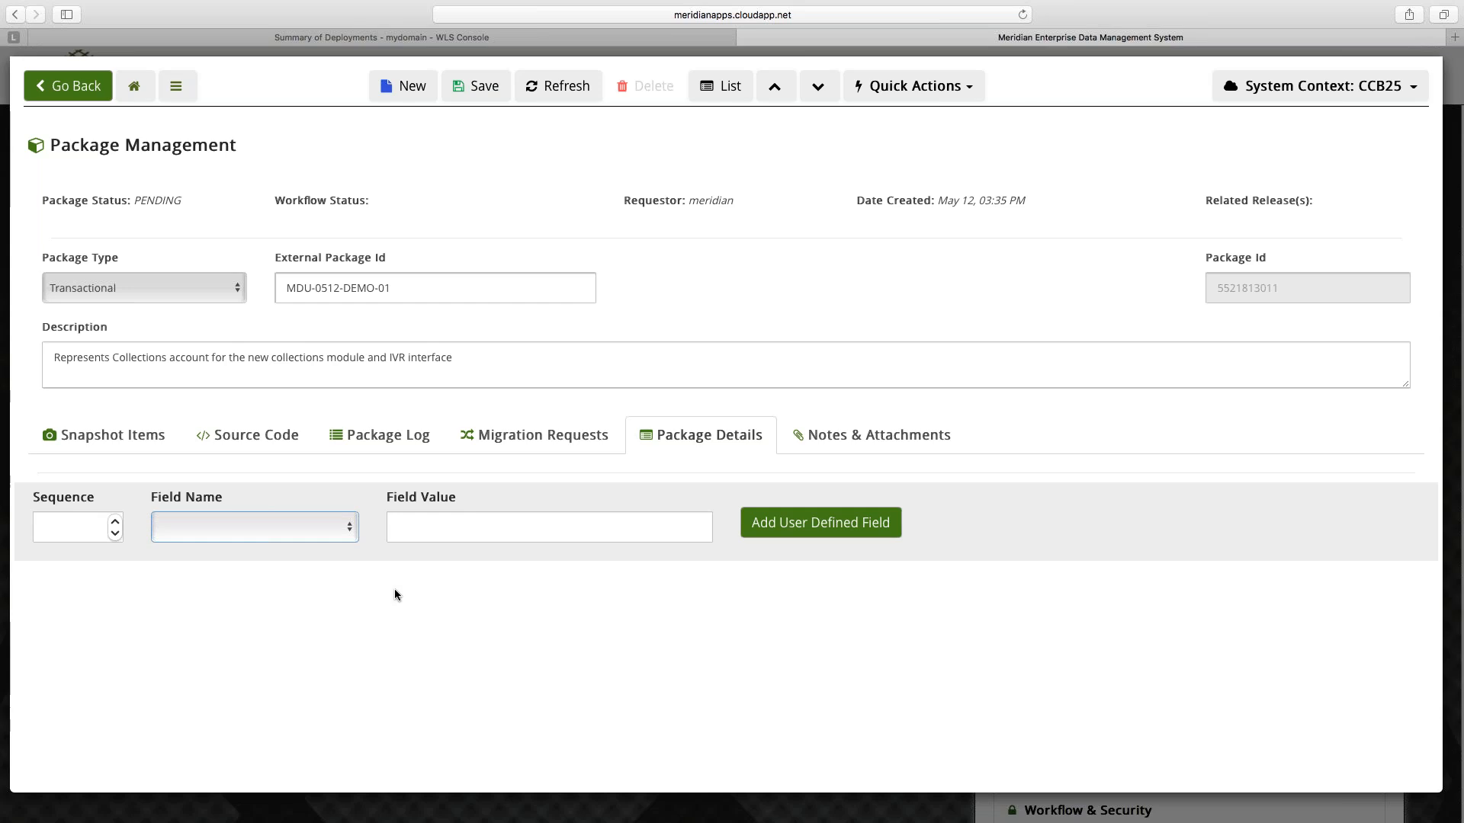
click(395, 590)
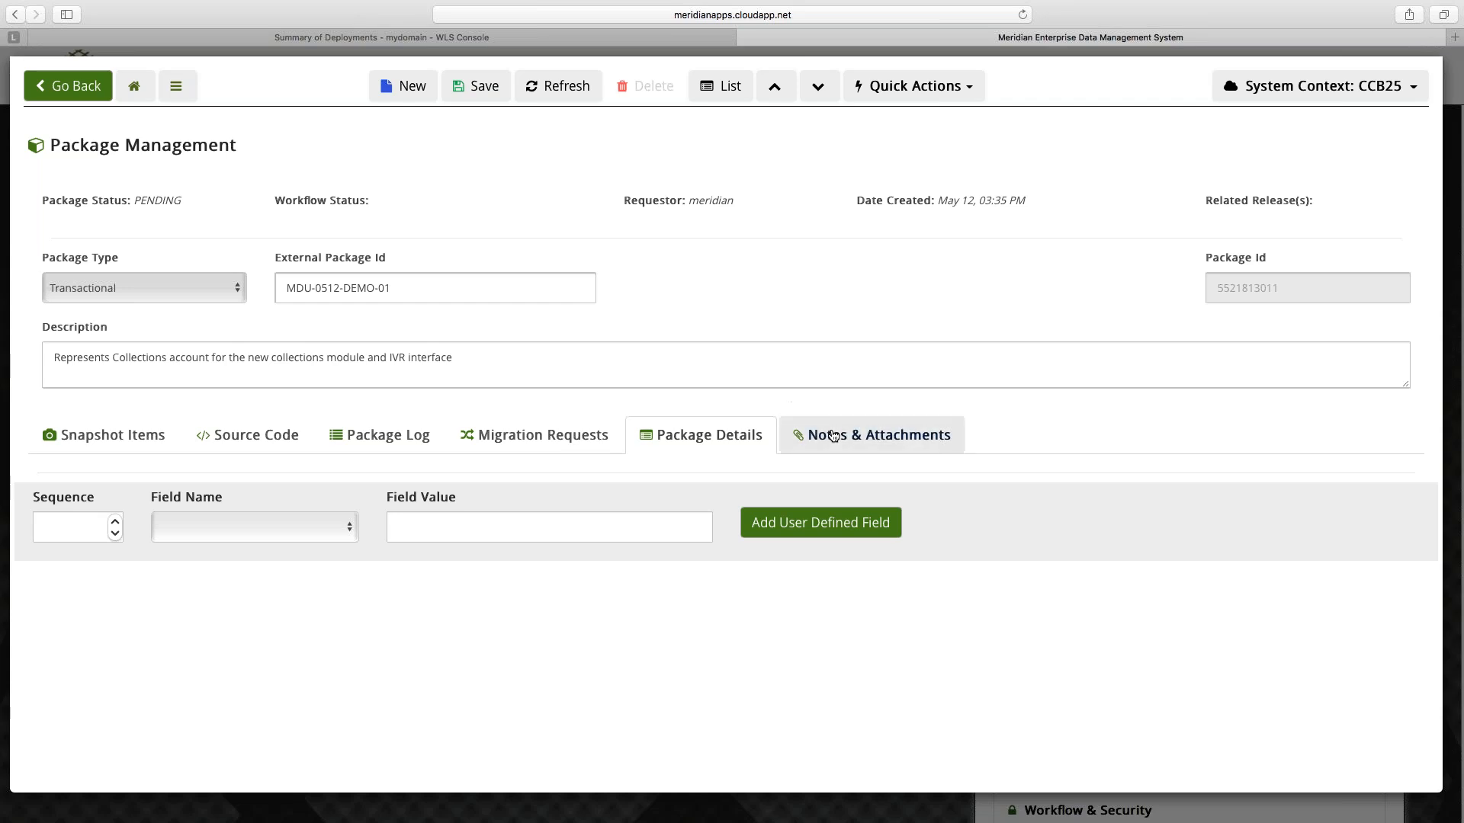
click(877, 434)
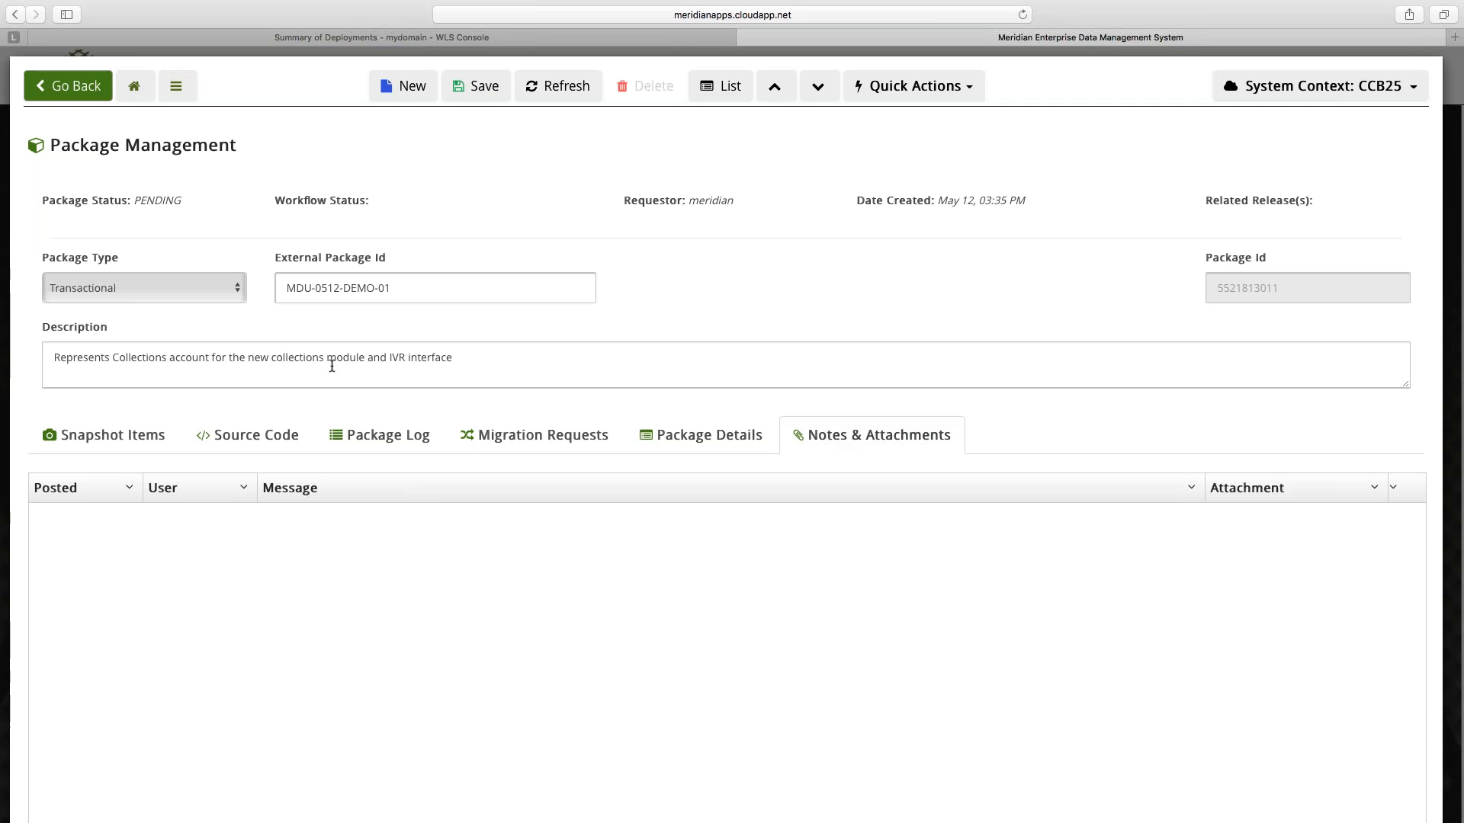
click(114, 436)
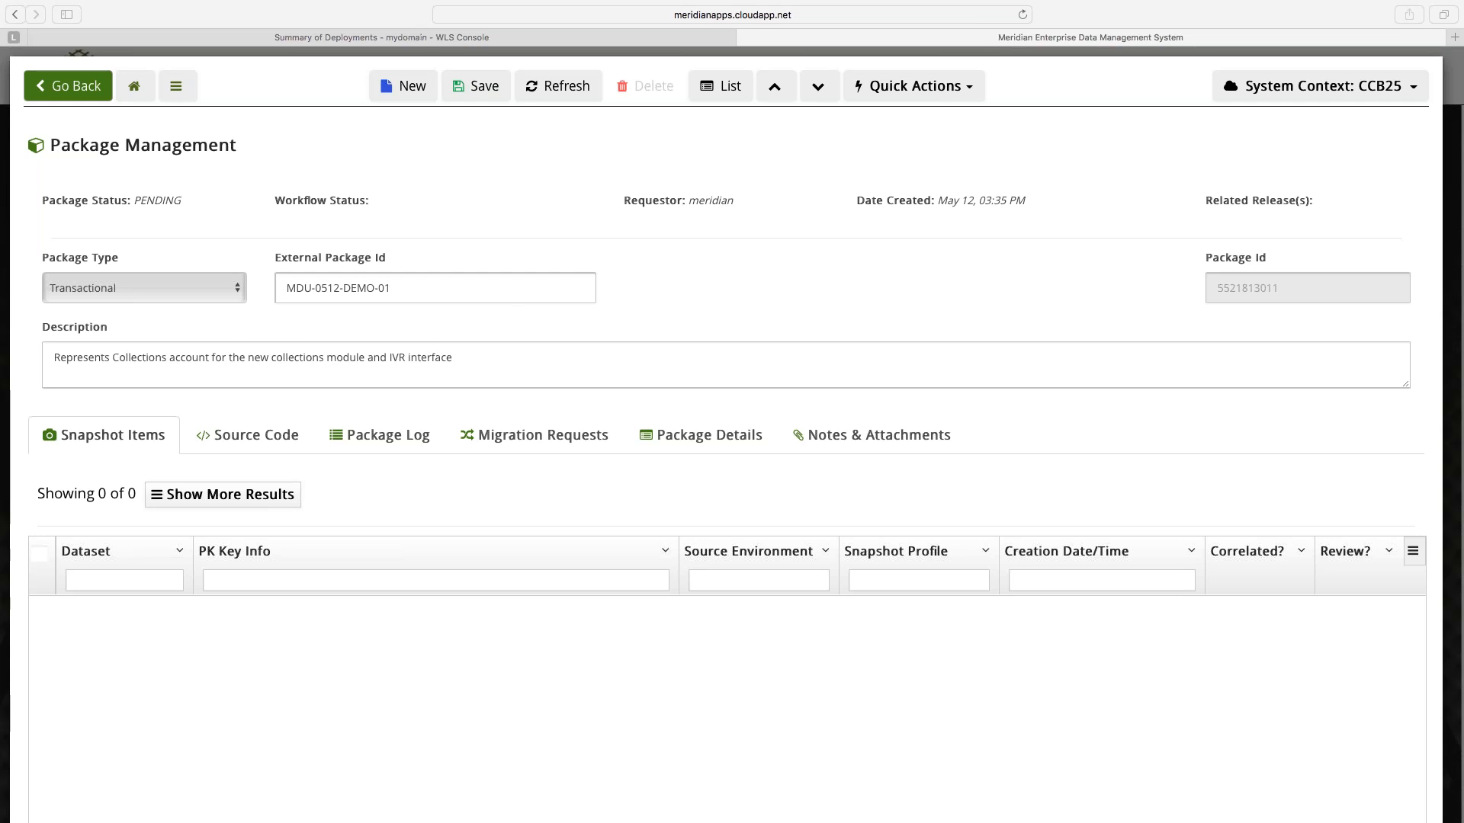
click(806, 299)
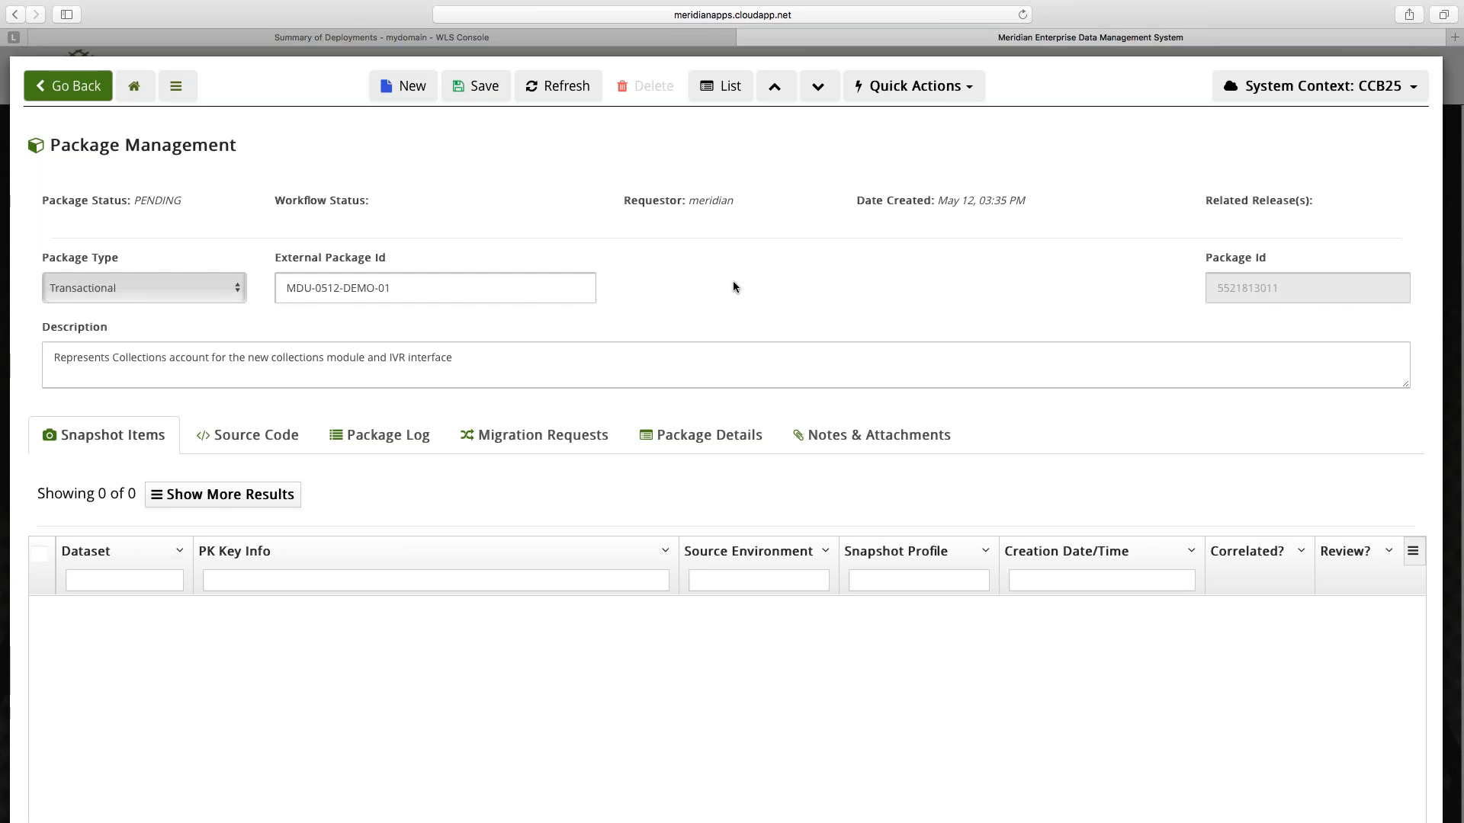
Start taking a snapshot for the package and choose CC&B QA (Lisbon Source) as the source environment.
click(921, 88)
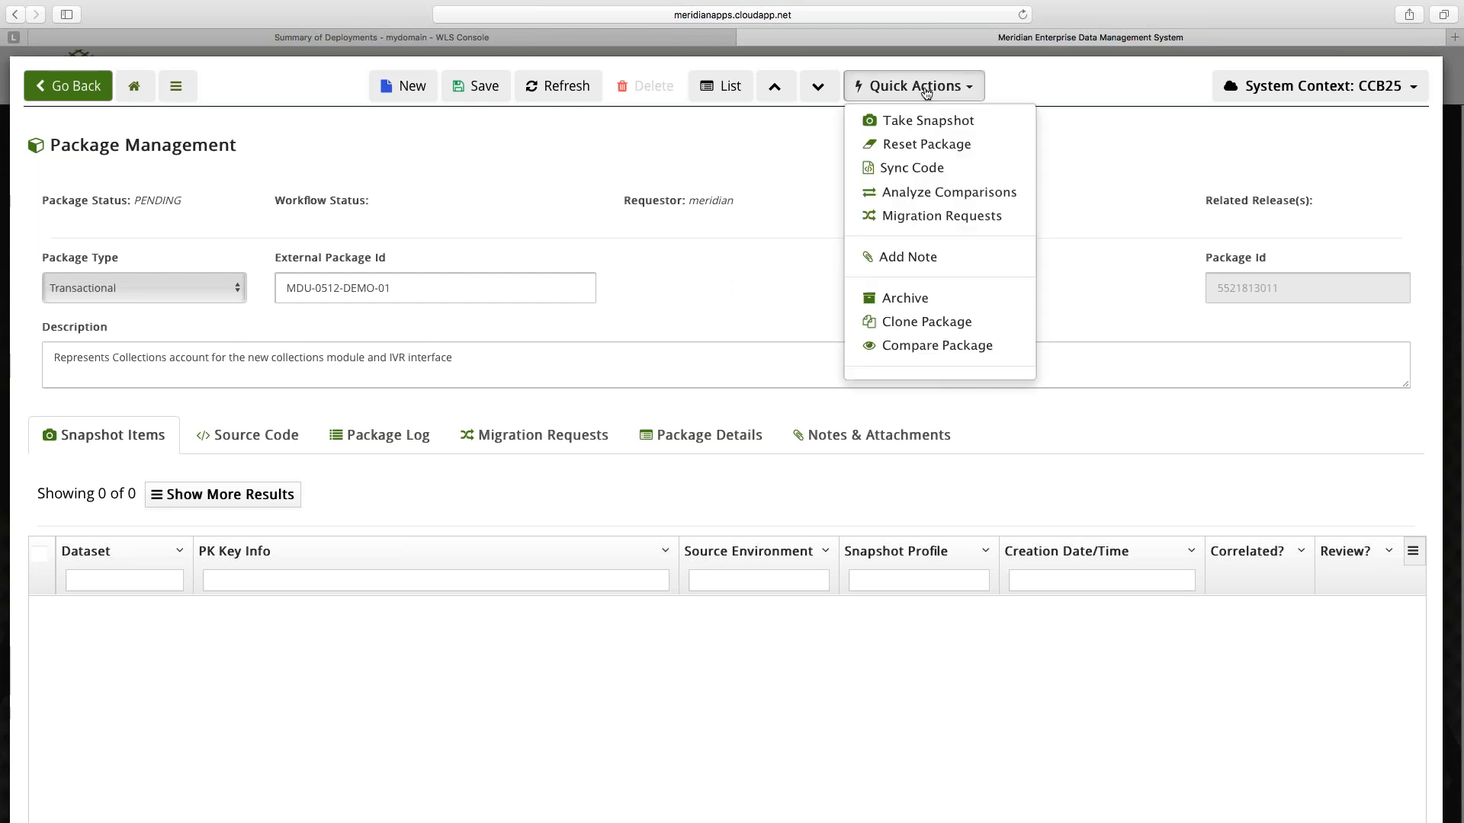
click(906, 123)
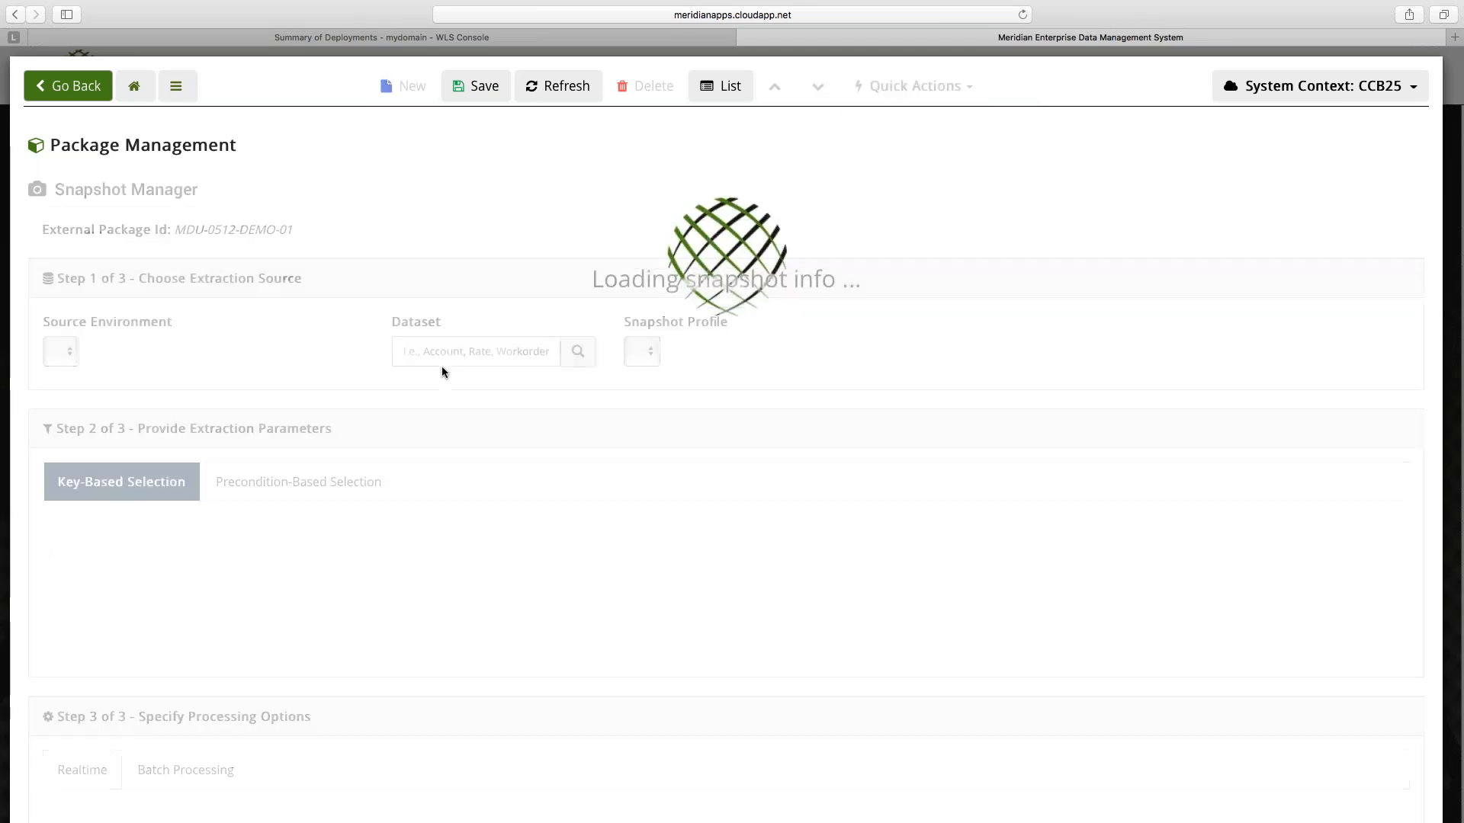
click(168, 359)
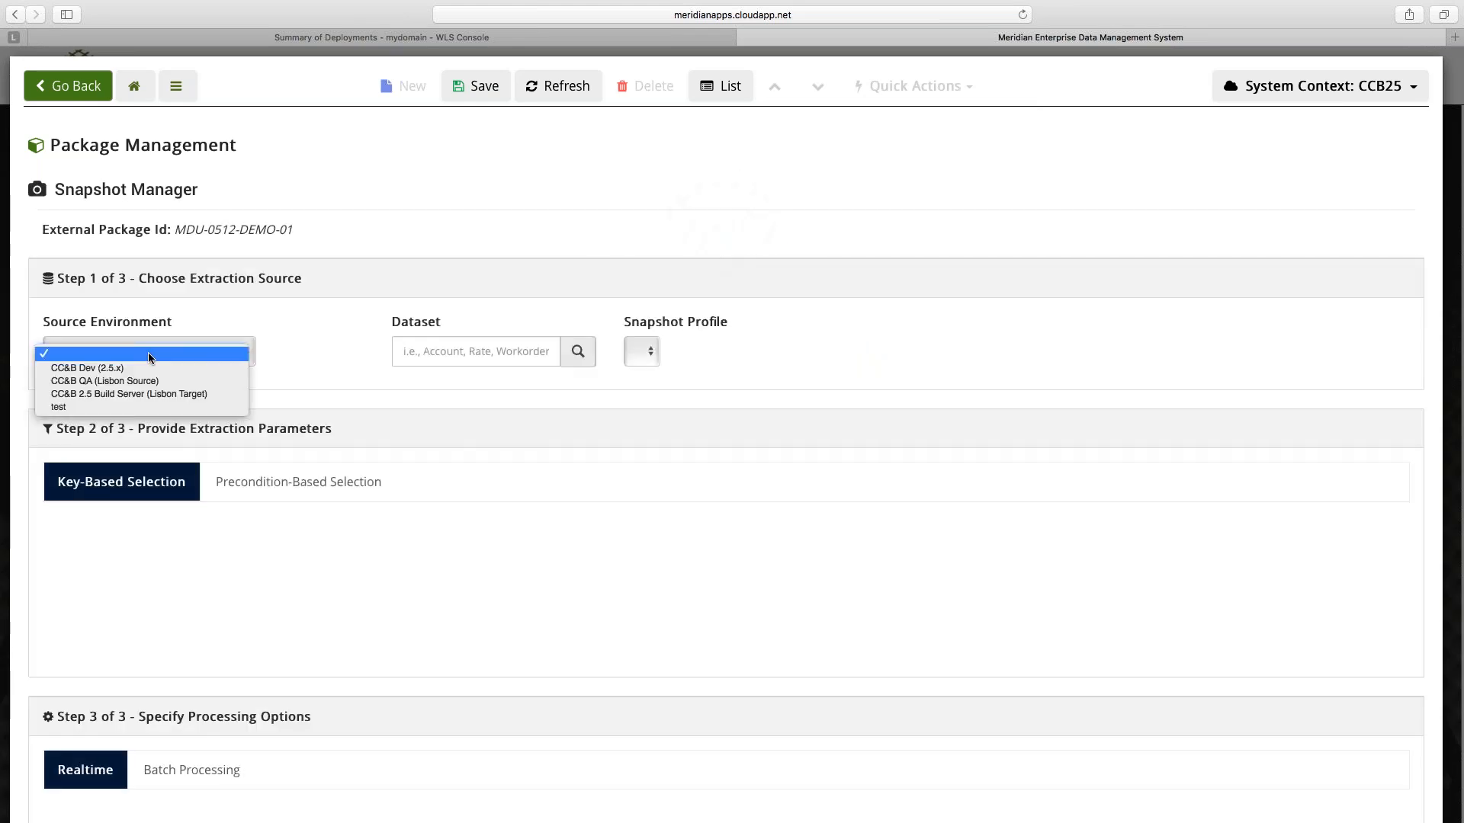
click(140, 381)
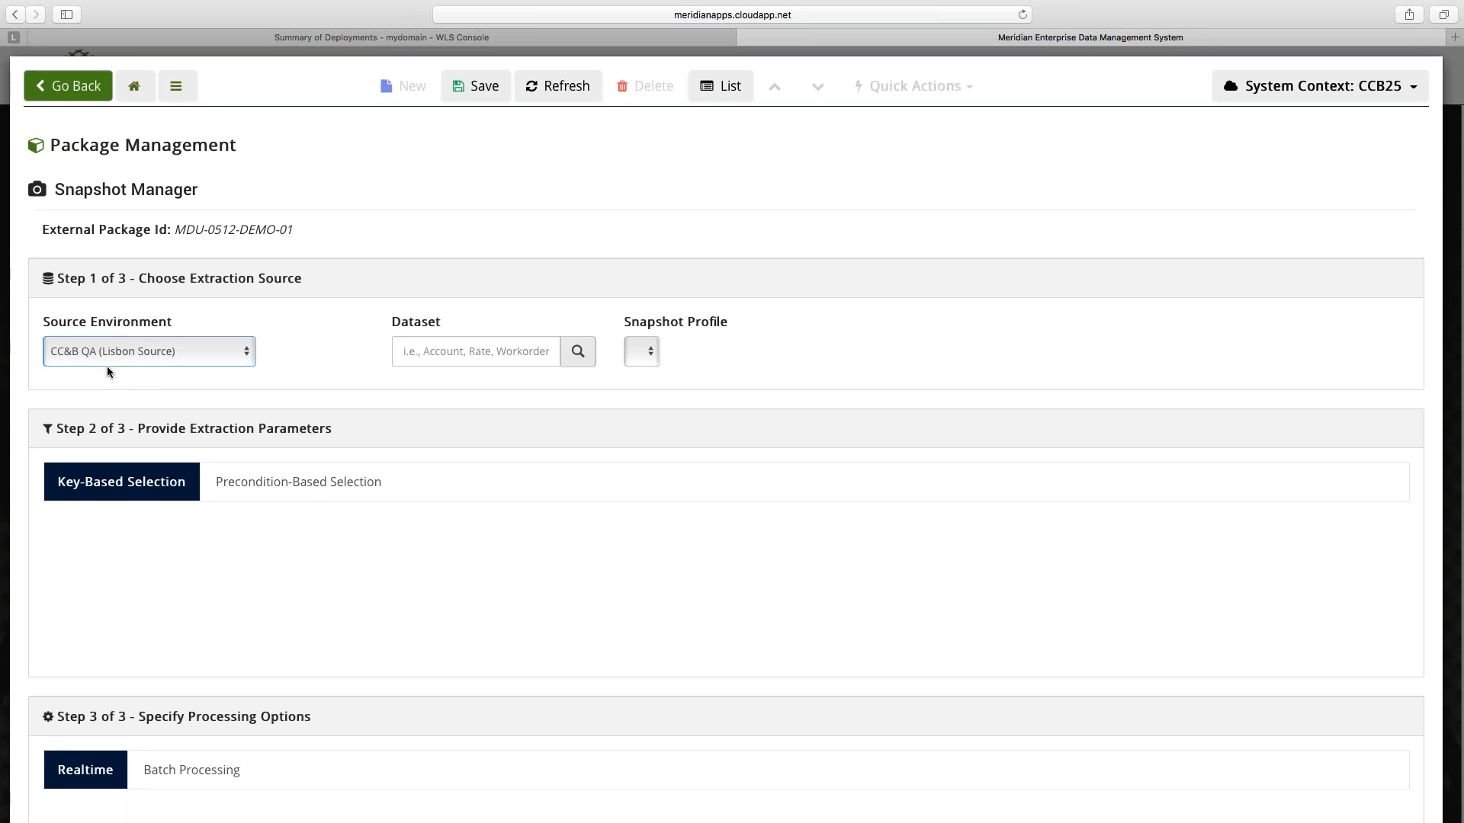
Set the snapshot's dataset to Account.
click(478, 356)
text(Acc)
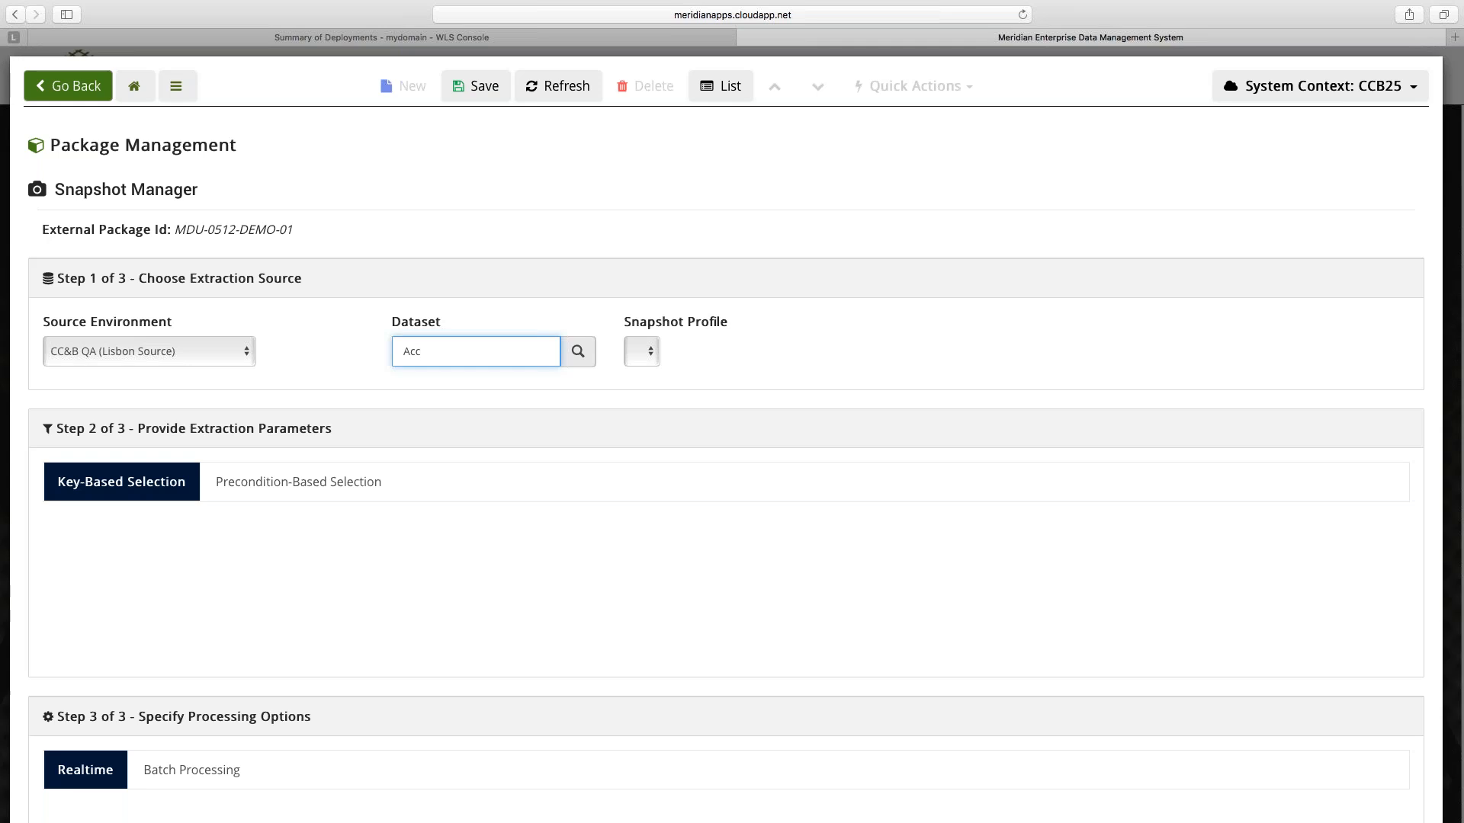
text(oun)
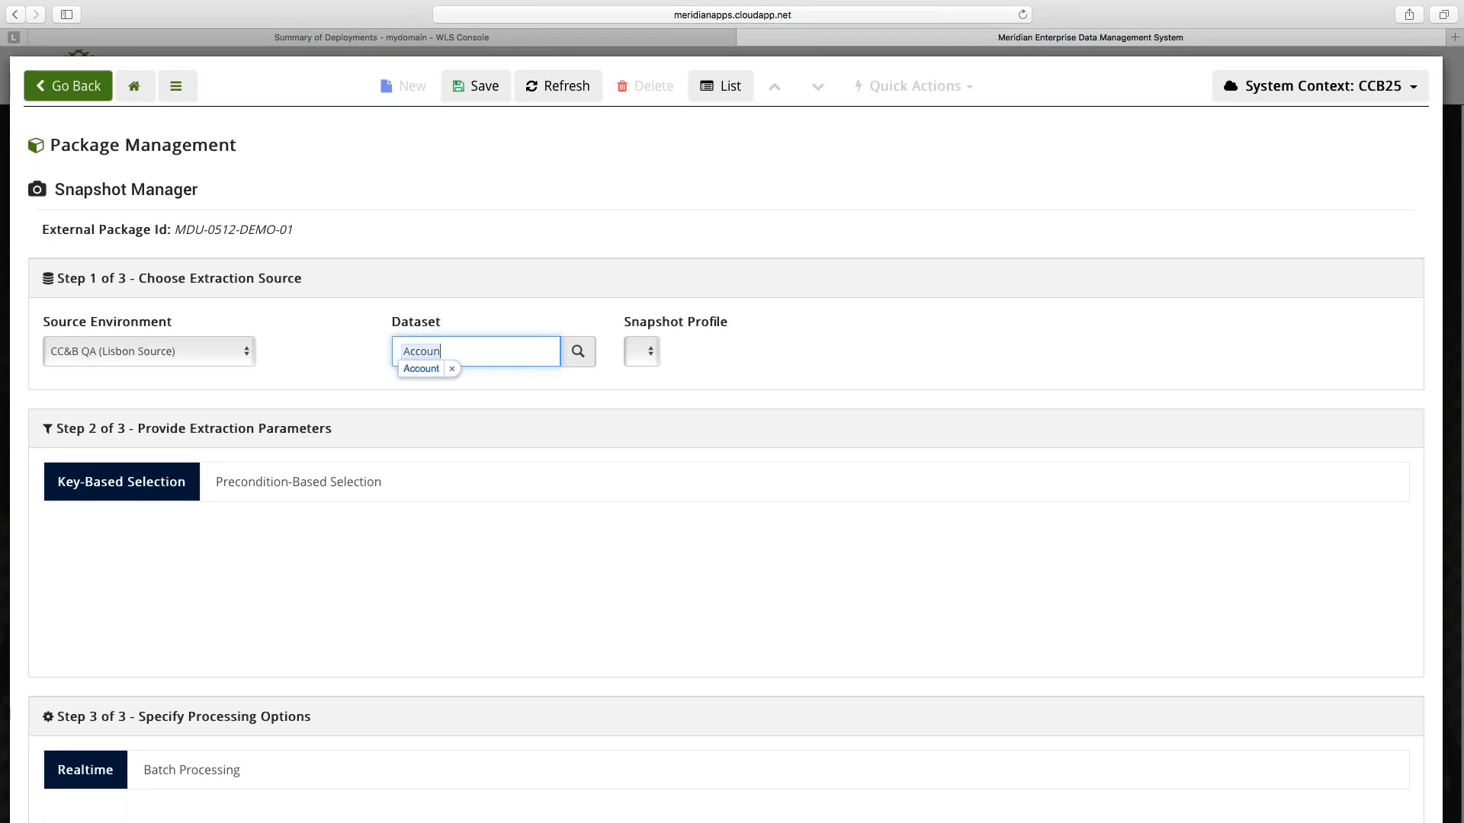
text(t)
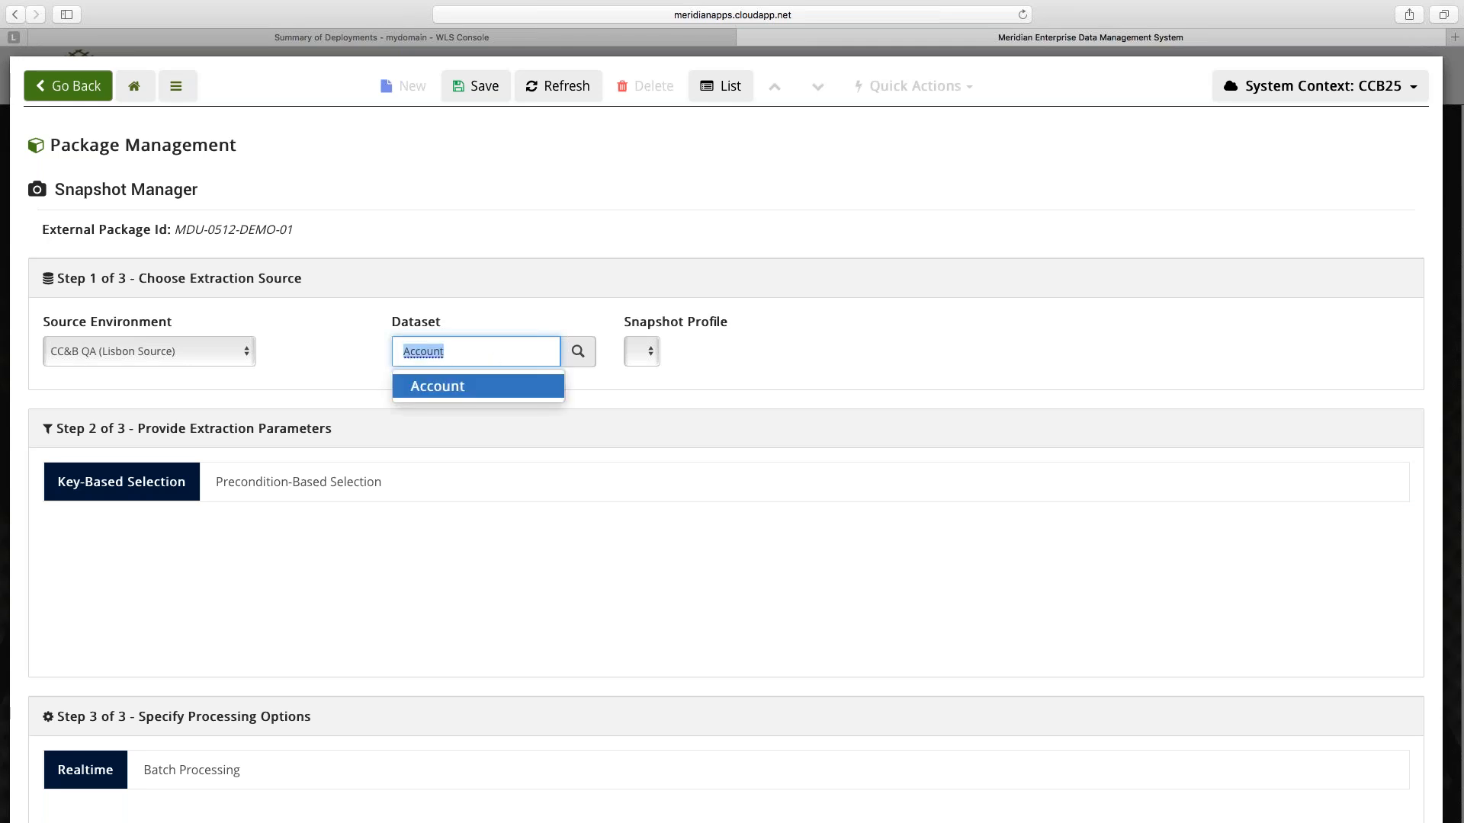
key(Return)
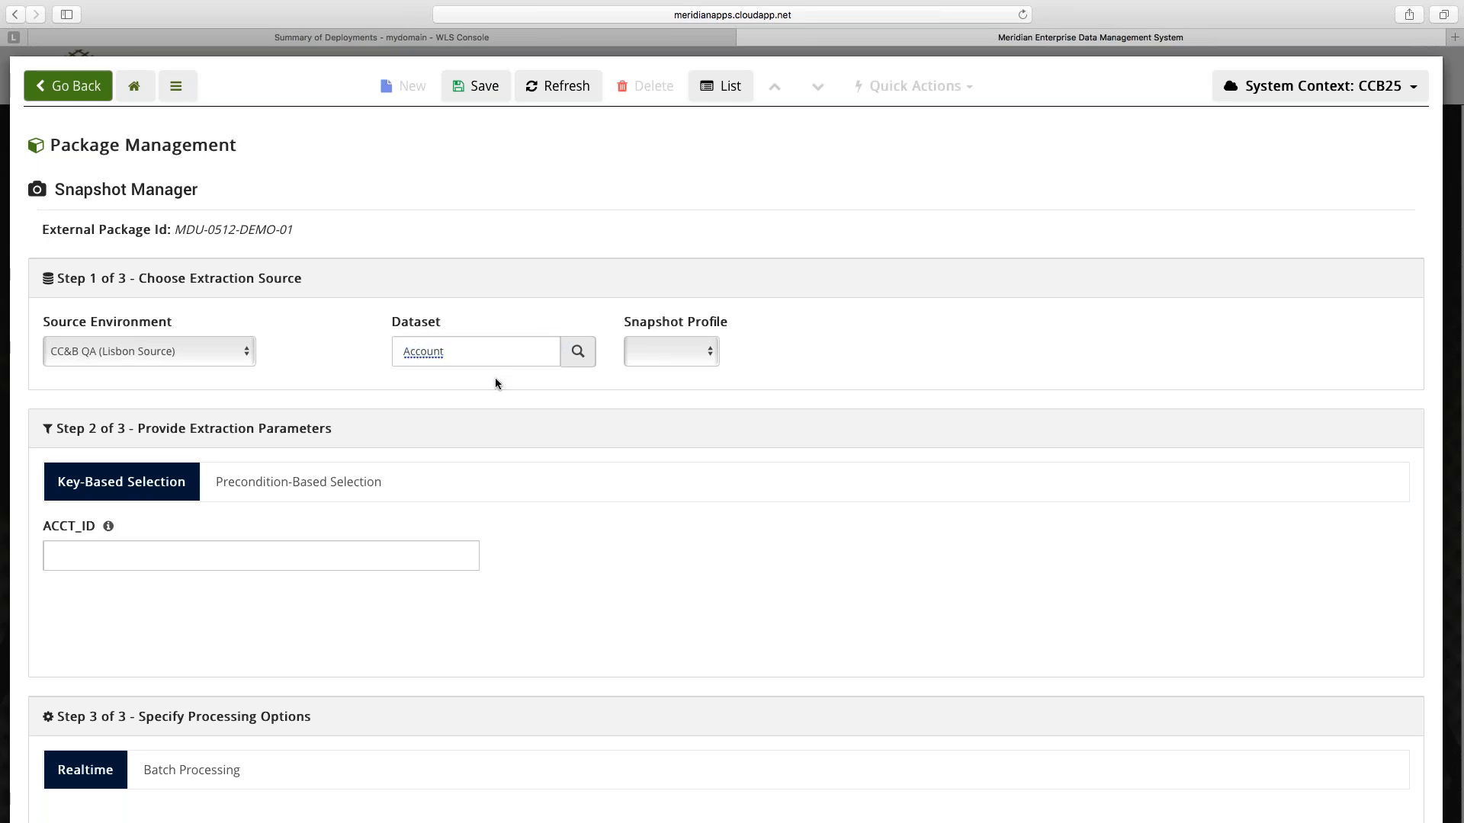
Re-enter Account as the dataset and choose the Customer "V" snapshot profile.
text(Acc)
key(BackSpace)
key(BackSpace)
key(BackSpace)
text(Ad)
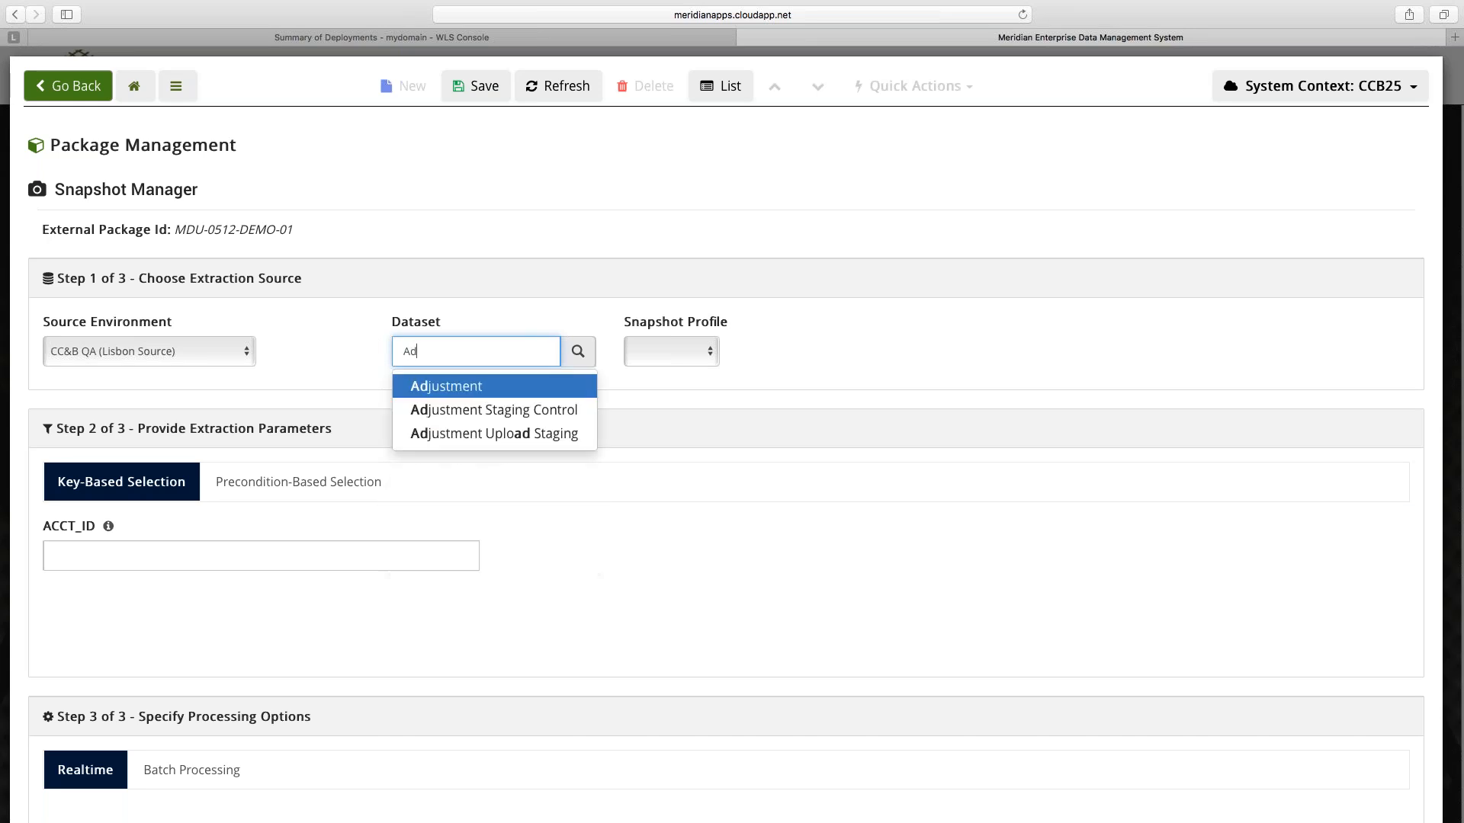
key(BackSpace)
key(Escape)
text(cco)
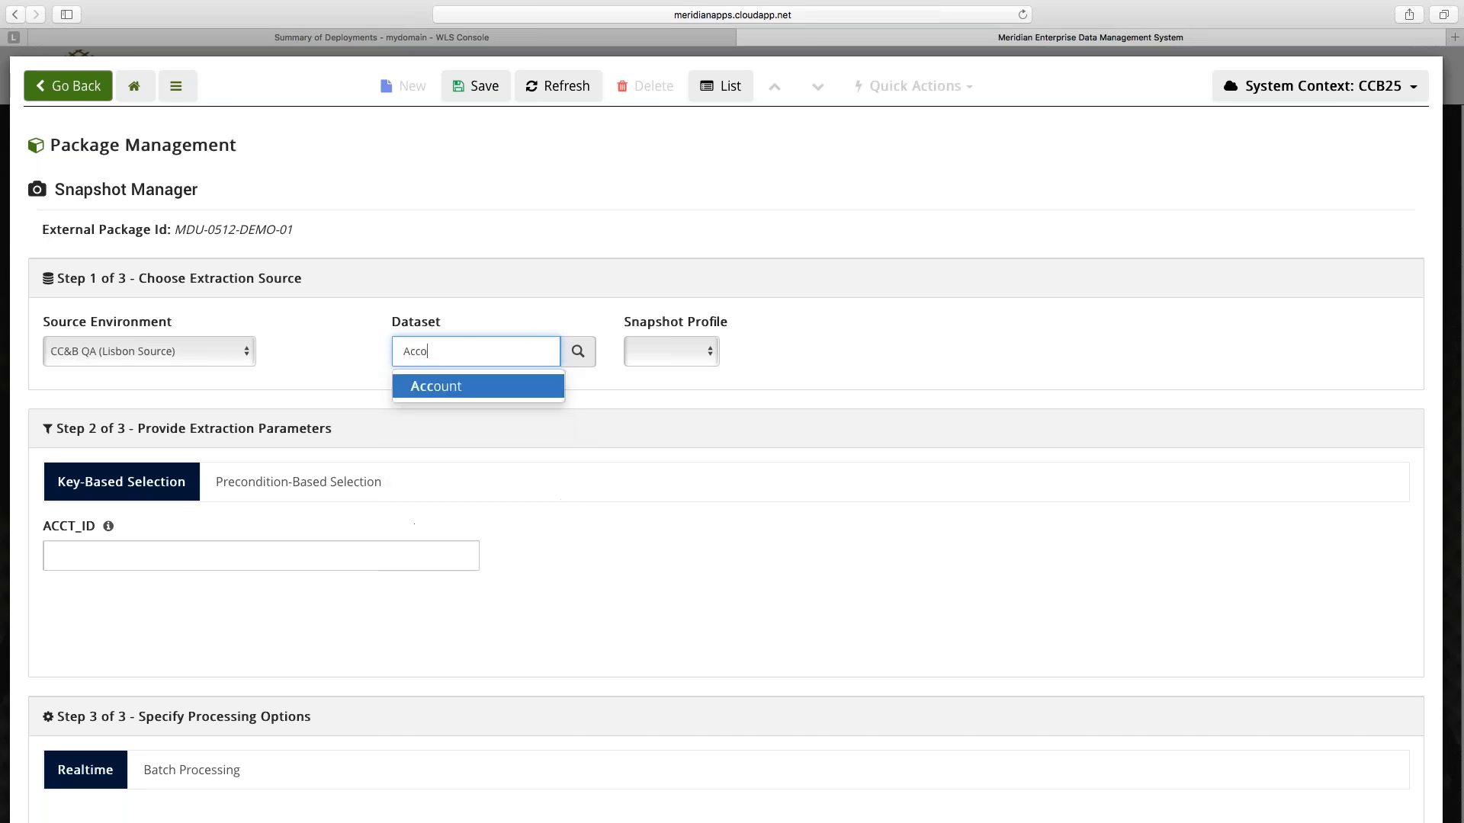
key(Return)
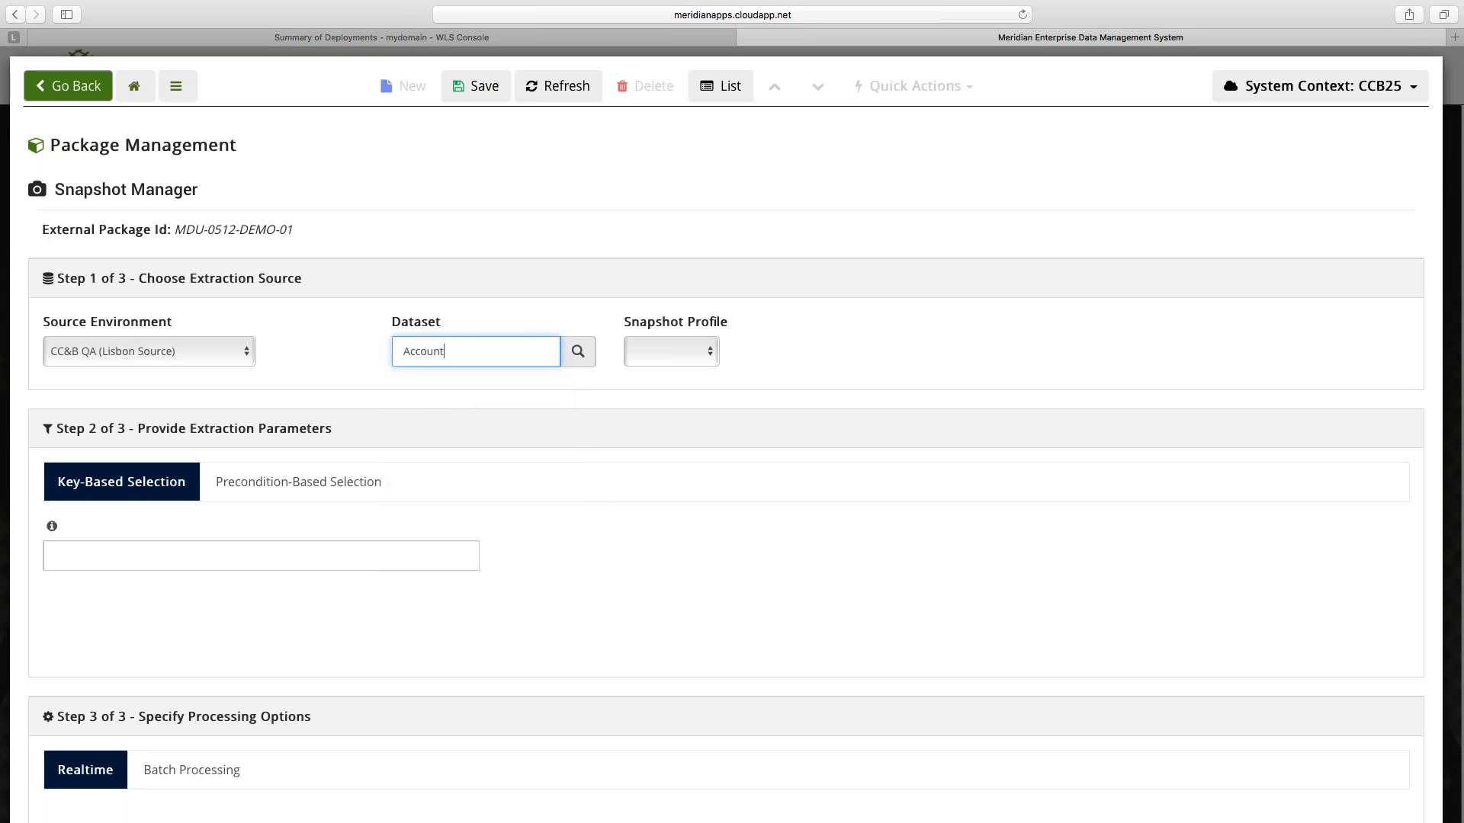
click(679, 352)
click(681, 368)
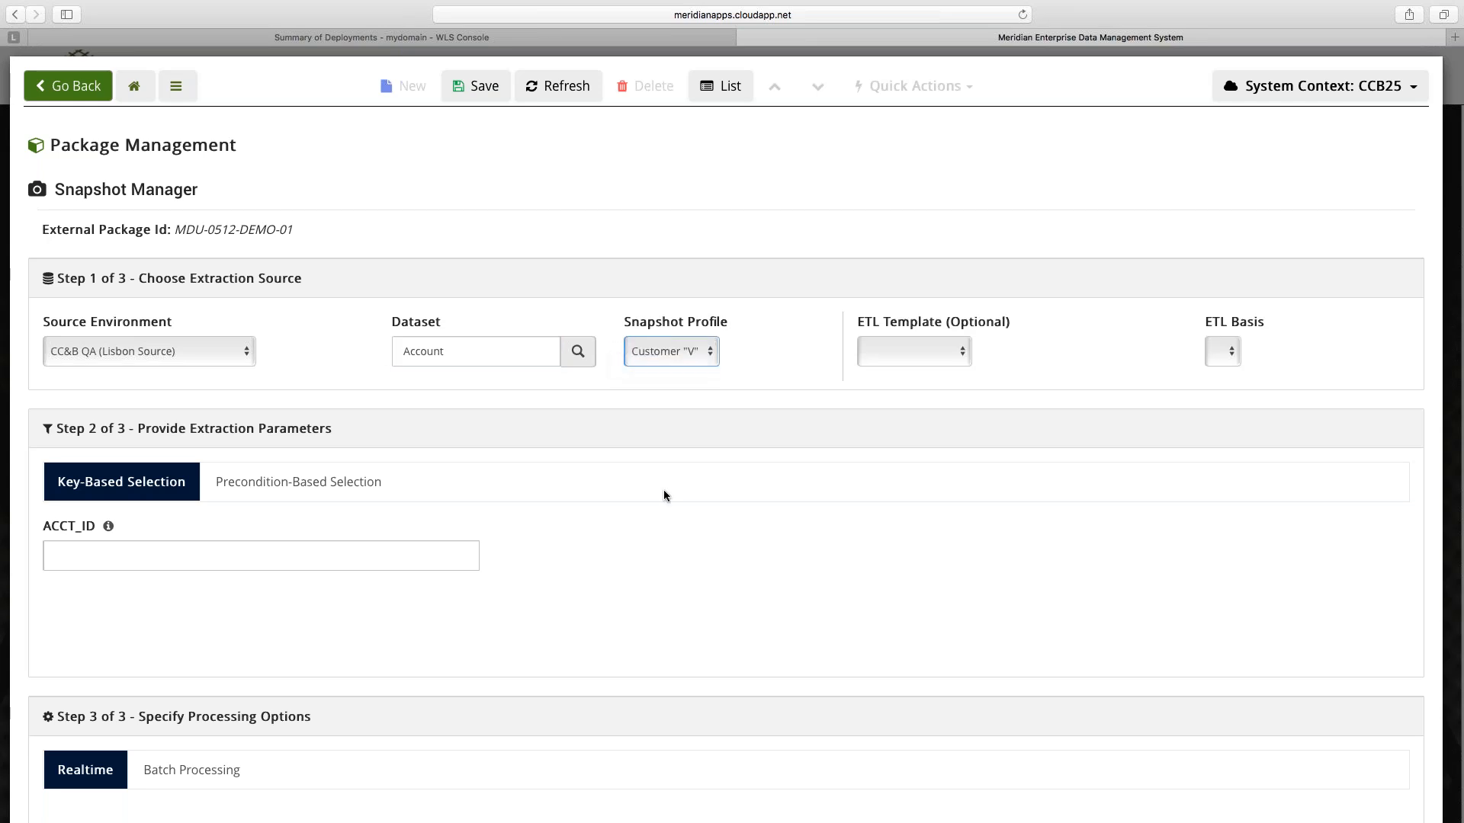
Paste the account ID into the key-based extraction parameters and copy it again.
click(301, 556)
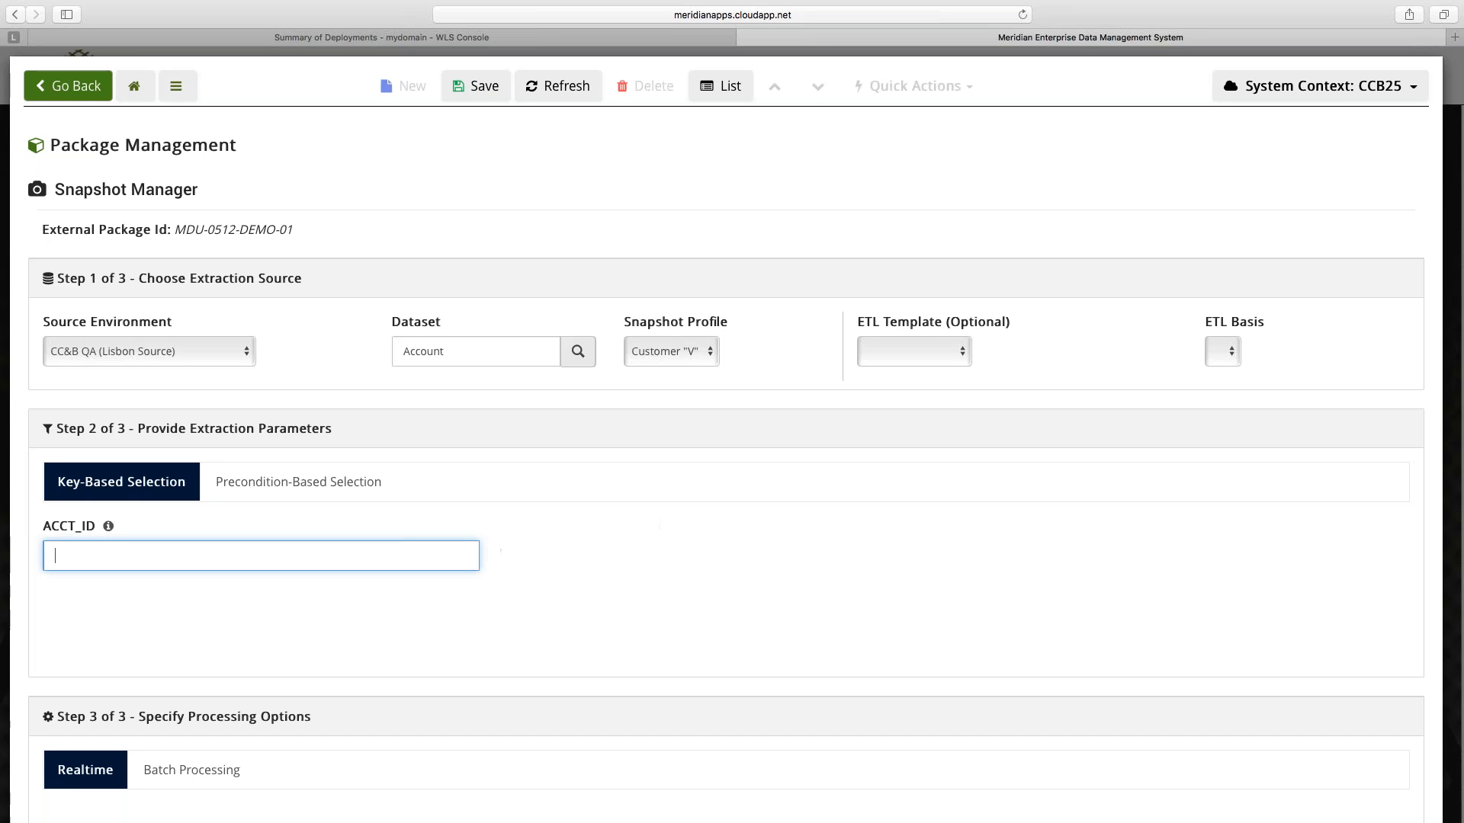
key(super+v)
click(562, 556)
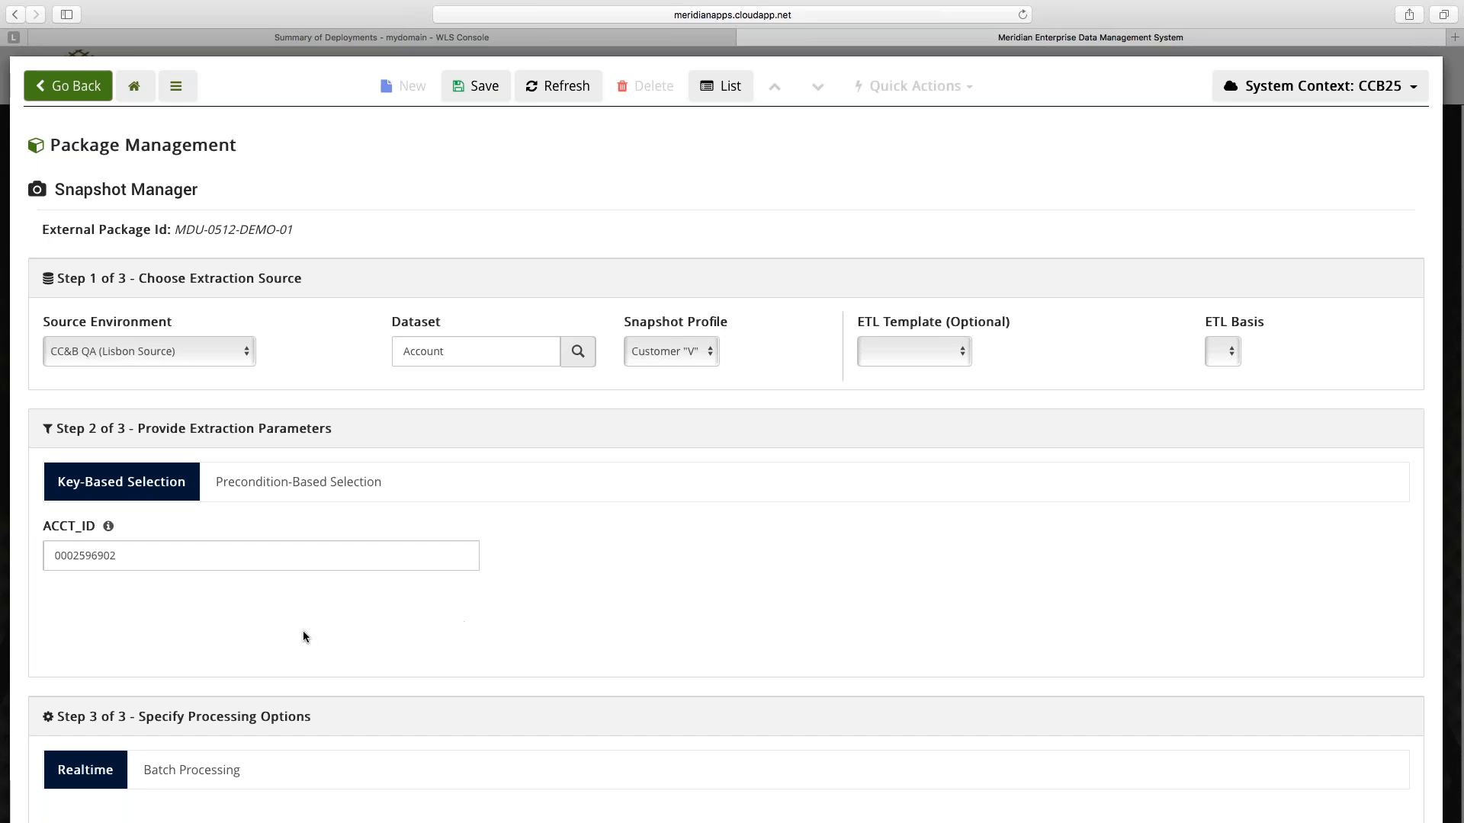
key(Tab)
key(super+c)
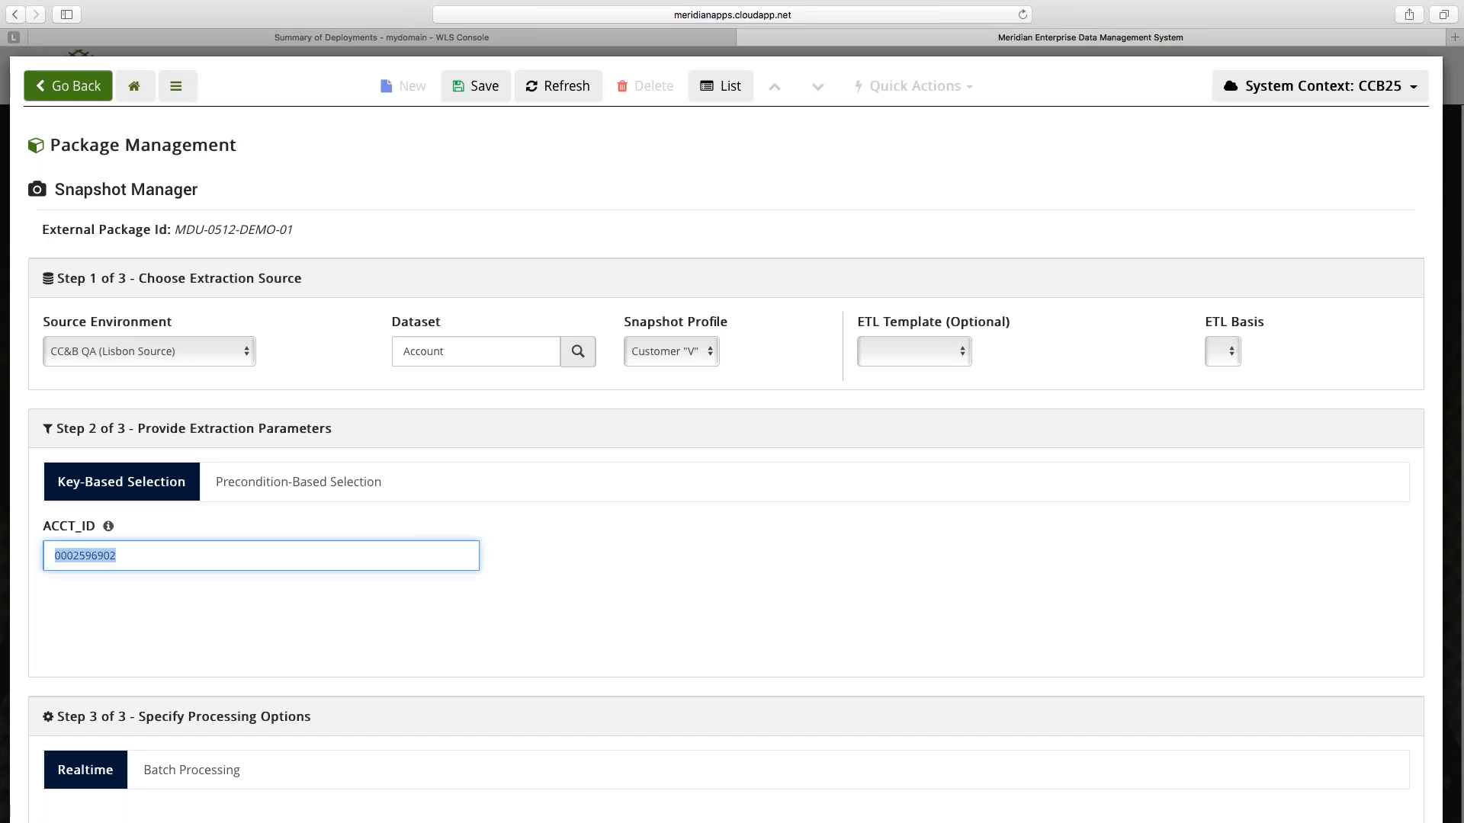
click(137, 625)
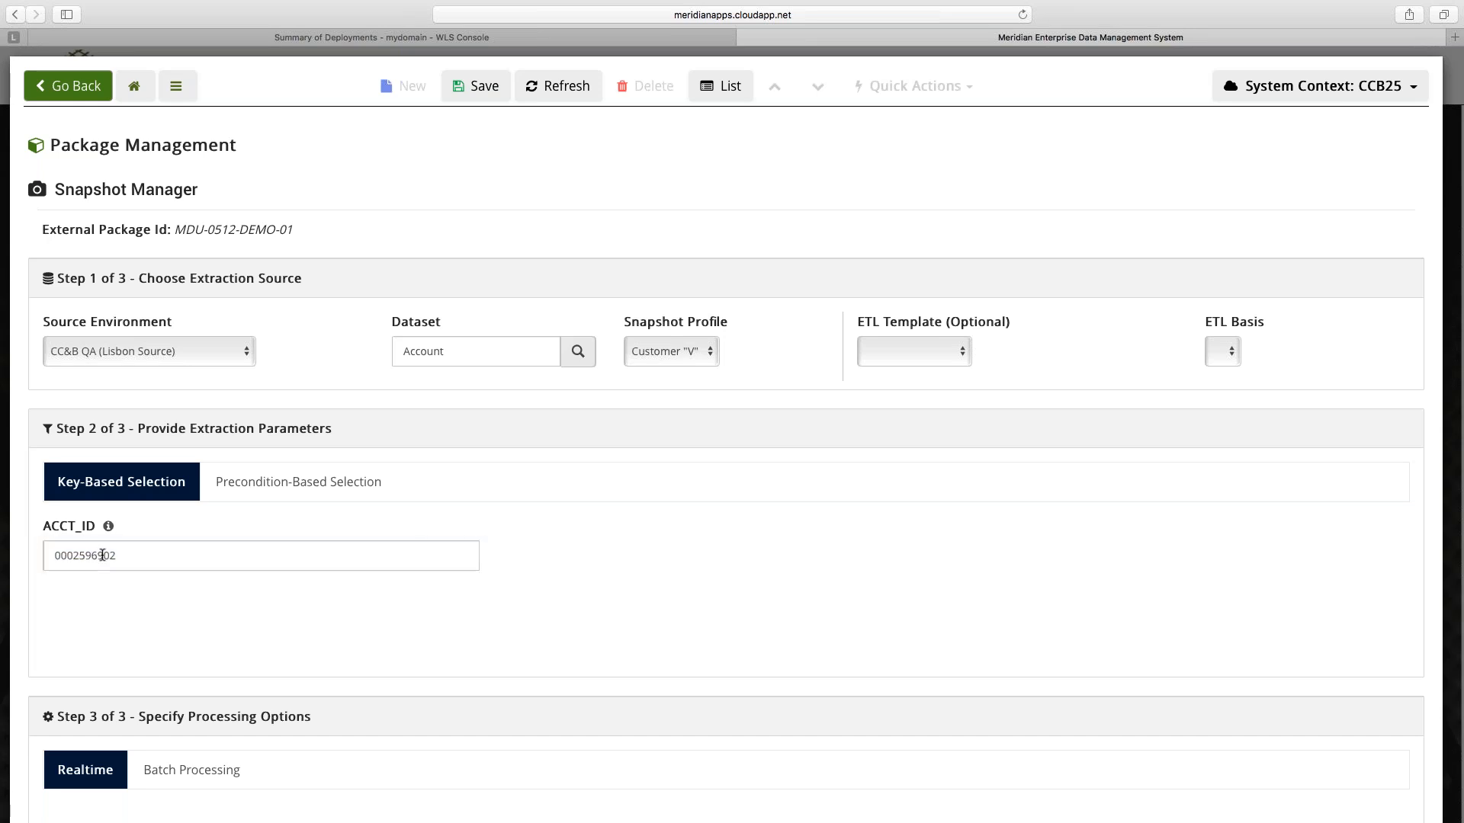
Switch to precondition-based selection and examine the available account preconditions, including those for late pay charges, arrears and active collections.
click(288, 481)
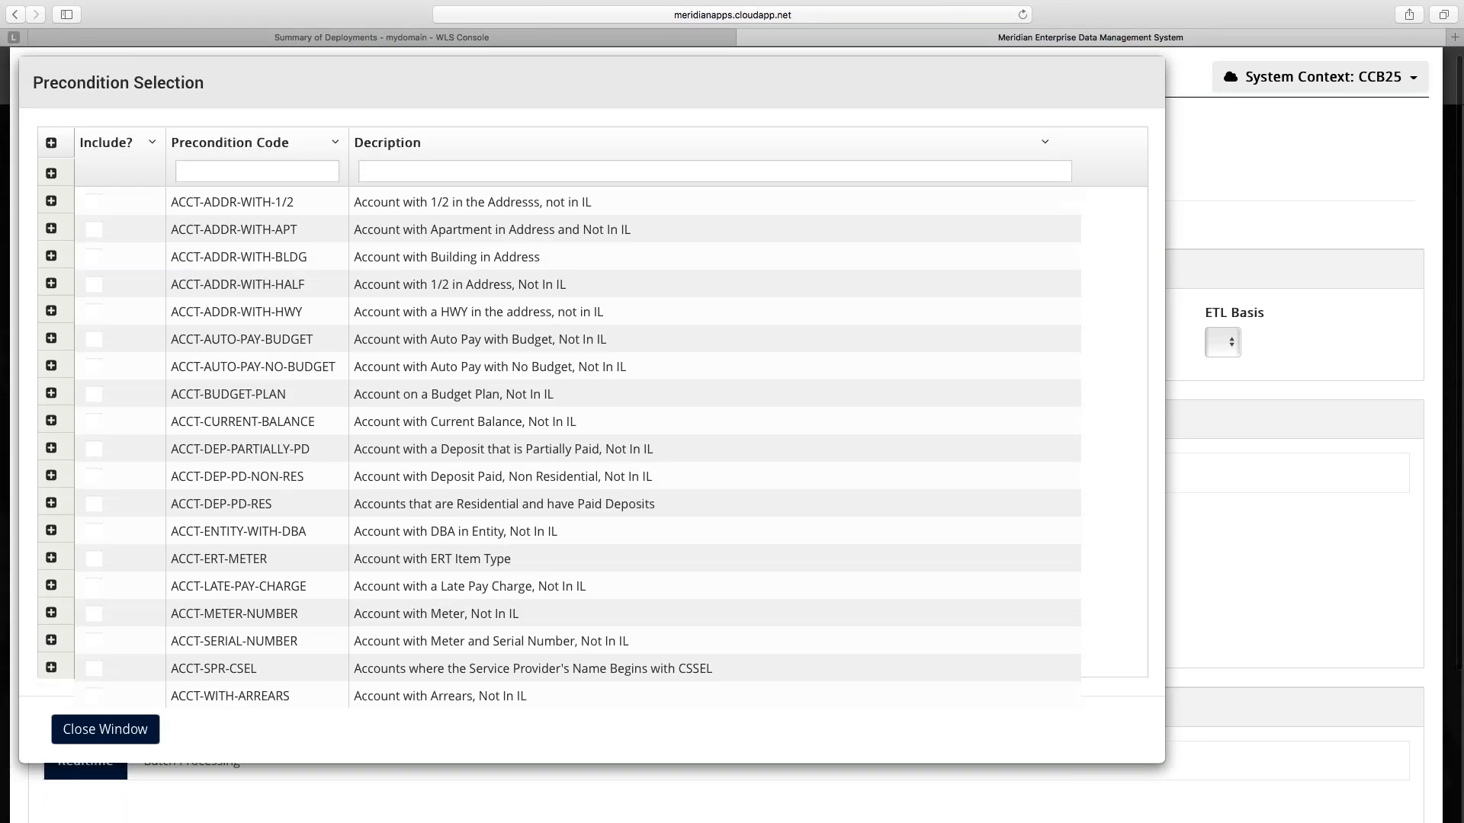
scroll(579, 426, down, 3)
scroll(580, 427, up, 3)
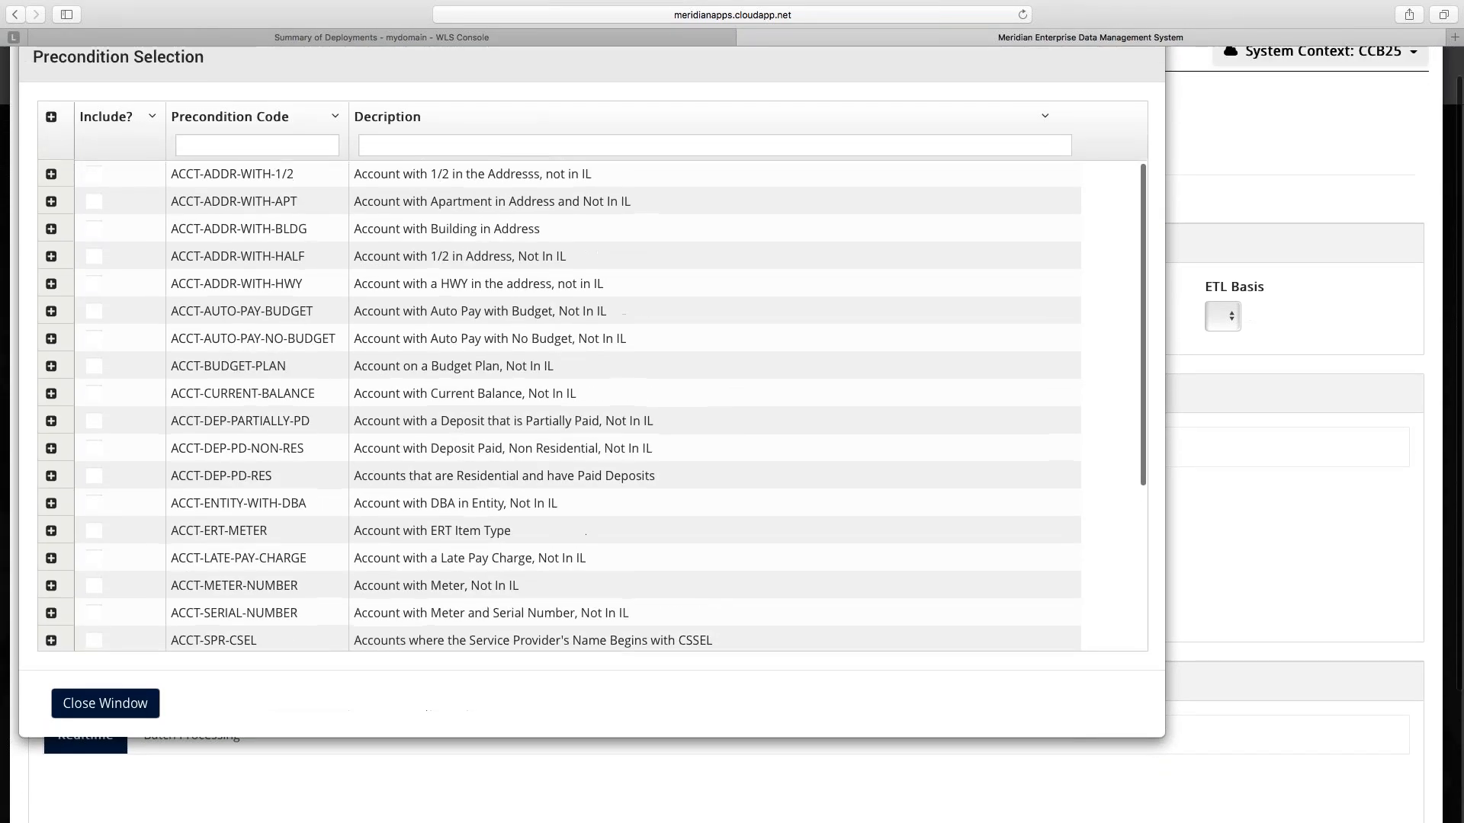
scroll(580, 404, down, 2)
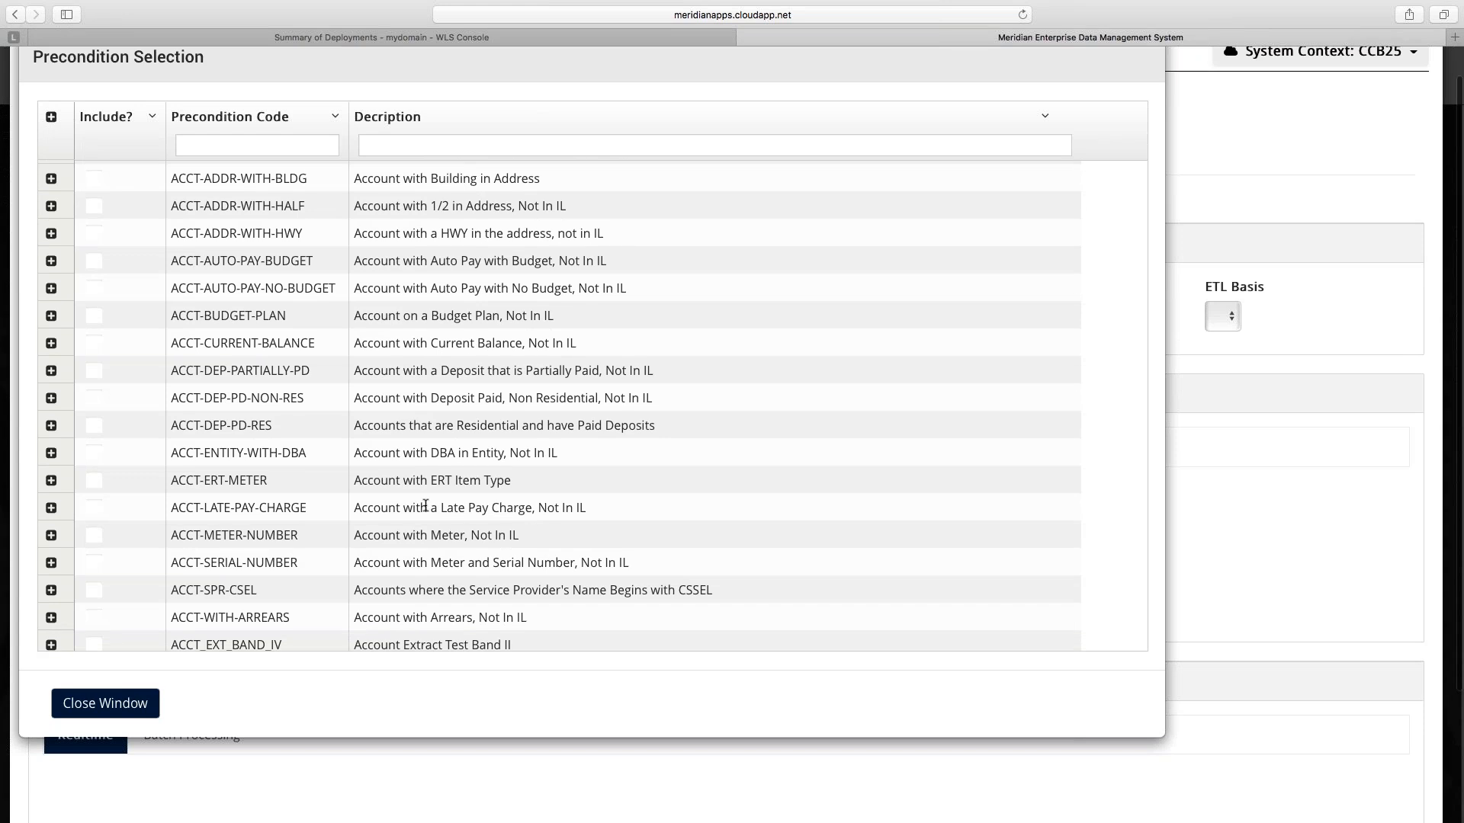
drag(363, 507, 539, 504)
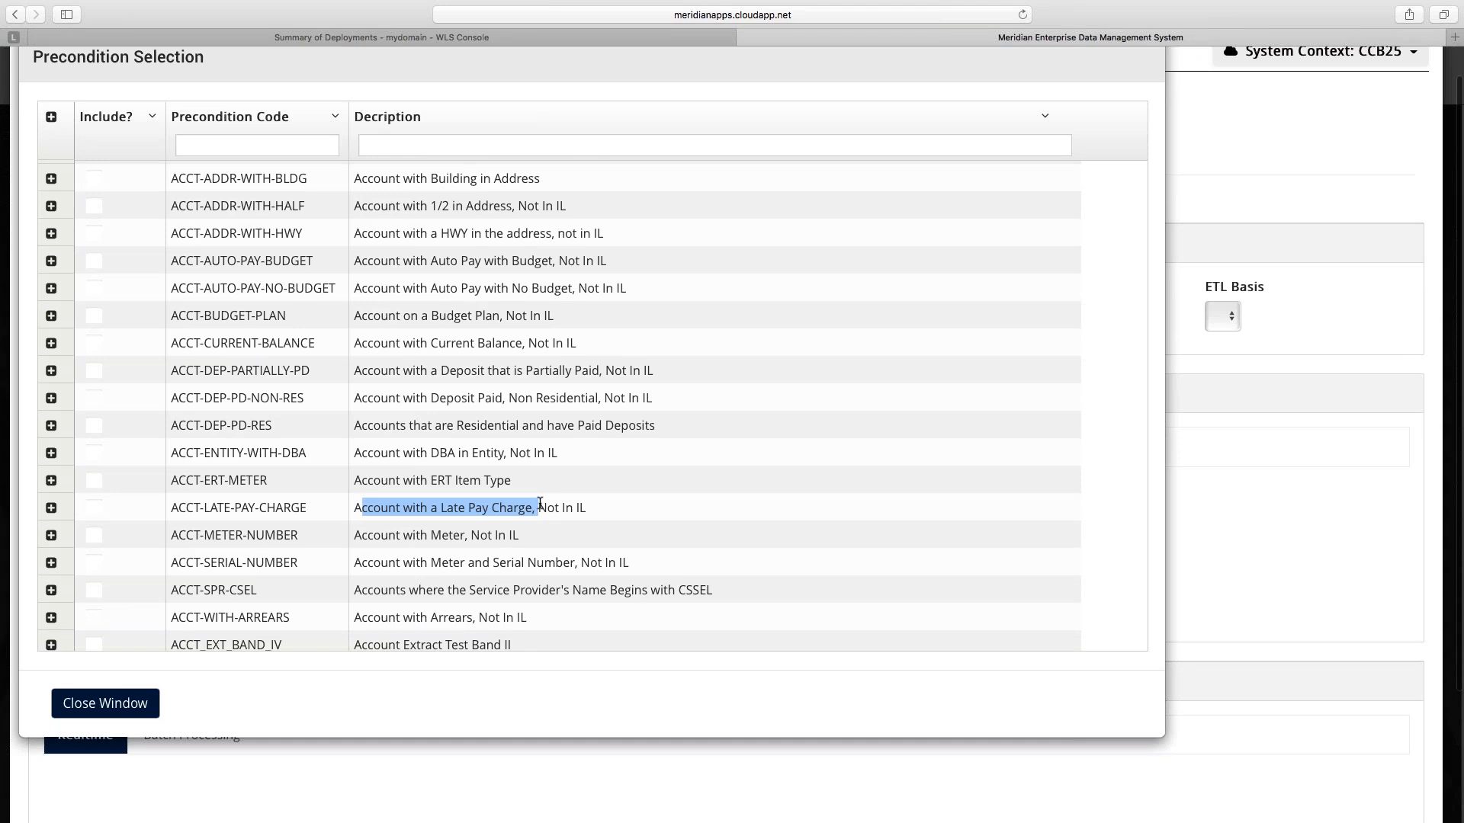
scroll(487, 577, down, 2)
drag(478, 576, 527, 573)
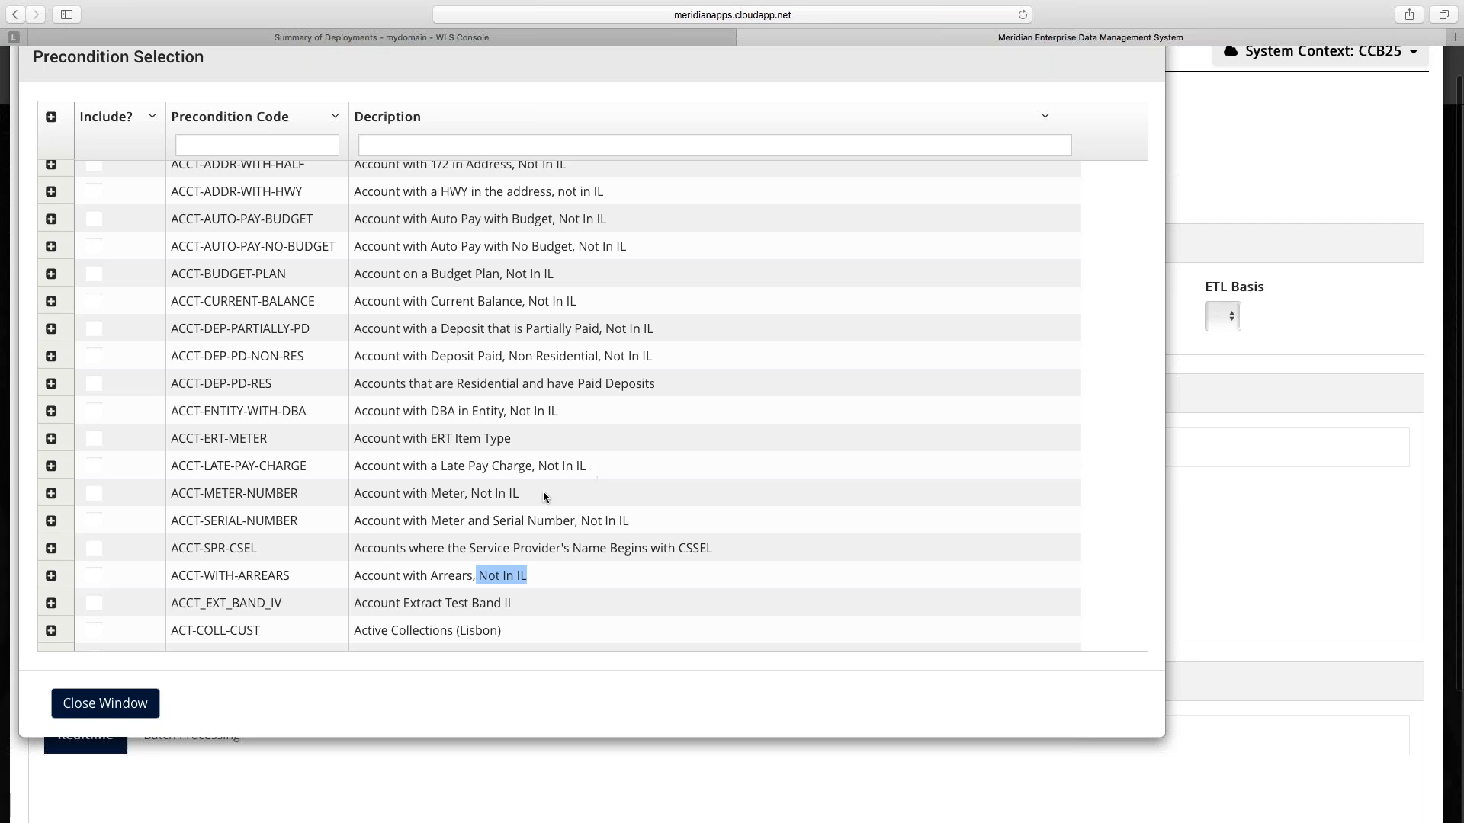
scroll(526, 503, down, 3)
scroll(520, 506, down, 1)
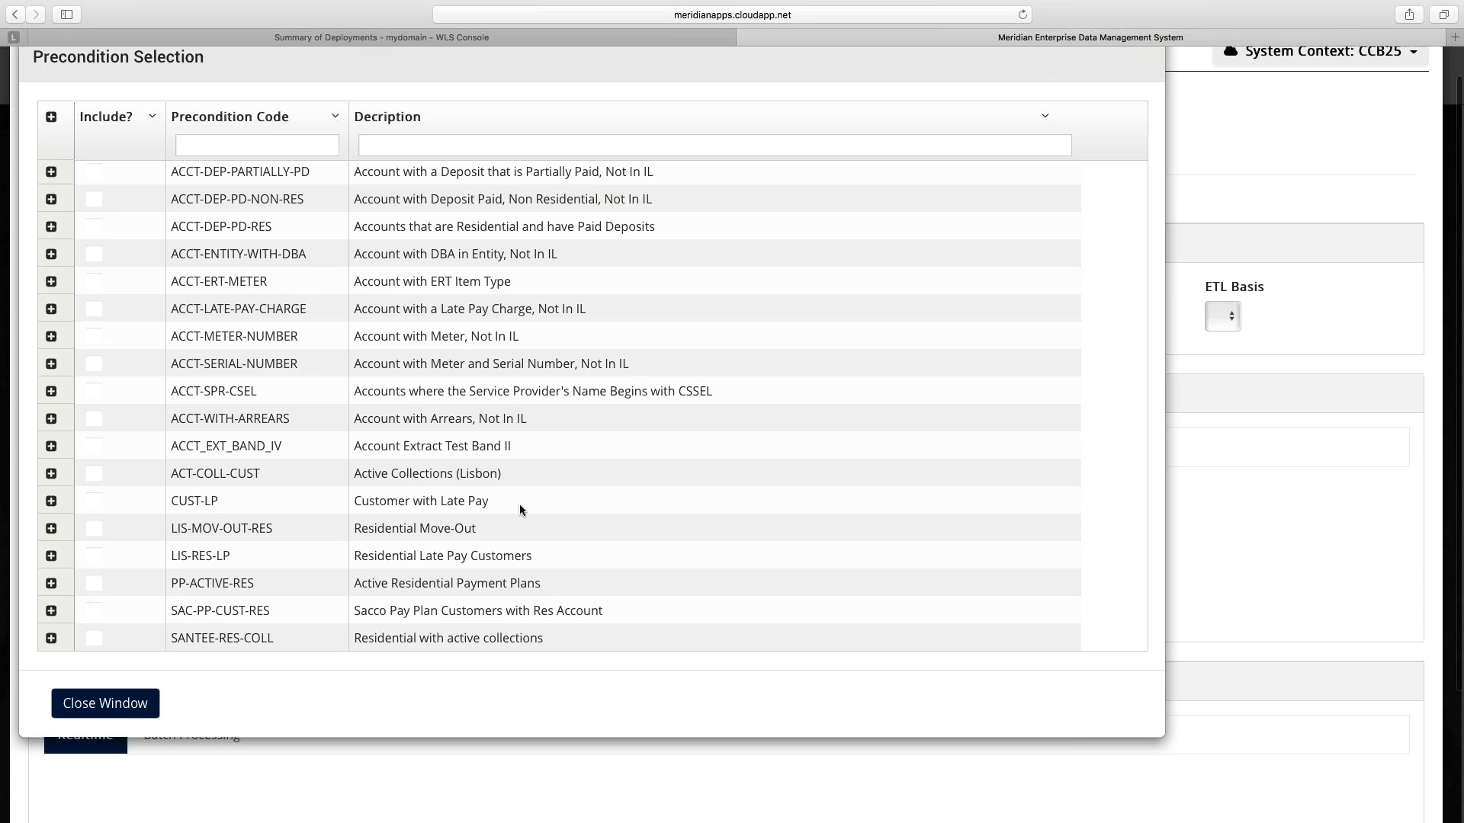
Try to include the serial number, DBA entity and late pay charge preconditions, and close the precondition selection.
click(94, 363)
click(94, 254)
click(94, 309)
click(93, 363)
click(94, 255)
click(108, 703)
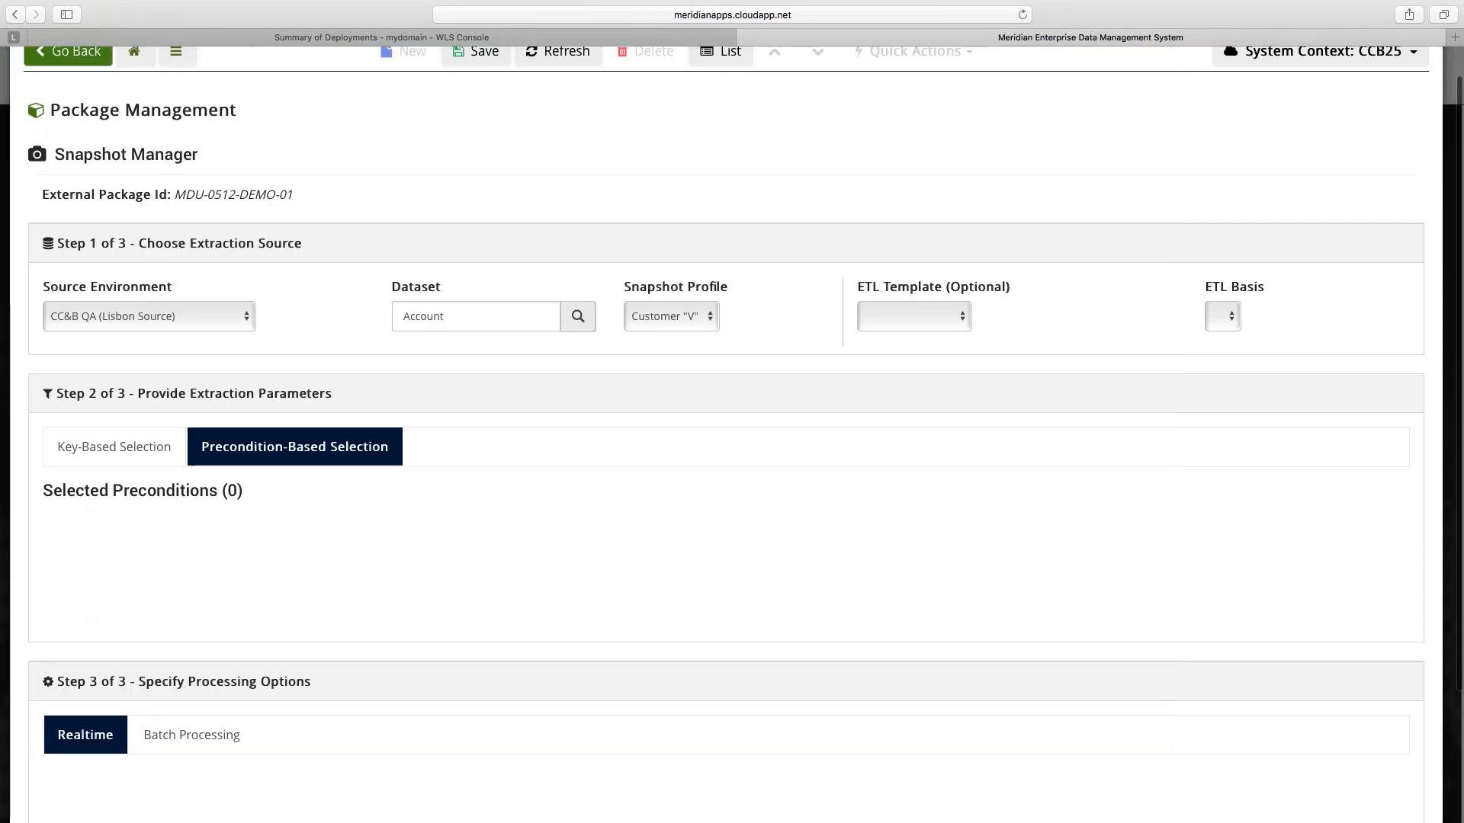
Reset the snapshot form, and set the source environment to CC&B QA (Lisbon Source) and the dataset to Account.
scroll(507, 182, up, 1)
click(557, 85)
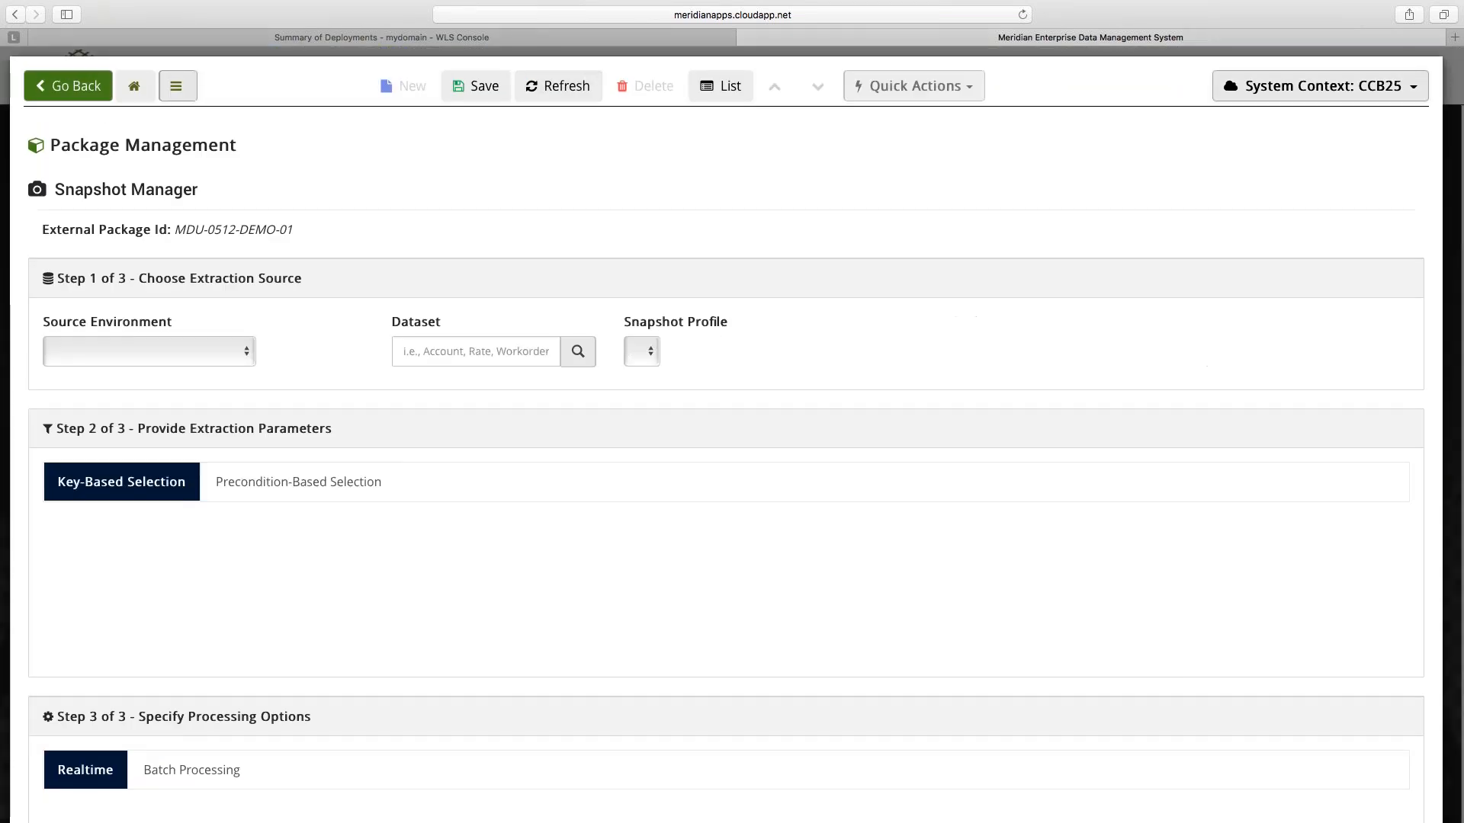
click(160, 360)
click(137, 382)
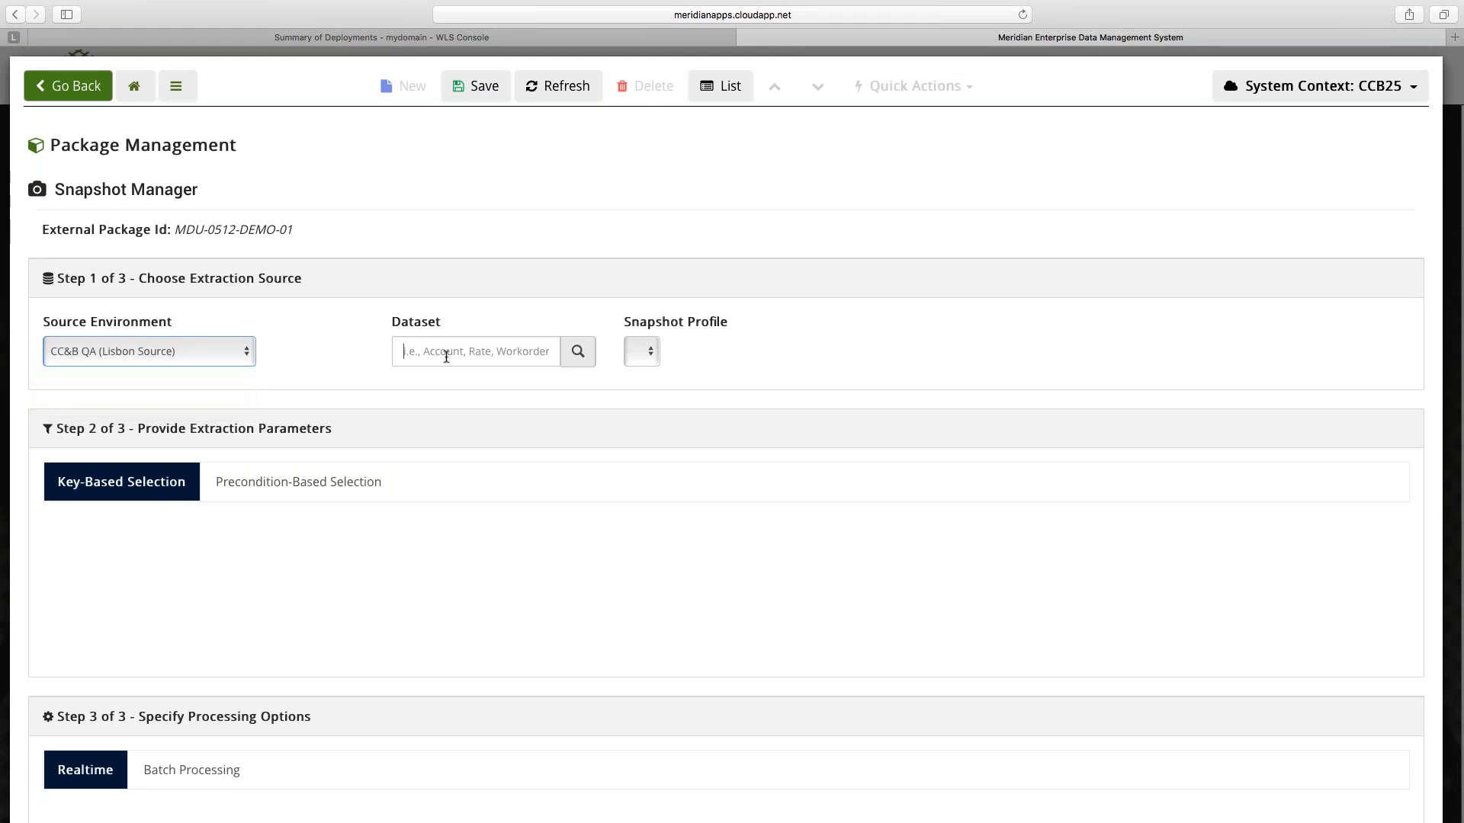
click(446, 355)
text(Acc)
key(Return)
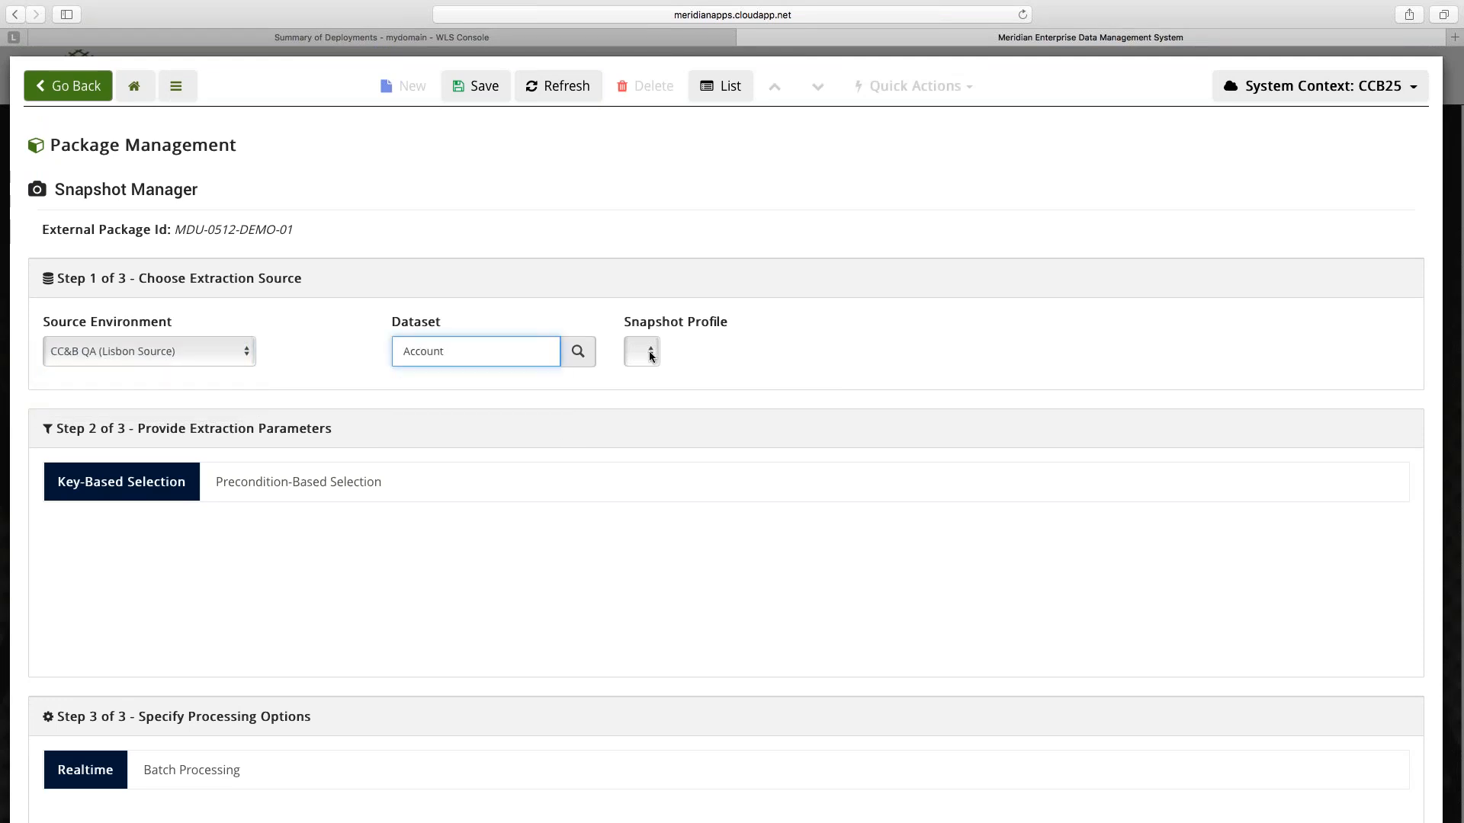
Take a realtime Account snapshot with the Customer "V" snapshot profile, using the copied account ID as the extraction key.
click(652, 350)
click(661, 363)
click(182, 567)
key(super+v)
key(Tab)
scroll(82, 619, down, 5)
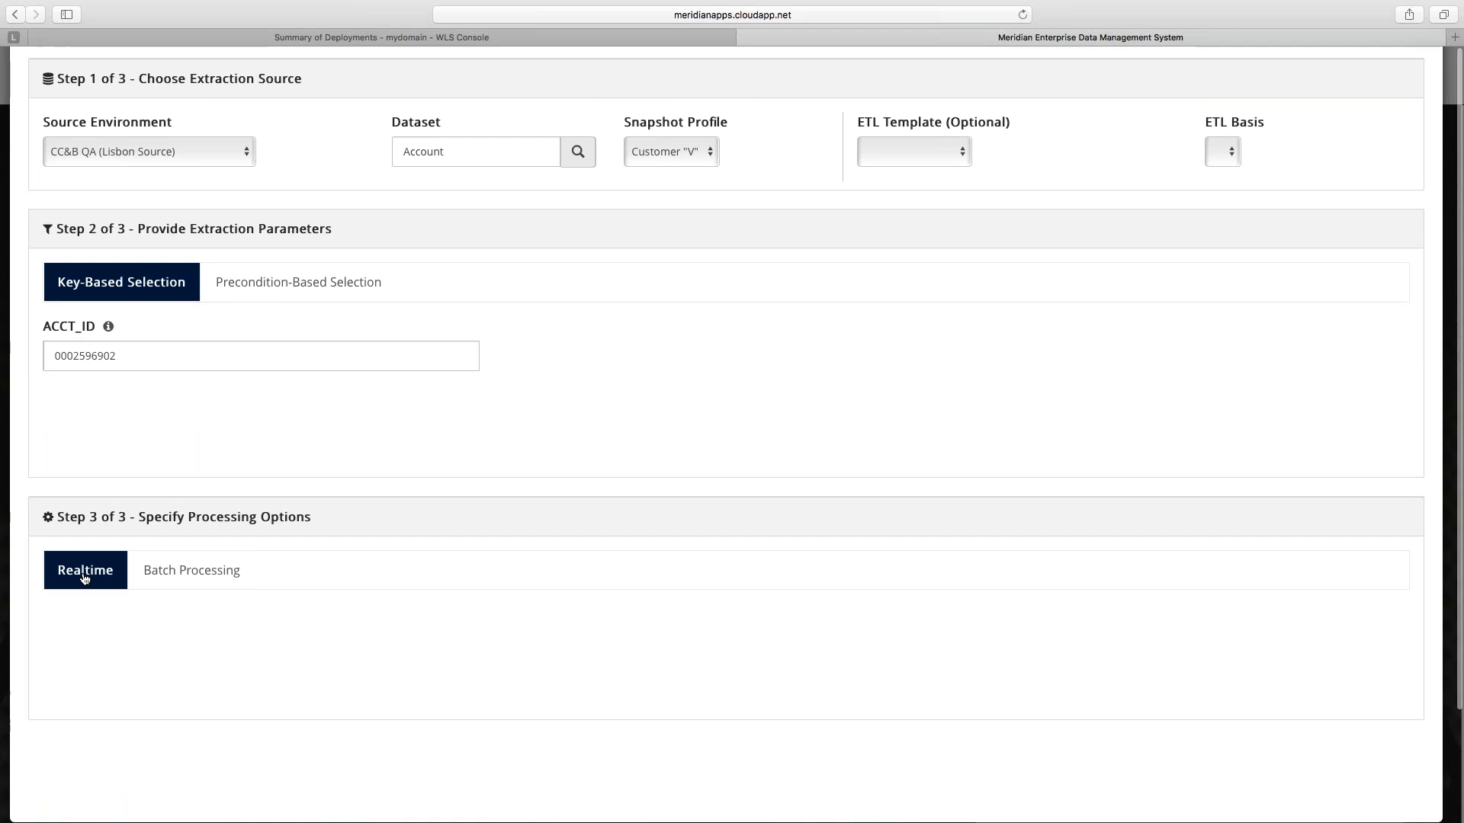
scroll(85, 579, up, 5)
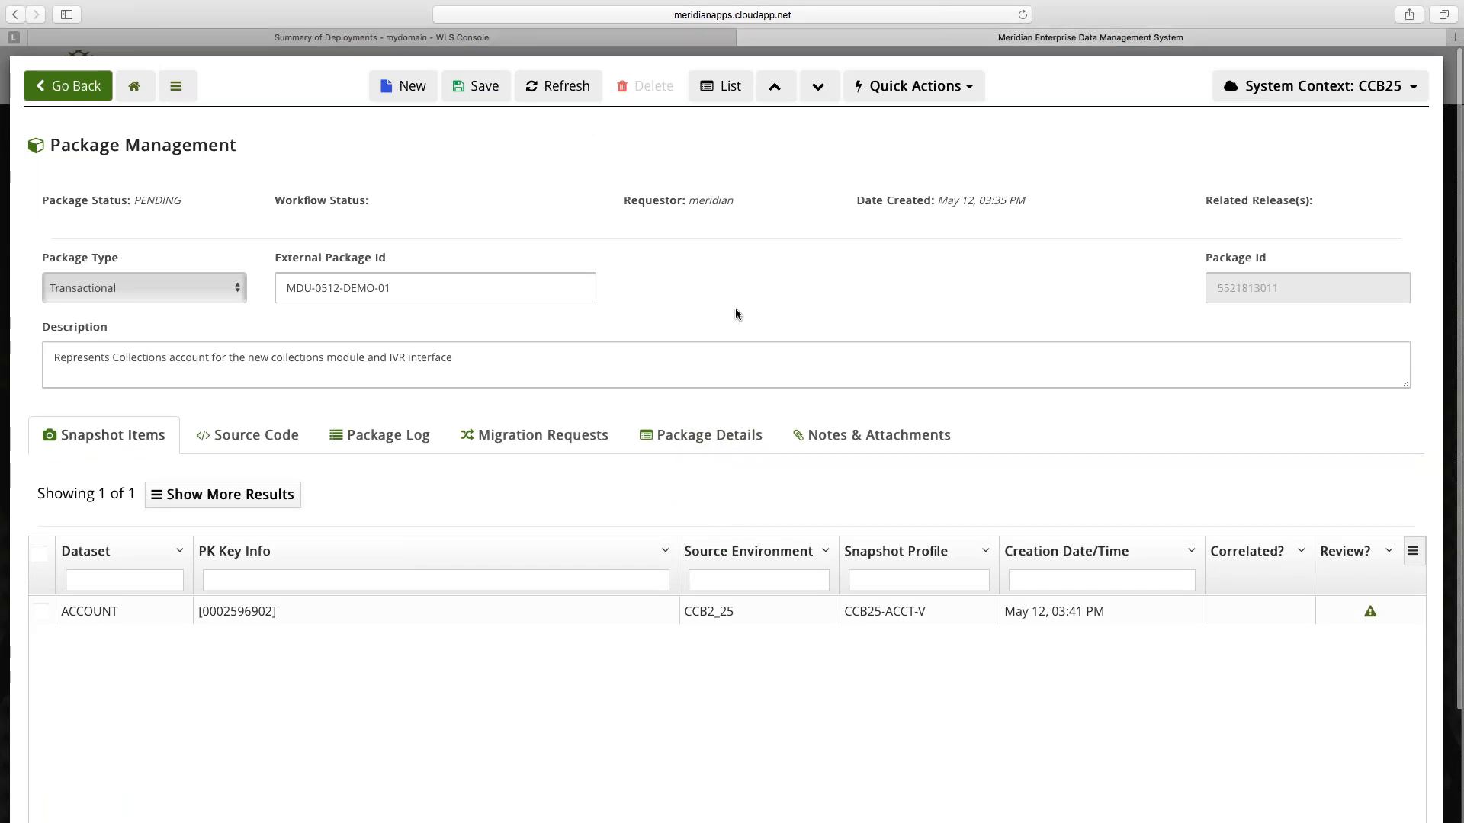
Open the extracted account snapshot and examine its captured tables and record counts, from billing and cases through to payments.
click(208, 613)
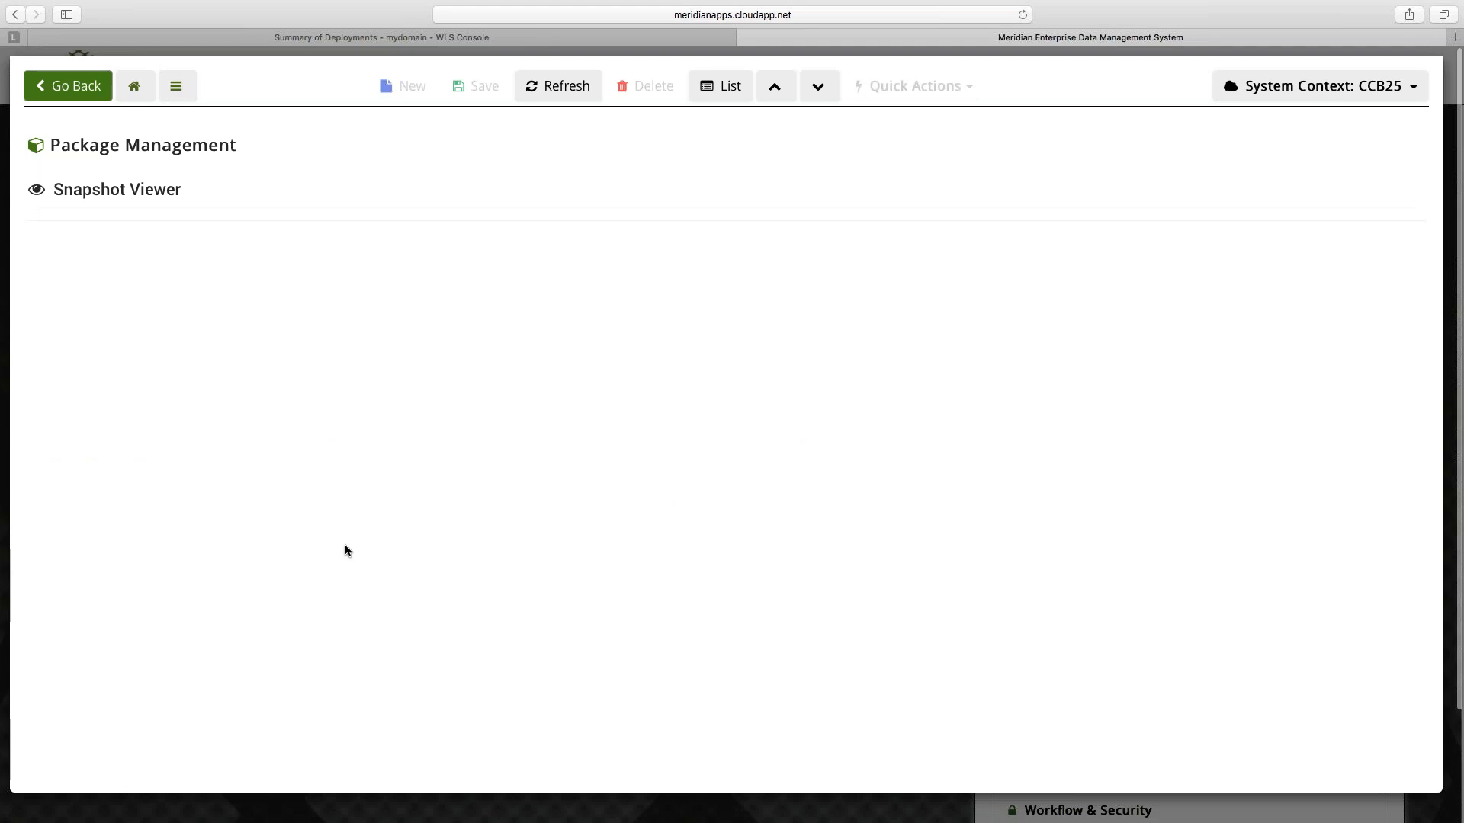
scroll(436, 582, down, 3)
scroll(728, 606, down, 5)
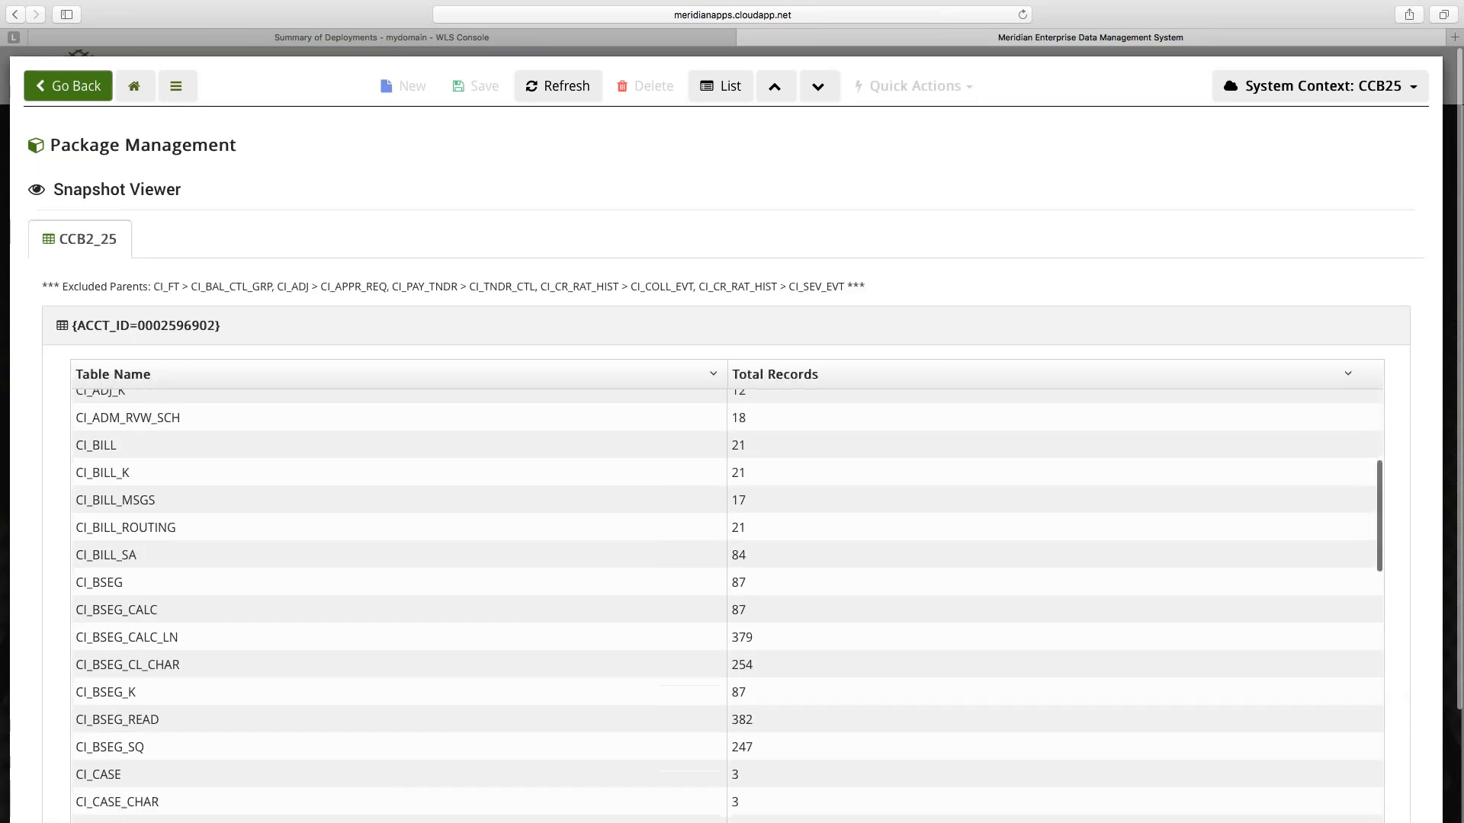
scroll(342, 564, down, 1)
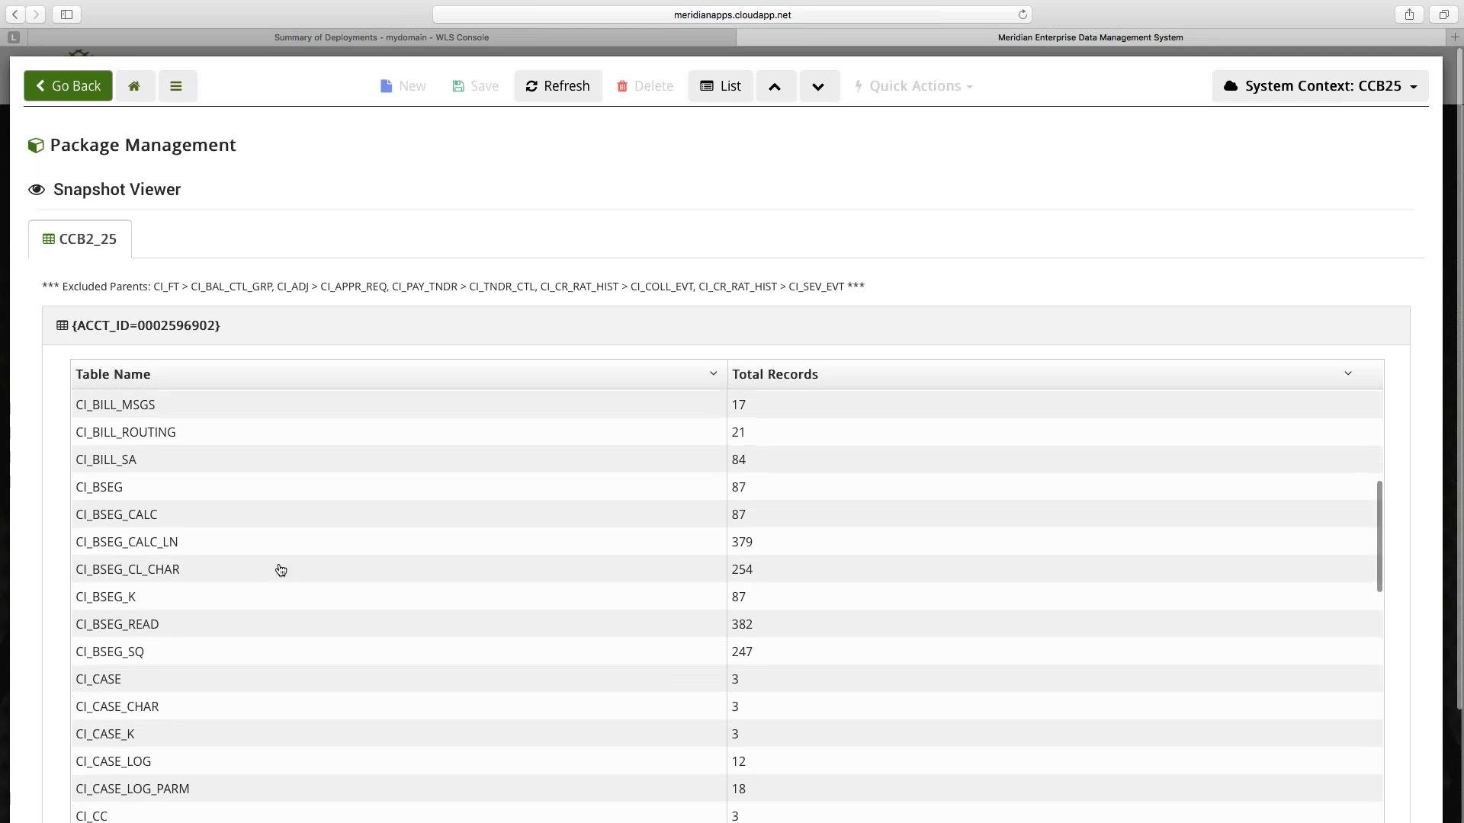
scroll(326, 686, down, 2)
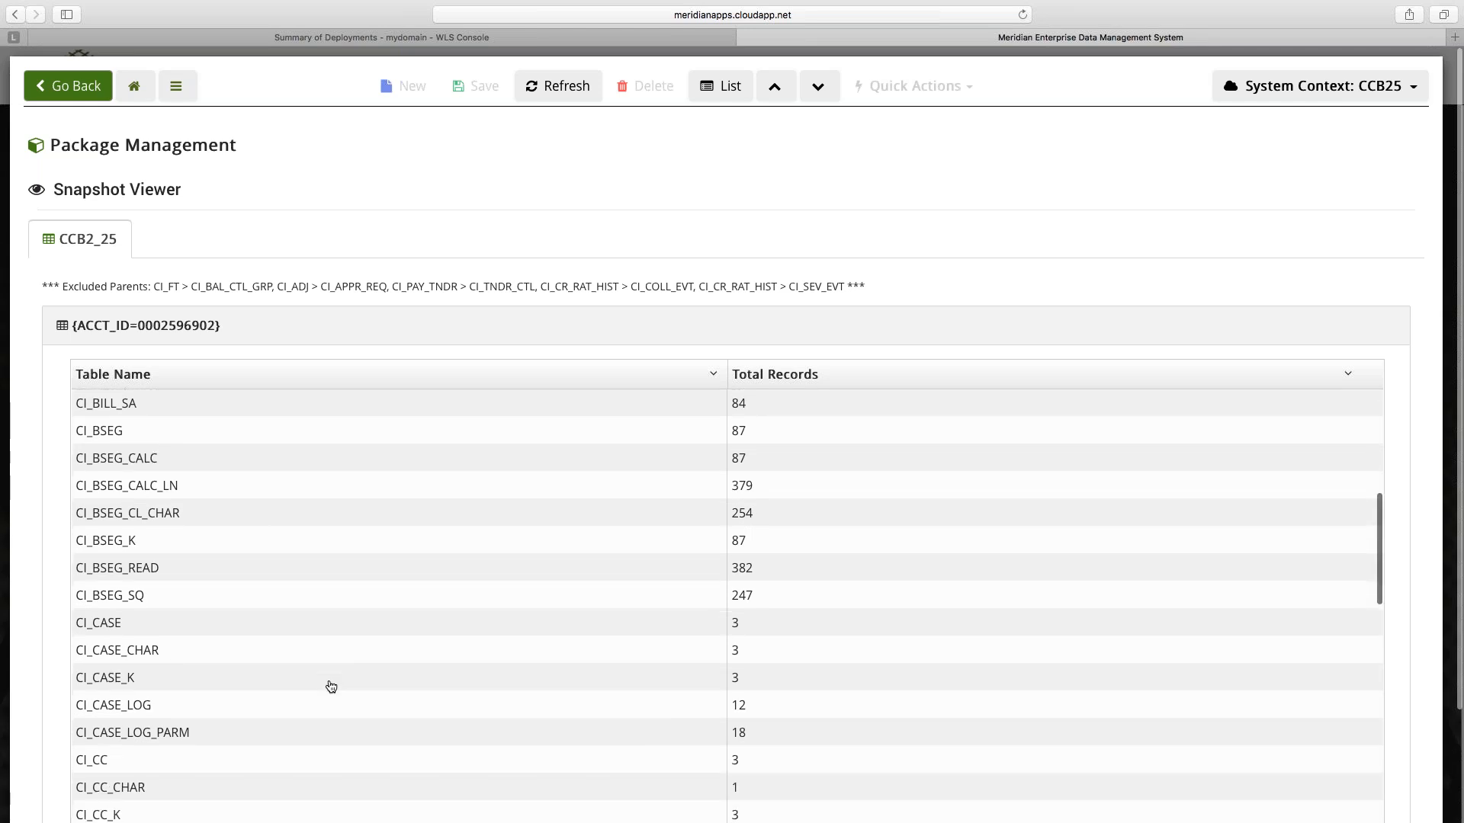
scroll(153, 640, down, 2)
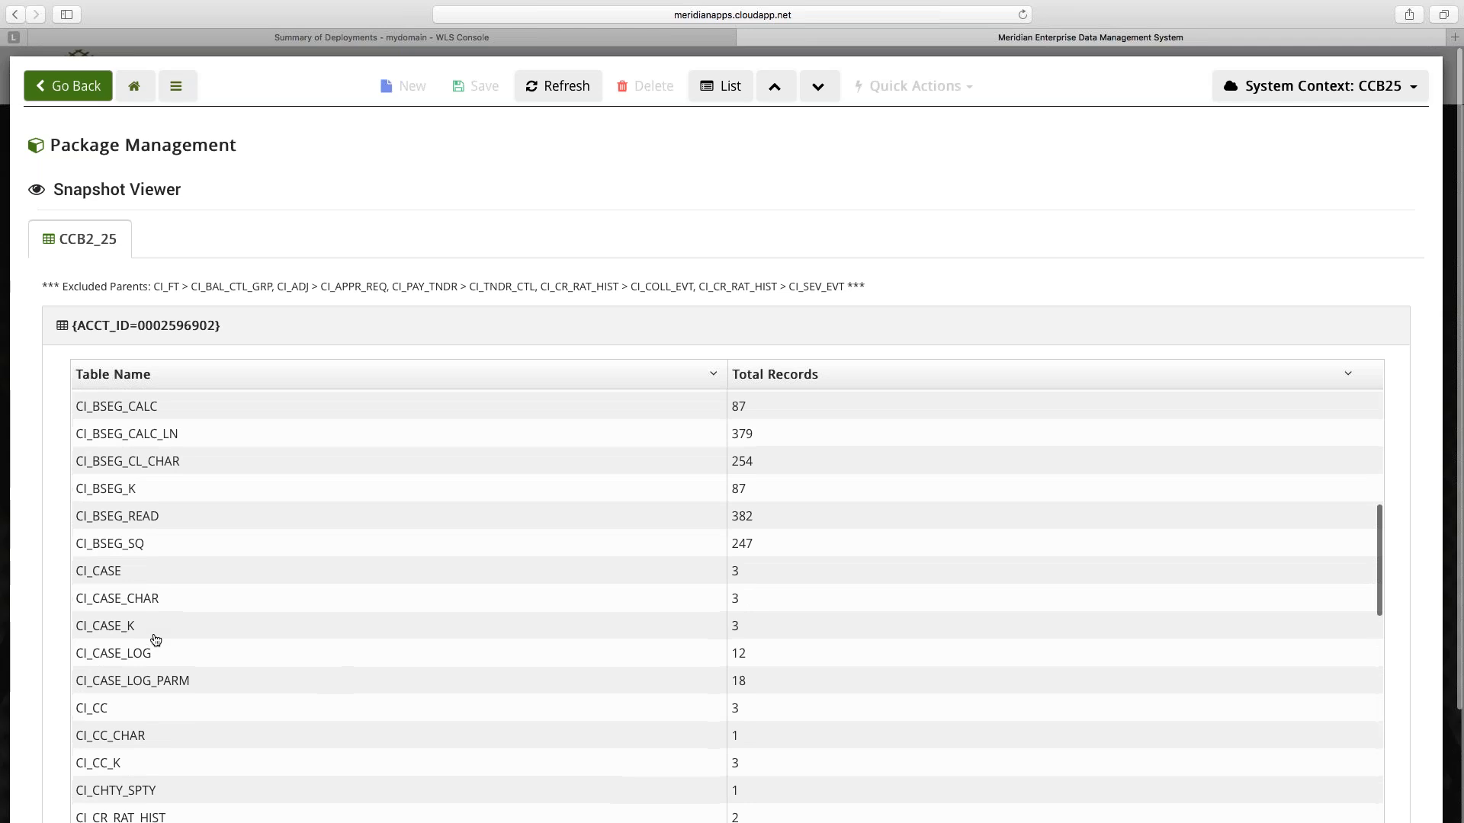
scroll(155, 639, down, 4)
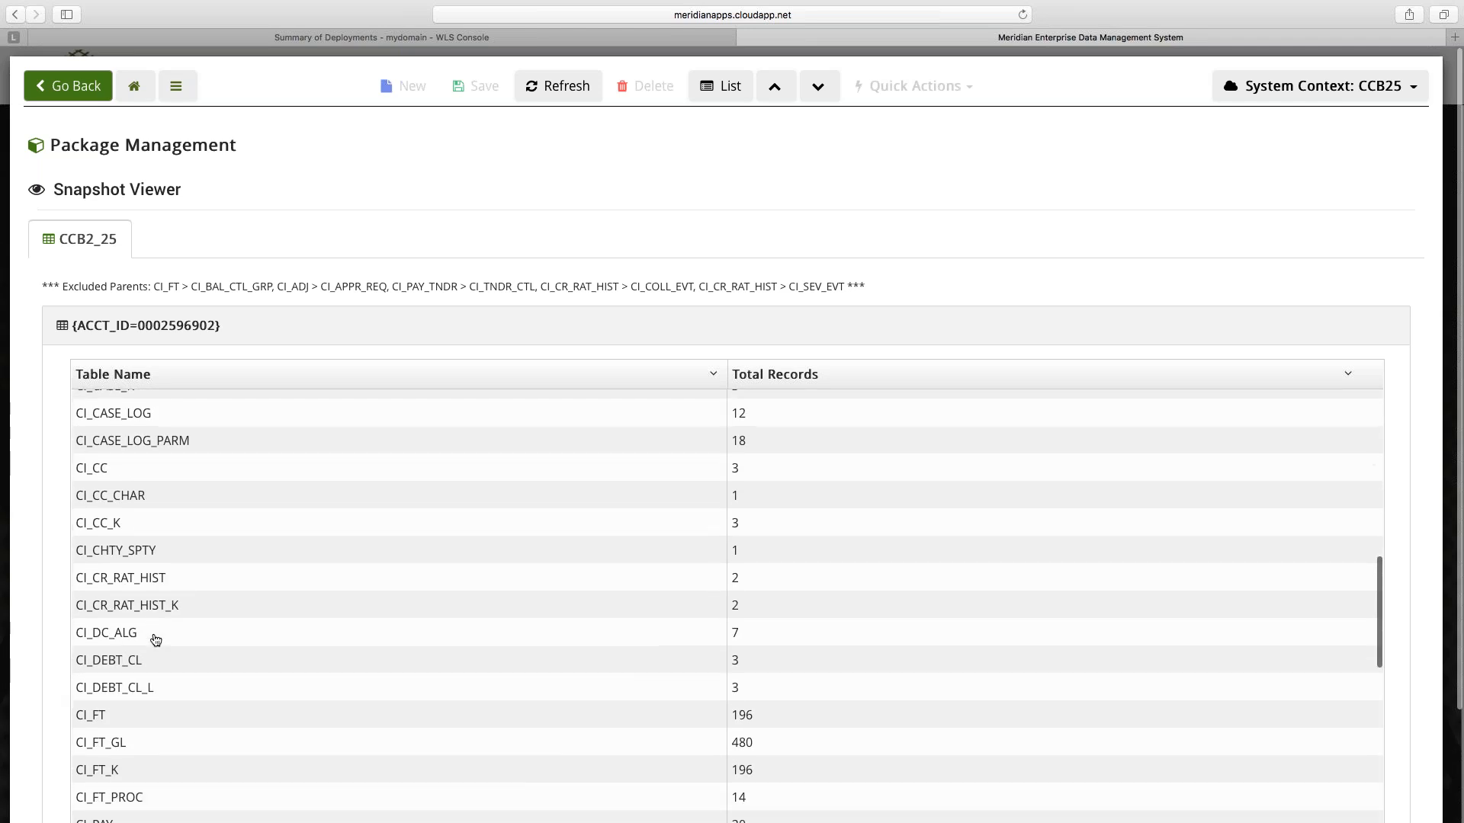
scroll(155, 638, down, 3)
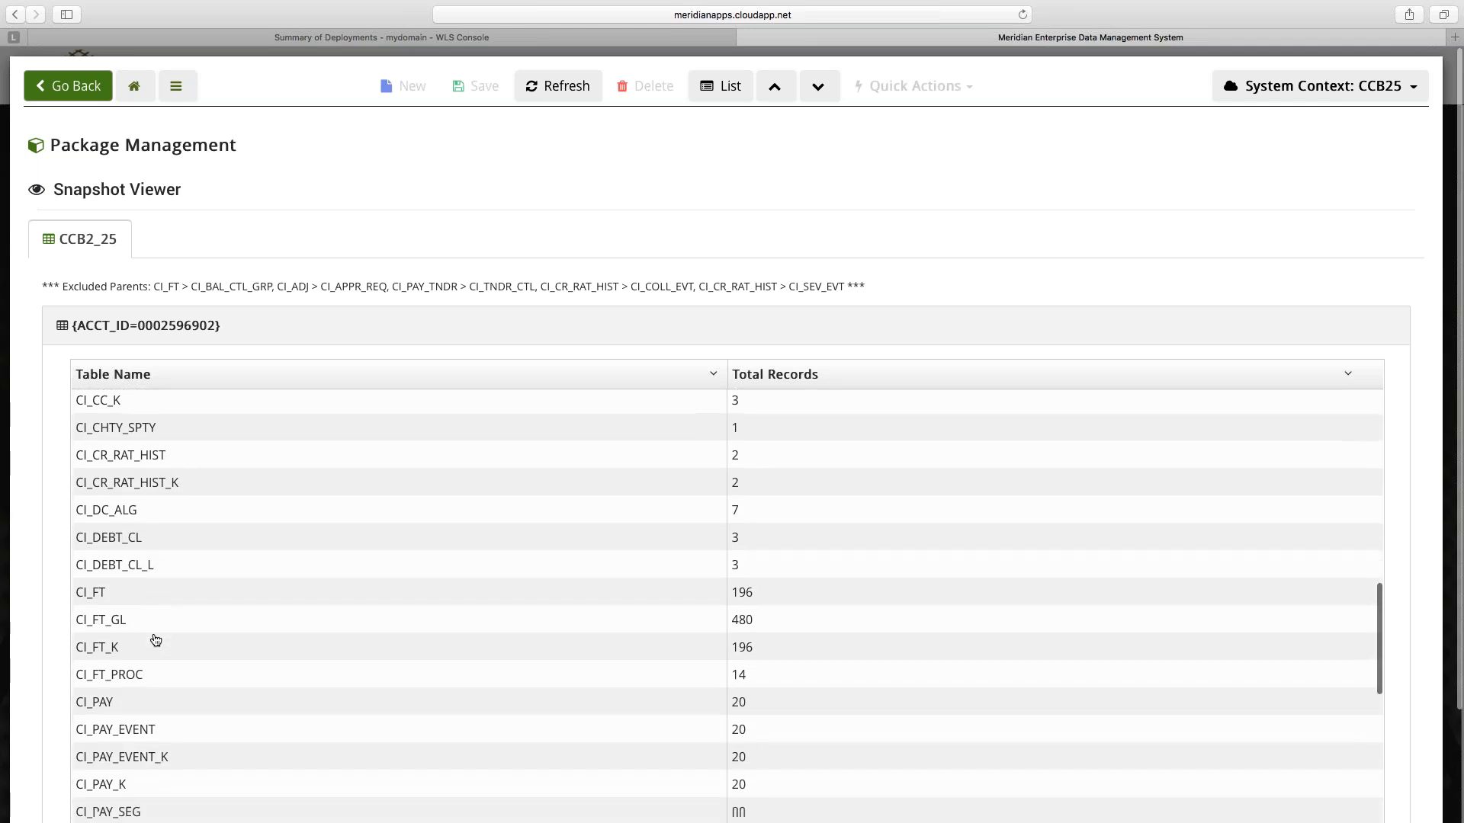
scroll(156, 639, down, 1)
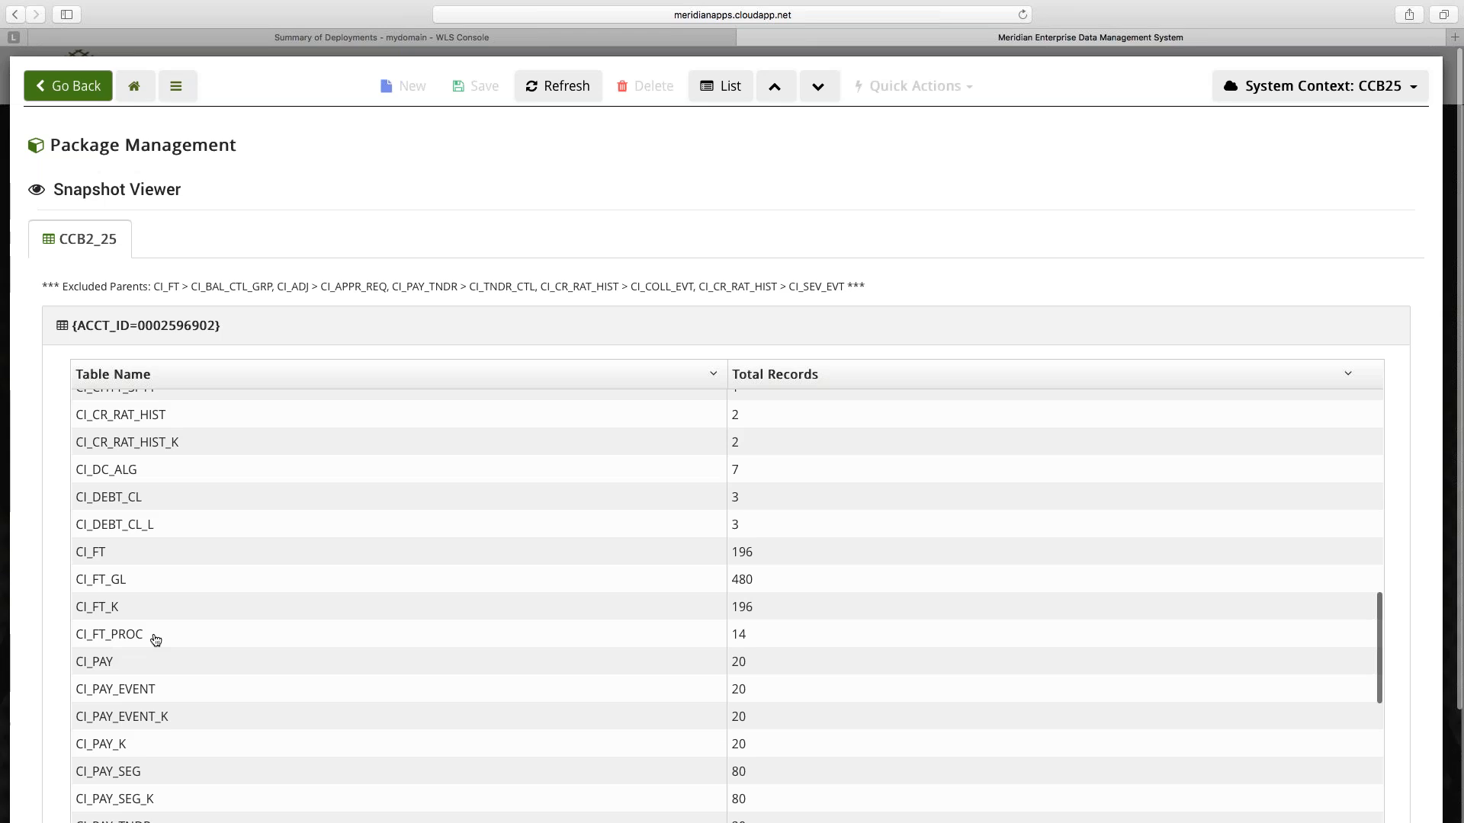
View the captured CI_PAY payment records, including the payment amount and payment event columns, and close them.
click(135, 663)
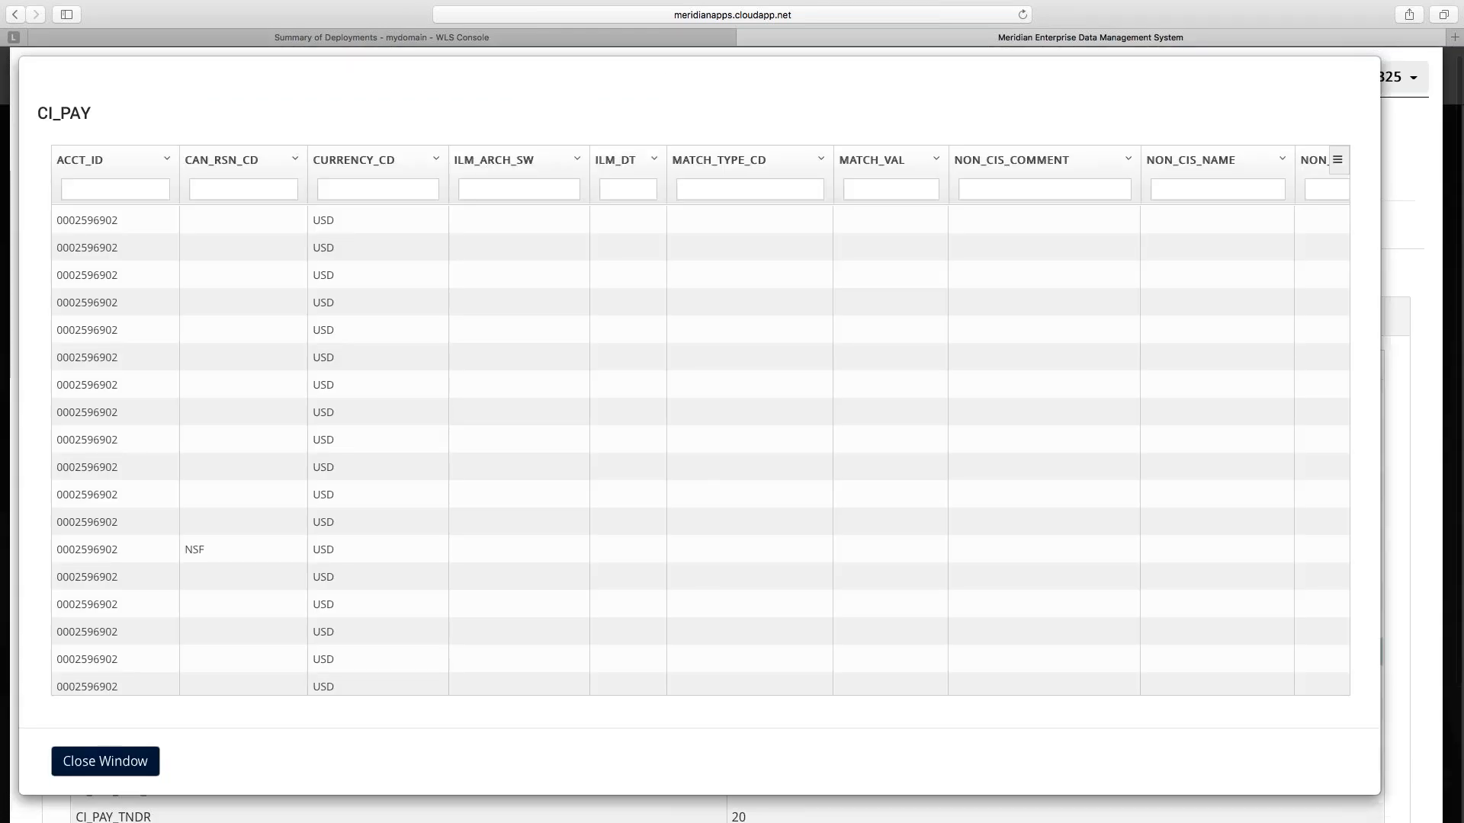
scroll(130, 663, right, 3)
scroll(195, 548, right, 3)
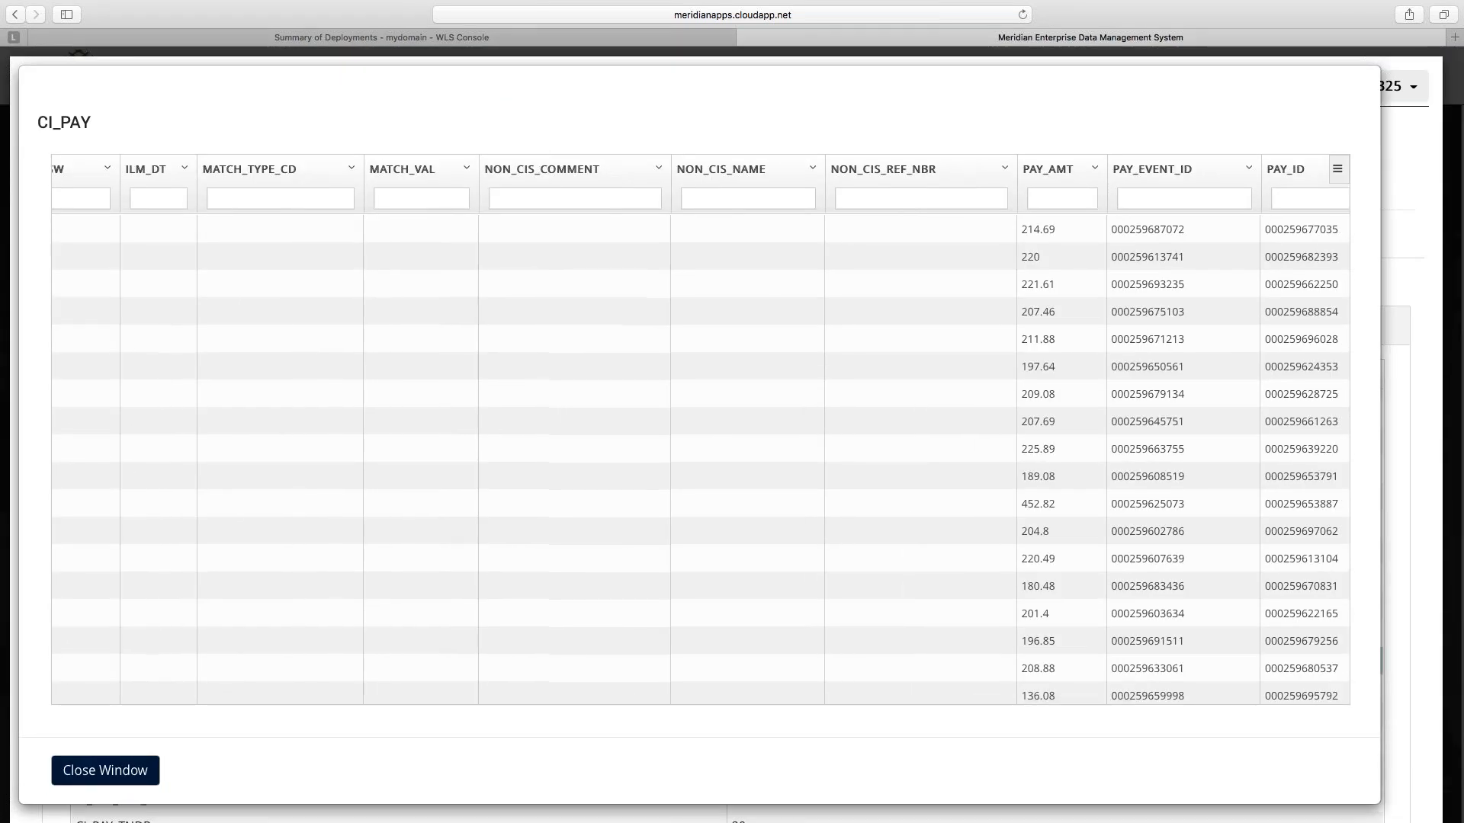
click(99, 773)
View the captured CI_PER_NAME record to check the person's name on the account, and close it.
scroll(257, 630, up, 5)
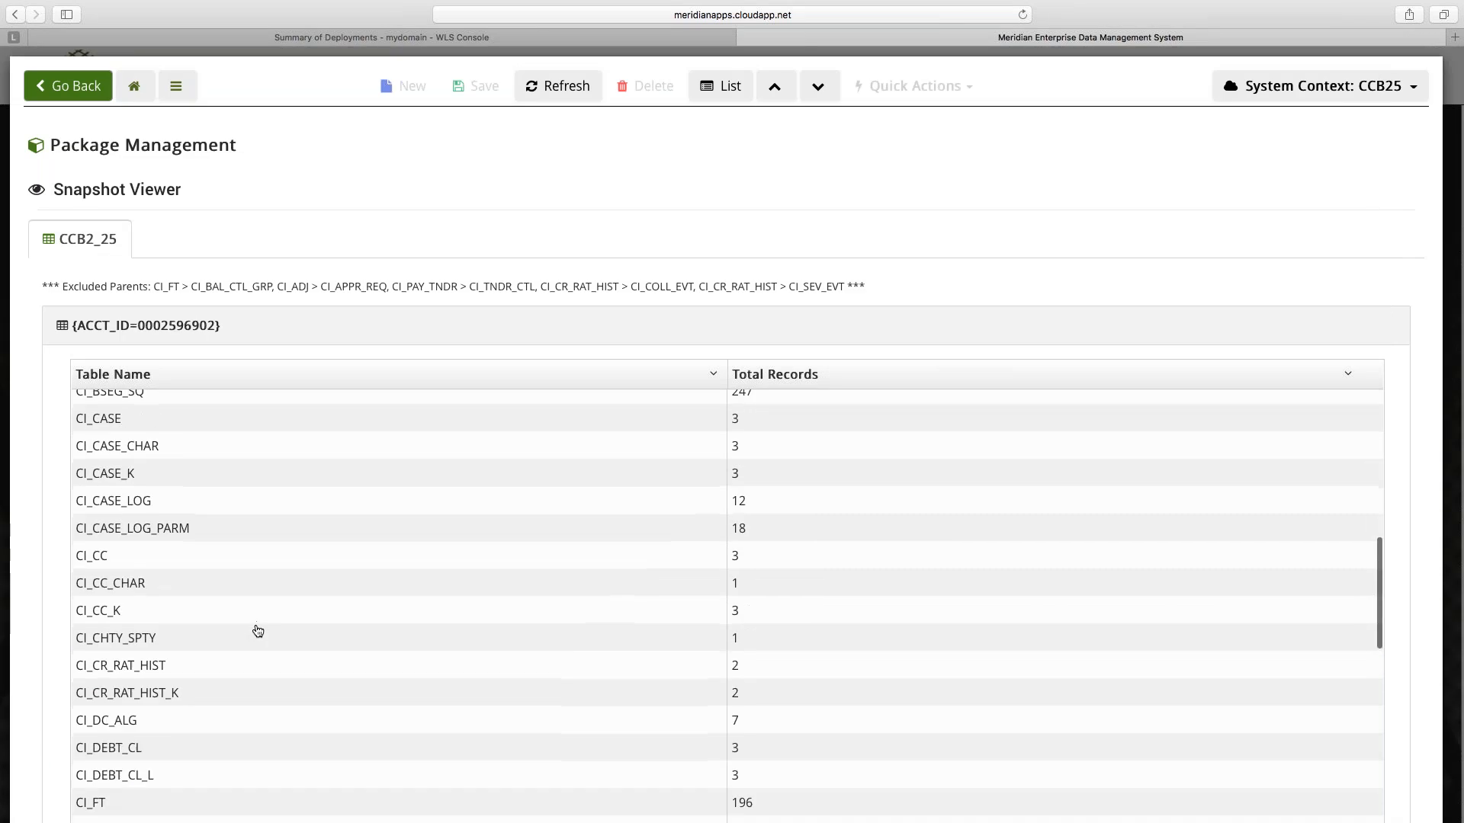
scroll(258, 630, down, 10)
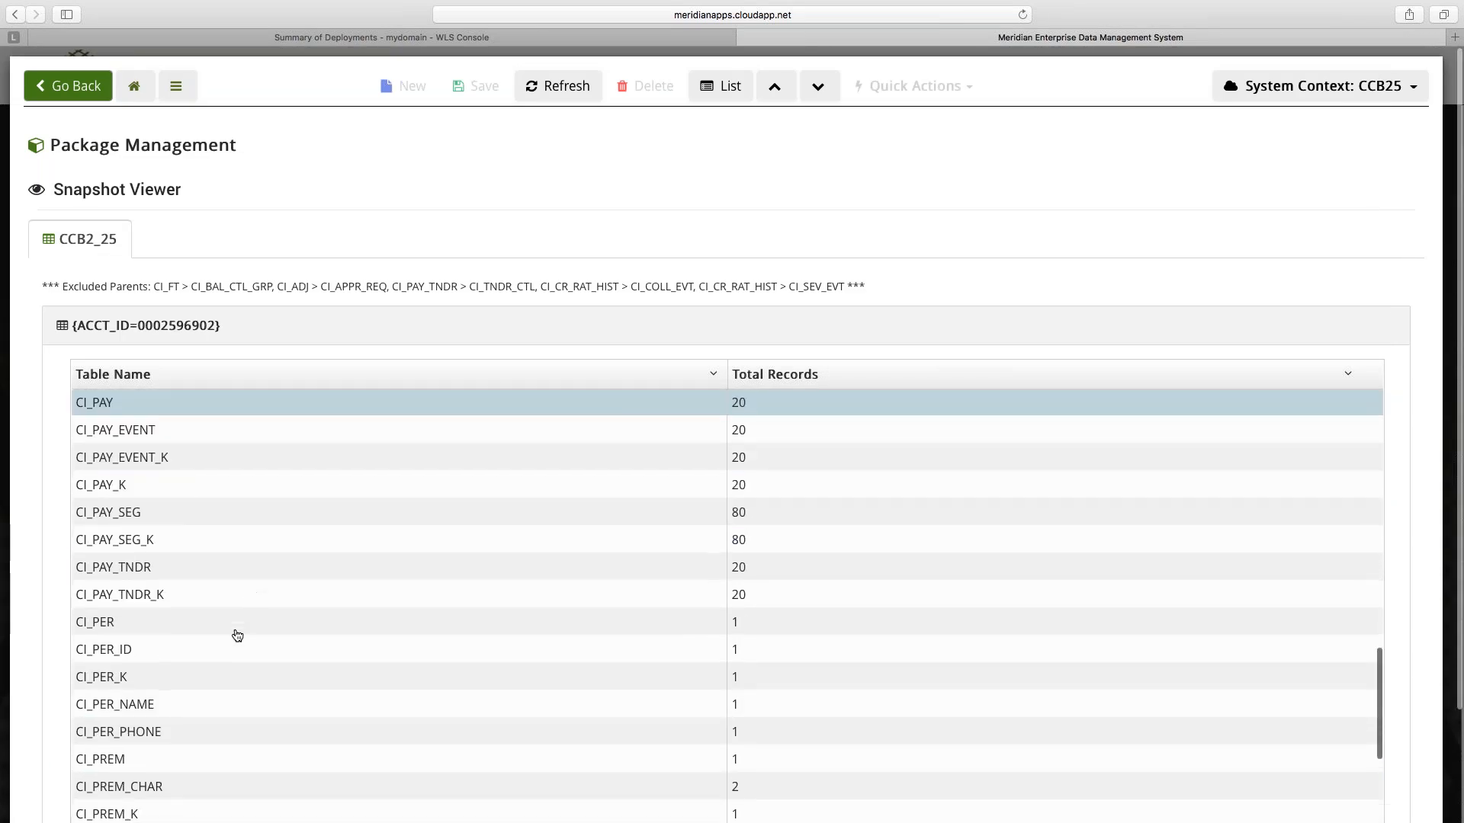
double_click(137, 704)
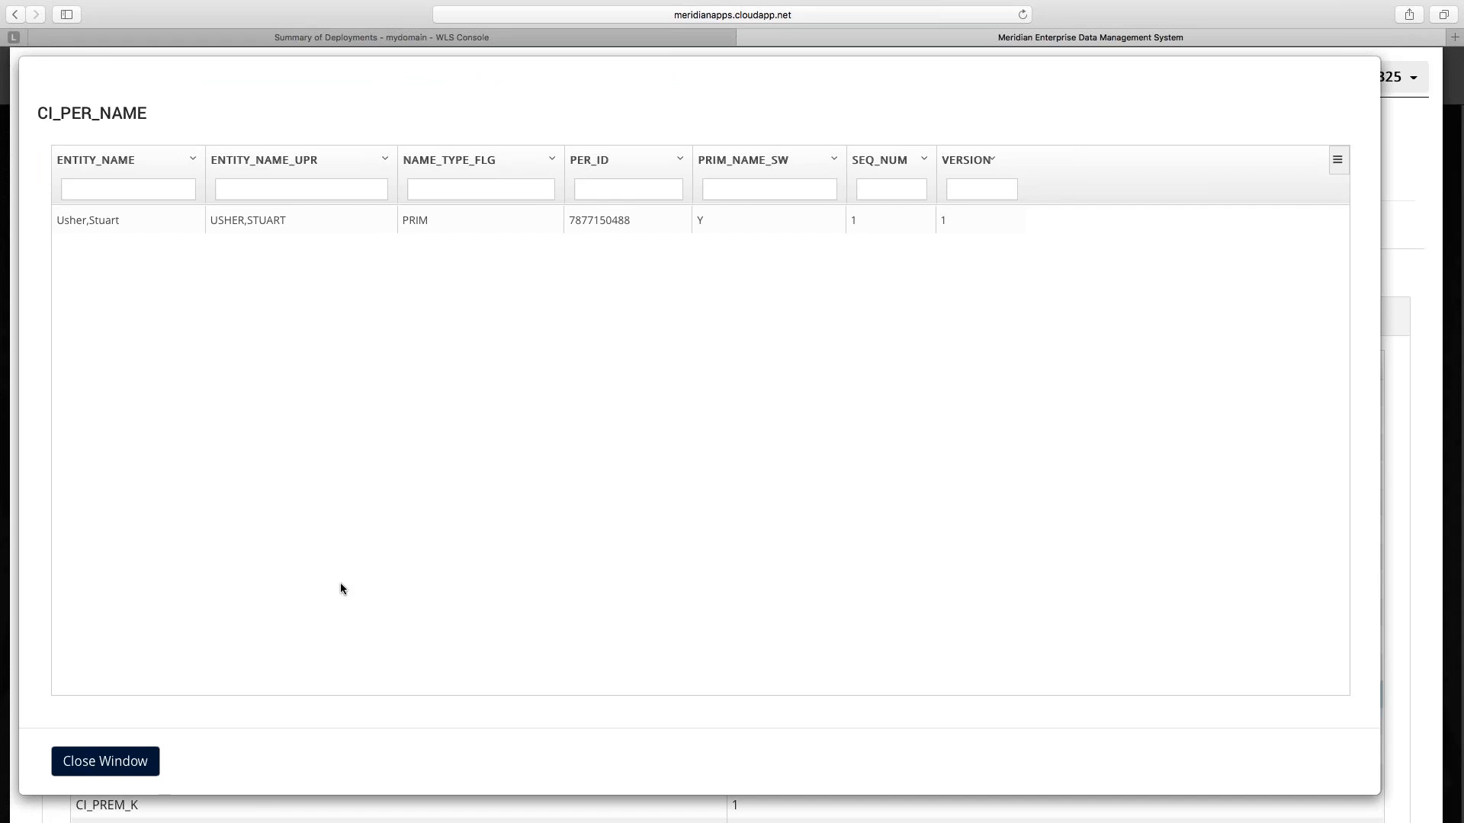
click(105, 761)
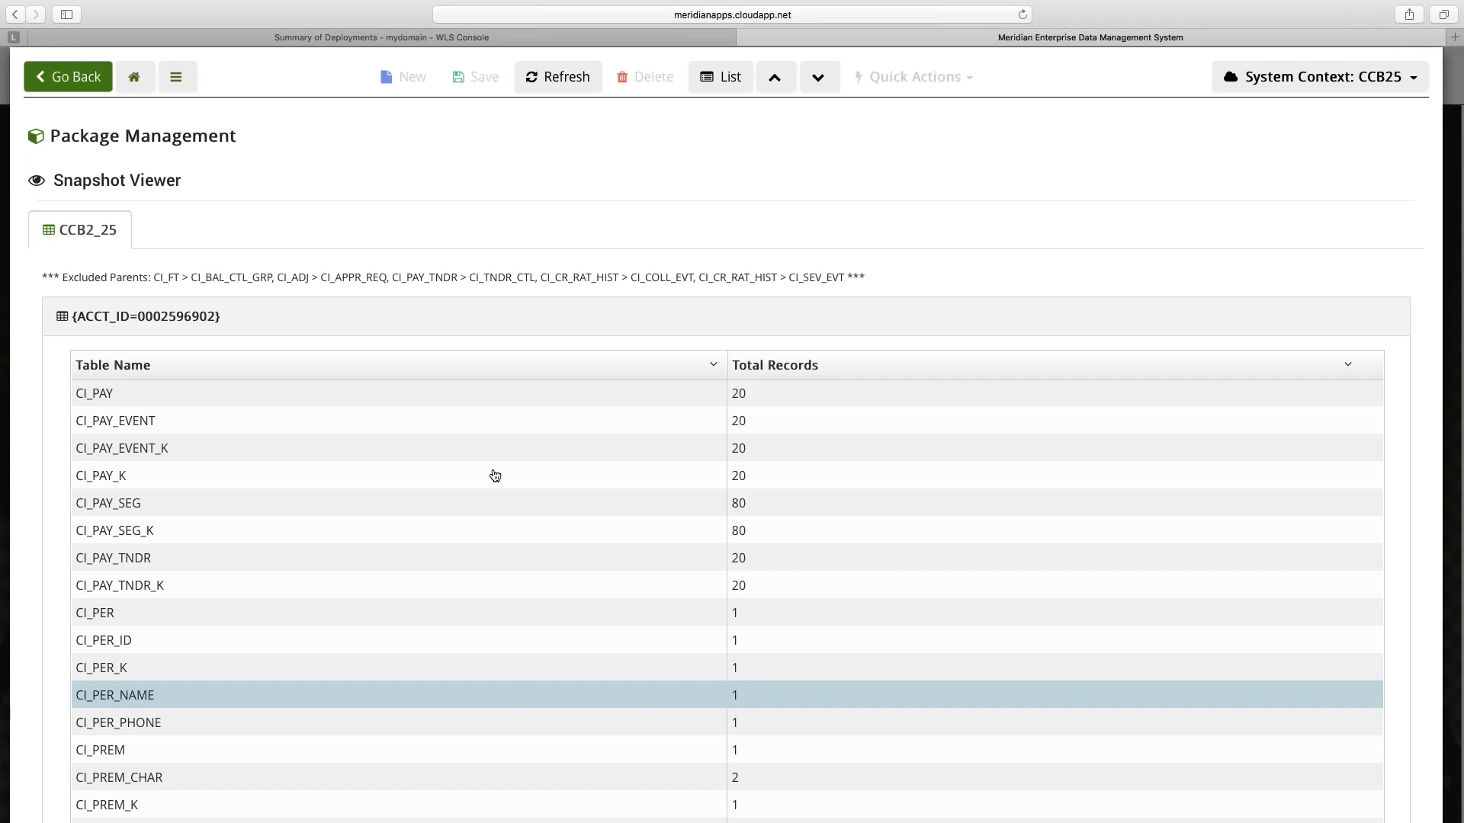
Return to the package, reopen the account snapshot and review its full table list down to the CI_SA service agreement tables.
click(82, 78)
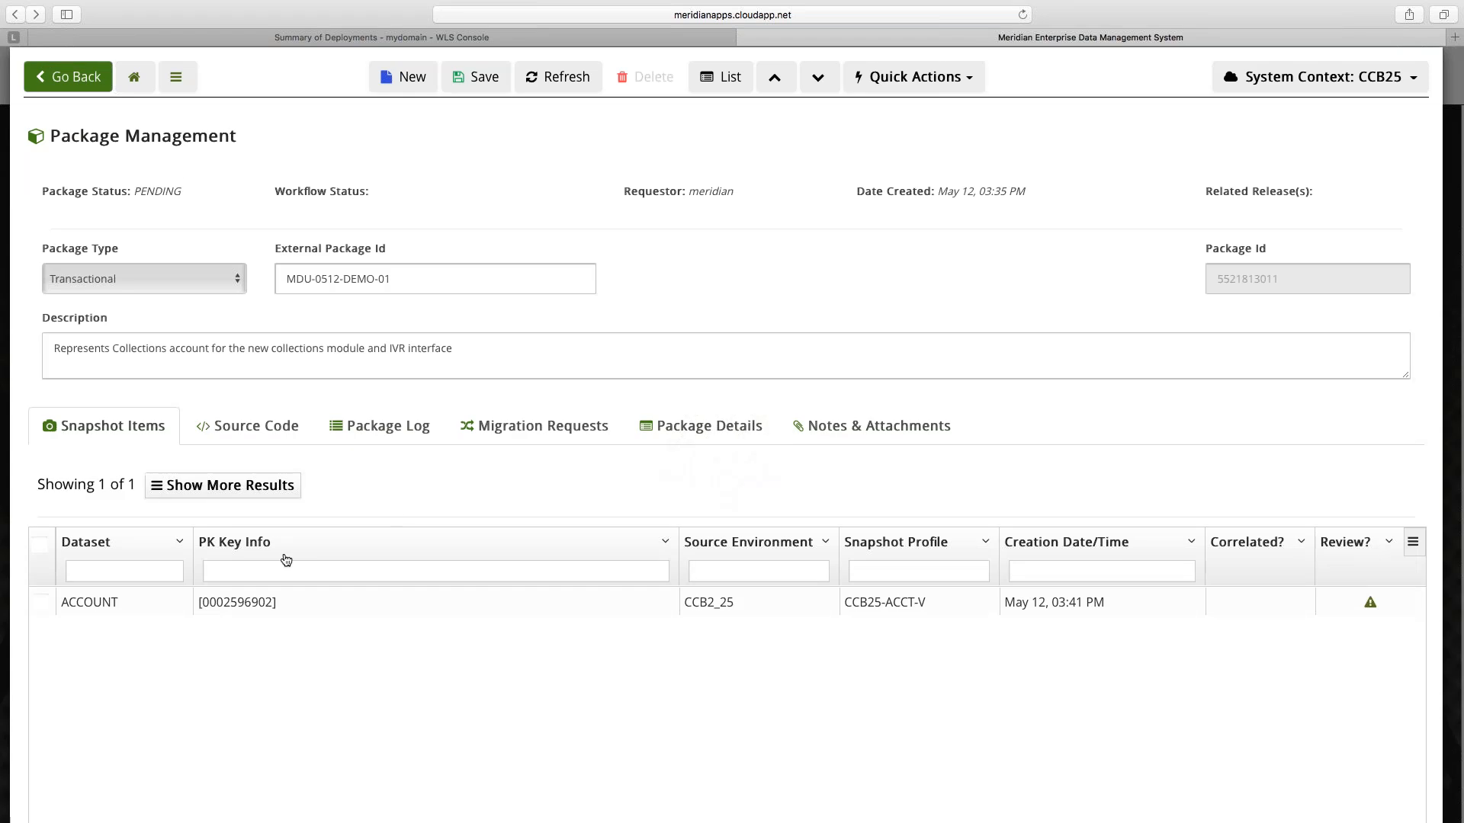
click(171, 603)
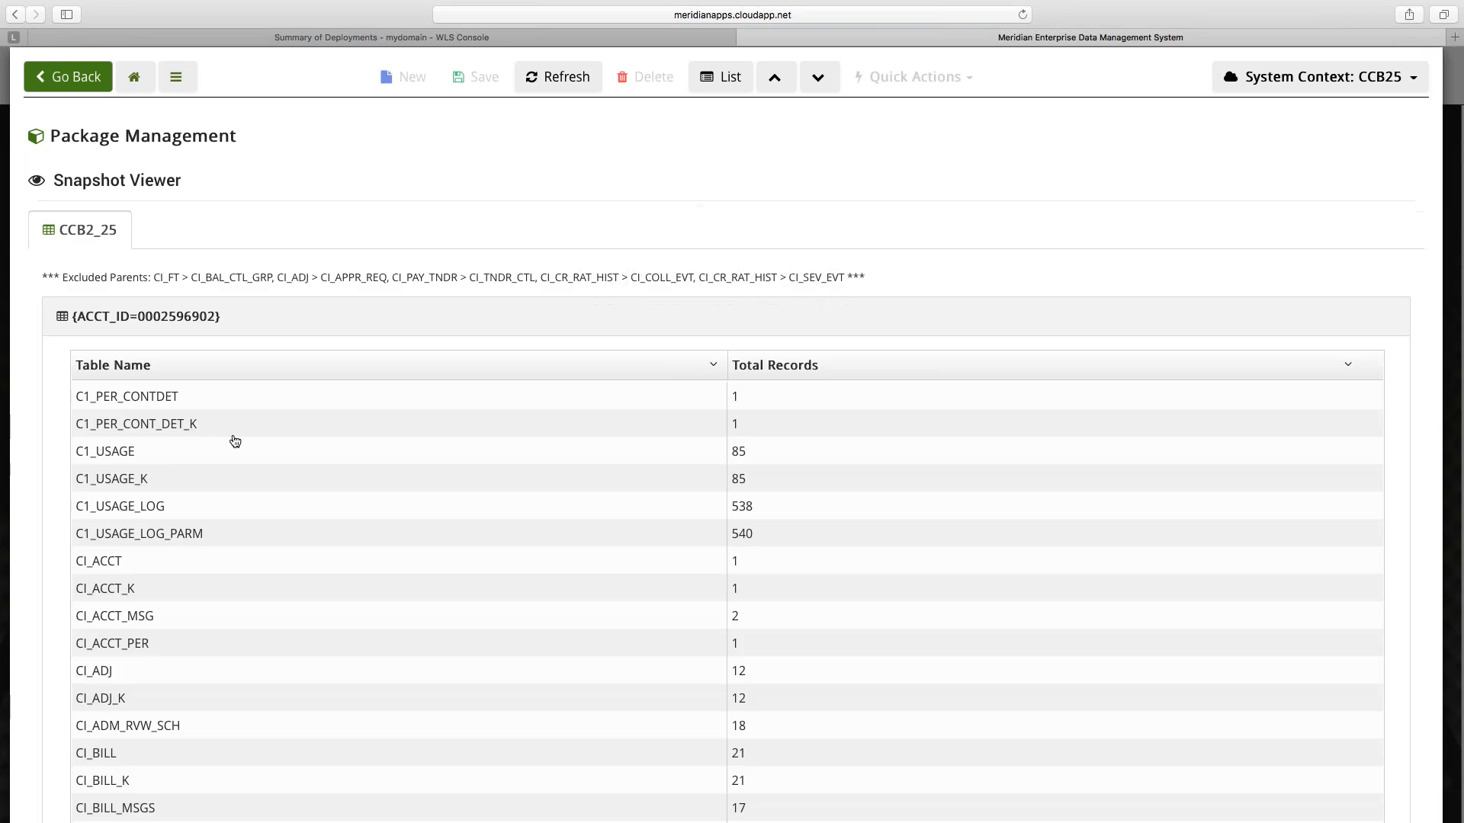
scroll(423, 627, down, 10)
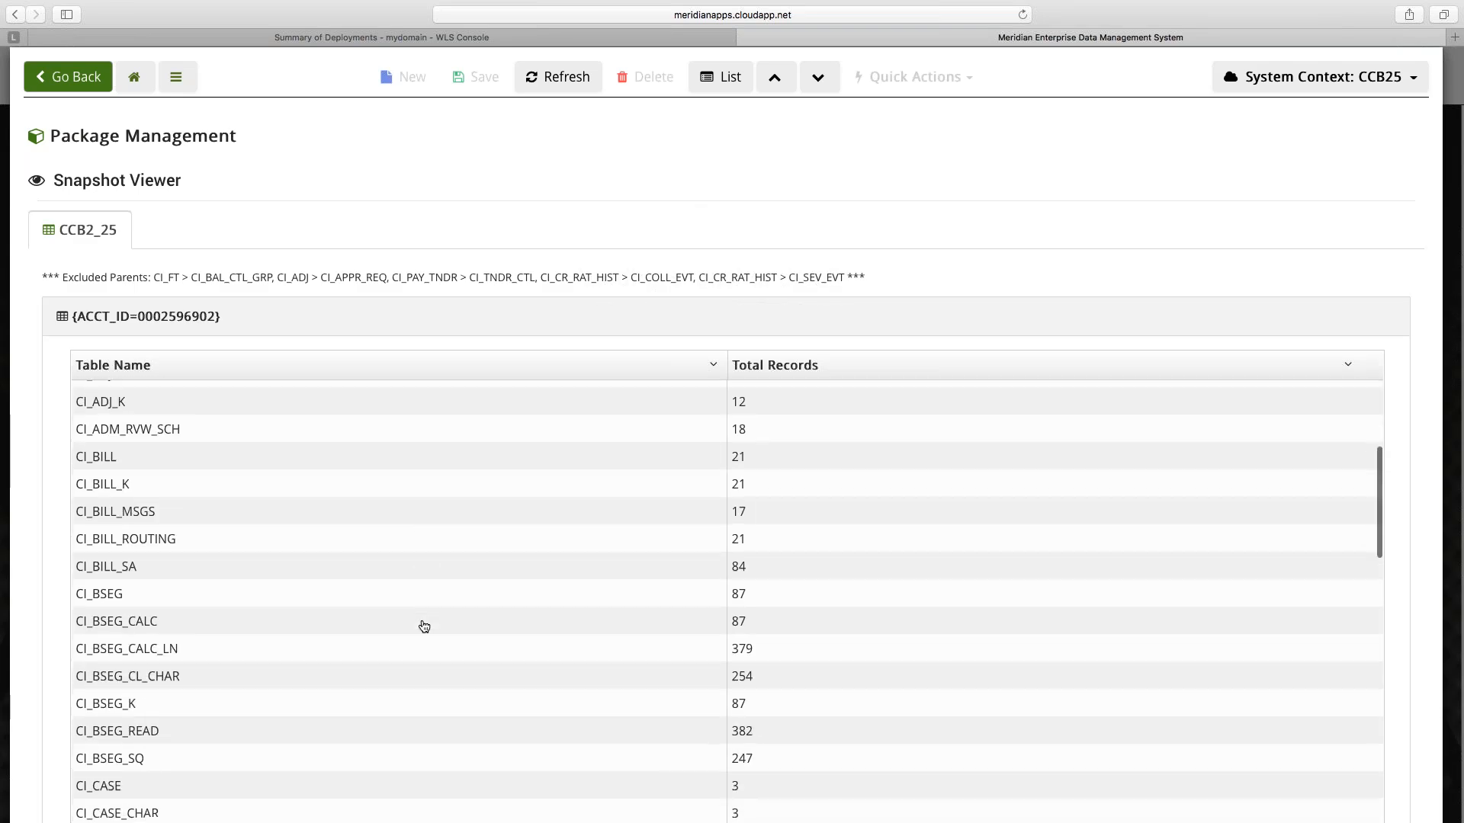
scroll(424, 626, down, 3)
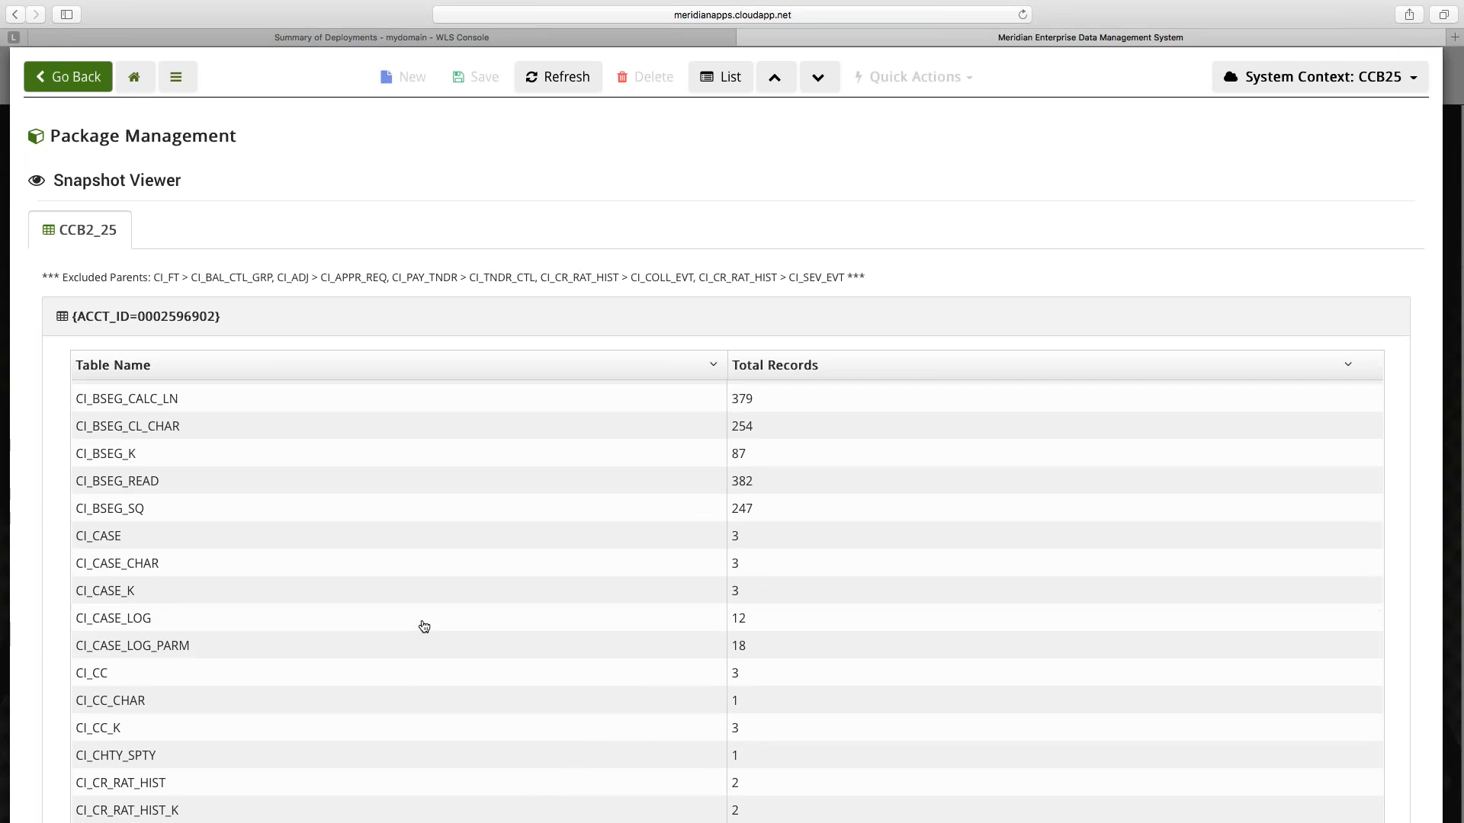
scroll(424, 627, down, 8)
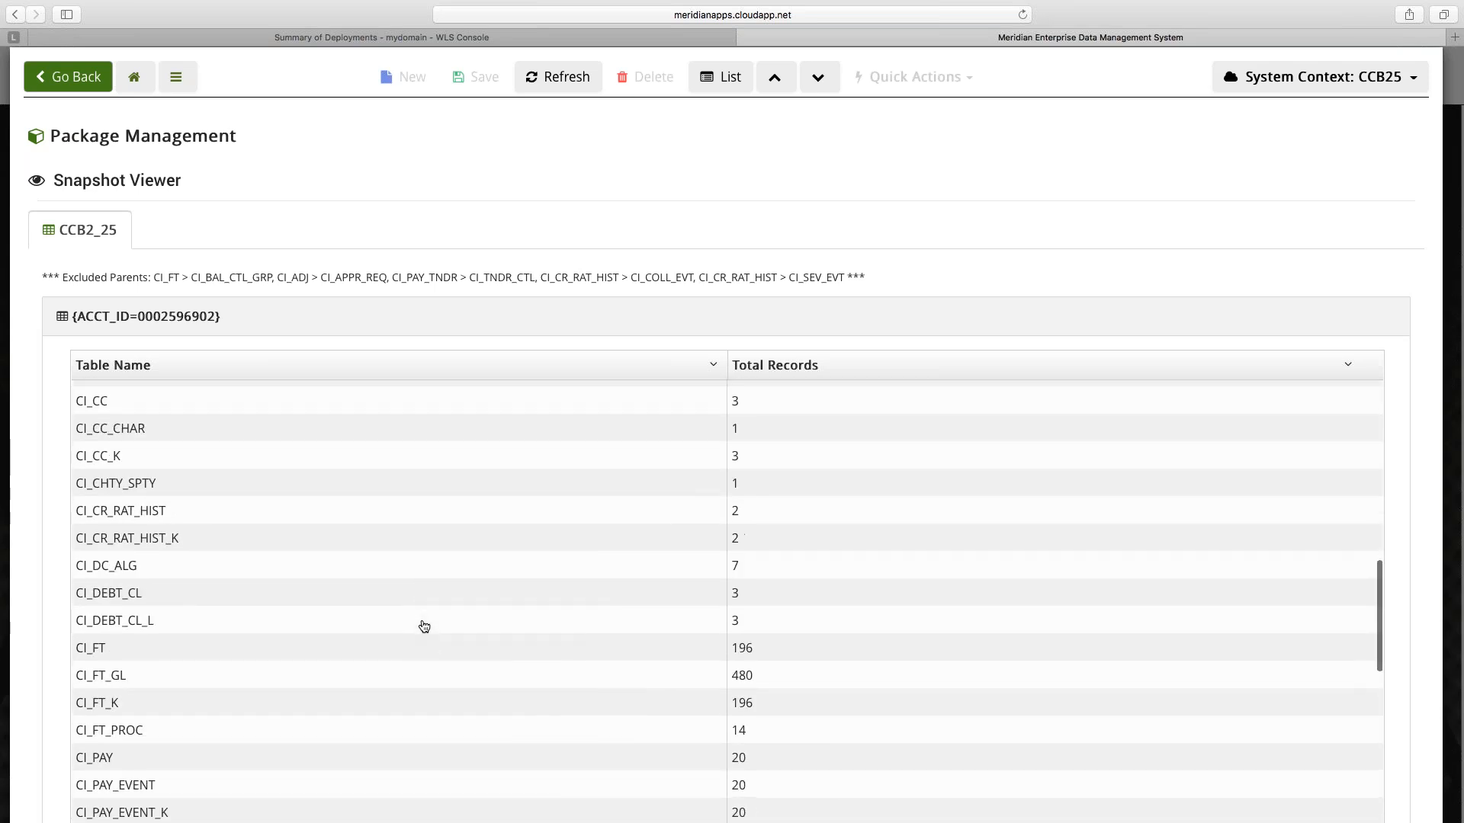
scroll(424, 627, down, 10)
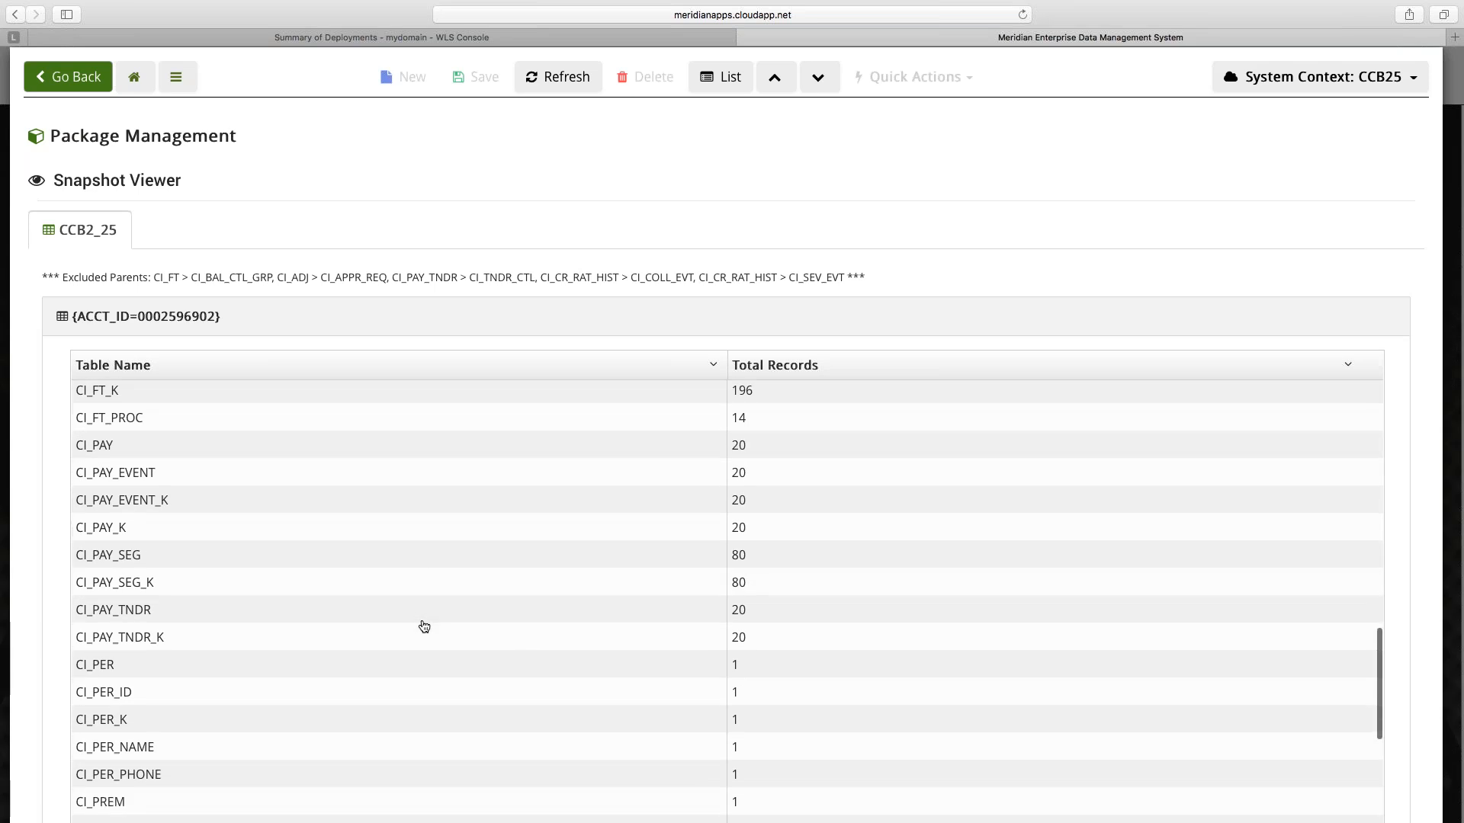
scroll(424, 627, down, 6)
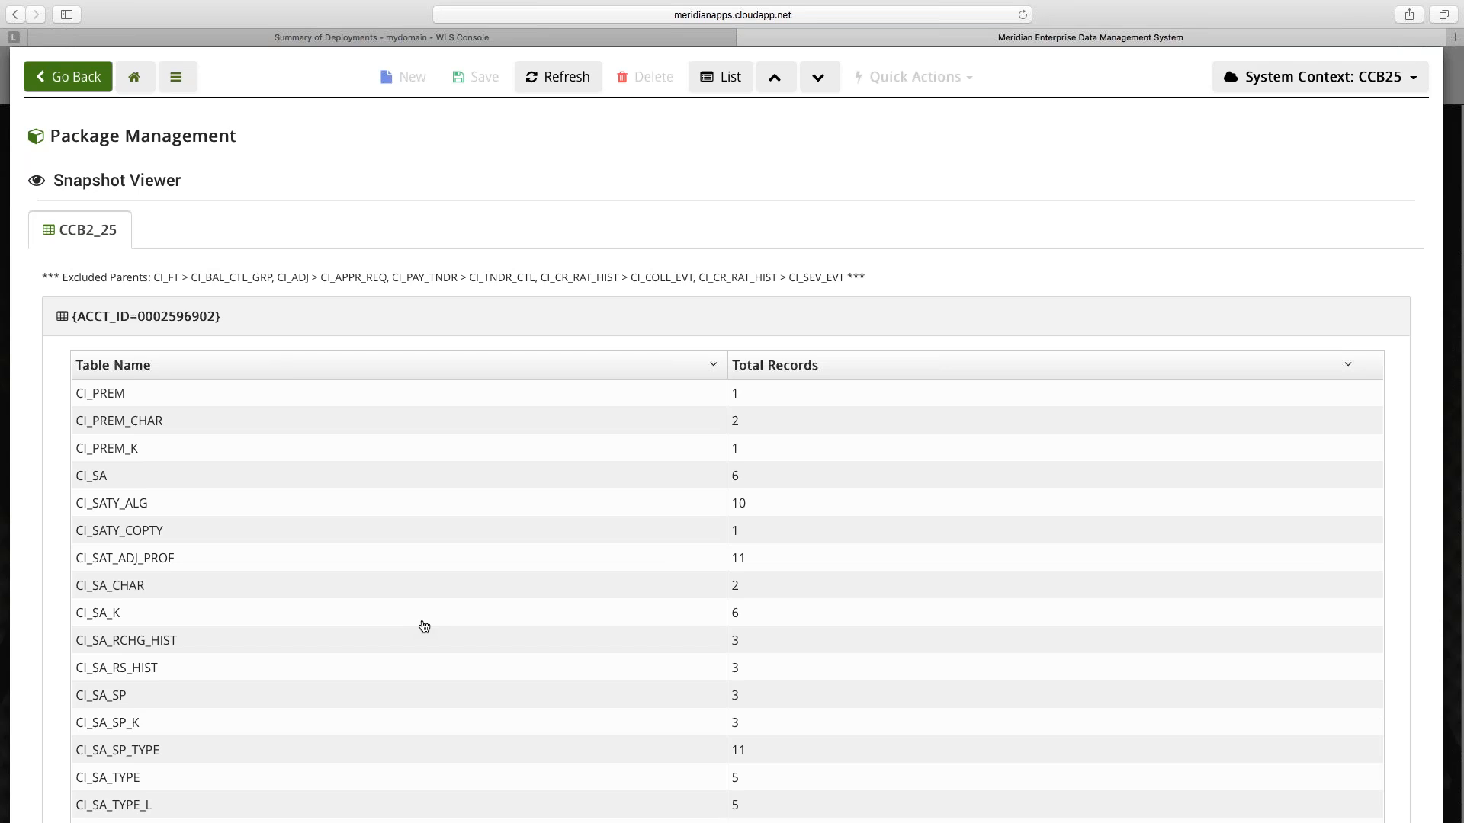
Return to the package and replicate the account snapshot with a replication count of 10.
click(69, 76)
click(41, 602)
click(958, 83)
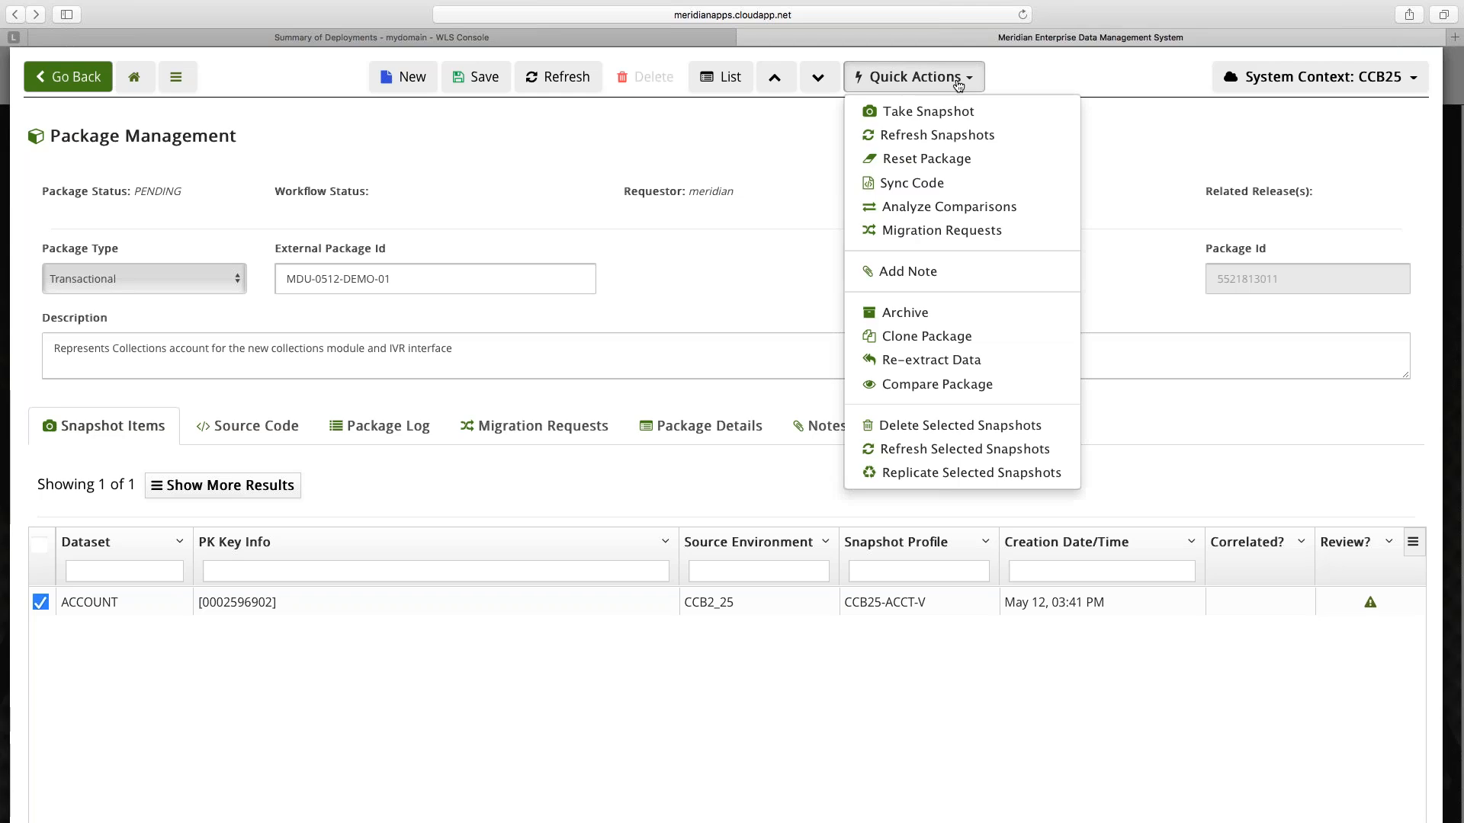
click(927, 474)
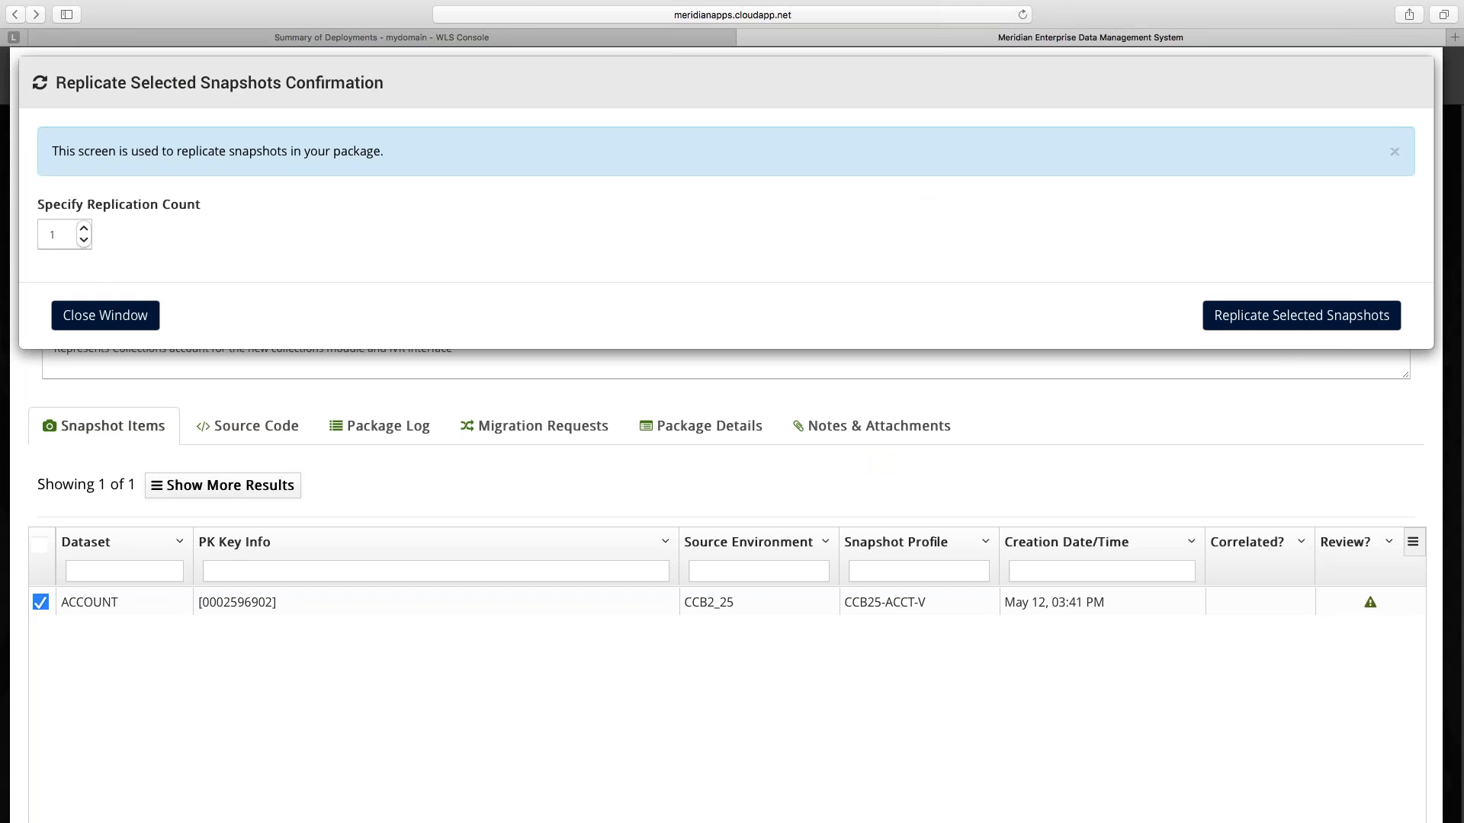
click(61, 236)
text(0)
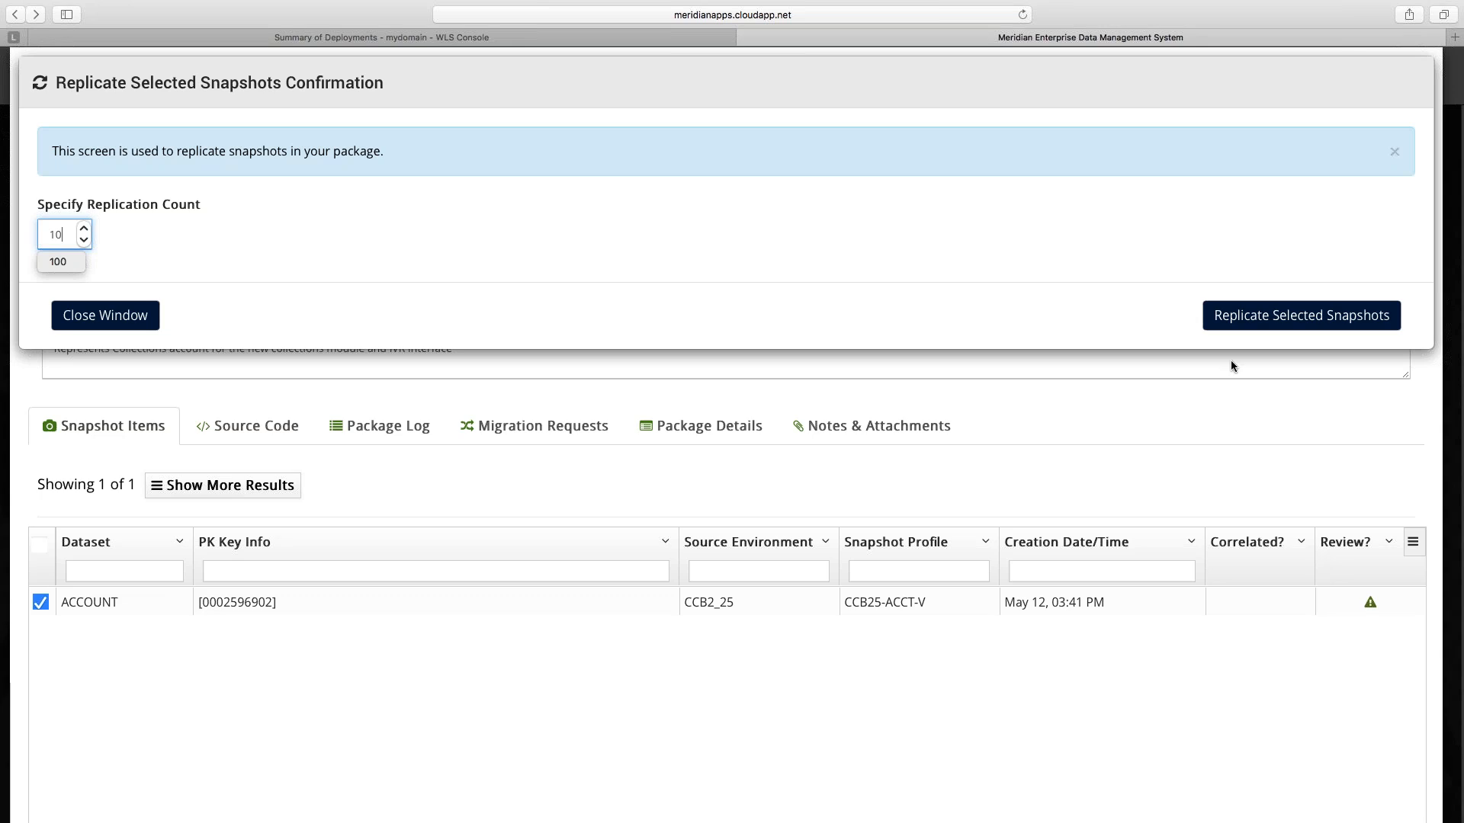
click(1251, 329)
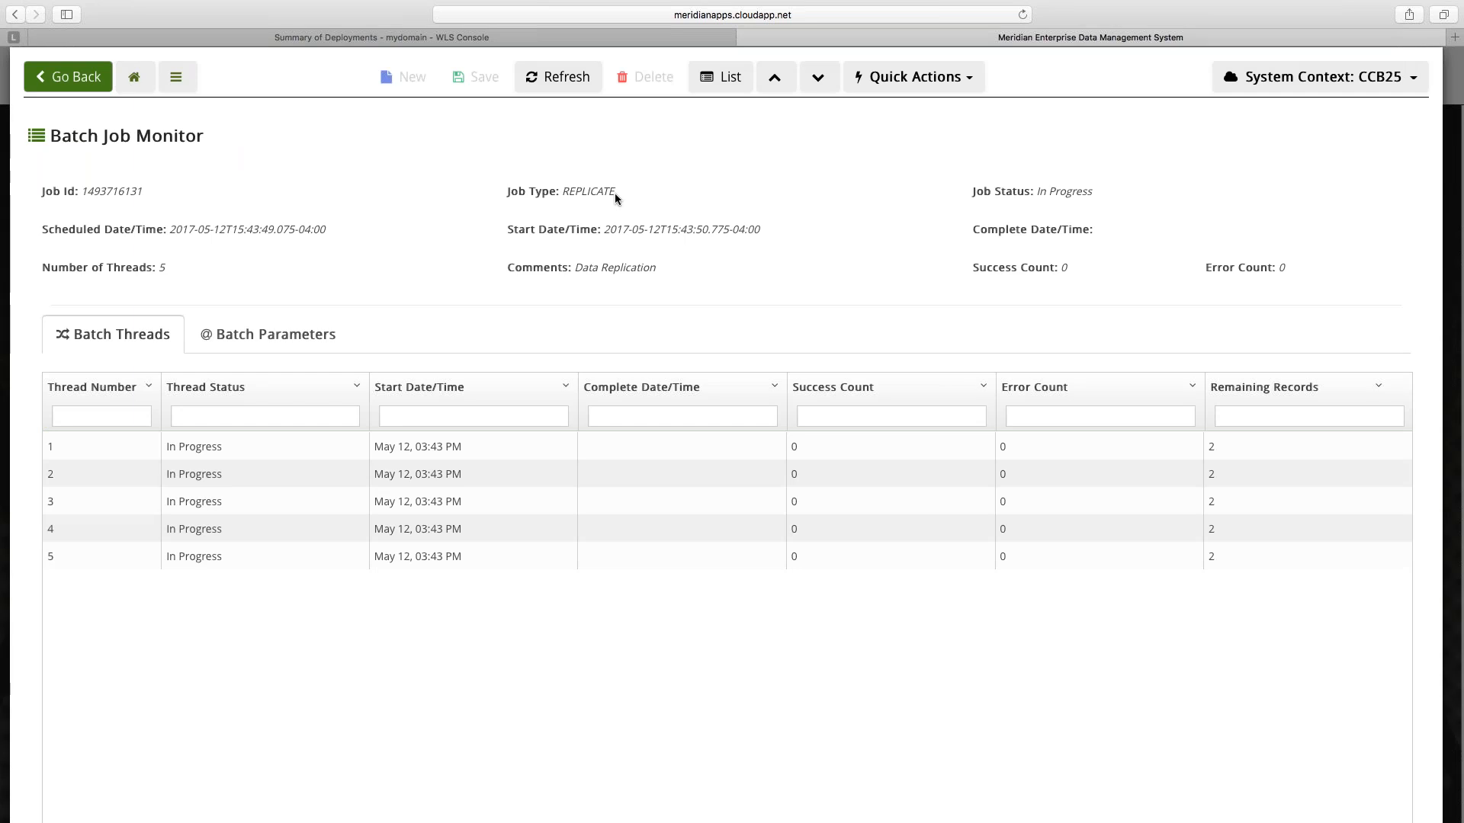
Refresh the REPLICATE batch job until its threads finish, and check the batch parameters.
click(568, 79)
click(568, 79)
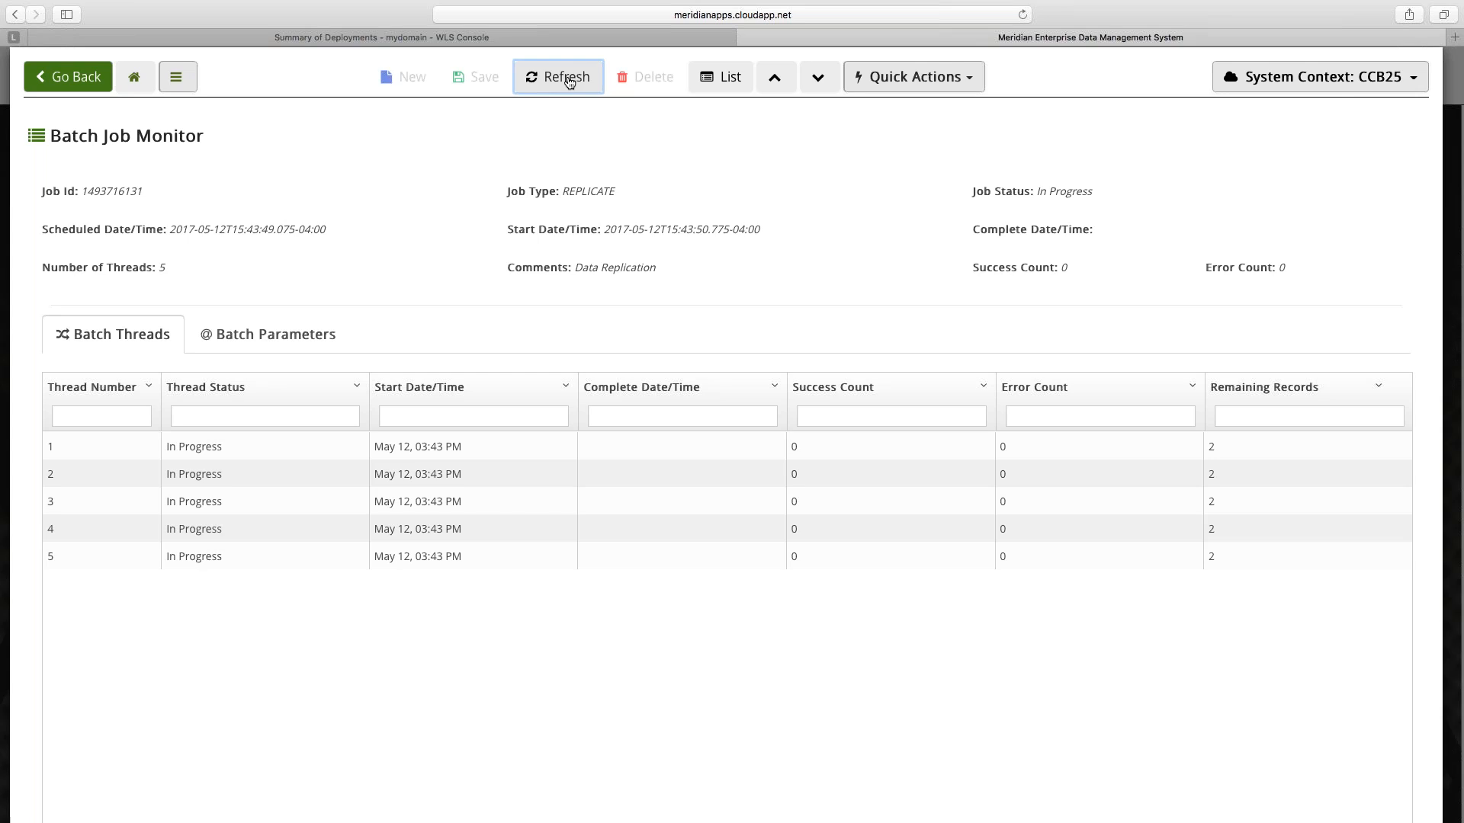
click(566, 78)
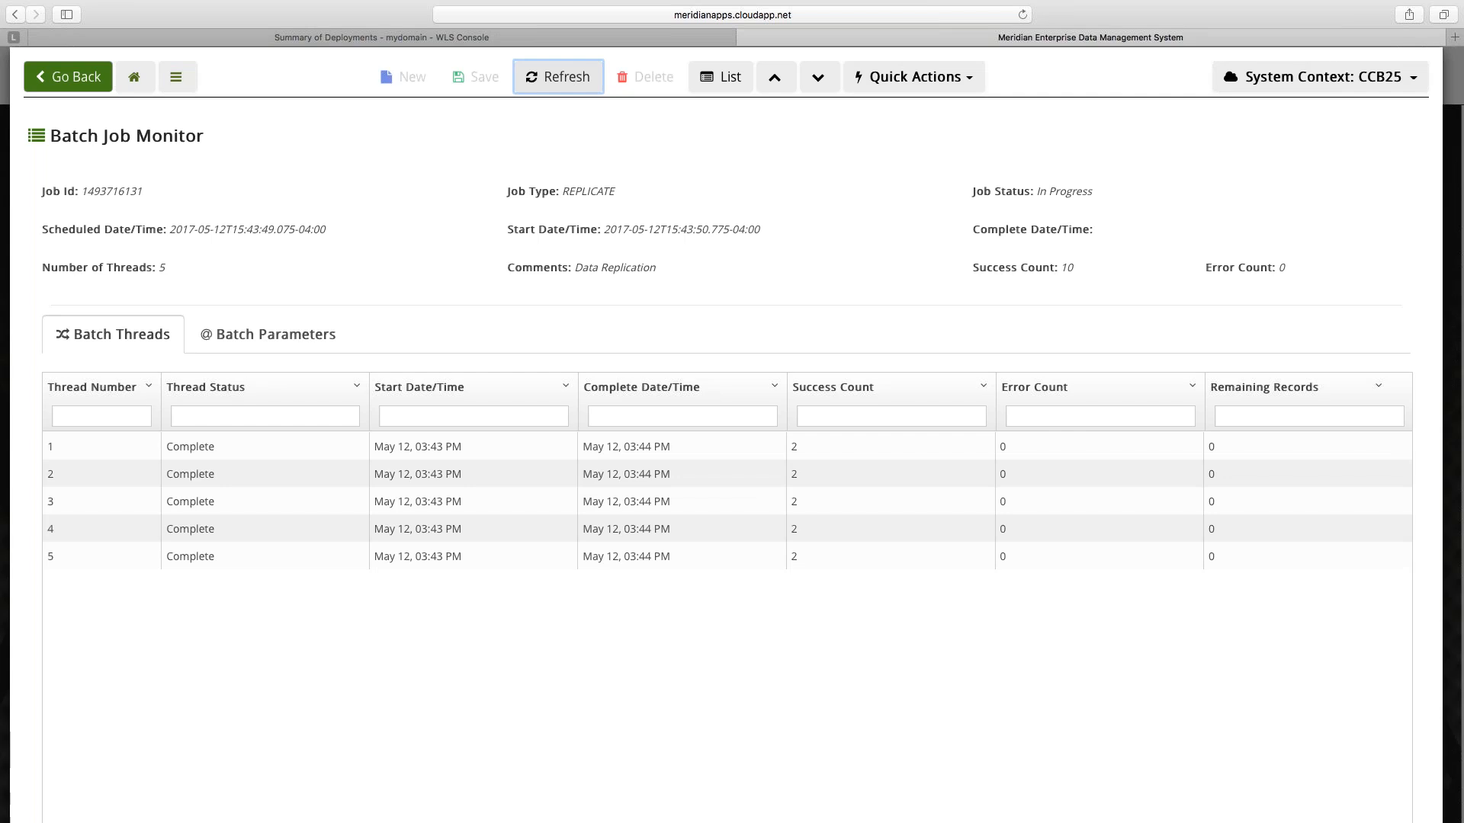
click(255, 334)
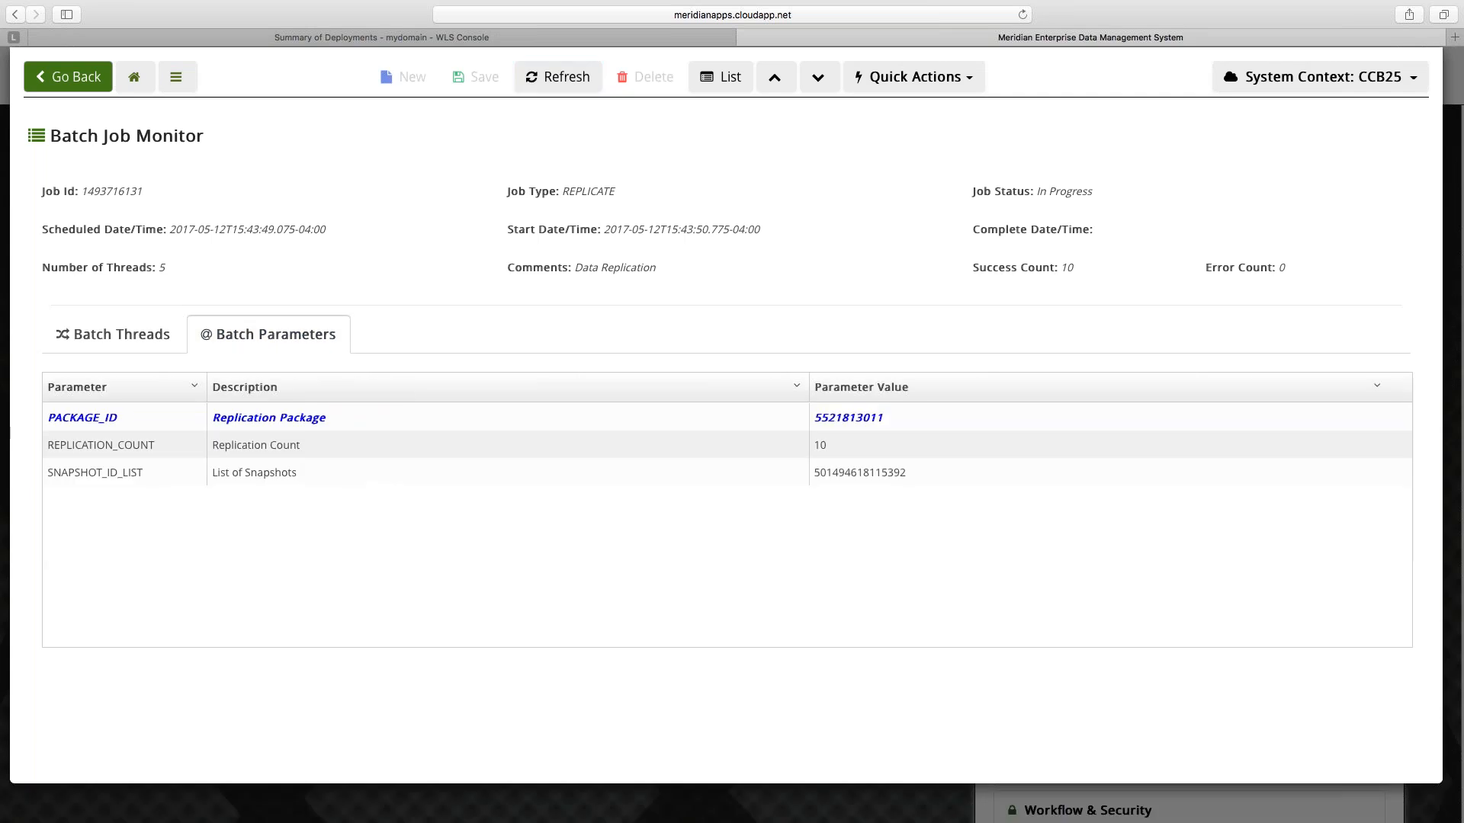
Open the replication package from the batch parameters and examine the tables of the last replicated account snapshot in its list.
click(254, 419)
scroll(357, 481, down, 5)
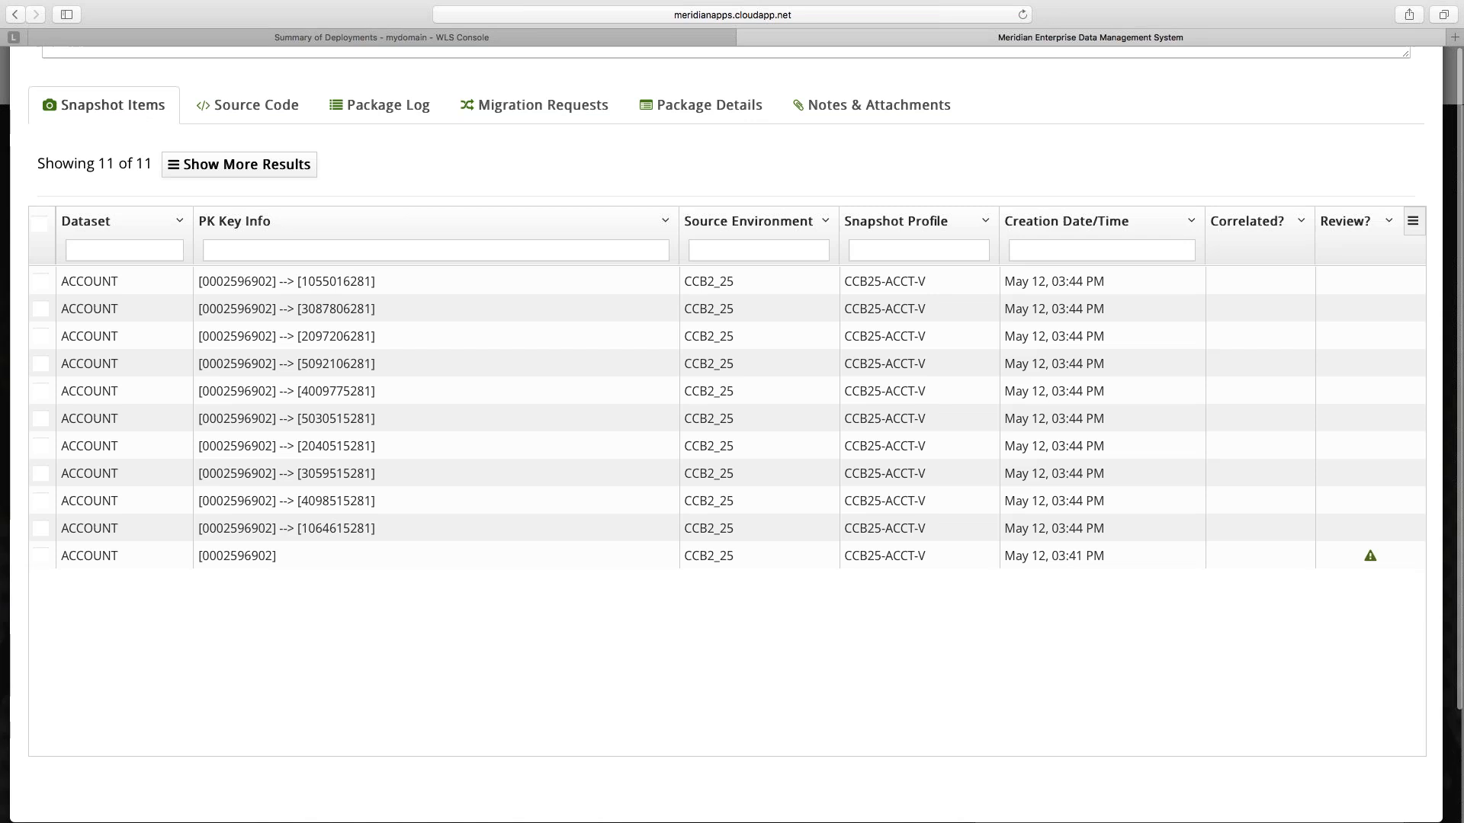
click(338, 528)
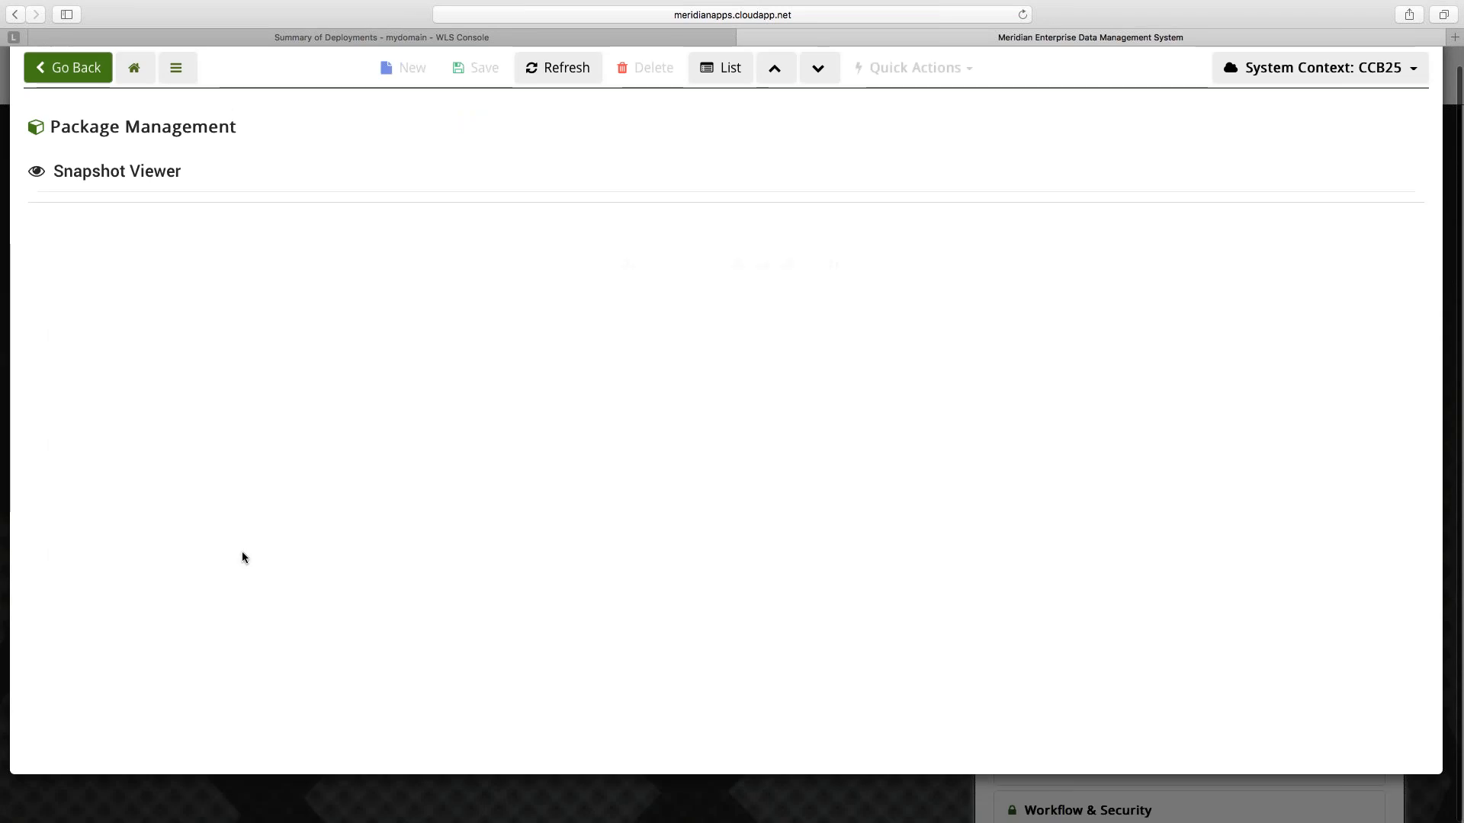
scroll(269, 550, down, 15)
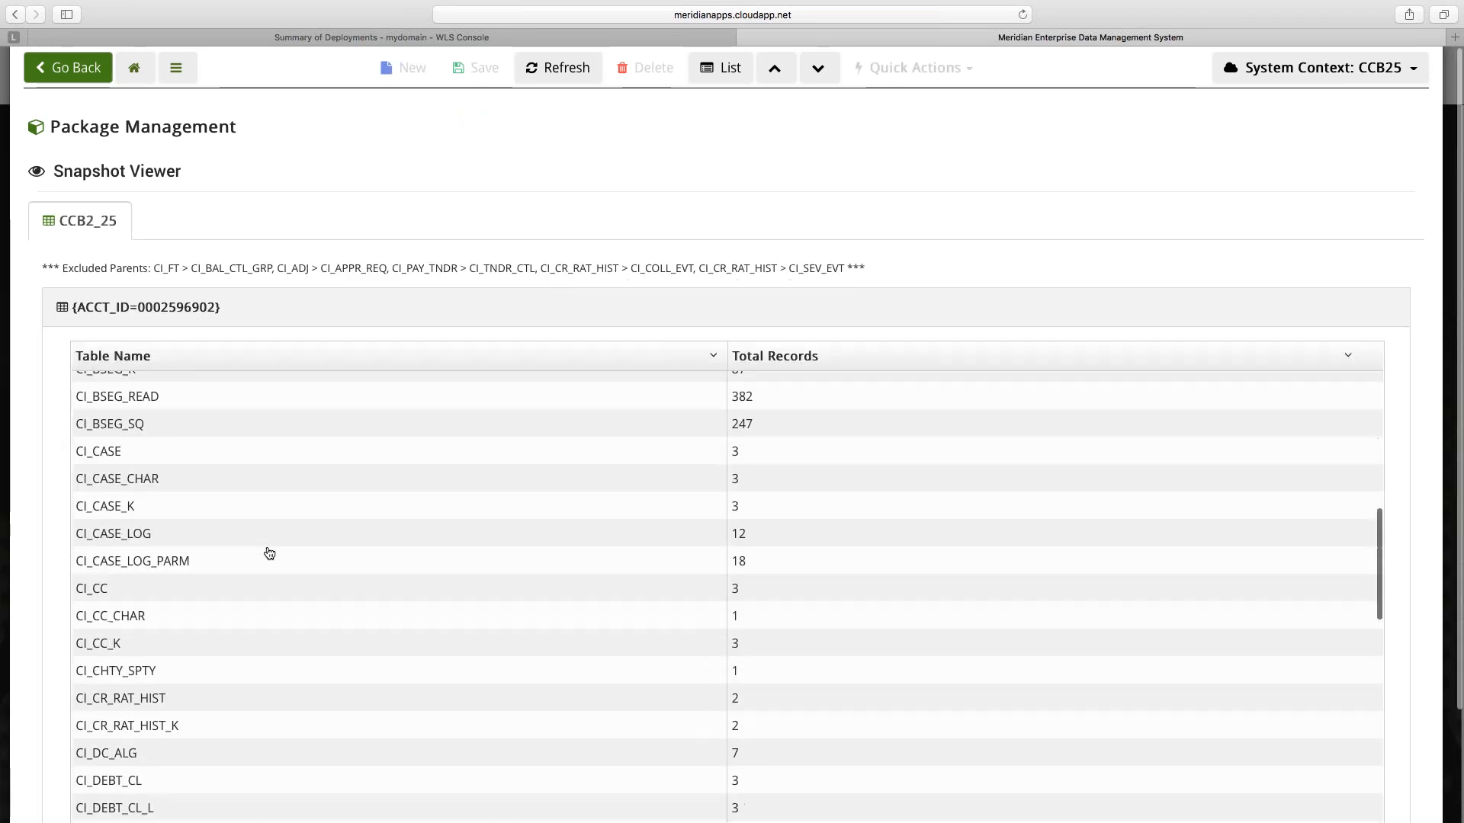
scroll(270, 552, down, 10)
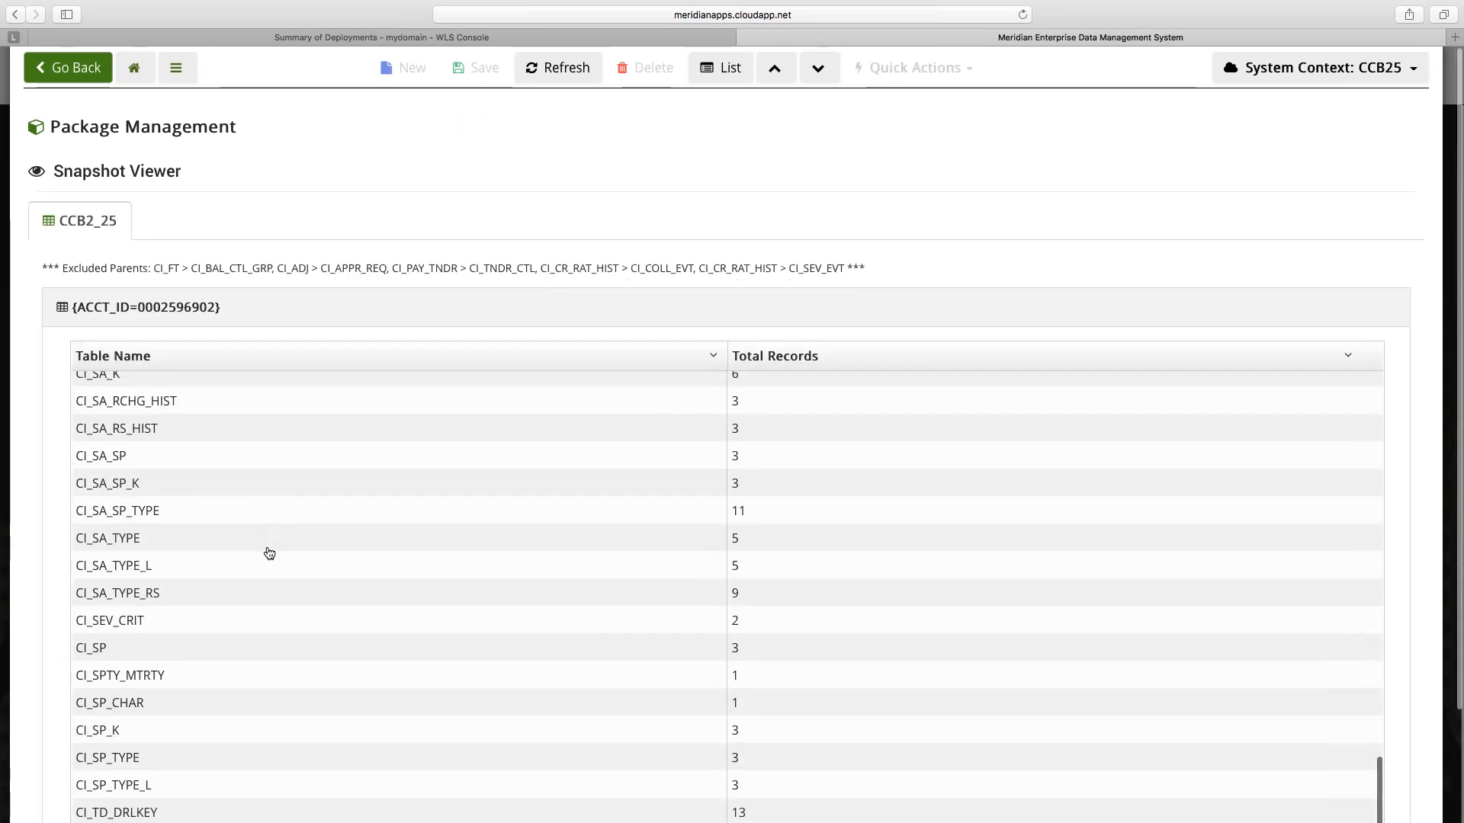
scroll(269, 553, up, 8)
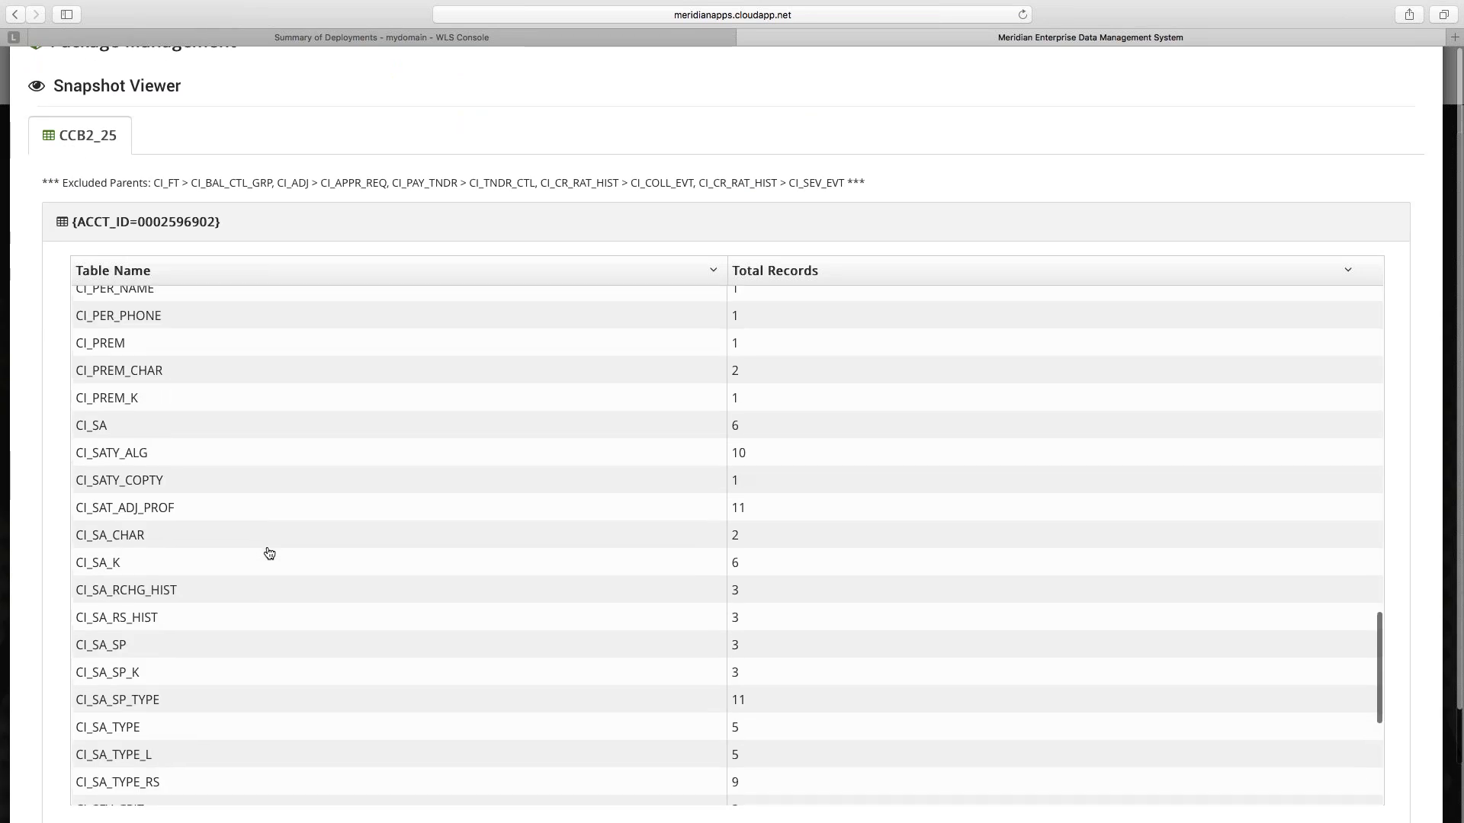
Check the person ID in the CI_ACCT_PER table of the original account snapshot, and close the record window.
scroll(269, 553, up, 3)
scroll(269, 553, down, 2)
scroll(269, 553, down, 2)
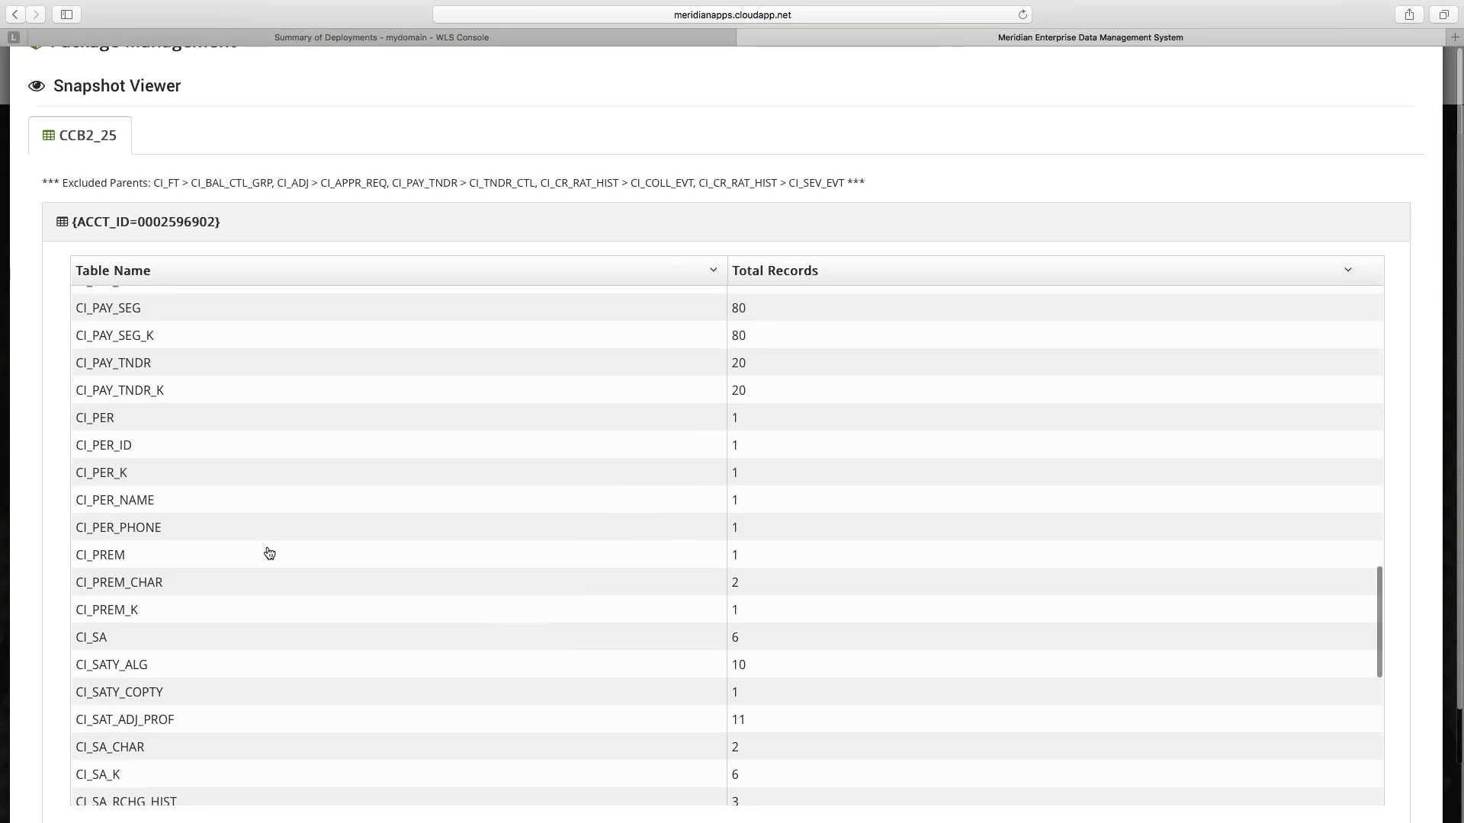
scroll(269, 552, up, 15)
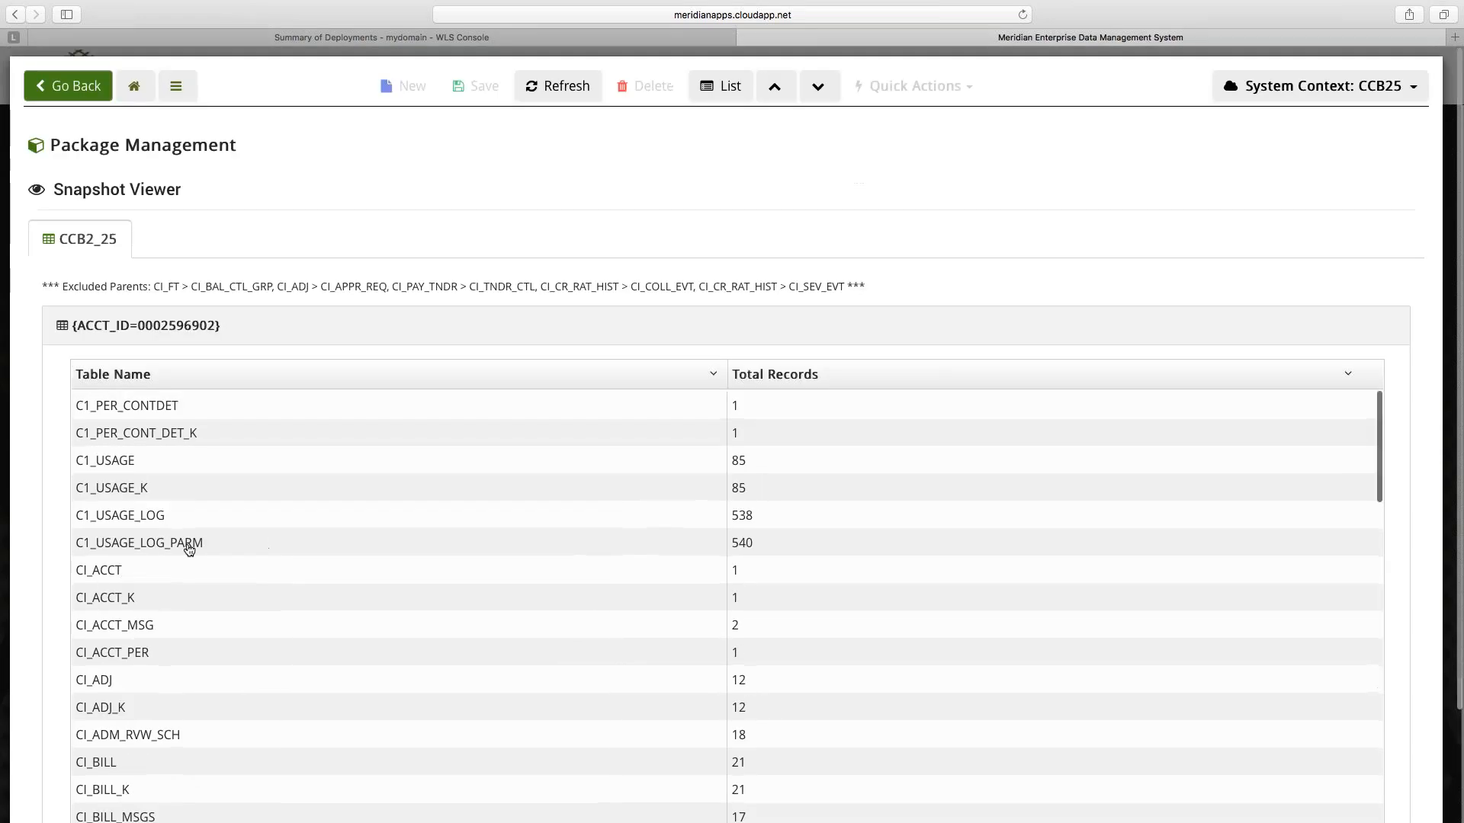
double_click(149, 652)
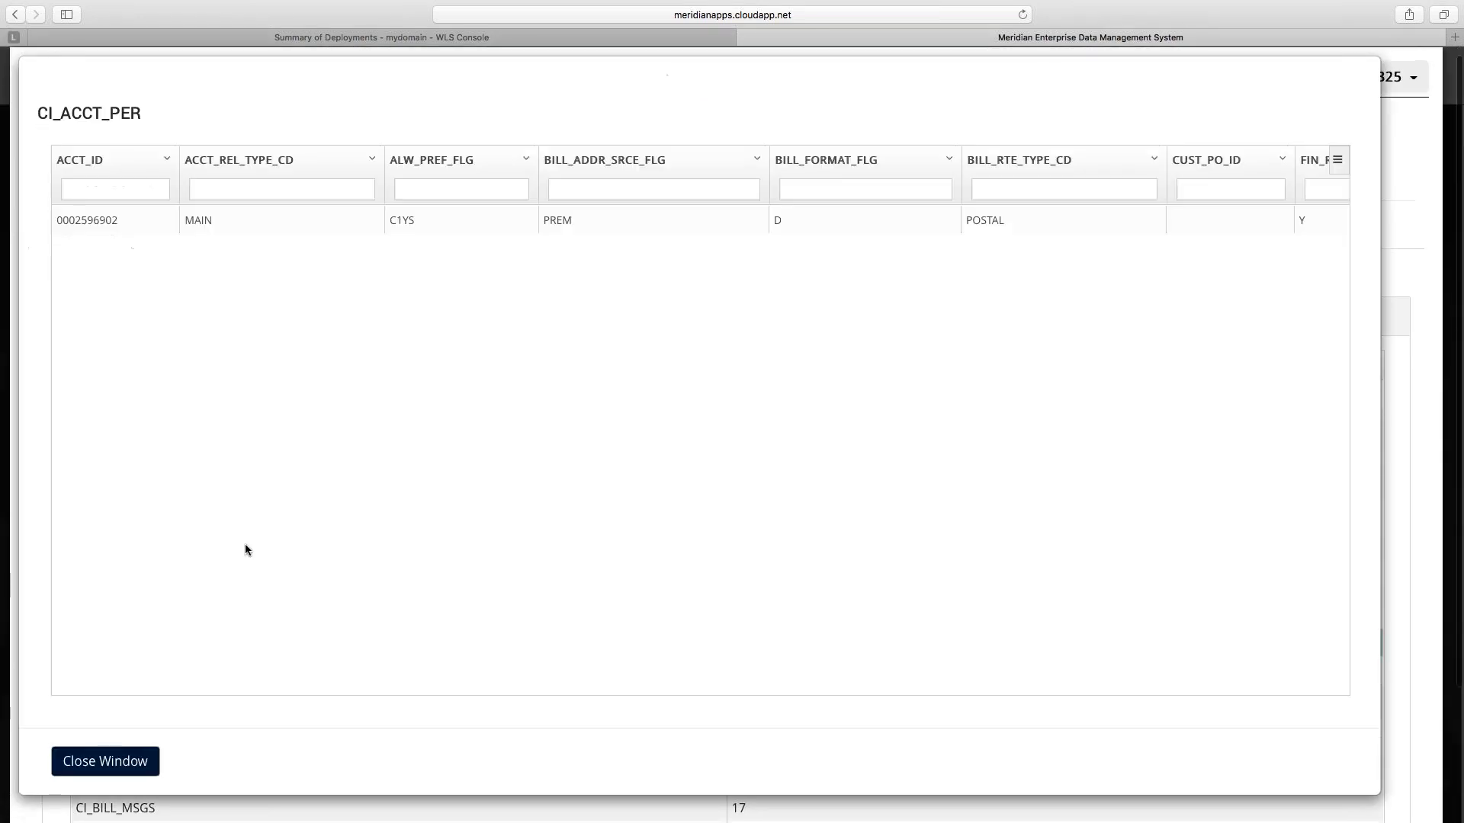
scroll(976, 271, right, 15)
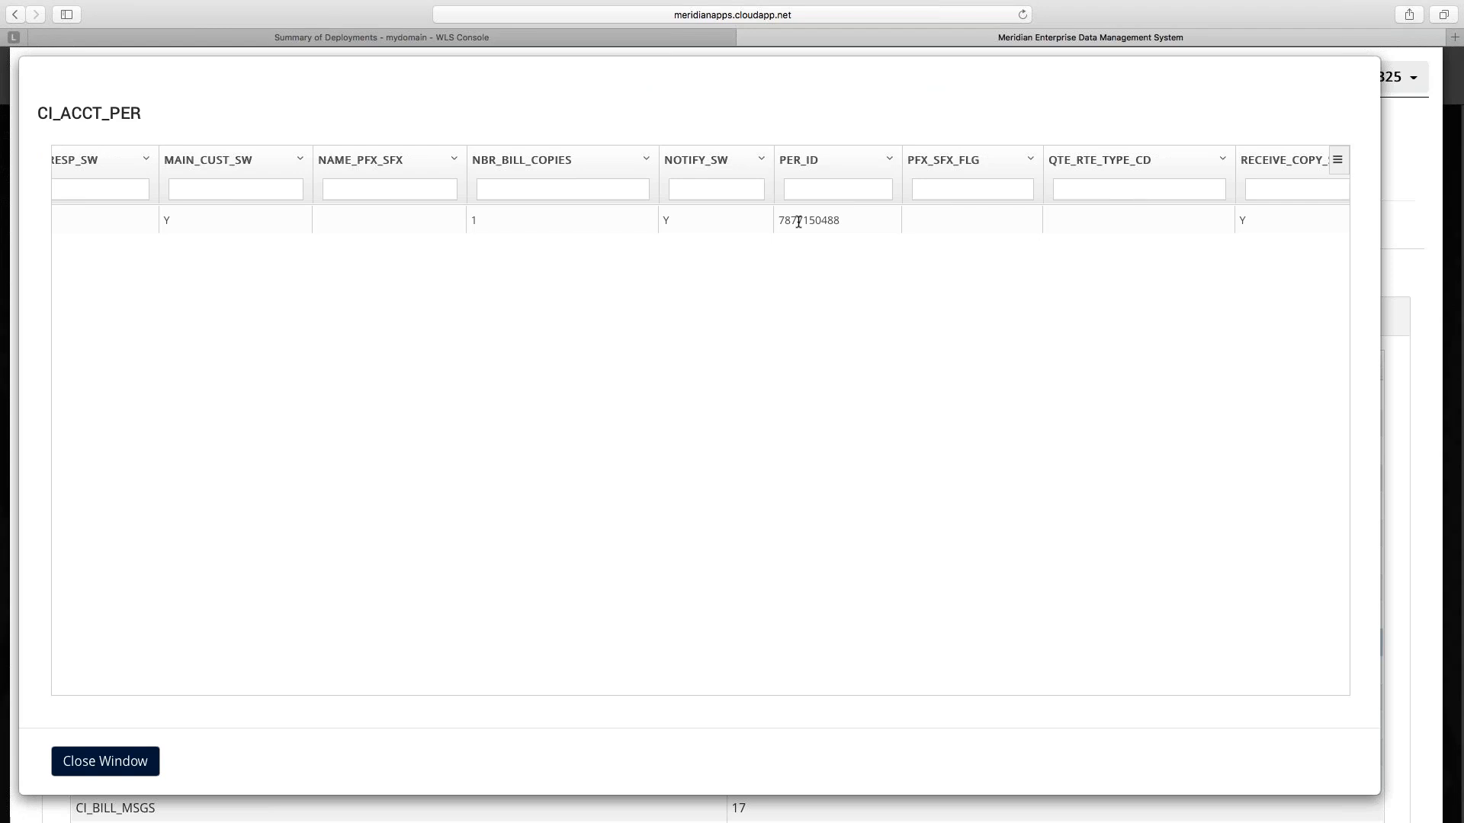
click(144, 761)
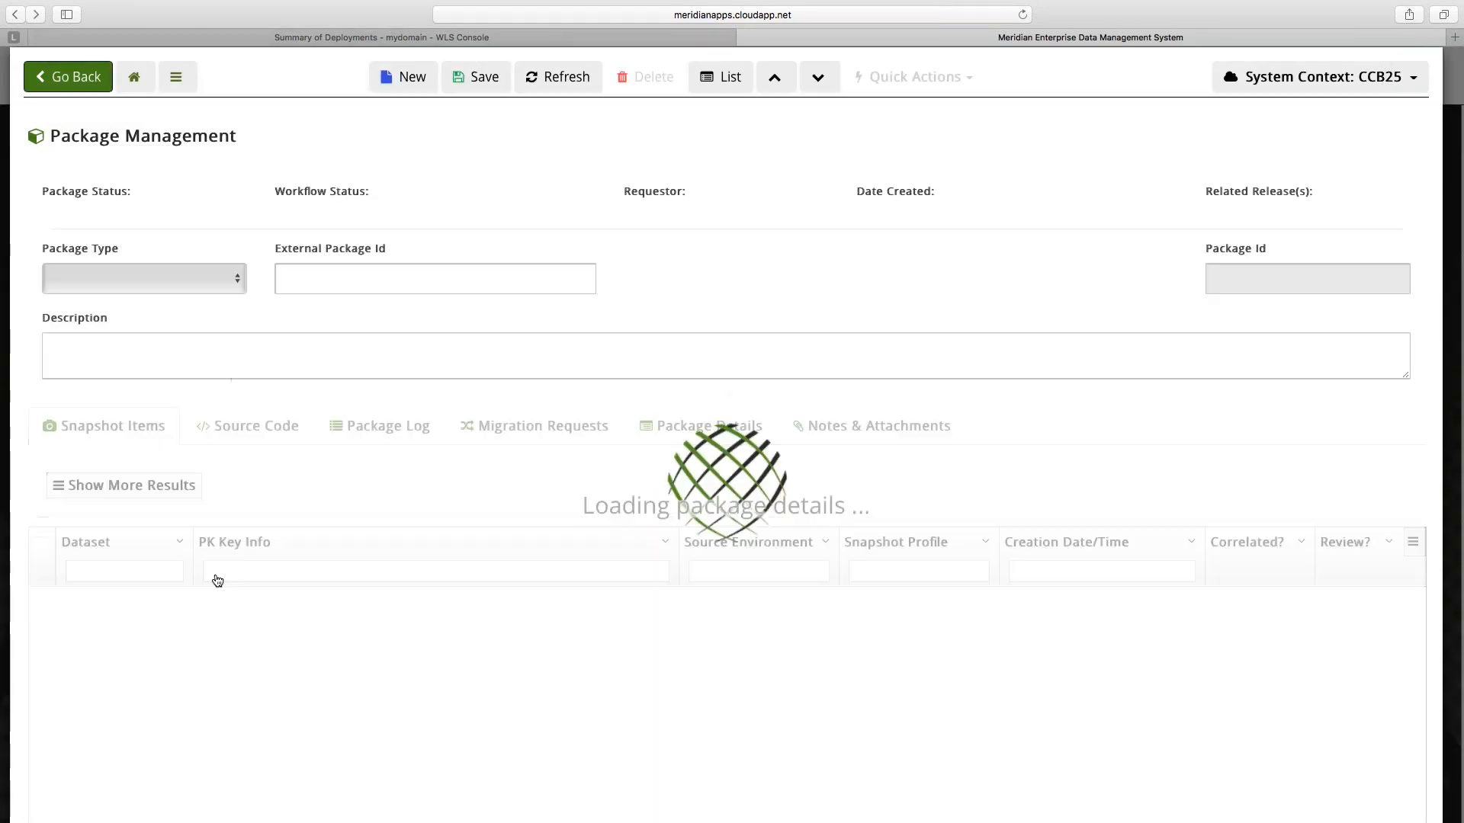
Open the first replicated account snapshot in the package and check the person ID in its CI_ACCT_PER table.
click(223, 607)
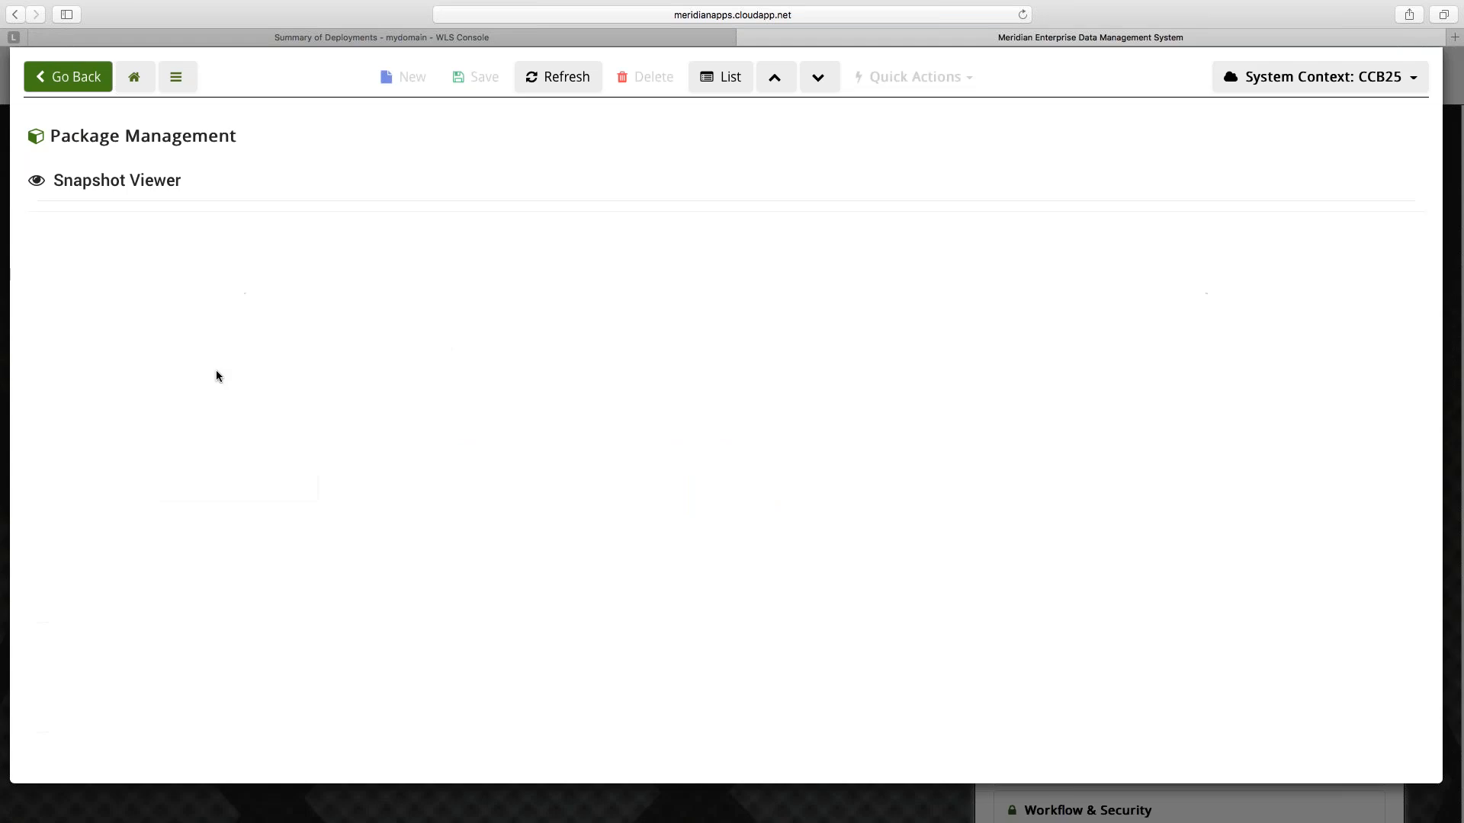
scroll(176, 502, down, 1)
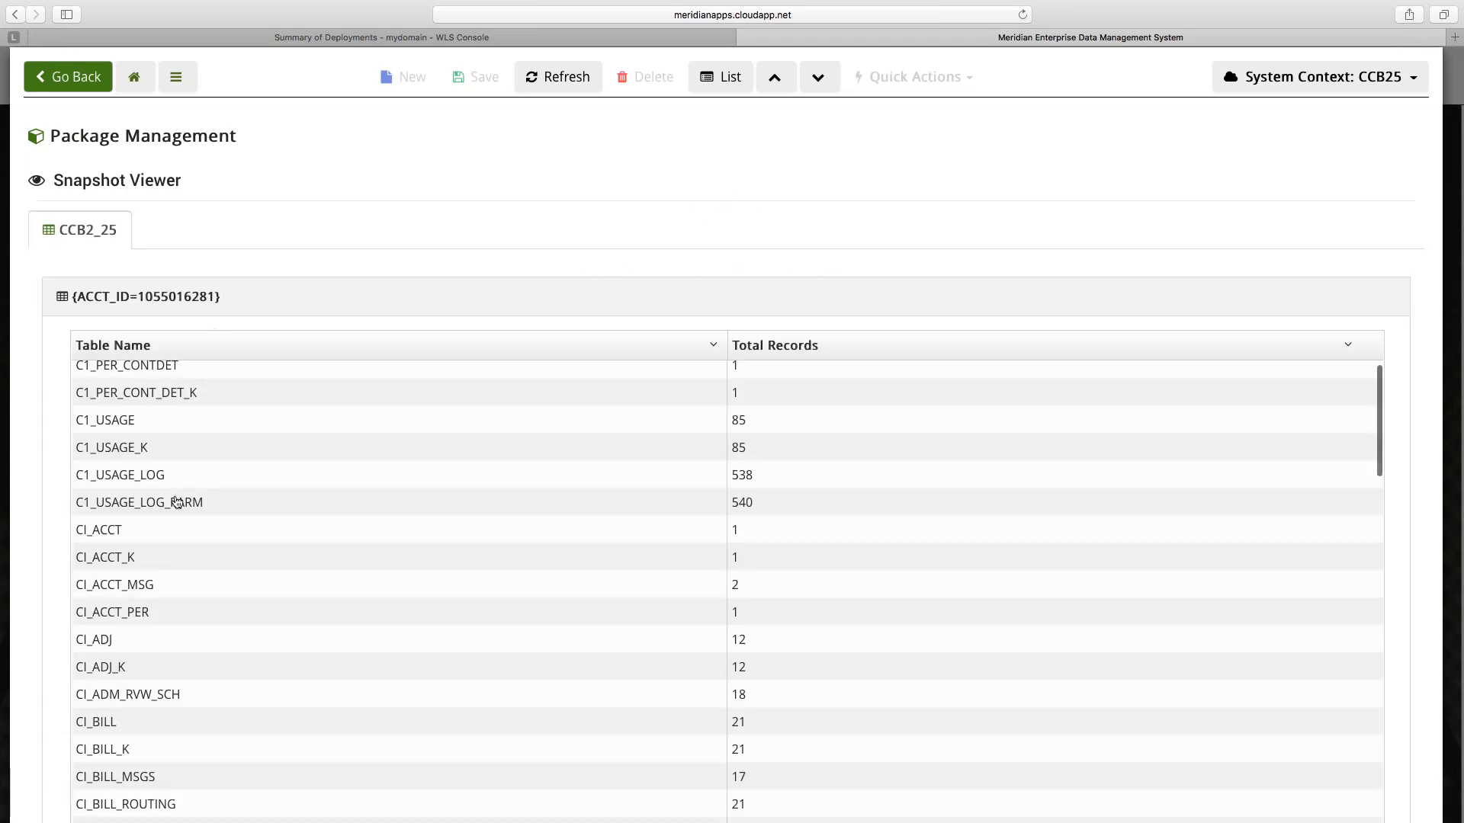
scroll(176, 503, down, 1)
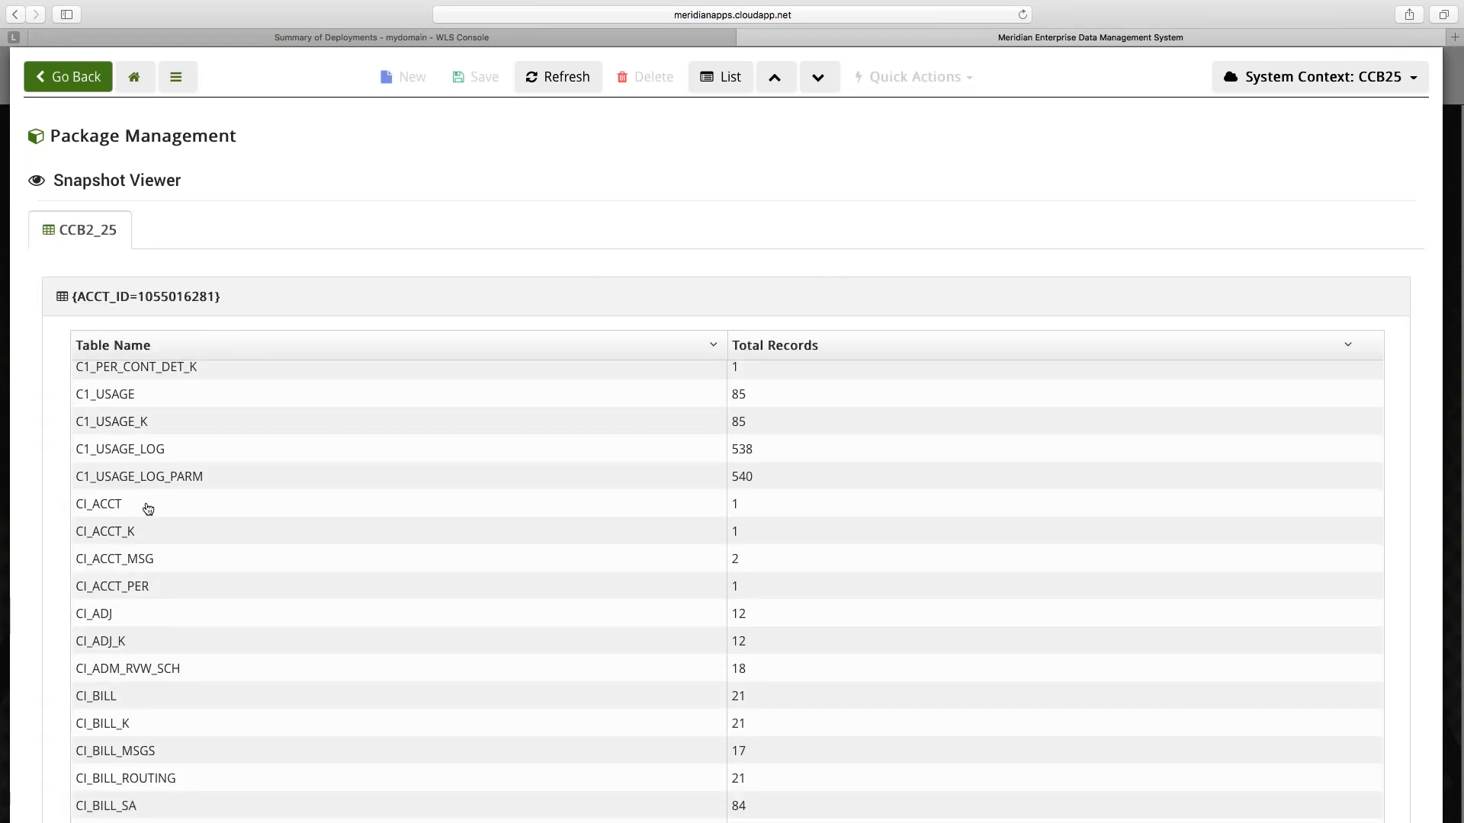
click(134, 591)
scroll(817, 226, right, 10)
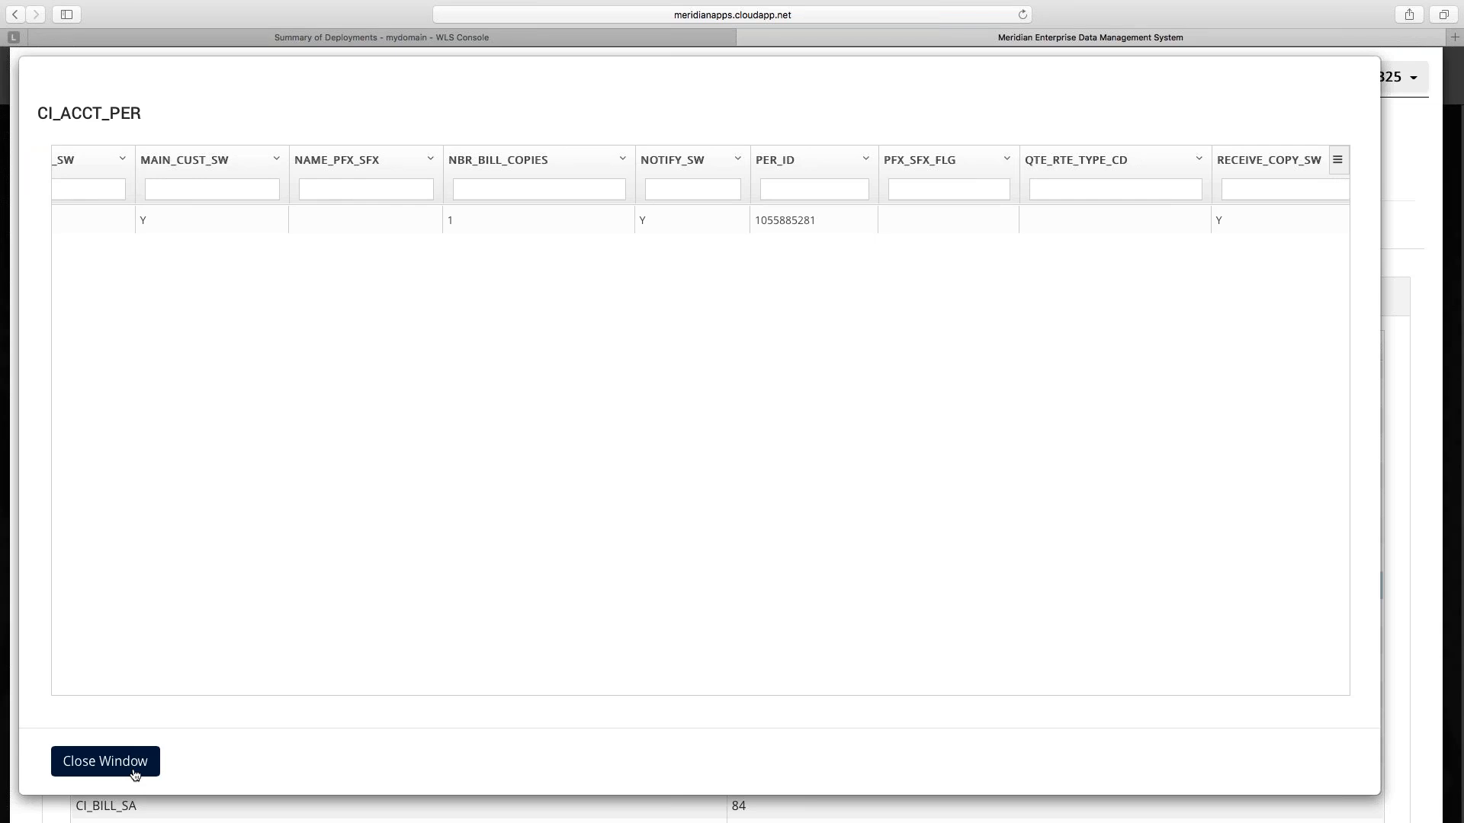
click(105, 761)
Inspect the entity name and its number suffix in the replicated snapshot's CI_PER_NAME table, and close the record window.
scroll(222, 666, down, 10)
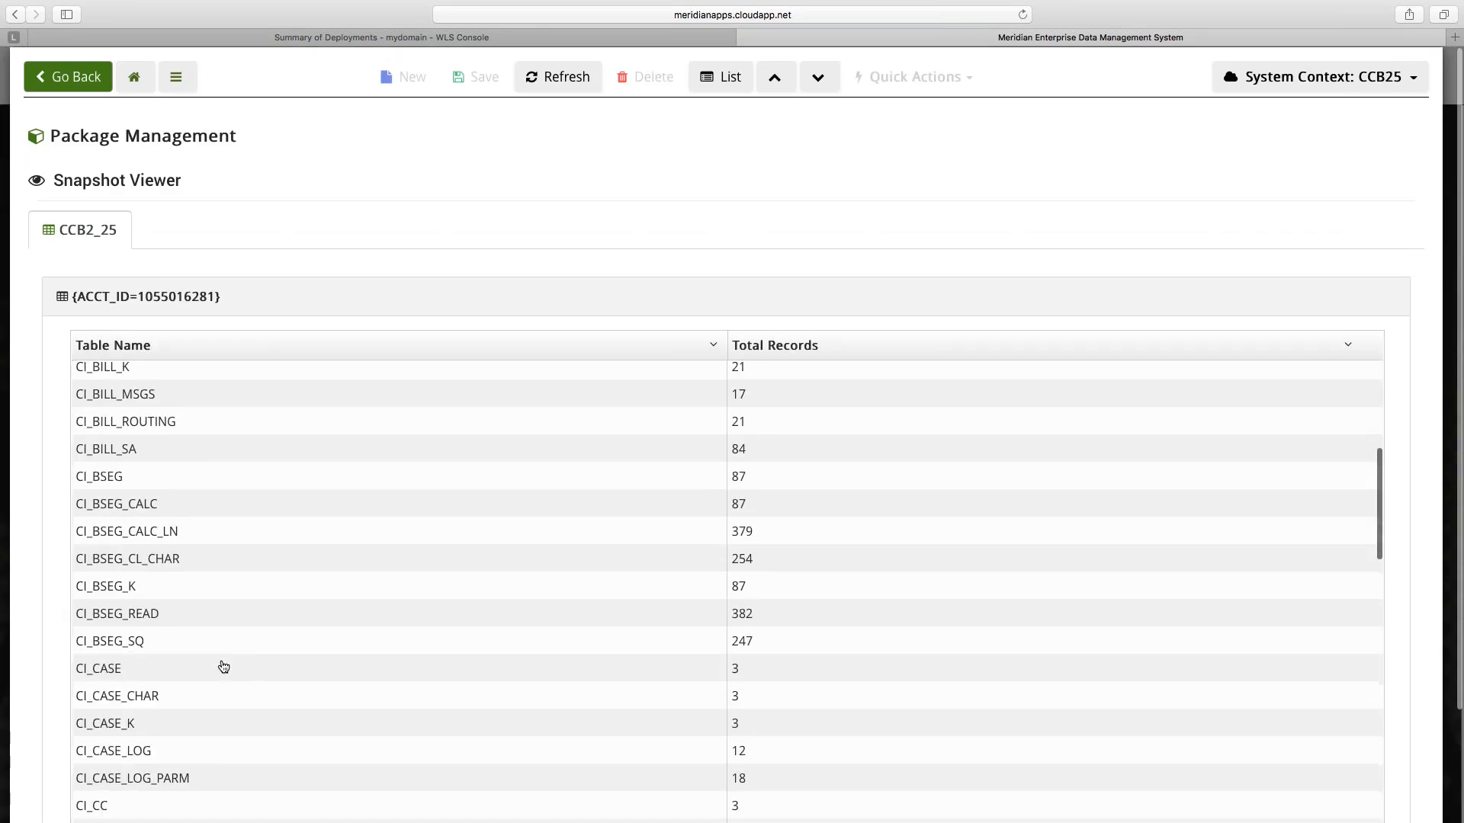
scroll(223, 667, down, 6)
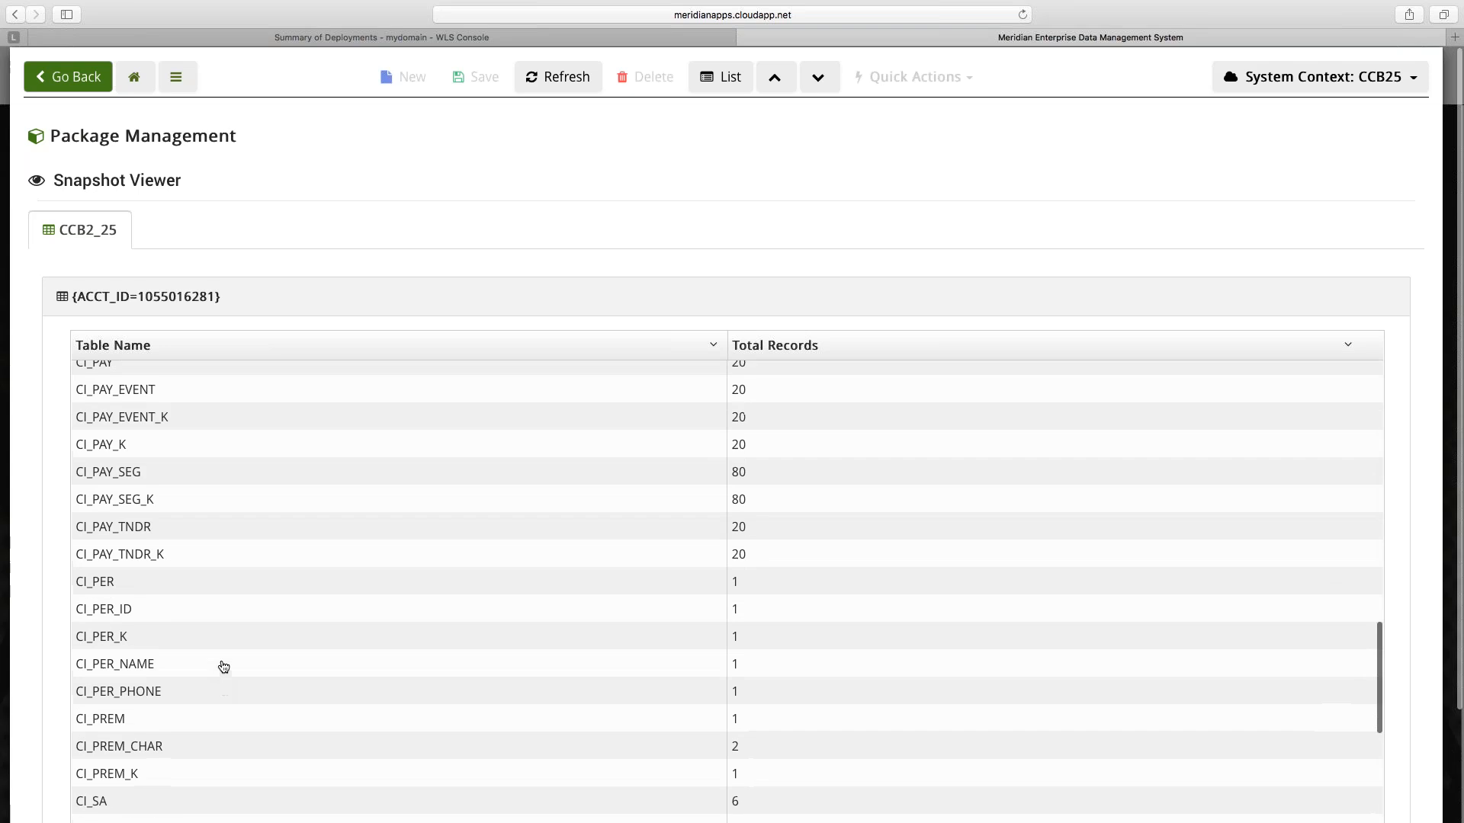
click(138, 665)
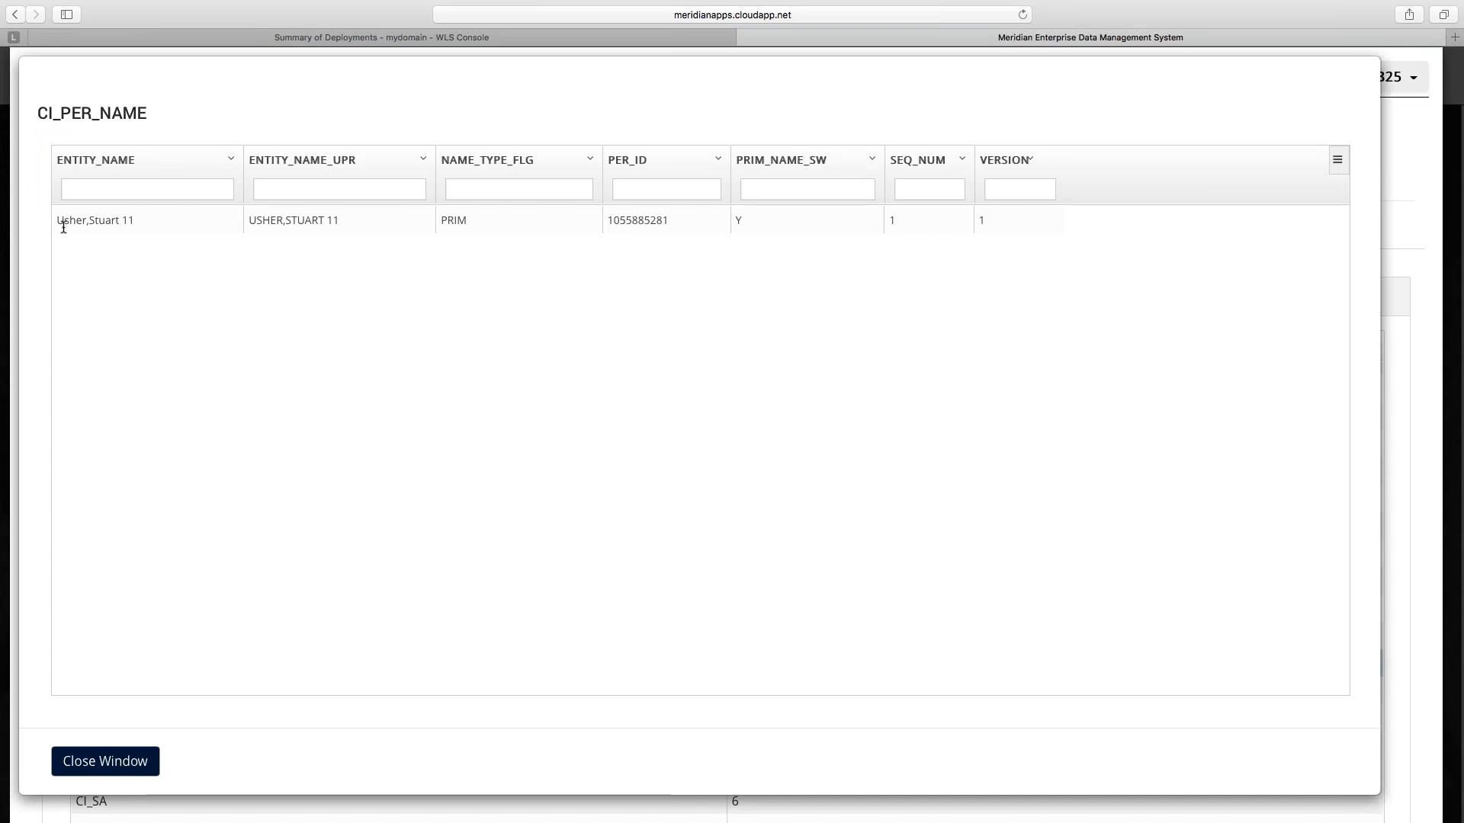
drag(63, 227, 143, 221)
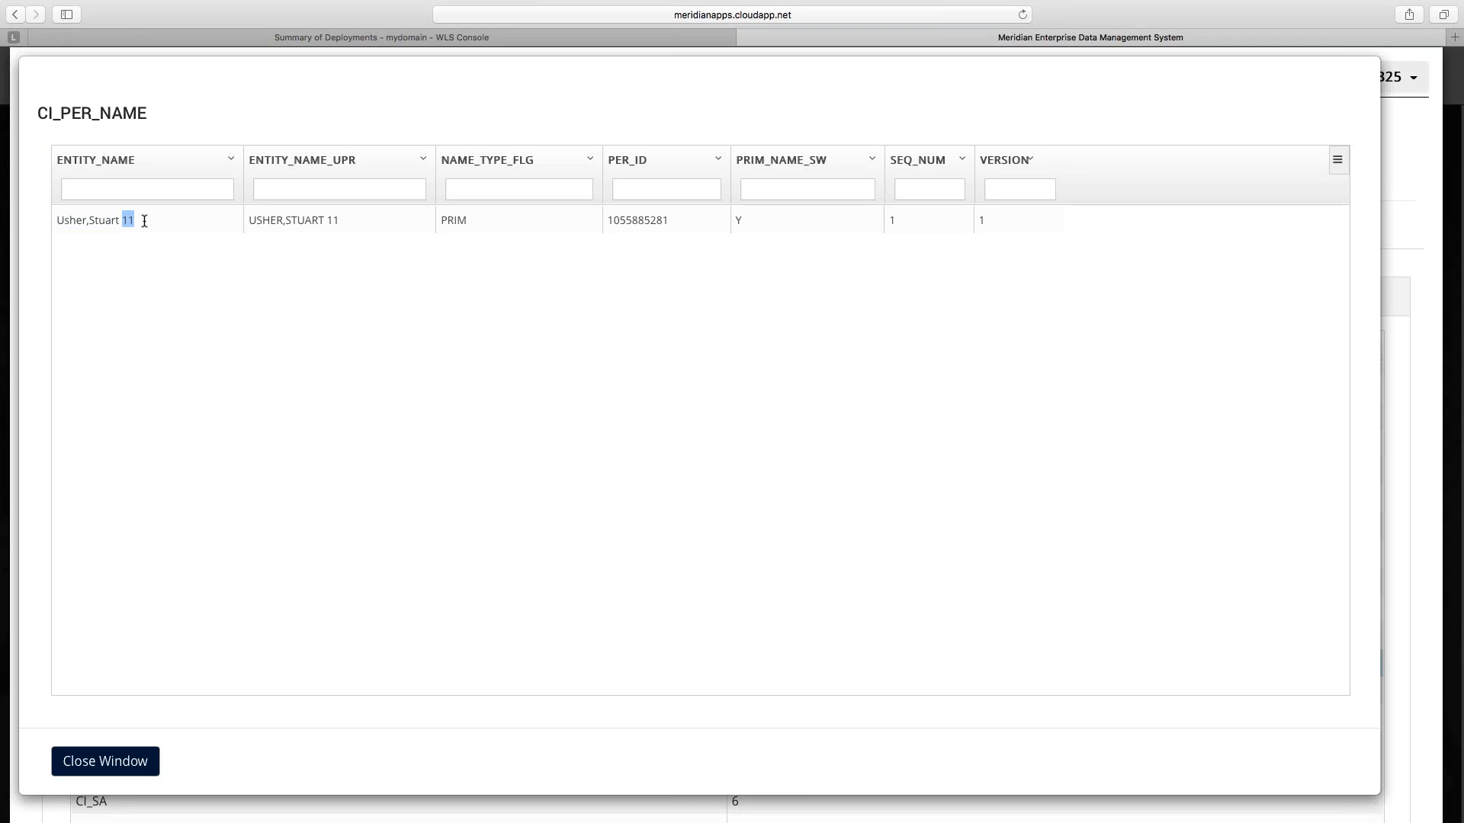
click(126, 763)
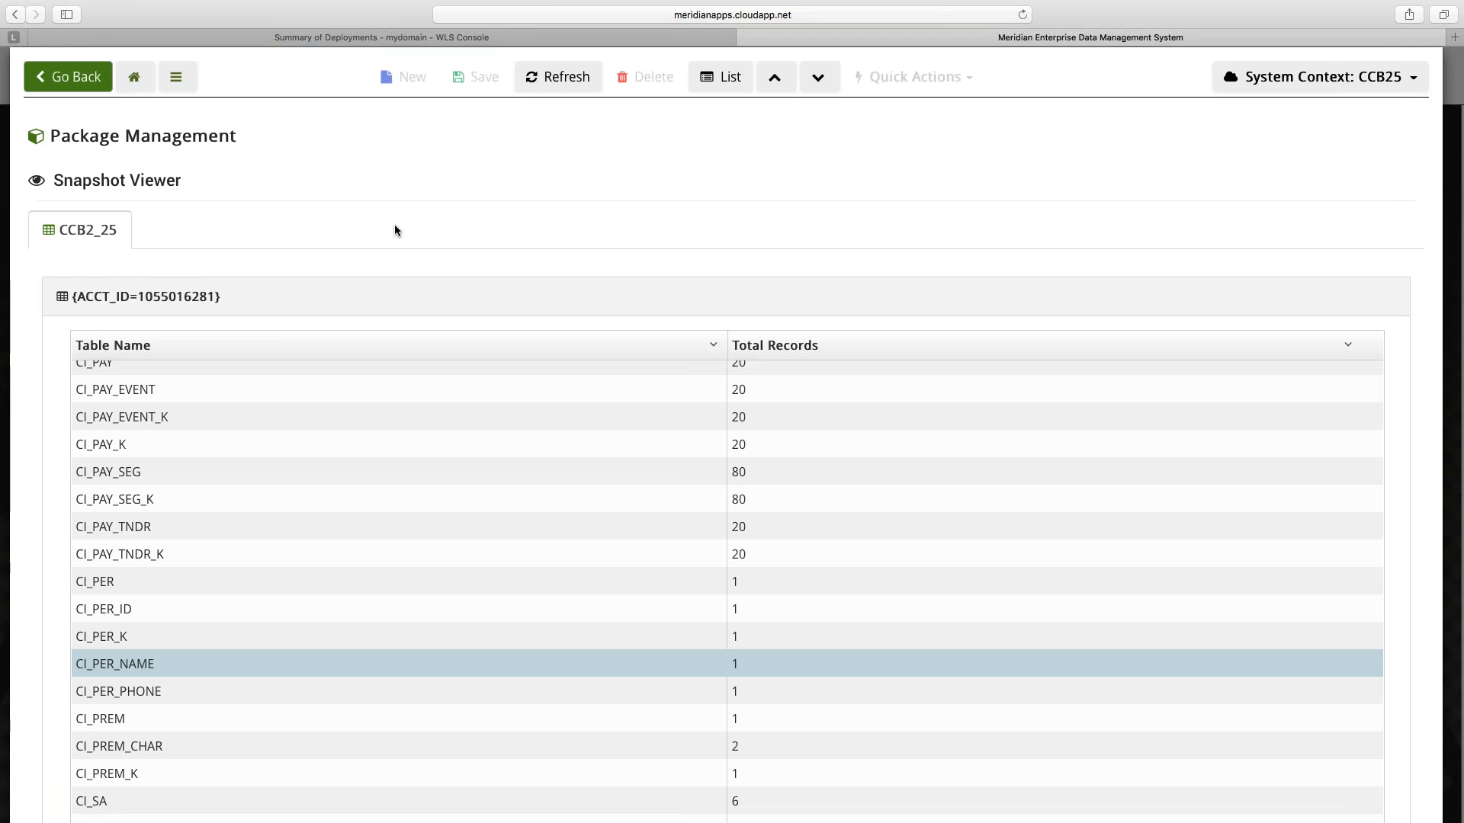
Return to the package, review the tables of the original account snapshot down to the CI_BSEG tables, and go back to the package.
scroll(395, 230, up, 1)
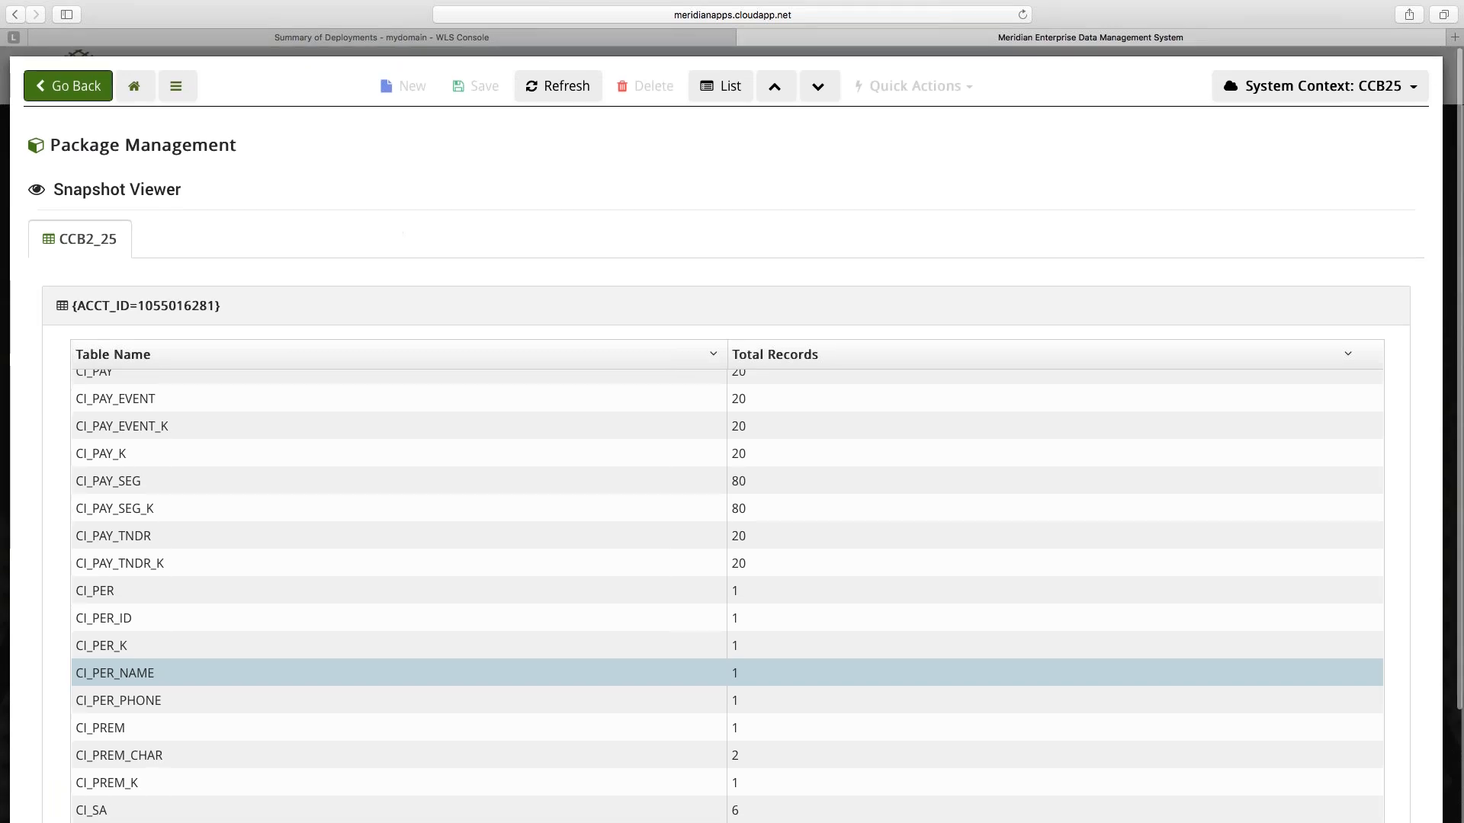
click(68, 86)
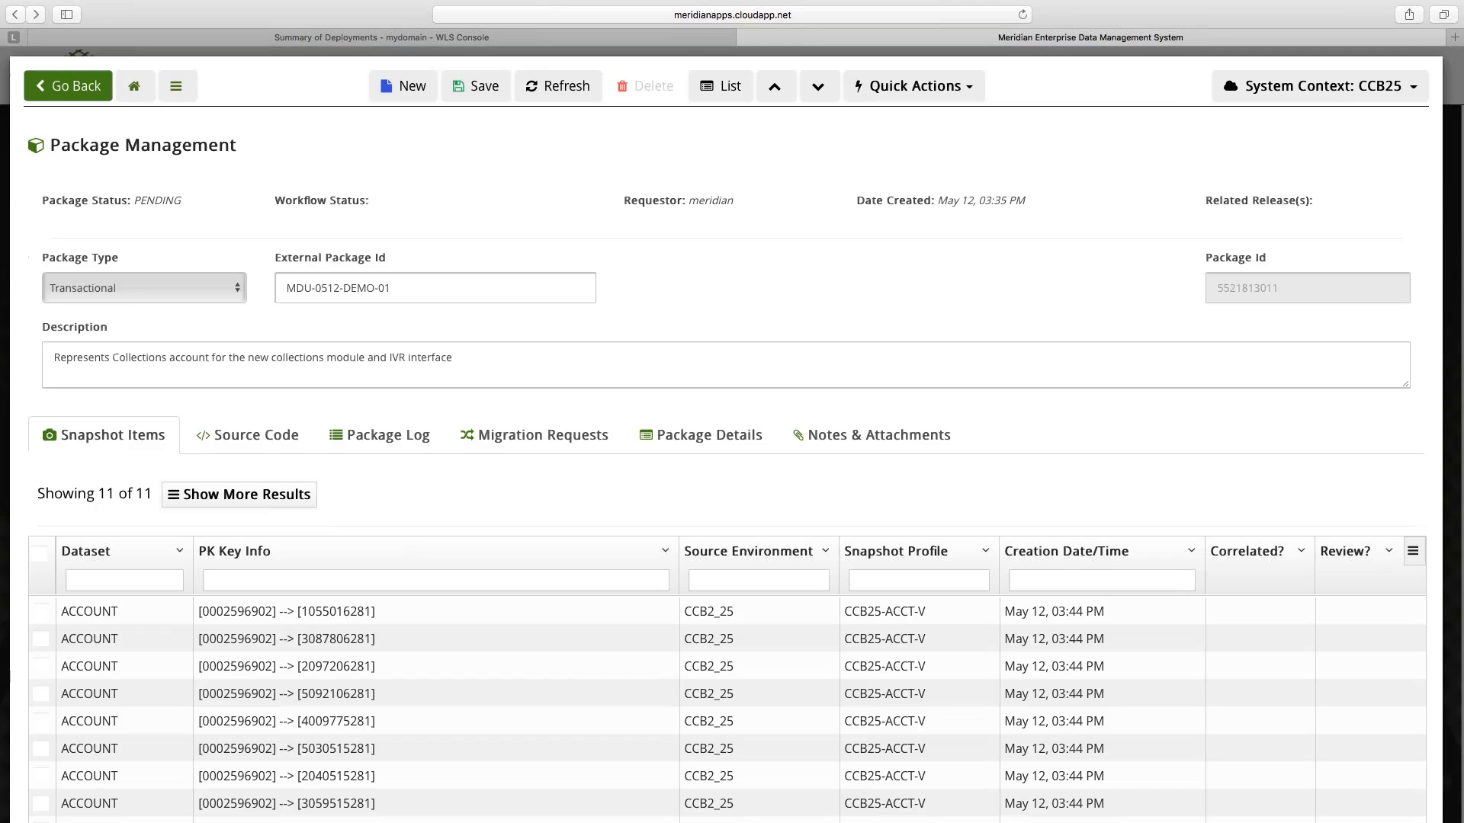
scroll(315, 521, down, 8)
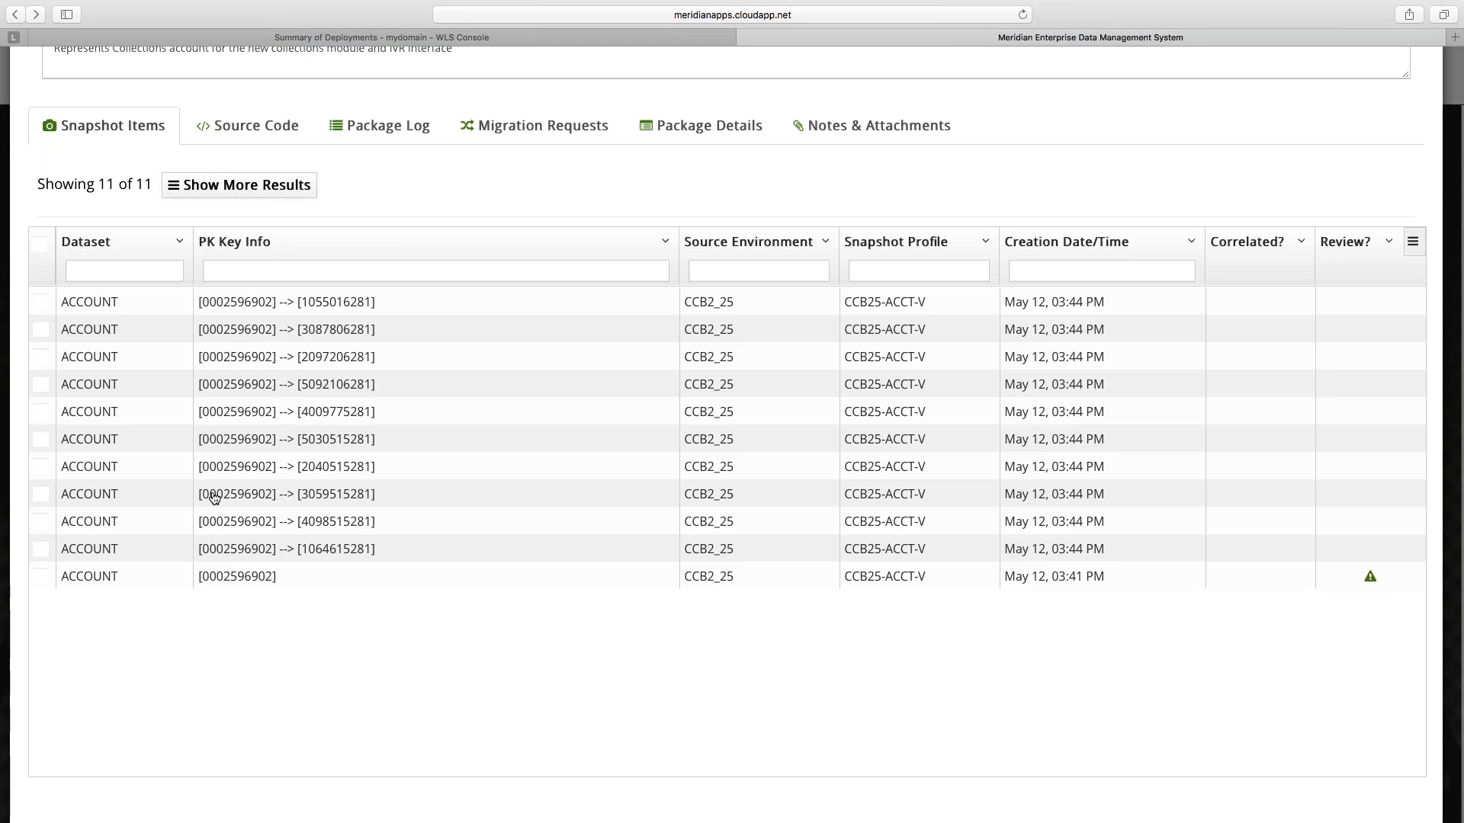
click(233, 583)
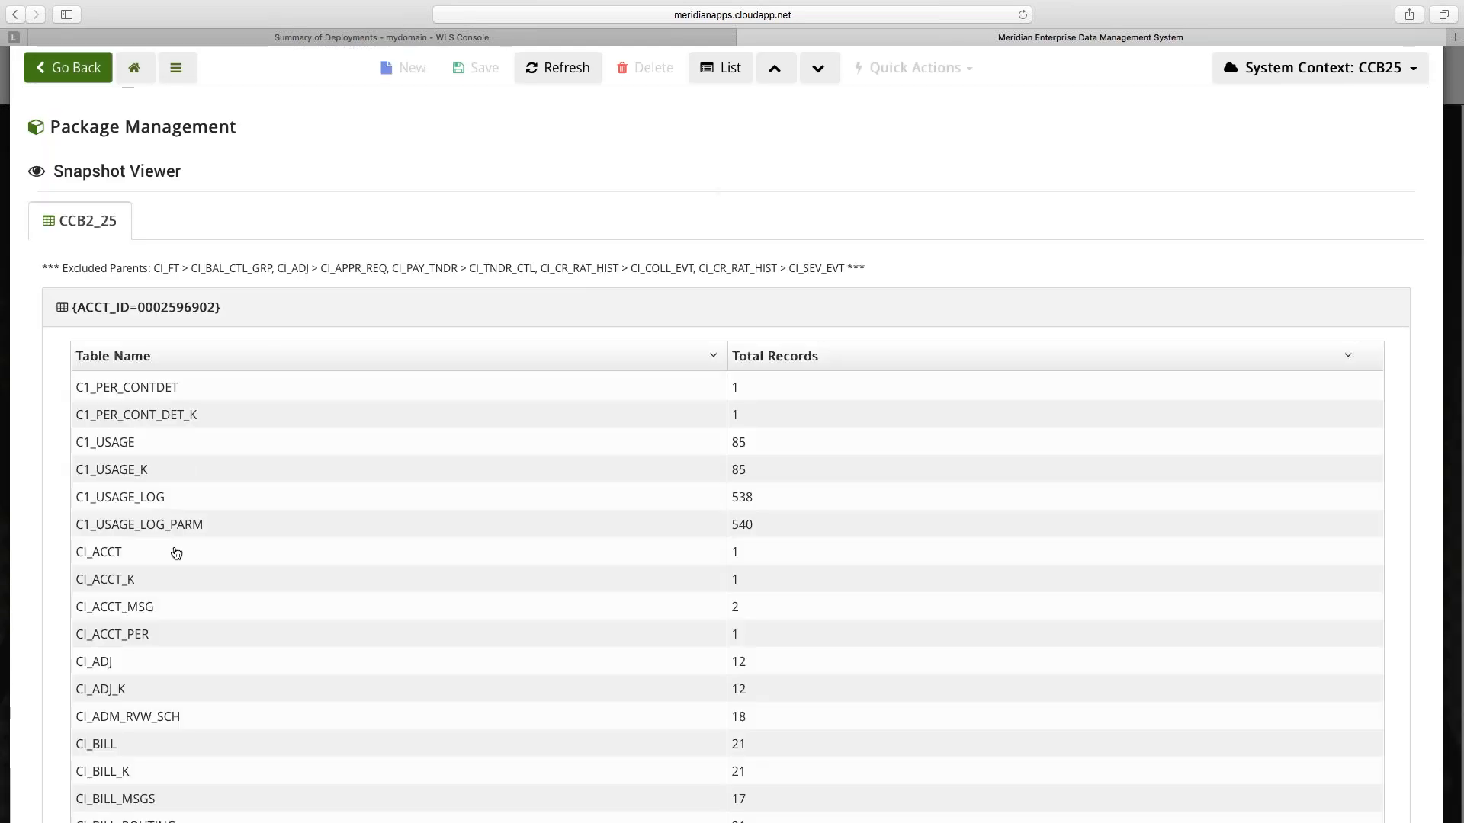
scroll(177, 553, down, 5)
scroll(177, 552, up, 1)
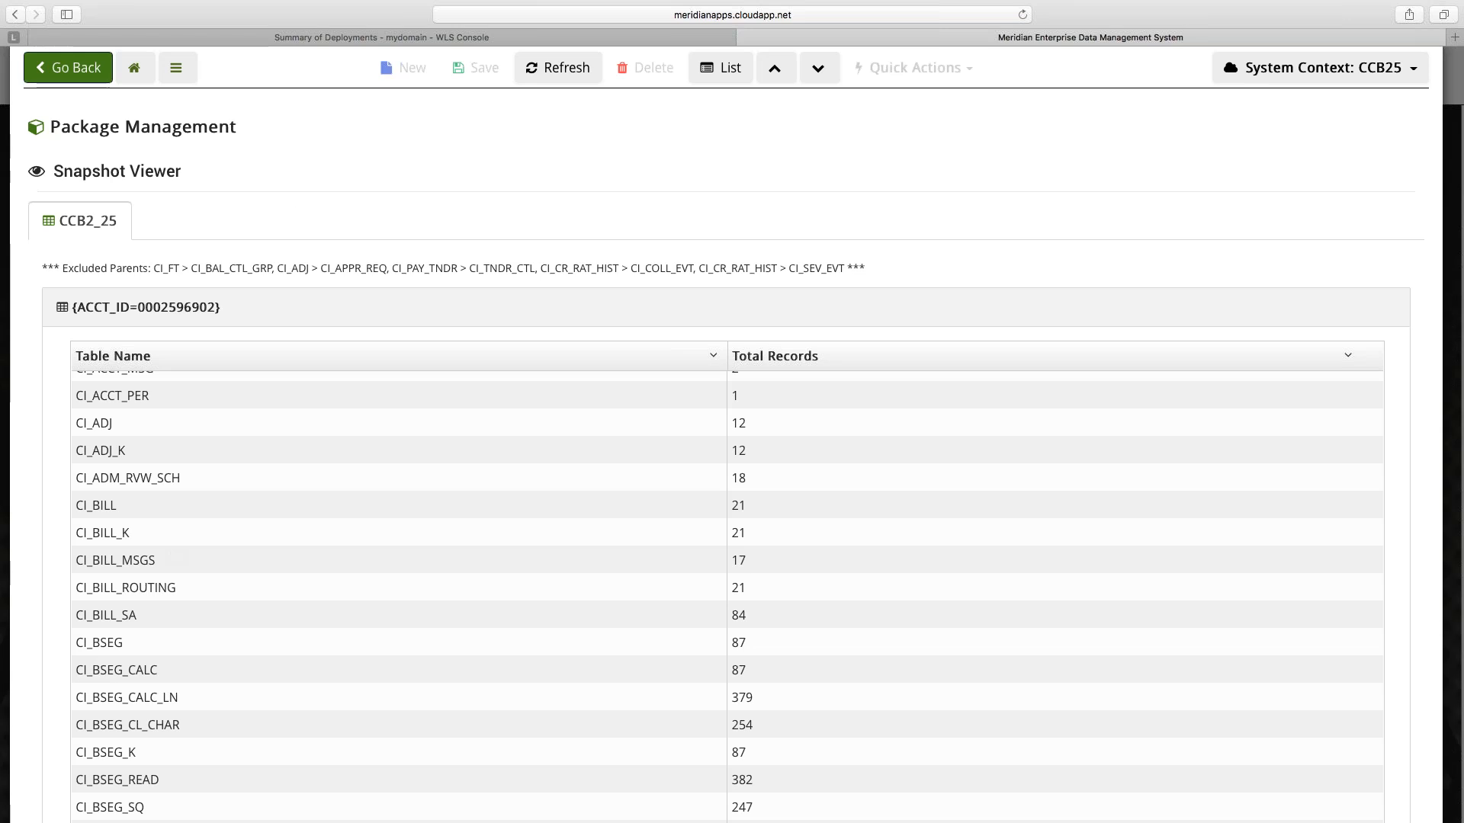
click(79, 74)
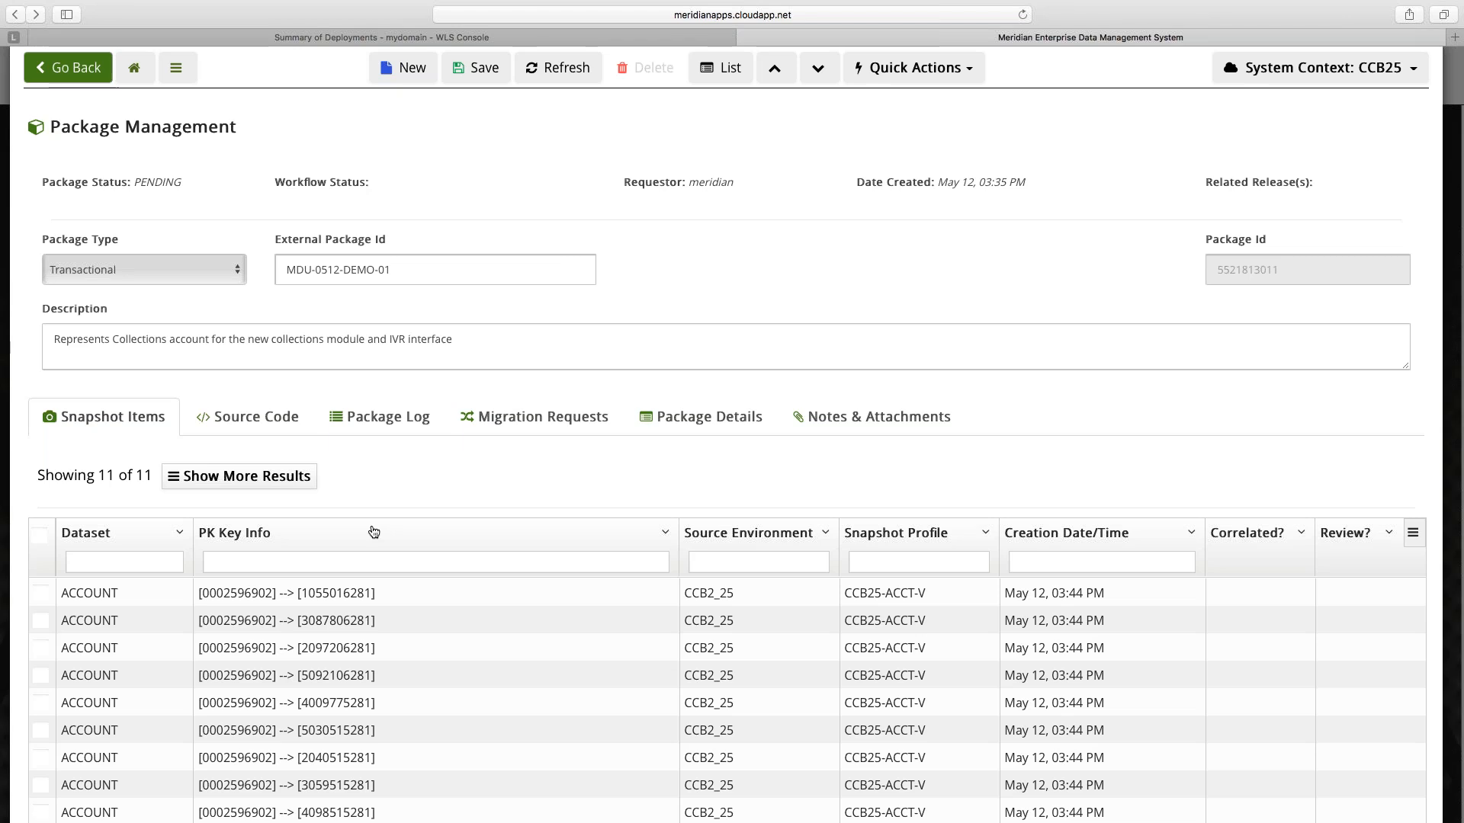
Reopen the original account snapshot and examine its whole table list down to the CI_TD tables.
scroll(194, 660, down, 5)
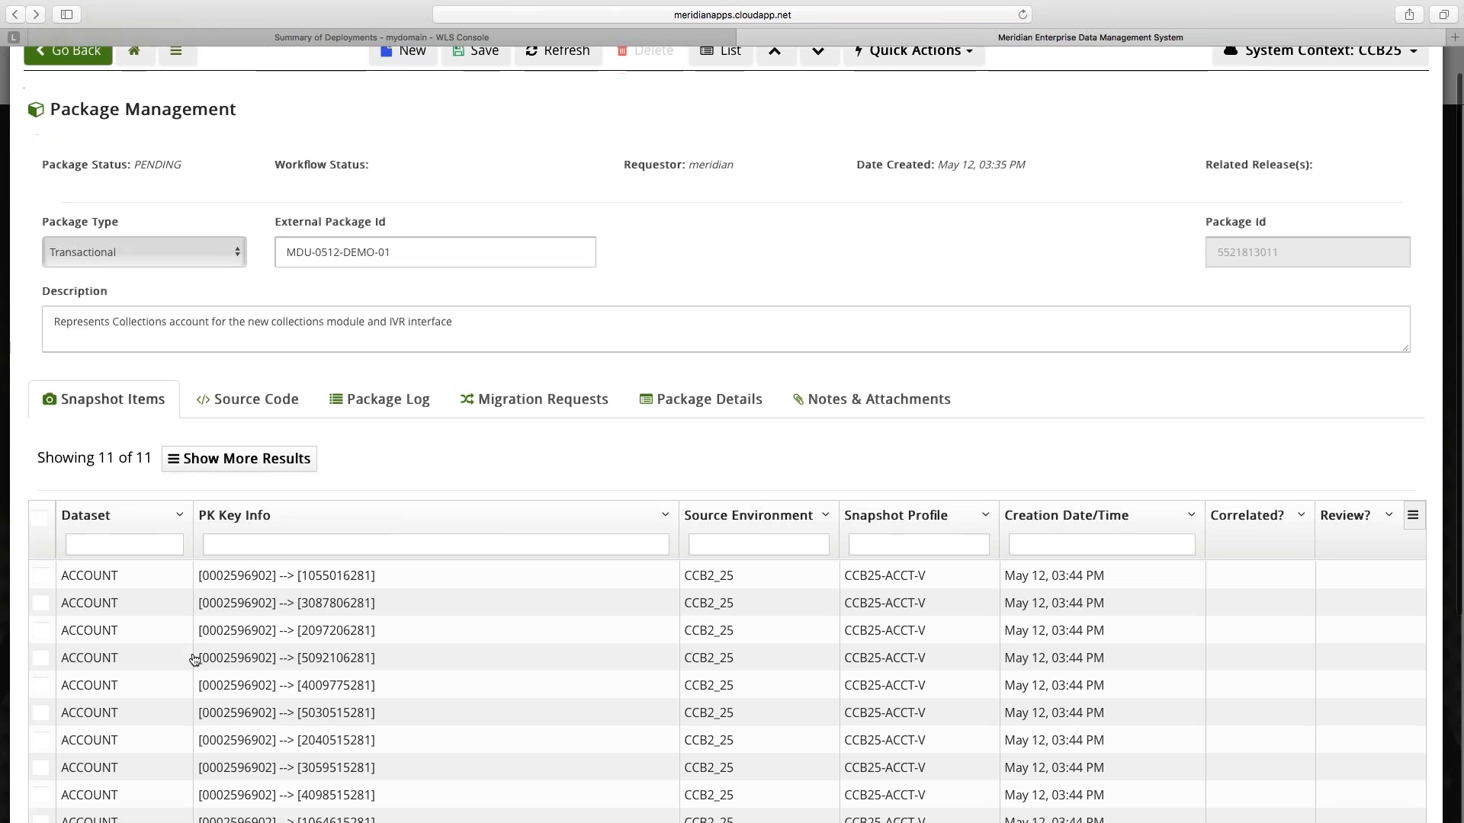
click(243, 556)
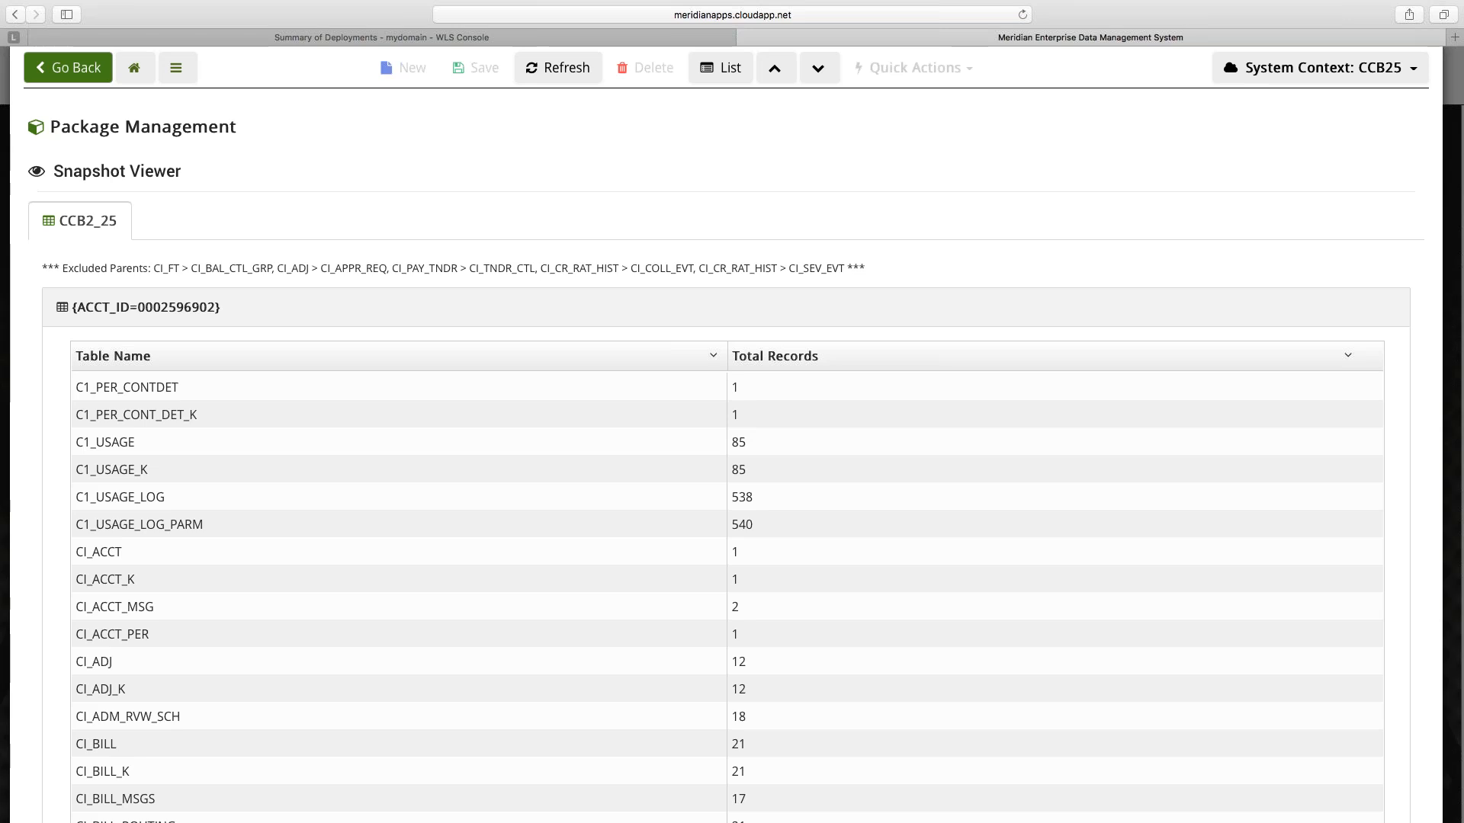
scroll(424, 549, down, 8)
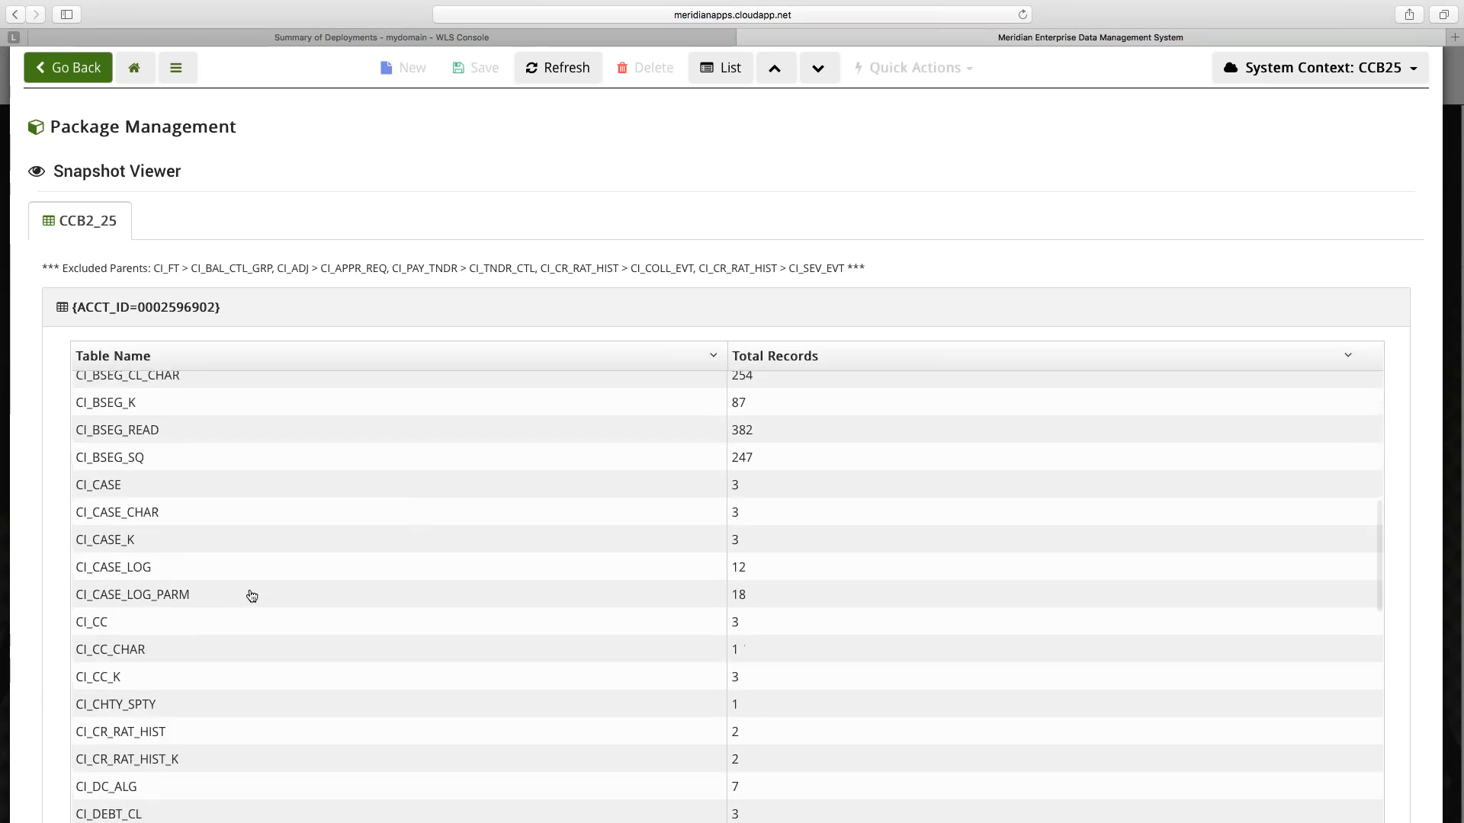
scroll(251, 595, down, 8)
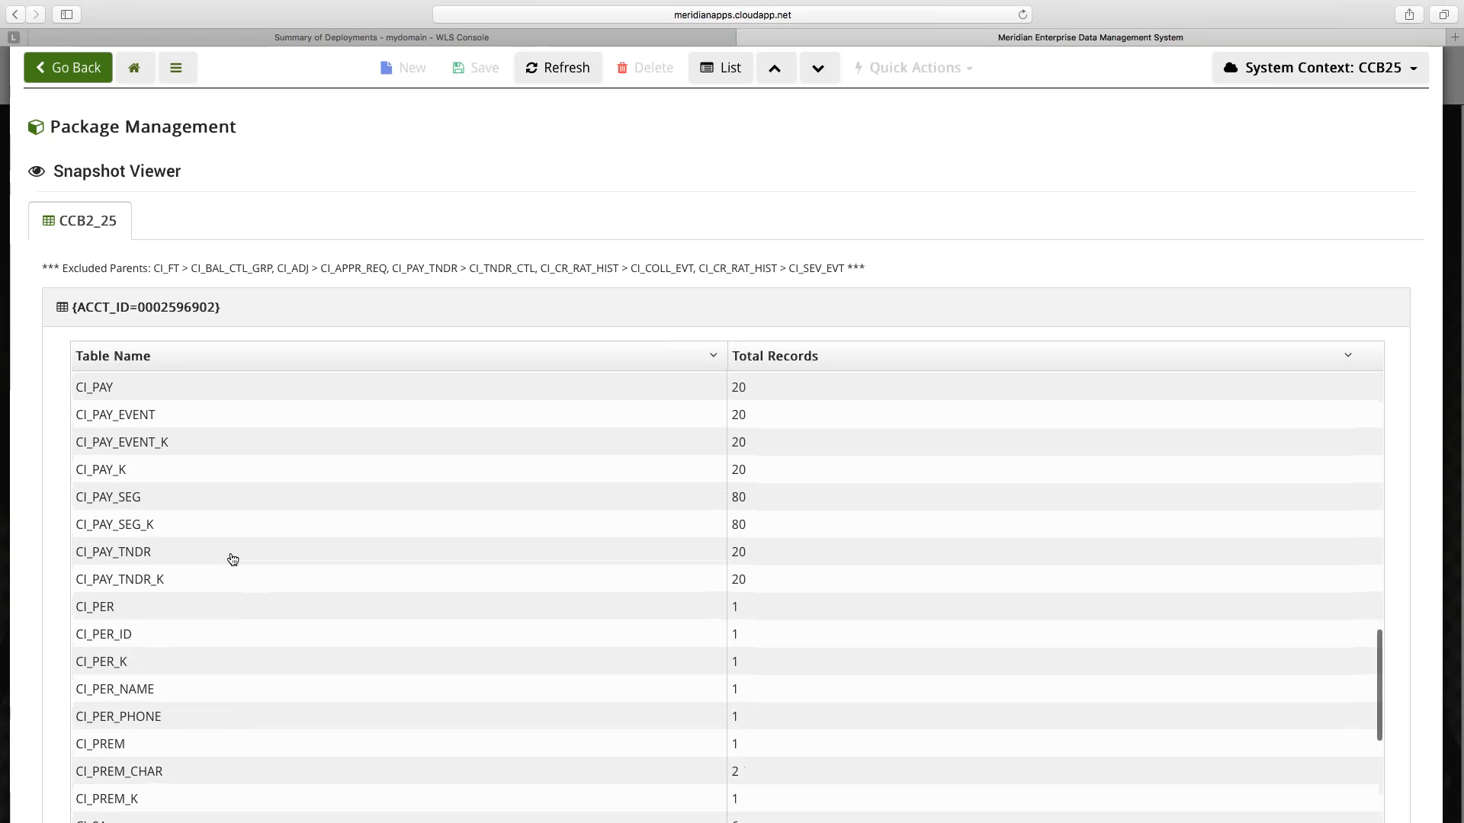
scroll(232, 560, down, 3)
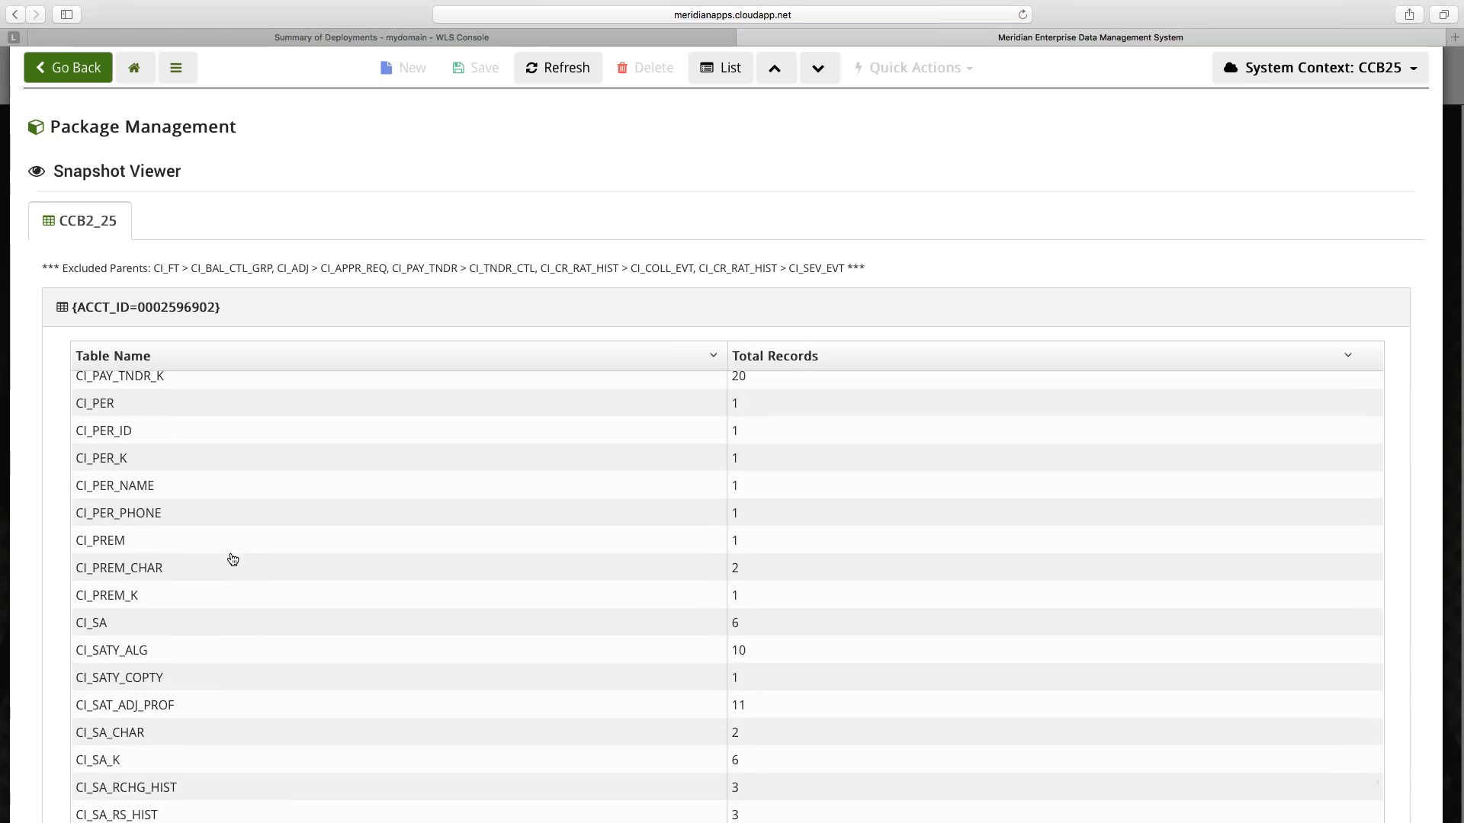
scroll(233, 561, down, 5)
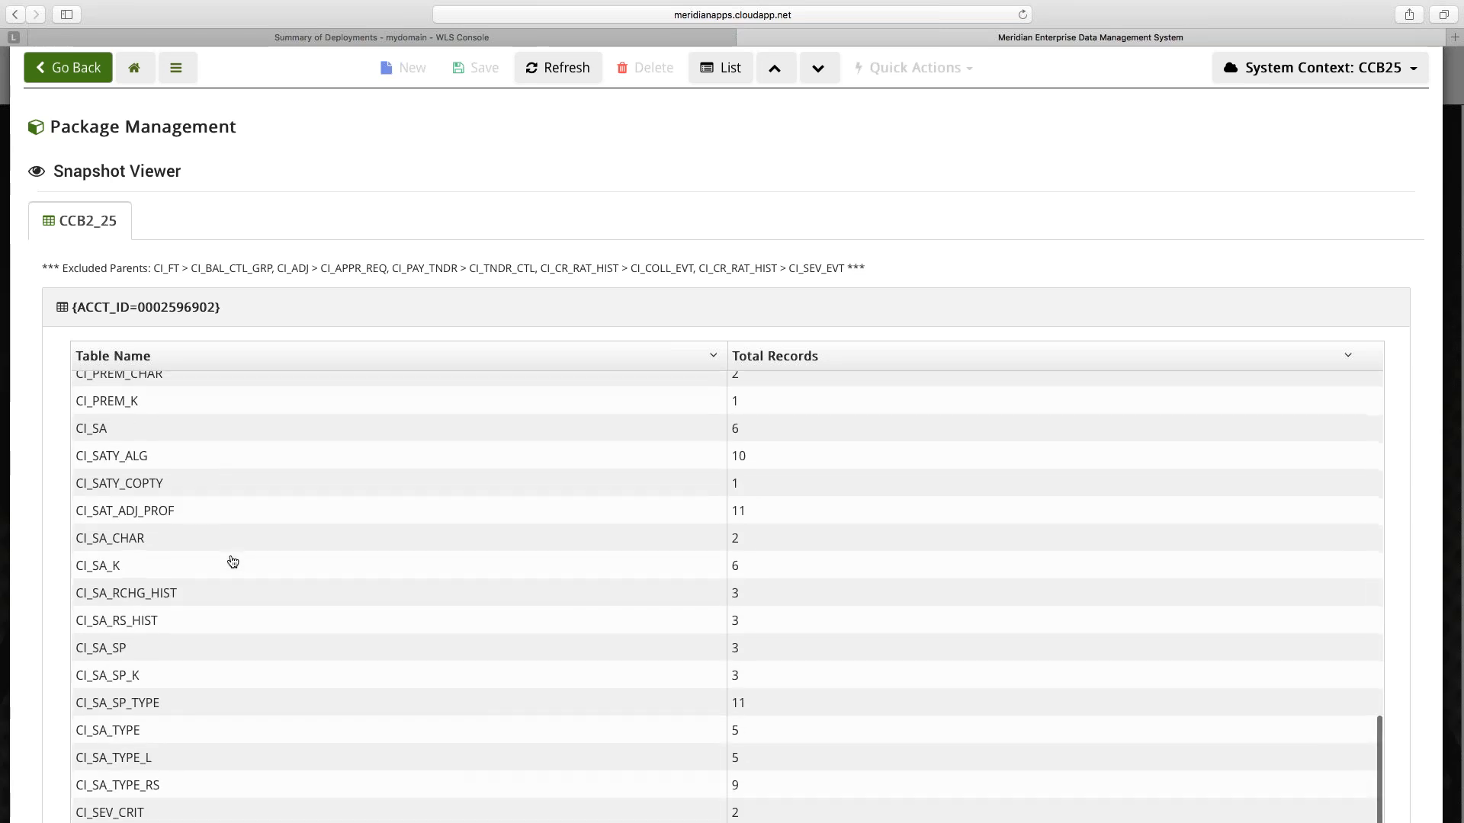
scroll(232, 562, down, 3)
scroll(233, 562, down, 6)
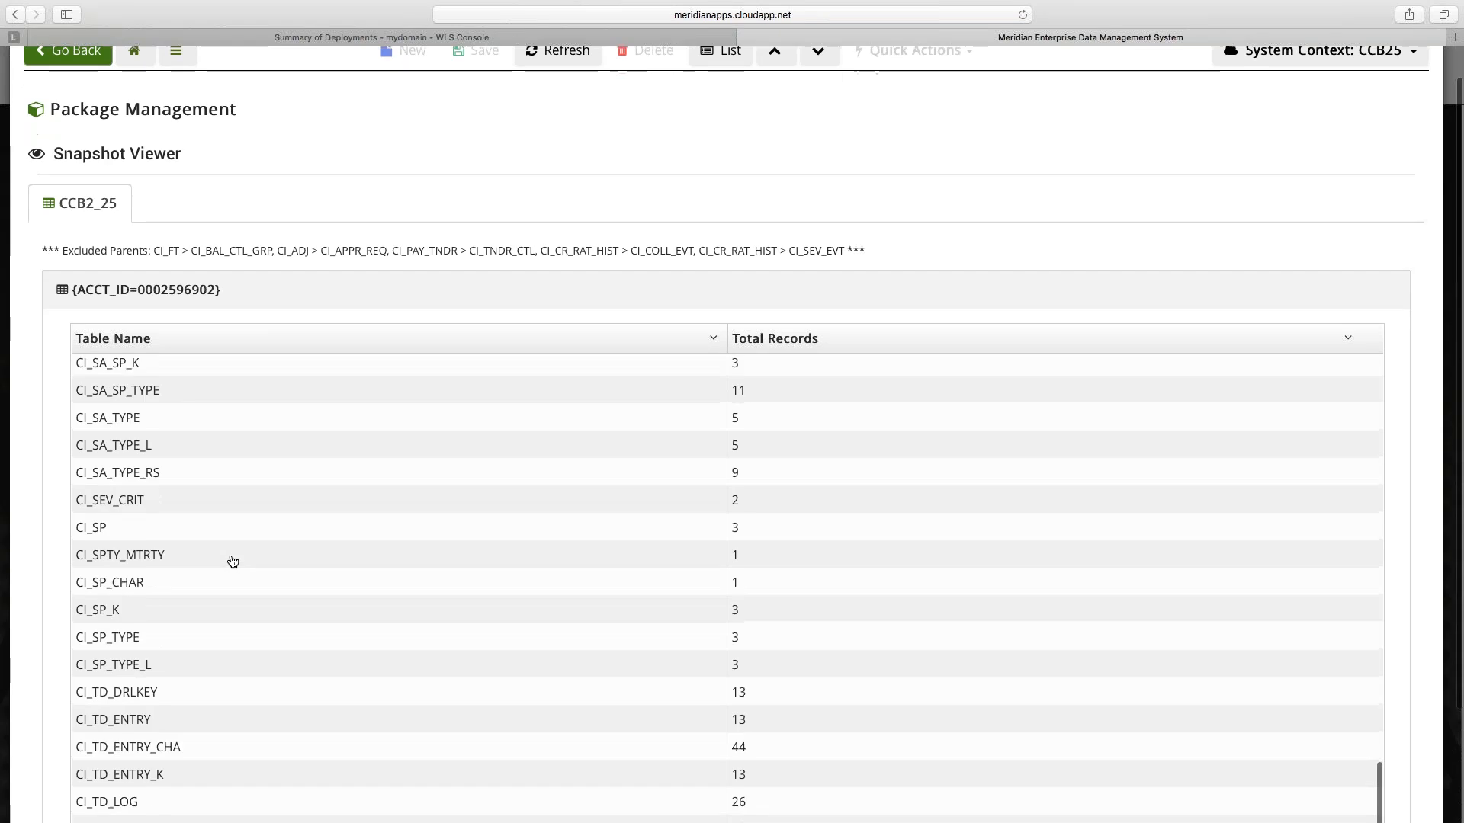
scroll(233, 562, up, 6)
scroll(232, 562, up, 15)
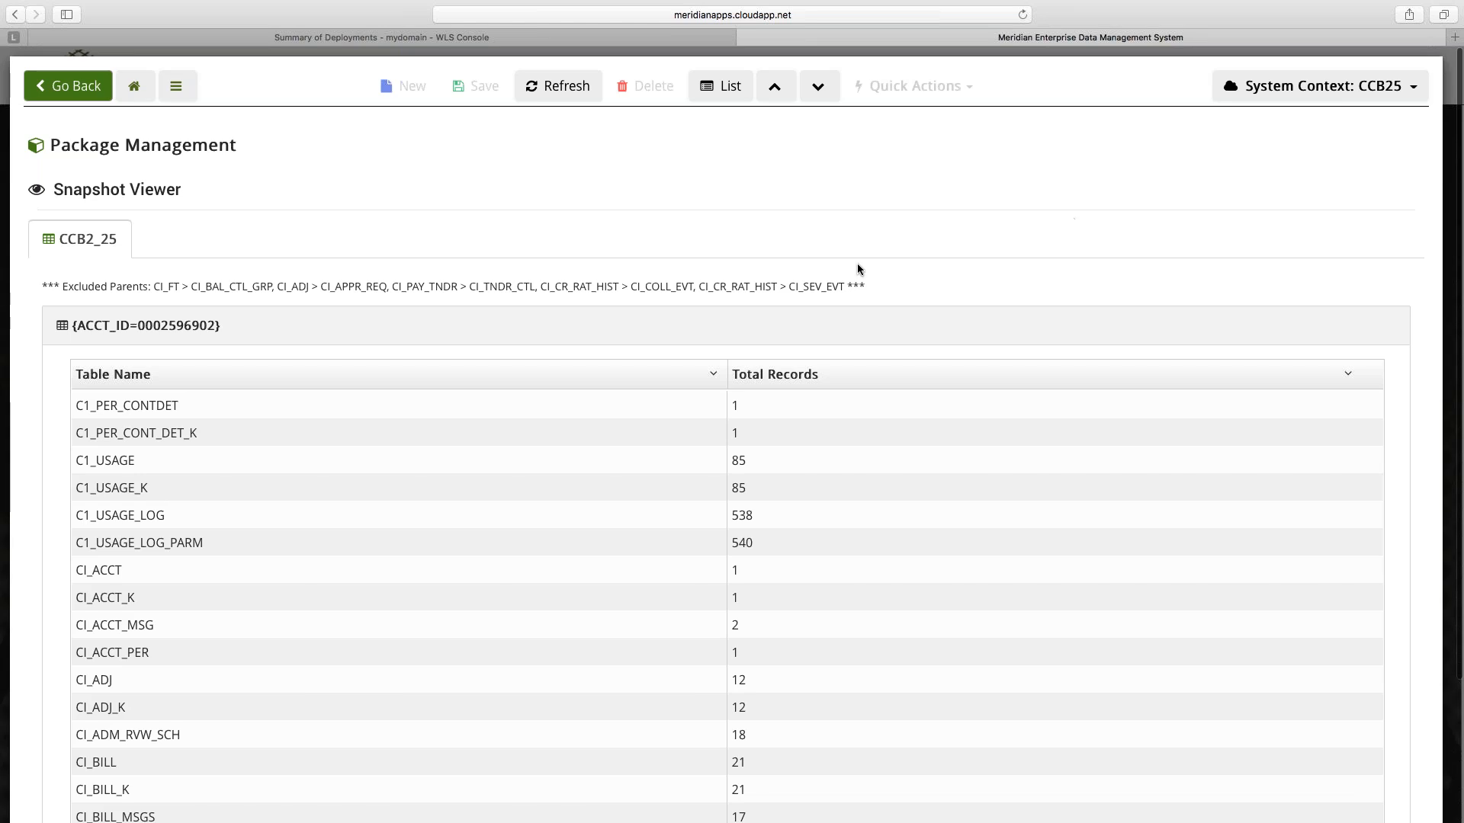
Open the Metadata Analyzer in the system setup and look through its environment reference options without choosing one.
click(134, 85)
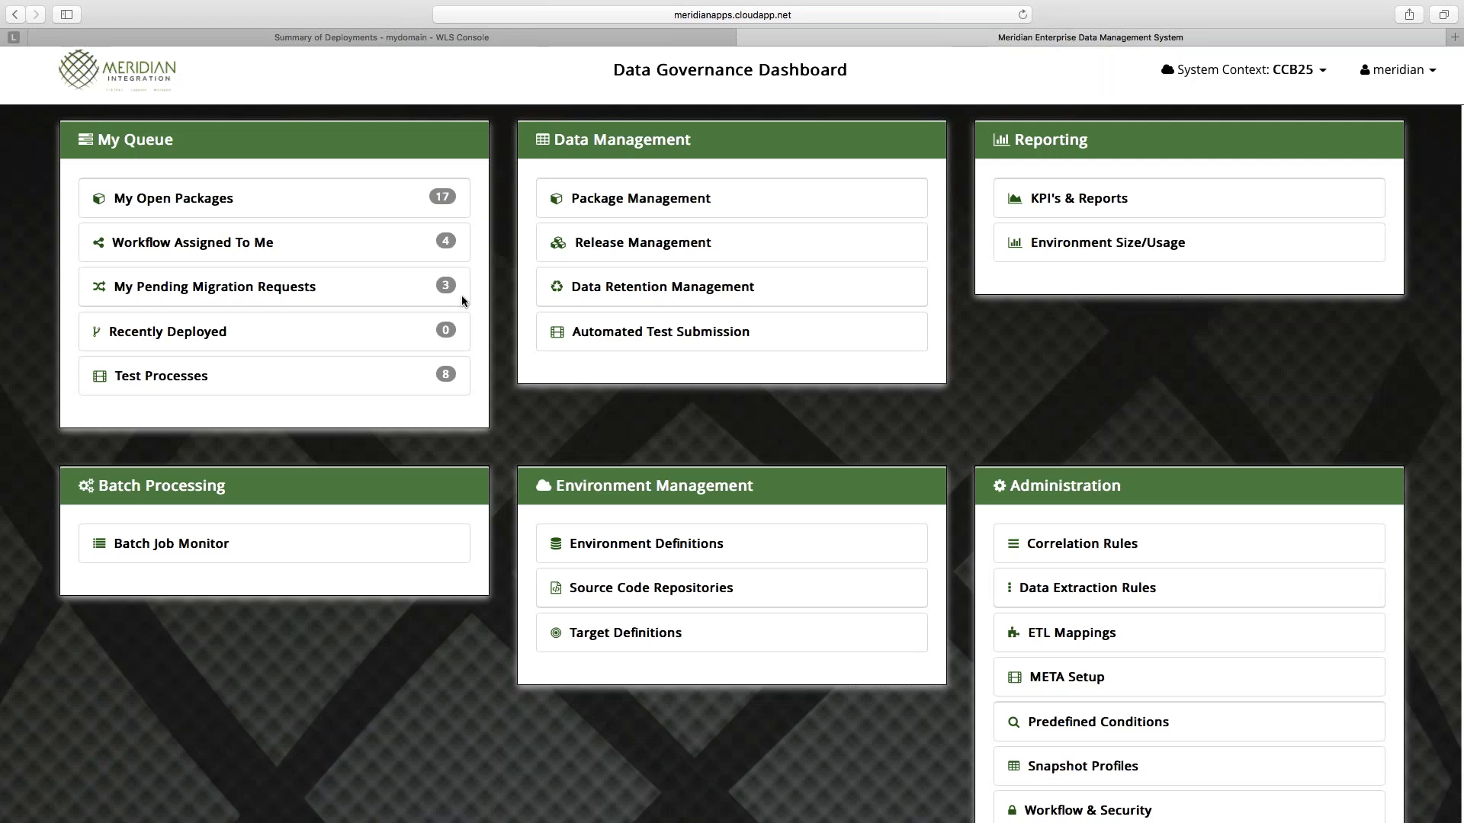
scroll(463, 301, down, 3)
click(1082, 721)
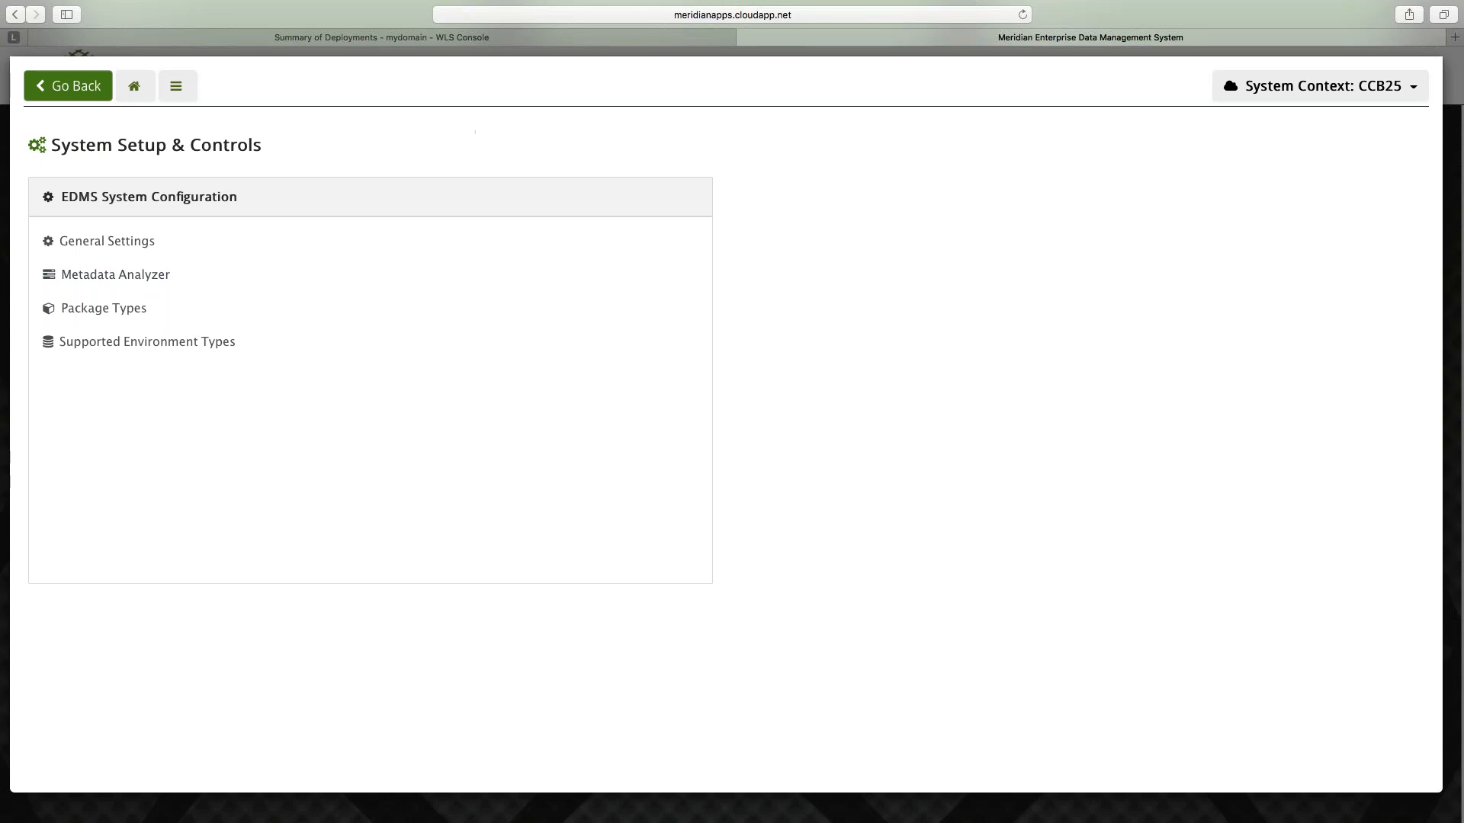
click(114, 274)
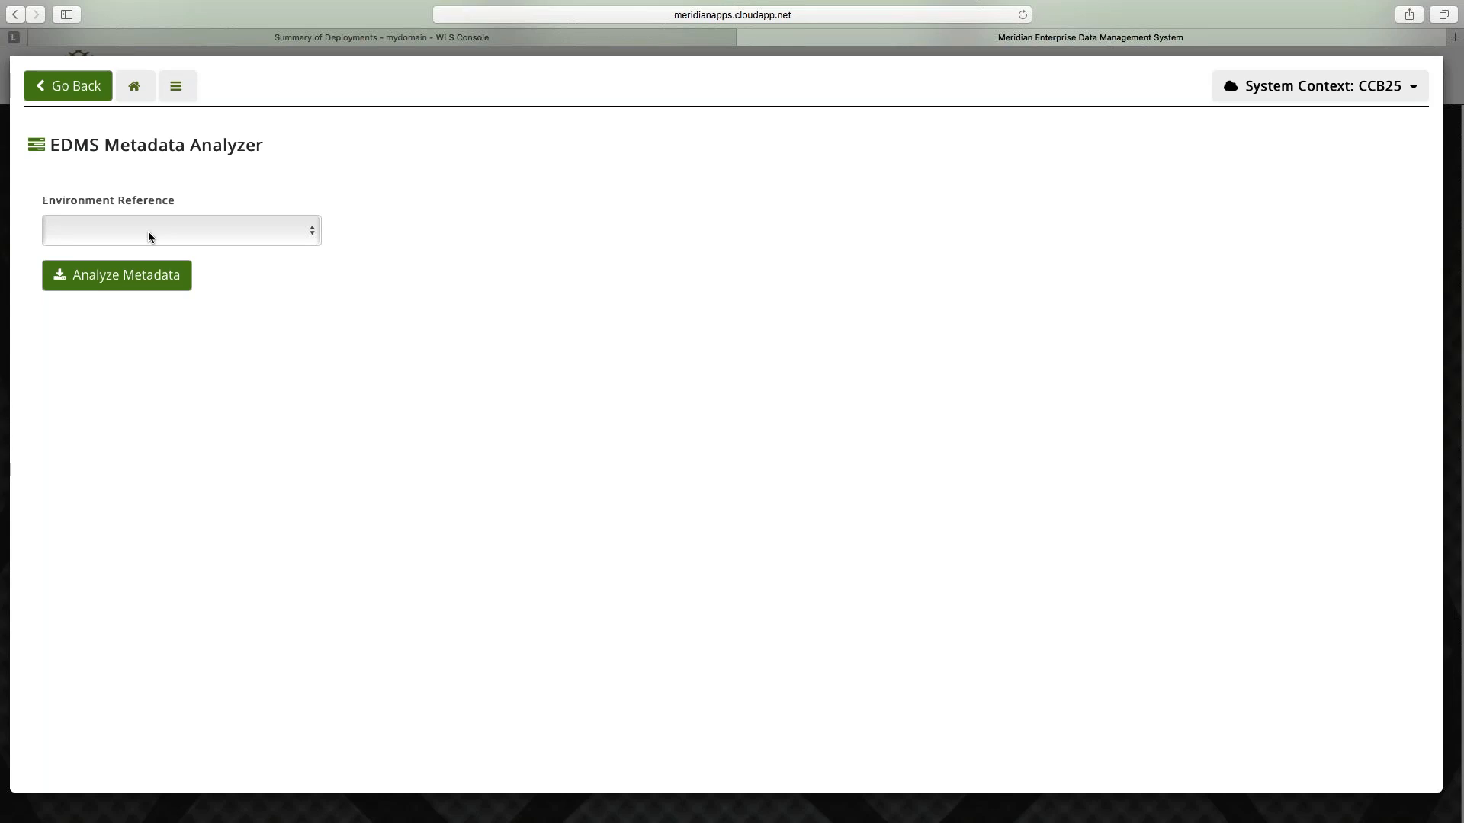
click(150, 232)
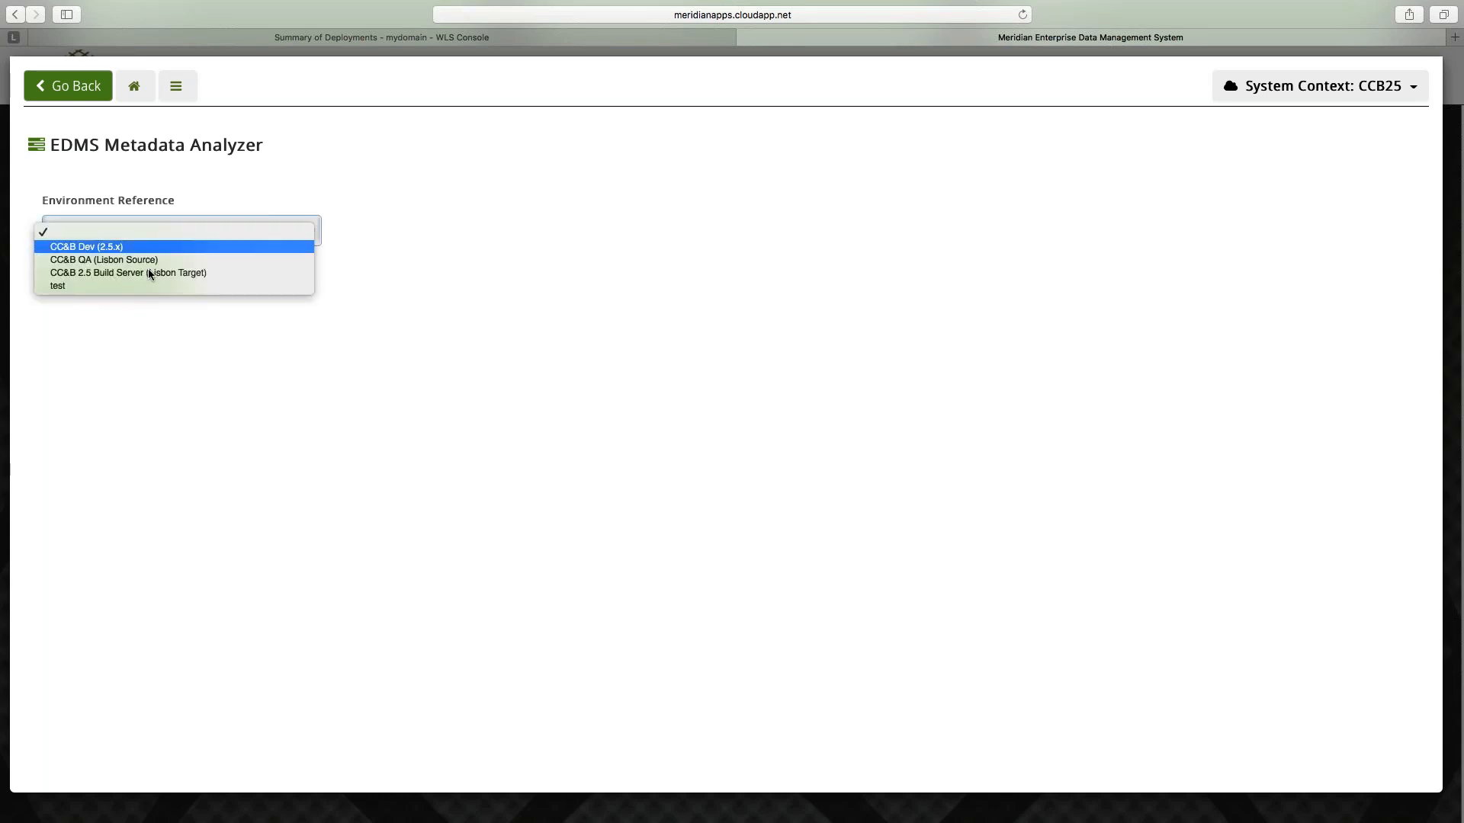
click(143, 313)
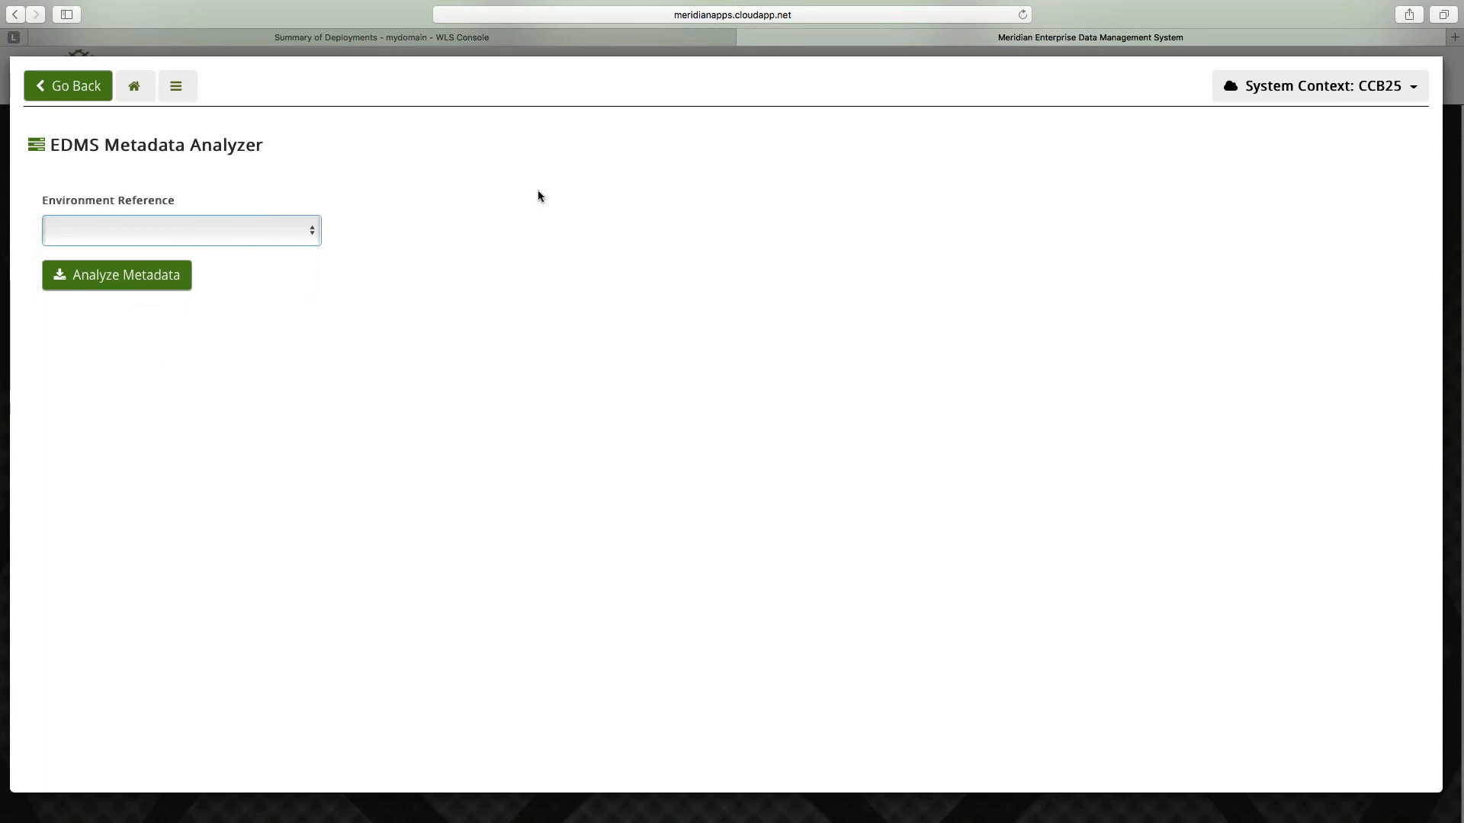
click(255, 235)
click(248, 341)
Leave the Metadata Analyzer and reopen package MDU-0512-DEMO-01 from the open packages to view its snapshot items.
click(138, 88)
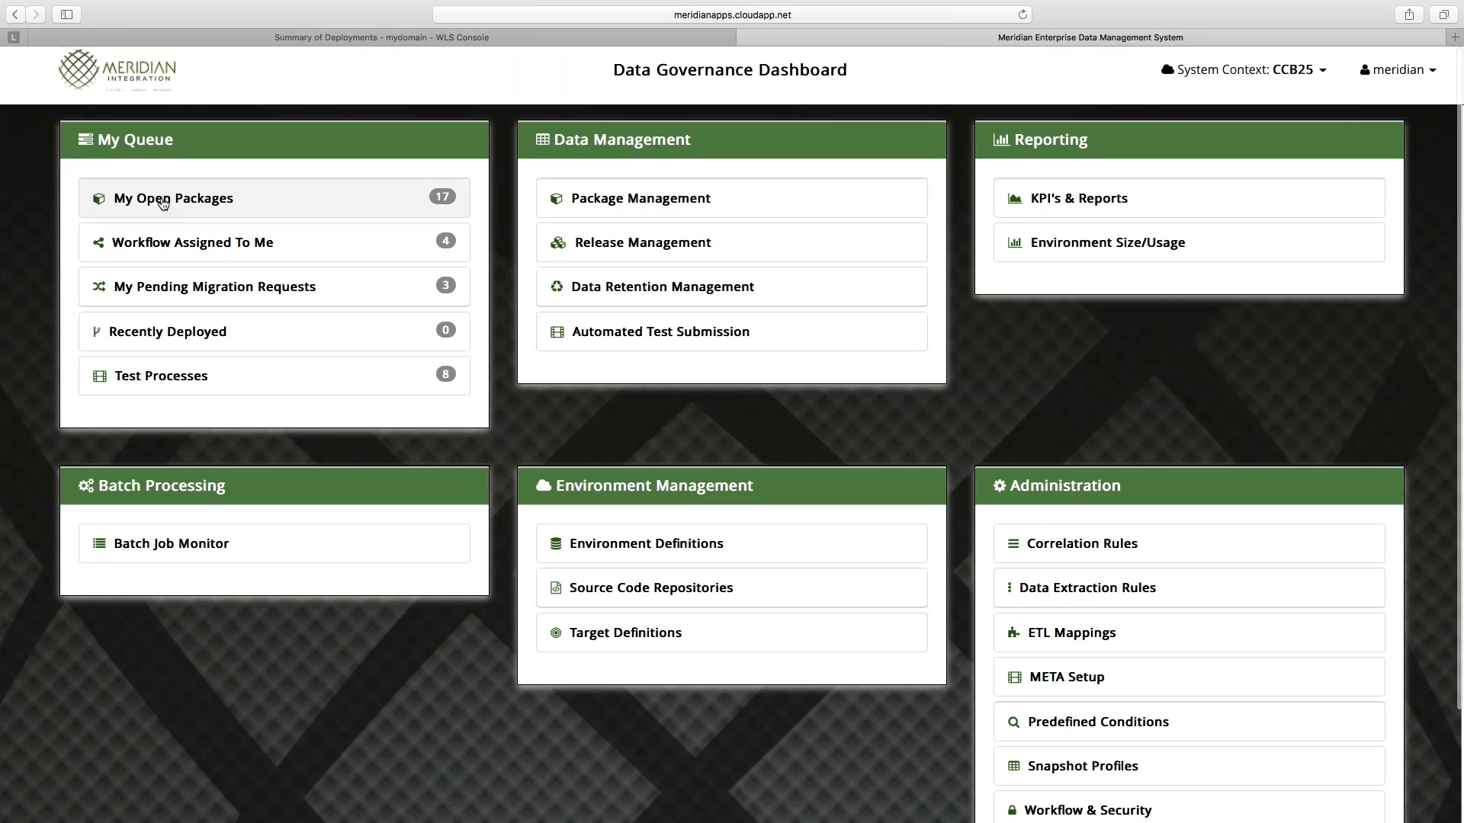
click(162, 200)
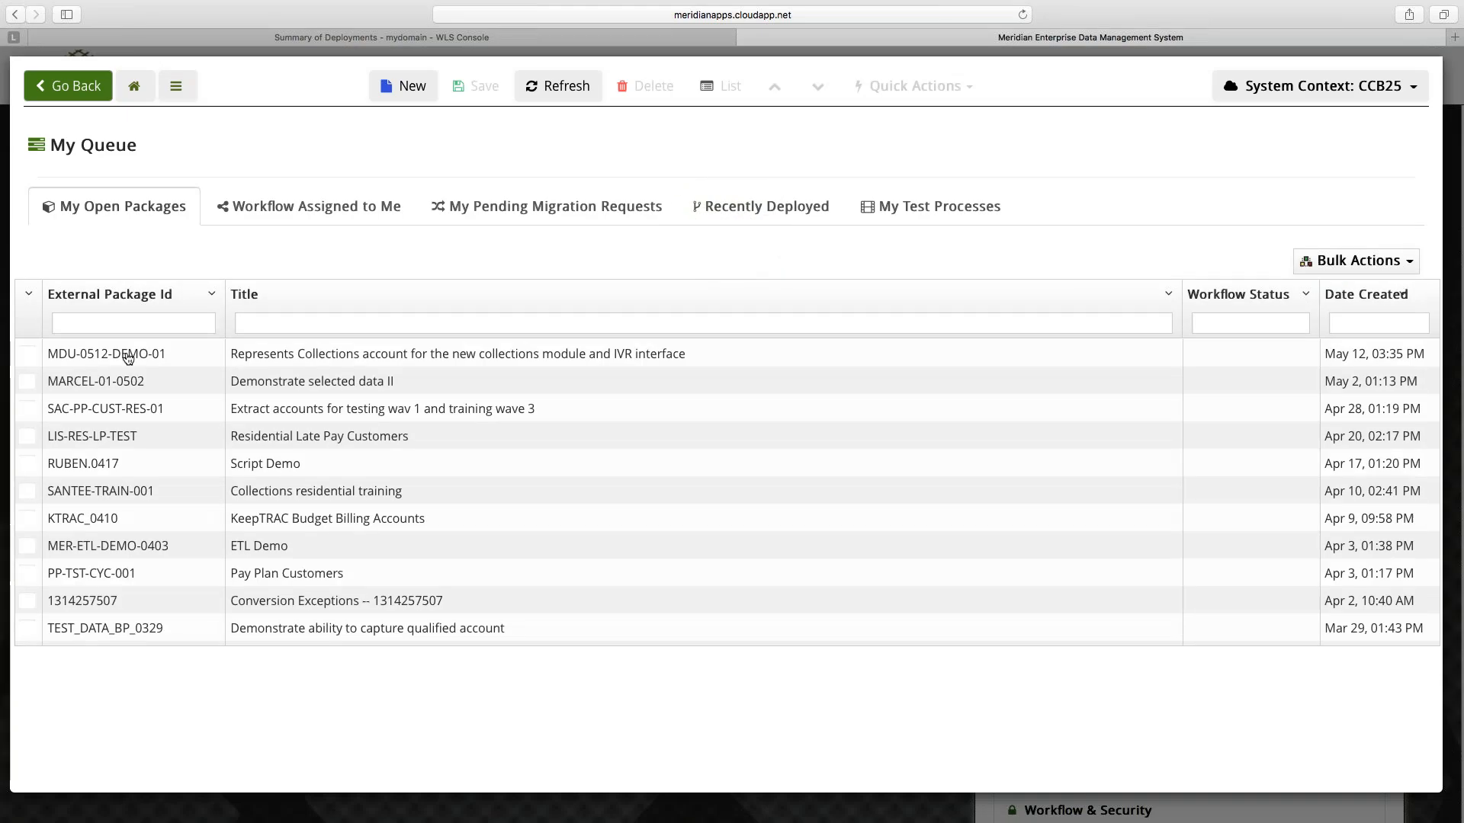
click(127, 357)
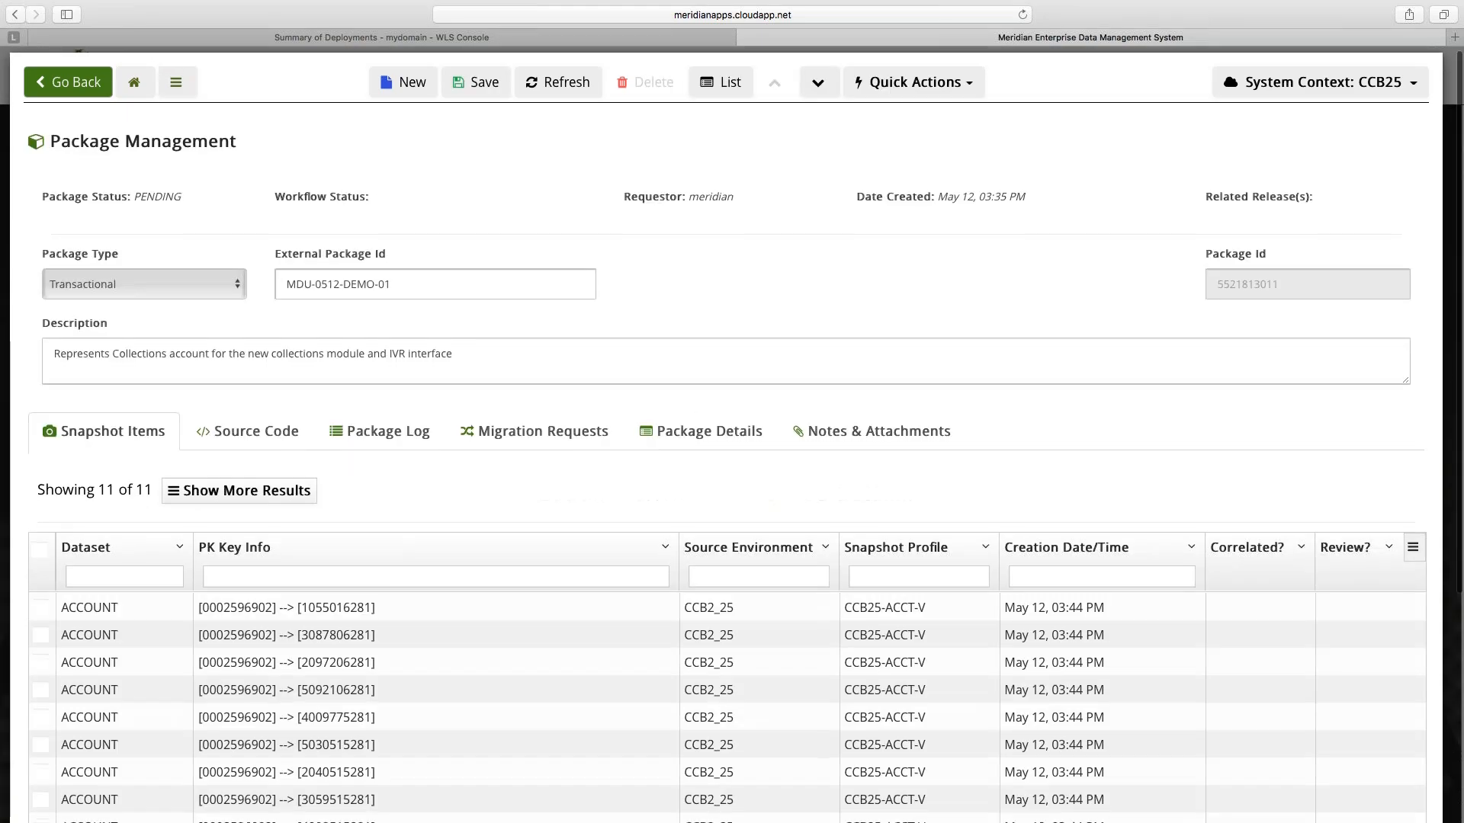
scroll(737, 431, down, 3)
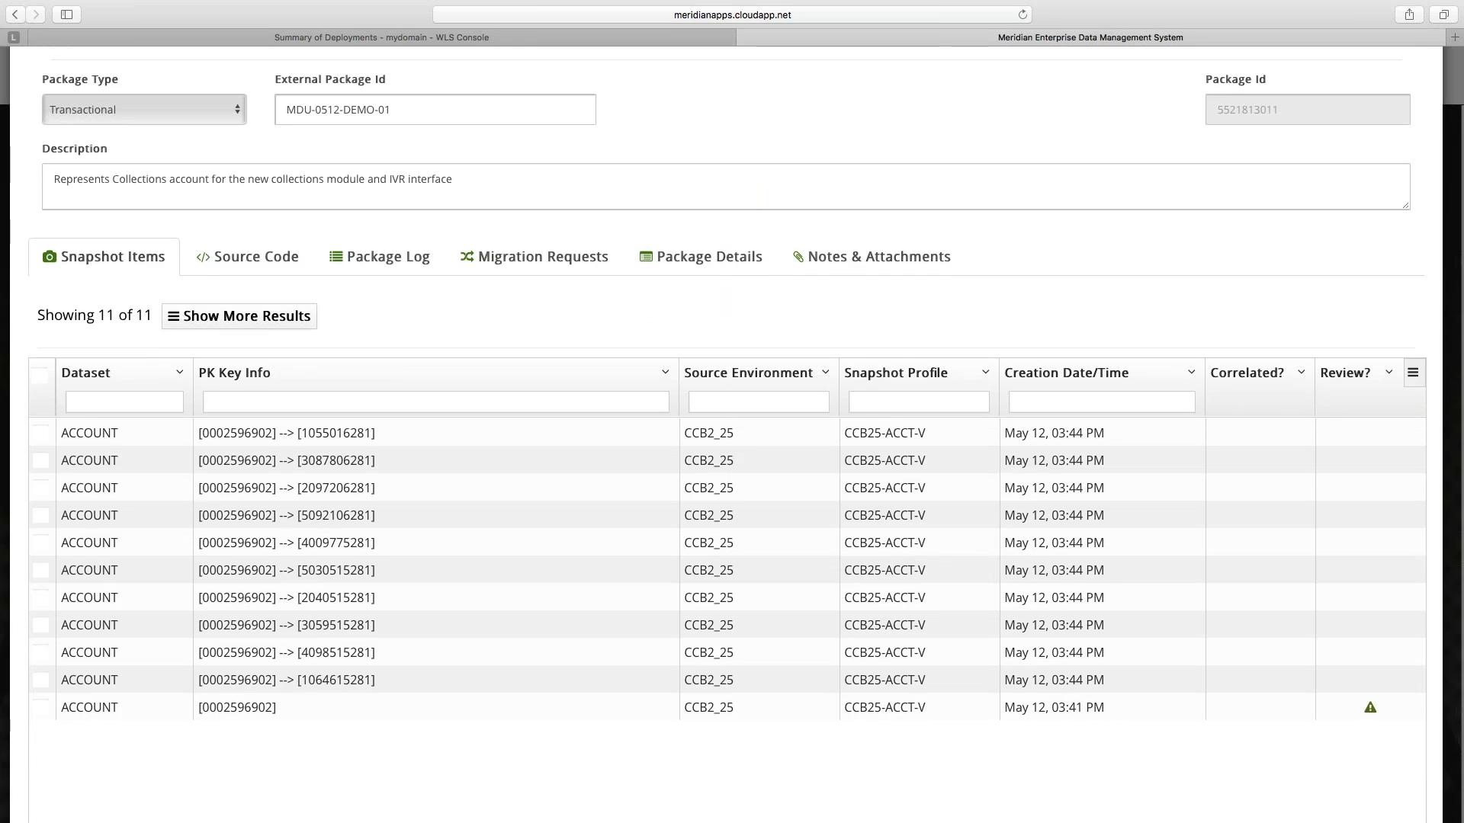
Delete all replicated account snapshots from the package, keeping only the original account snapshot.
click(41, 433)
click(41, 460)
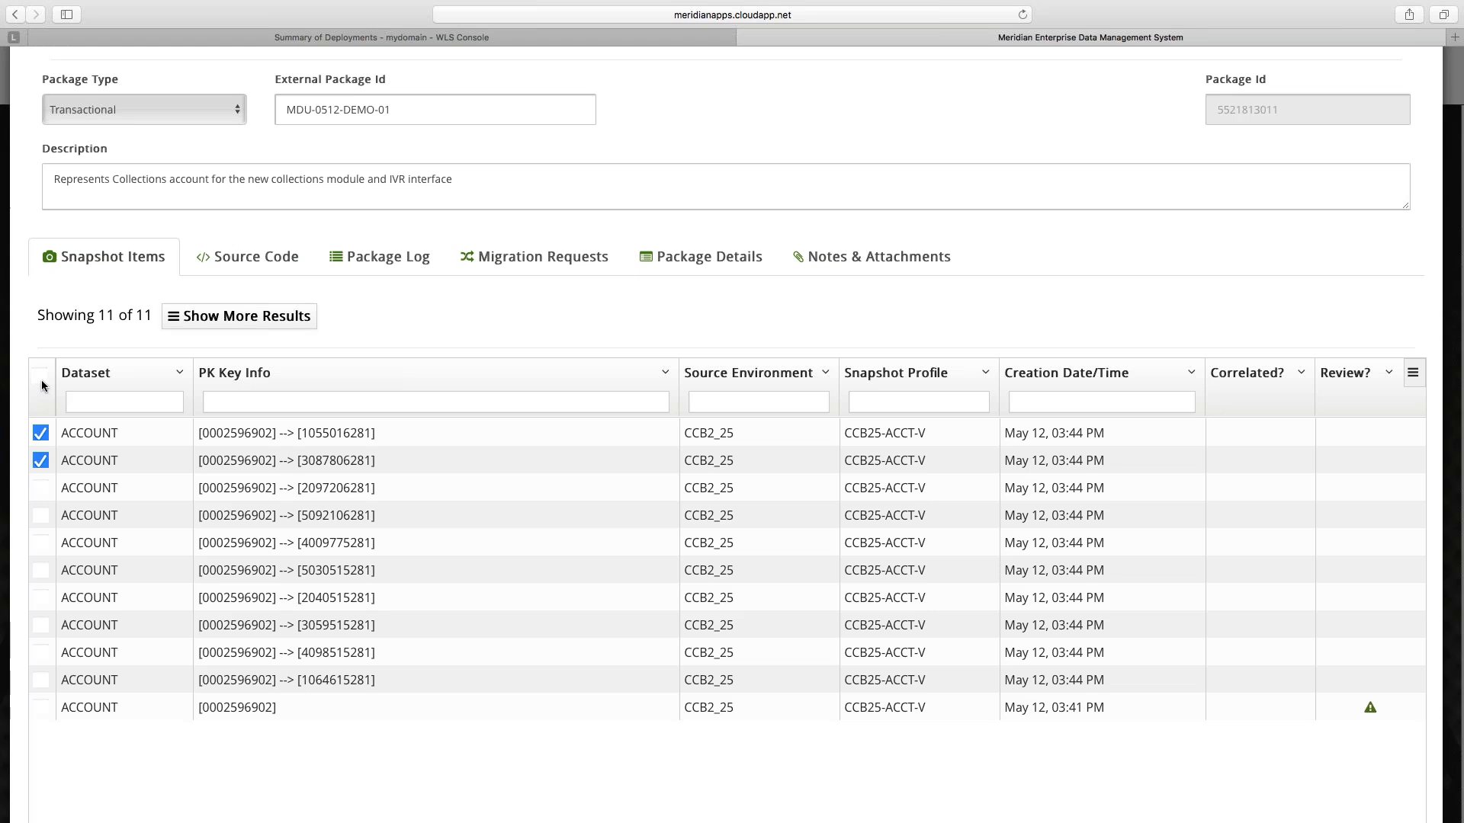
click(41, 374)
click(41, 375)
click(40, 375)
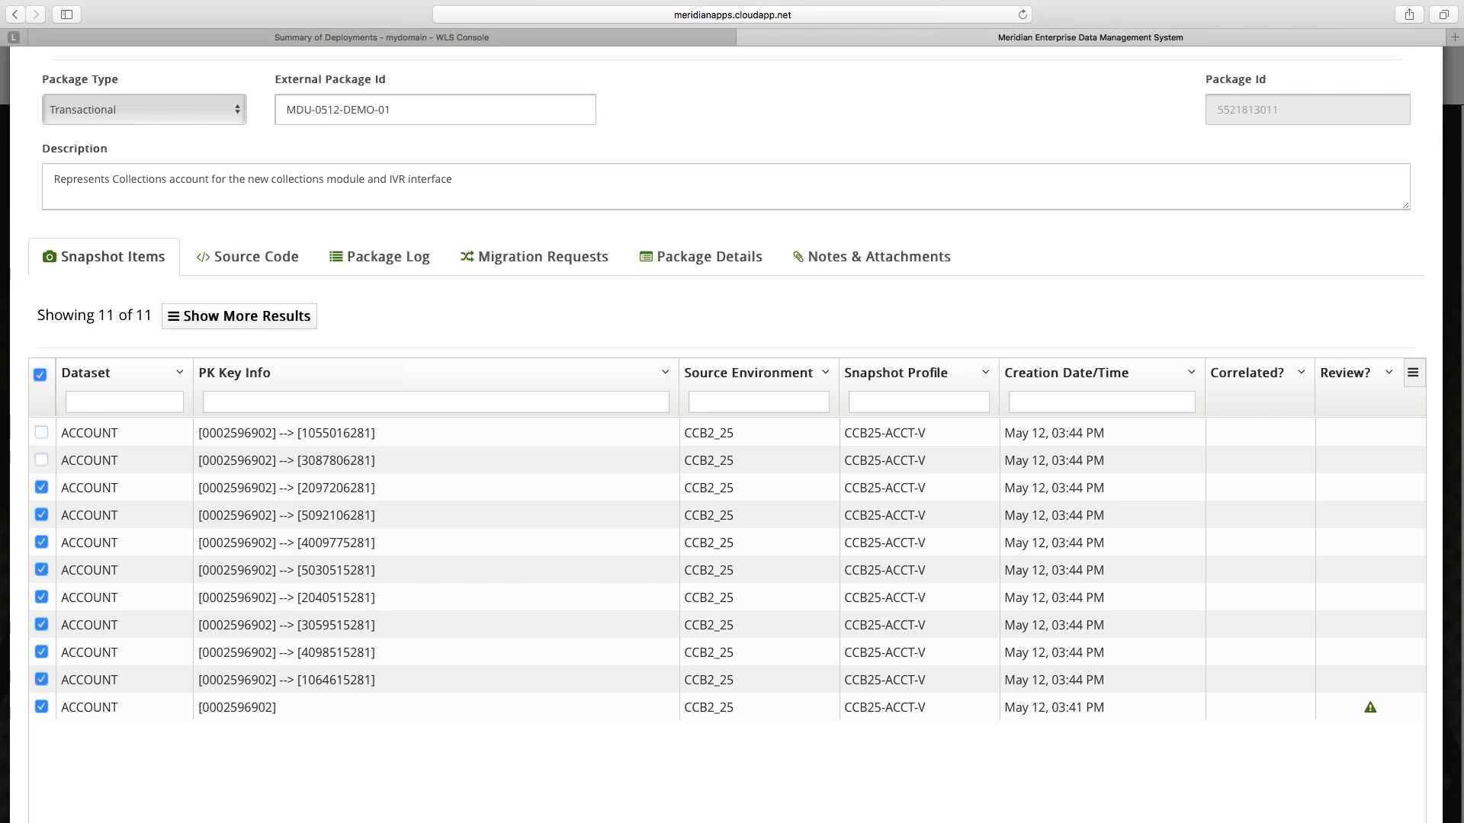
click(41, 460)
click(41, 432)
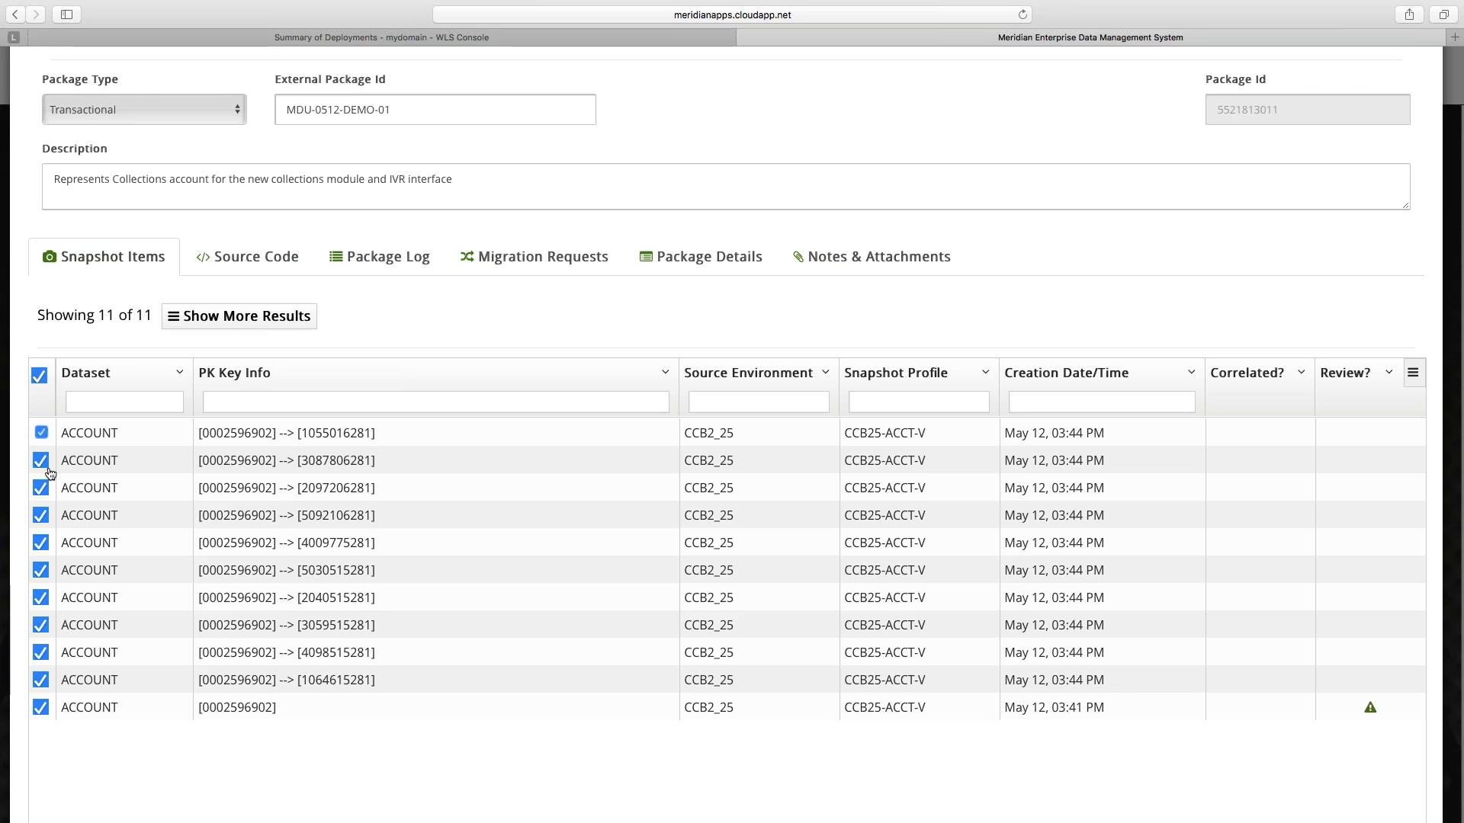
click(40, 707)
scroll(638, 670, up, 3)
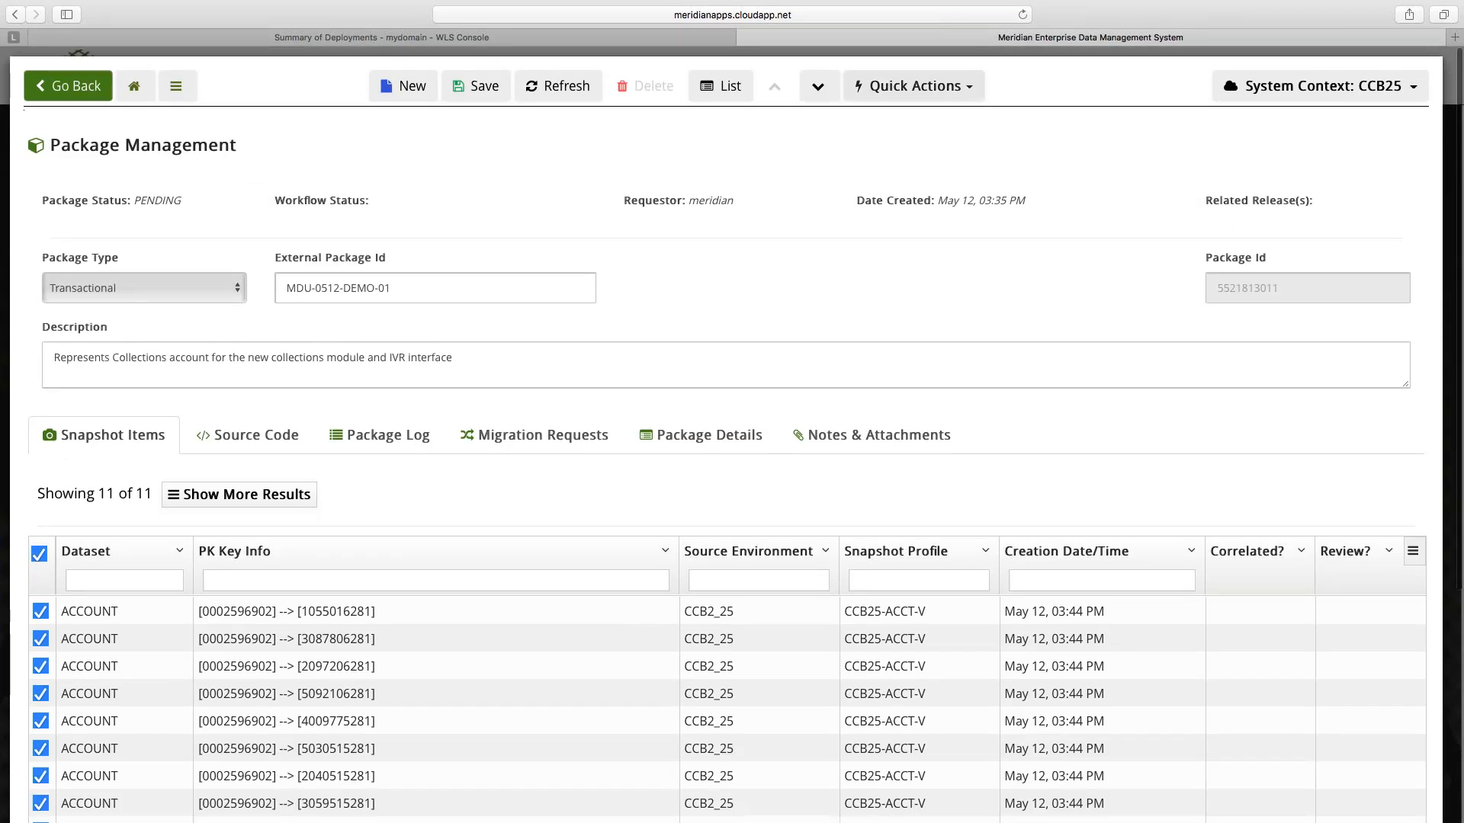
click(962, 99)
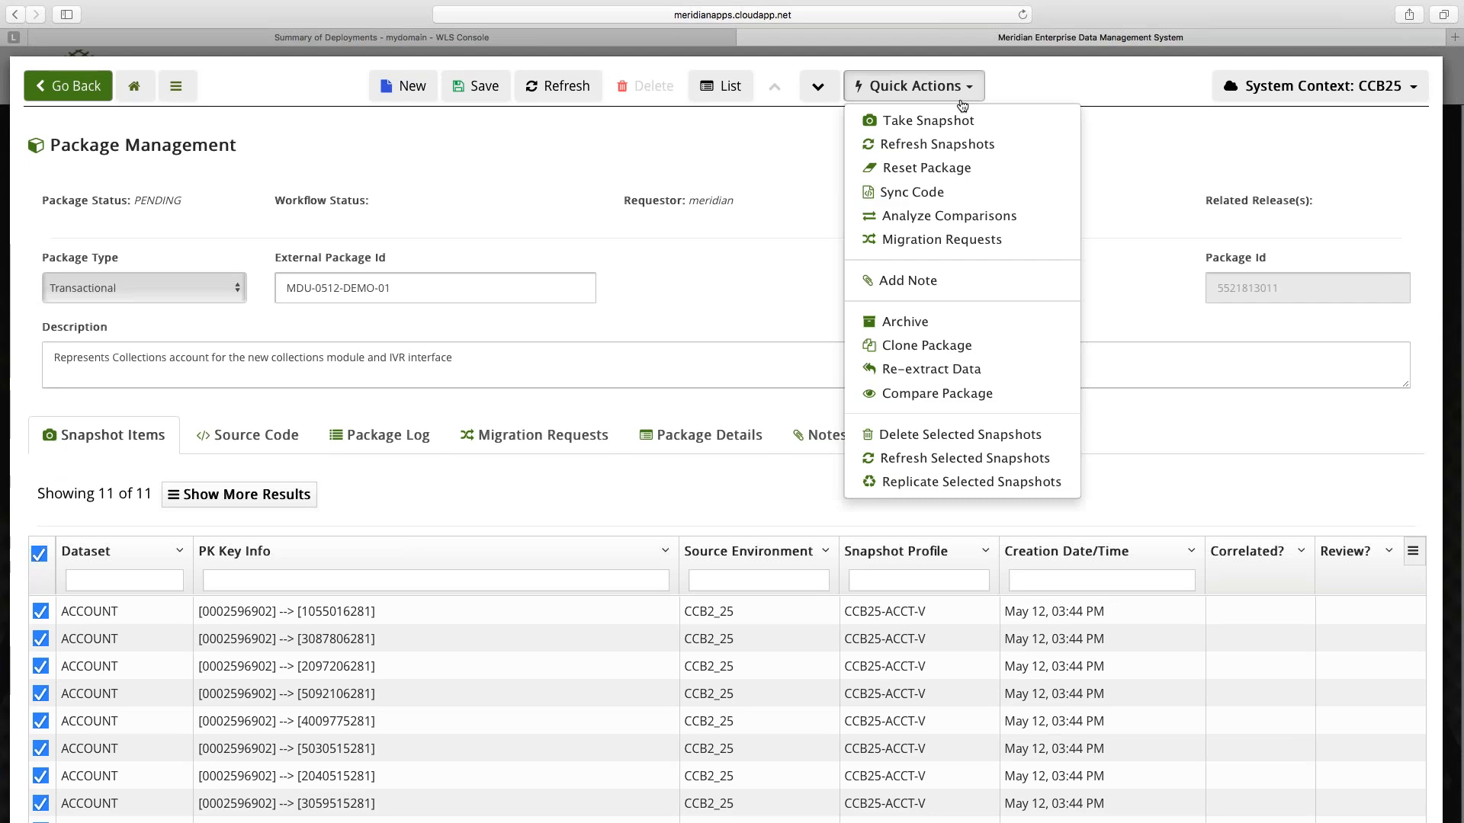
click(919, 435)
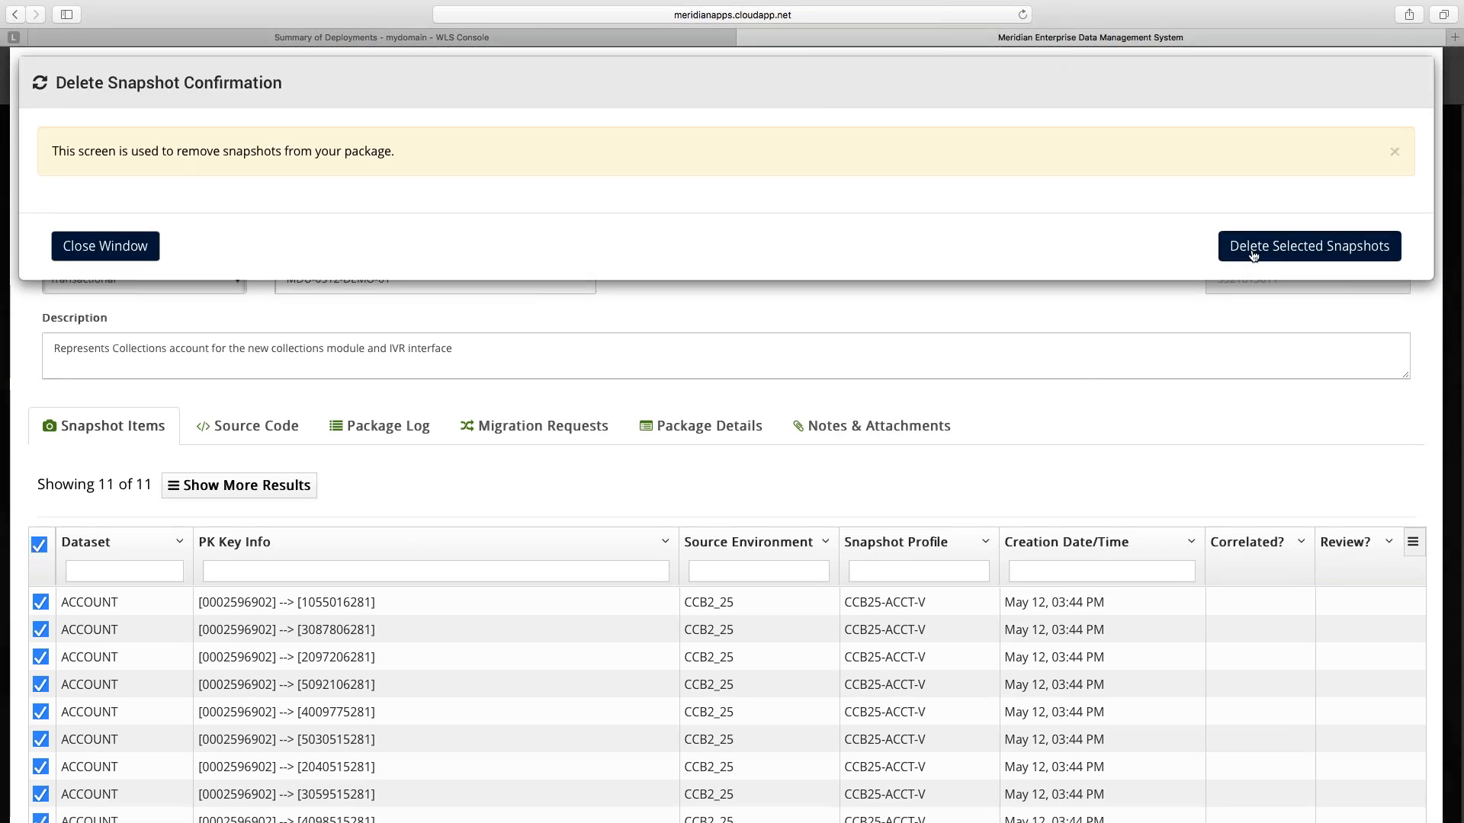
click(1308, 255)
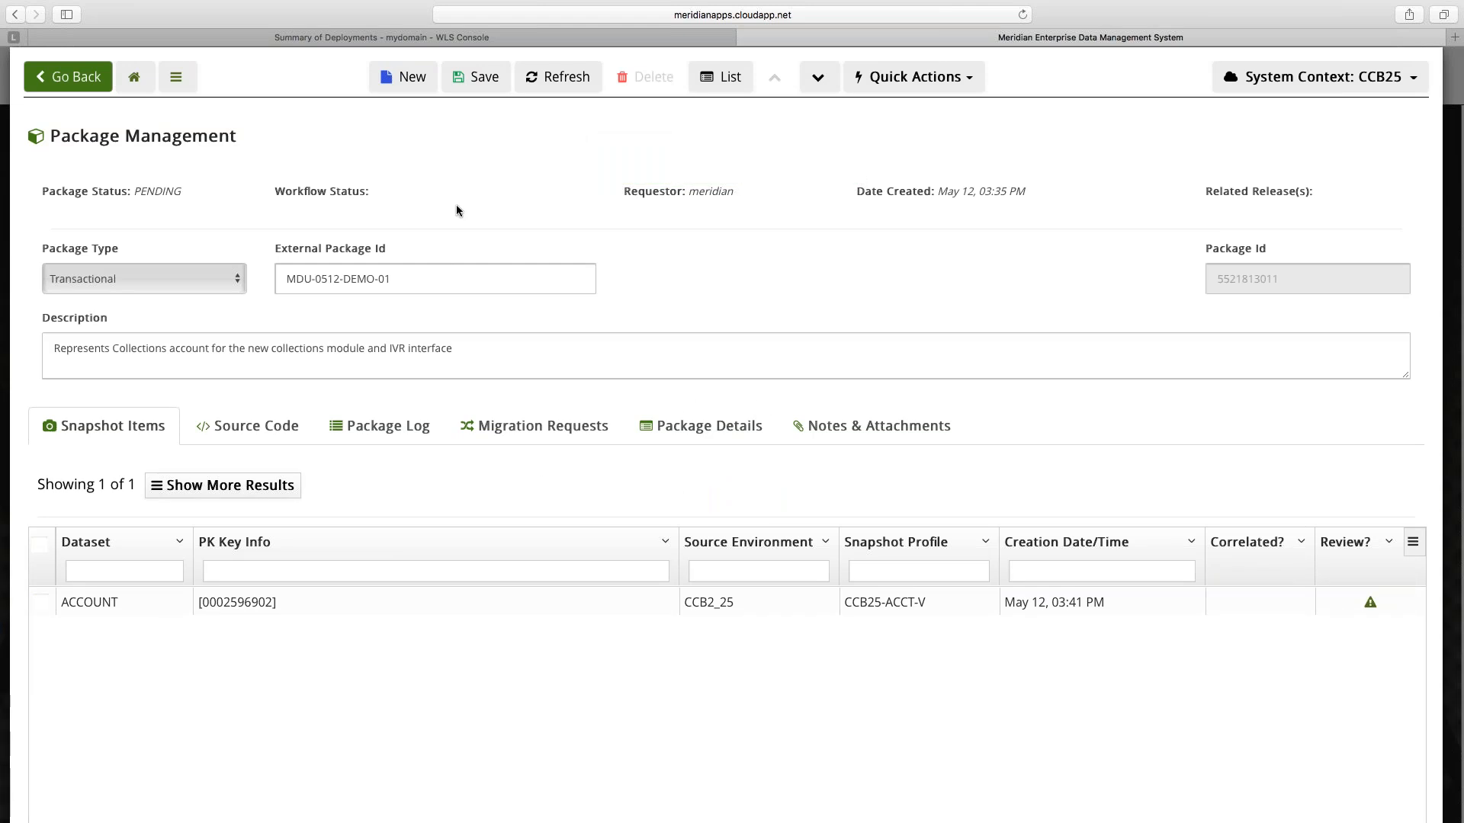
Create a new predefined condition with the precondition code MDU-RES-ELEC-PP.
click(134, 77)
click(1067, 720)
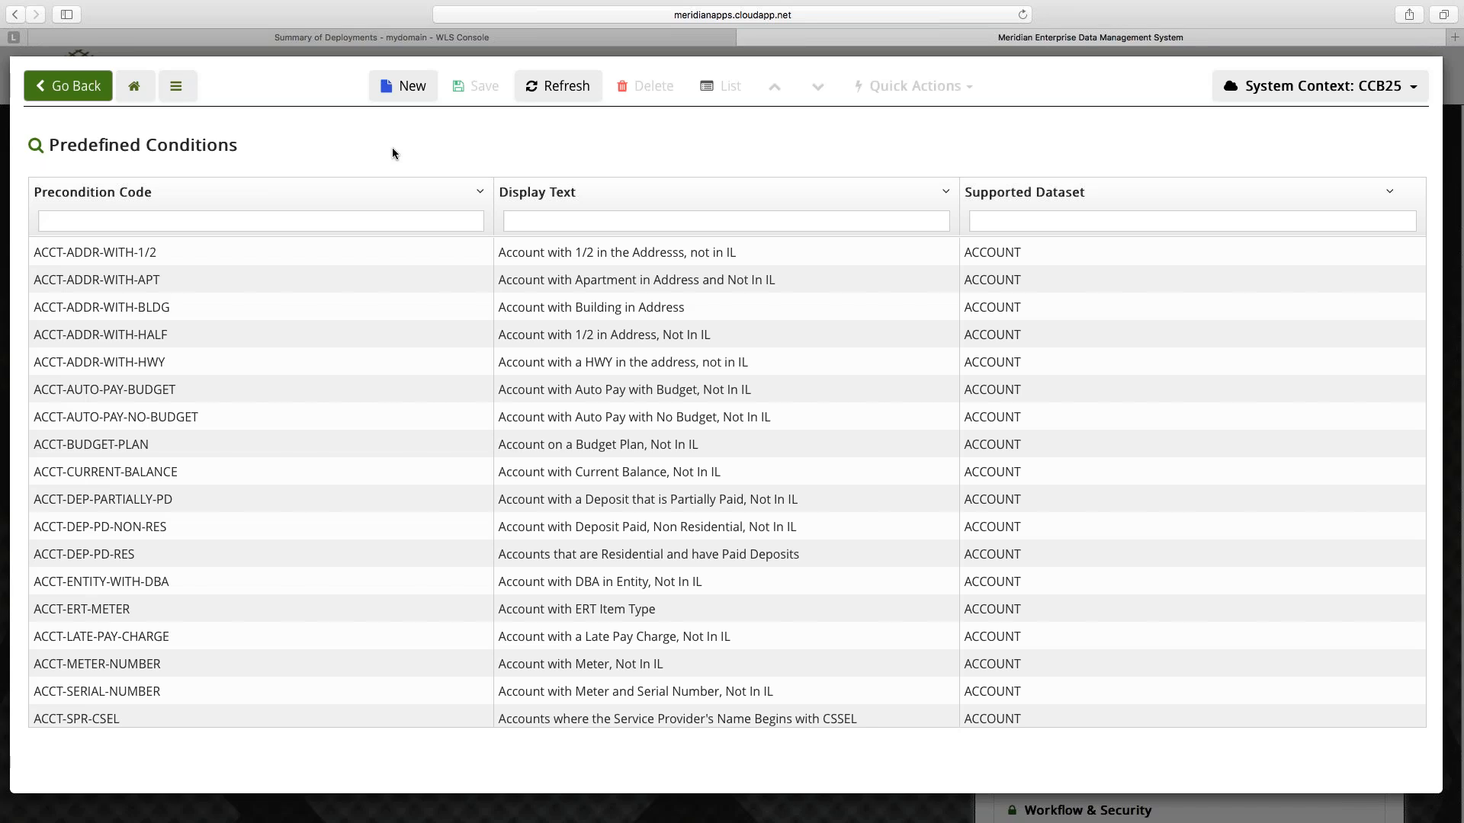
click(410, 90)
click(109, 231)
text(Acc)
key(super+a)
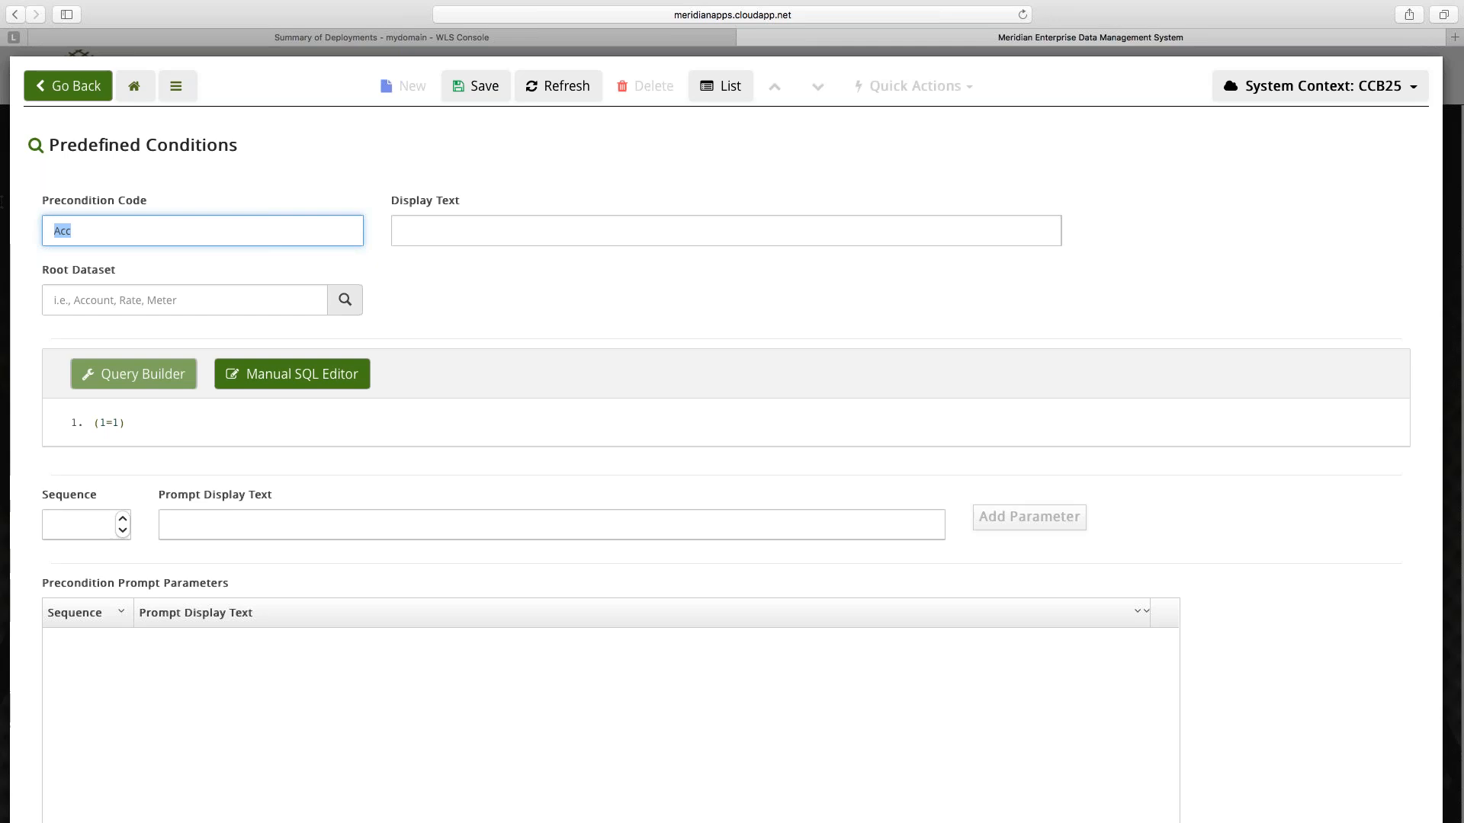
key(BackSpace)
text(MDU-)
text(RES-ELEC)
text(-P)
key(BackSpace)
text(PP)
Enter "MDU Residential Electric with Active Pay Plans" as the condition's display text and choose Account as its root dataset.
key(Tab)
text(MDU )
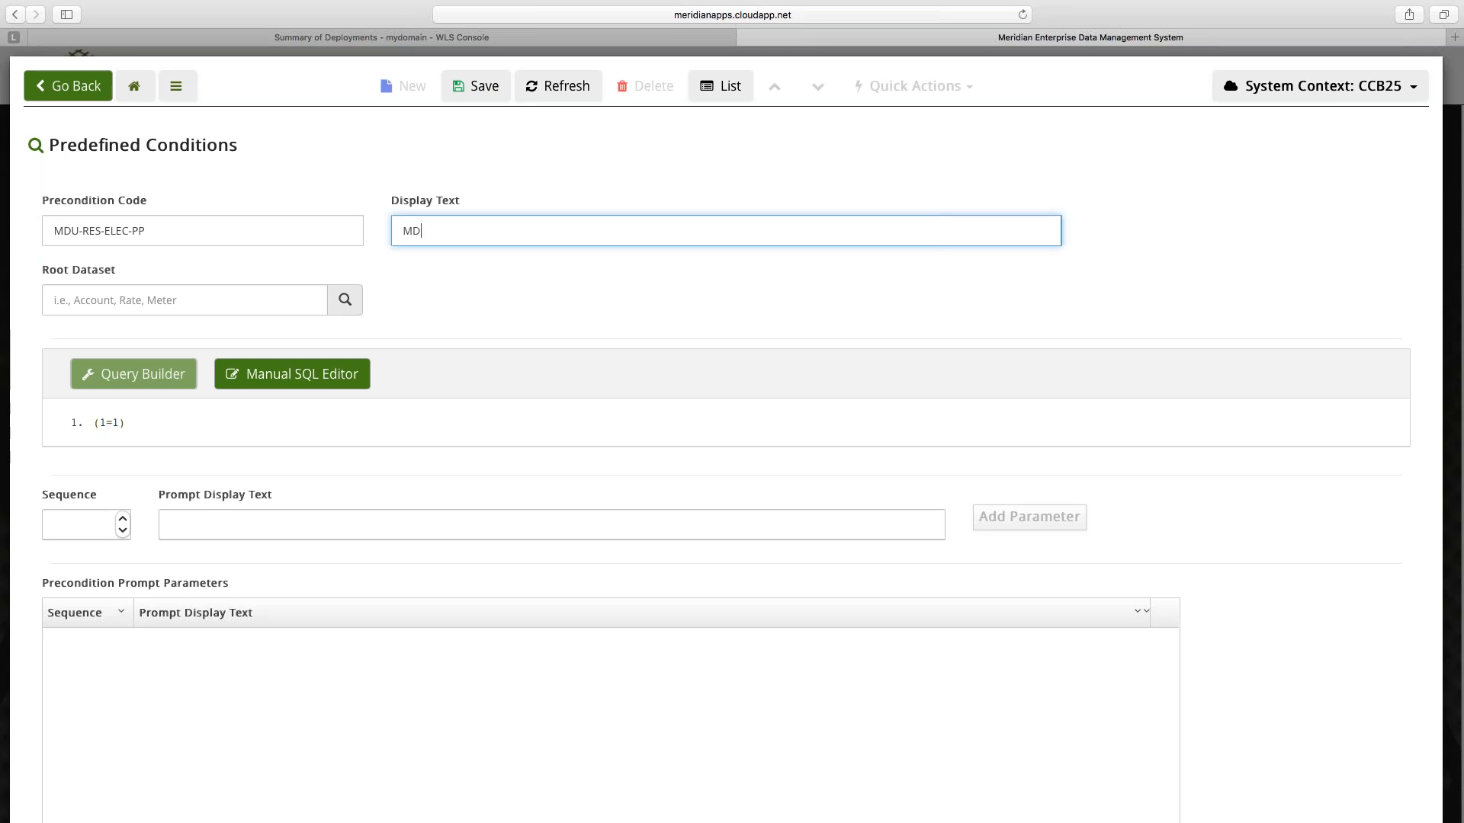
text(Residential Electr)
text(ic with Acit)
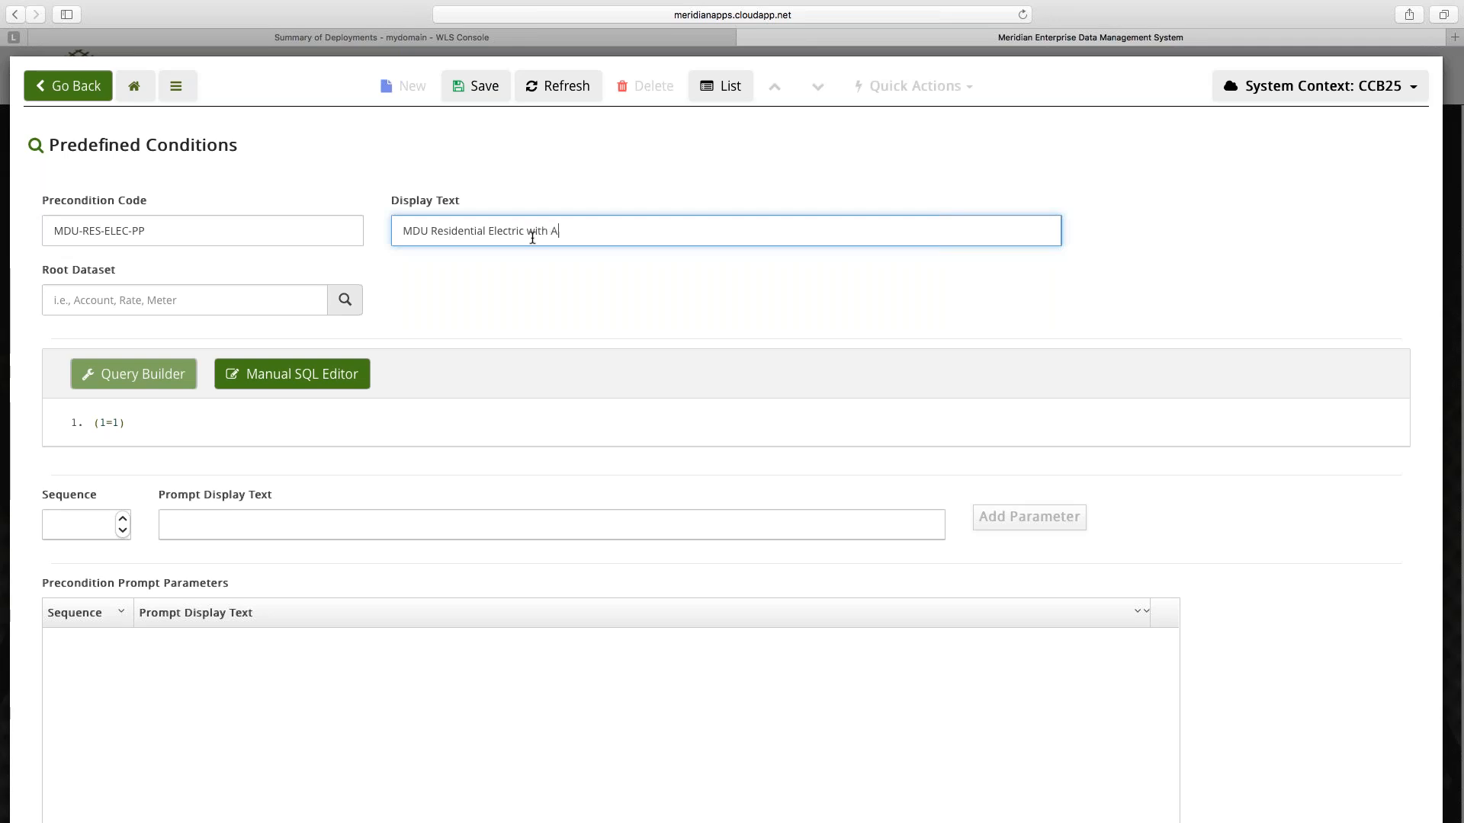
key(BackSpace)
key(BackSpace)
text(tive Pay Pal)
key(BackSpace)
key(BackSpace)
text(lans)
click(181, 305)
text(acc)
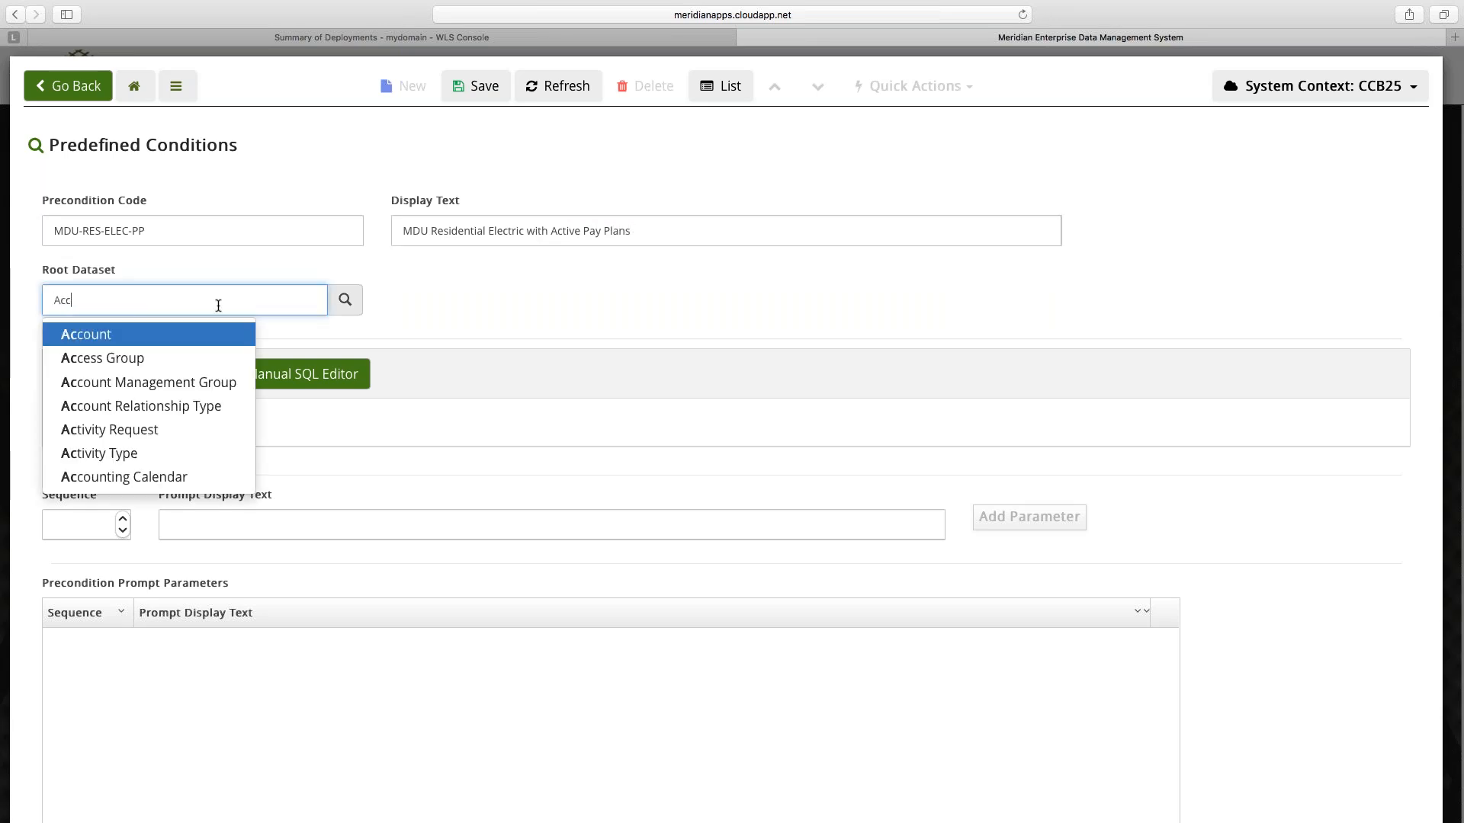
click(165, 339)
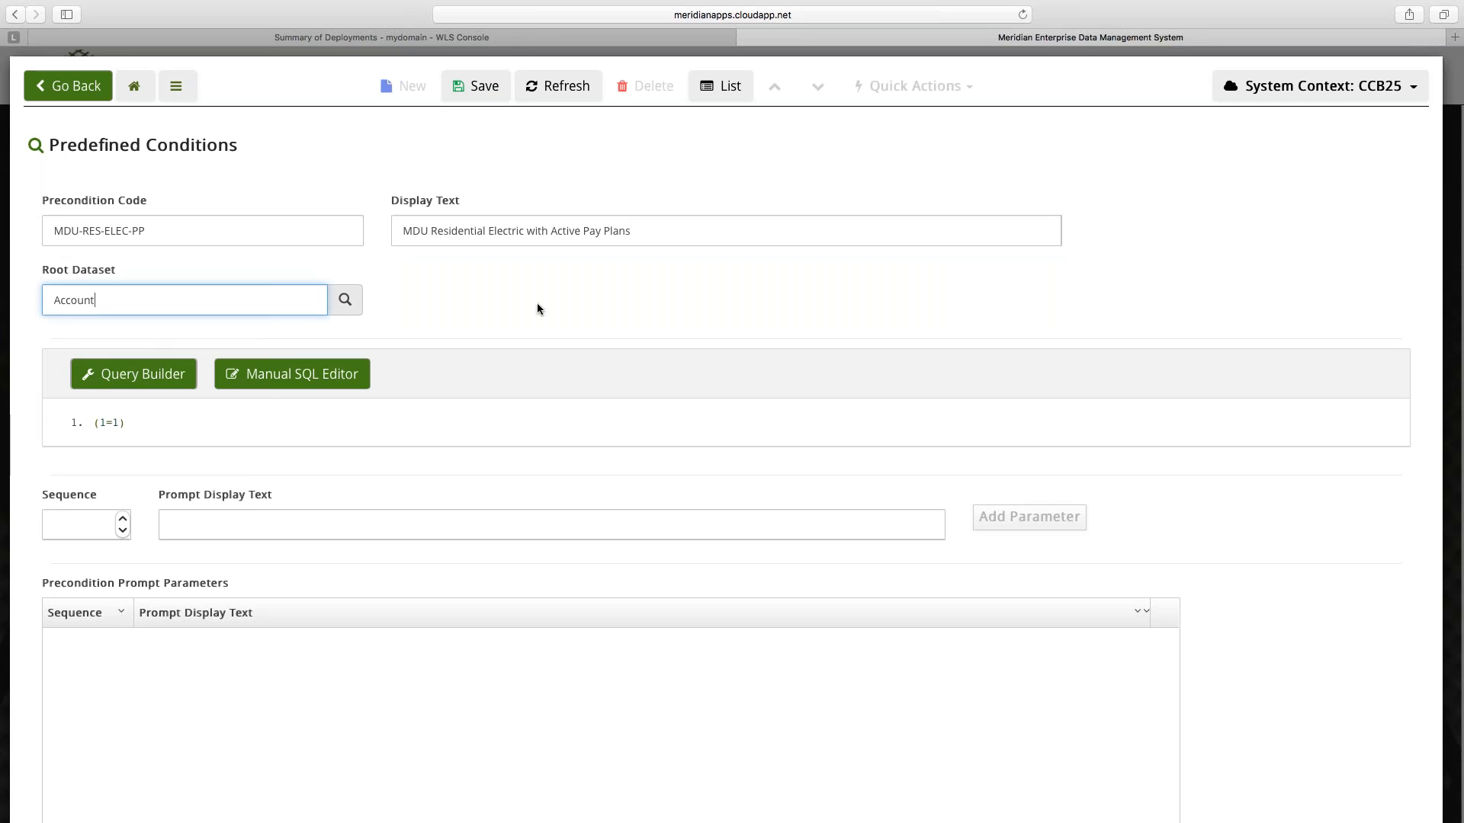
Check the manual SQL editor, close it, and open the Query Builder with the Customer "V" snapshot profile basis.
click(340, 379)
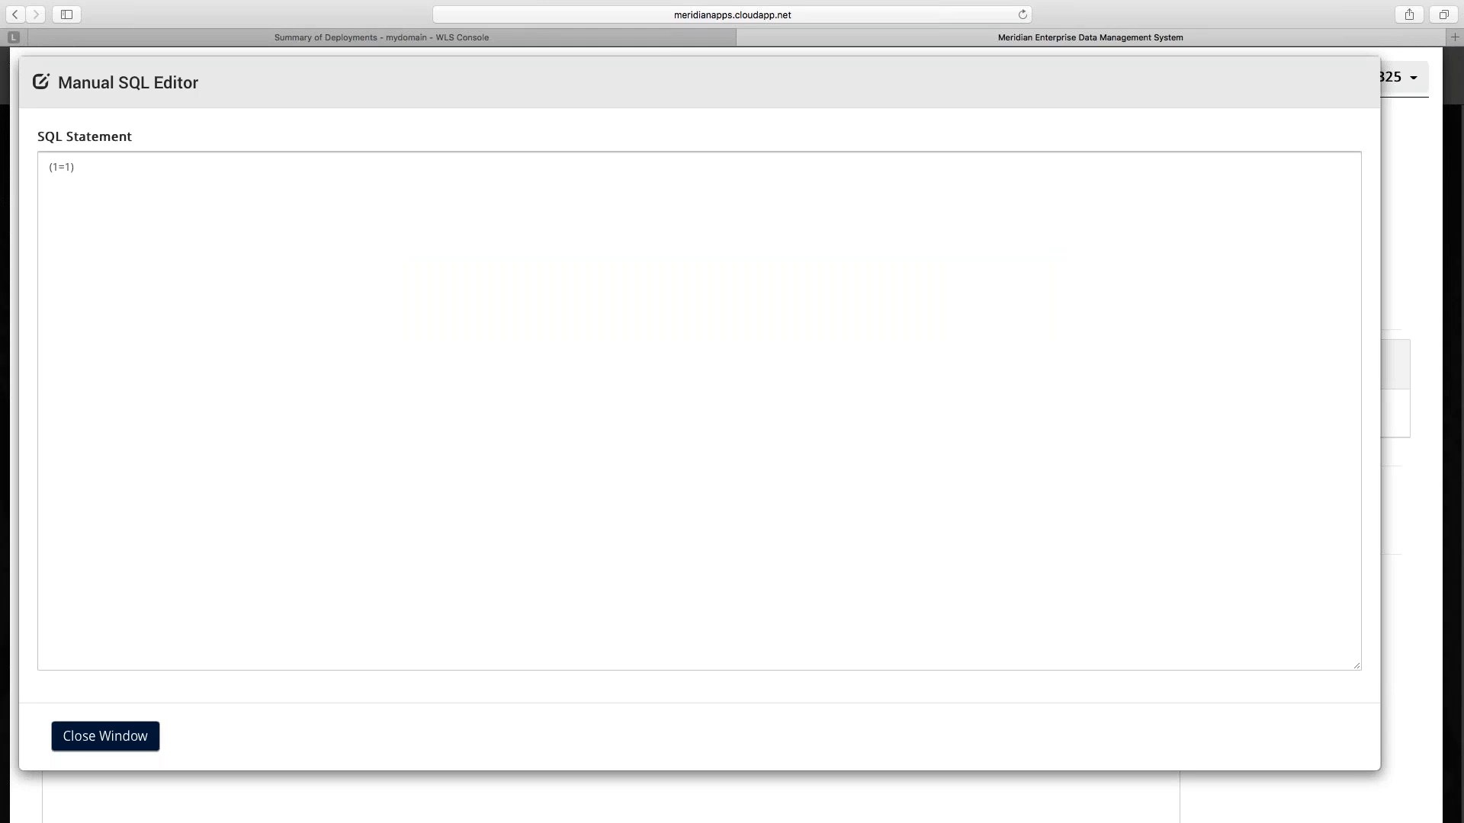
key(Escape)
click(159, 365)
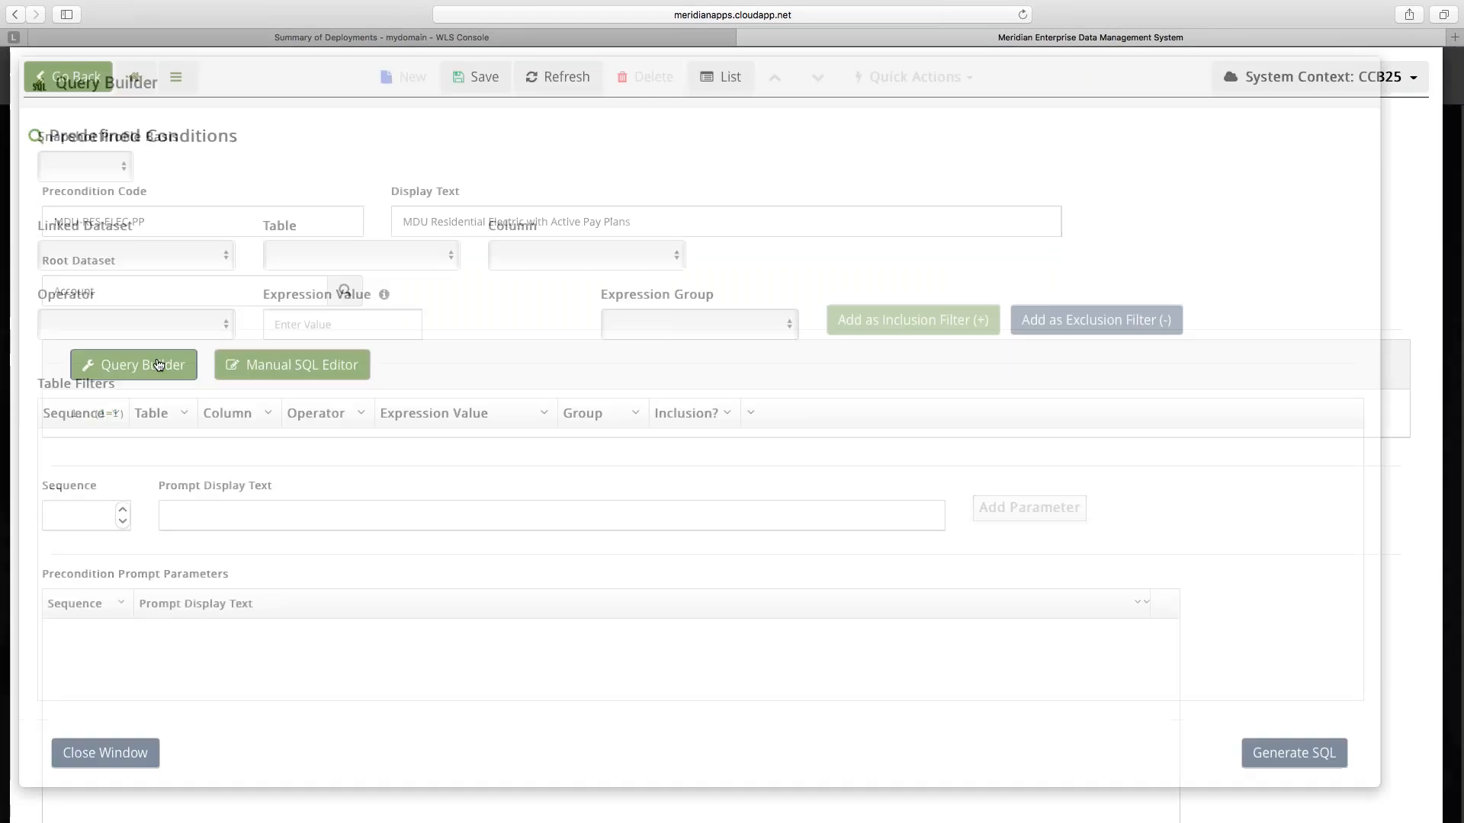
click(111, 171)
click(111, 172)
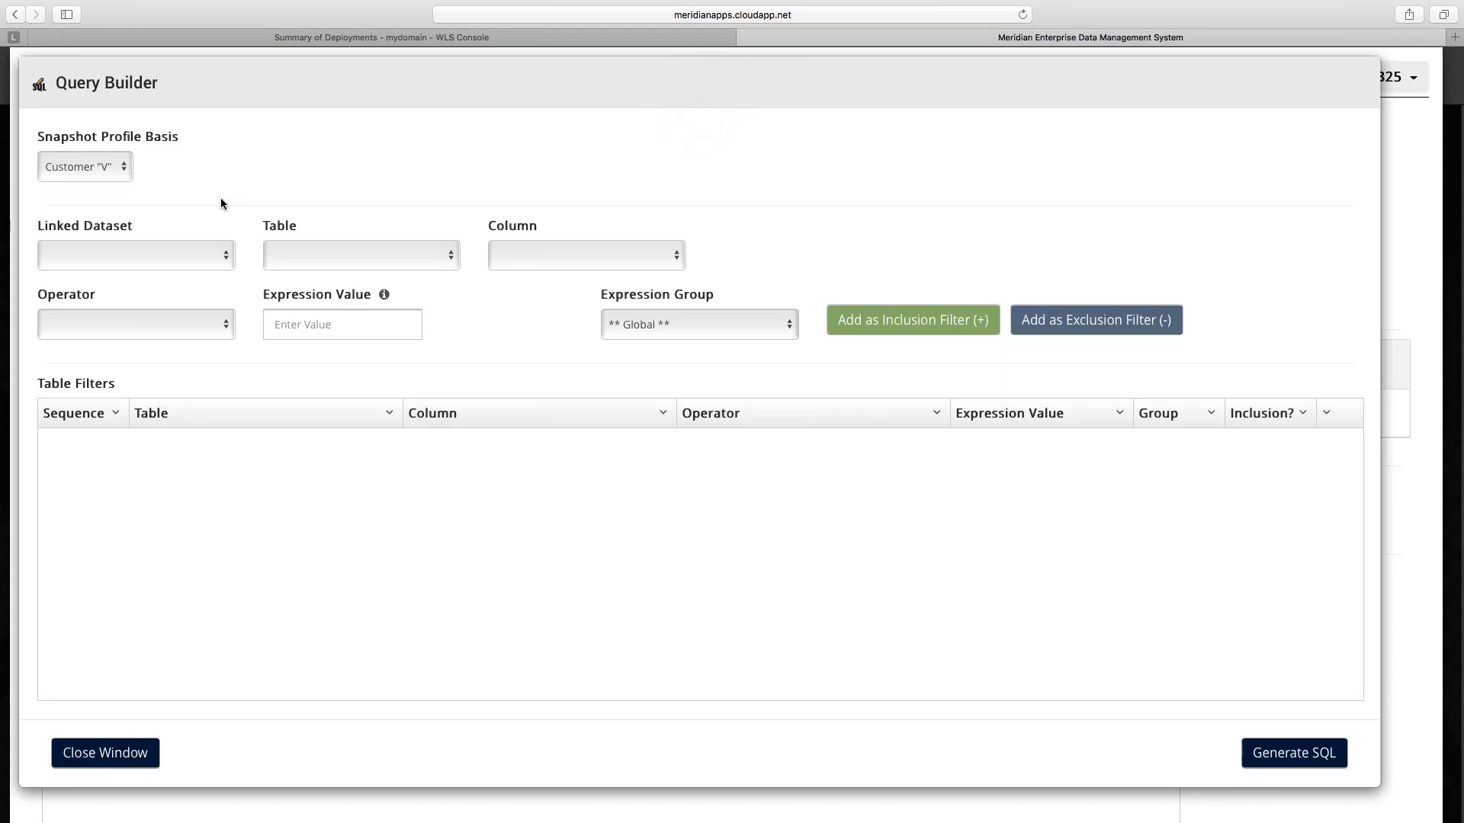
Base the filter on the SA (Service Agreement) linked dataset and table, using the SA_TYPE_CD column.
click(150, 258)
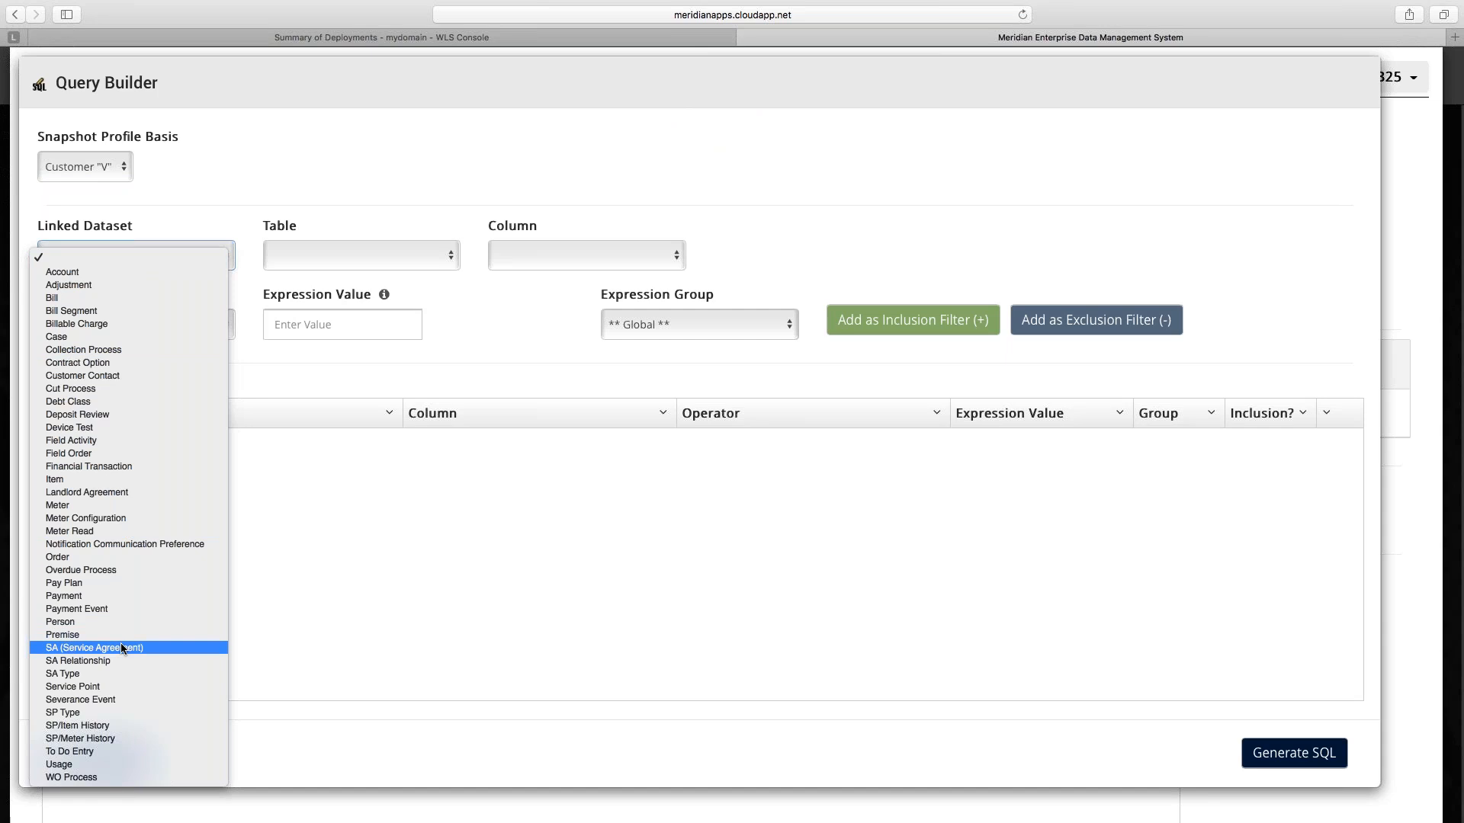
click(94, 647)
click(351, 257)
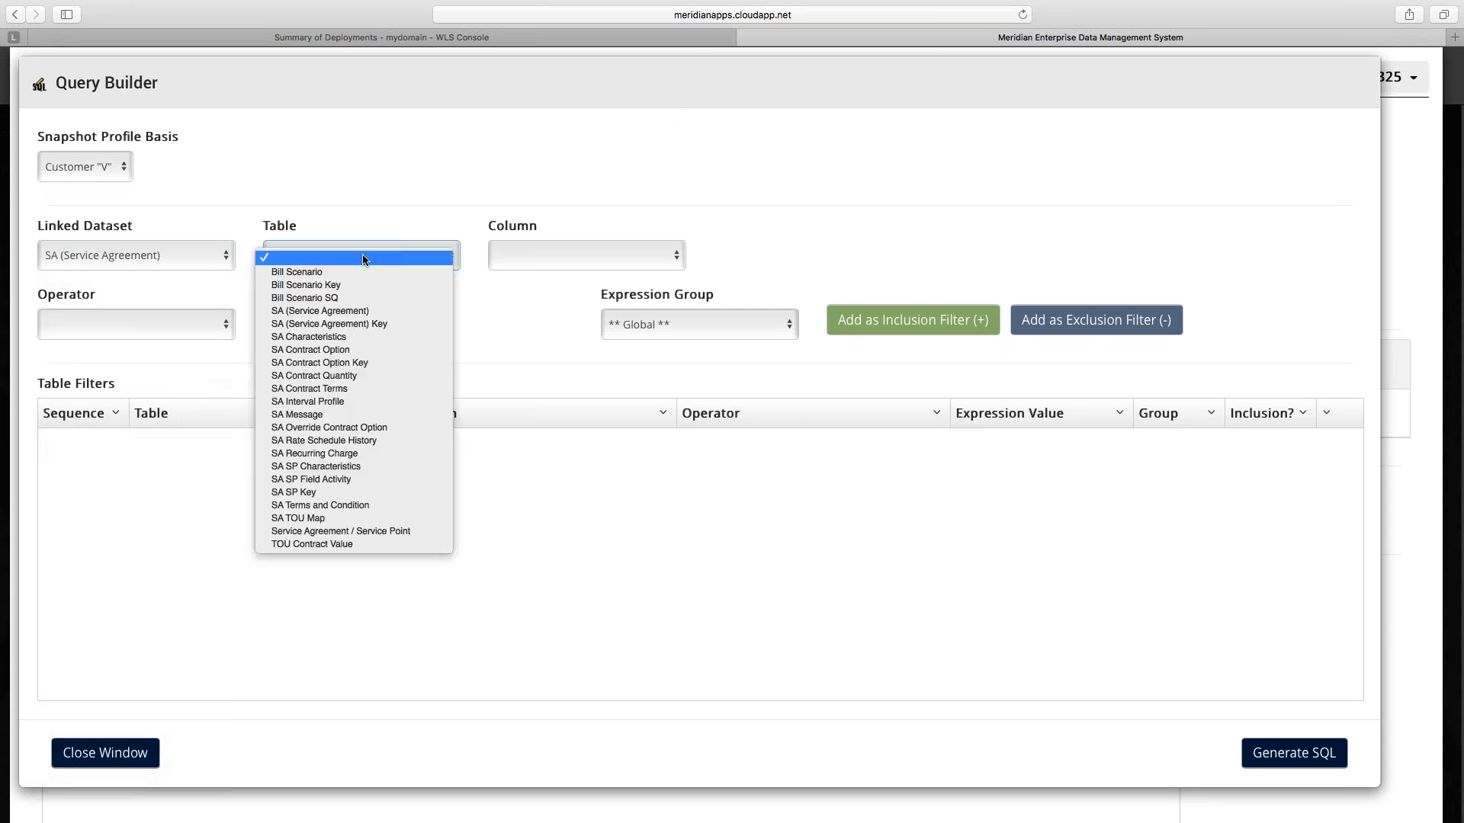
click(345, 312)
click(564, 250)
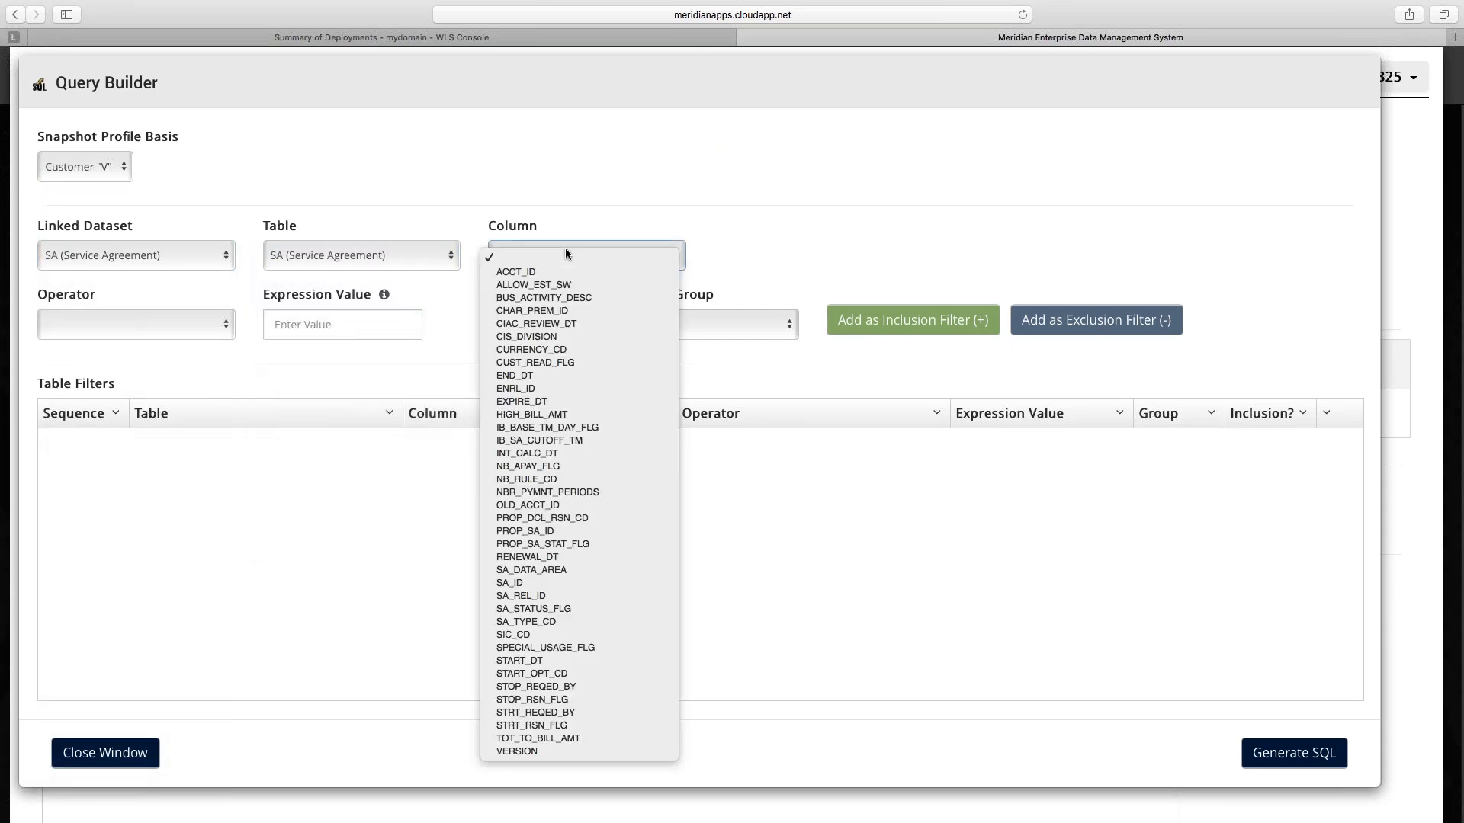
click(568, 621)
Look up E-RES in CC&B QA (Lisbon Source) as the Equal To value and add it as a global inclusion filter.
click(554, 325)
click(158, 180)
click(144, 197)
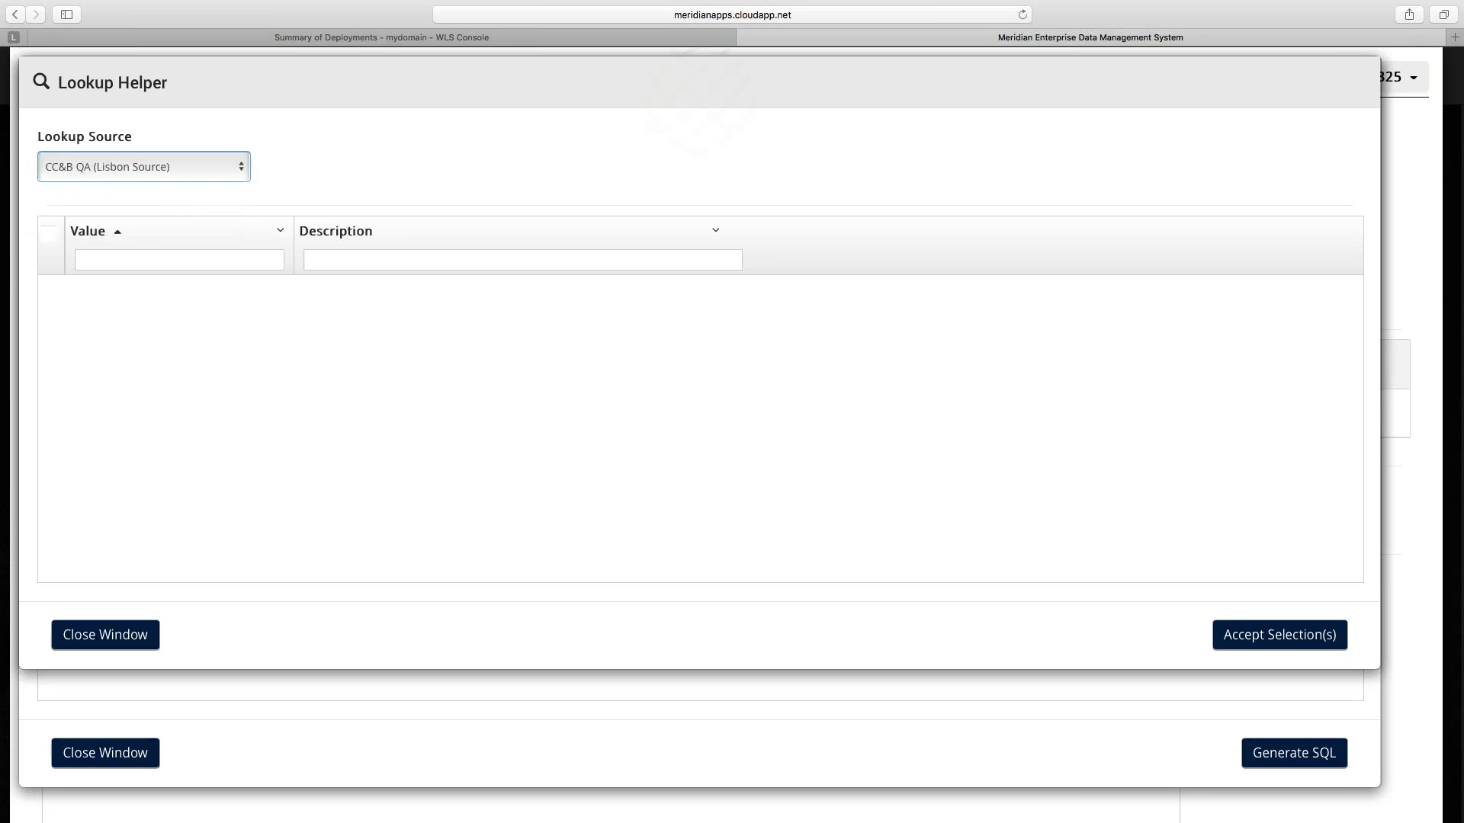
scroll(253, 446, down, 3)
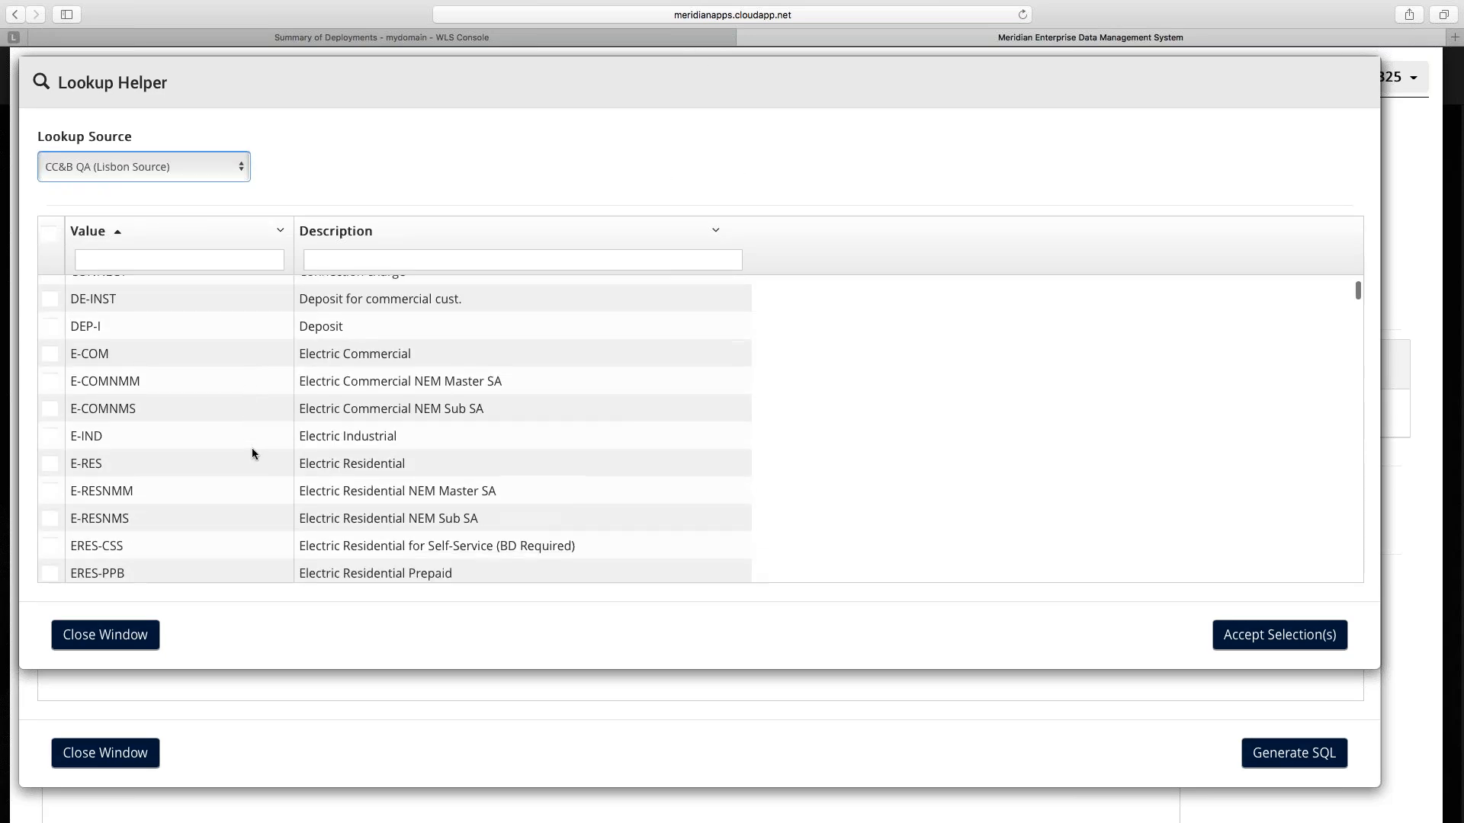
click(118, 459)
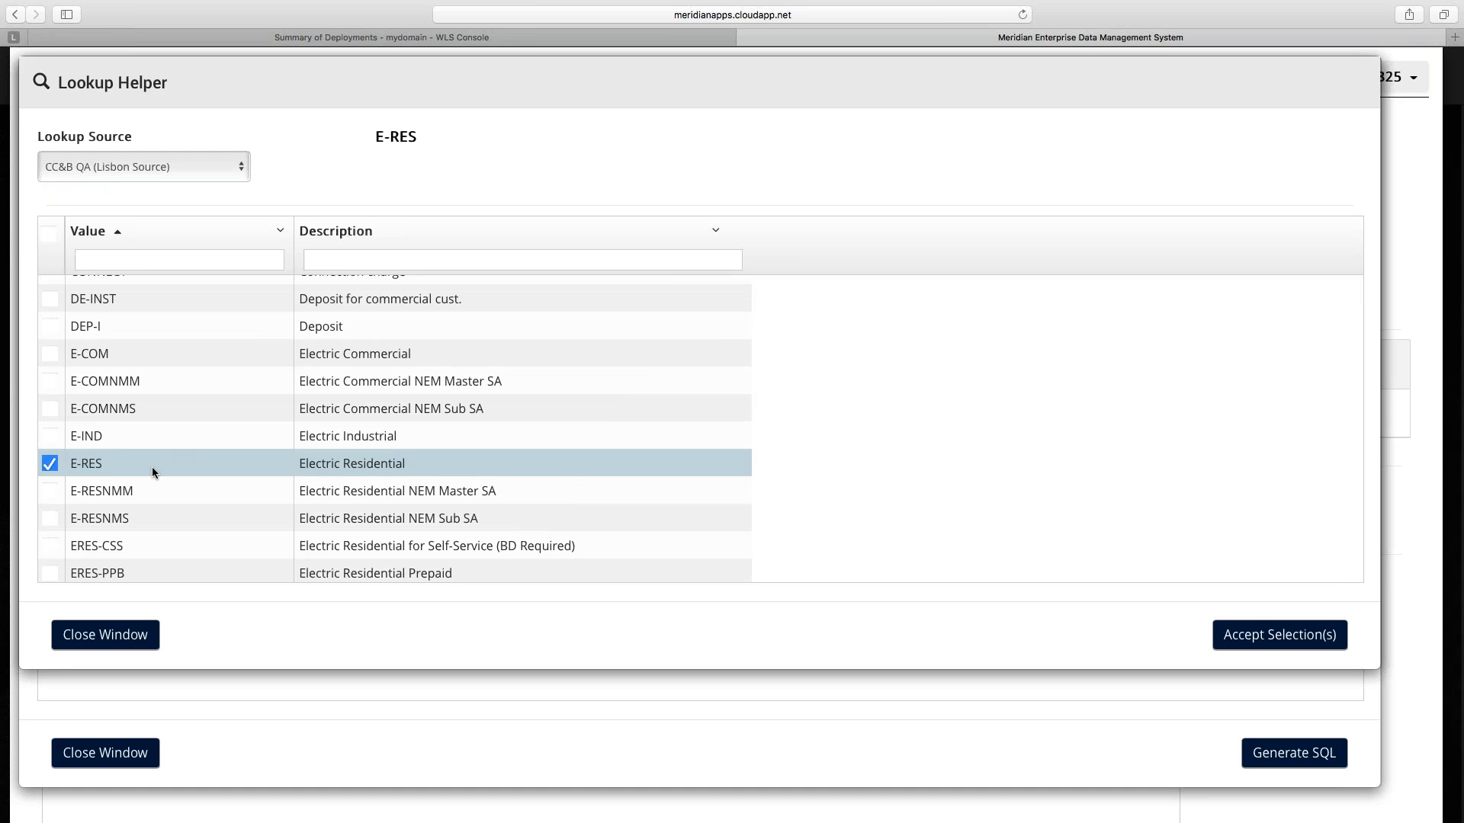
click(1270, 637)
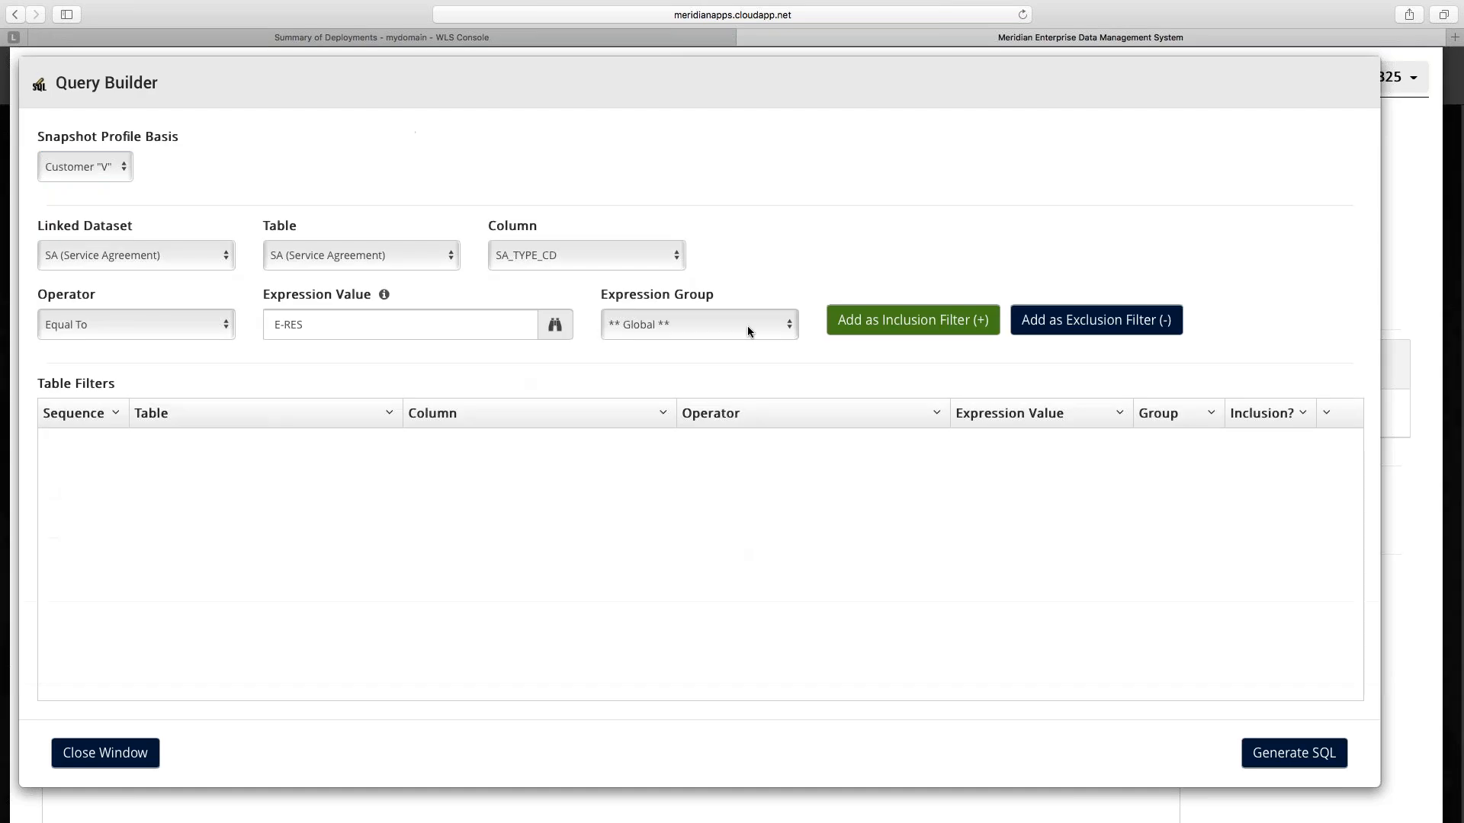
click(876, 324)
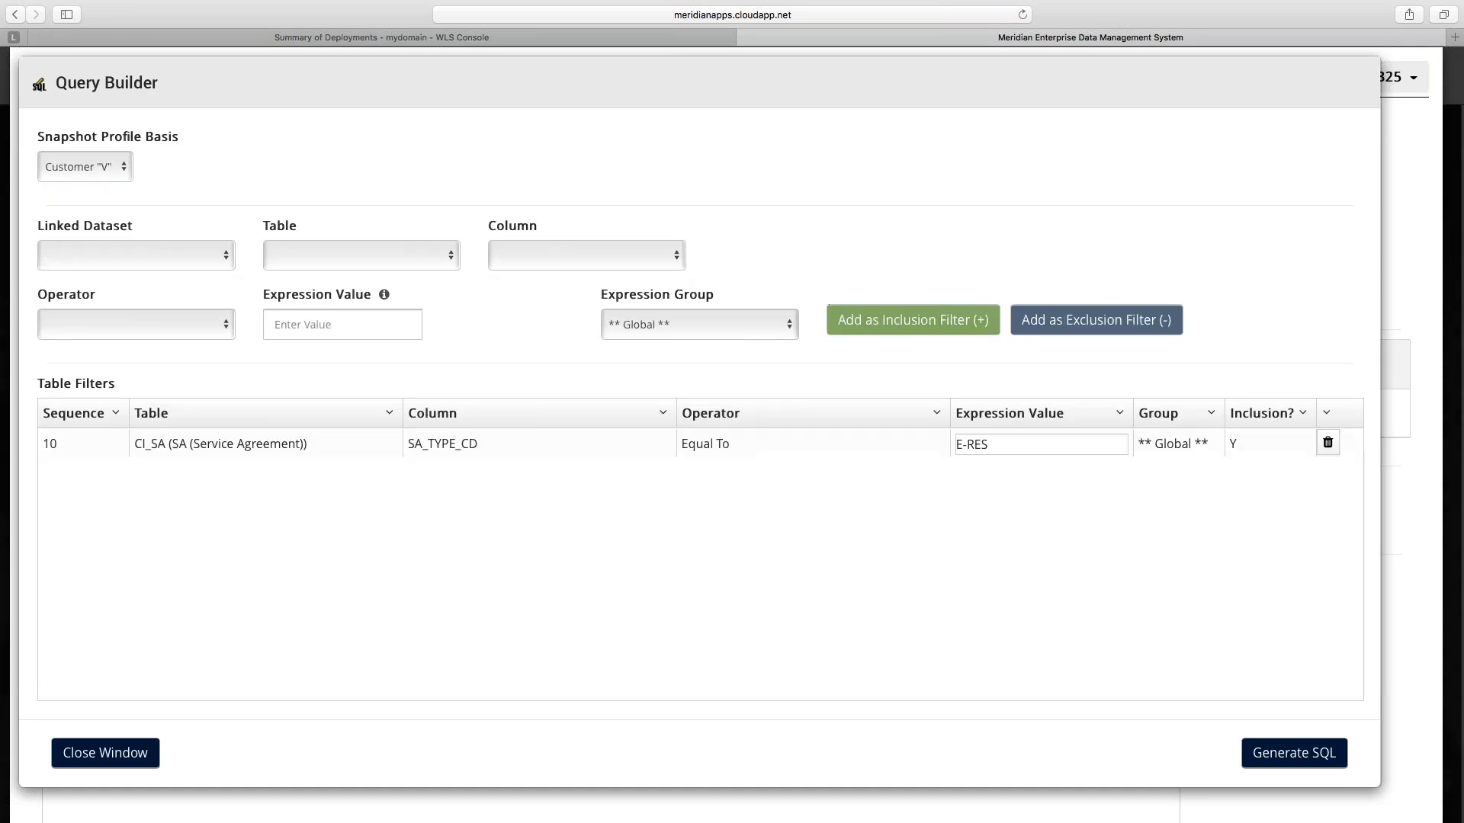
Generate the SQL from the filter and review the statement, including its CI_SA source table and E-RES clause.
click(1293, 755)
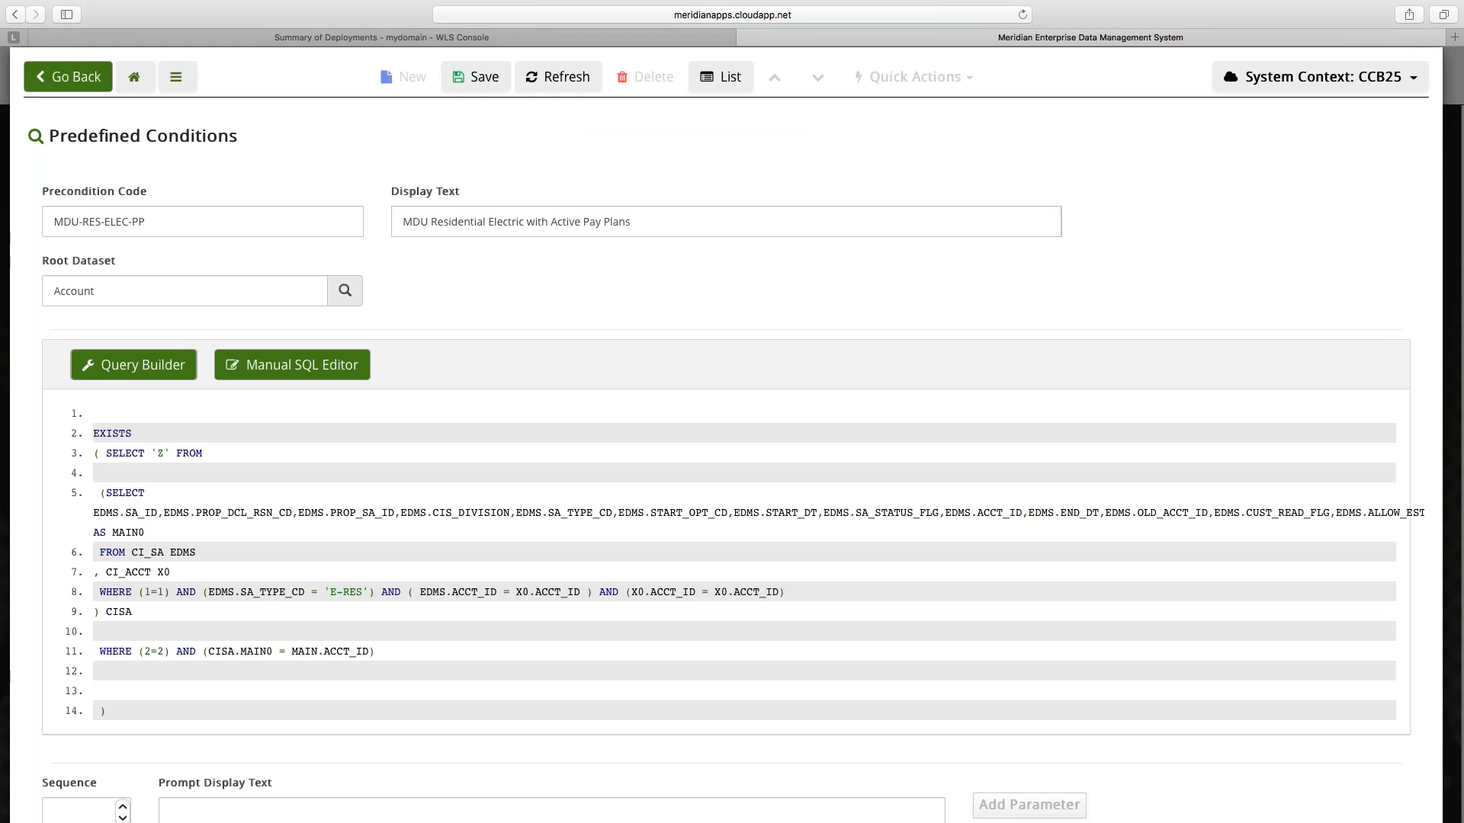
scroll(69, 420, up, 1)
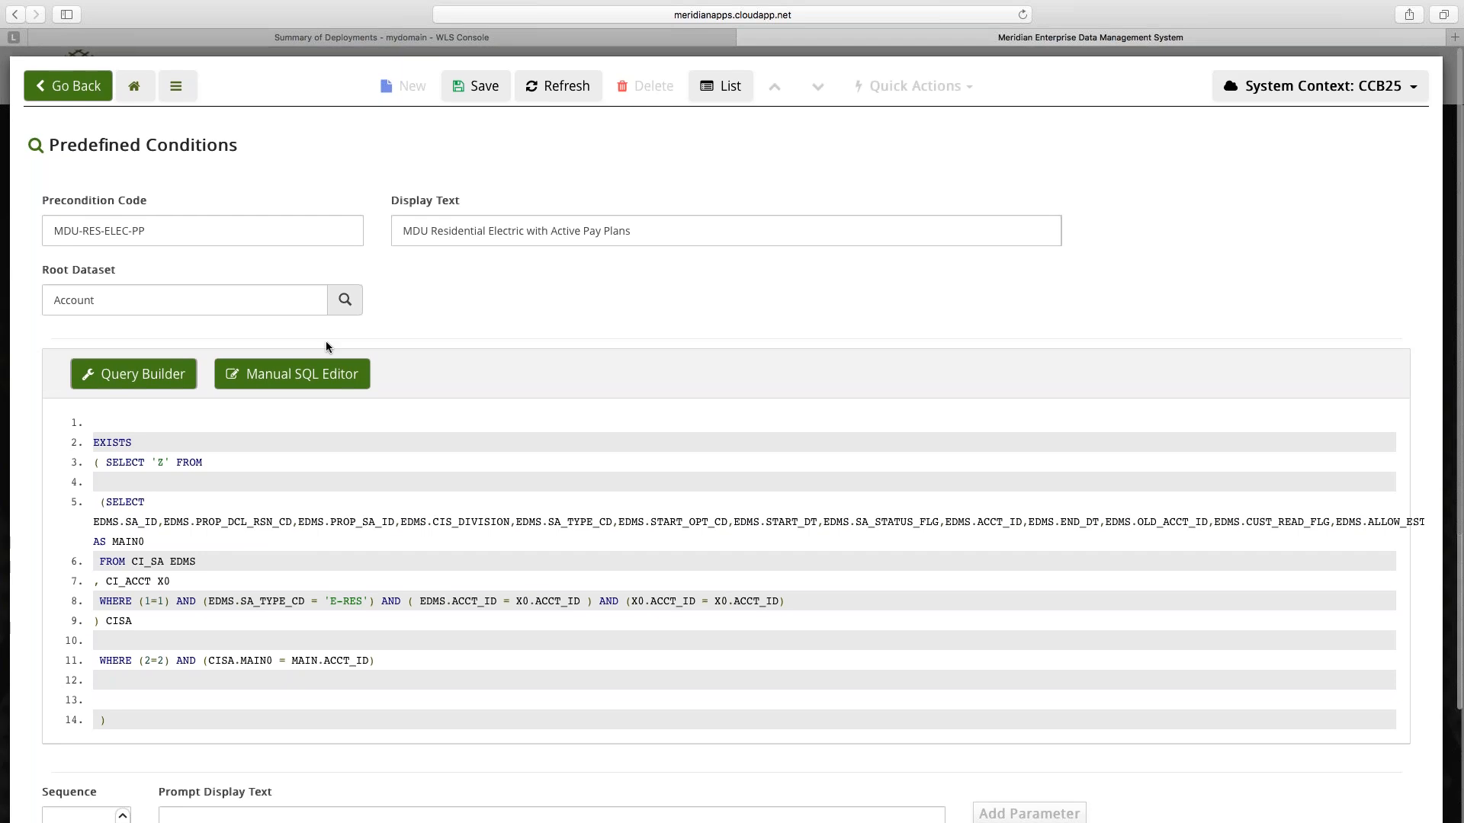
drag(93, 442, 253, 715)
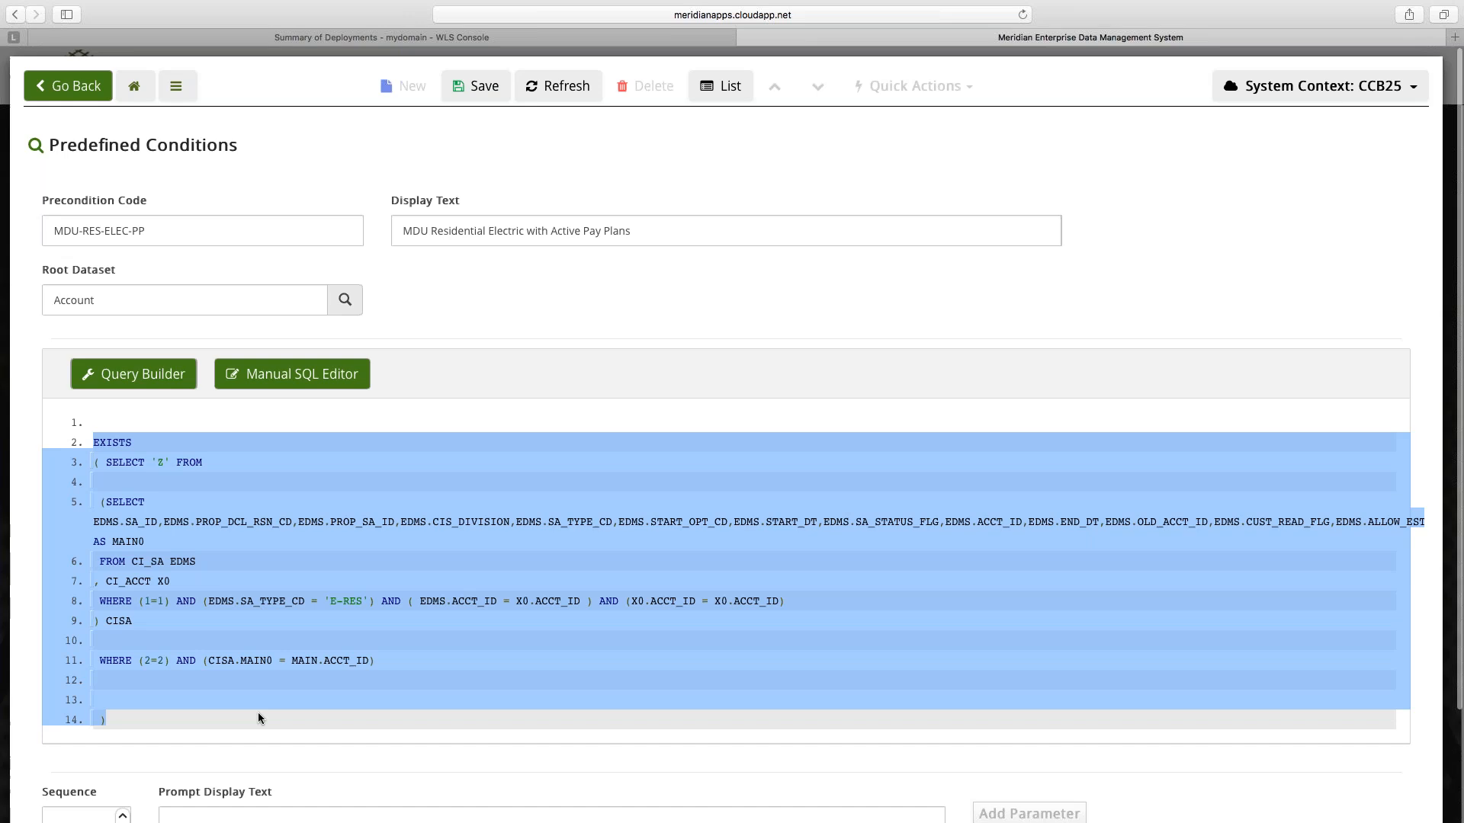
click(235, 665)
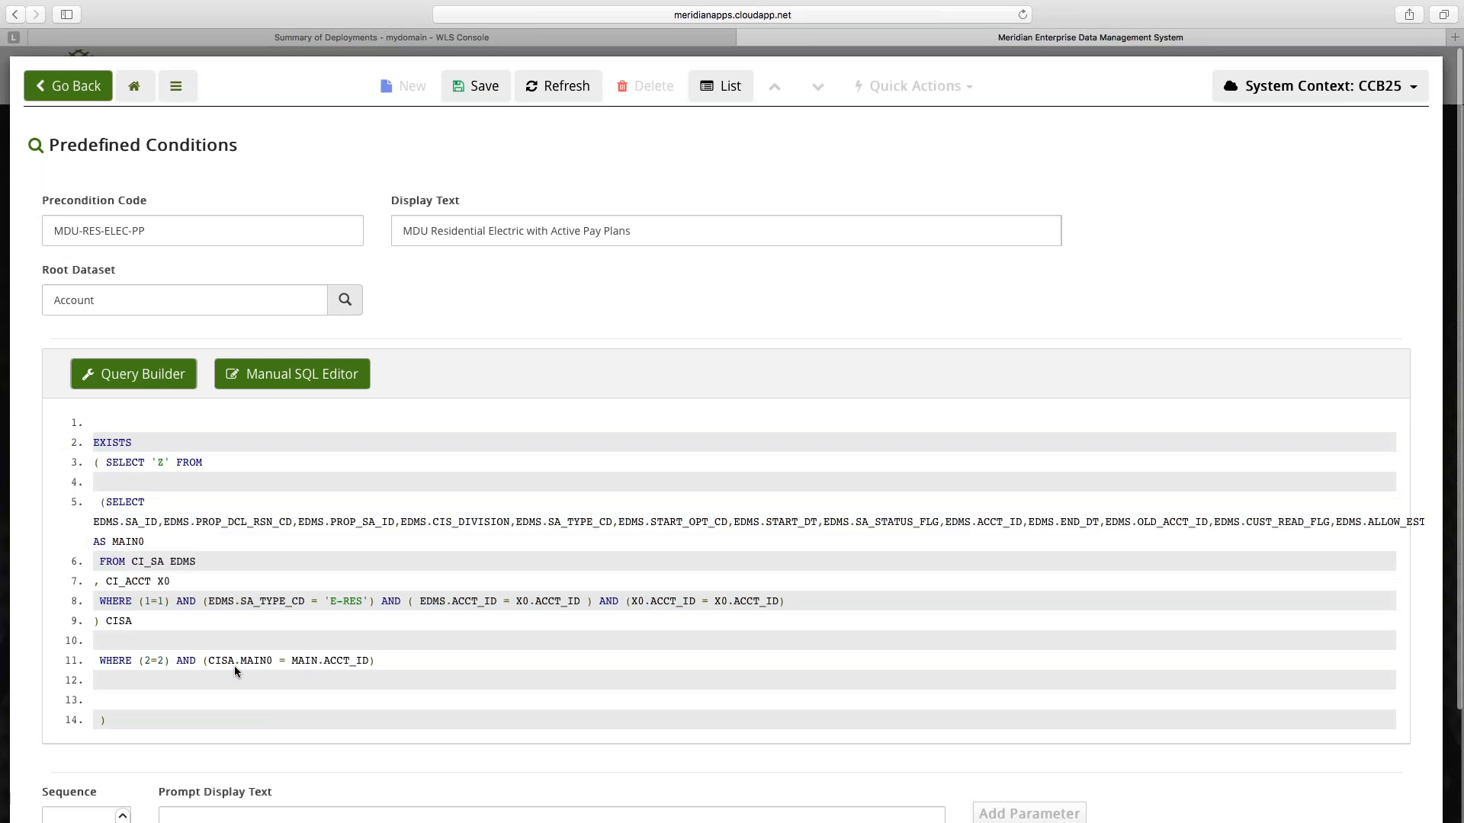
mouse_move(132, 562)
mouse_down()
mouse_move(170, 561)
mouse_move(115, 582)
mouse_move(151, 579)
mouse_up()
drag(132, 562, 166, 561)
drag(344, 602, 361, 606)
click(362, 606)
Reopen the Query Builder and base a second filter on the SA (Service Agreement) linked dataset and table.
click(152, 375)
click(177, 258)
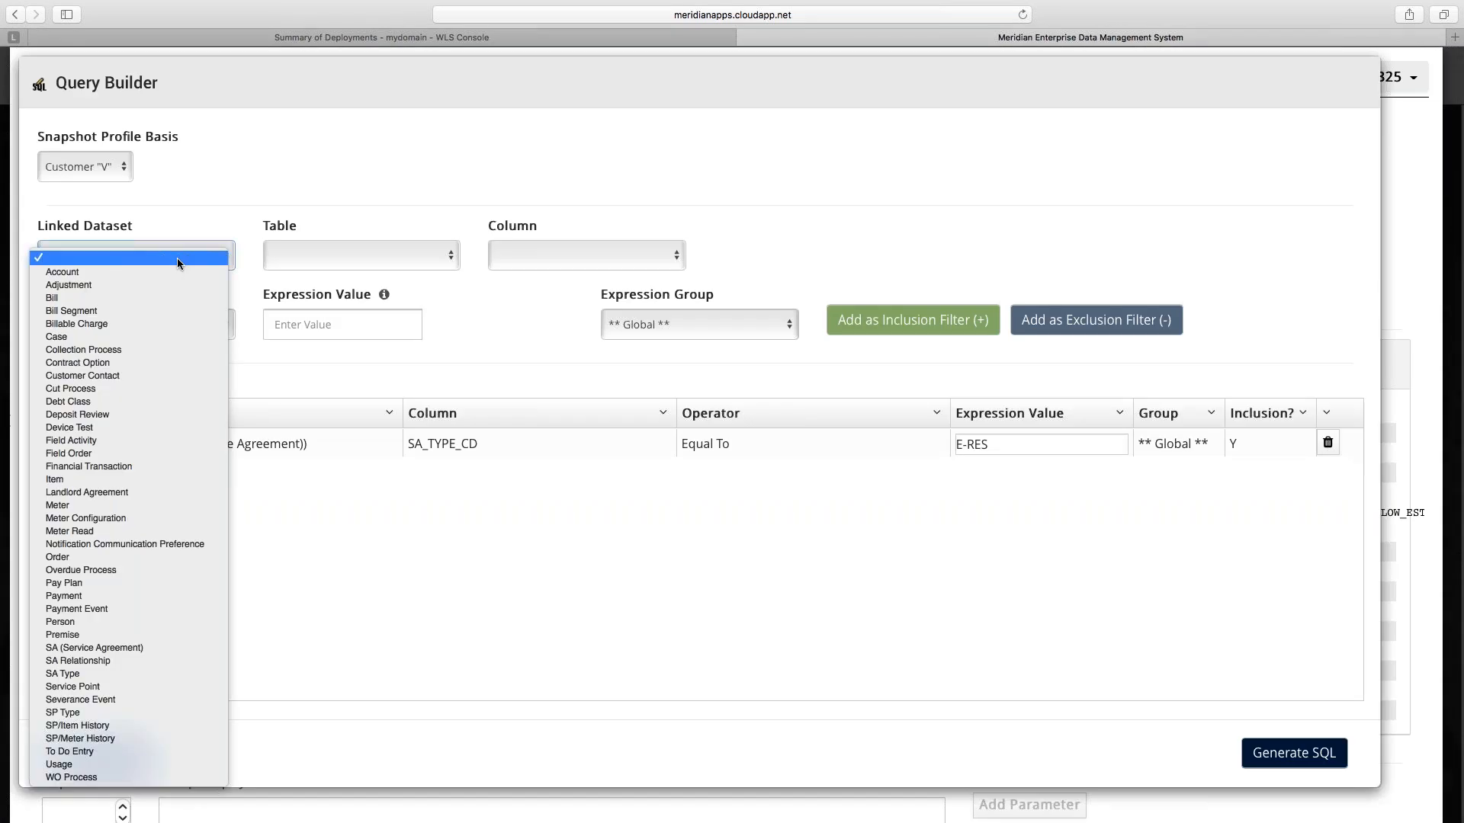
click(157, 648)
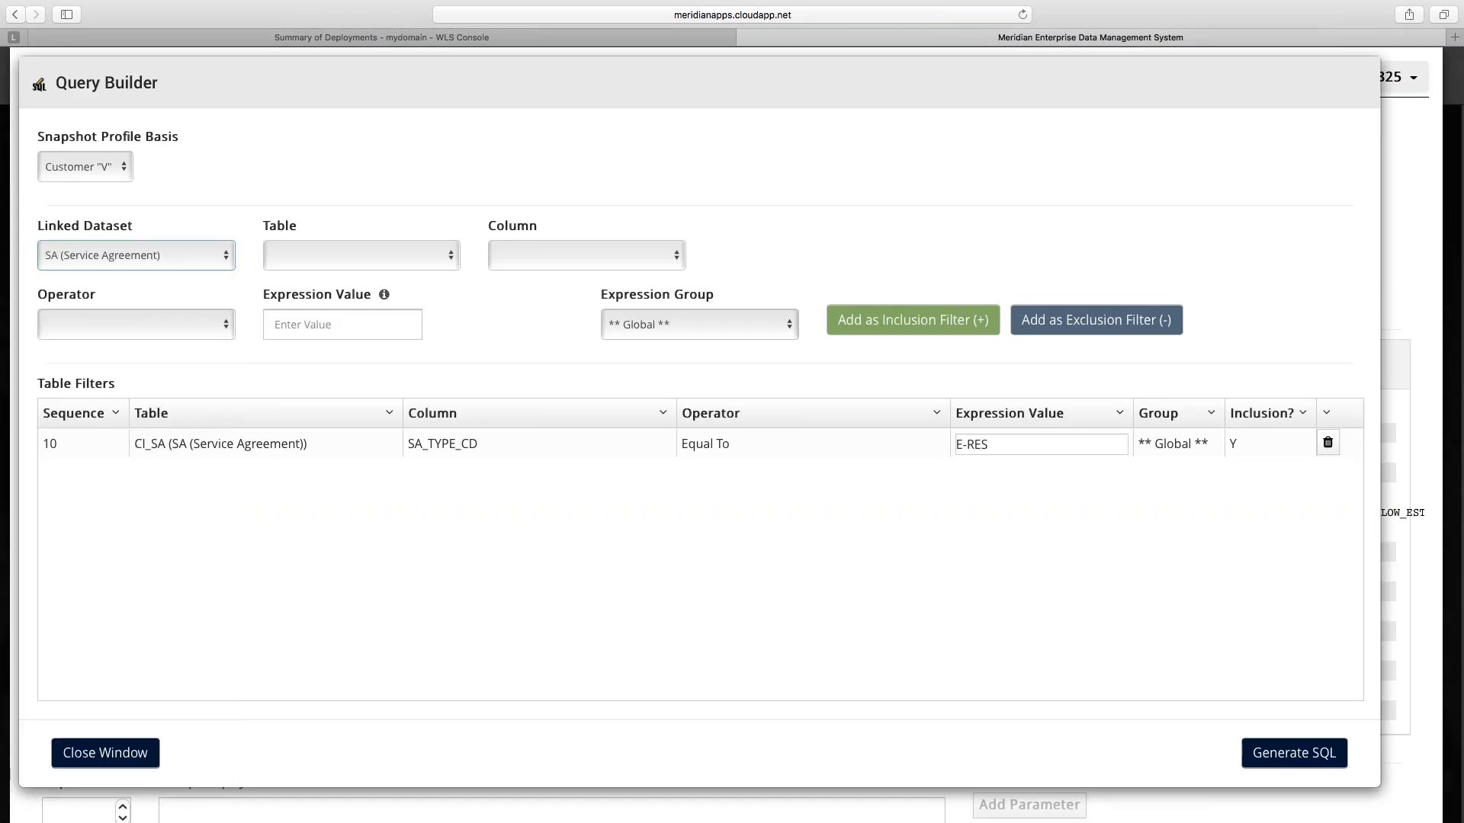
click(361, 255)
Look up the available CIS_DIVISION values in CC&B QA (Lisbon Source) without accepting any selection.
click(514, 267)
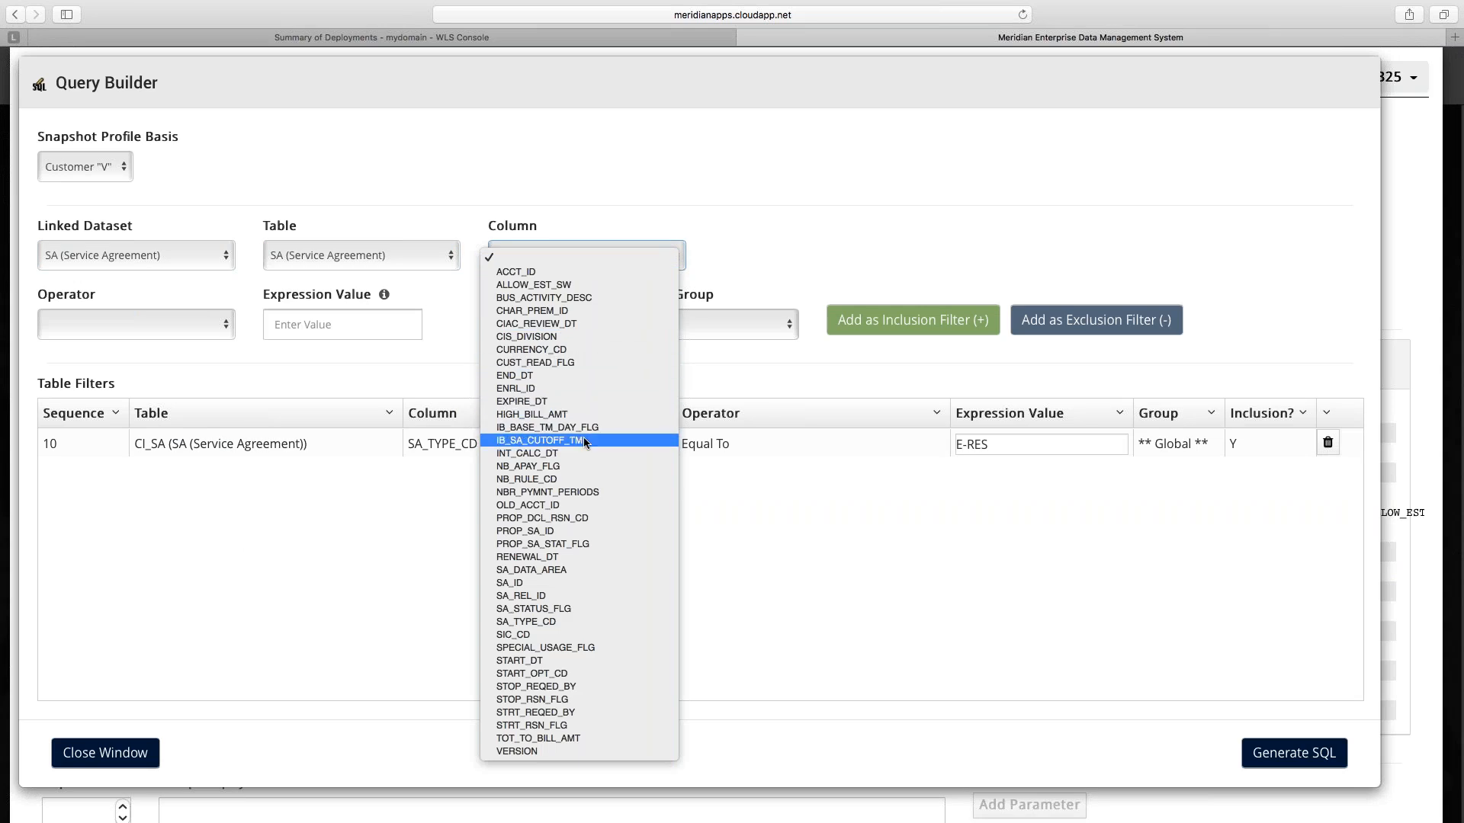
click(566, 336)
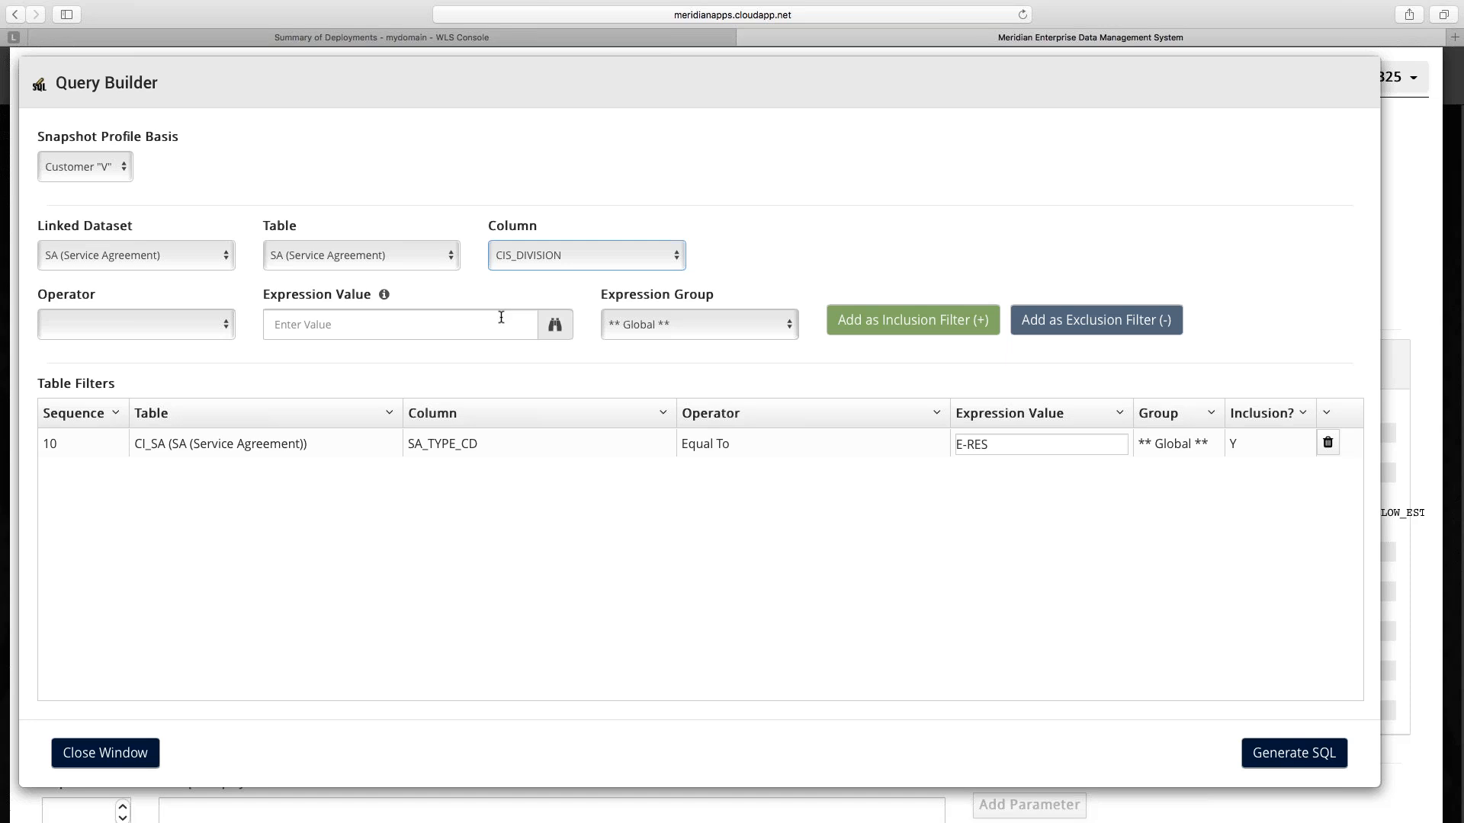
click(555, 324)
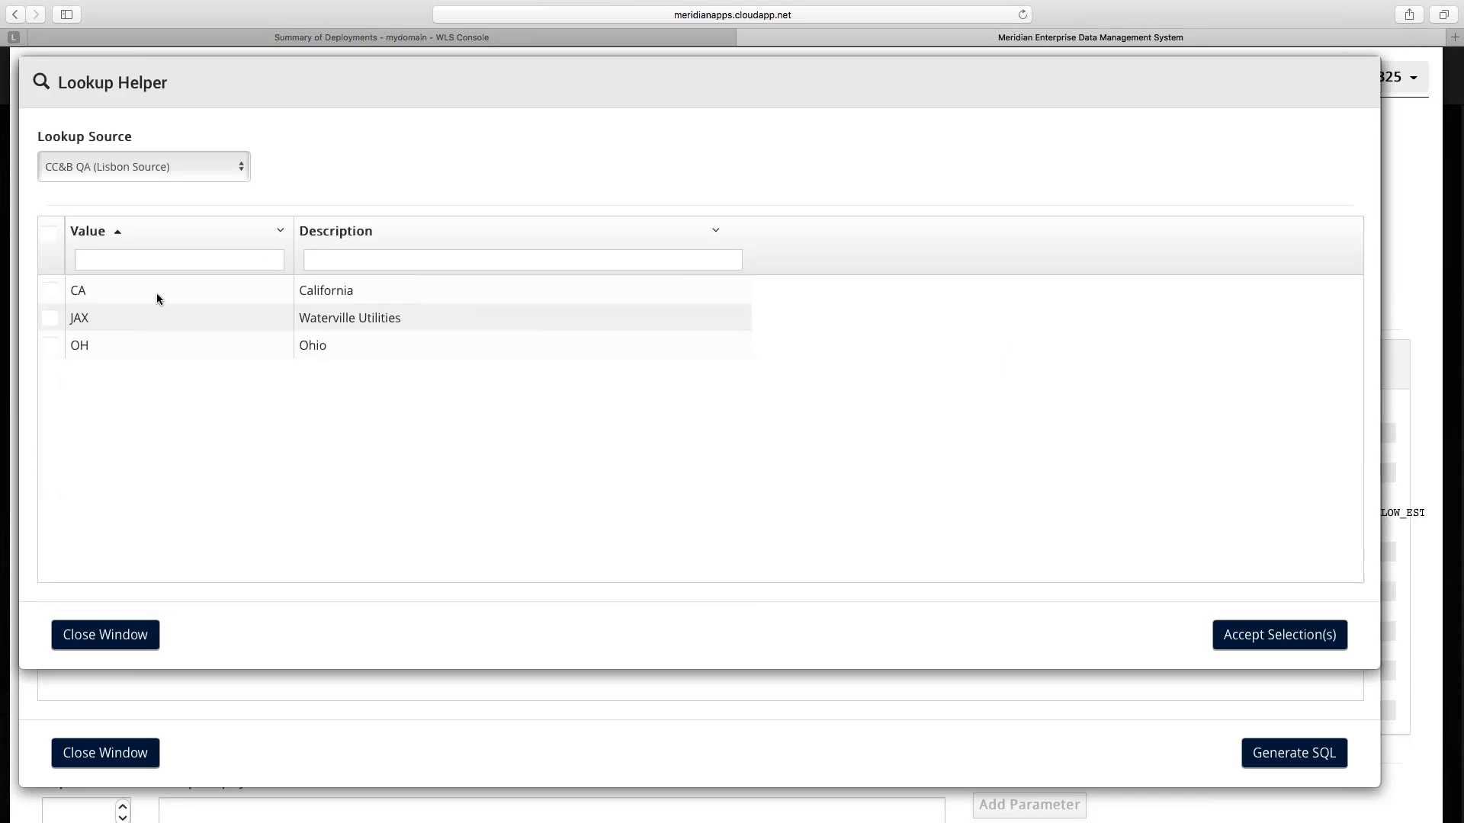
click(105, 634)
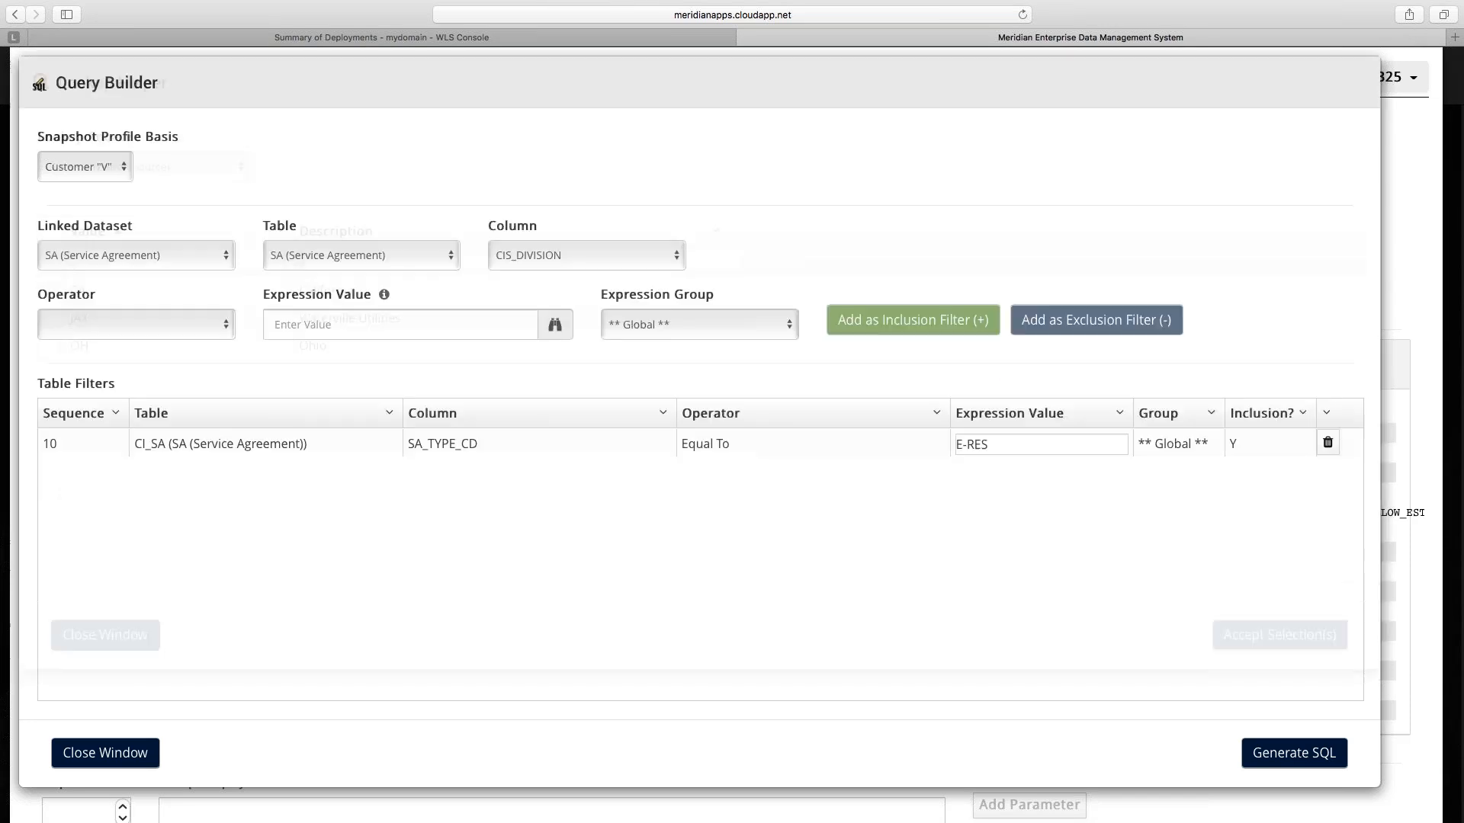
Add a global inclusion filter on SA_STATUS_FLG for the looked-up values 10 Pending Start, 20 Active and 30 Pending Stop.
click(567, 242)
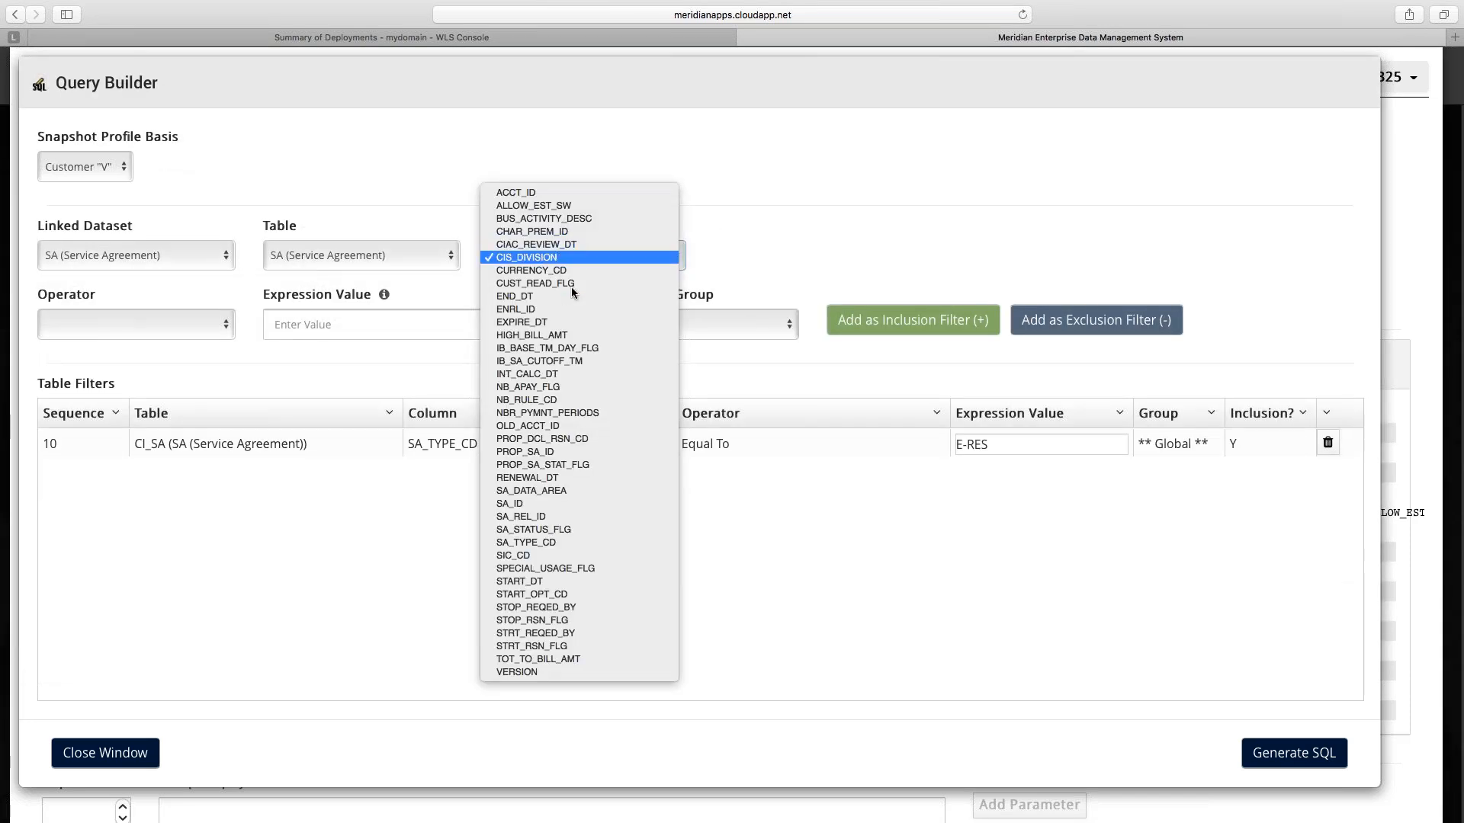
click(565, 530)
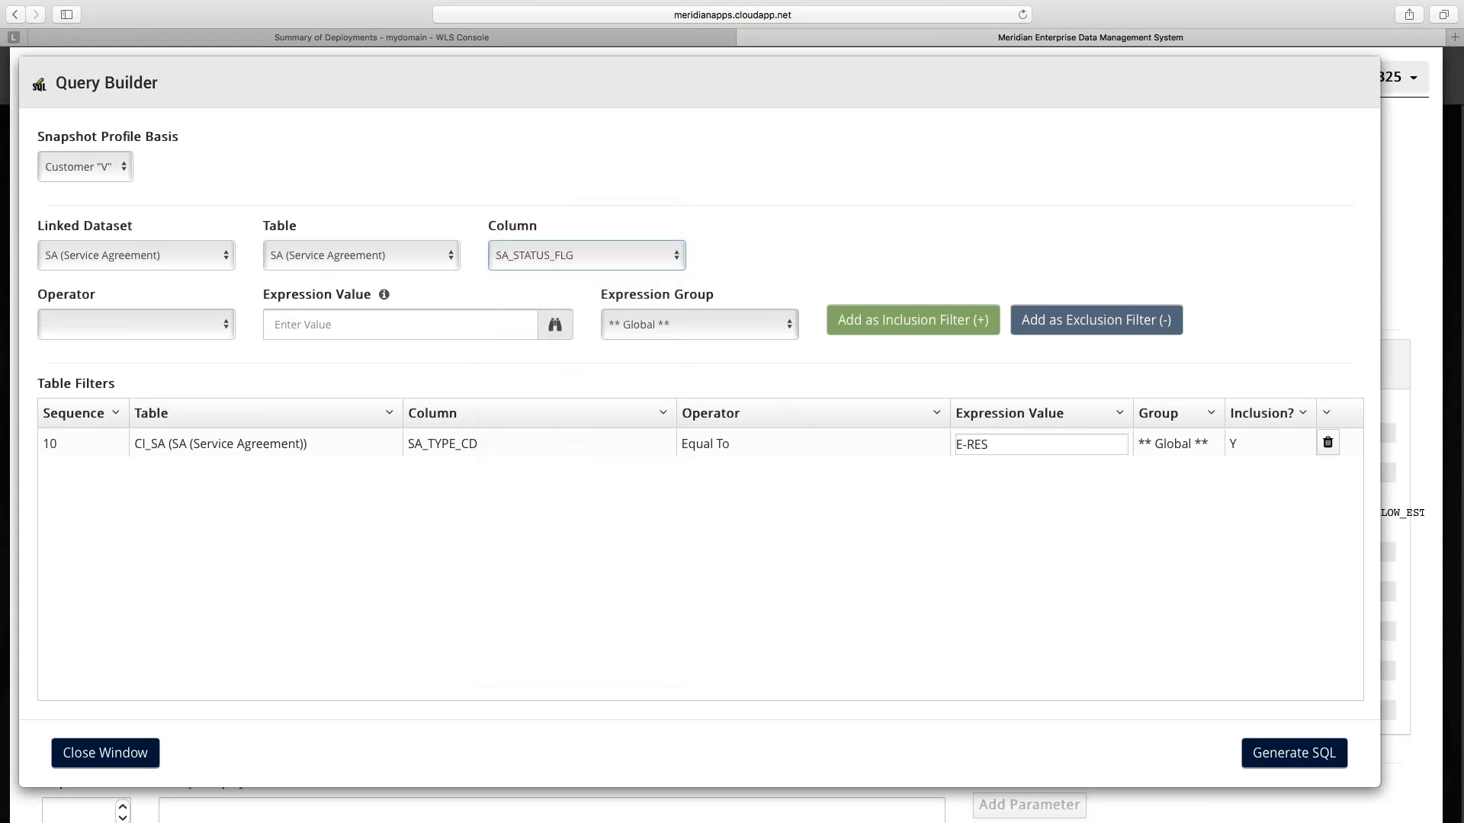
click(554, 324)
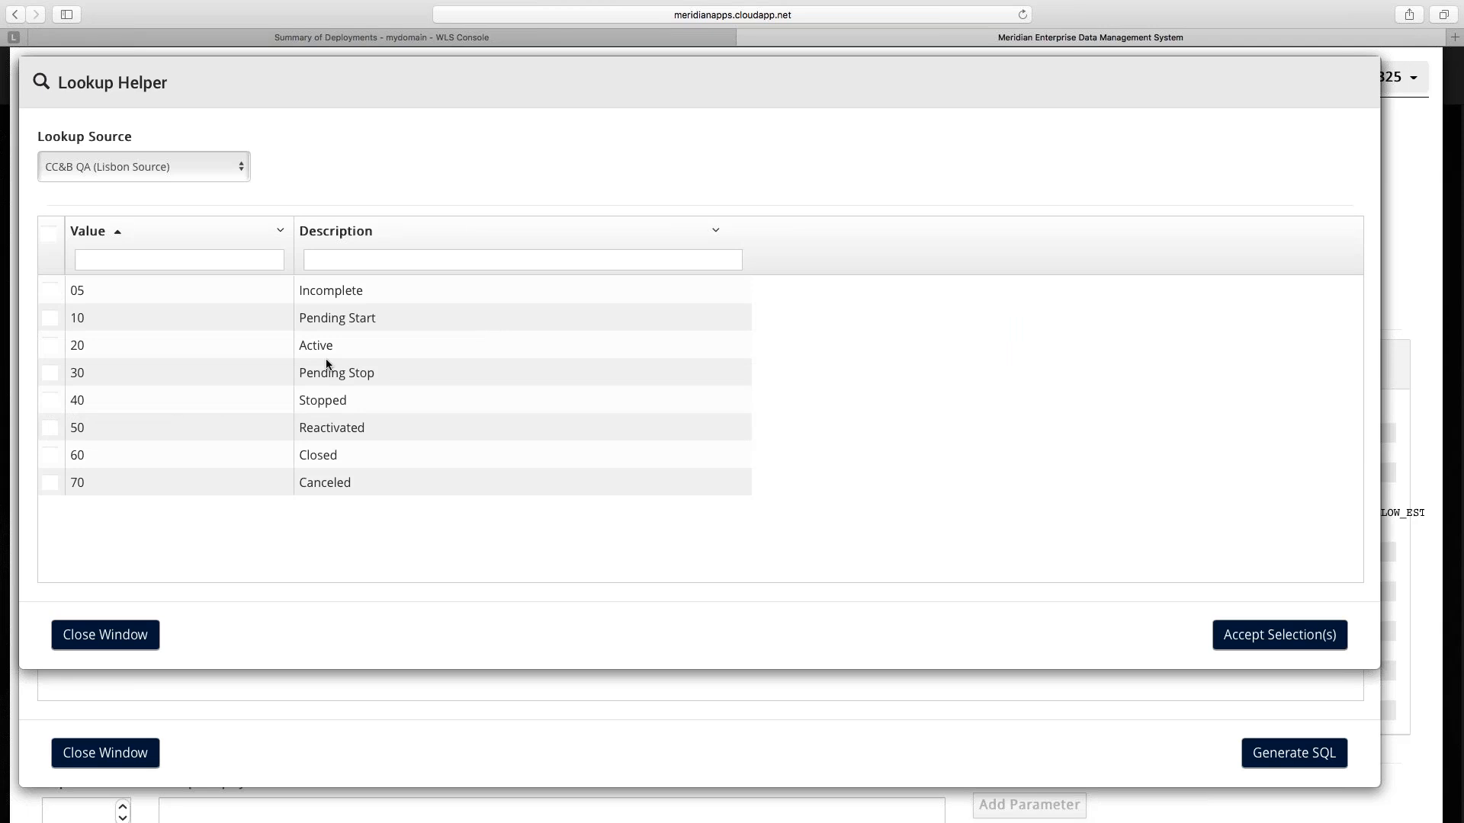
click(354, 353)
click(352, 320)
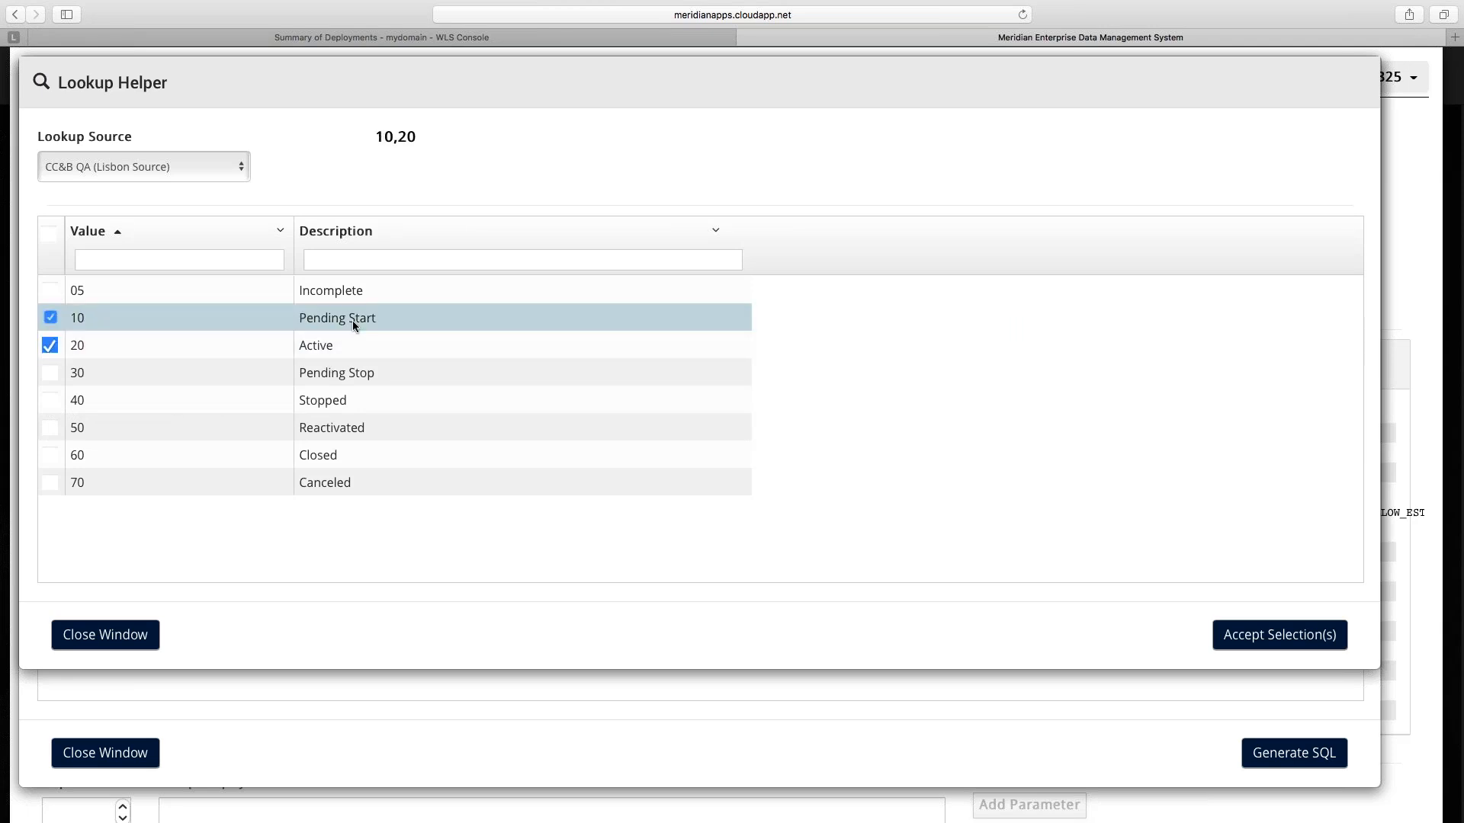
click(358, 378)
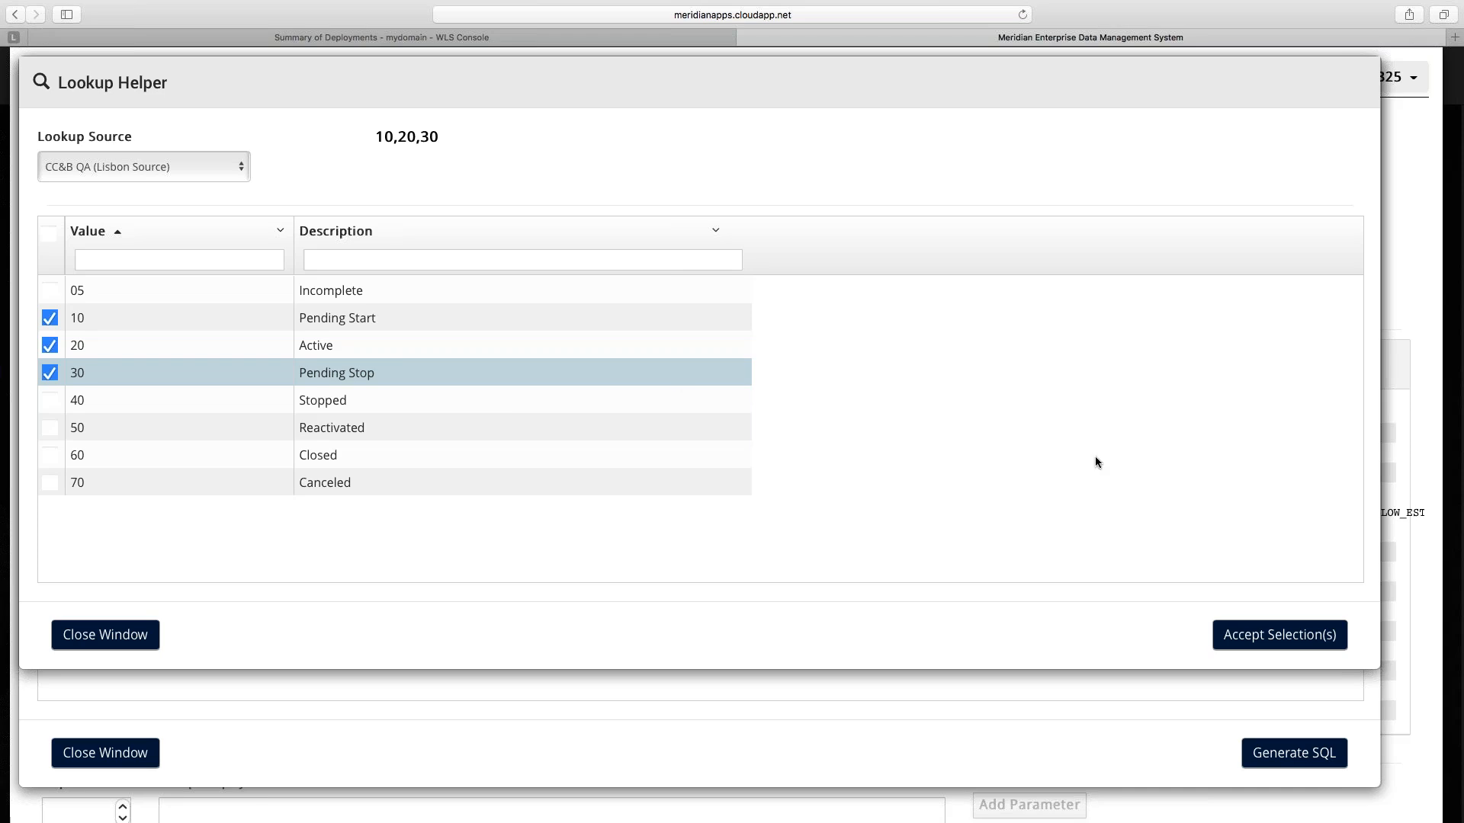
click(1254, 638)
click(1255, 640)
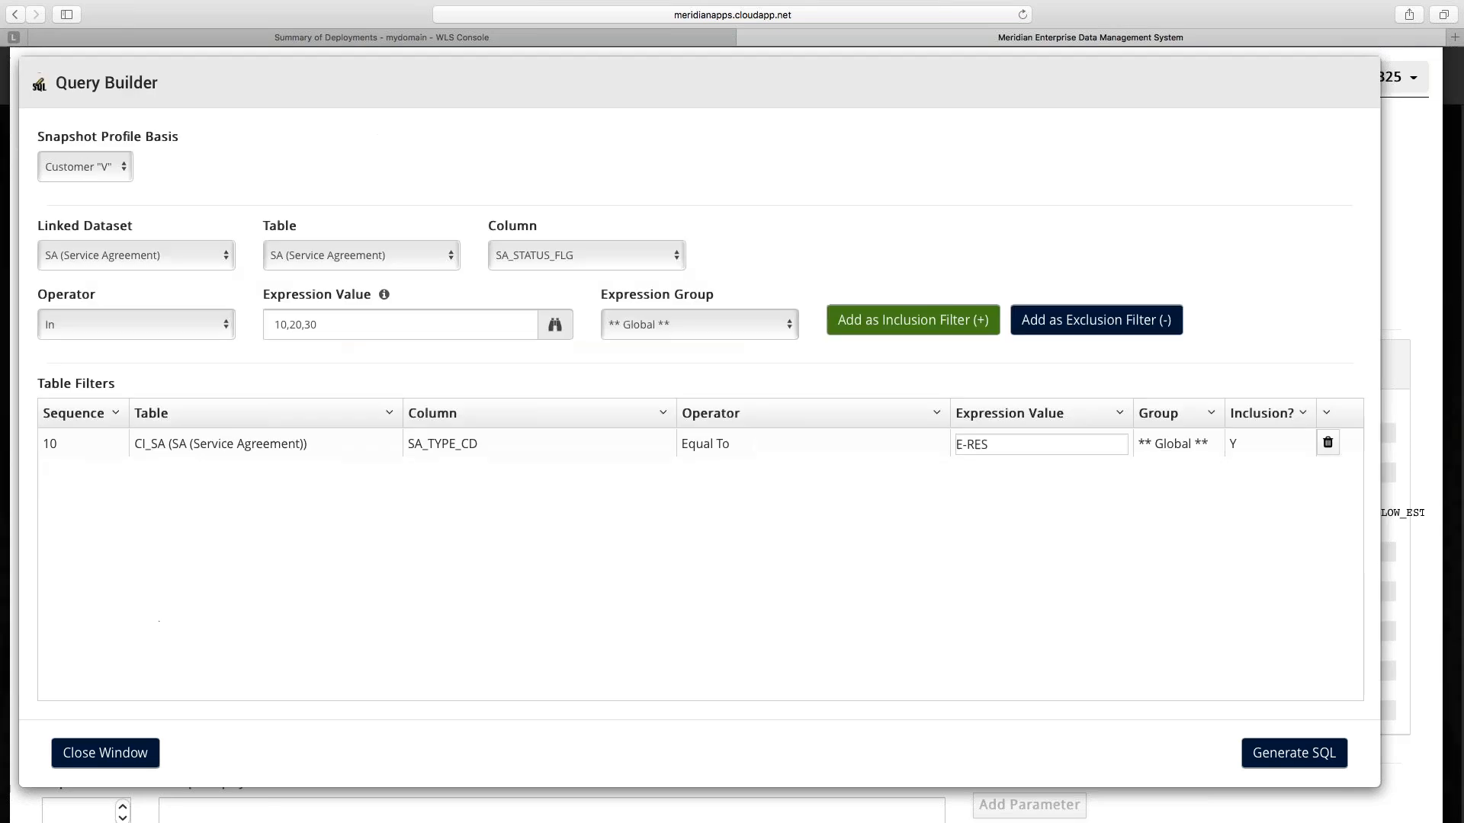
click(920, 333)
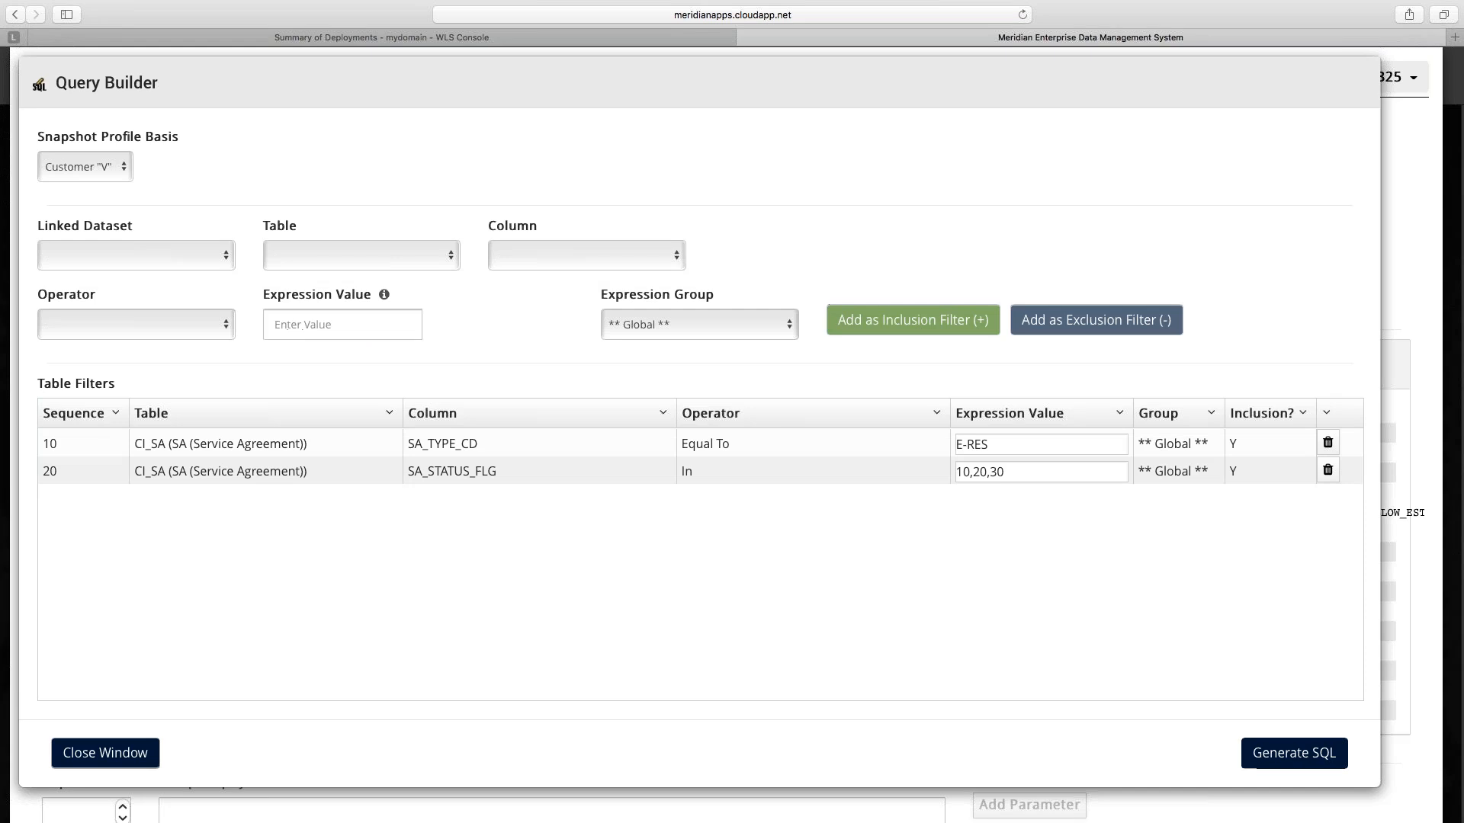
Generate the SQL from both service agreement filters and review the resulting statement.
click(1261, 753)
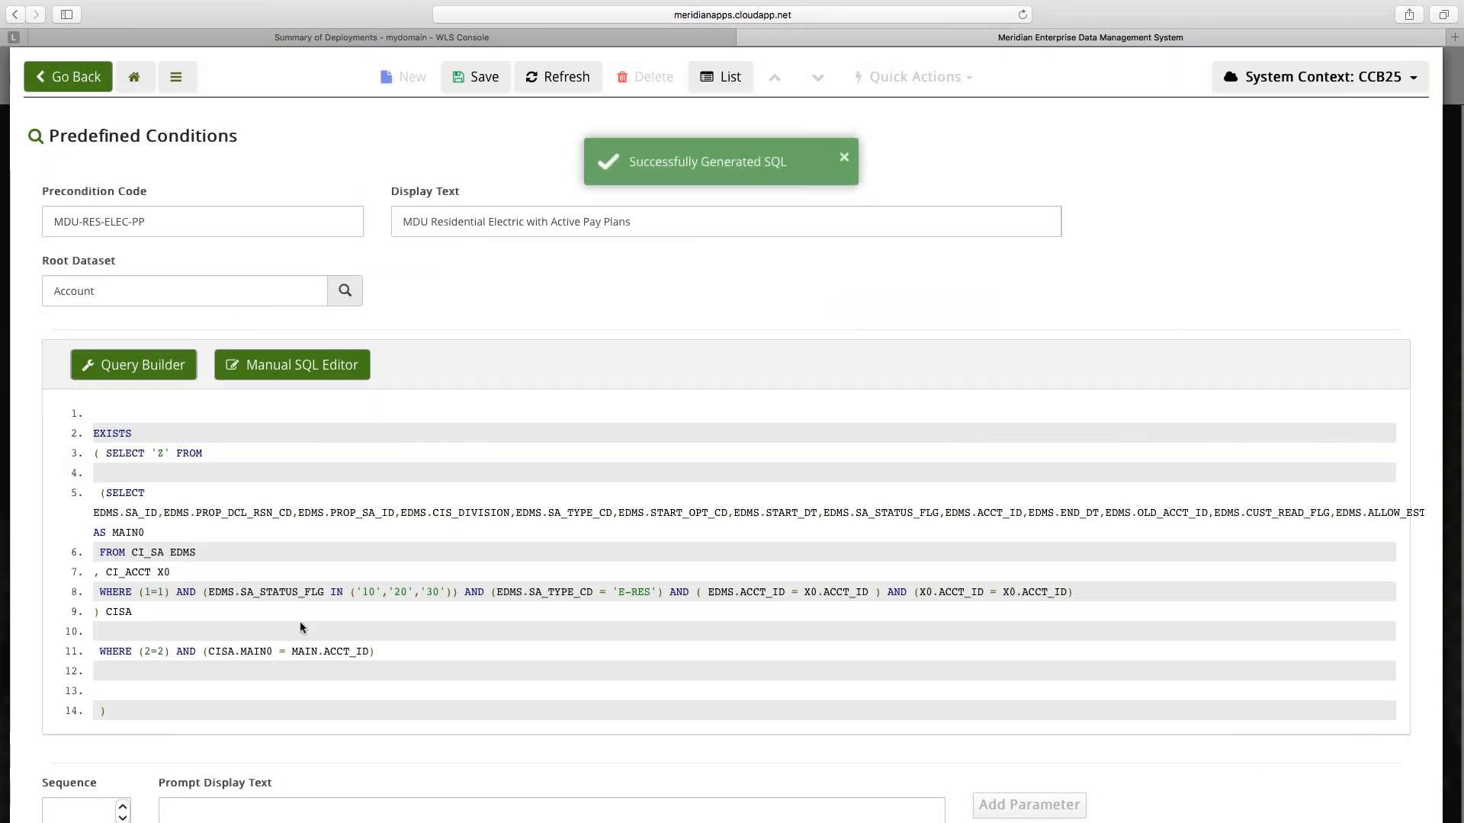
scroll(732, 458, down, 3)
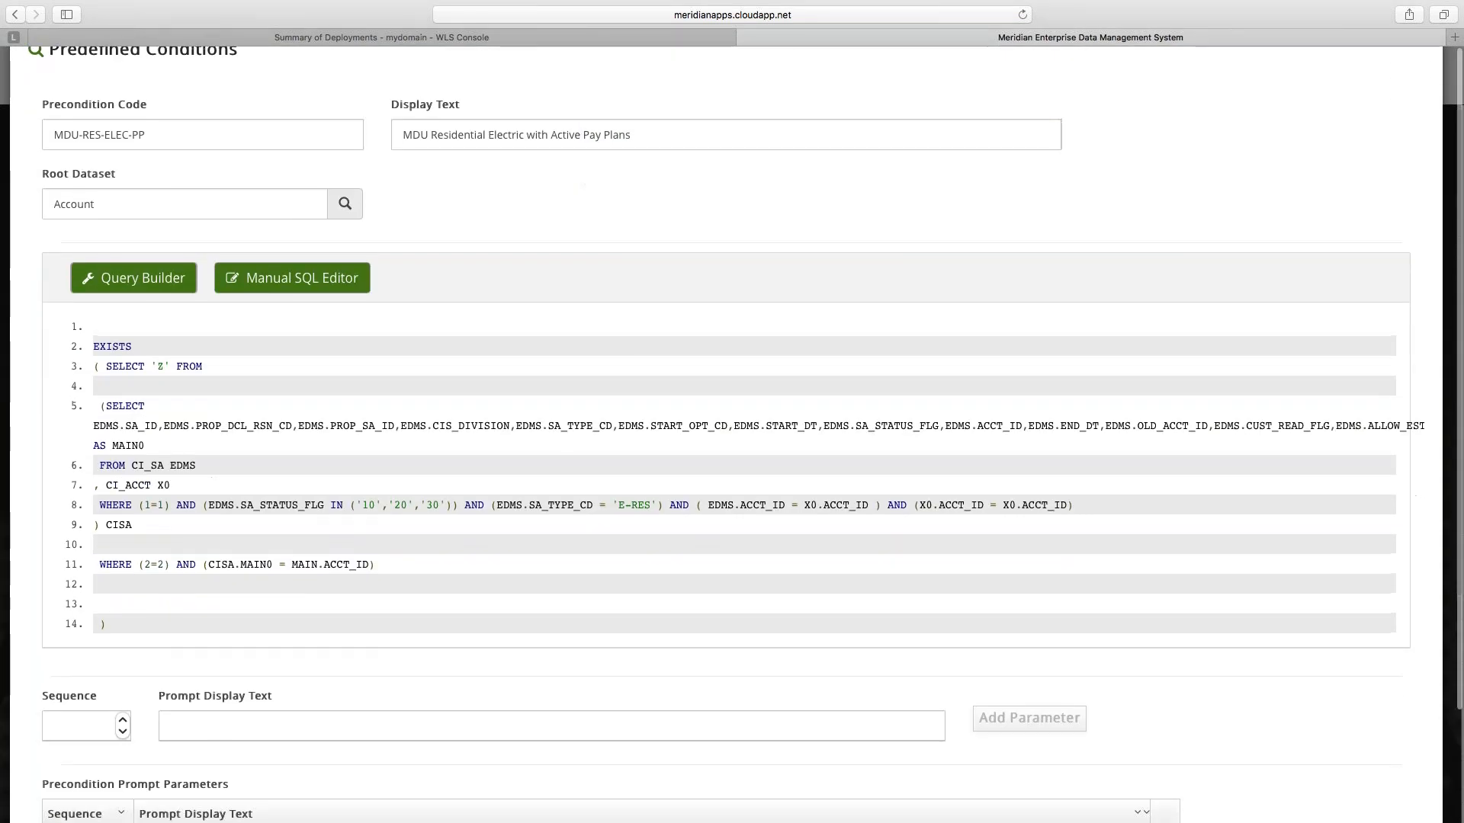
scroll(160, 381, up, 3)
Reopen the Query Builder and base a third filter on the Pay Plan linked dataset and table, using the PP_STAT_FLG column.
click(159, 378)
click(165, 263)
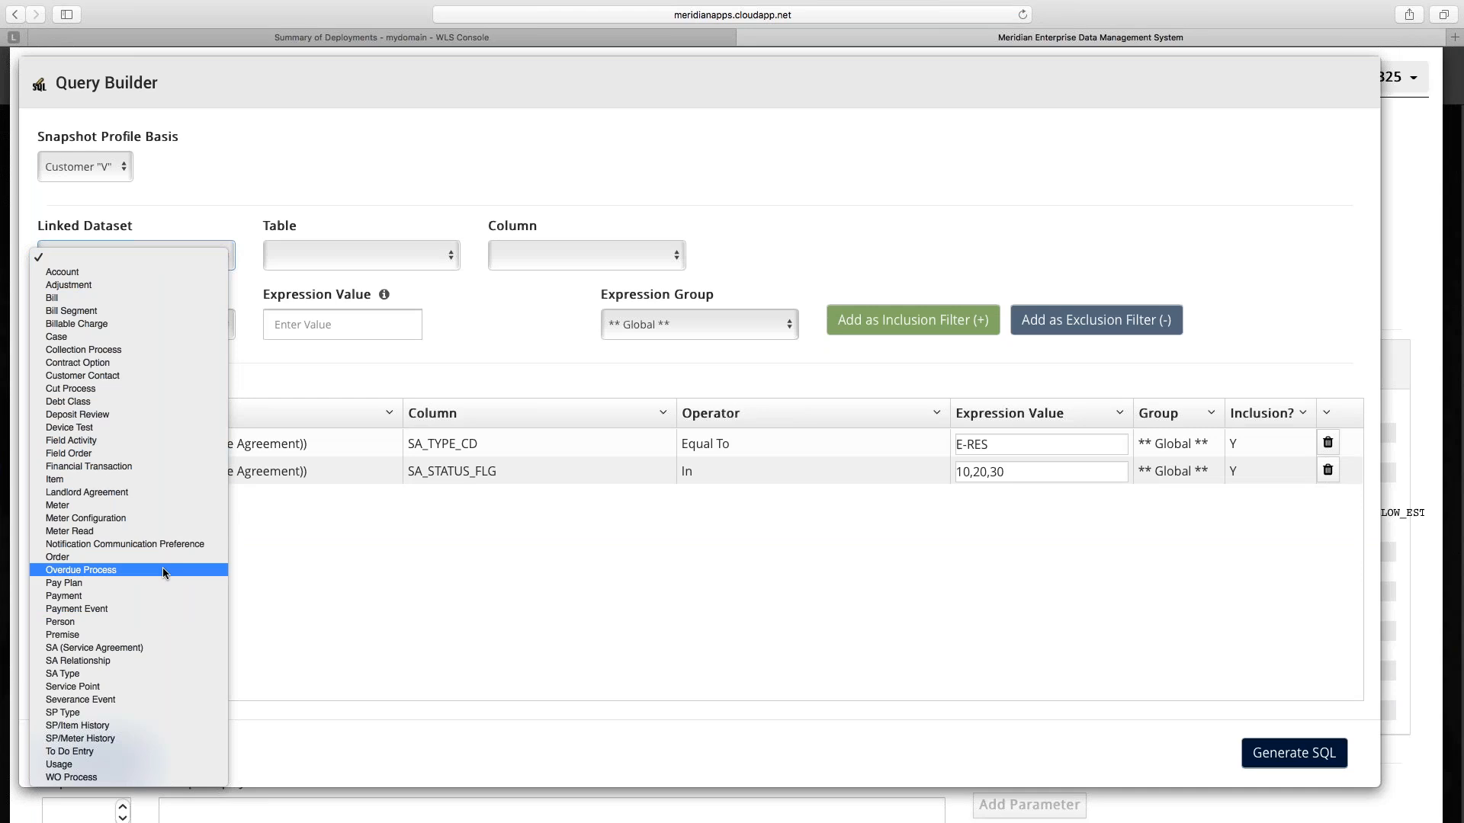
key(Escape)
click(349, 258)
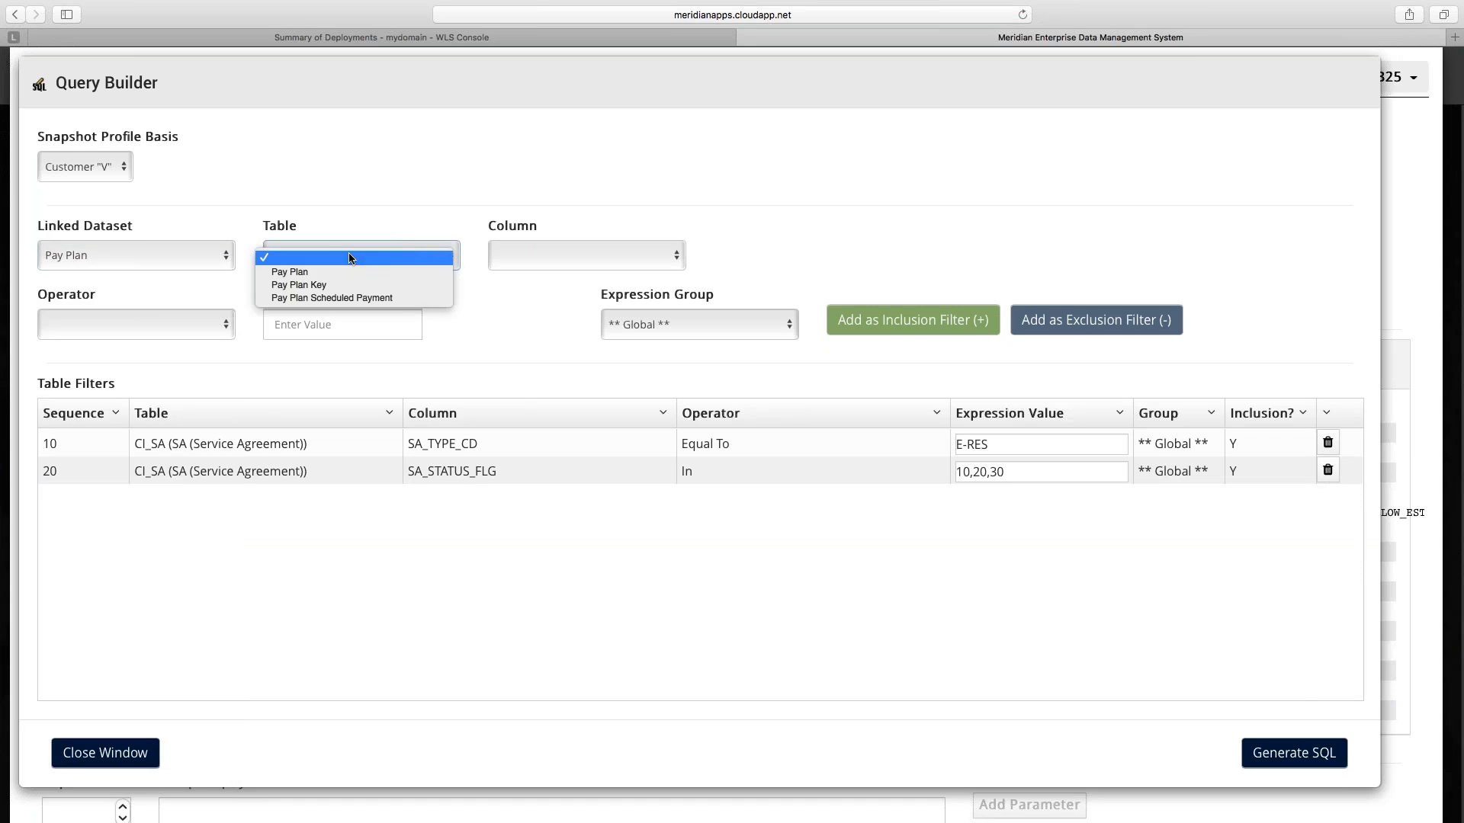
click(366, 272)
click(510, 252)
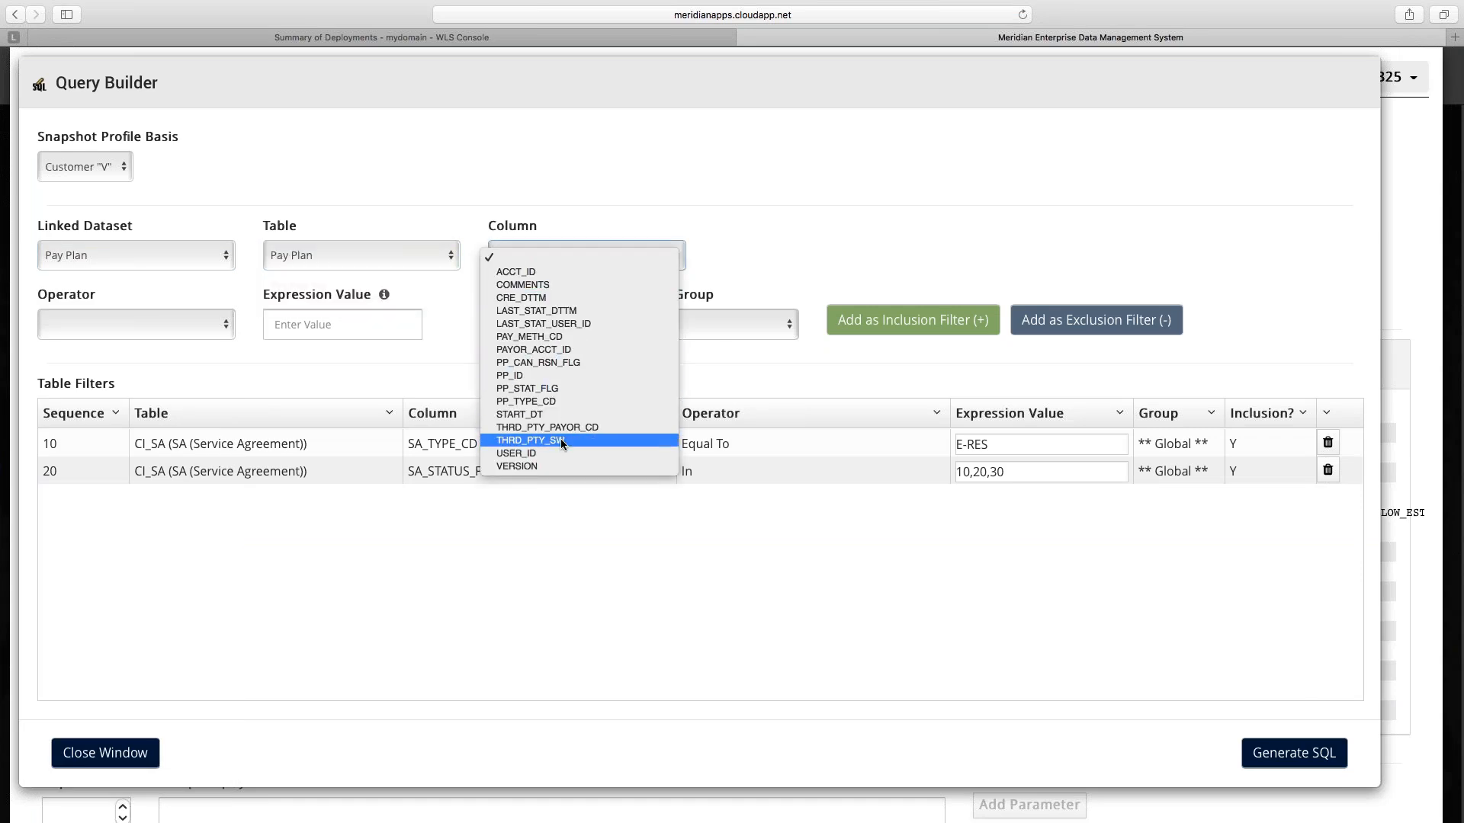
click(561, 387)
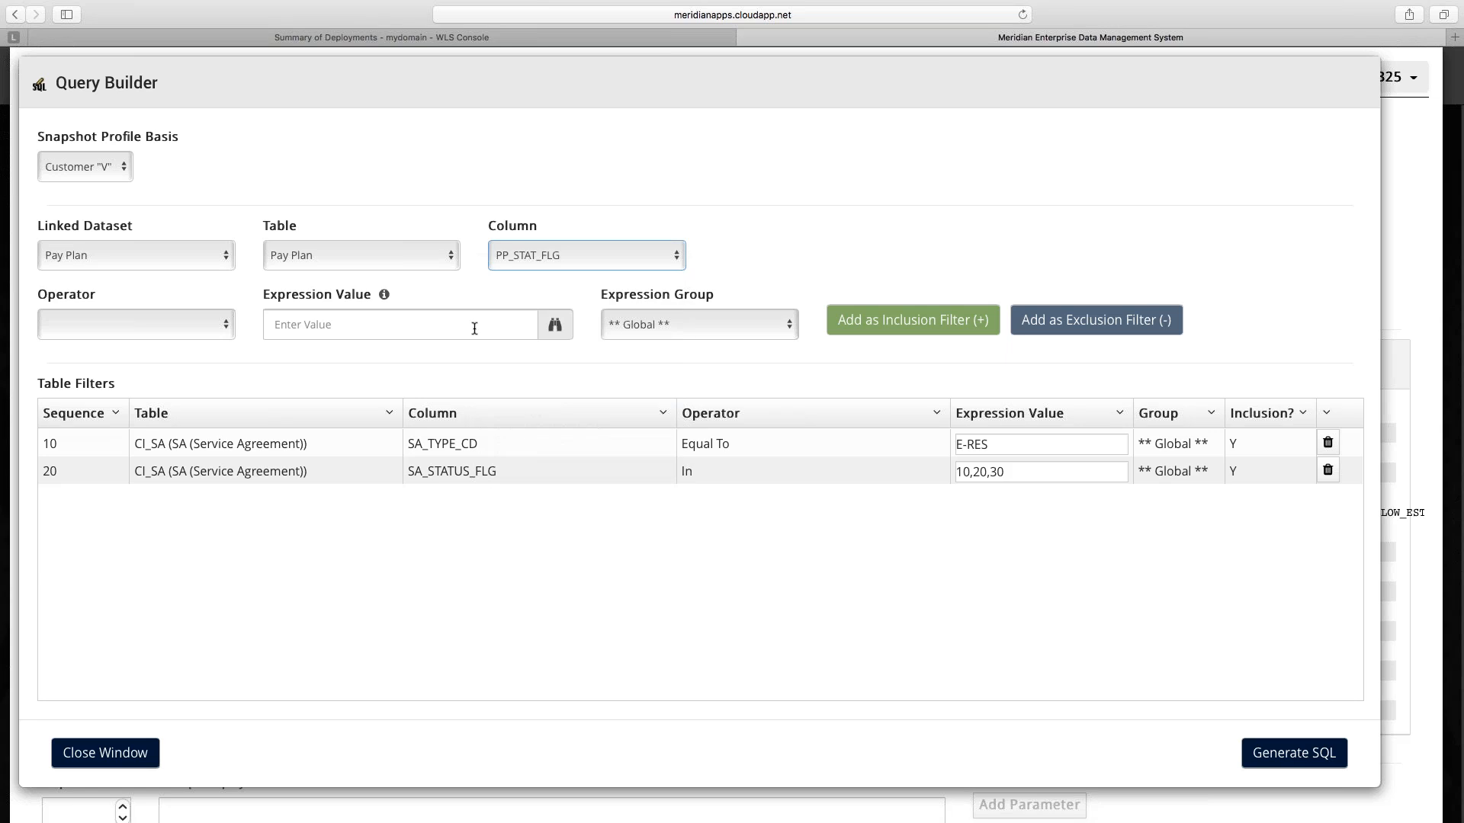
Look up 20 (Active) as the Equal To value for the pay plan status and add it as a global inclusion filter.
click(555, 325)
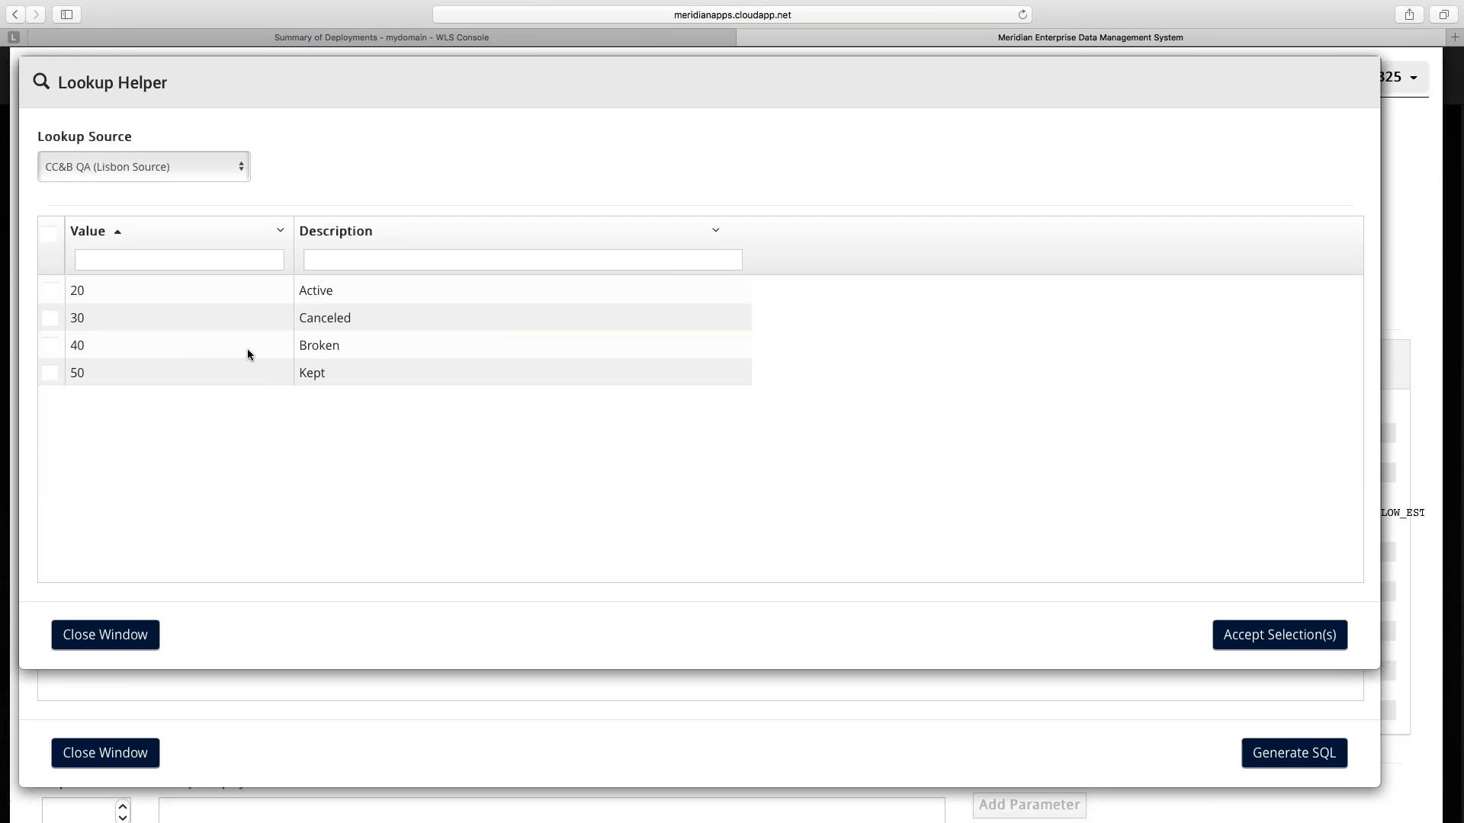
click(326, 295)
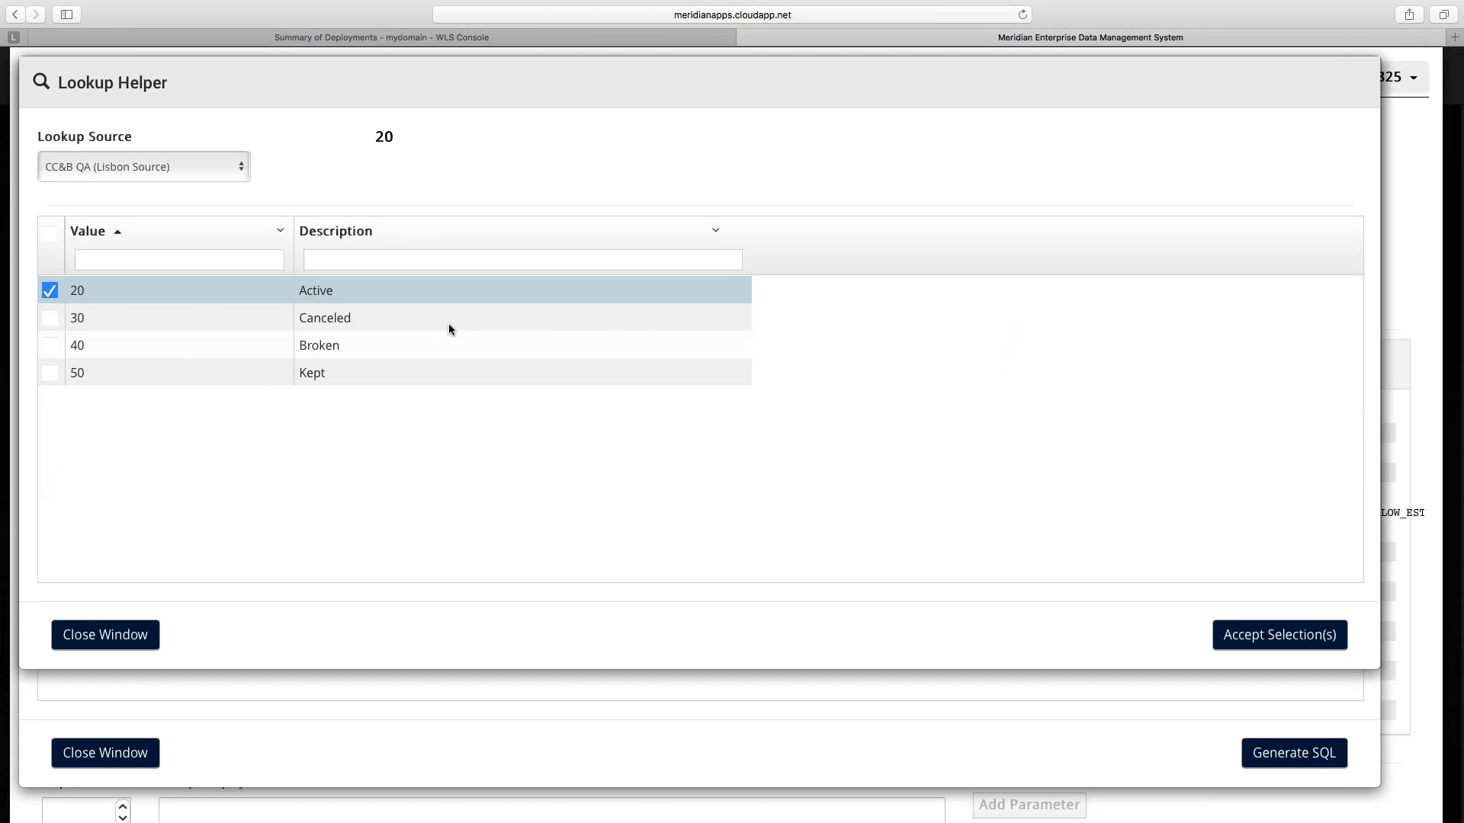
click(1236, 635)
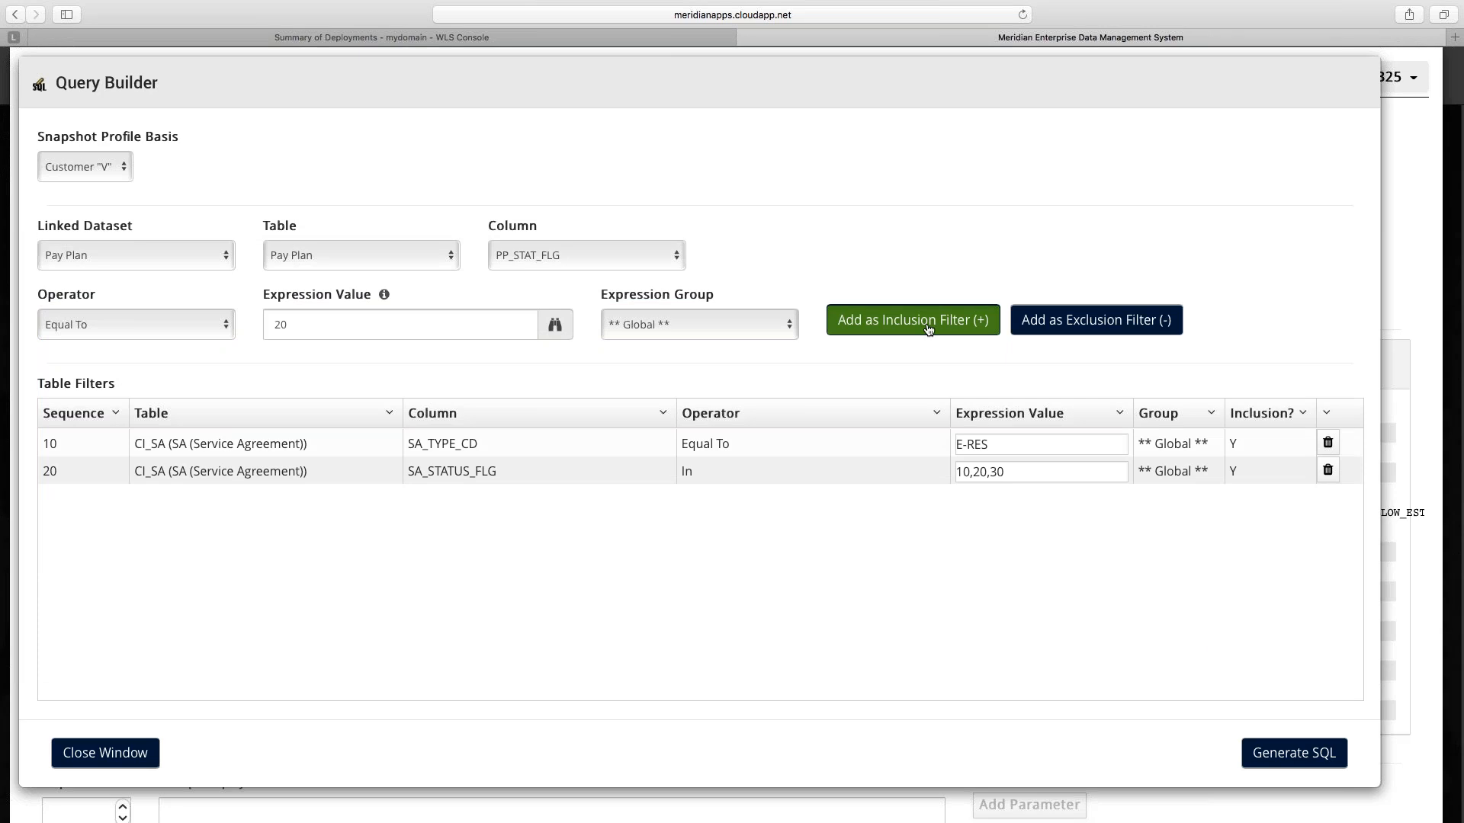
click(927, 326)
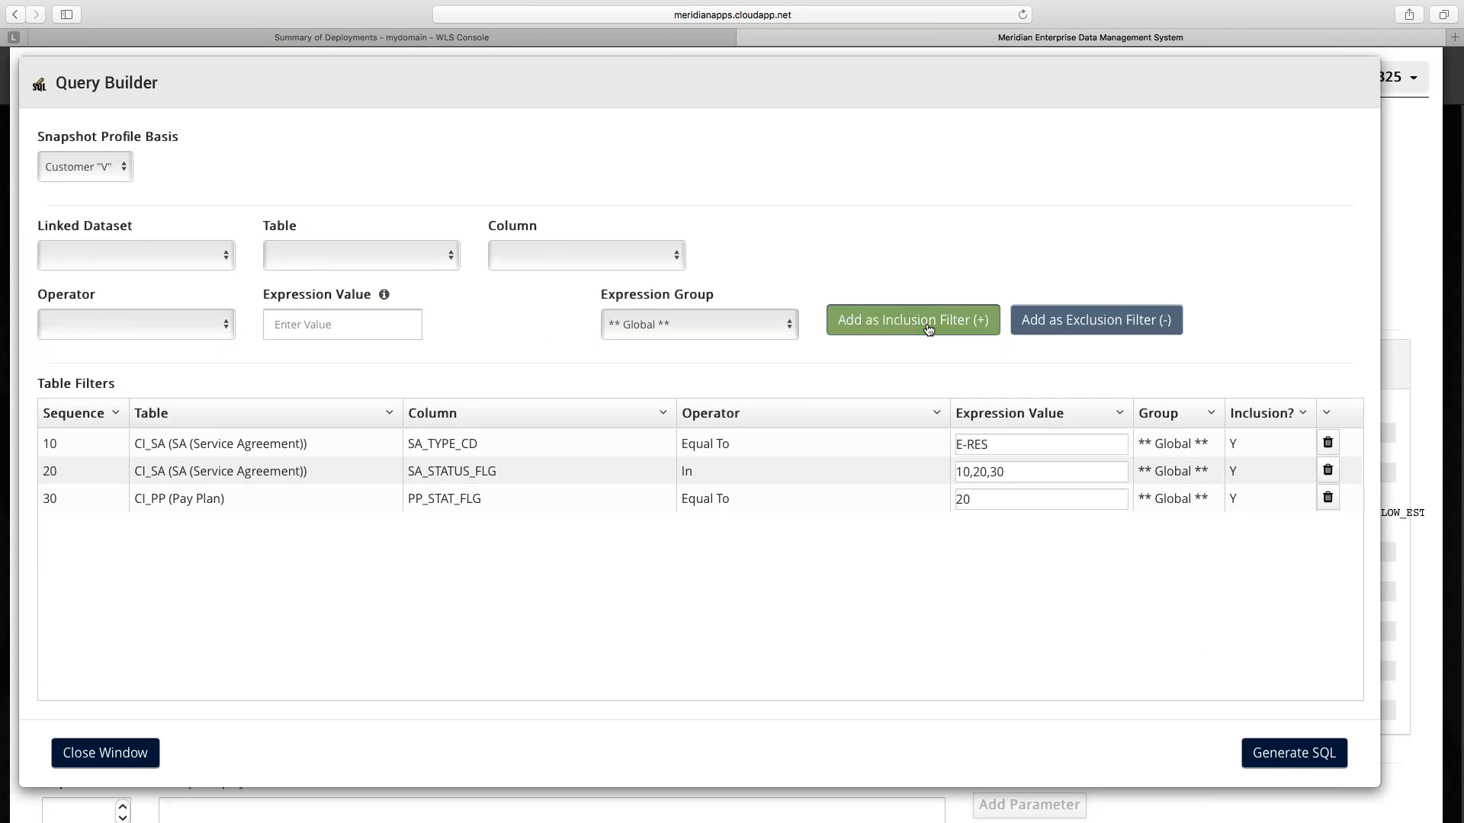
Generate the SQL from the three filters, review its CI_PP joins and status clauses, and save the predefined condition.
click(1285, 754)
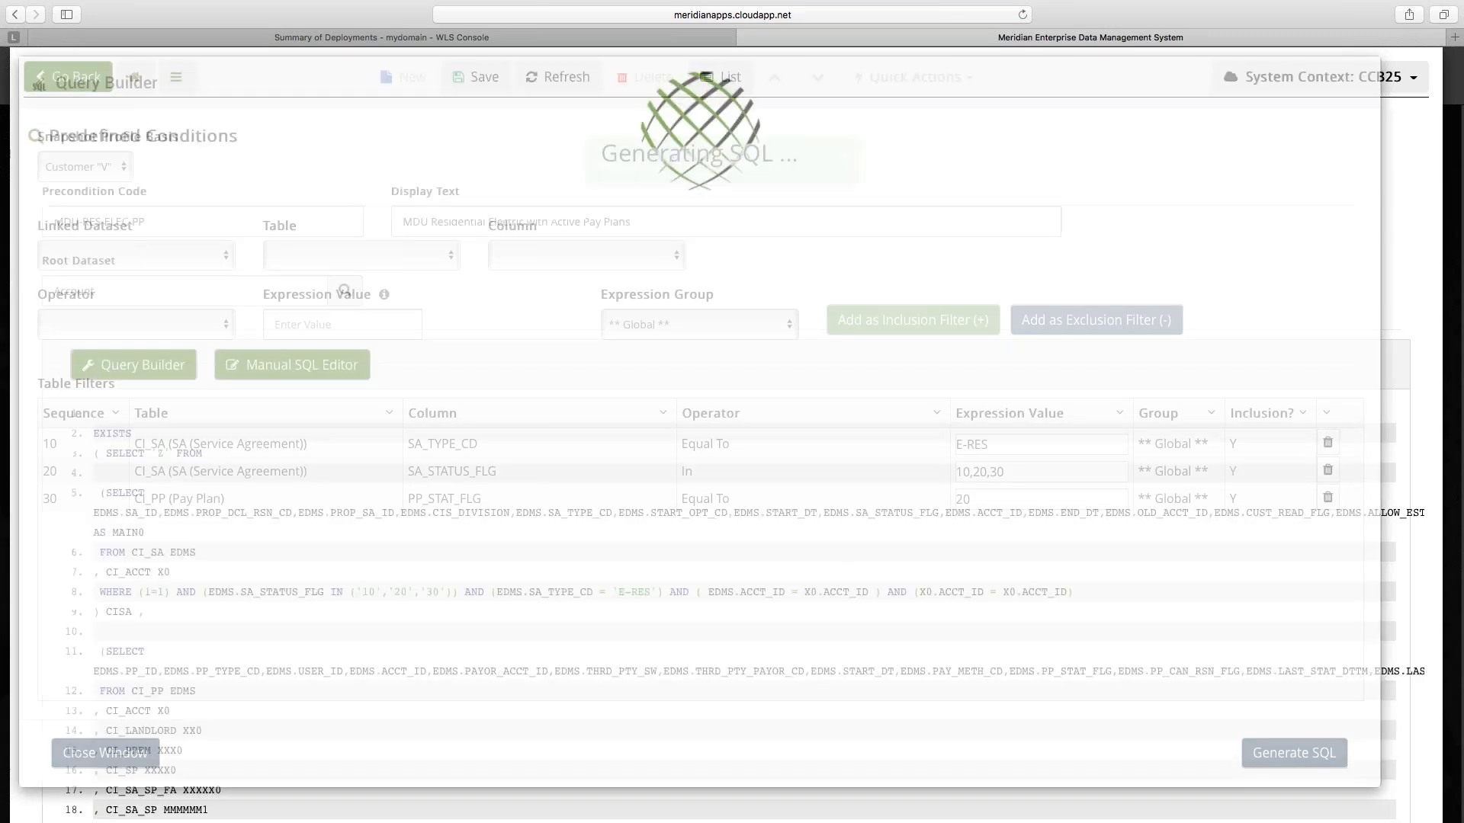
scroll(387, 654, down, 10)
scroll(389, 660, down, 9)
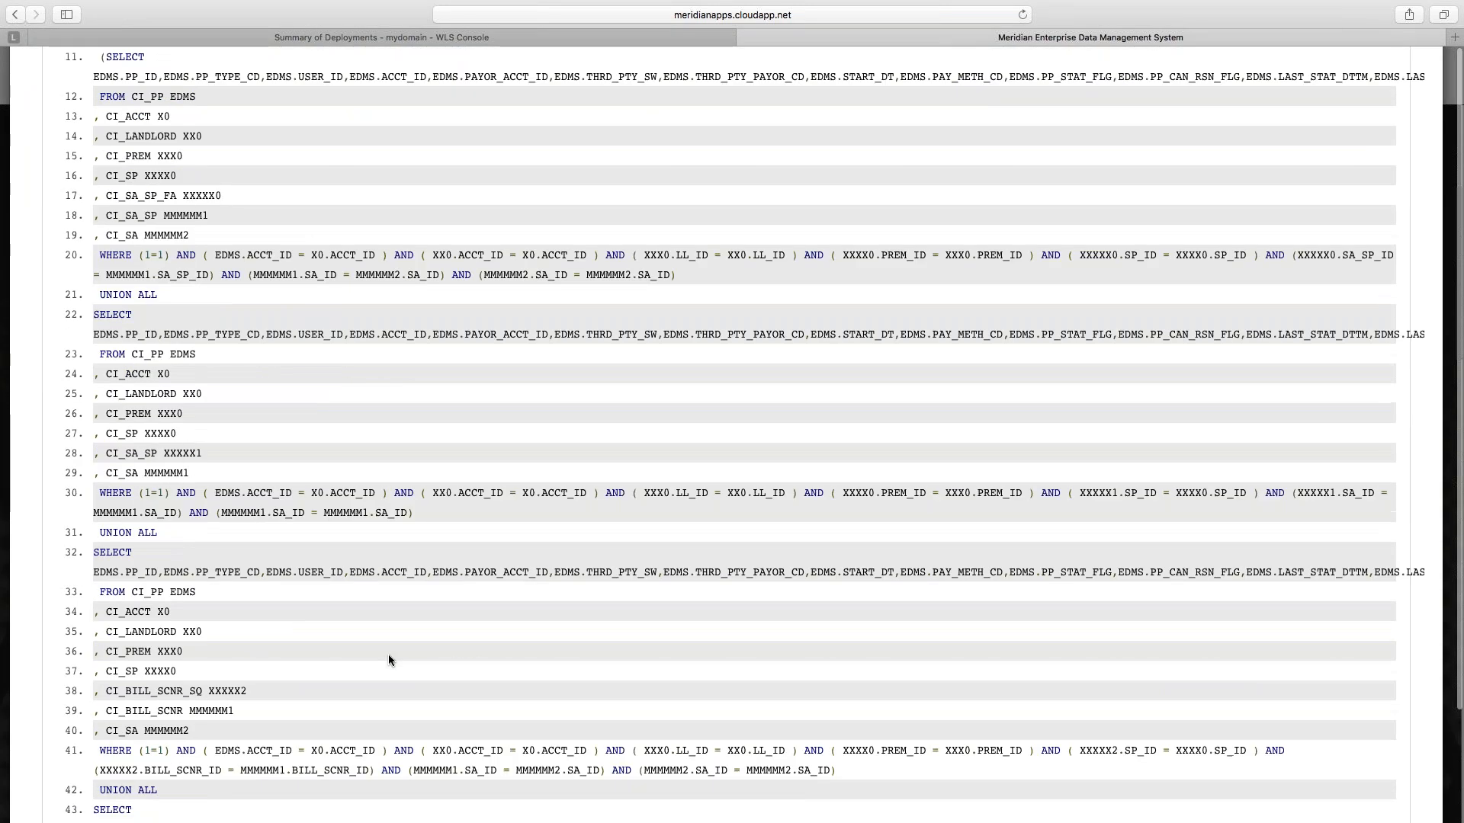
scroll(388, 660, down, 20)
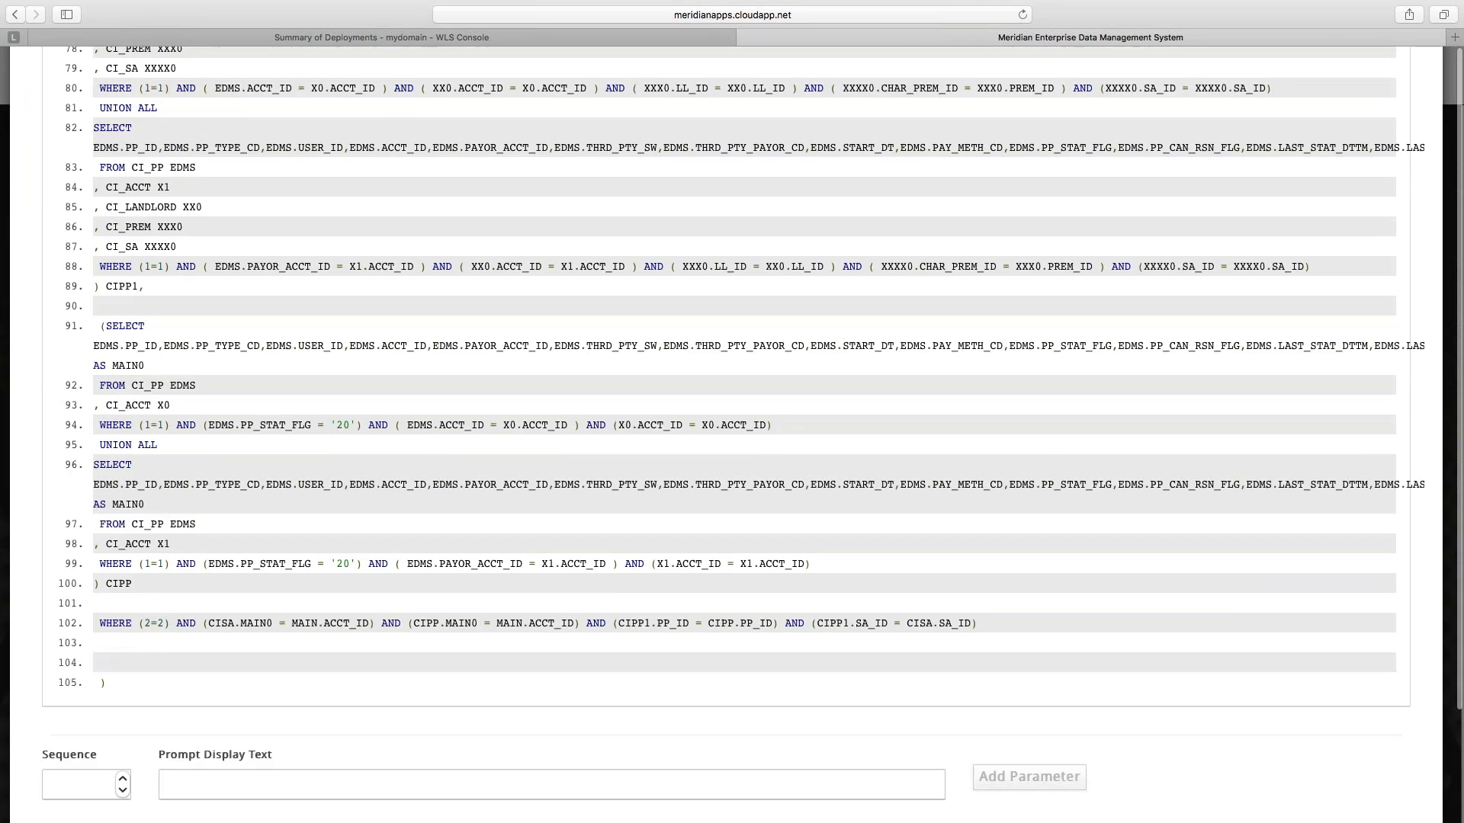
scroll(150, 562, up, 1)
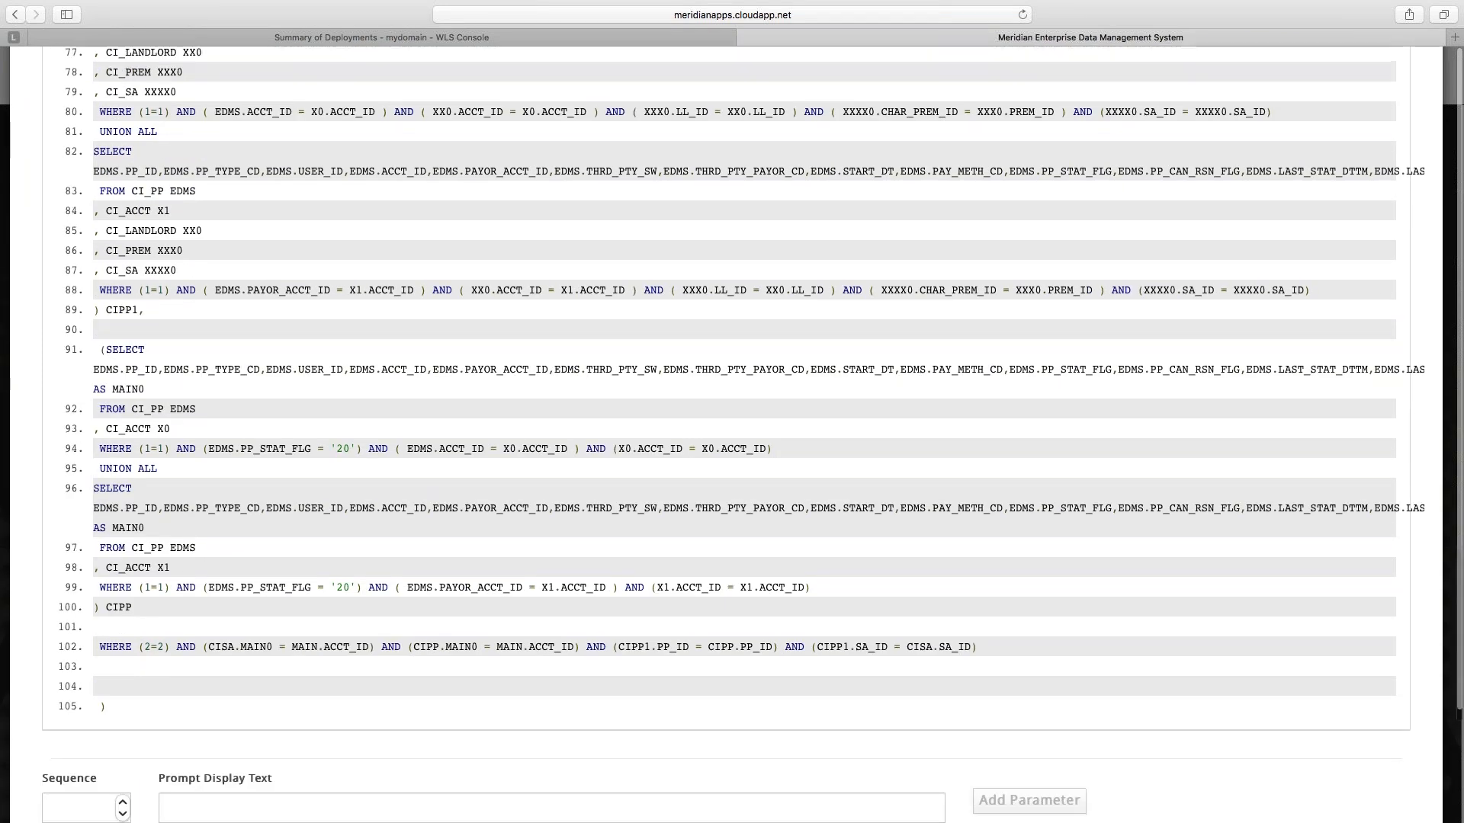
double_click(148, 548)
scroll(133, 568, up, 5)
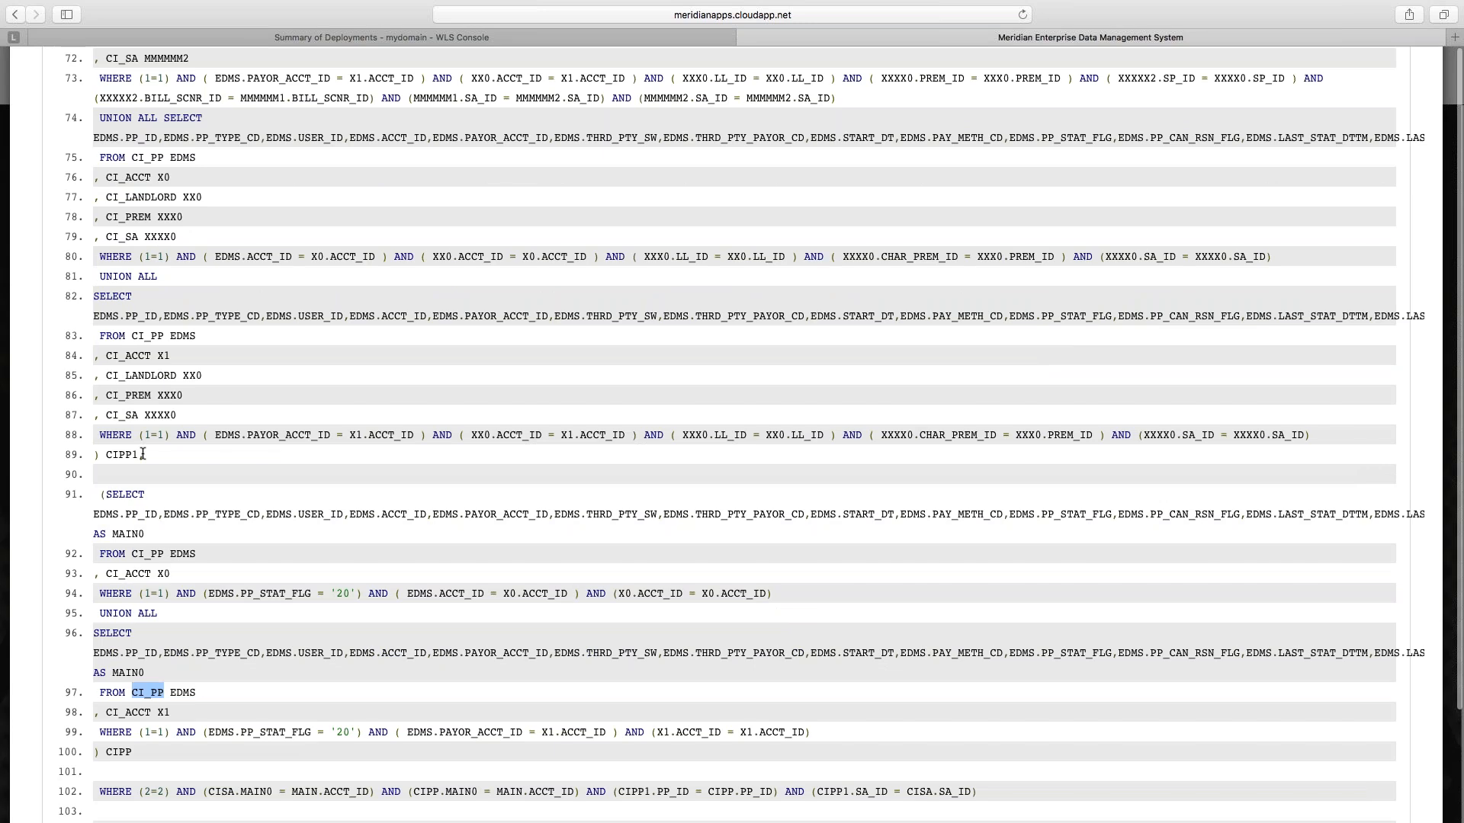
scroll(143, 454, up, 20)
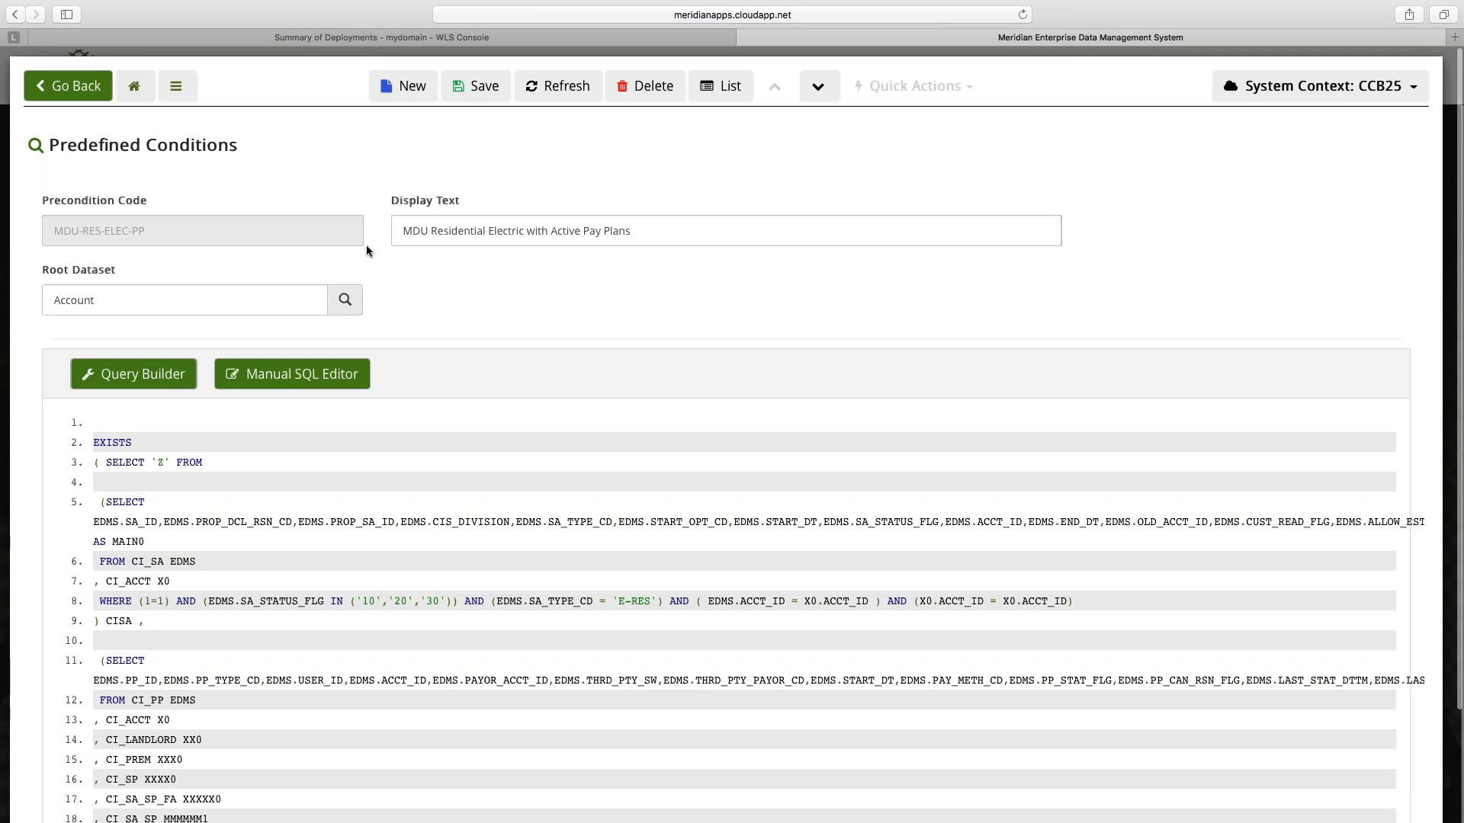
Open package MDU-0512-DEMO-01 from the dashboard's open packages and start taking a new snapshot.
click(134, 85)
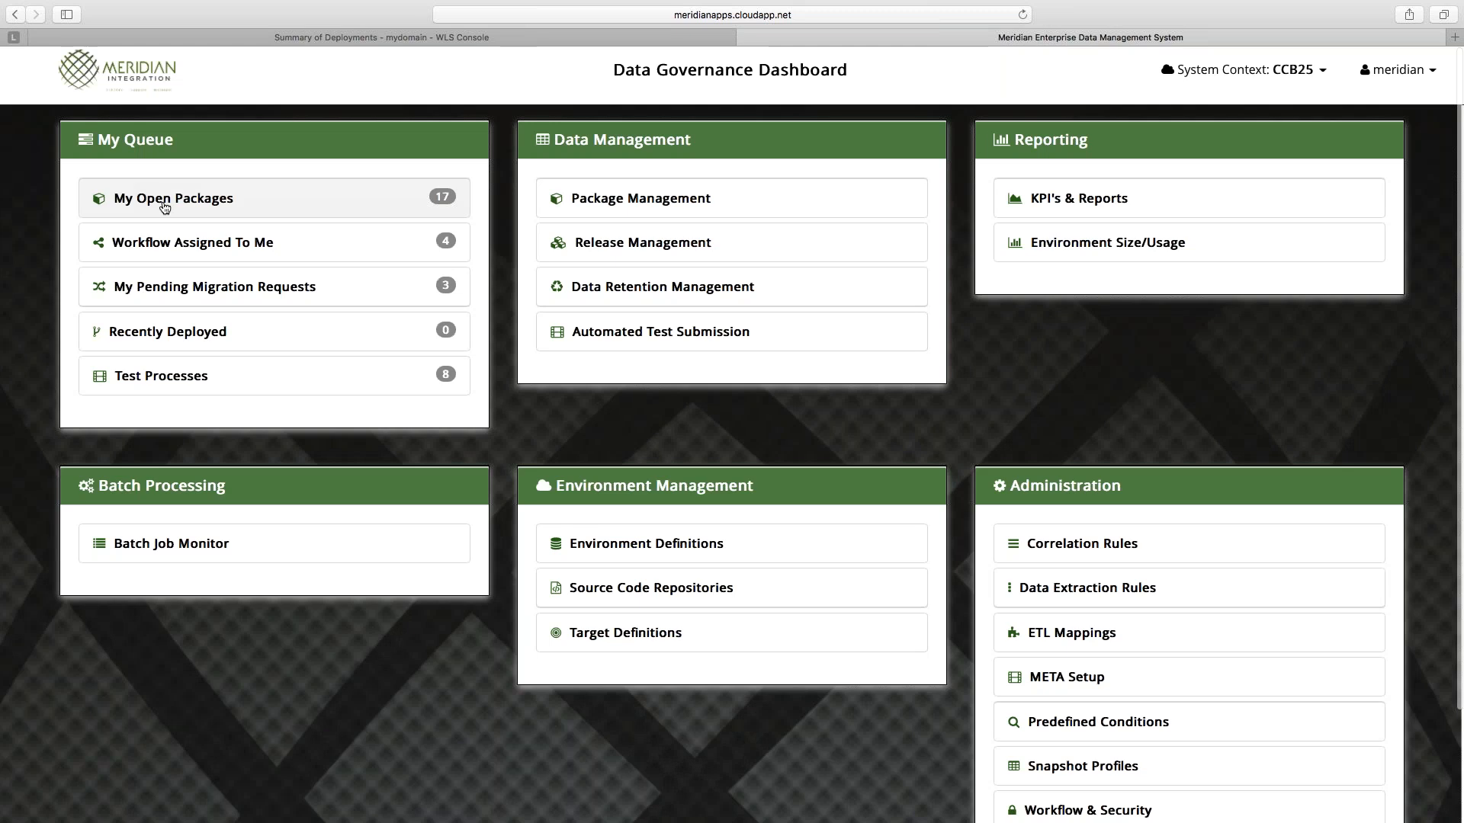
click(164, 202)
click(106, 354)
click(894, 97)
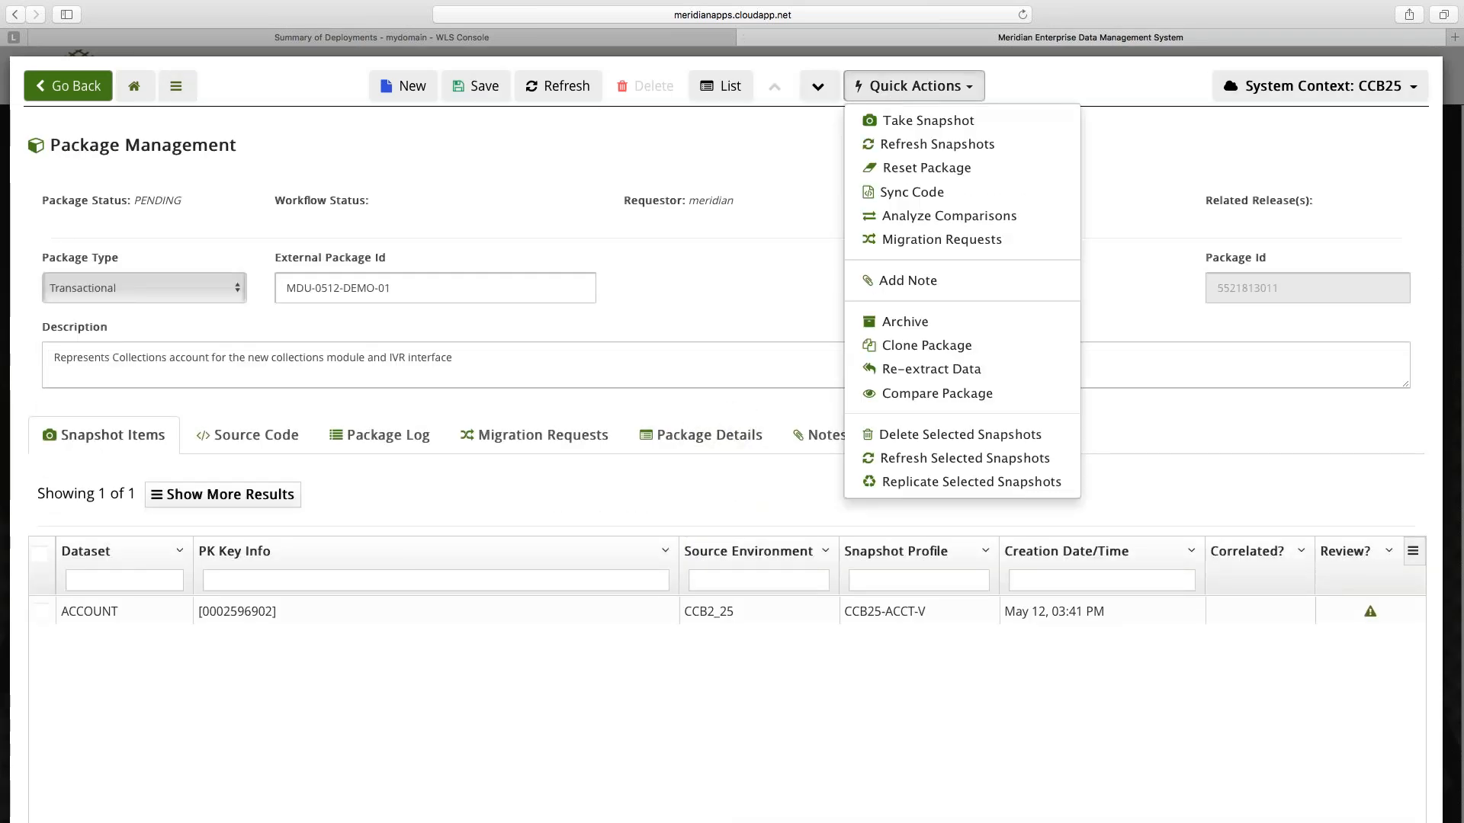
click(928, 121)
Set the extraction source to CC&B QA (Lisbon Source), the Account dataset and the Customer "V" snapshot profile.
click(122, 363)
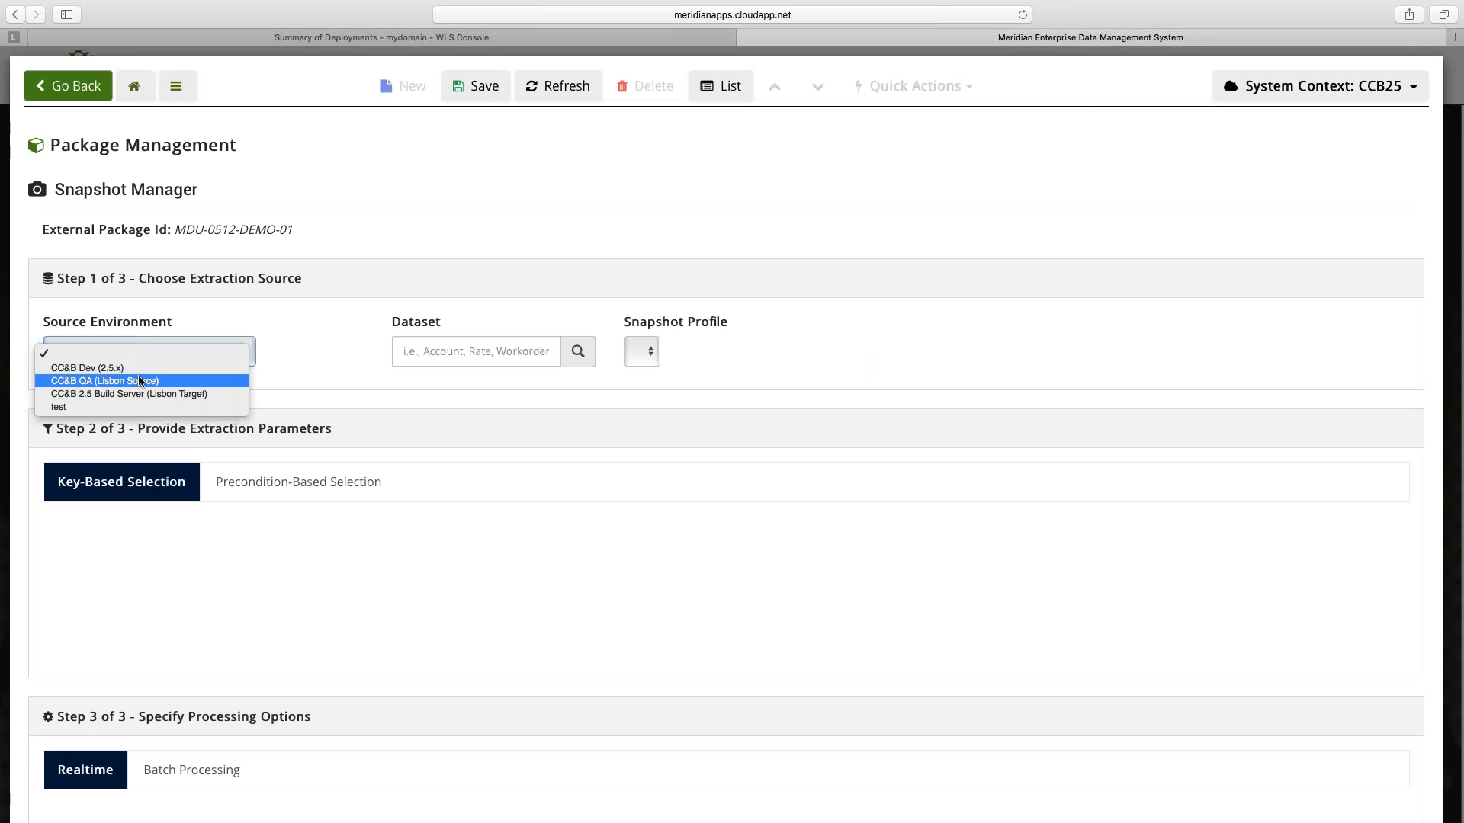
click(107, 381)
click(451, 351)
text(Acc)
click(465, 389)
click(644, 345)
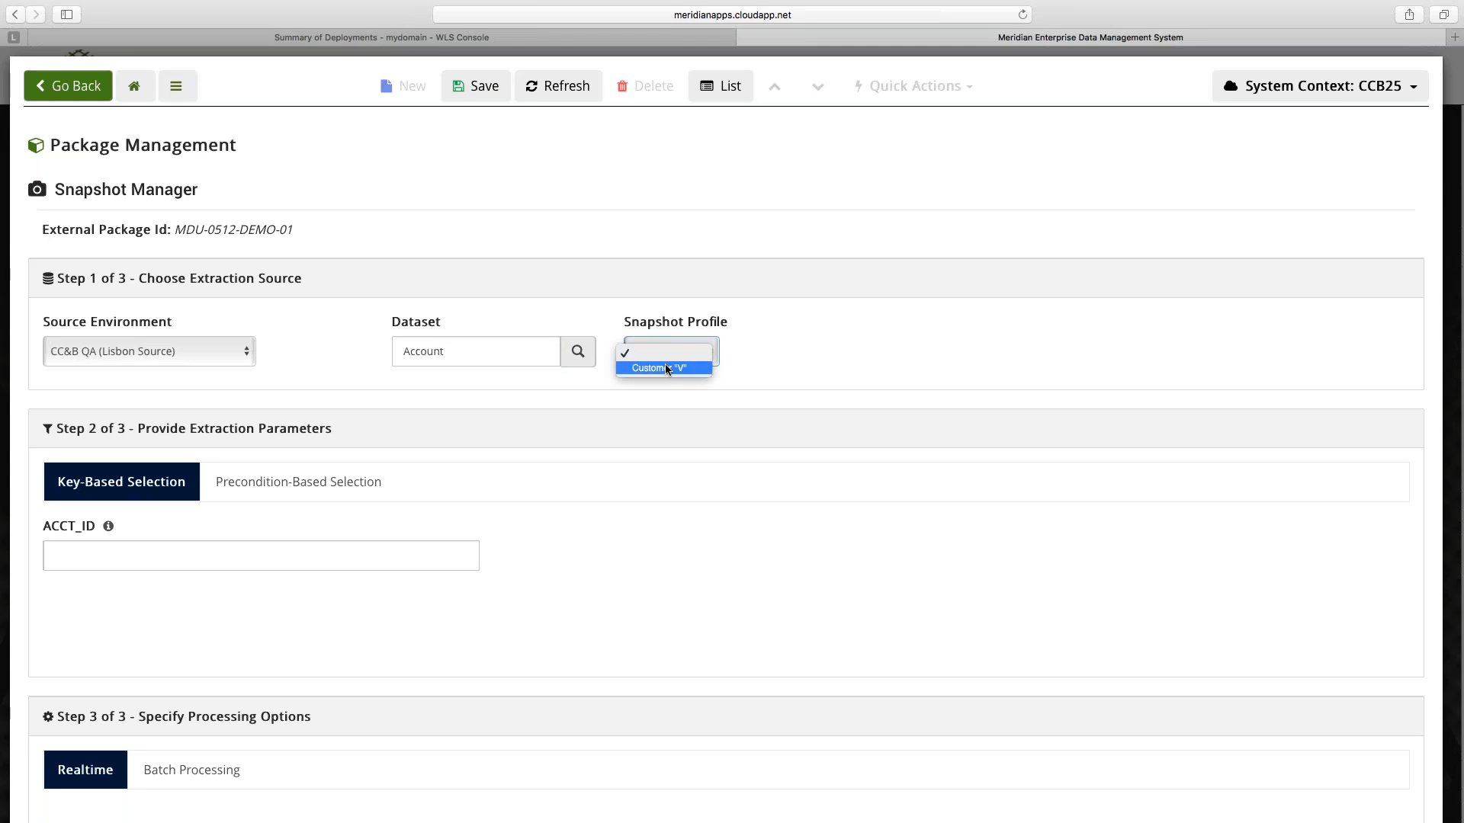
click(665, 367)
Switch the extraction parameters to precondition-based selection and include precondition MDU-RES-ELEC-PP.
click(298, 482)
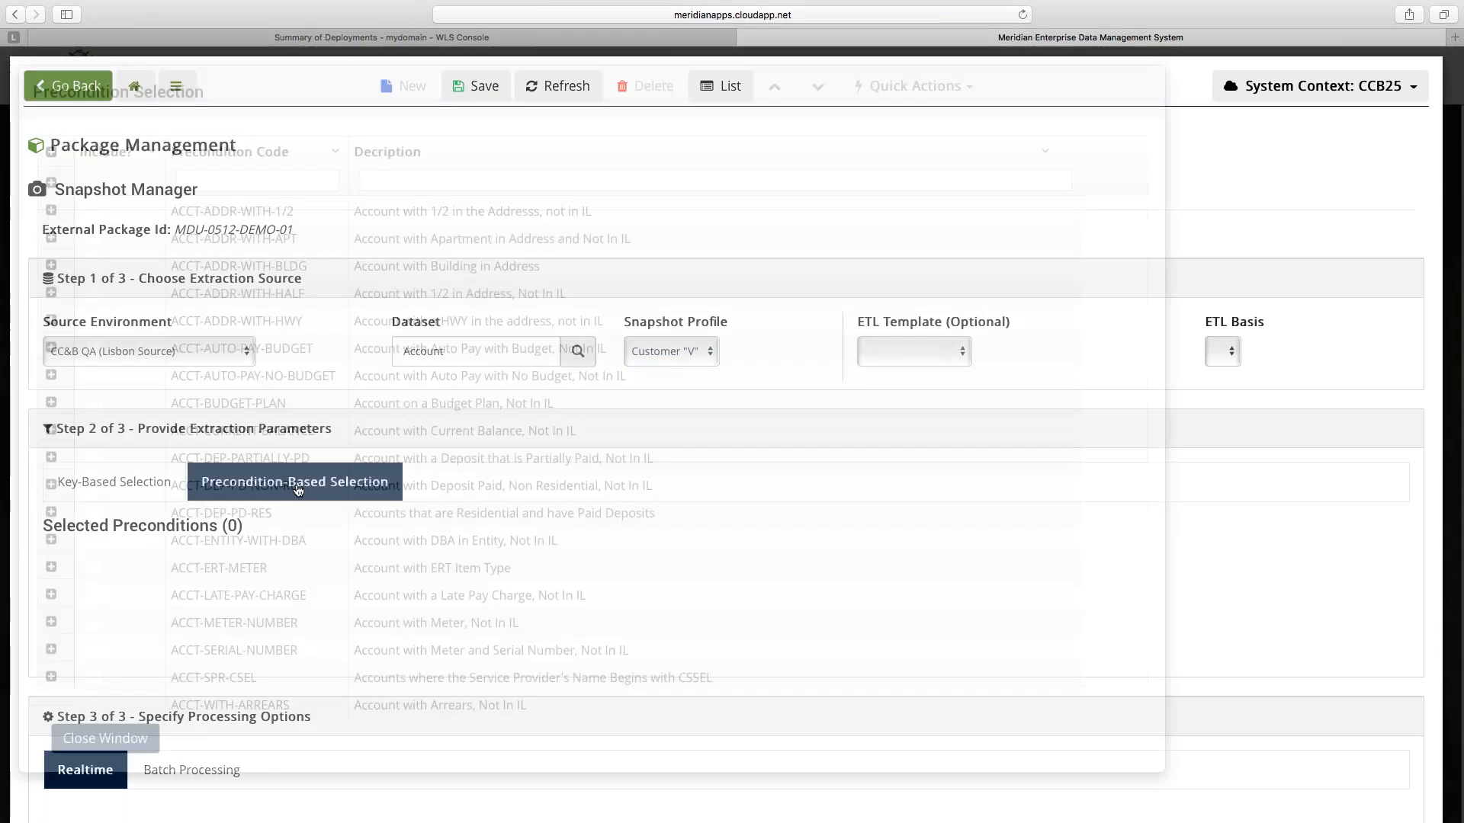
click(233, 173)
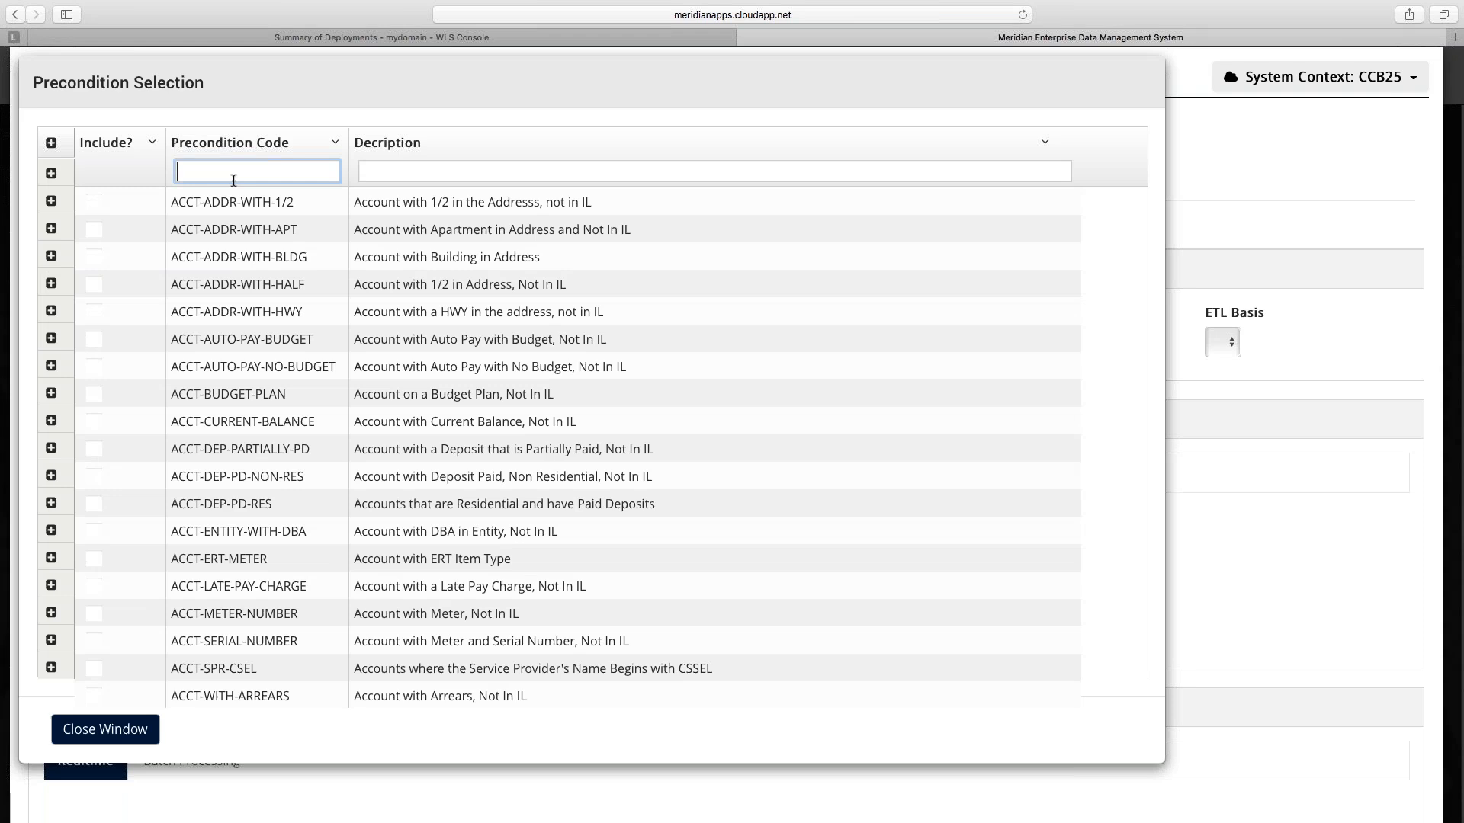
text(MD)
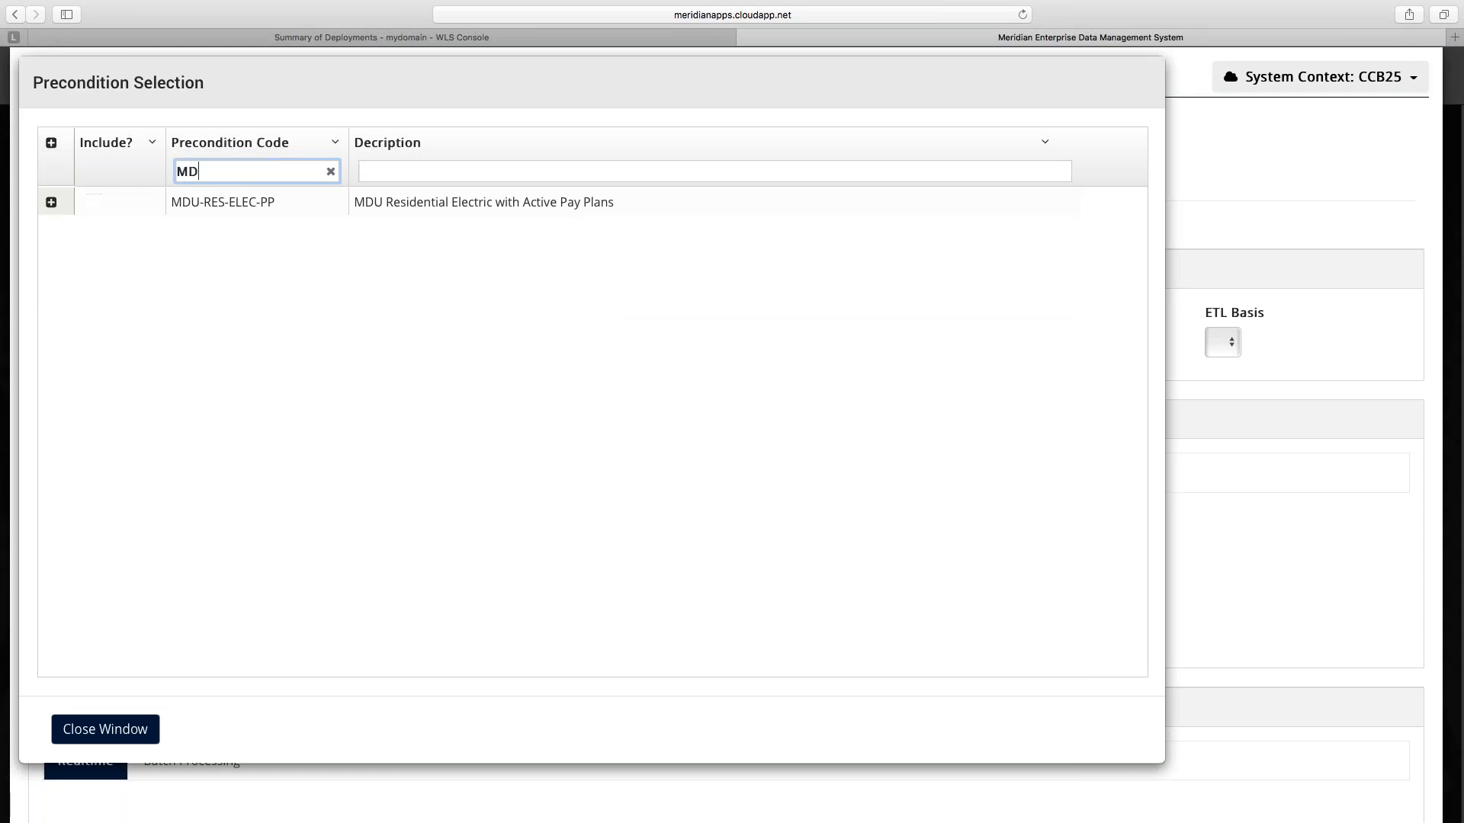
click(94, 201)
click(105, 729)
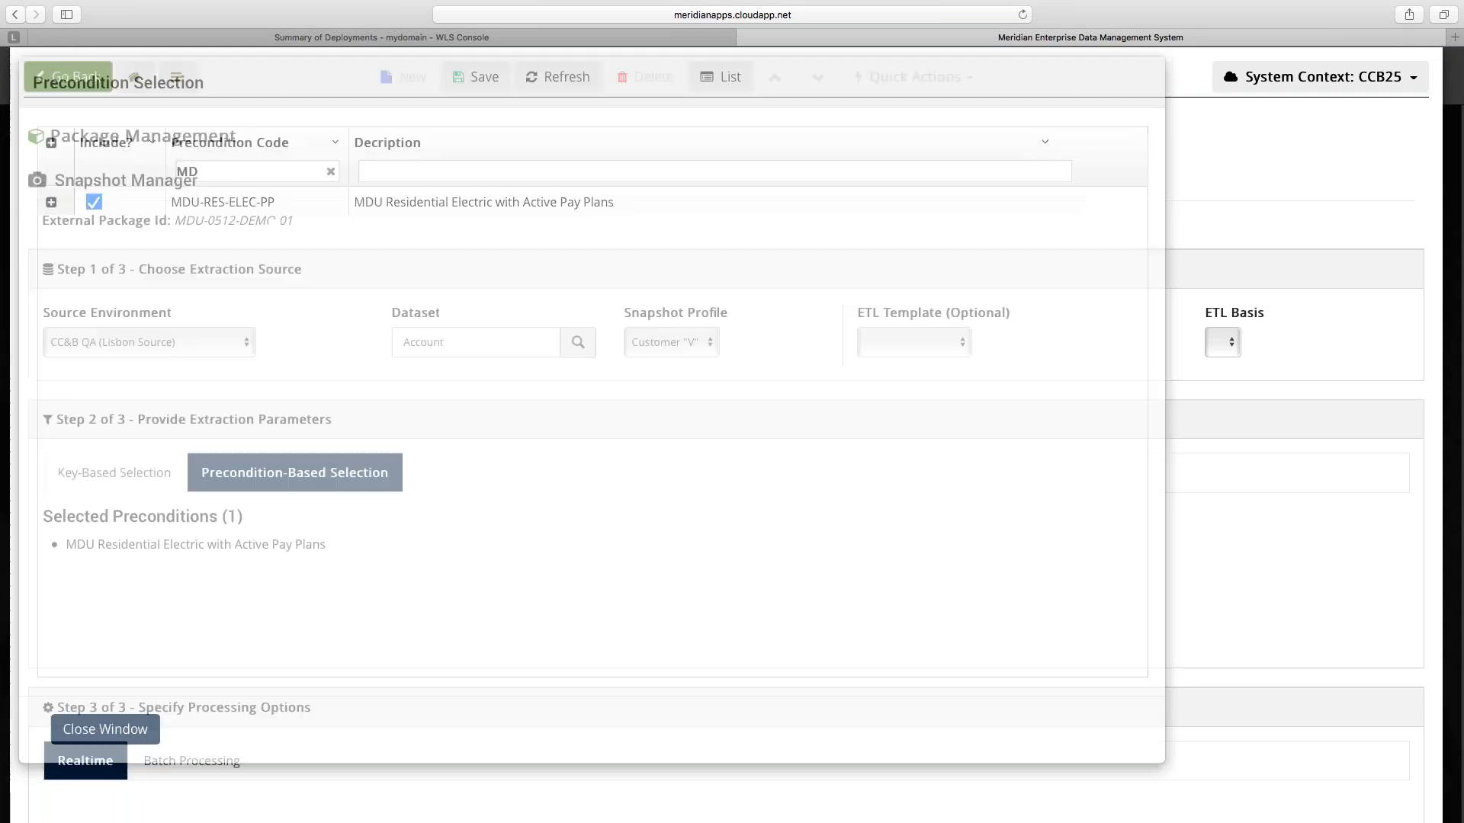
Set the snapshot to batch processing with 10 threads and a maximum of 10 results.
scroll(192, 571, down, 5)
click(192, 570)
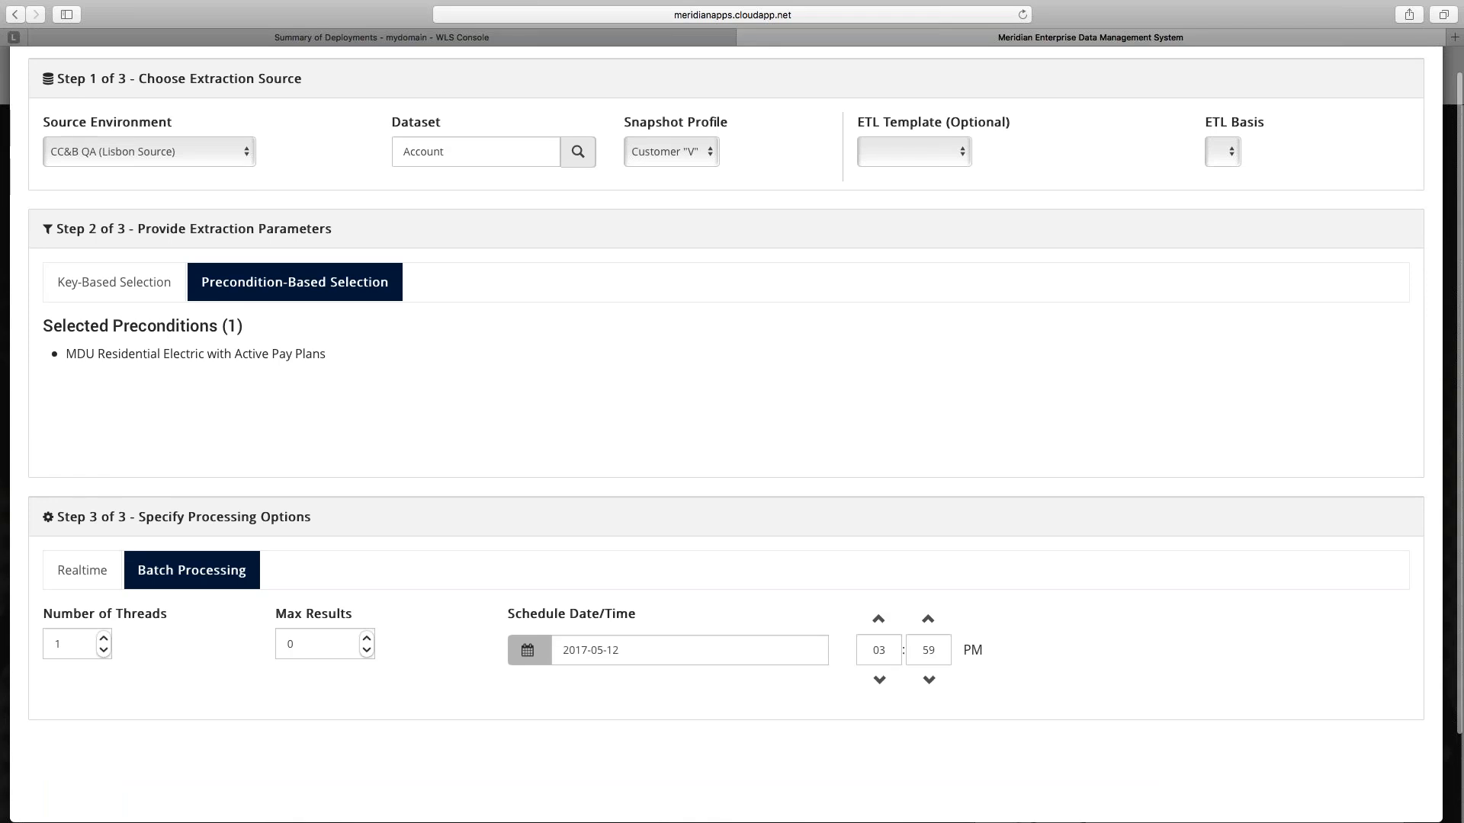
key(Tab)
text(10)
key(Tab)
text(10)
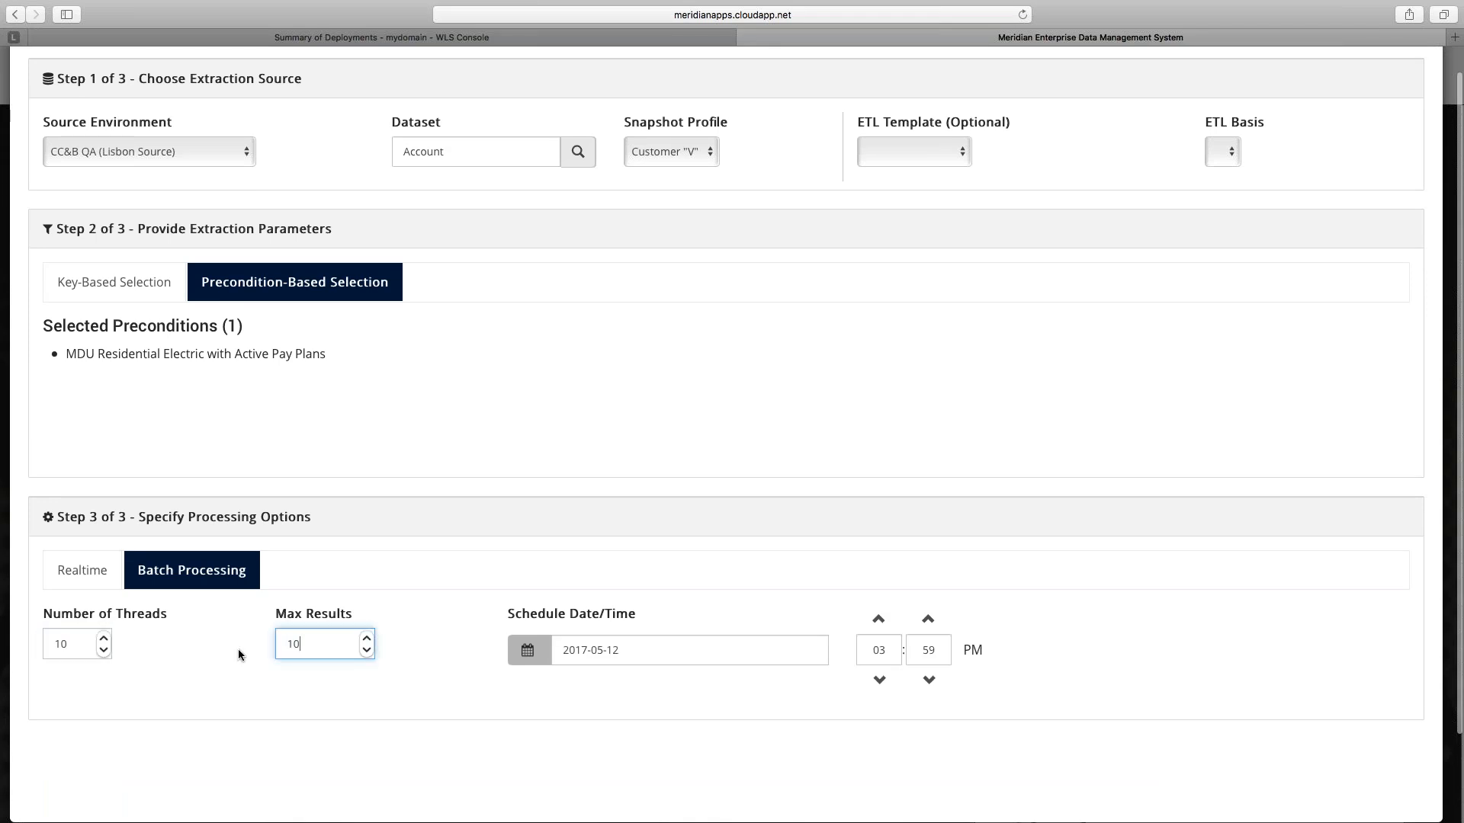
Submit the extraction batch scheduled for 03:51 PM on 2017-05-12 and refresh its job status.
click(929, 679)
click(930, 680)
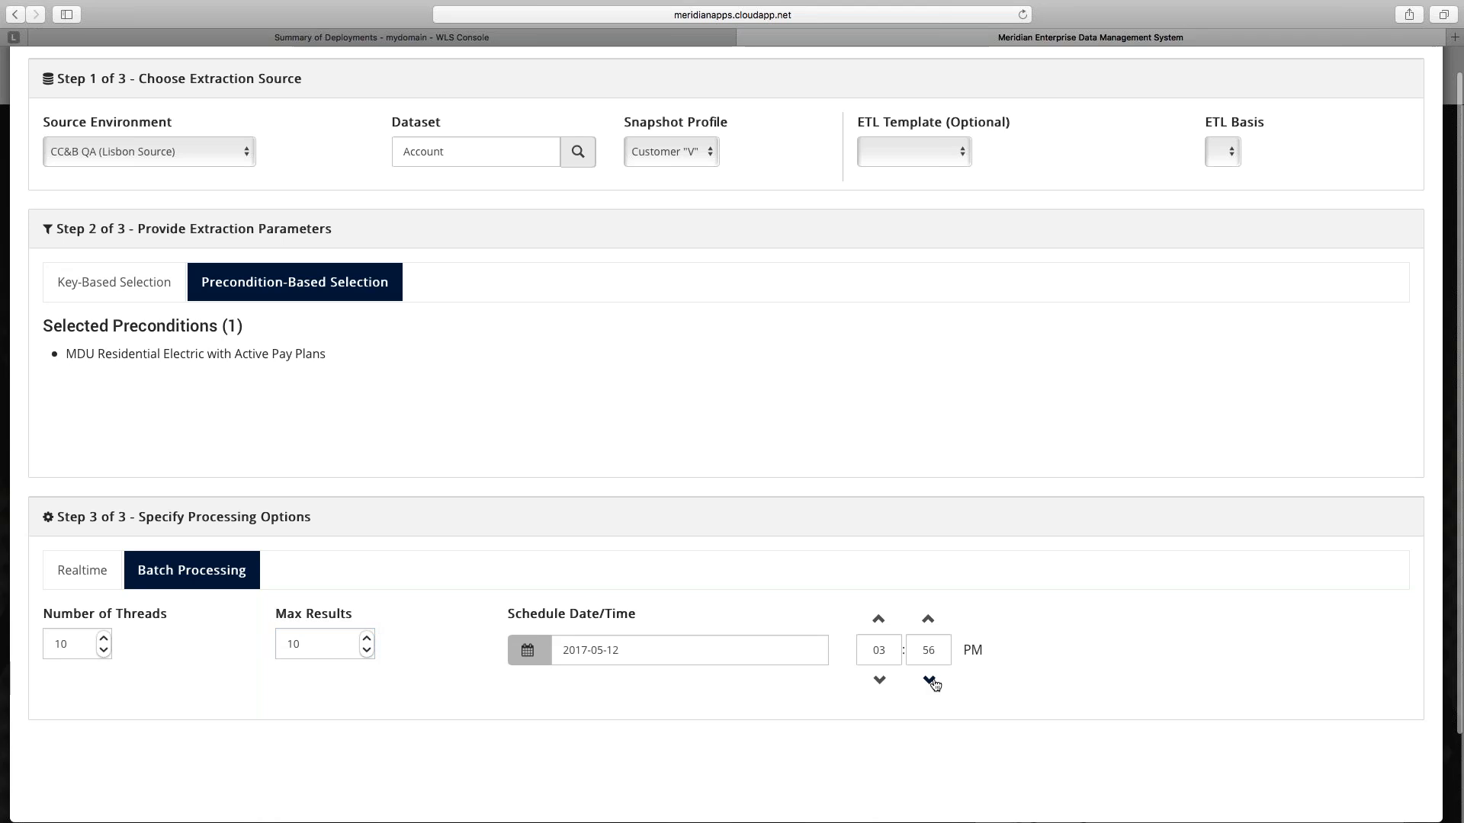
scroll(933, 684, up, 5)
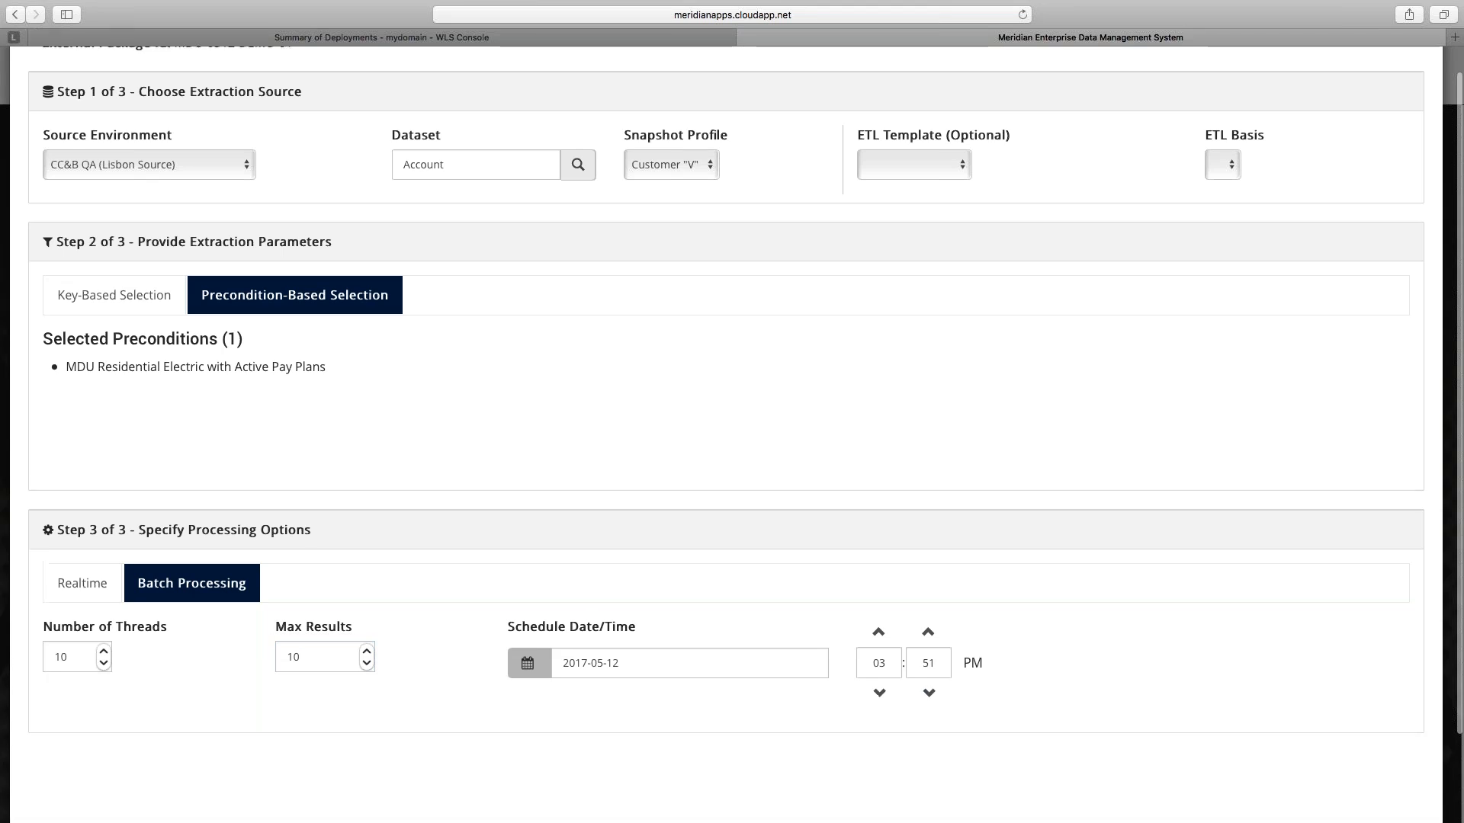
click(476, 87)
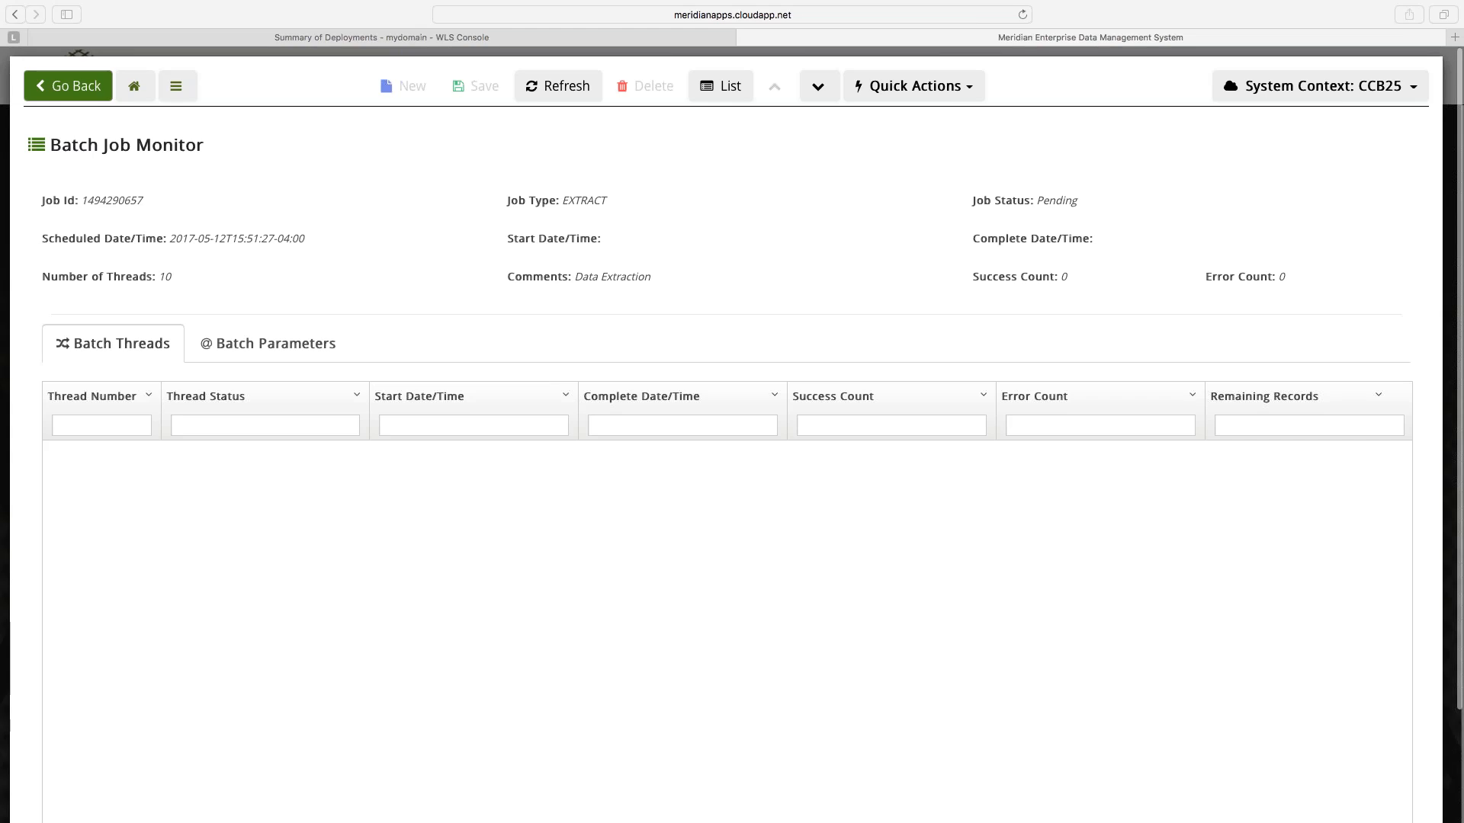
click(873, 258)
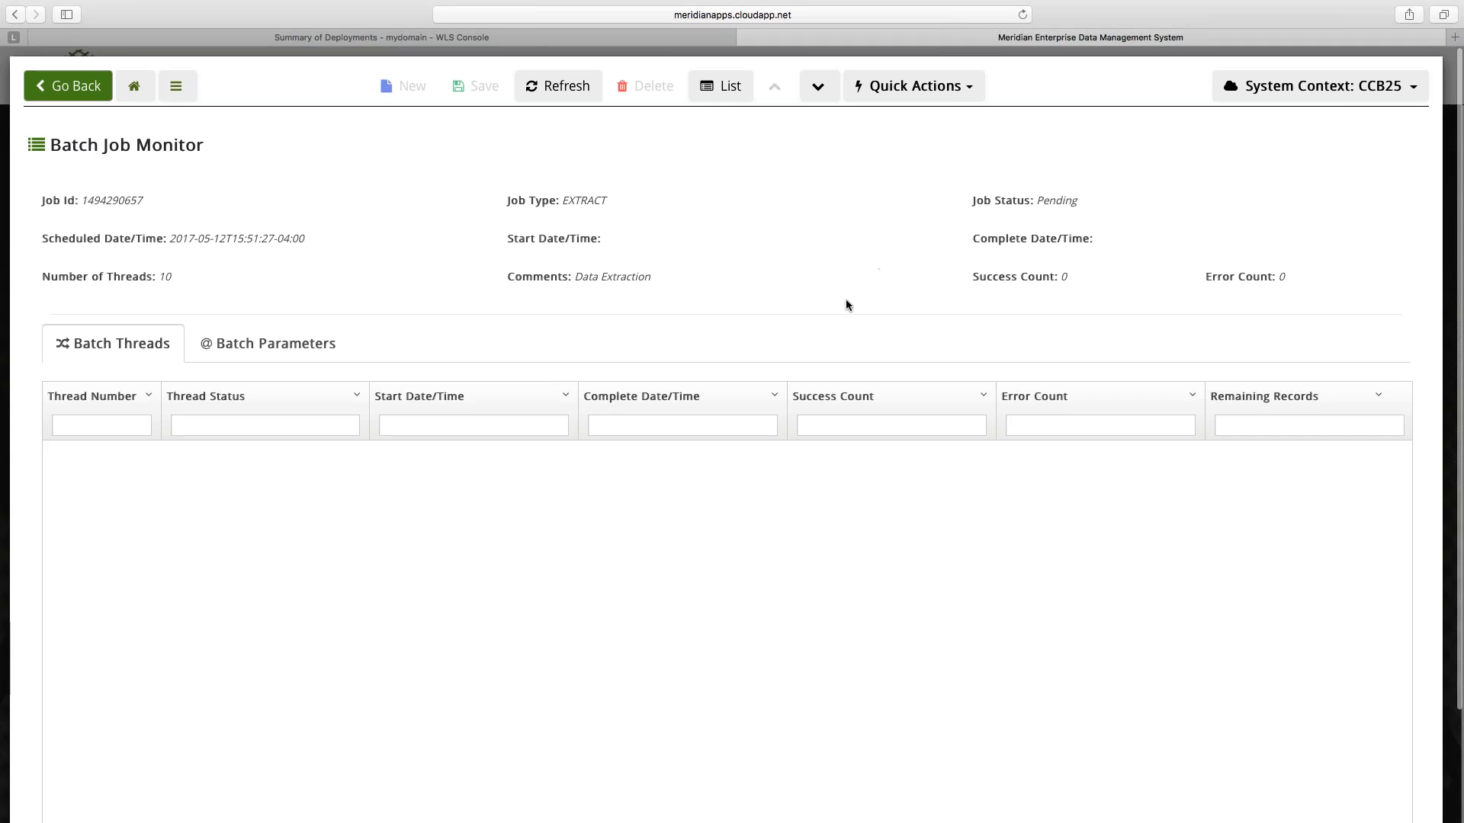
click(555, 90)
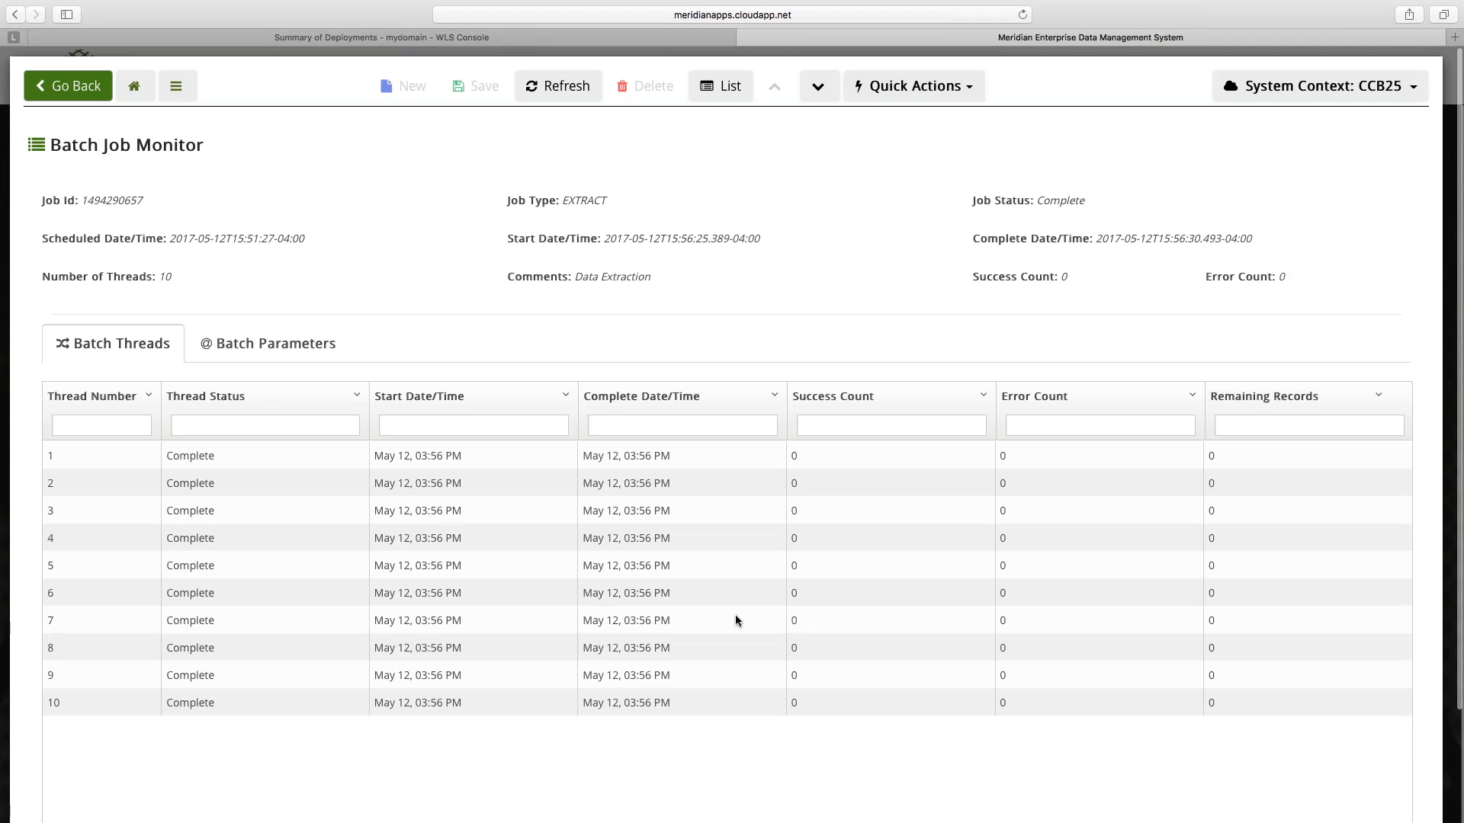
Return to the dashboard and open the predefined condition MDU-RES-ELEC-PP, filtering the precondition codes by MDU.
click(137, 90)
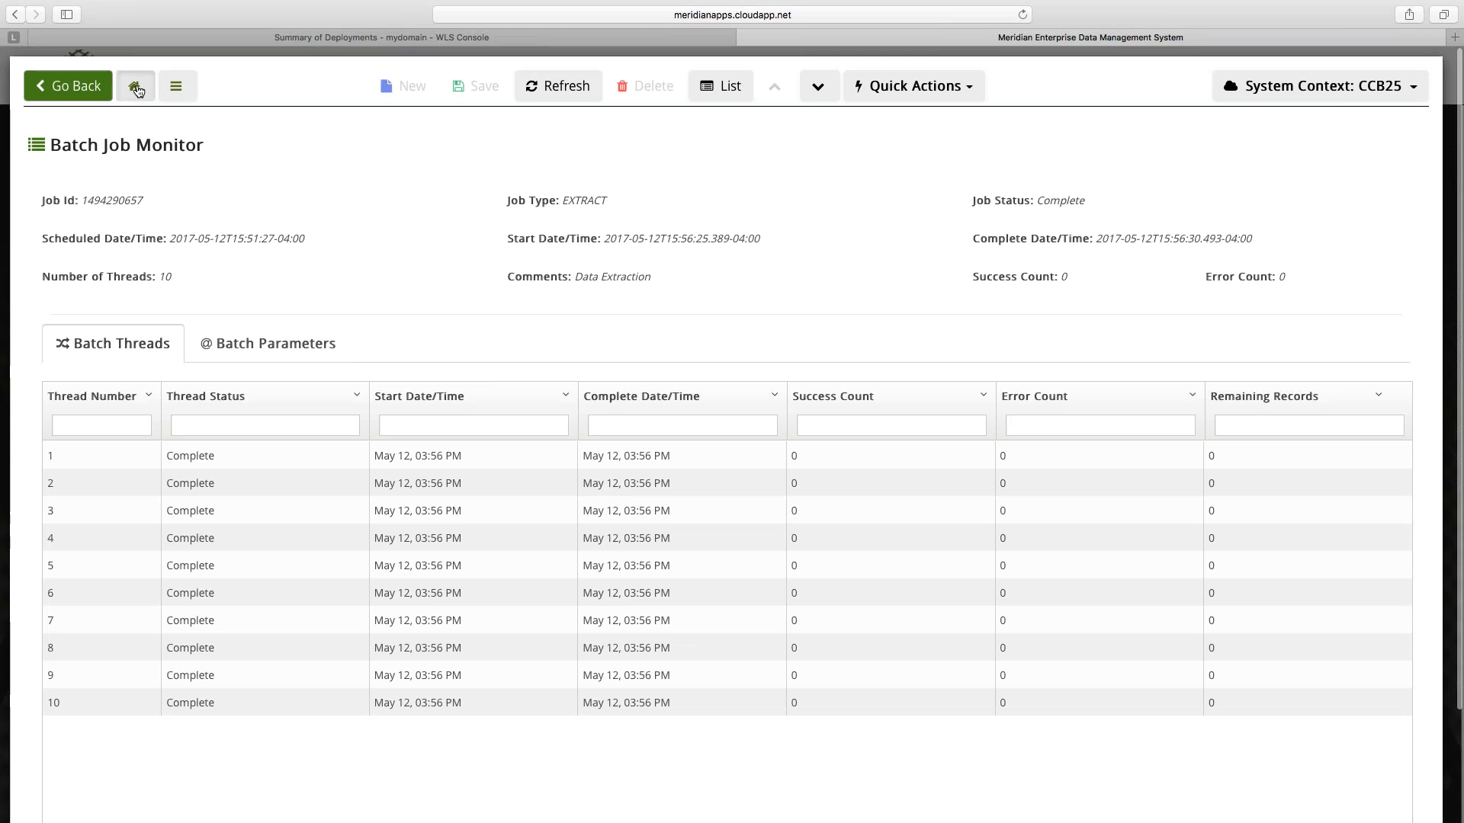
scroll(732, 457, down, 3)
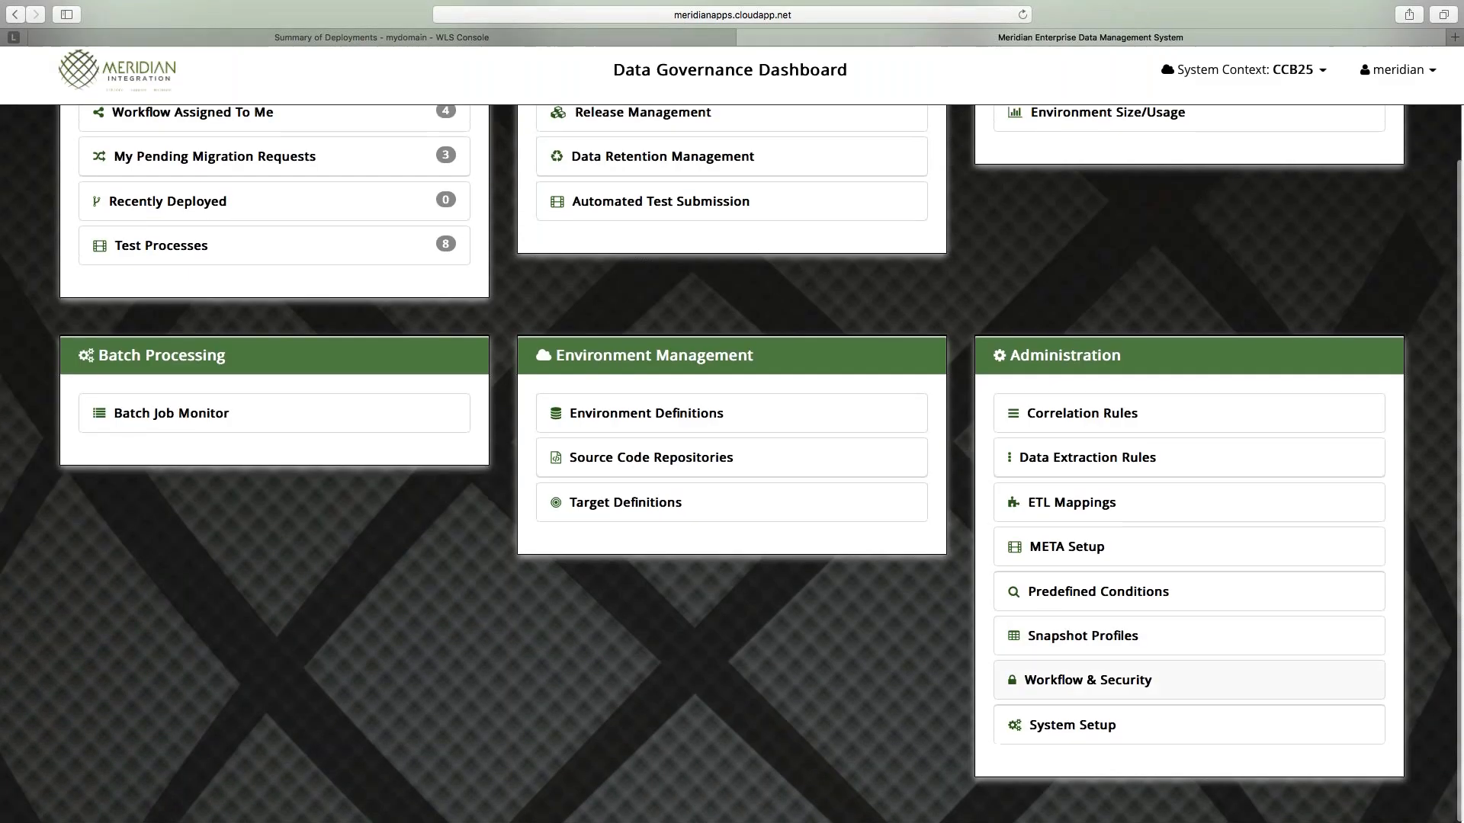
click(1068, 592)
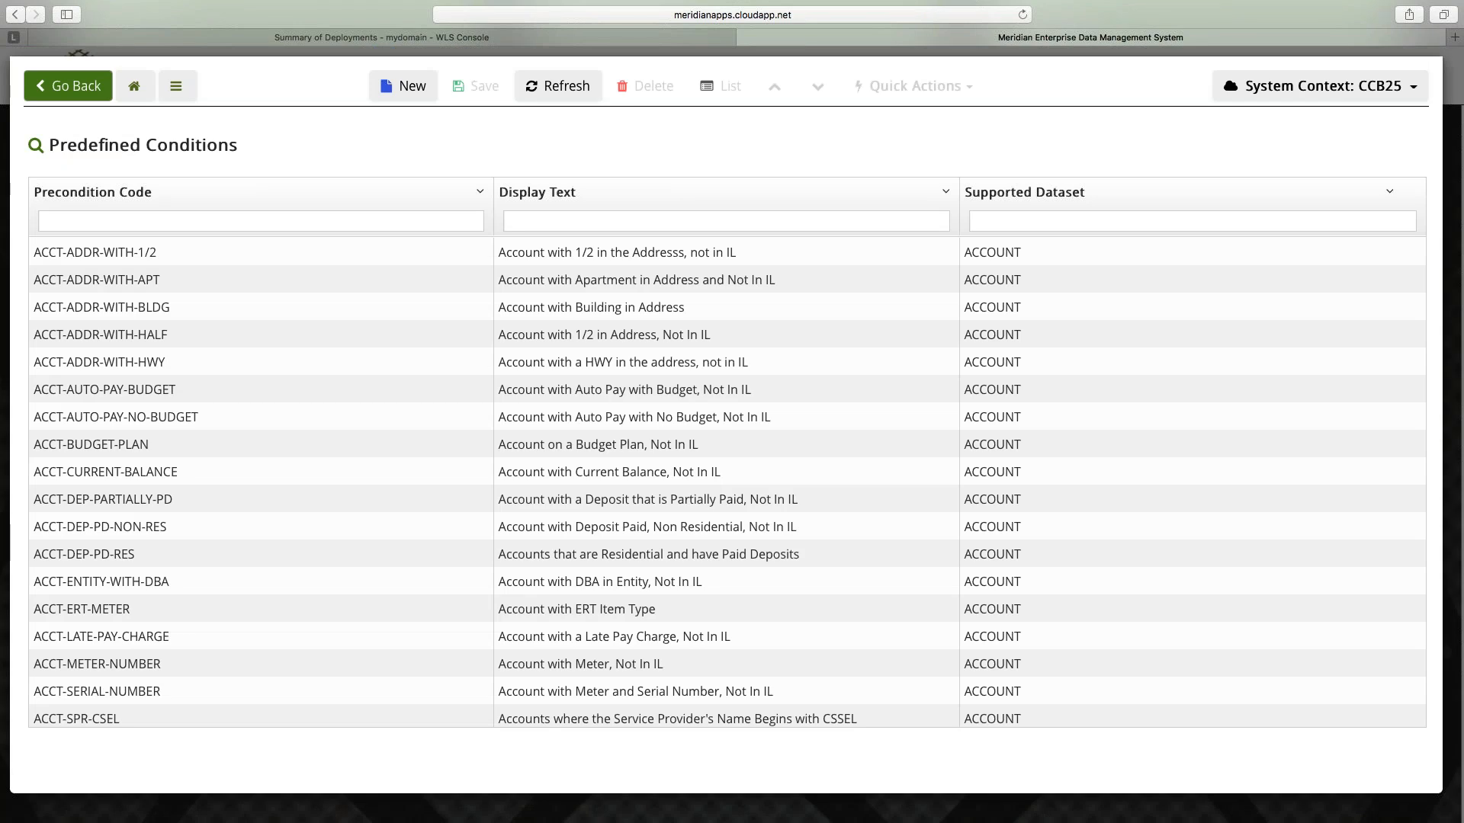
click(260, 221)
text(MDU)
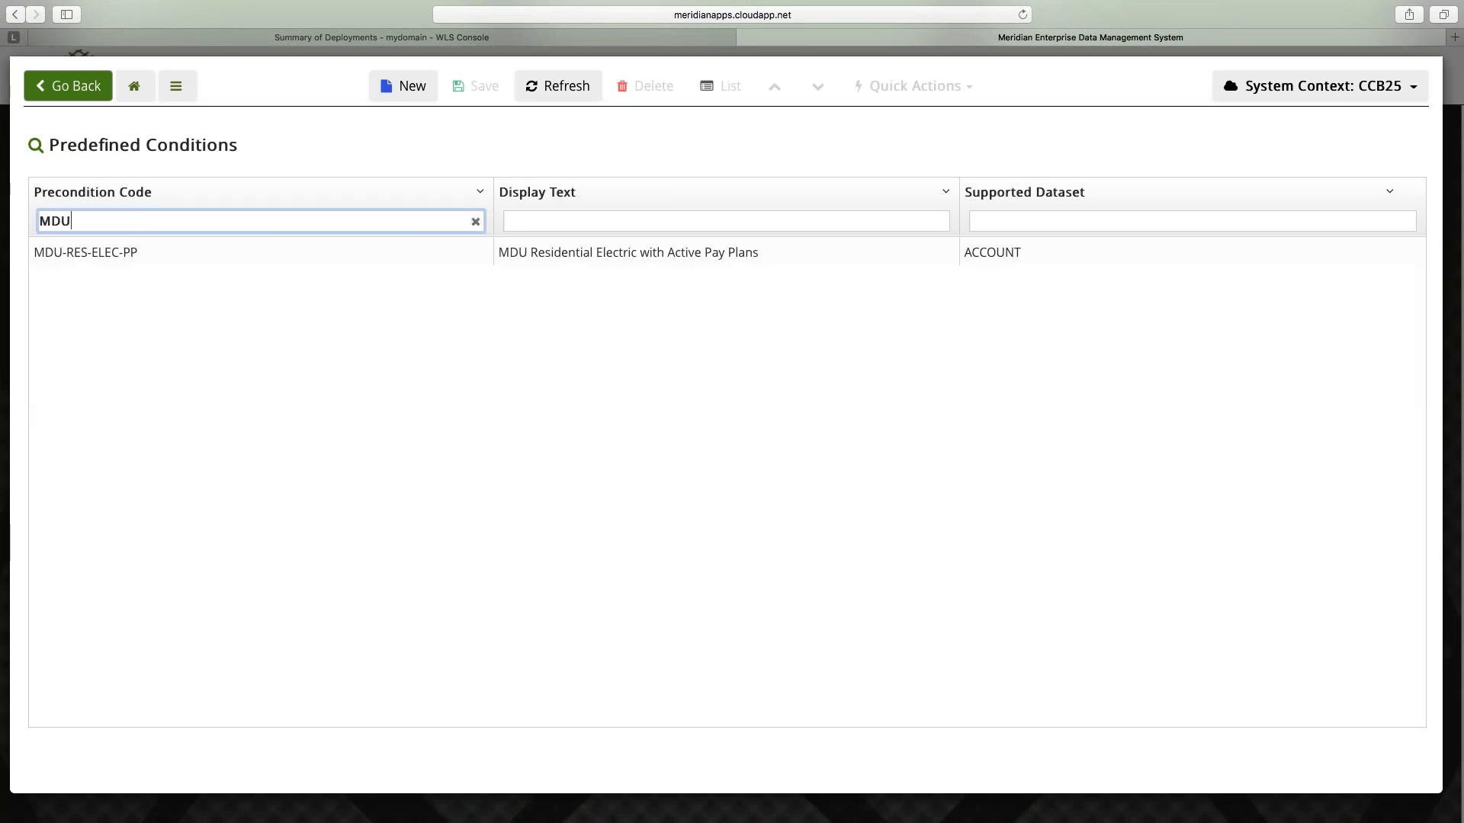
click(130, 250)
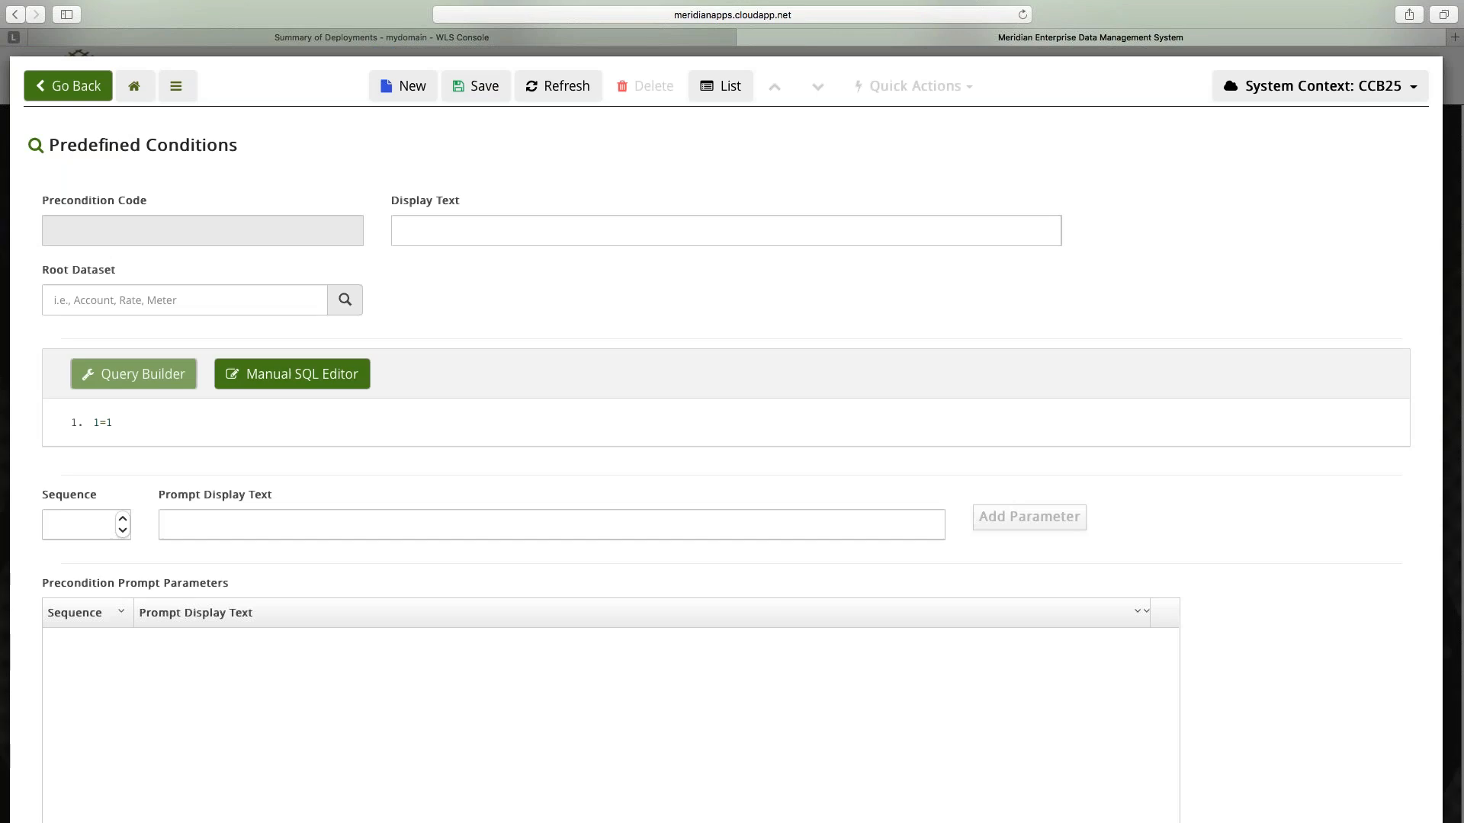
Delete the pay plan PP_STAT_FLG filter from the condition's query, regenerate the SQL and save the condition.
scroll(439, 484, down, 3)
scroll(439, 485, down, 18)
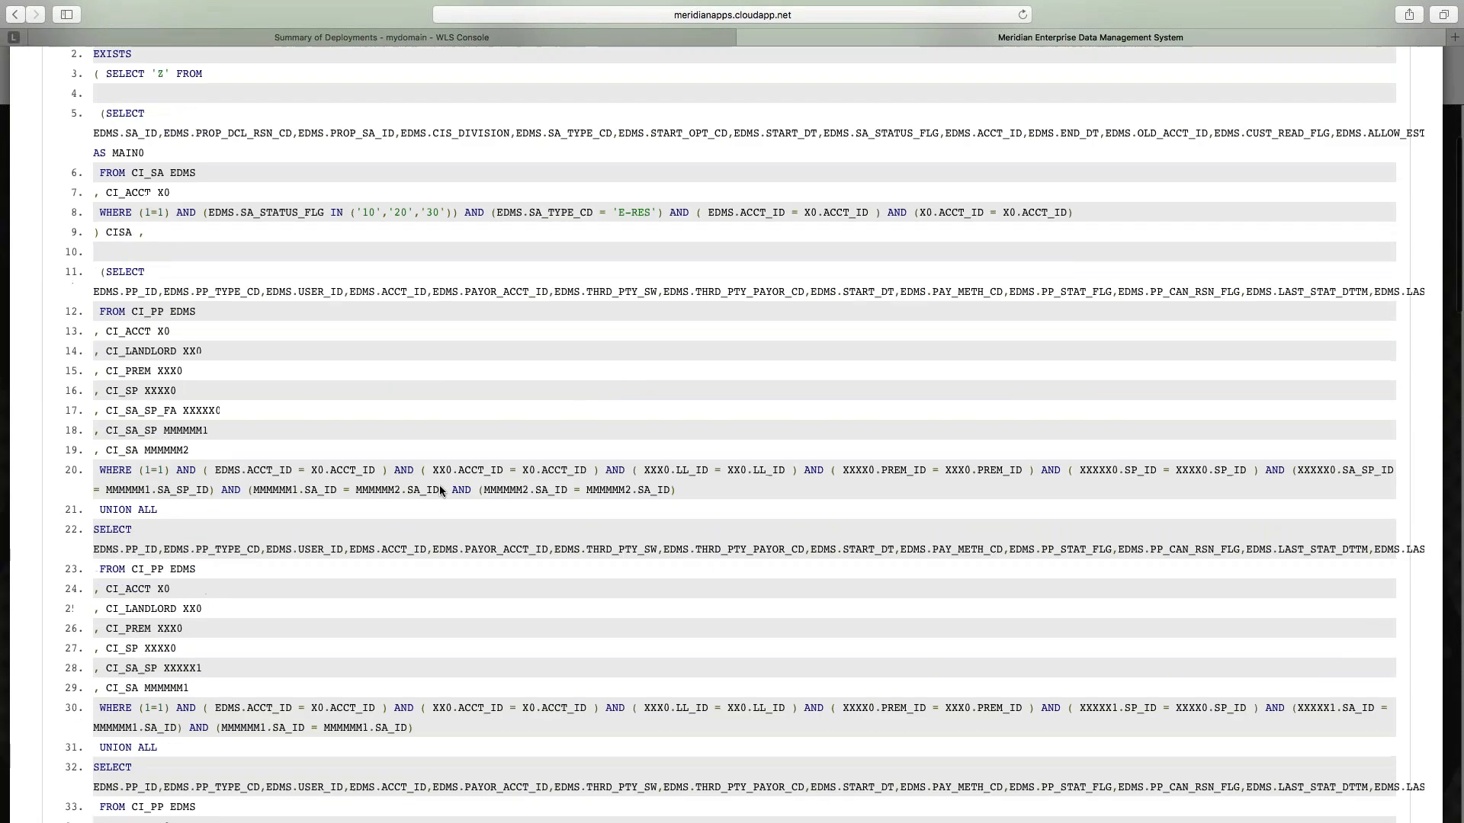
scroll(440, 489, down, 15)
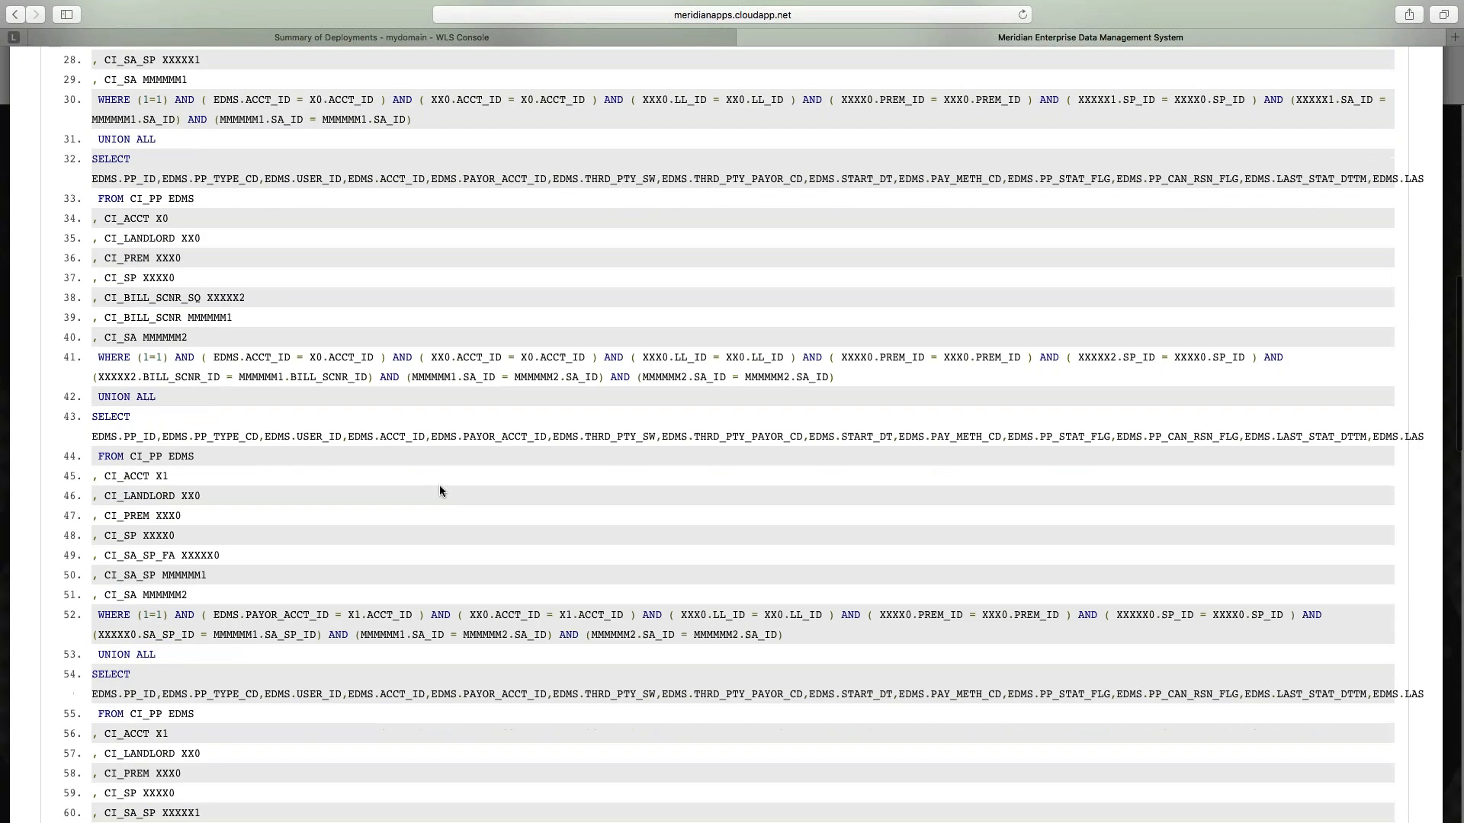
scroll(439, 485, up, 20)
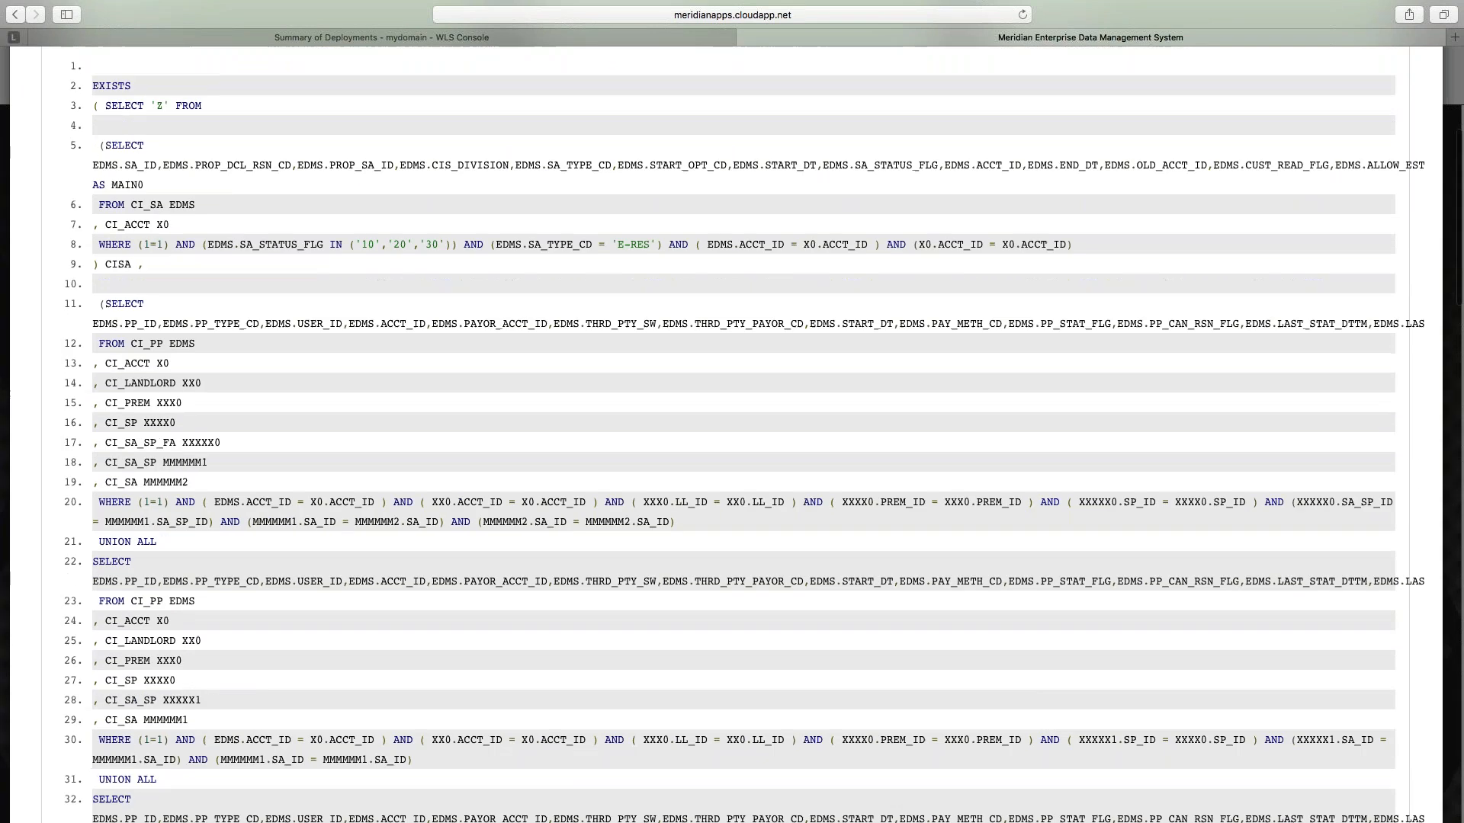
click(160, 329)
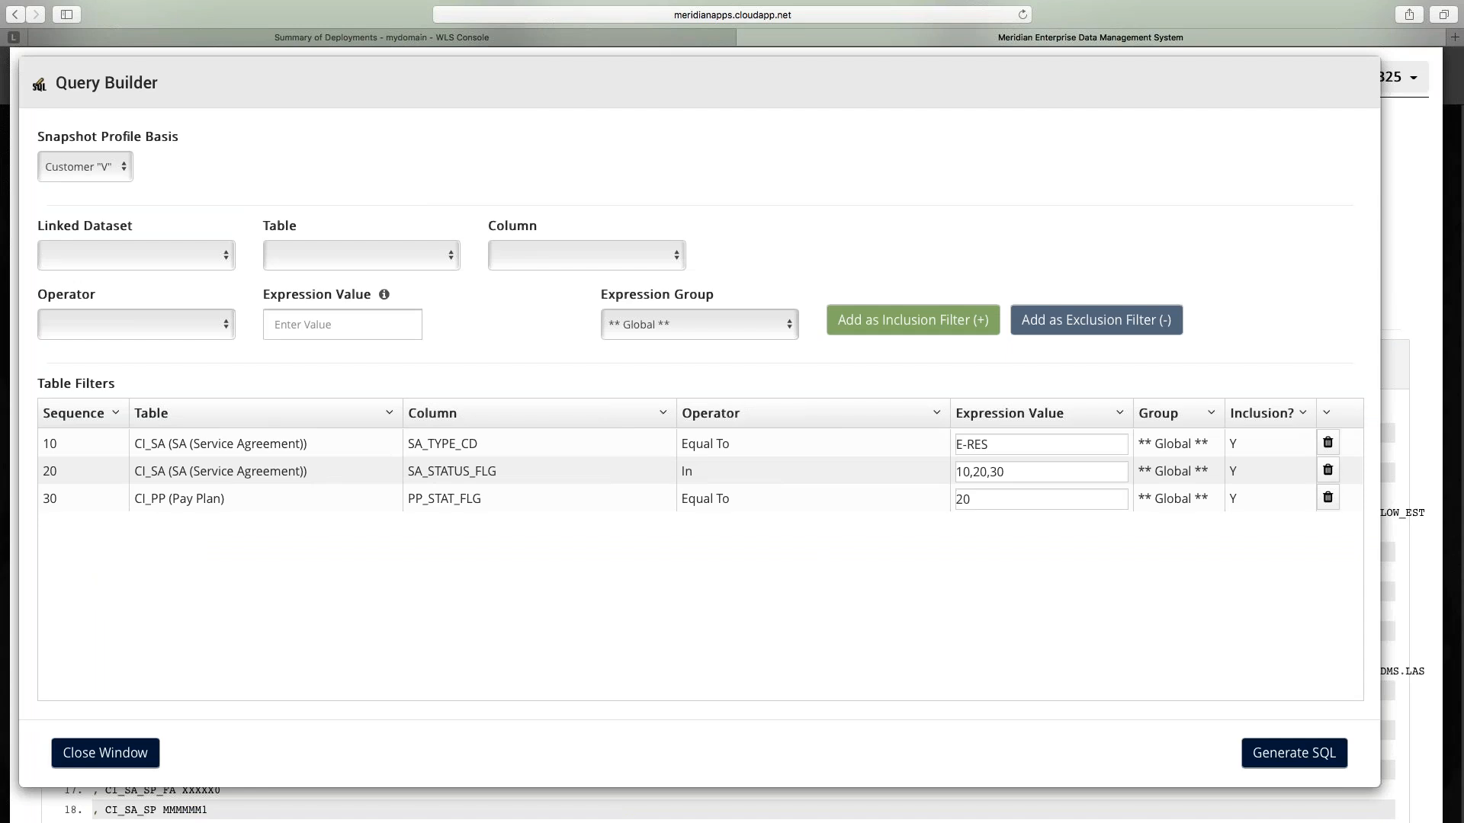
click(1327, 497)
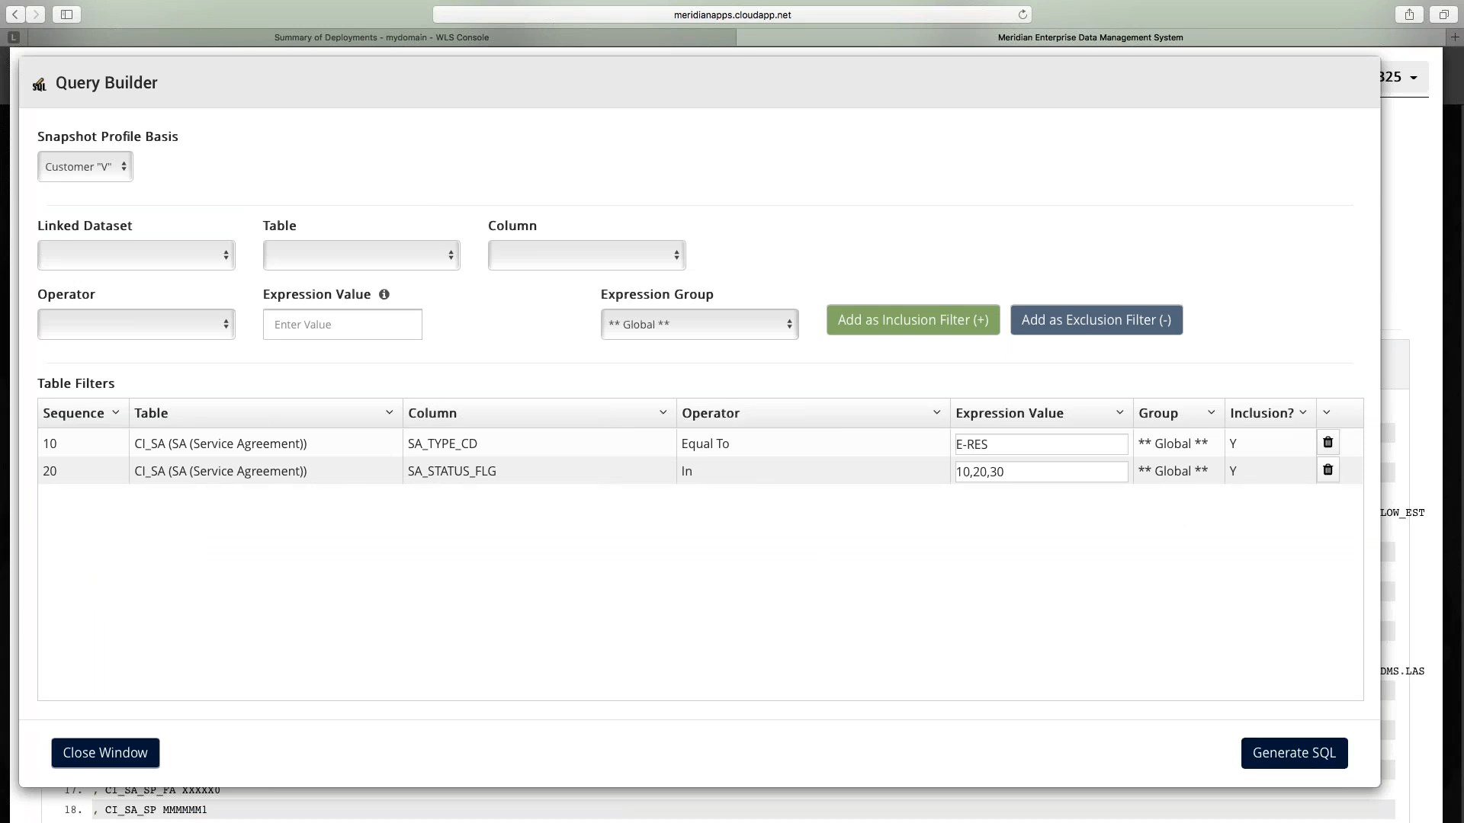
click(1278, 755)
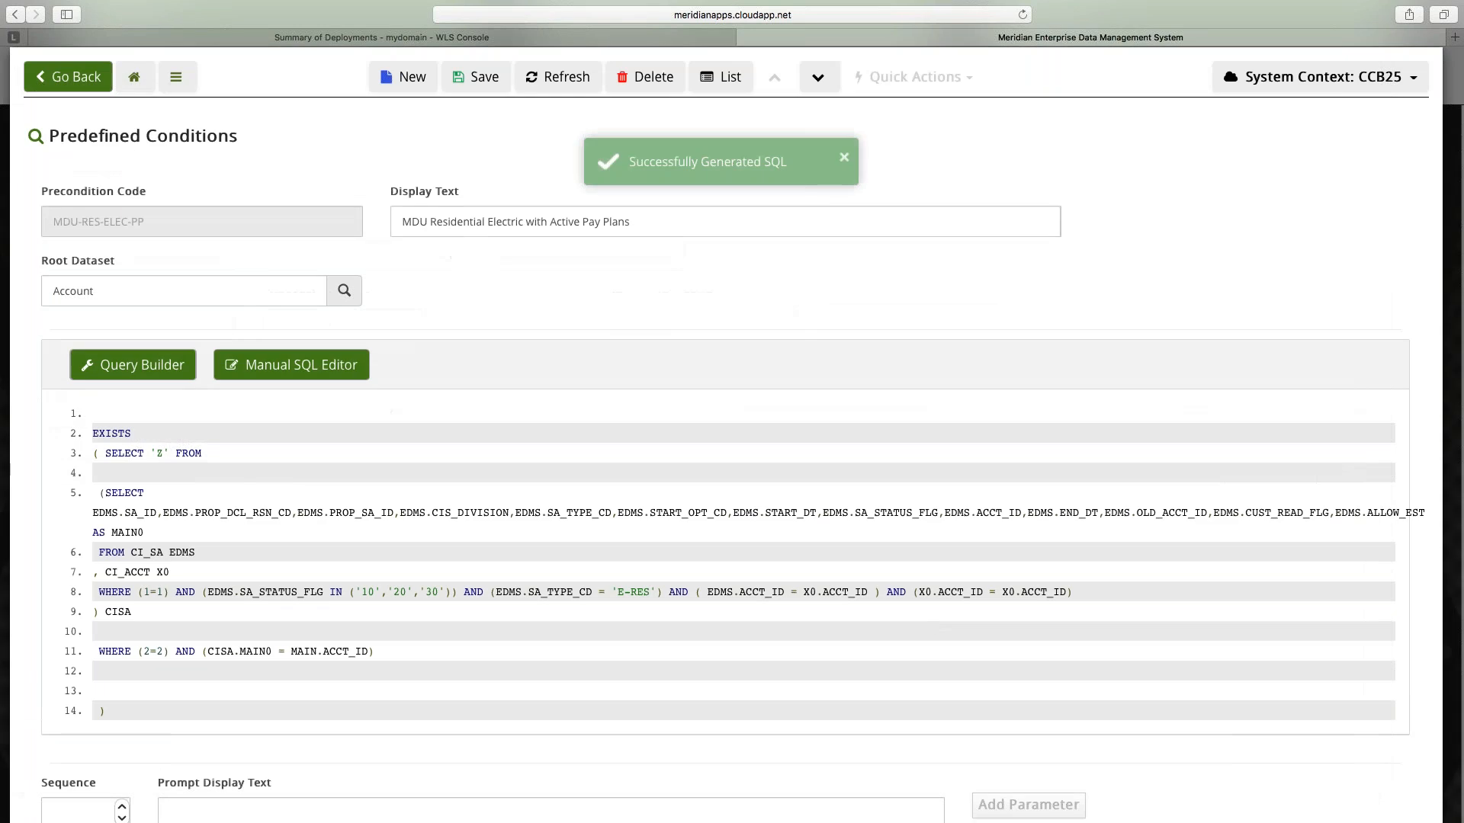
click(473, 76)
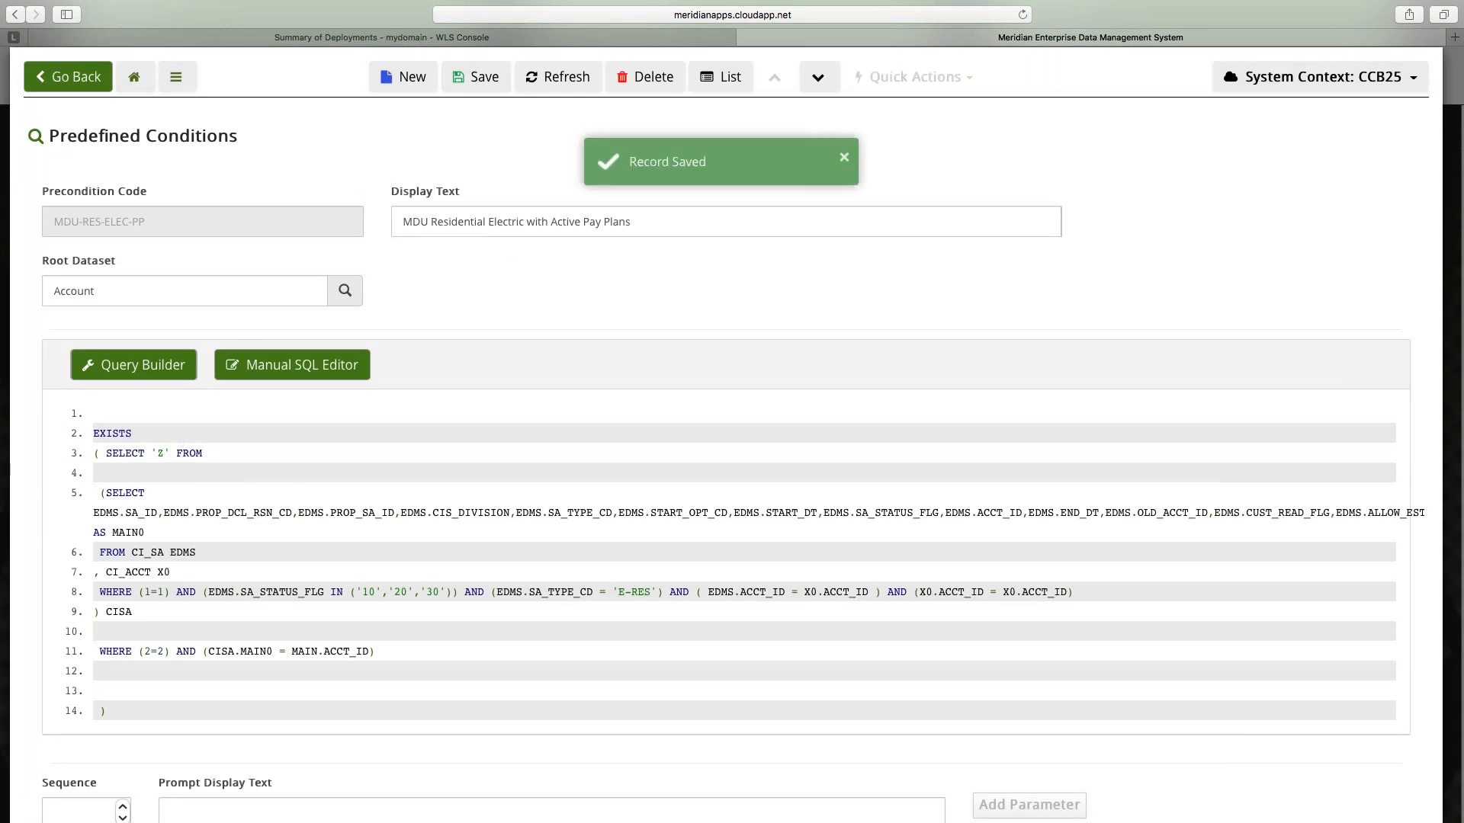
Open package MDU-0512-DEMO-01 from the dashboard's open packages and start a new snapshot.
click(137, 82)
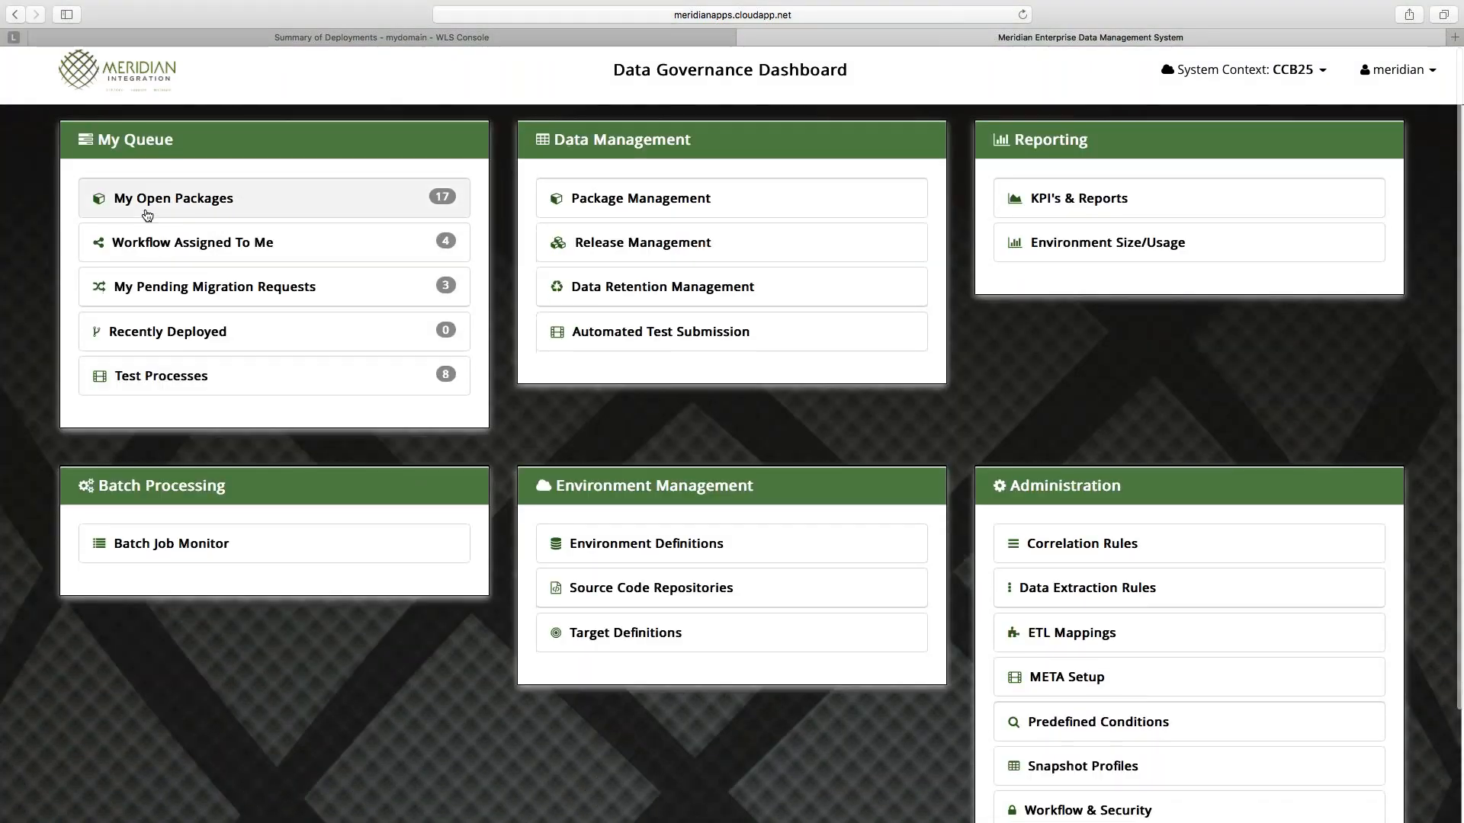
click(148, 212)
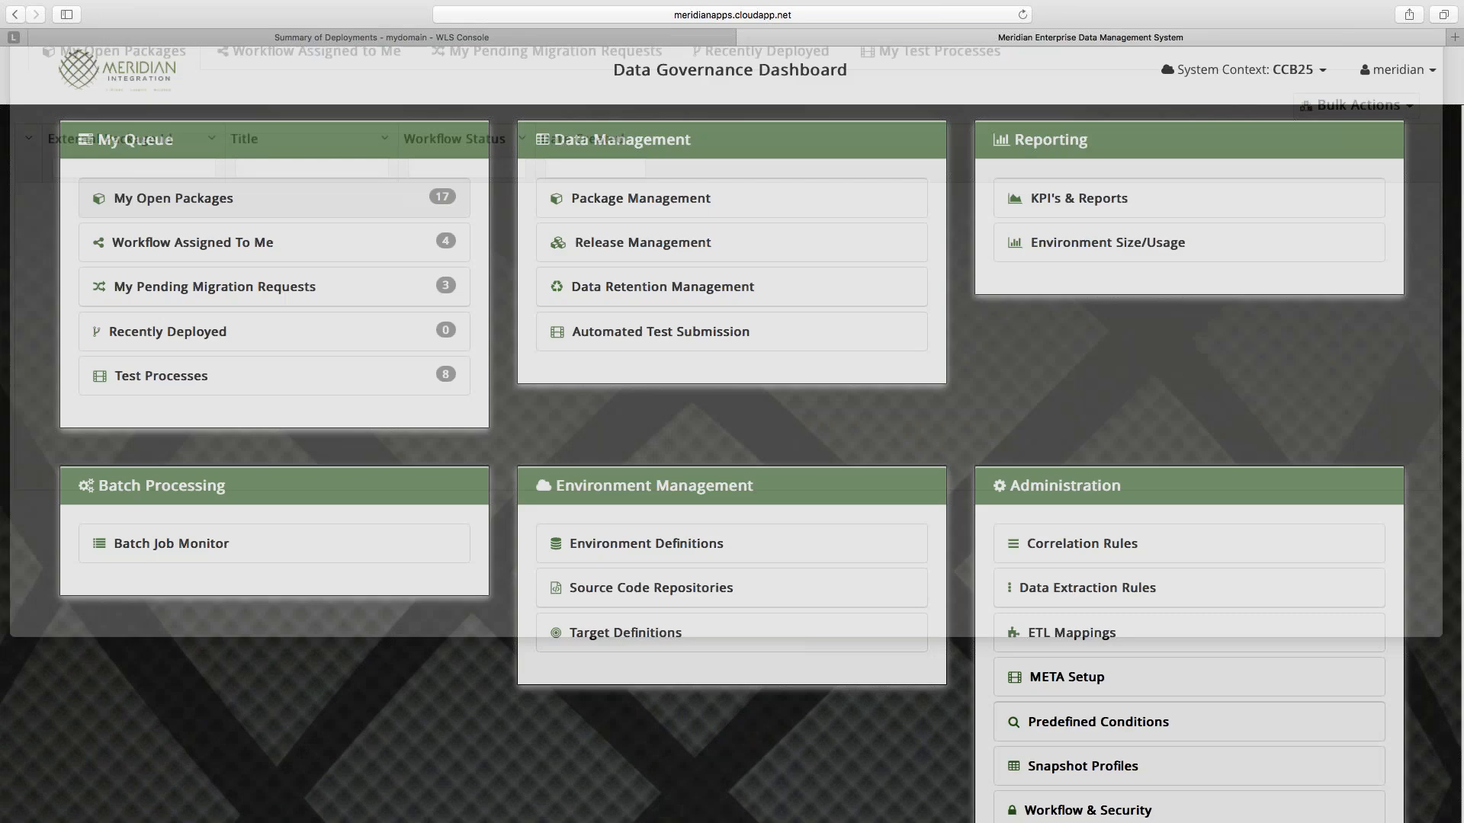
click(124, 358)
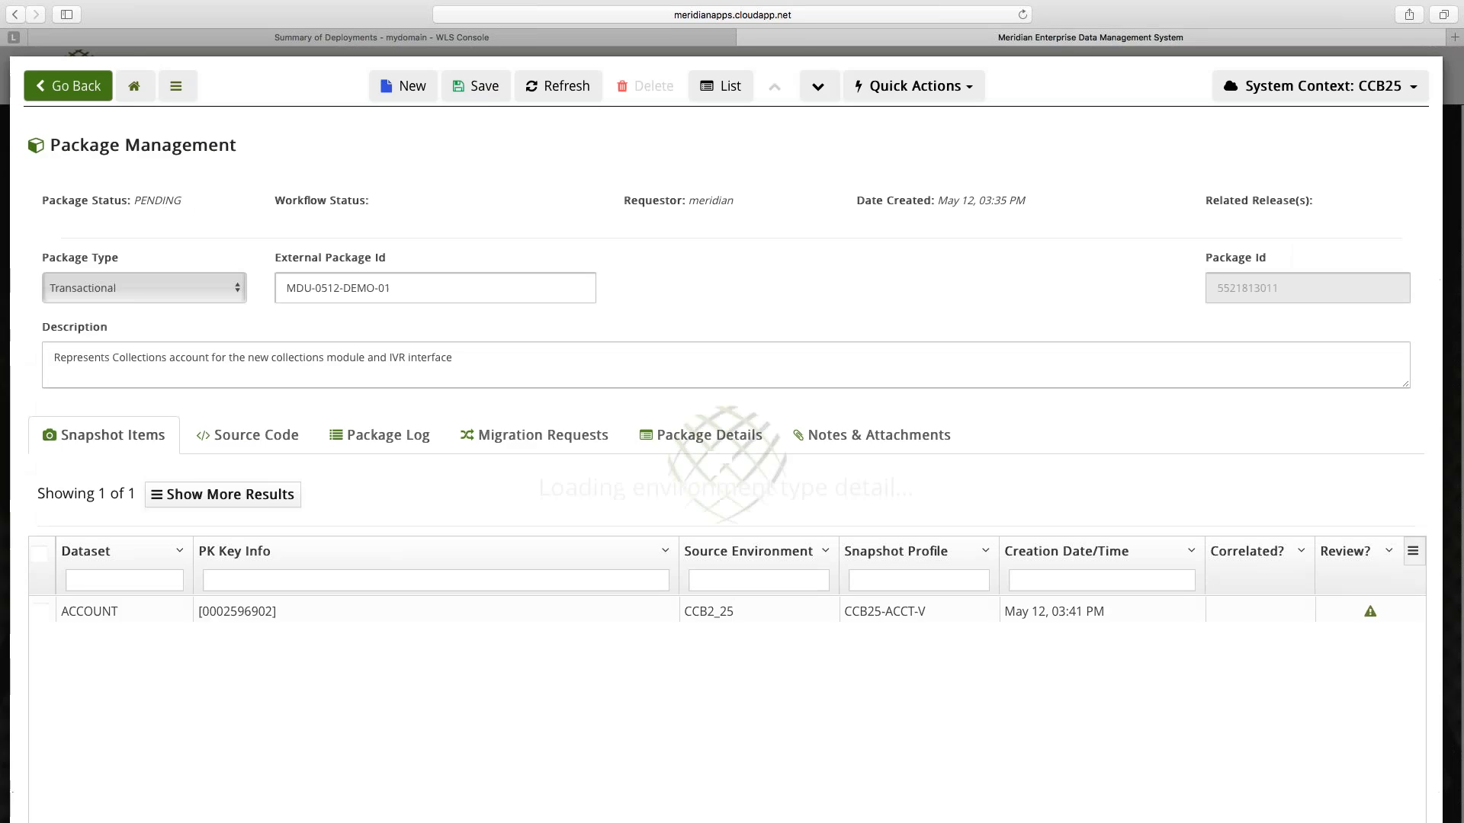
click(914, 85)
click(942, 117)
Choose CC&B QA (Lisbon Source) as the source environment, with the Account dataset and Customer "V" snapshot profile.
click(153, 352)
click(164, 381)
click(447, 344)
text(Account)
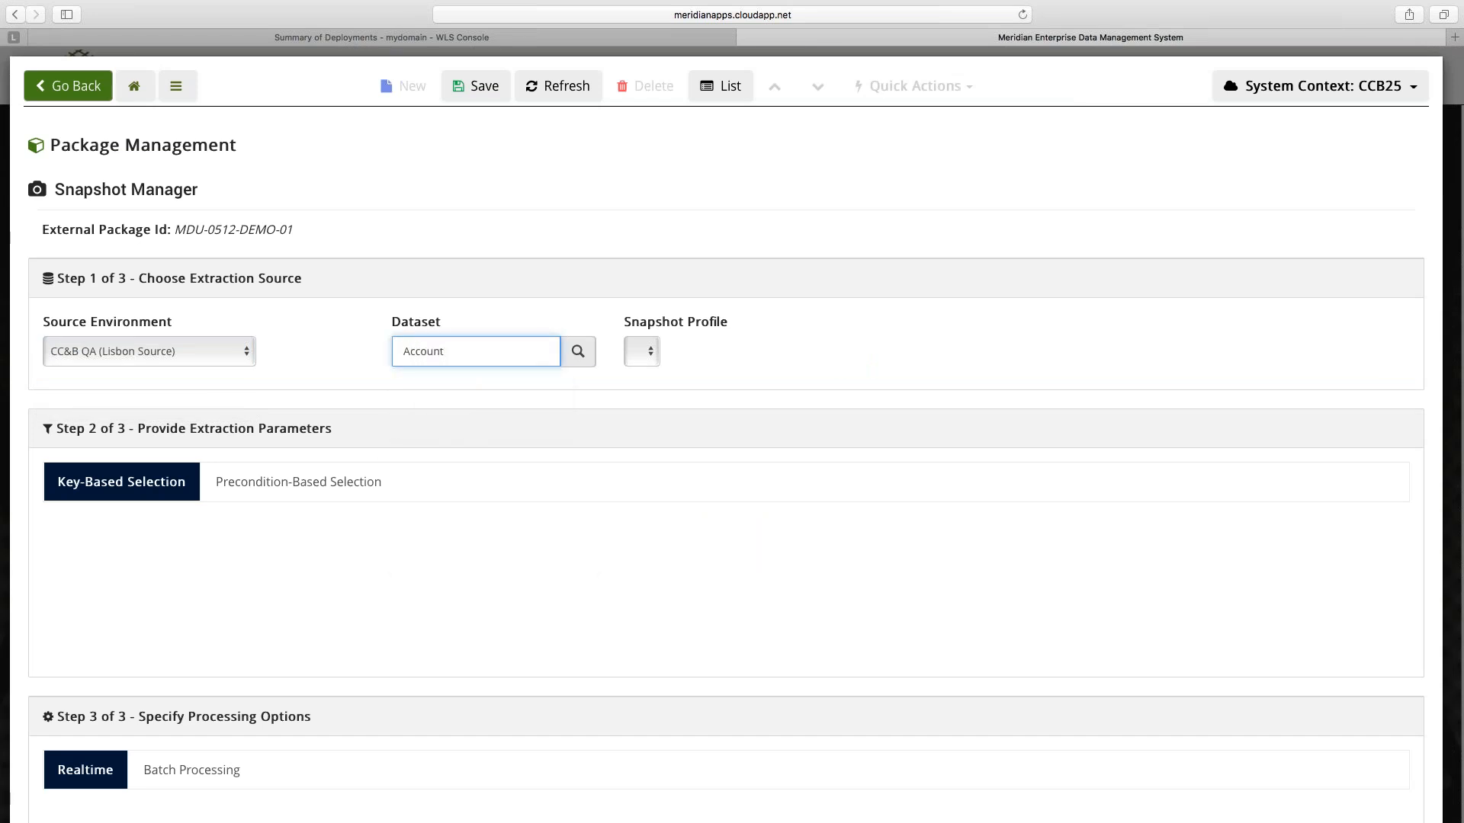
click(640, 349)
click(679, 374)
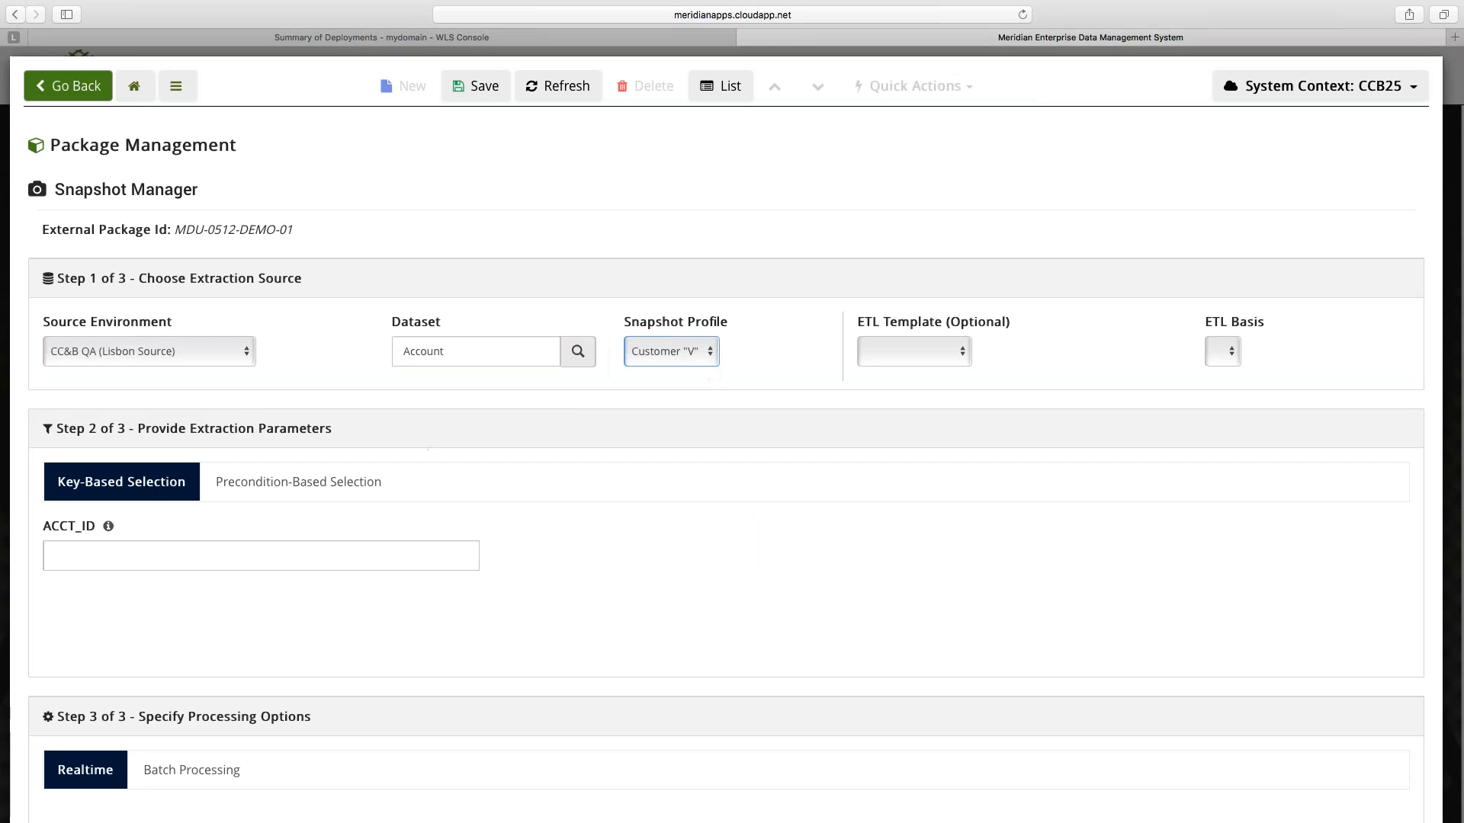
Include the revised MDU-RES-ELEC-PP condition through precondition-based selection for the new snapshot.
click(296, 481)
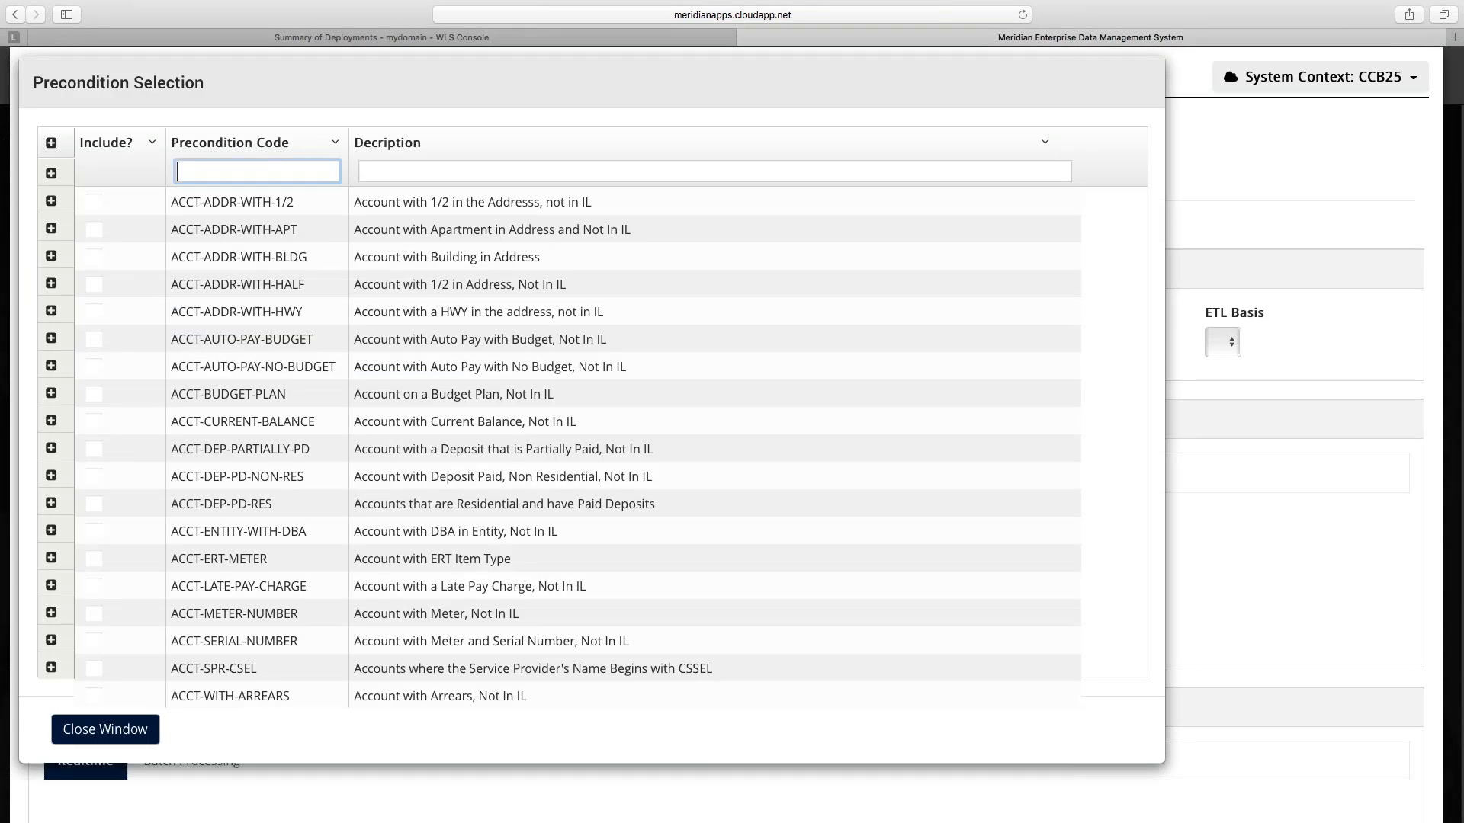
text(MD)
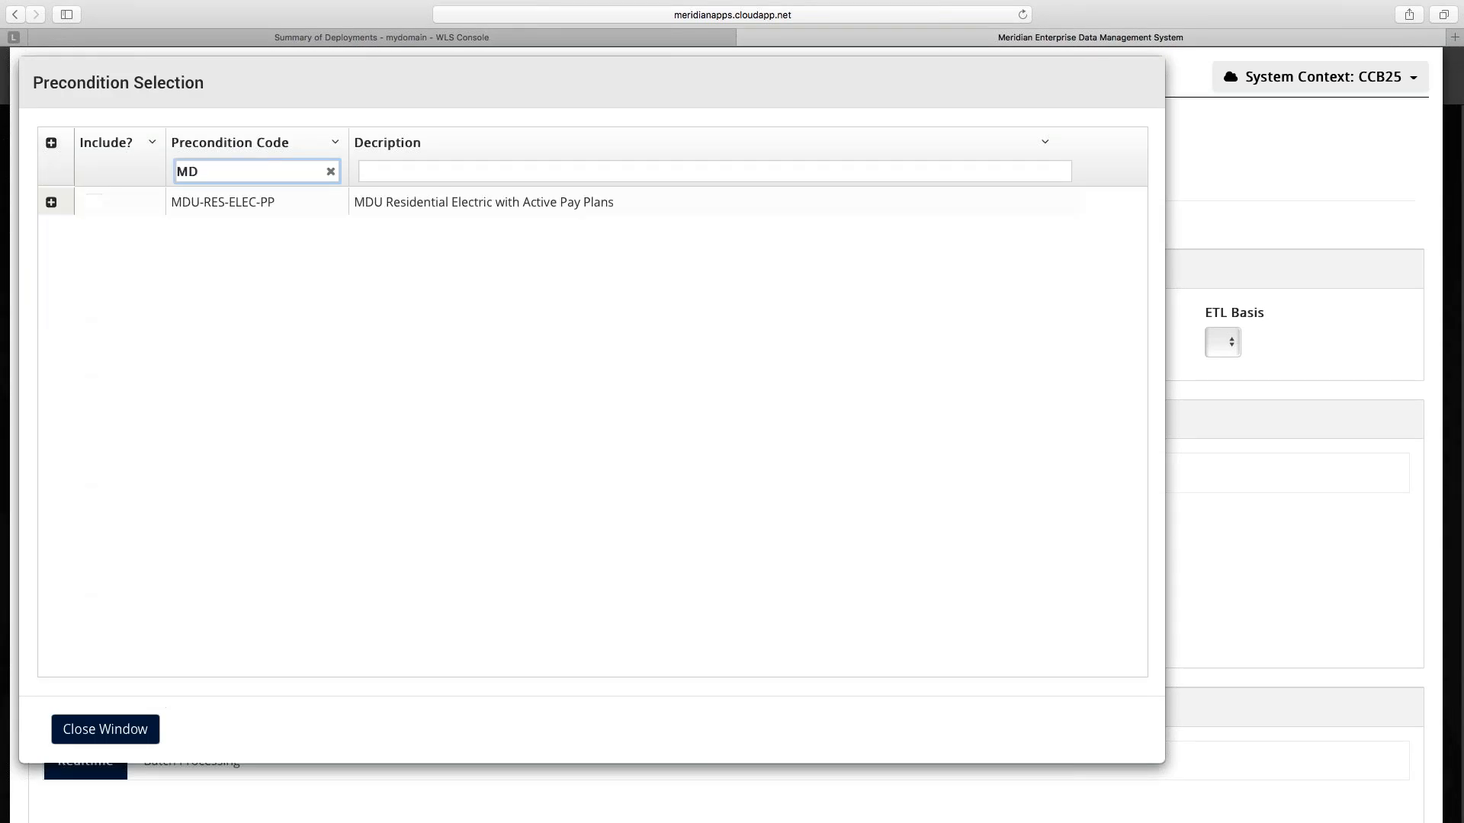
click(93, 202)
click(137, 728)
Configure batch processing for the new snapshot with 10 threads and max results of 10.
scroll(369, 646, down, 3)
click(191, 643)
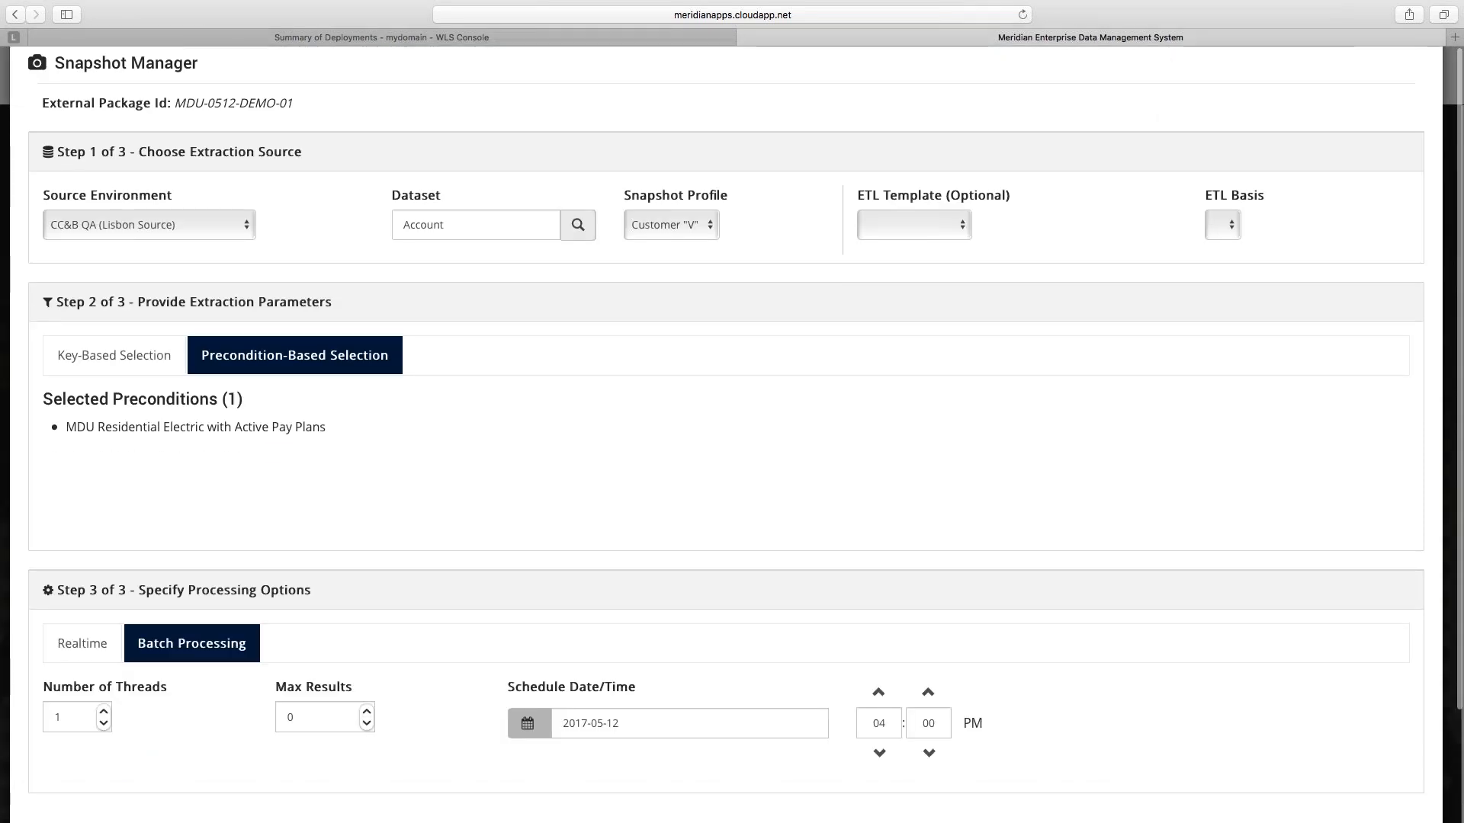
click(103, 714)
click(105, 714)
double_click(314, 712)
text(10)
Schedule the extraction for 03:51 PM on 2017-05-12, submit the batch job and refresh its status.
scroll(391, 520, up, 3)
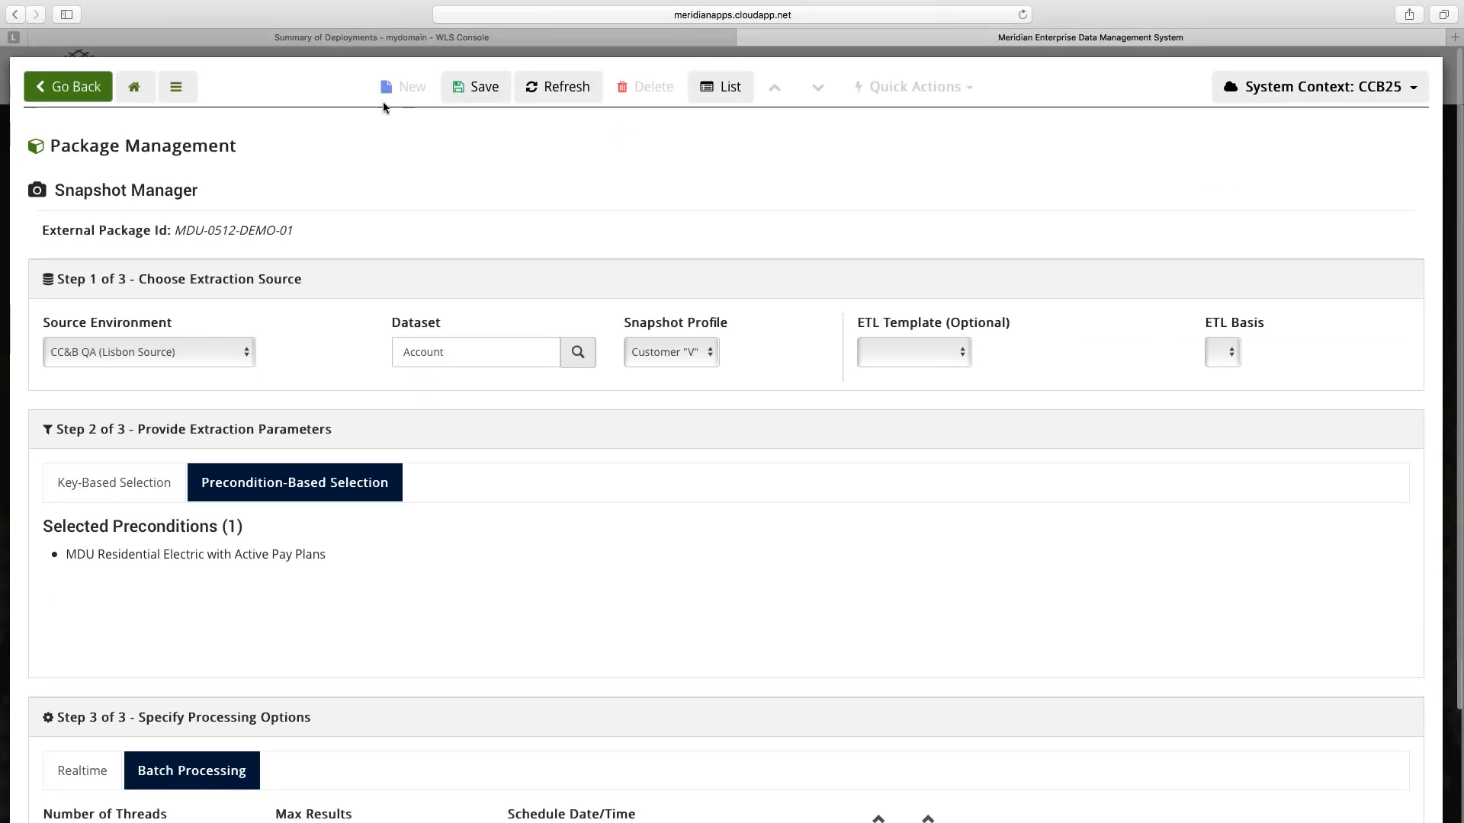
scroll(820, 444, down, 5)
scroll(819, 568, up, 1)
click(928, 680)
click(928, 681)
click(928, 680)
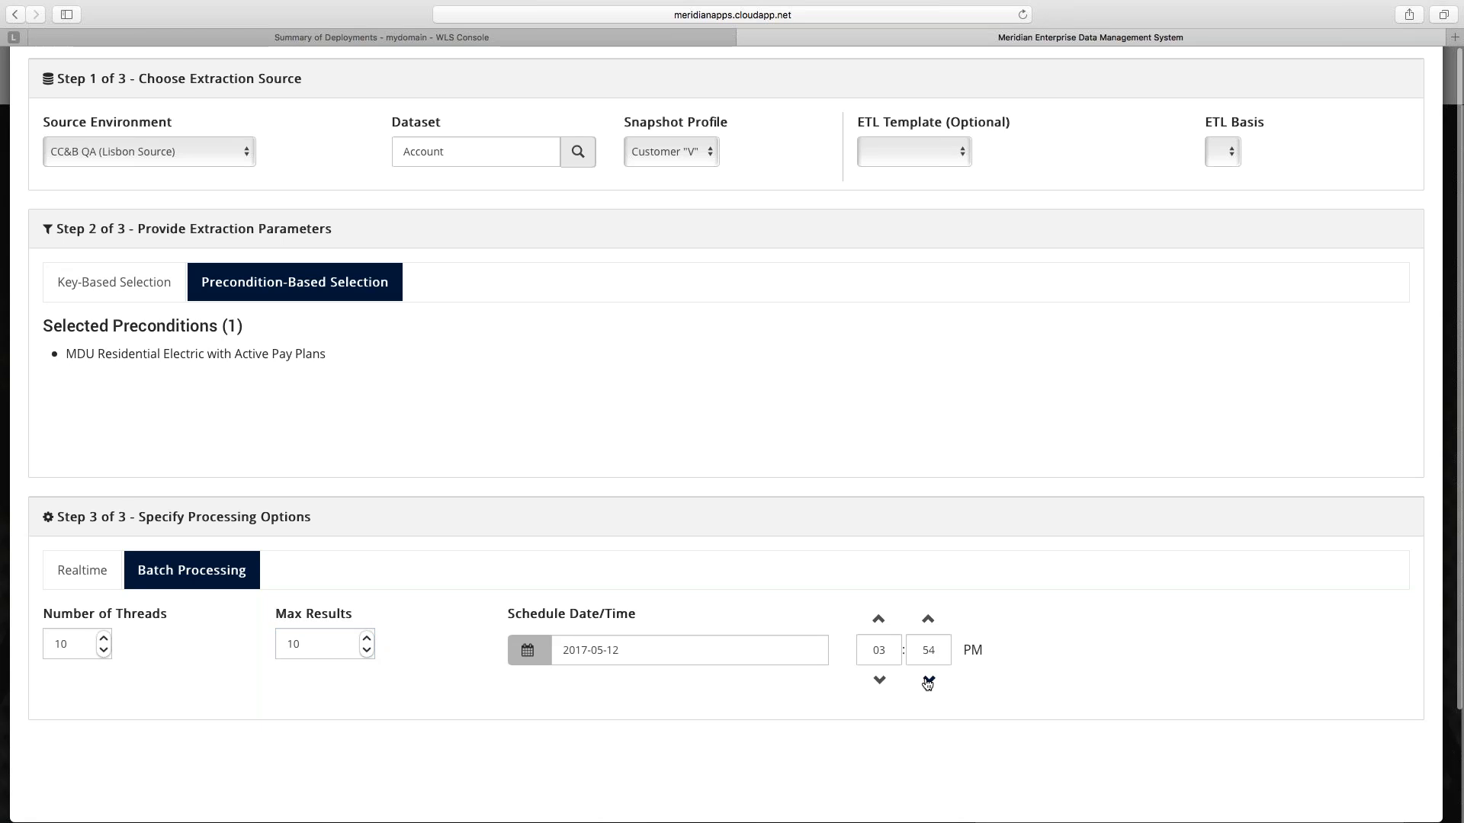
scroll(807, 402, up, 3)
click(483, 87)
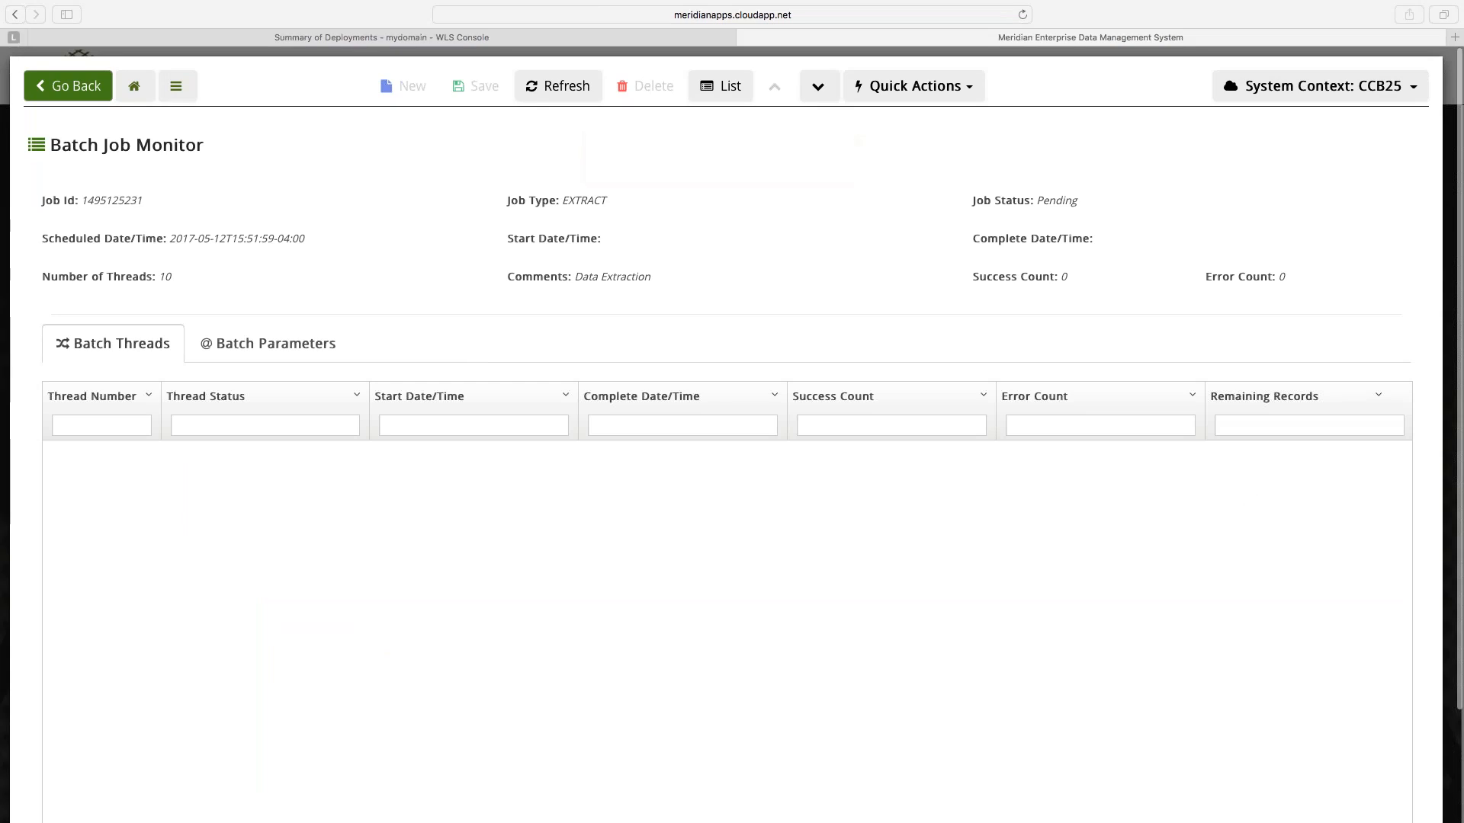
click(439, 227)
click(558, 87)
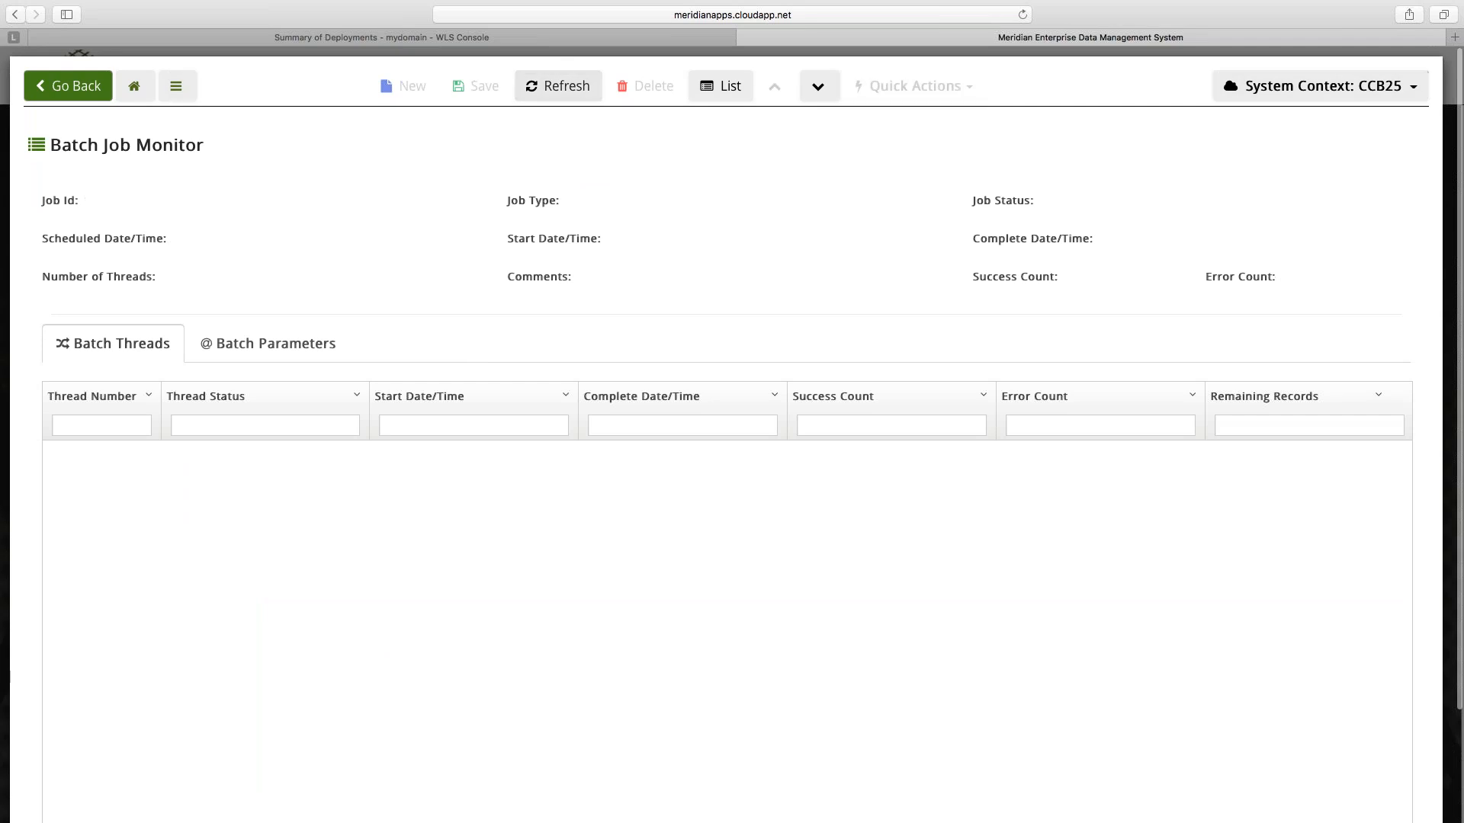
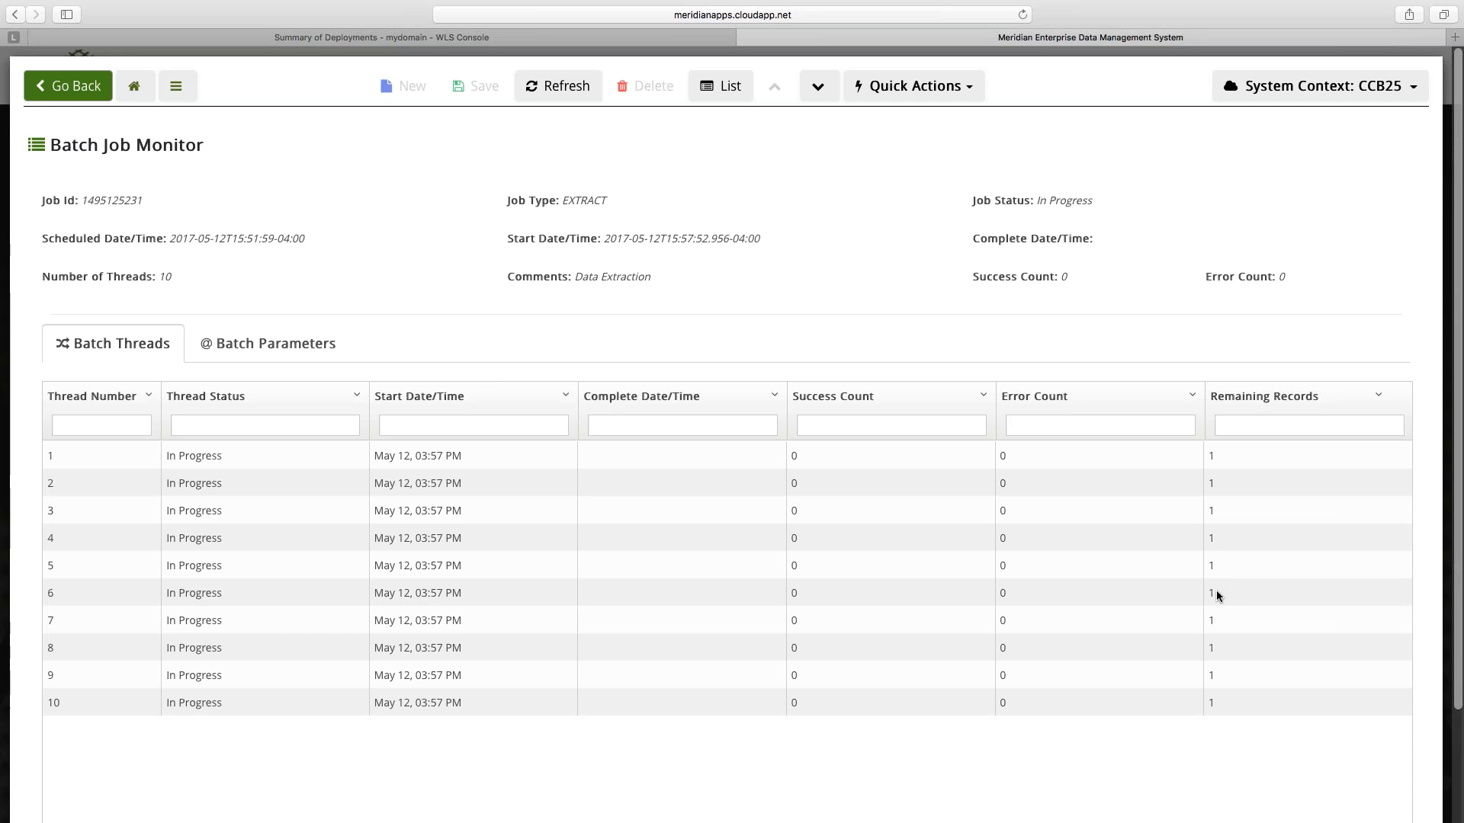
Refresh the extraction job repeatedly to check the progress of its batch threads.
click(543, 97)
click(541, 87)
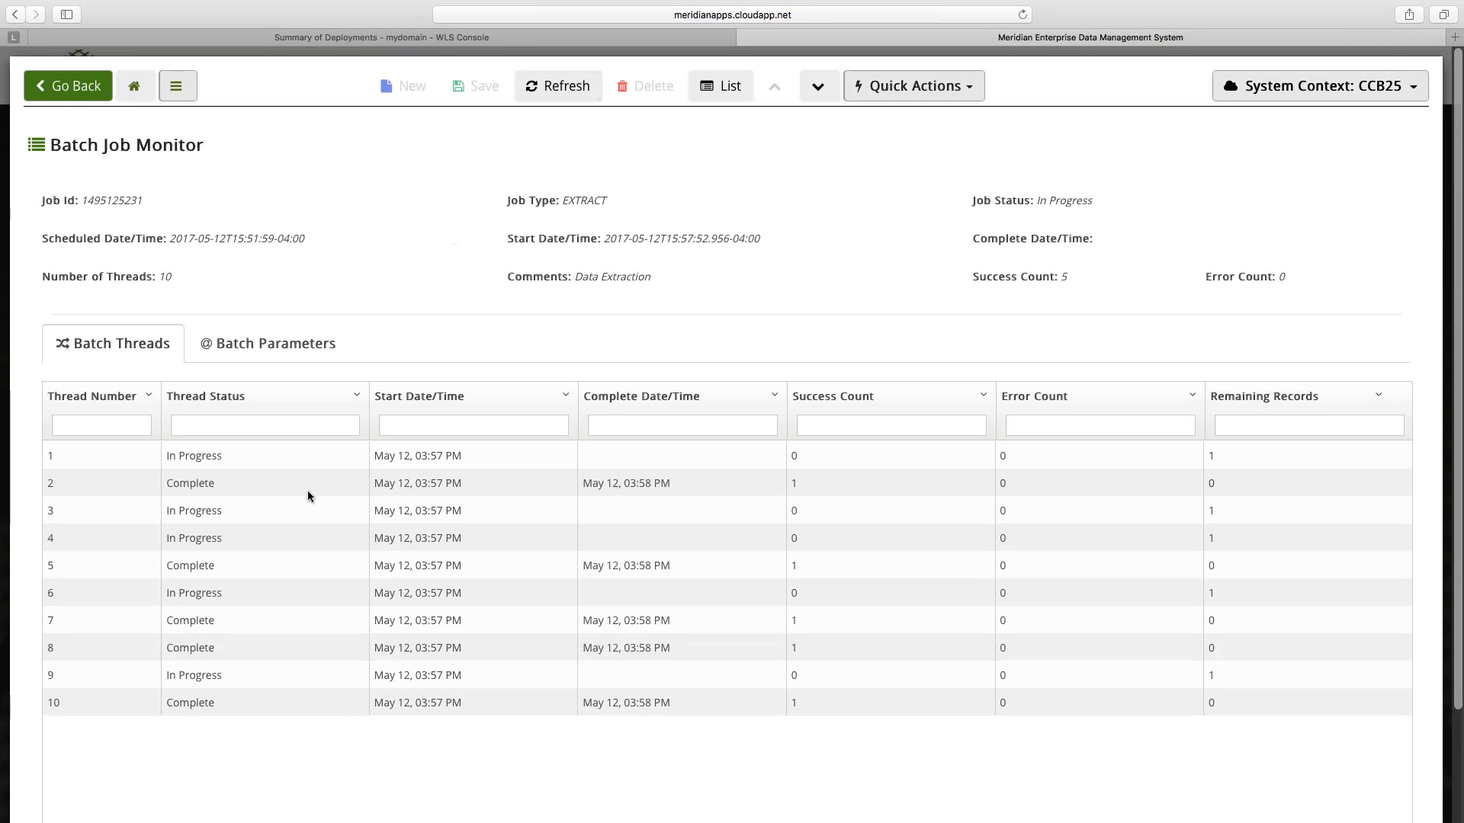
click(553, 87)
click(547, 90)
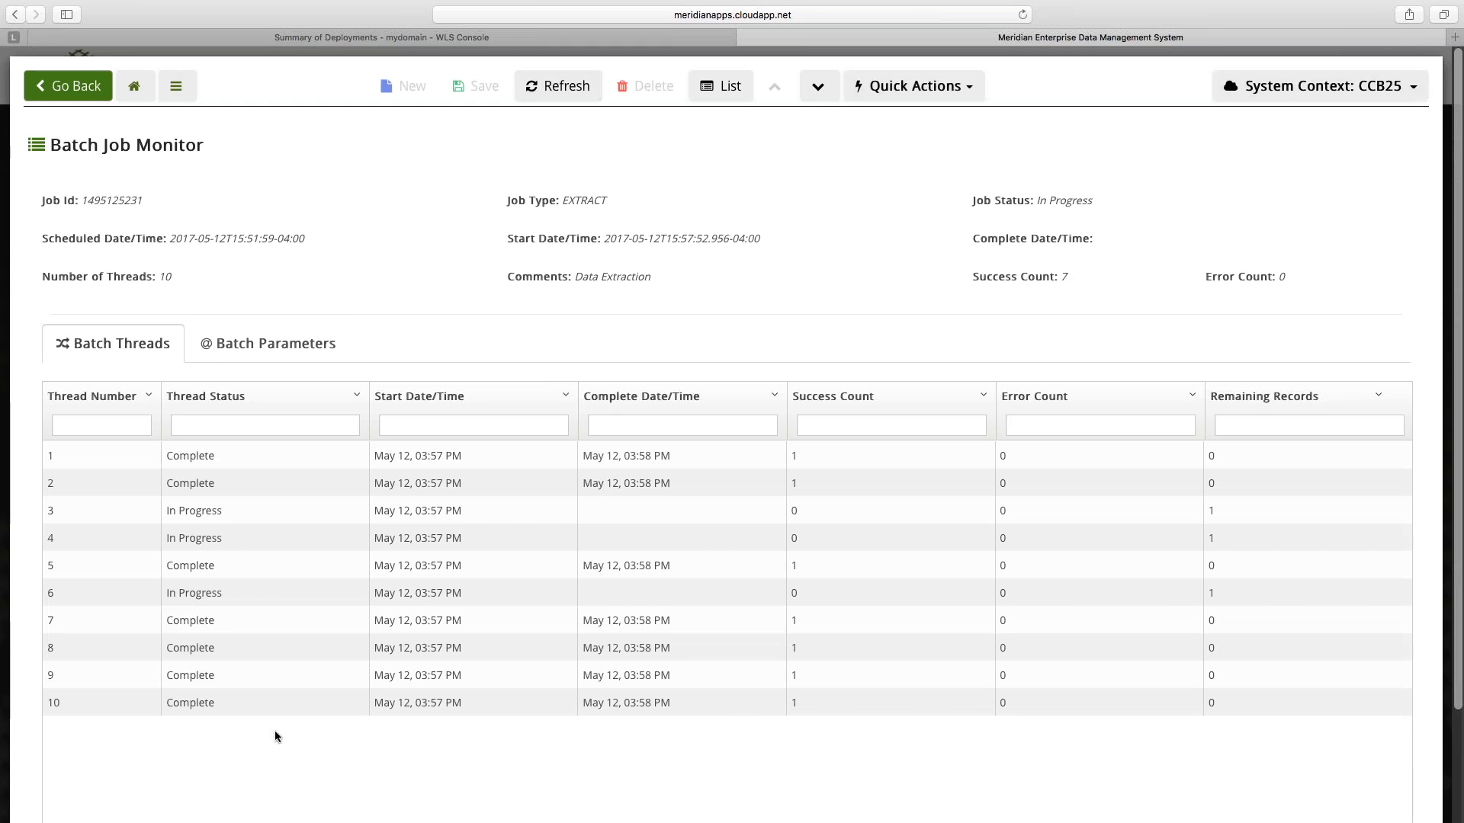
Open the target package from the job's batch parameters and view its snapshot items.
click(267, 343)
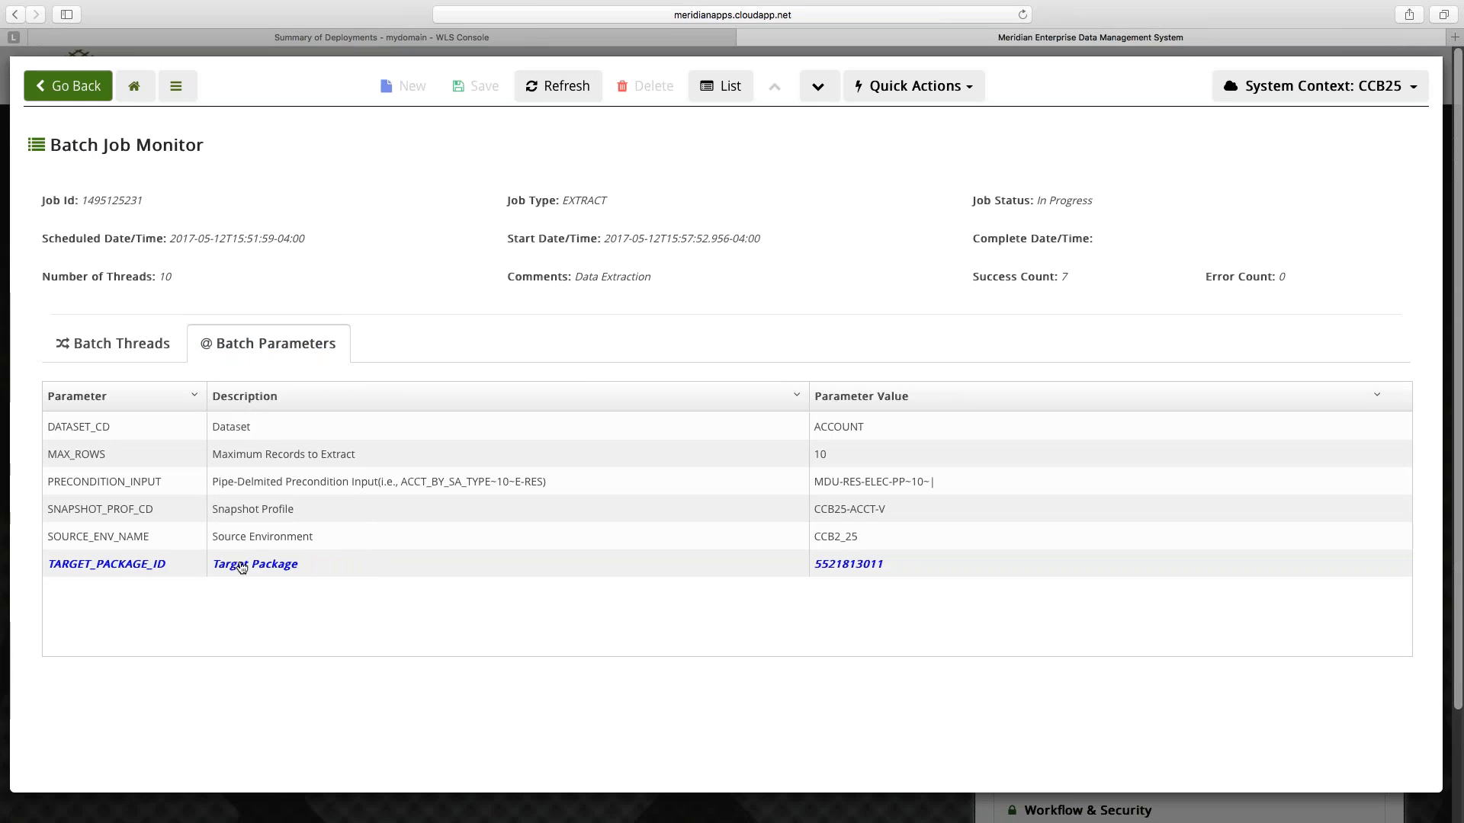
click(240, 567)
scroll(392, 499, down, 5)
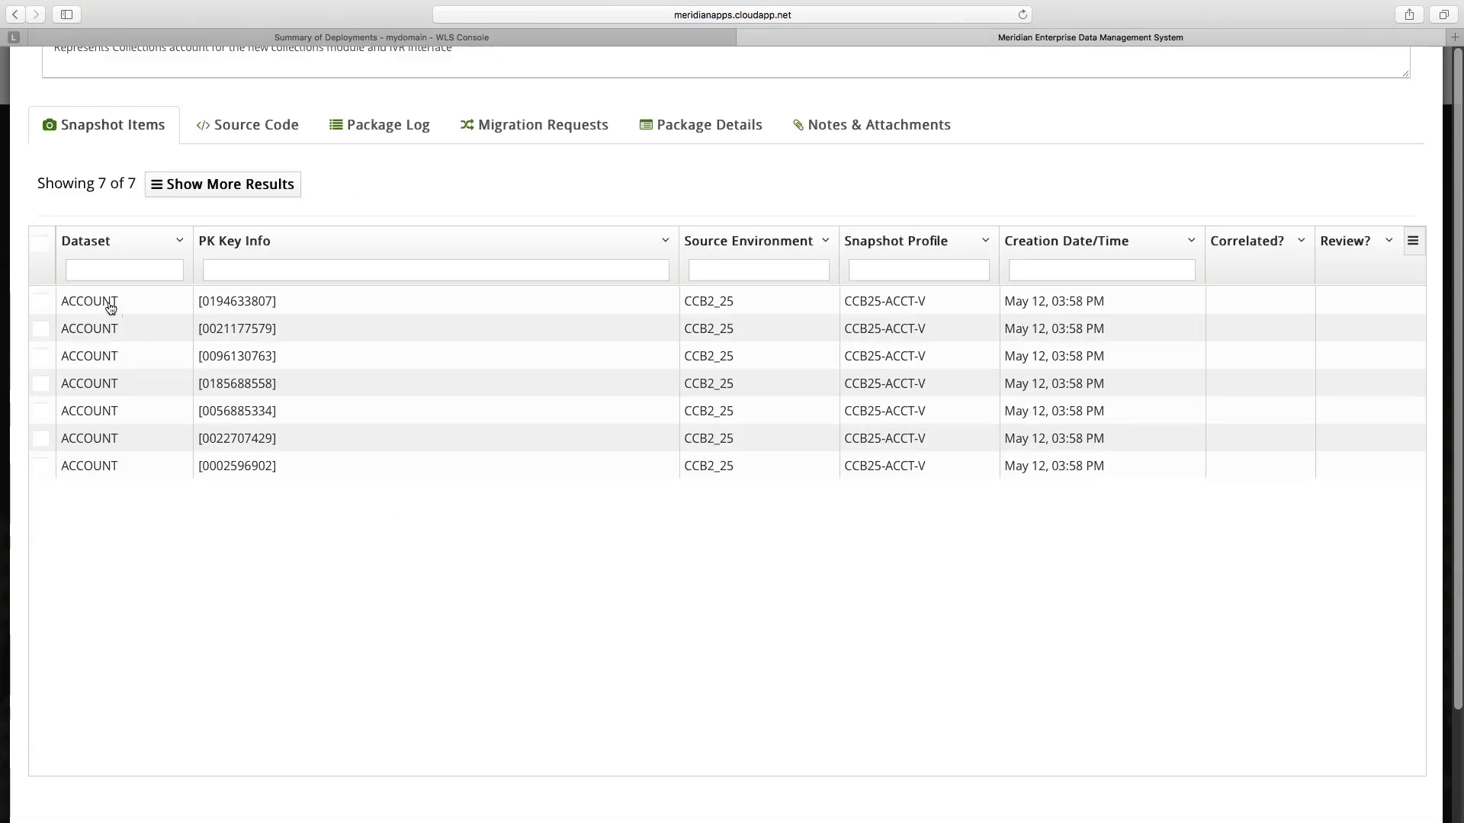
Open the first account's snapshot and examine the service agreement types and statuses in its CI_SA table.
click(111, 305)
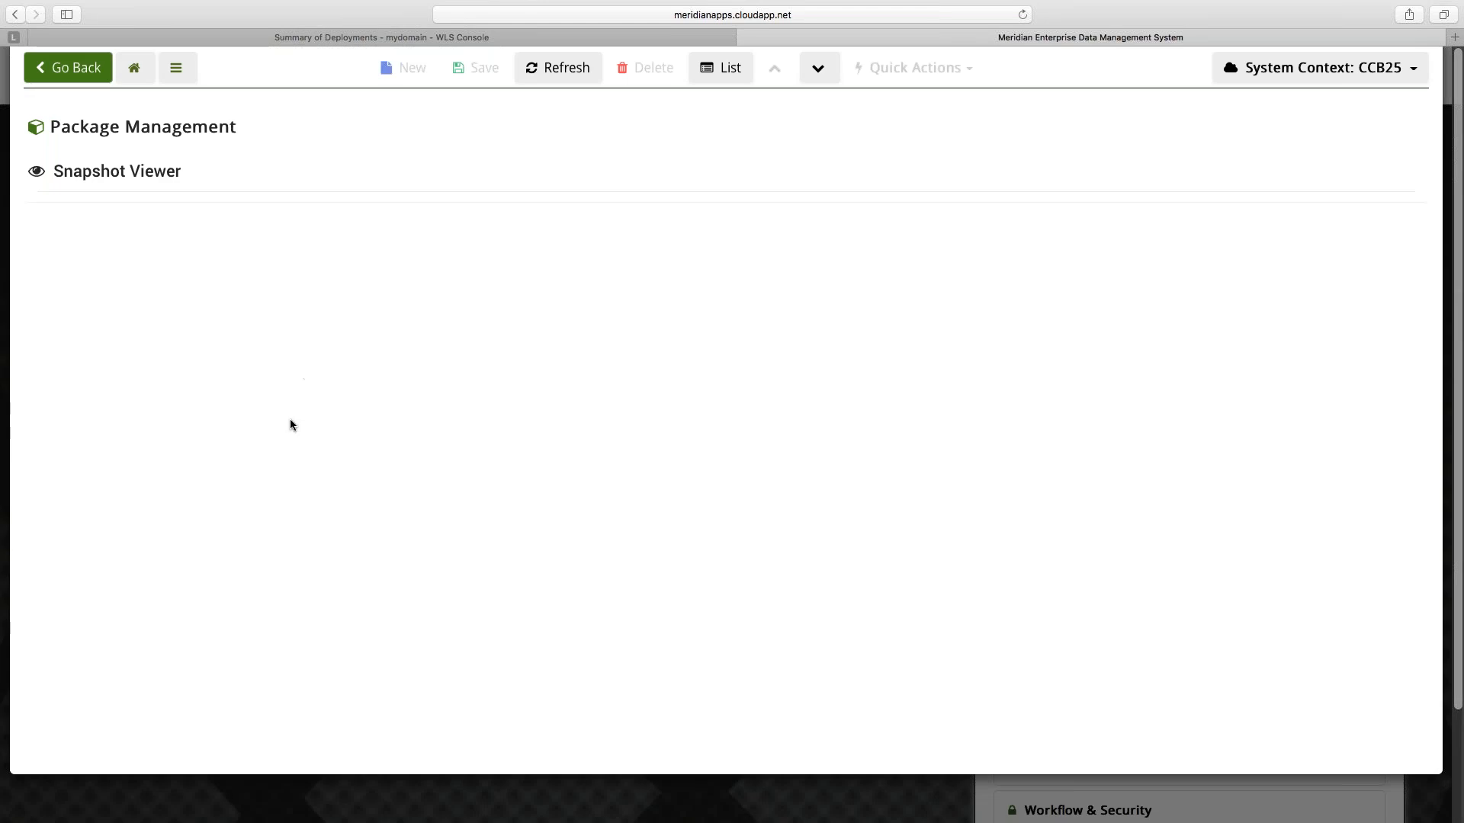
scroll(728, 580, down, 15)
scroll(113, 618, down, 10)
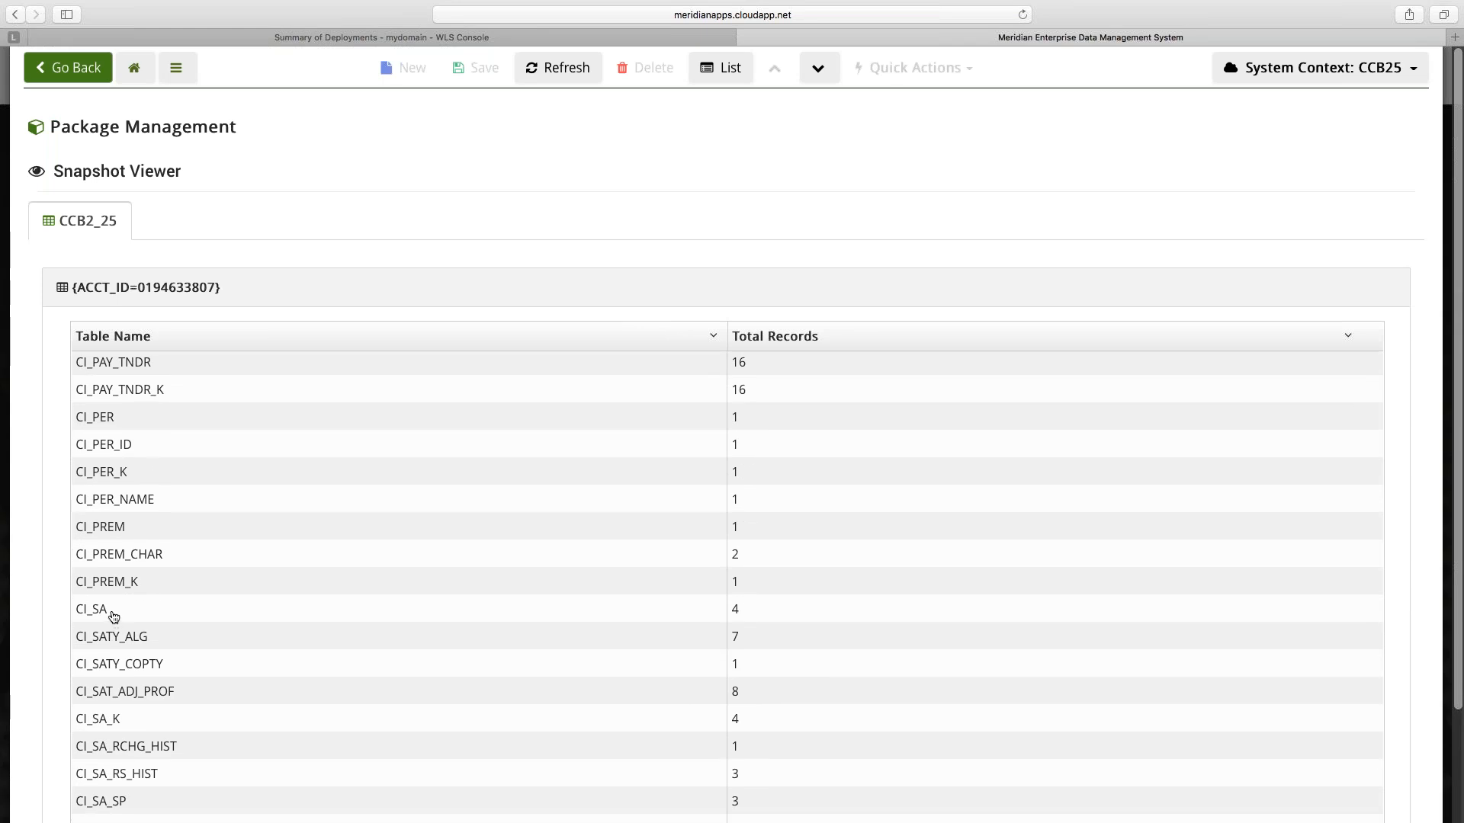
double_click(113, 618)
scroll(700, 419, right, 10)
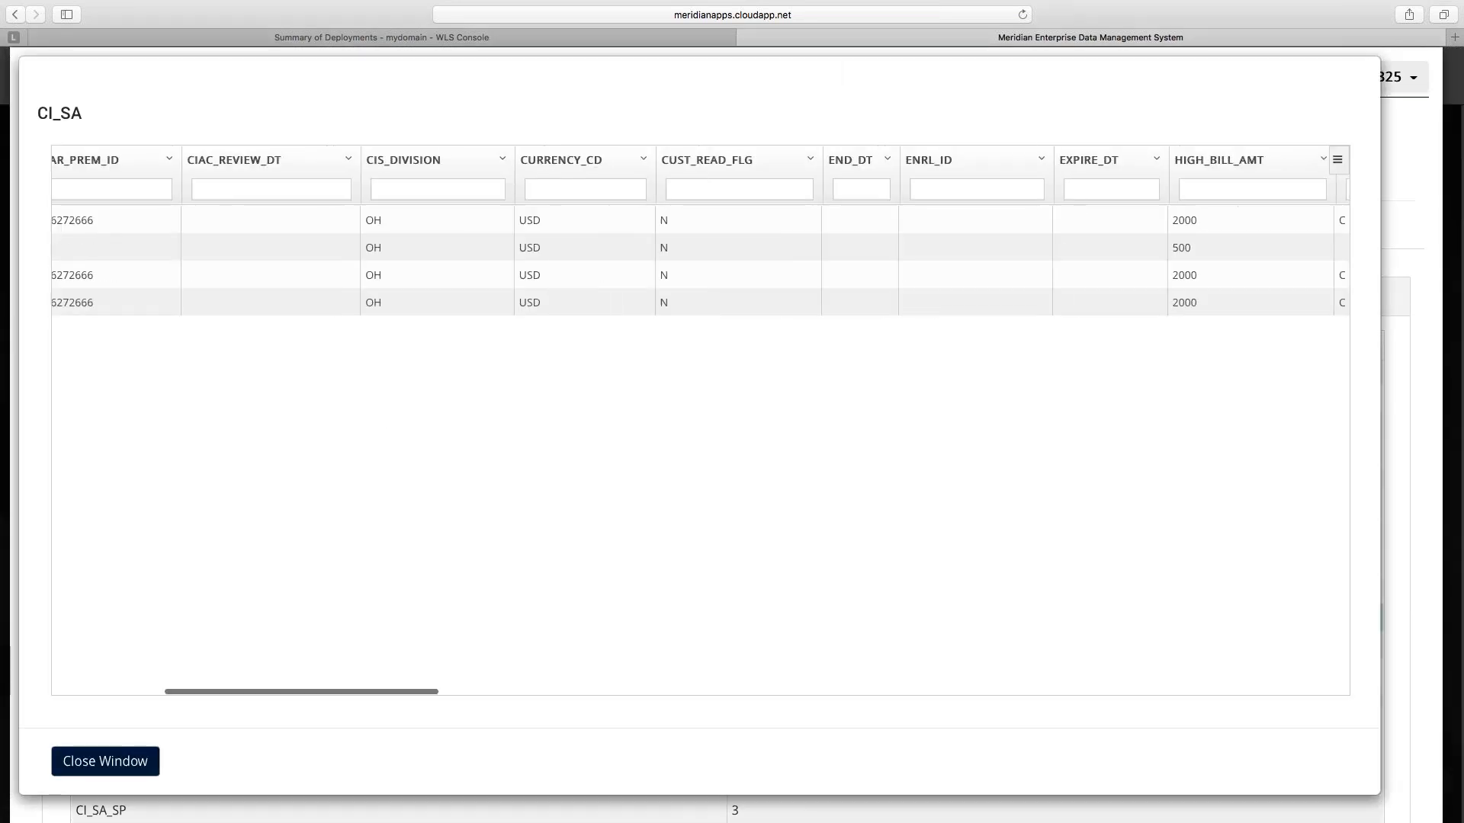
scroll(700, 419, right, 15)
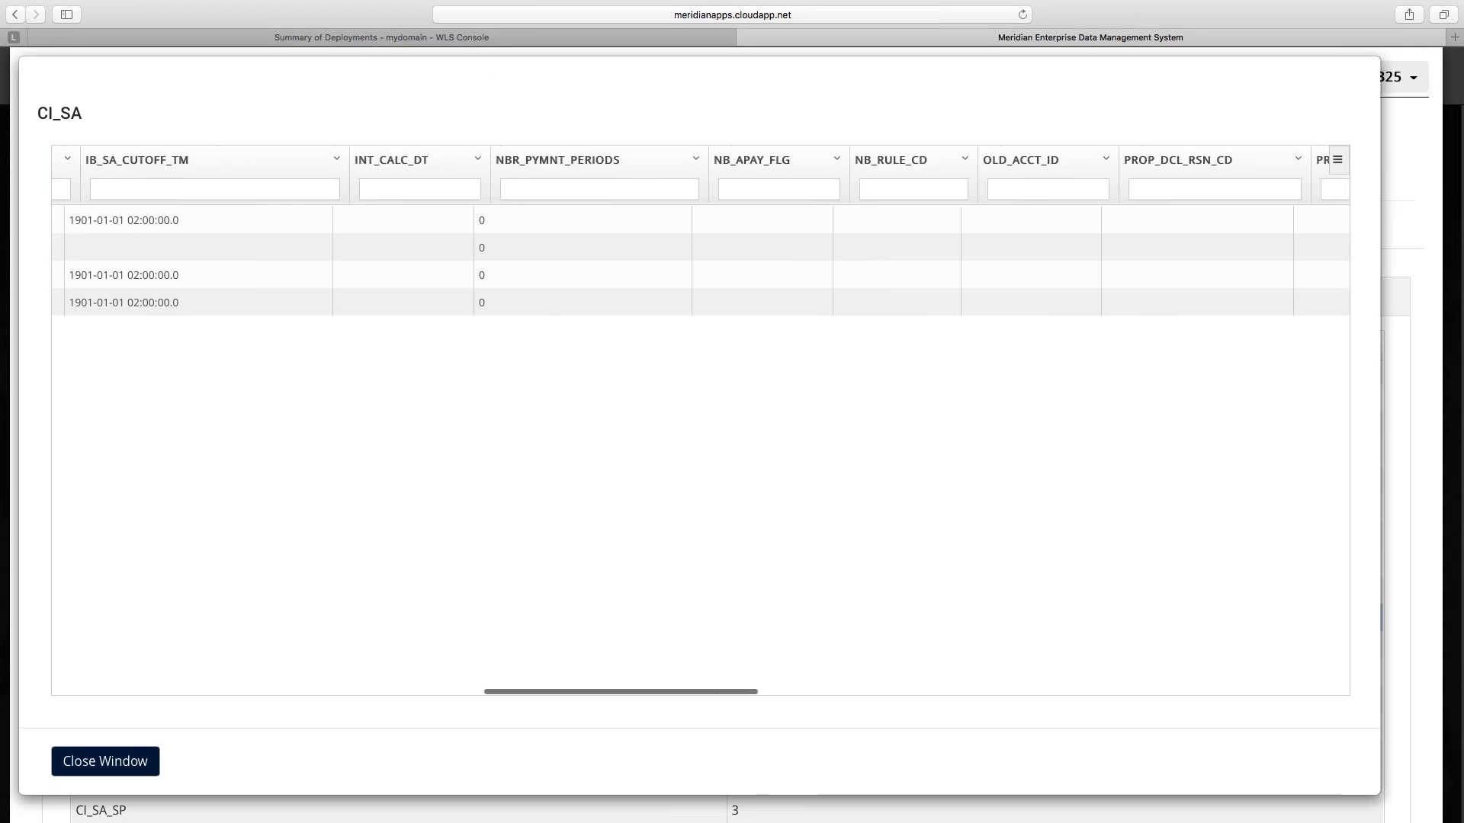
scroll(610, 280, right, 8)
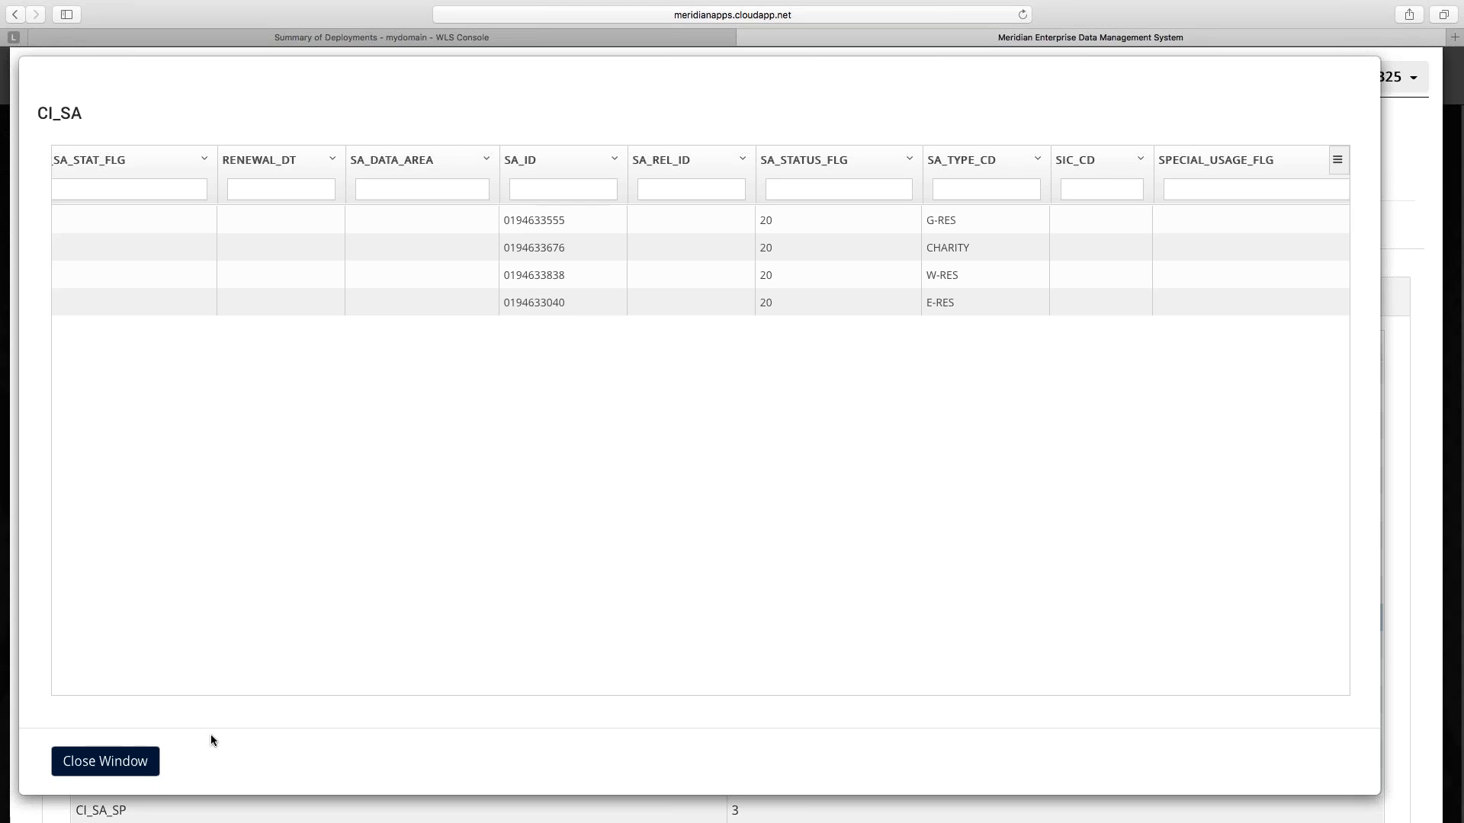
Close the CI_SA records and look through the snapshot's list of captured tables.
click(141, 762)
scroll(267, 596, down, 3)
scroll(267, 595, down, 5)
scroll(267, 595, up, 15)
scroll(267, 596, down, 3)
scroll(267, 596, up, 2)
scroll(267, 595, up, 5)
scroll(267, 596, up, 5)
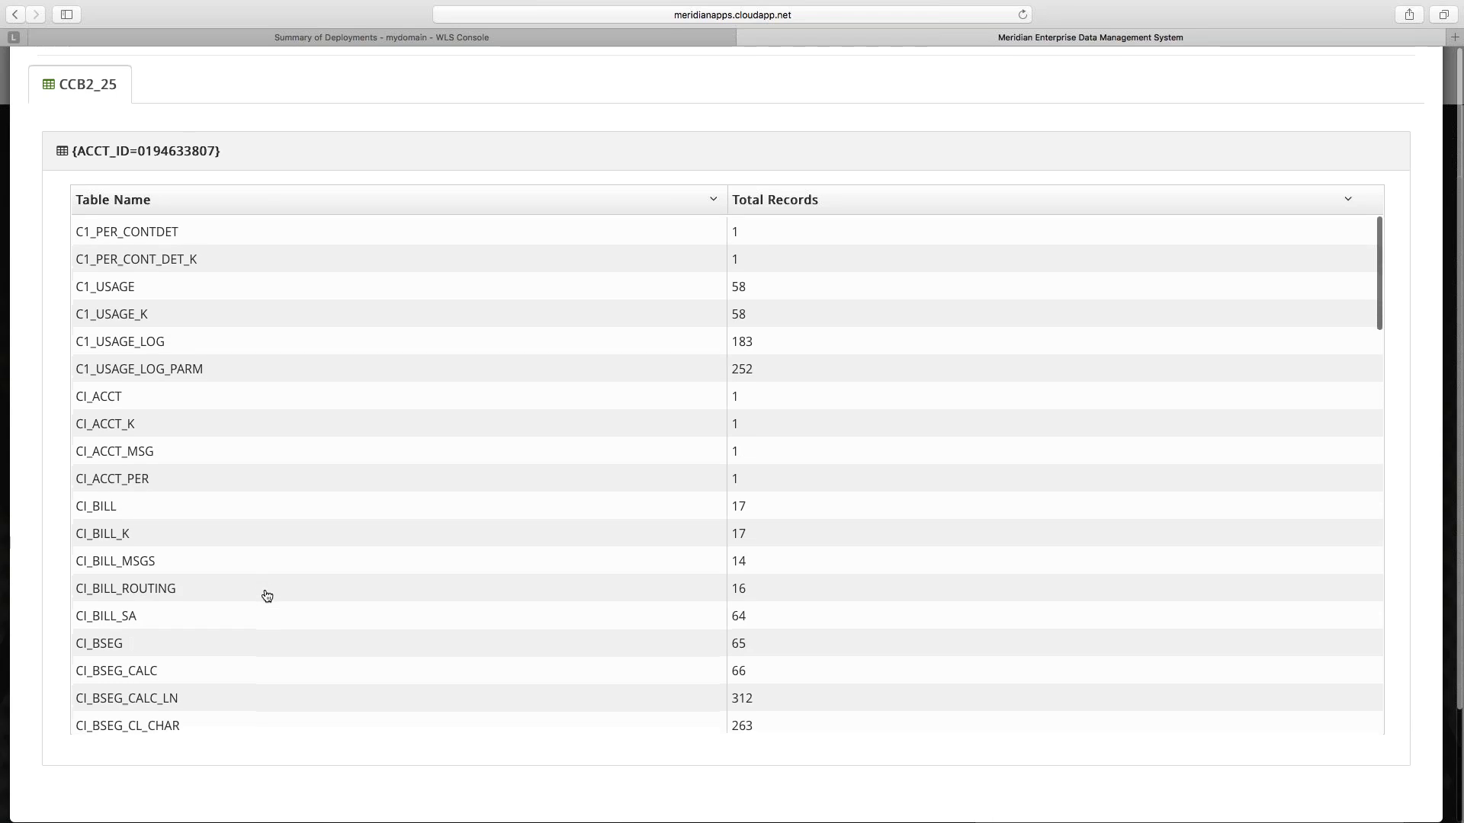
scroll(245, 219, up, 5)
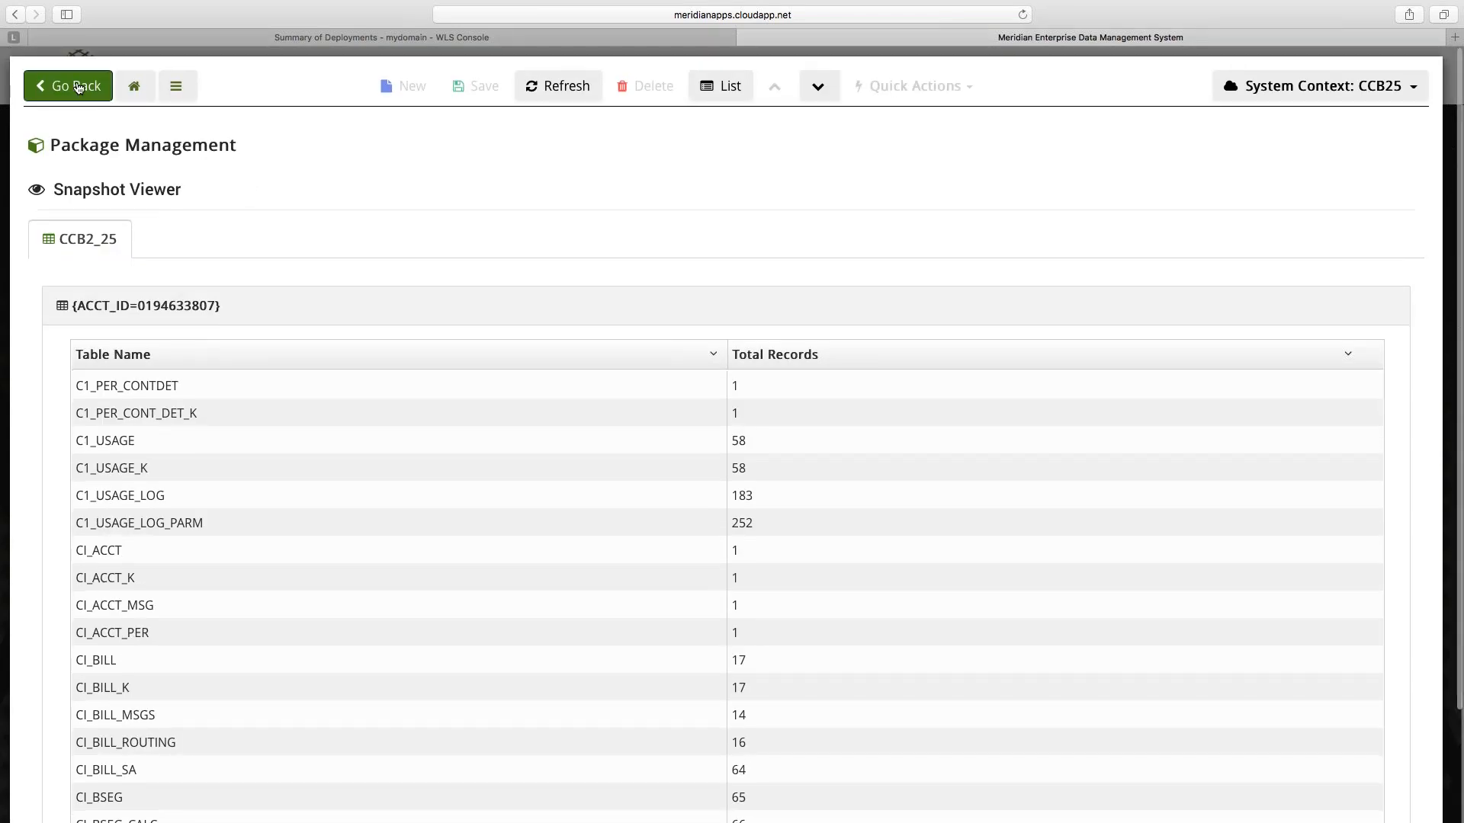
Return to the package and check its extracted snapshot items.
click(67, 86)
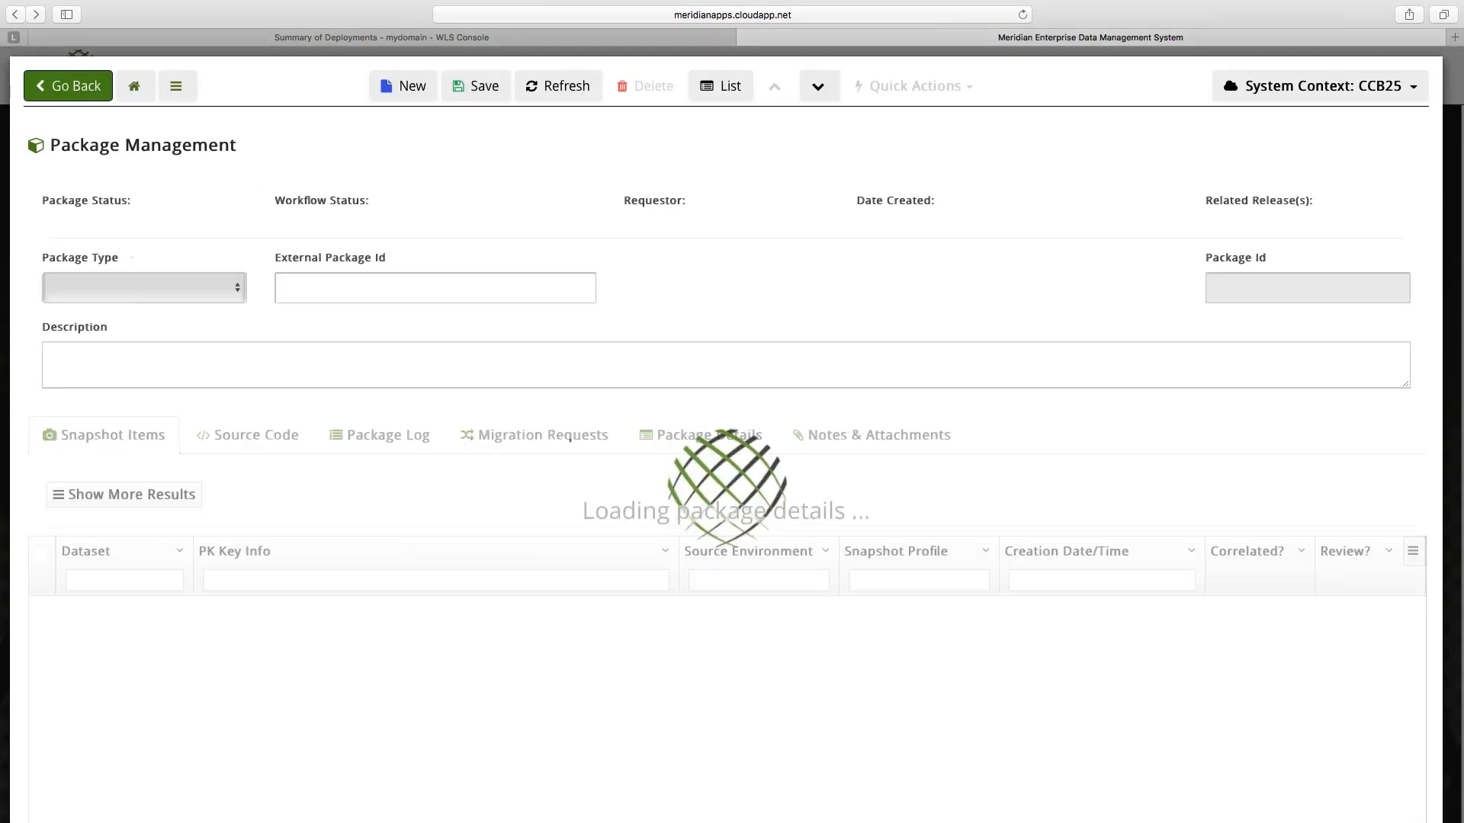
scroll(732, 431, down, 5)
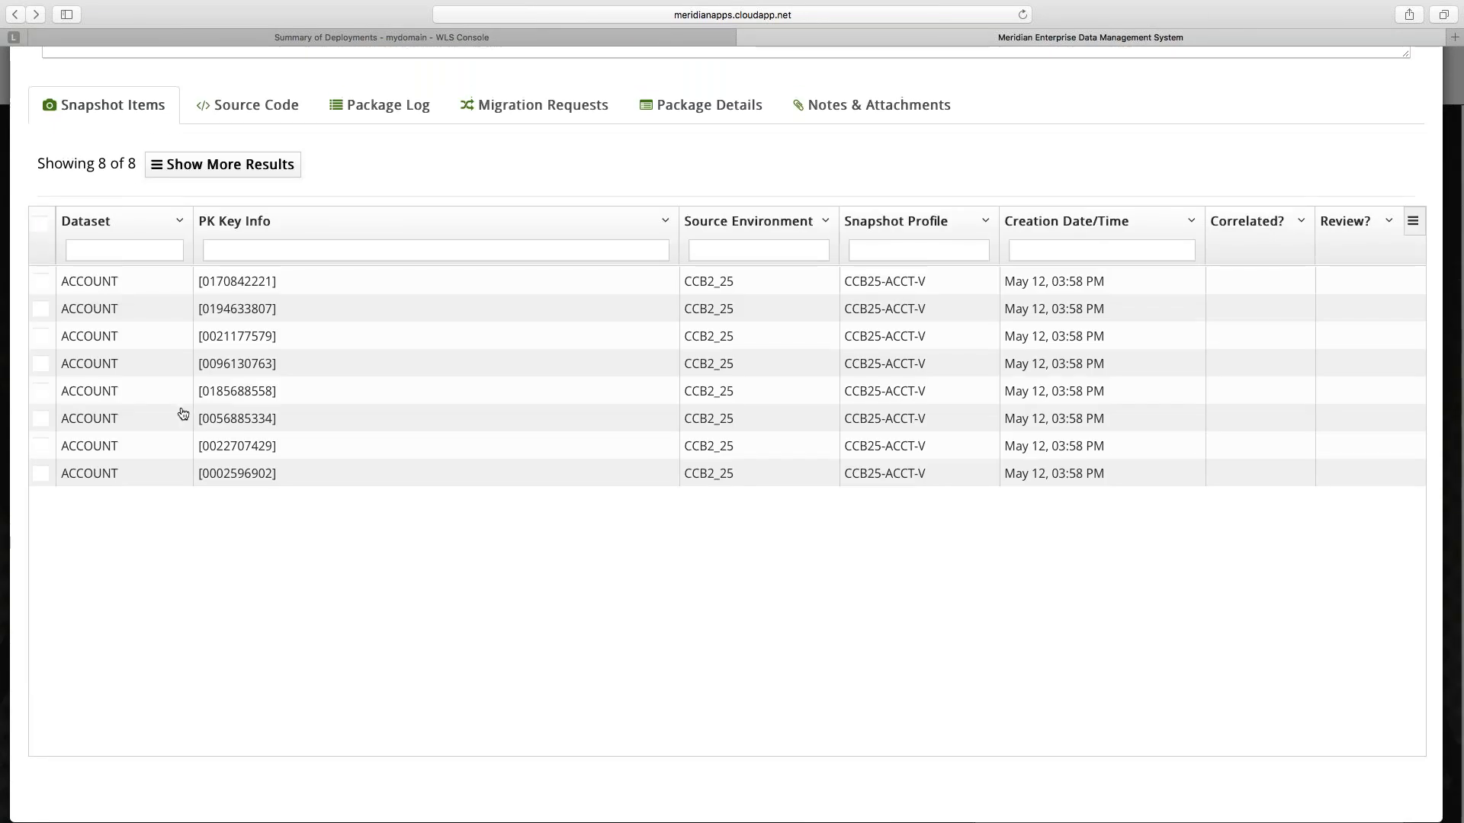
scroll(202, 412, up, 5)
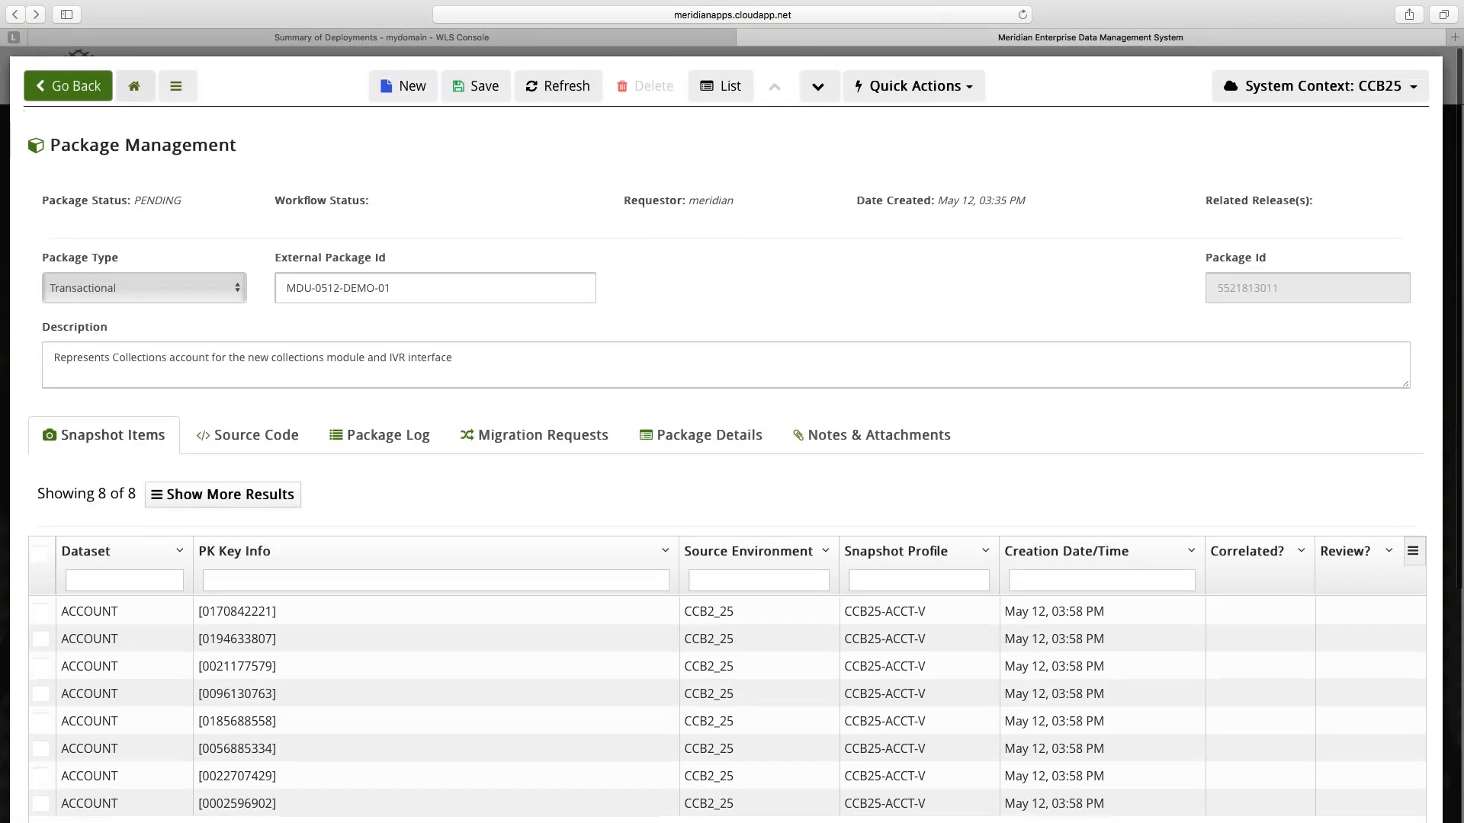
Filter the predefined conditions by code "MDU" and open MDU-RES-ELEC-PP.
click(135, 91)
scroll(1219, 723, down, 2)
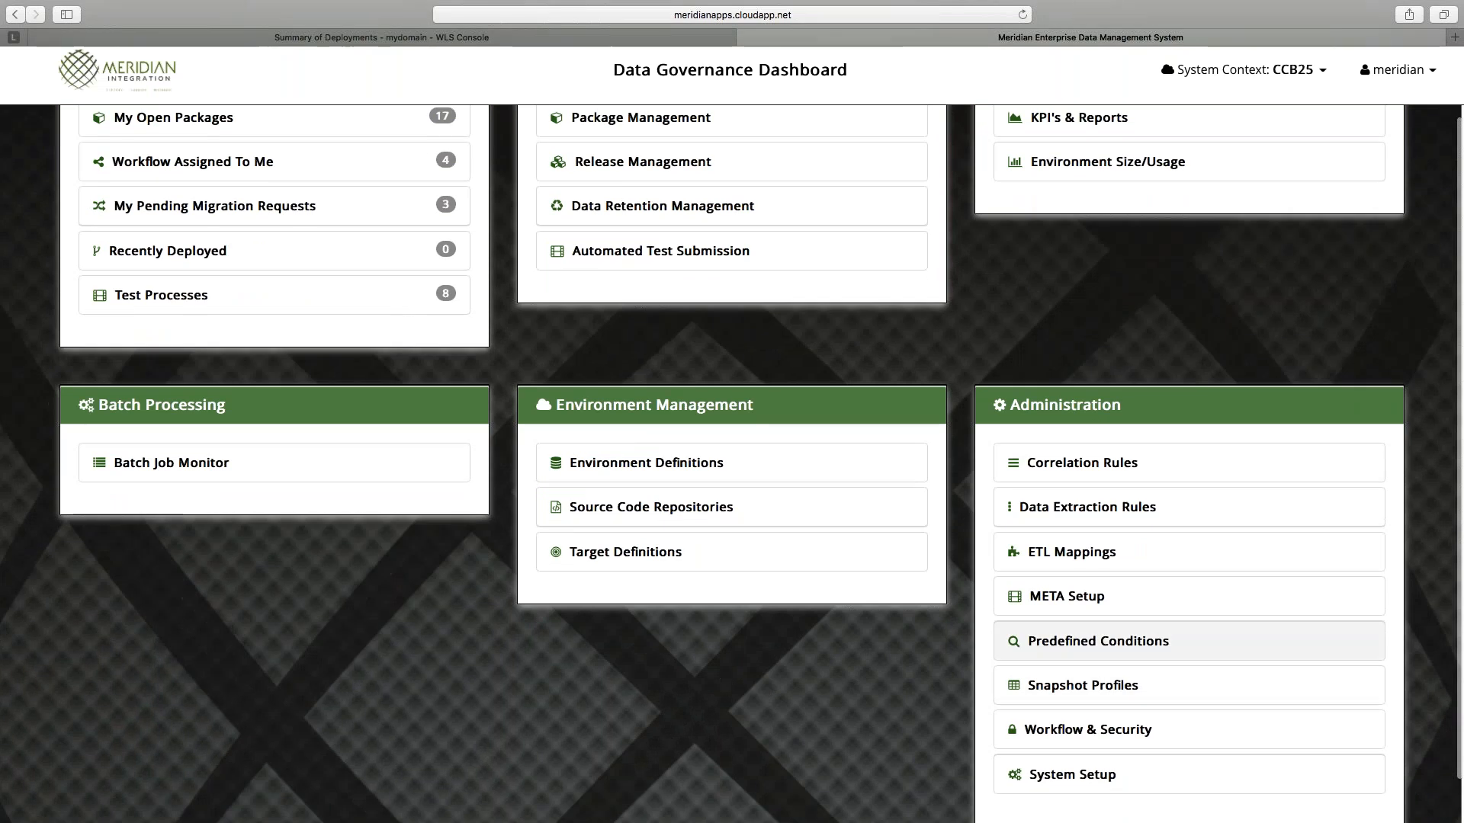
click(1097, 641)
click(131, 224)
text(MDU)
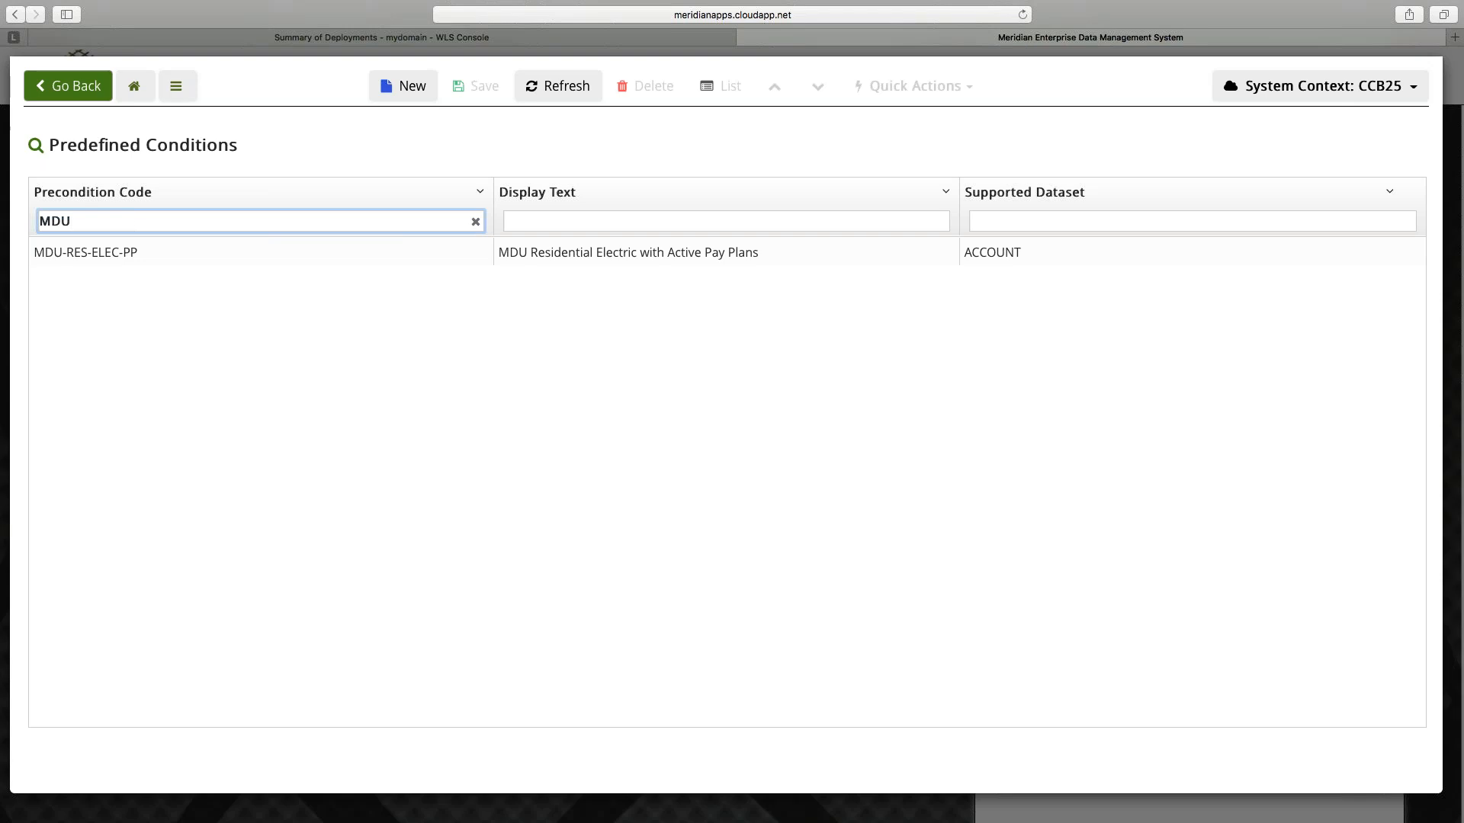
click(112, 255)
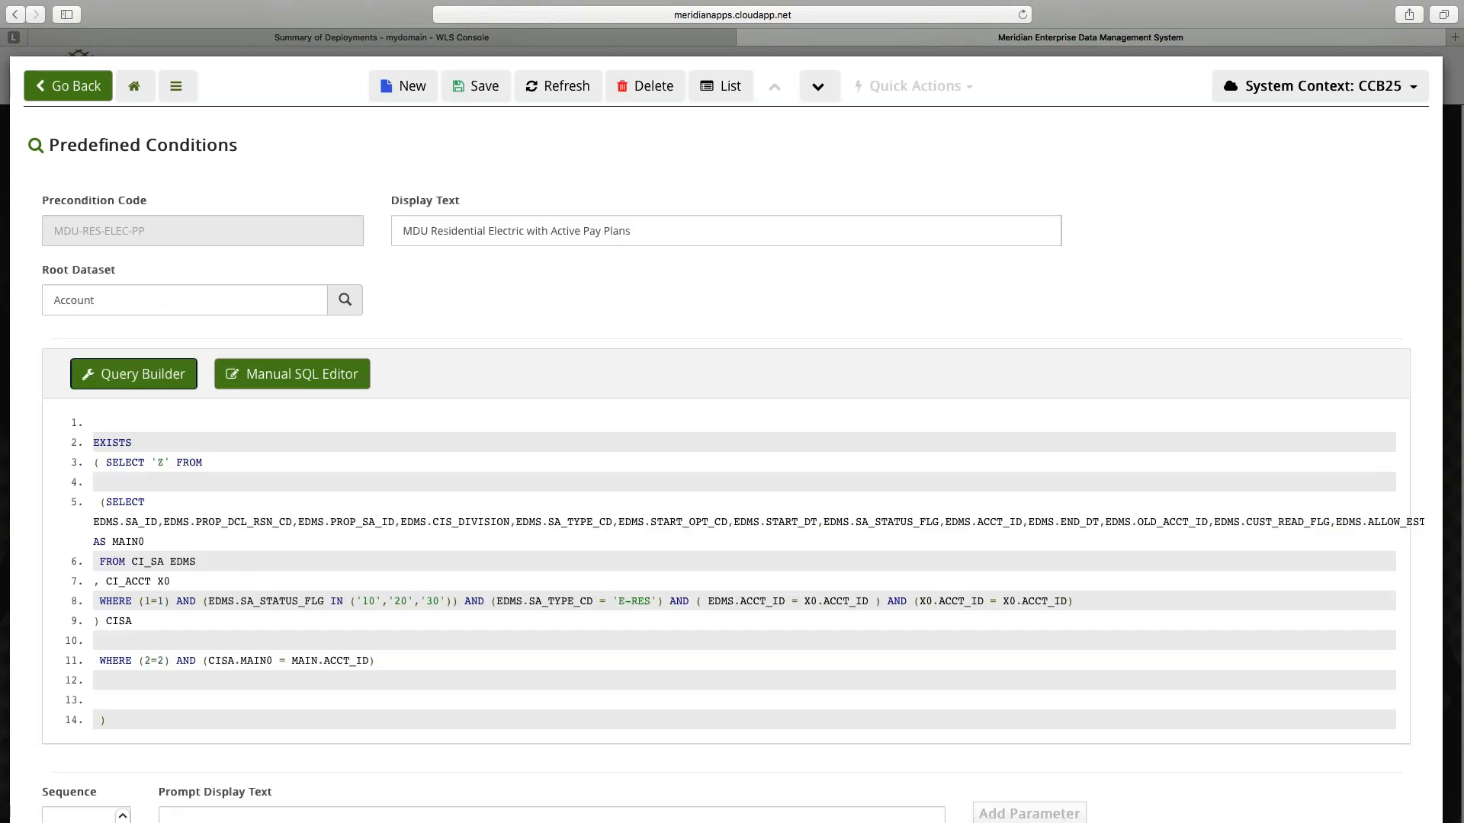
Begin a new filter in the query builder on the Collection Process dataset and table, using column COLL_STATUS_FLG.
click(145, 373)
click(95, 255)
click(110, 351)
click(385, 260)
click(328, 298)
click(532, 252)
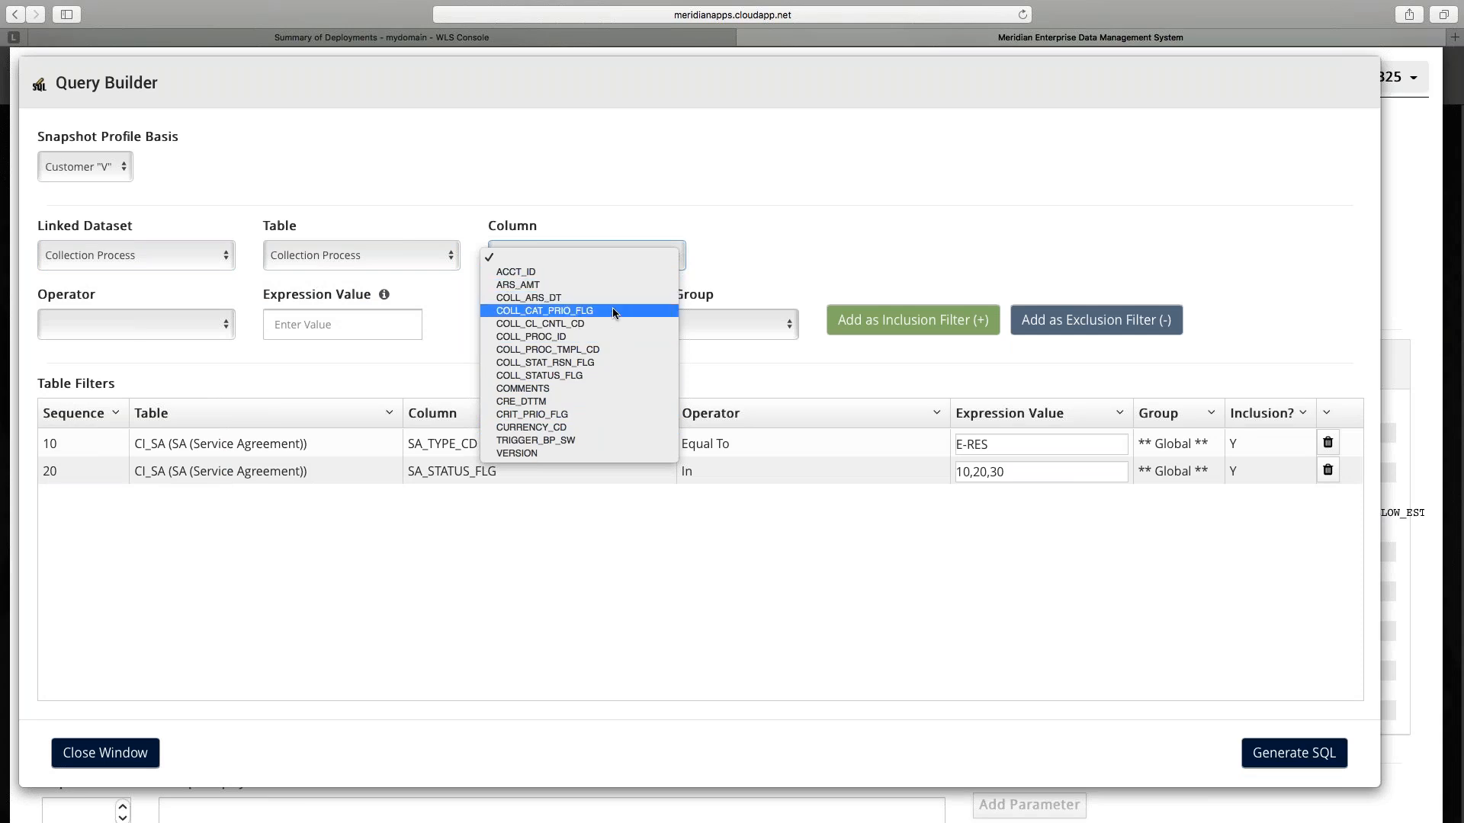
click(601, 376)
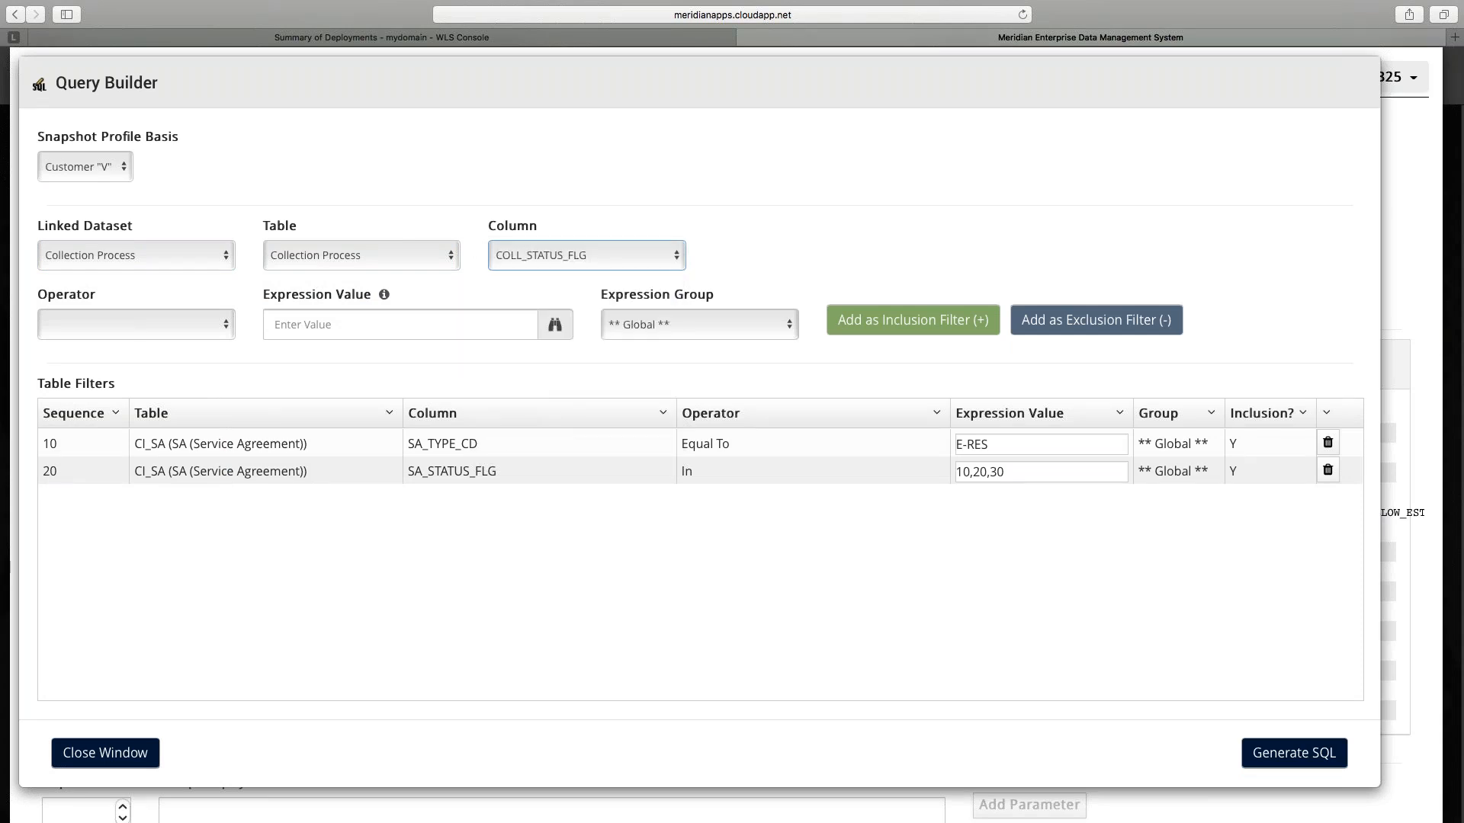
Add an Equal To inclusion filter with looked-up value 10 (Active), and generate and save the condition's SQL.
click(554, 324)
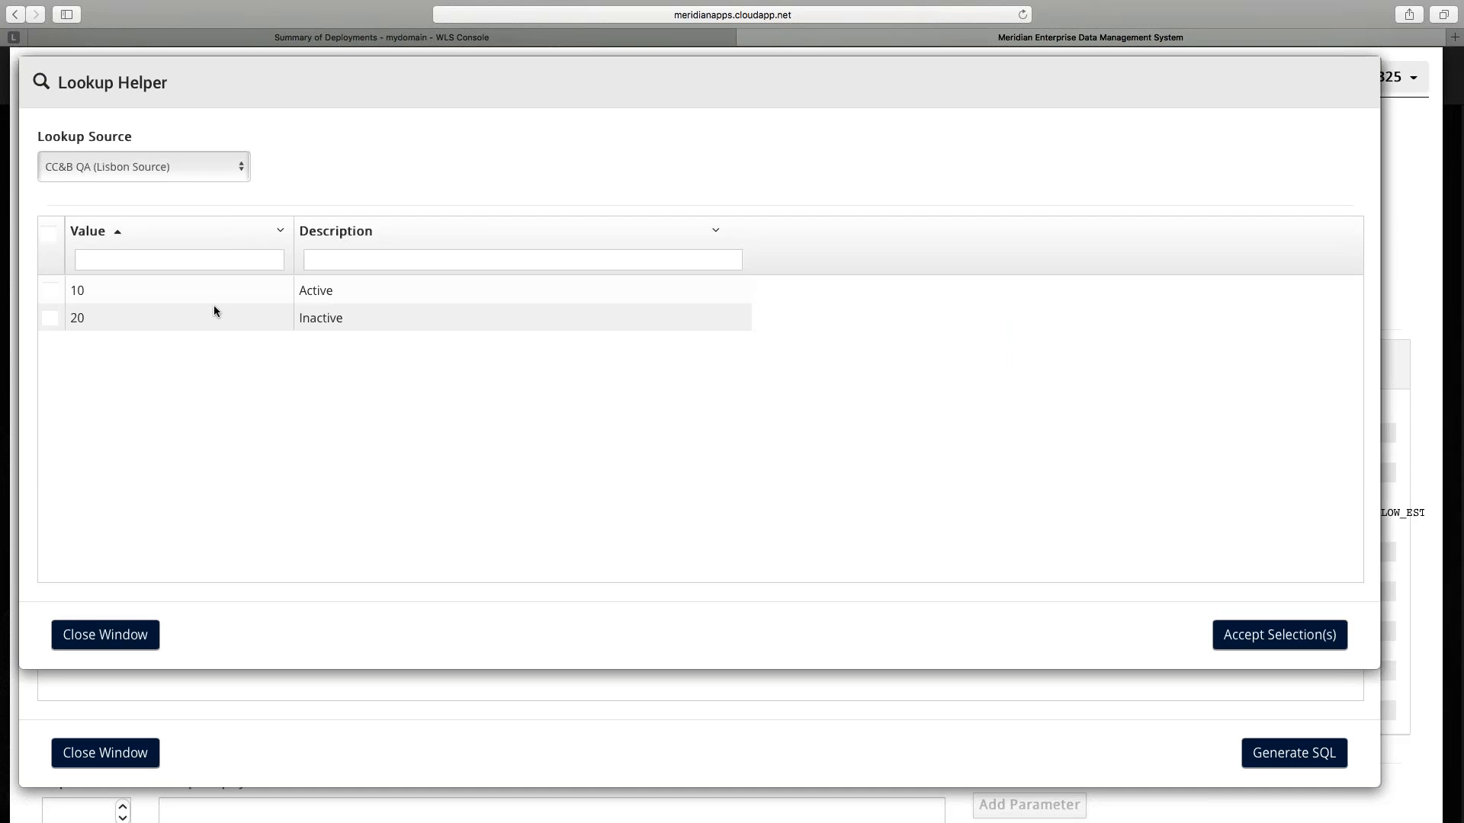
click(254, 288)
click(1279, 634)
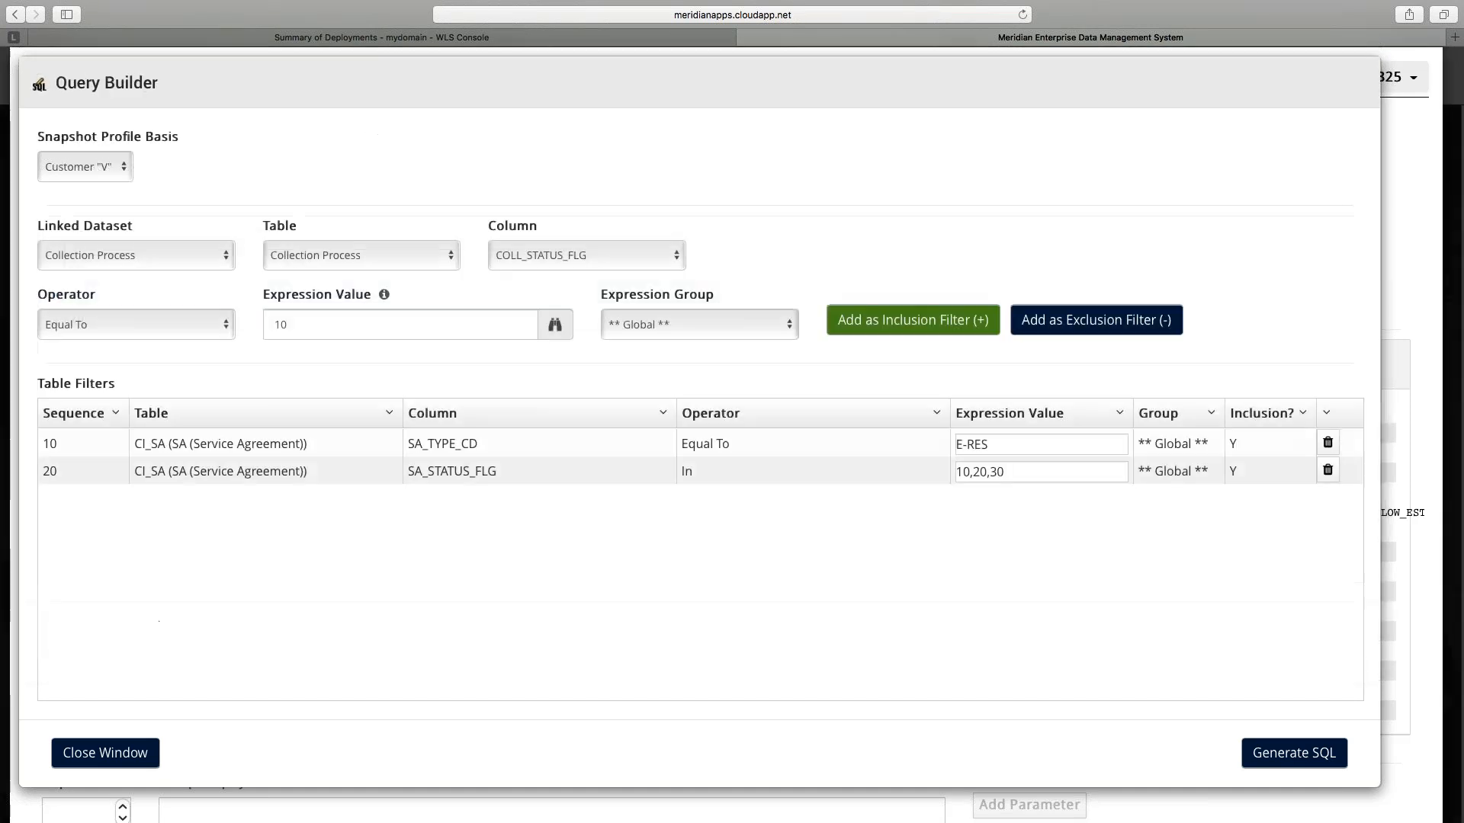
click(954, 324)
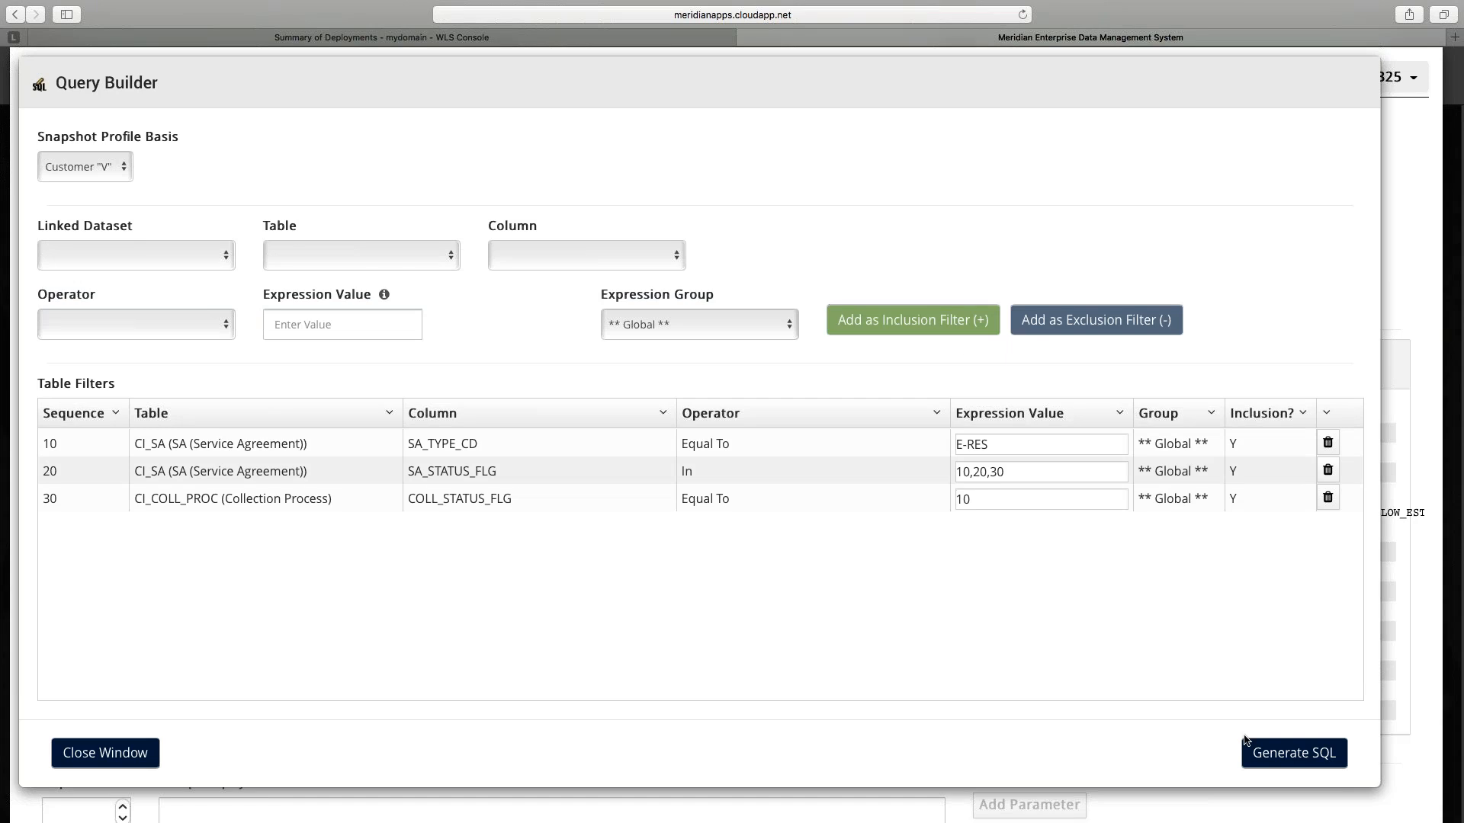
click(1294, 753)
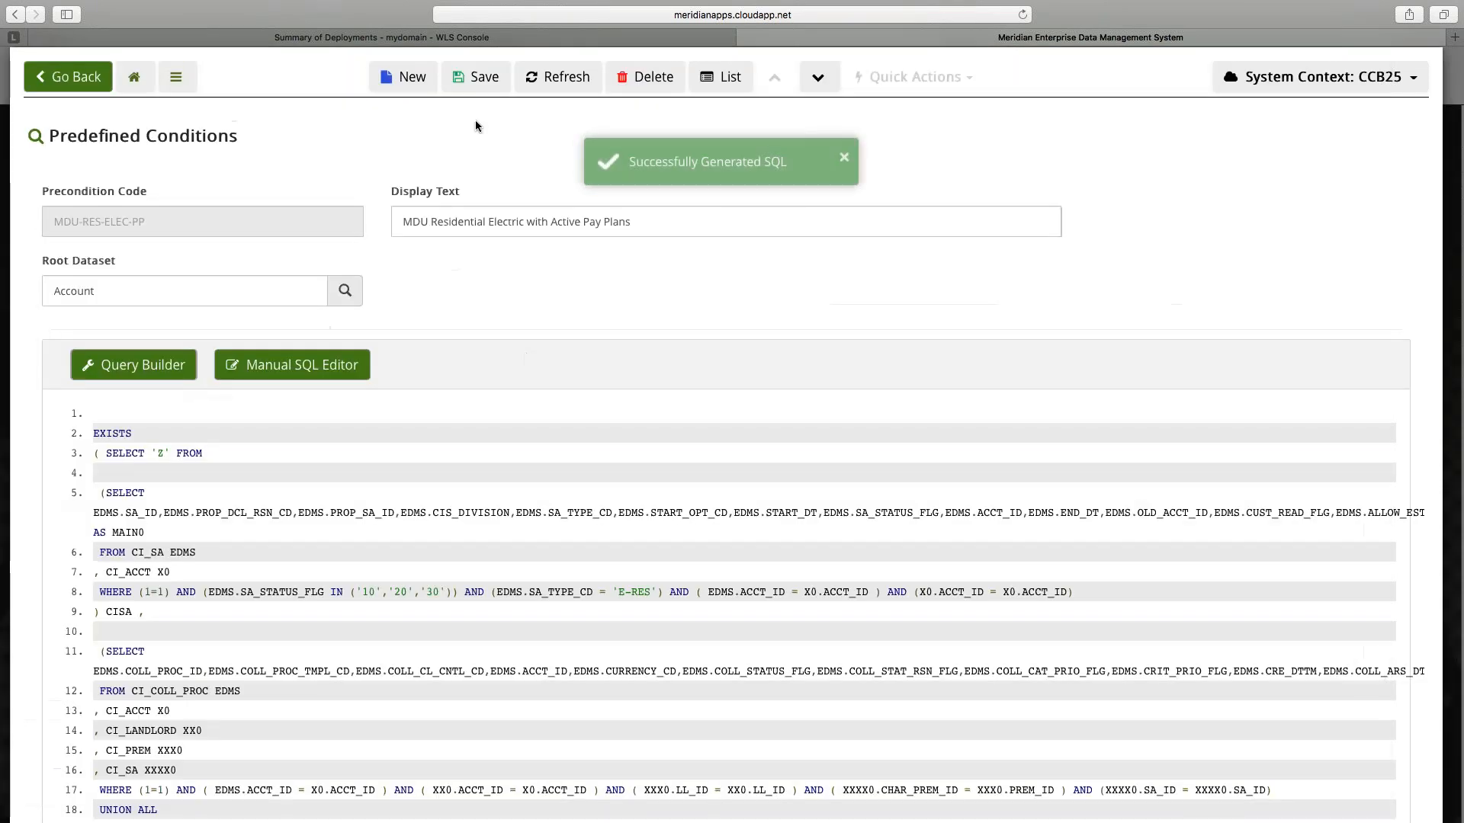
click(483, 74)
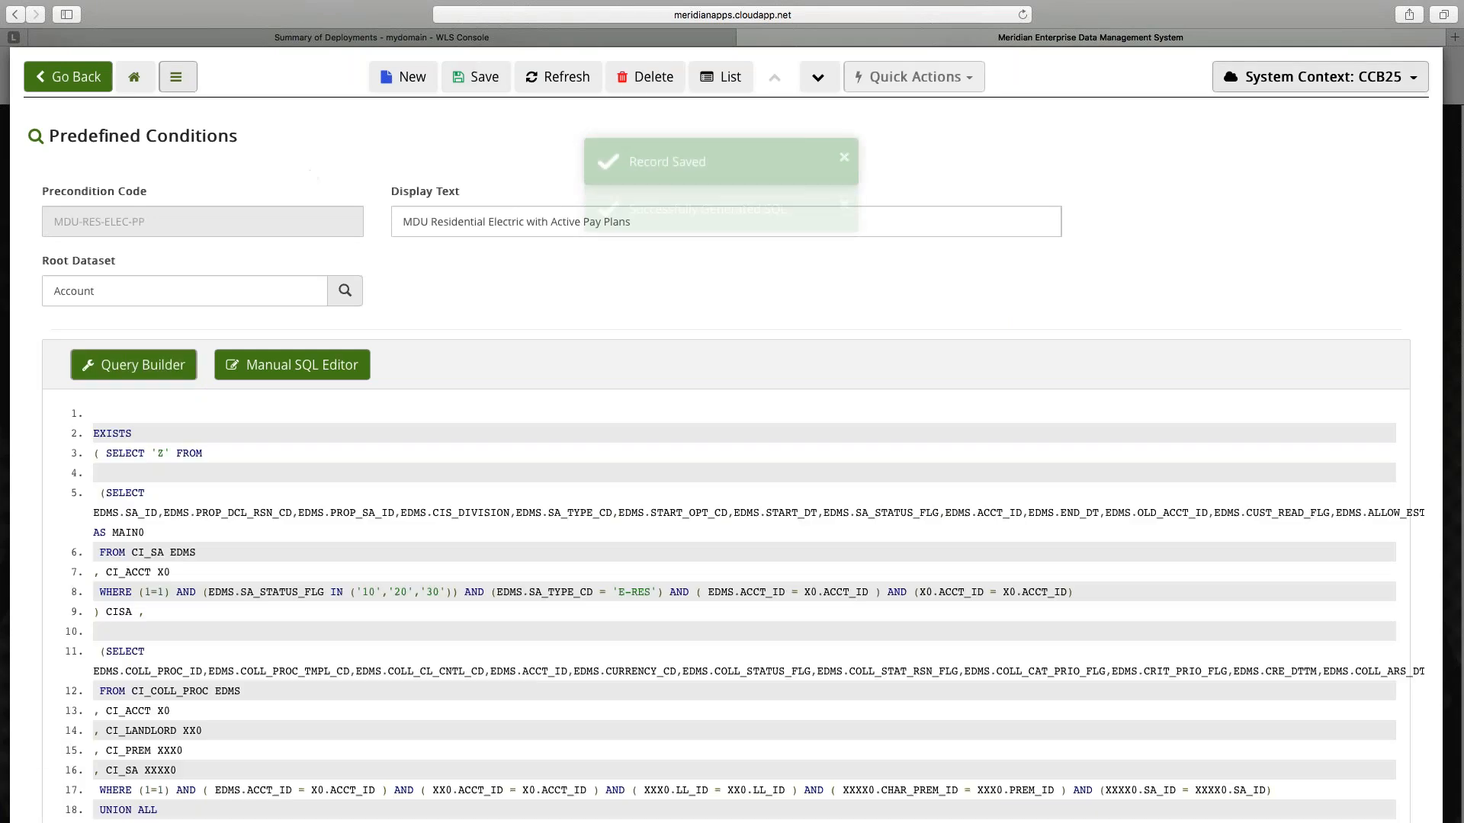
Change the condition's display text to "MDU Residential Electric with Active Collections" and save it.
click(546, 224)
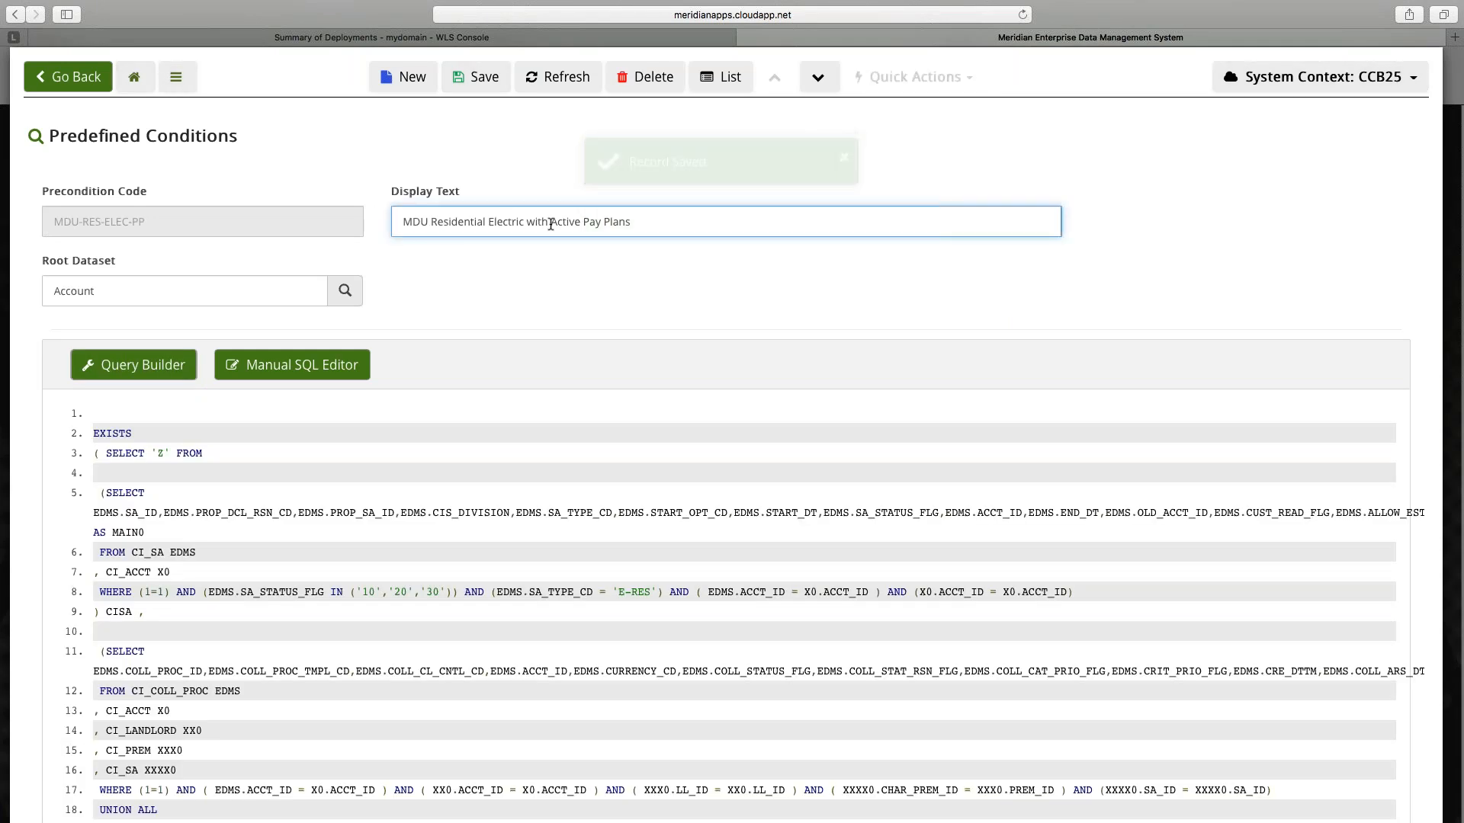
drag(557, 222, 731, 252)
text(ctio)
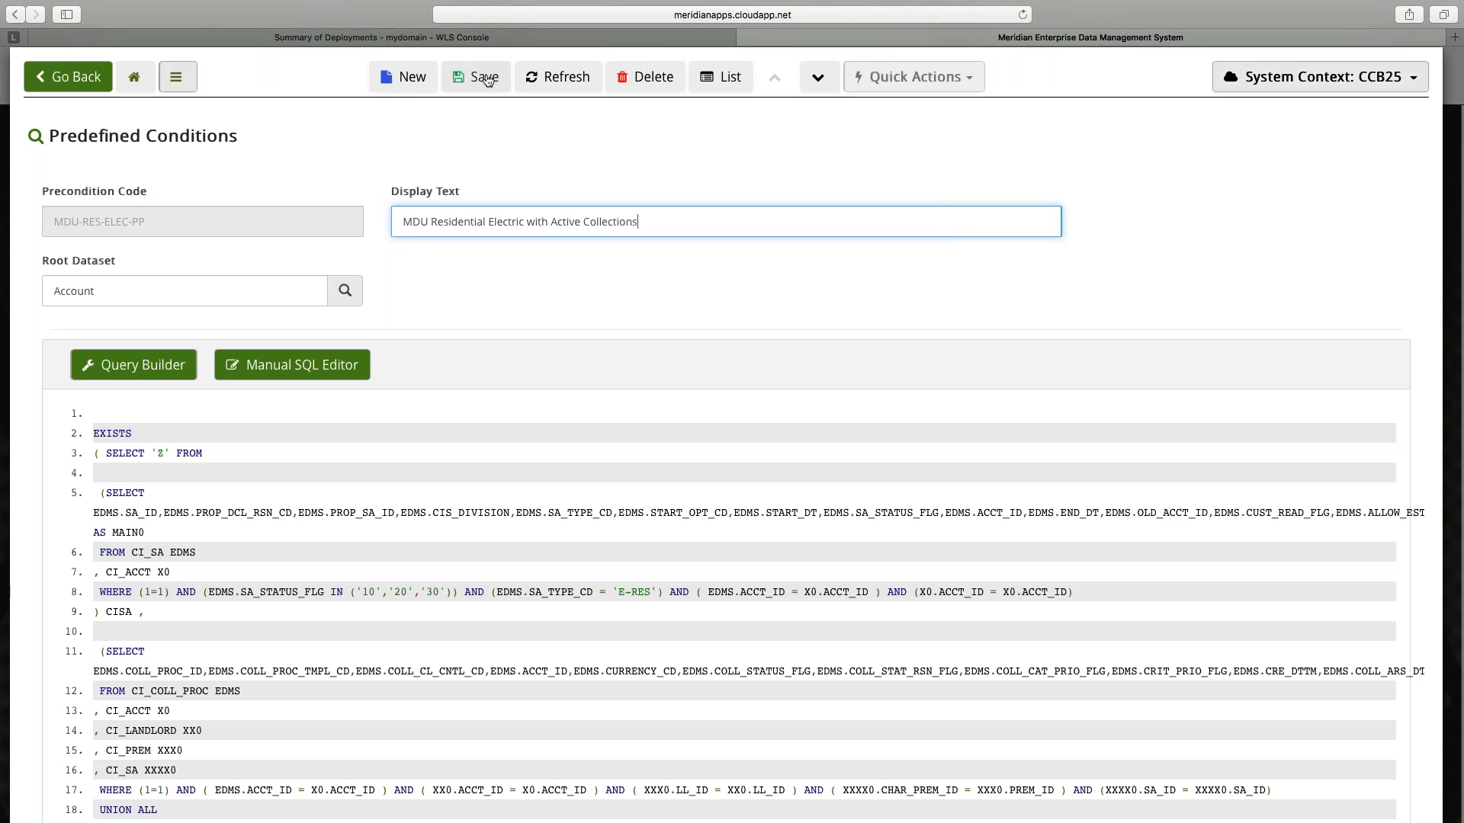
click(486, 78)
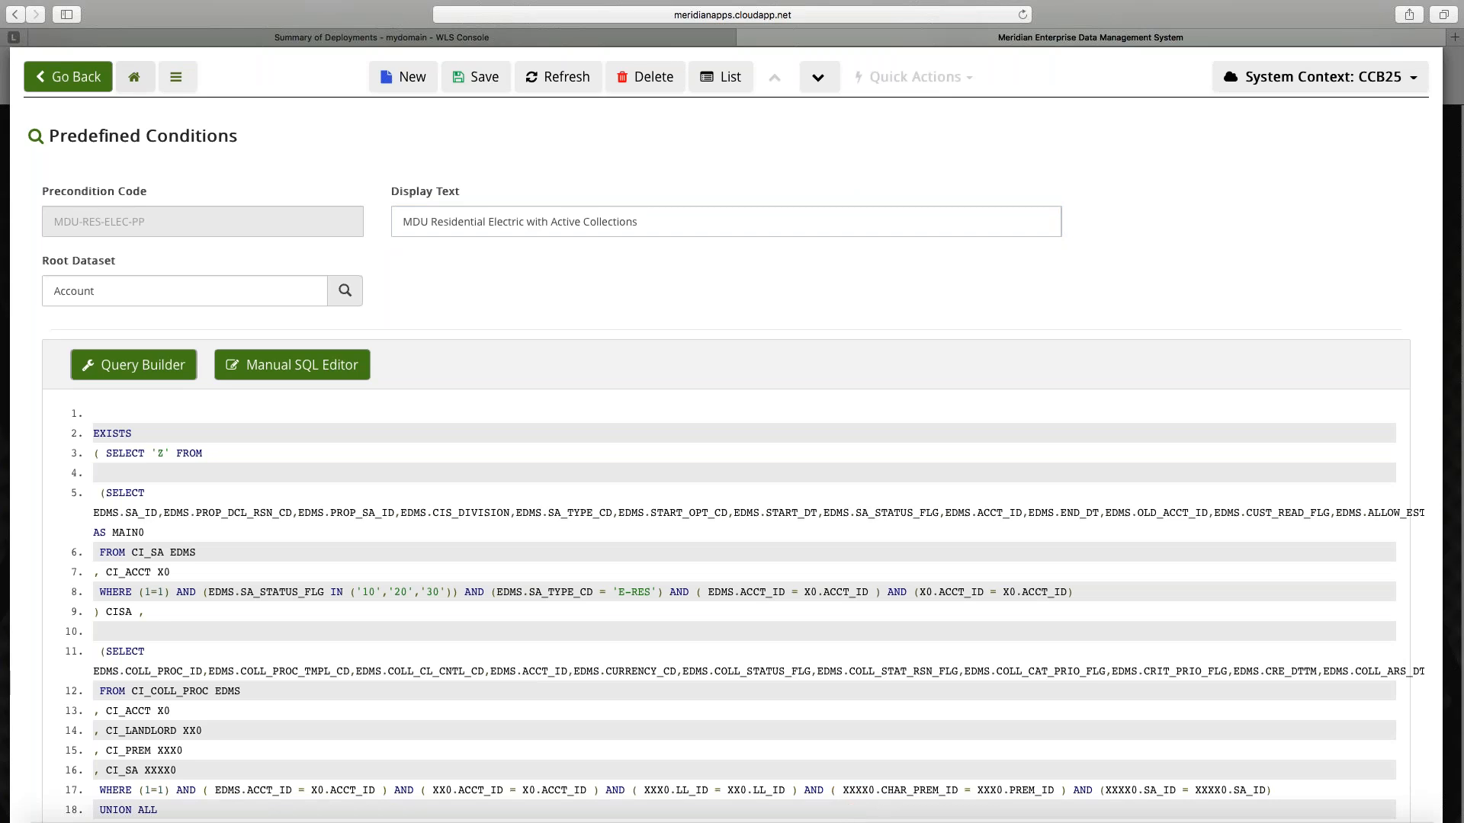
Open package MDU-0512-DEMO-01 from the open packages queue and reset it.
click(136, 89)
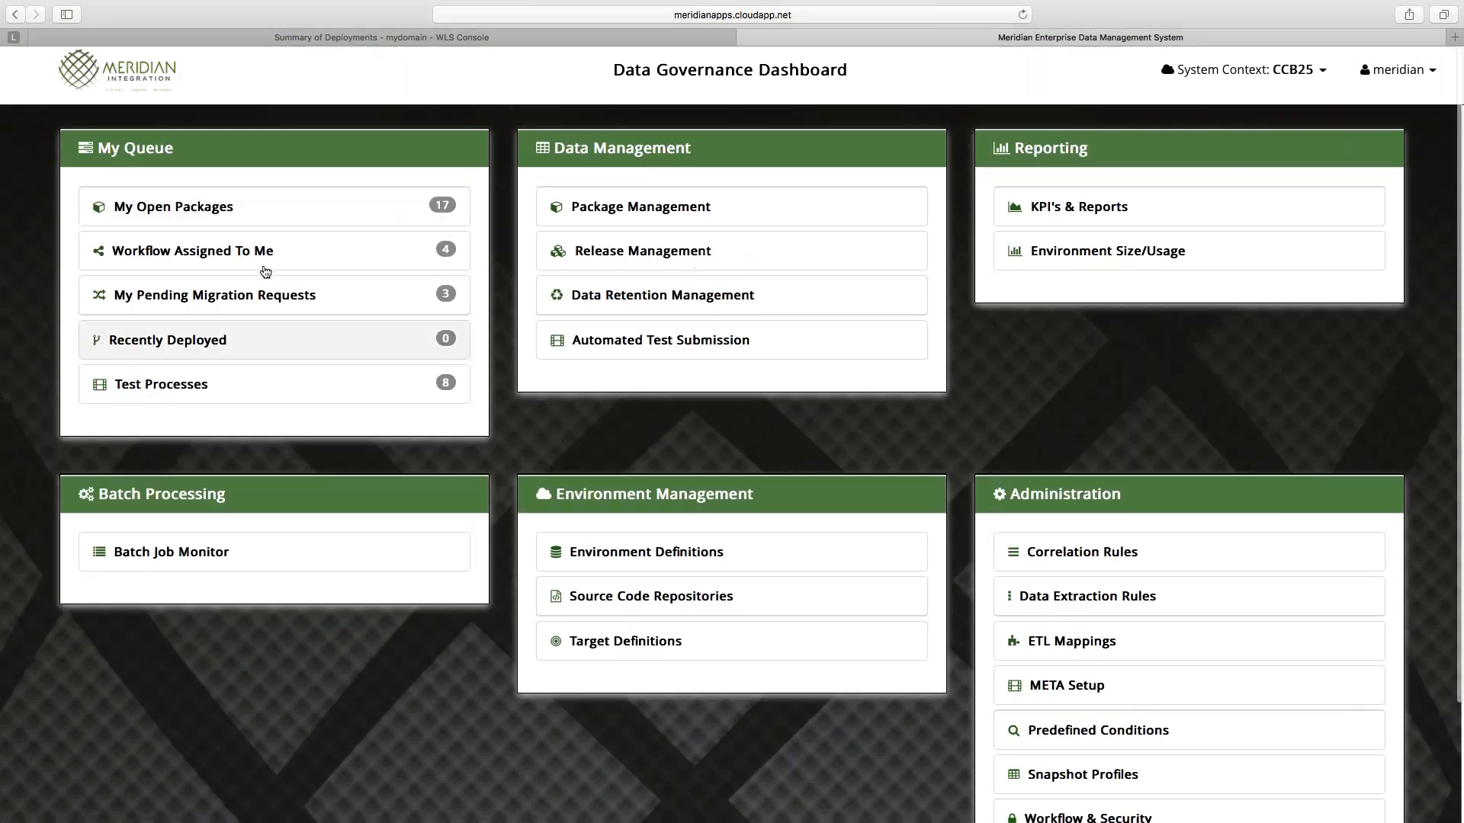
click(206, 200)
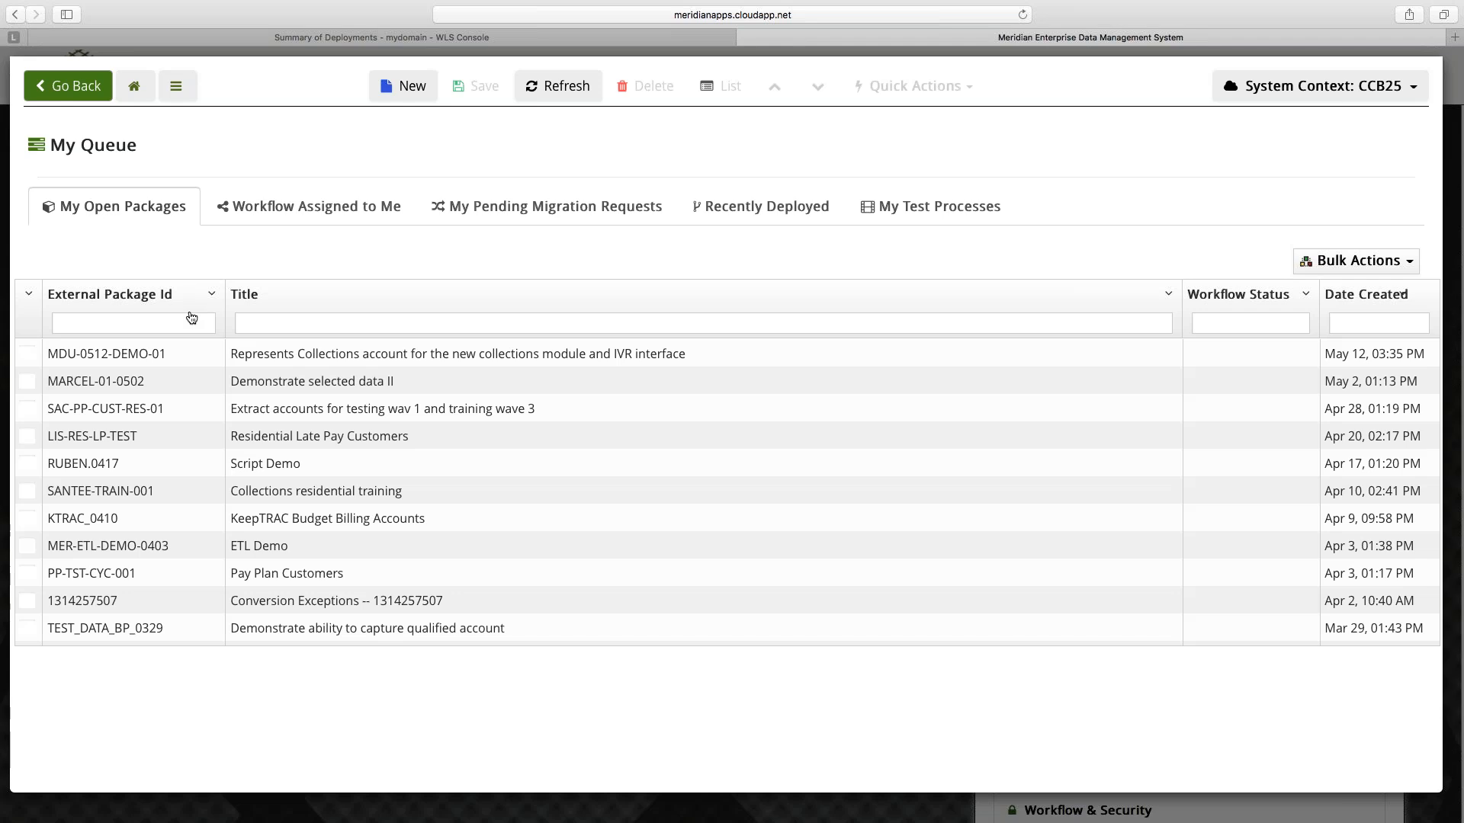
click(158, 356)
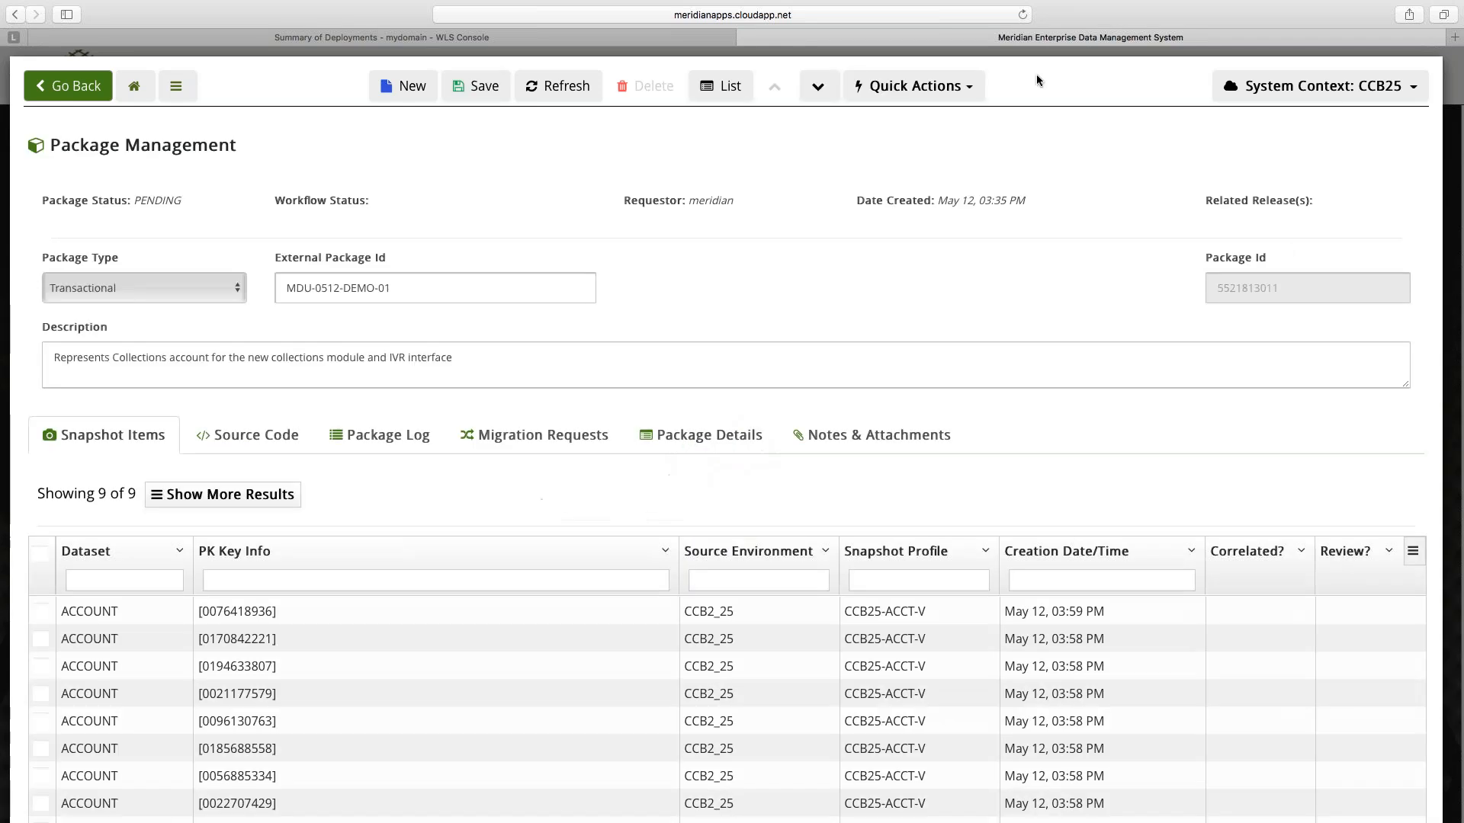
click(949, 93)
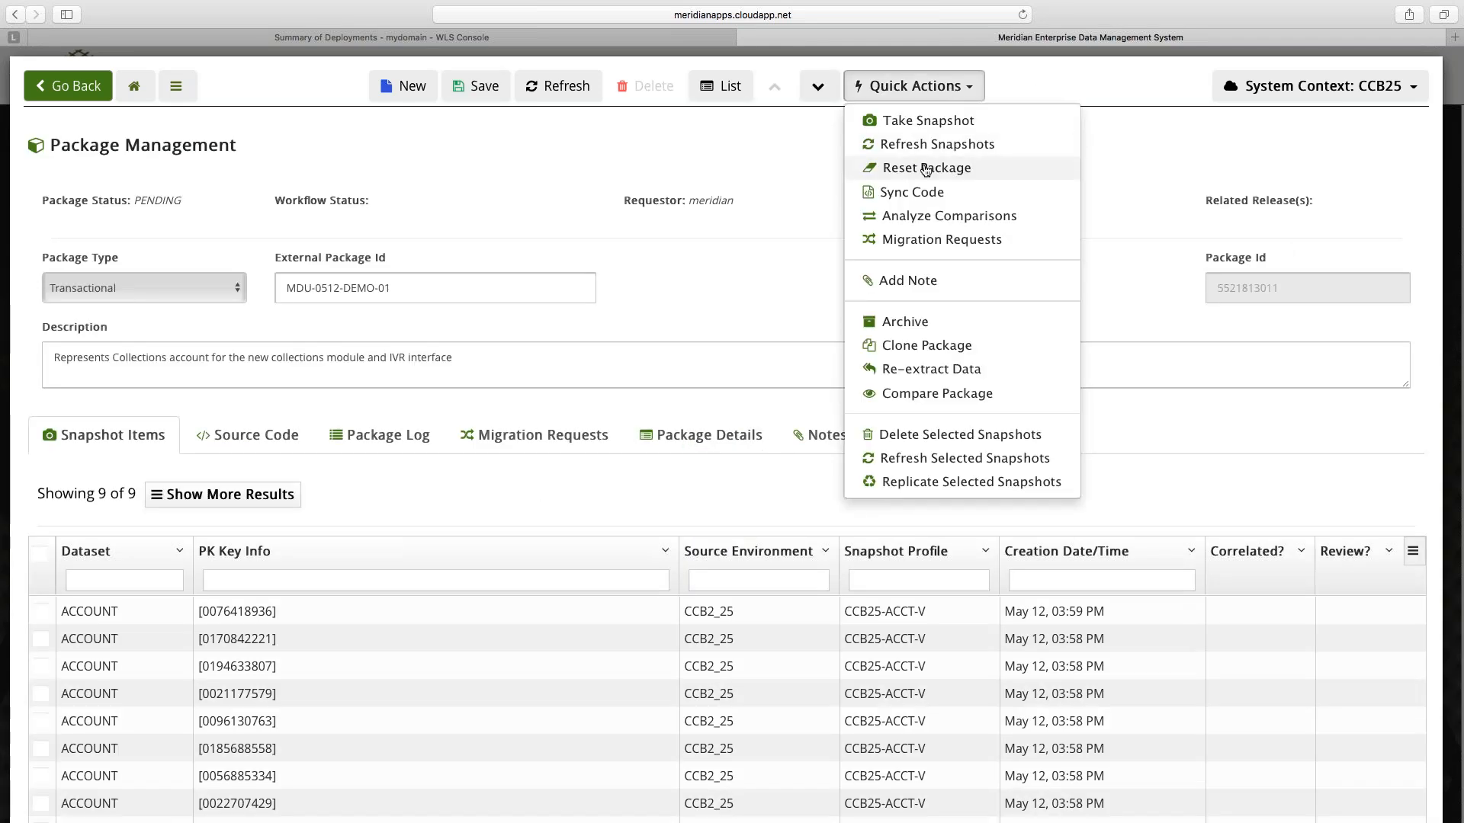
click(925, 169)
click(1317, 245)
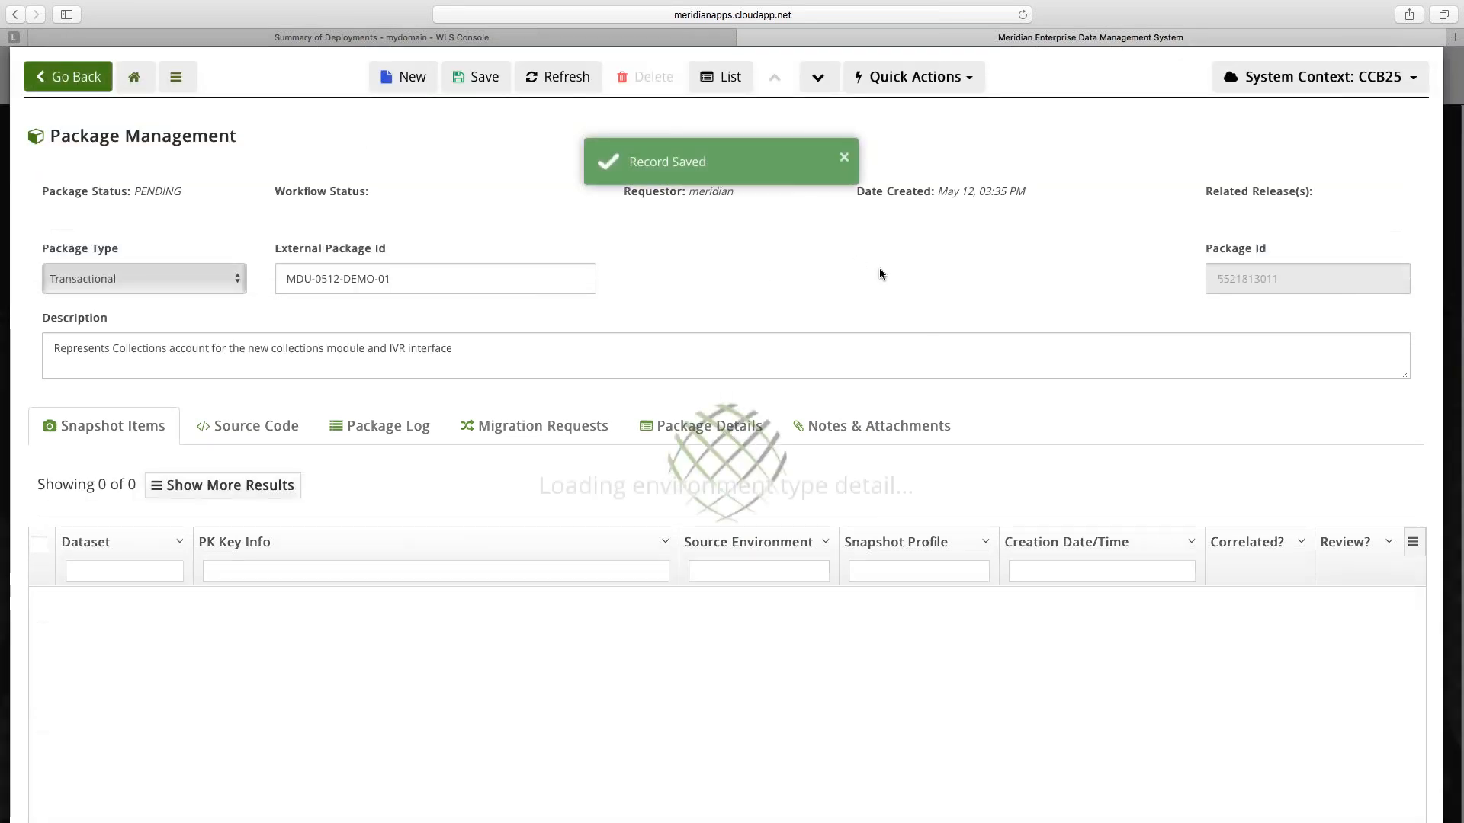
Start a new snapshot from CC&B QA (Lisbon Source) with the Account dataset and the Customer "V" snapshot profile.
click(915, 76)
click(925, 115)
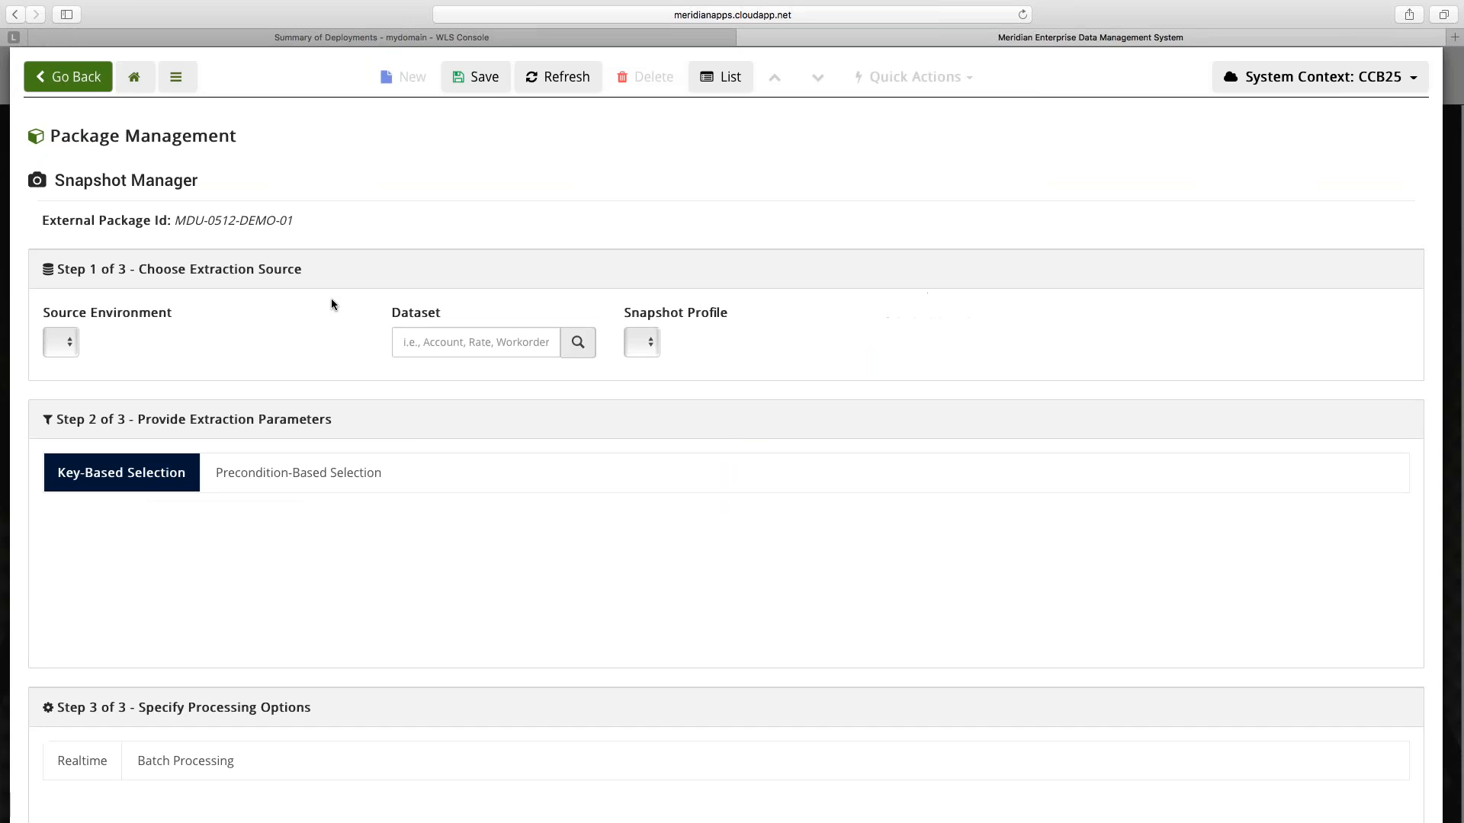
click(170, 345)
key(Return)
click(518, 341)
text(Ac)
click(447, 376)
click(660, 343)
click(672, 356)
Use precondition-based selection filtered by "MDU" to include the MDU Residential Electric with Active Collections condition.
click(298, 473)
text(MDU)
click(94, 202)
click(143, 733)
Set batch processing to 10 threads, 10 maximum results and a 04:00 PM schedule, and save the snapshot request.
click(192, 760)
scroll(160, 722, down, 2)
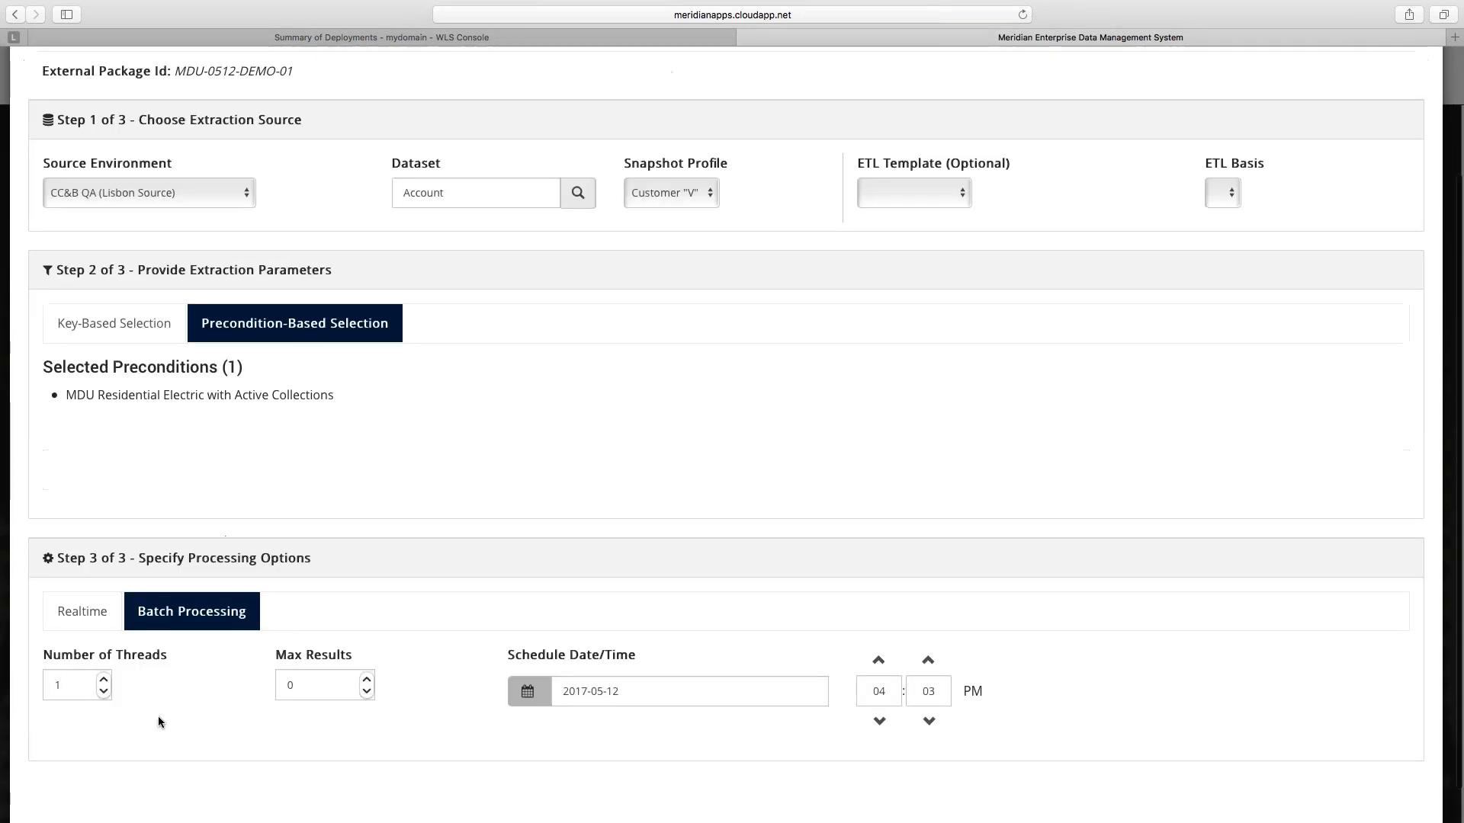
drag(90, 685, 57, 684)
text(4)
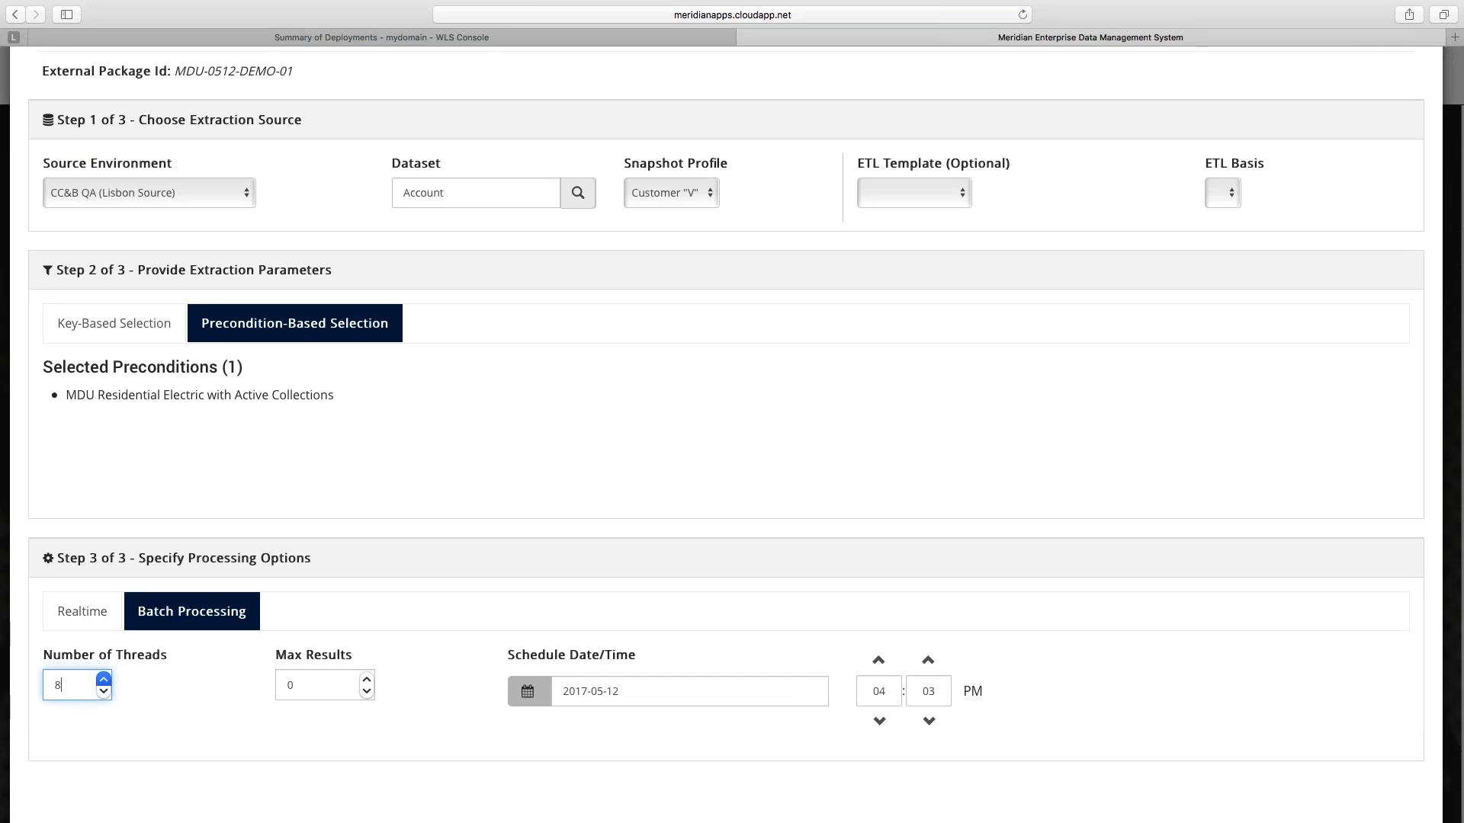
click(104, 679)
click(367, 681)
click(367, 681)
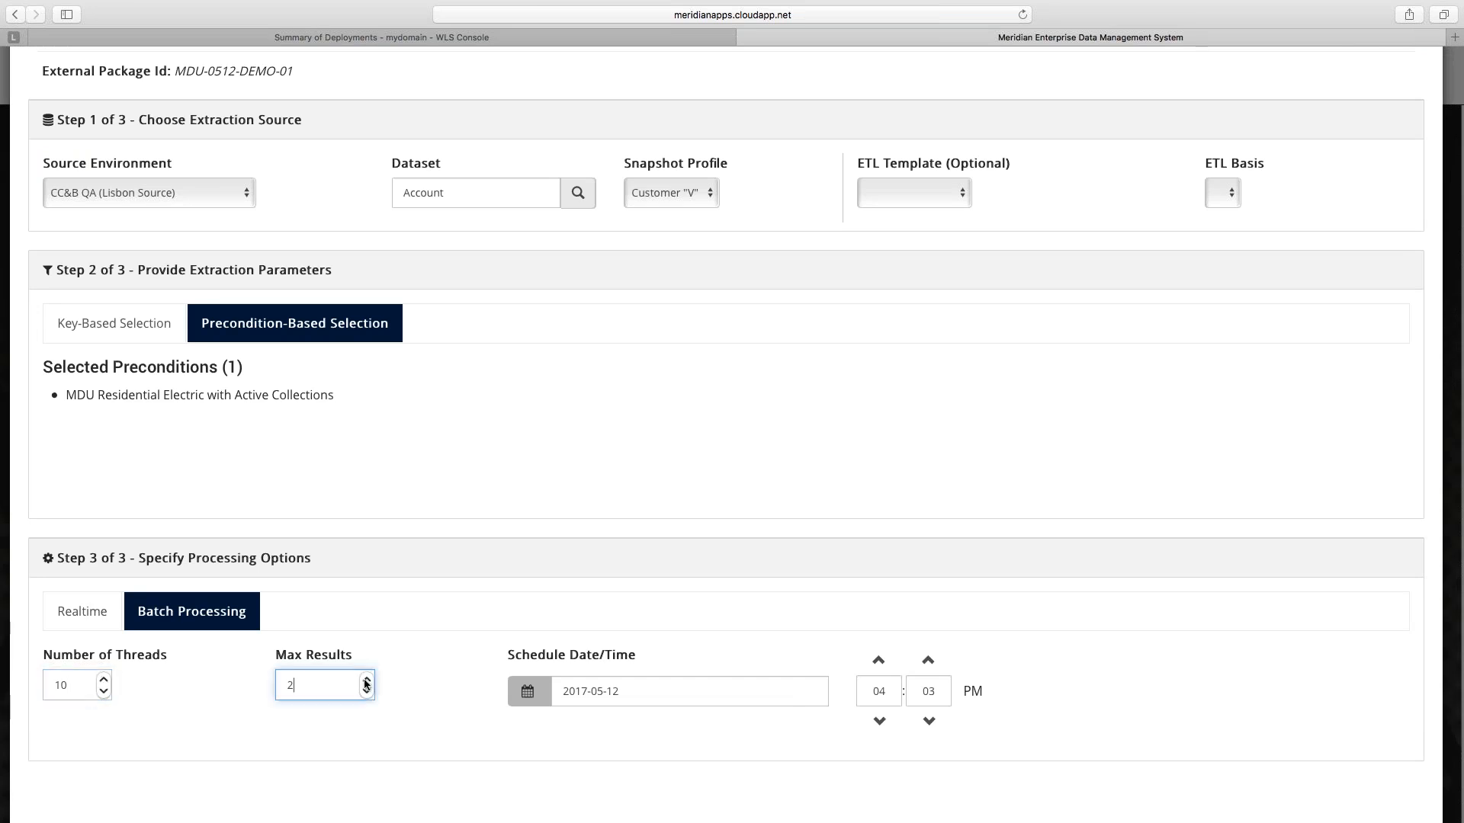
click(366, 679)
click(366, 693)
click(928, 721)
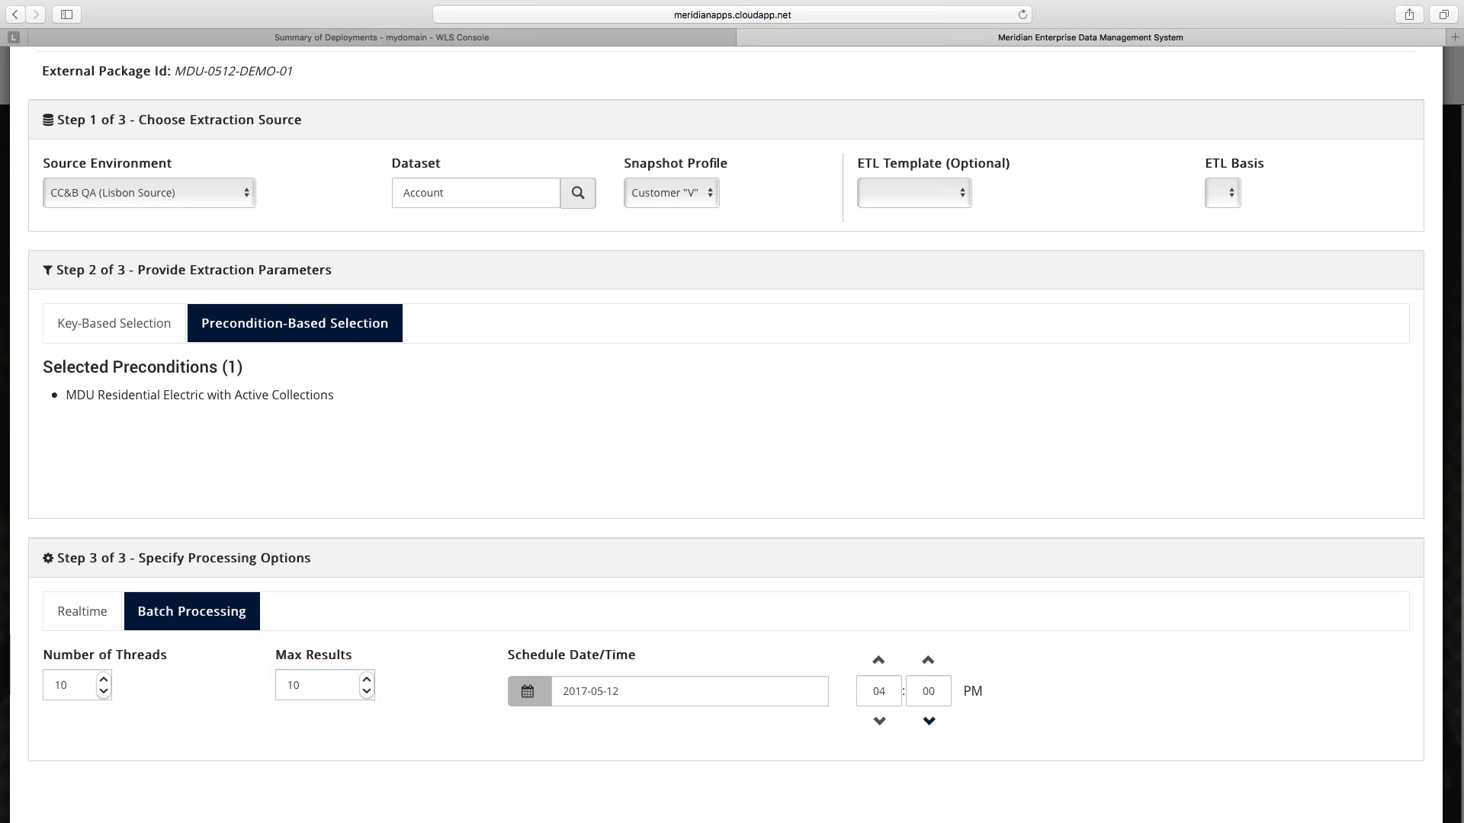
scroll(780, 377, up, 3)
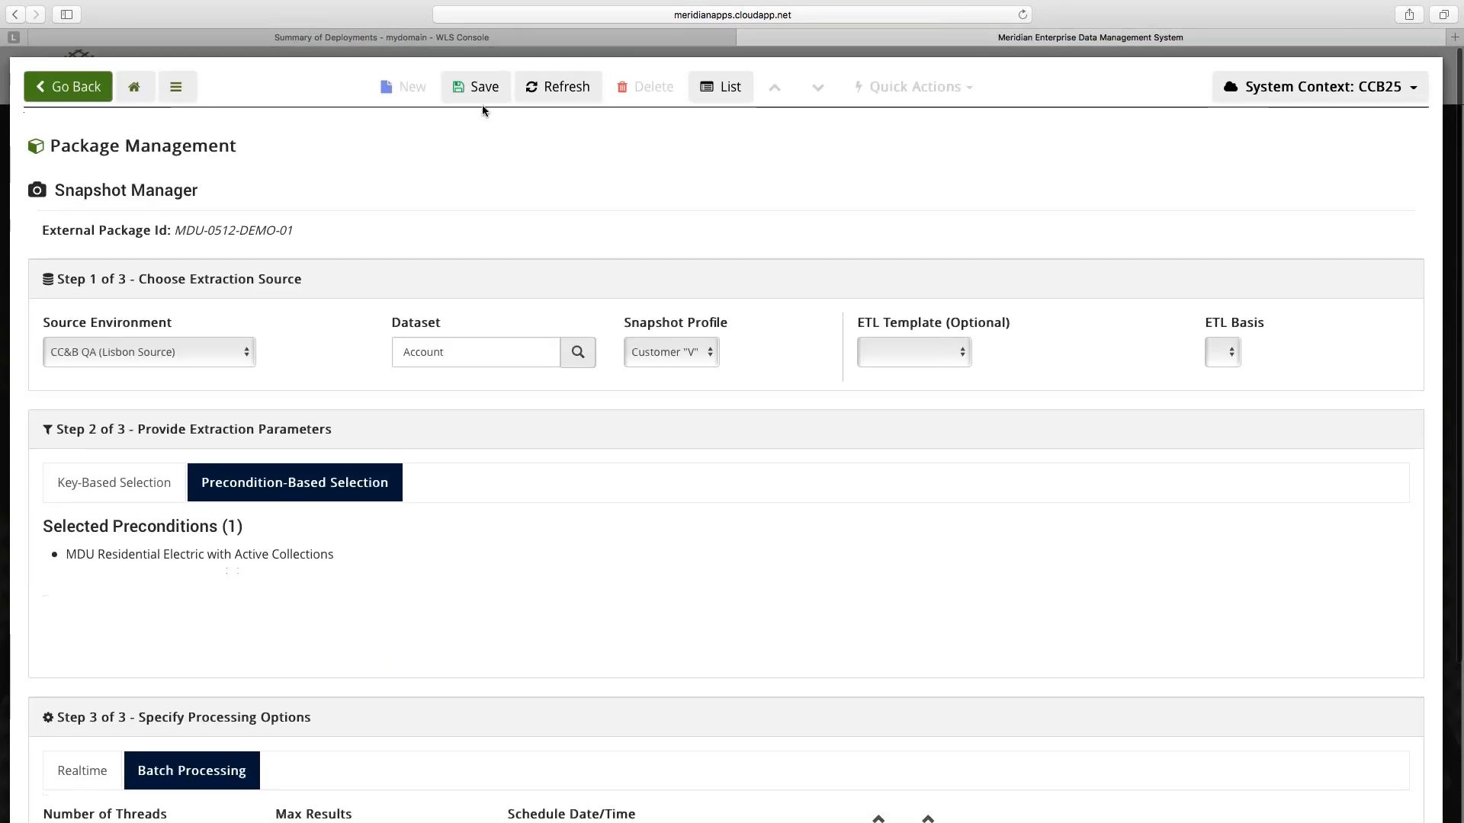
click(474, 88)
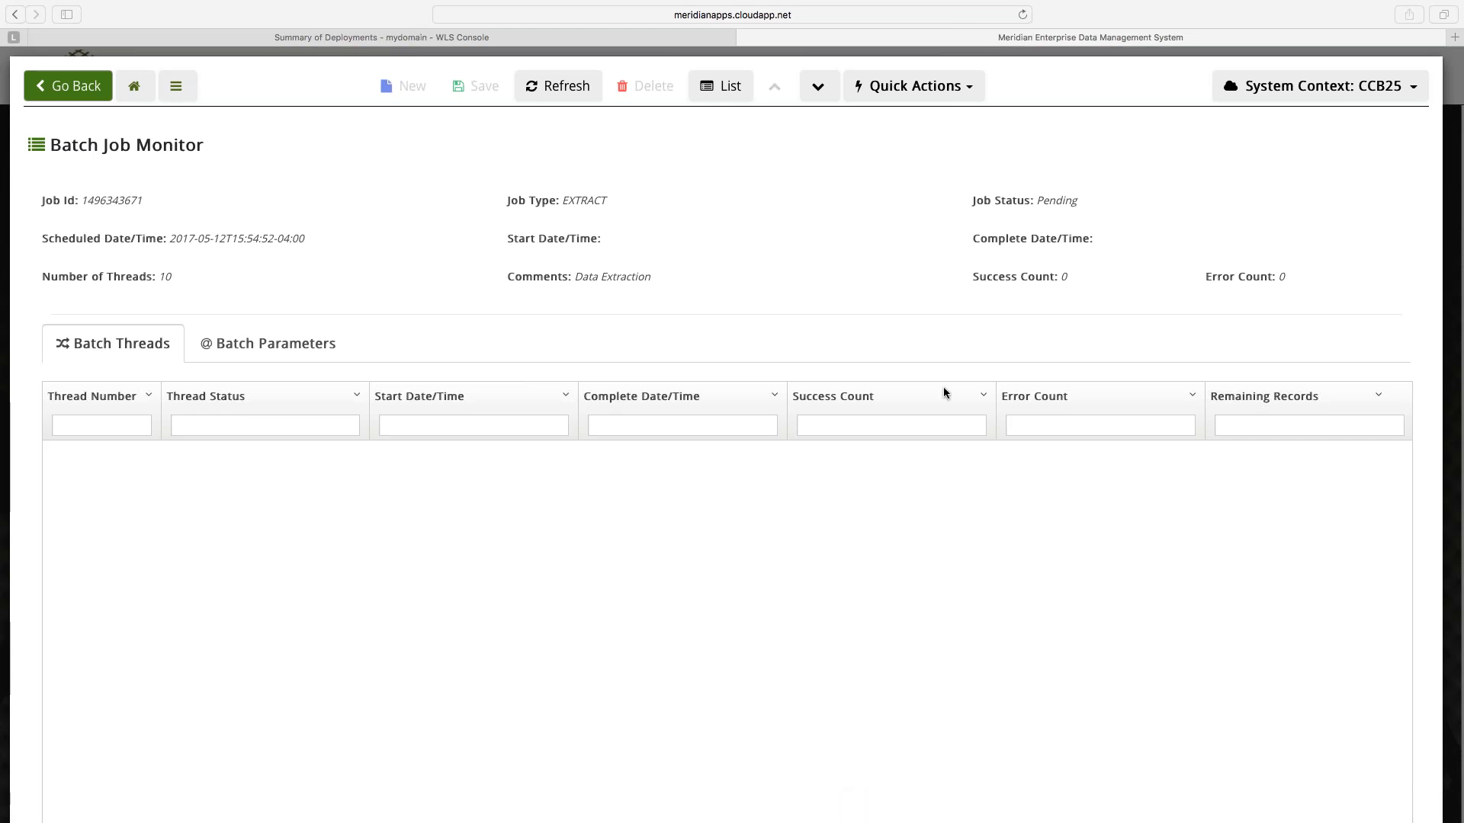
Refresh the data extraction job in the batch job monitor to check its thread progress, and leave the monitor.
click(547, 257)
click(551, 86)
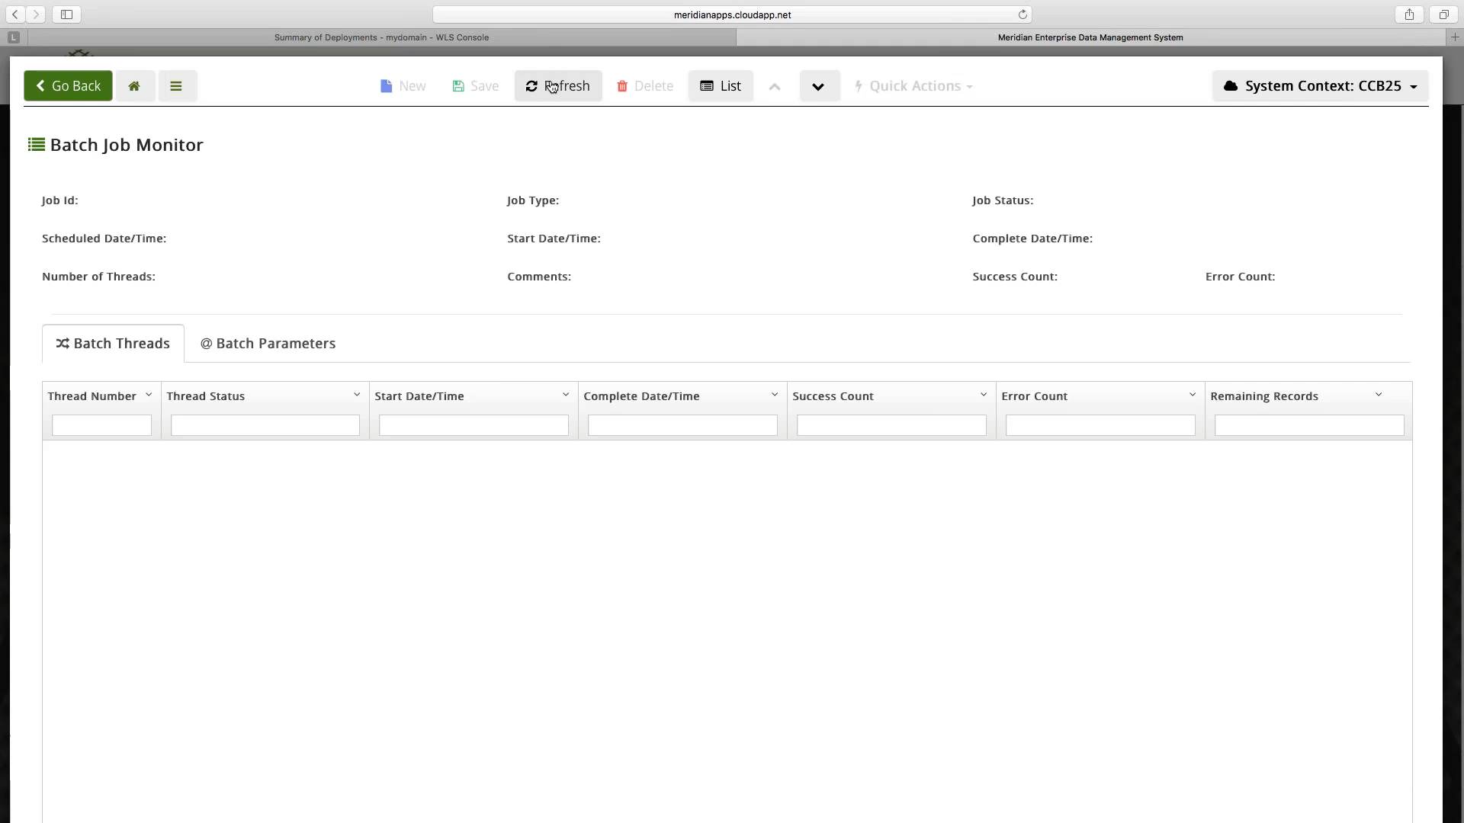
click(550, 86)
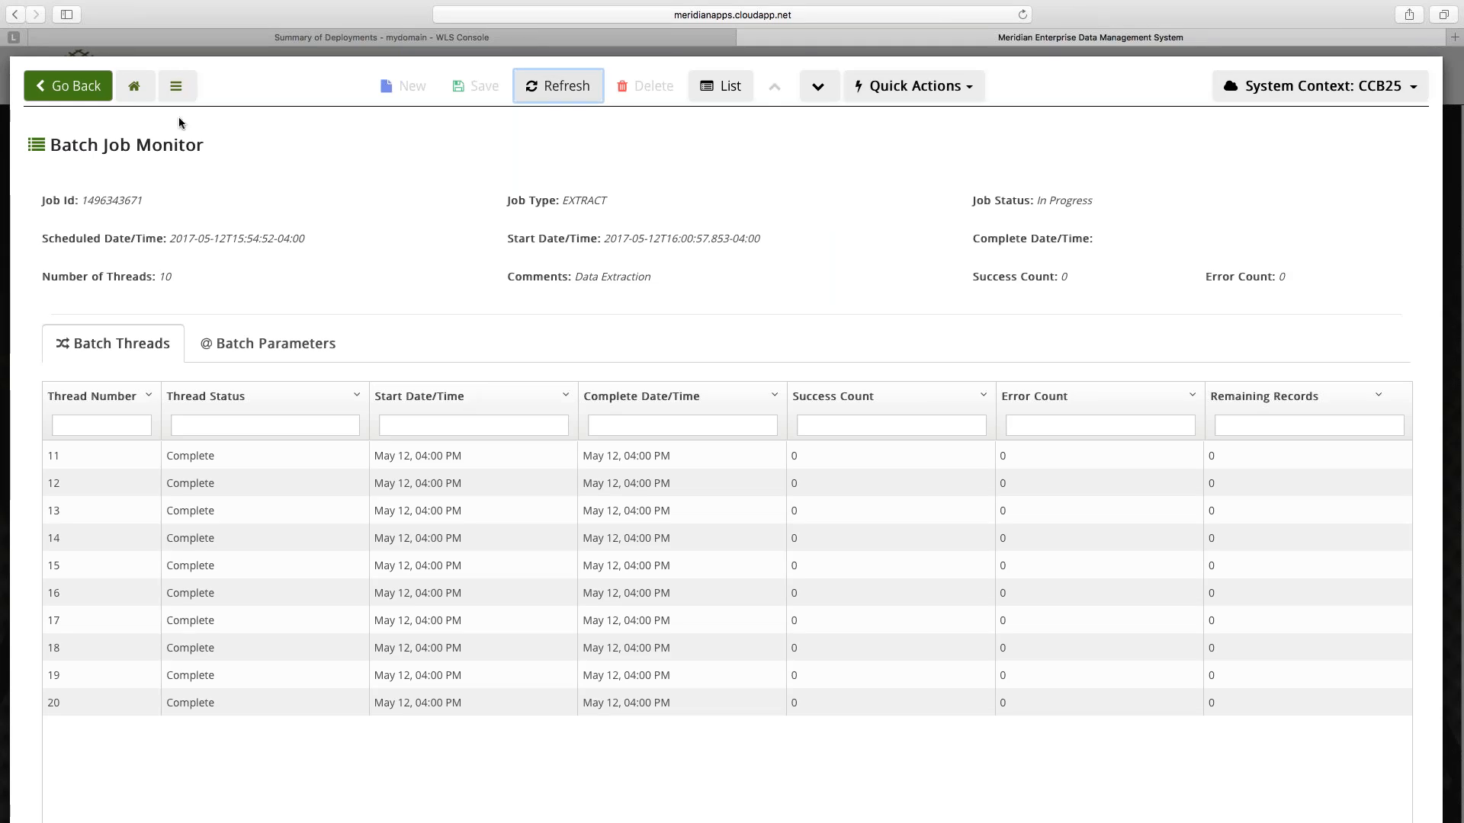
click(90, 92)
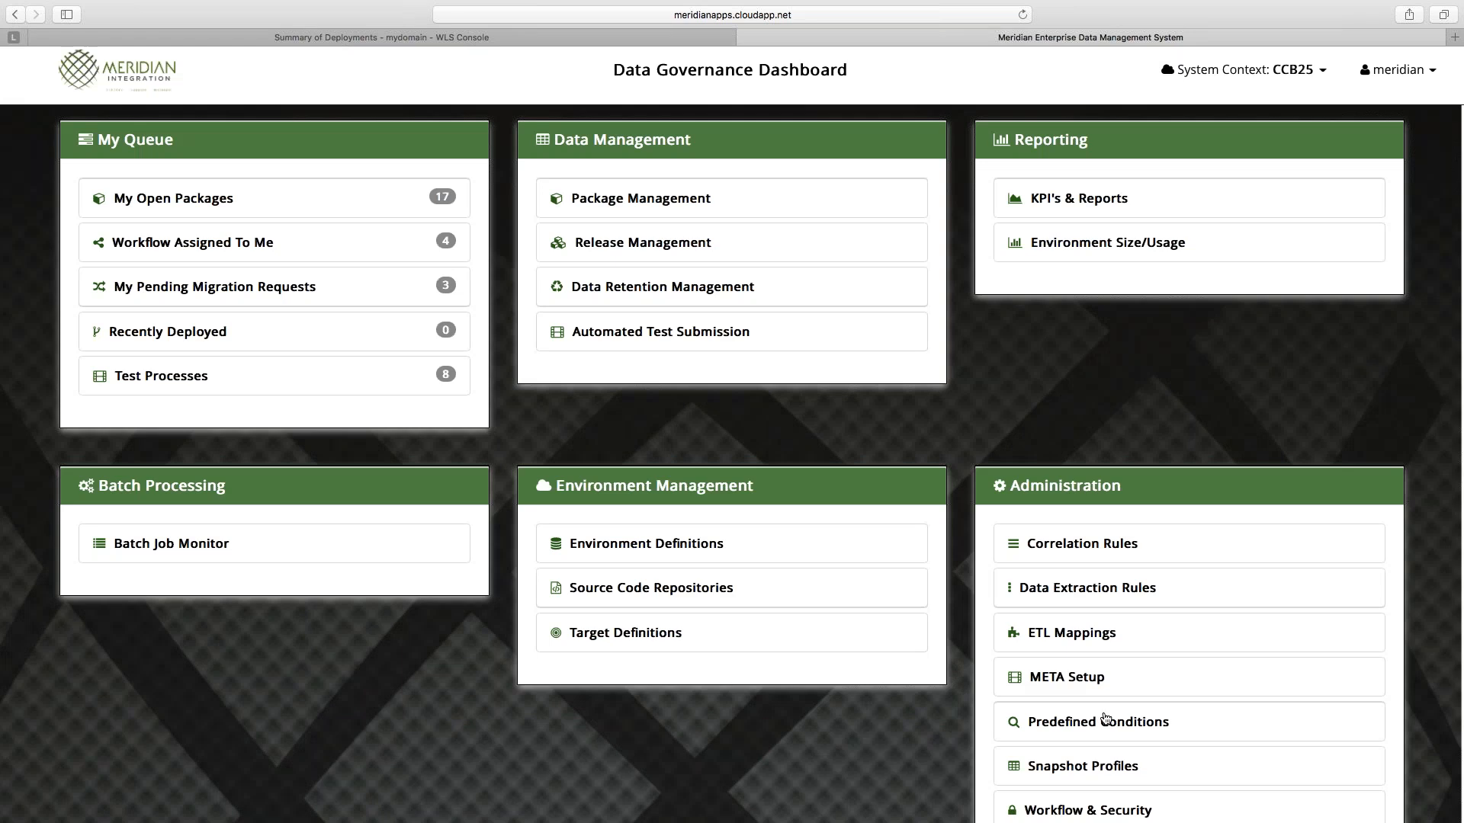
Filter the predefined conditions by "MD" and open MDU-RES-ELEC-PP.
click(1106, 720)
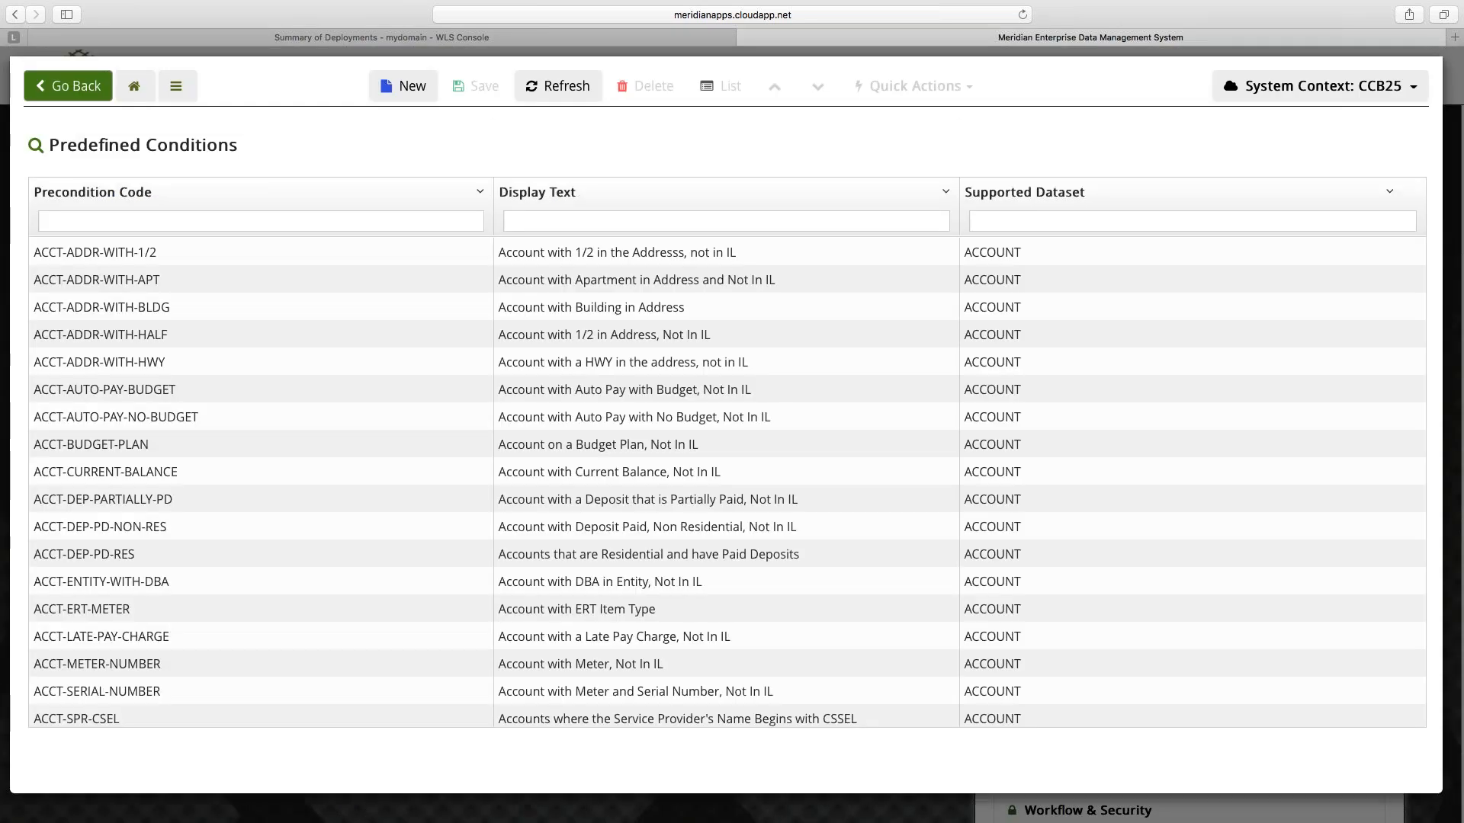
click(115, 224)
text(MD)
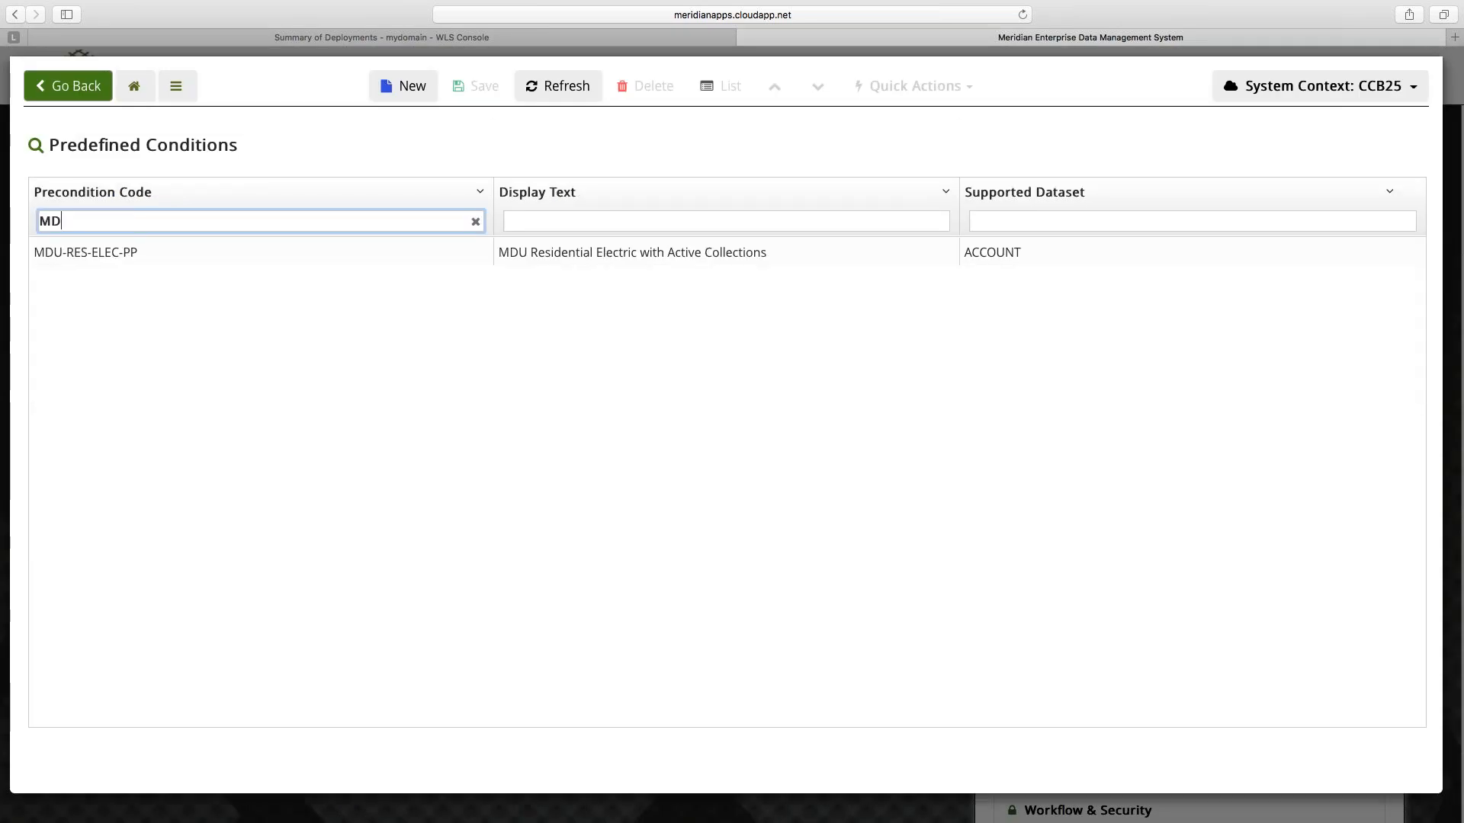
click(92, 259)
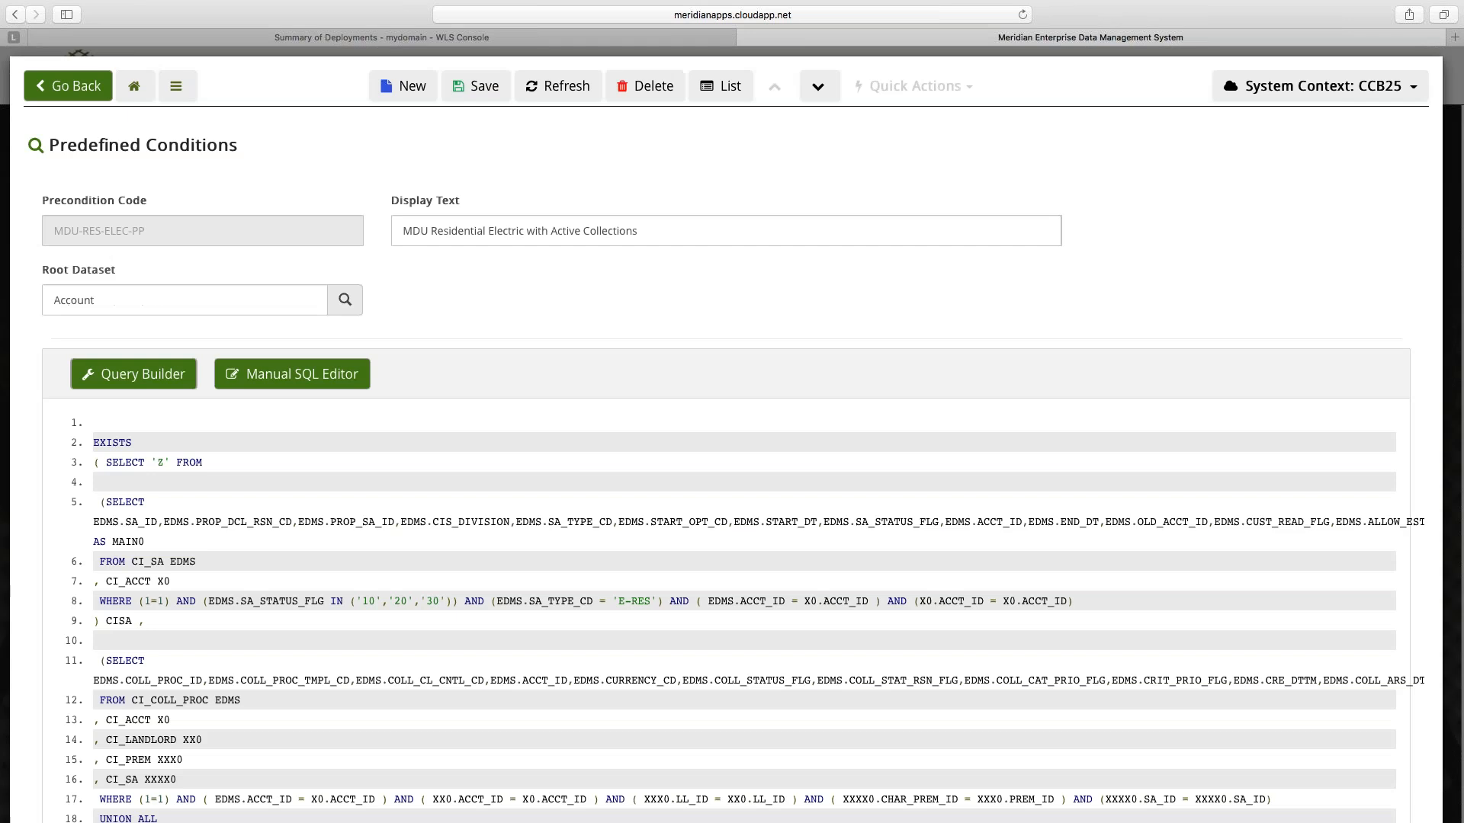
Remove the SA_TYPE_CD filter from the condition's query, regenerate the SQL and save the condition.
click(139, 377)
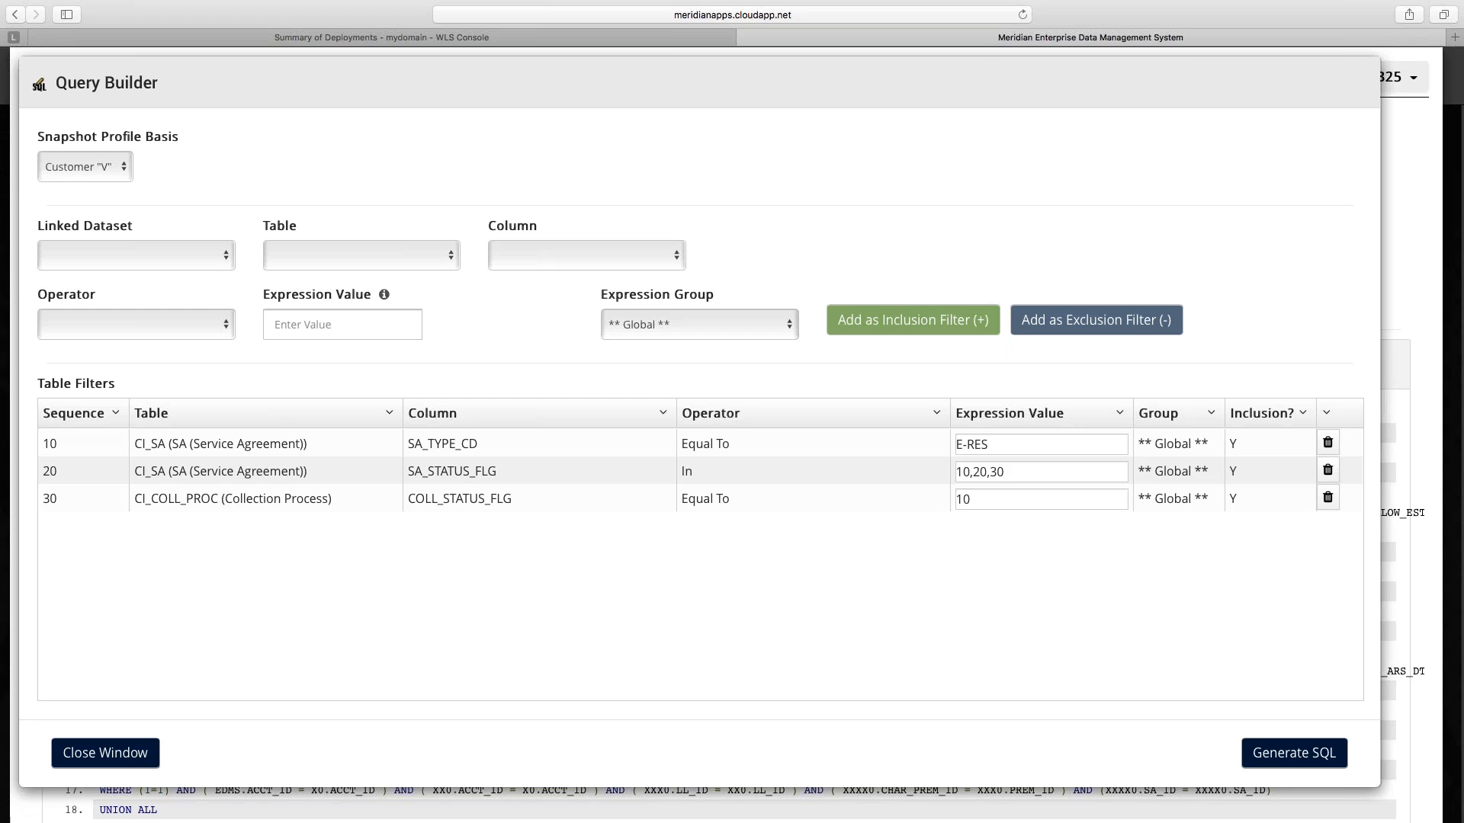
click(1327, 442)
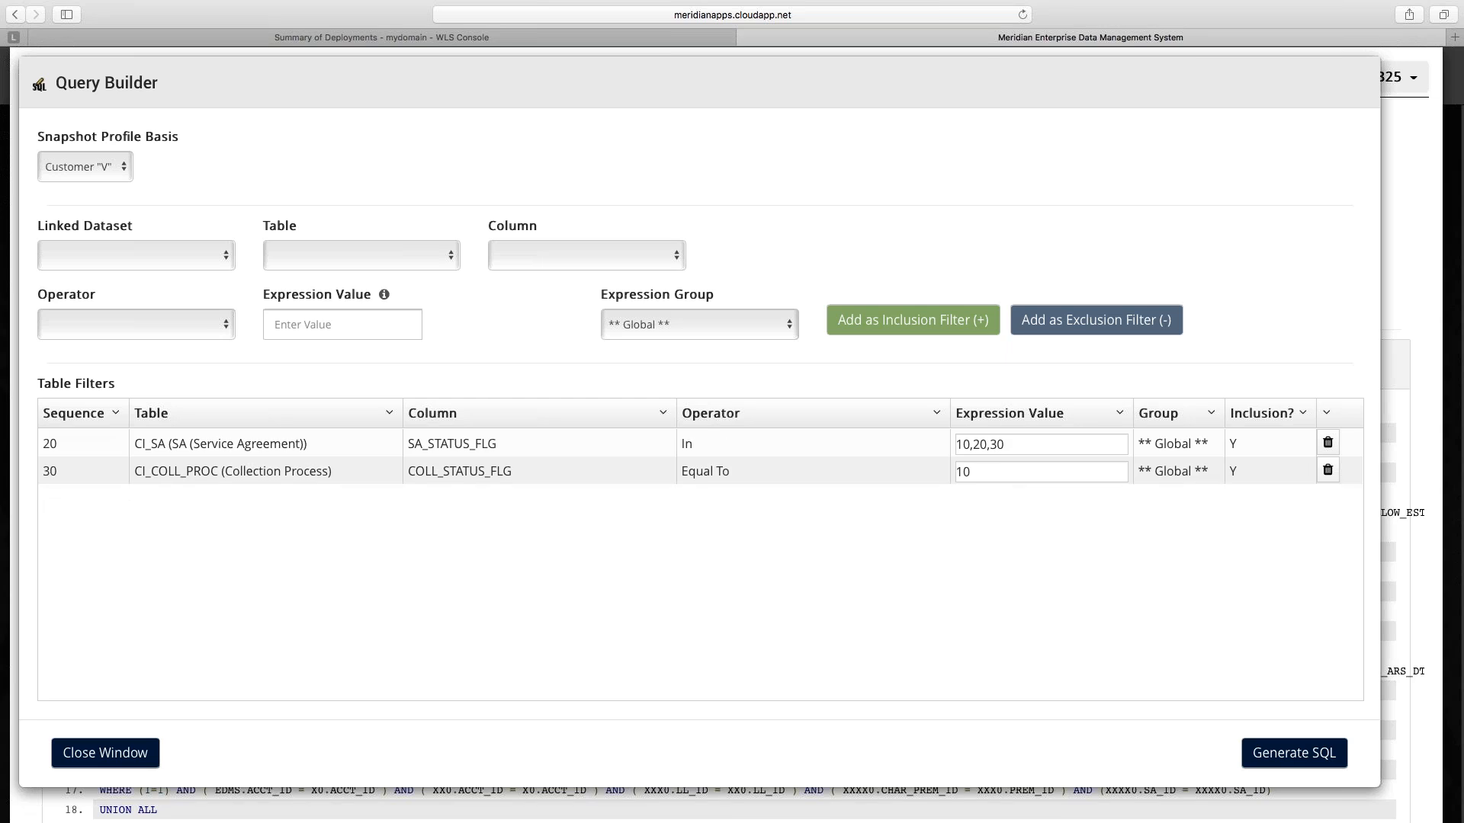
click(1287, 758)
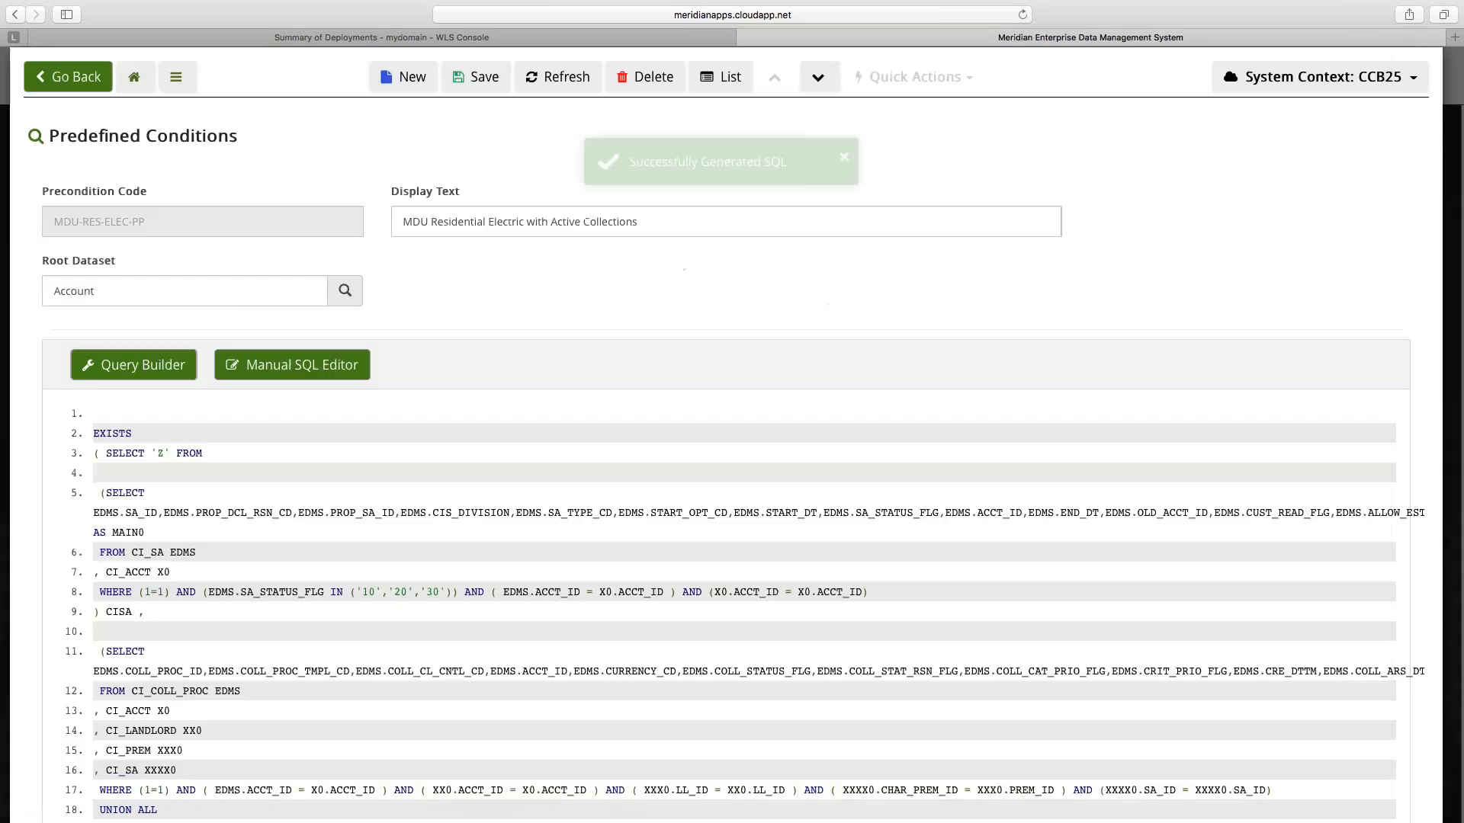
click(471, 84)
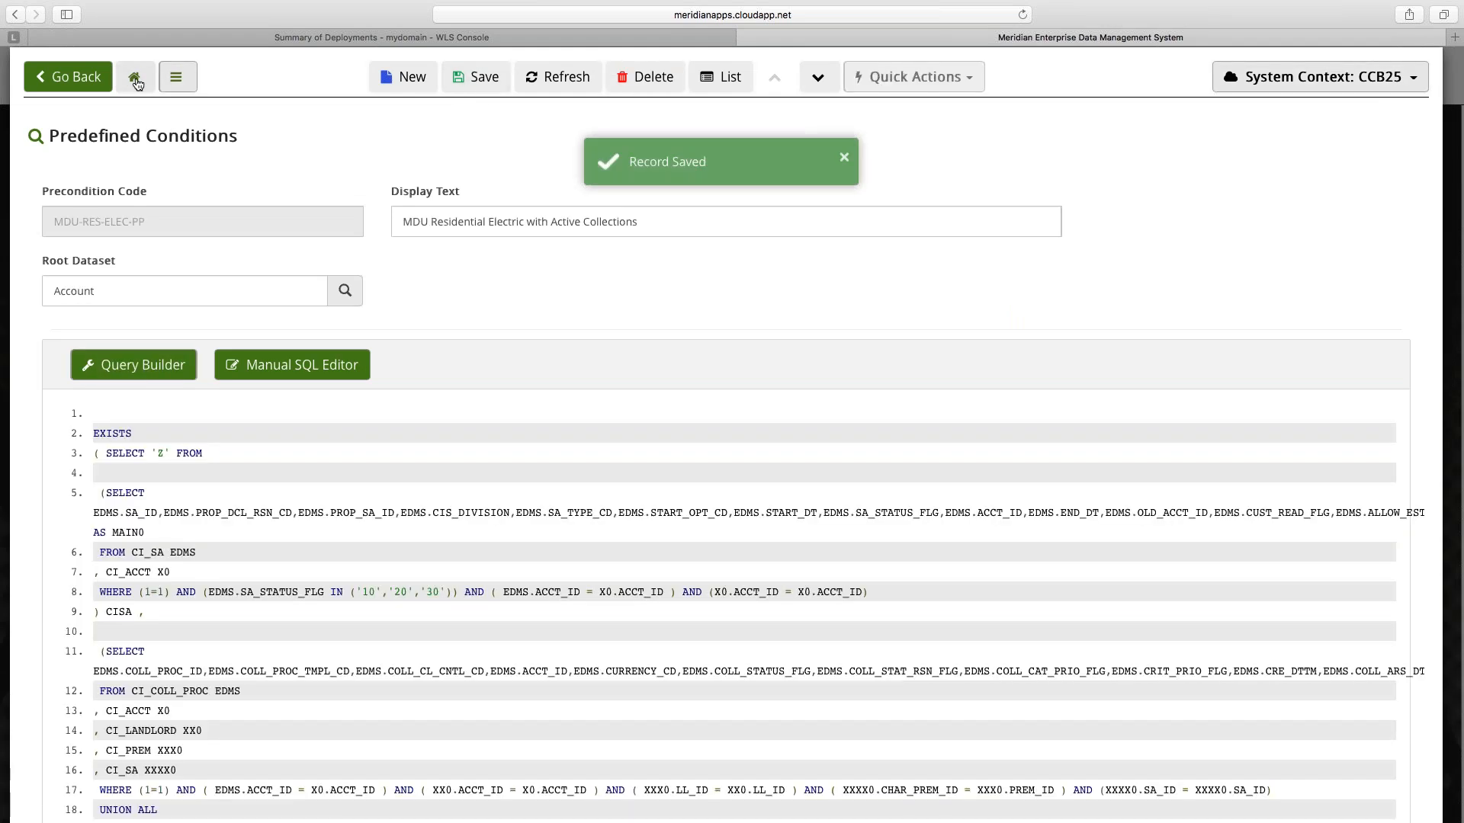
Open package MDU-0512-DEMO-01 from the open packages queue and start a new snapshot.
click(134, 77)
click(173, 198)
click(107, 360)
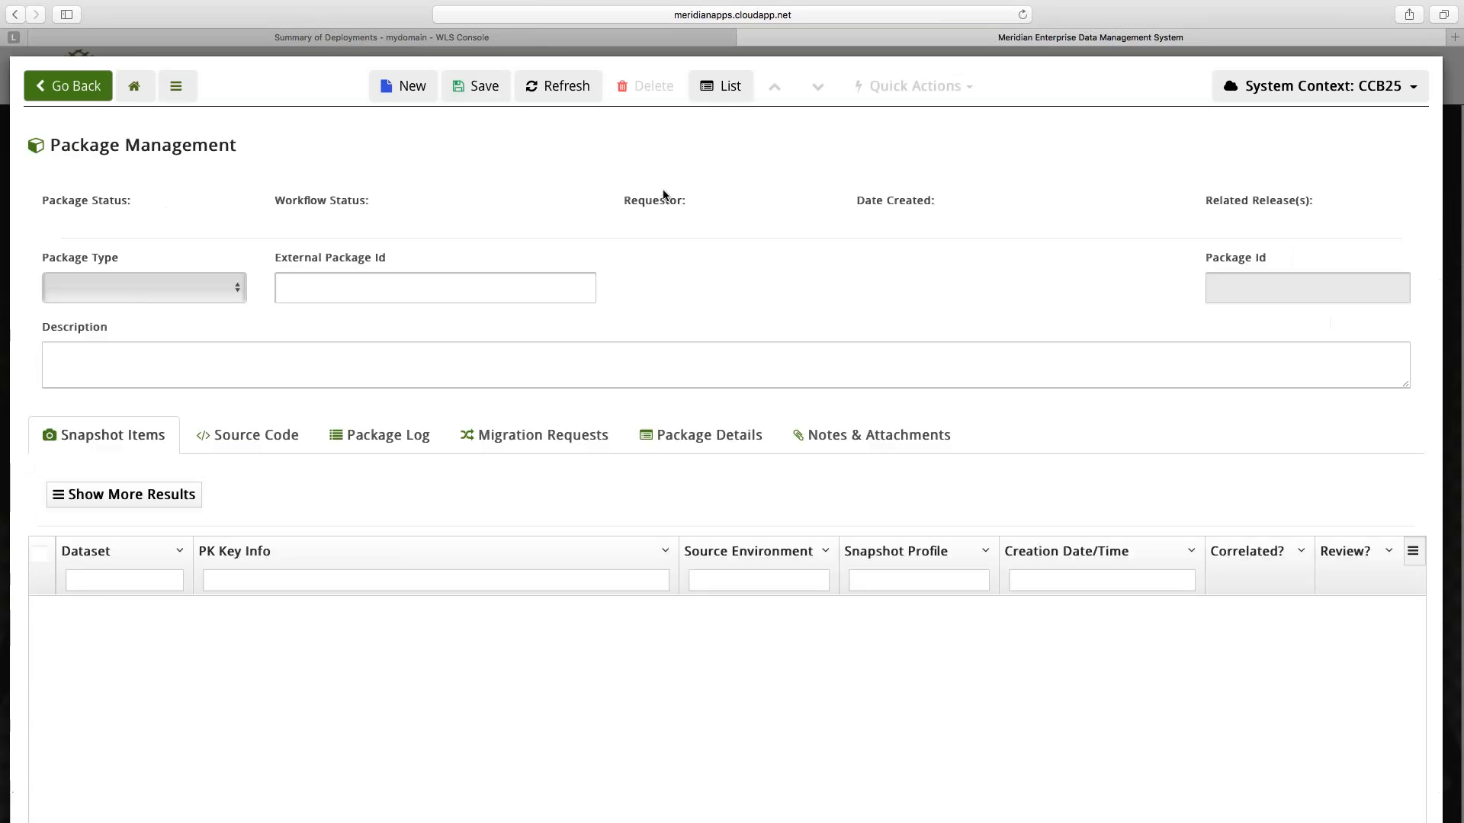
click(898, 87)
click(882, 119)
Set the extraction source to CC&B QA (Lisbon Source) with the Account dataset and the Customer "V" snapshot profile.
click(180, 352)
click(180, 381)
click(490, 344)
text(Acc)
click(467, 386)
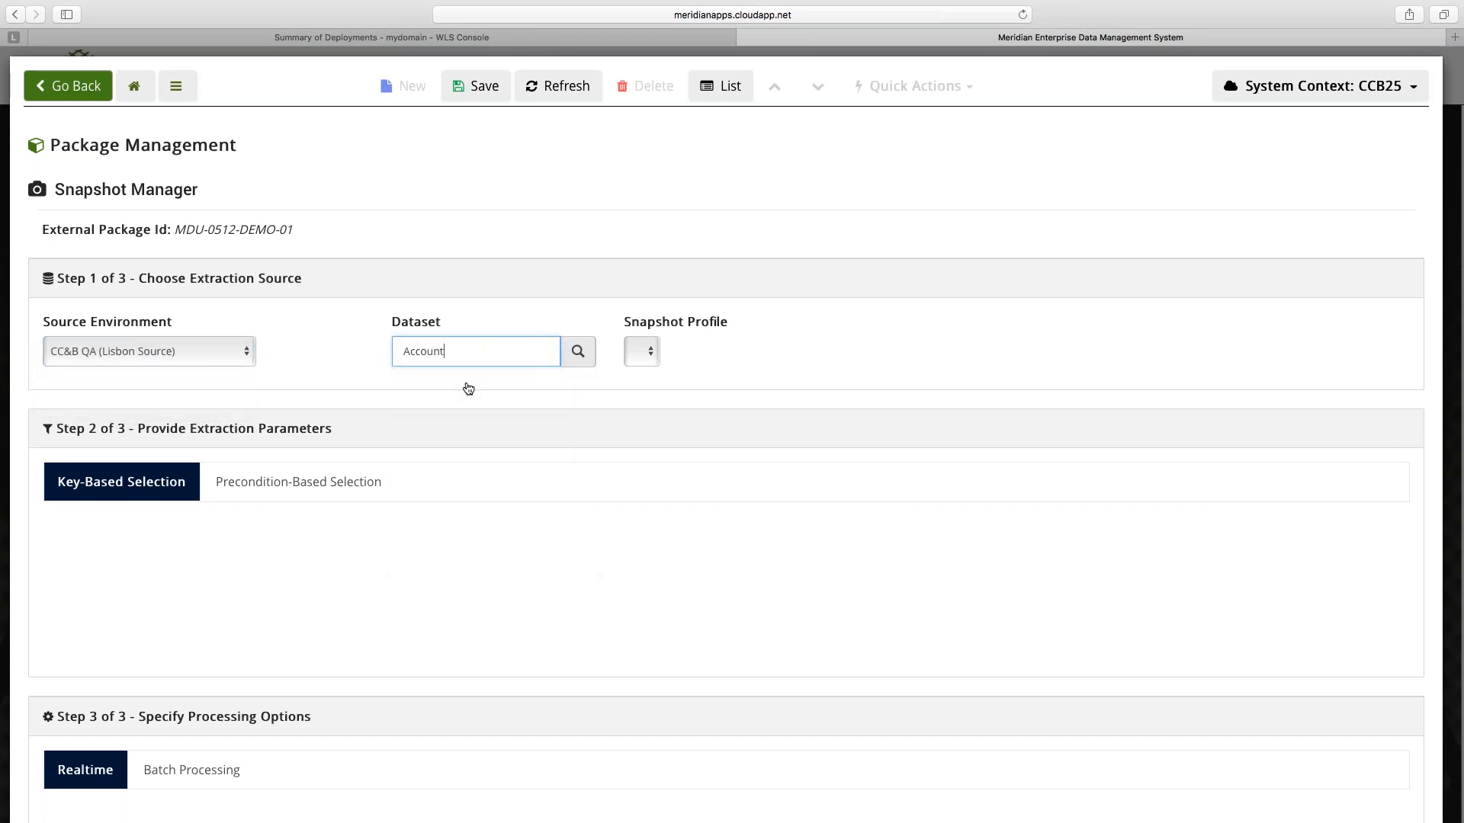
click(655, 352)
click(669, 372)
Filter the selection preconditions by "MD" and include MDU Residential Electric with Active Collections.
click(269, 494)
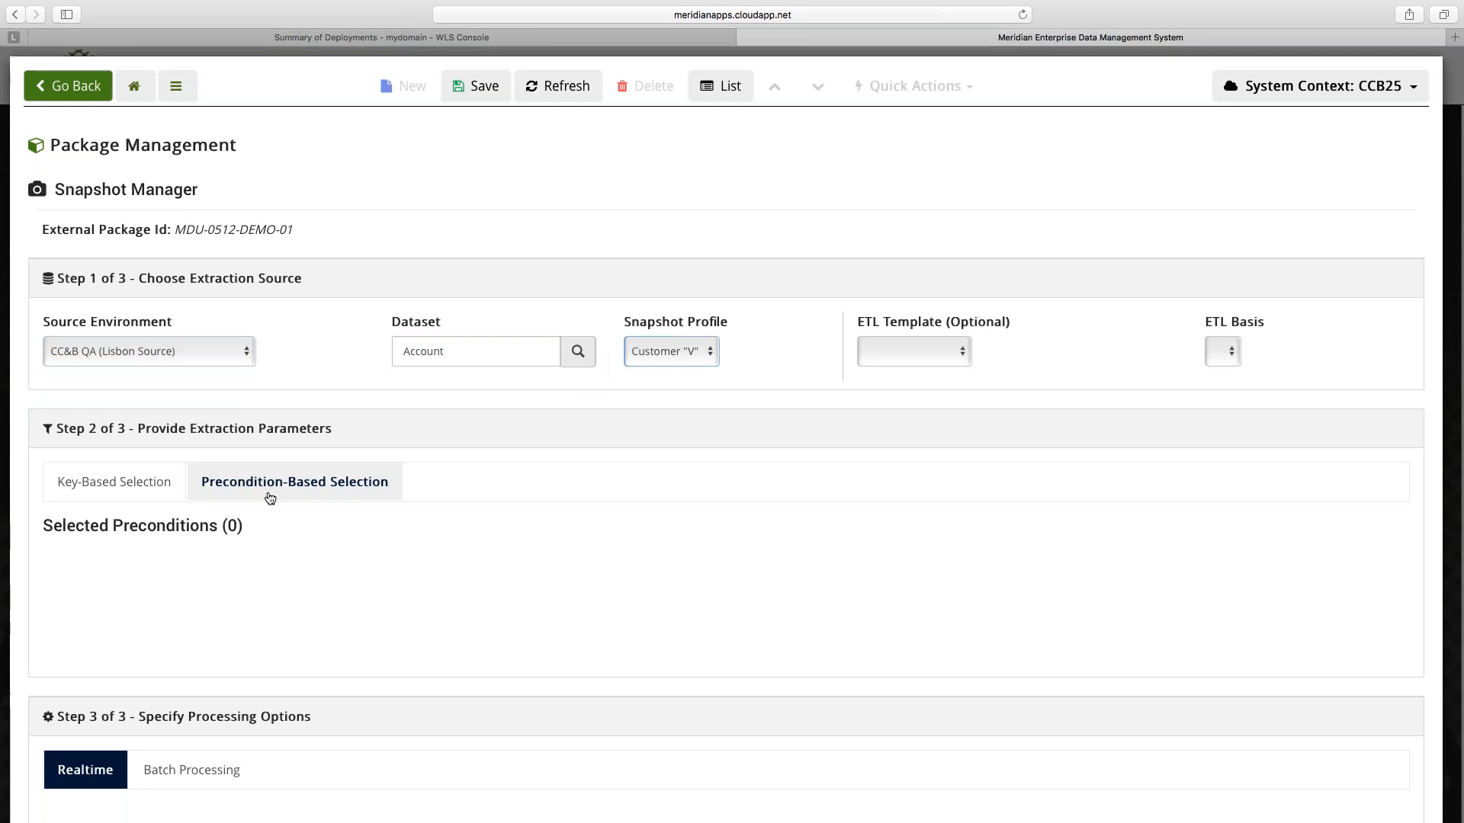
click(272, 172)
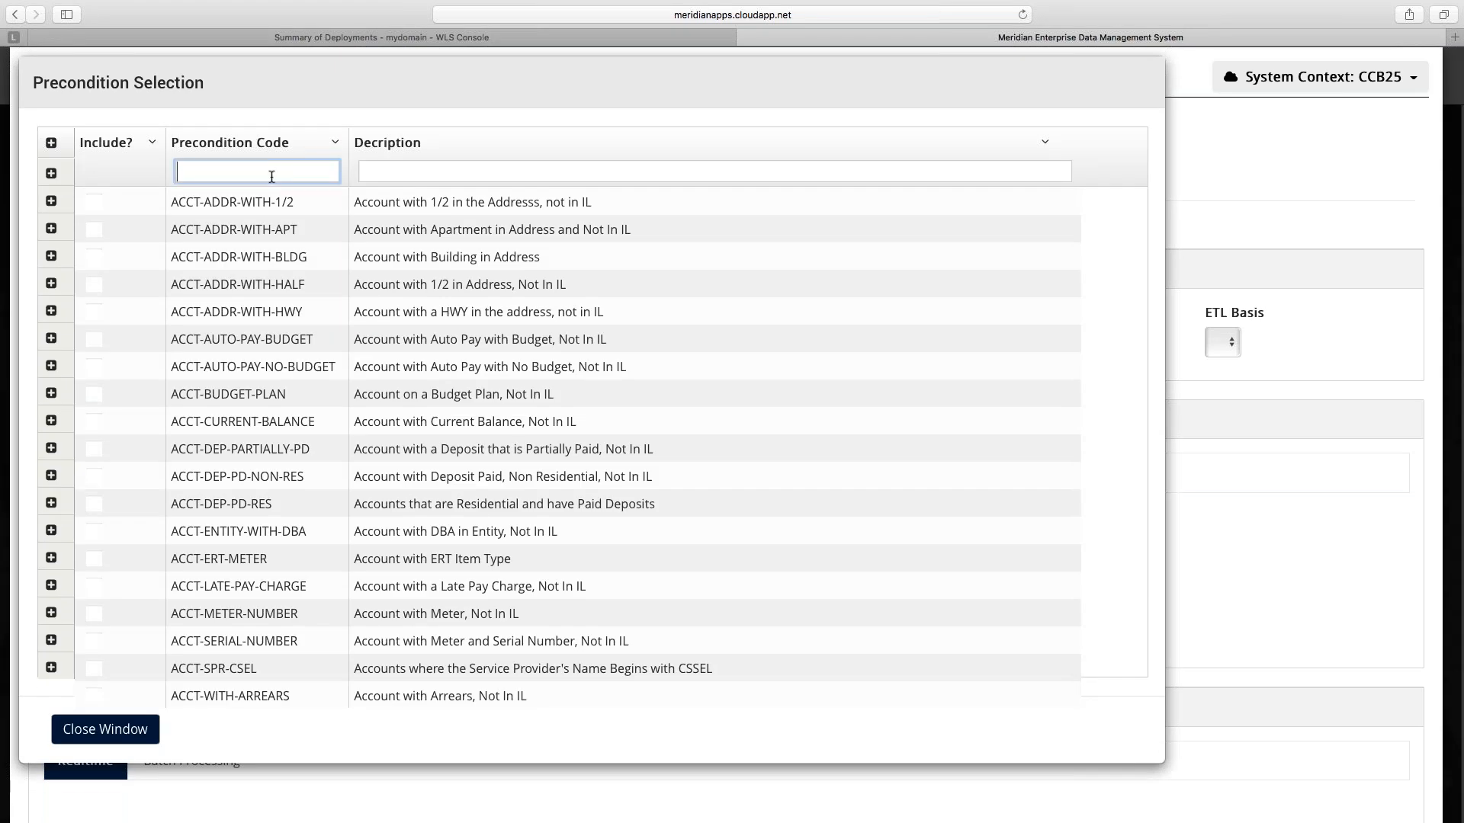
text(MD)
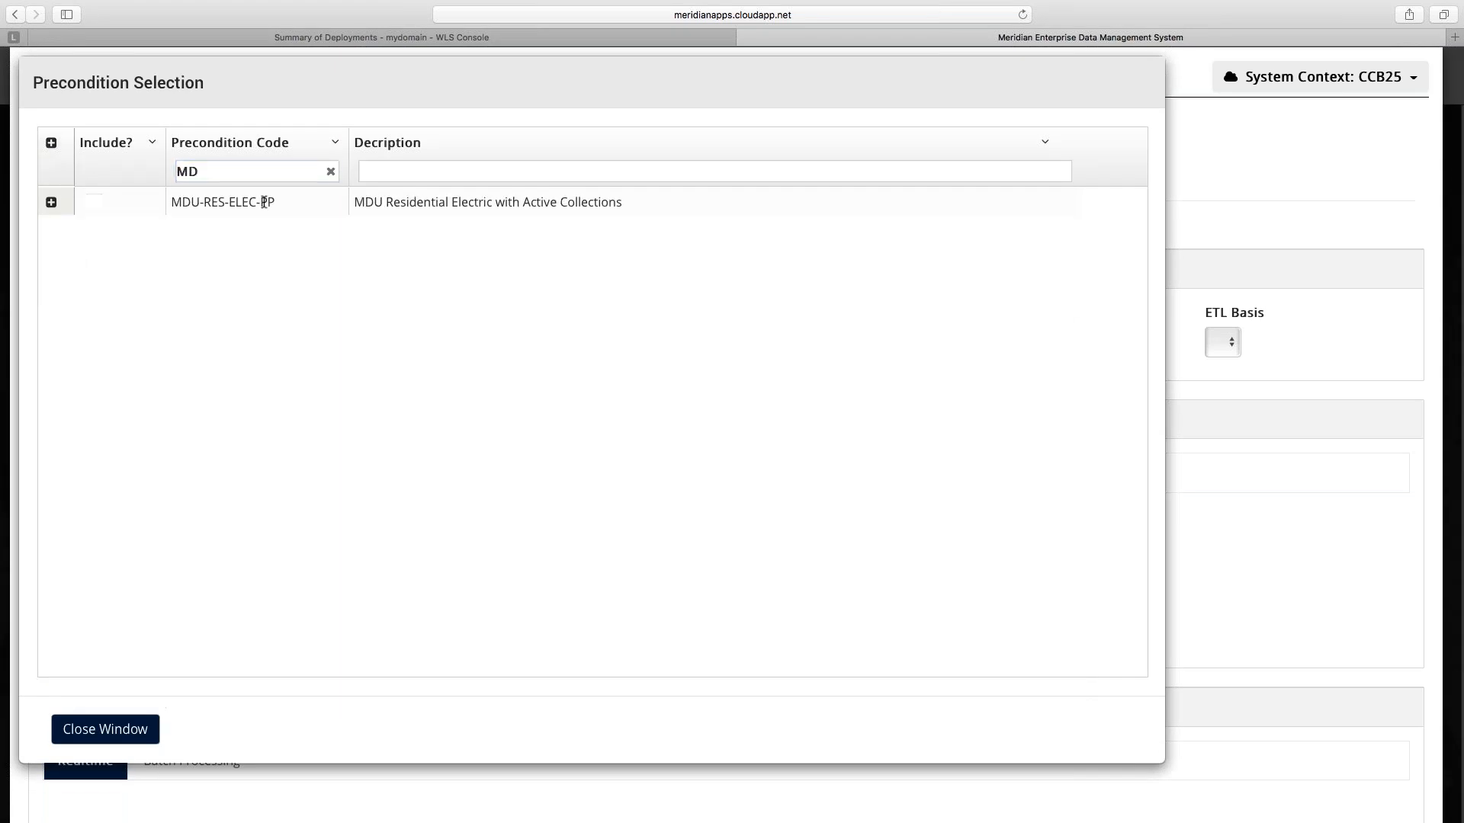
click(93, 202)
click(105, 729)
Choose batch processing with 10 threads, 10 maximum results and an earlier schedule time, and save the snapshot request.
click(171, 762)
scroll(143, 713, down, 3)
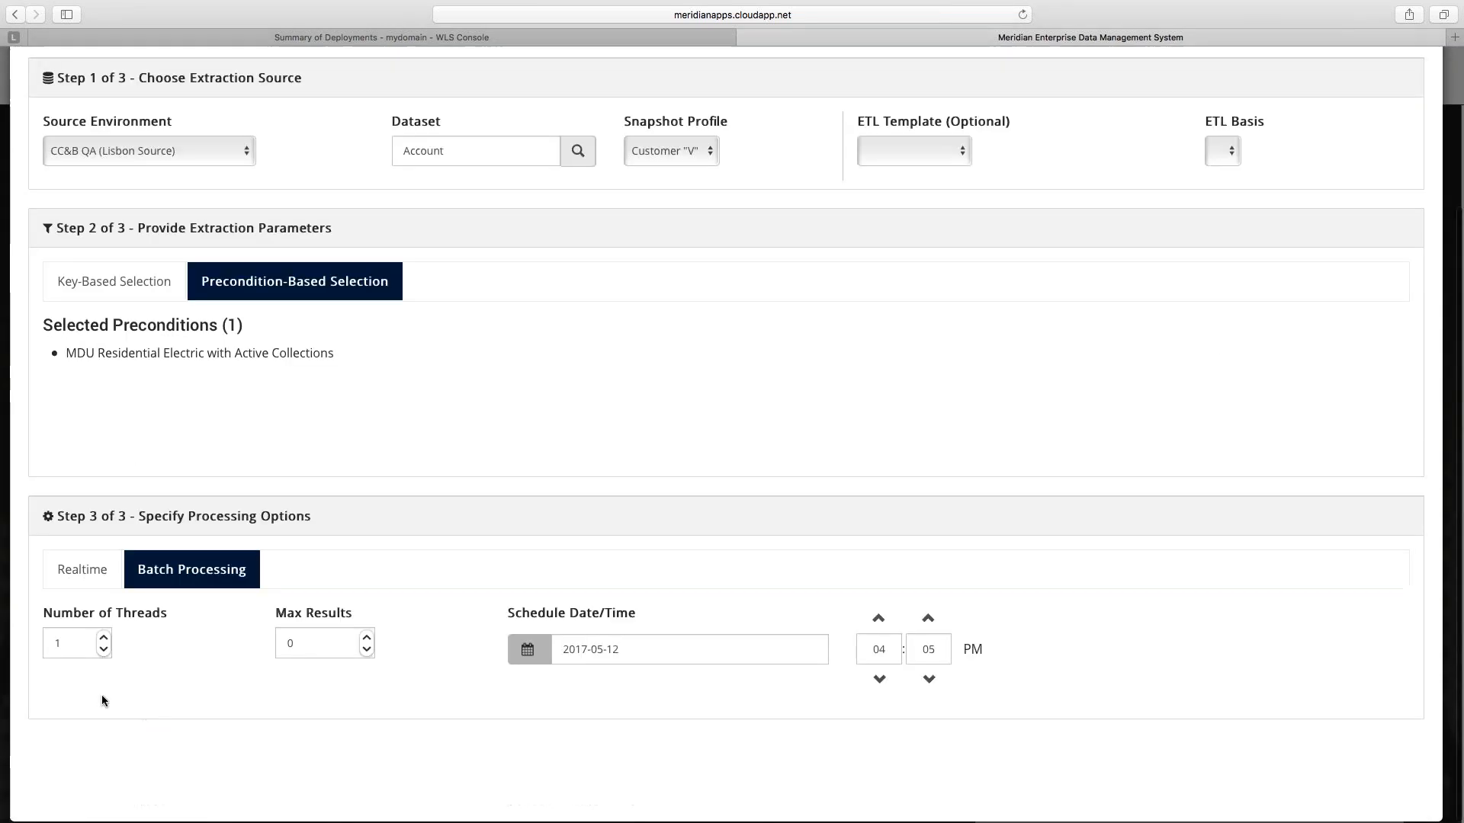
click(73, 644)
text(0)
key(Tab)
text(10)
key(Tab)
click(937, 683)
click(937, 683)
scroll(731, 411, up, 5)
click(473, 85)
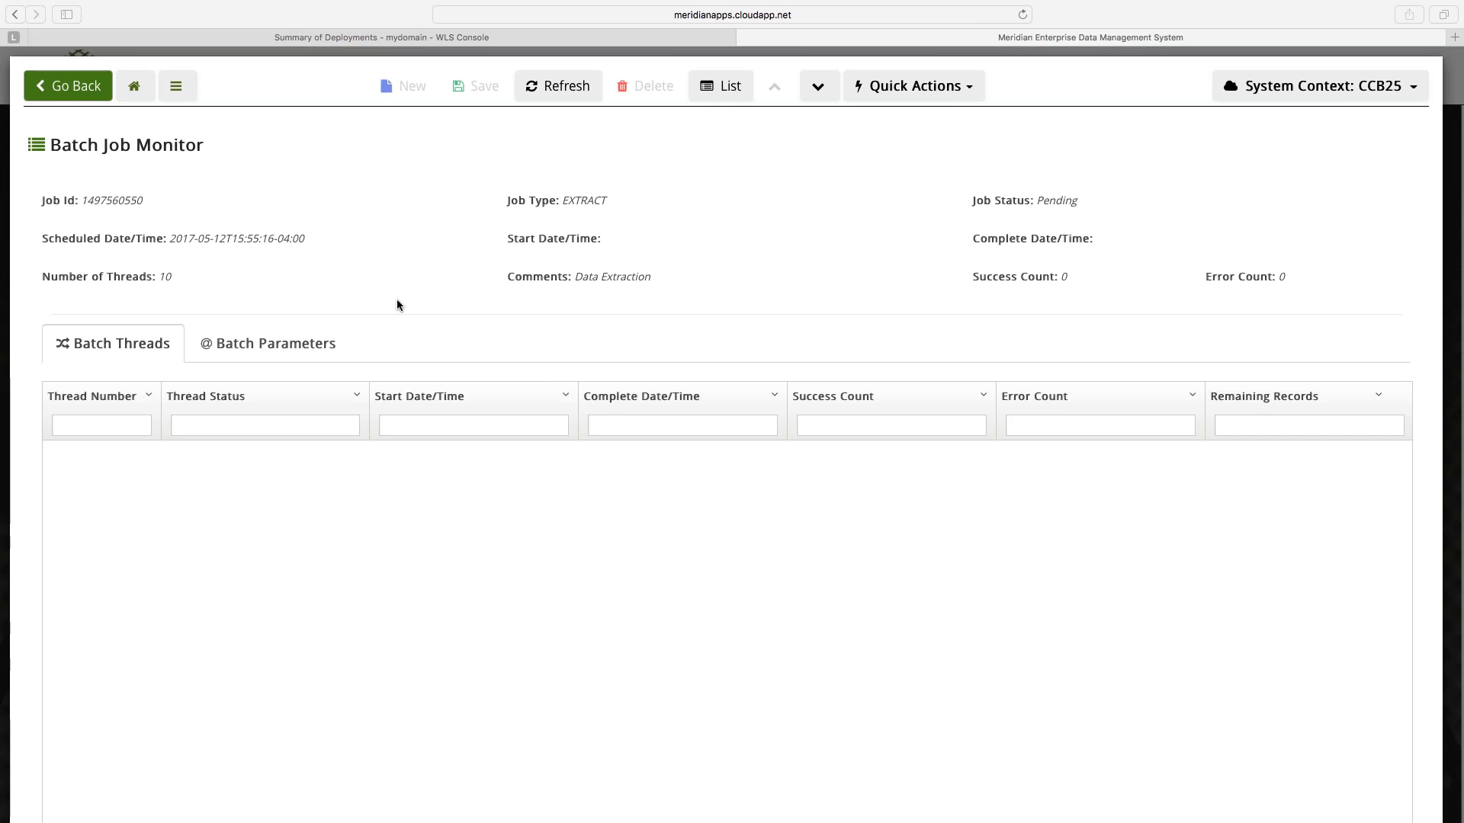
View the list of predefined conditions and return to the dashboard.
click(137, 87)
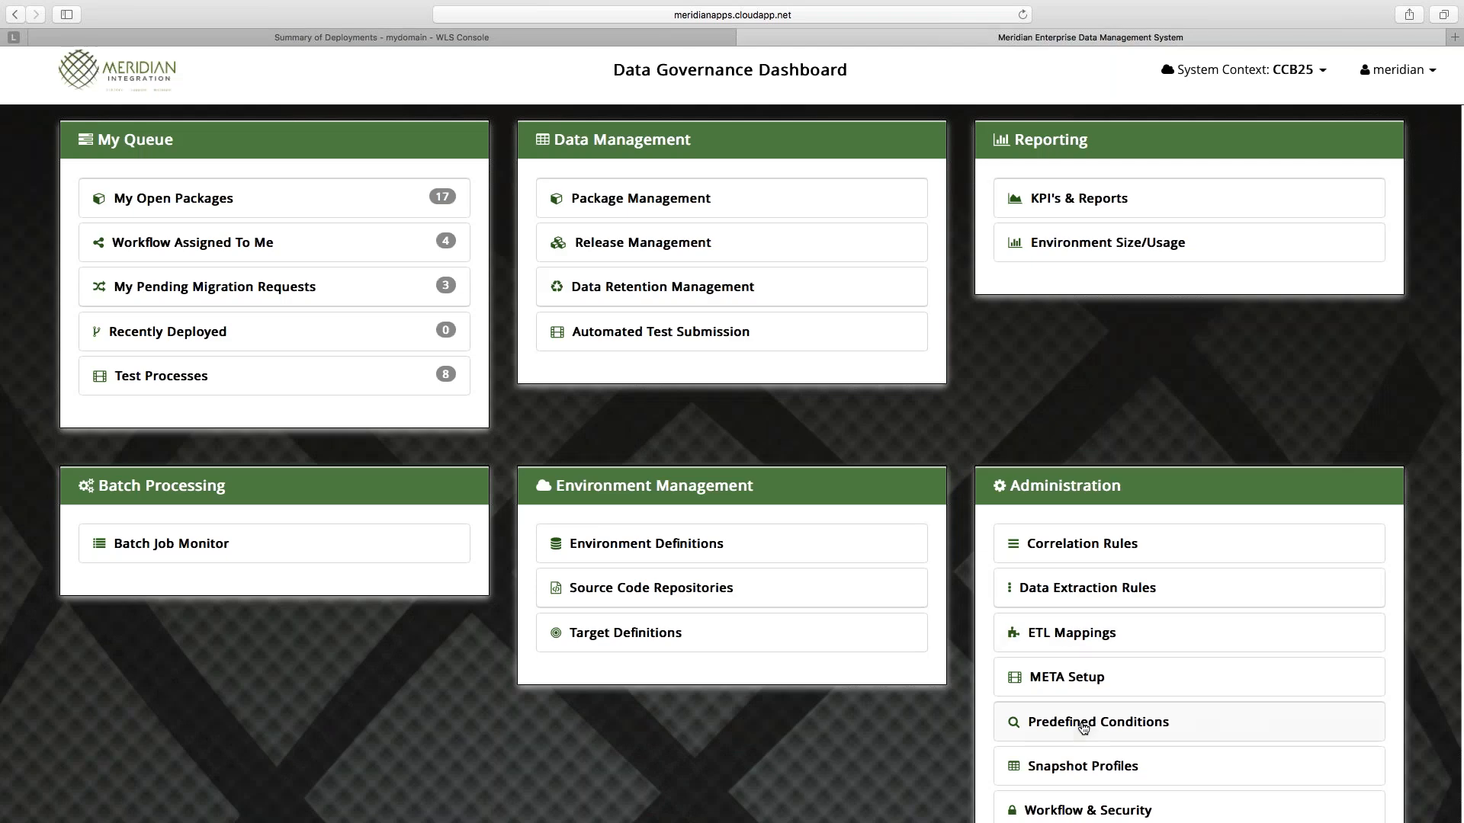
click(1090, 722)
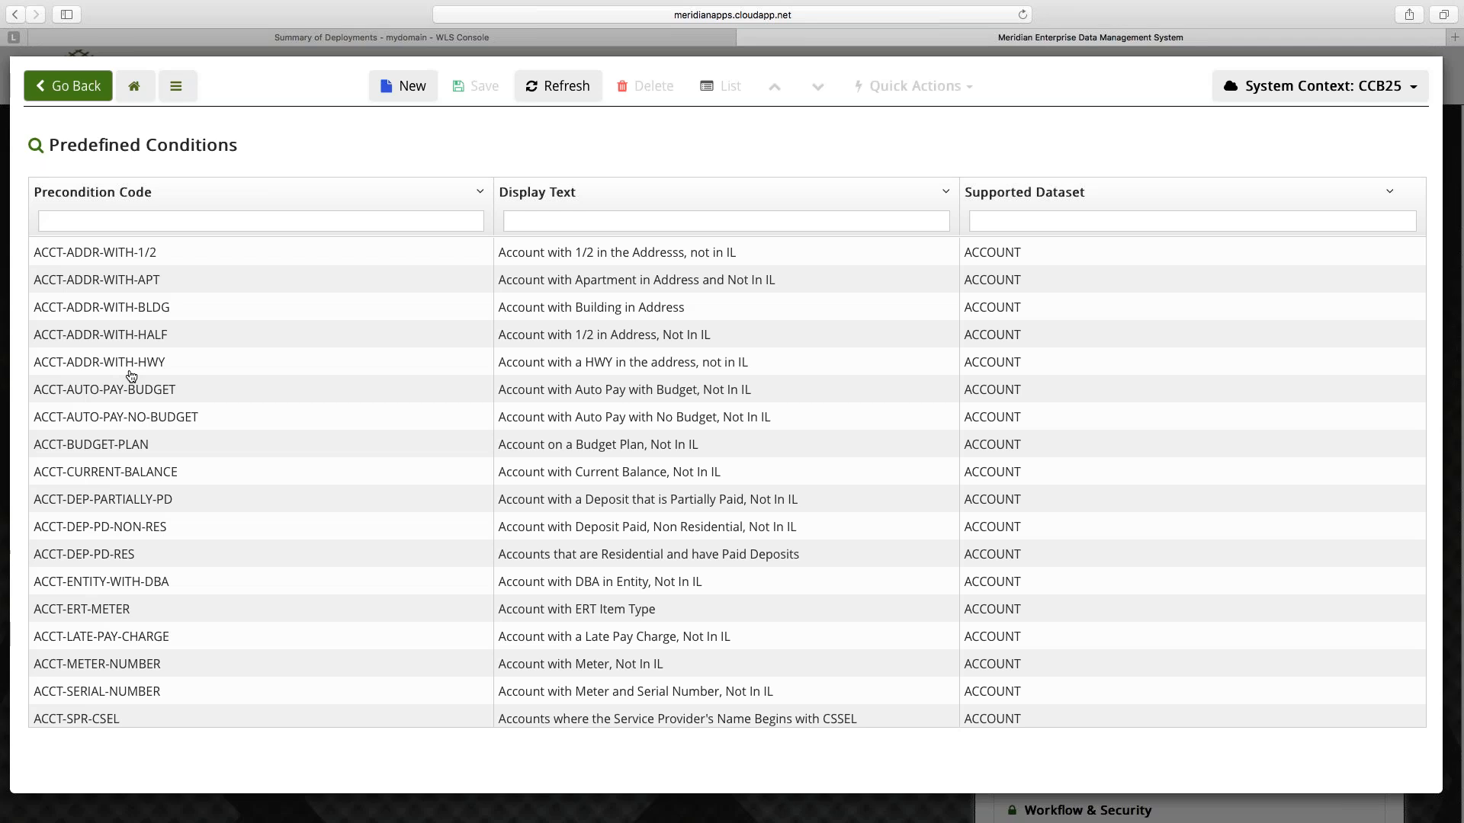
click(137, 89)
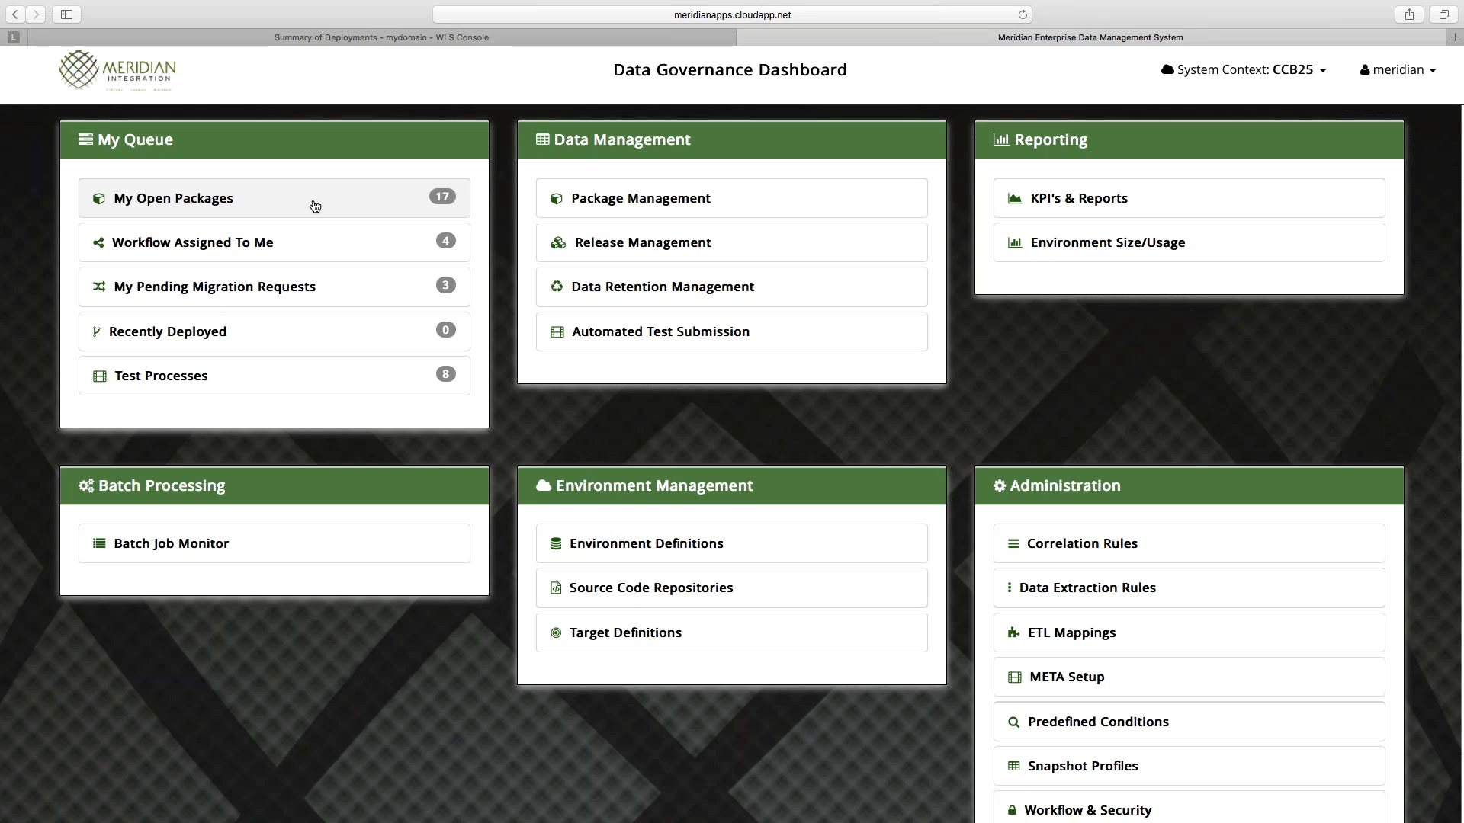
Open the extracted ACCOUNT snapshot in package MDU-0512-DEMO-01 and look through its table record counts.
click(273, 207)
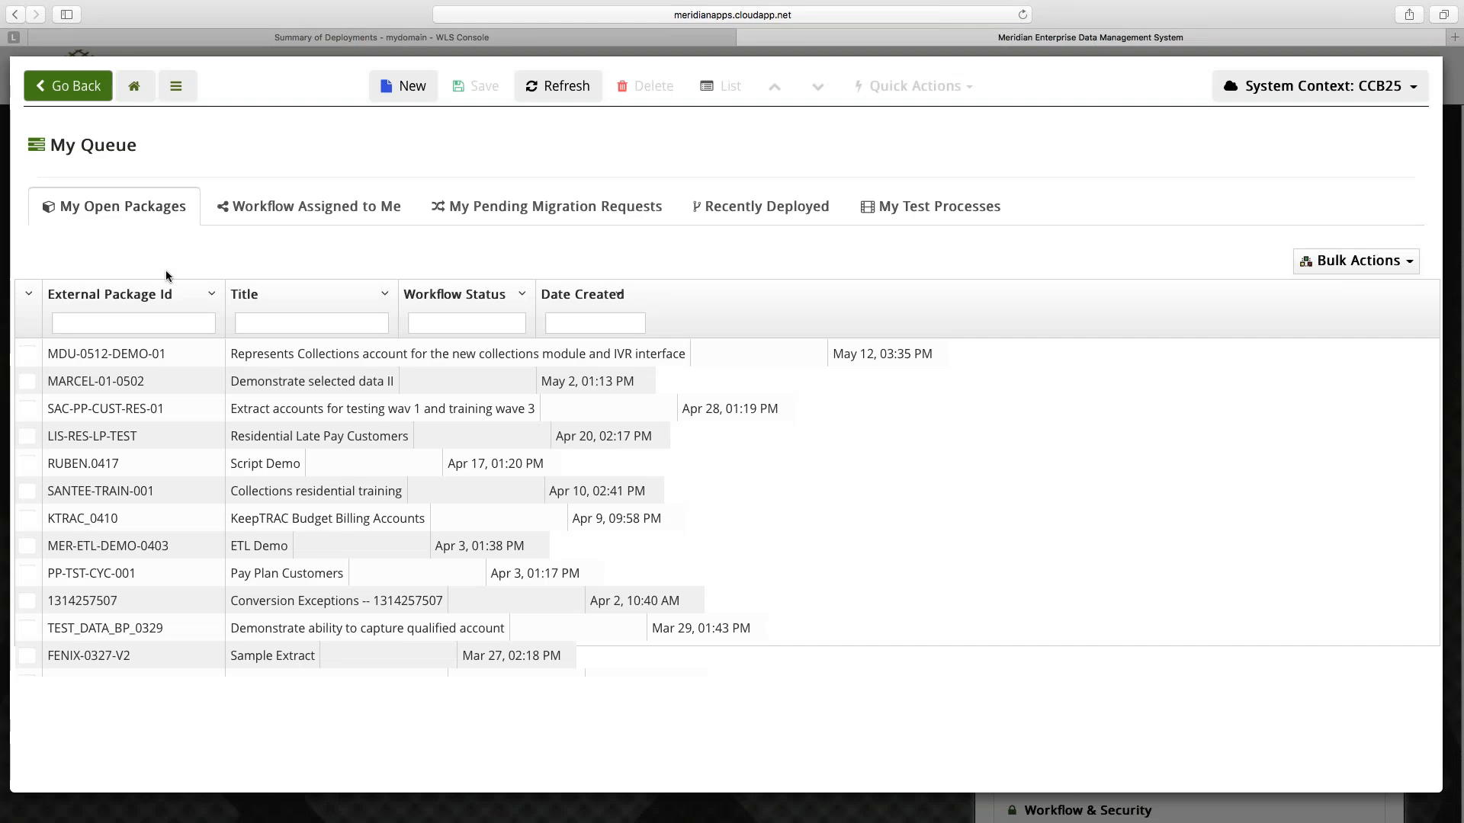
click(144, 356)
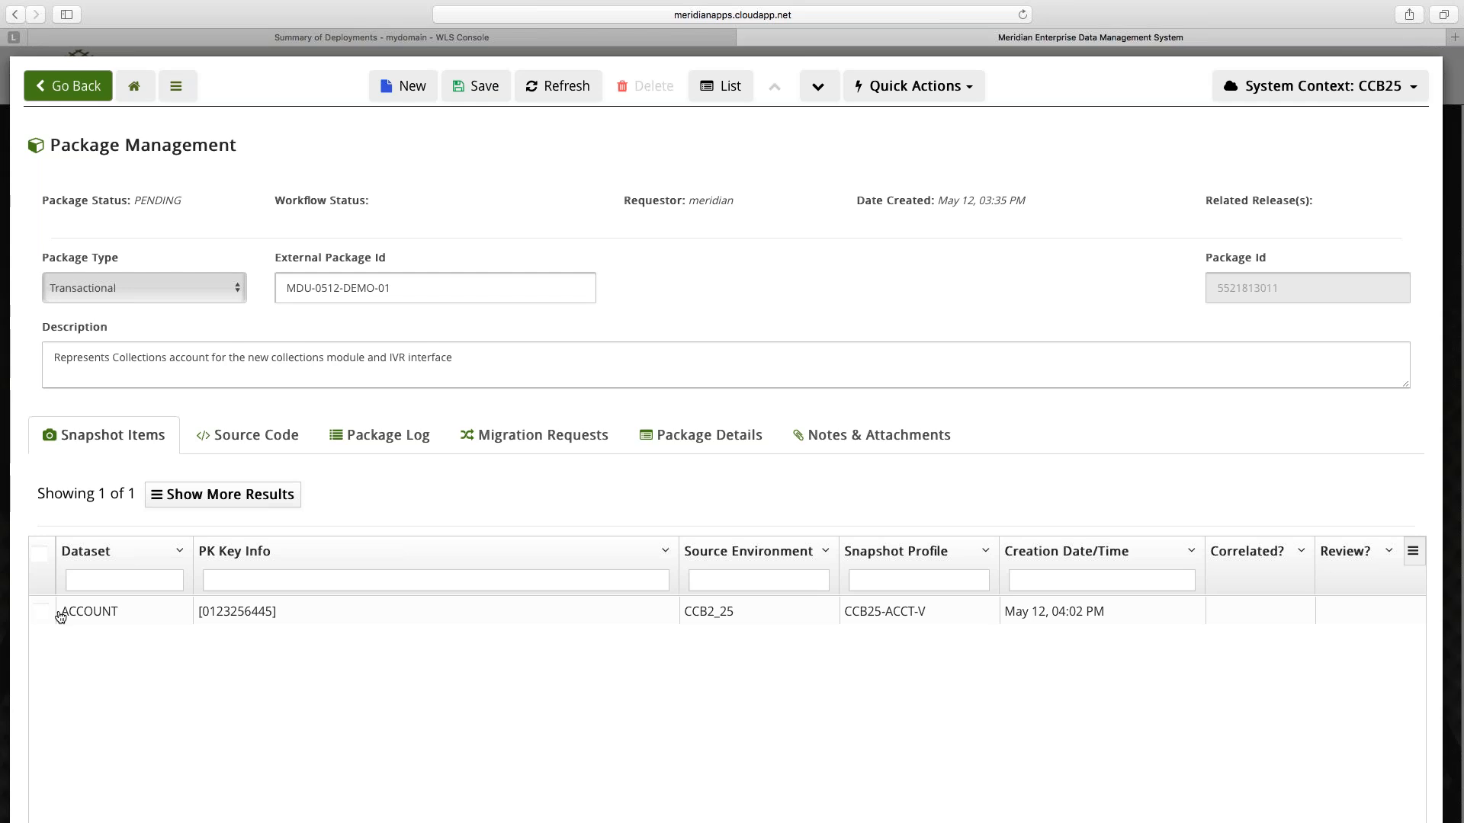
double_click(738, 614)
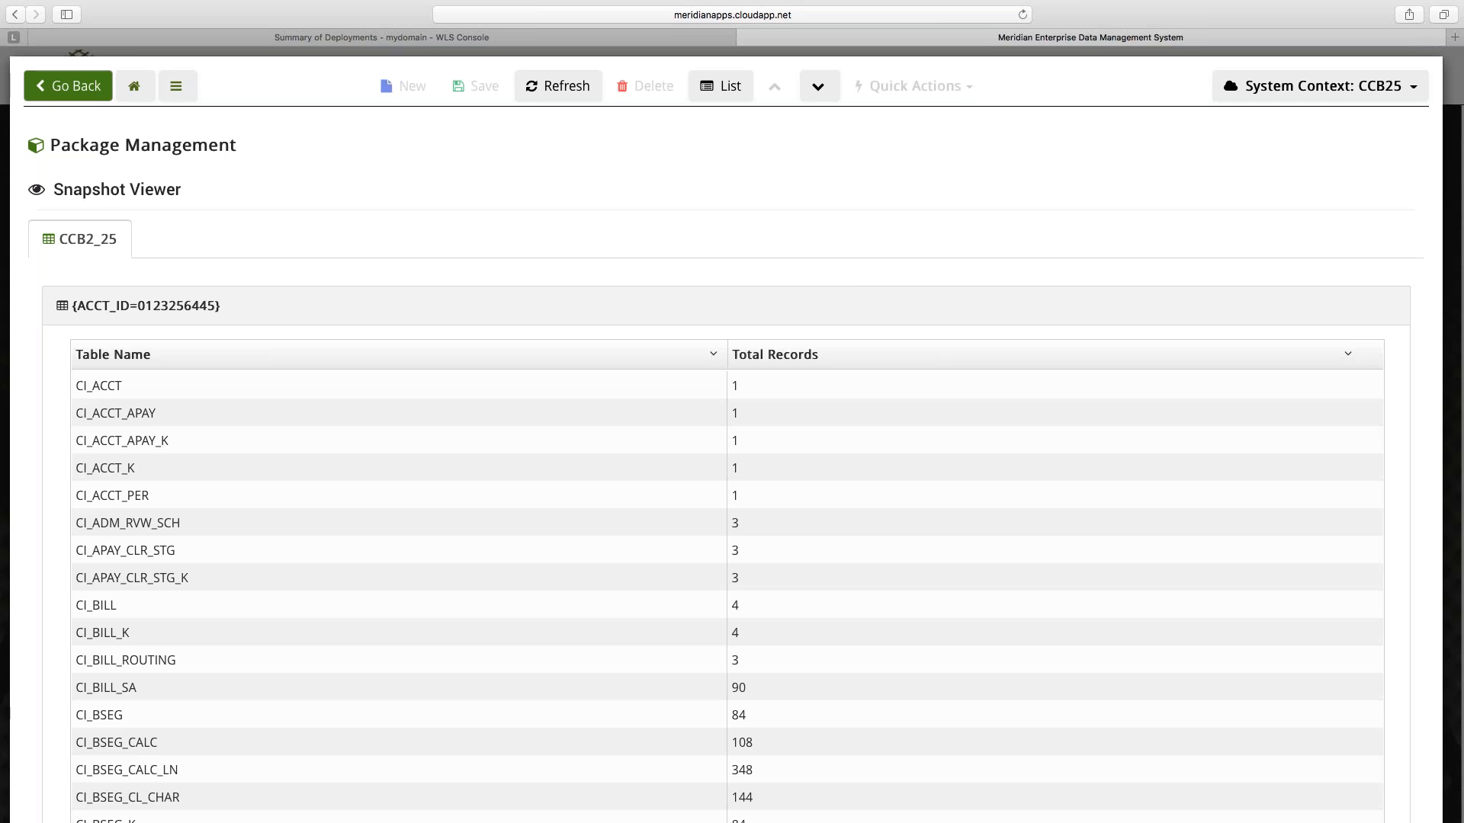
scroll(522, 570, down, 10)
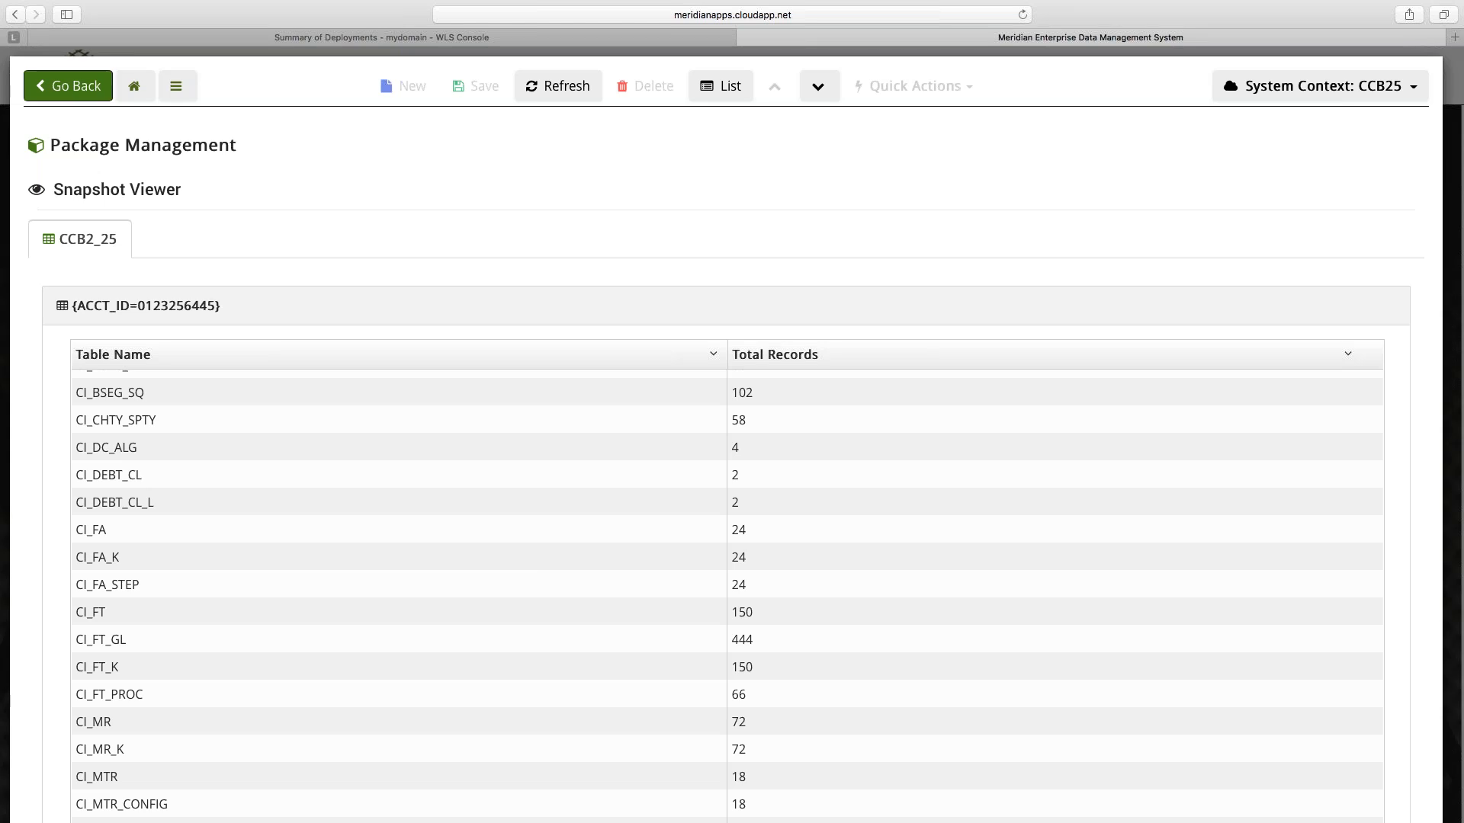
Examine the CI_PER_ID records in the account snapshot and close the table view.
click(81, 96)
scroll(358, 549, down, 5)
scroll(358, 549, down, 4)
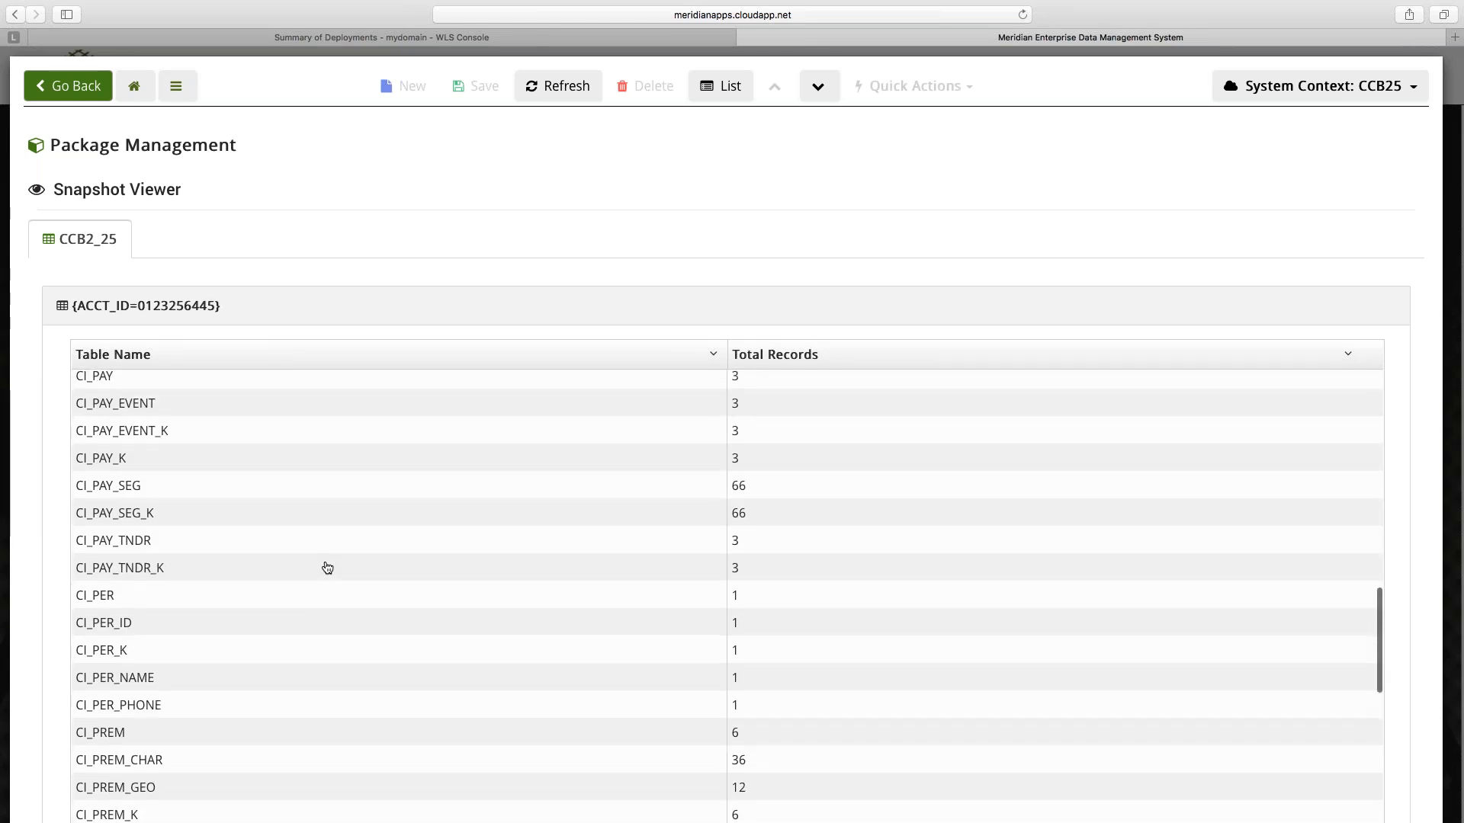
click(149, 623)
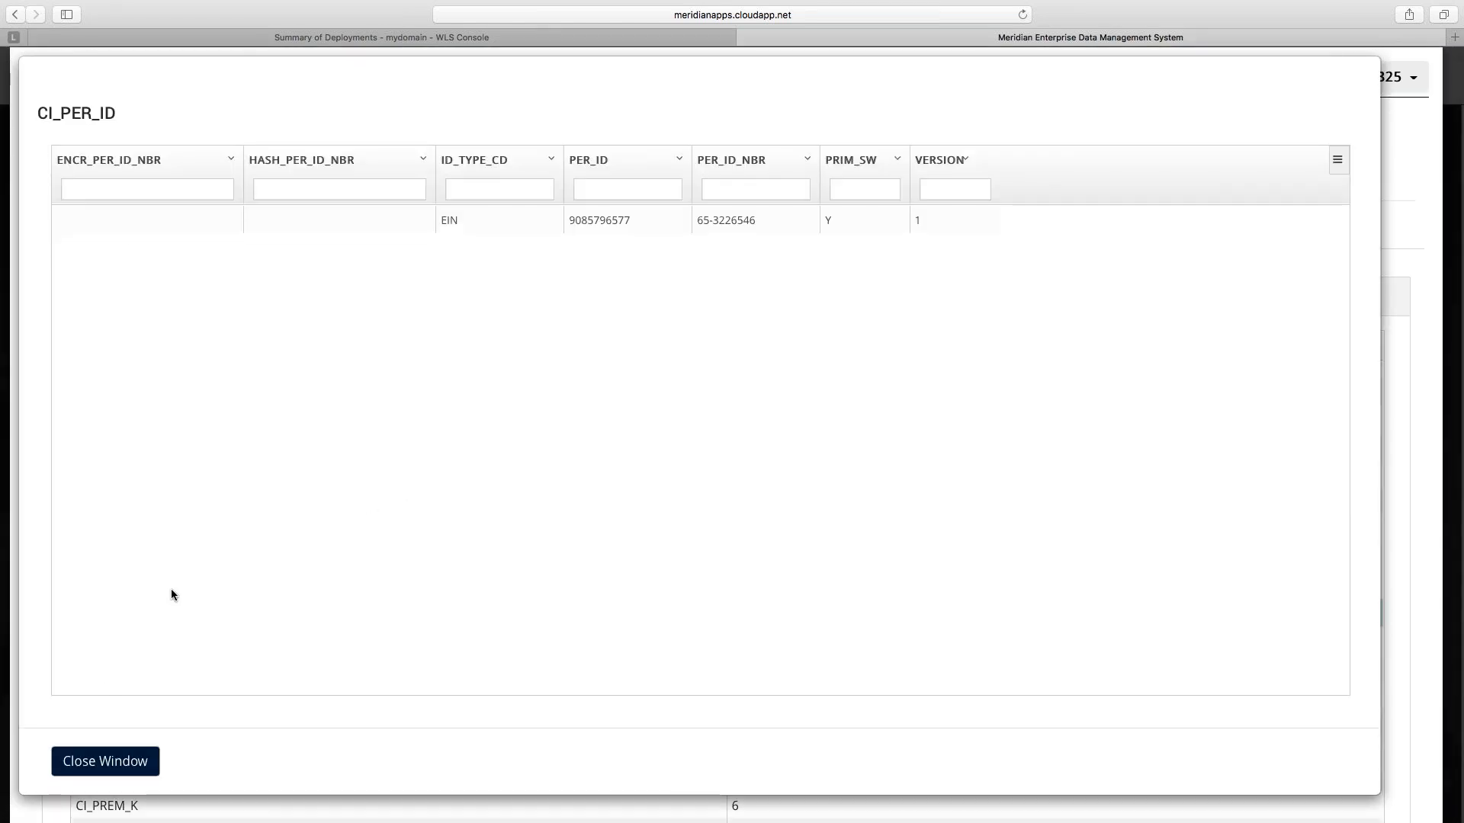
click(105, 763)
Open the CCBPROD data extraction rule from the dashboard.
scroll(203, 503, up, 3)
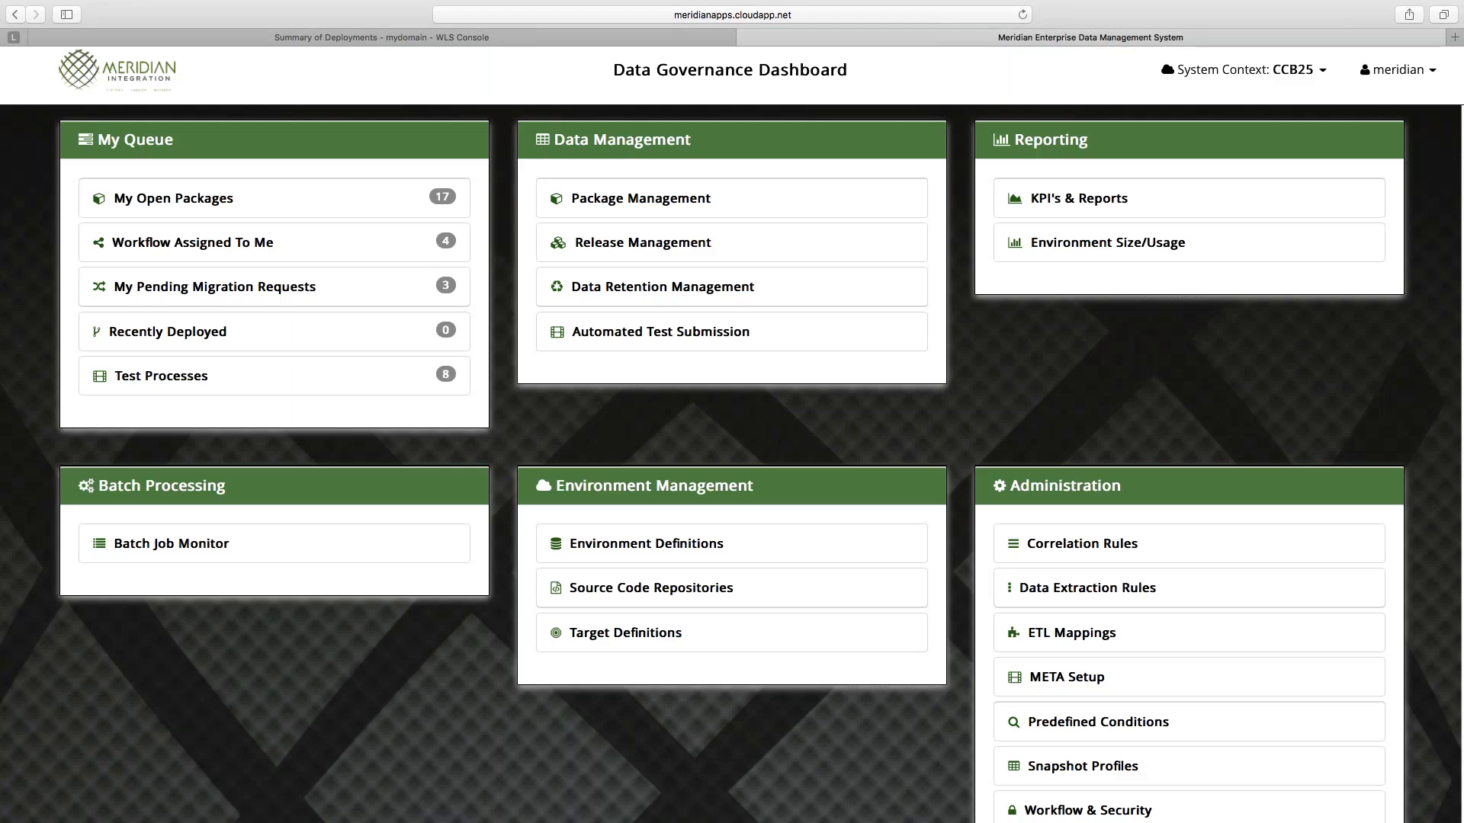
click(1113, 596)
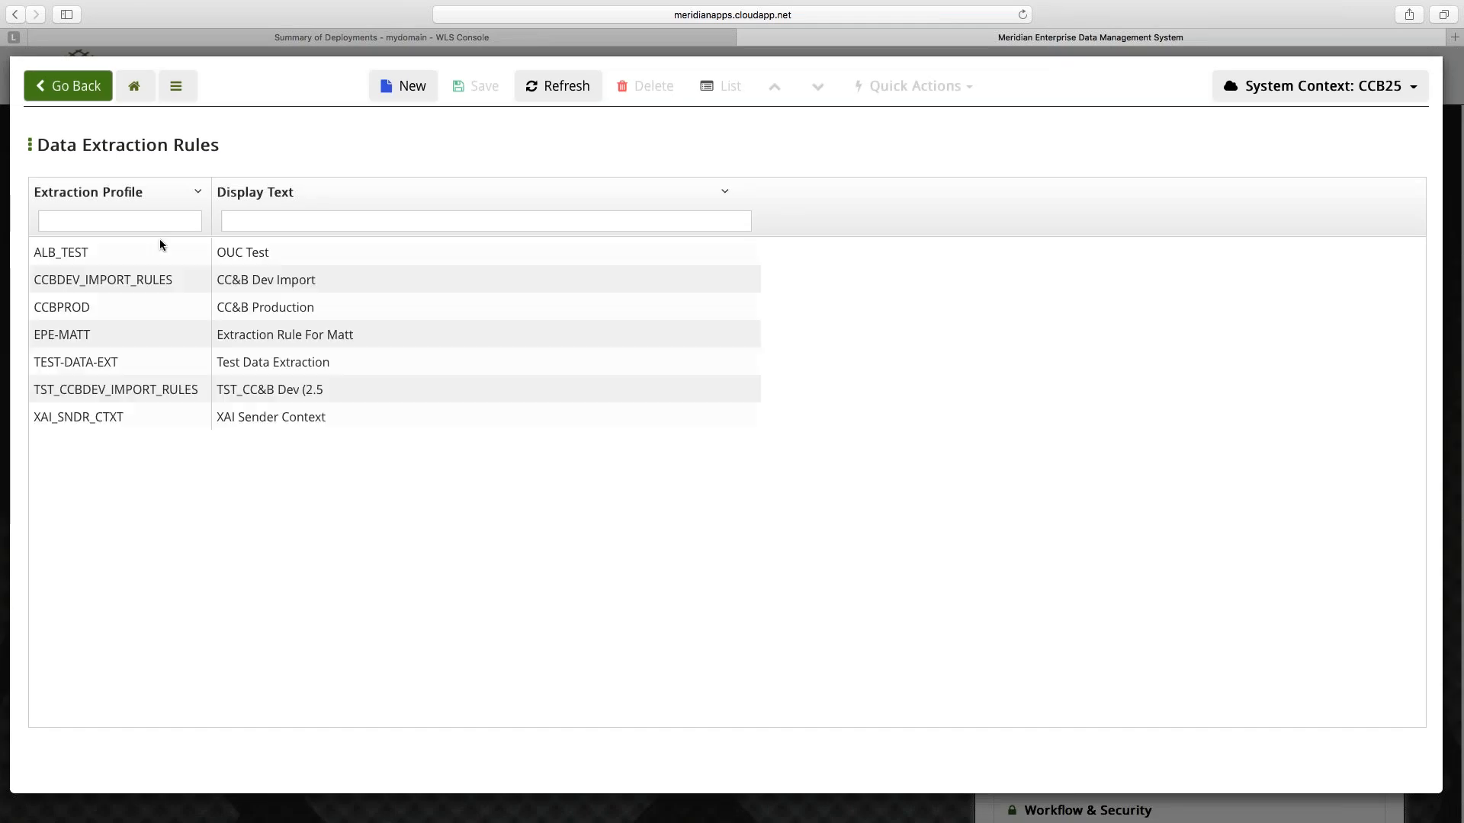
click(116, 316)
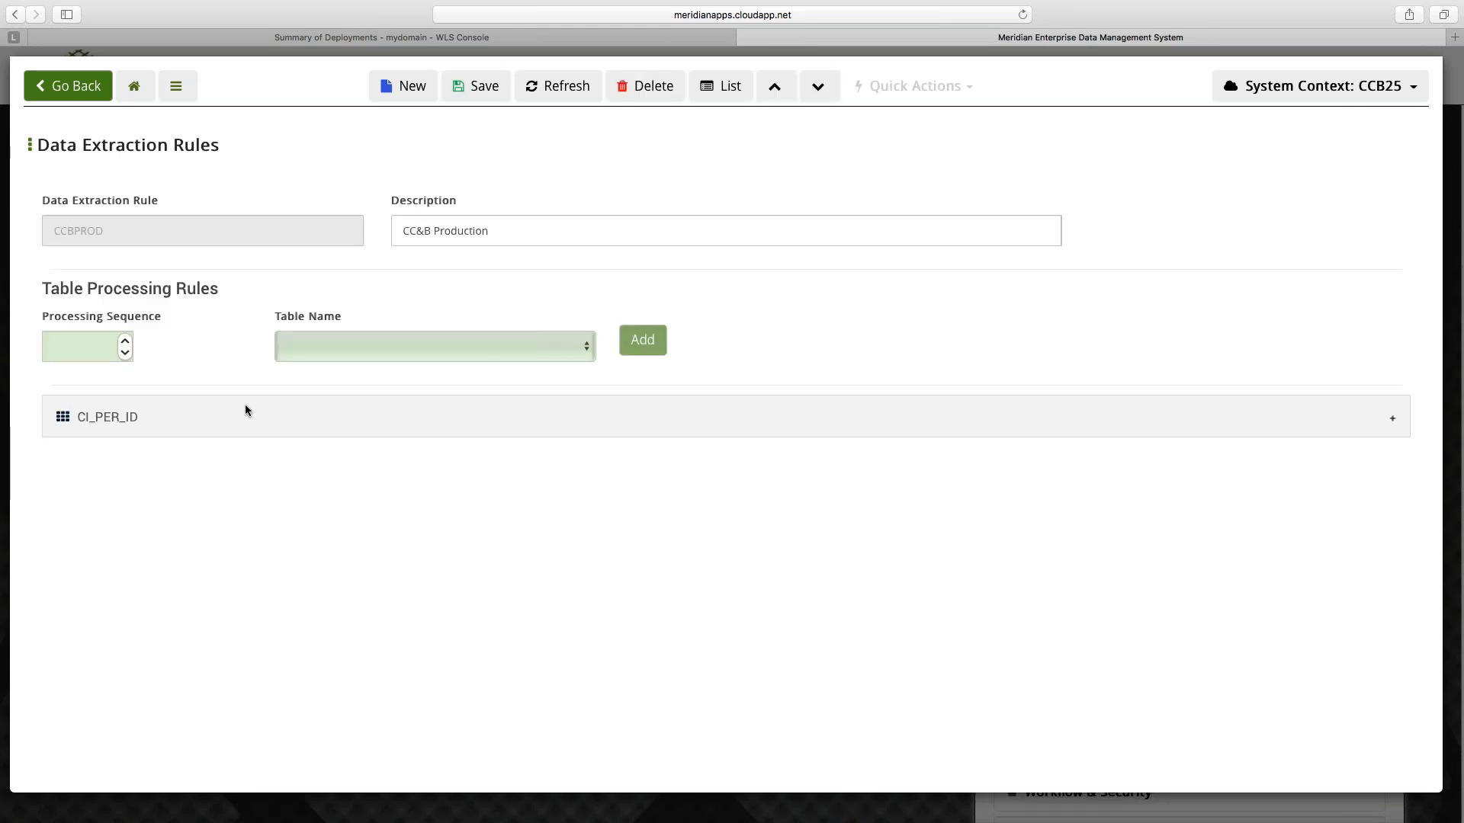
Examine the processing instructions of the CI_PER_ID table rule and return to the dashboard.
click(125, 427)
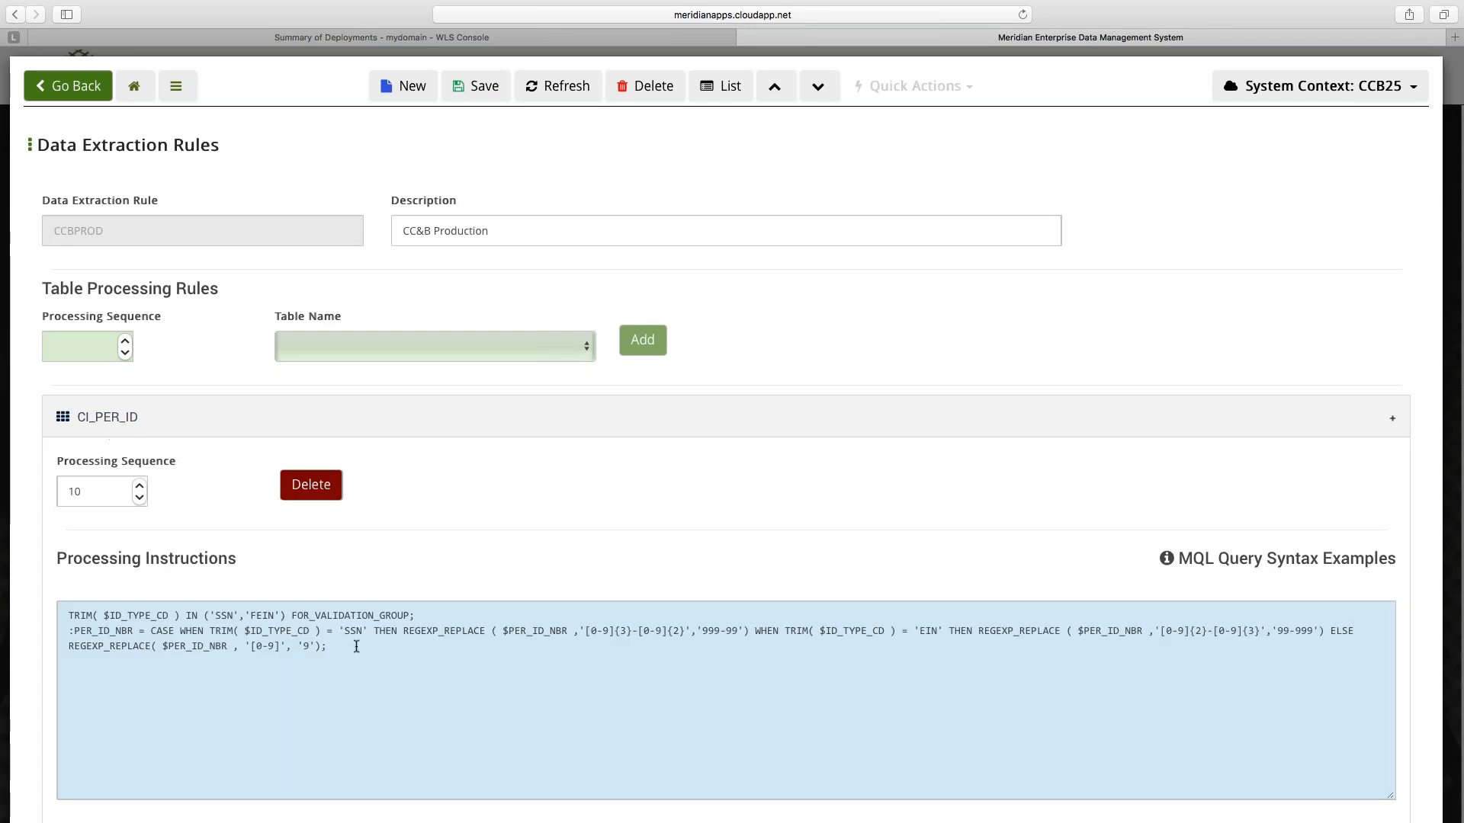
drag(357, 646, 63, 599)
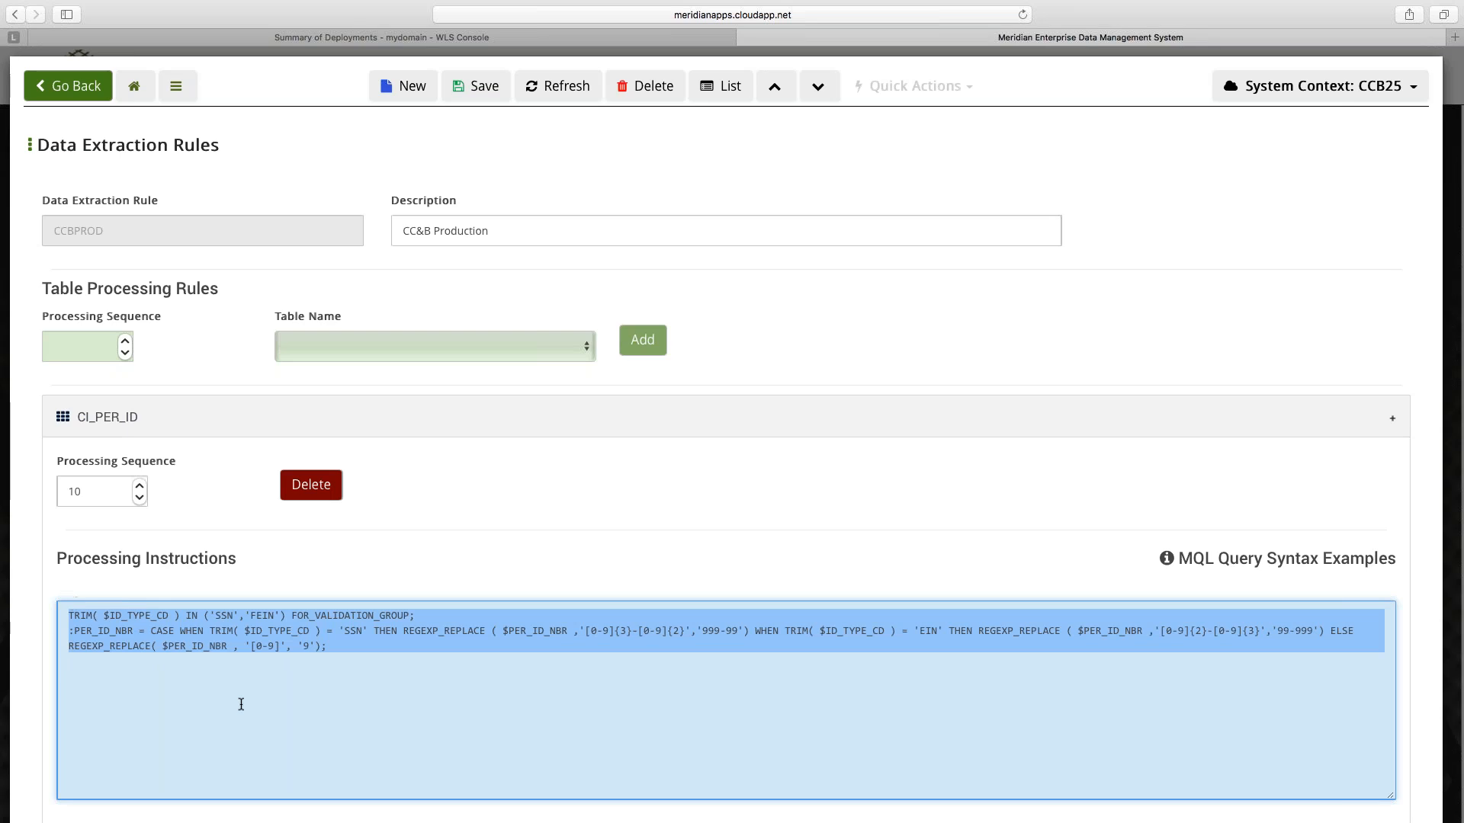
click(338, 675)
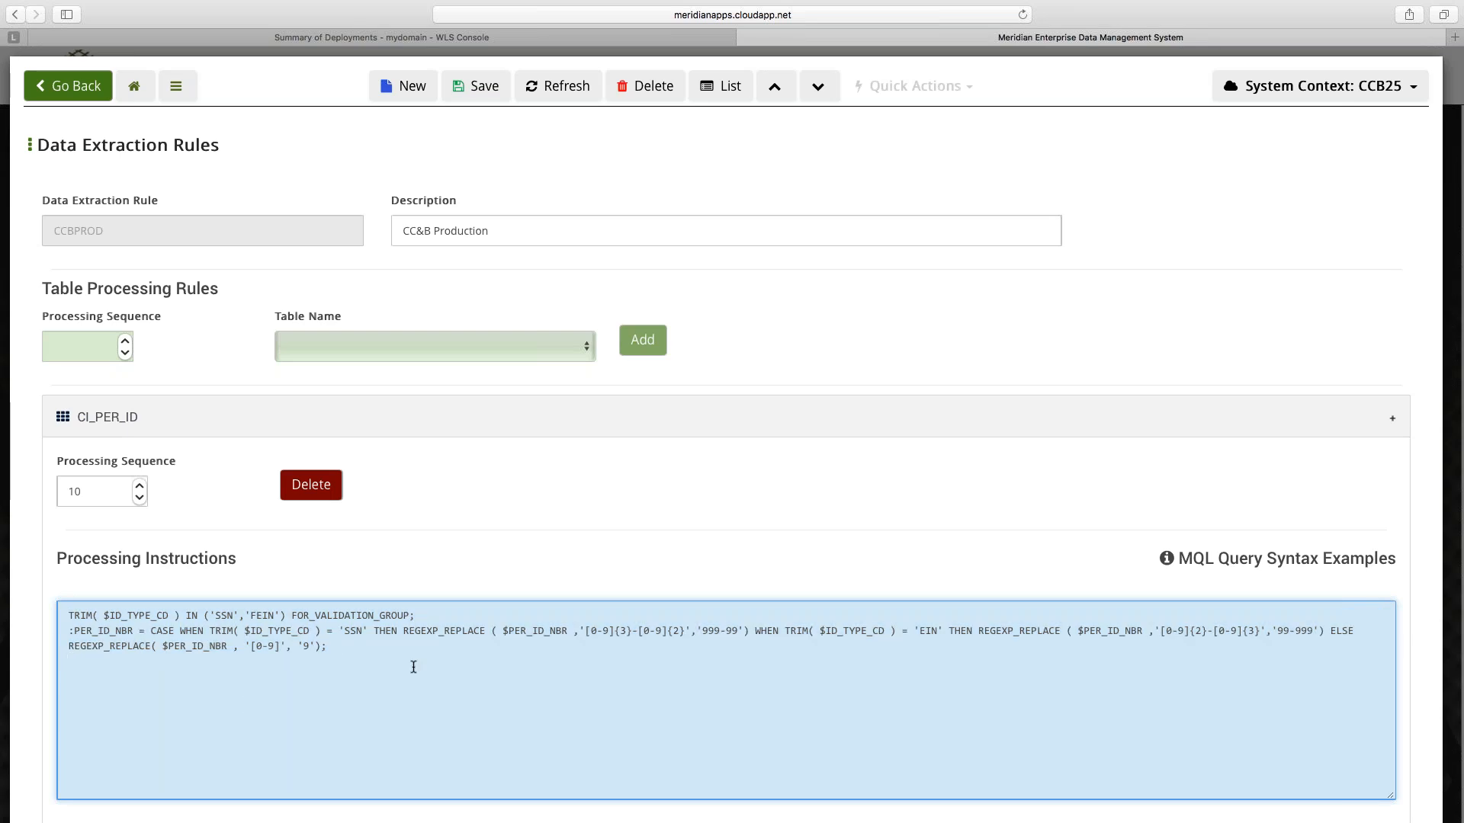
click(488, 484)
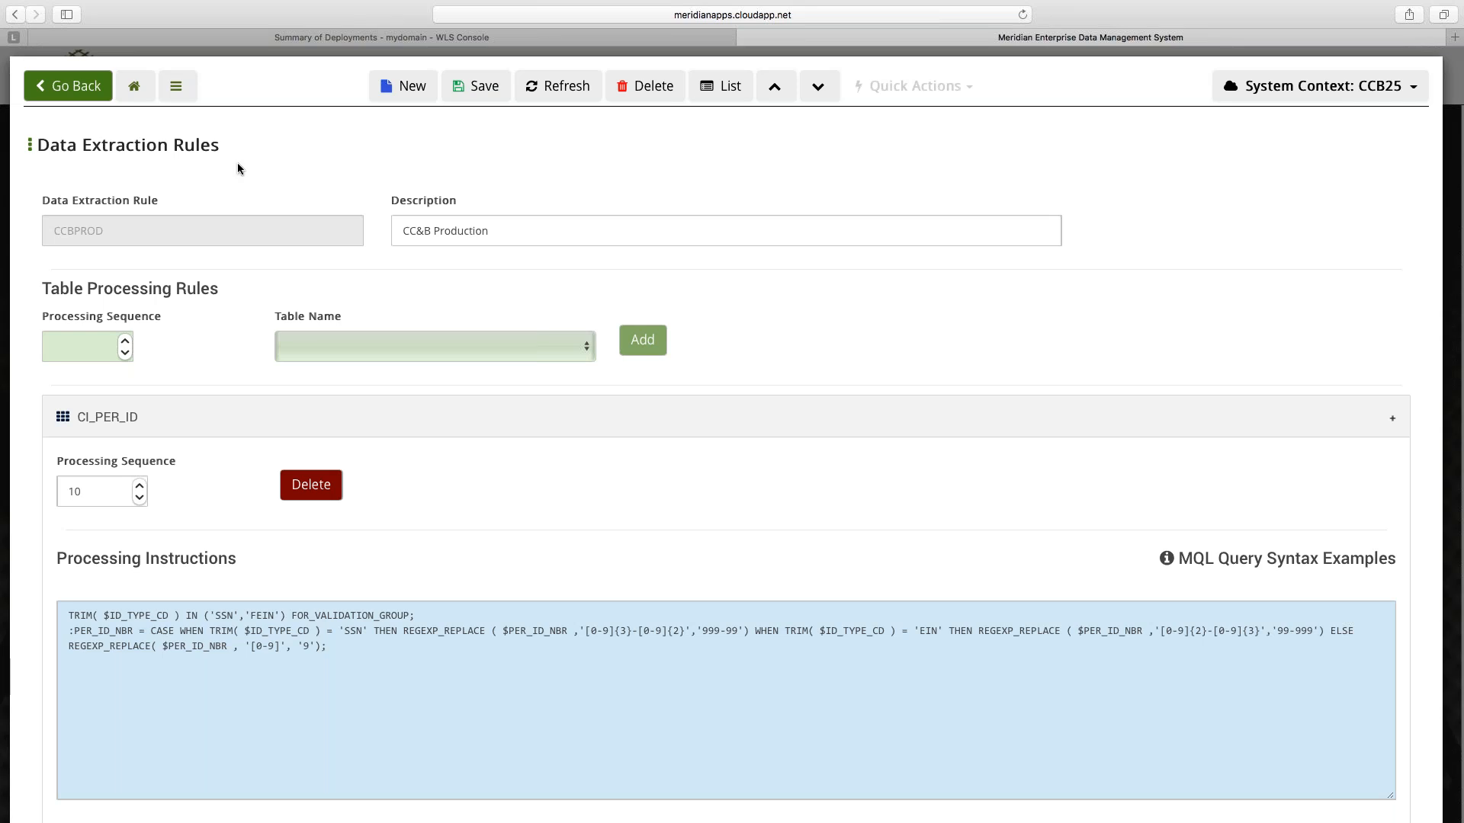
click(60, 93)
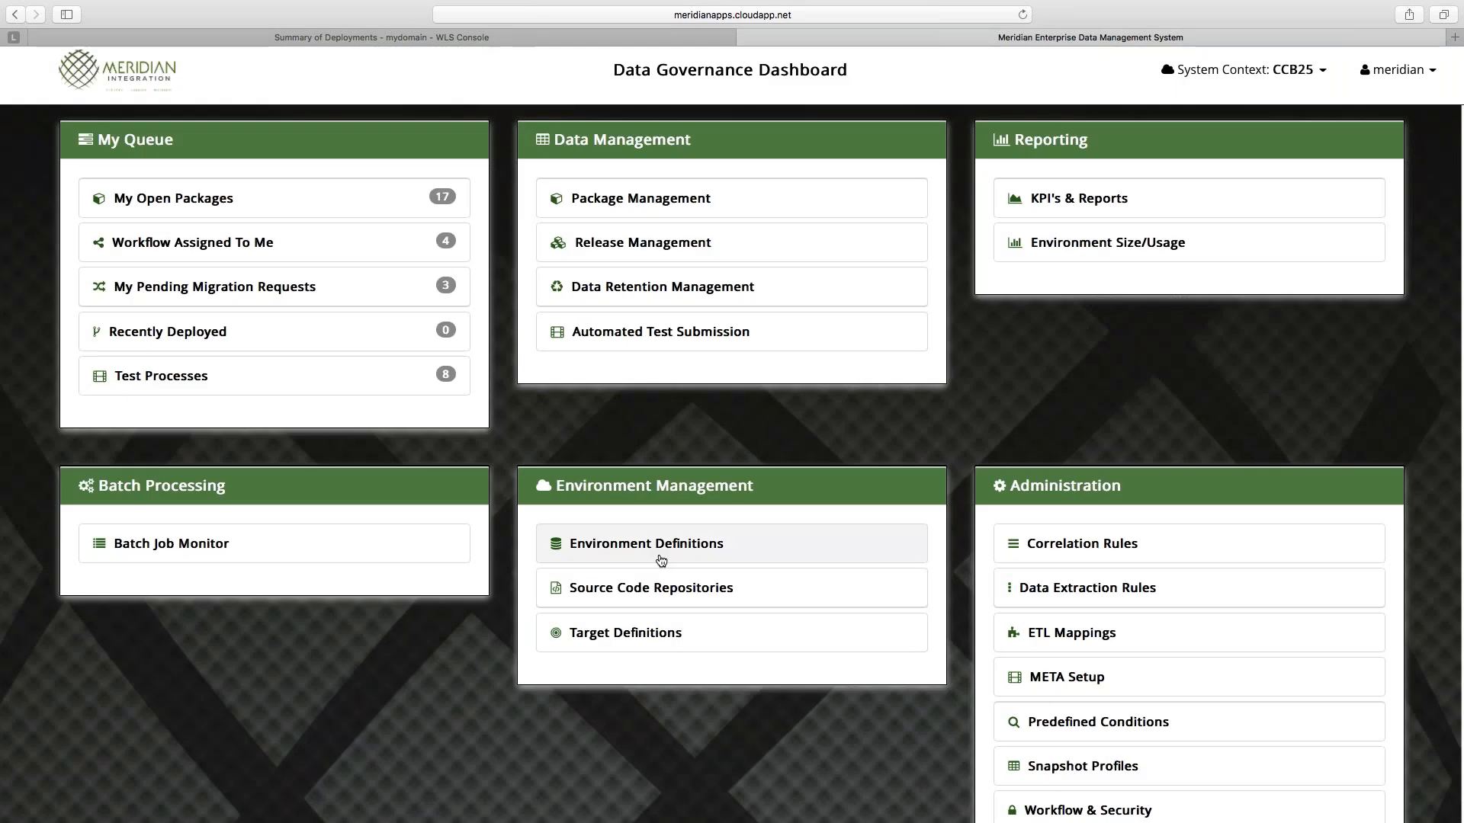
Open the CC&B QA (Lisbon Source) environment definition, look through the available outbound extraction profiles without choosing one, and leave the definition.
click(662, 557)
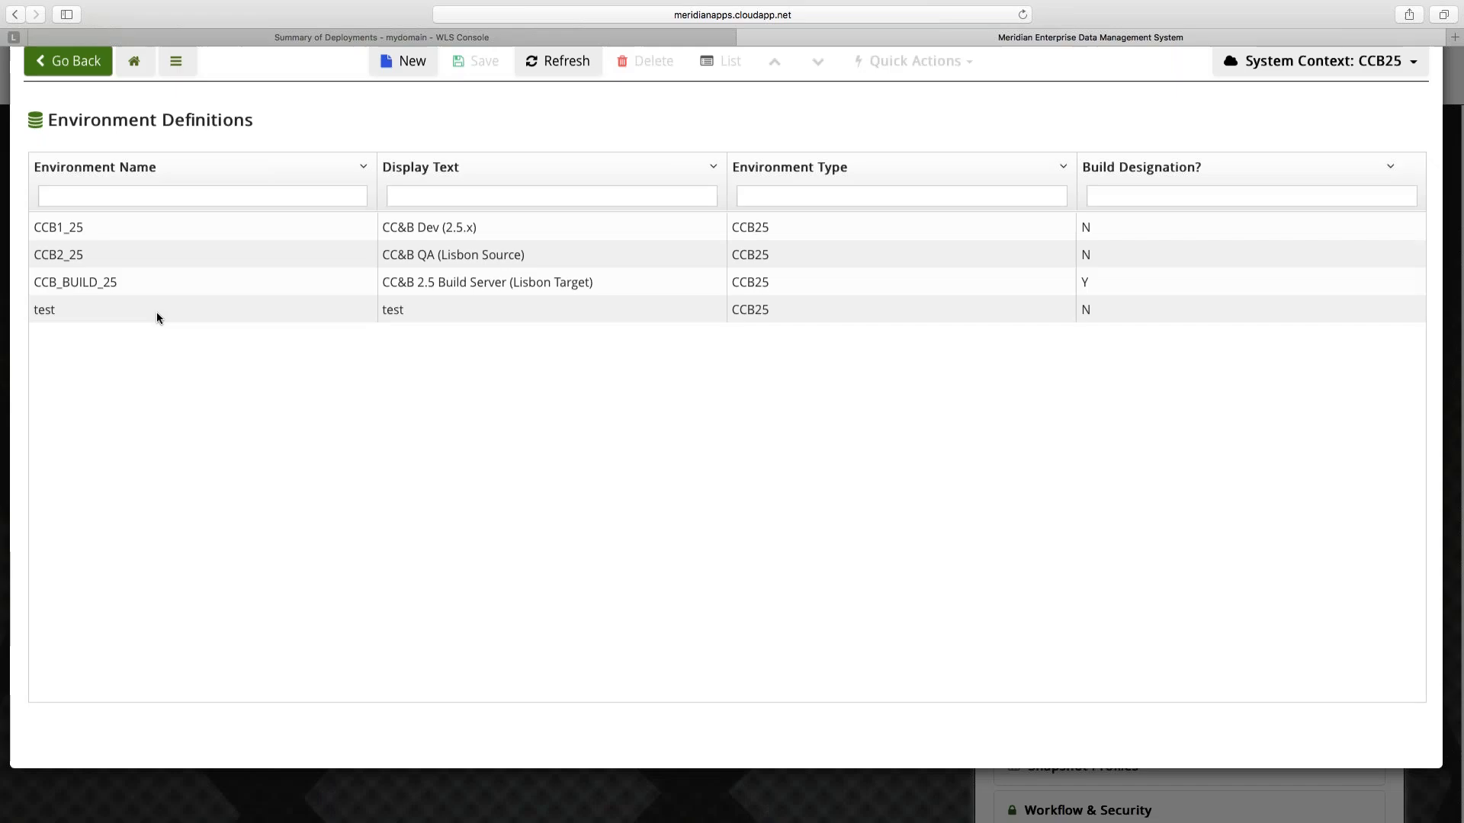
click(93, 279)
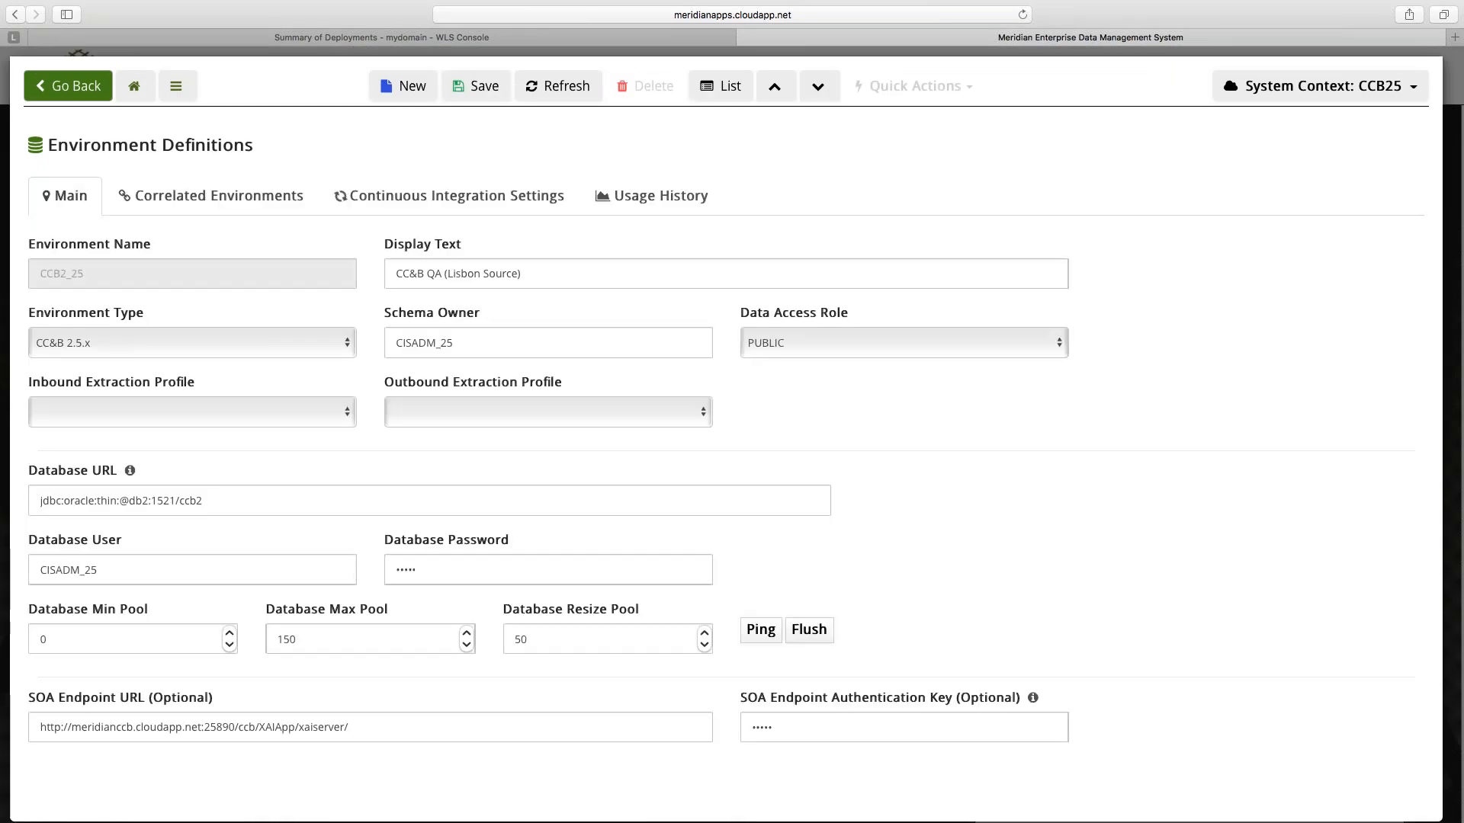
click(495, 411)
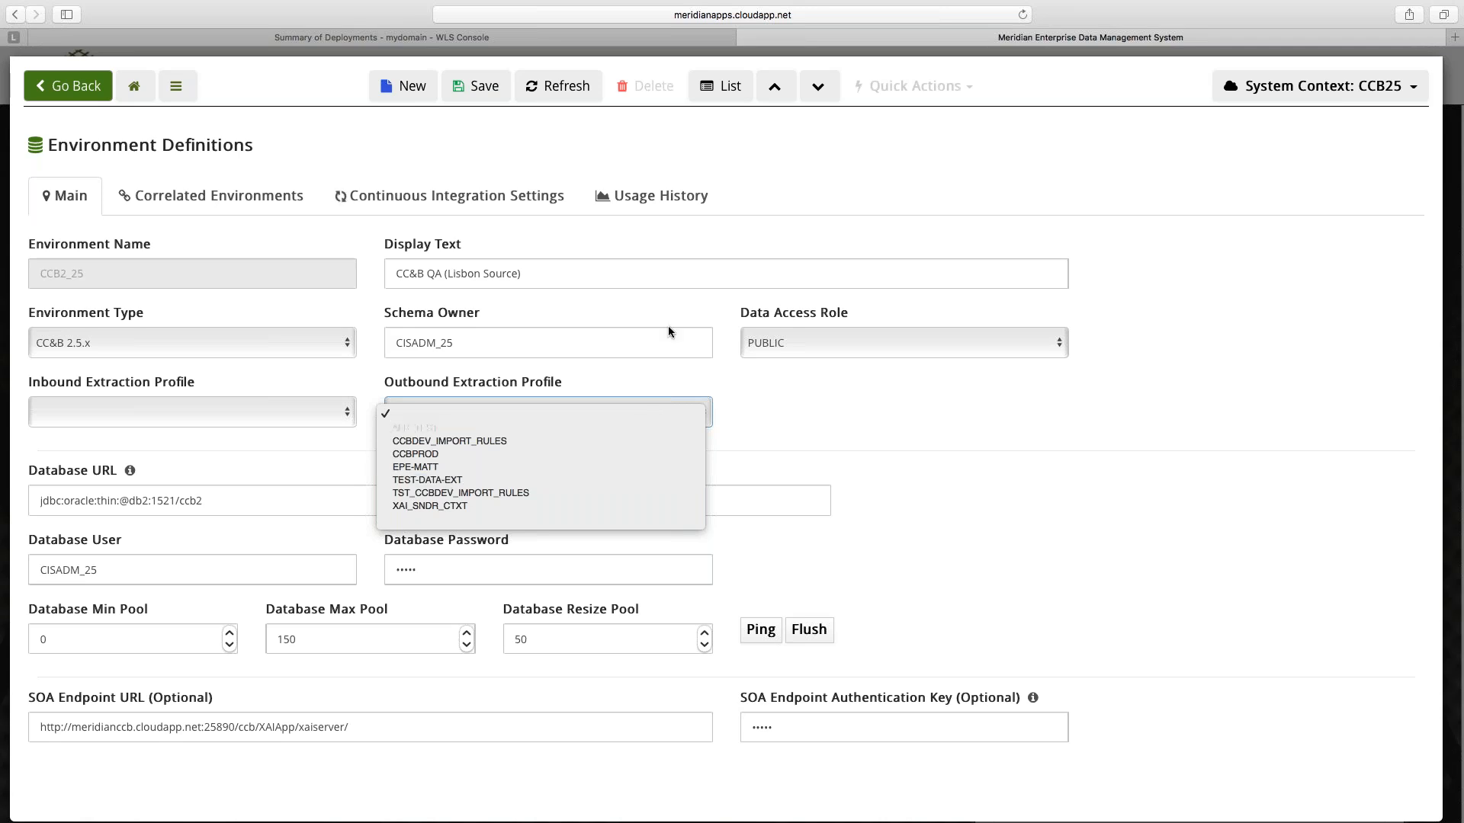
click(886, 397)
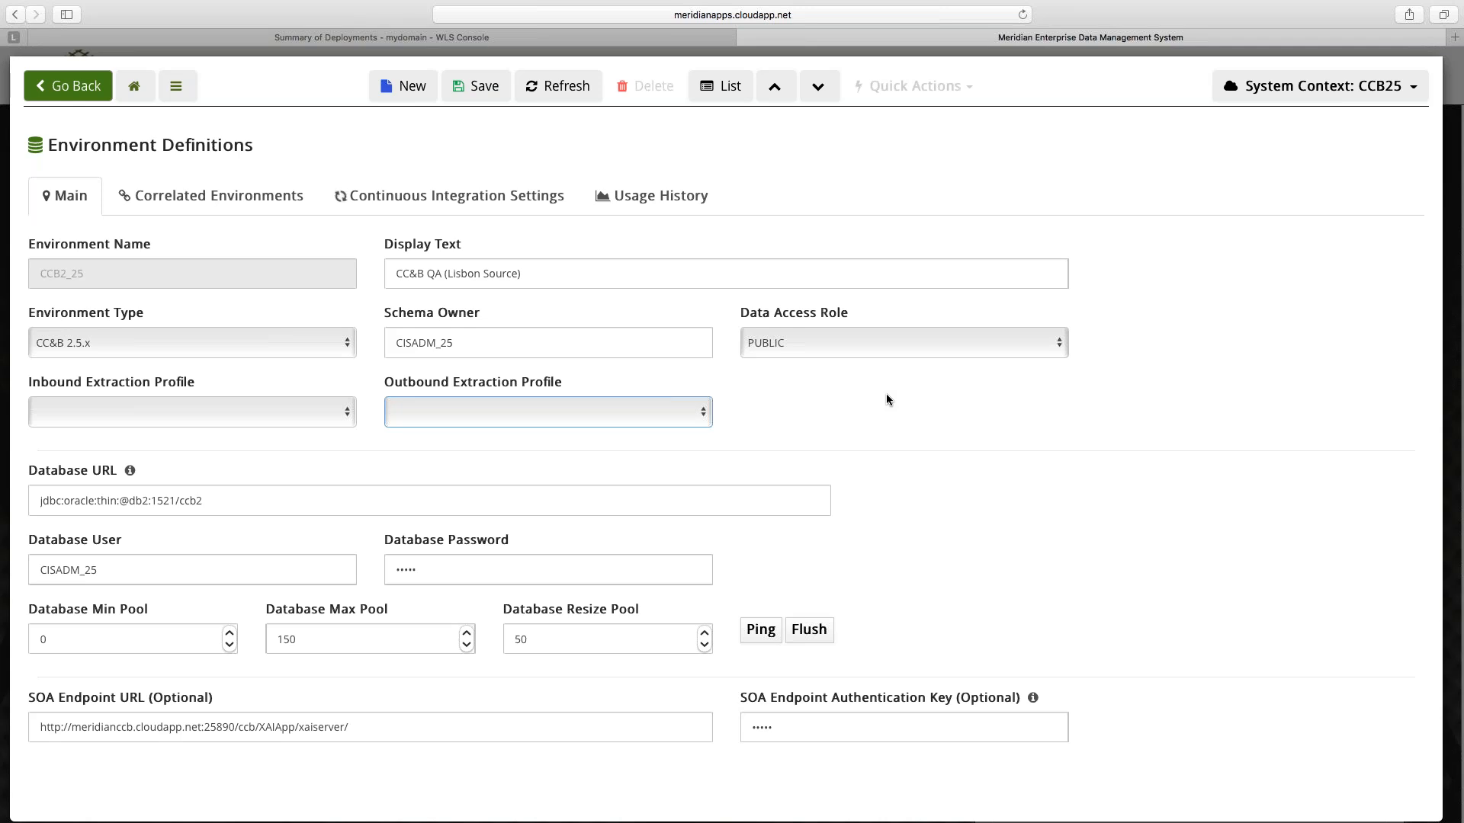
click(886, 395)
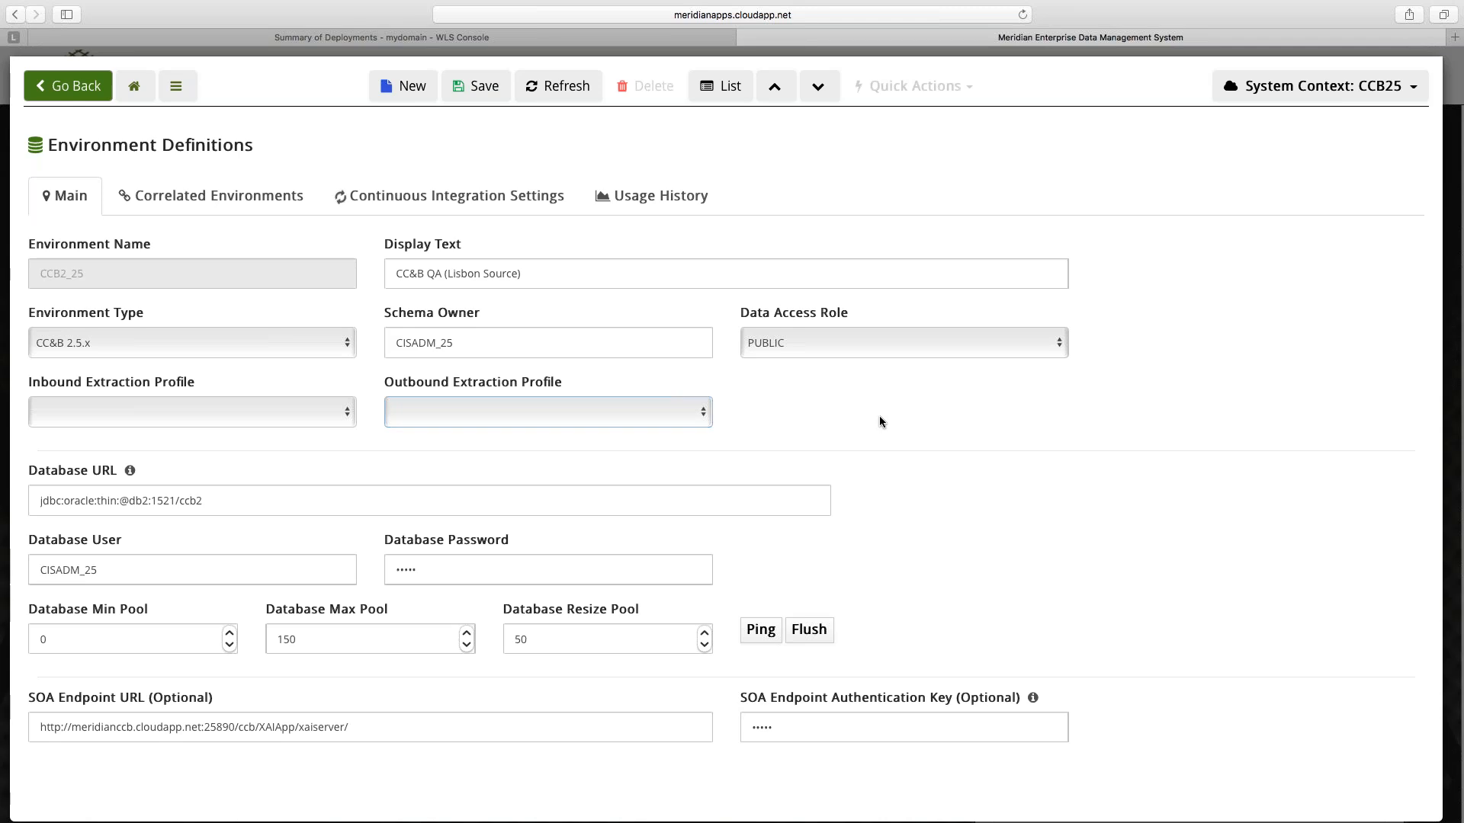
click(67, 92)
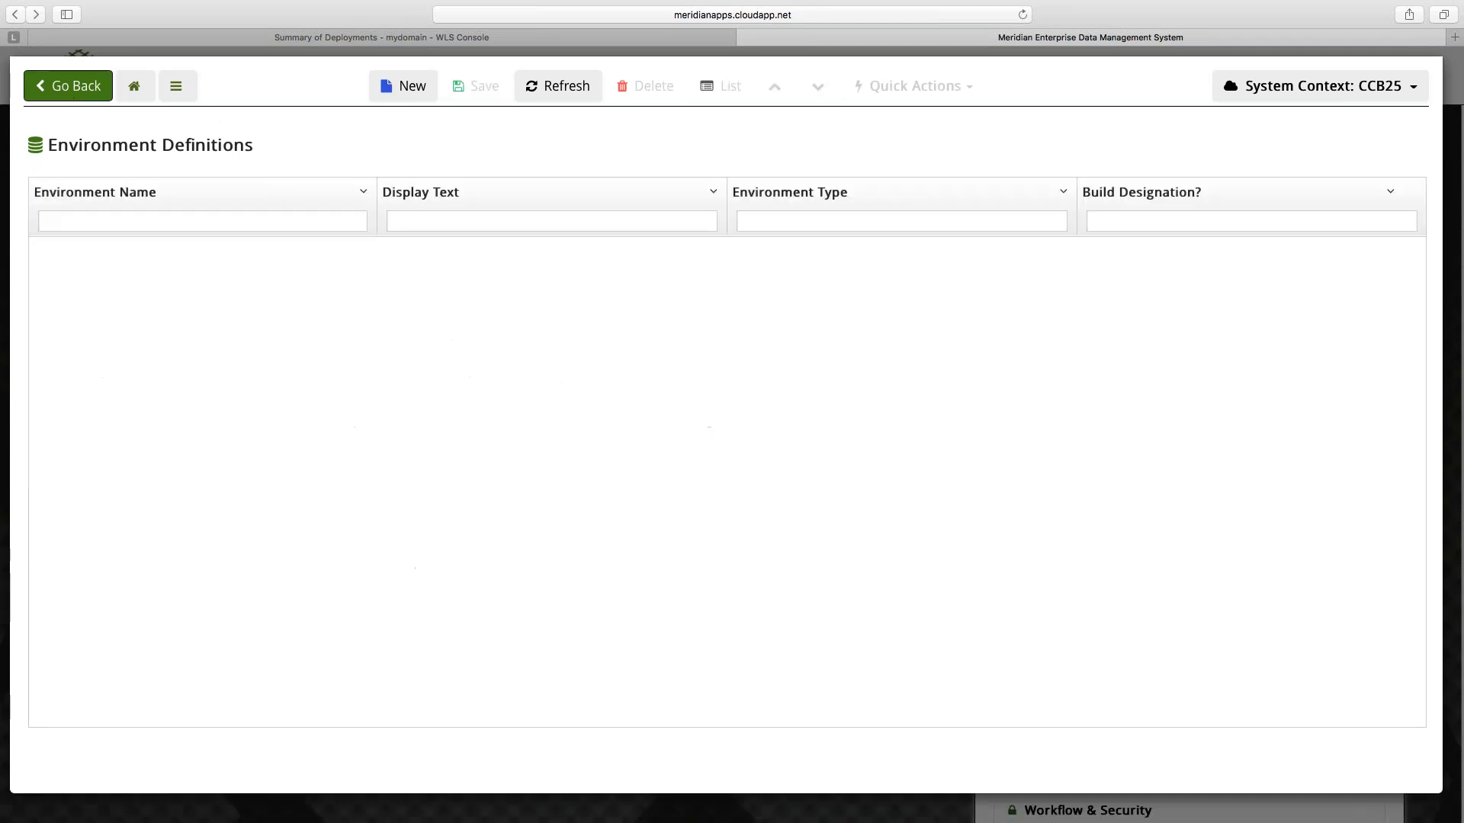
click(151, 91)
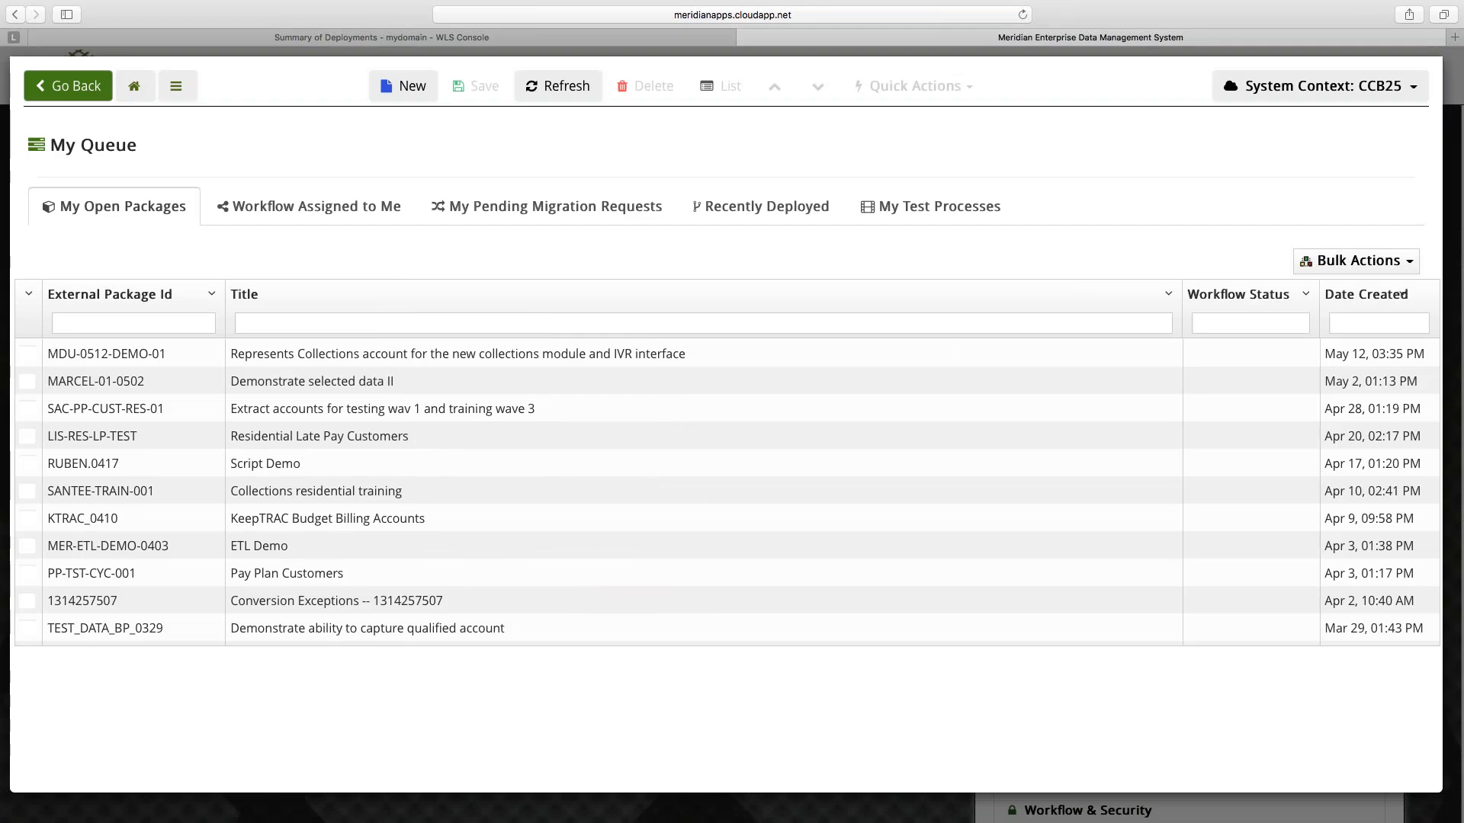
Create a new Configuration package with external package ID MDU-0512-DEMO-02, adapted from the ID of package MDU-0512-DEMO-01.
double_click(133, 354)
drag(416, 293, 224, 245)
click(404, 85)
click(135, 251)
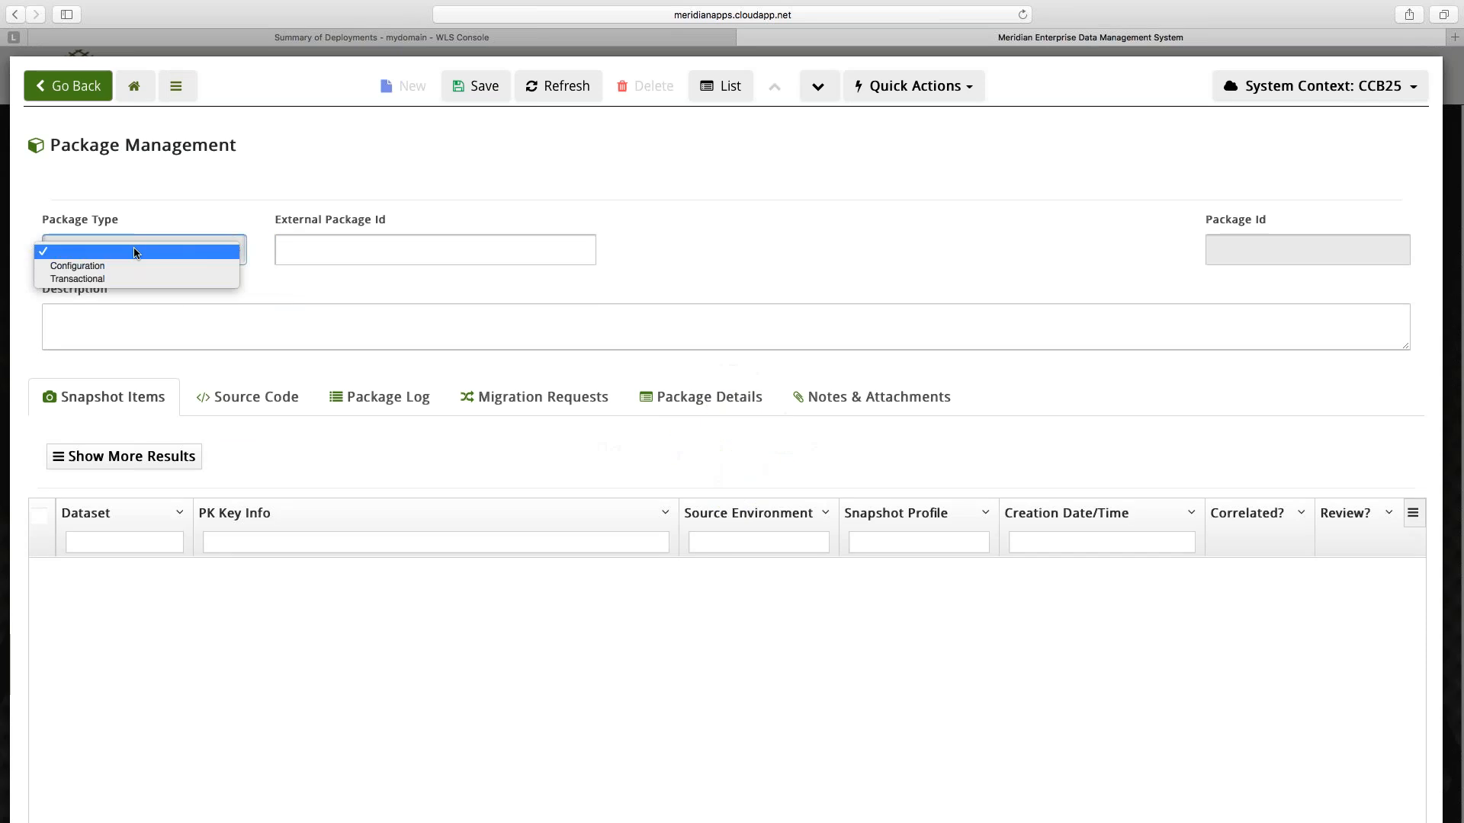
click(139, 267)
click(345, 256)
text(MDU-0512-DEMO-02)
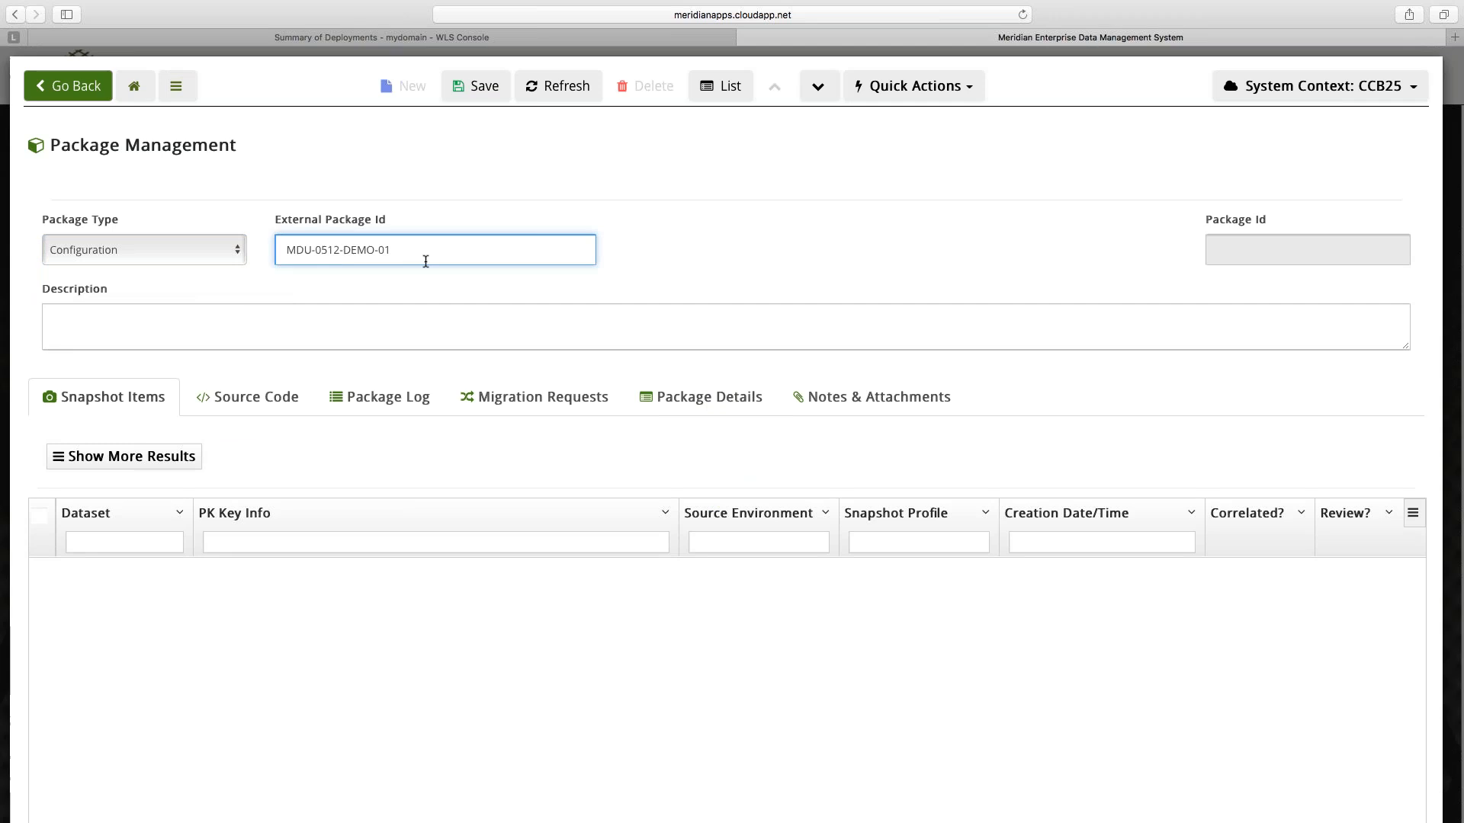
Describe the new package with the colleague's first name in the possessive, followed by "Char Type Production Release #2".
click(284, 336)
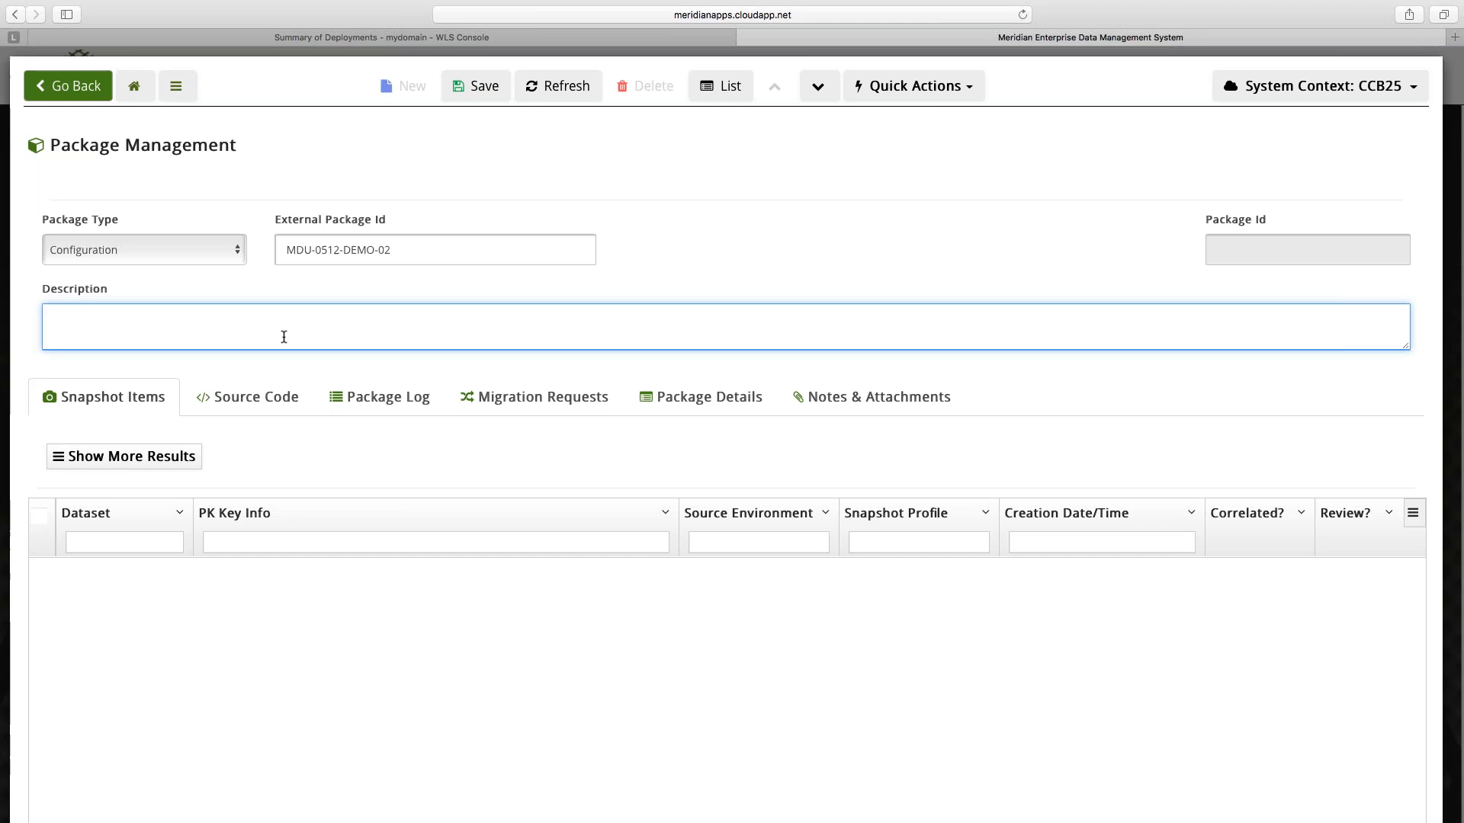
text(Jerry 's Ch)
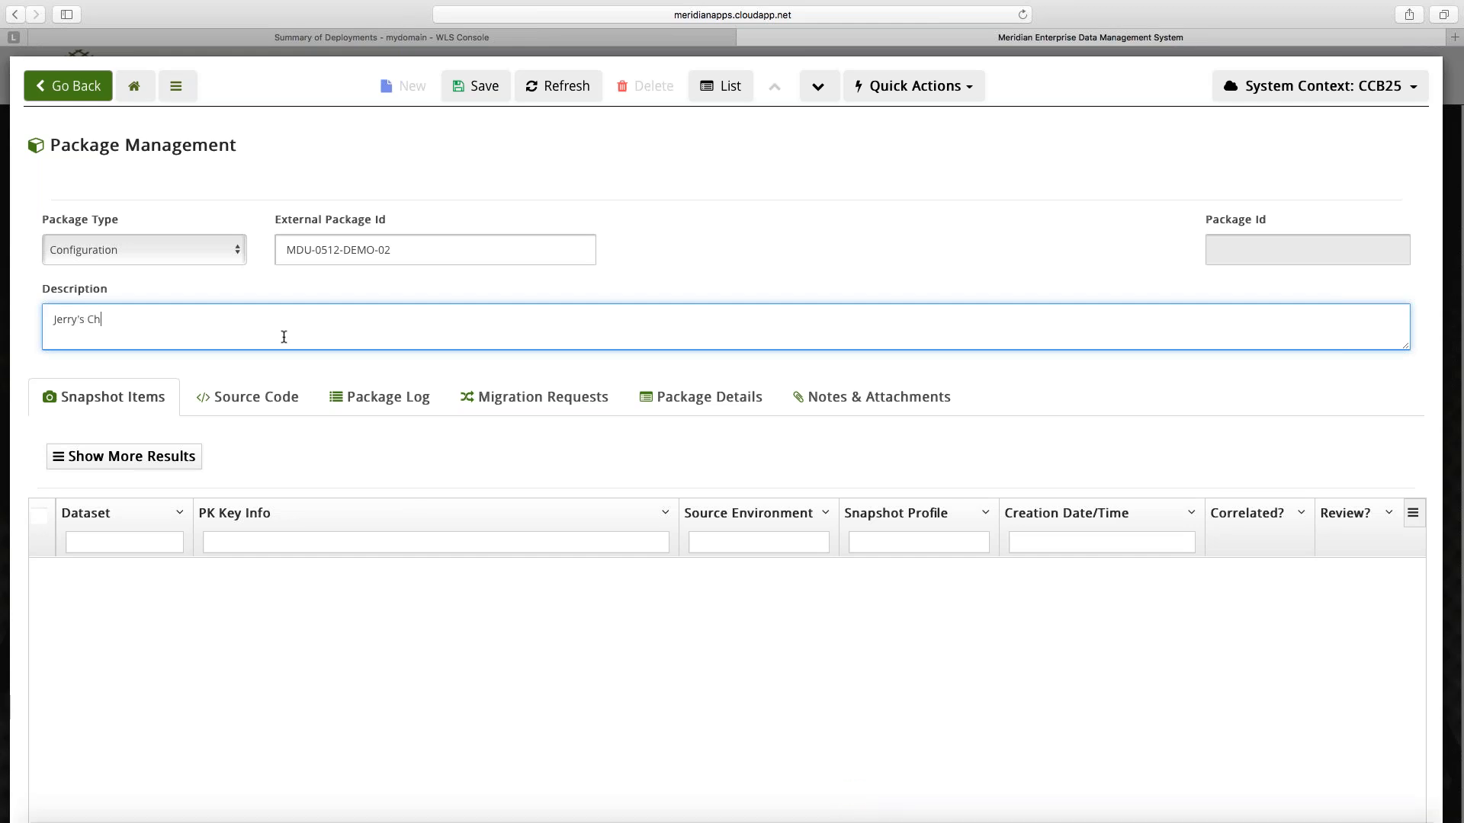
text(ar Typ e P)
key(BackSpace)
key(BackSpace)
key(BackSpace)
key(BackSpace)
text(e Production)
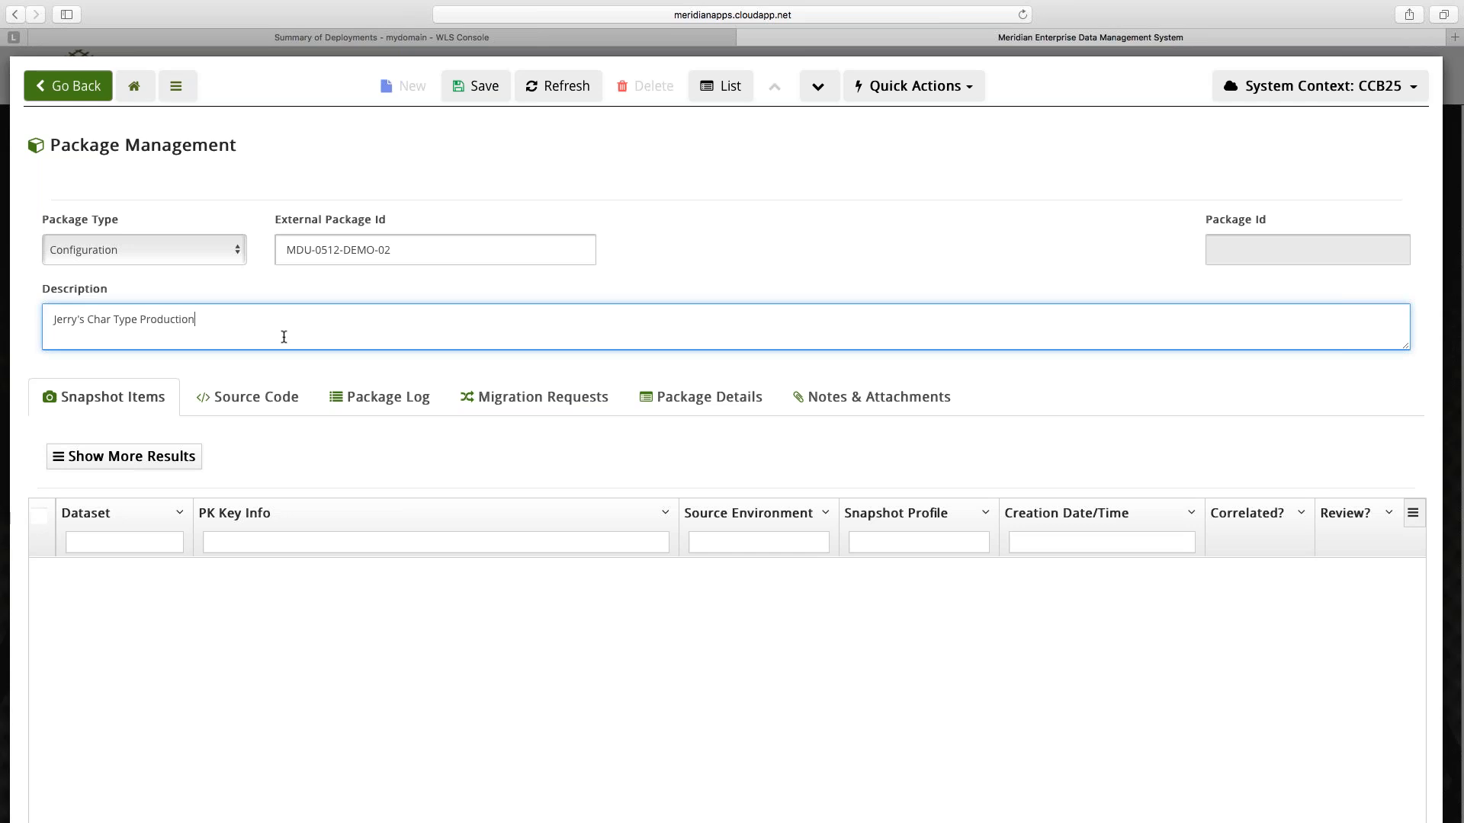
text( Release #2)
Replace the external package ID with #MDU- followed by the colleague's first name in capitals, and save the package.
key(shift+Tab)
text(#MDU-JERRY)
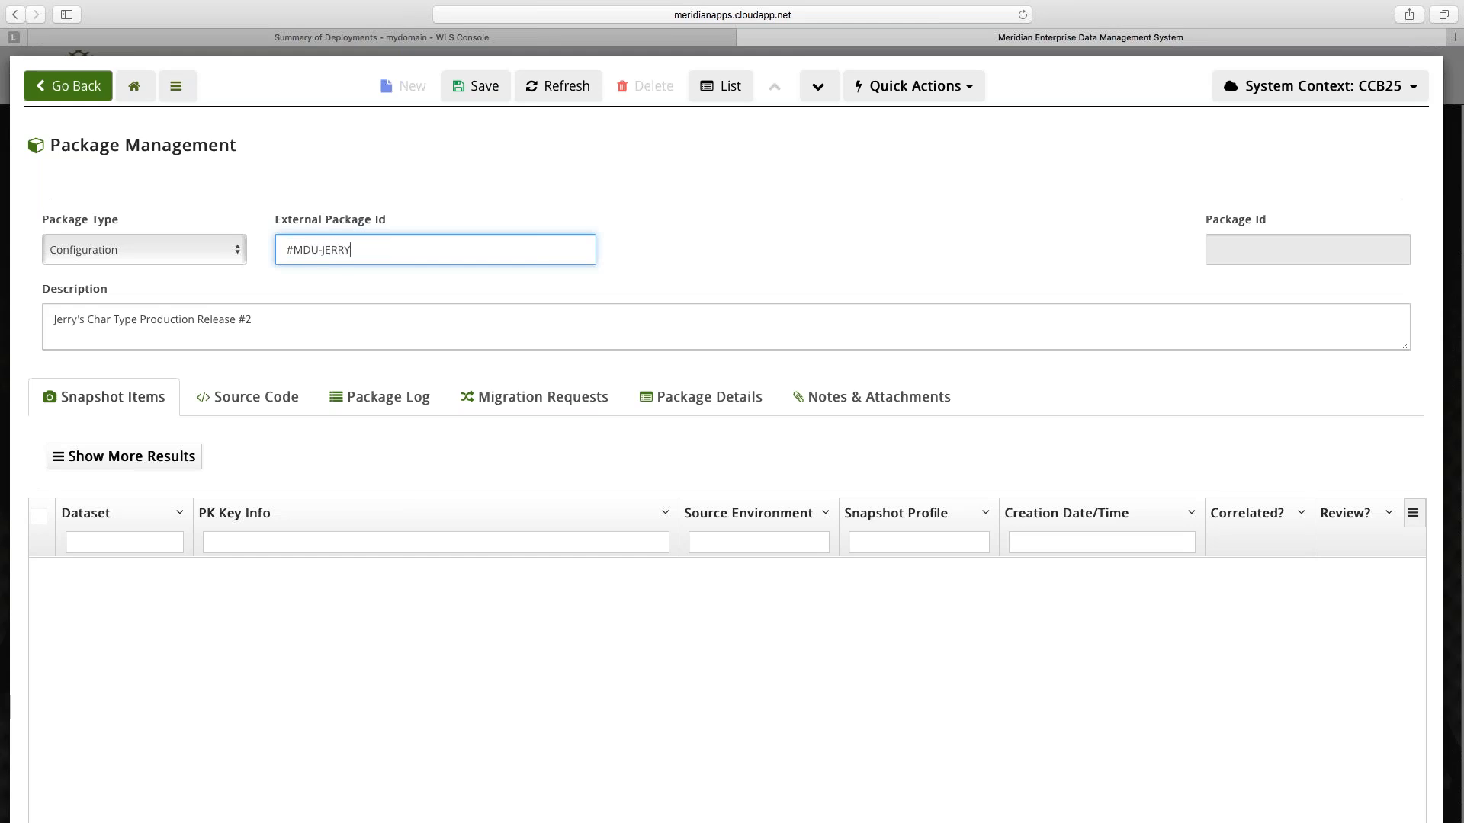
click(674, 222)
click(324, 249)
drag(355, 249, 263, 229)
click(424, 197)
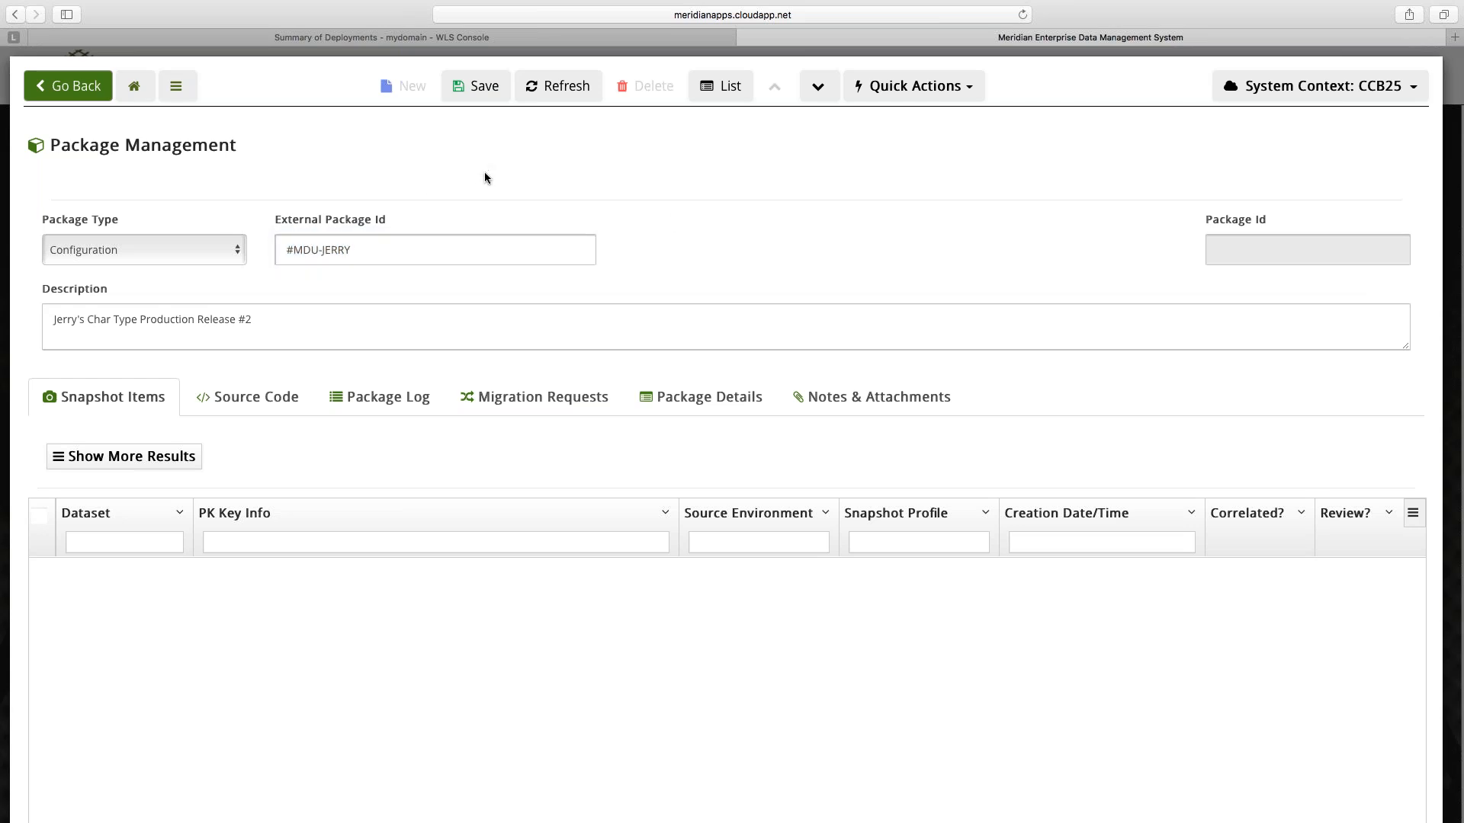
click(475, 89)
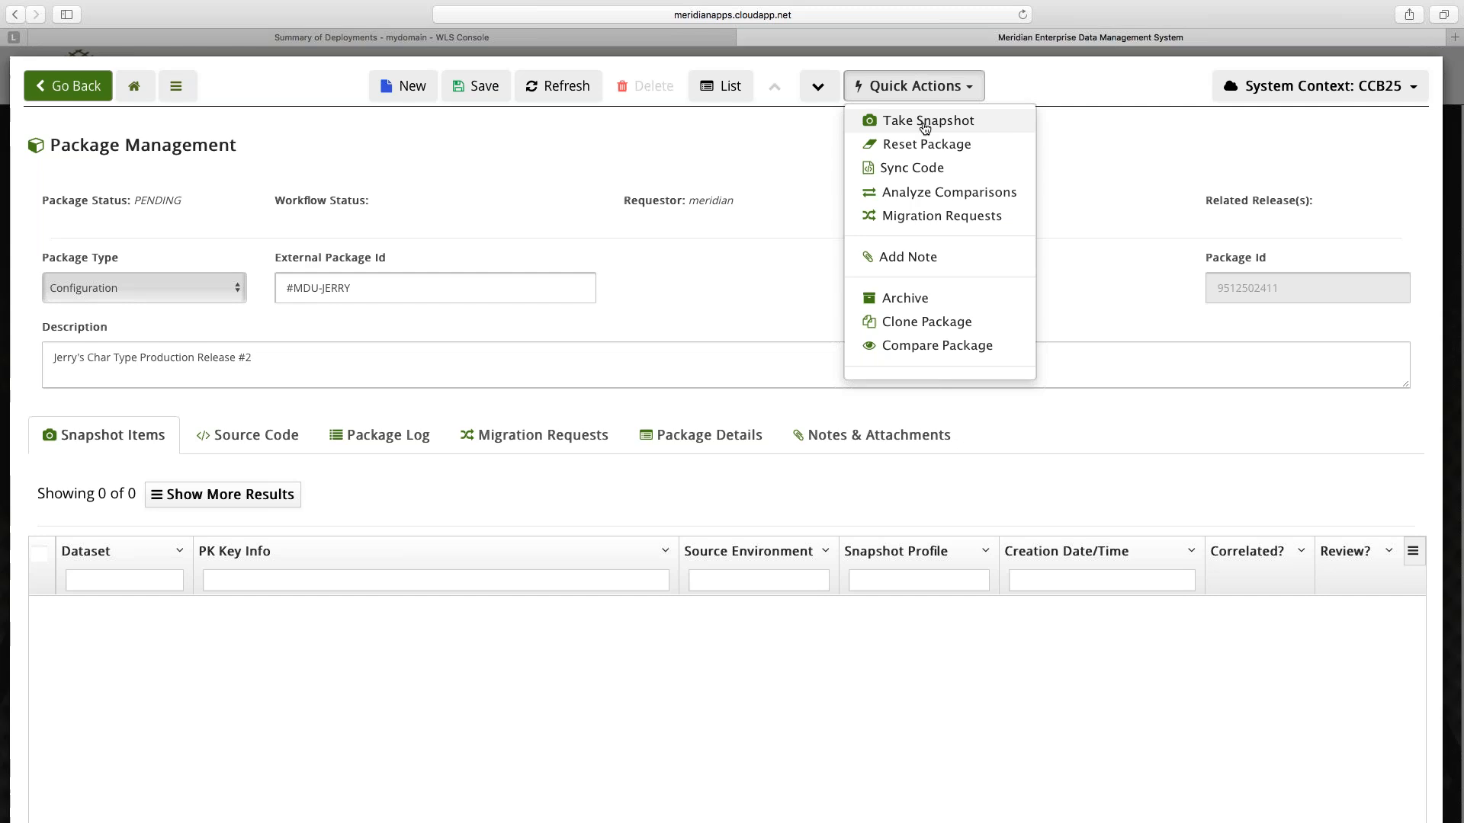
Set up a new snapshot for the package with source environment CC&B QA (Lisbon Source) and dataset Characteristic Type.
click(921, 122)
click(149, 352)
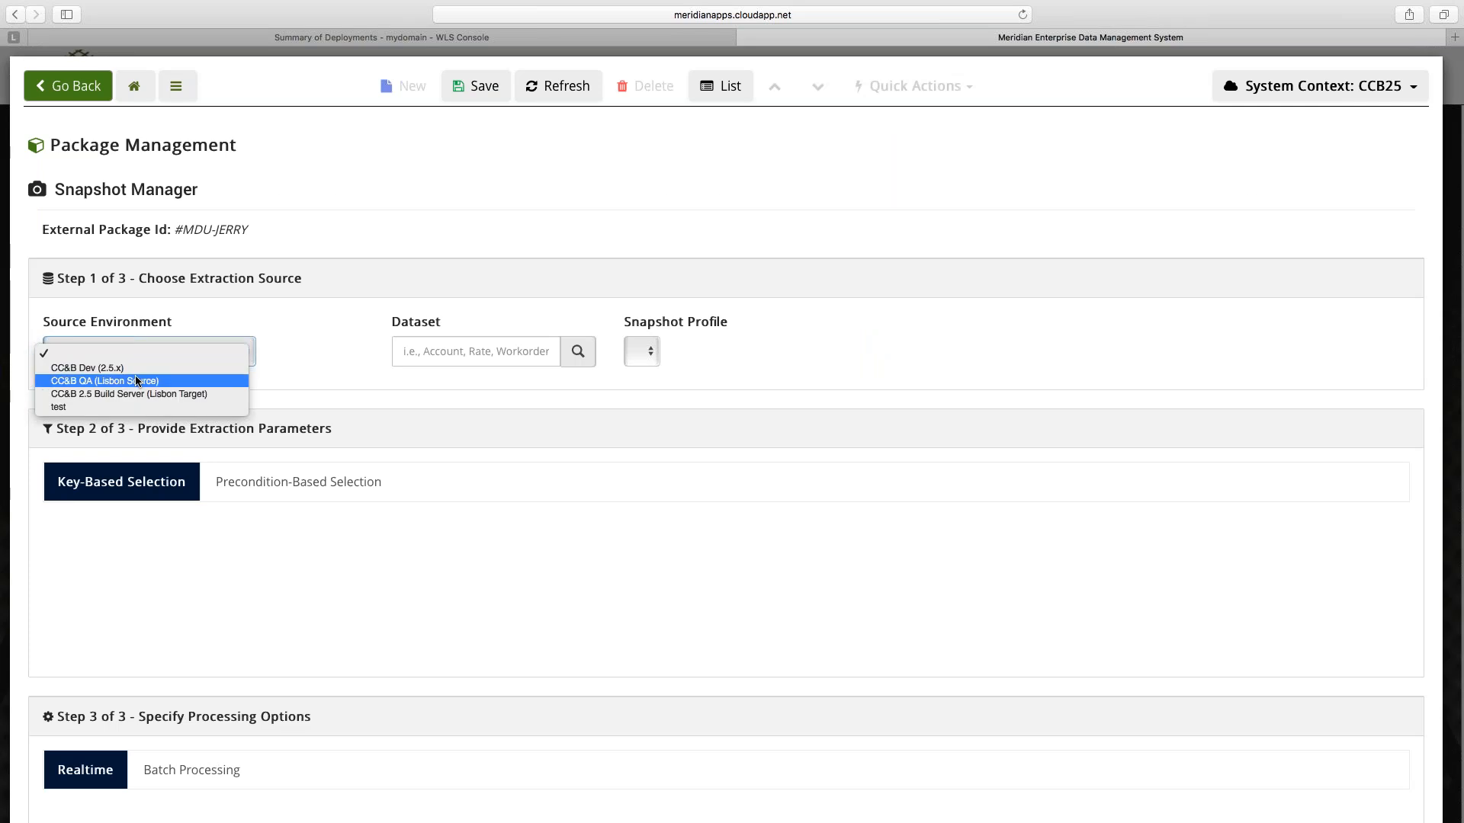
click(136, 380)
click(472, 351)
text(cha)
click(483, 389)
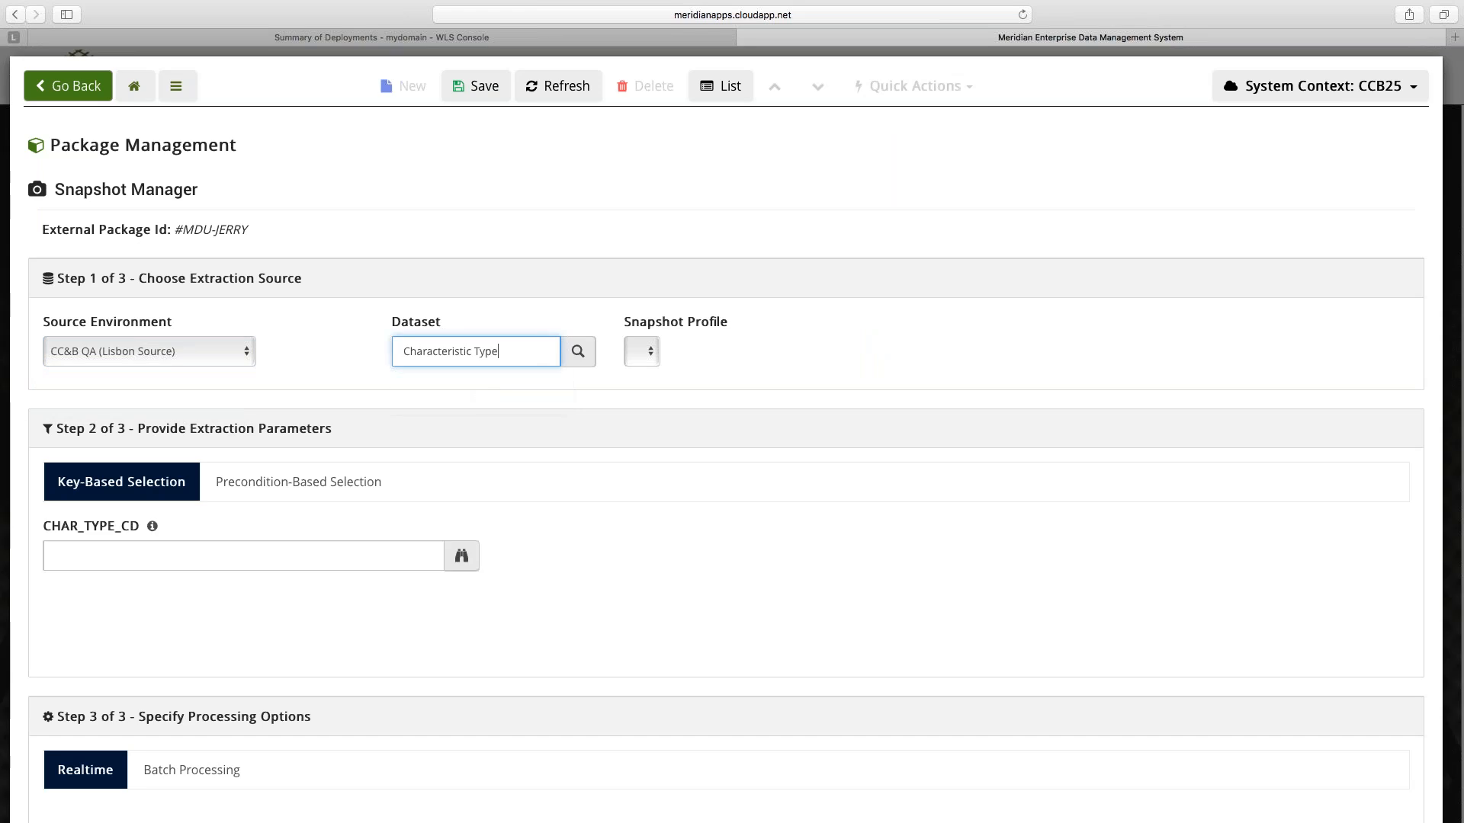
Look up characteristic types starting with ZZ, select ZZ-MICH as the CHAR_TYPE_CD, and extract its snapshot into the package.
click(374, 554)
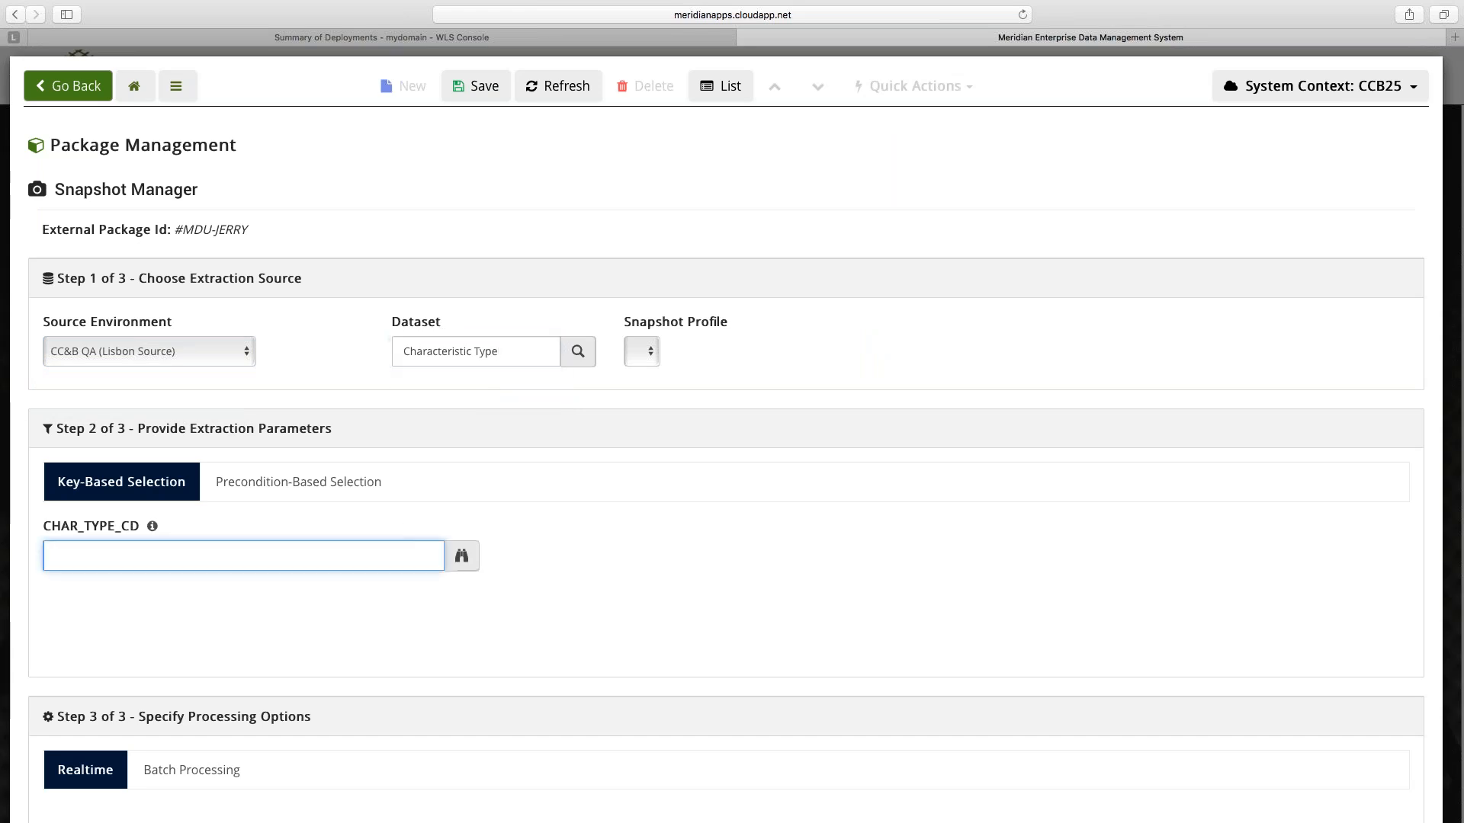
click(461, 556)
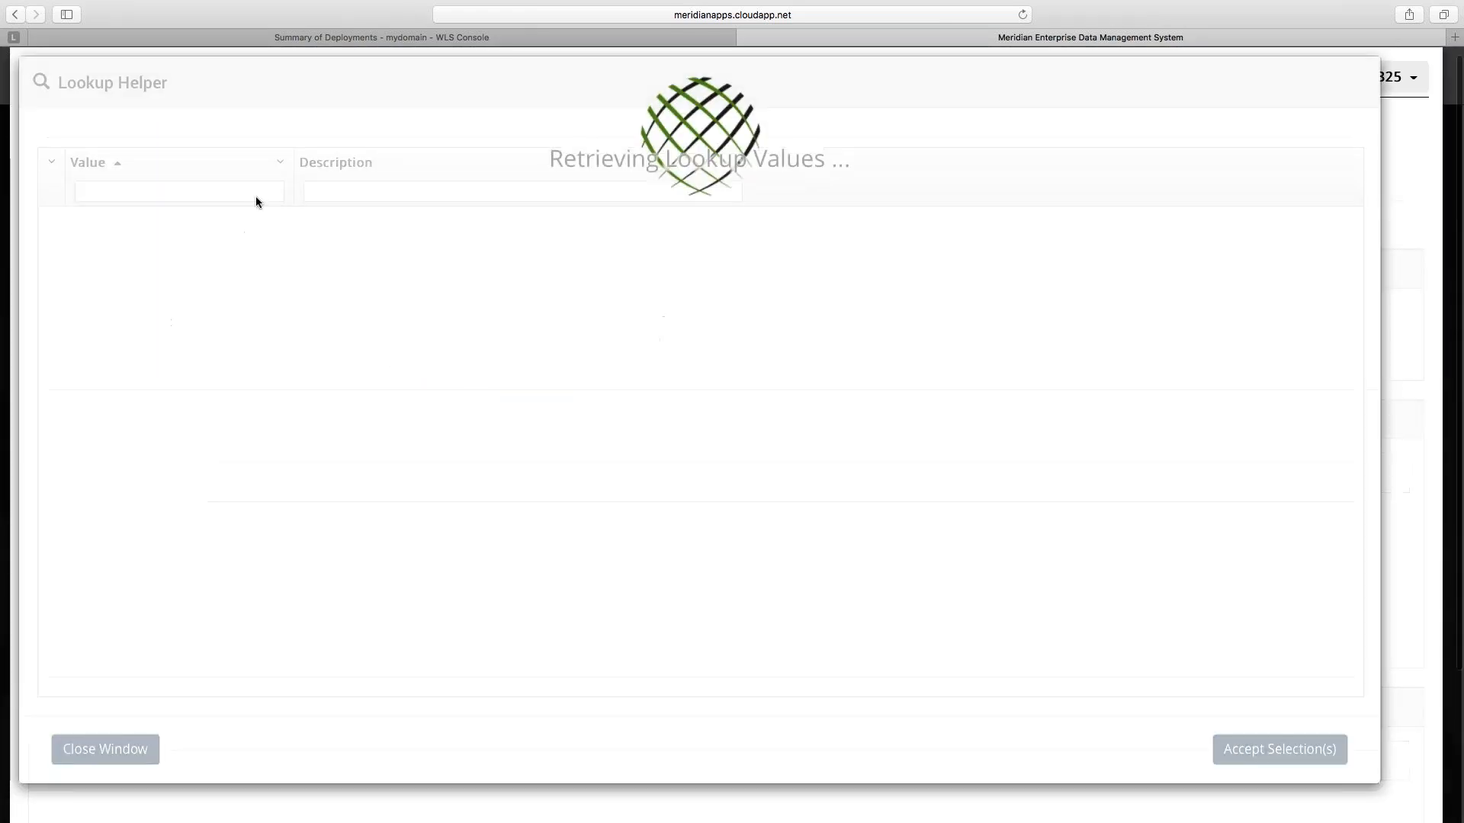
click(189, 192)
text(ZZ)
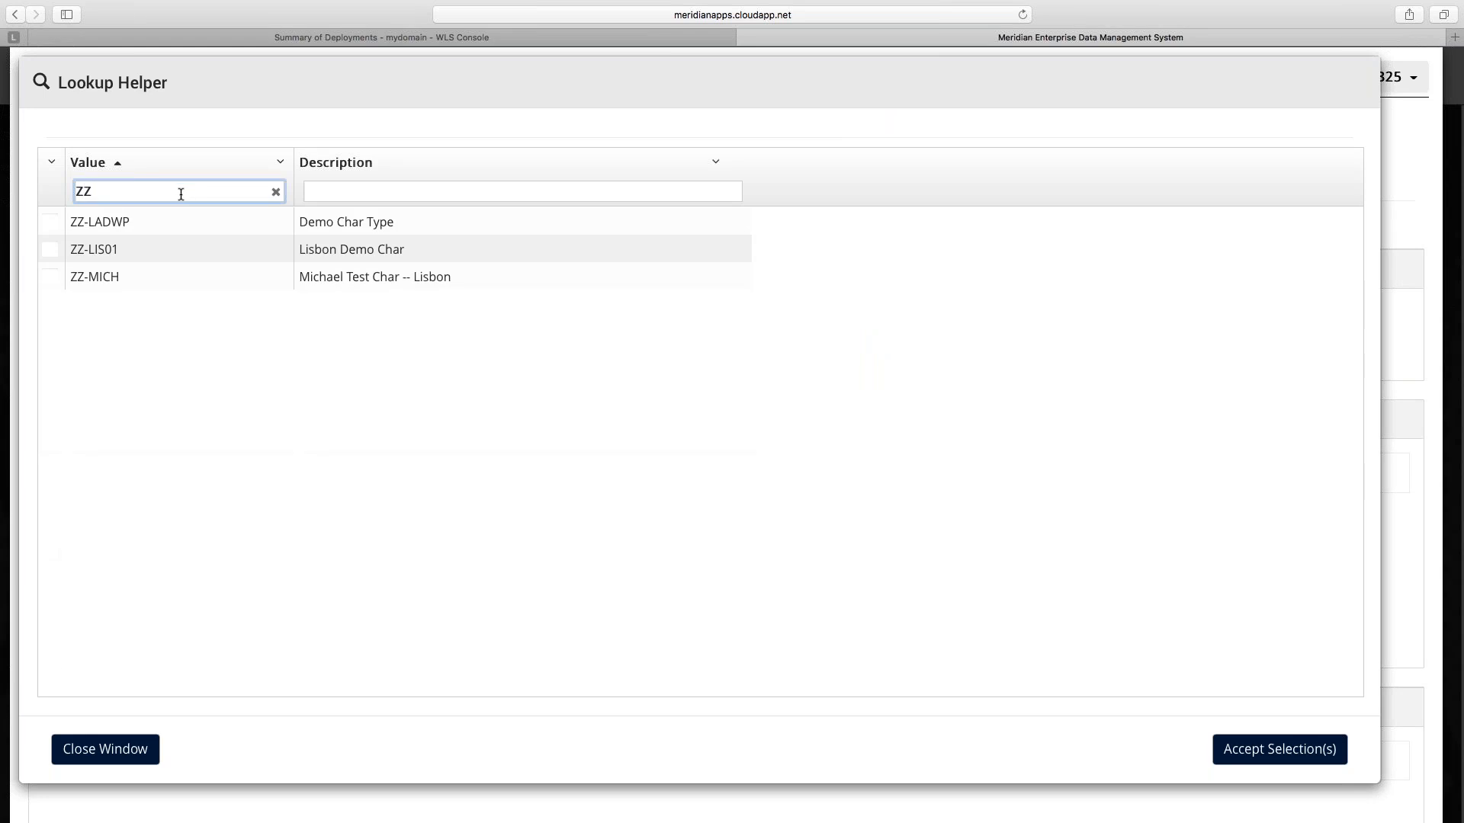
click(124, 276)
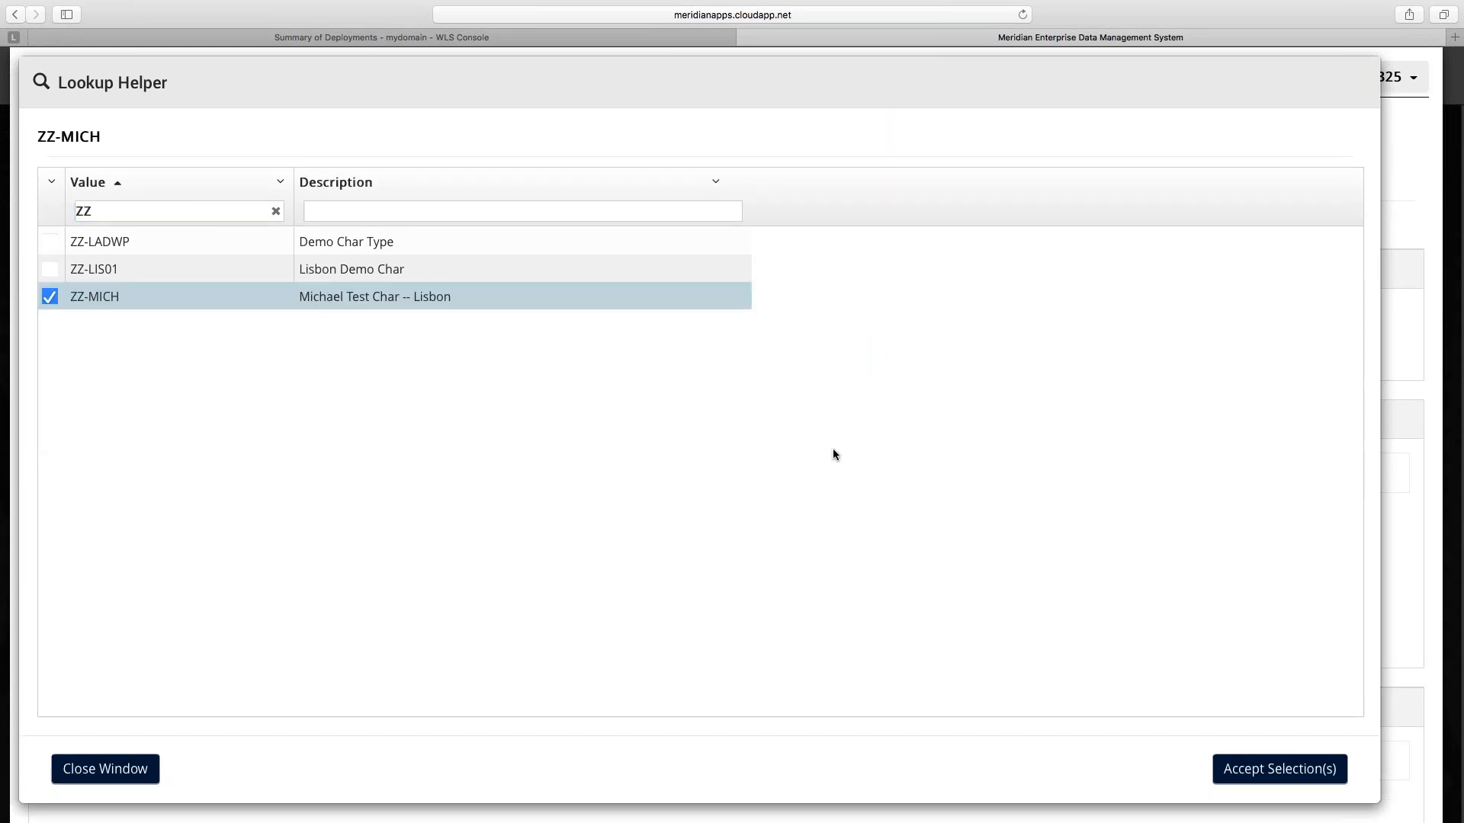
click(1279, 768)
scroll(776, 564, down, 2)
scroll(626, 325, up, 3)
click(472, 91)
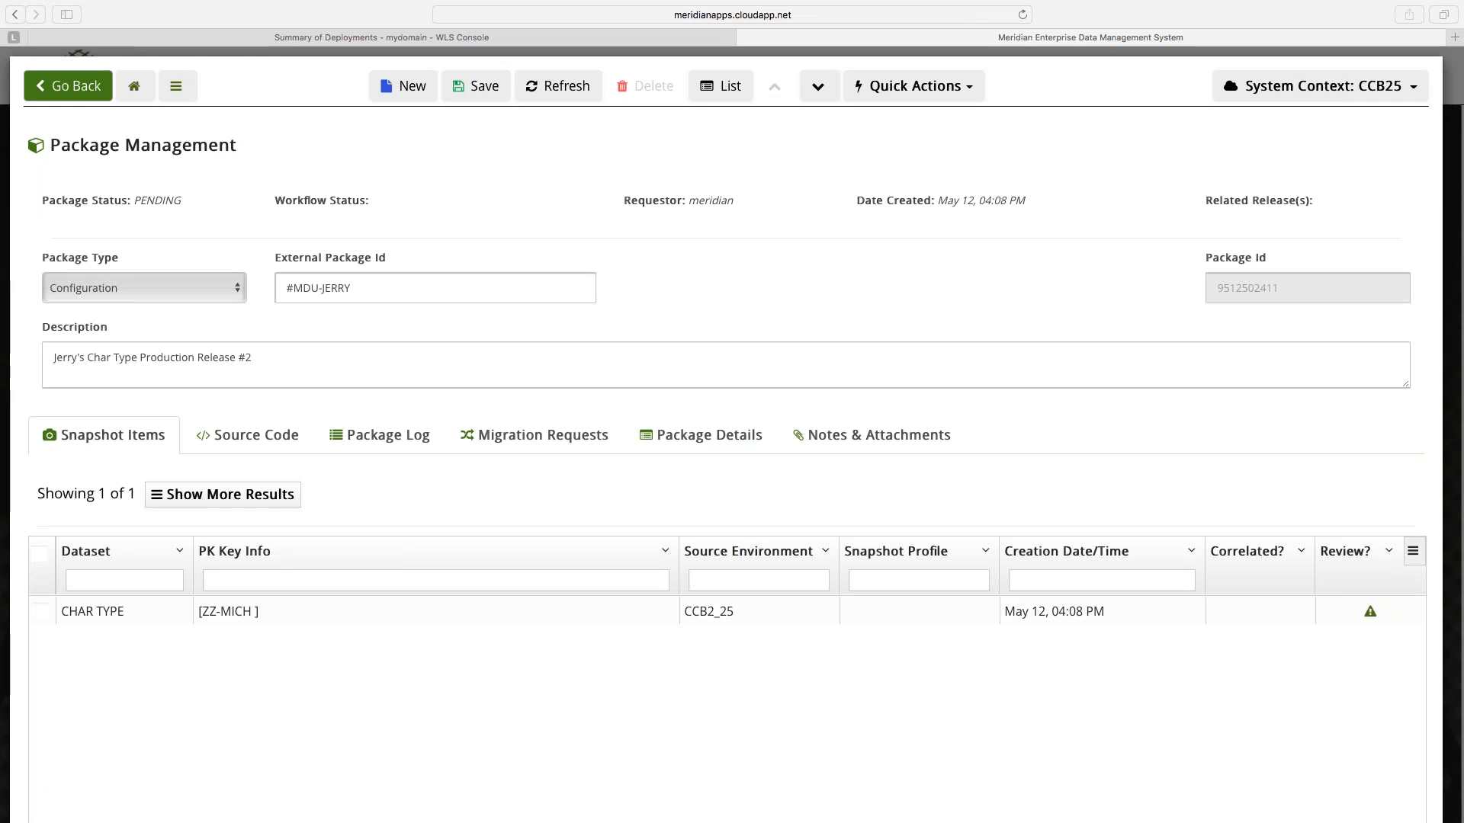
Take the package window out of full screen and switch to Oracle Utilities Customer Care and Billing in Chrome.
mouse_move(222, 10)
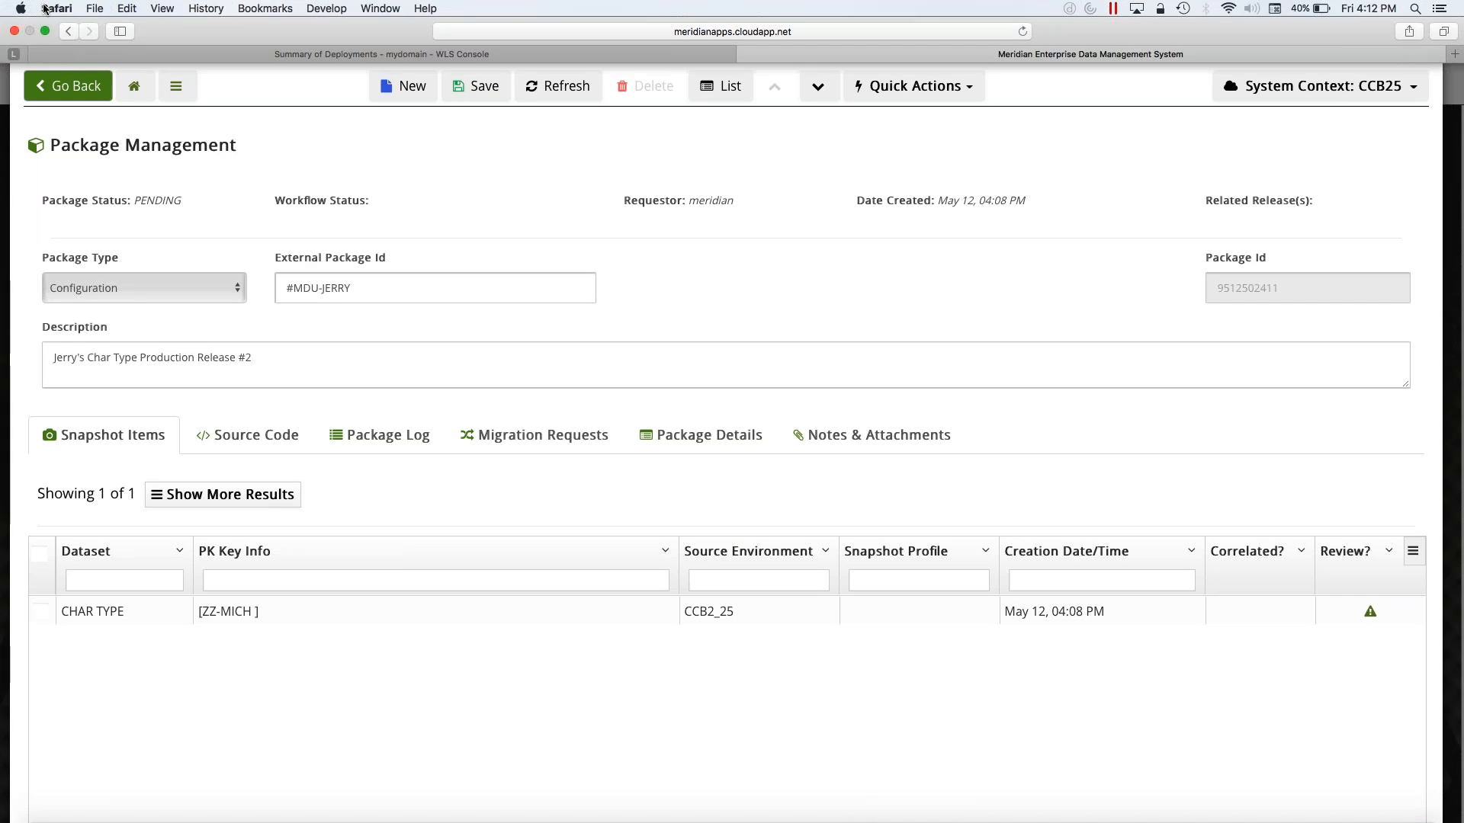
click(45, 30)
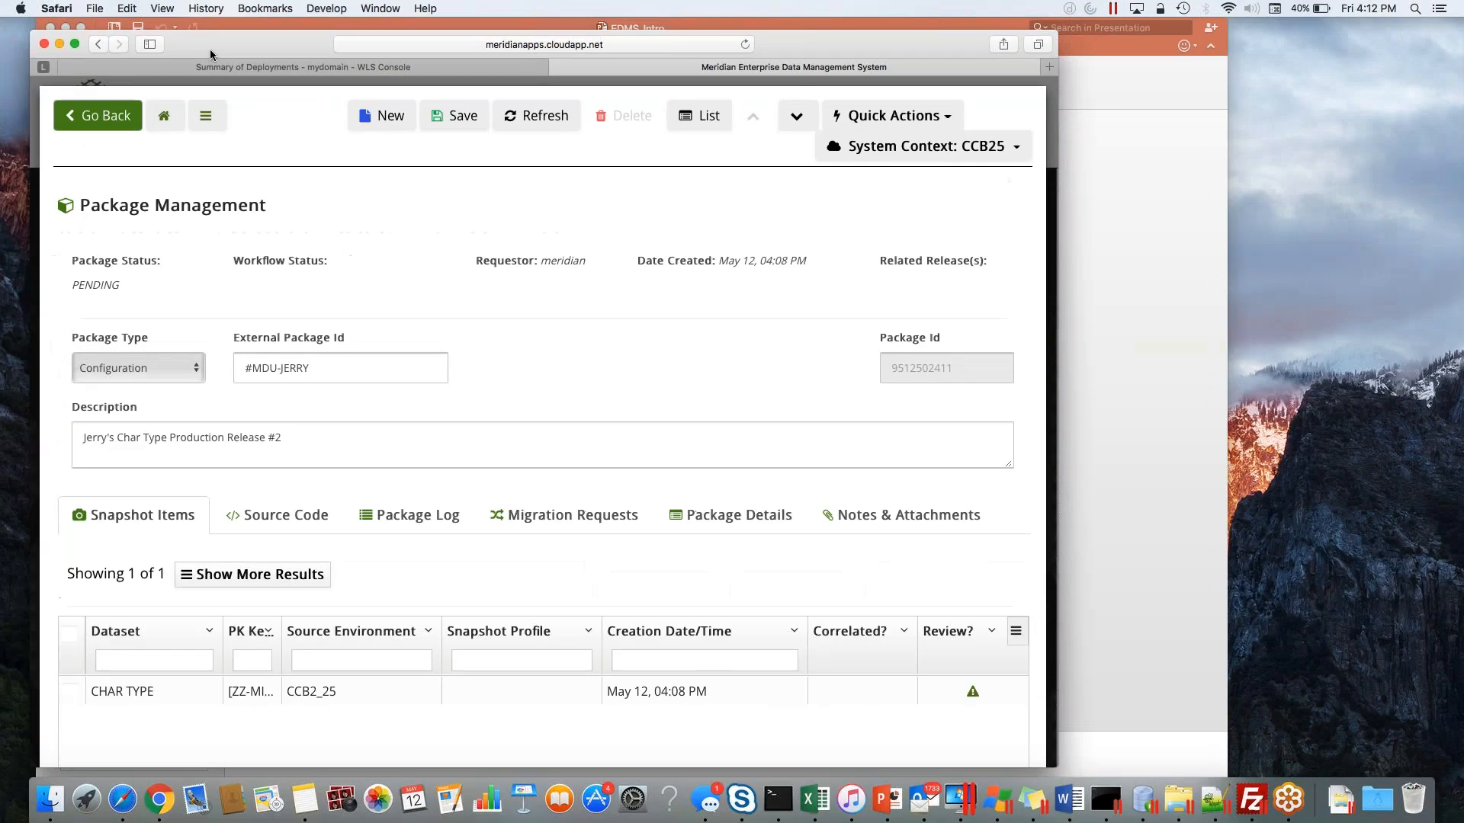
drag(212, 49, 183, 39)
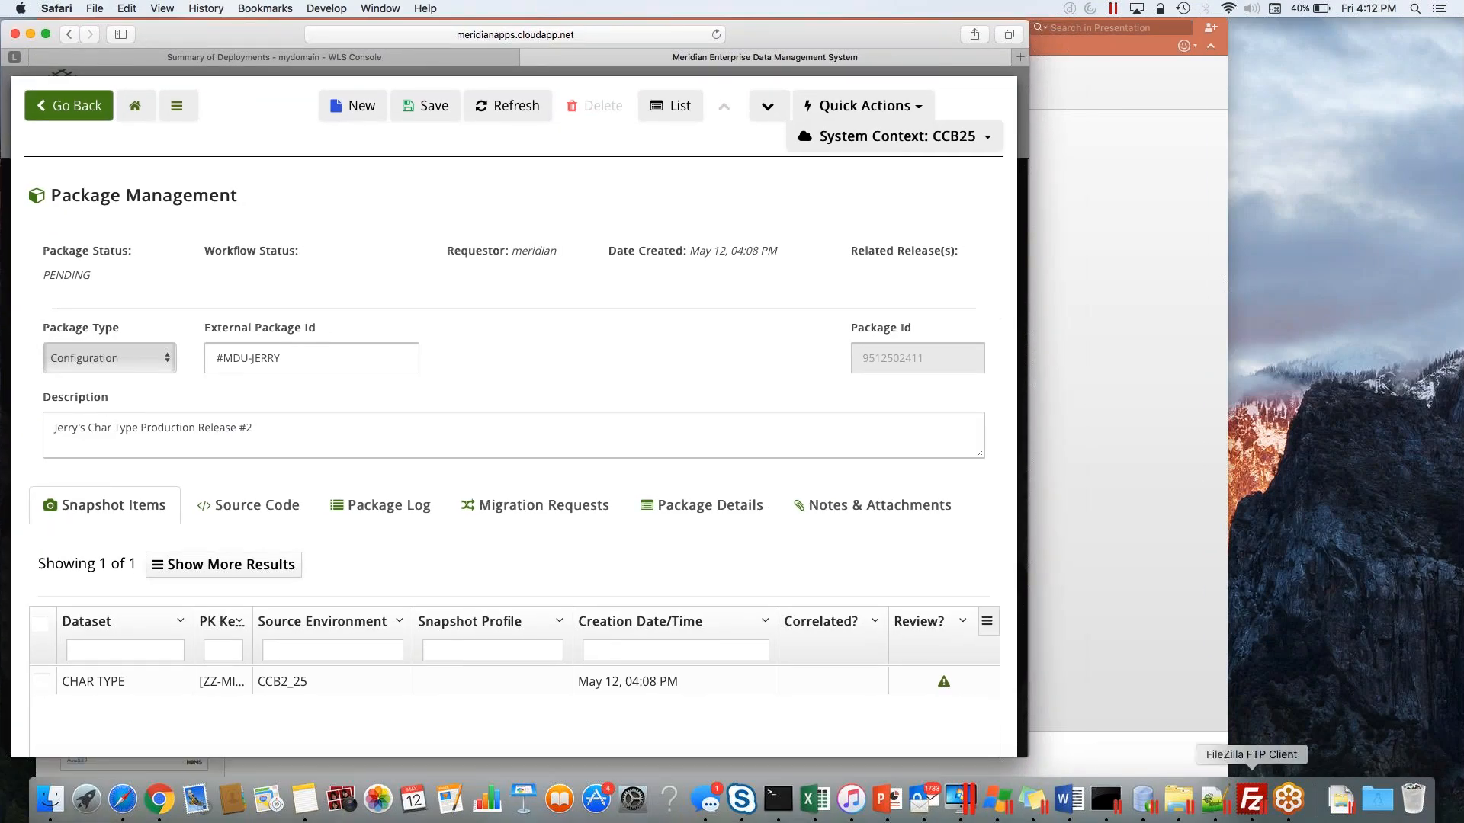
drag(1463, 51, 779, 16)
click(836, 389)
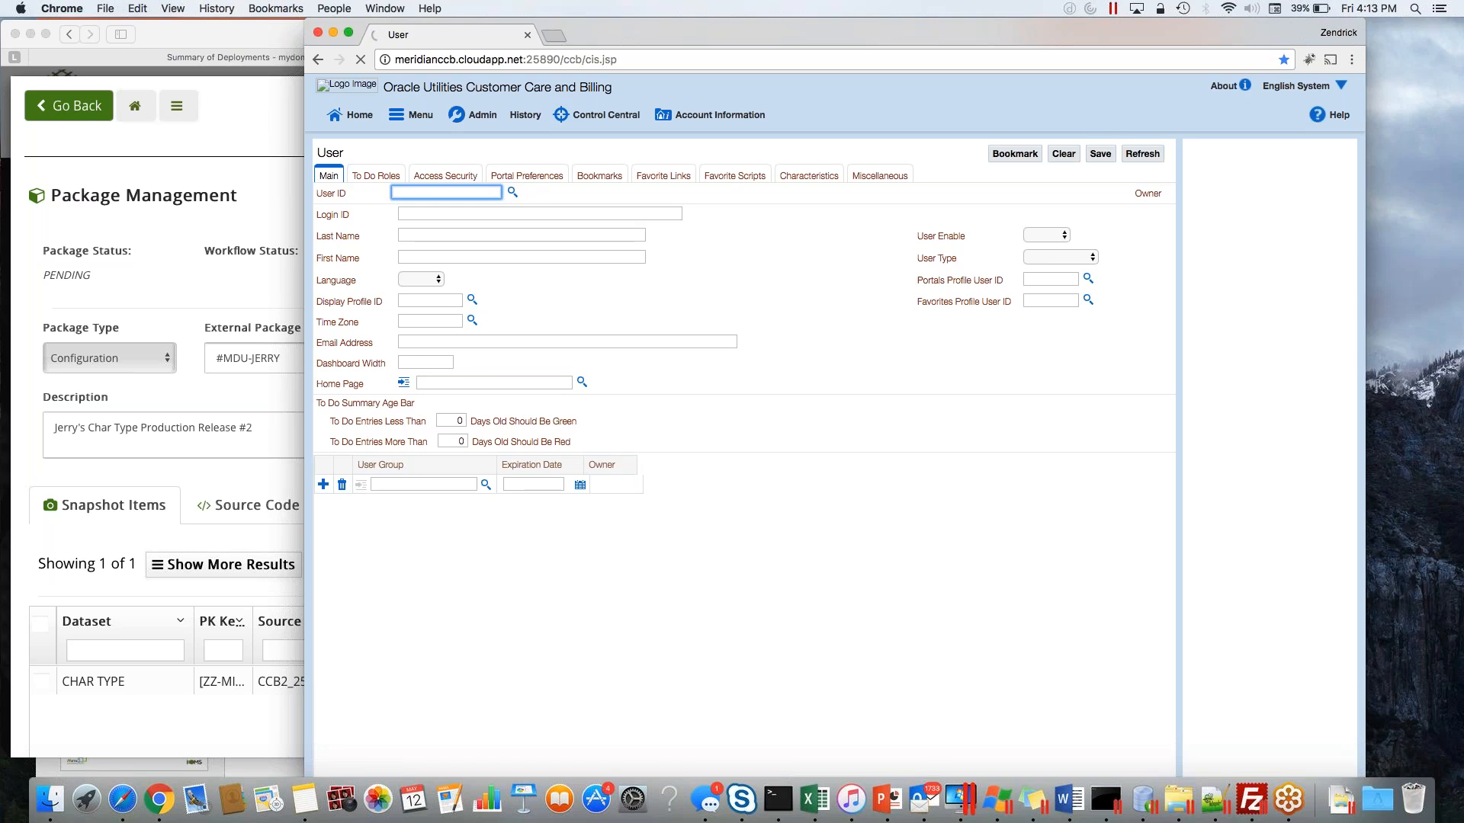
Search the characteristic types for ZZ and open the ZZ-MICH record to view its values.
click(477, 114)
mouse_move(486, 183)
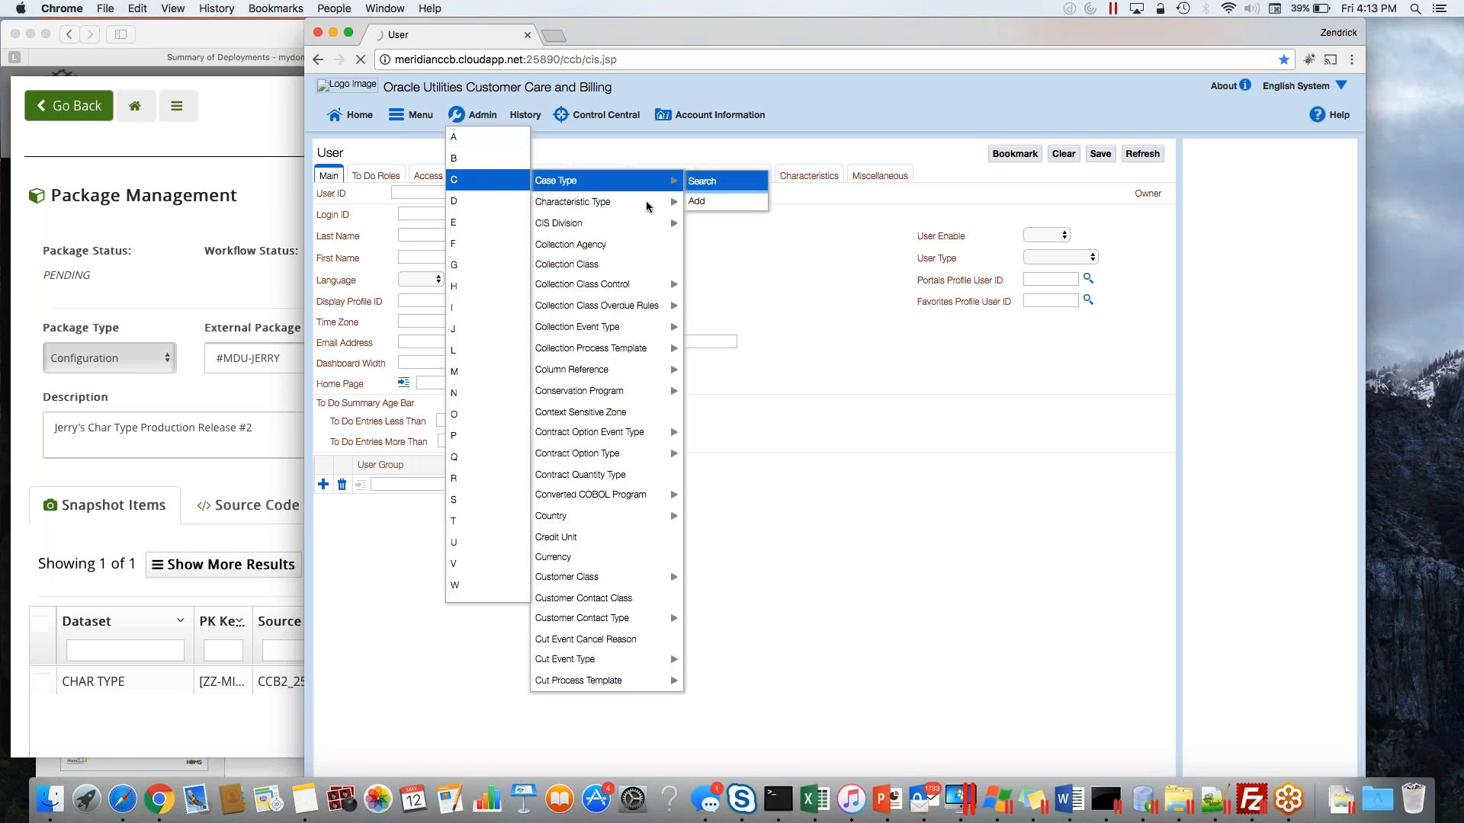
click(717, 206)
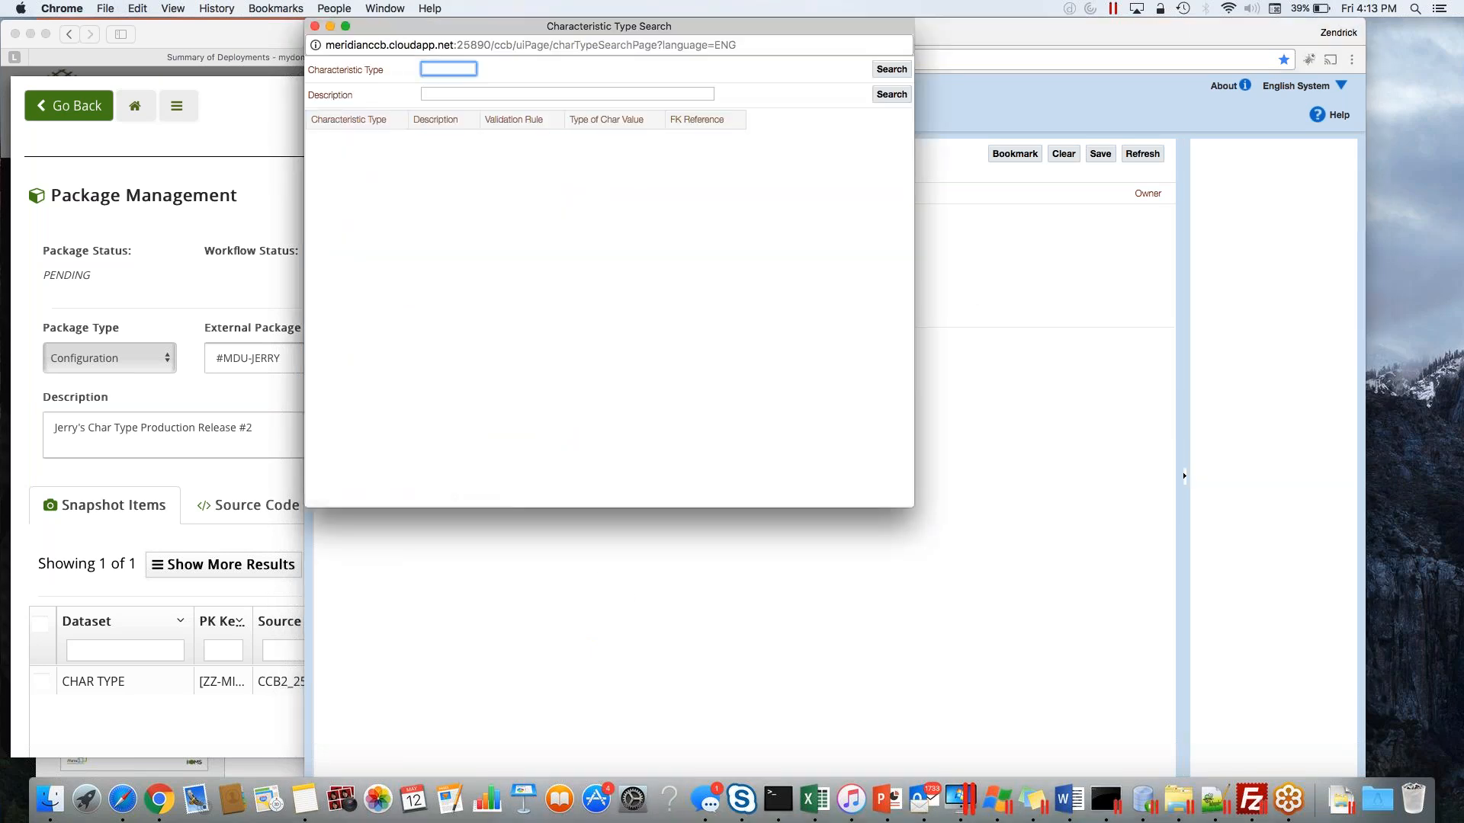
text(ZZ)
key(Return)
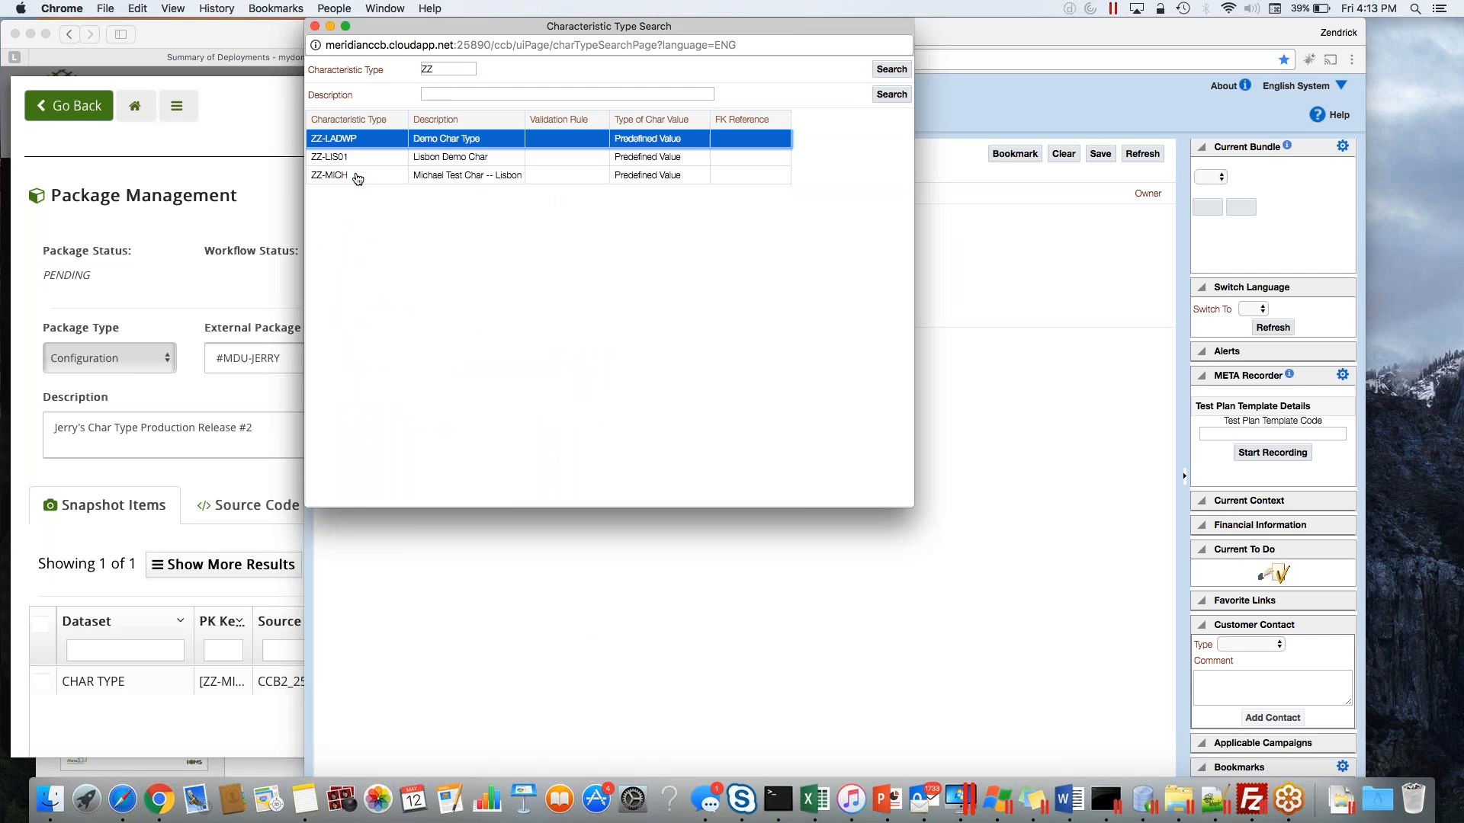
click(358, 178)
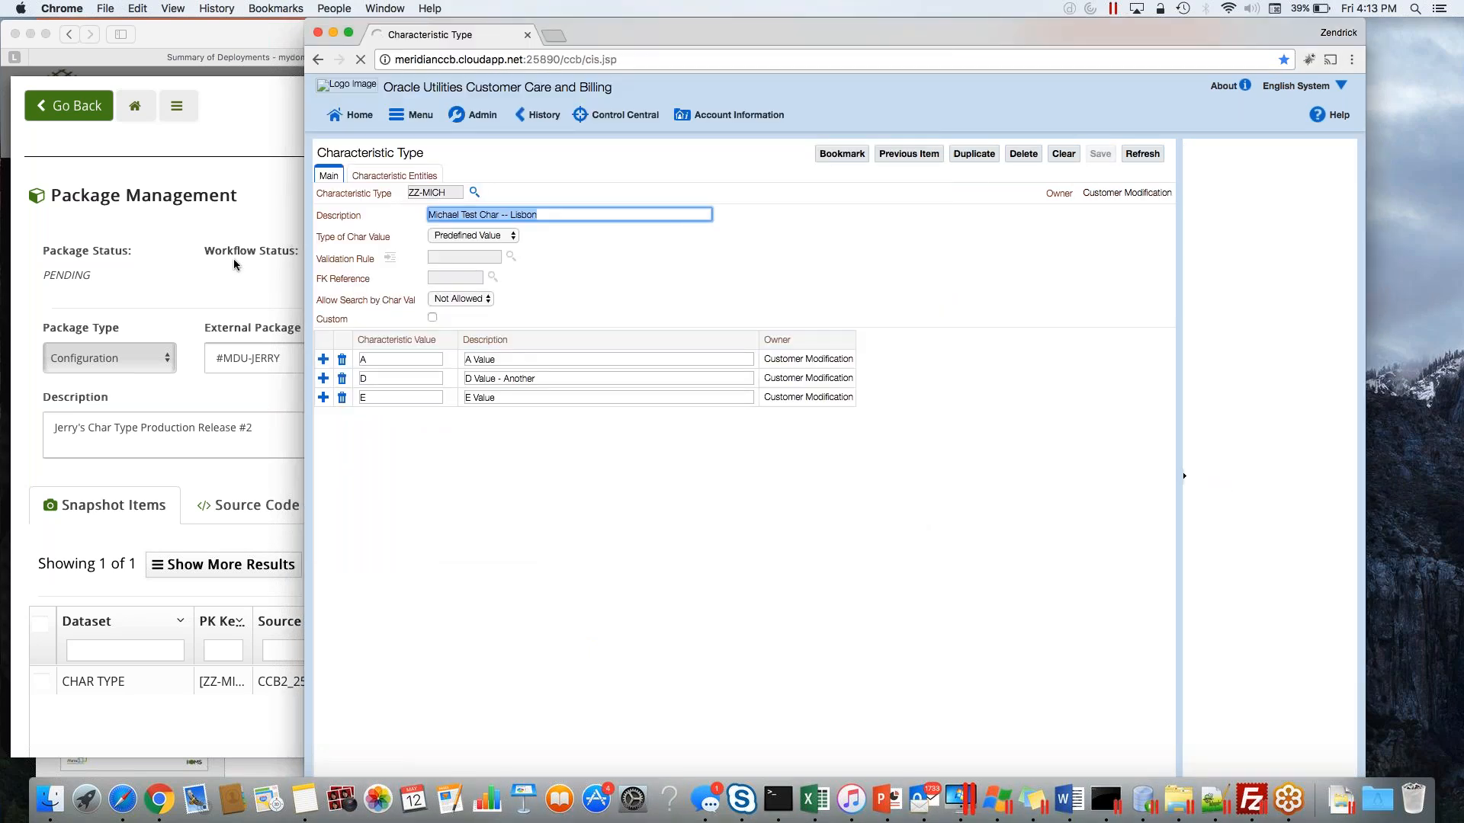
Switch back to the package window in Safari and open the extracted CHAR TYPE snapshot for ZZ-MICH.
click(234, 265)
click(149, 685)
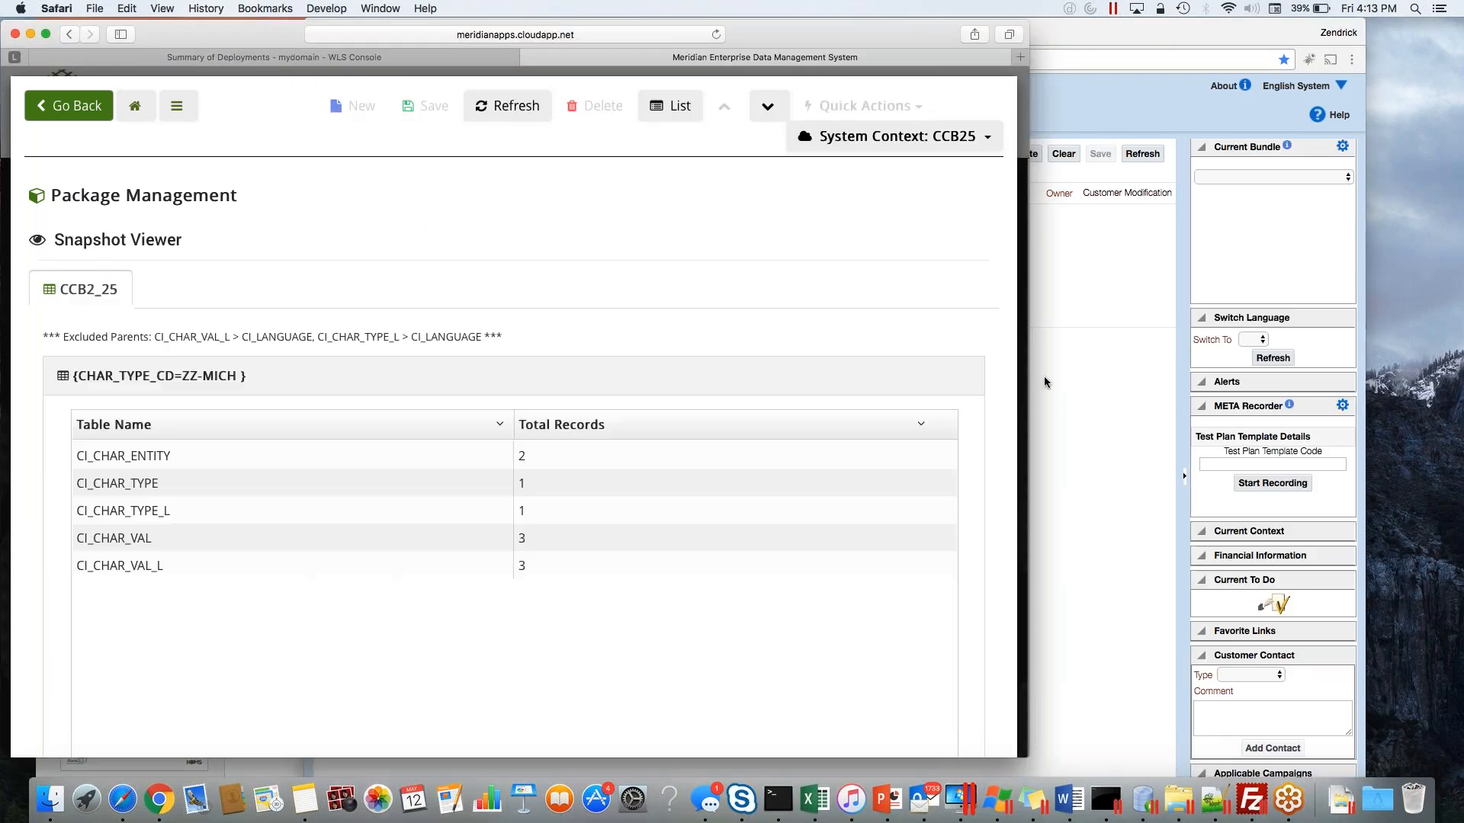
Switch to Oracle Utilities Customer Care and Billing and review the ZZ-MICH characteristic type's main details and characteristic entities.
click(1101, 382)
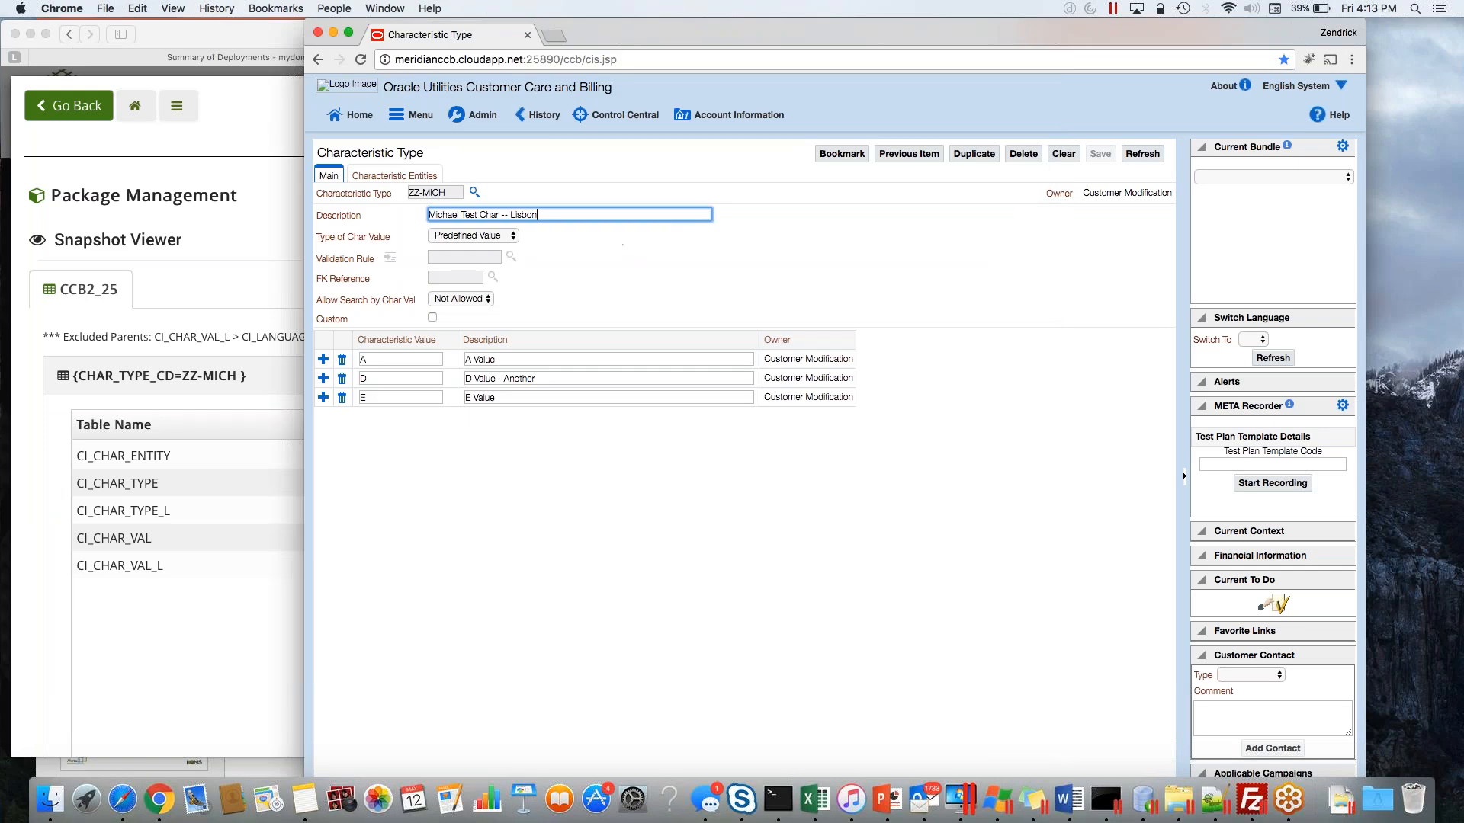
drag(649, 38, 732, 98)
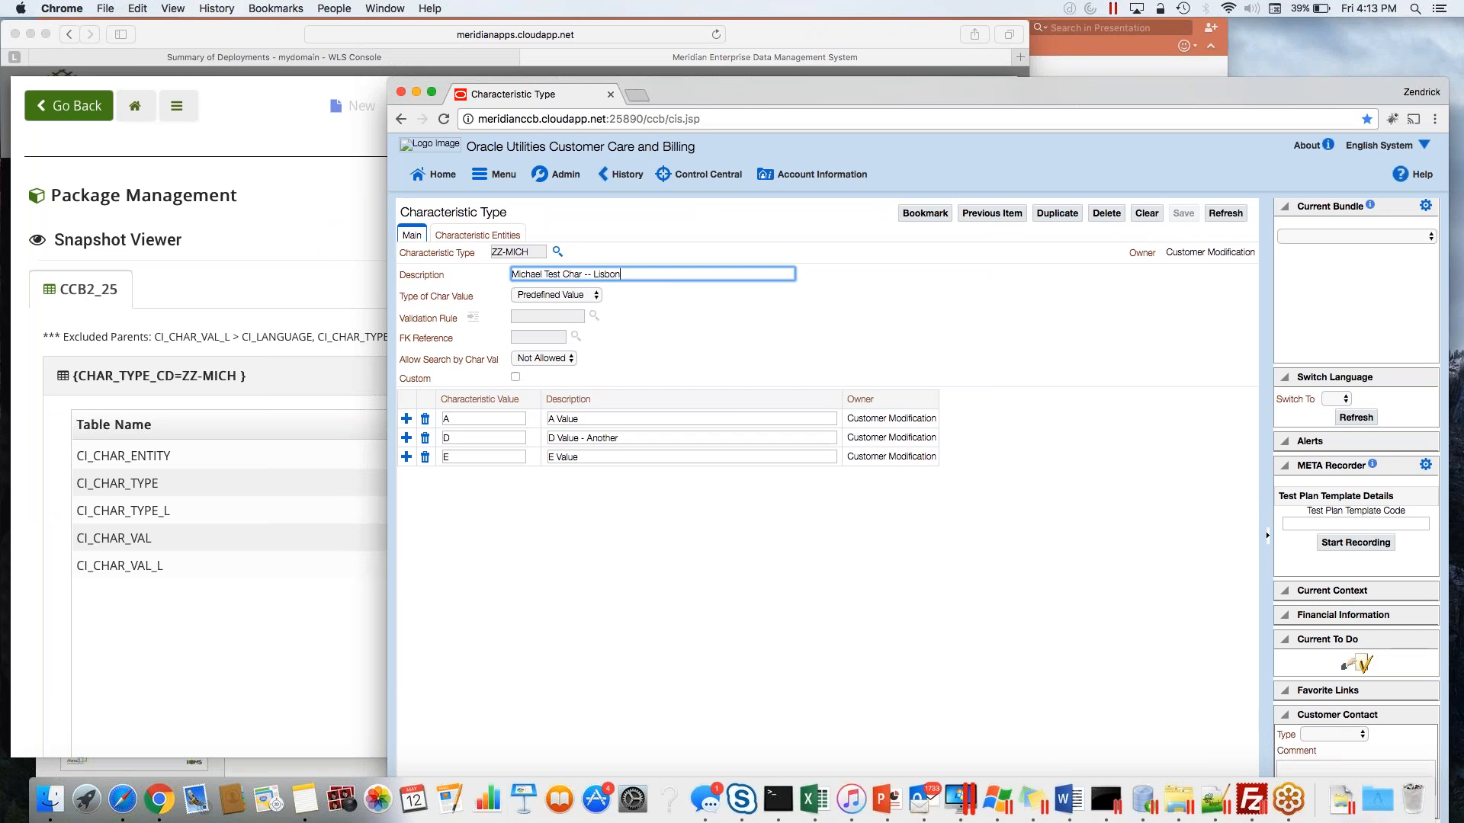
click(478, 235)
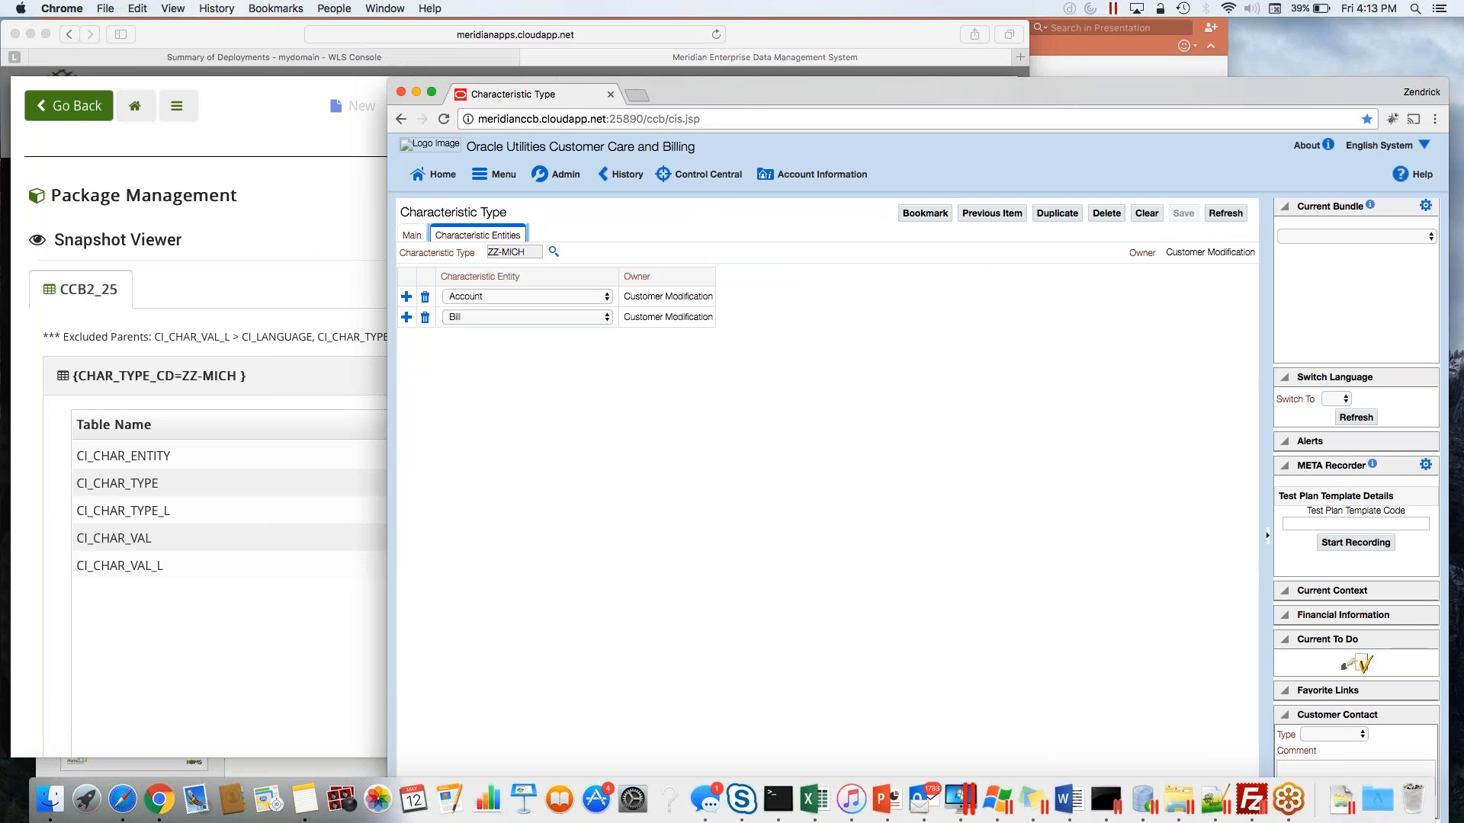
click(412, 236)
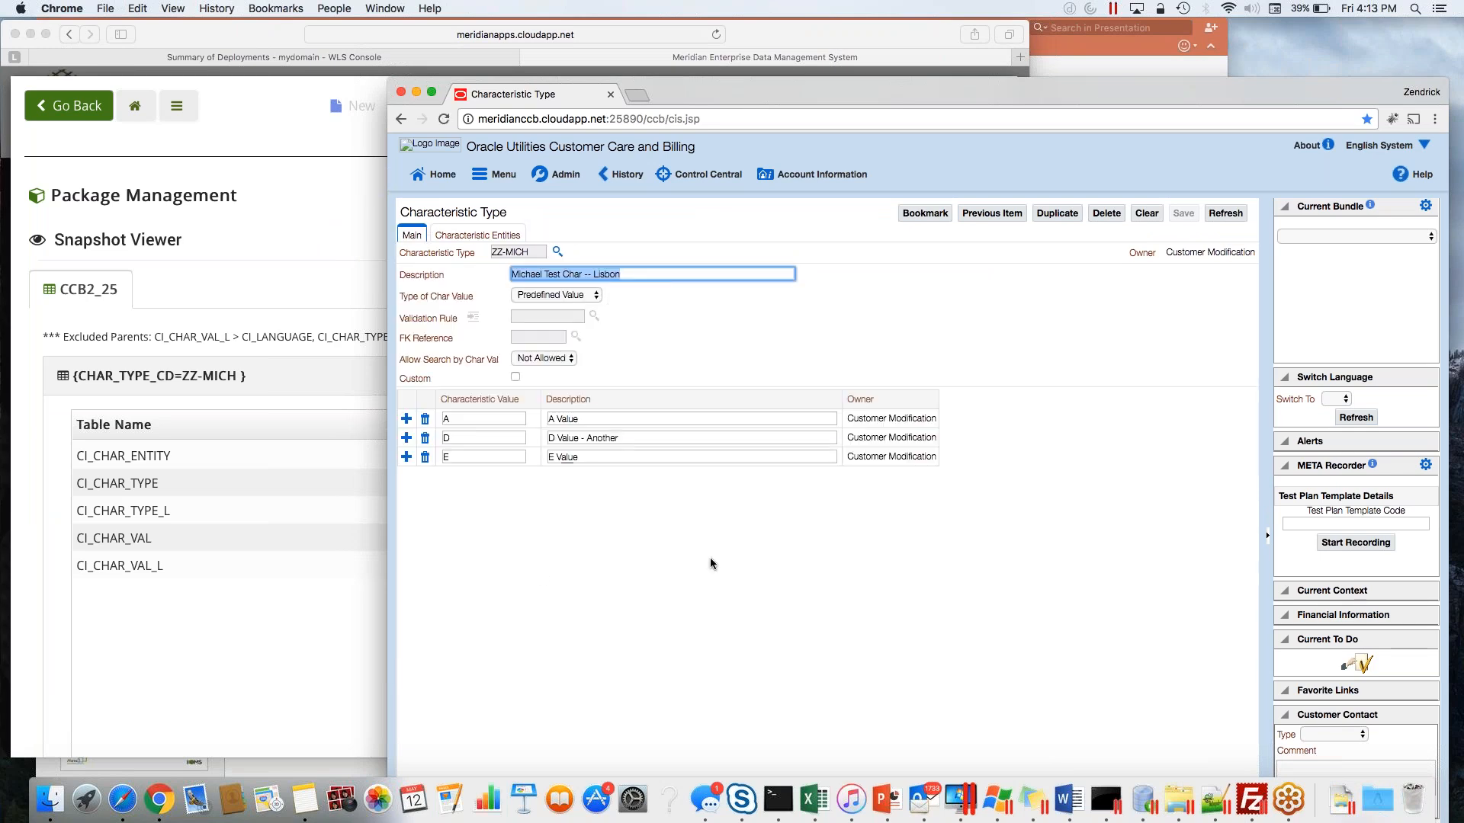
click(710, 589)
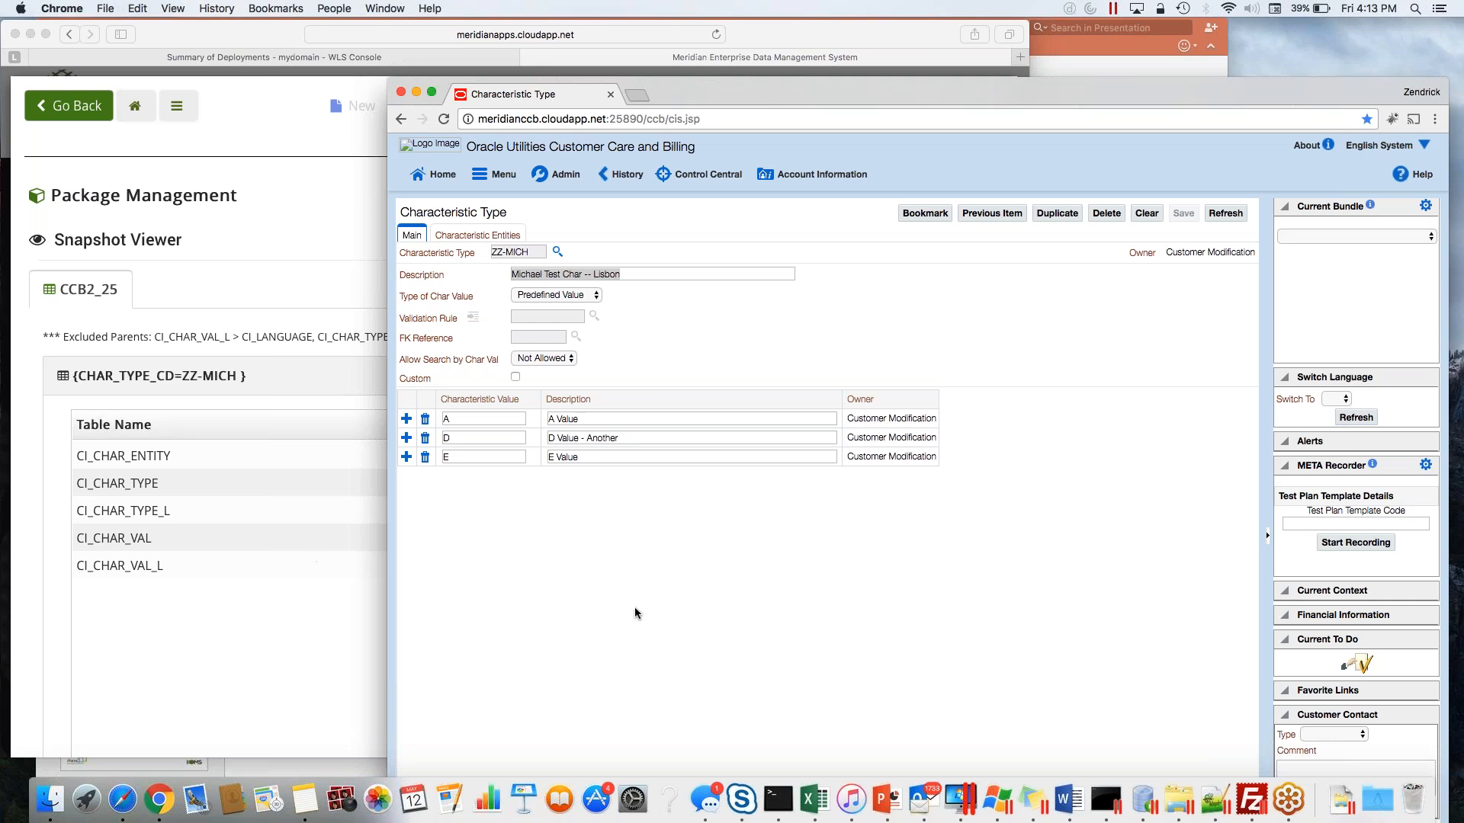
Examine the CI_CHAR_VAL_L records in the Meridian snapshot against the billing system's characteristic values, and return to the package.
click(192, 672)
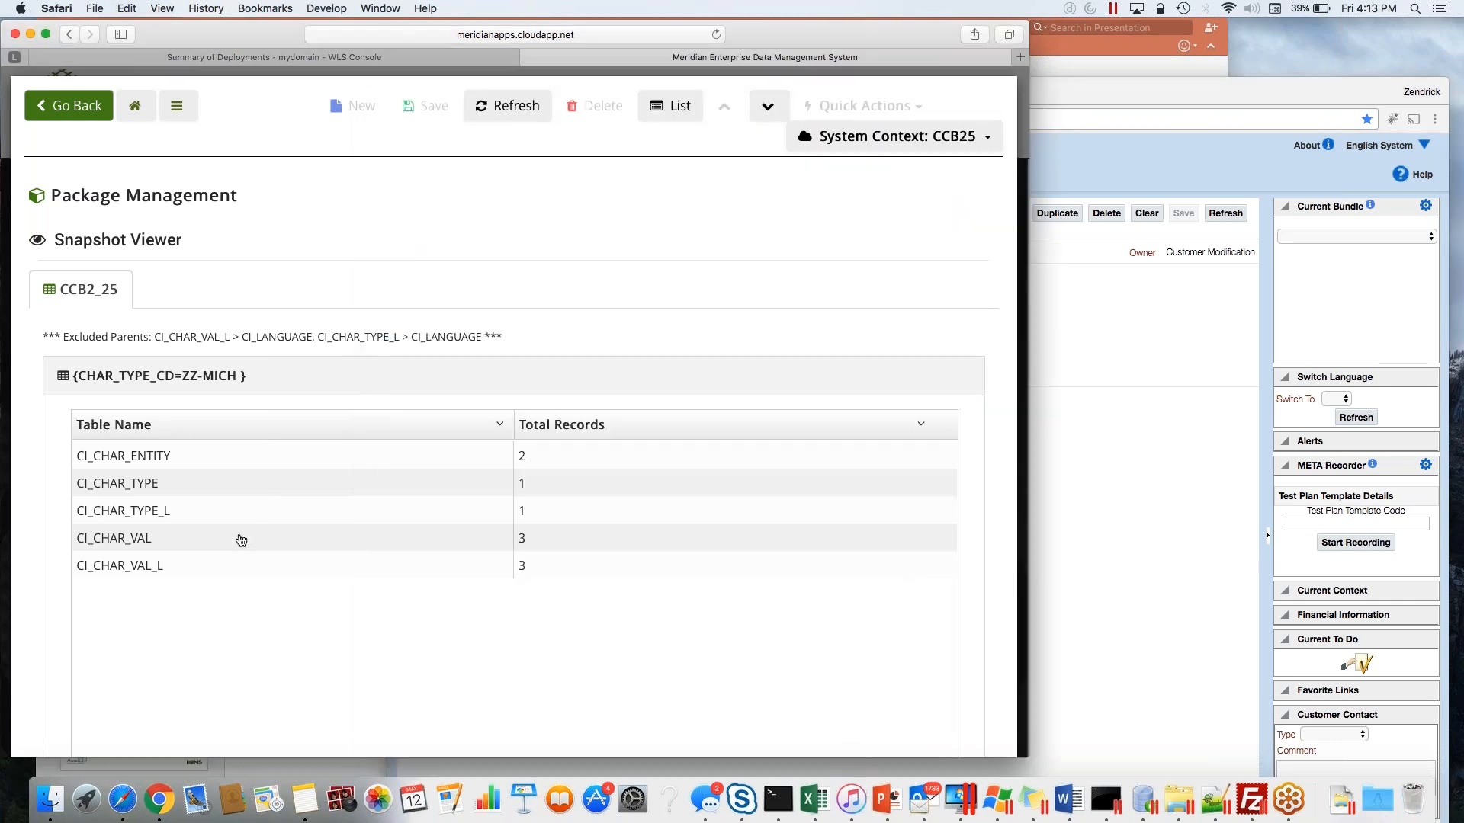
click(173, 567)
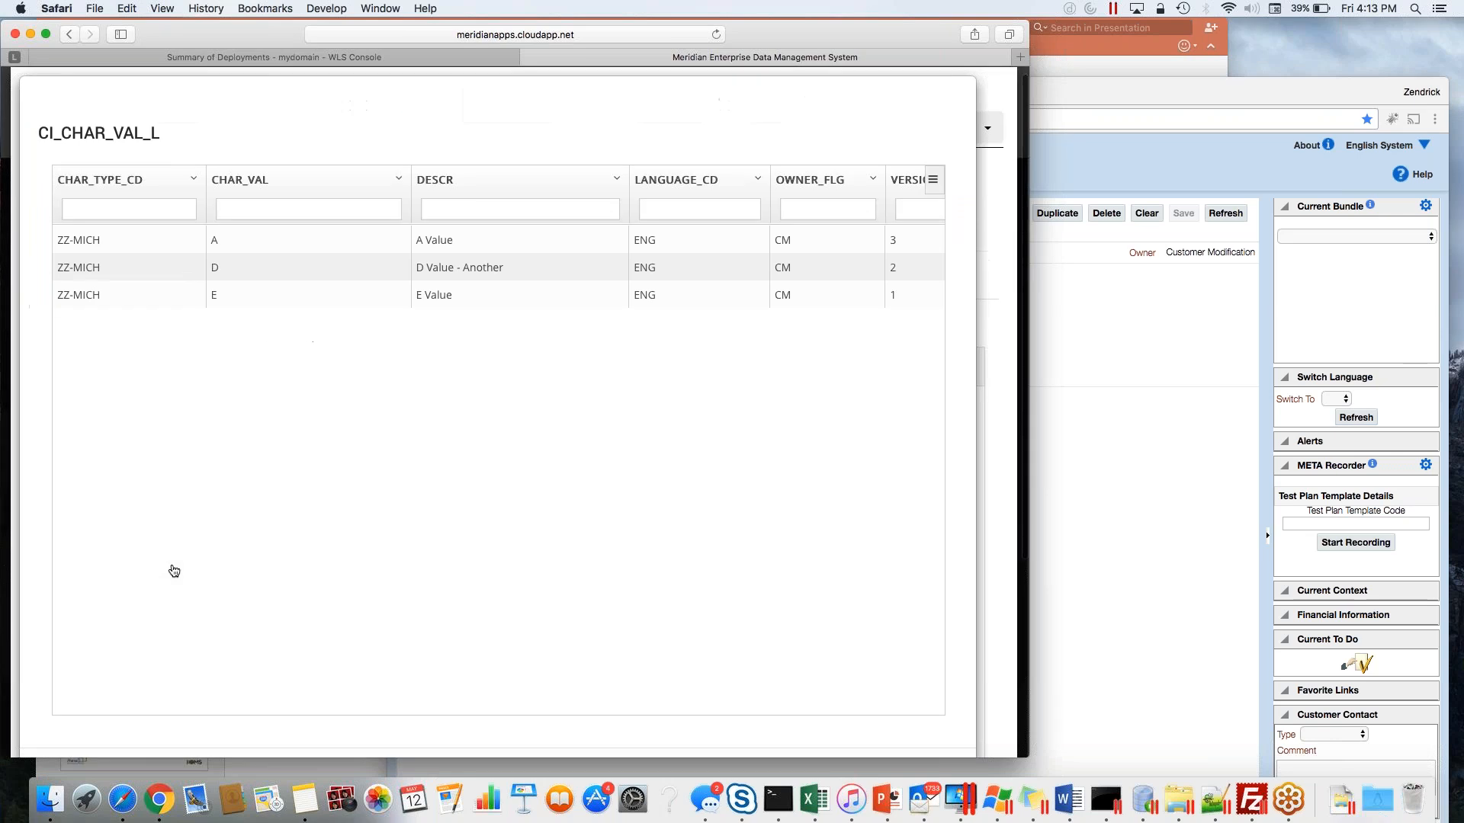
click(1079, 353)
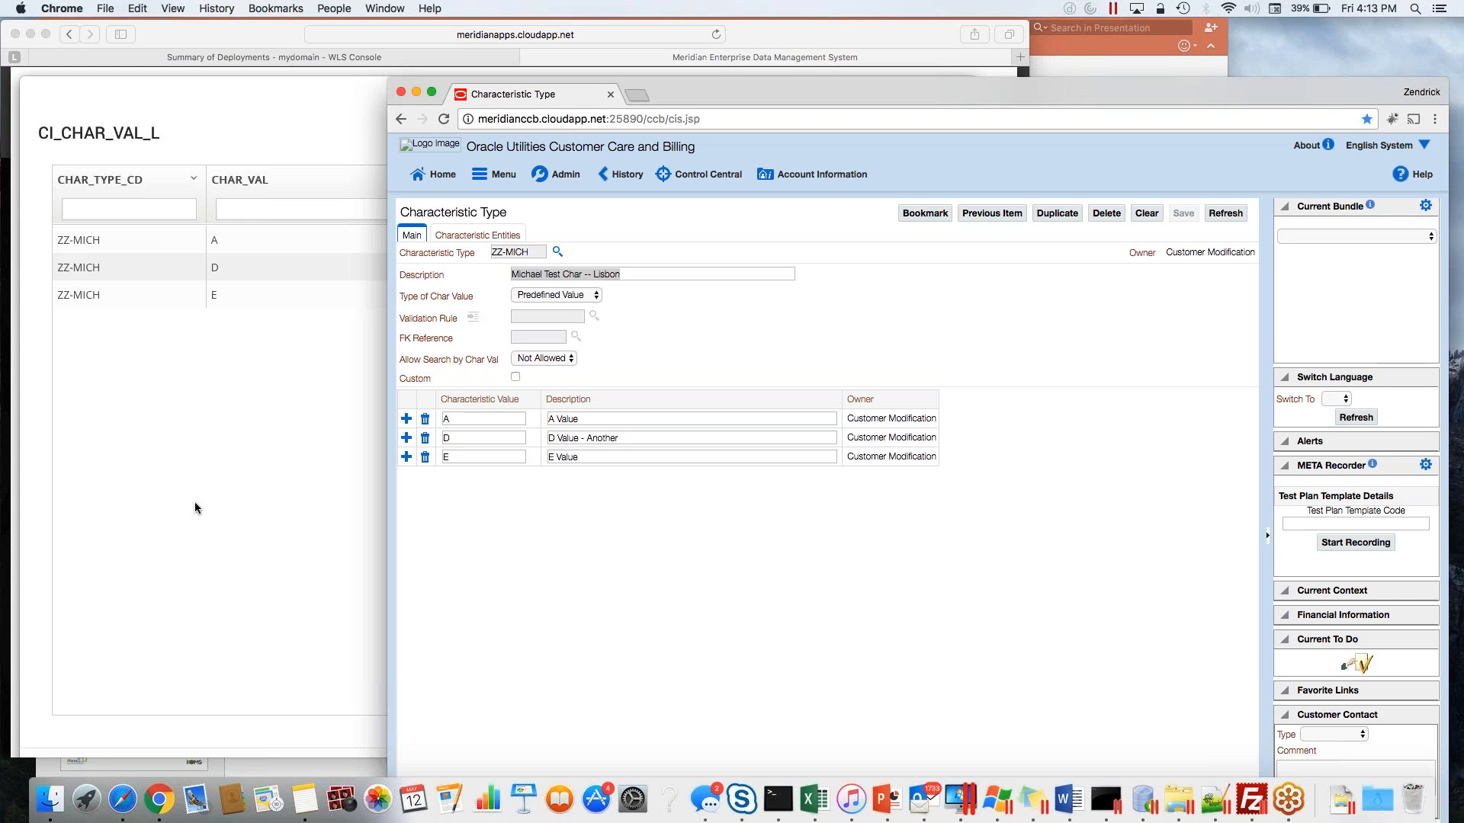
click(204, 480)
scroll(432, 376, down, 5)
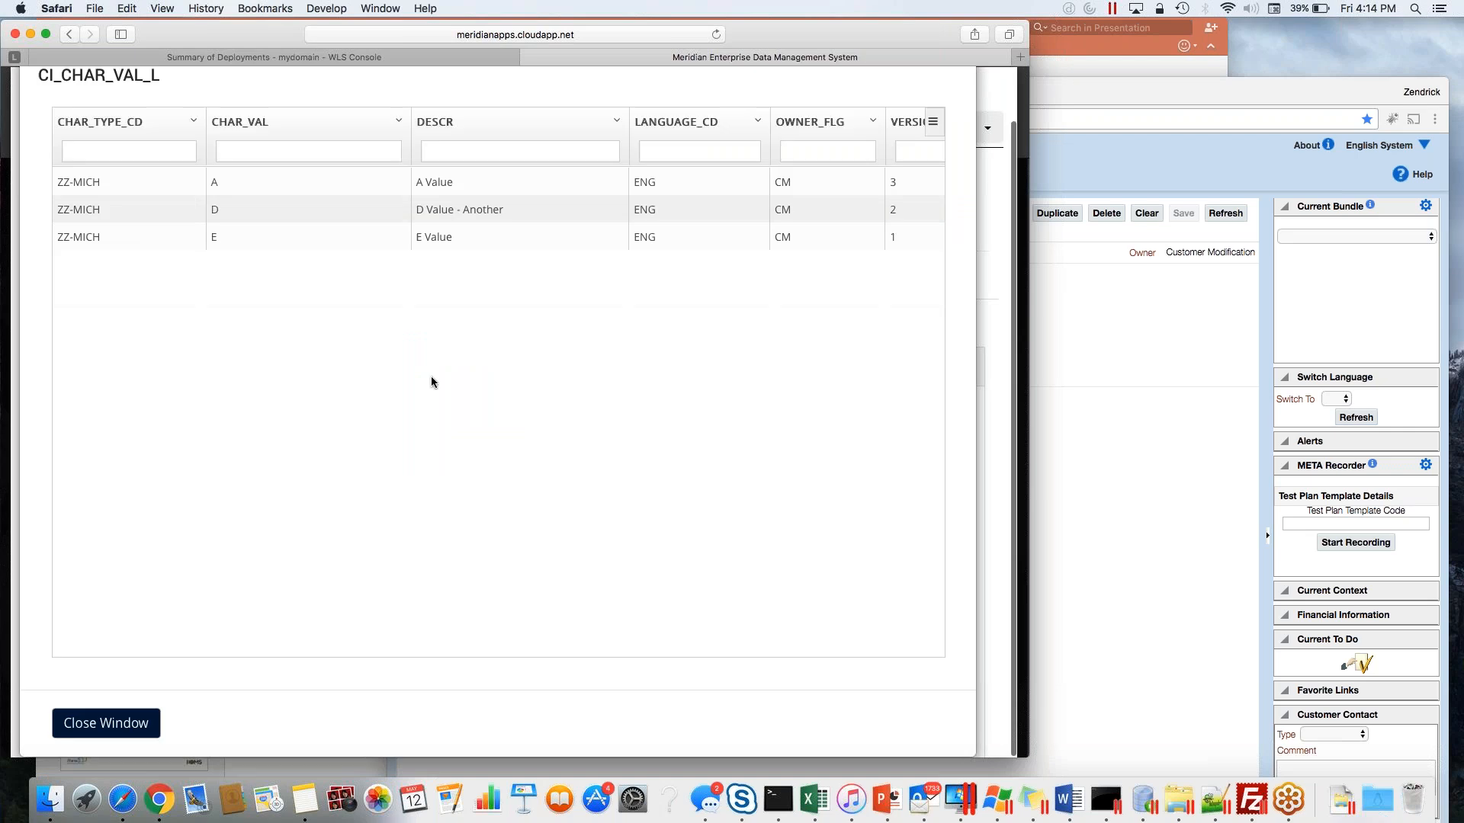
click(122, 579)
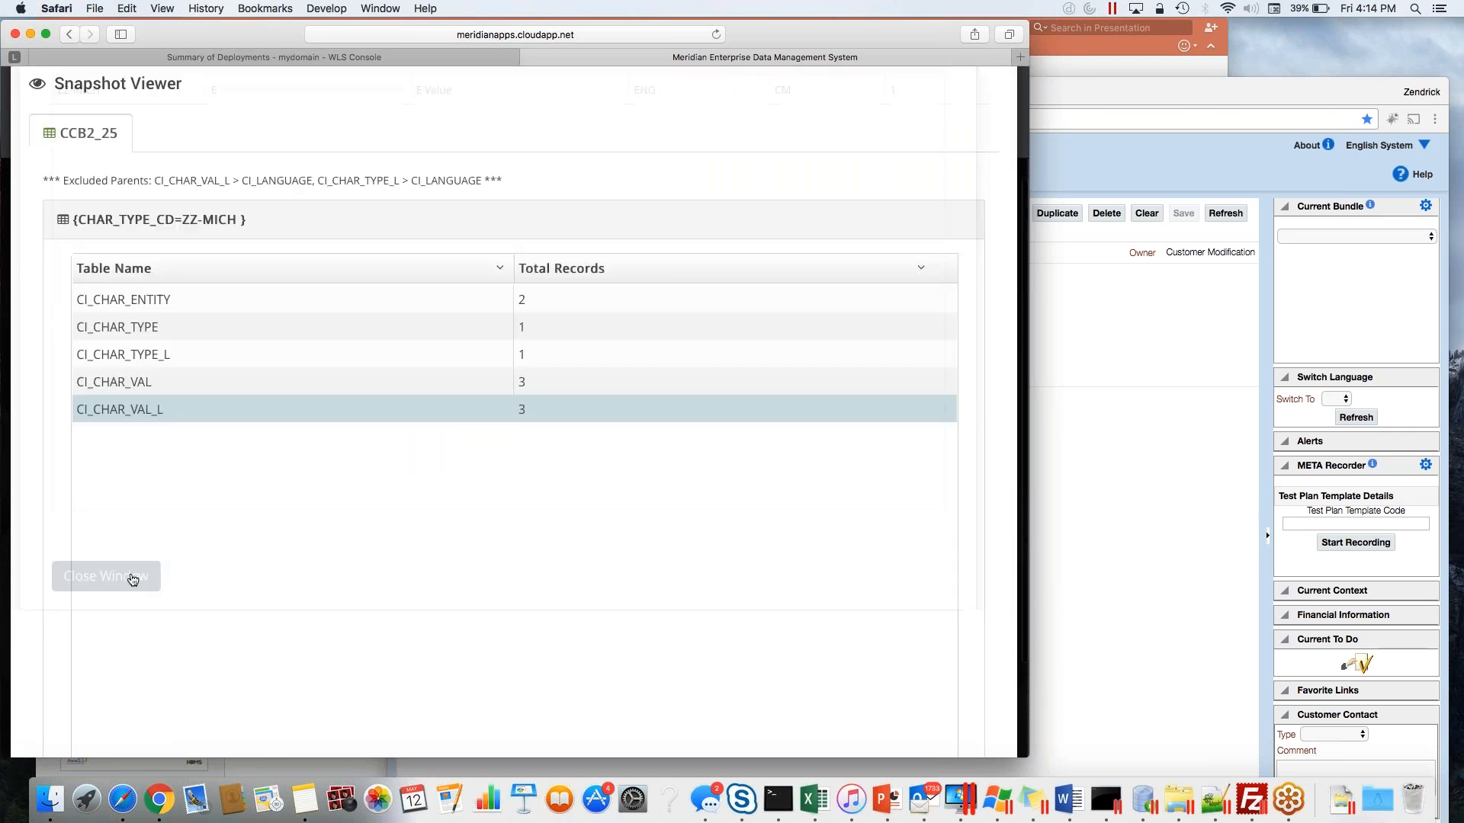
scroll(122, 579, up, 2)
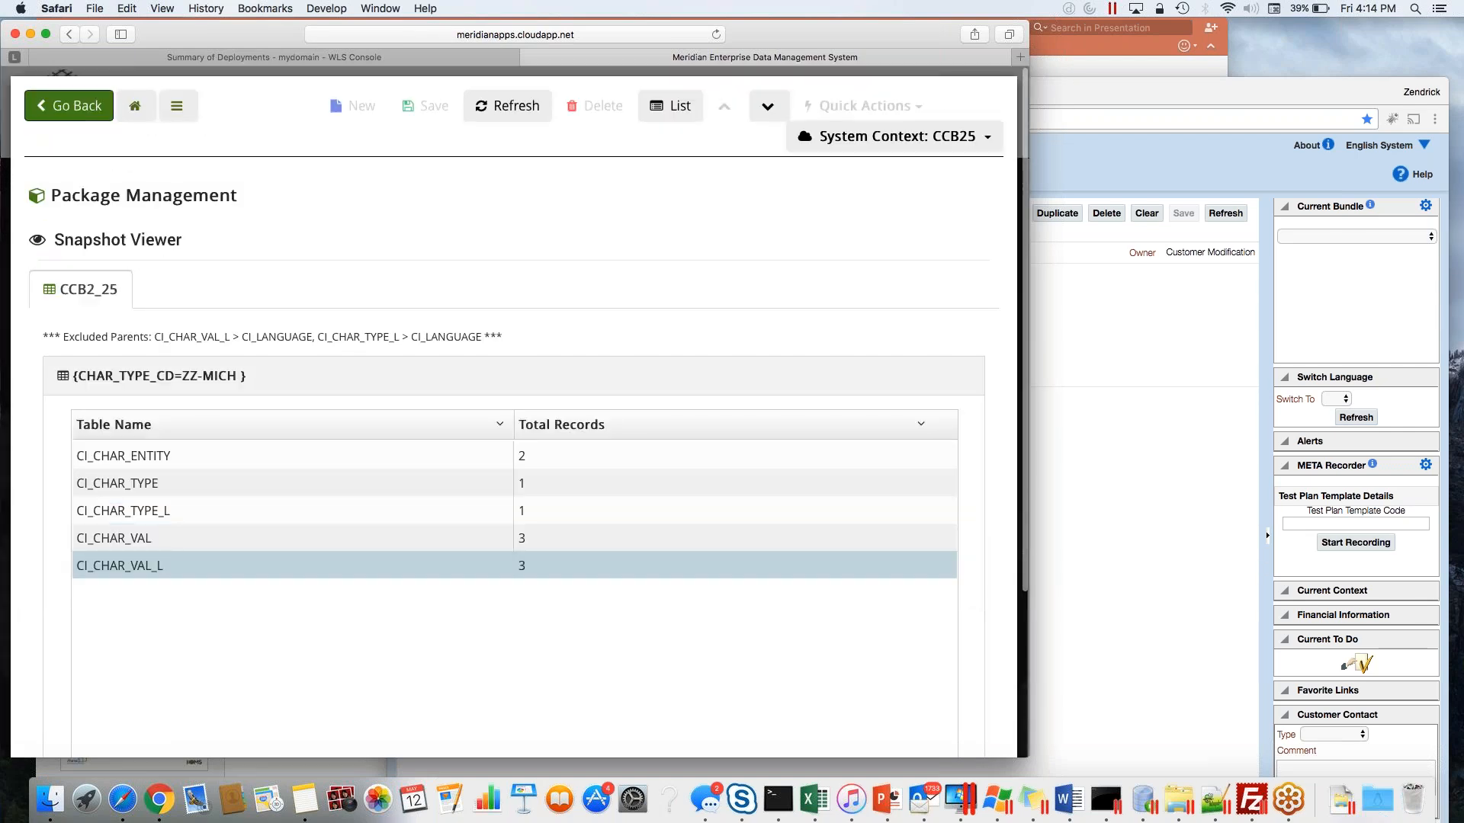
click(71, 116)
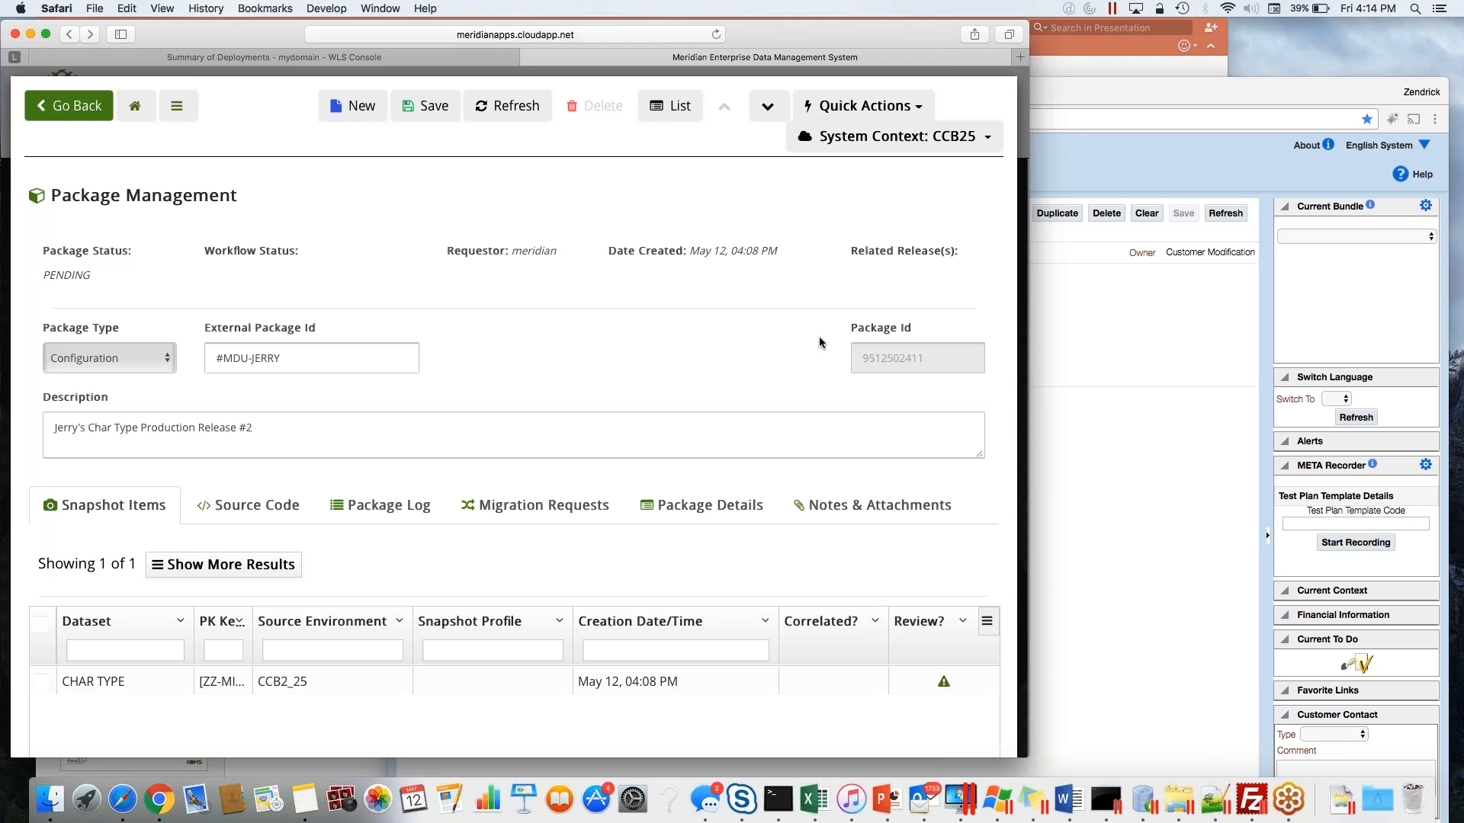
Switch to the billing system and add characteristic value F with the description "F Value" to ZZ-MICH.
click(1131, 343)
click(407, 457)
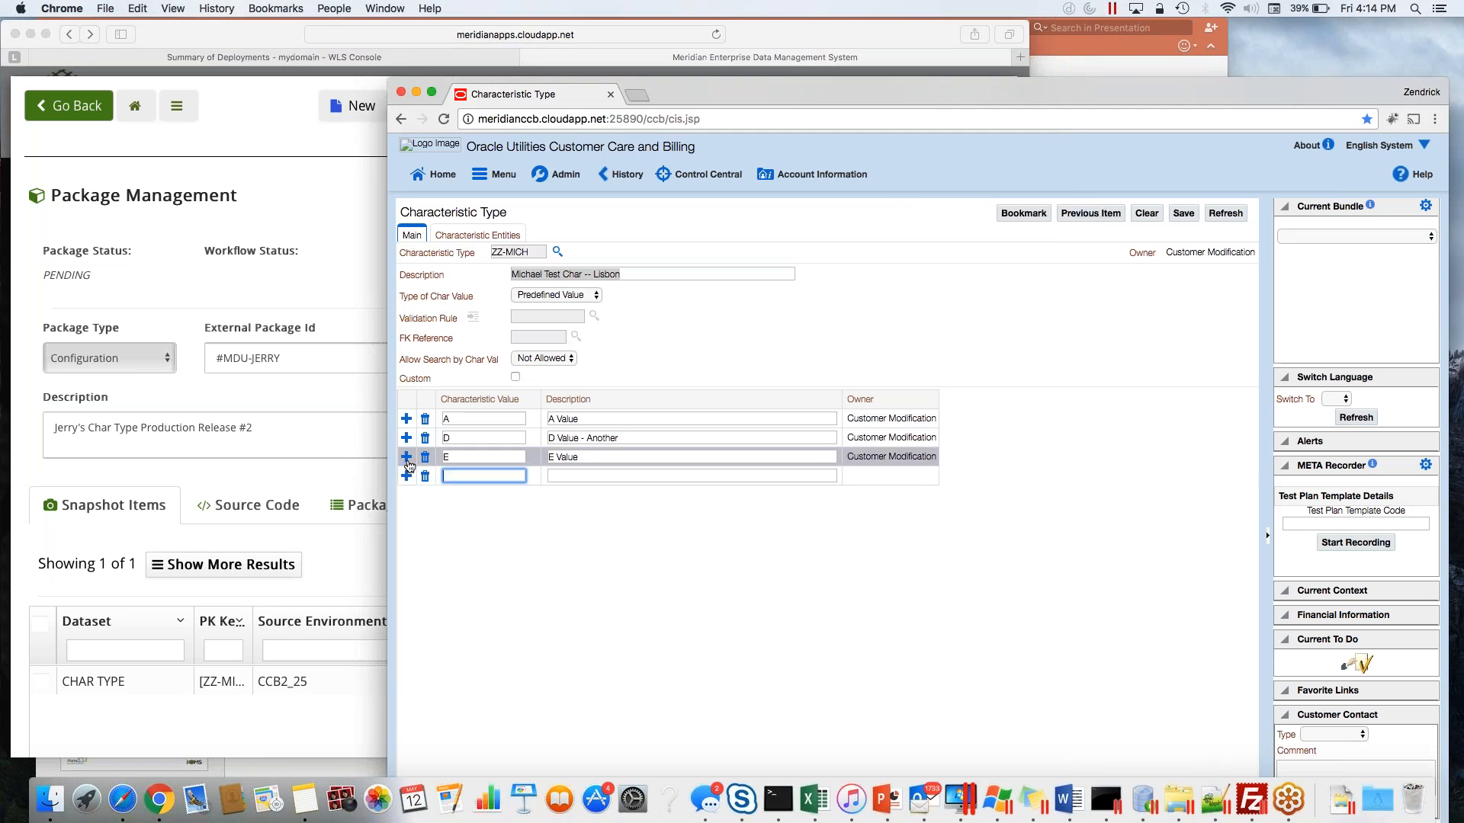
text(F)
key(Tab)
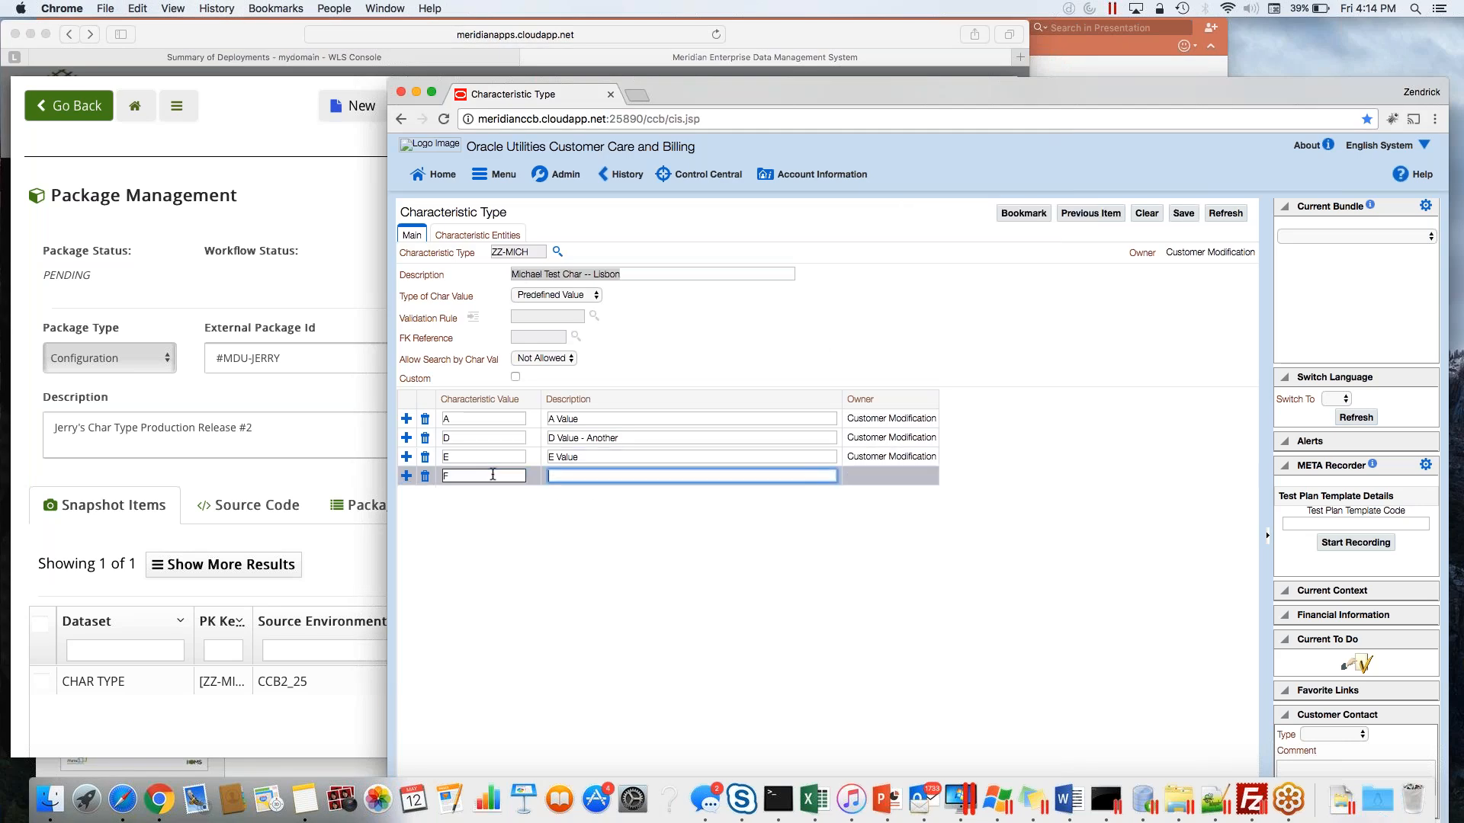
text(F Value)
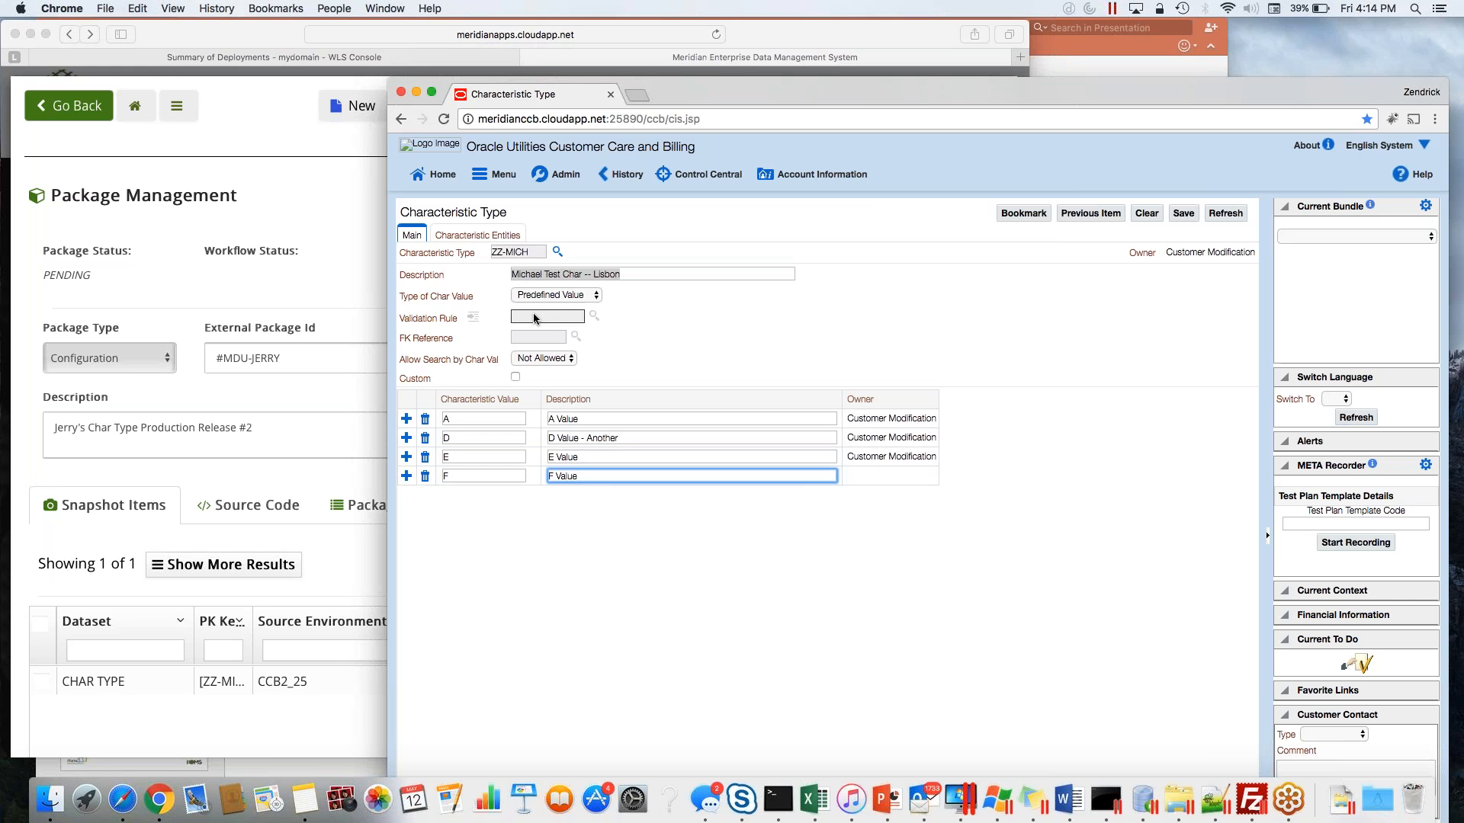
Replace "Lisbon" with "MDU" in the ZZ-MICH characteristic type's description and save the record.
click(639, 273)
double_click(610, 273)
text(MDU)
click(682, 318)
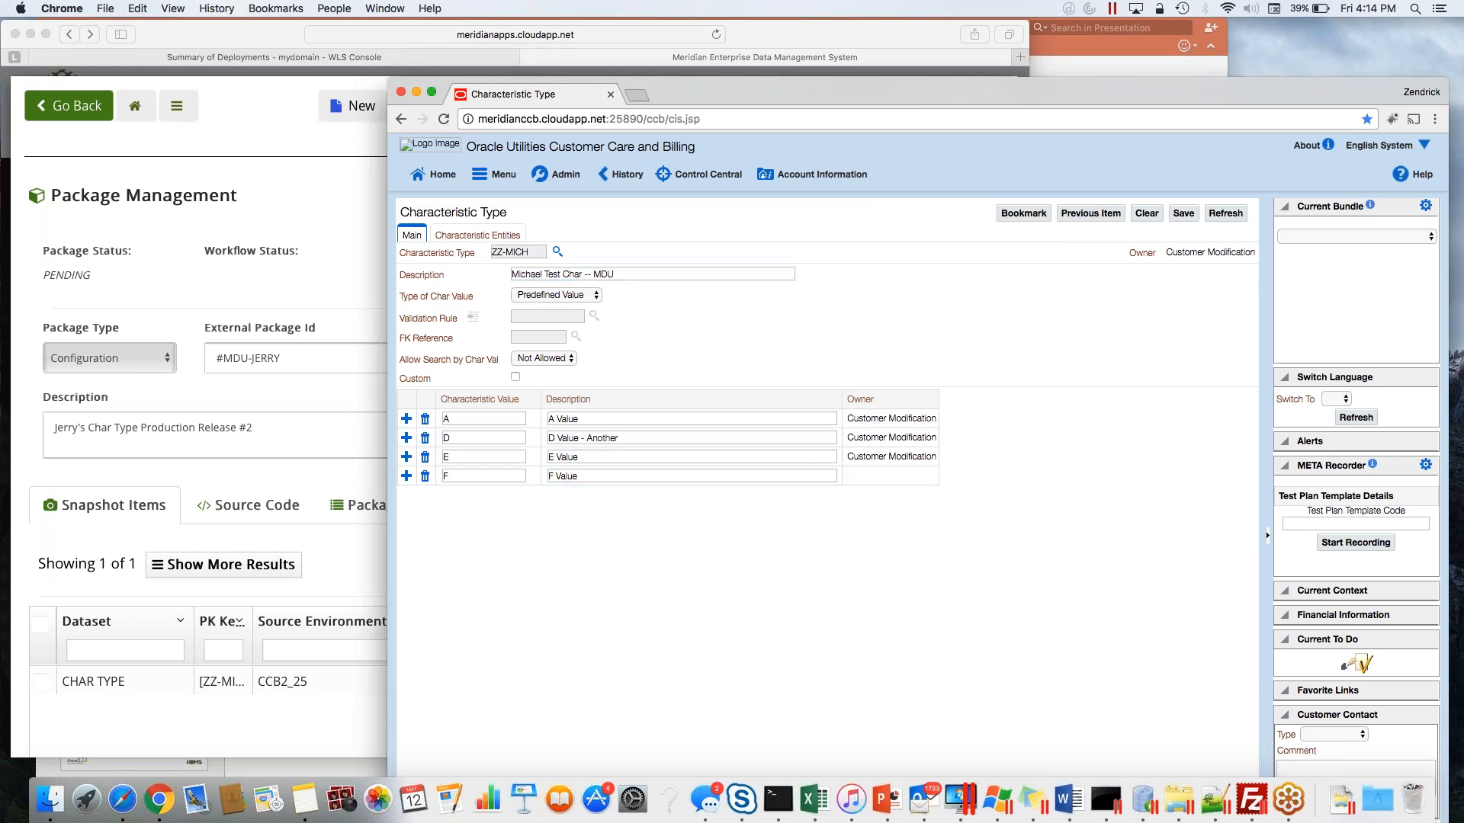
click(1179, 217)
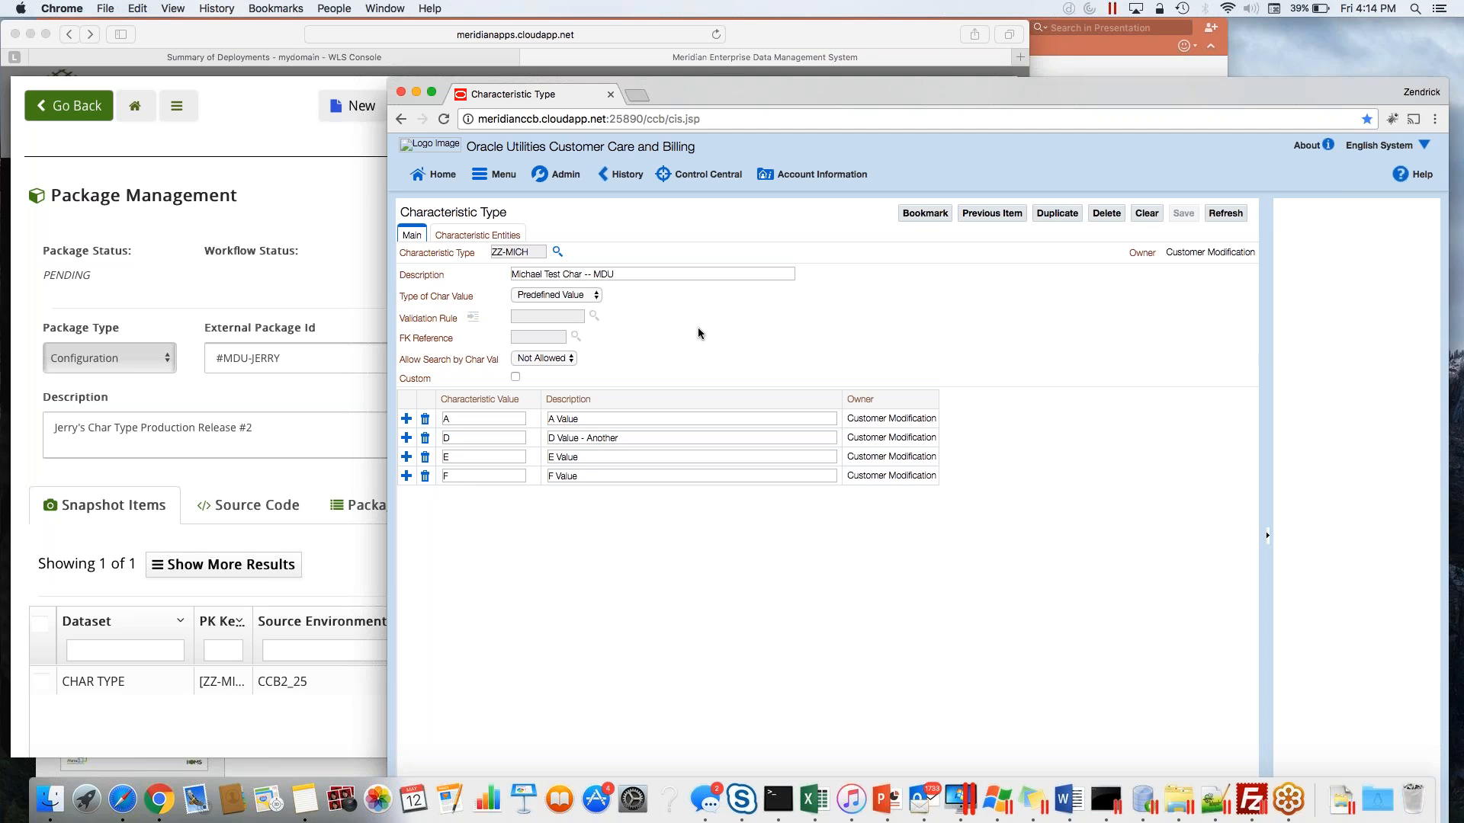
Switch to Meridian and set up a comparison of the package against the CC&B QA (Lisbon Source) environment.
click(264, 270)
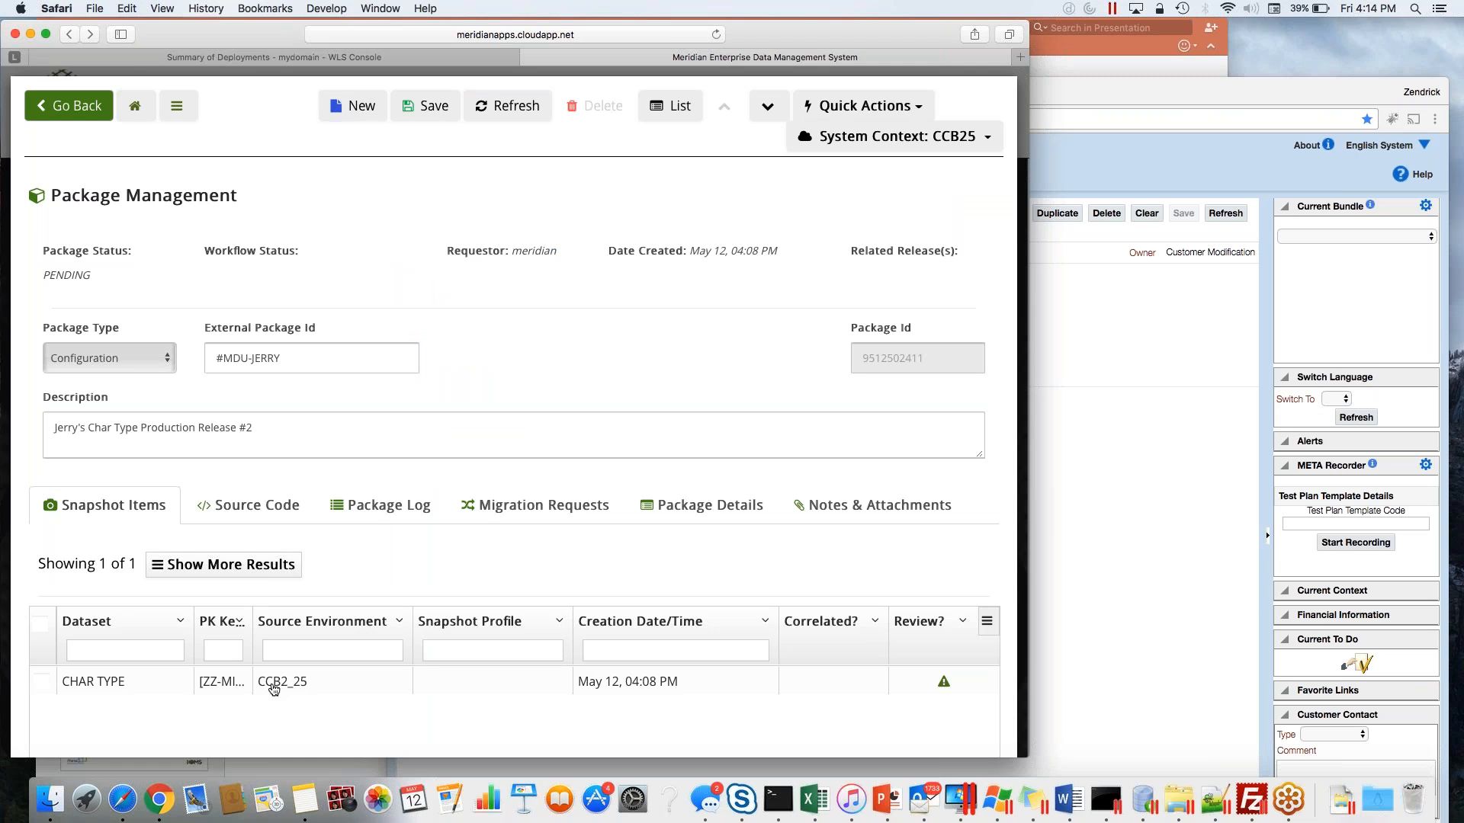
click(857, 107)
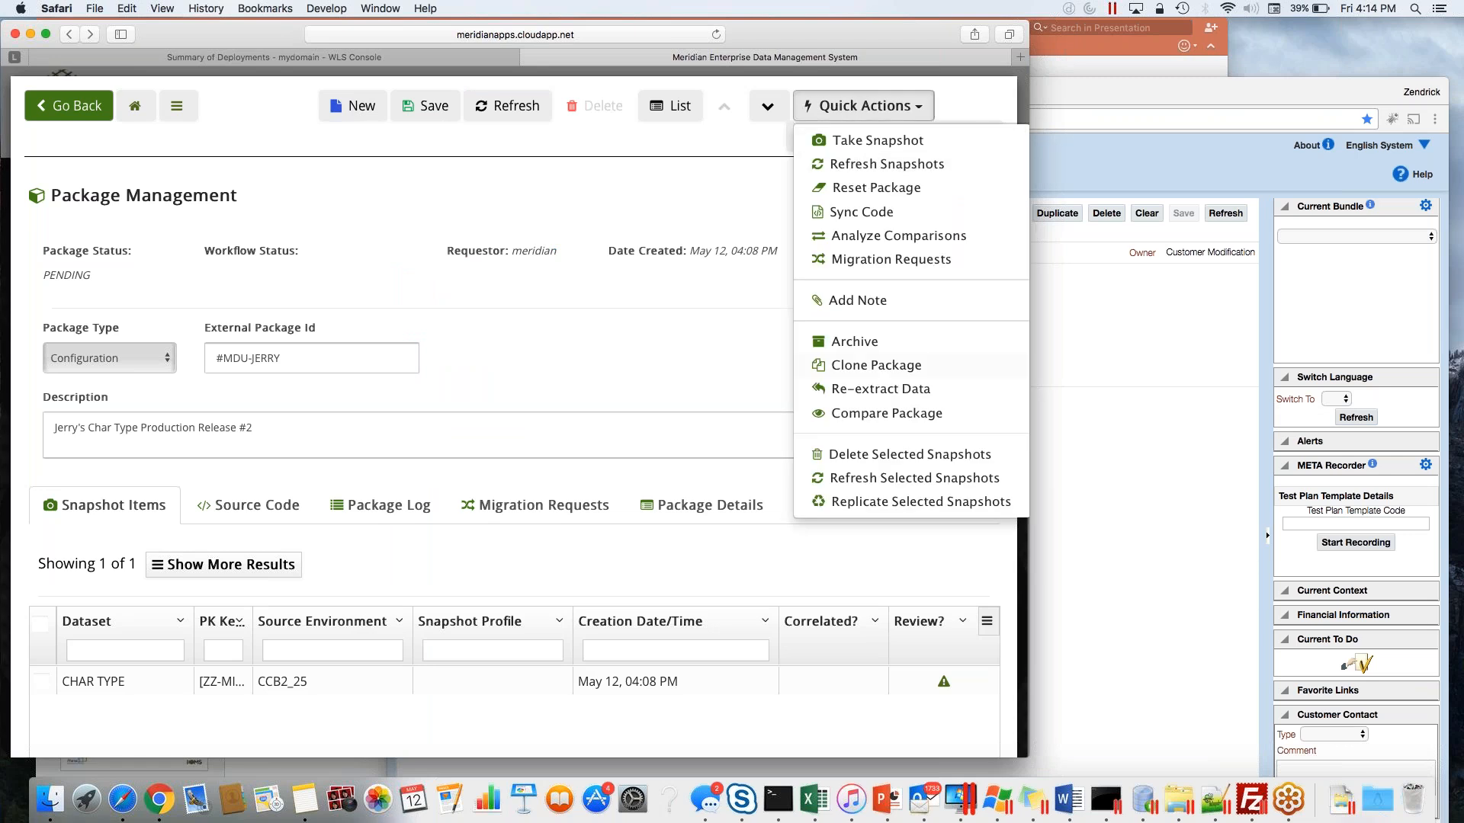
click(650, 379)
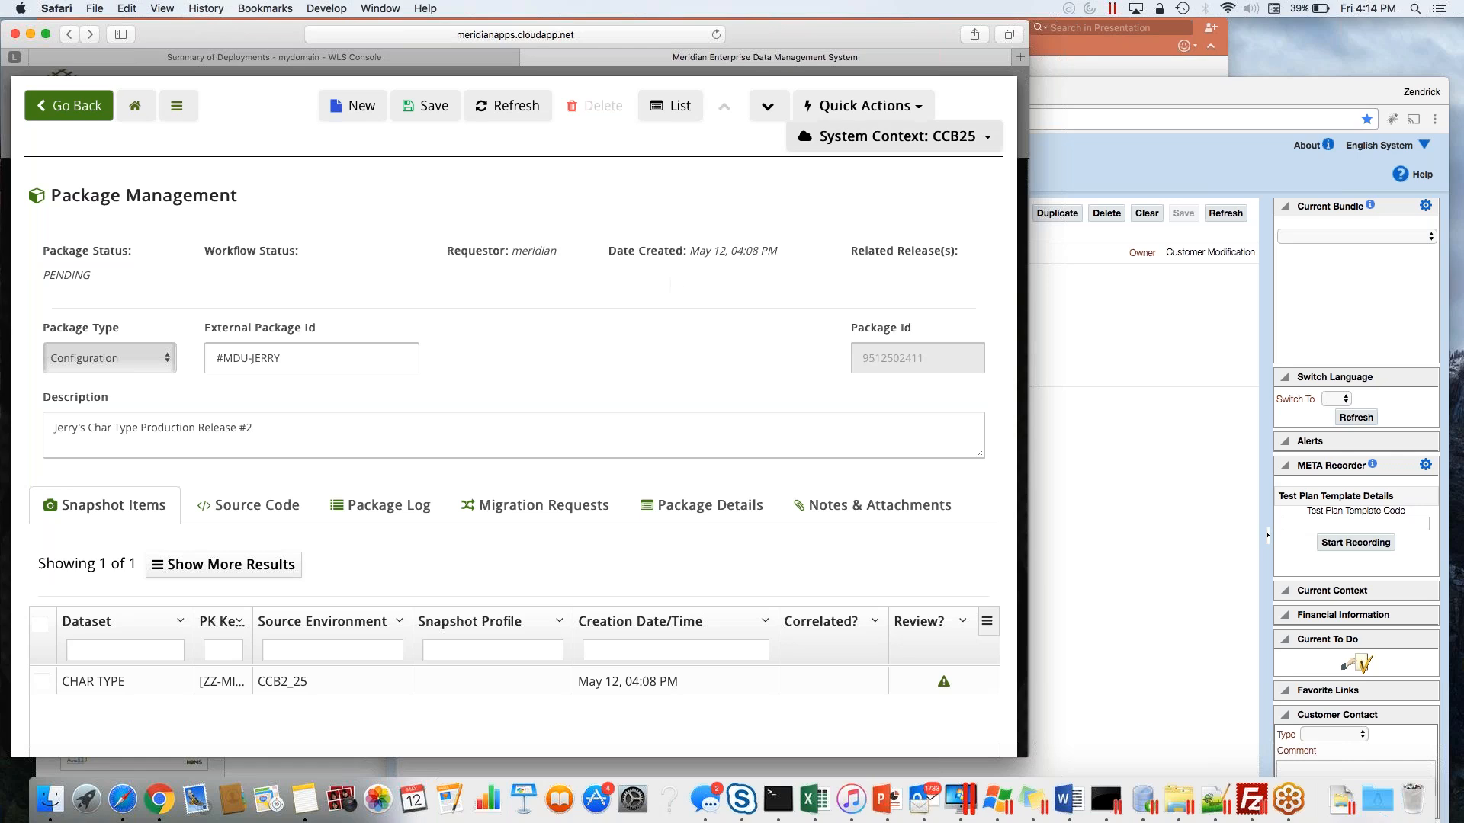
click(851, 115)
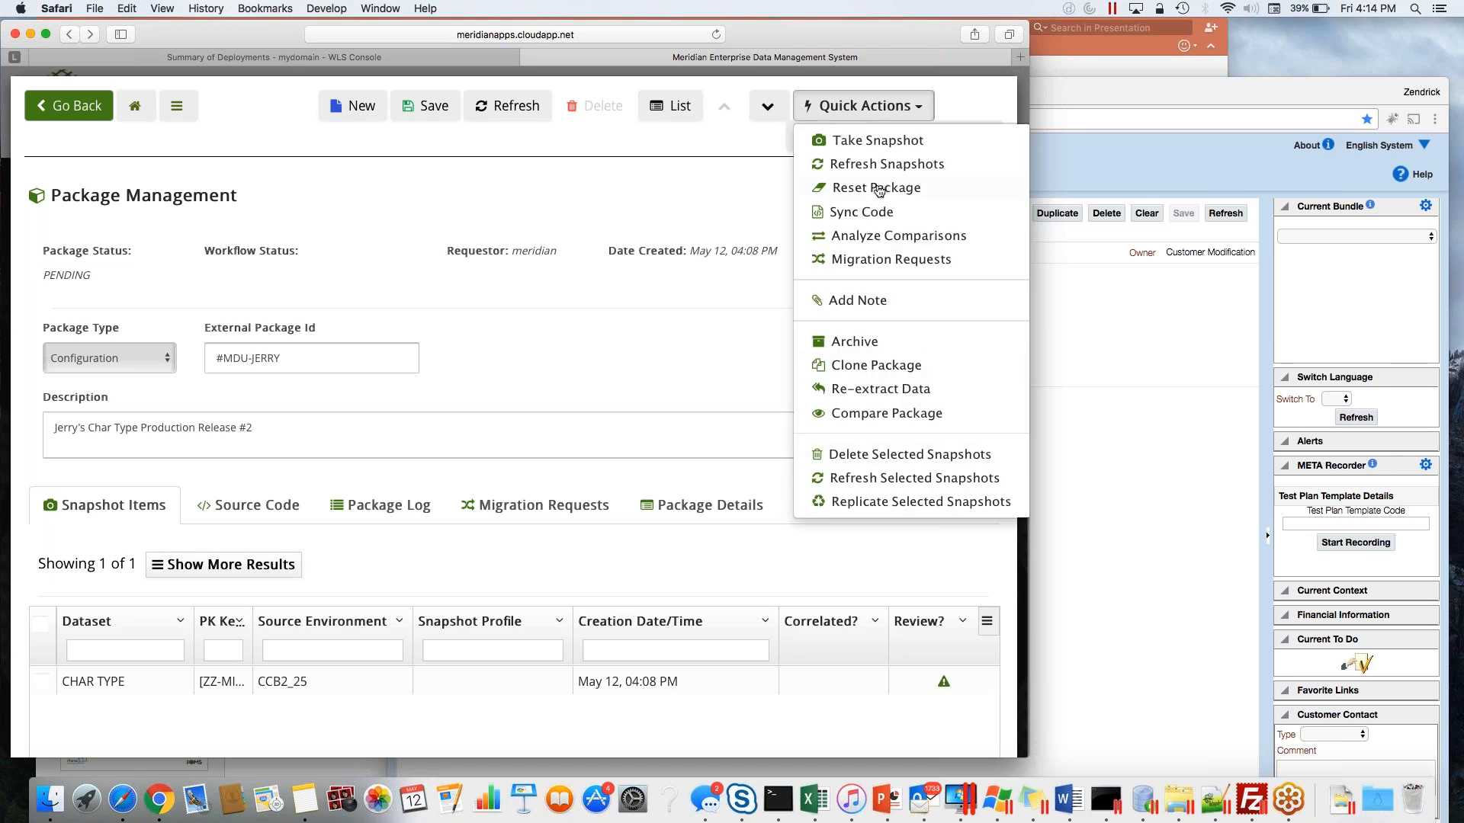
click(875, 414)
click(369, 369)
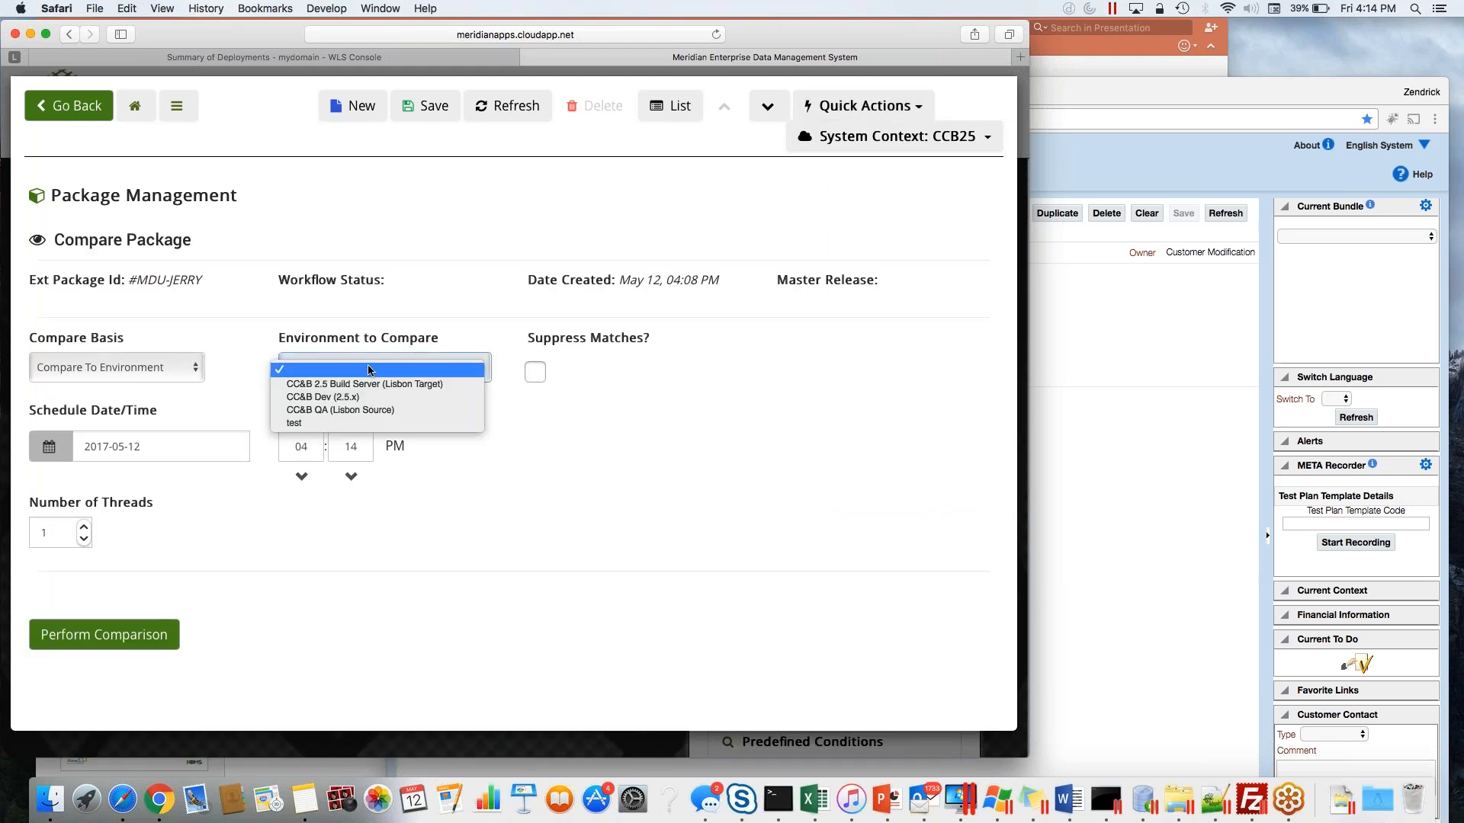
click(371, 411)
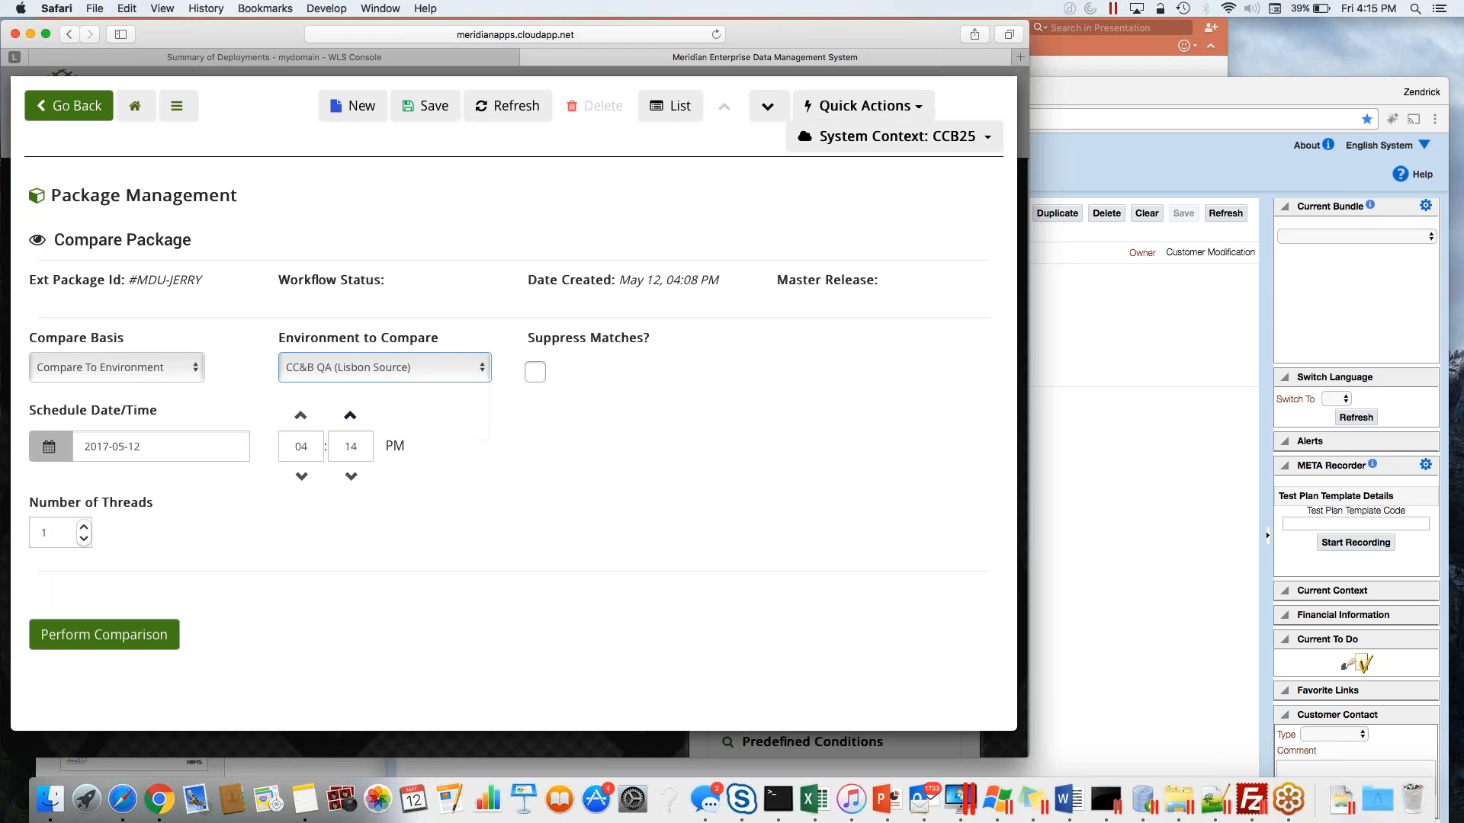
Set the comparison's scheduled time to 04:07 PM and run the comparison.
click(351, 477)
click(352, 478)
click(352, 477)
click(351, 477)
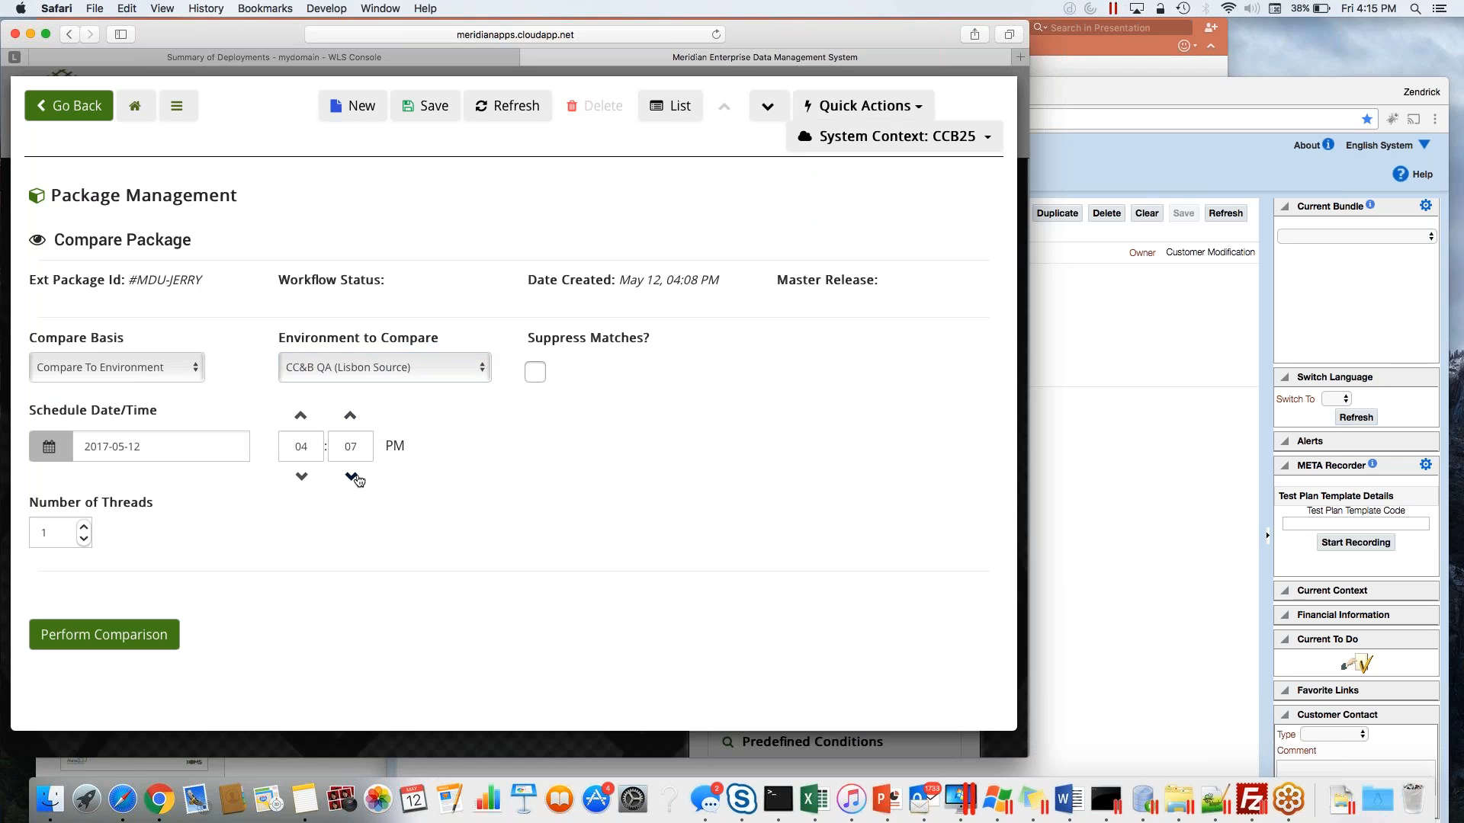
click(130, 637)
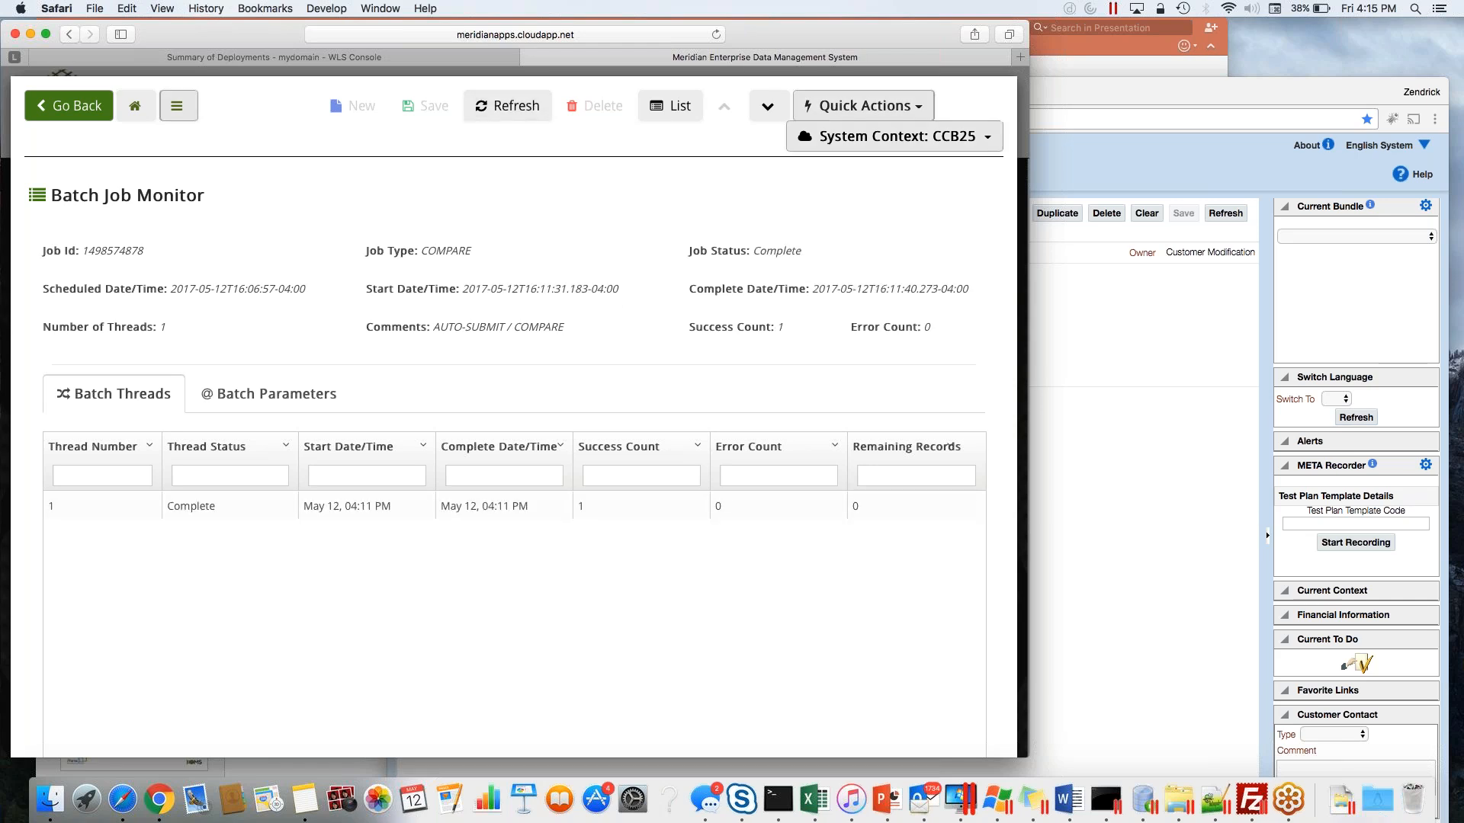
Check the compare batch job's details and open the comparison analysis for the package.
click(229, 393)
click(177, 509)
click(839, 108)
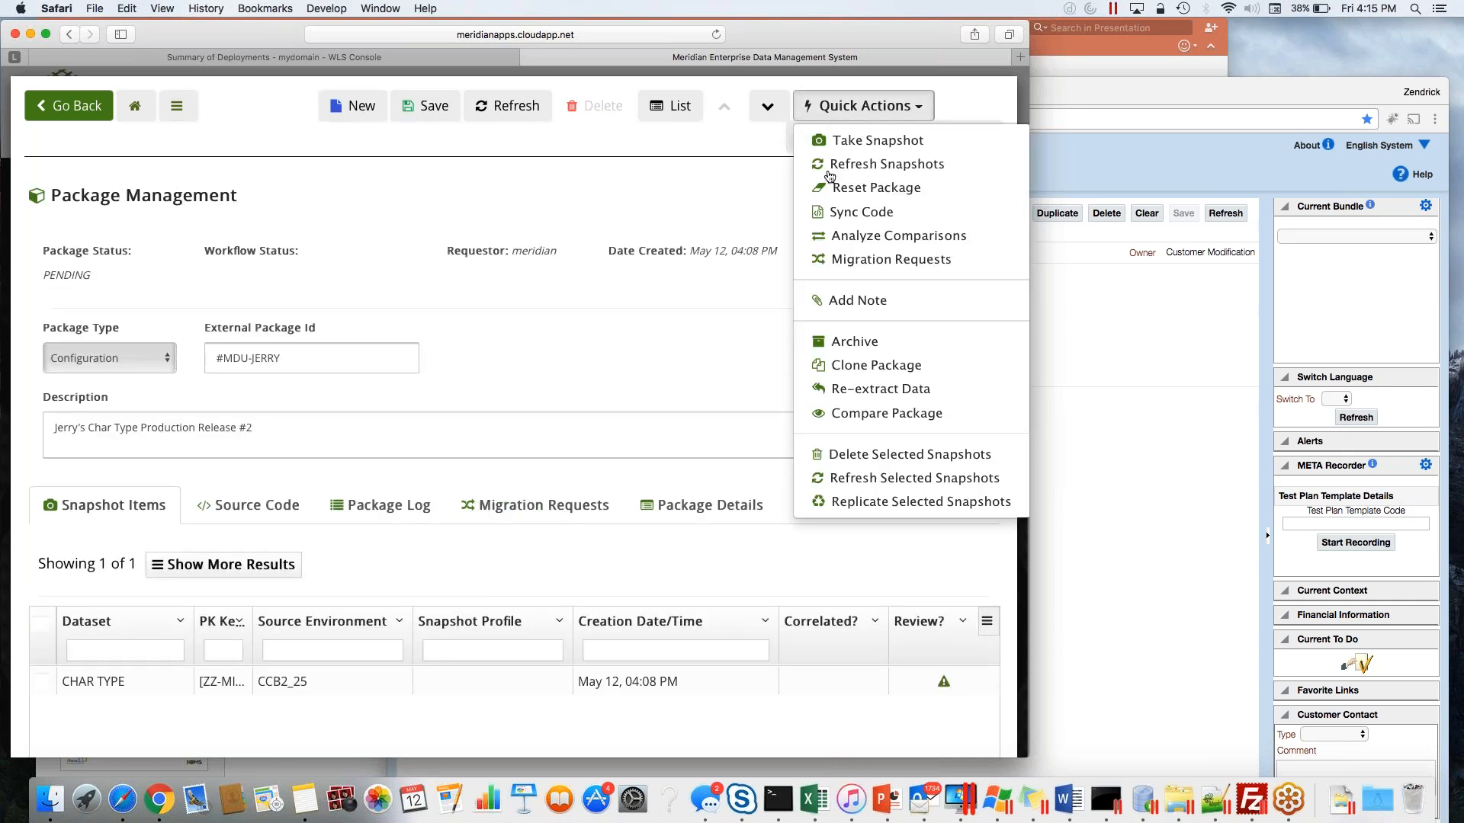
click(855, 242)
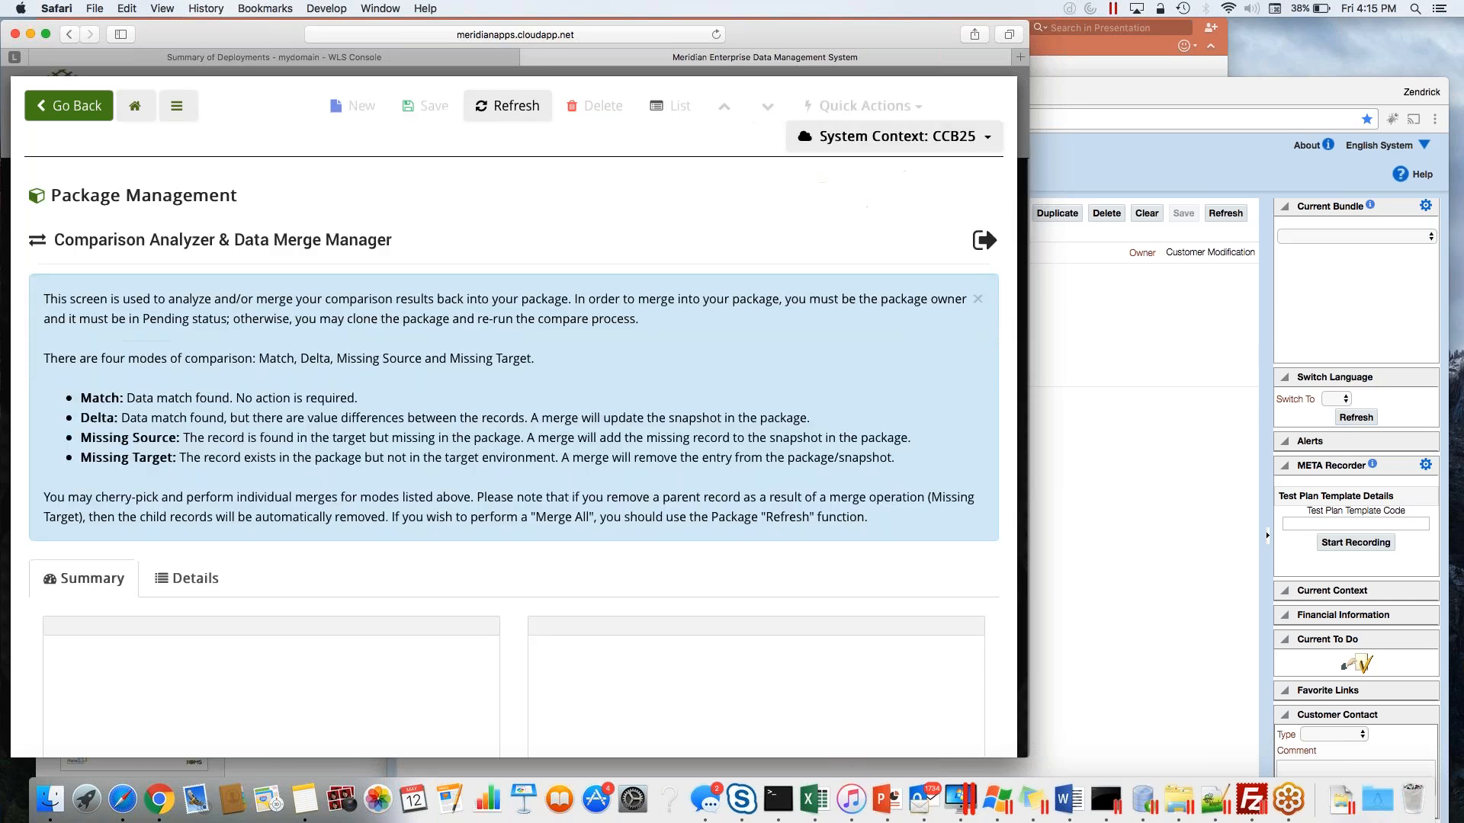
Examine the comparison summary charts by result type and the discrepancy counts by table.
scroll(263, 540, down, 5)
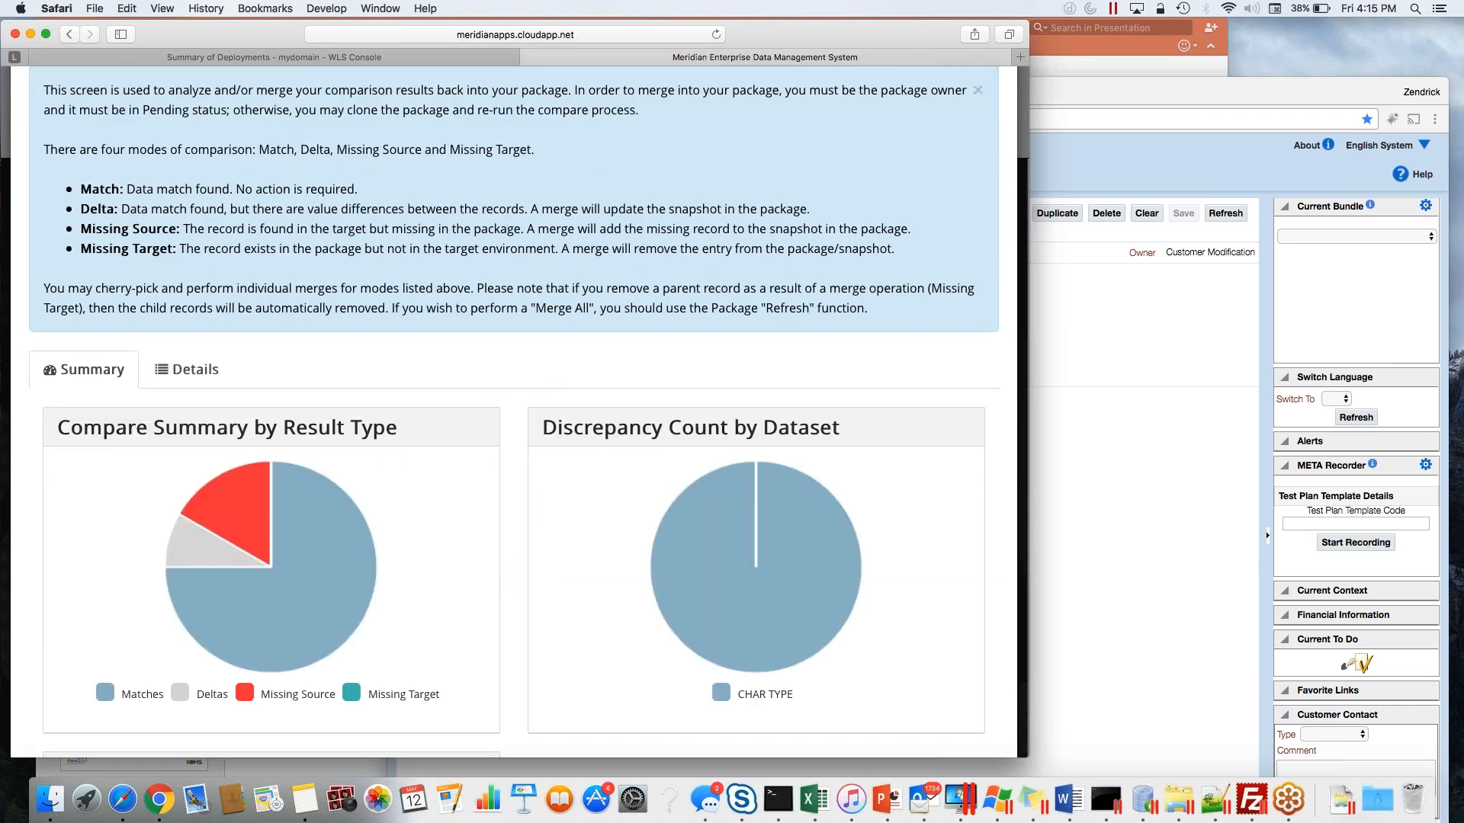
scroll(220, 321, down, 1)
scroll(210, 306, down, 5)
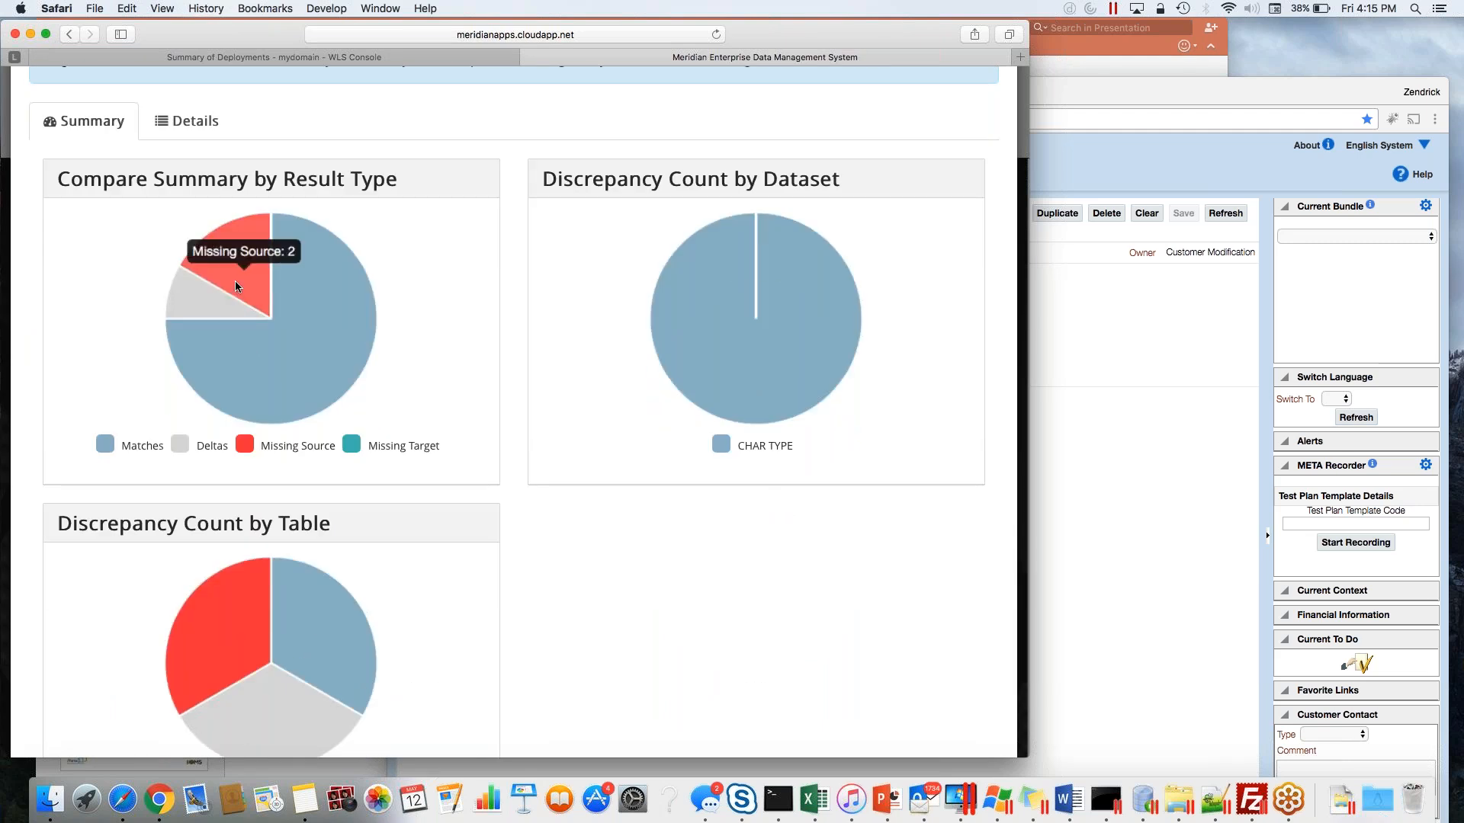
mouse_move(201, 299)
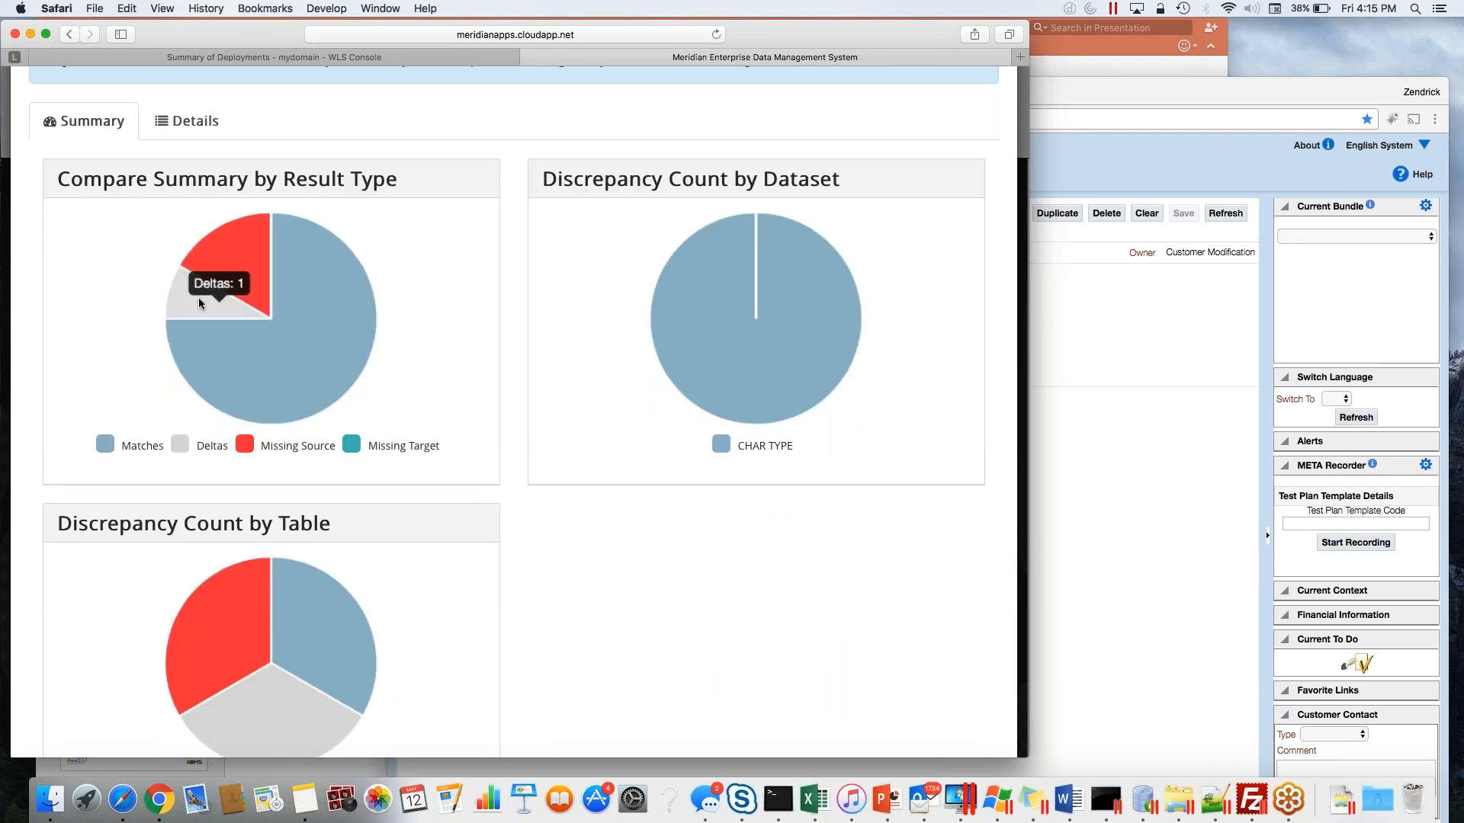
mouse_move(290, 730)
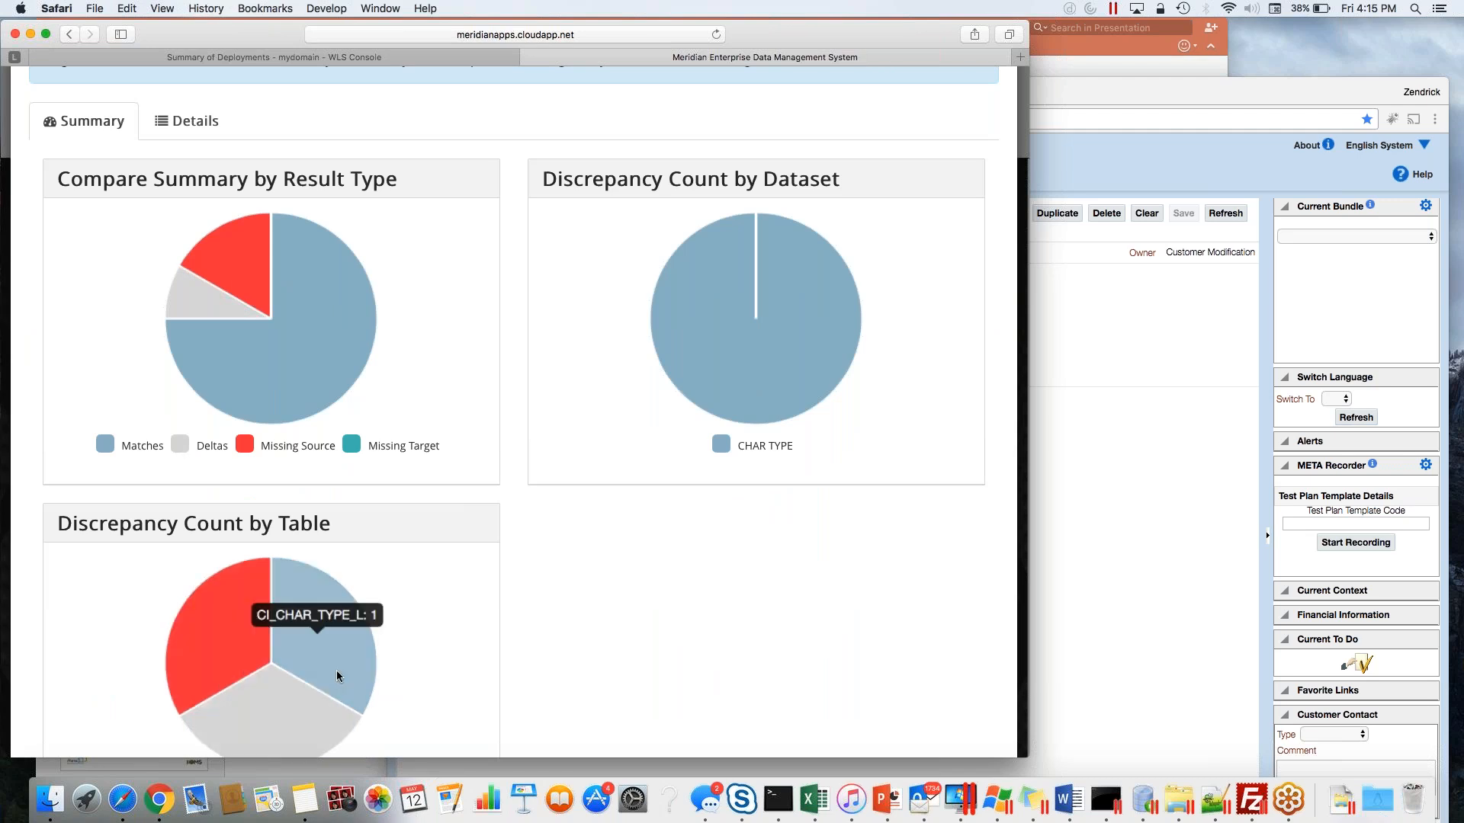
scroll(275, 358, up, 6)
Open the comparison's detailed results, hide the matching records, and review the remaining discrepancies.
click(180, 432)
scroll(457, 373, down, 5)
click(101, 84)
scroll(214, 479, down, 5)
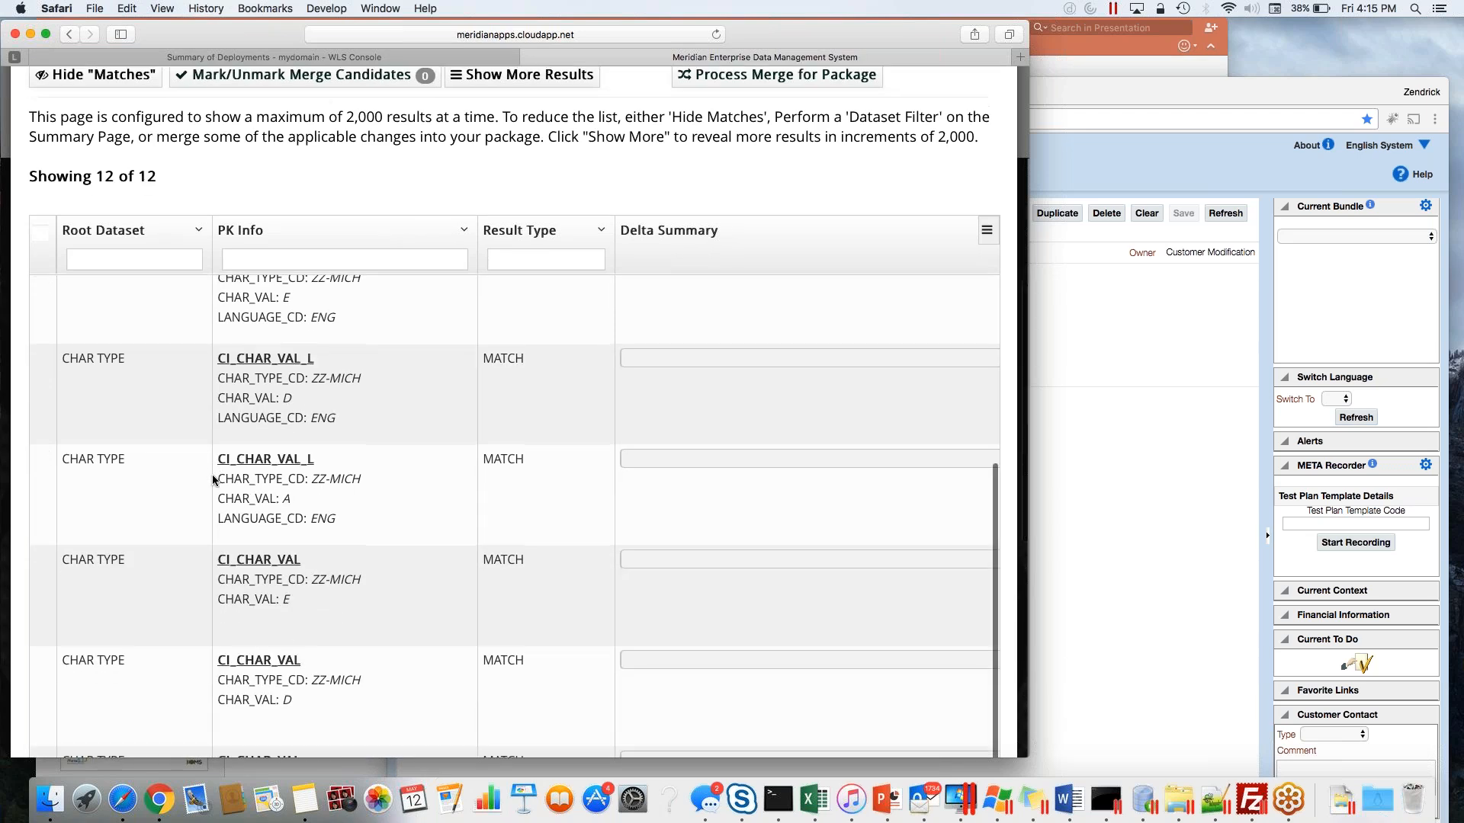
scroll(214, 479, up, 3)
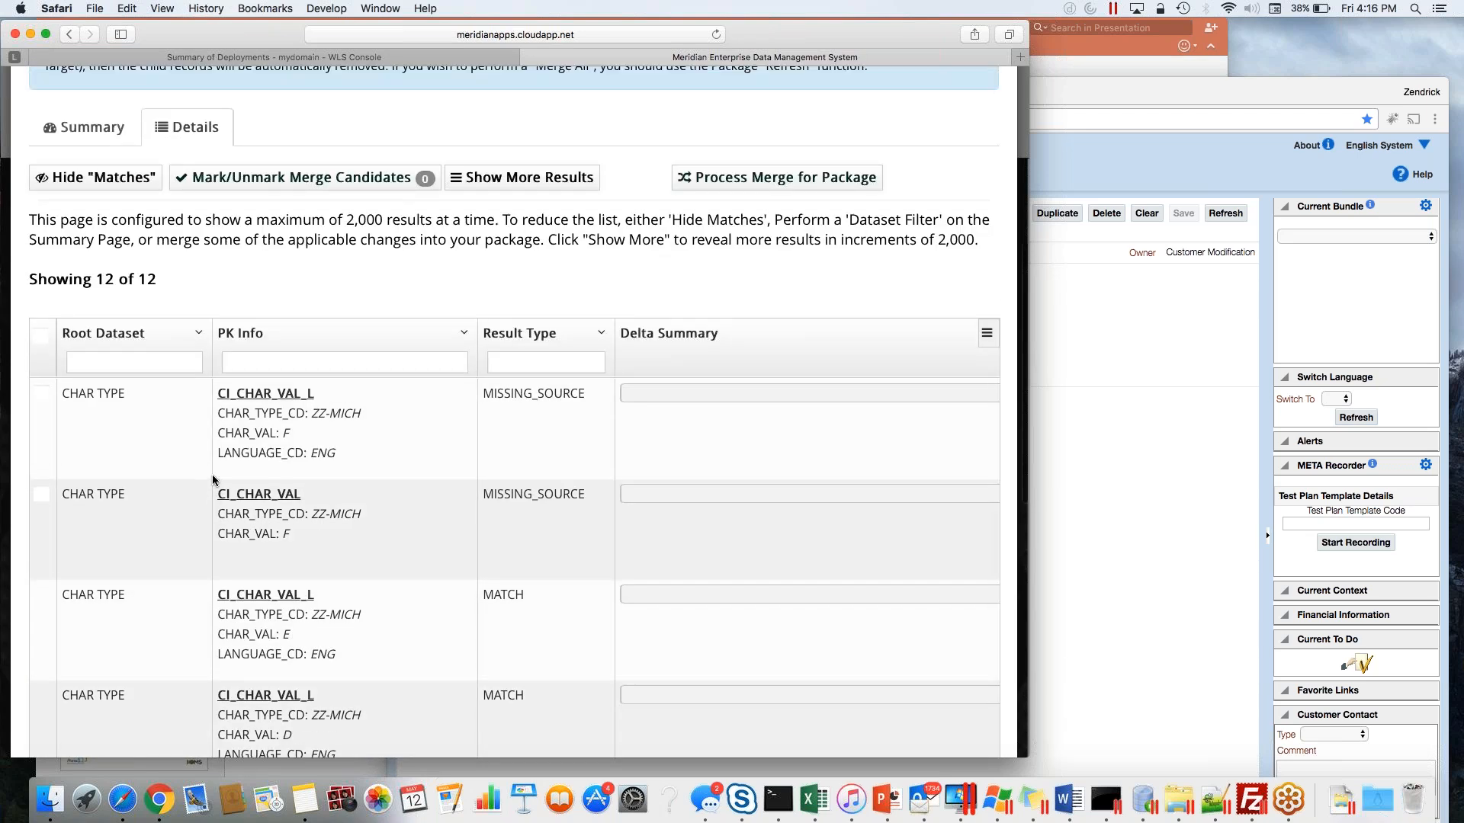
click(96, 177)
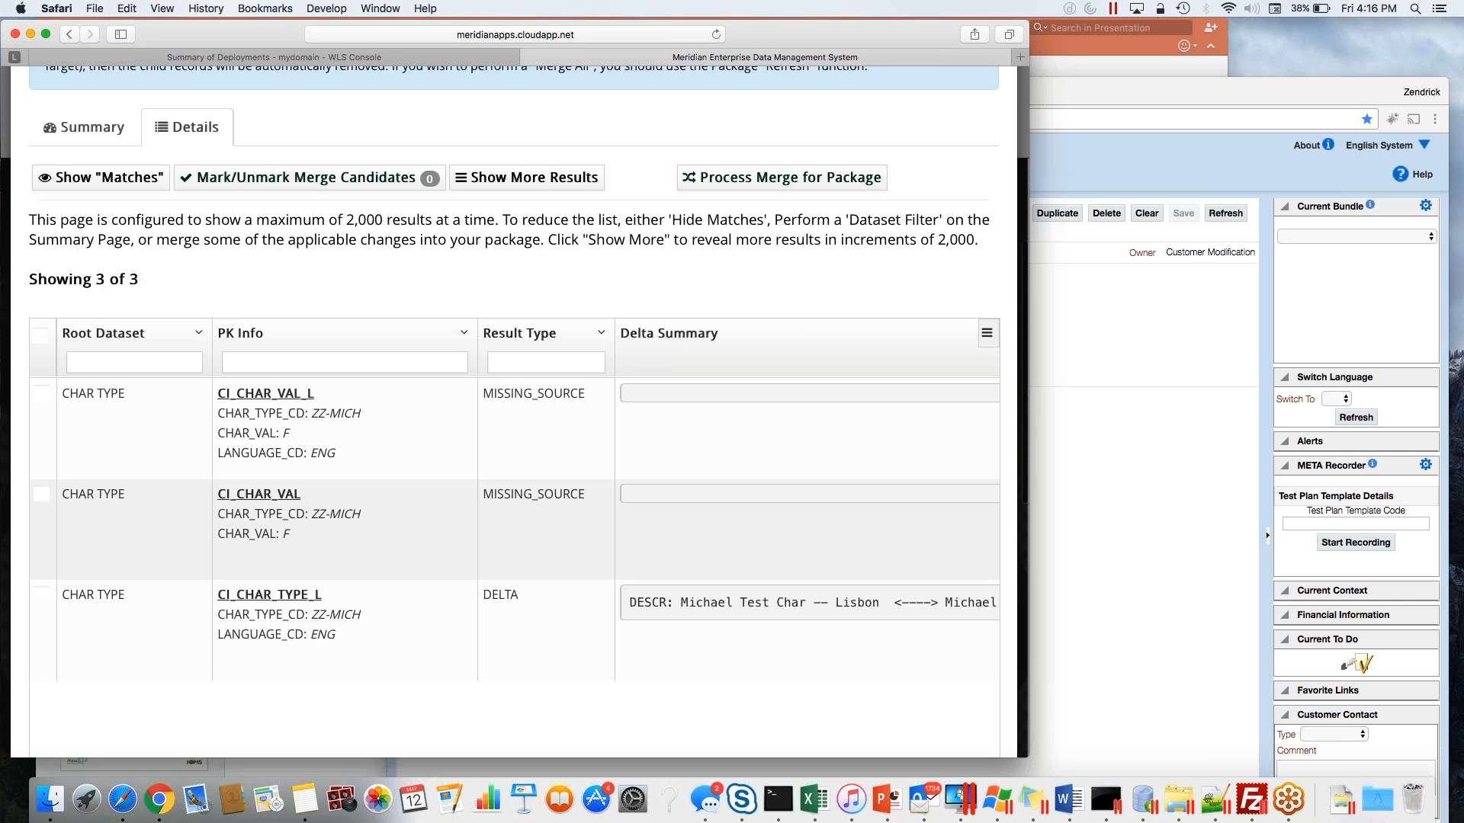
scroll(394, 362, down, 3)
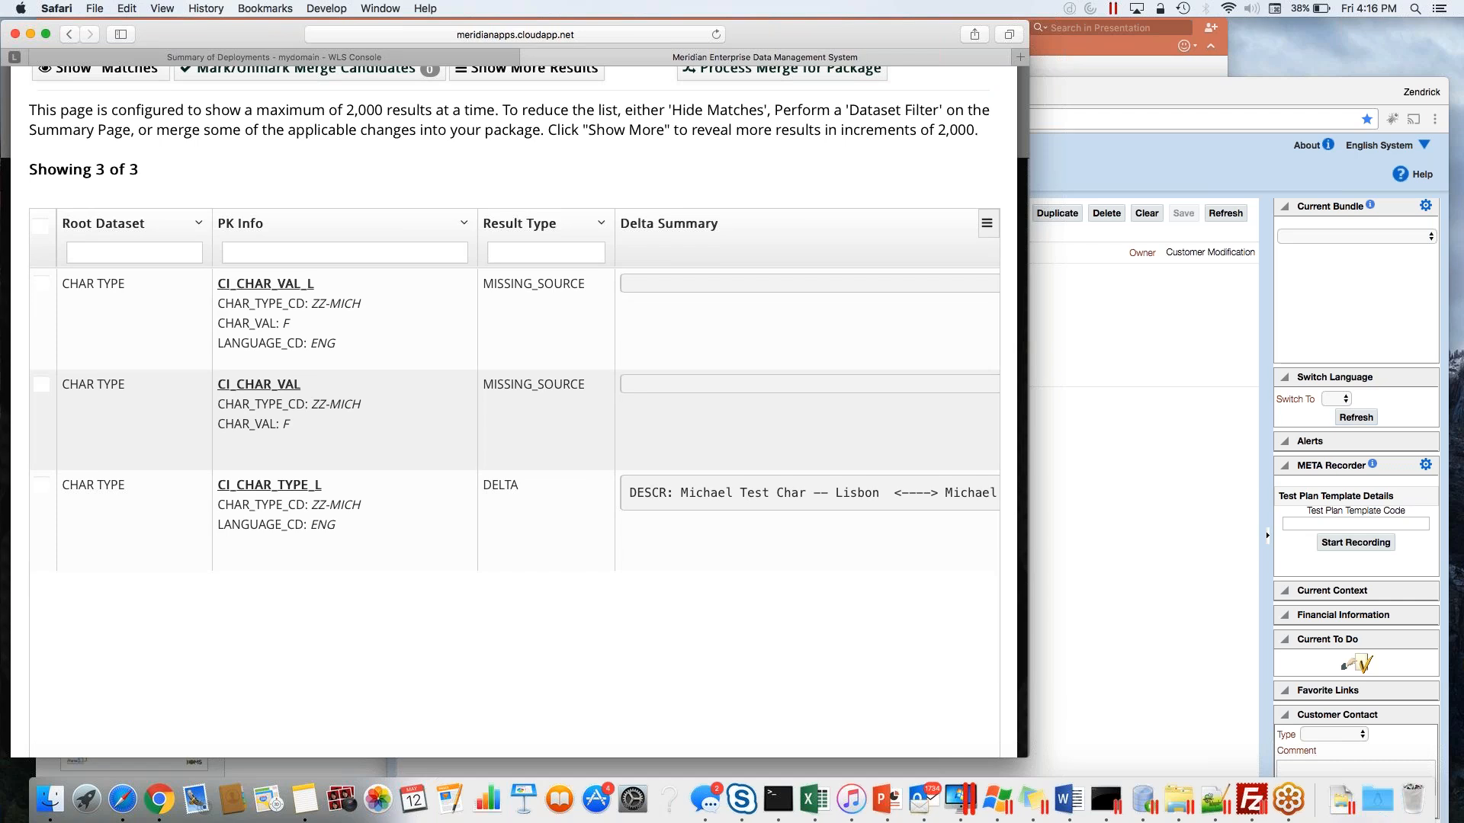
Review the delta summaries and select the CI_CHAR_TYPE_L delta and the CI_CHAR_VAL missing-source record for merging.
scroll(514, 503, right, 5)
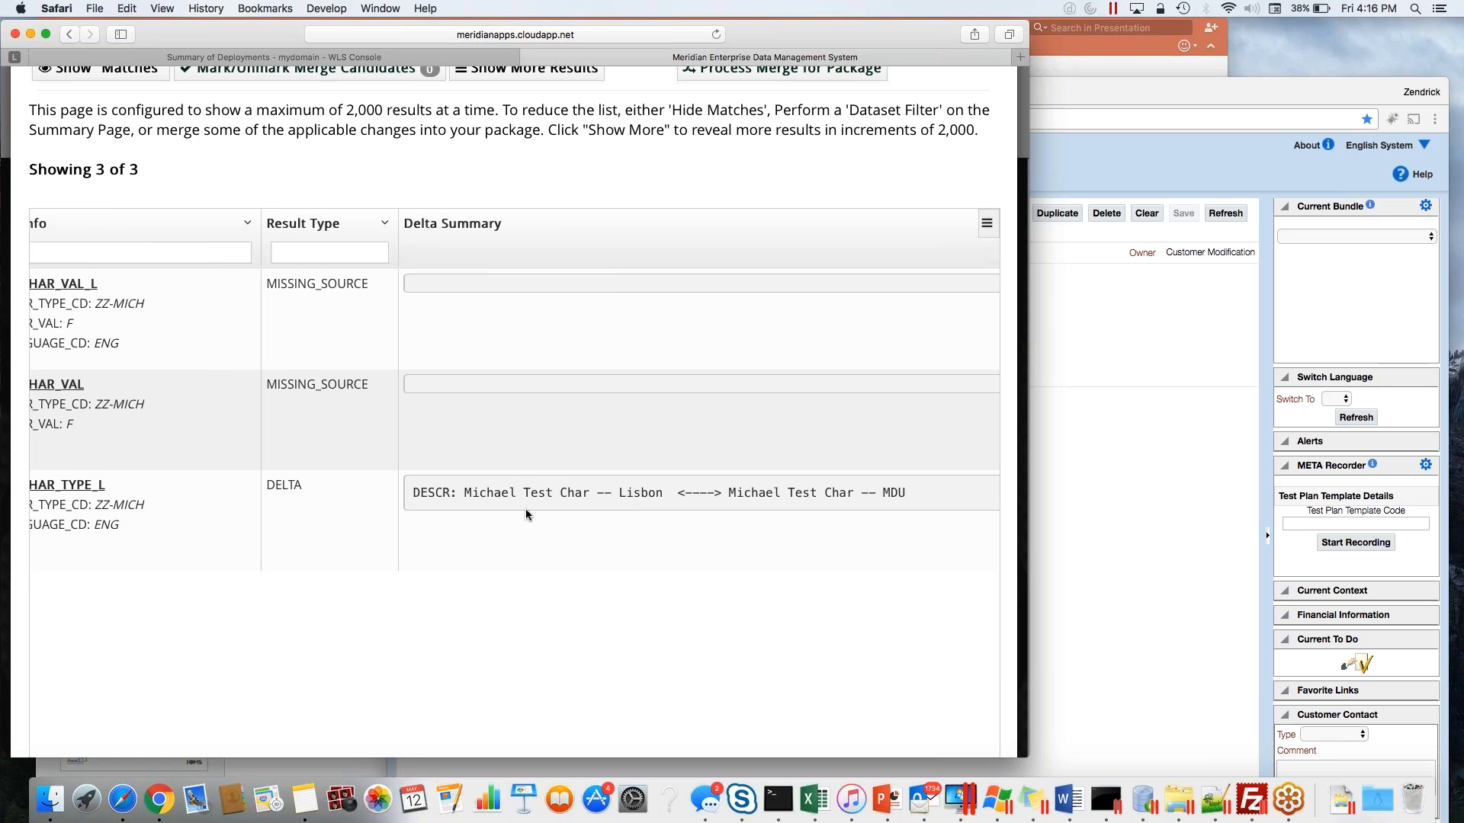
scroll(525, 509, left, 5)
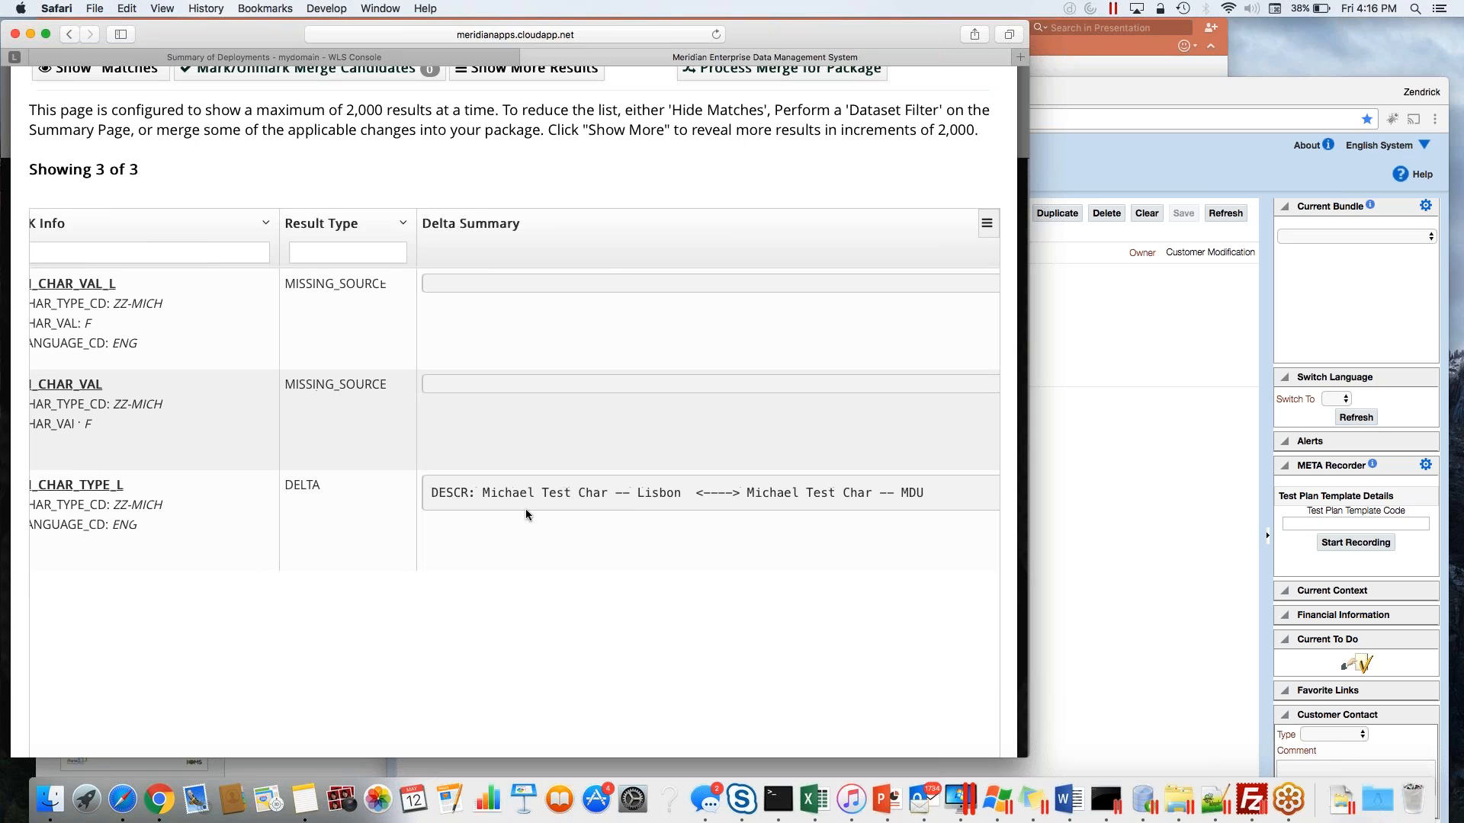
scroll(522, 452, up, 2)
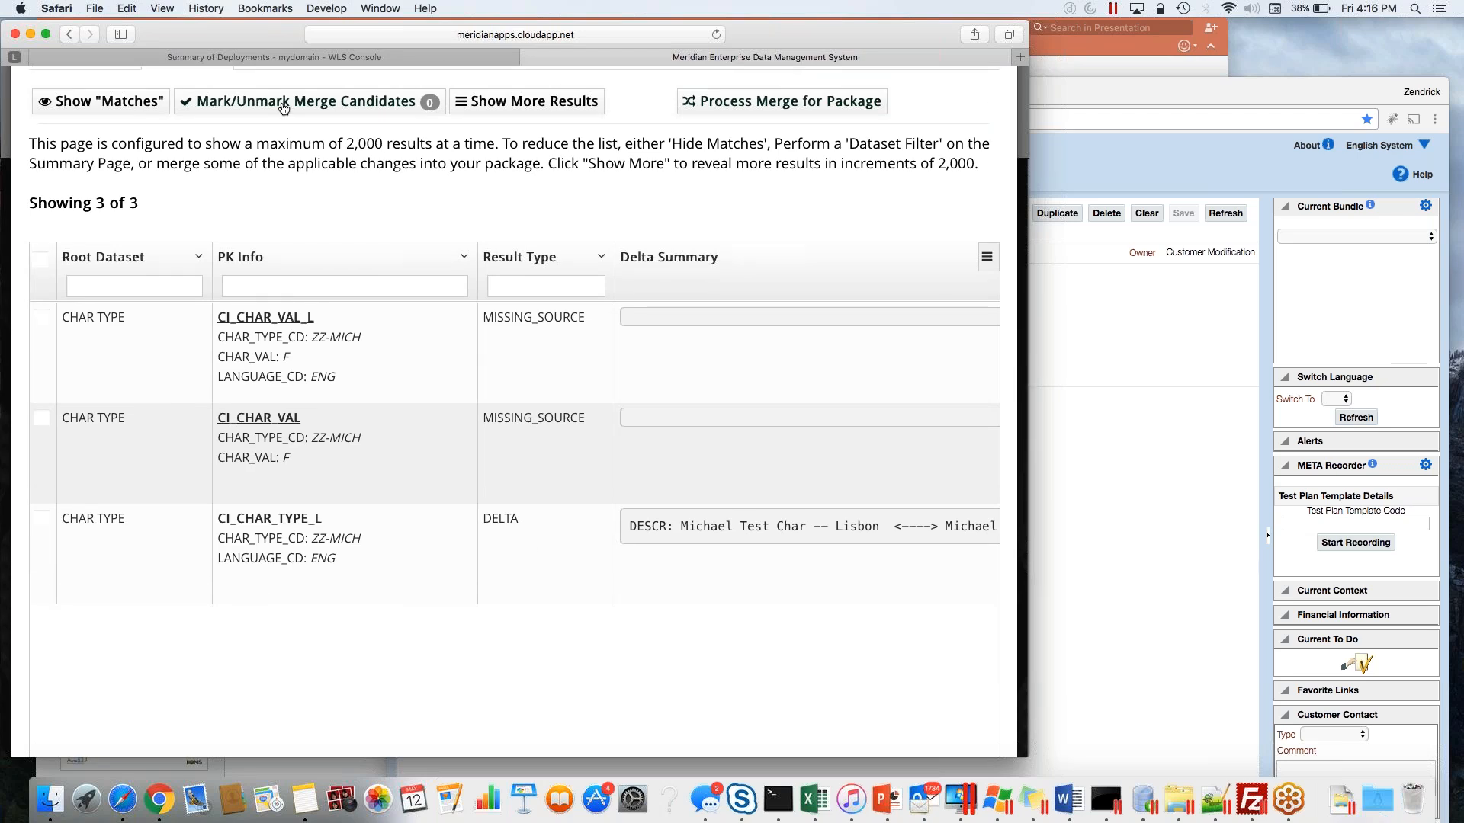
click(41, 518)
click(42, 416)
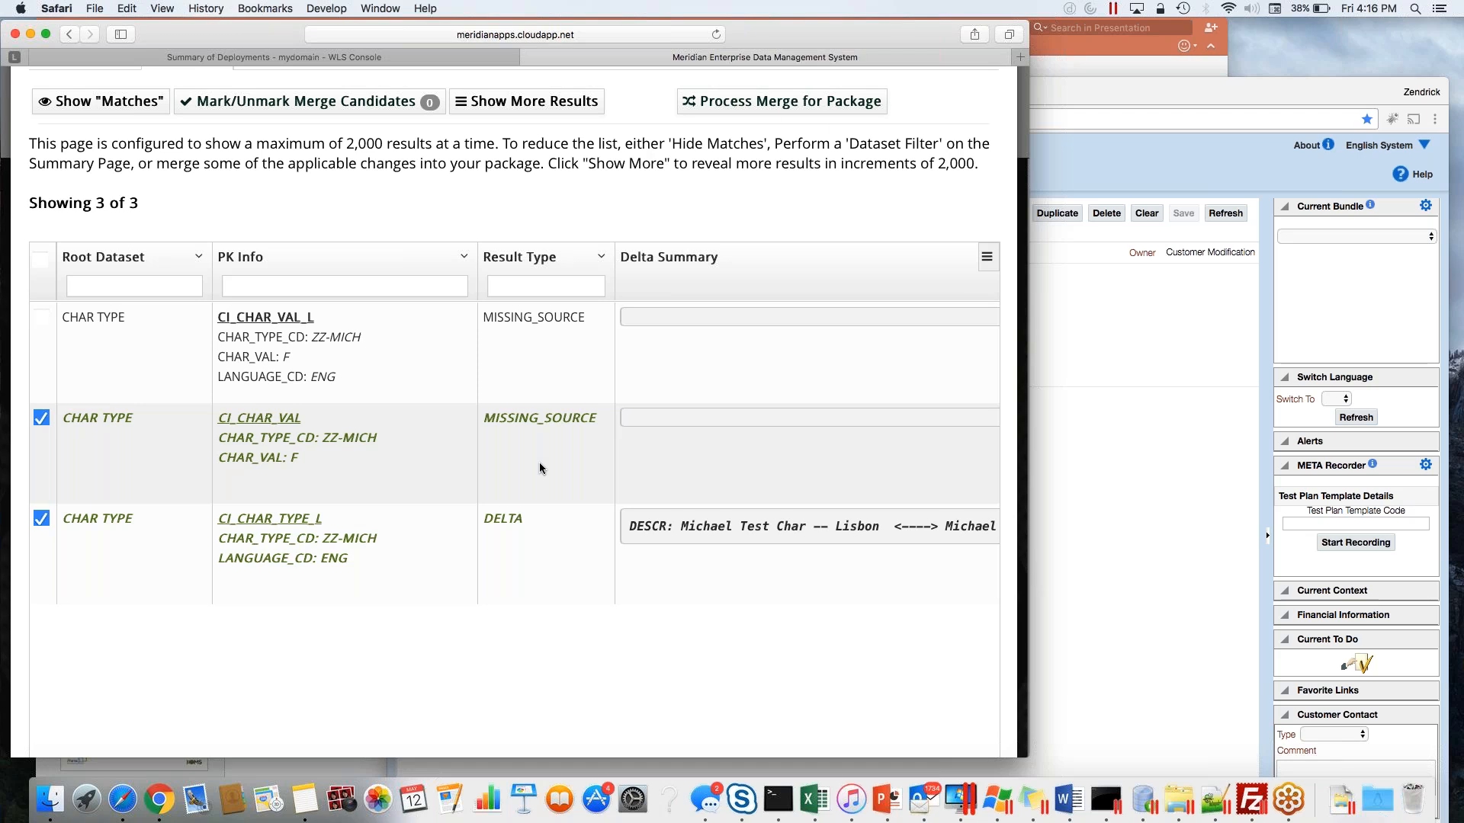
Return to the dashboard and open the Char Type Production Release #2 package from the open packages.
scroll(538, 462, up, 5)
scroll(479, 376, up, 5)
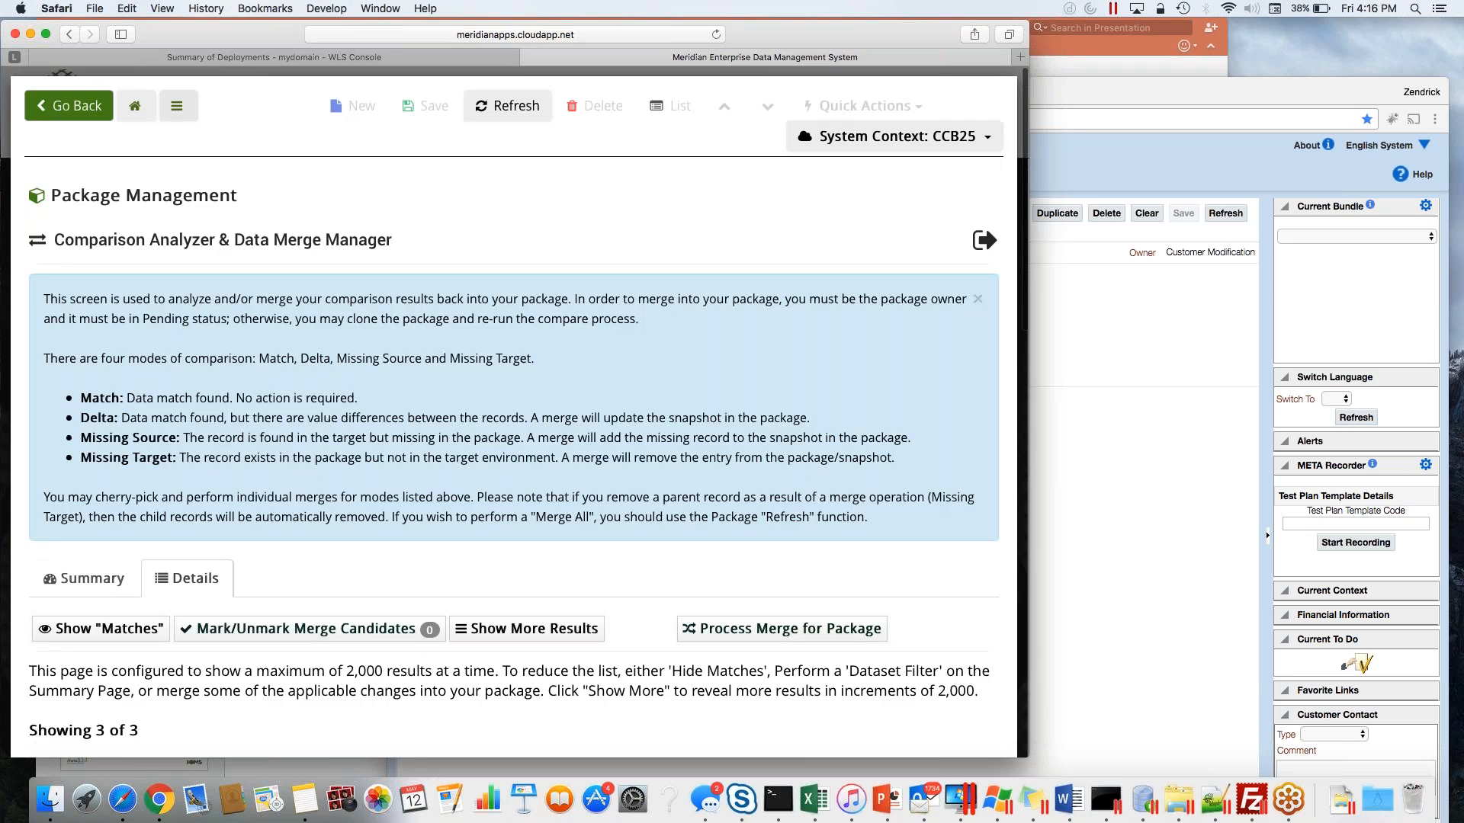
click(137, 104)
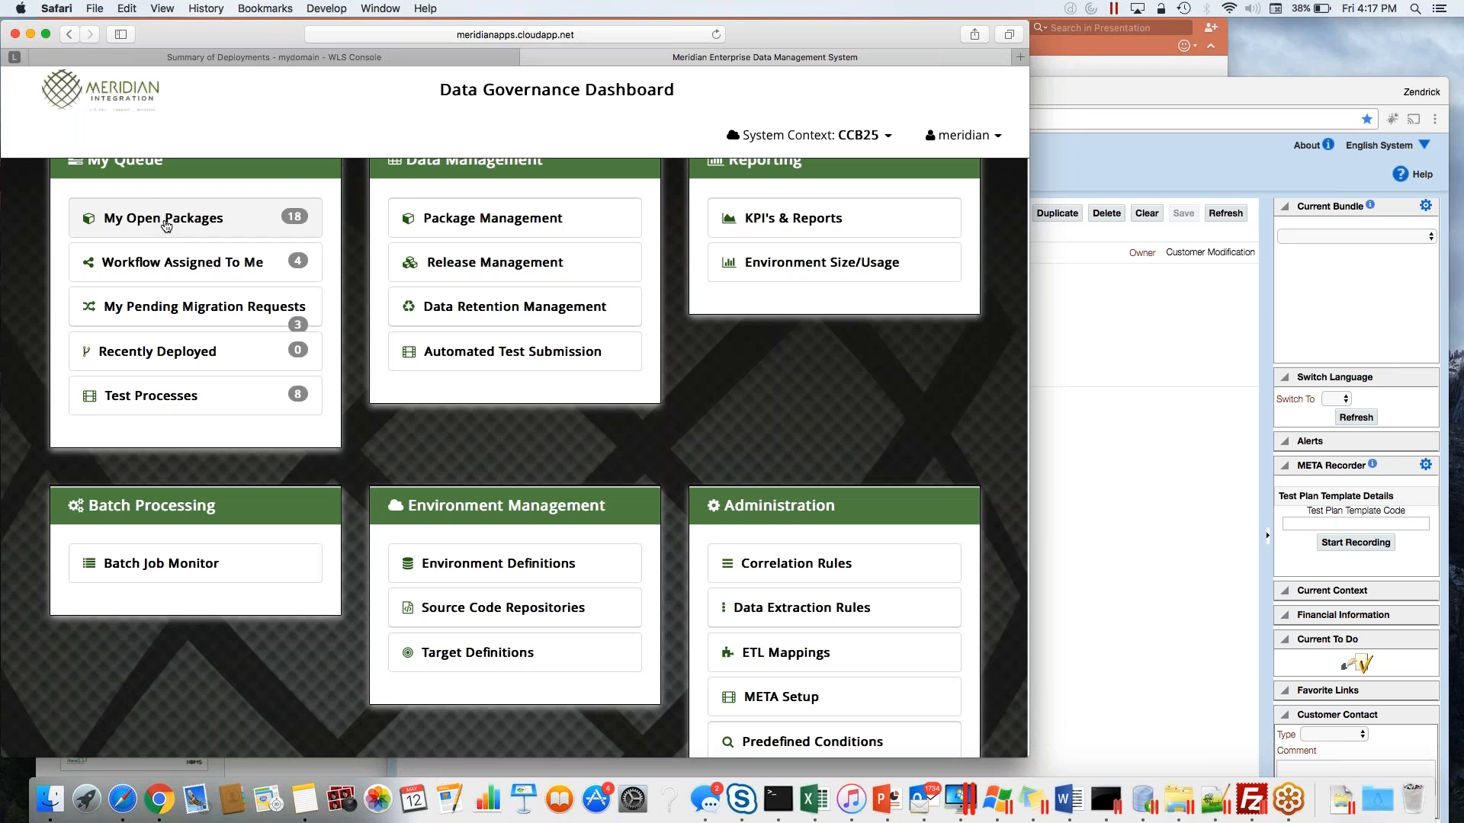
click(167, 221)
click(148, 387)
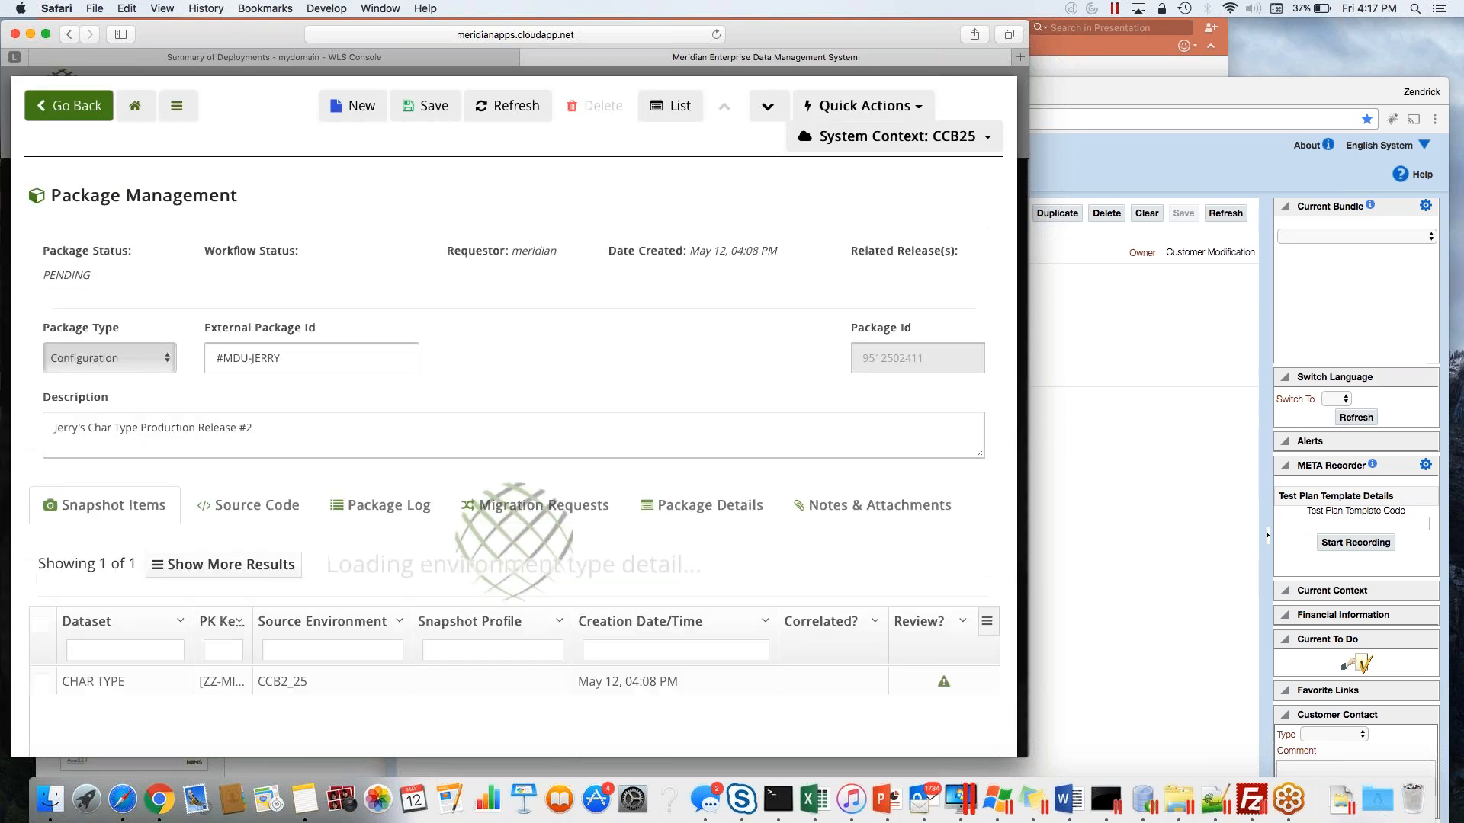
Check the CHAR TYPE snapshot's record totals against the ZZ-MICH characteristic values in CC&B in Chrome, and return to the package in Safari.
scroll(165, 572, down, 1)
click(149, 666)
scroll(150, 665, down, 1)
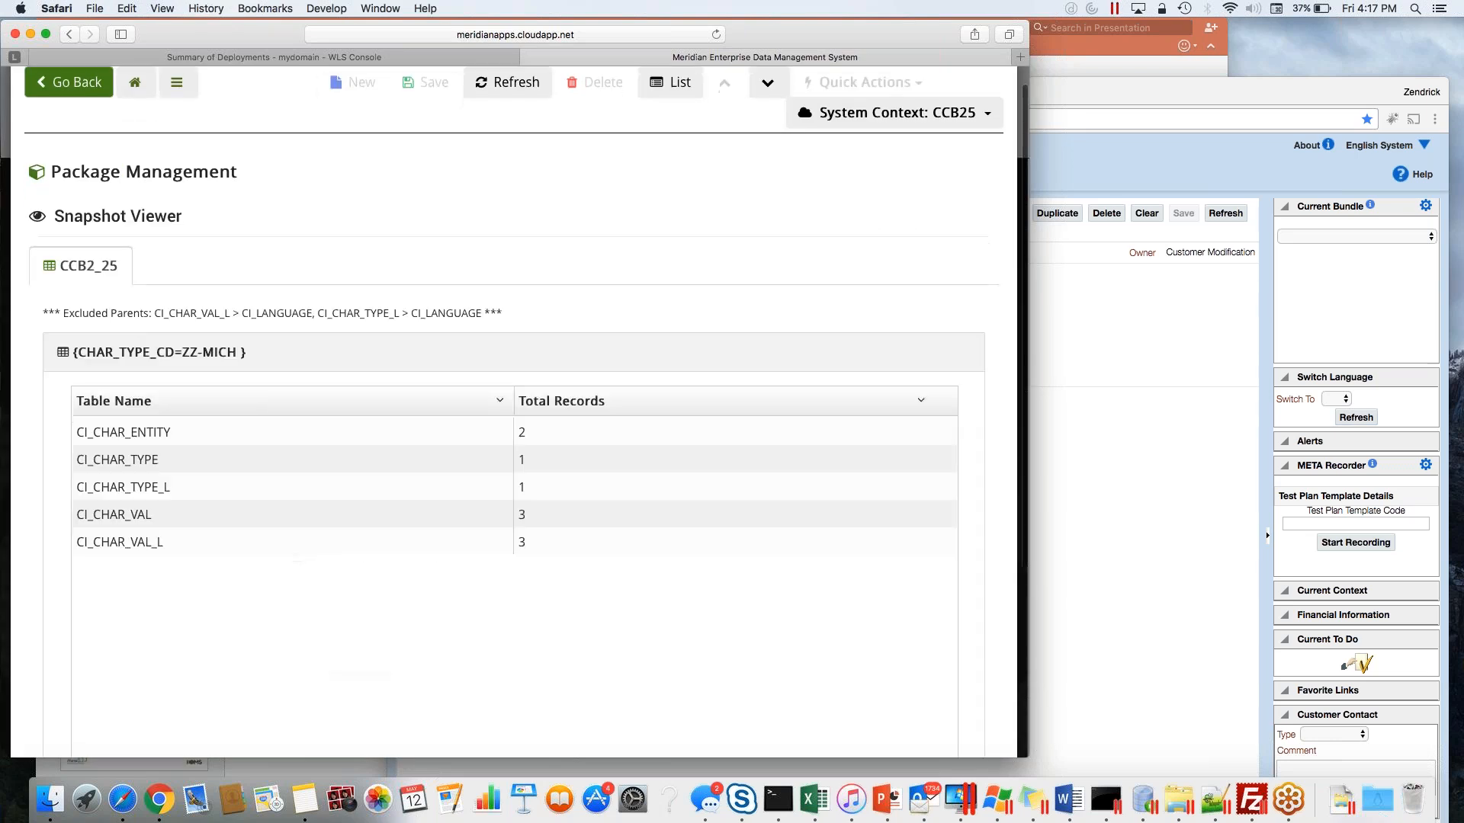
scroll(186, 489, down, 1)
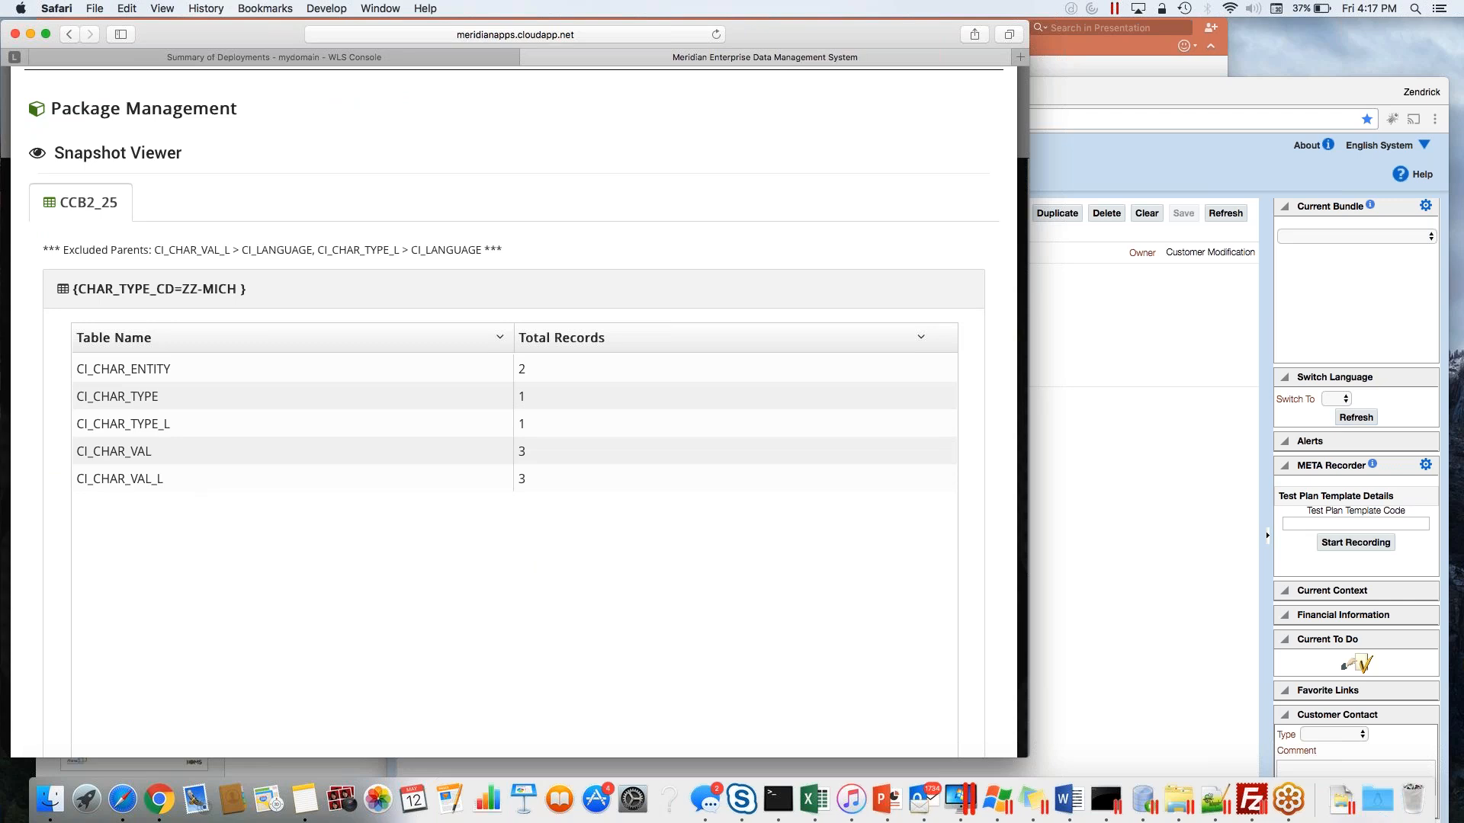
click(1088, 462)
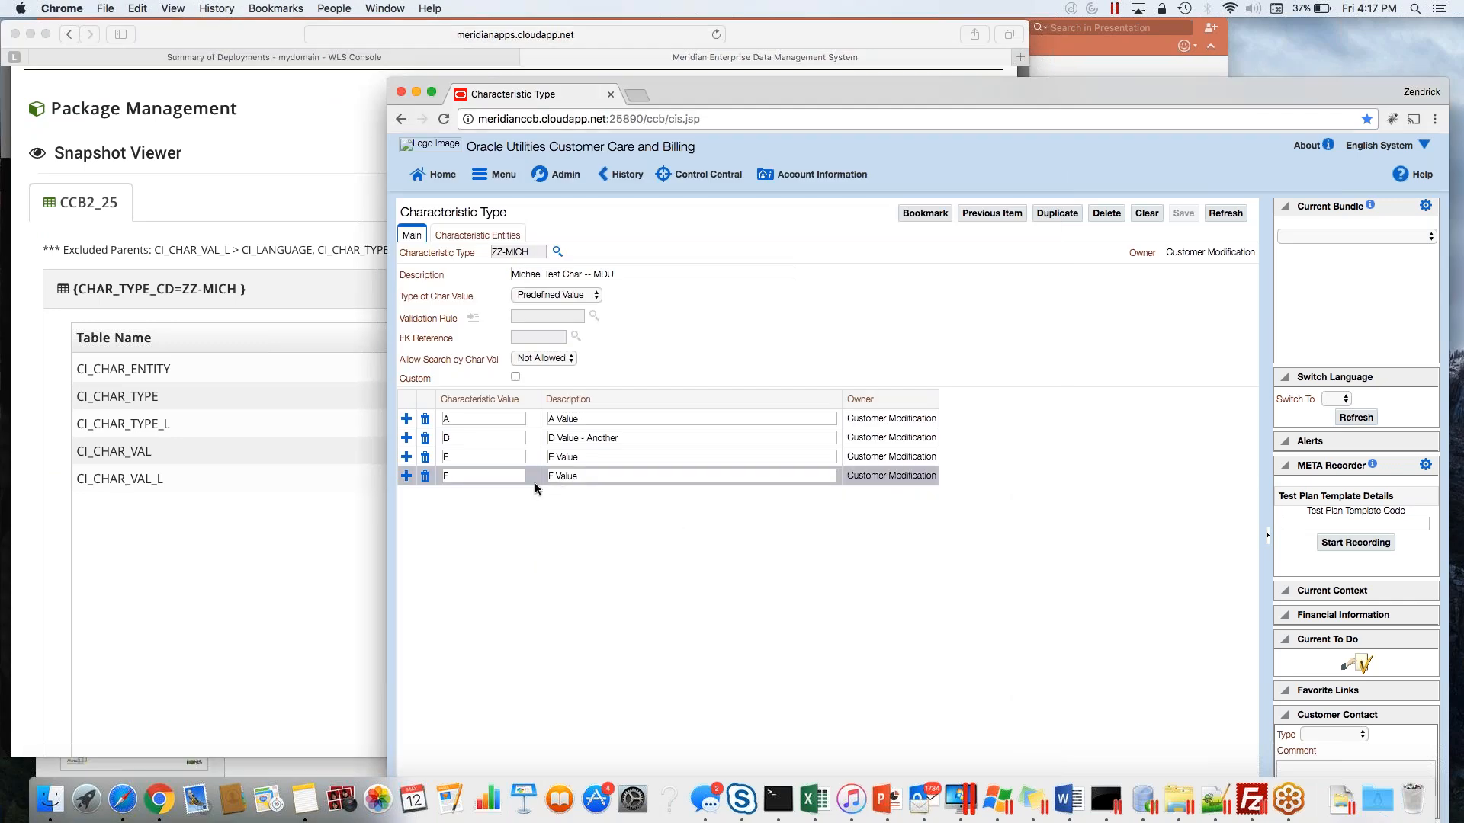
click(245, 554)
scroll(408, 467, up, 2)
click(72, 111)
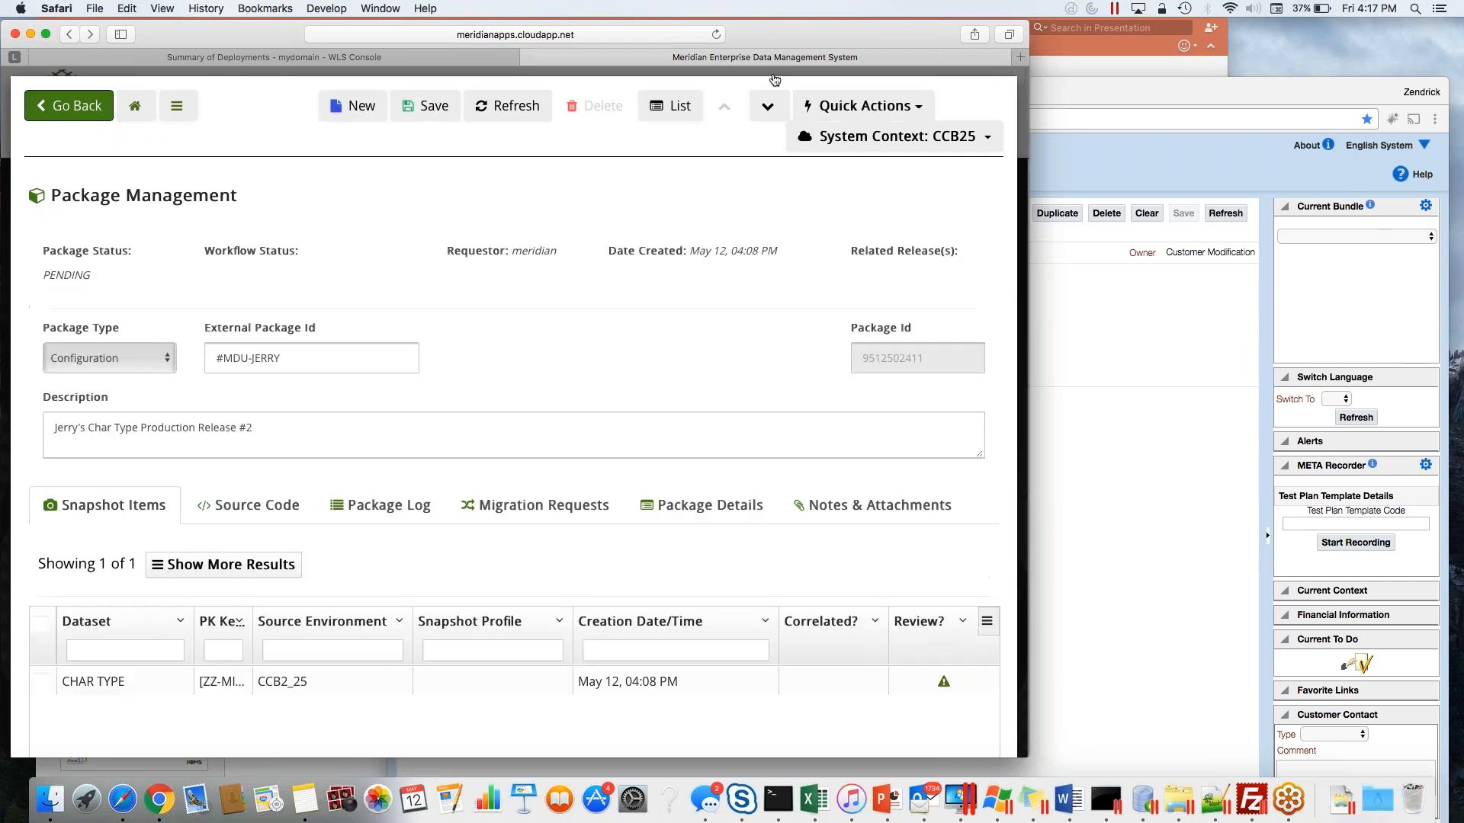
Refresh the package's snapshots from the source environment and confirm the refresh.
click(828, 104)
click(872, 166)
click(908, 544)
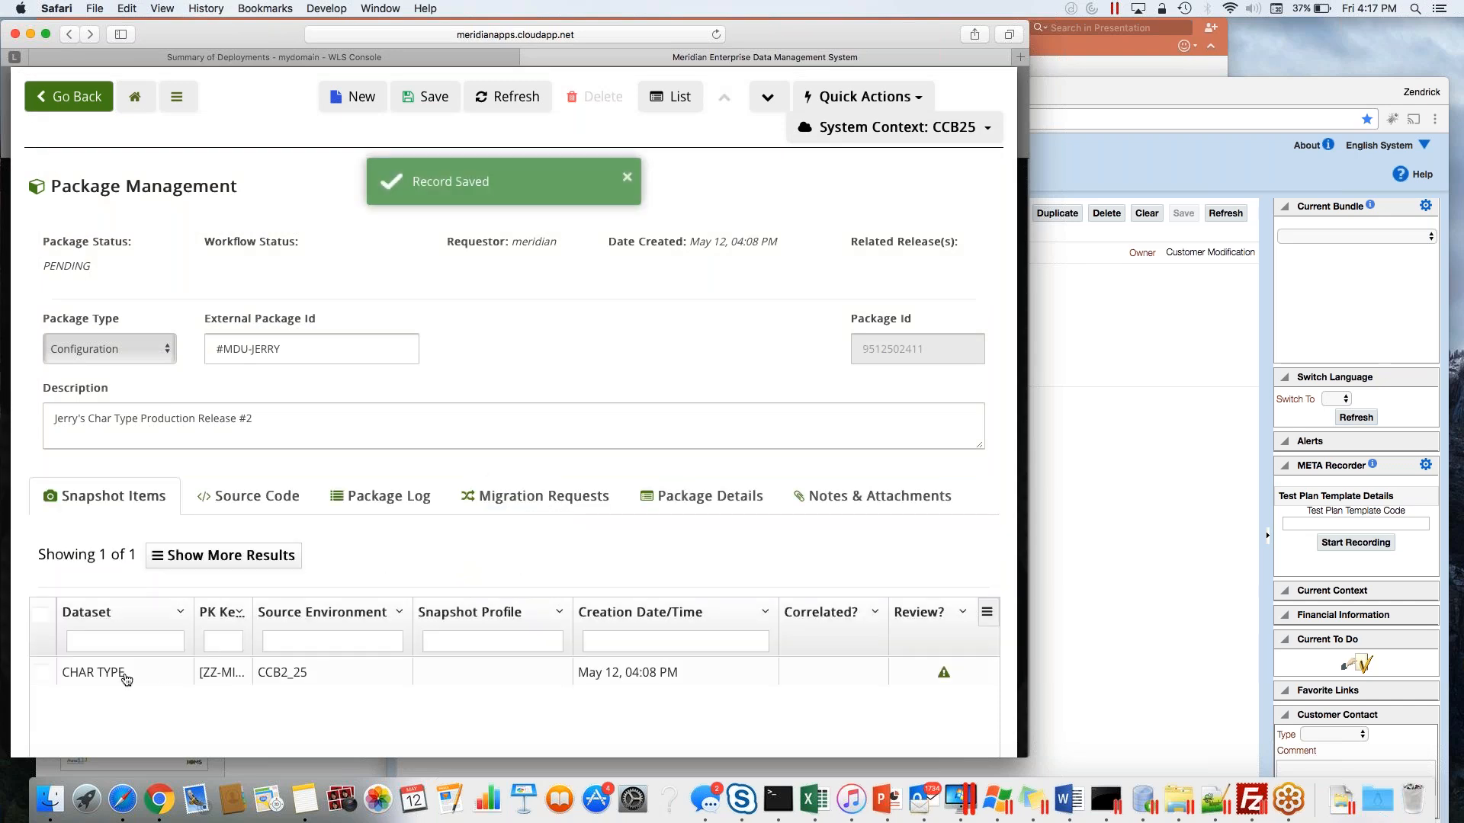
Inspect the refreshed CHAR TYPE snapshot, including its CI_CHAR_VAL_L records, and return to the package.
click(122, 674)
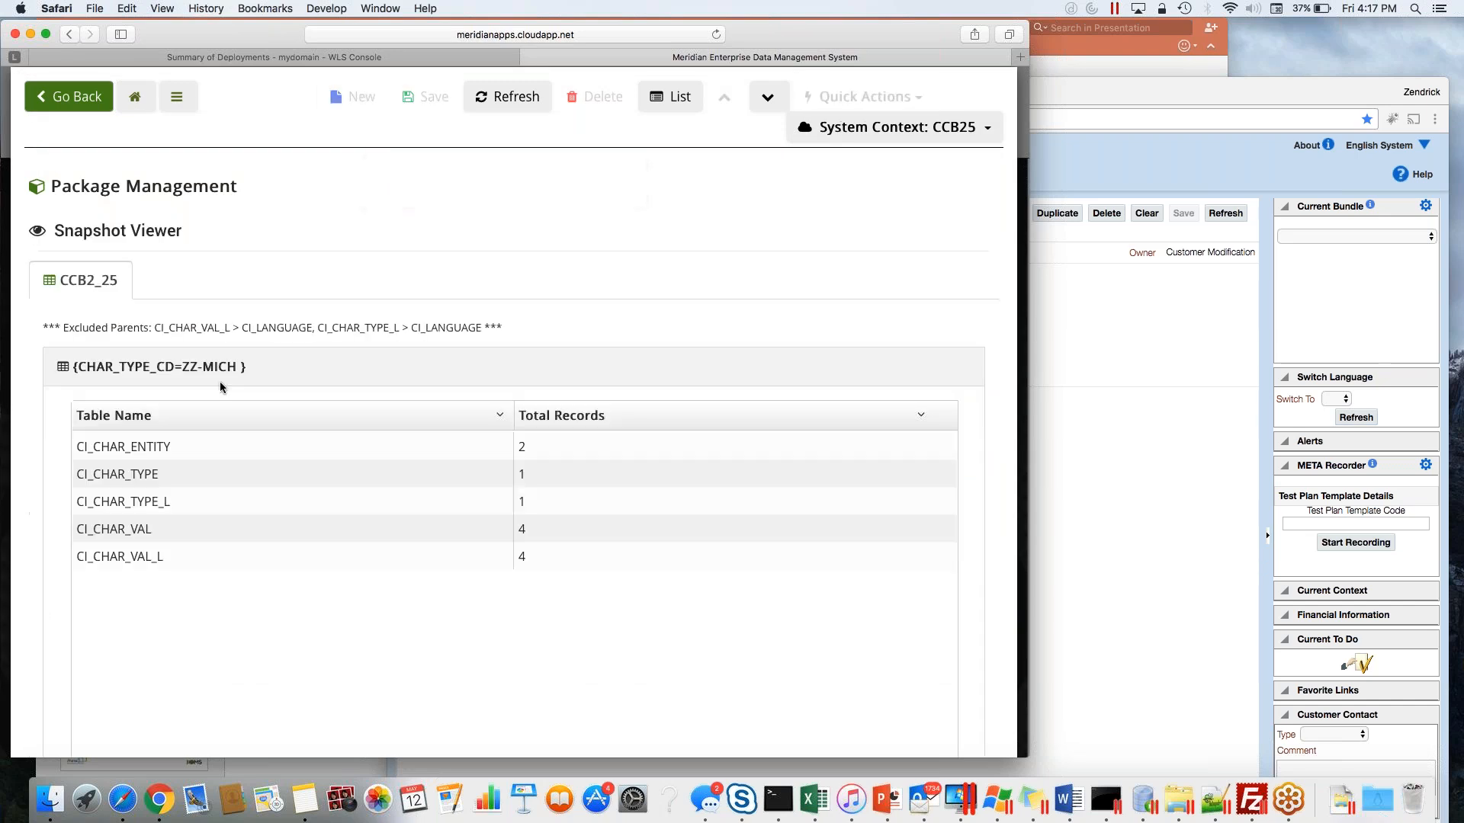
click(252, 556)
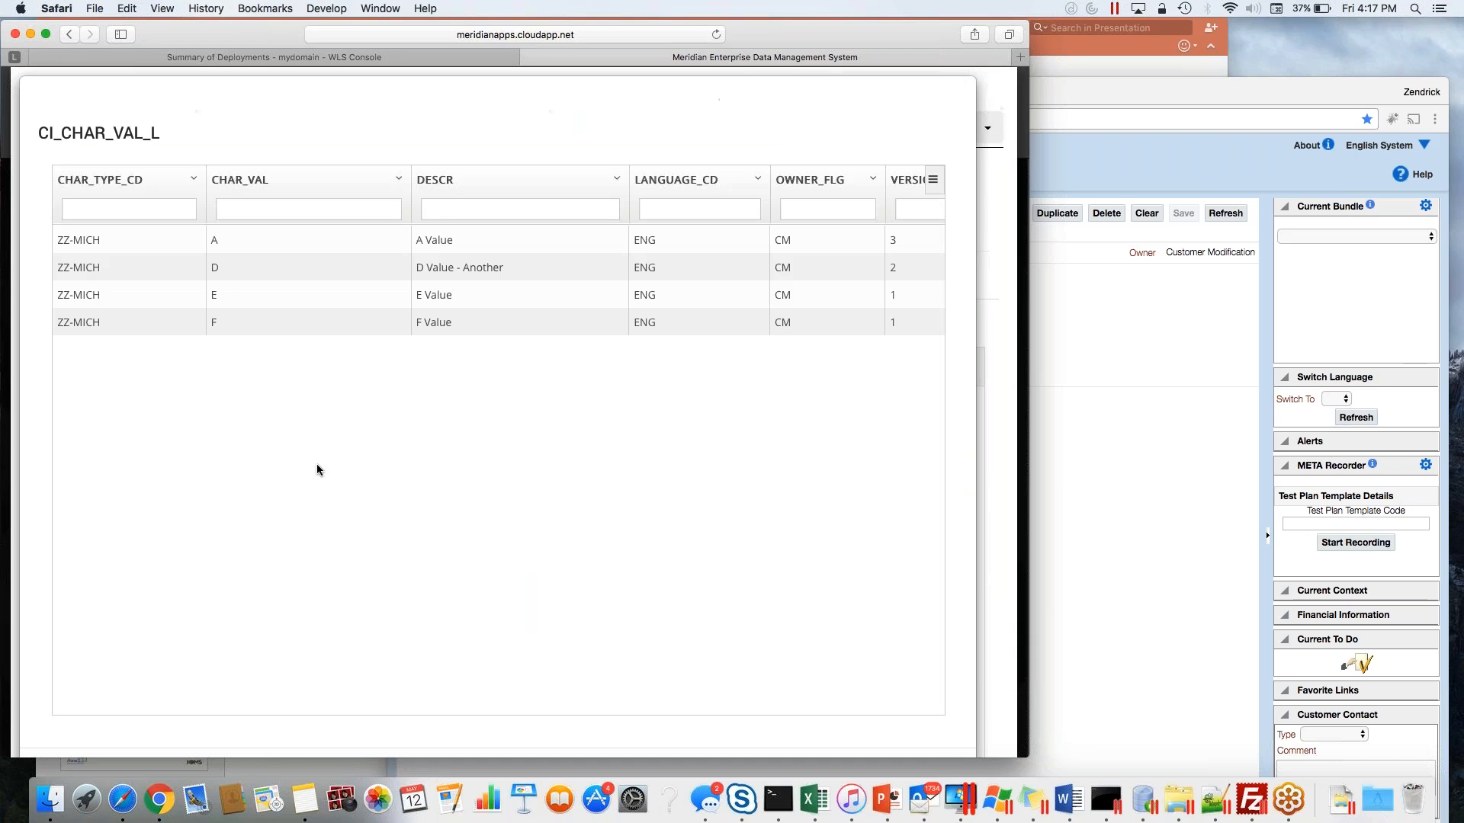
scroll(333, 425, up, 1)
scroll(333, 424, down, 3)
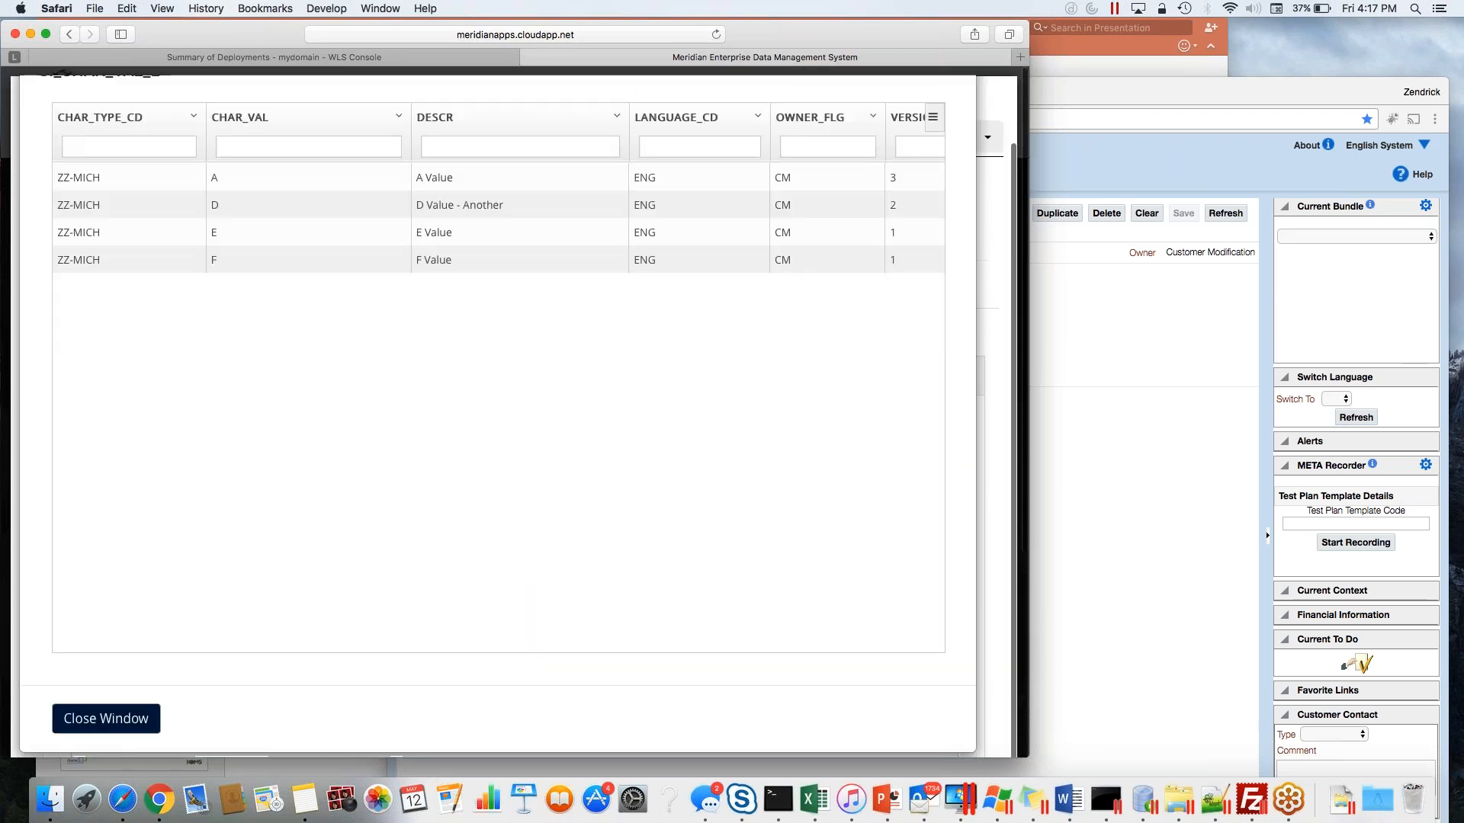
click(126, 736)
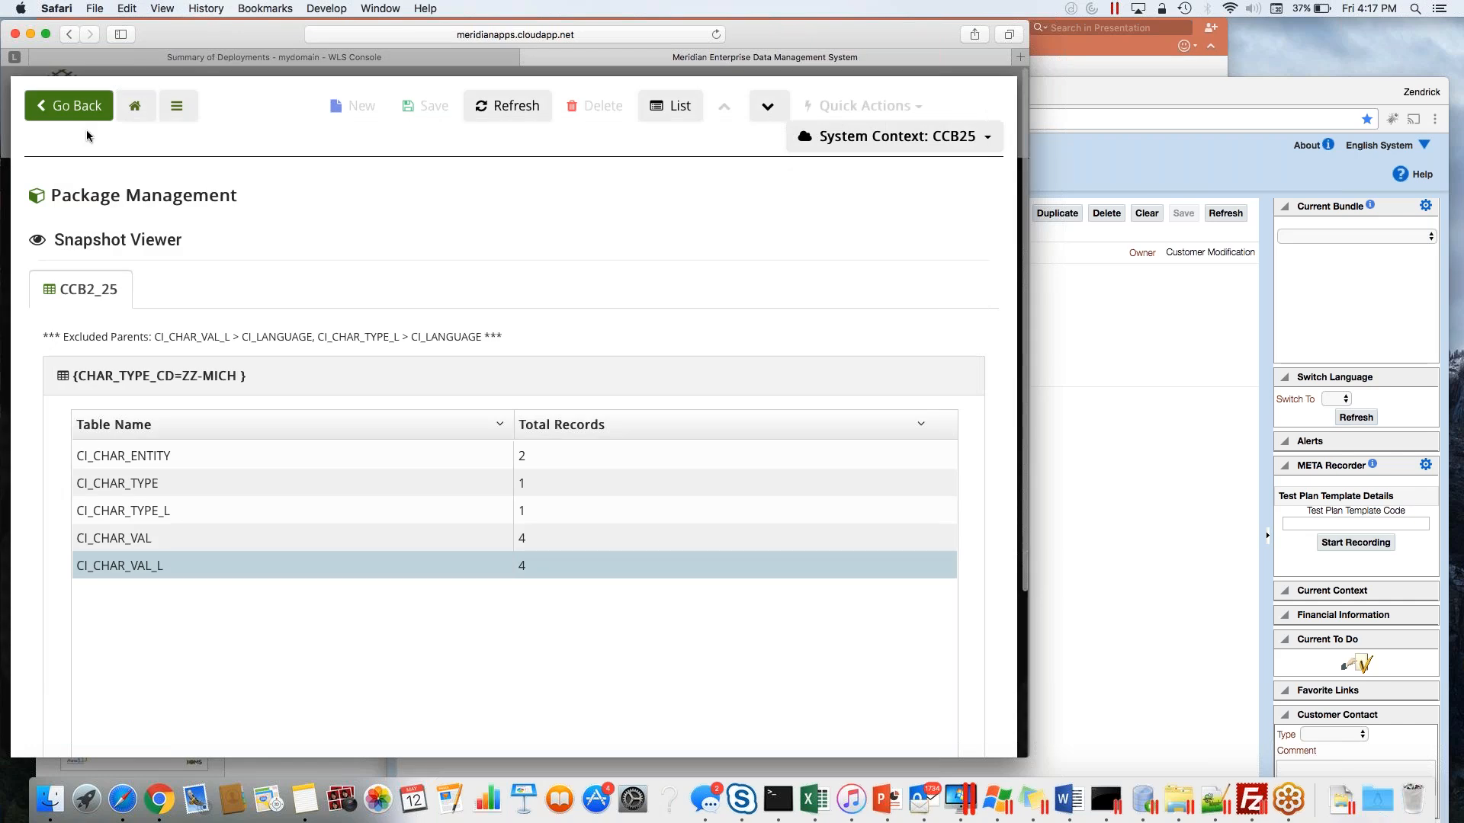
click(71, 113)
Start a package comparison with CC&B QA (Lisbon Source) as the environment to compare.
click(838, 113)
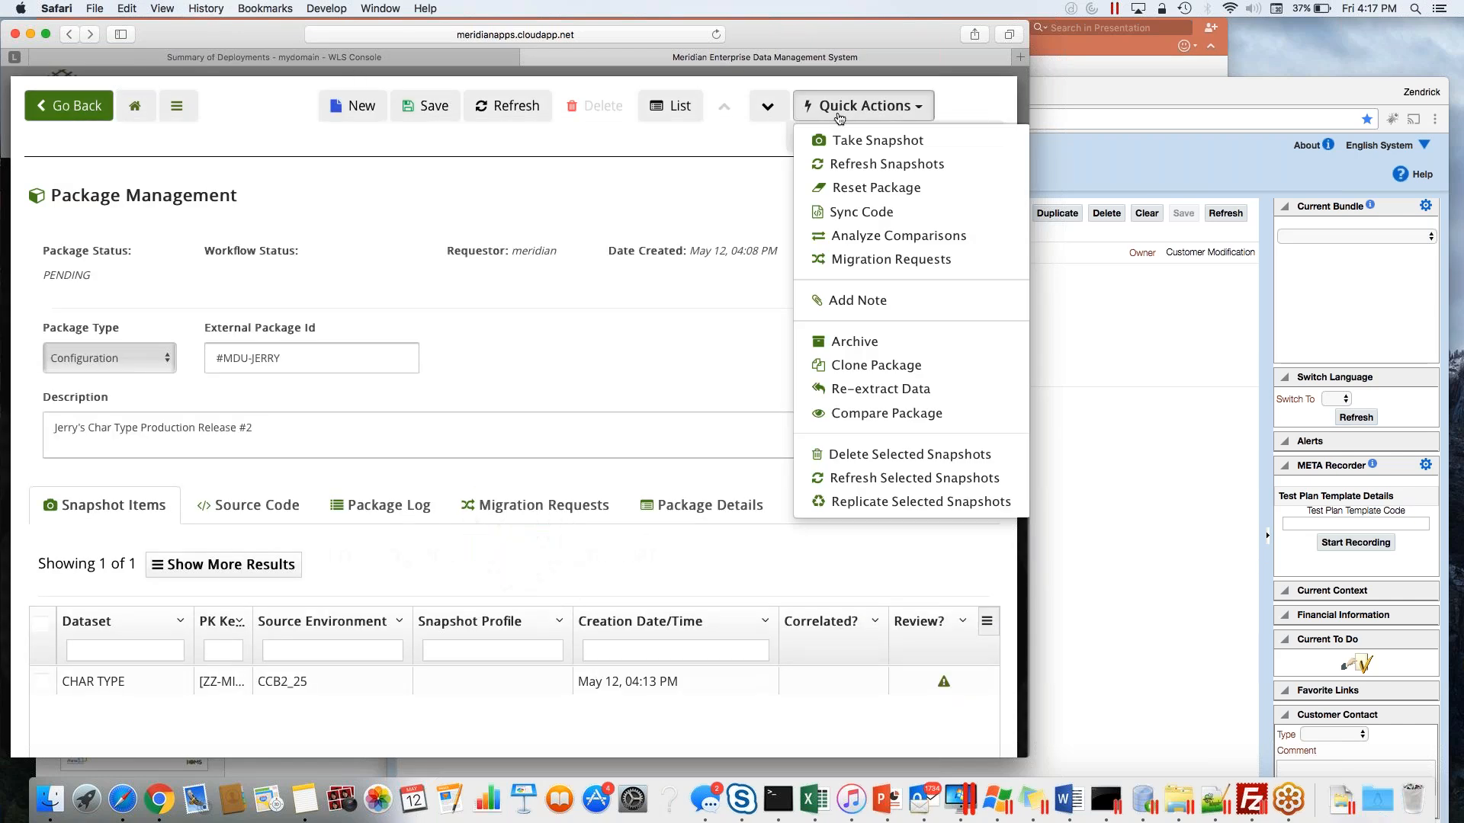
click(884, 413)
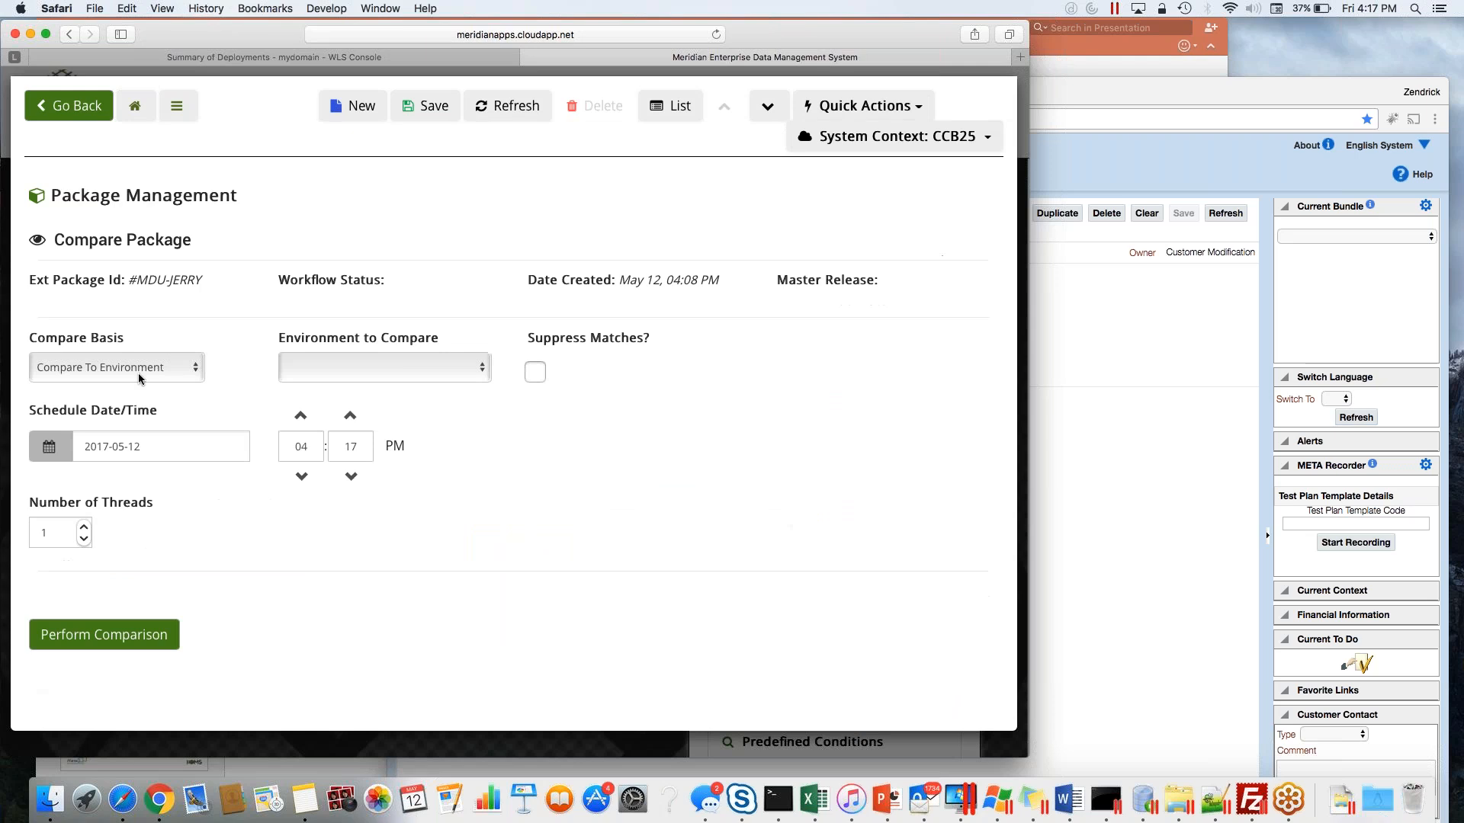
click(385, 367)
click(387, 409)
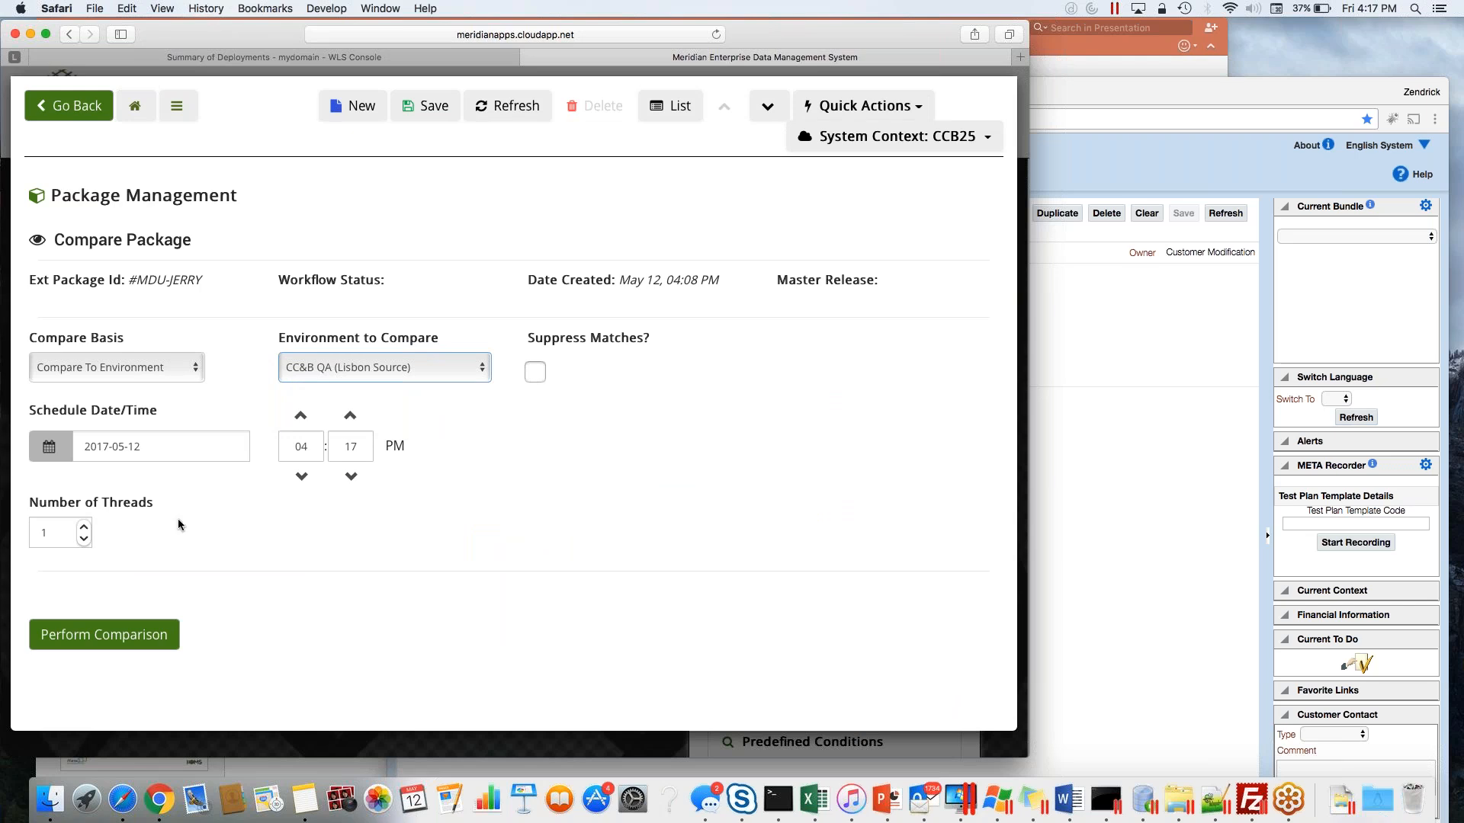
Set the comparison's scheduled time to 04:09 PM and perform the comparison.
click(351, 477)
click(351, 476)
click(351, 476)
click(351, 476)
click(351, 477)
click(351, 477)
click(351, 477)
click(351, 476)
click(104, 635)
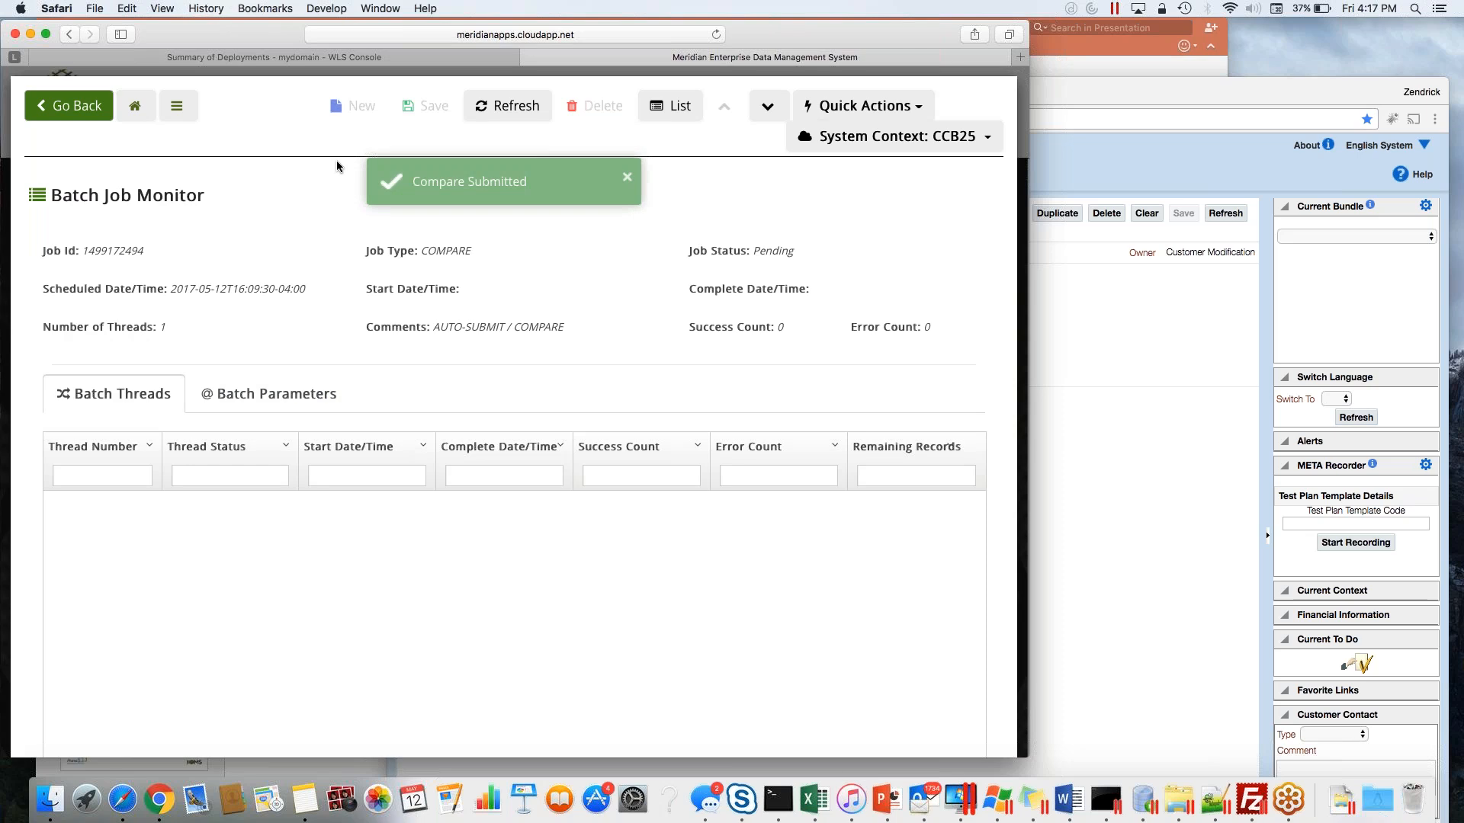
Refresh the compare batch job's status until the job is complete.
click(491, 115)
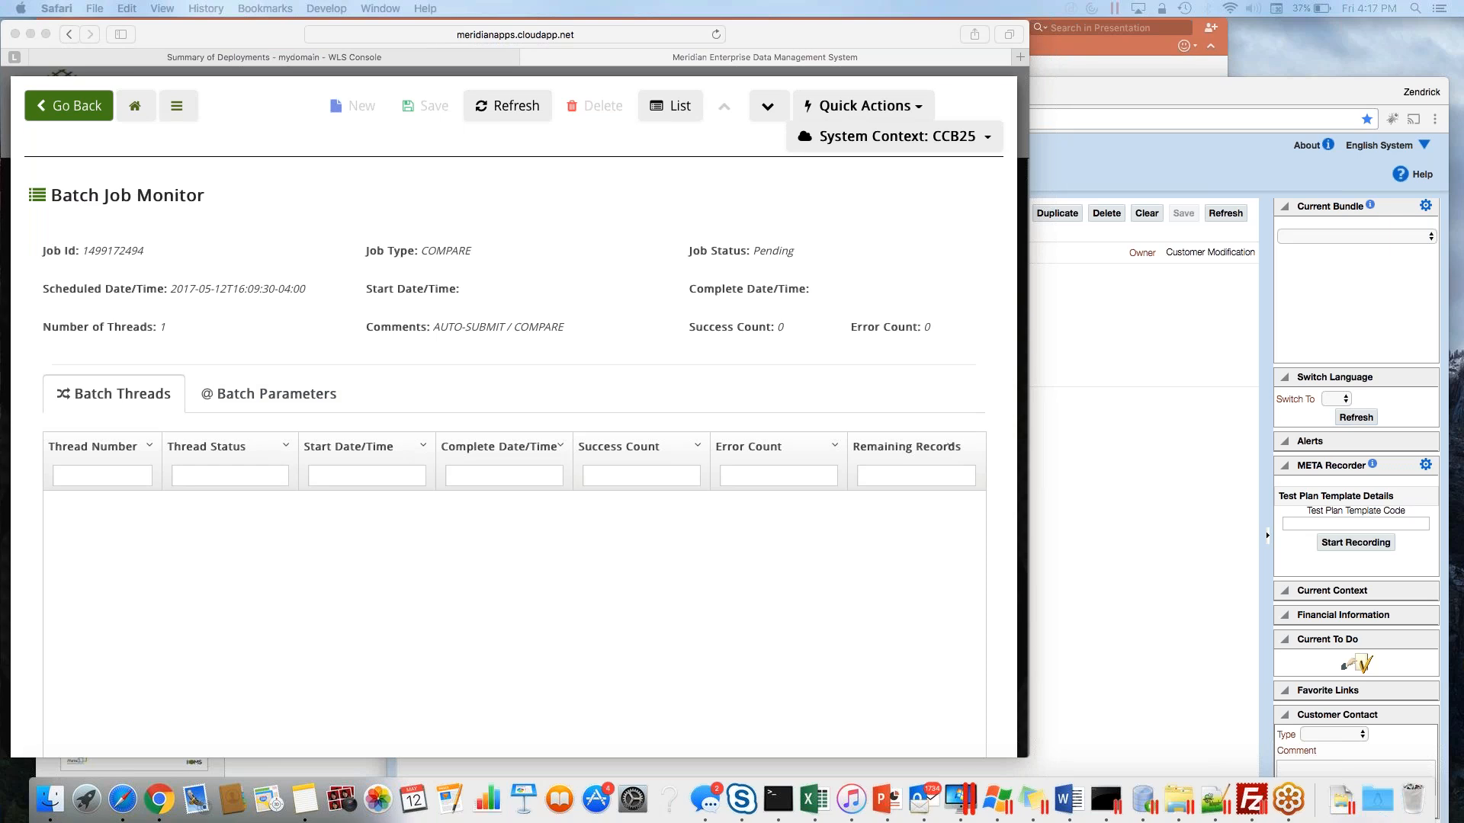
click(601, 253)
click(509, 111)
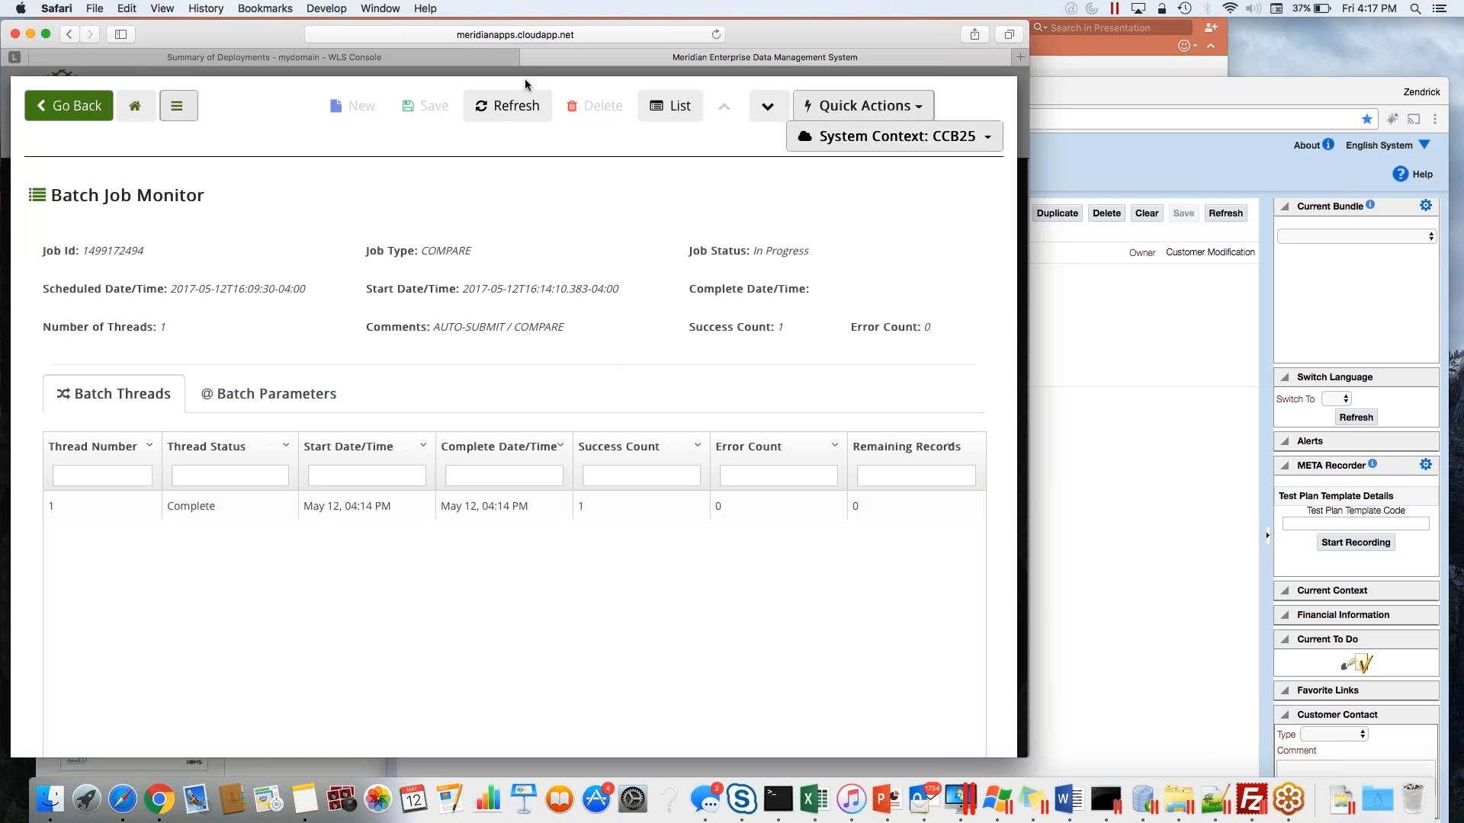
click(522, 107)
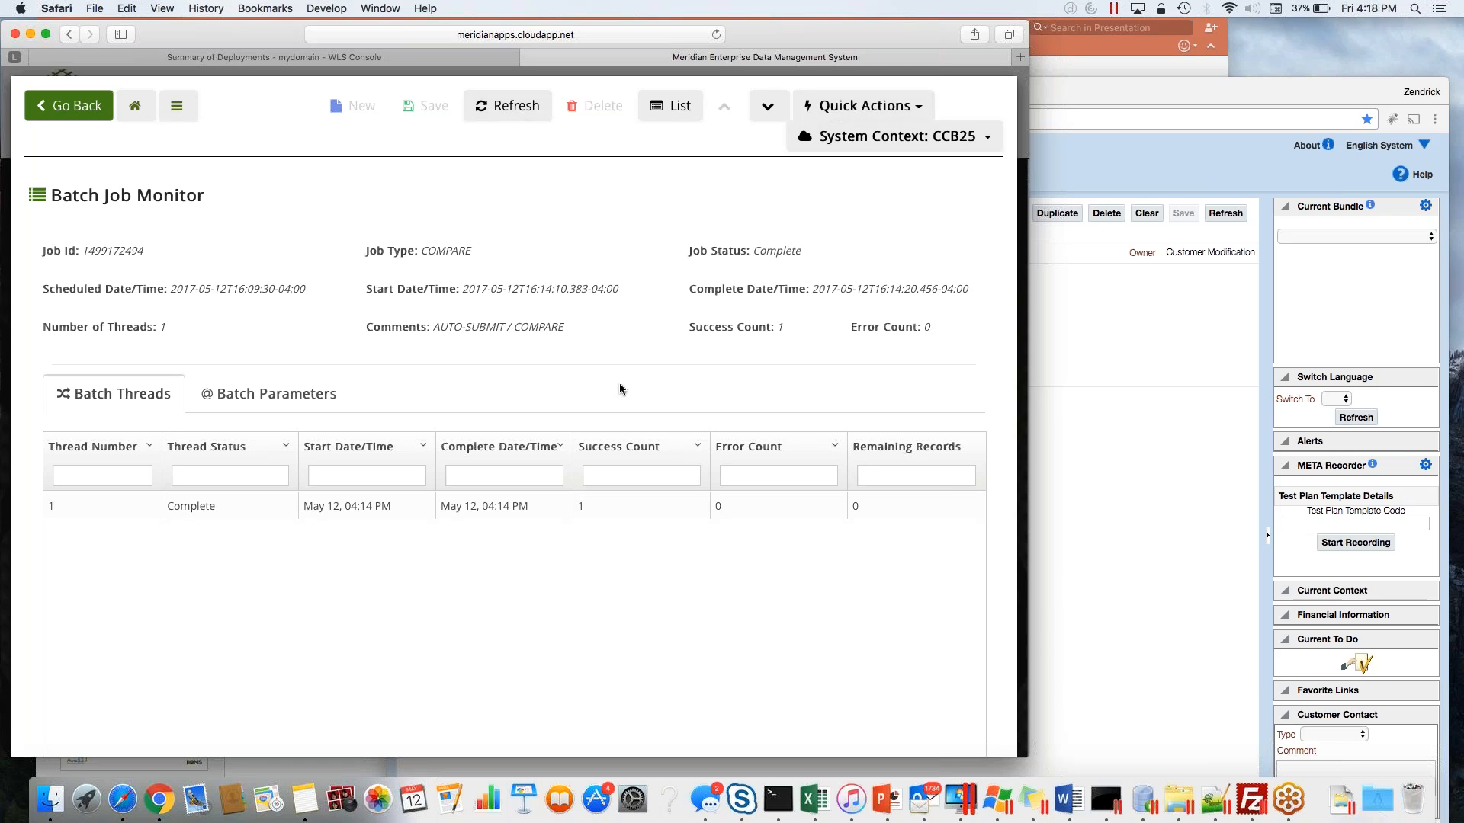
Open the compared package from the job's batch parameters and open the analysis of its latest comparison.
click(275, 393)
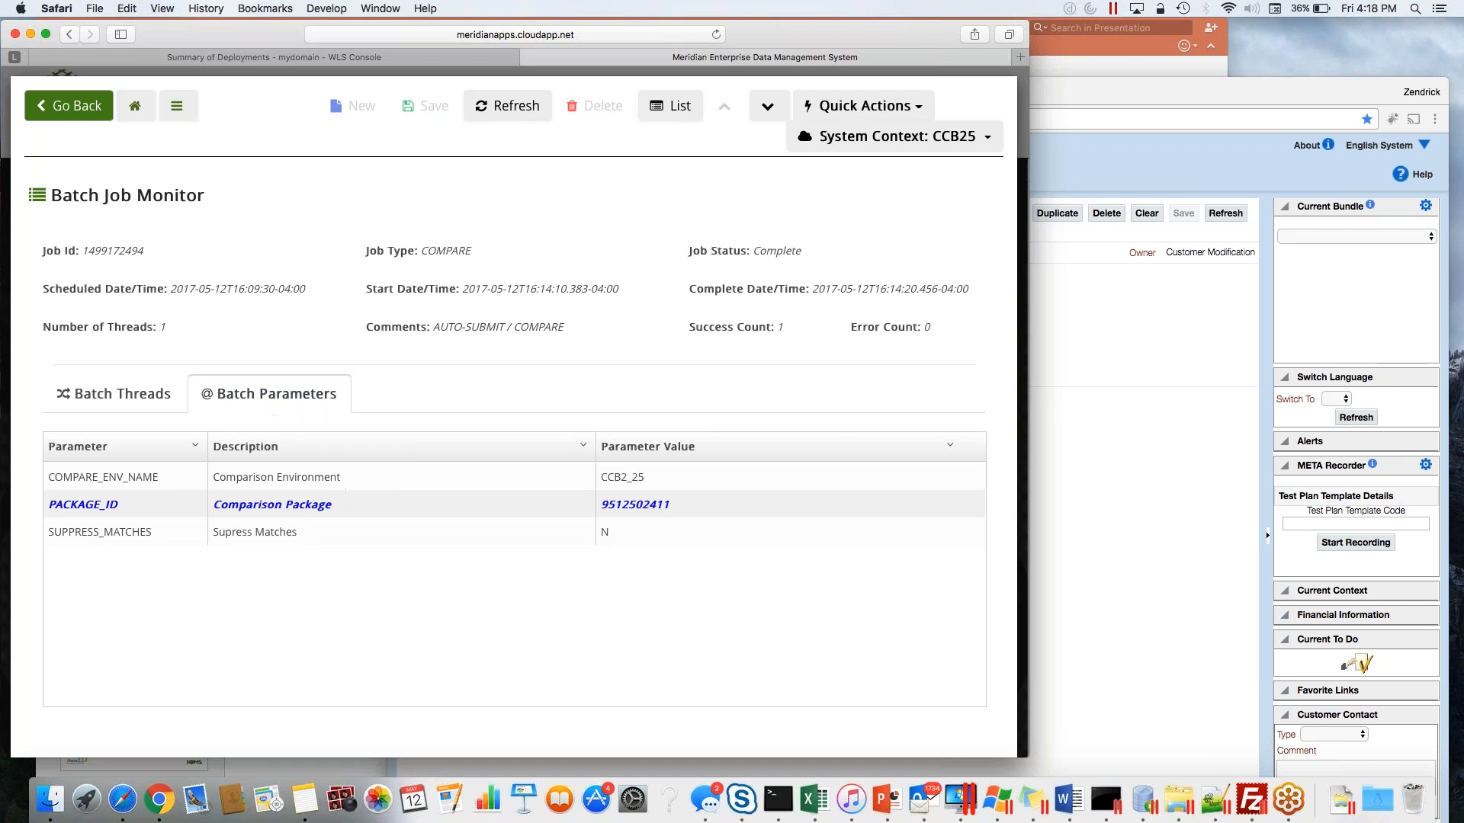
click(252, 504)
click(866, 105)
click(856, 235)
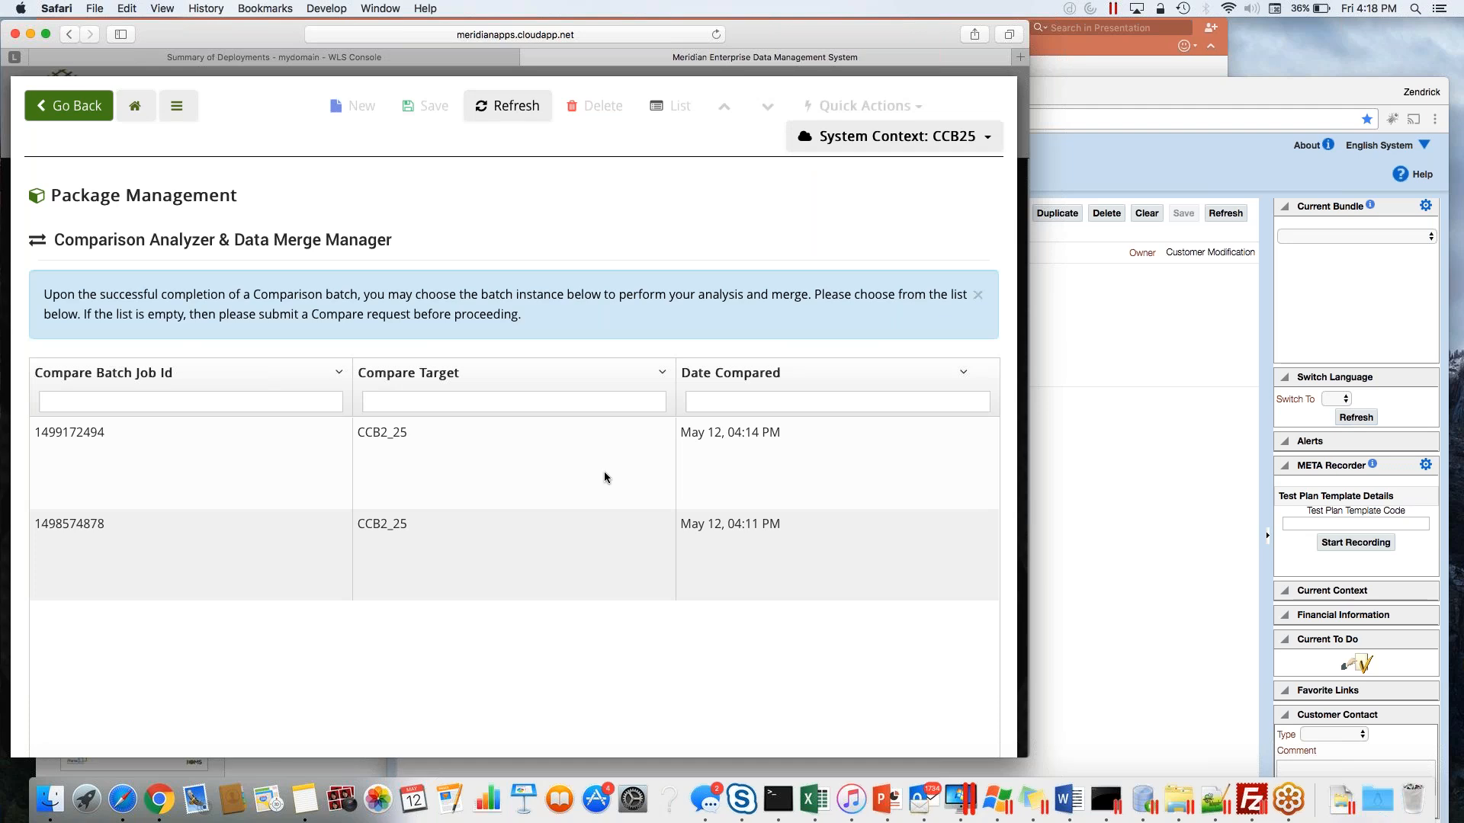
click(235, 496)
scroll(299, 521, down, 5)
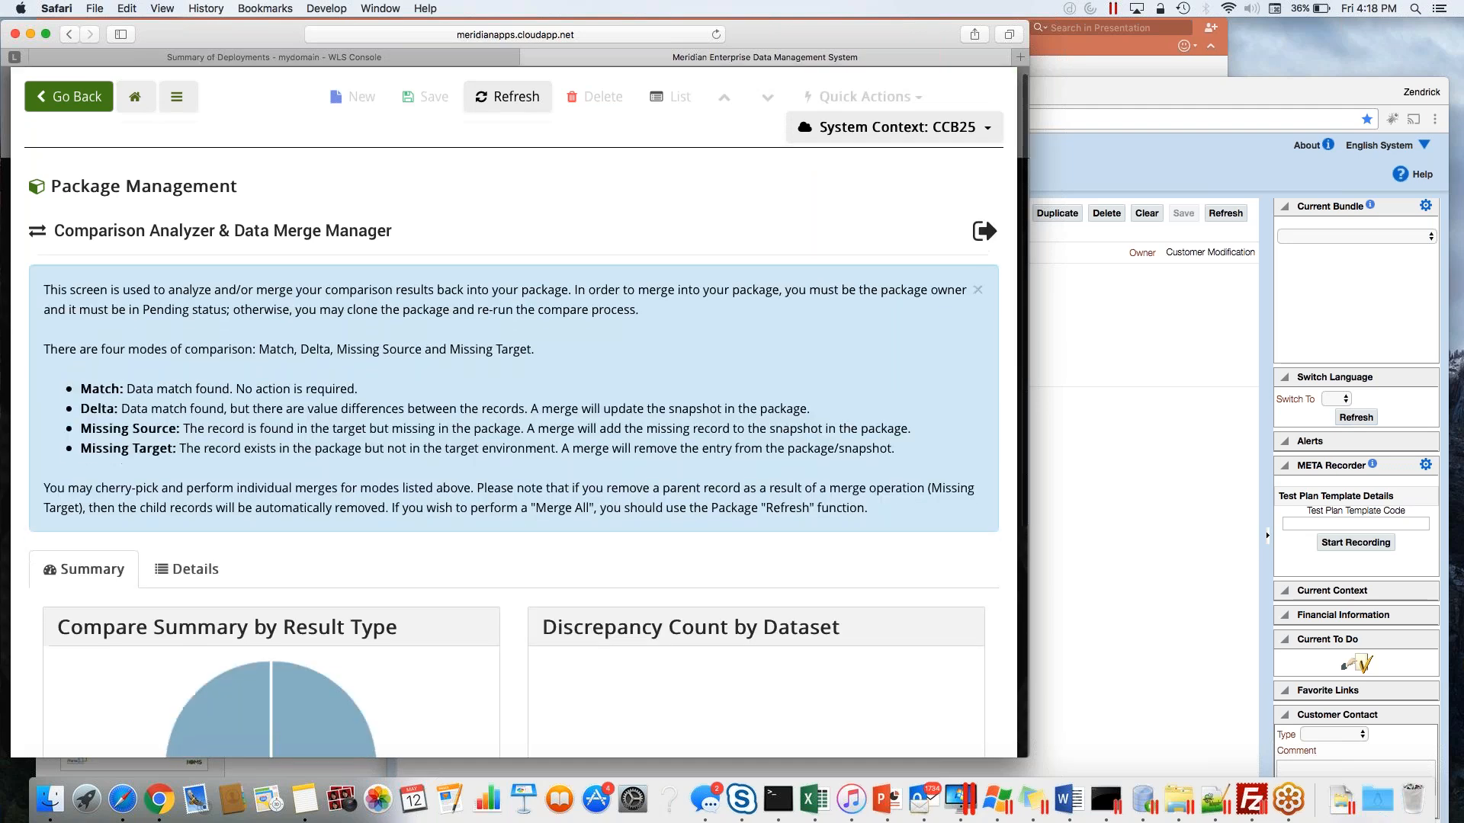
Show the matching records in the comparison details, review them, and return to the package.
click(187, 331)
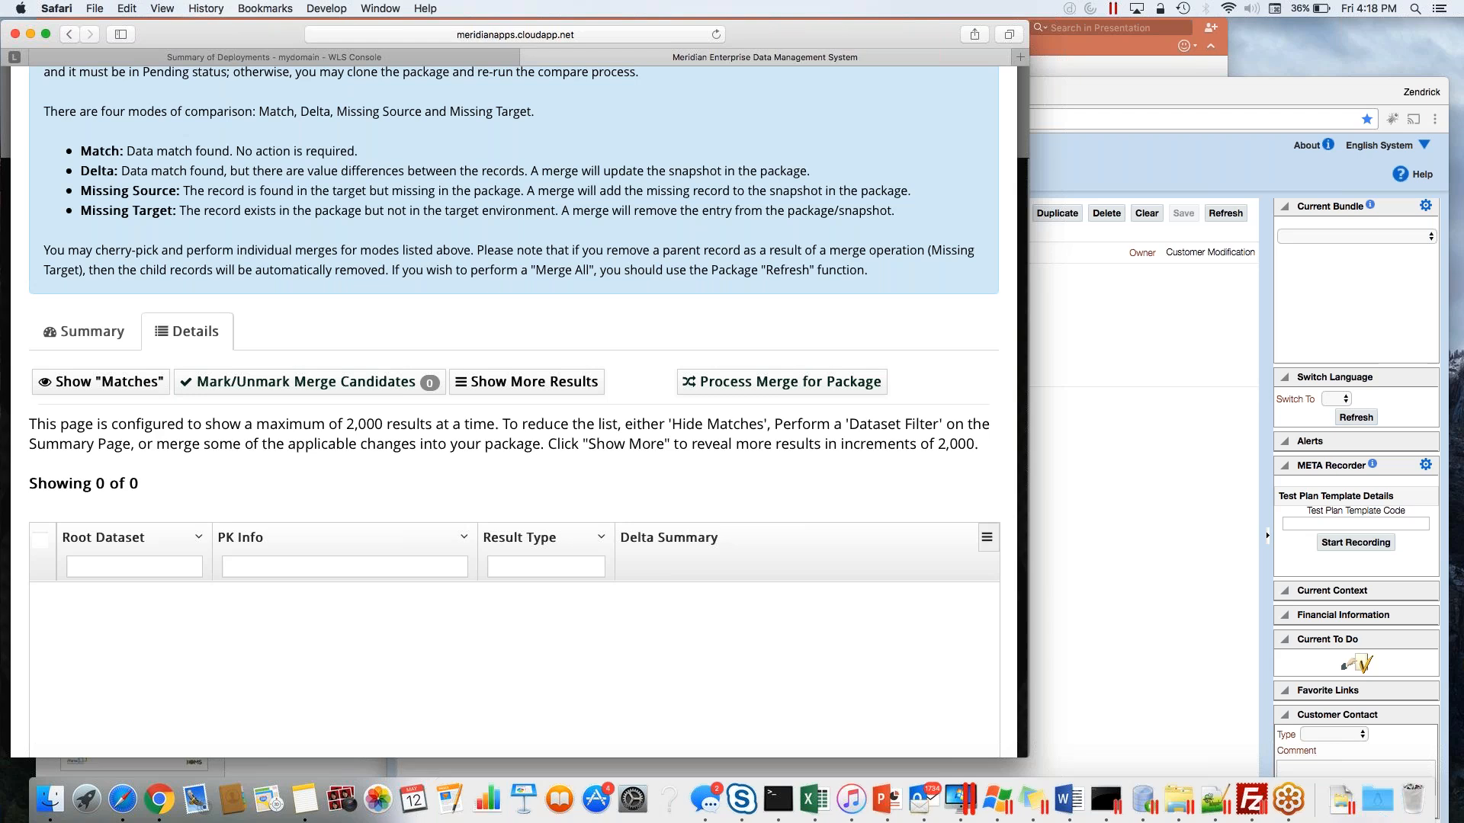
click(97, 381)
scroll(317, 505, down, 10)
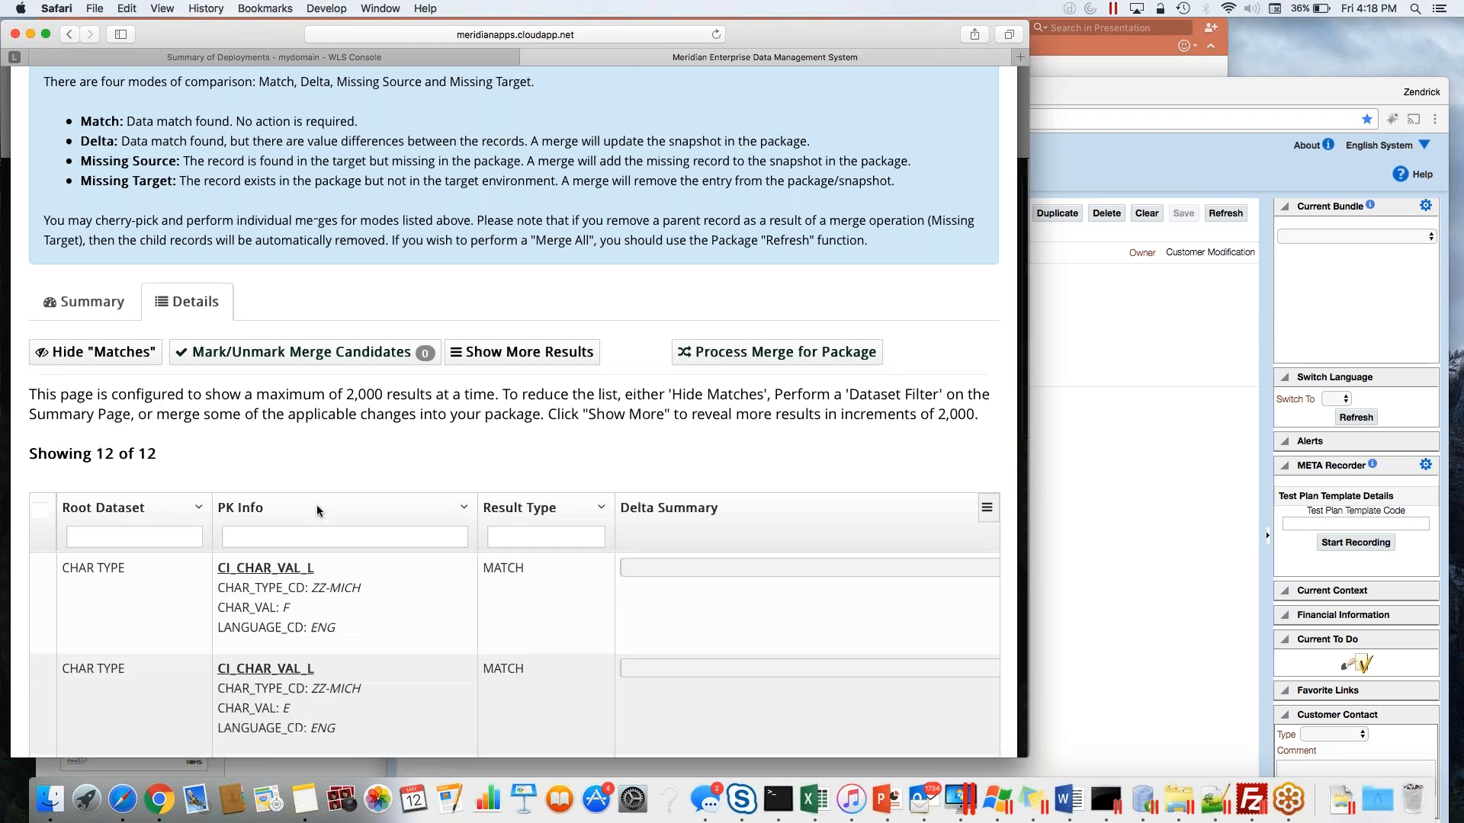
scroll(318, 505, up, 15)
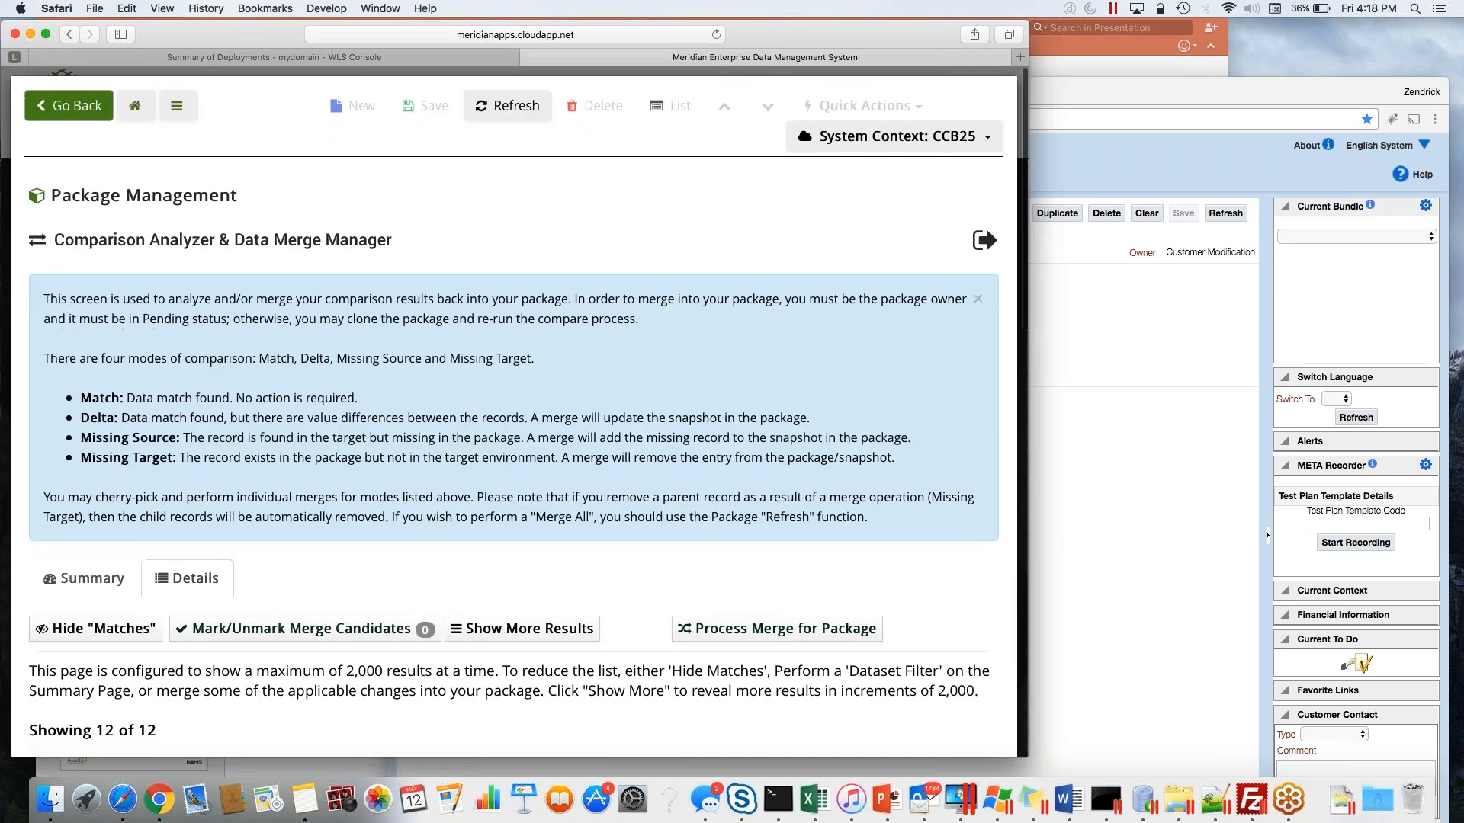
click(55, 98)
click(80, 115)
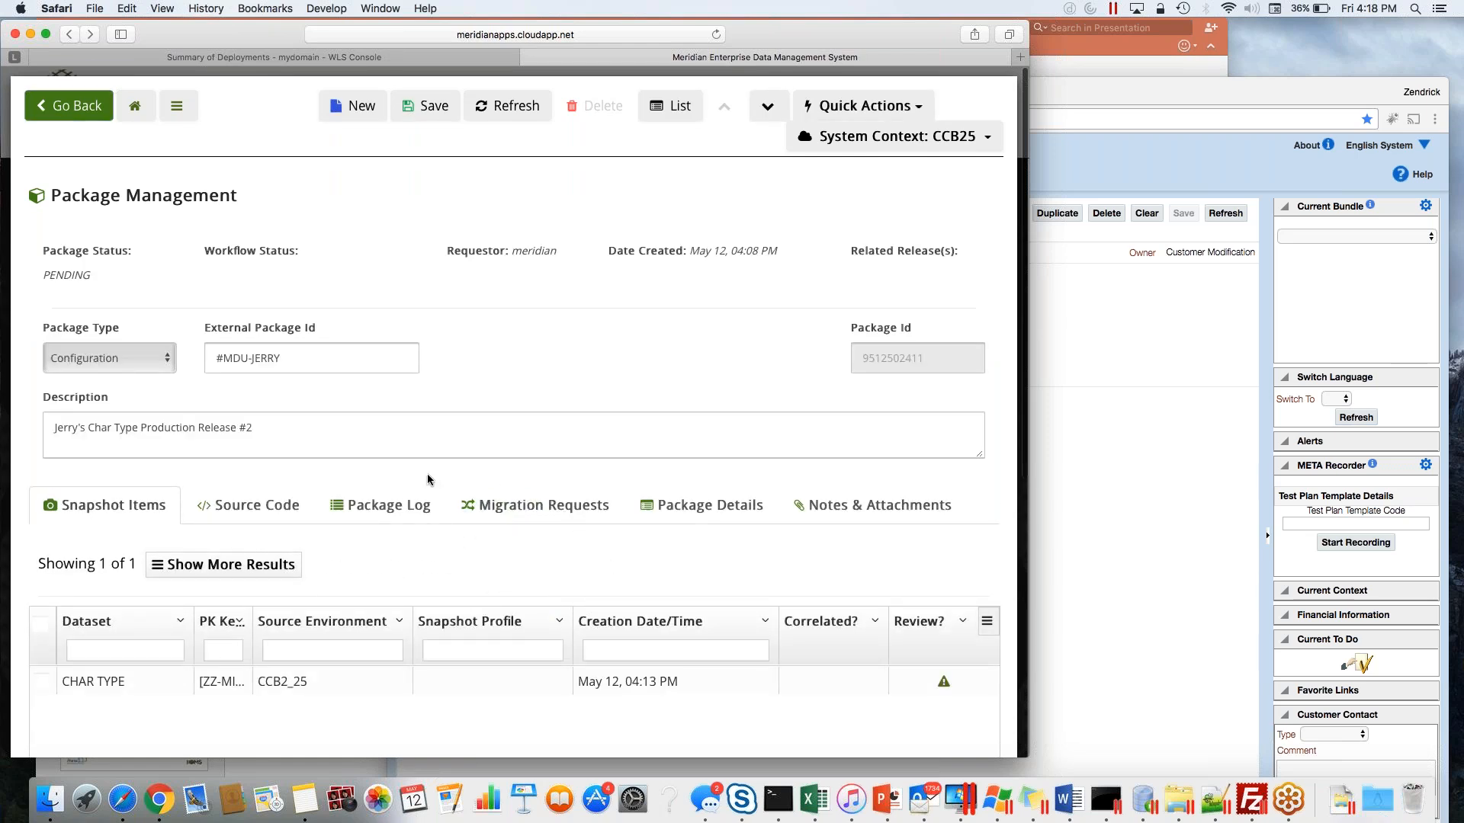
In CC&B in Chrome, add characteristic value G with description "G Value" to ZZ-MICH and save.
click(1181, 345)
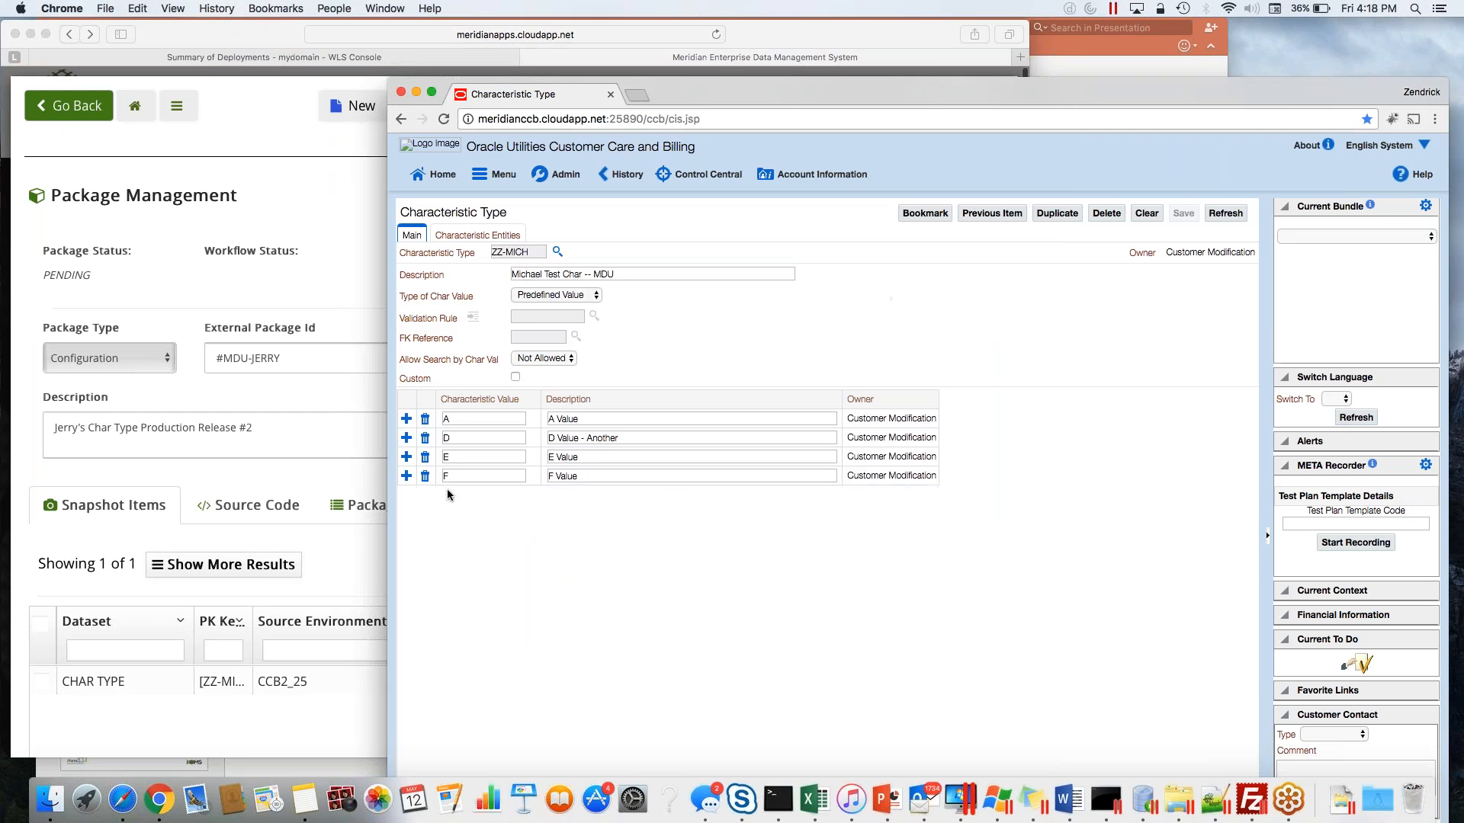
click(405, 475)
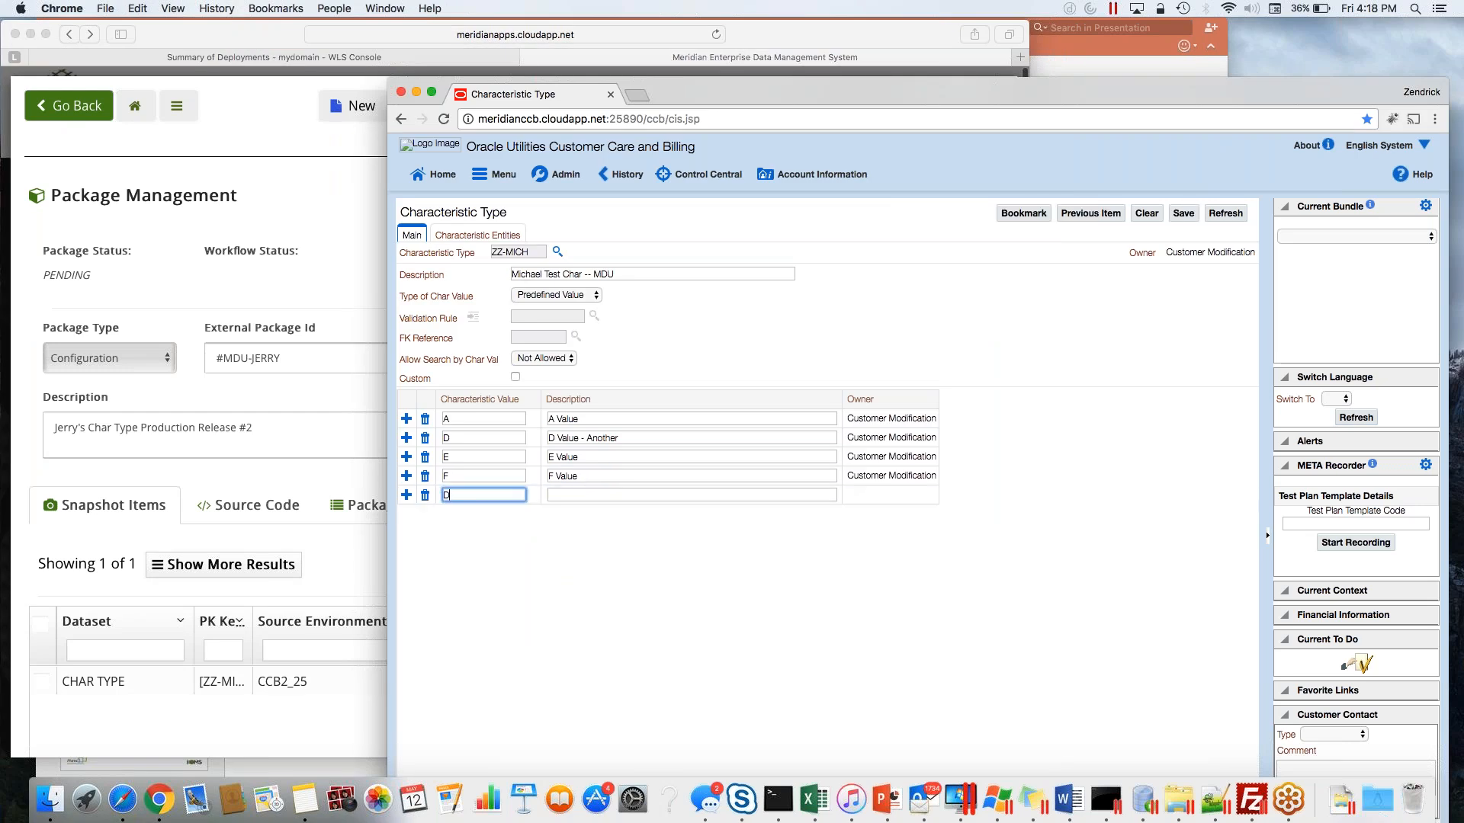
text(G)
key(Tab)
text(G Value)
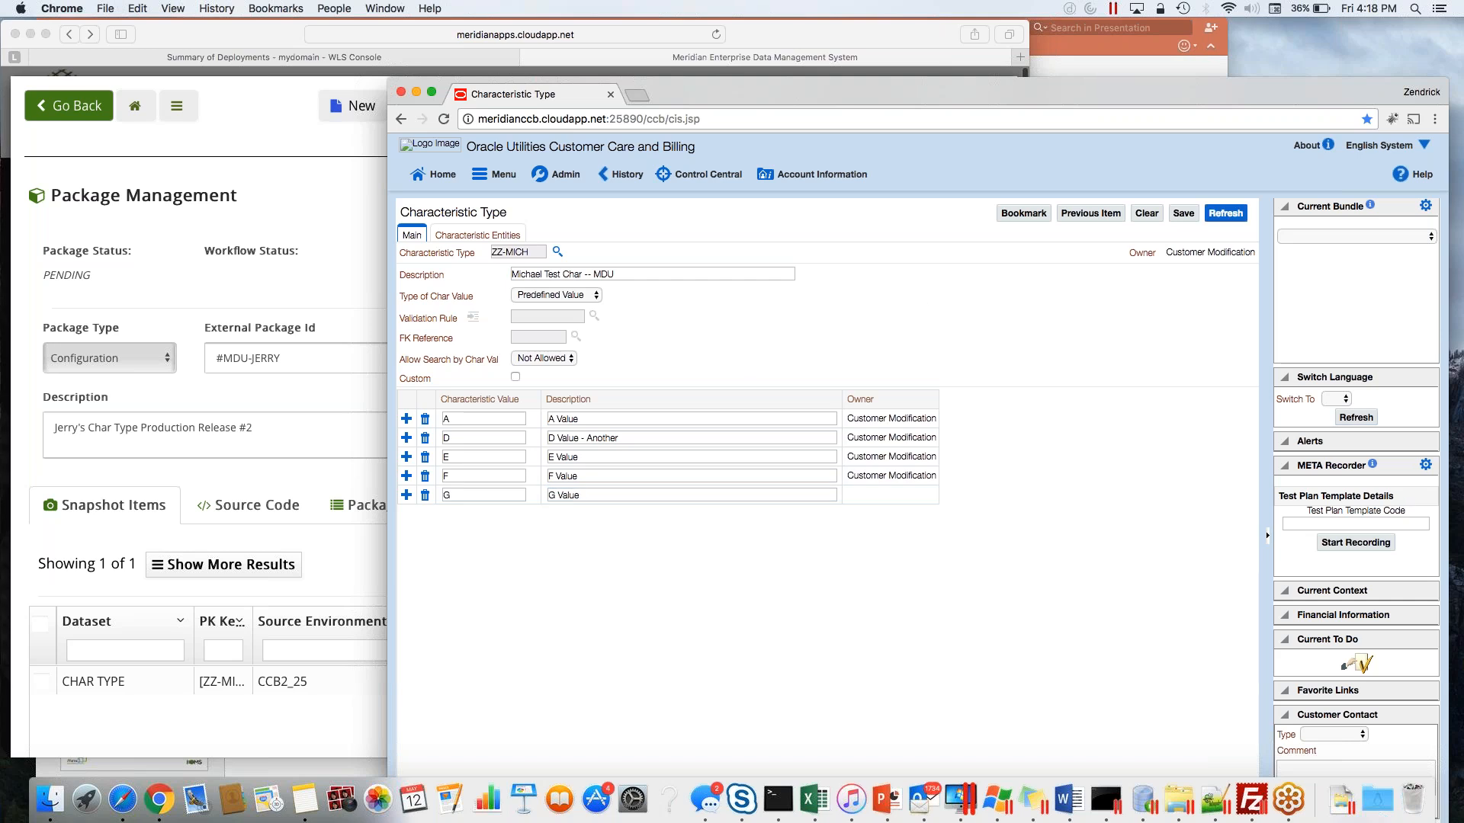
click(1183, 213)
Append "II" to the ZZ-MICH characteristic type's description and save the change.
click(664, 274)
text(II)
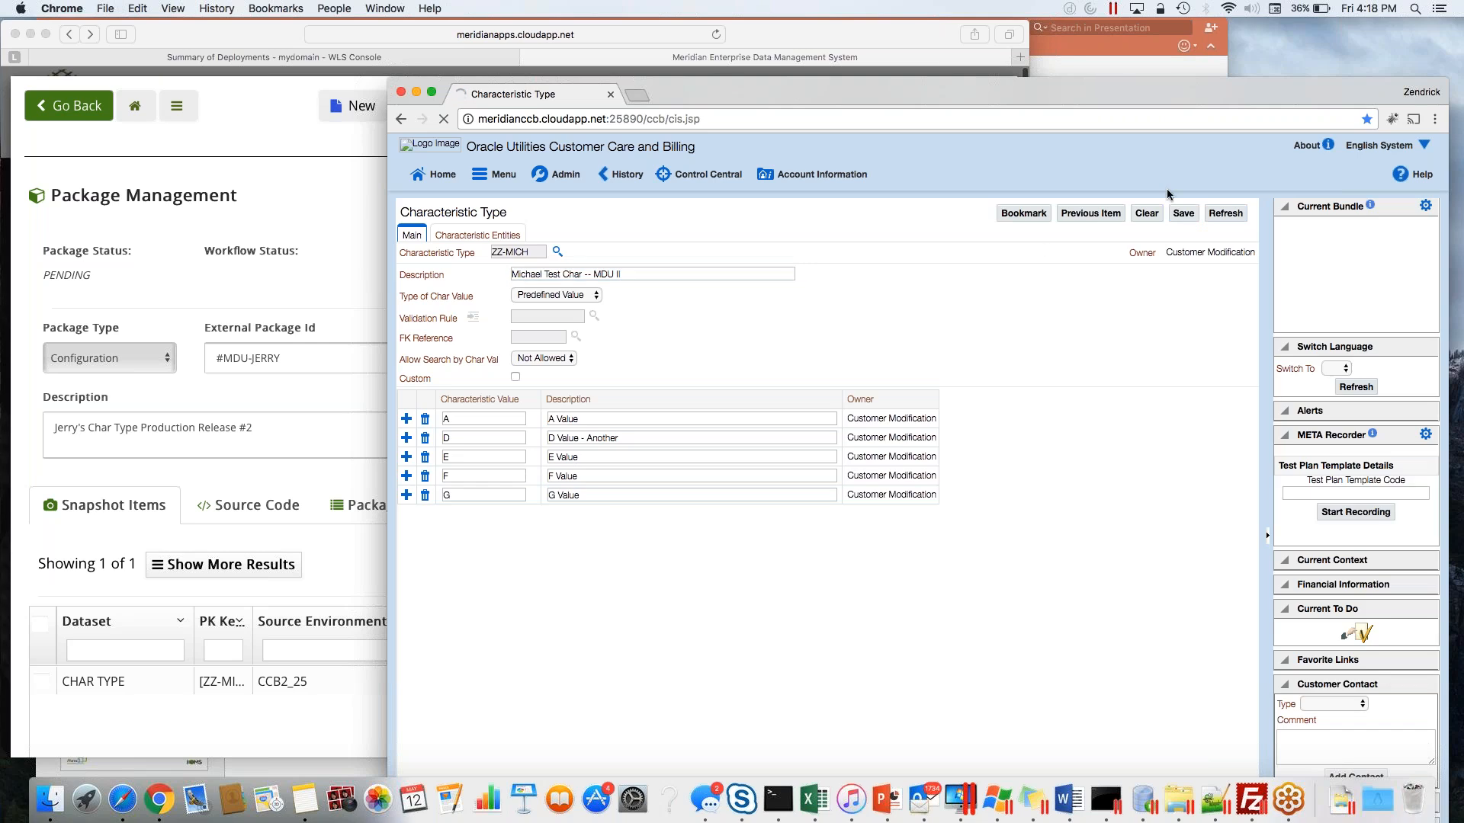
click(1183, 214)
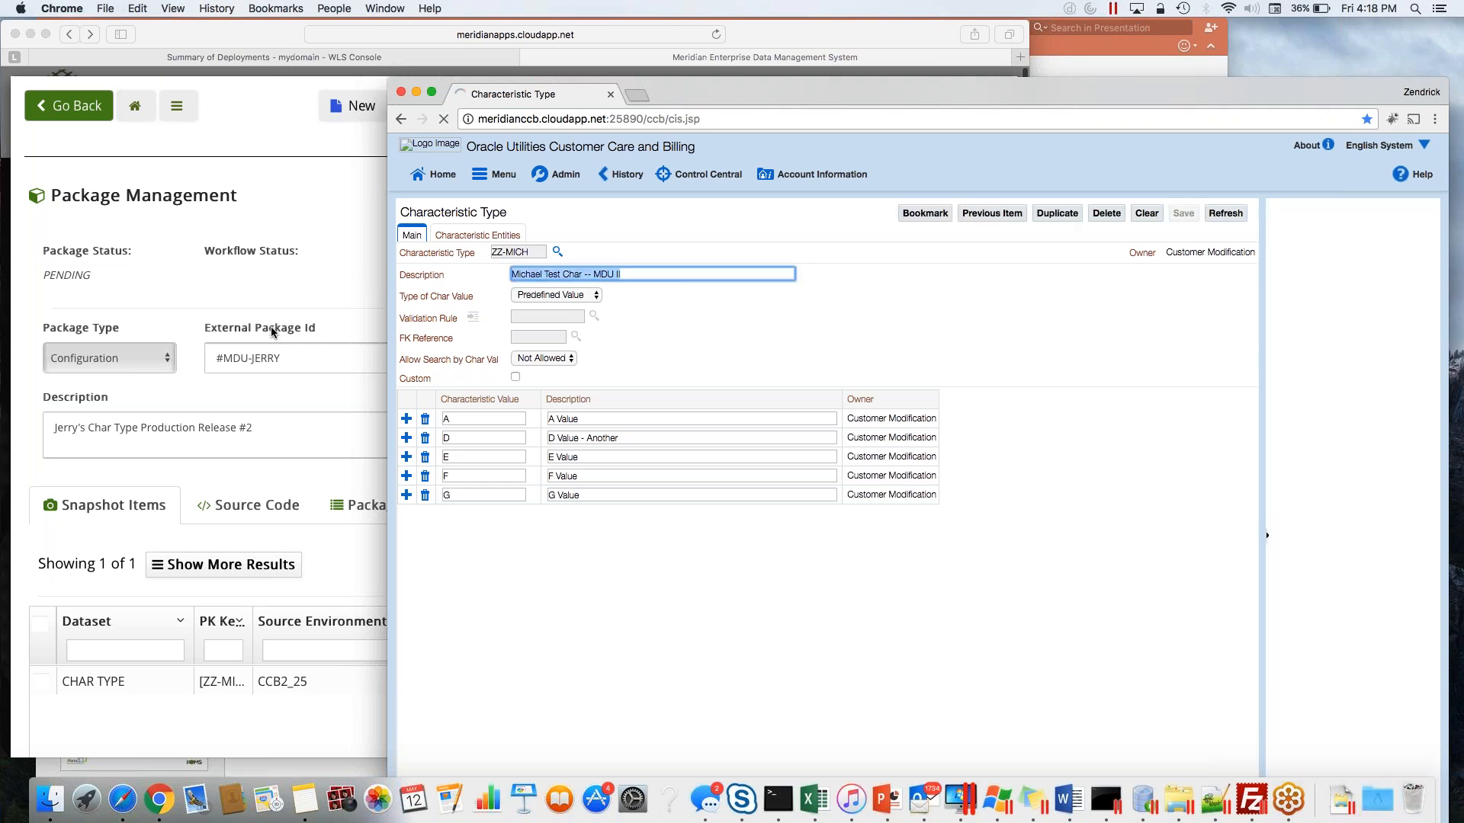
Switch from CC&B to Meridian in Safari and copy the package's external package ID.
click(237, 295)
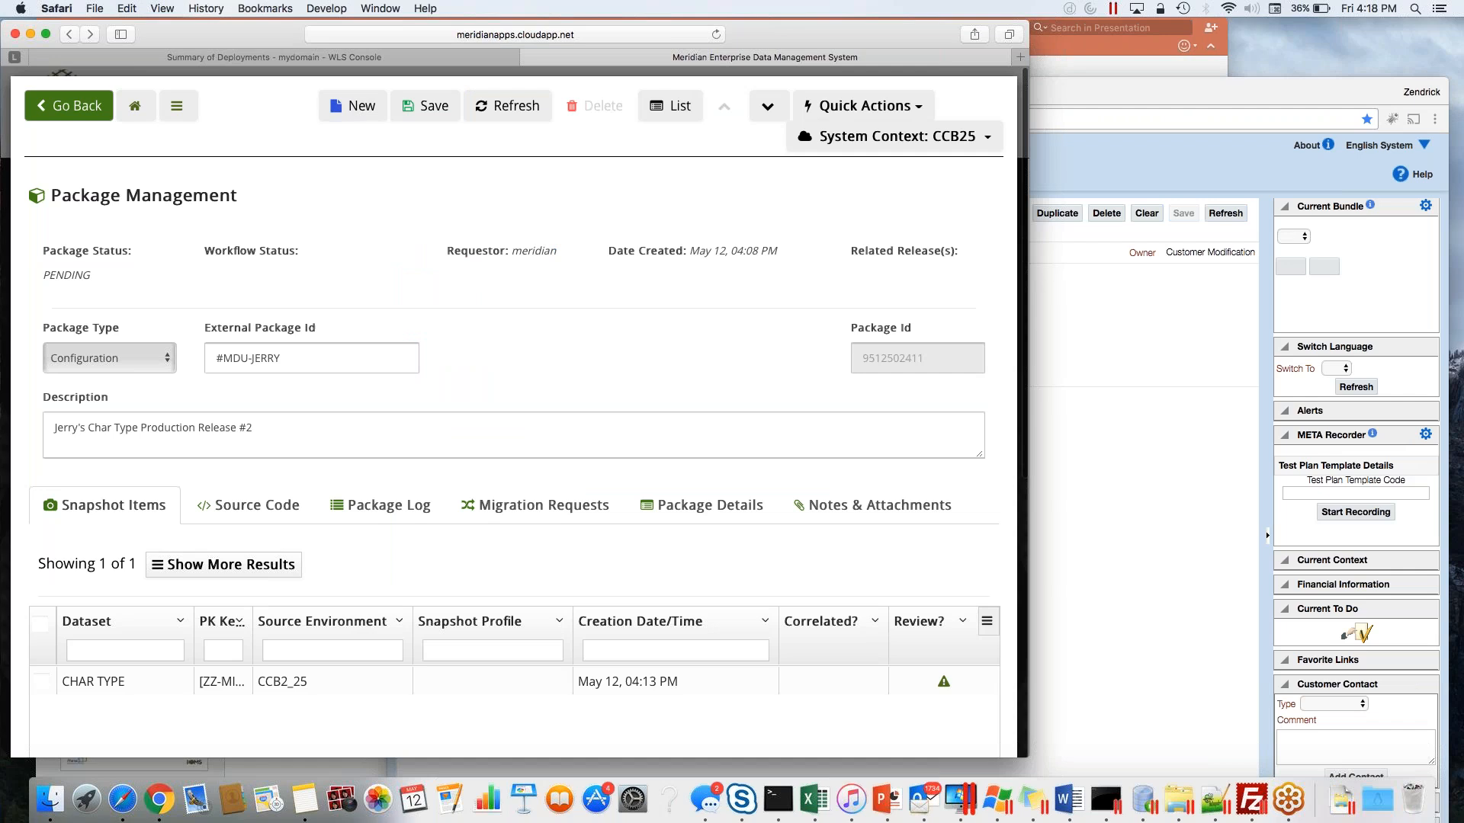
click(1104, 344)
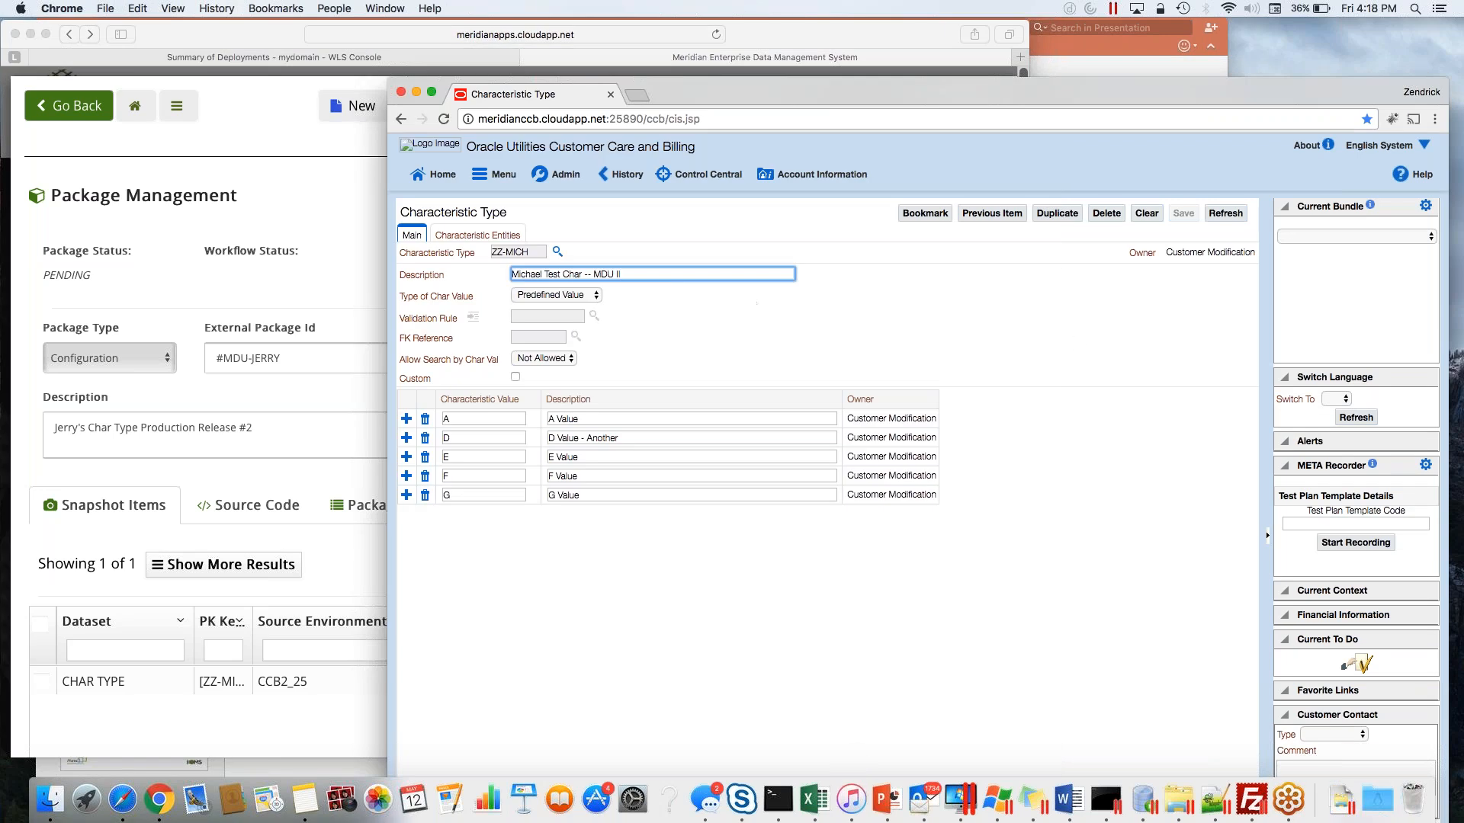
click(288, 309)
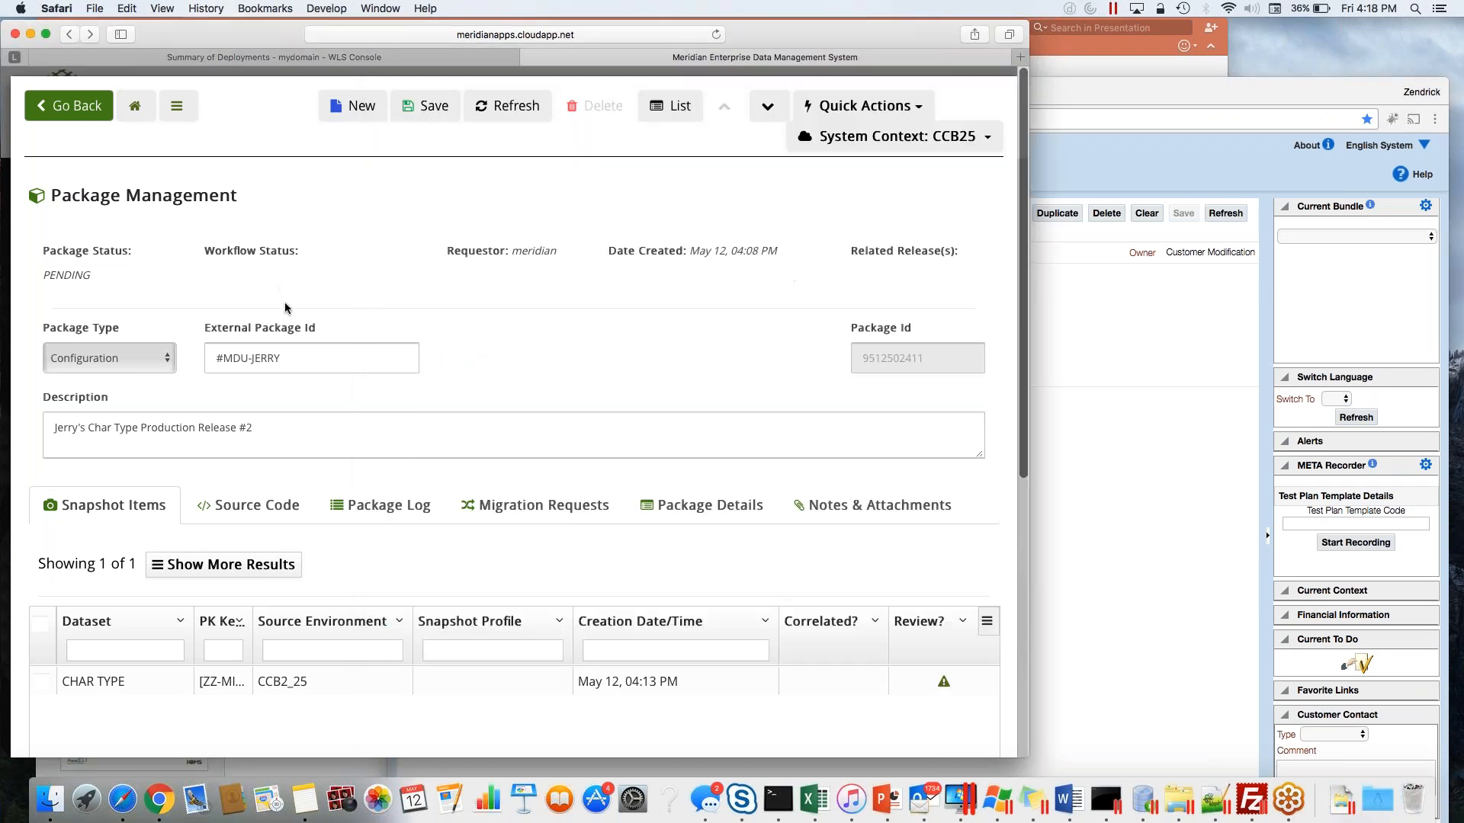
triple_click(297, 360)
key(super+c)
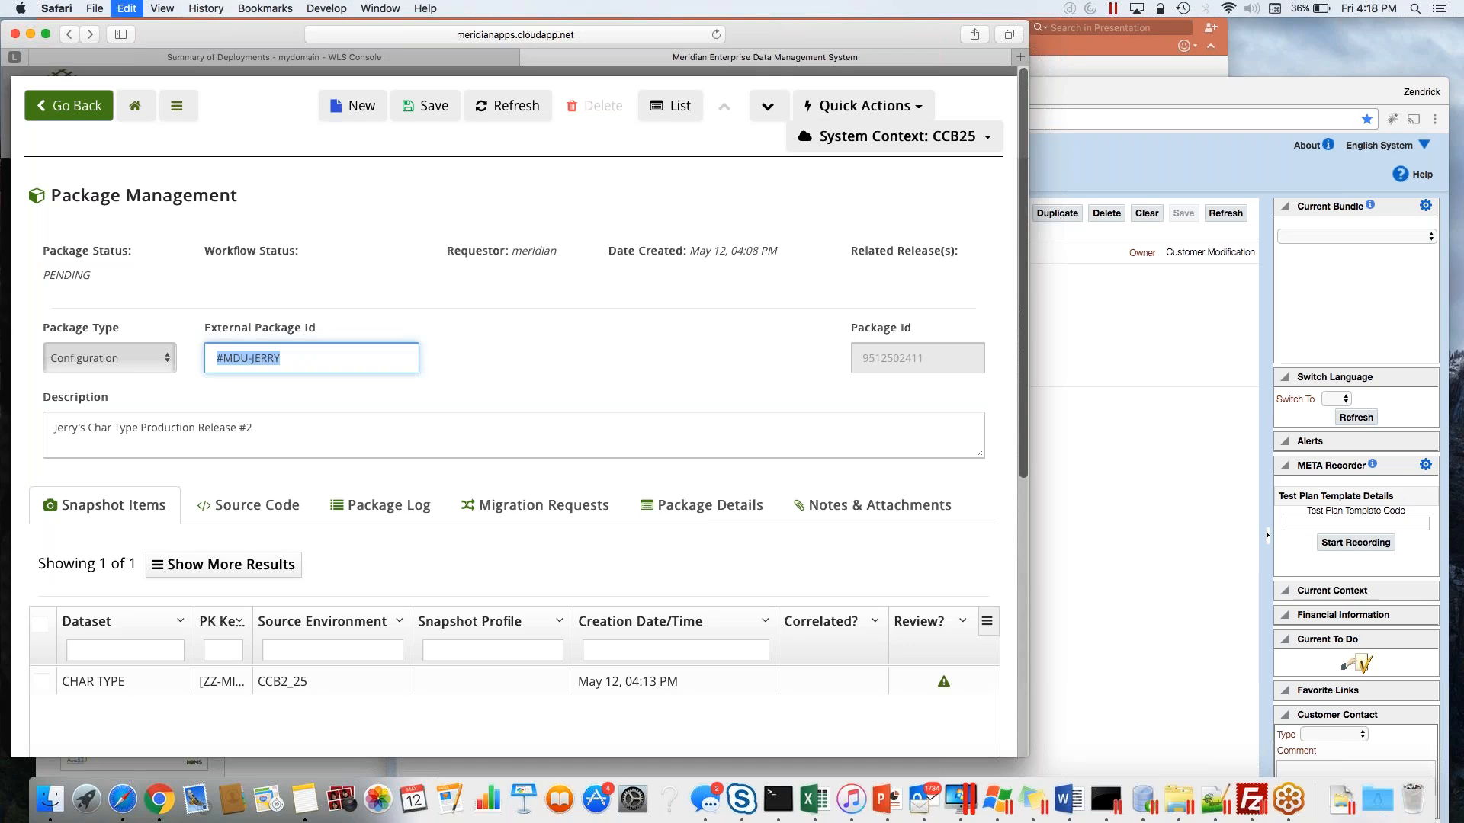
Submit a migration request for the package to CCB 2.5 Demo Target with the comment "Please approve".
click(471, 251)
click(846, 107)
click(890, 259)
click(200, 433)
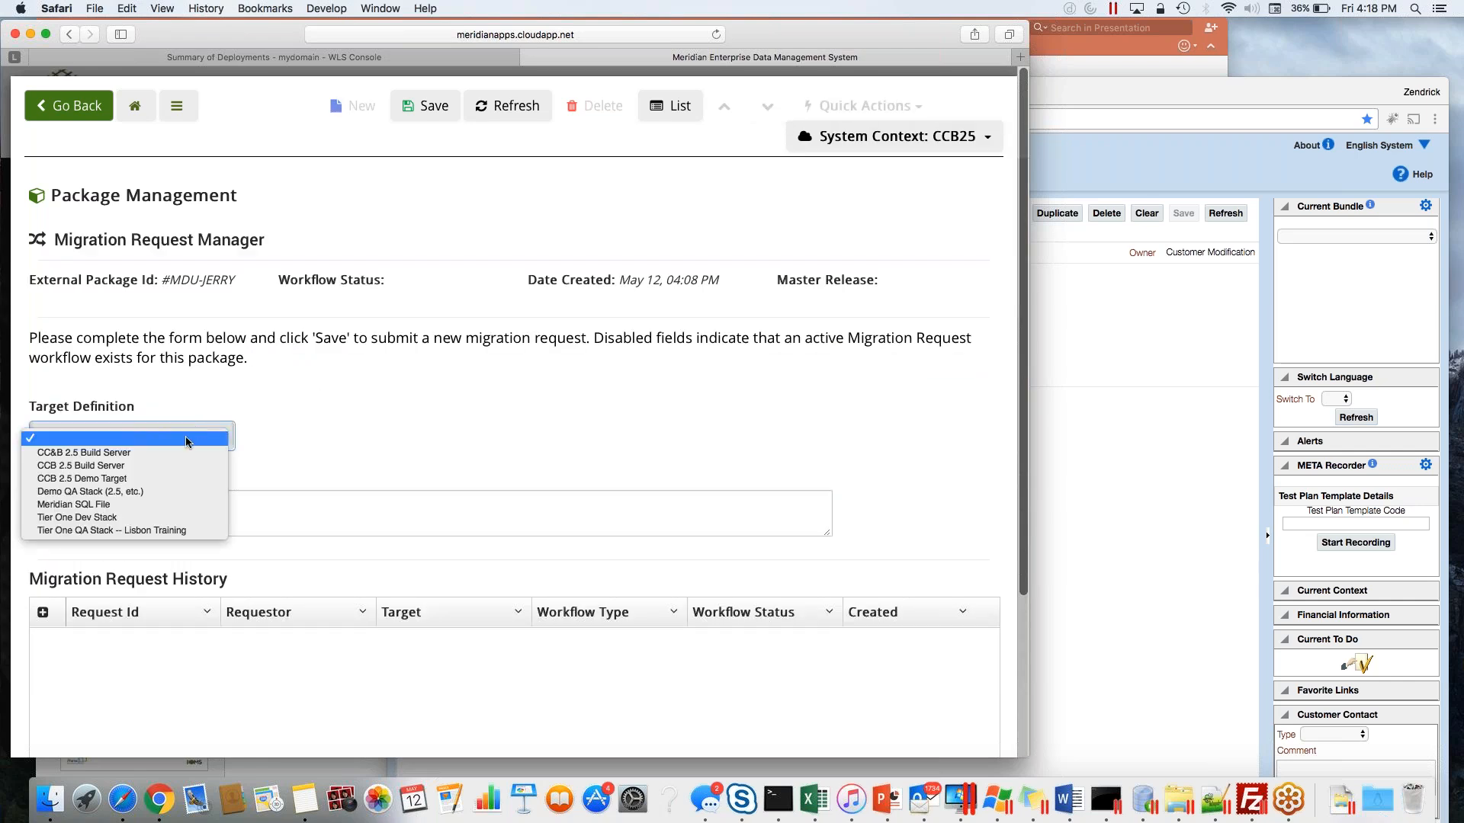
click(124, 482)
click(176, 510)
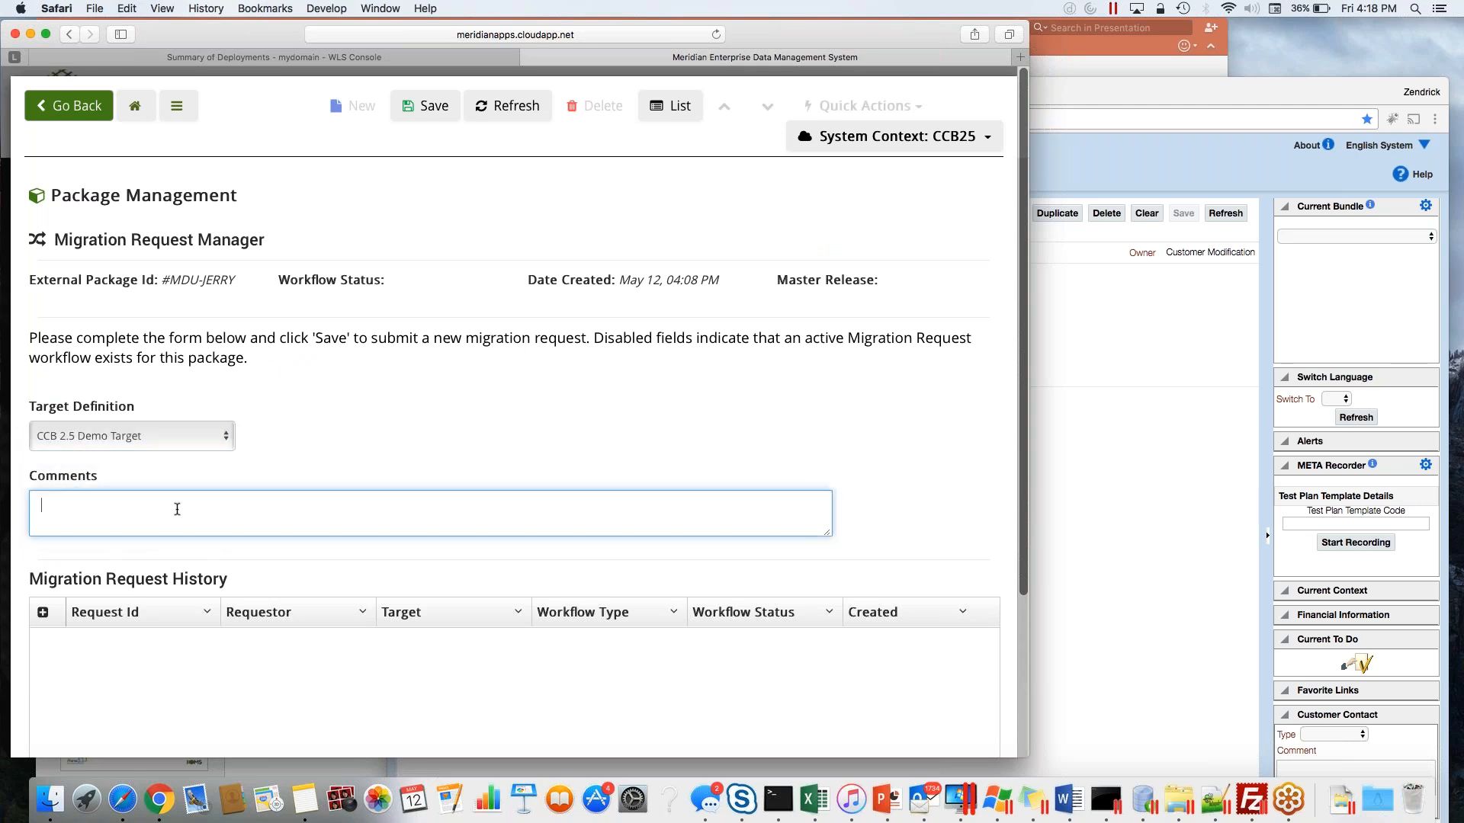
text(Please approve)
click(421, 105)
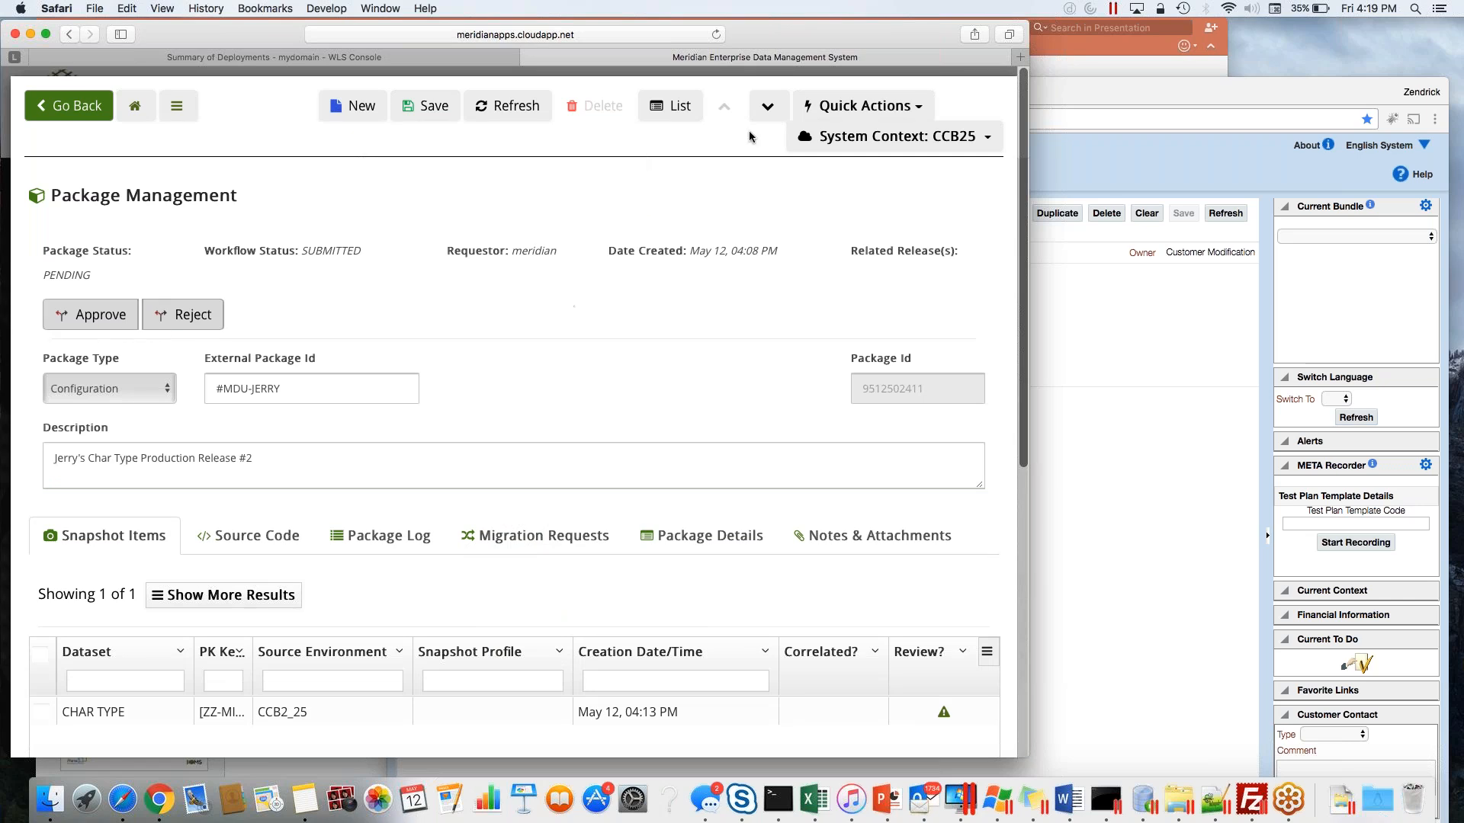
Approve the package's migration request with a comment naming the approver, and check the package status.
click(862, 105)
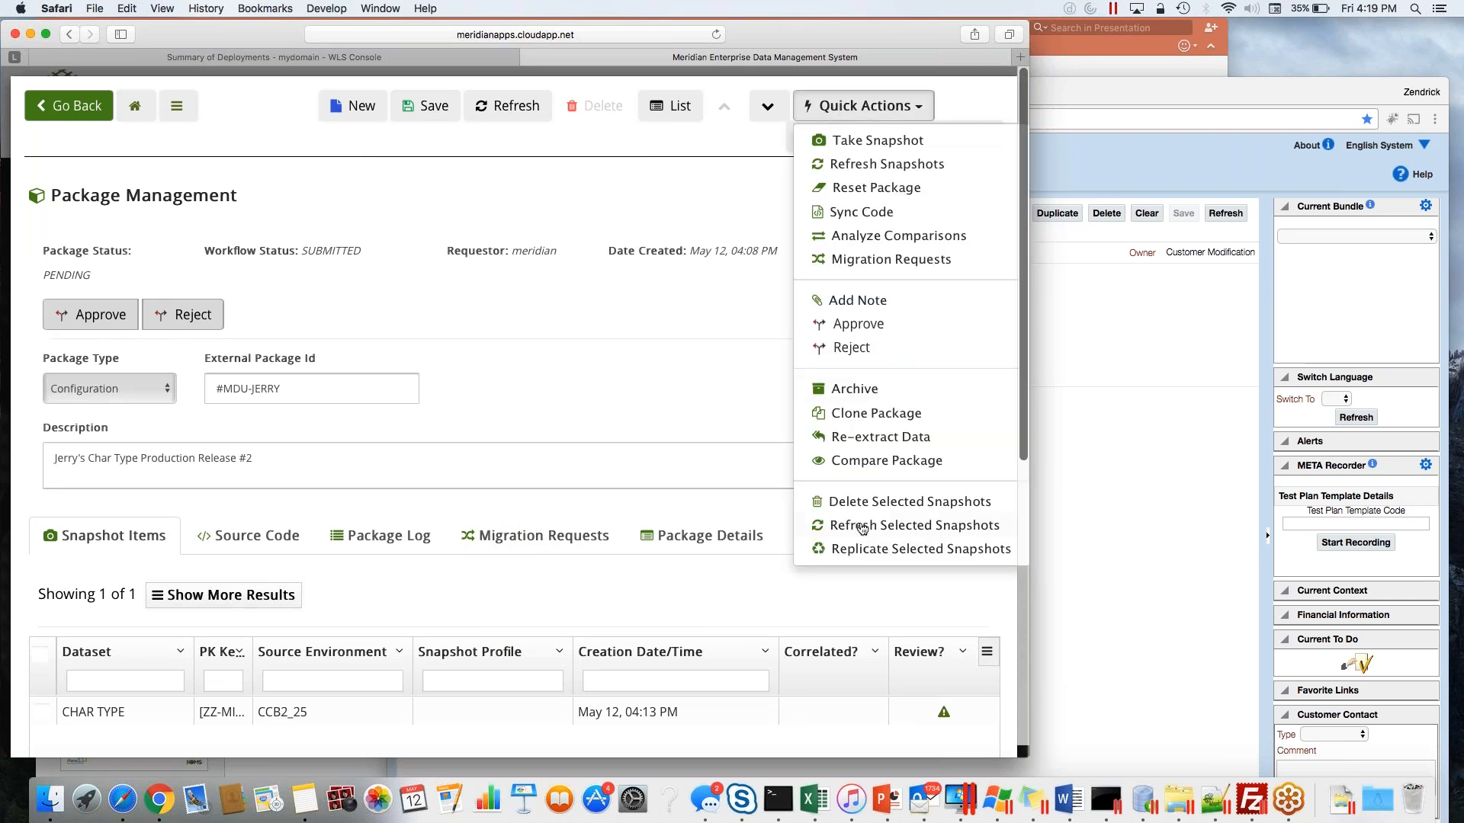
click(582, 361)
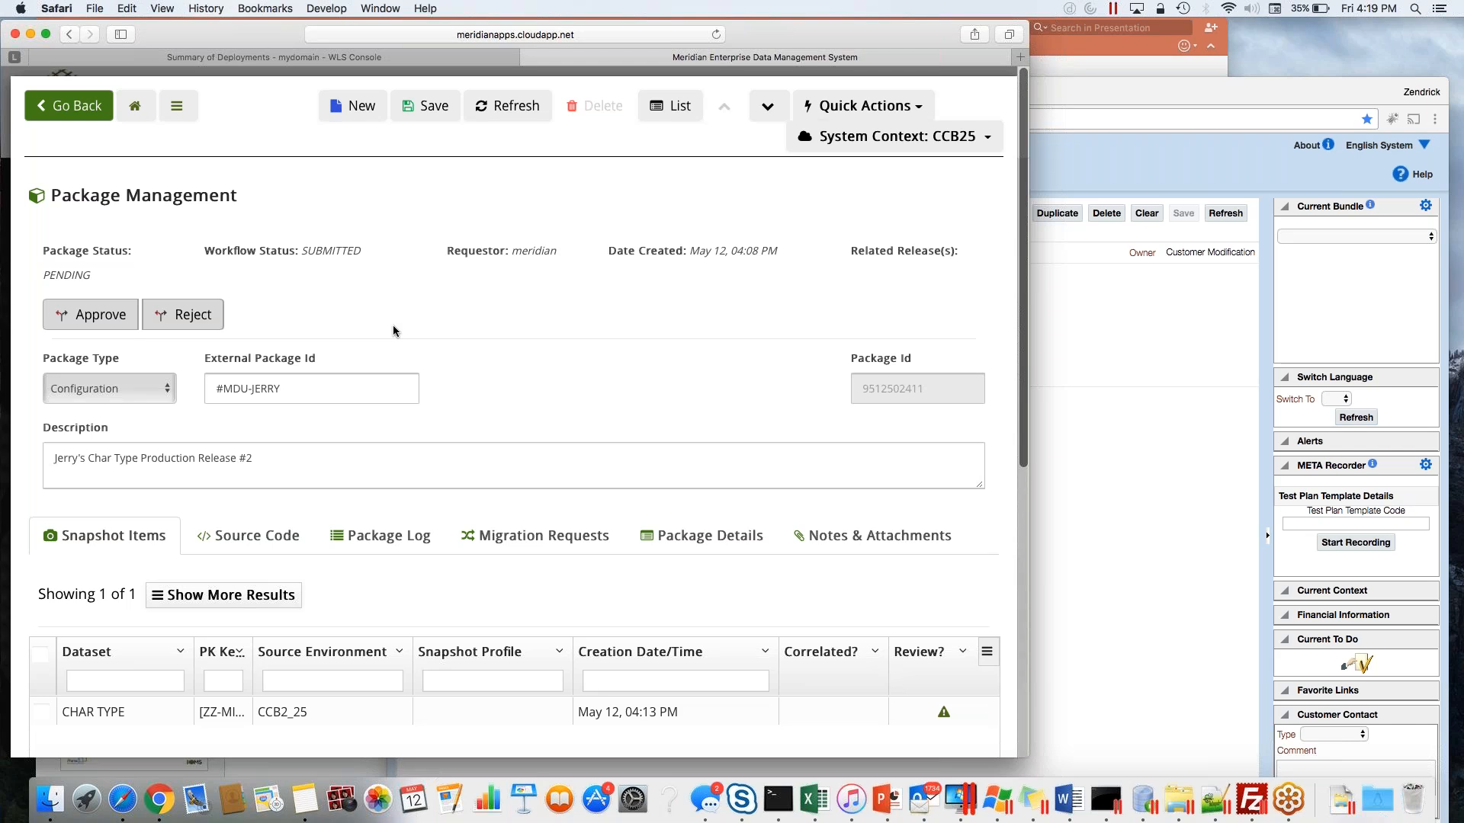
click(90, 314)
click(392, 321)
text(Approved by Shawn)
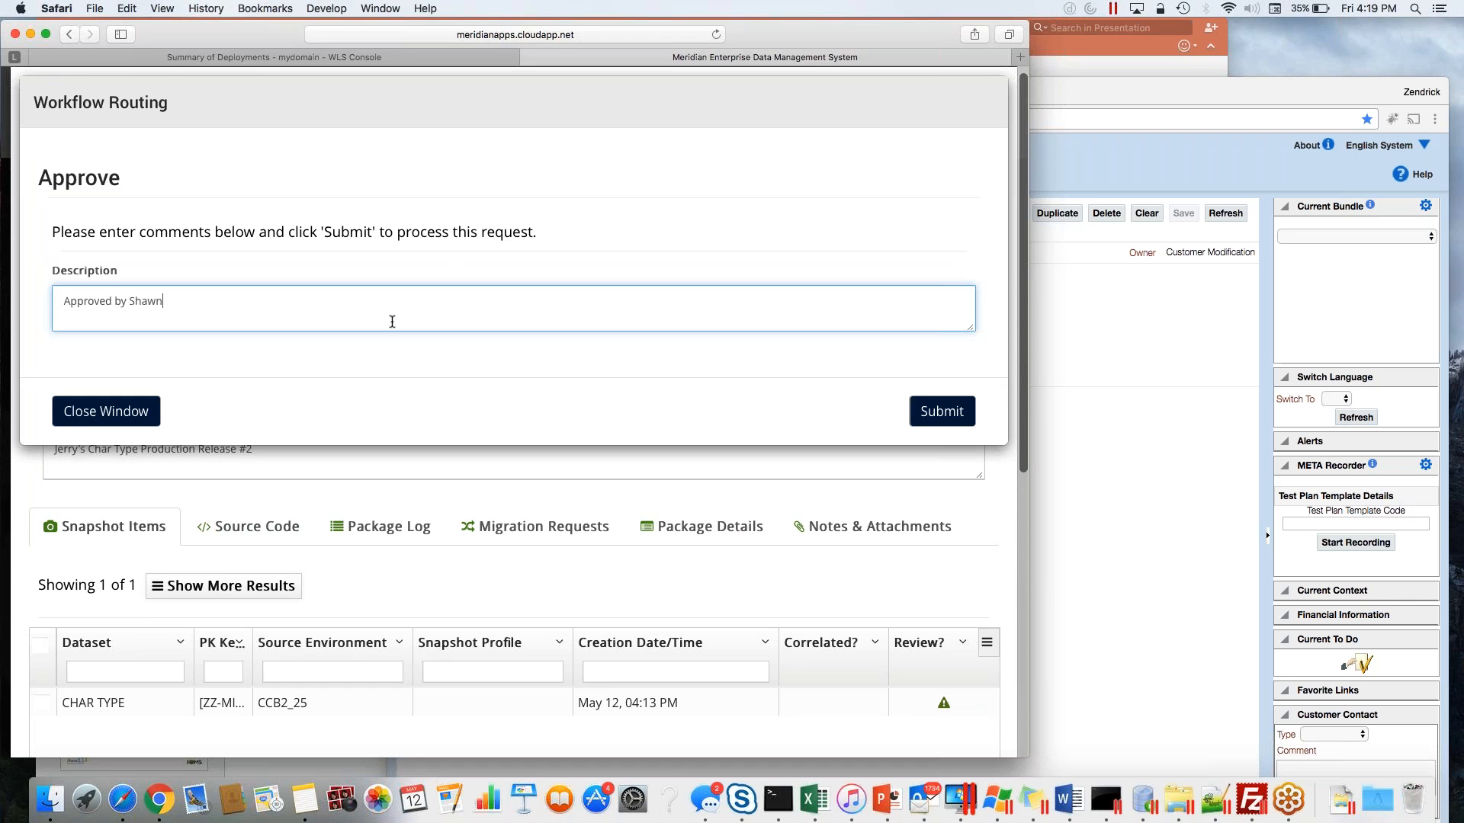
click(942, 411)
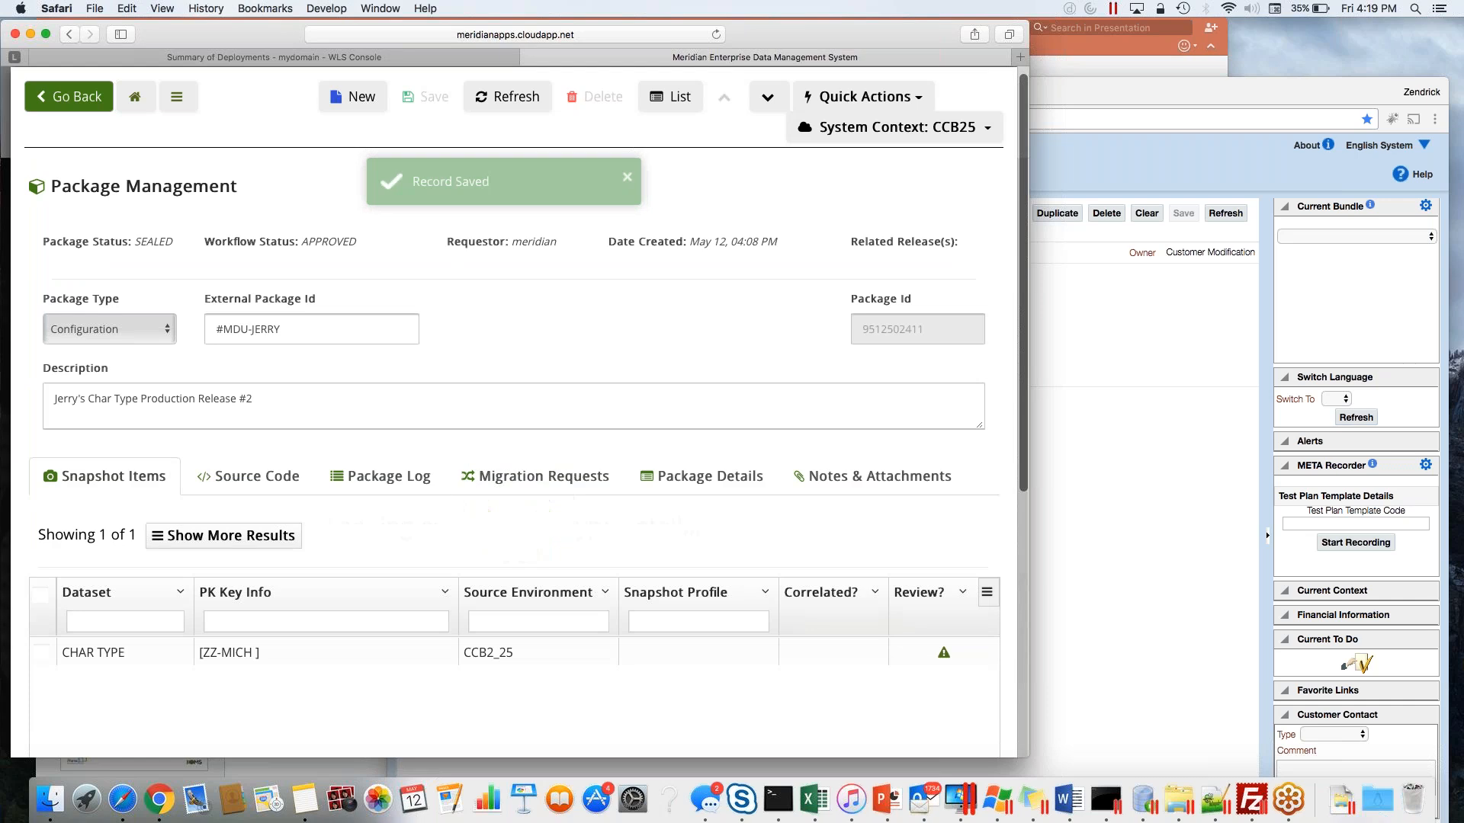
double_click(148, 243)
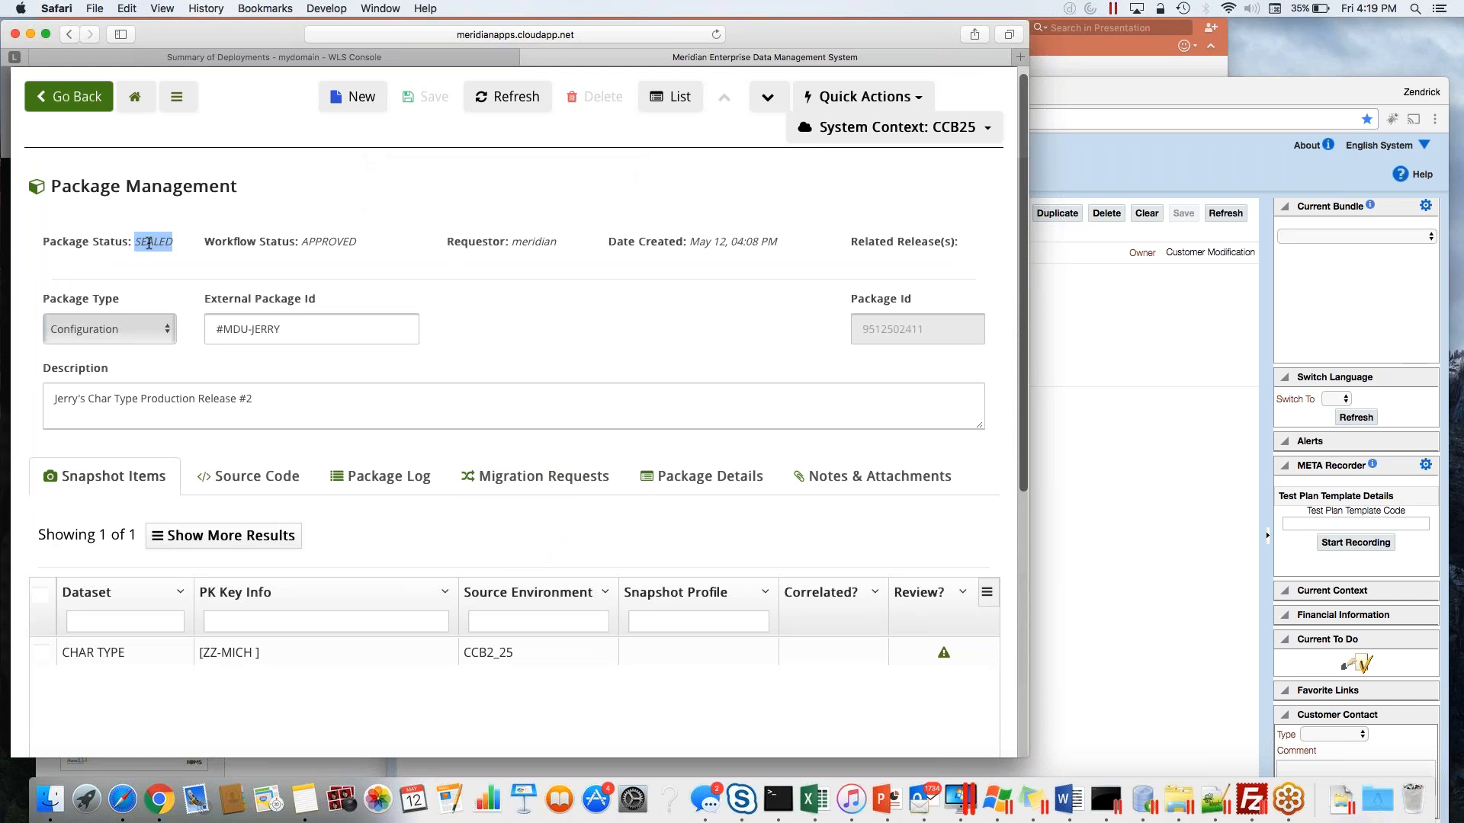
click(149, 243)
In Release Management, create a release in the Demo Stream with external ID and description #MDU-JERRY, and save it.
click(351, 97)
click(68, 97)
click(513, 269)
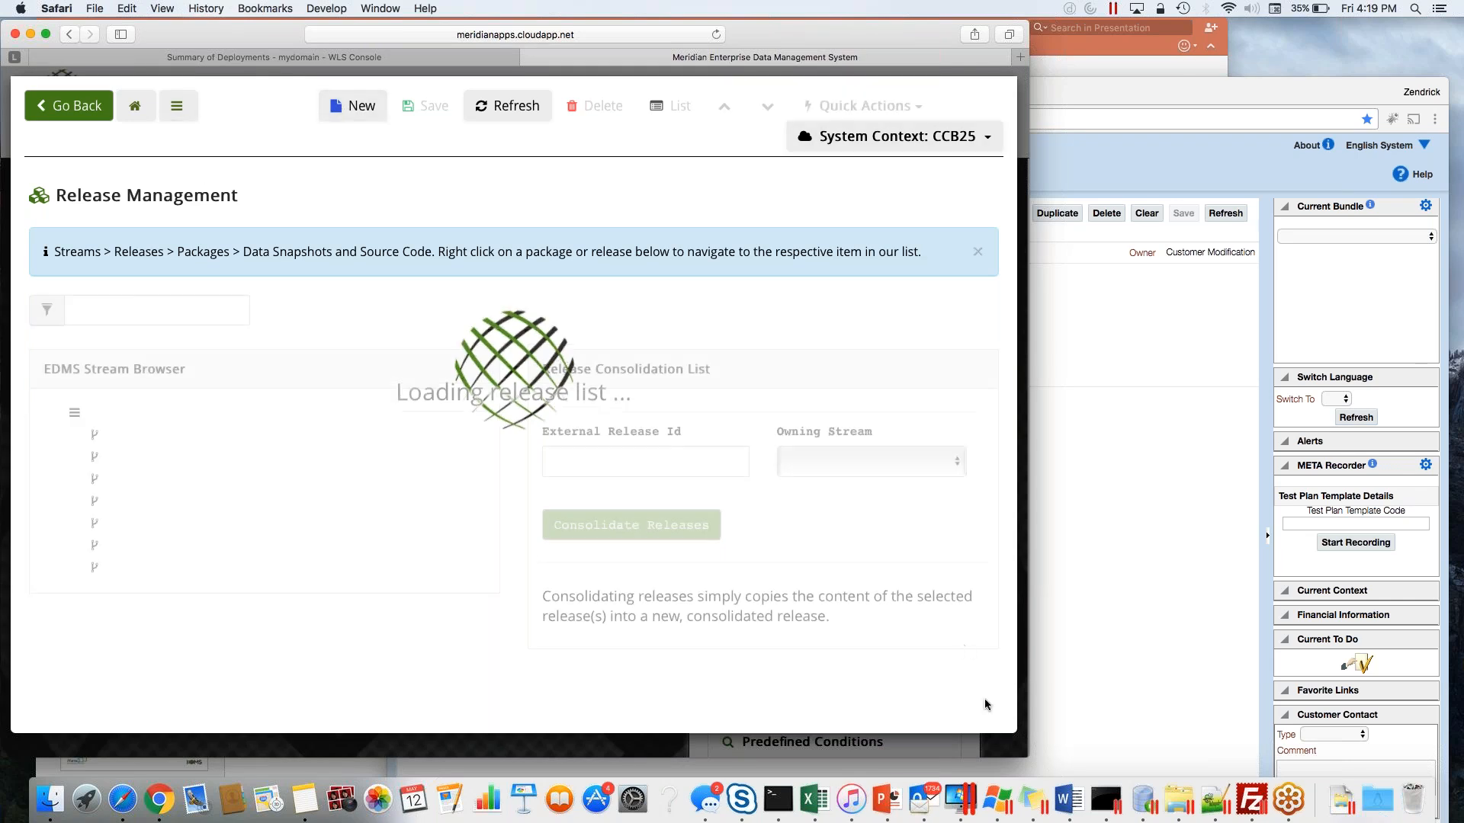
right_click(132, 461)
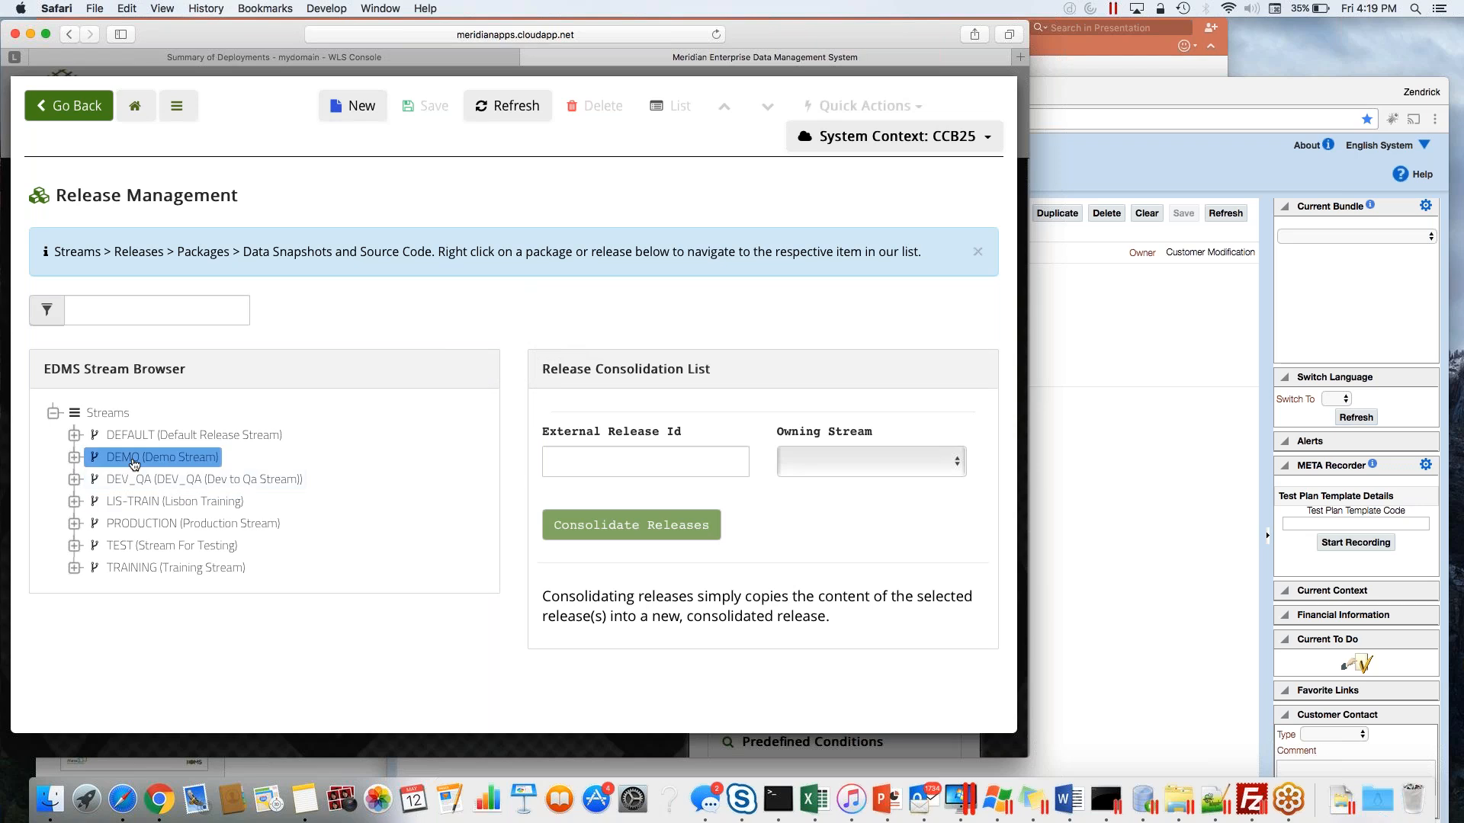
click(158, 520)
click(204, 296)
text(#MDU-JERRY)
click(266, 389)
key(super+v)
click(425, 106)
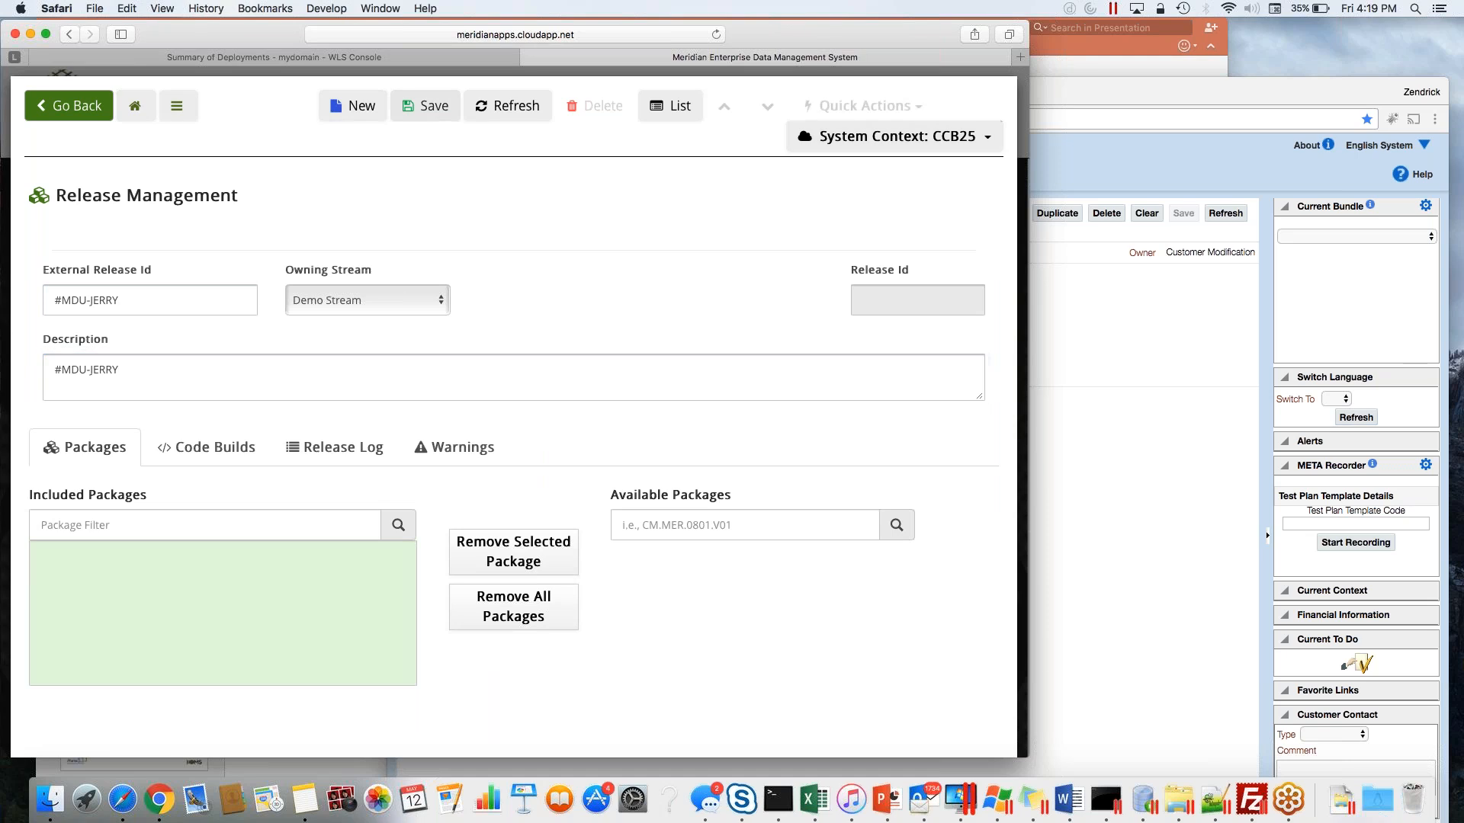
Add the sealed #MDU-JERRY package to the release's included packages and save the release.
click(670, 567)
text(MDU)
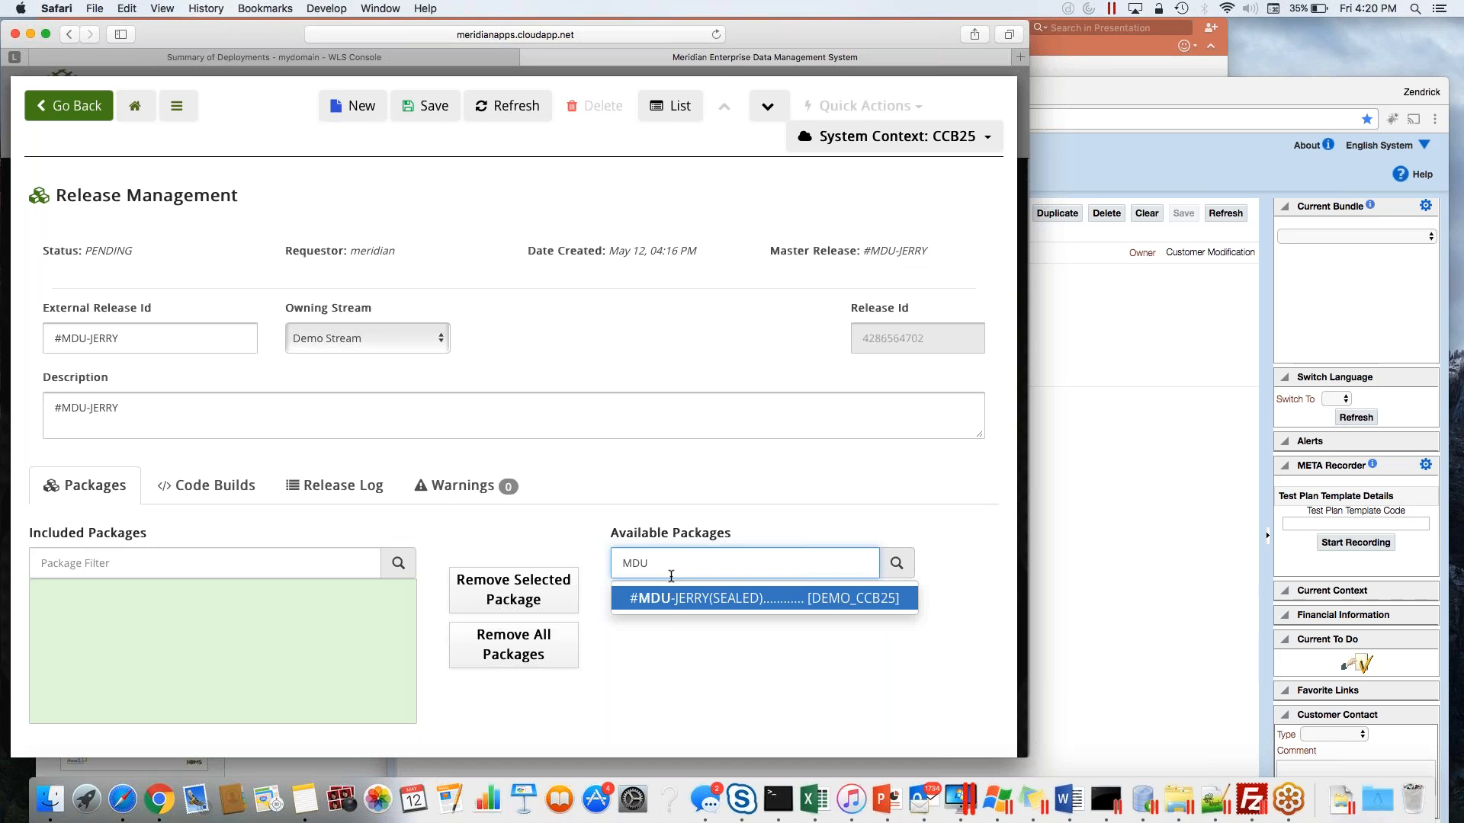
key(Return)
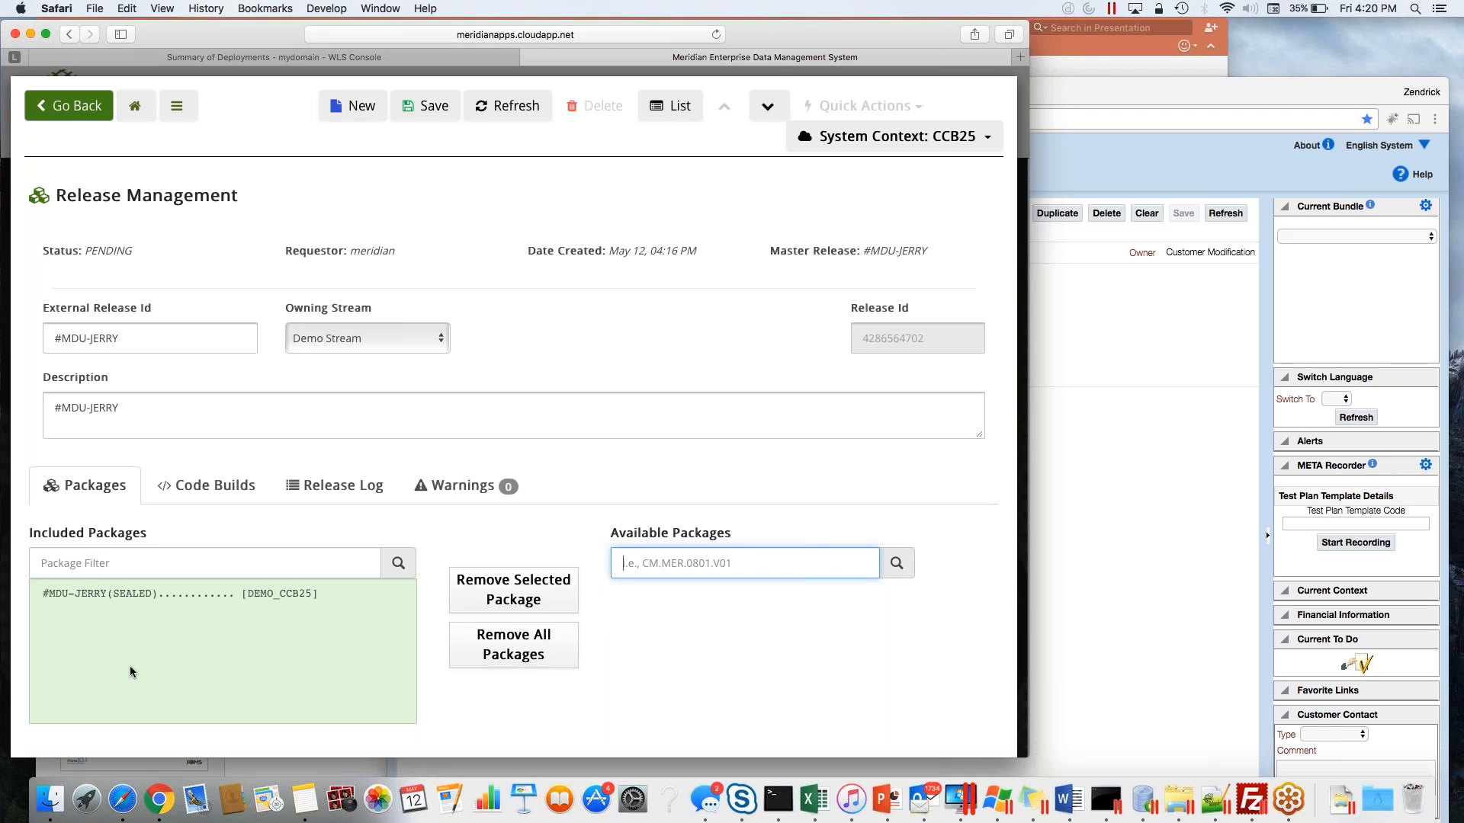
click(157, 596)
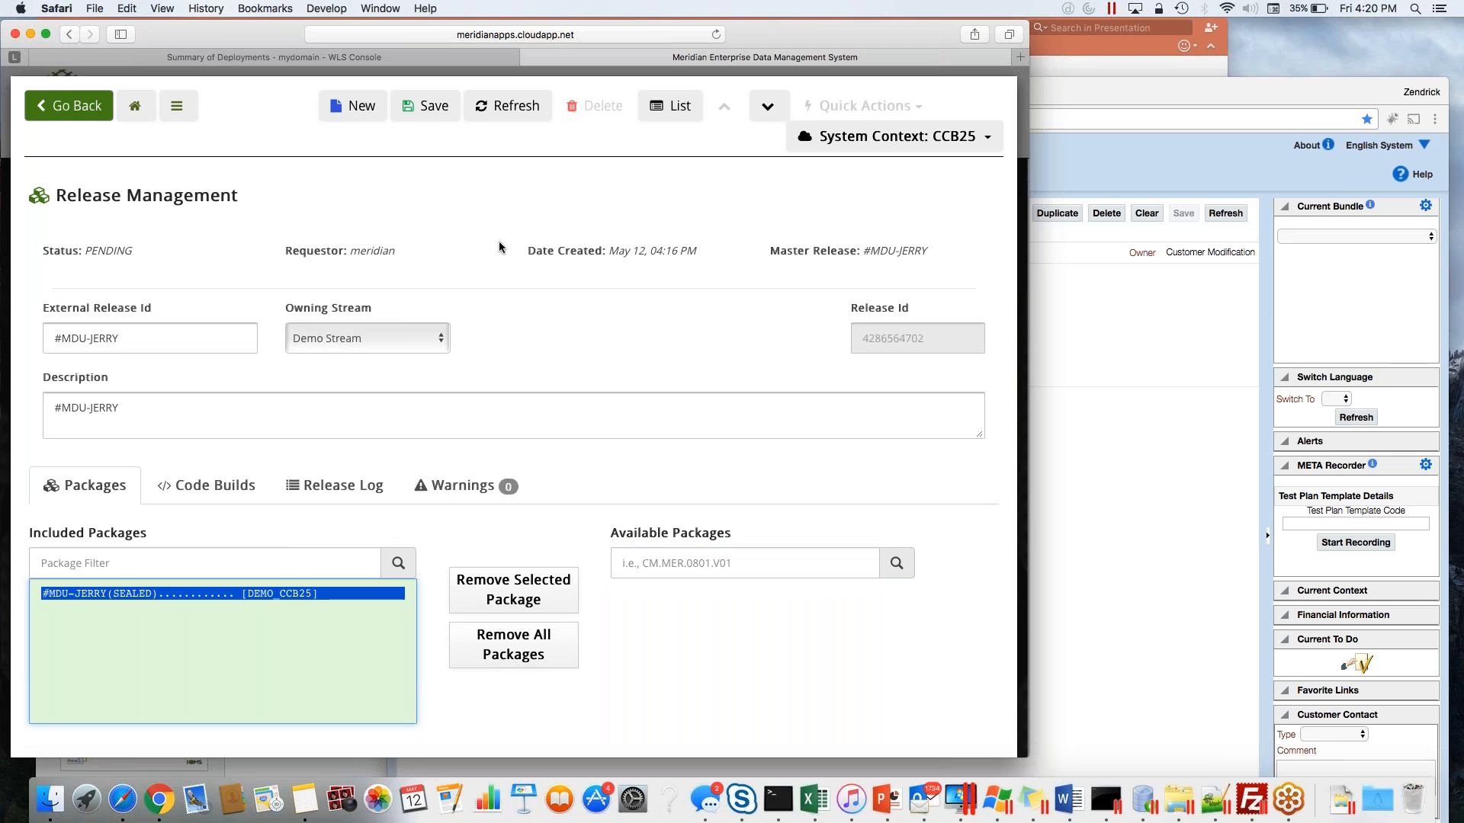
click(425, 114)
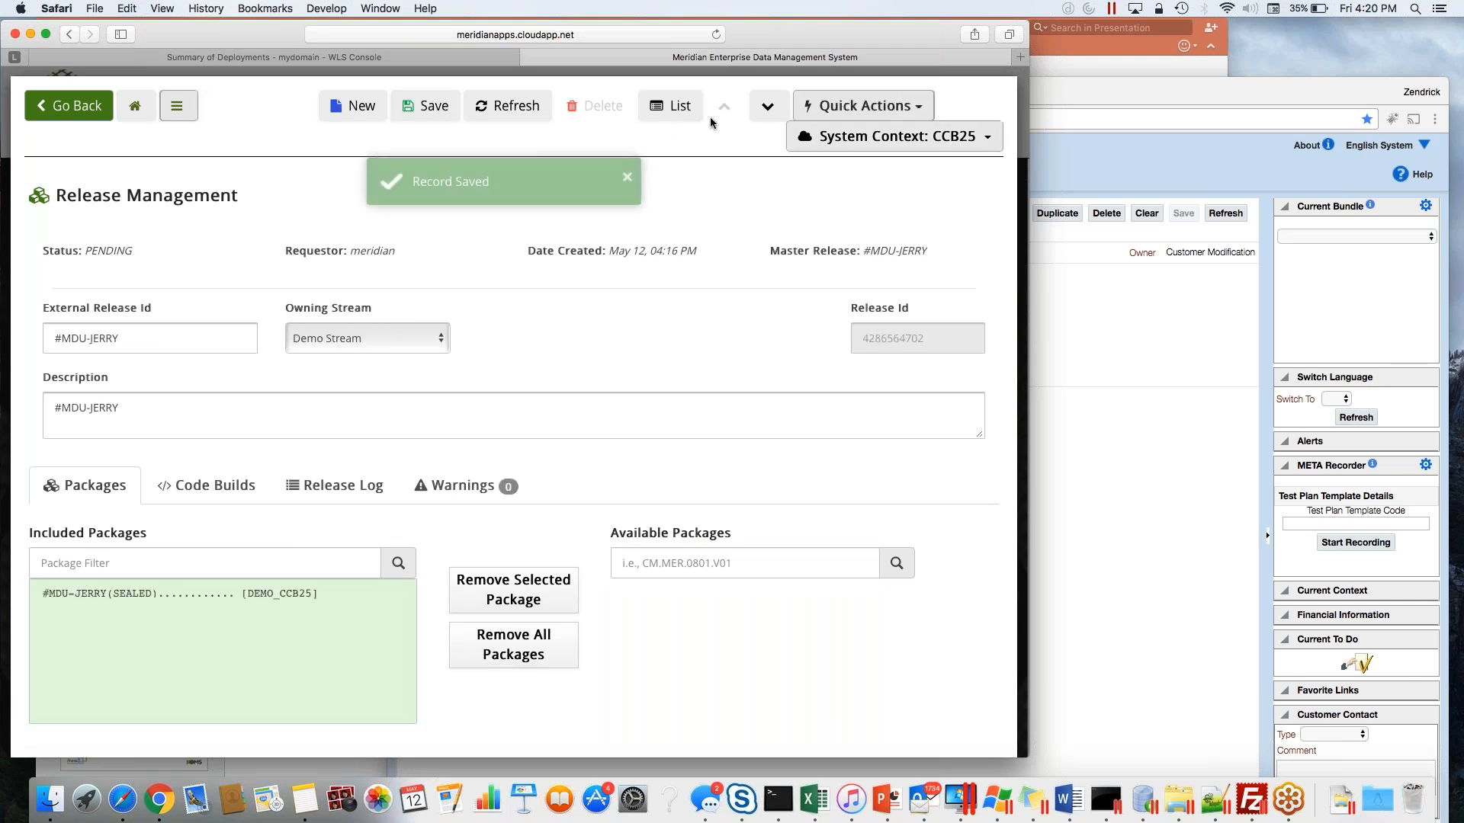
click(829, 111)
click(854, 203)
click(147, 362)
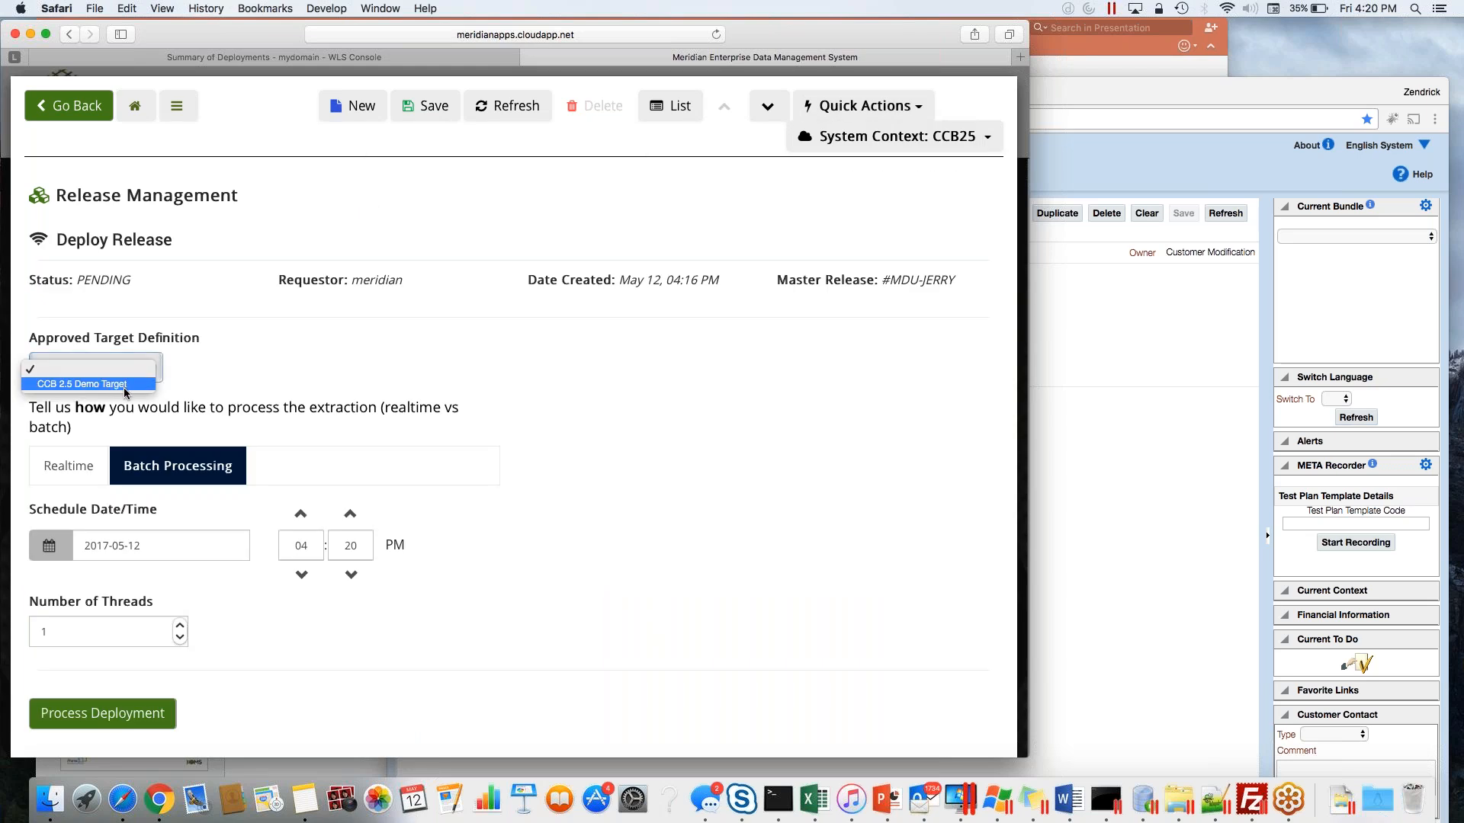
click(189, 308)
In the DEMO-DEV-STACK target definition, replace the included environment CCB_BUILD_25 with CCB2_25 and save.
click(135, 106)
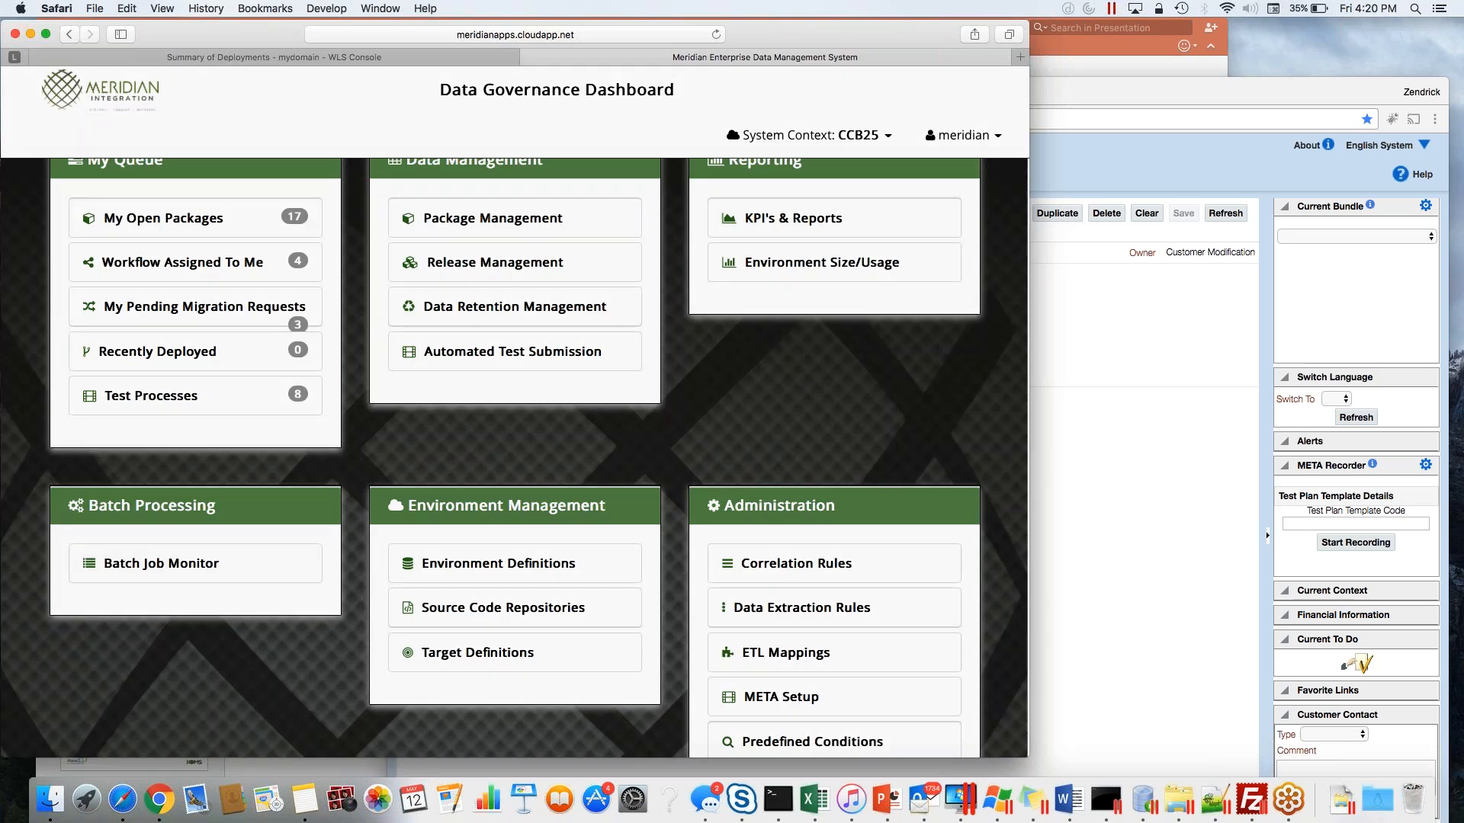
click(497, 654)
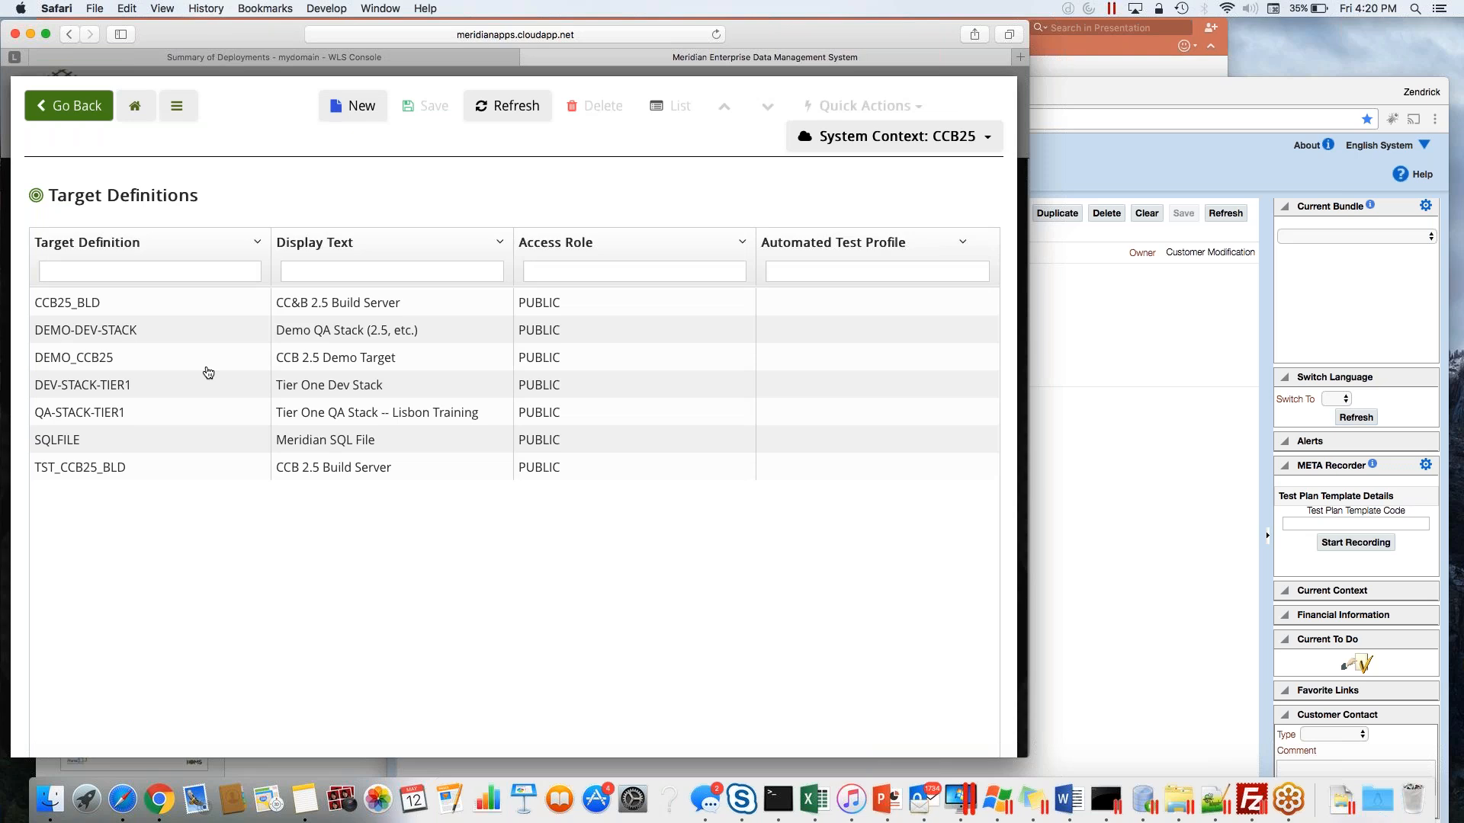
click(210, 334)
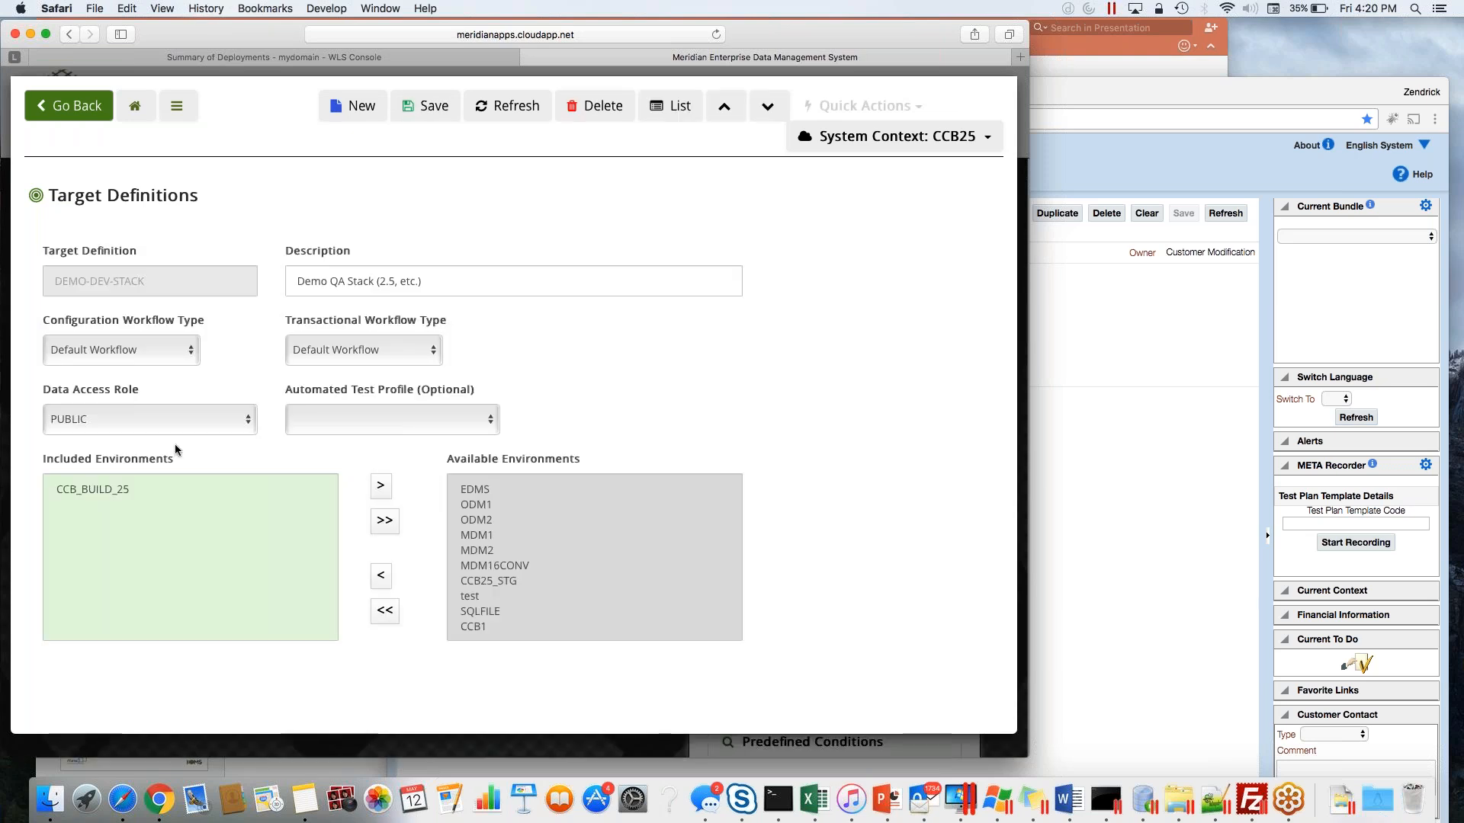
click(125, 491)
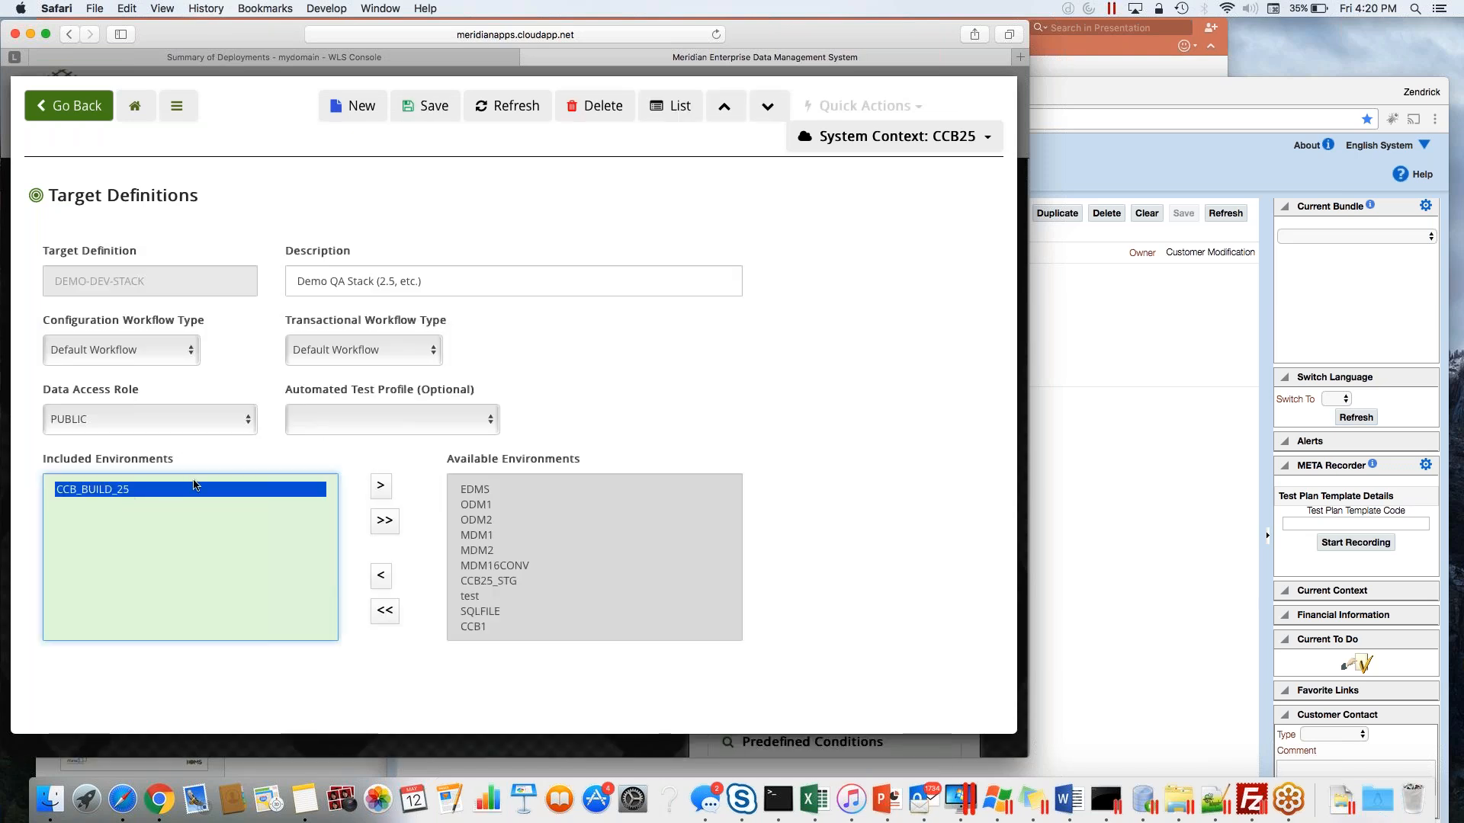
click(380, 486)
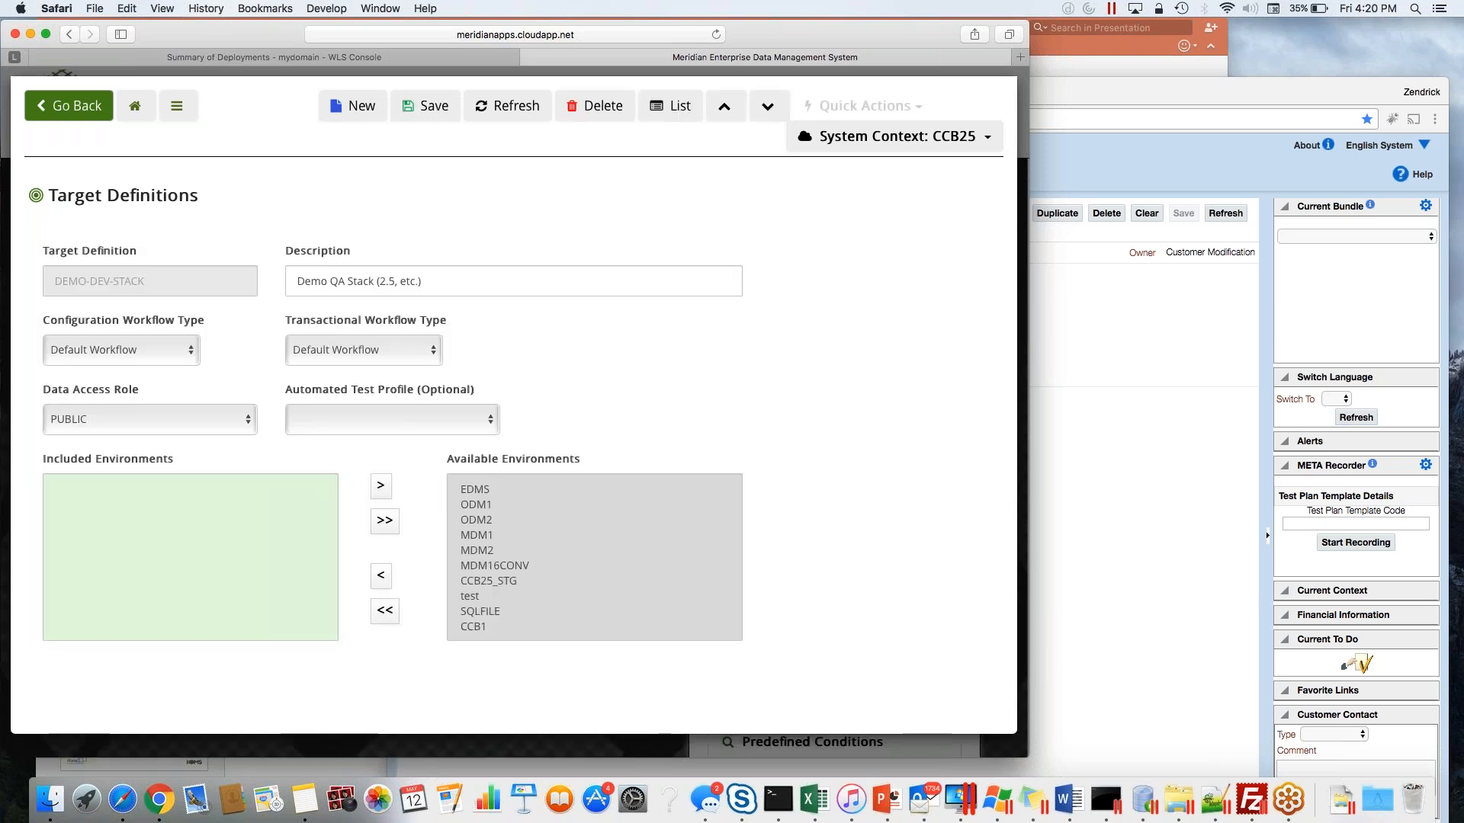
scroll(478, 607, down, 2)
click(477, 598)
click(380, 486)
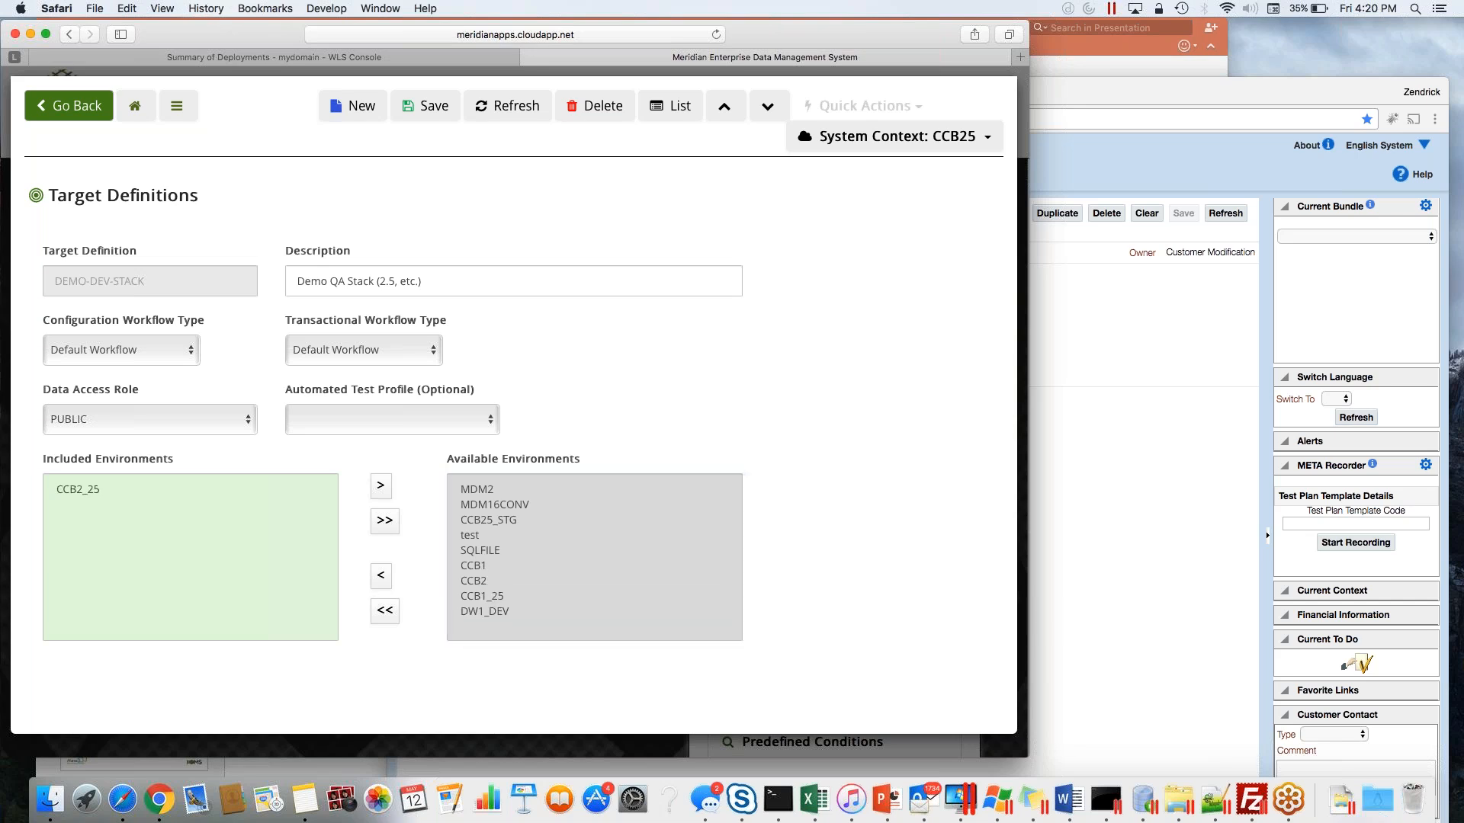
click(423, 106)
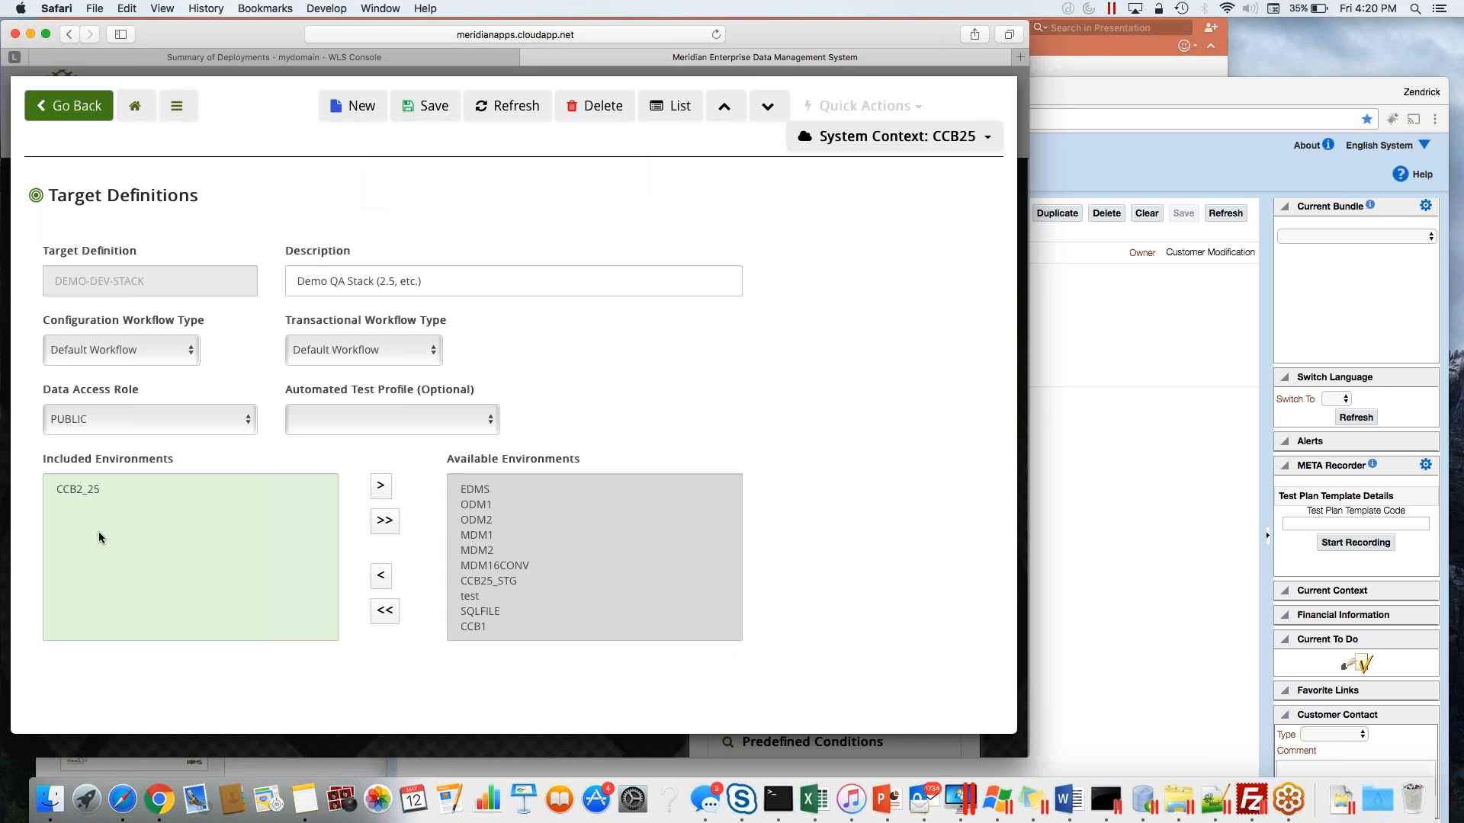
click(94, 489)
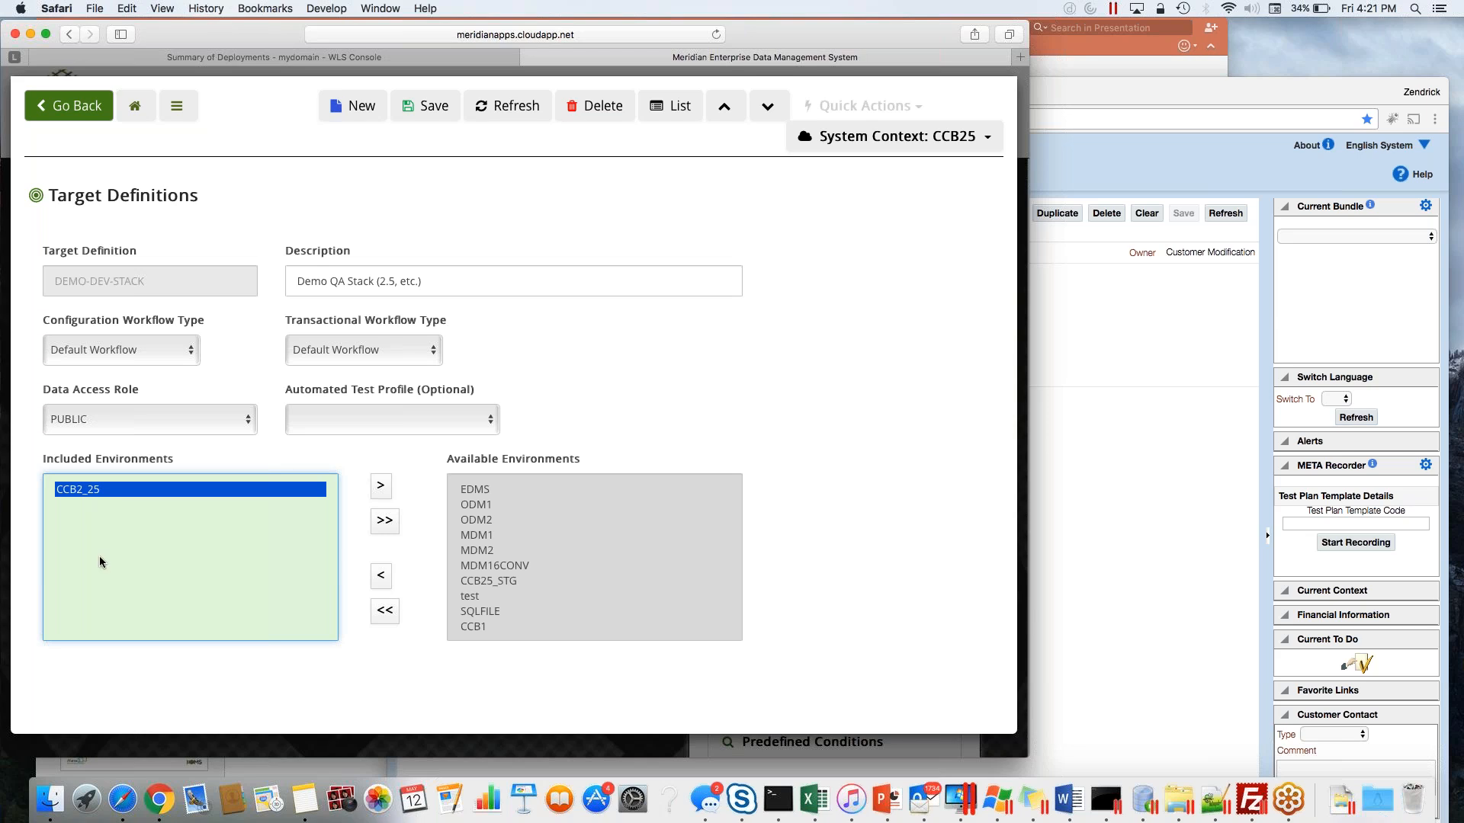
Return to Release Management, filter the stream browser for #MDU-JERRY, and open that release.
click(80, 106)
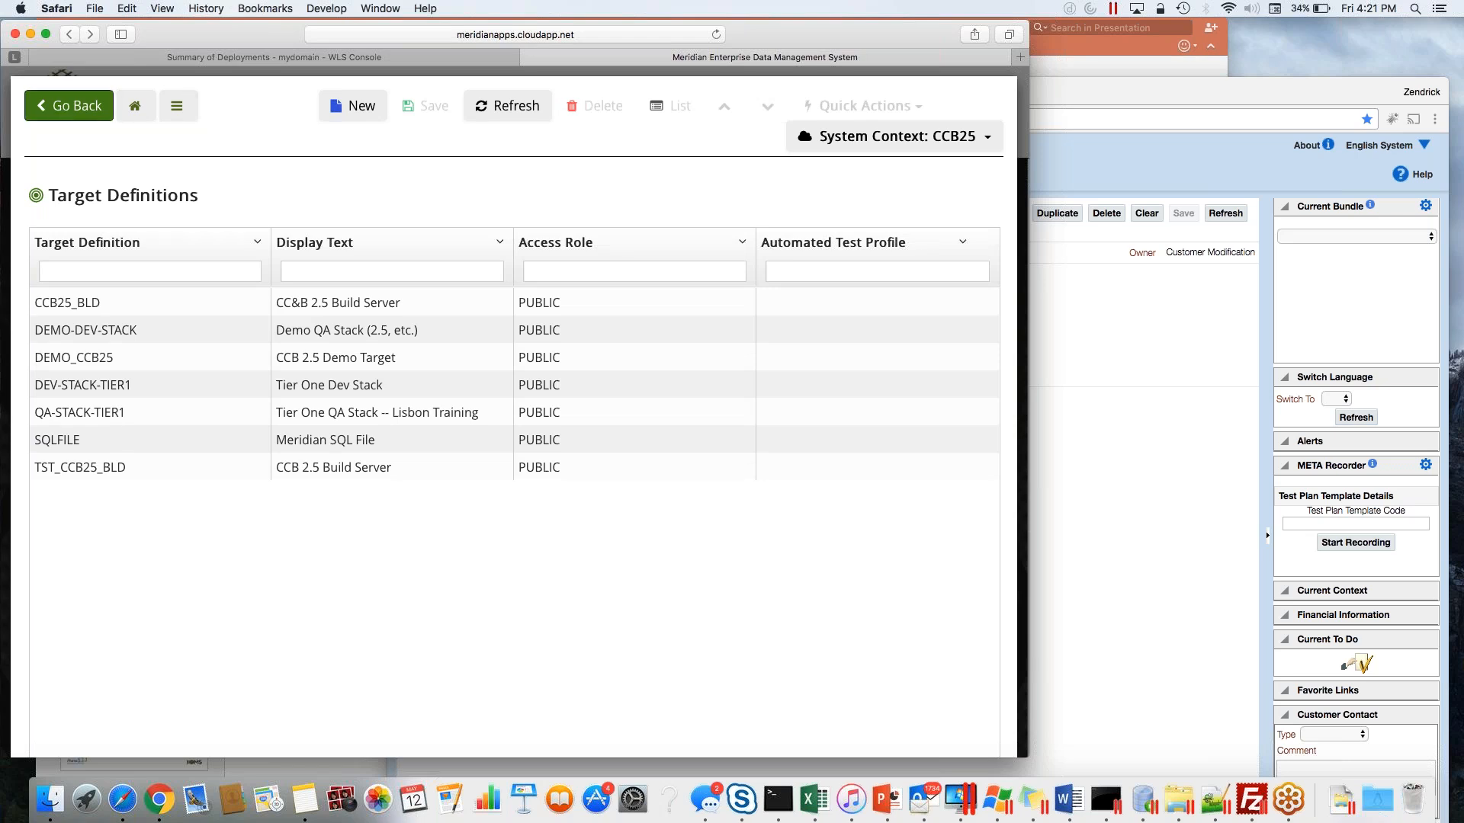
click(101, 113)
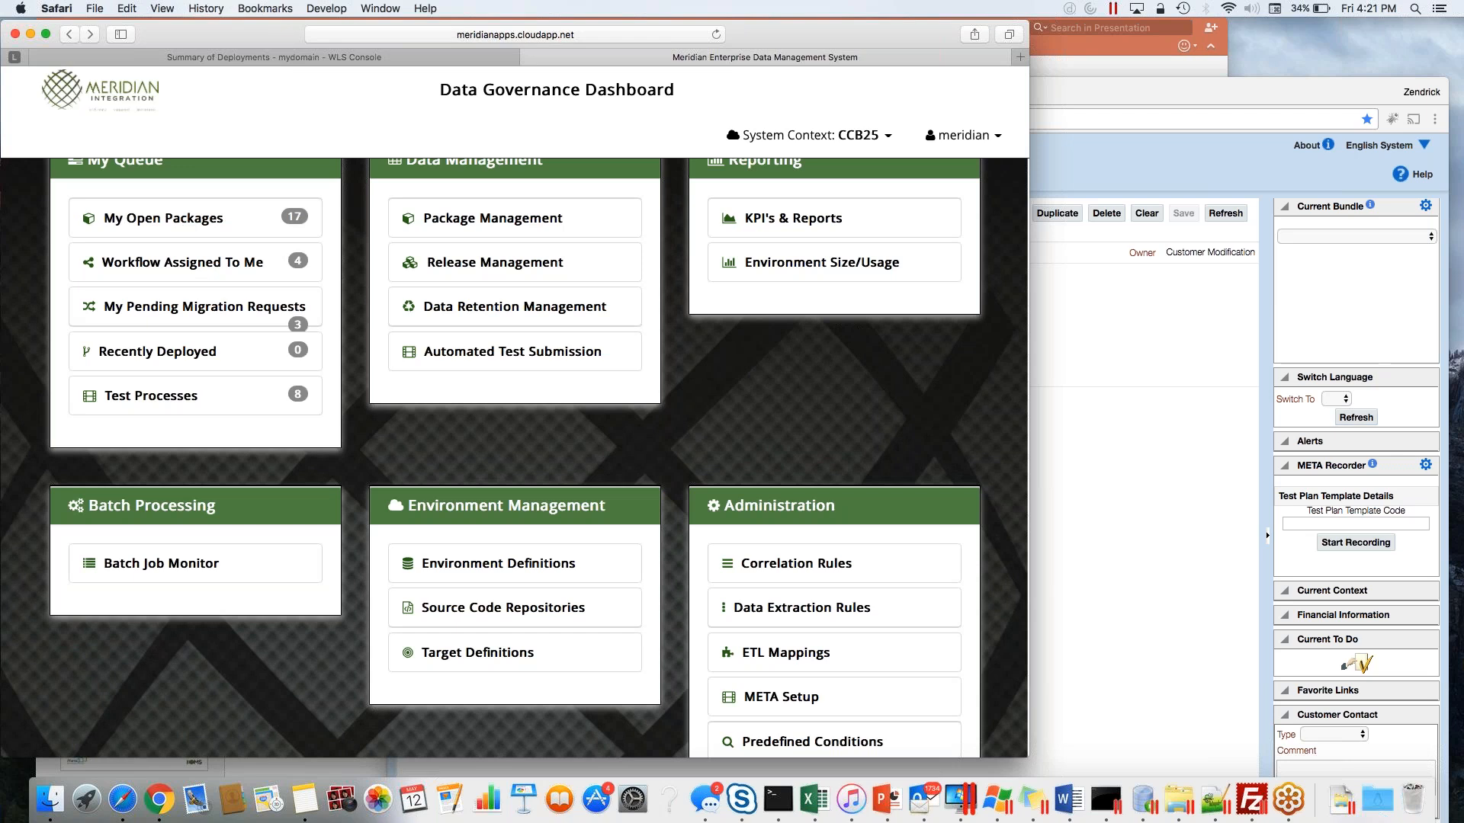
click(464, 267)
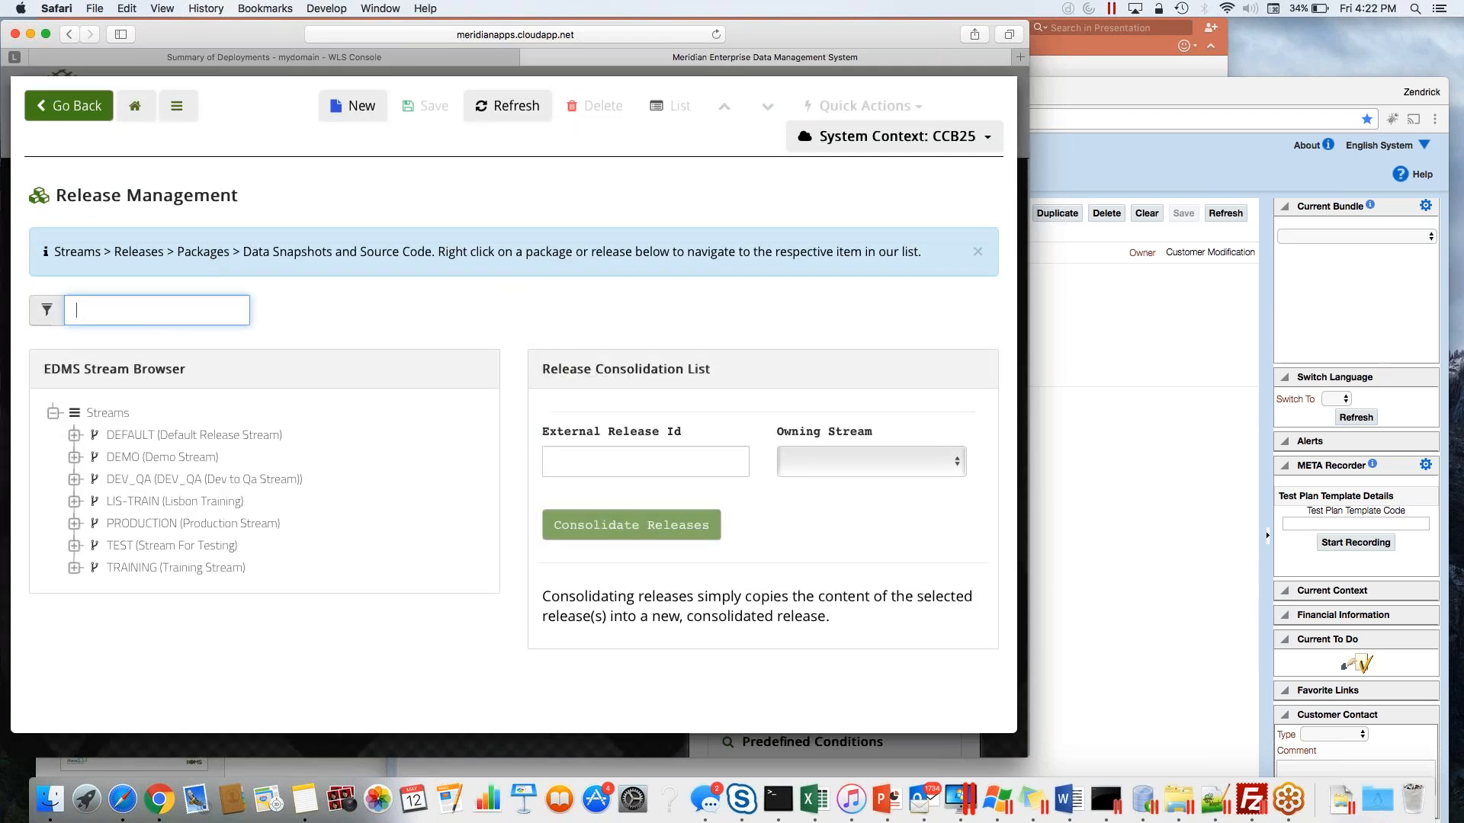
text(#MDU-JERRY)
right_click(193, 458)
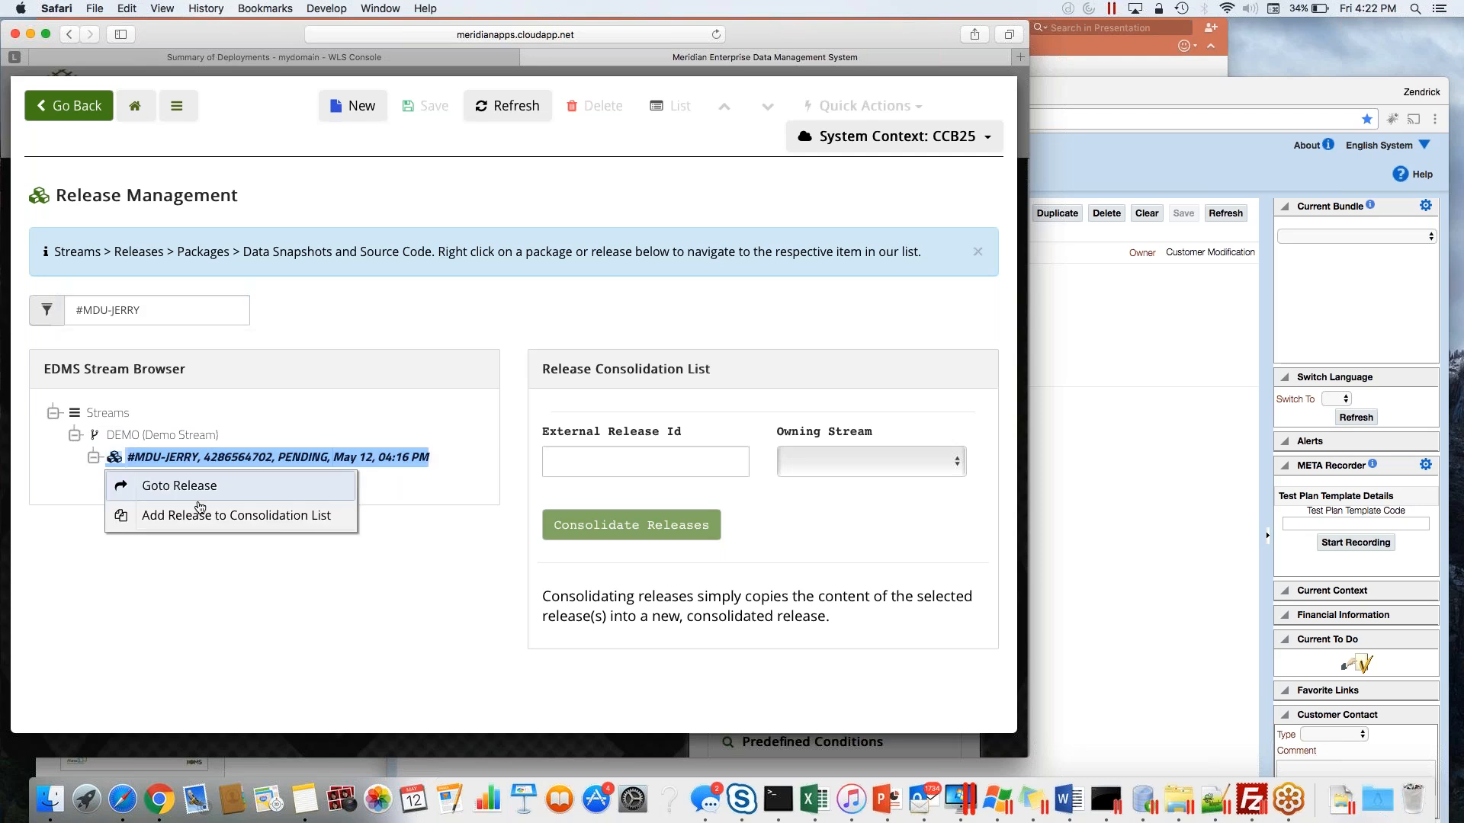
click(214, 492)
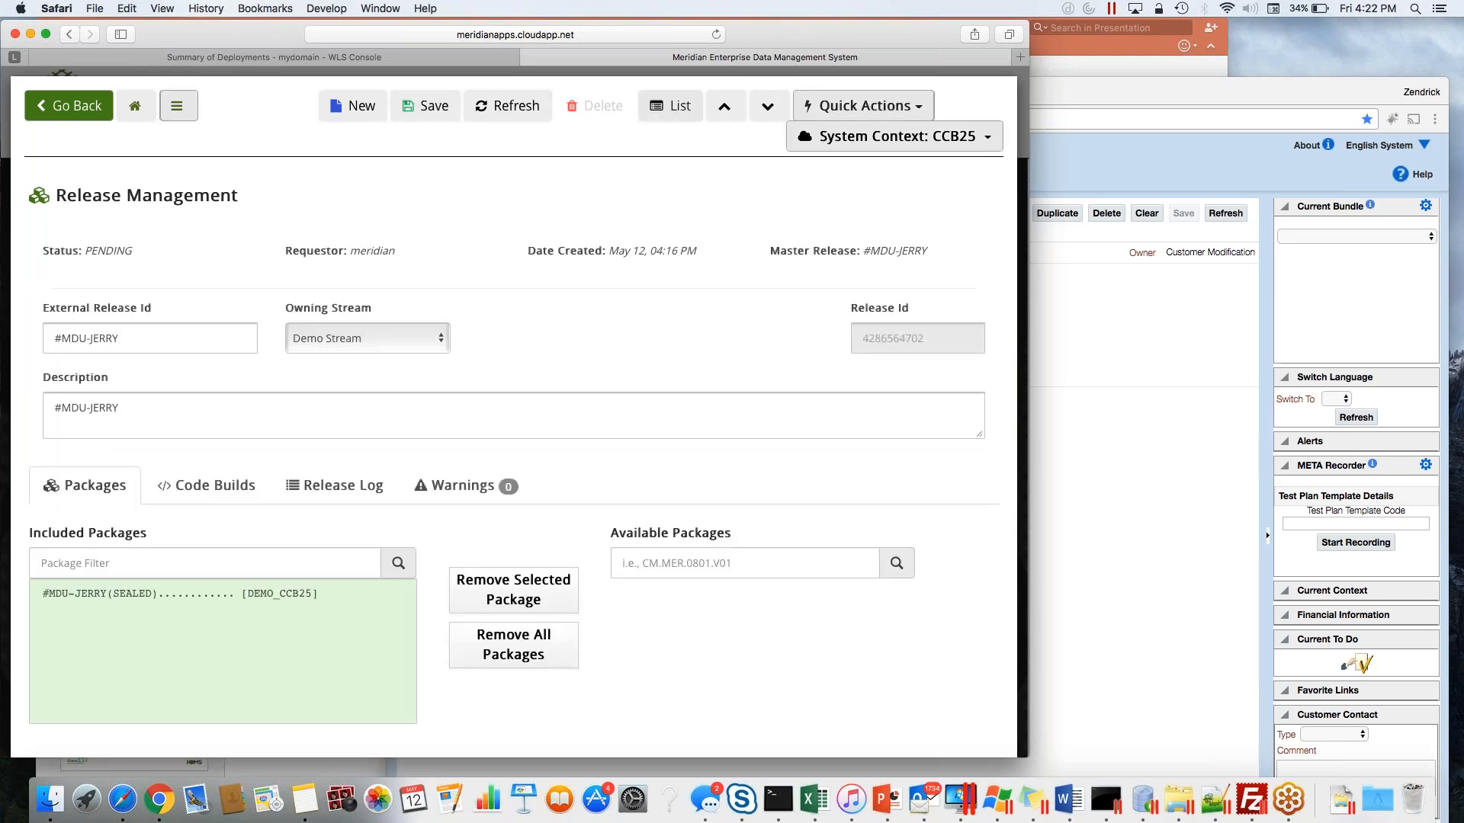
Deploy the #MDU-JERRY release to the CCB 2.5 Demo Target with Realtime processing.
click(863, 105)
click(834, 204)
click(133, 366)
click(127, 389)
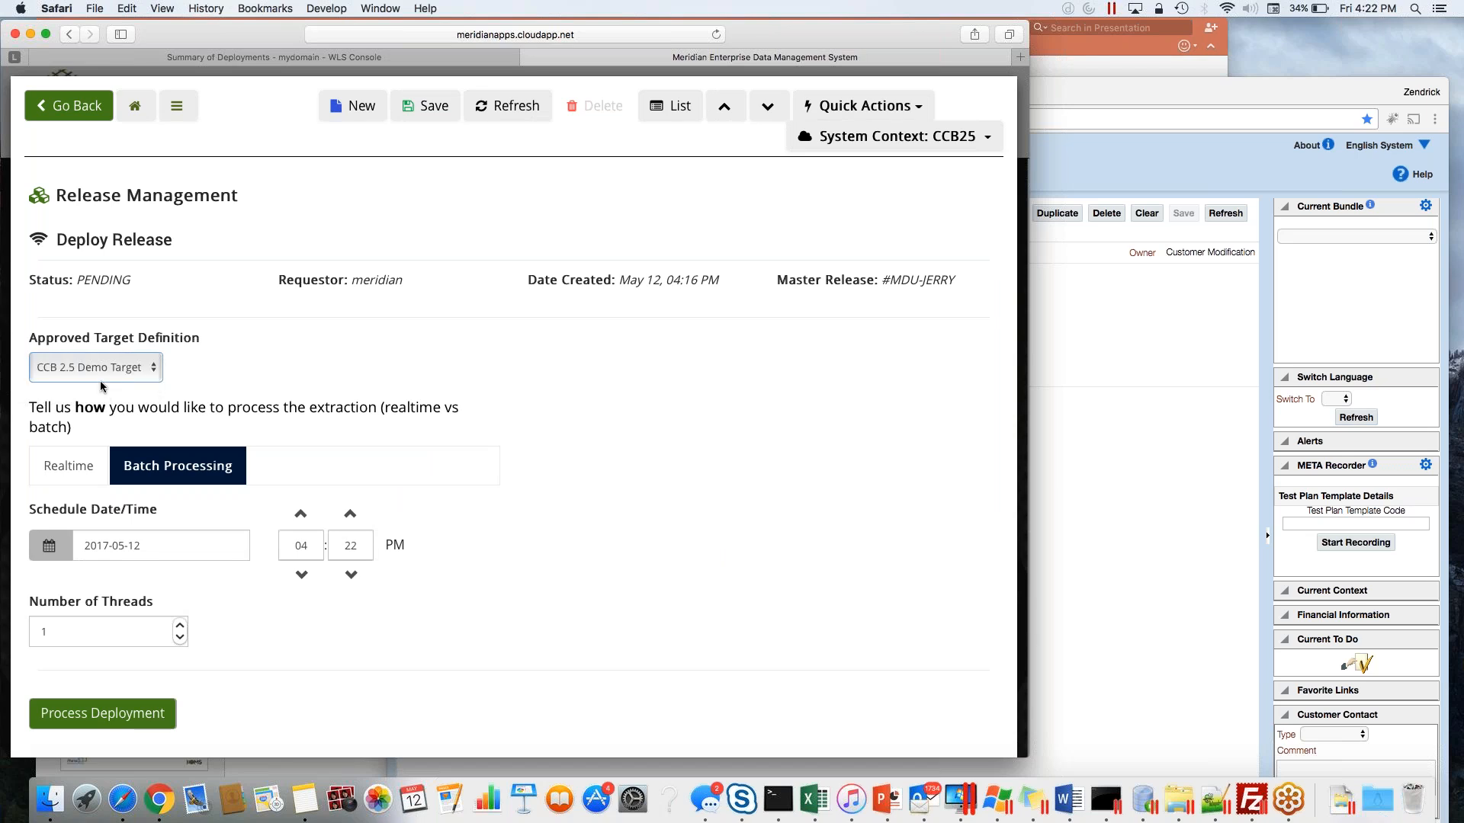
click(77, 465)
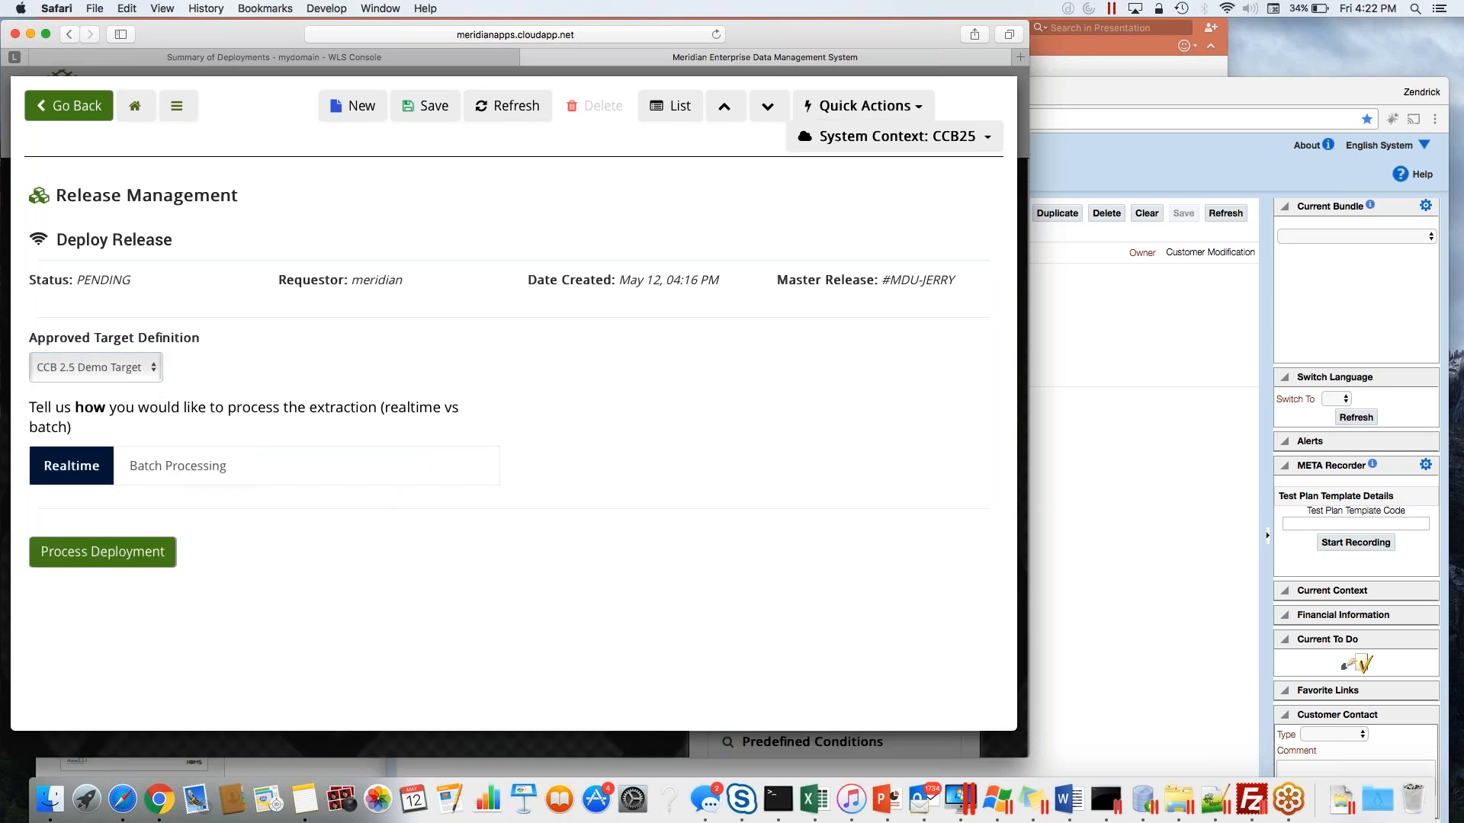
click(116, 567)
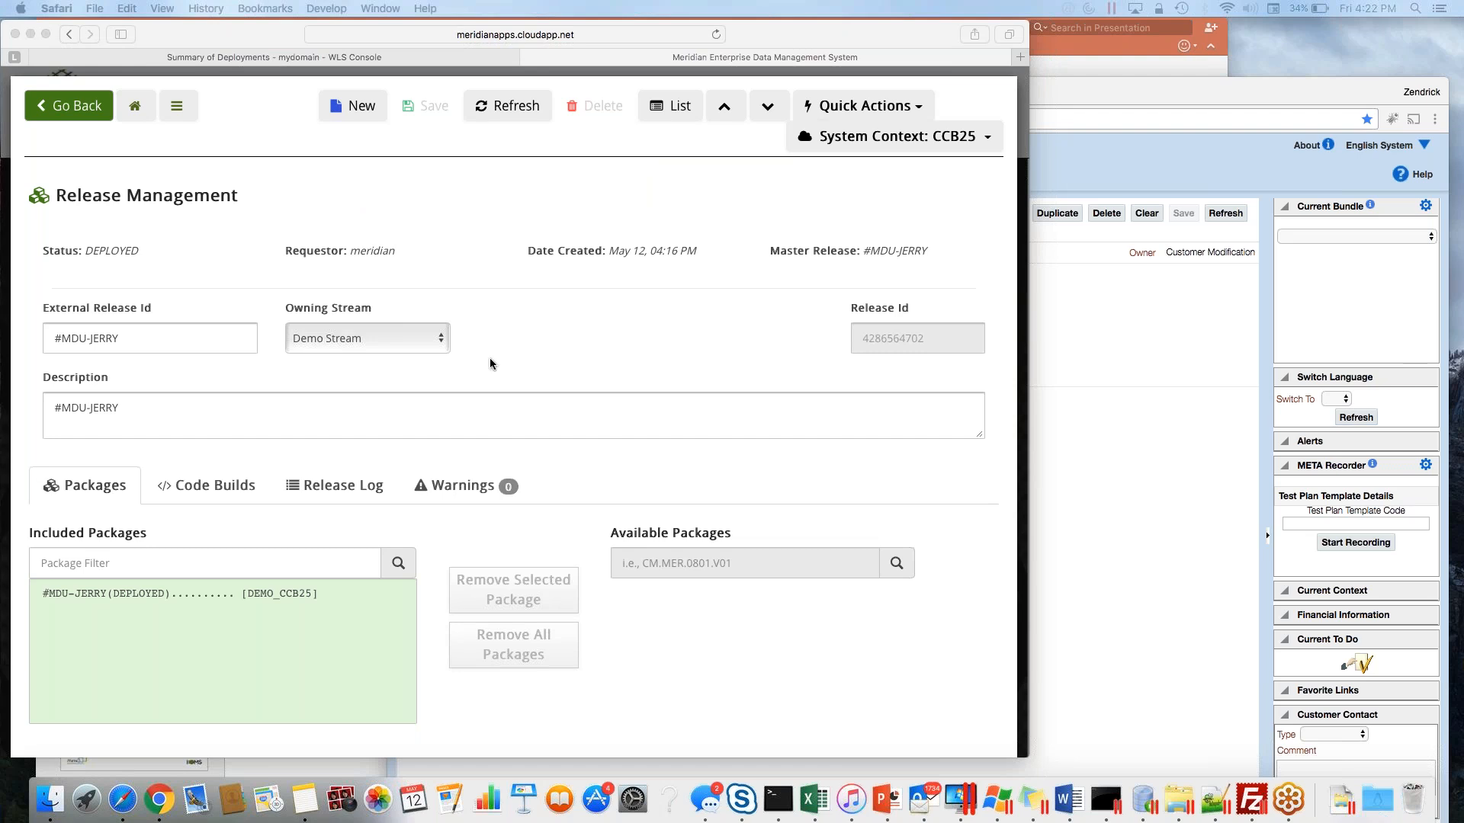
Switch to CC&B in Chrome, refresh the ZZ-MICH characteristic type to check its description, and return to Meridian in Safari.
click(1216, 309)
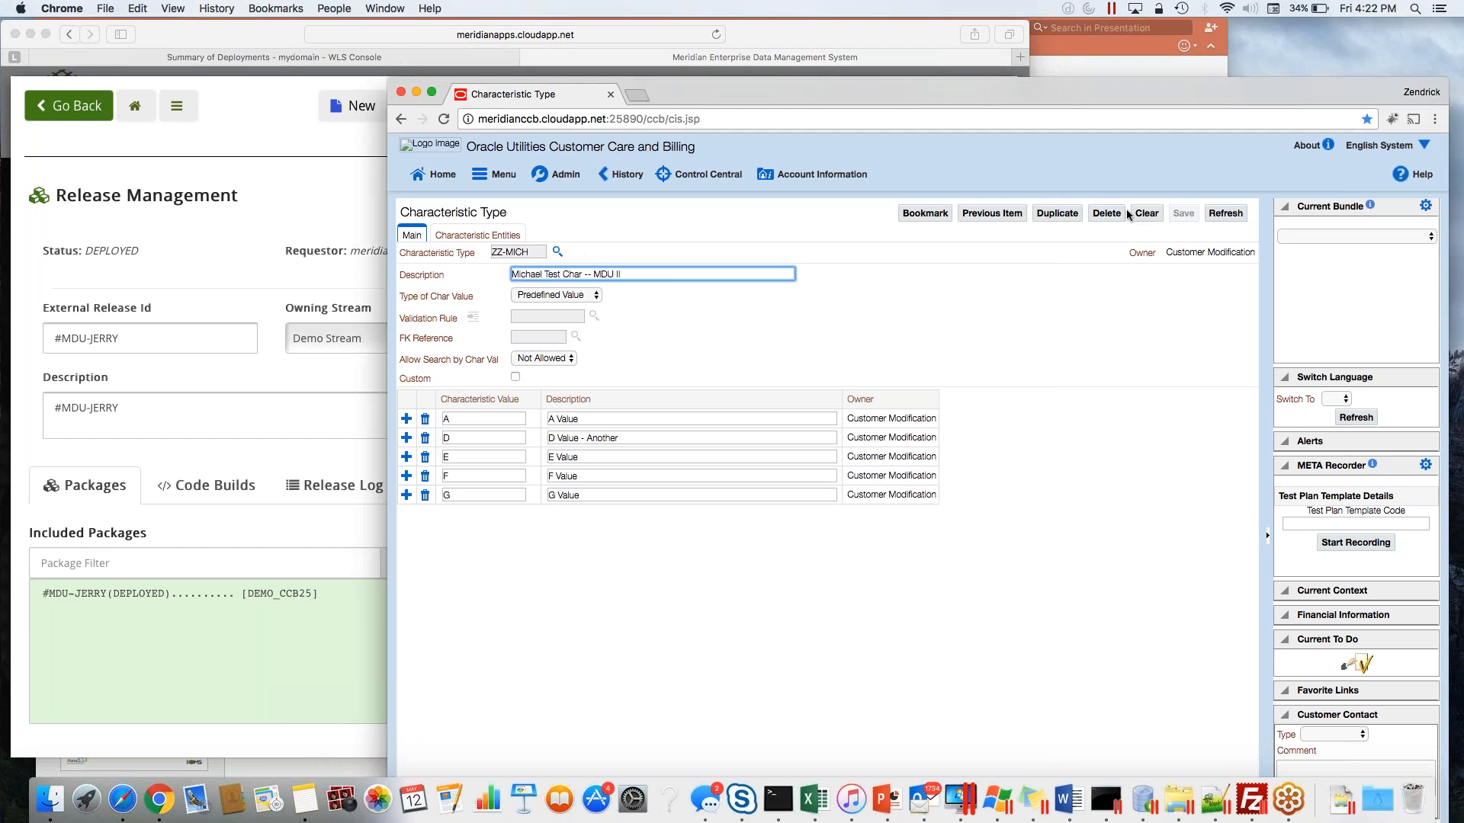
click(1236, 220)
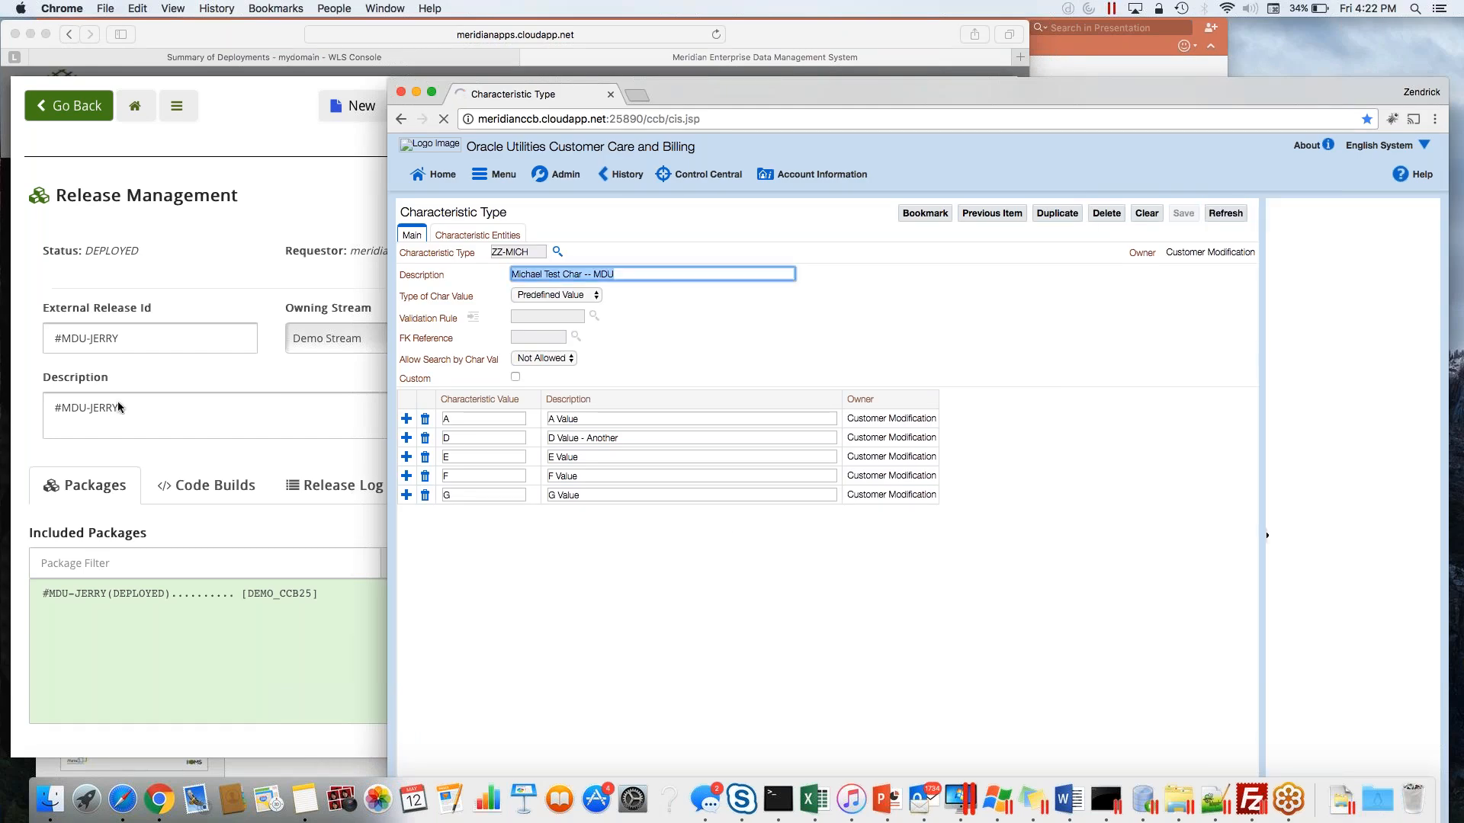
click(195, 237)
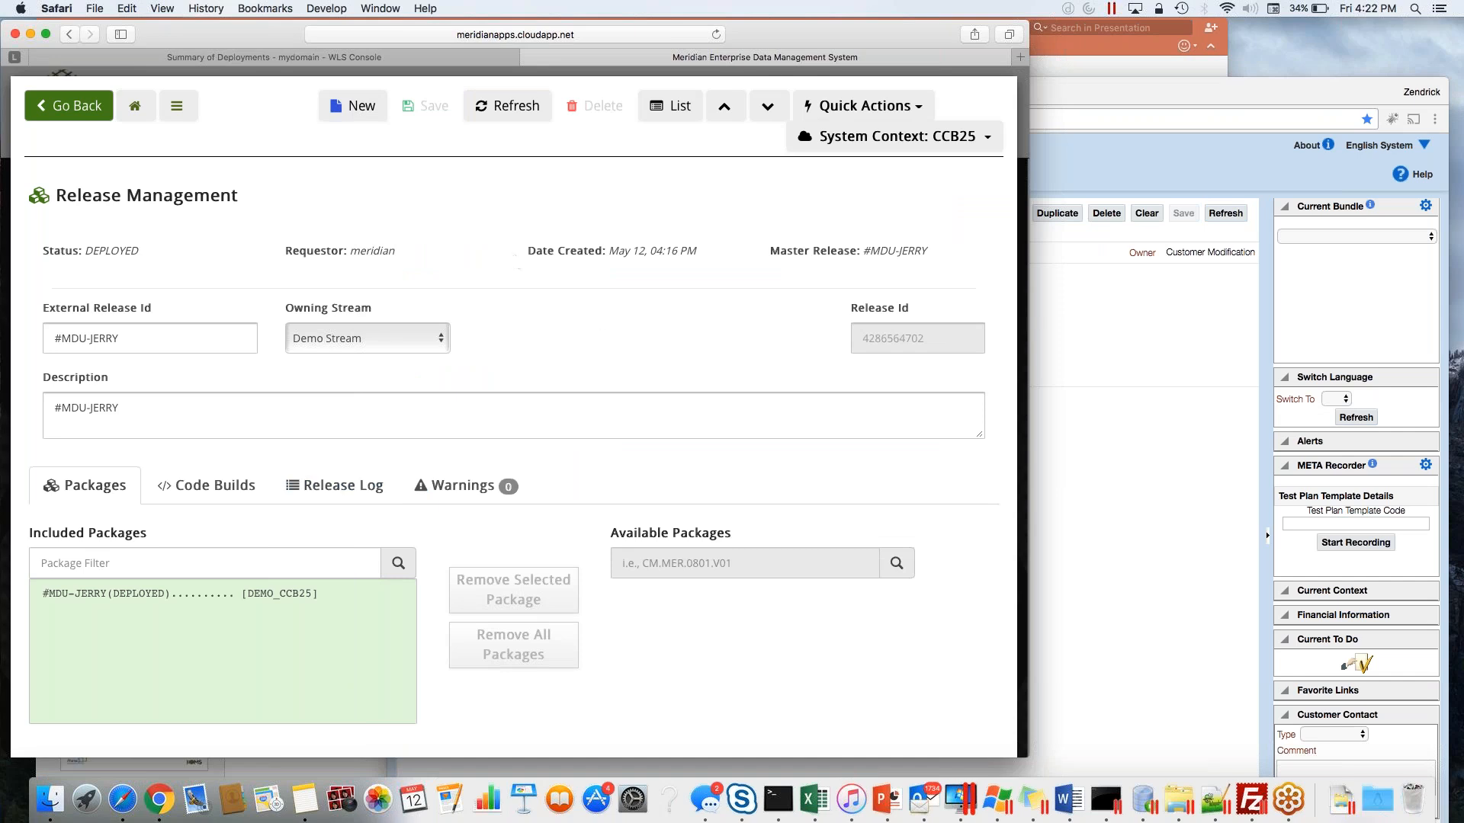
Run the #MDU-JERRY deployment again, targeting CCB 2.5 Demo Target with Realtime processing.
click(823, 114)
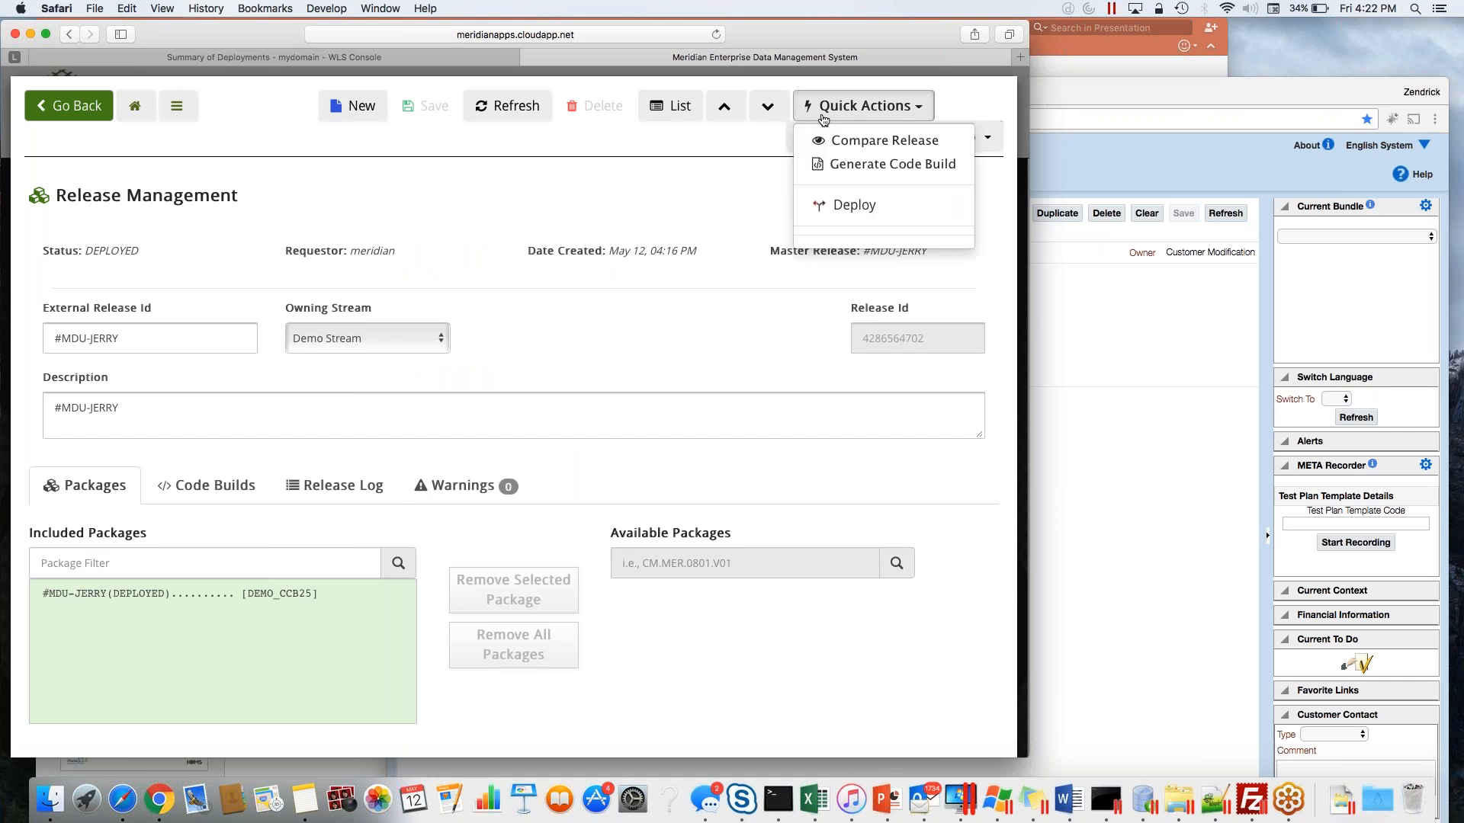
click(846, 205)
click(119, 374)
click(112, 384)
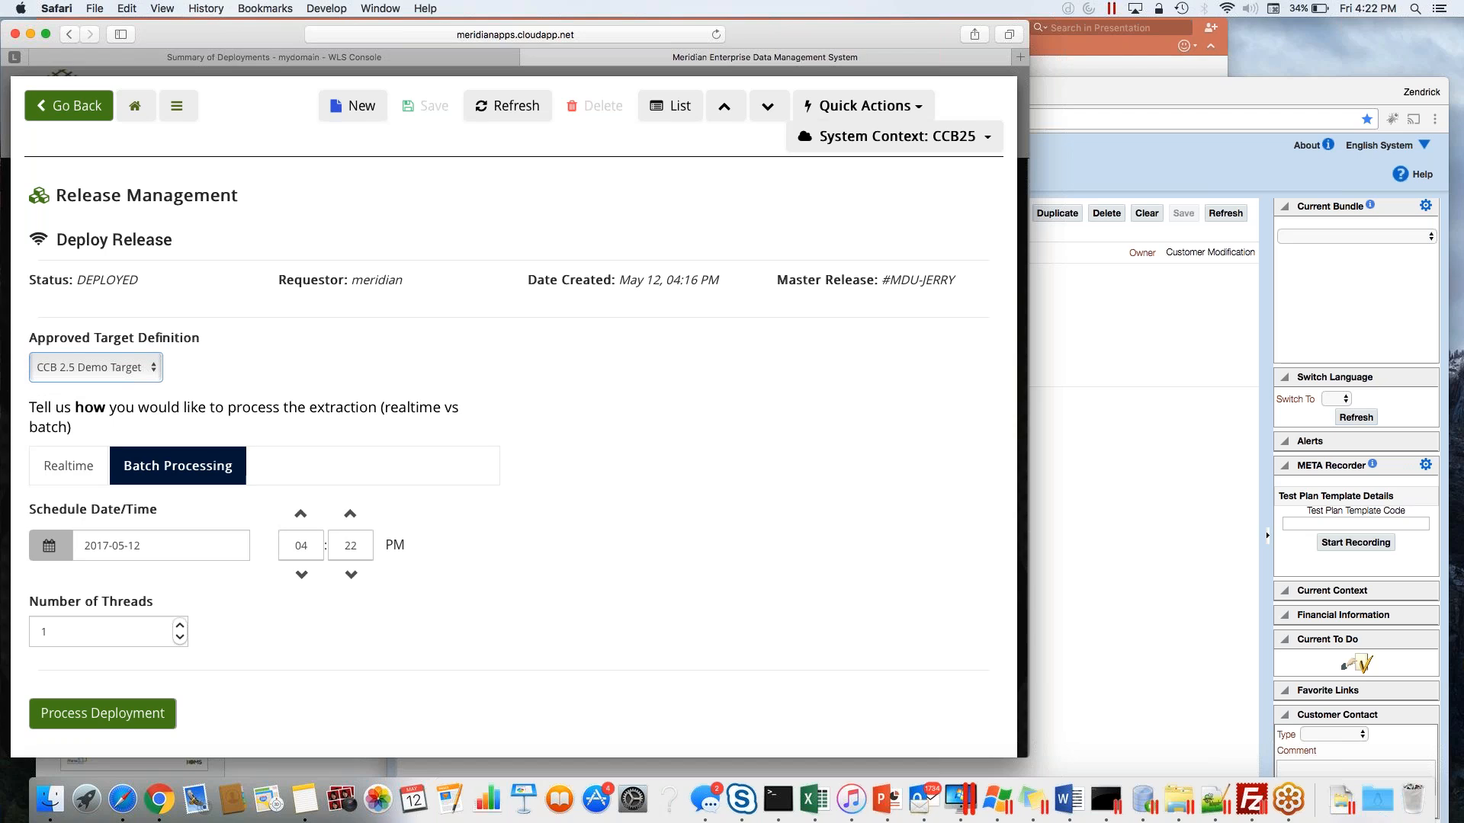
click(68, 465)
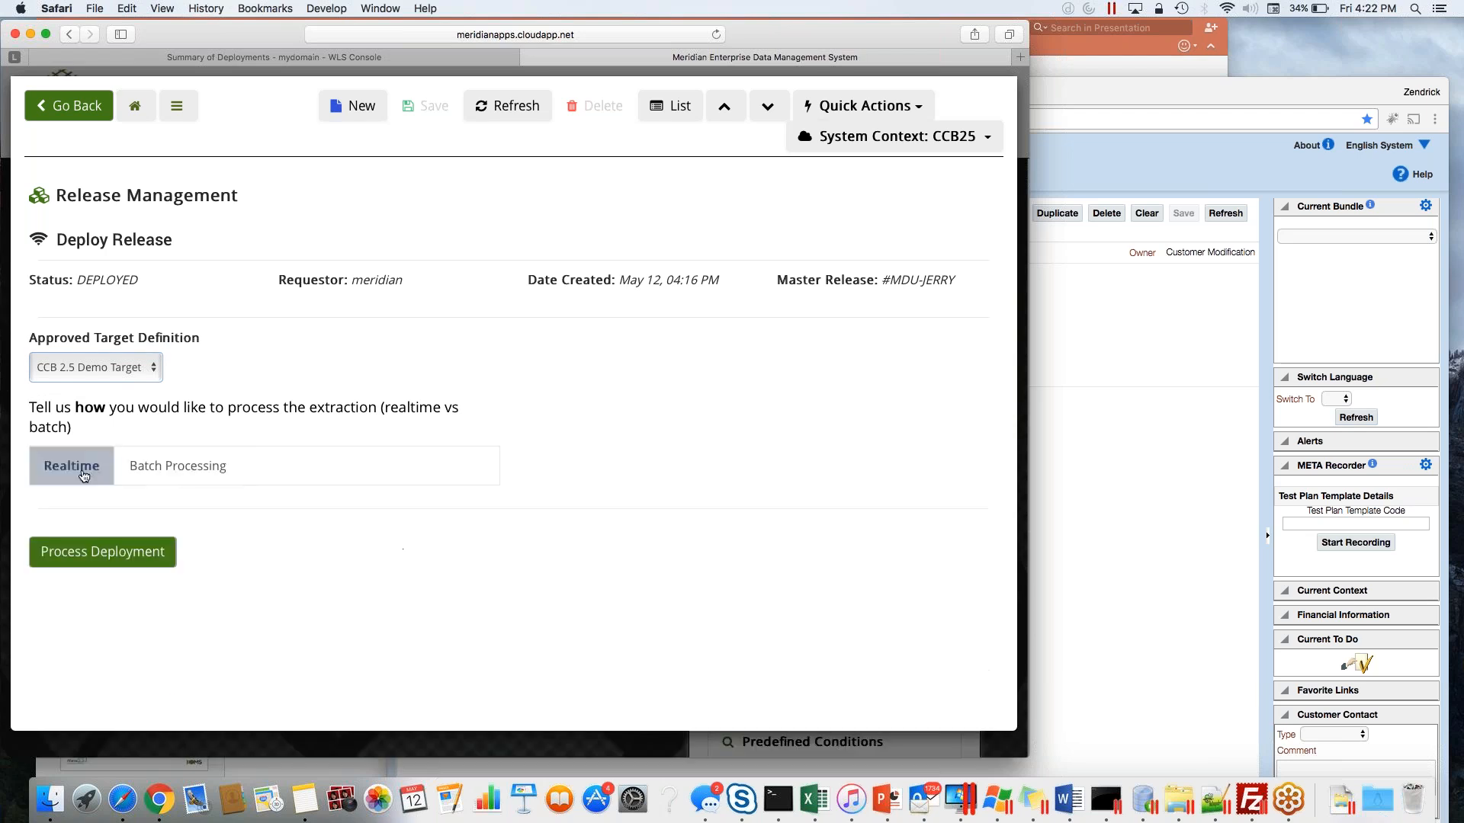
click(124, 551)
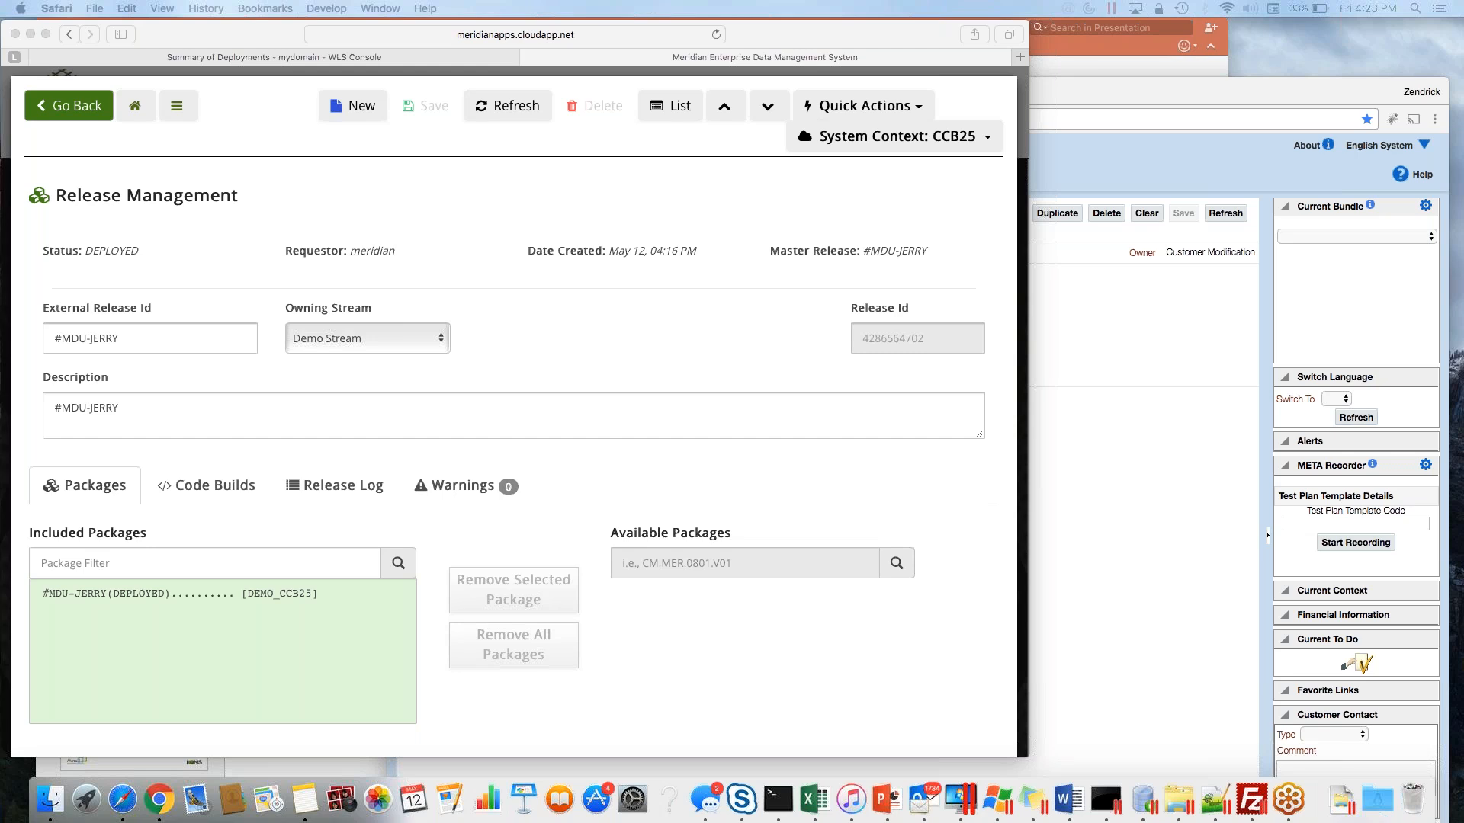
click(376, 211)
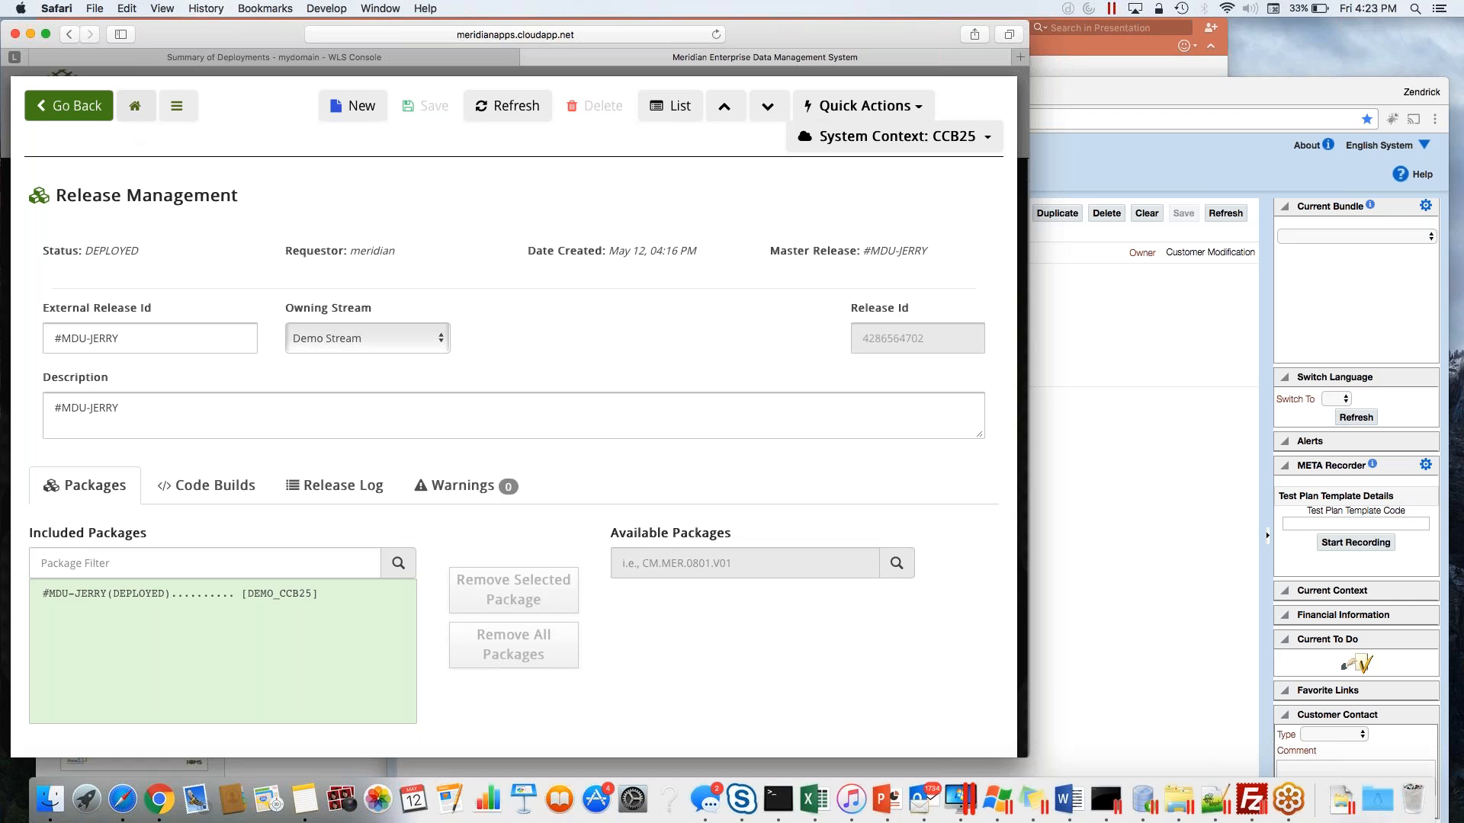
key(Tab)
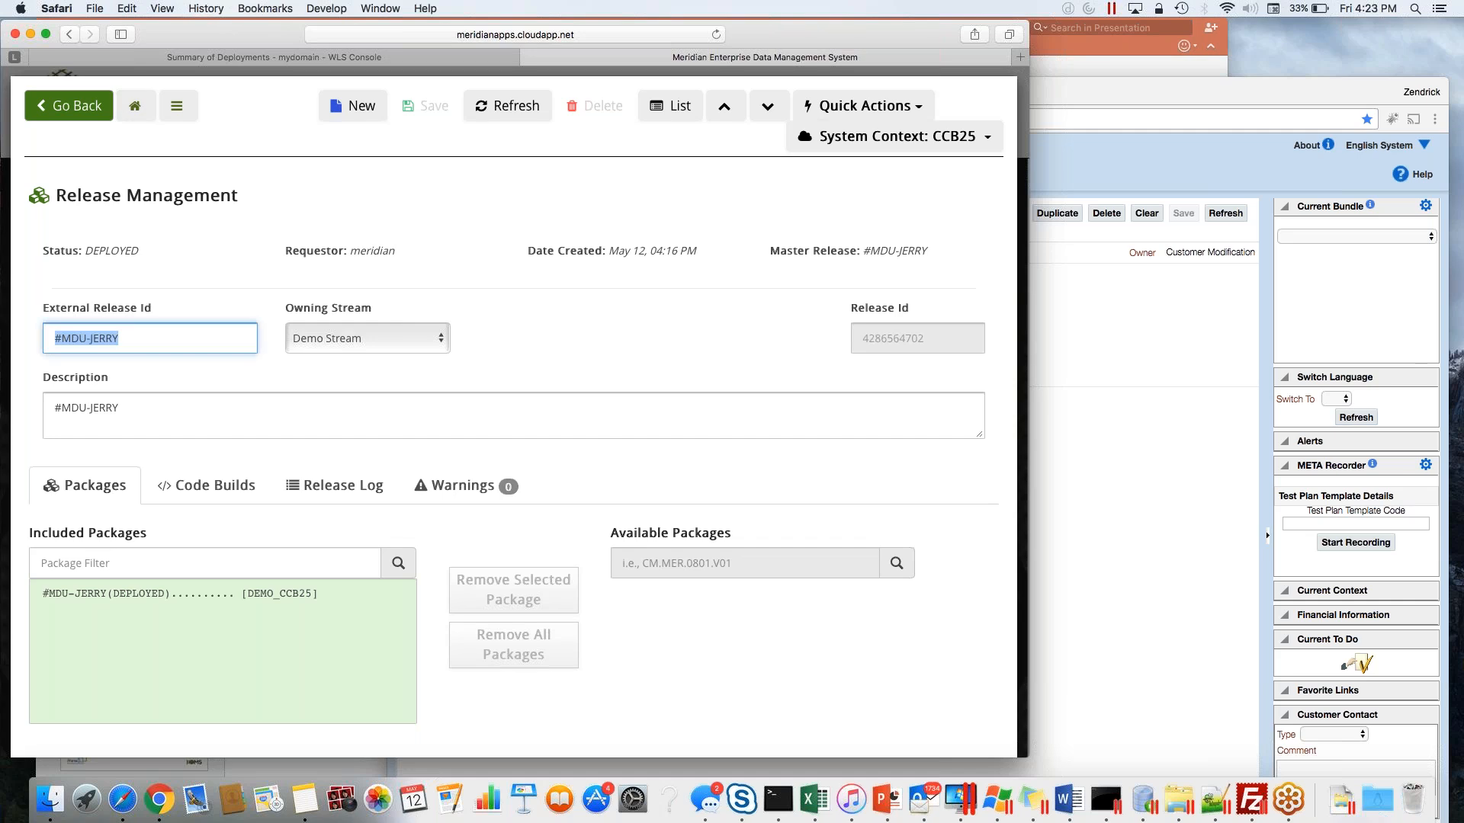
key(super+c)
click(109, 279)
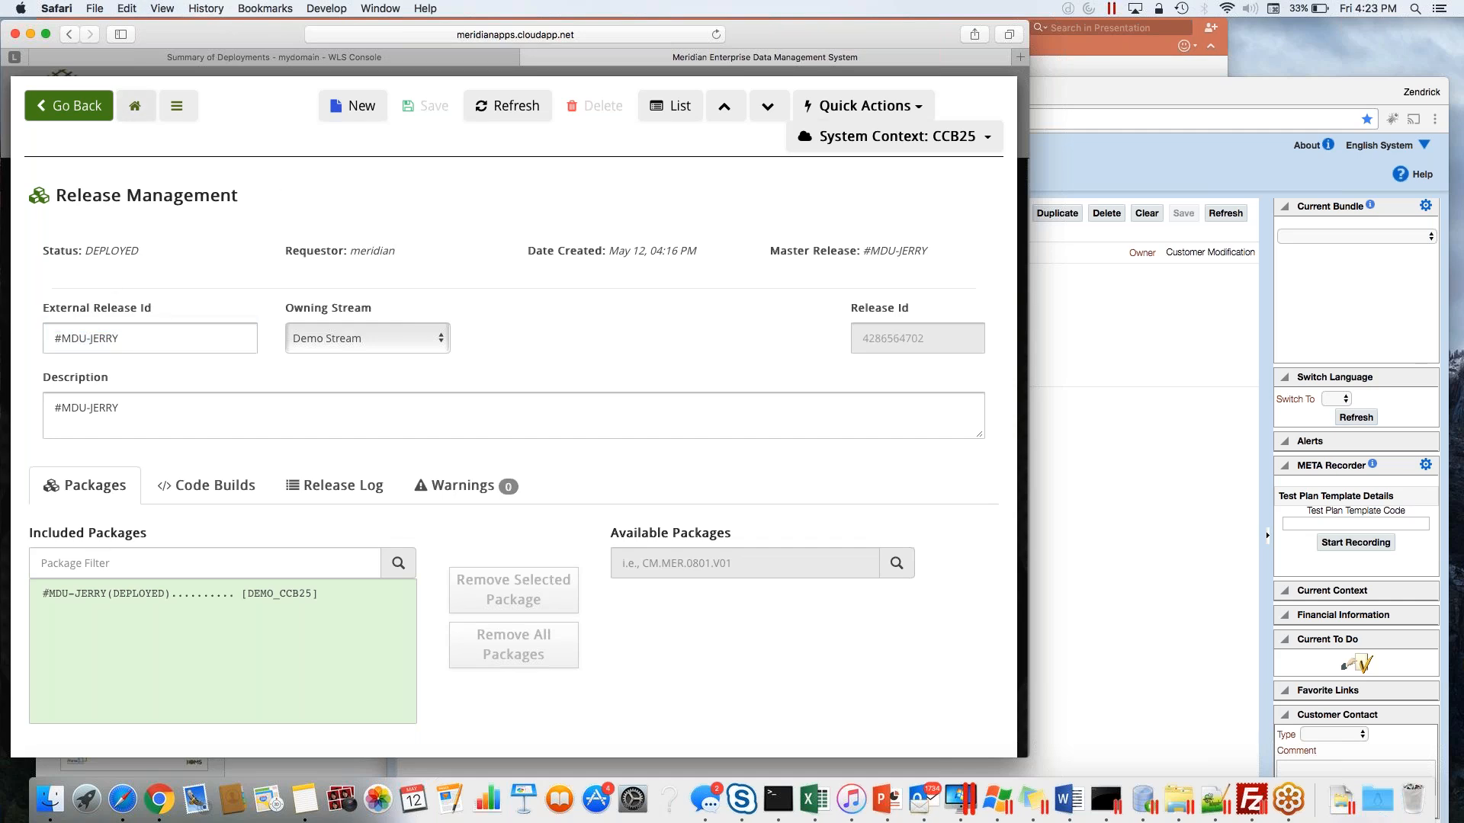
From My Open Packages, create a Configuration package with external ID and description #MDU_SHAWN, and save it.
click(135, 110)
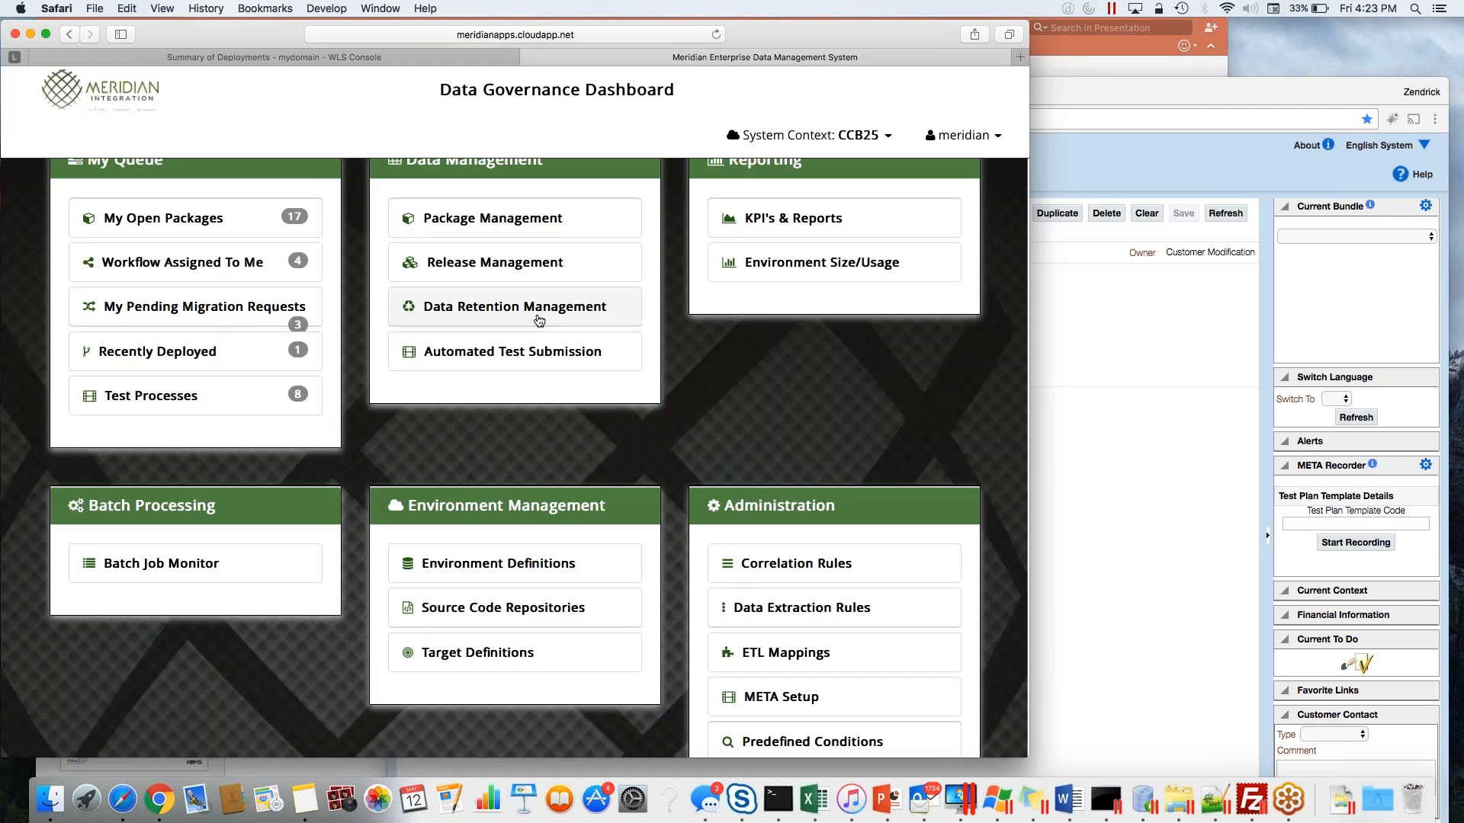
click(152, 218)
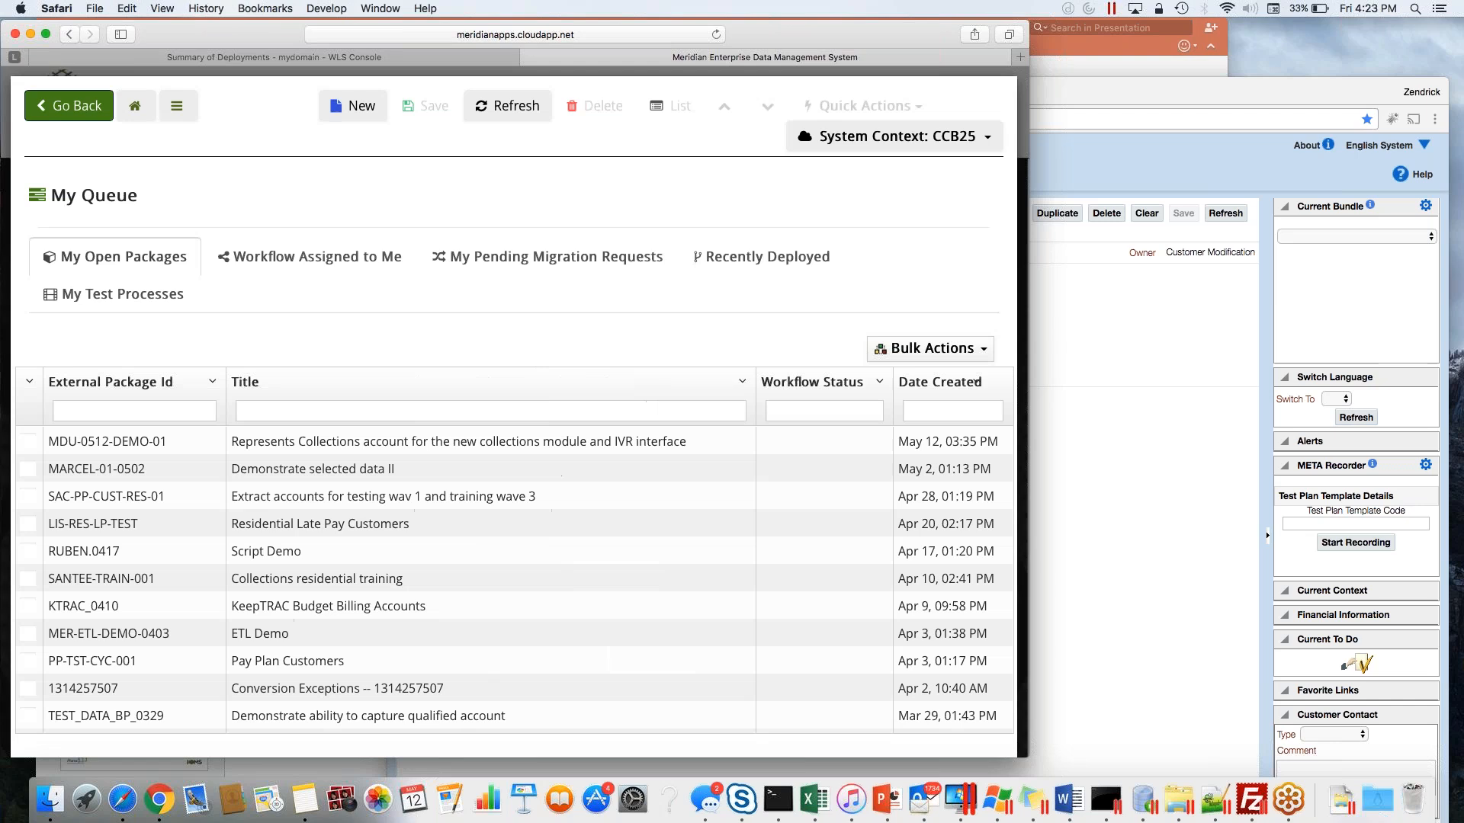
click(352, 105)
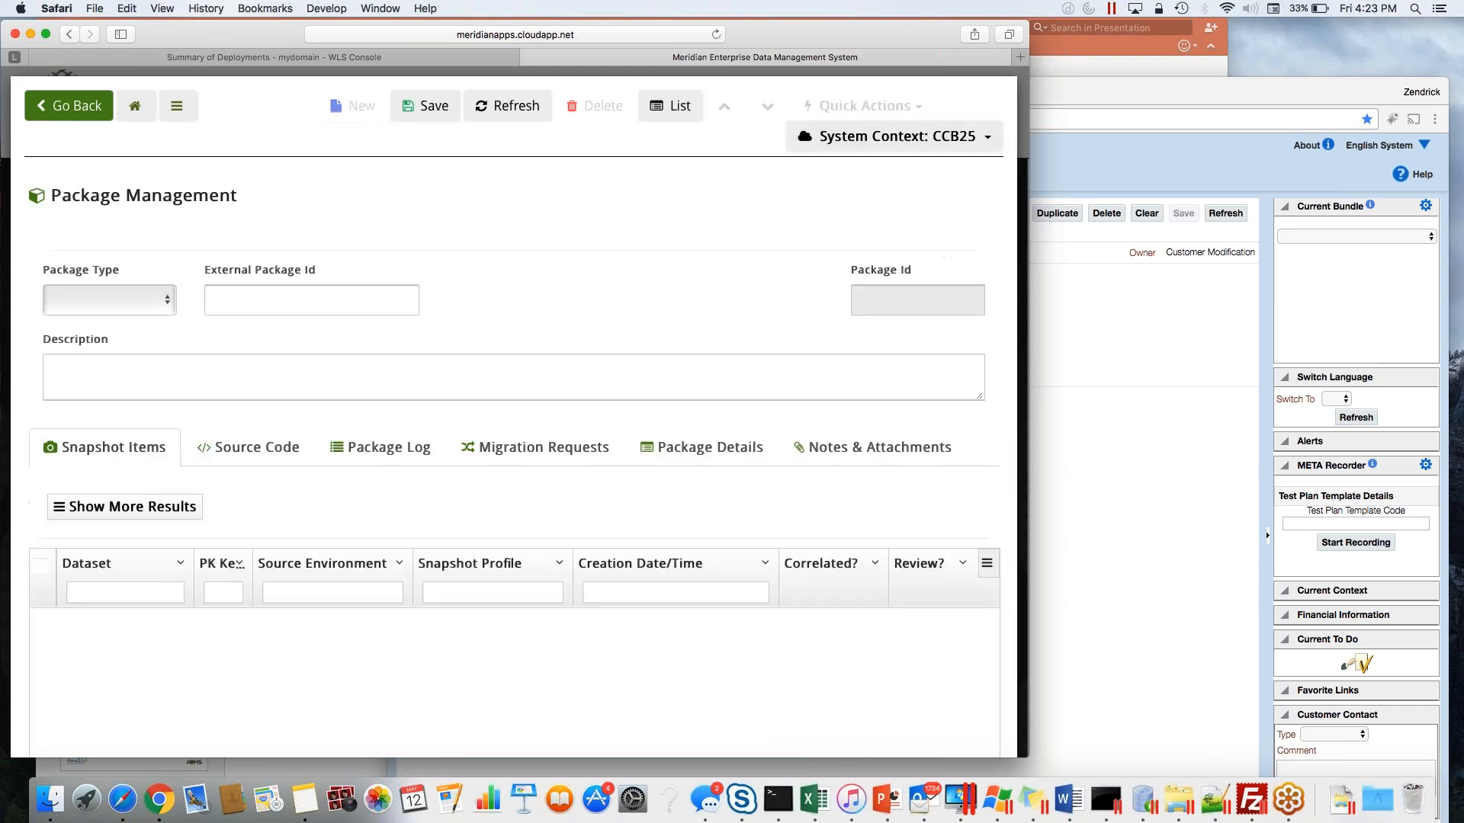
click(138, 296)
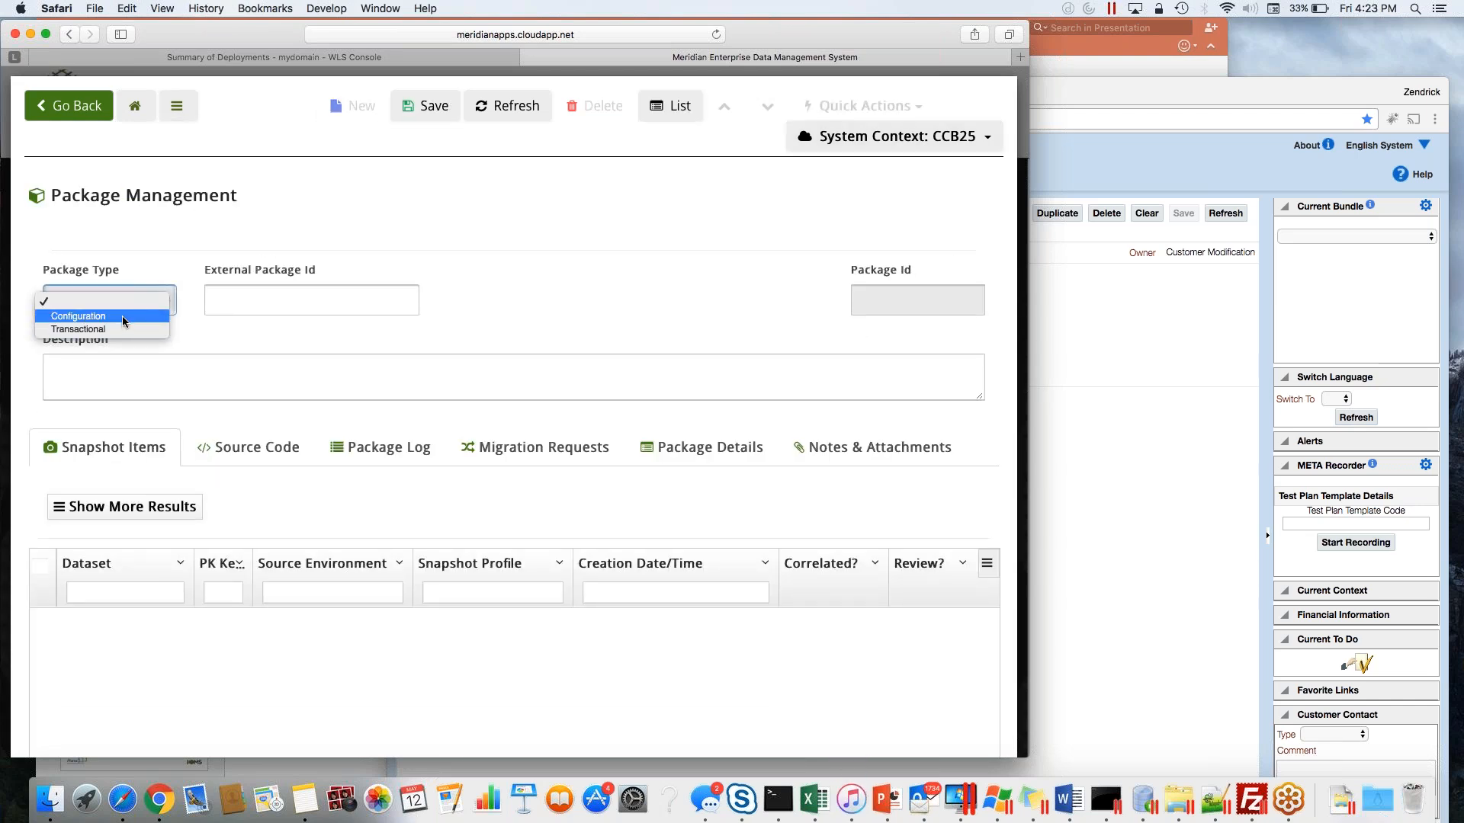
click(122, 316)
click(271, 300)
text(#MD)
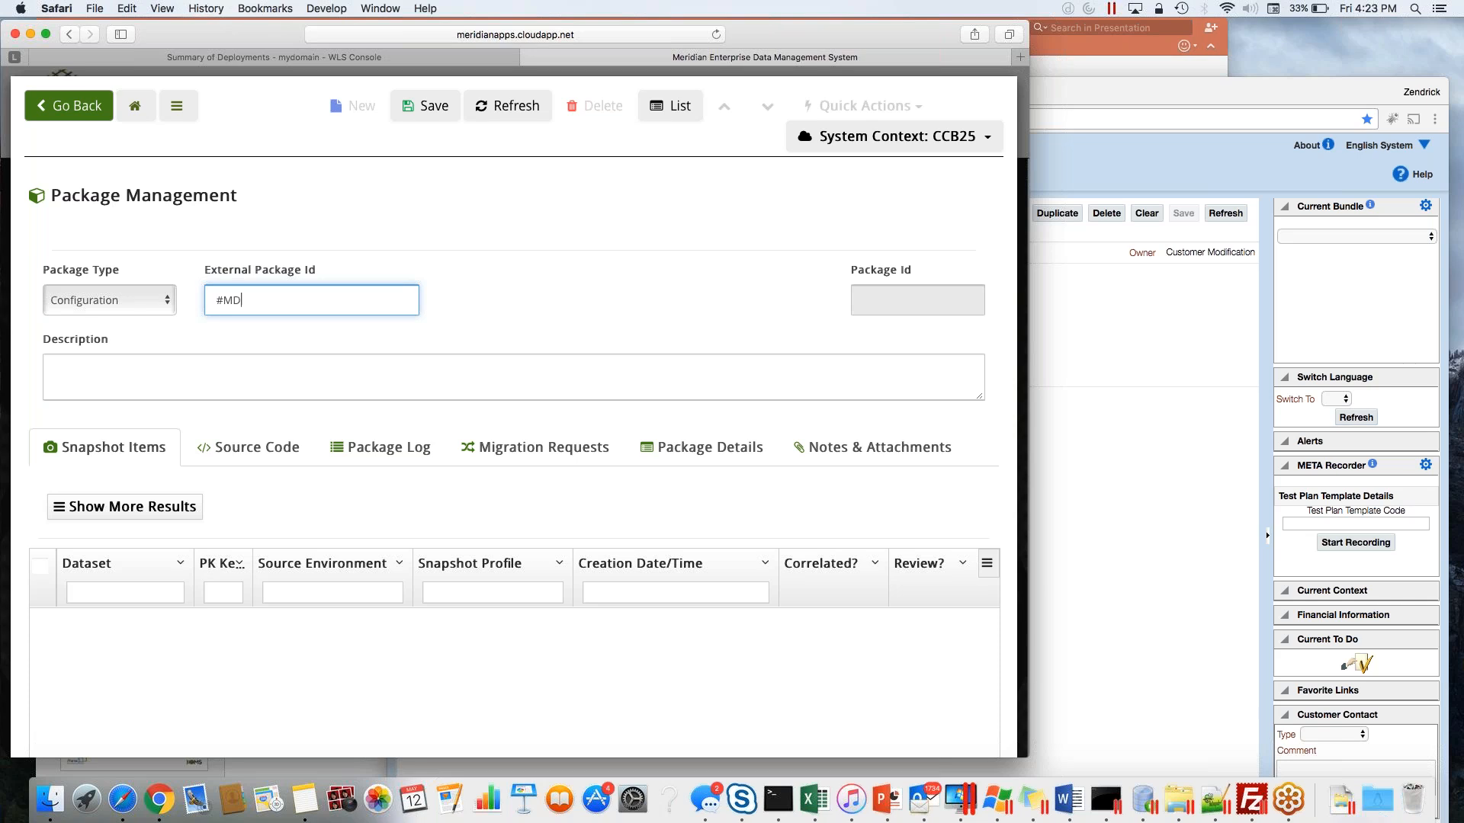
text(U_SHAWN)
click(269, 366)
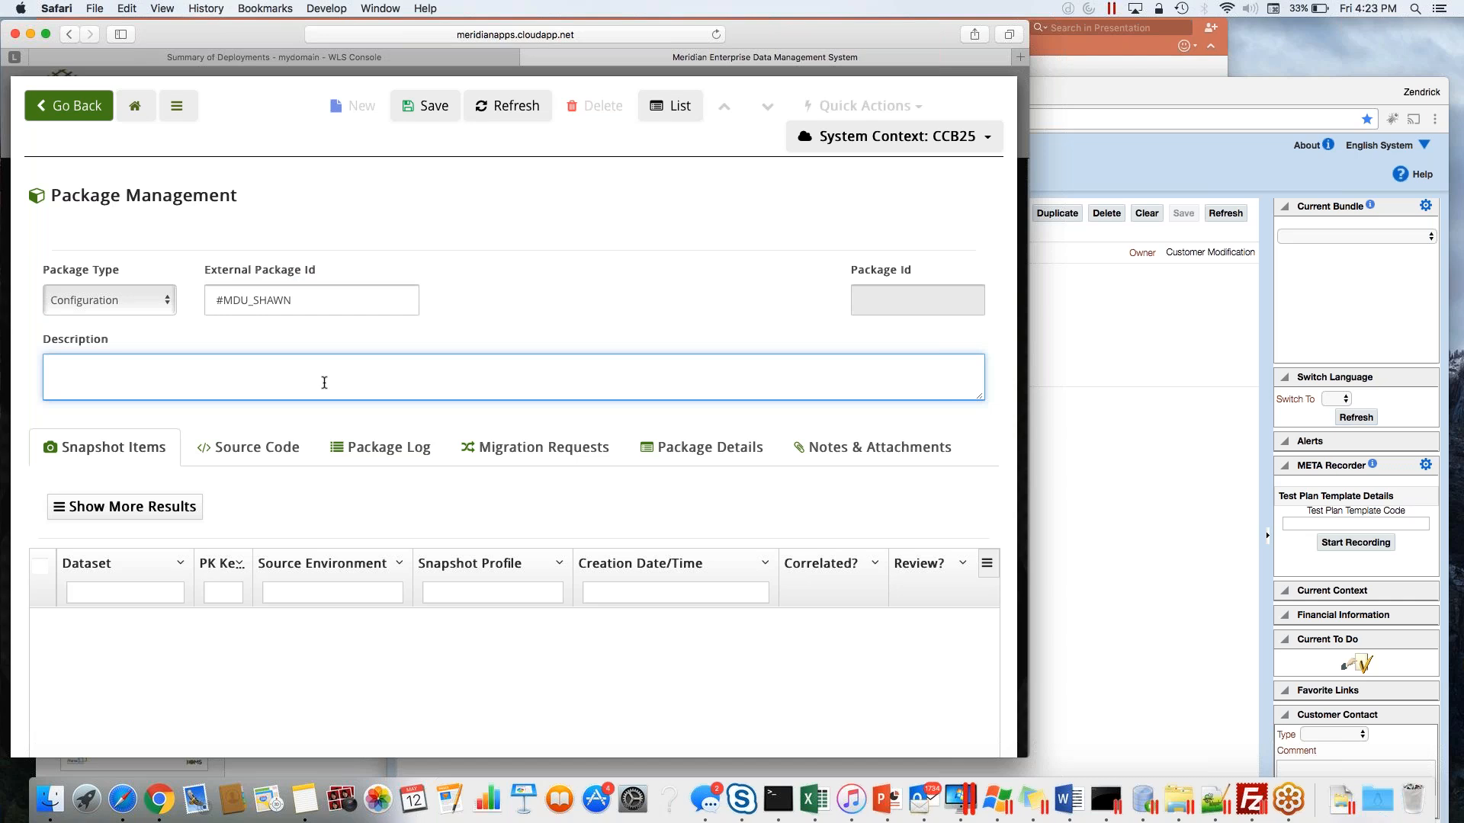
text(#MDU_SHAWN)
click(497, 149)
click(432, 106)
Start a snapshot for the #MDU_SHAWN package with source environment CC&B QA (Lisbon Source) and dataset Characteristic Type.
click(861, 106)
click(851, 149)
click(152, 402)
click(158, 432)
click(374, 404)
text(Char)
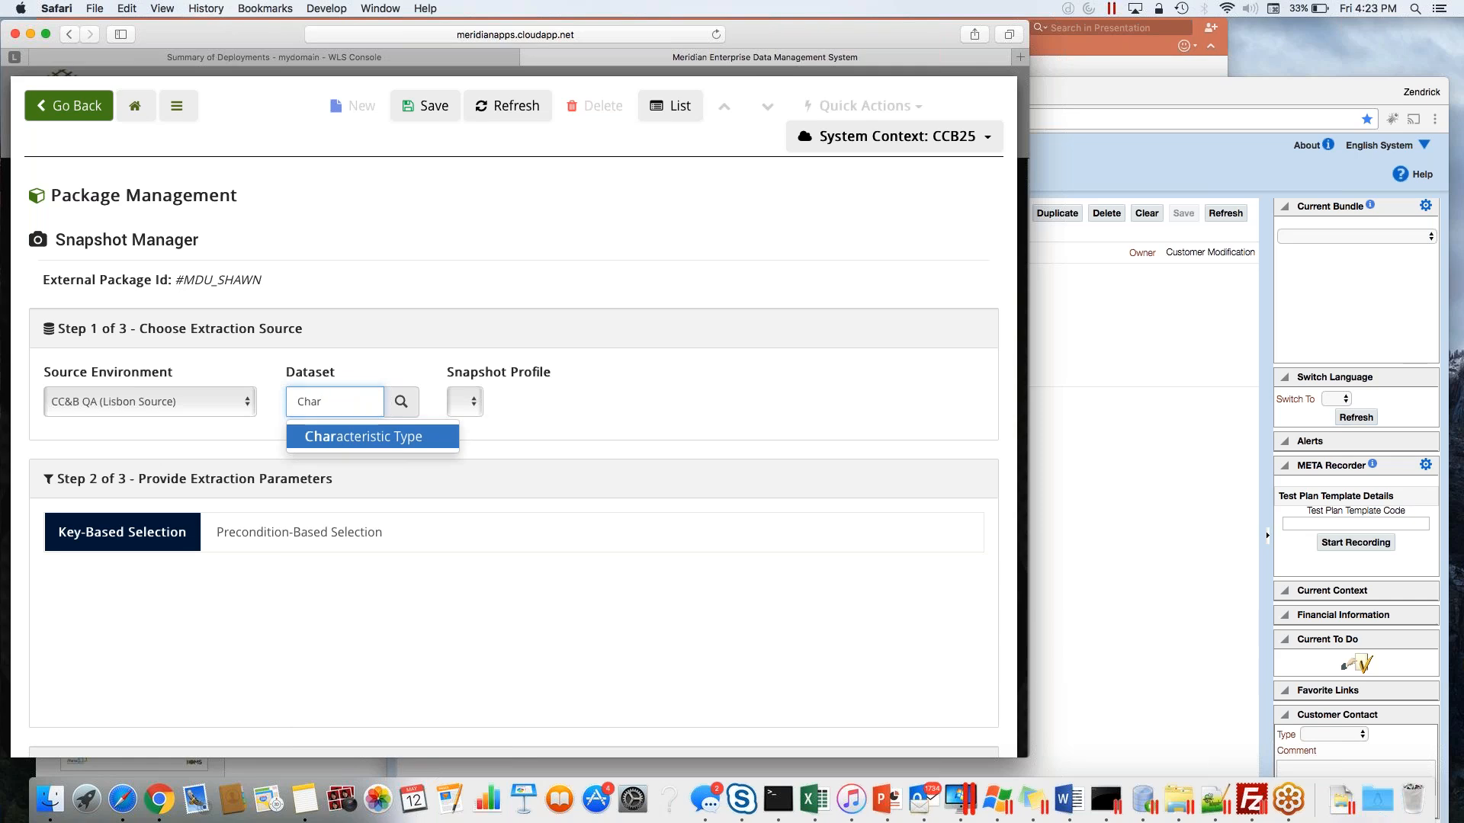
key(Return)
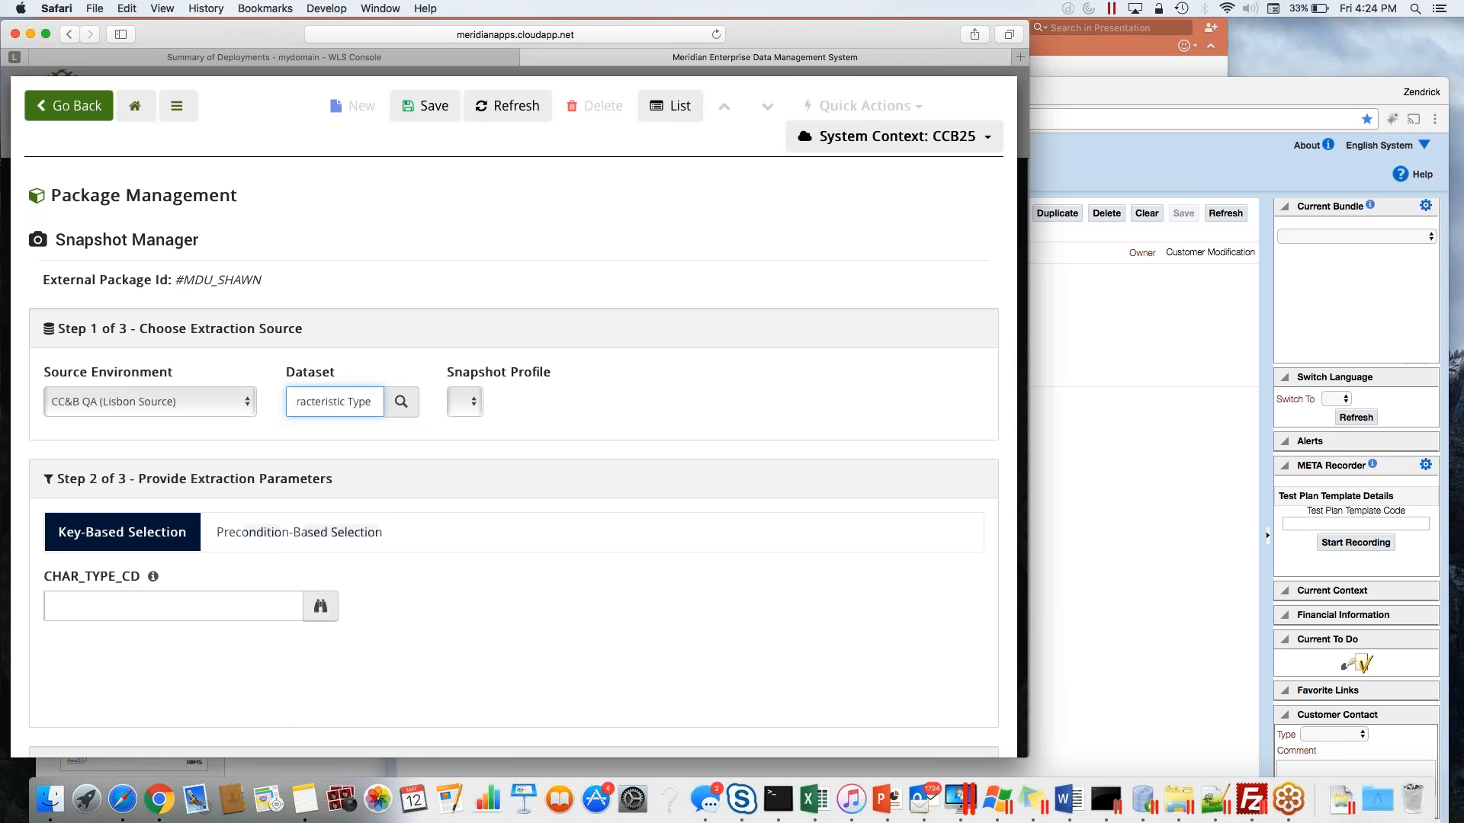
Look up ZZ-MICH as the CHAR_TYPE_CD key, accept the selection, and save the snapshot.
click(326, 611)
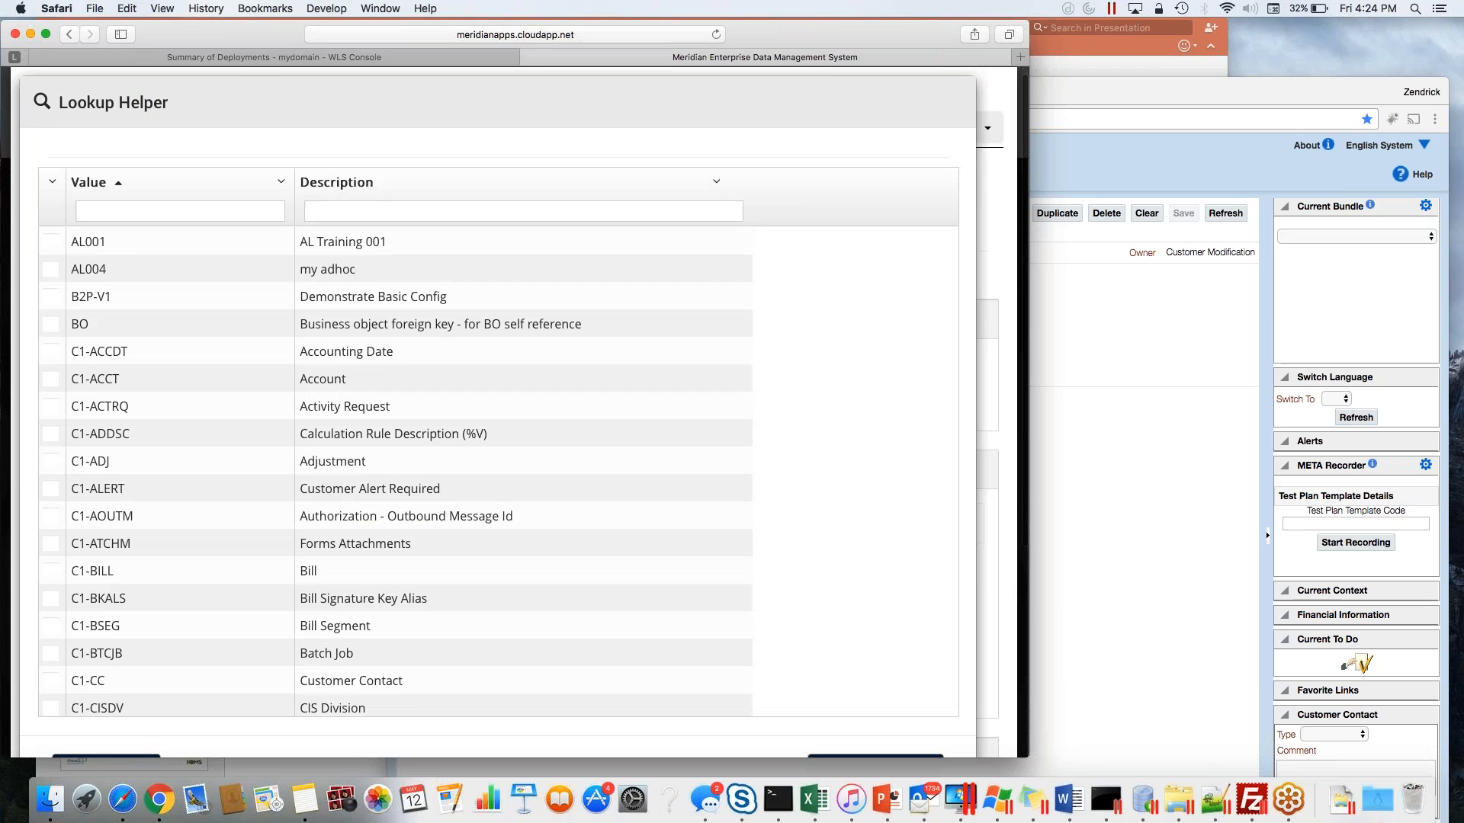
text(ZZ)
click(136, 296)
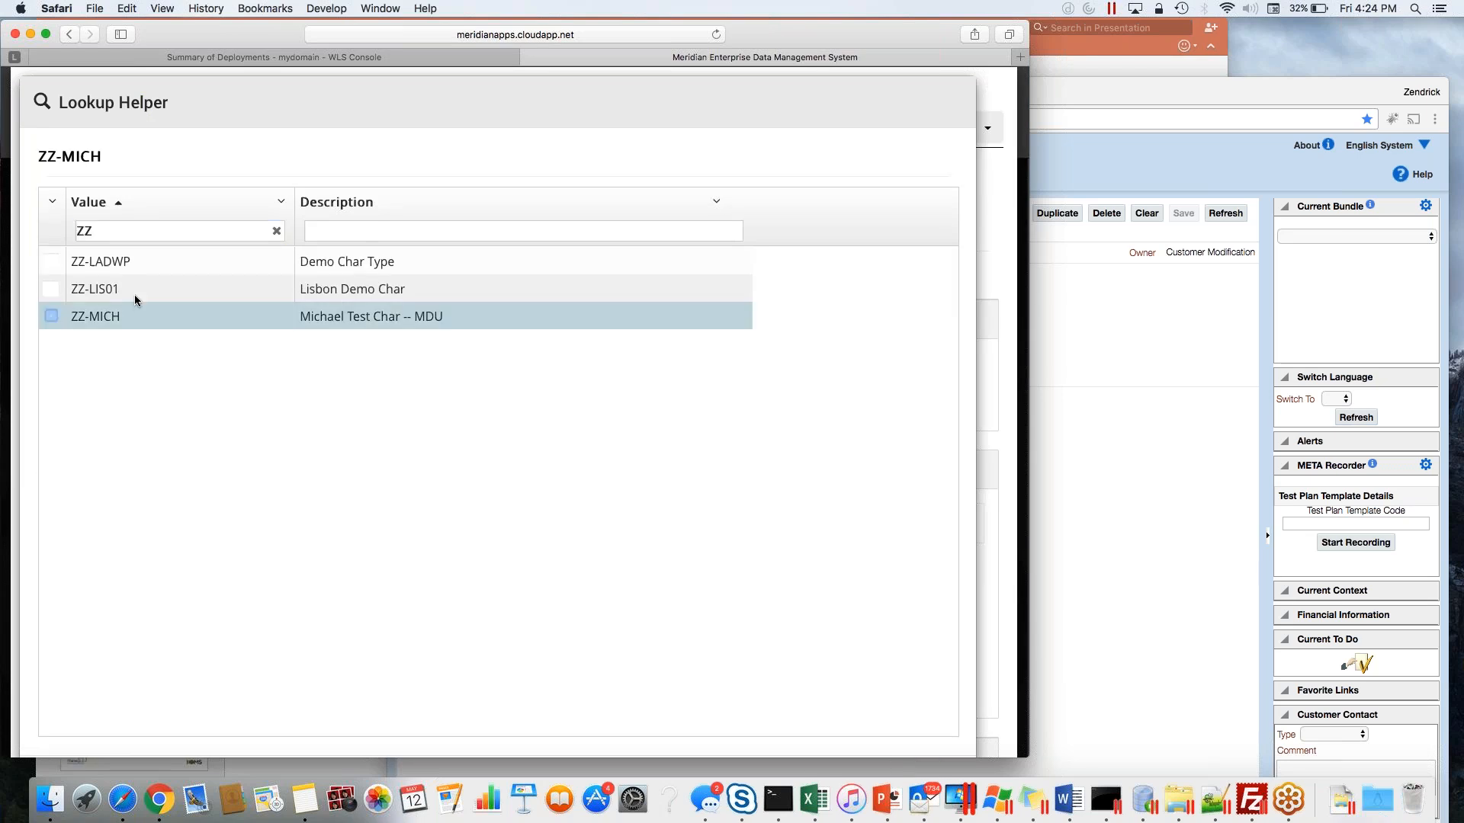
scroll(982, 648, down, 5)
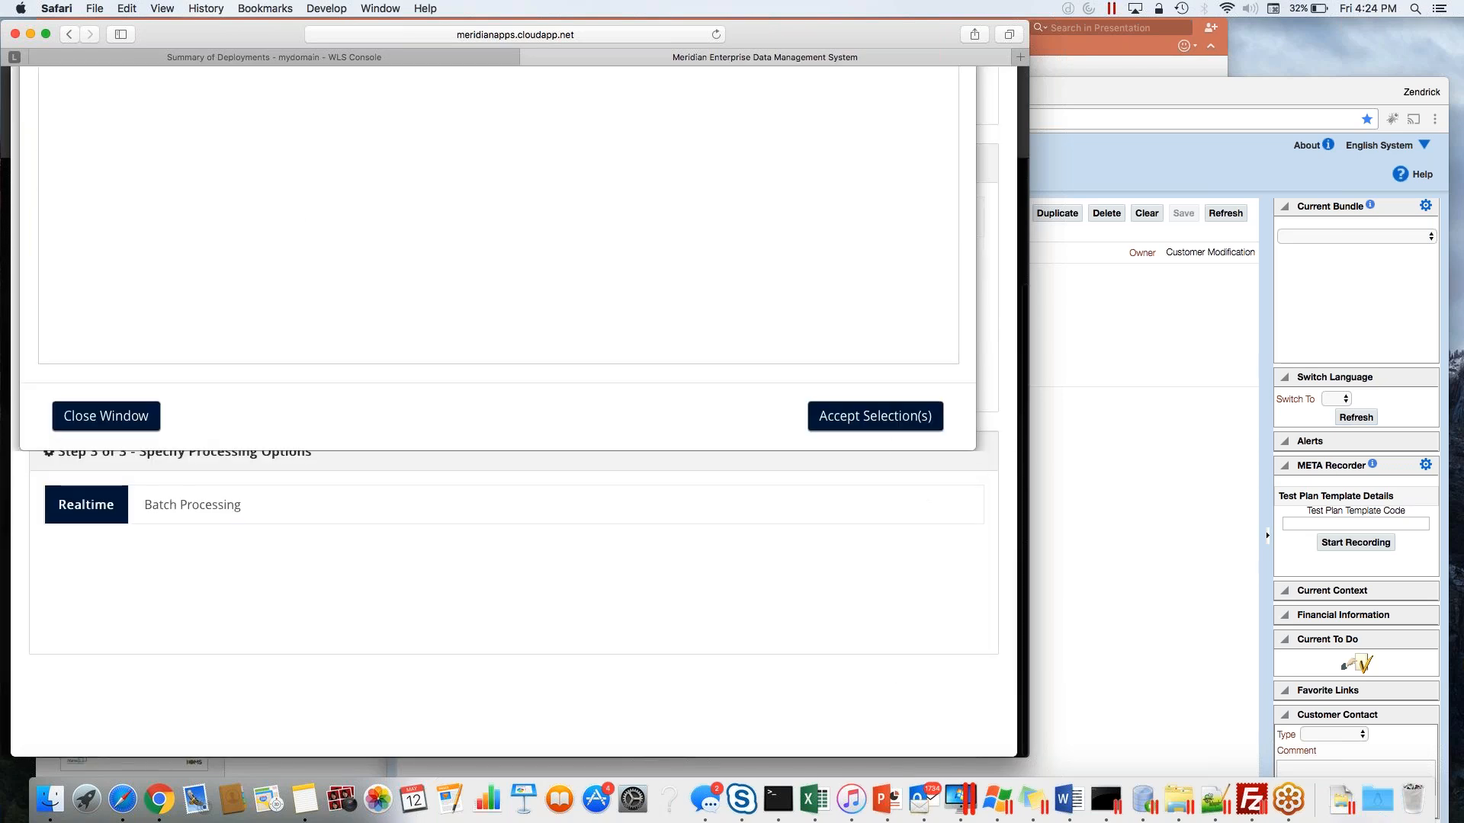
click(875, 414)
scroll(480, 488, up, 5)
click(436, 116)
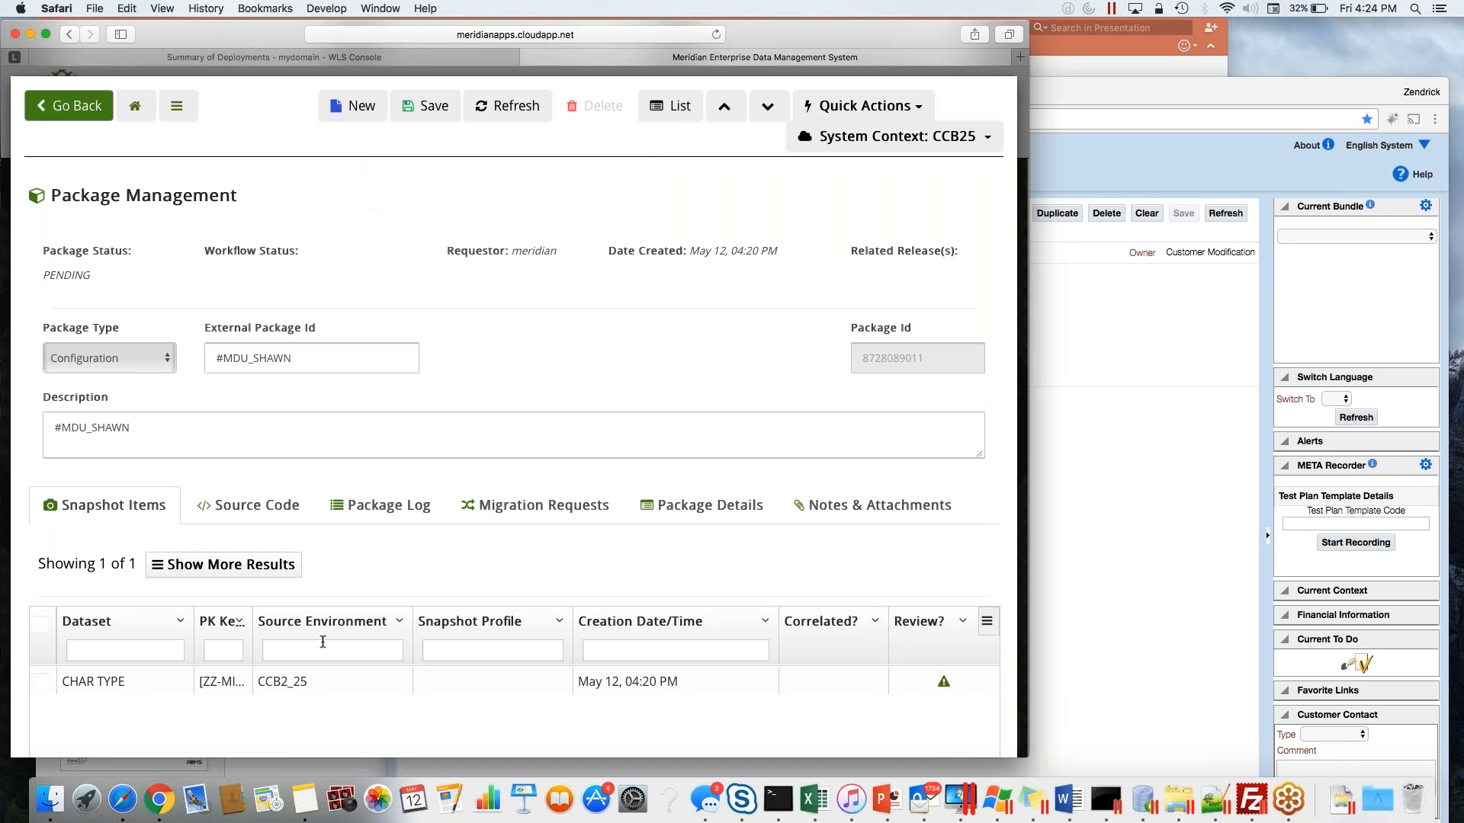
View the package's source code list, then switch to SourceTree in the Windows VM and examine the latest ccb25demo commit's files.
click(250, 514)
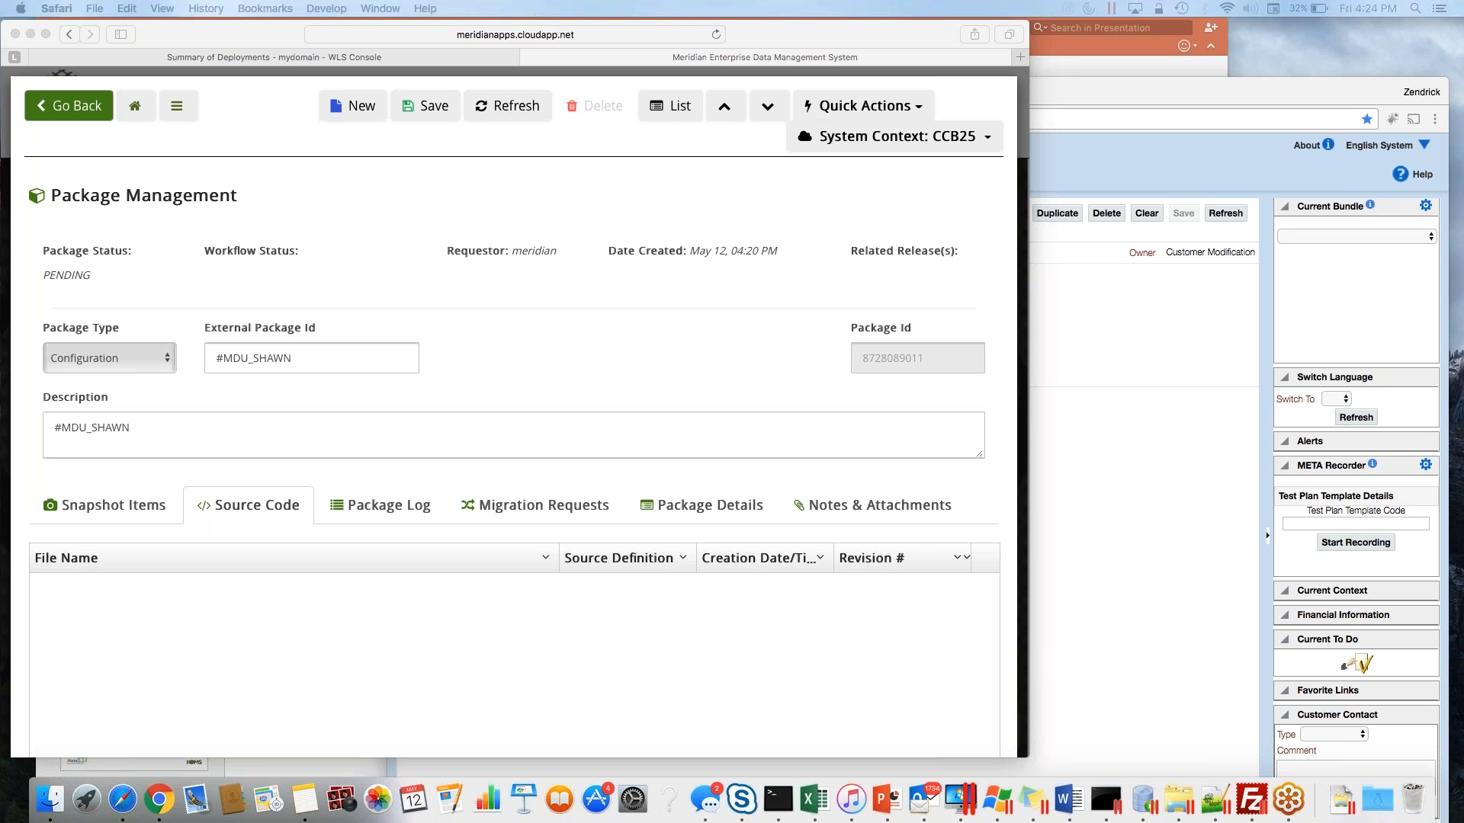
drag(1463, 55, 455, 39)
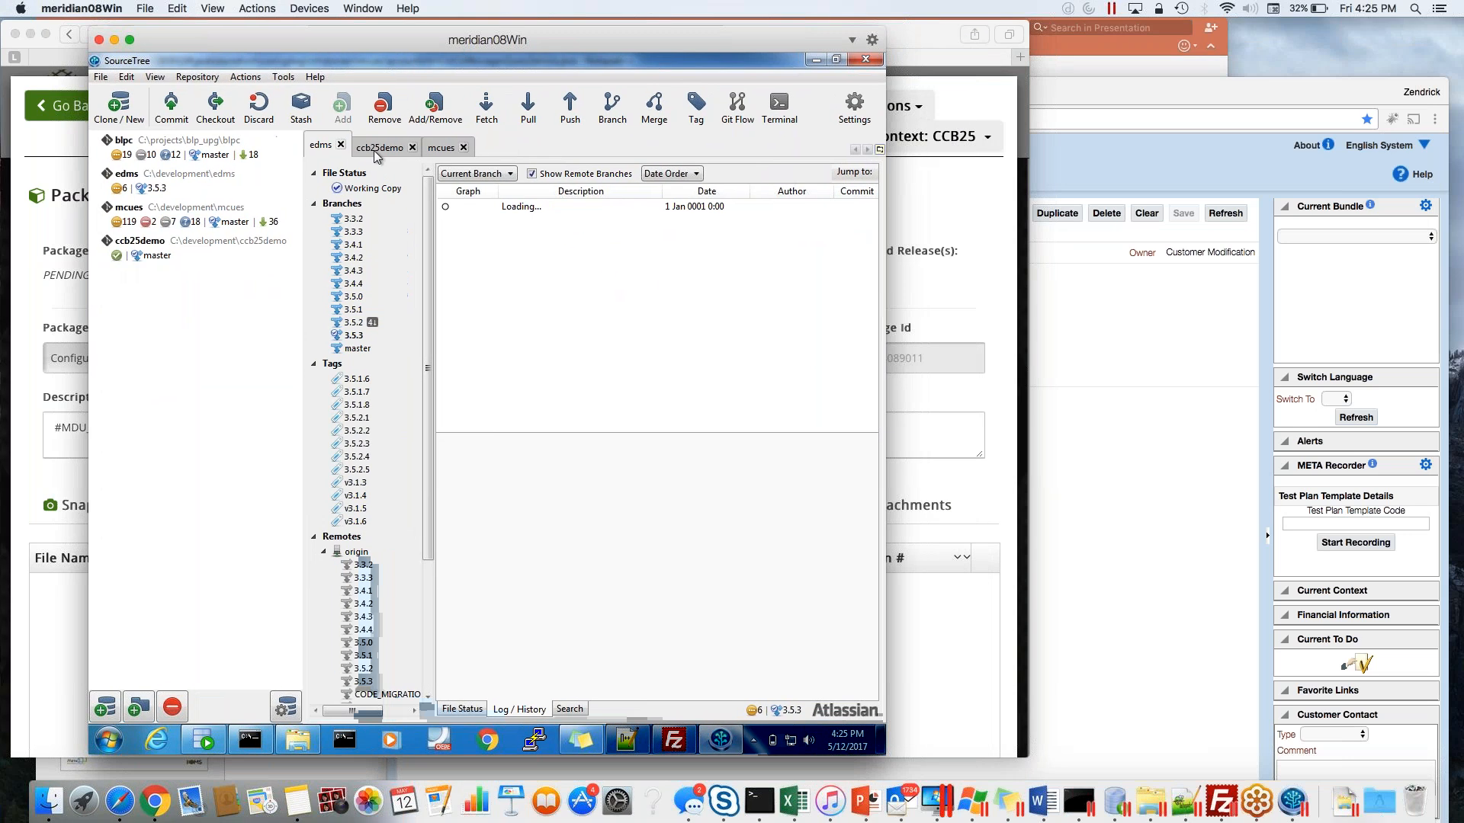
click(380, 149)
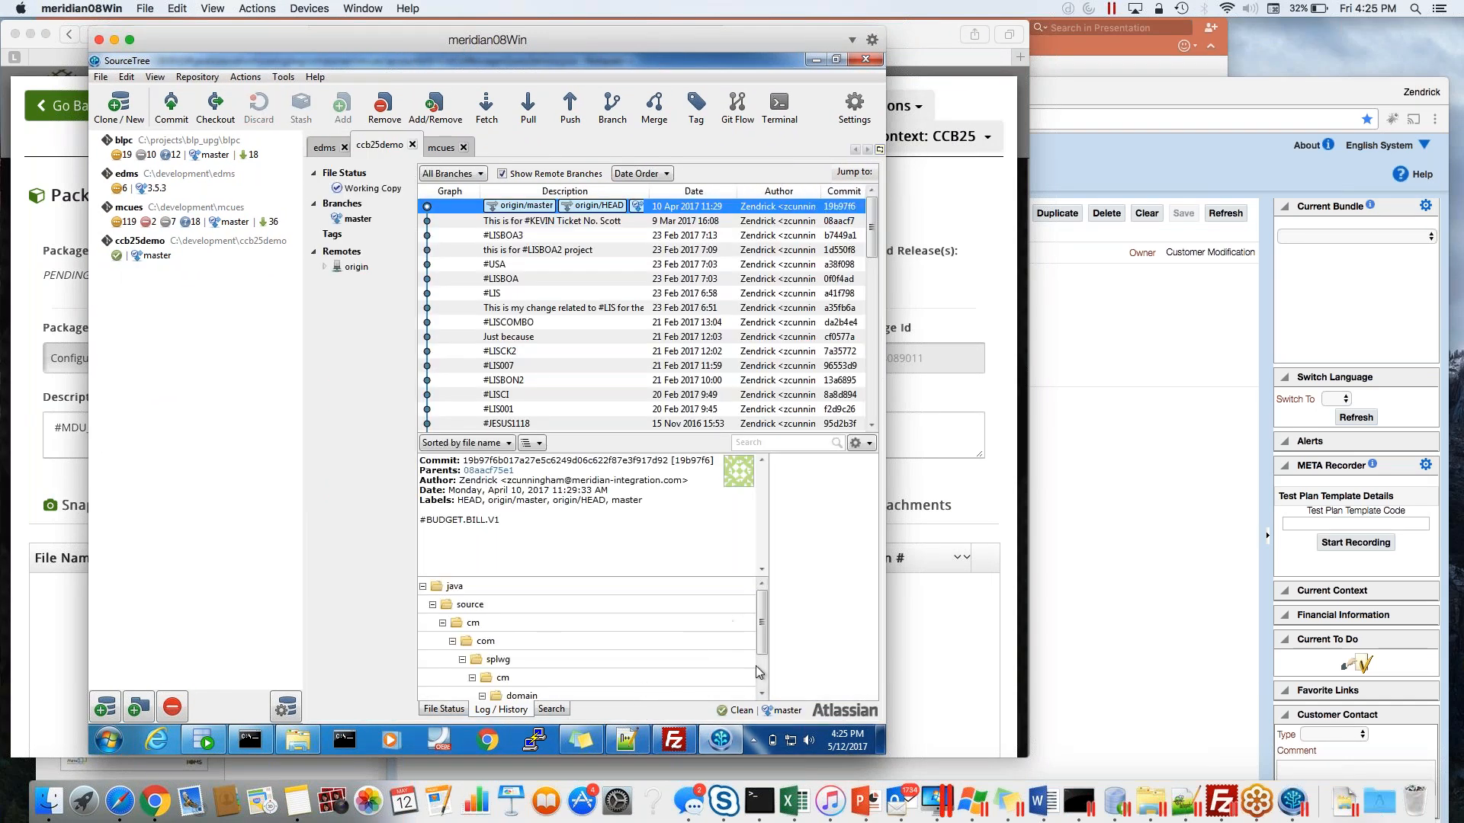
scroll(762, 681, down, 3)
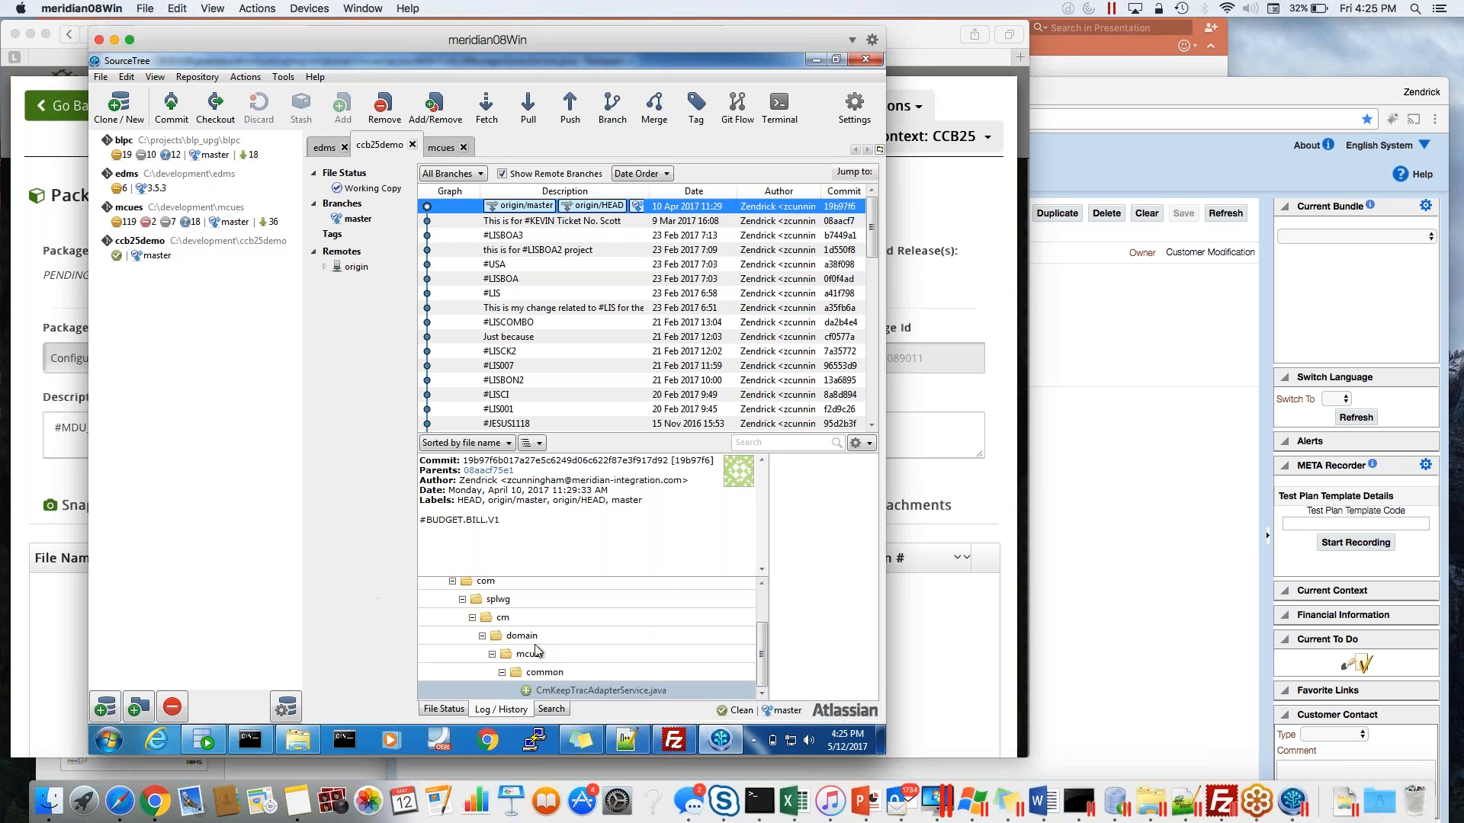
Open CmAccount_CHandler.java from the ccb25demo zz source folder in Notepad++.
click(624, 739)
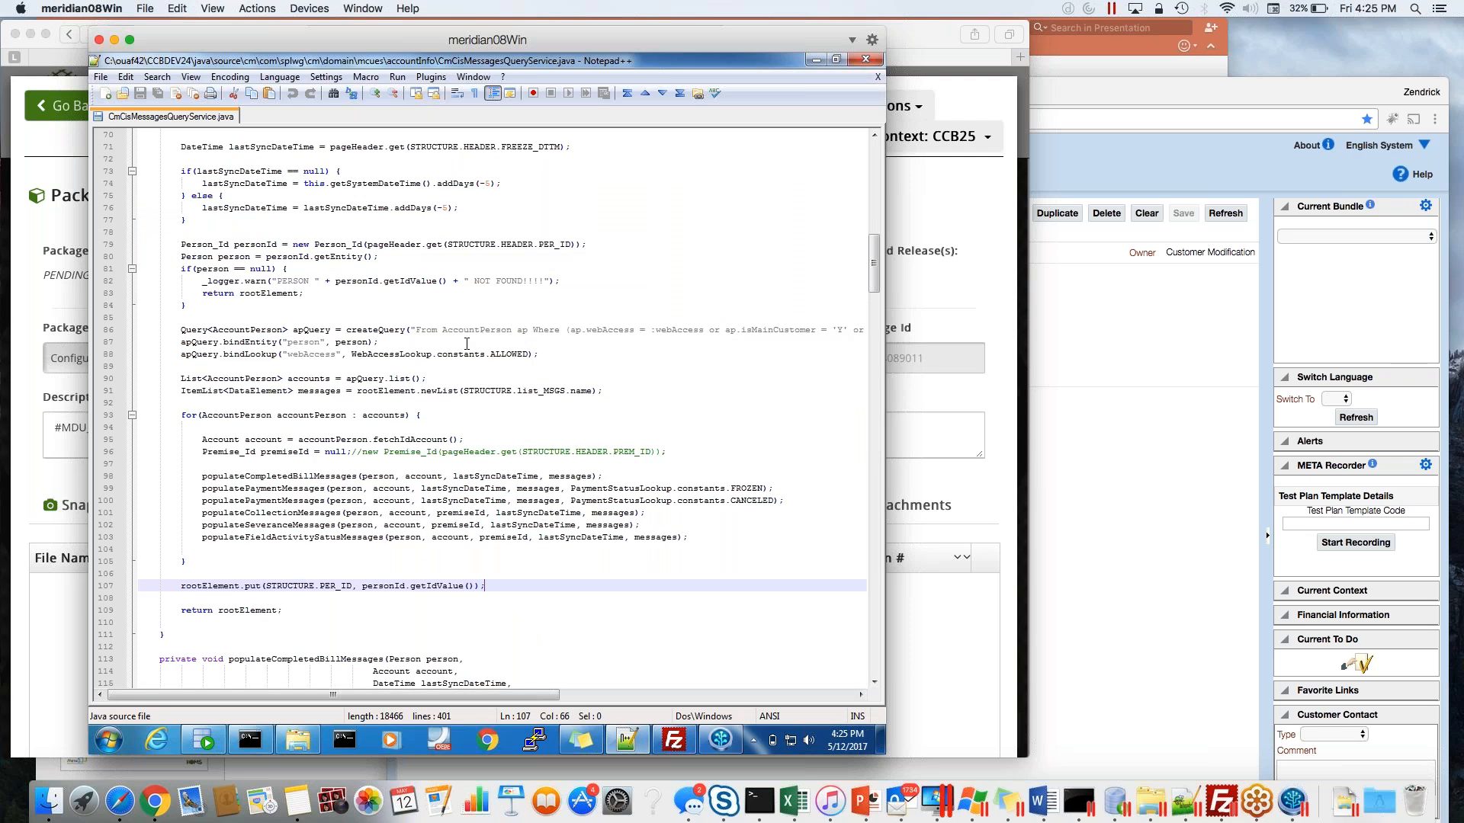
click(288, 739)
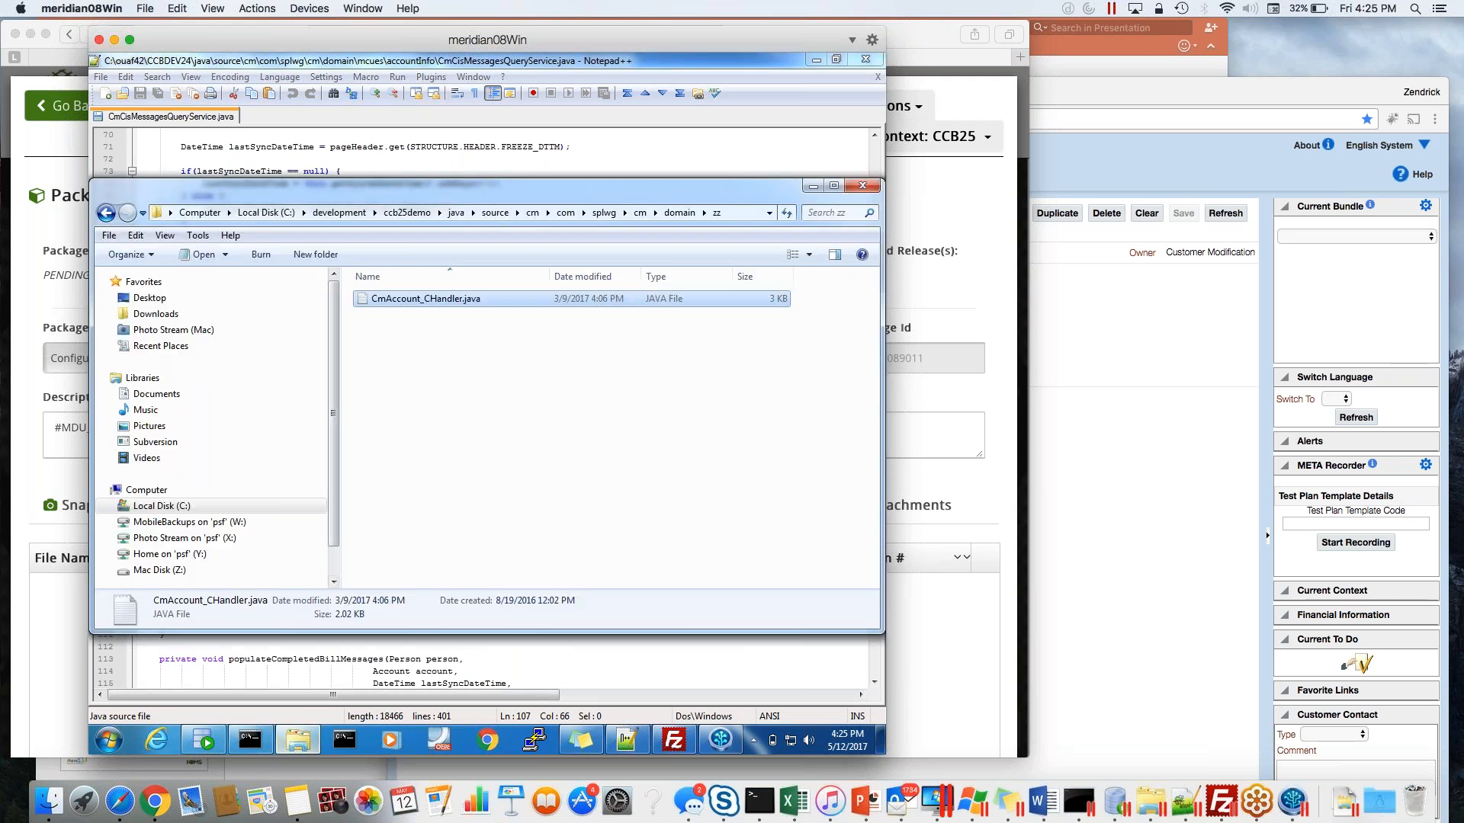
right_click(388, 301)
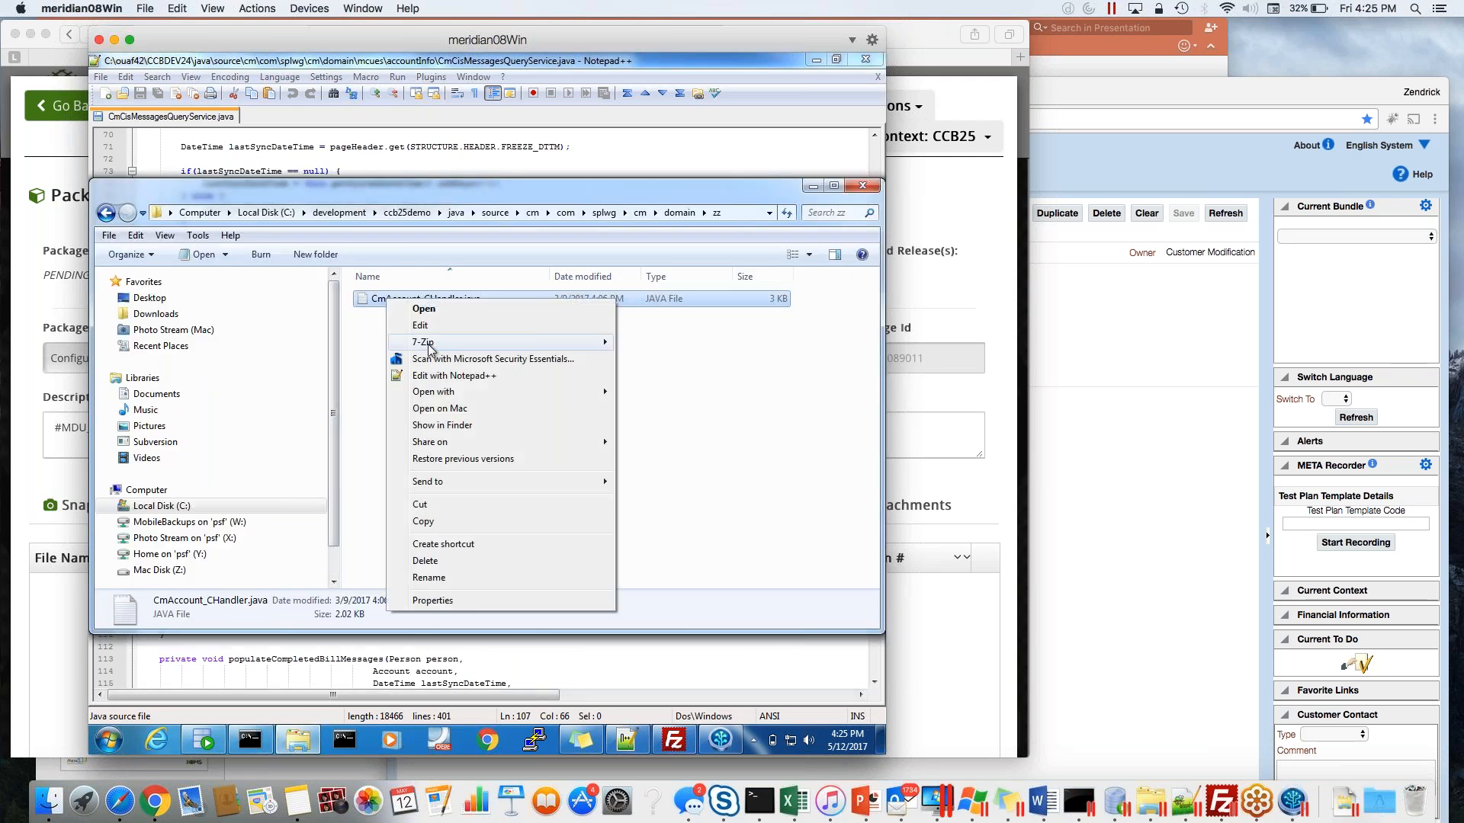
click(457, 380)
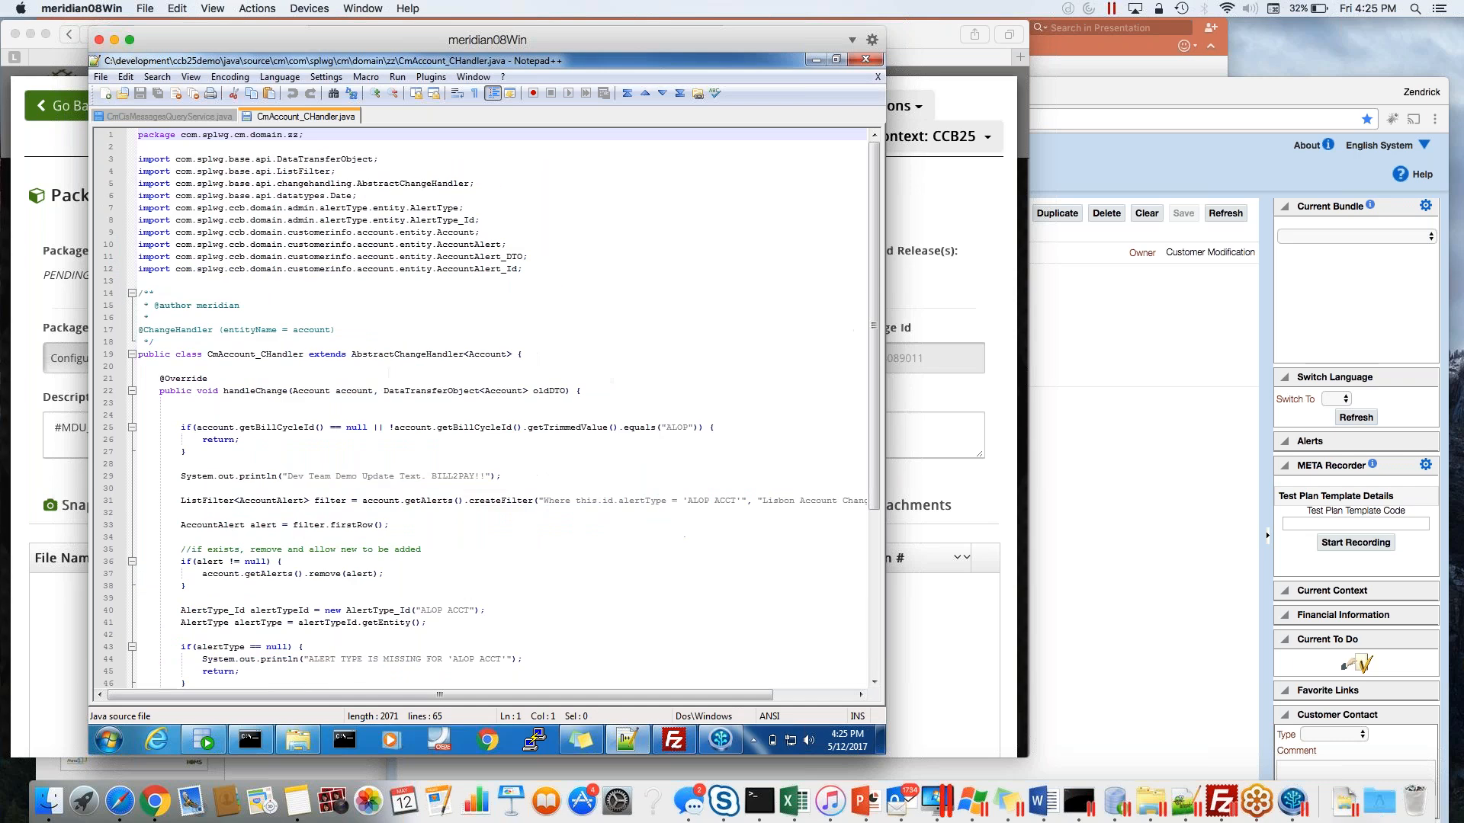
Replace BILL2PAY with MDU DEMO in the println message of CmAccount_CHandler.java and save the file.
click(533, 553)
scroll(534, 554, down, 4)
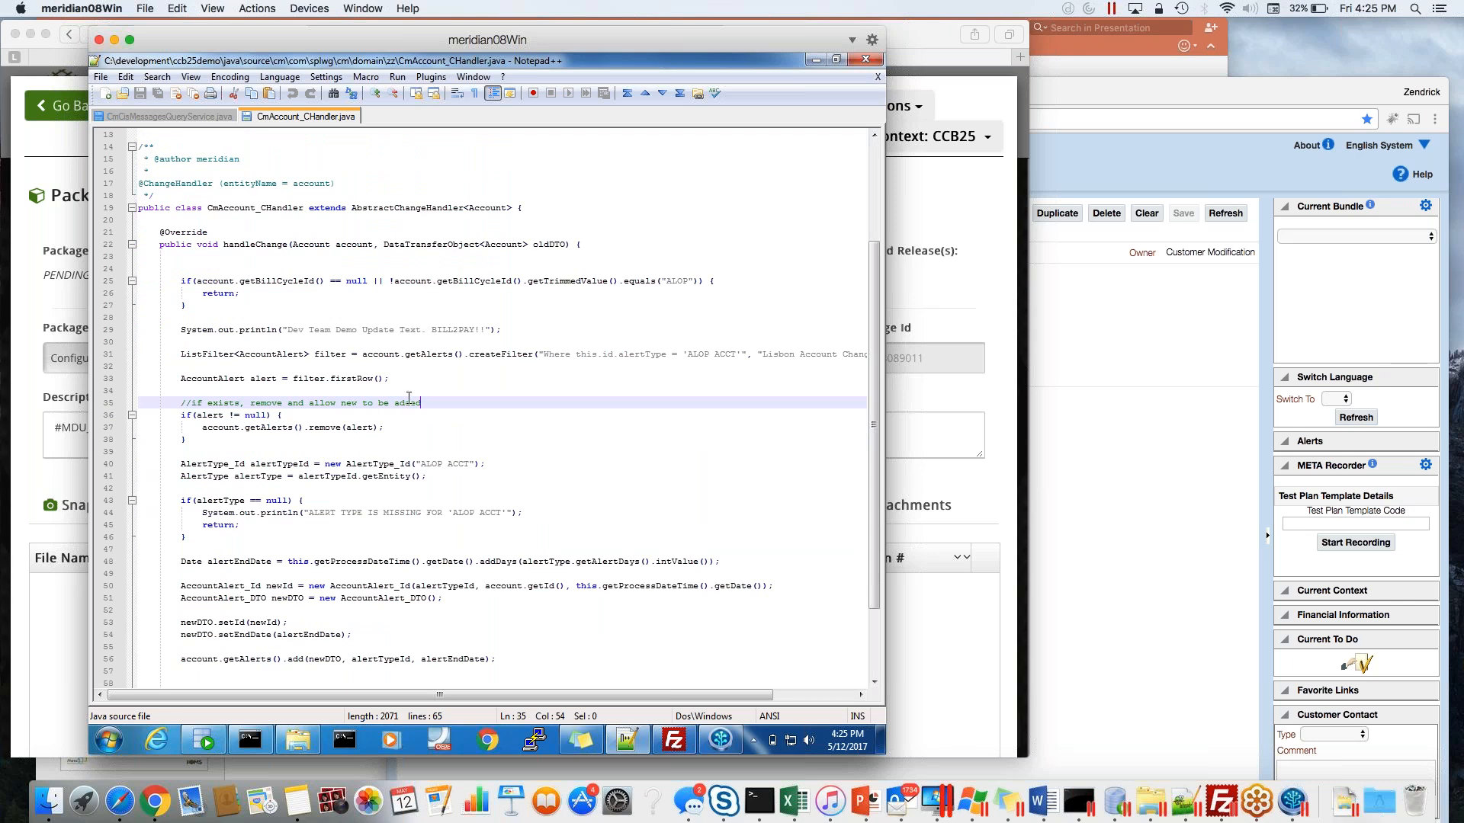
double_click(443, 330)
text(MDU DEMO)
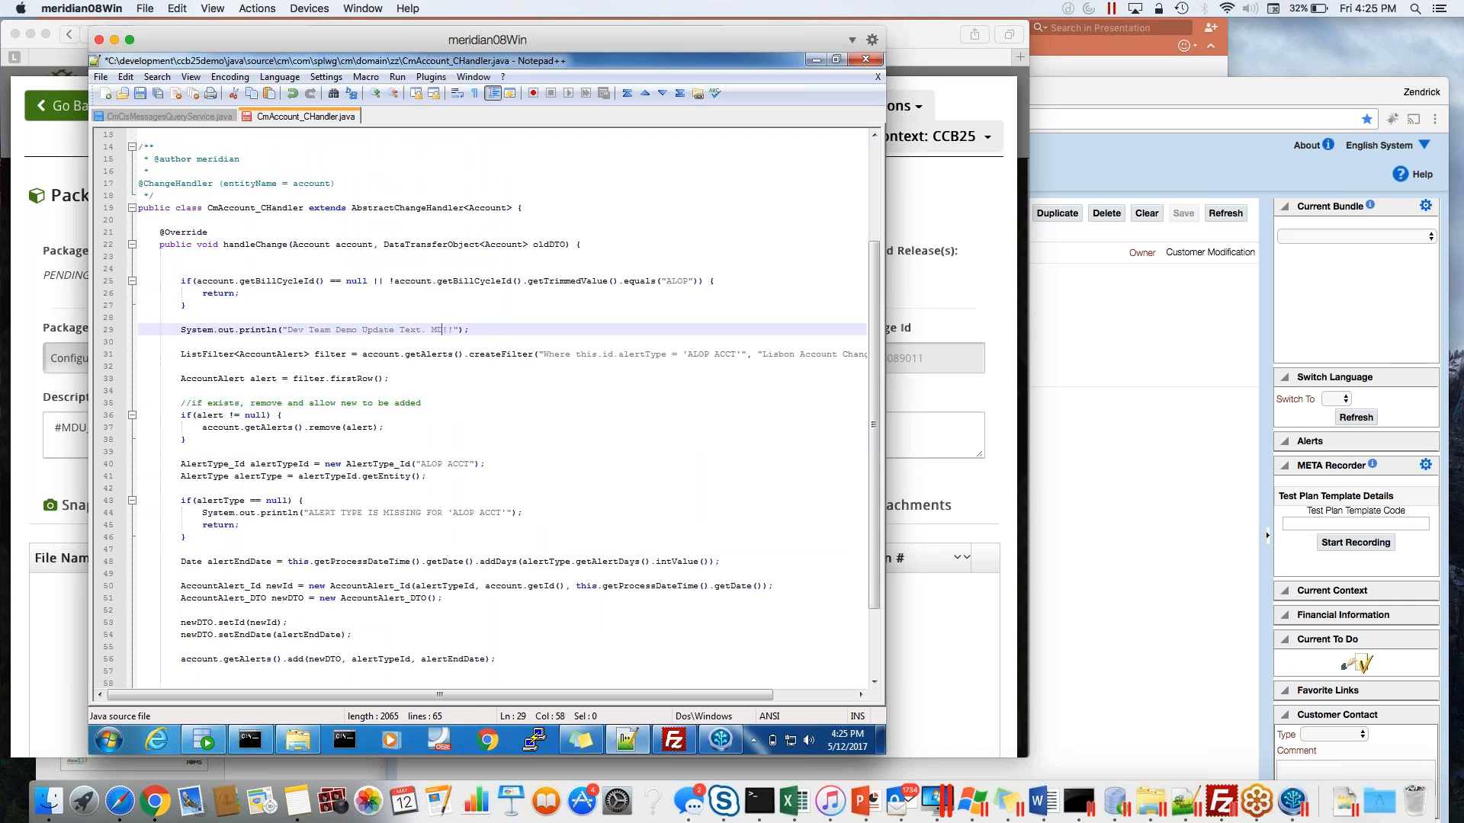
click(484, 418)
key(ctrl+s)
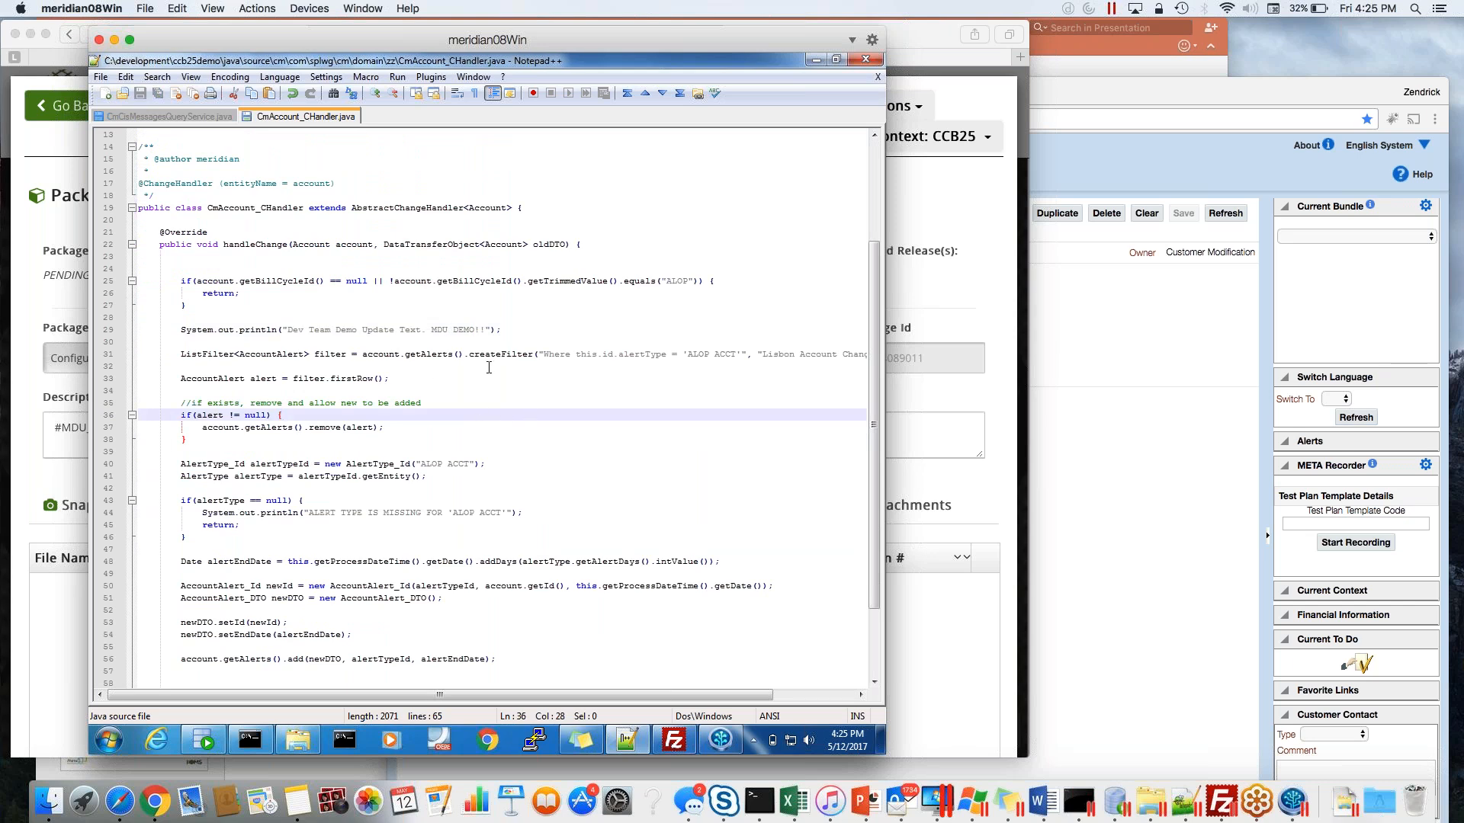
Switch to SourceTree, enlarge the VM window, and inspect the uncommitted change to CmAccount_CHandler.java in ccb25demo's file status.
click(721, 739)
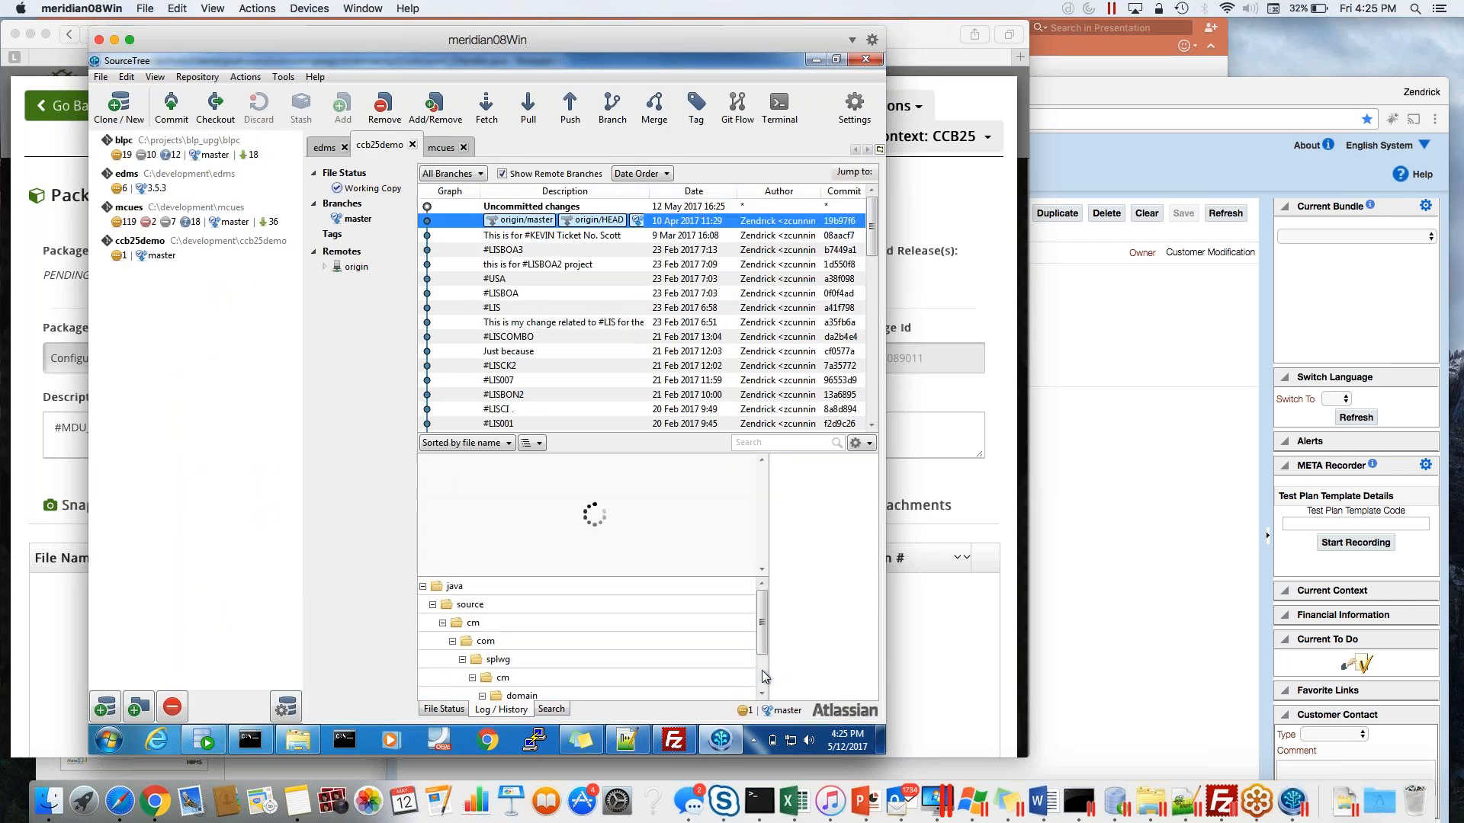
drag(762, 645, 764, 702)
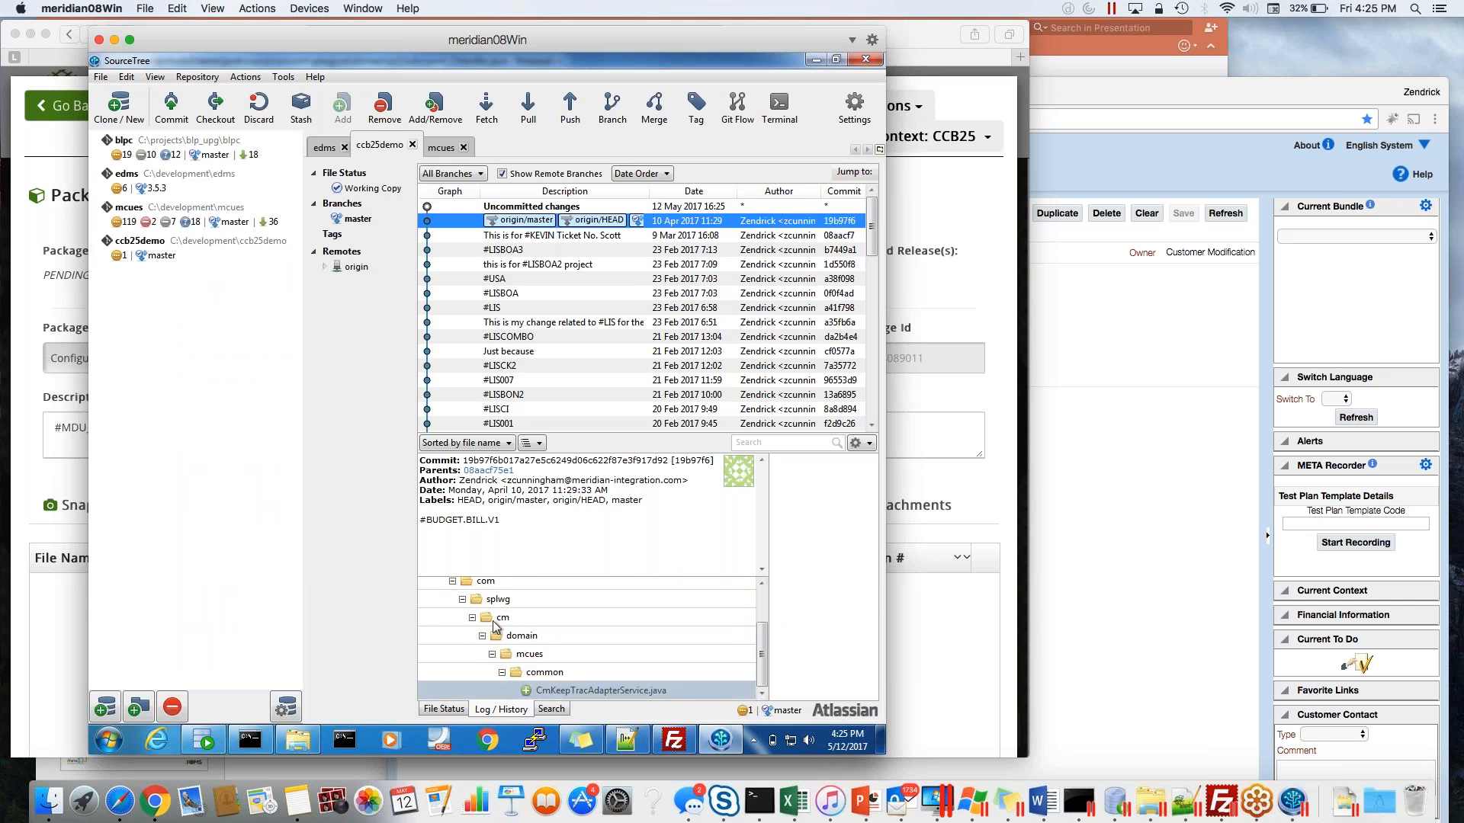
scroll(488, 602, up, 2)
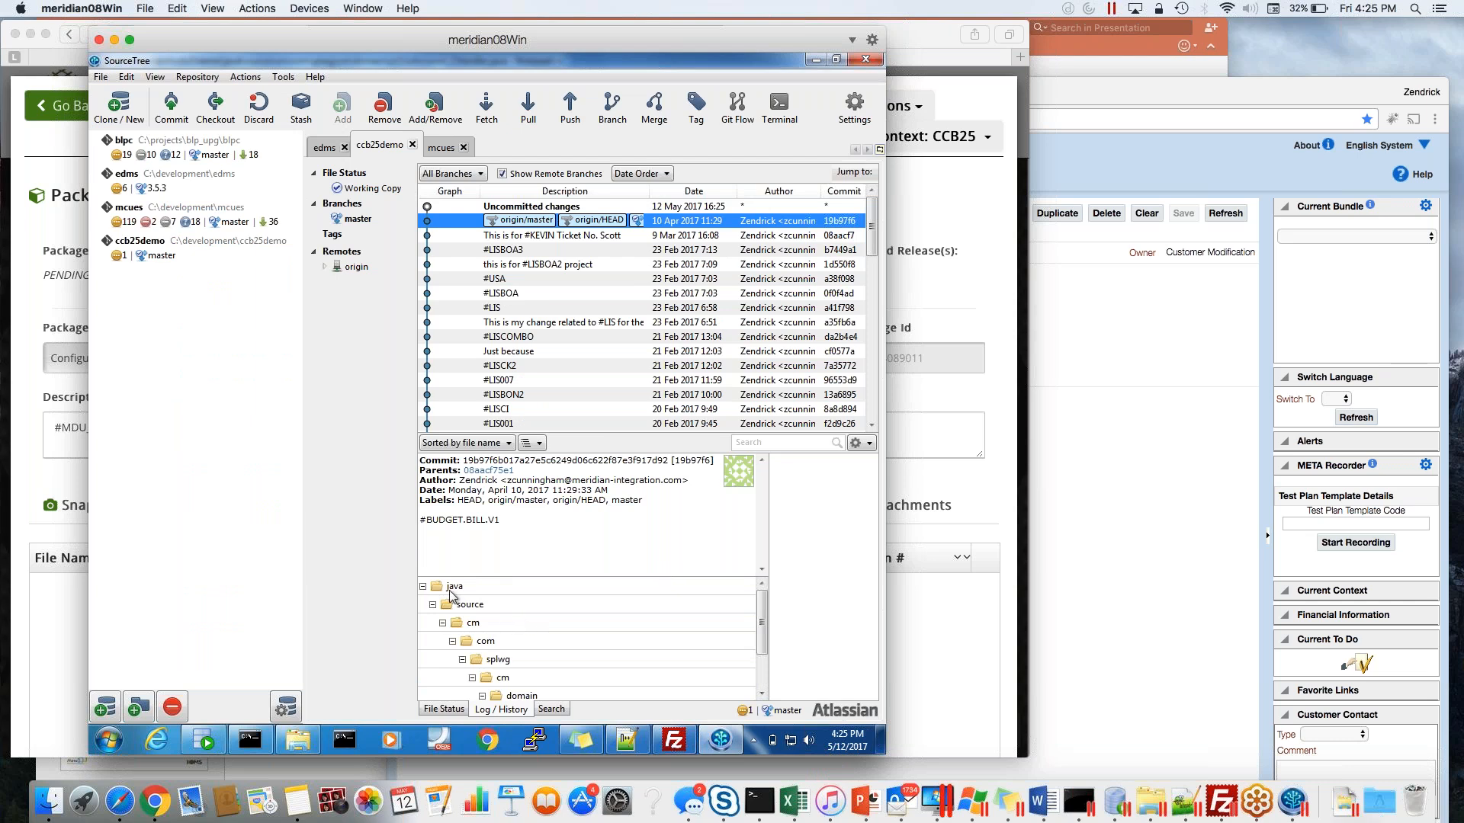
click(455, 709)
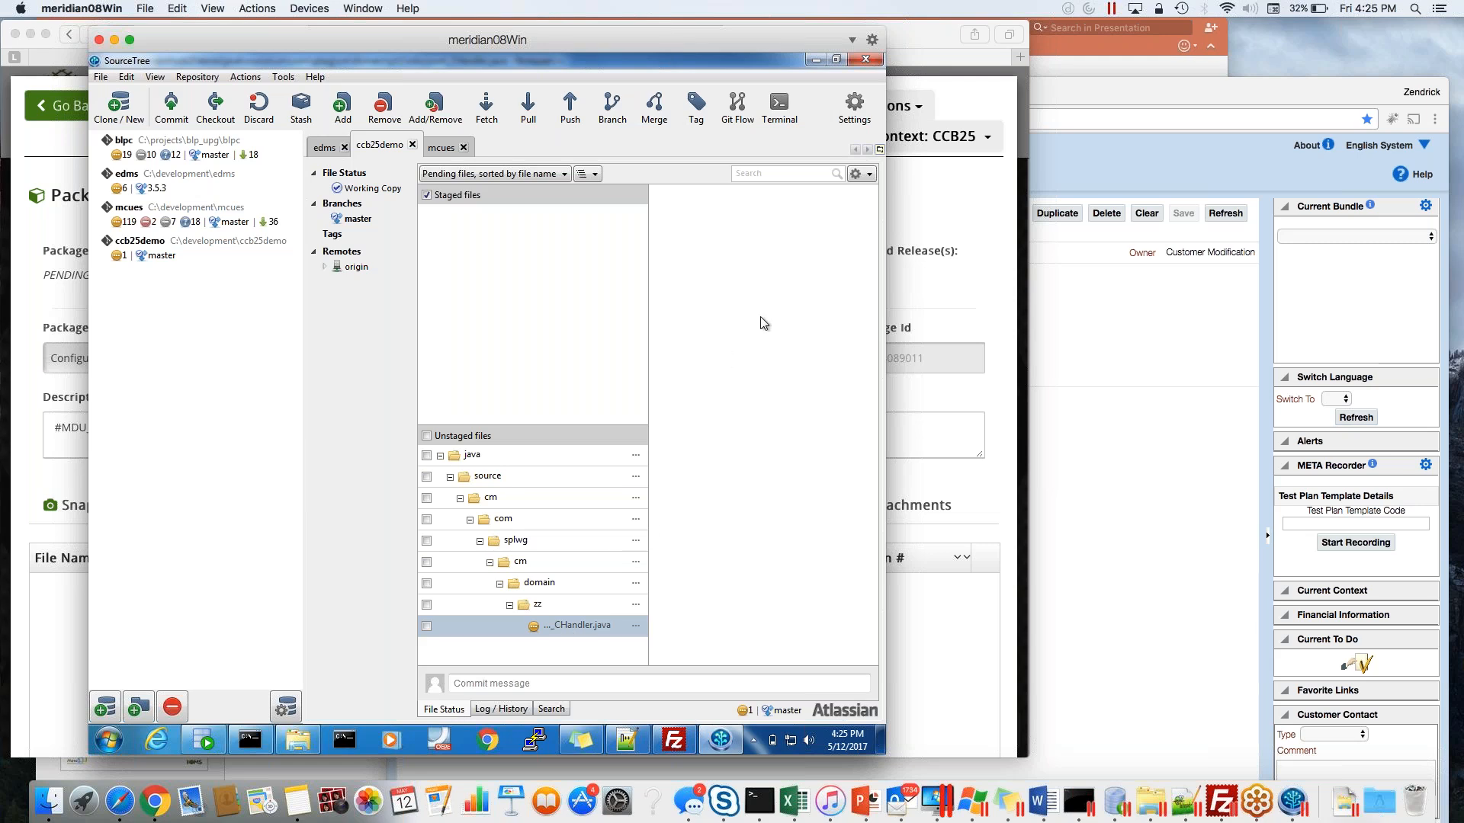
drag(884, 746, 1328, 779)
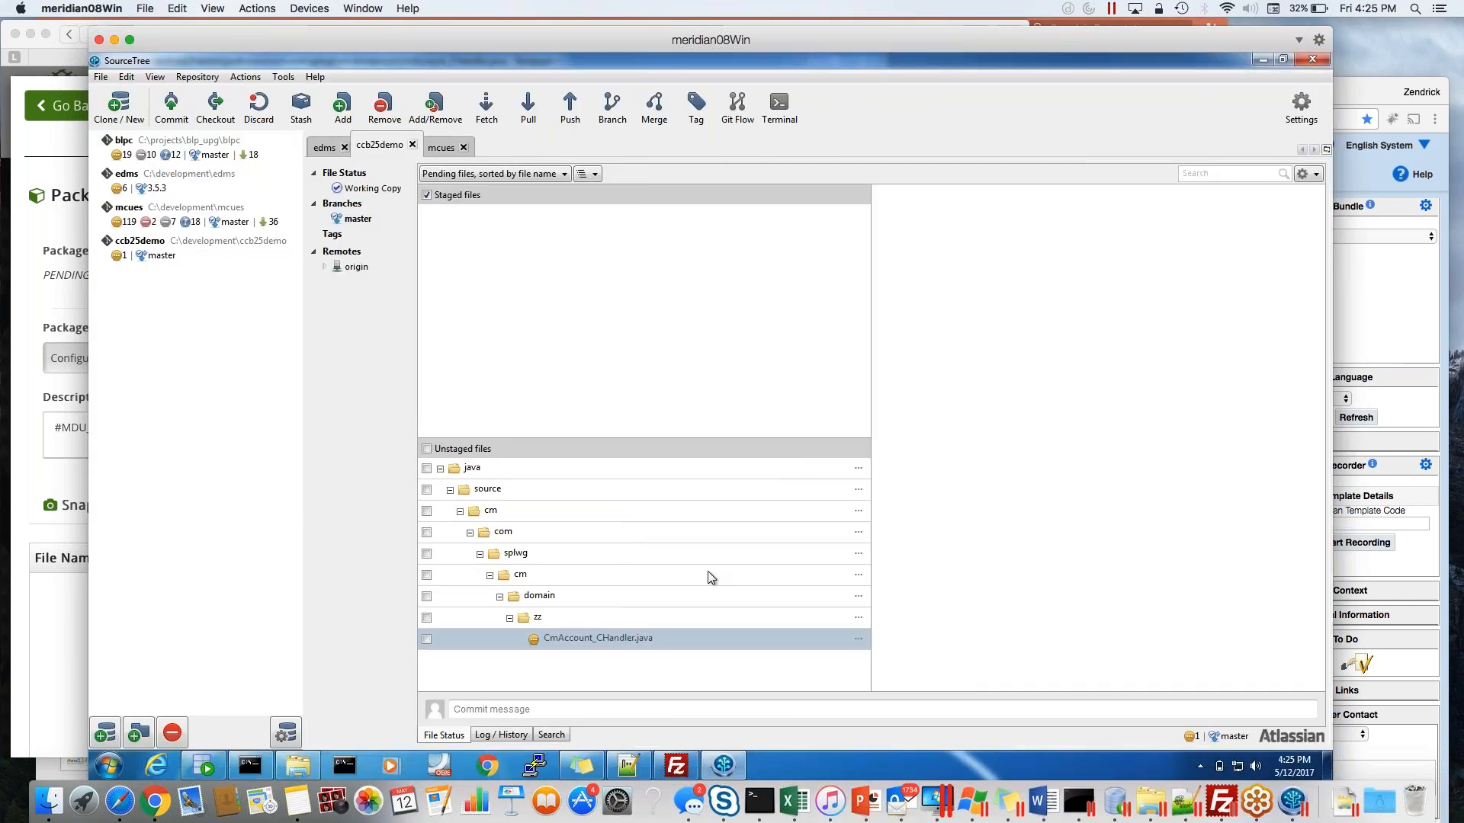
click(584, 640)
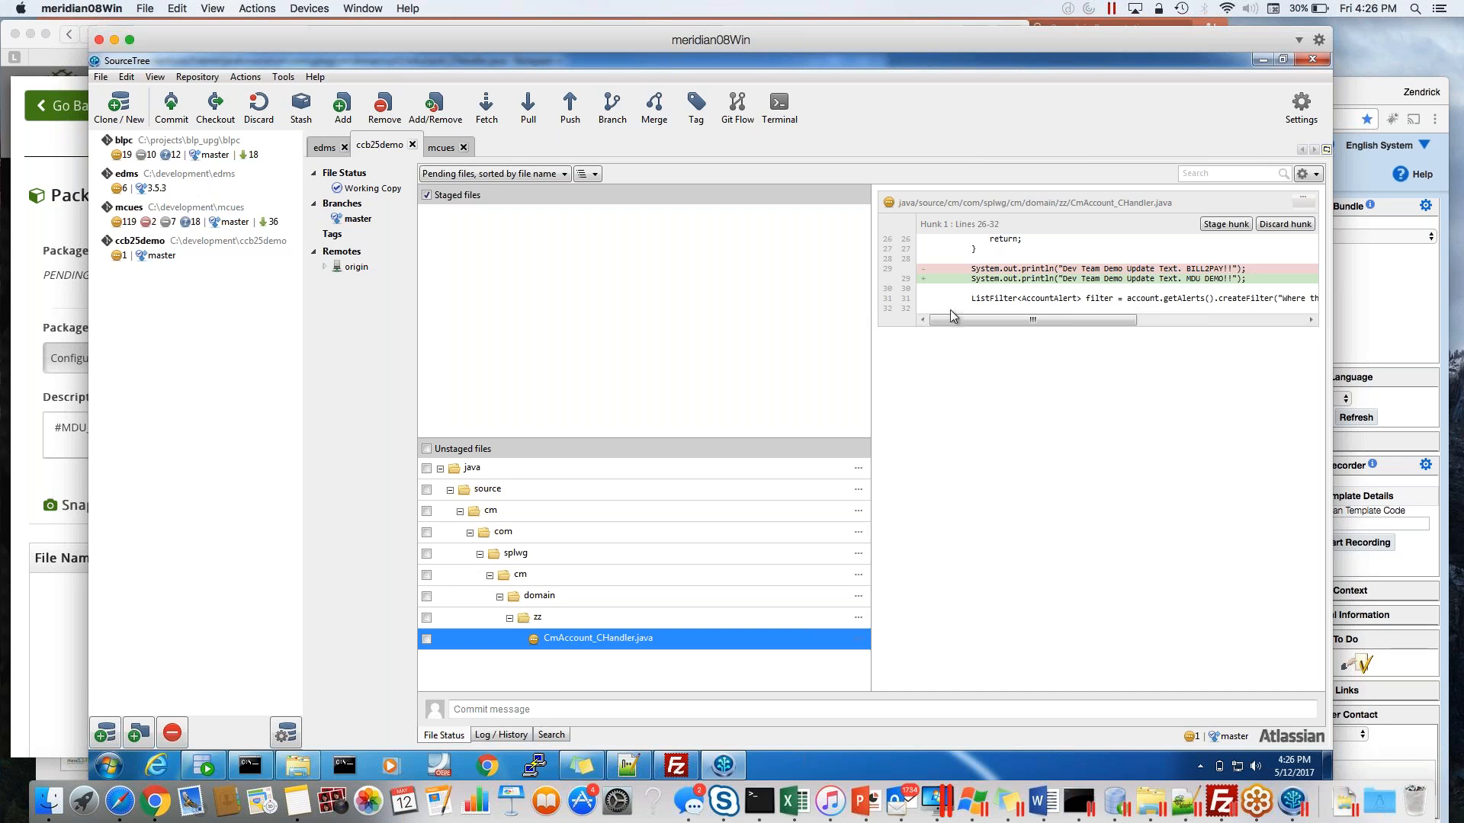
Copy #MDU_SHAWN from the package description, stage CmAccount_CHandler.java in SourceTree, and commit it with that message, pushing immediately to origin/master.
click(16, 485)
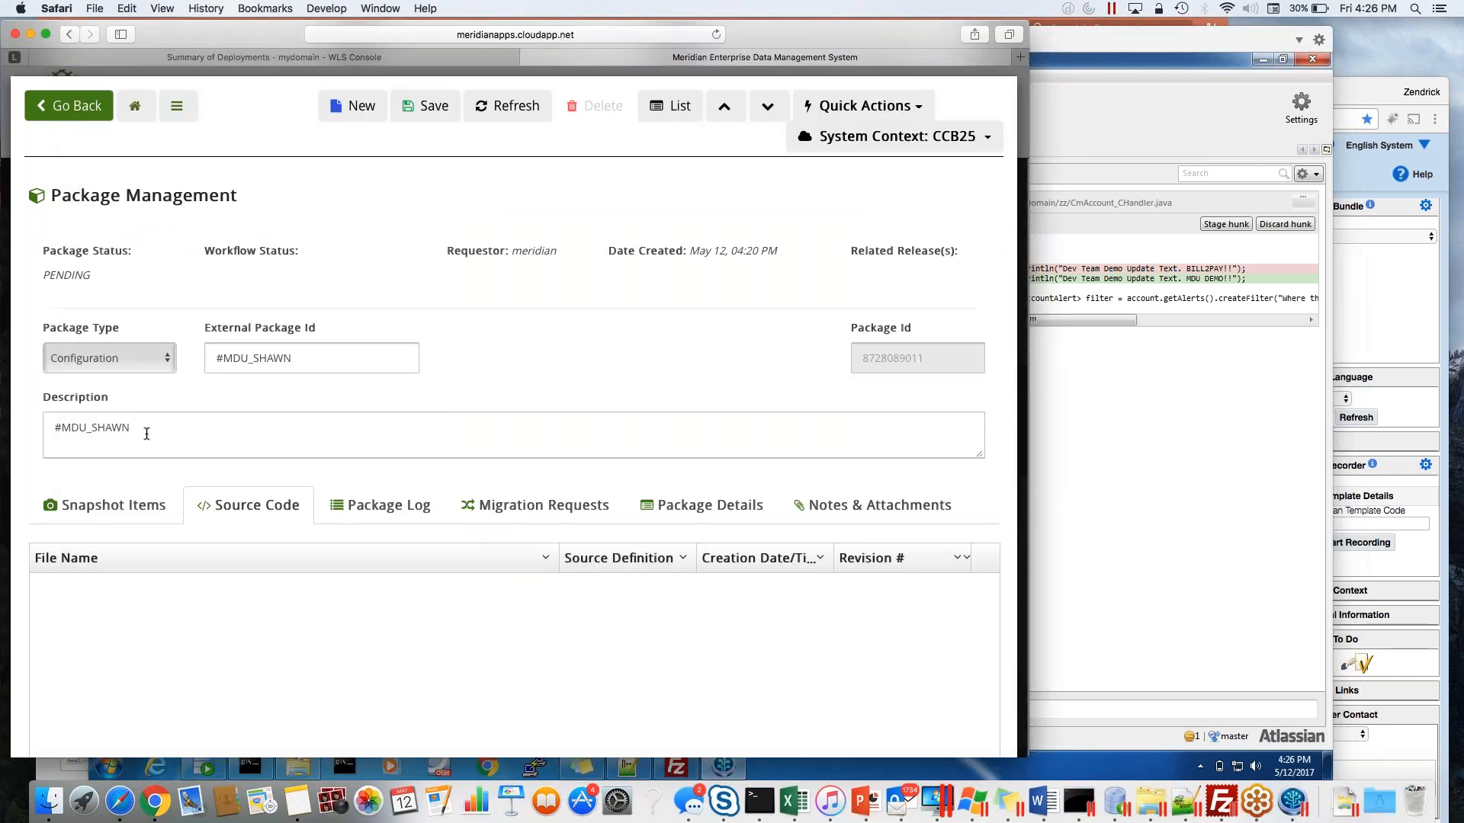
drag(146, 433, 11, 412)
key(super+c)
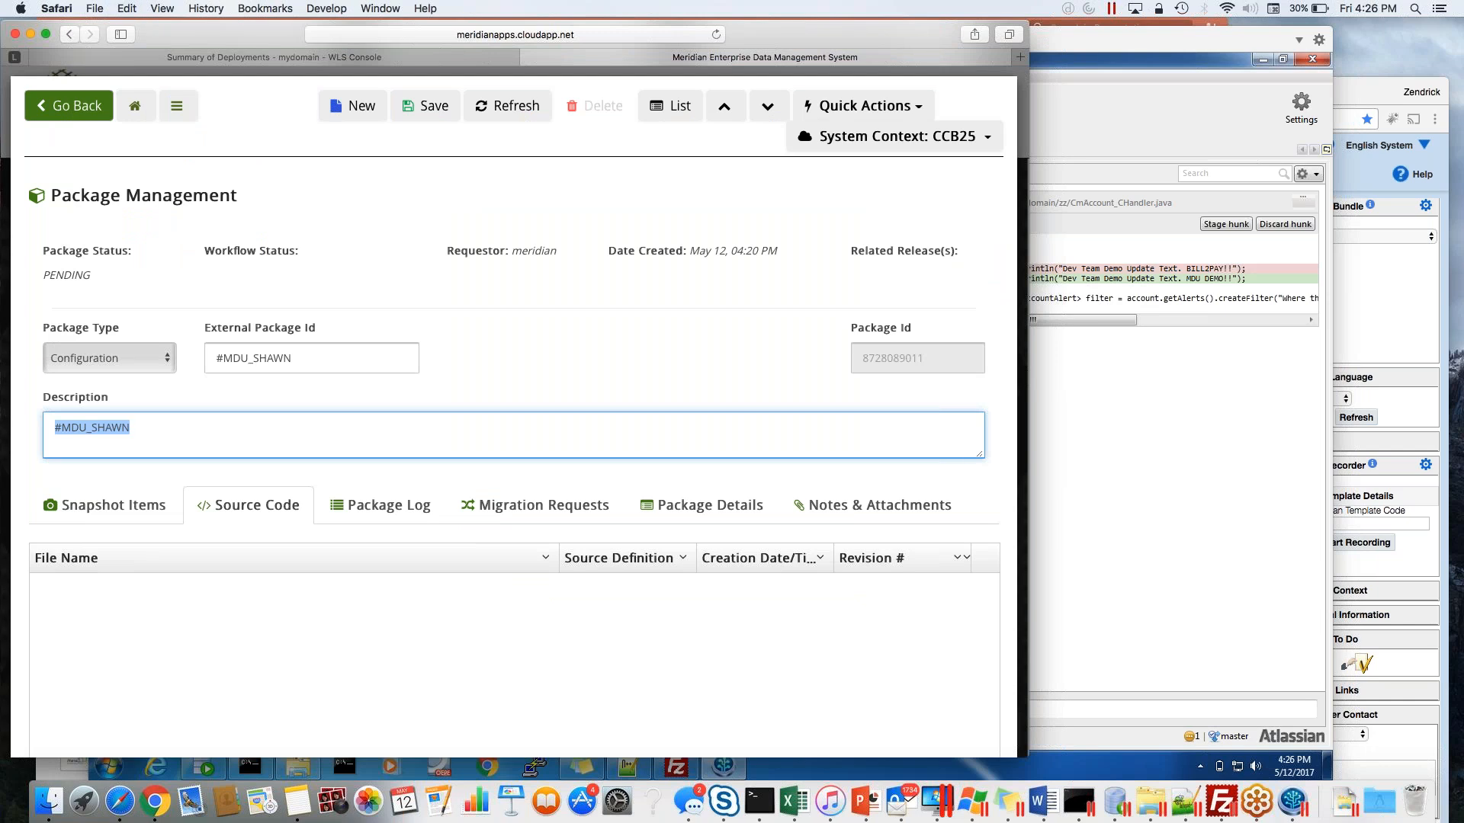
key(super+Tab)
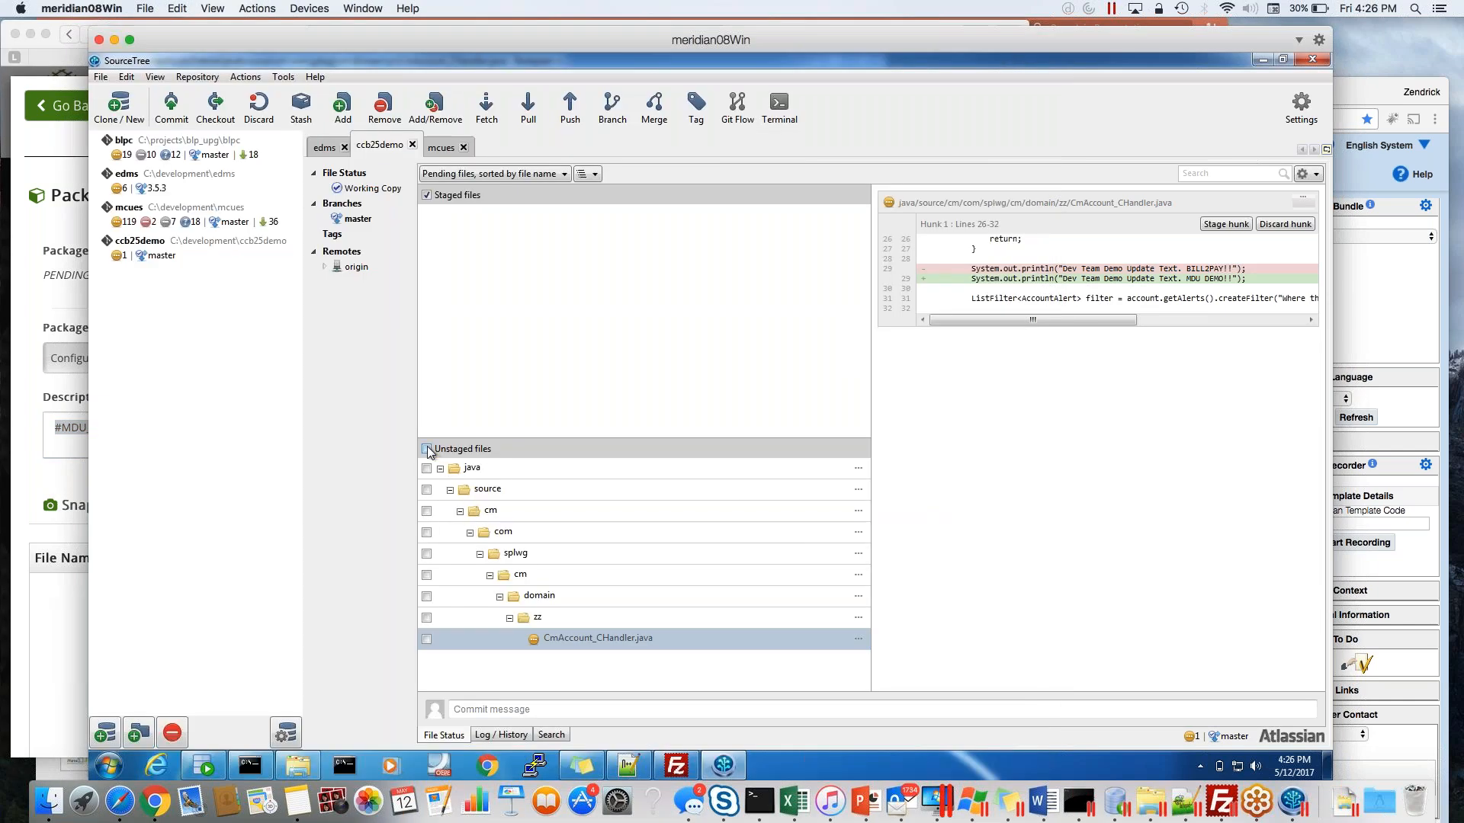
click(427, 450)
click(523, 702)
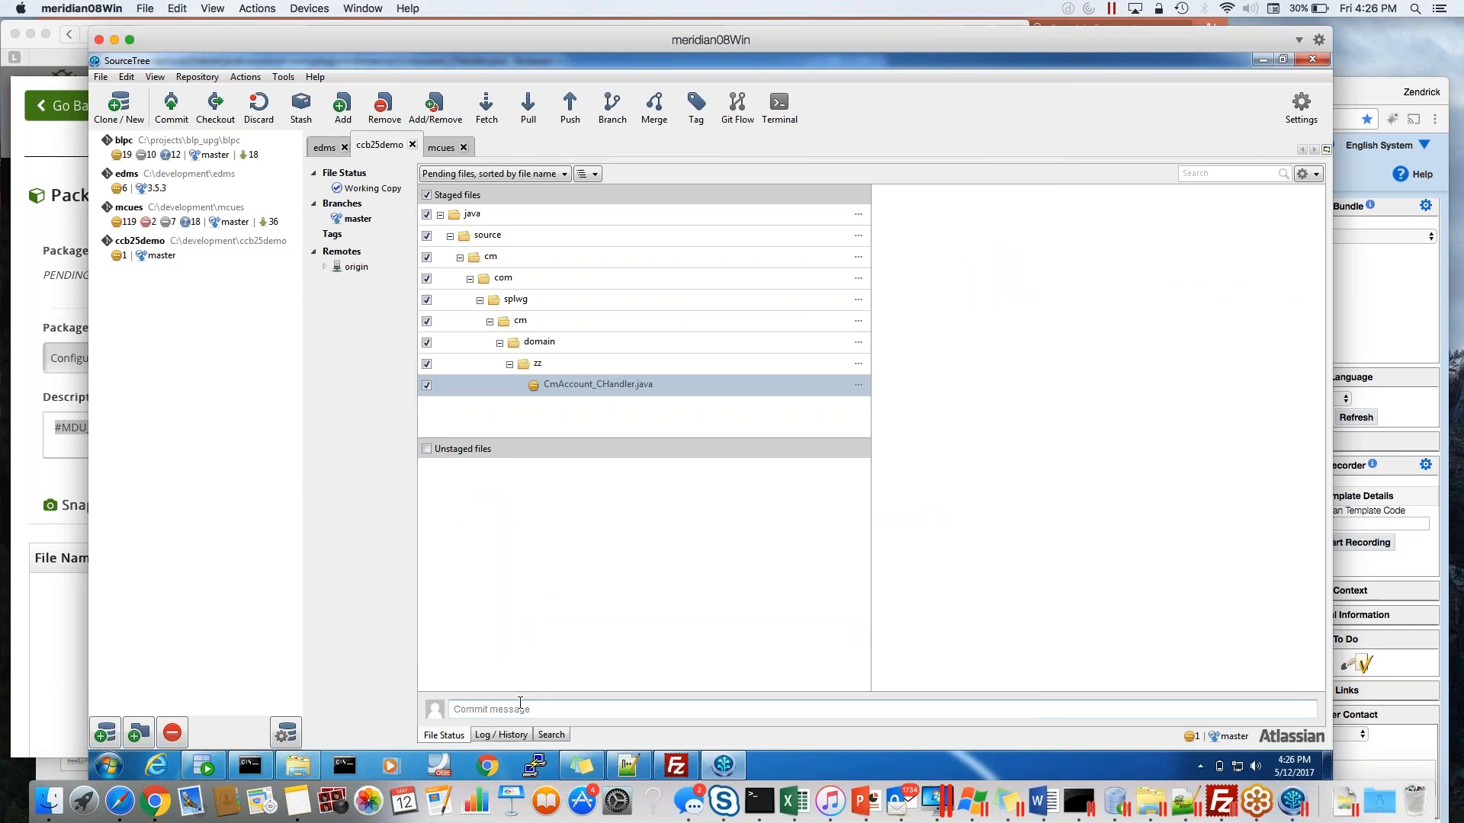
key(ctrl+v)
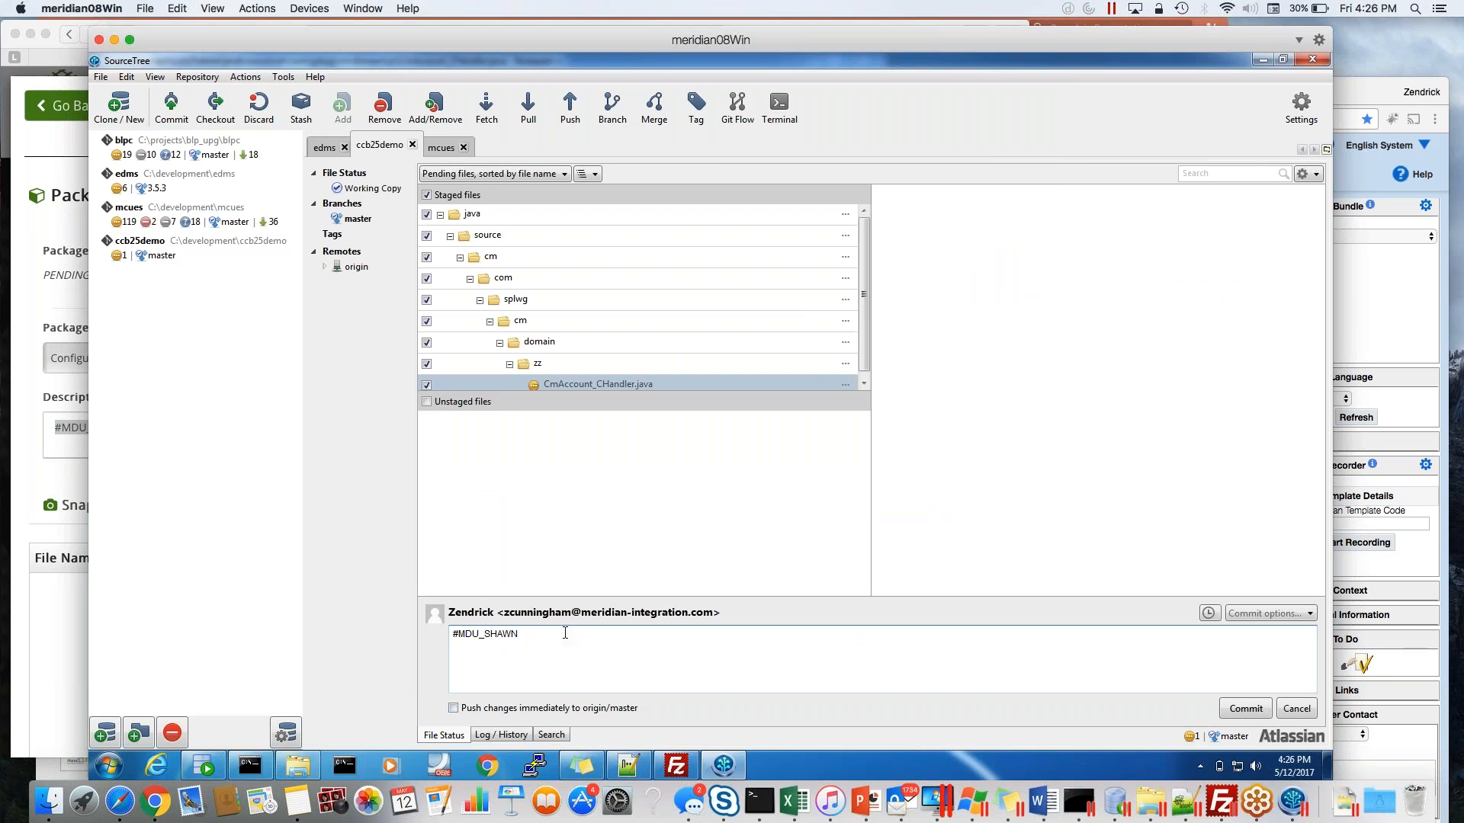
click(453, 709)
click(1246, 709)
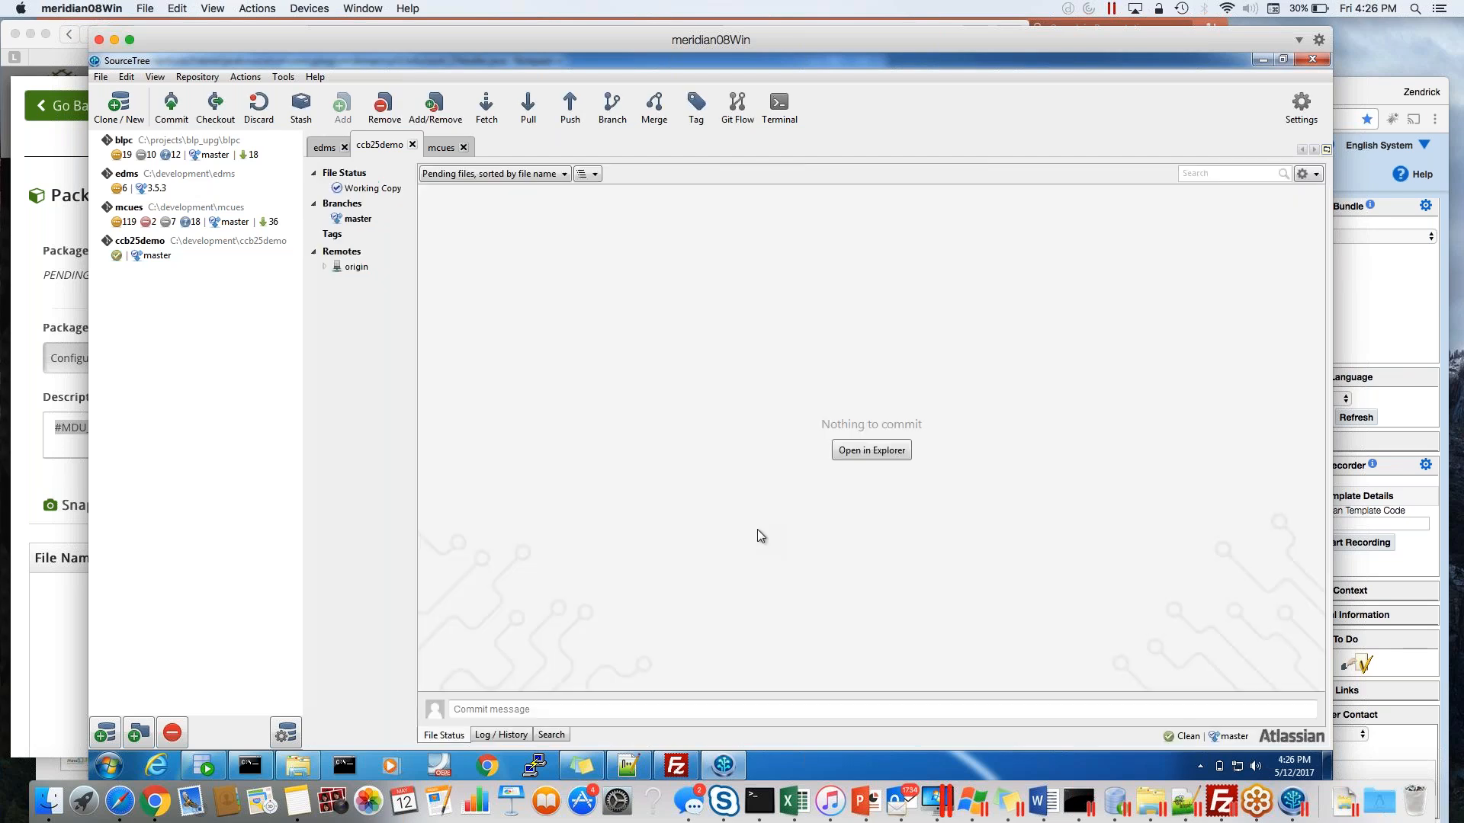
Switch back to Meridian in Safari and review the CCB_DEMO source code repository definition, including its polling frequency.
click(27, 494)
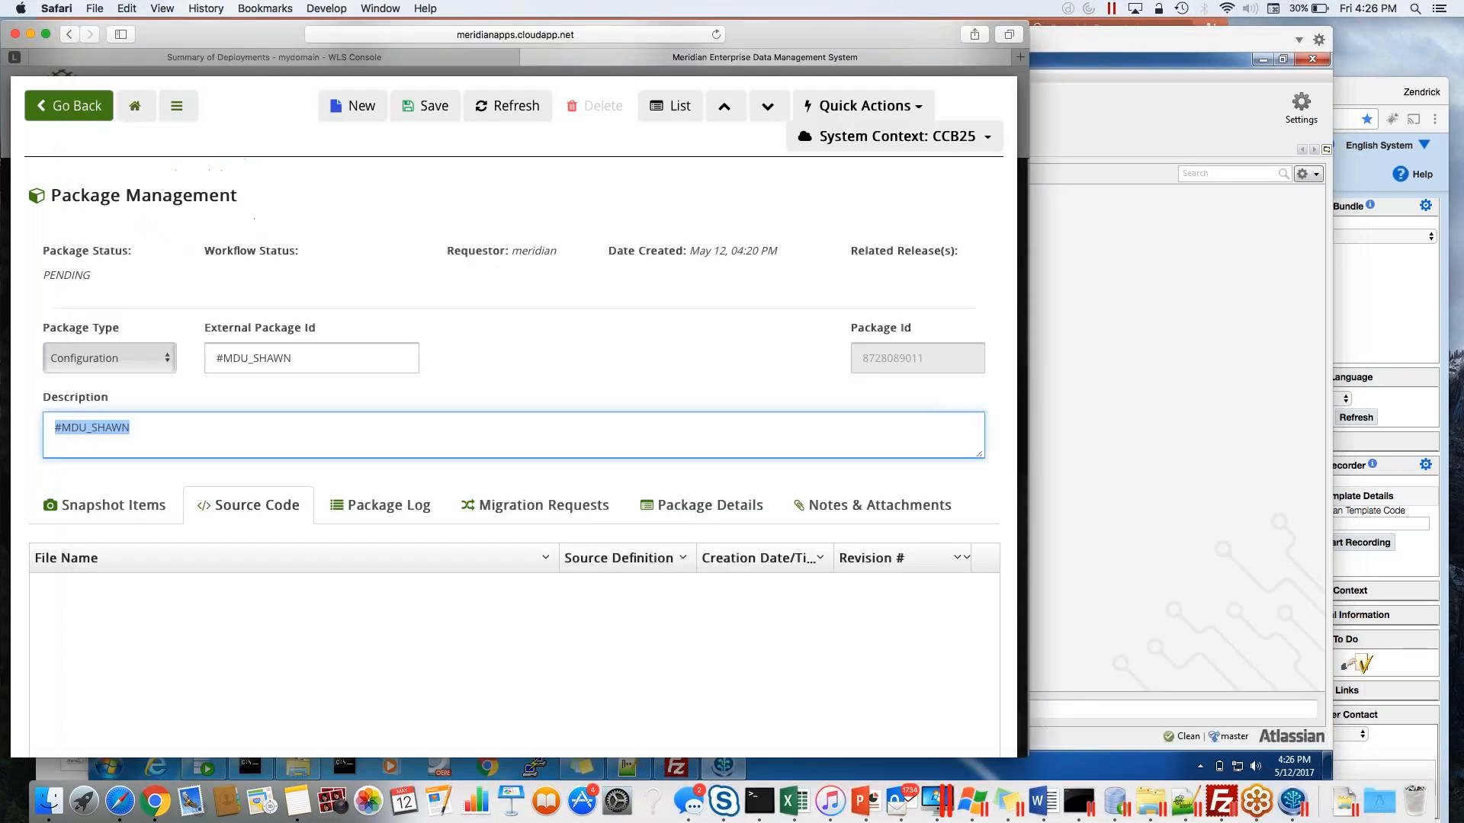
click(136, 109)
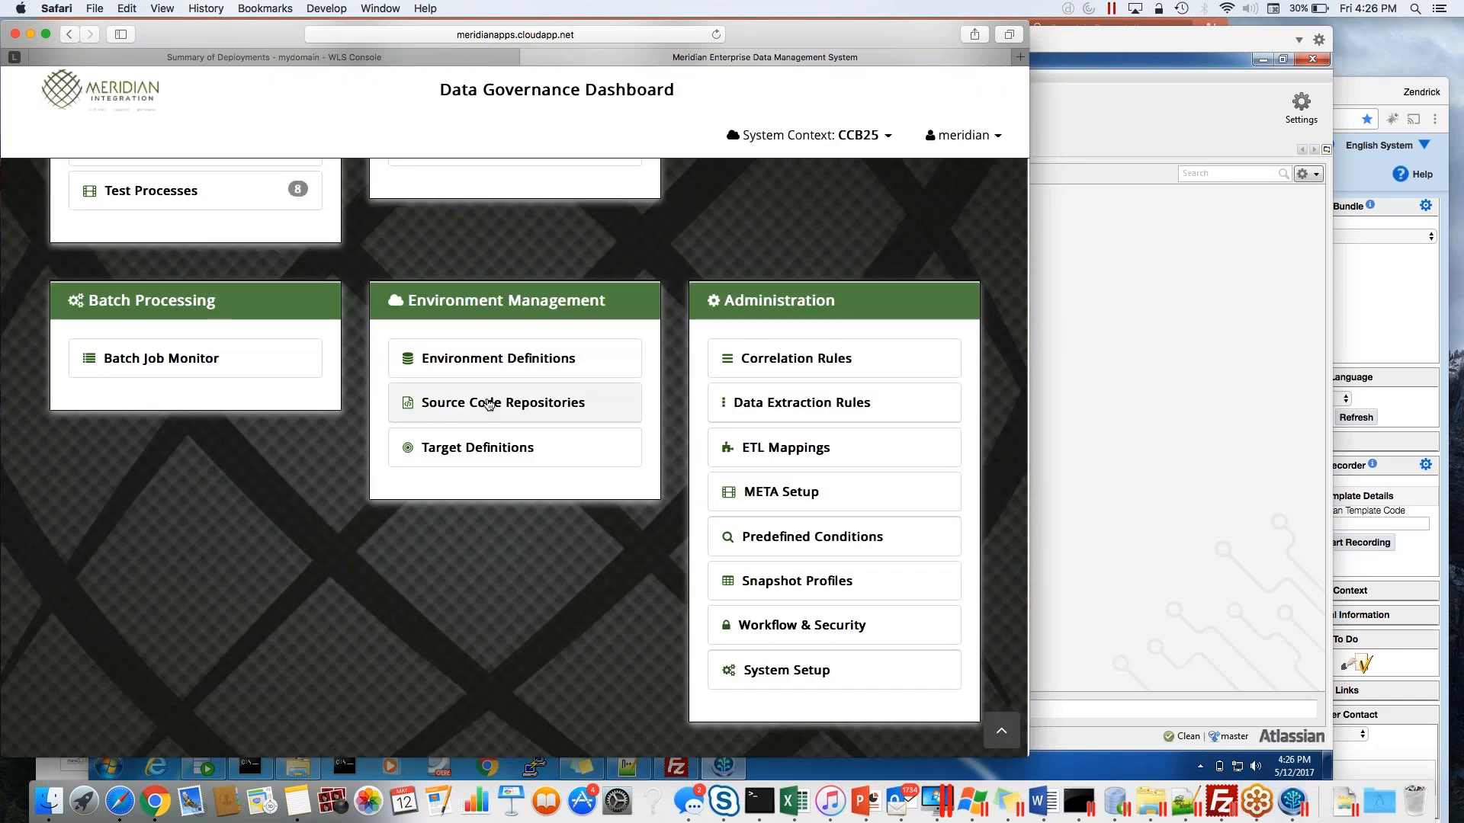
click(489, 404)
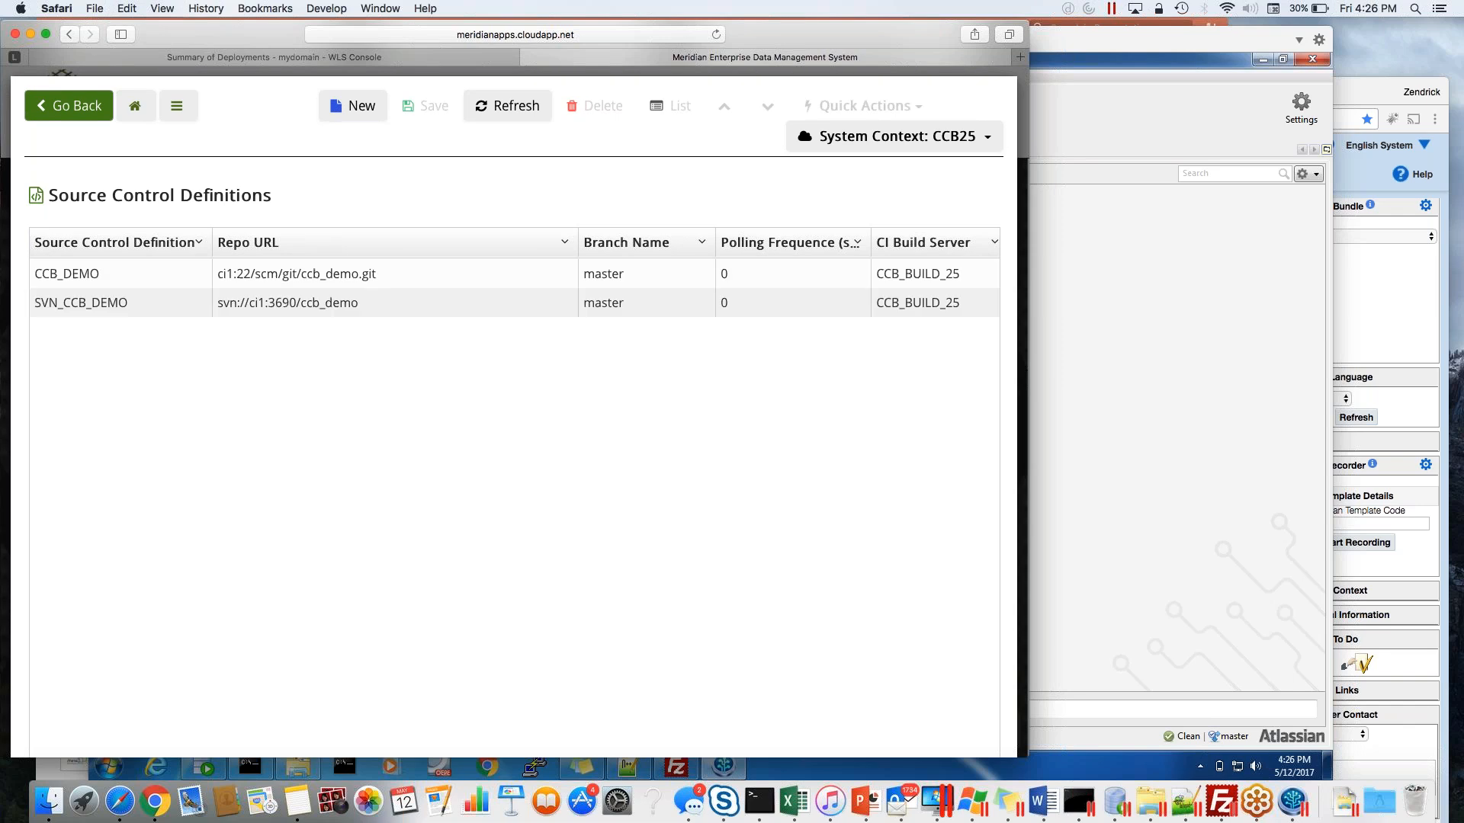
click(76, 276)
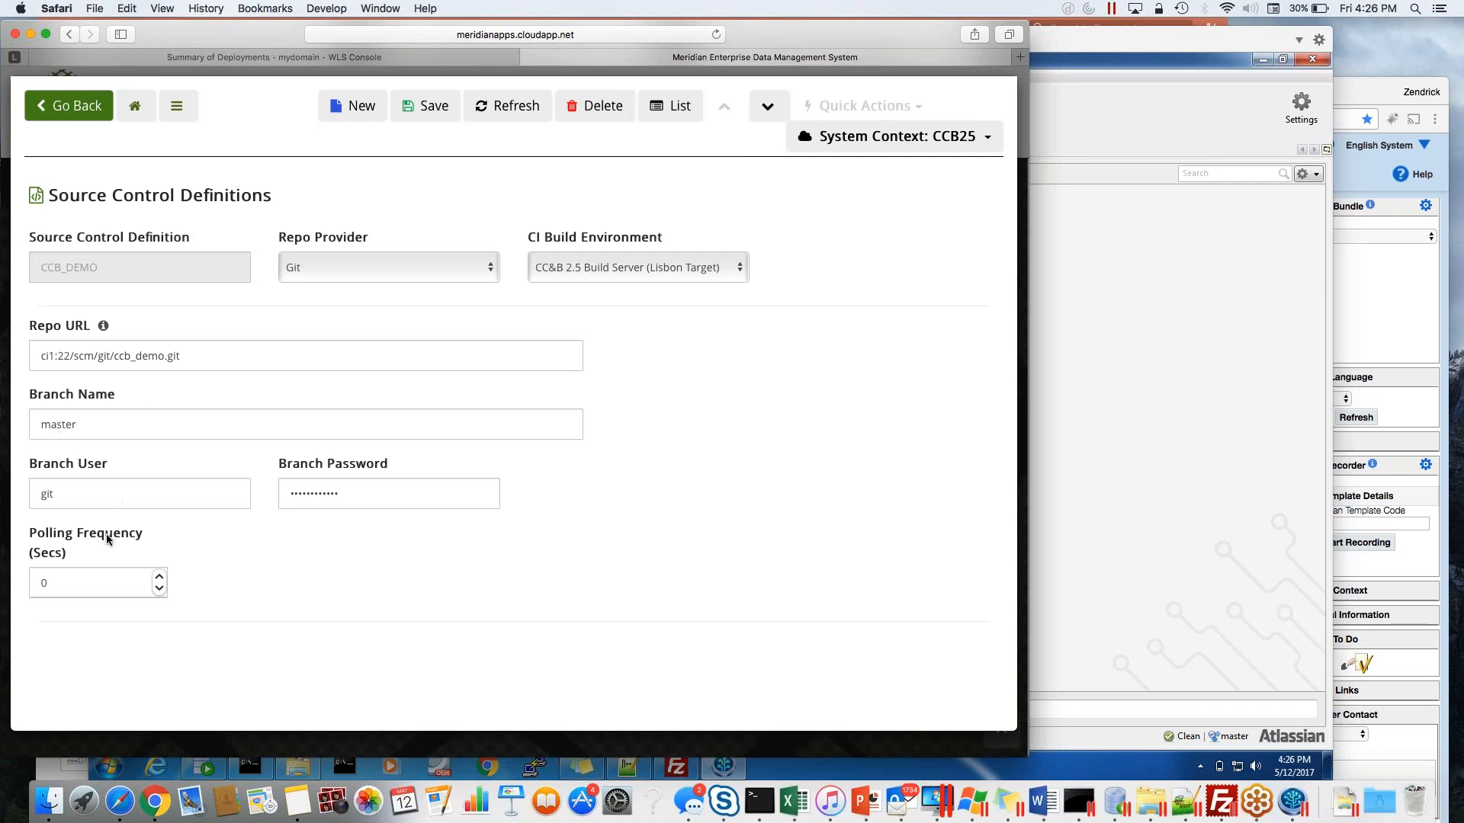
drag(57, 583, 18, 561)
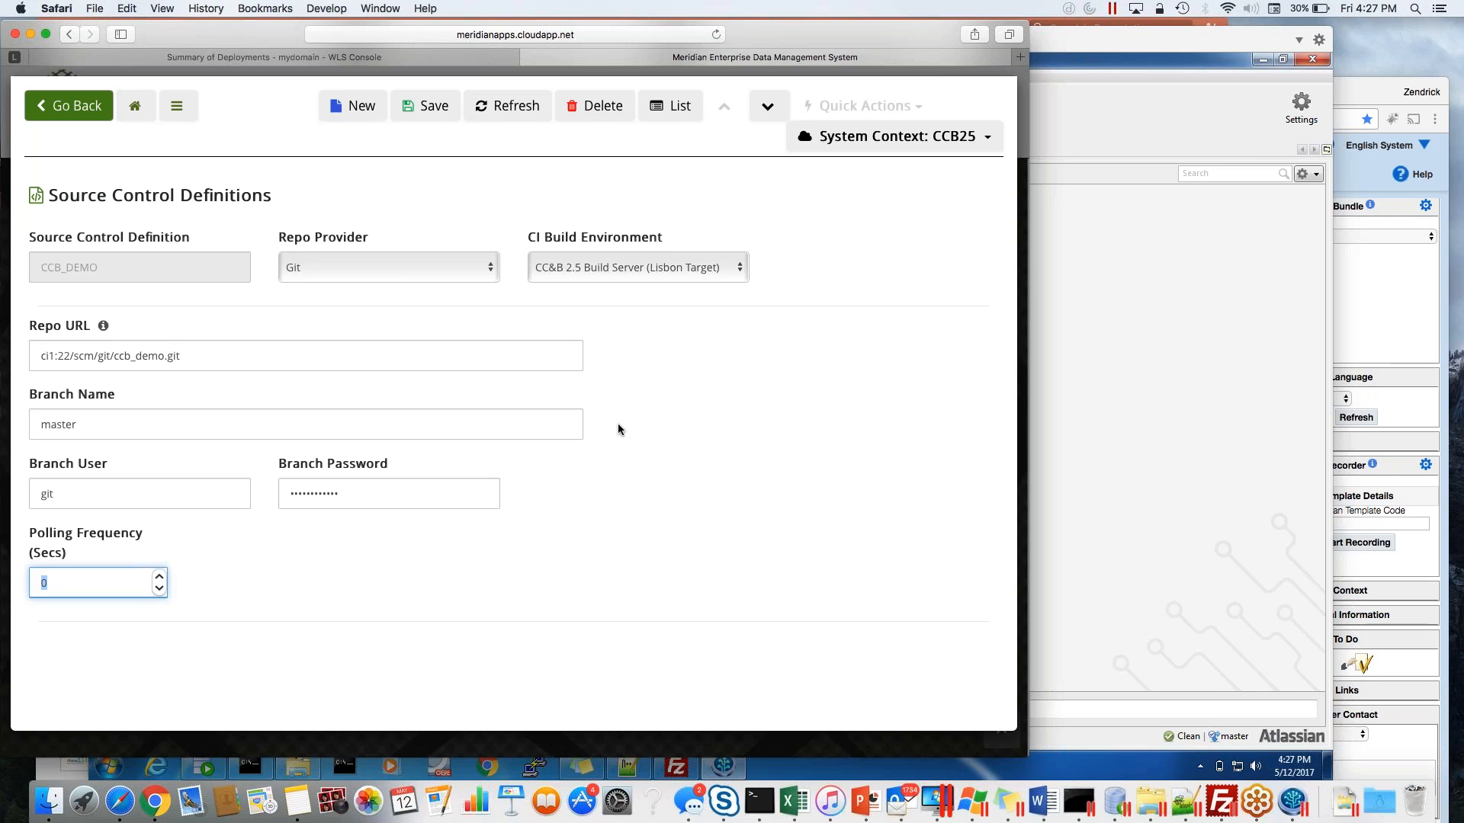
click(1088, 438)
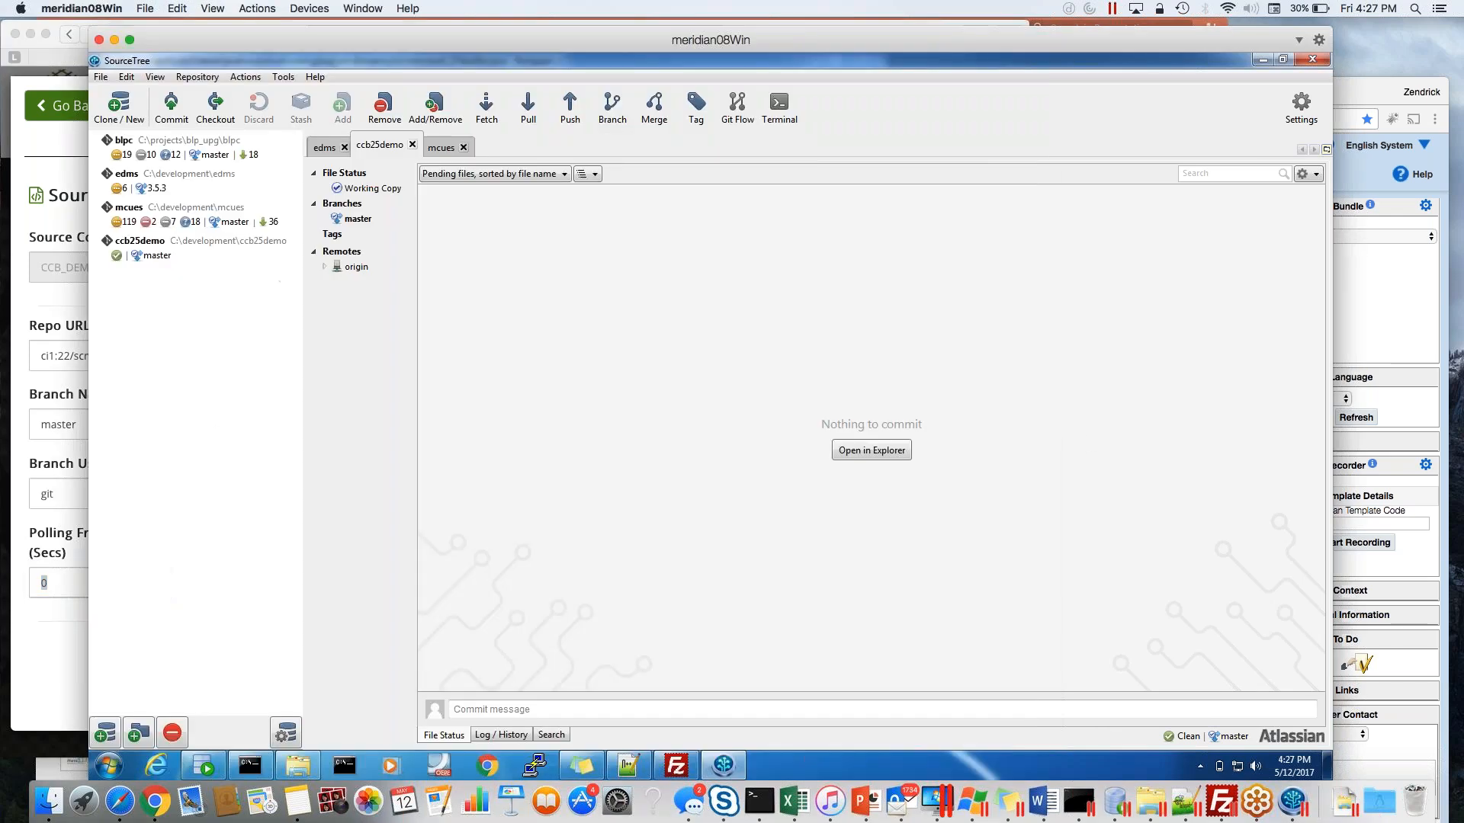
click(49, 632)
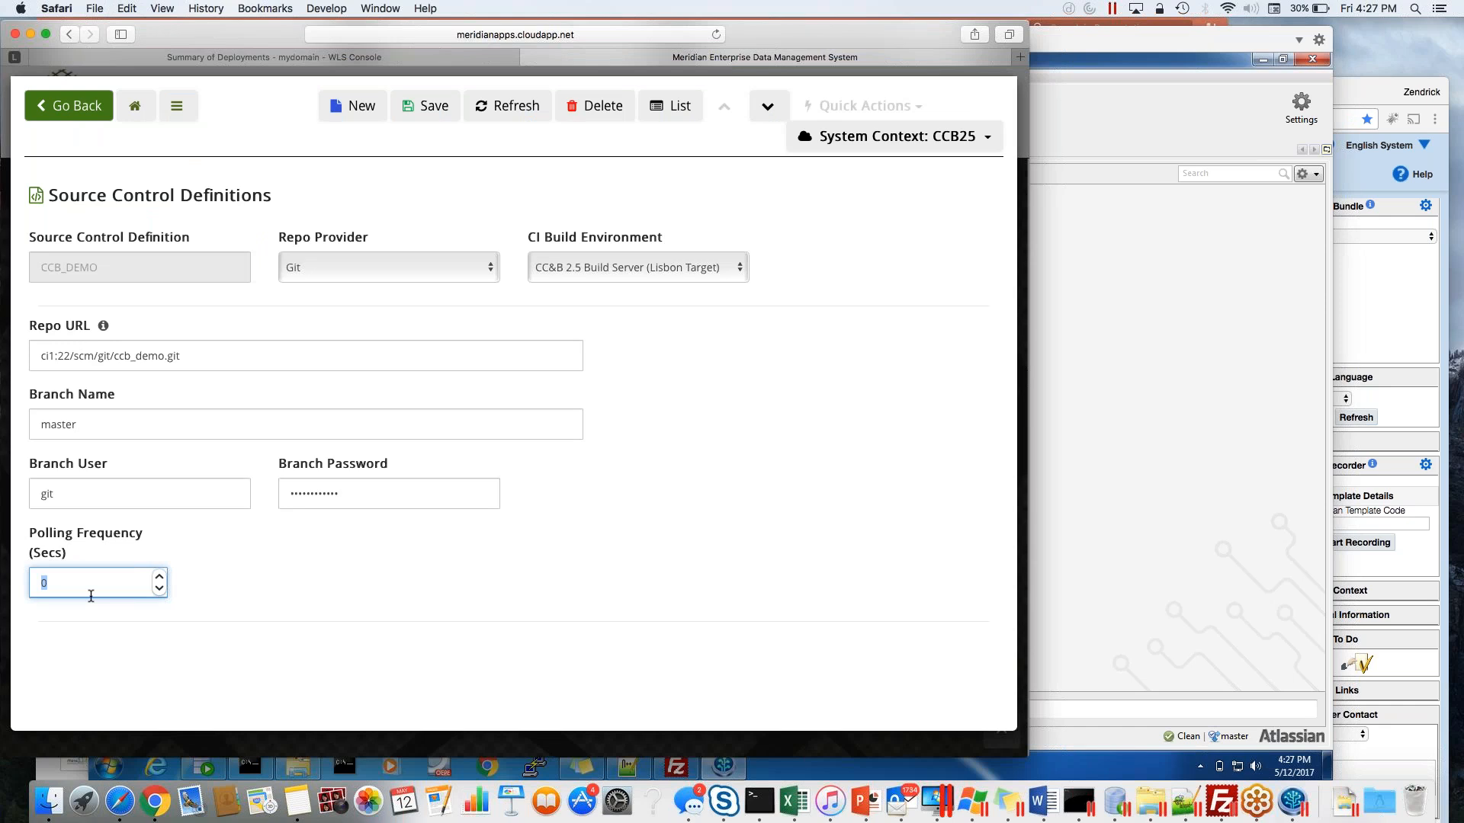
click(723, 412)
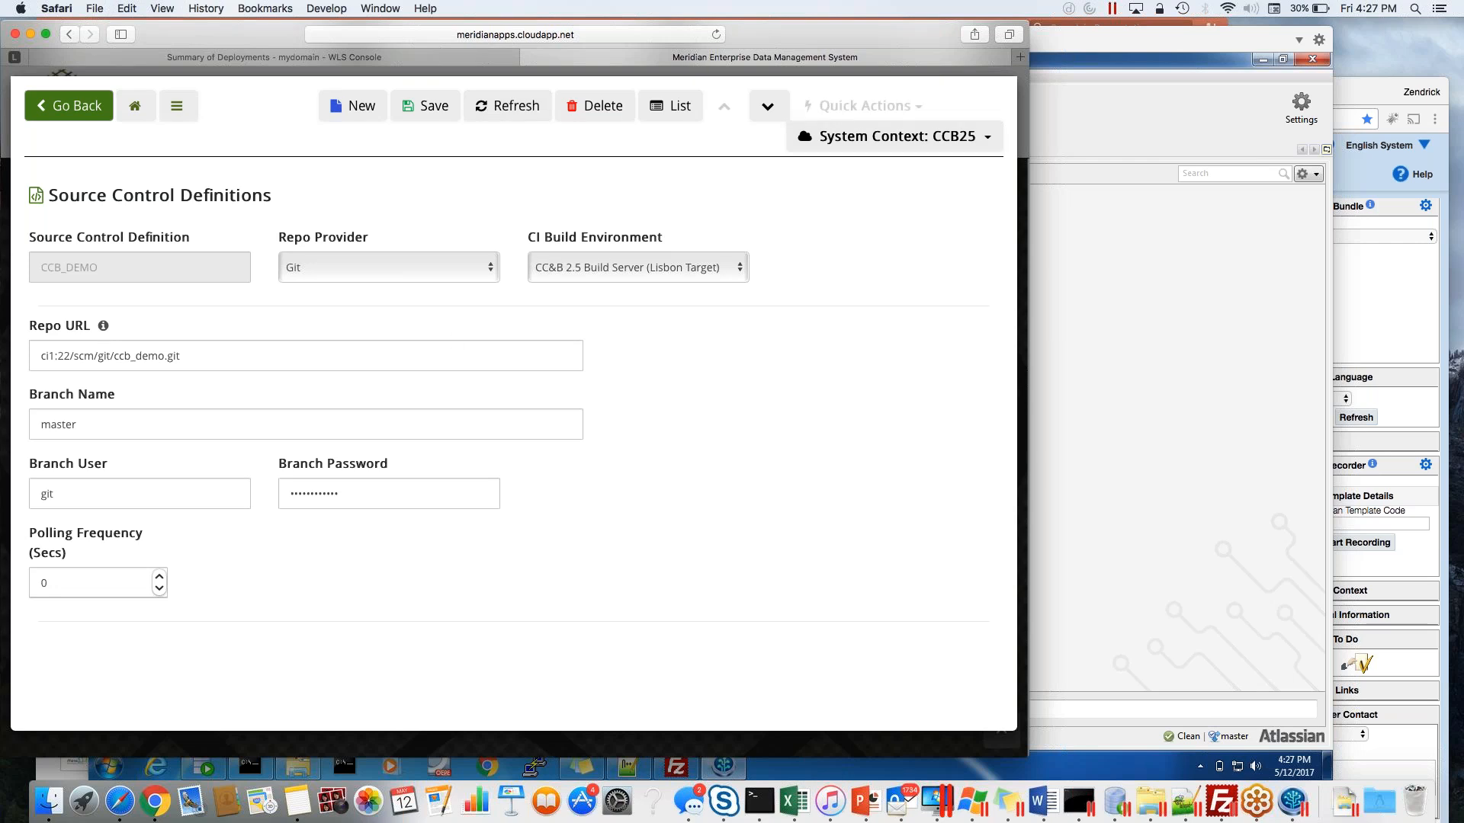
Return to the dashboard and reopen the #MDU_SHAWN package from the open packages queue.
click(131, 105)
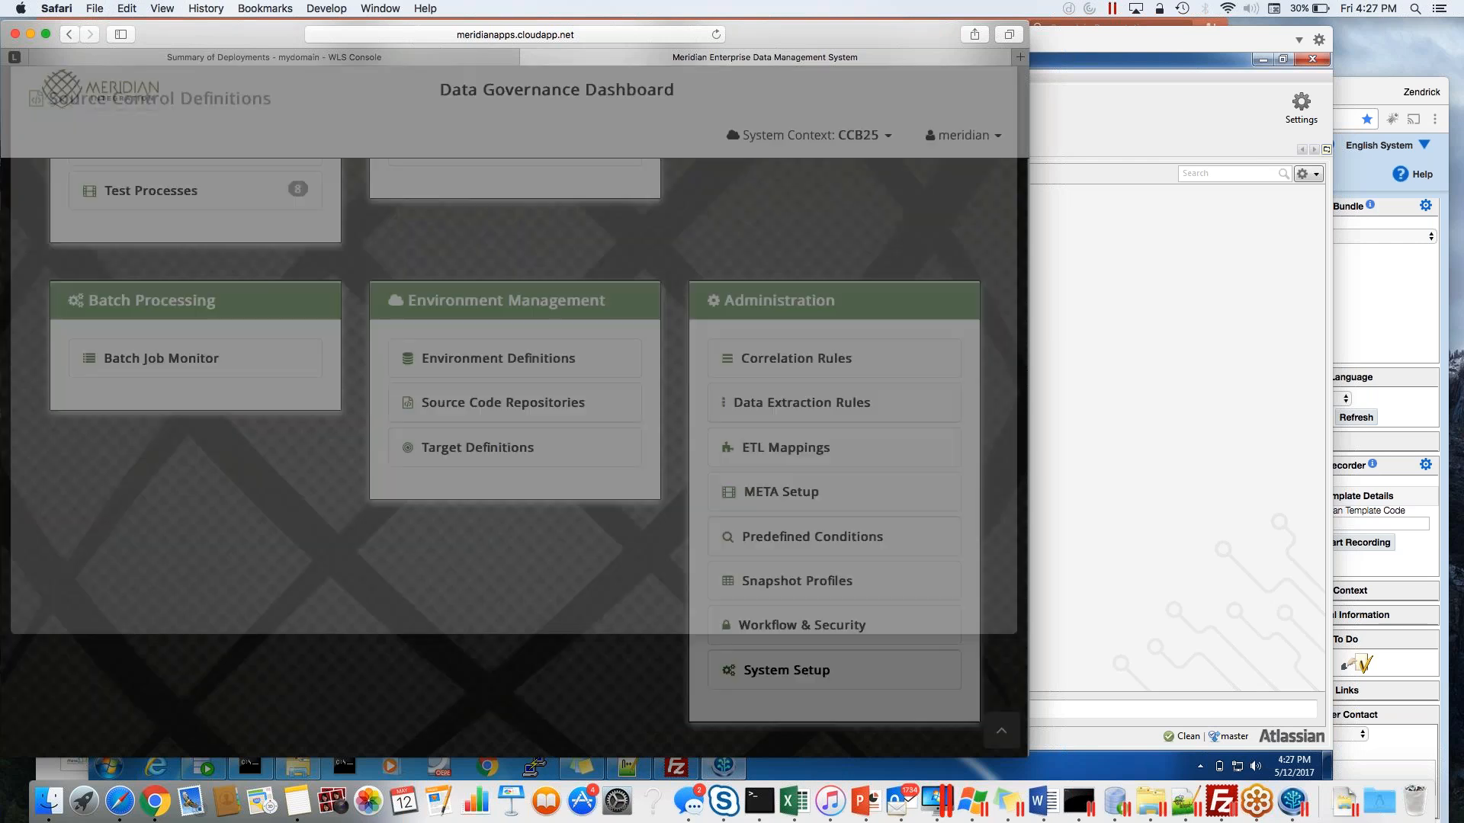
scroll(168, 274, up, 5)
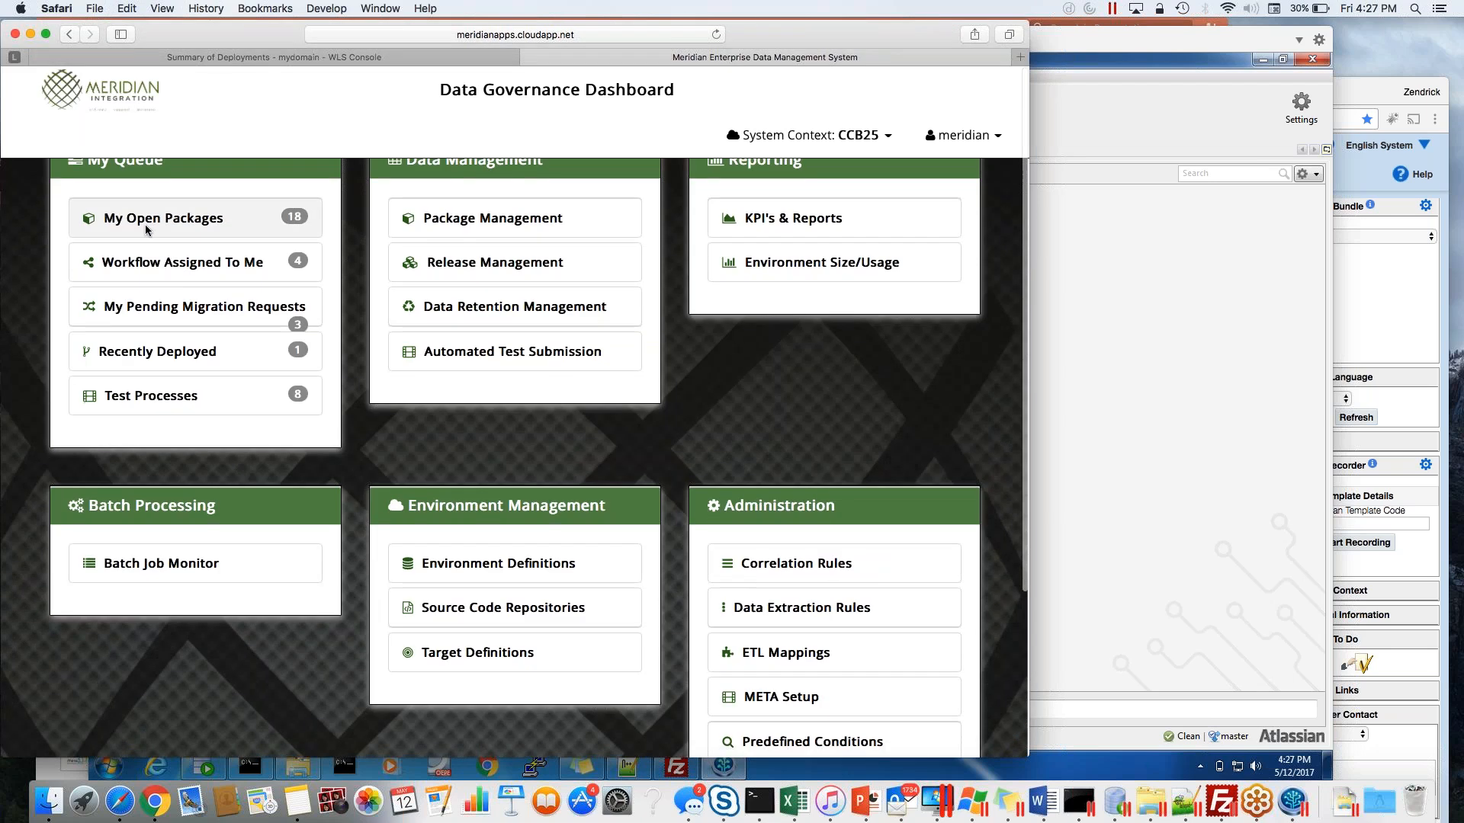
click(144, 225)
click(109, 453)
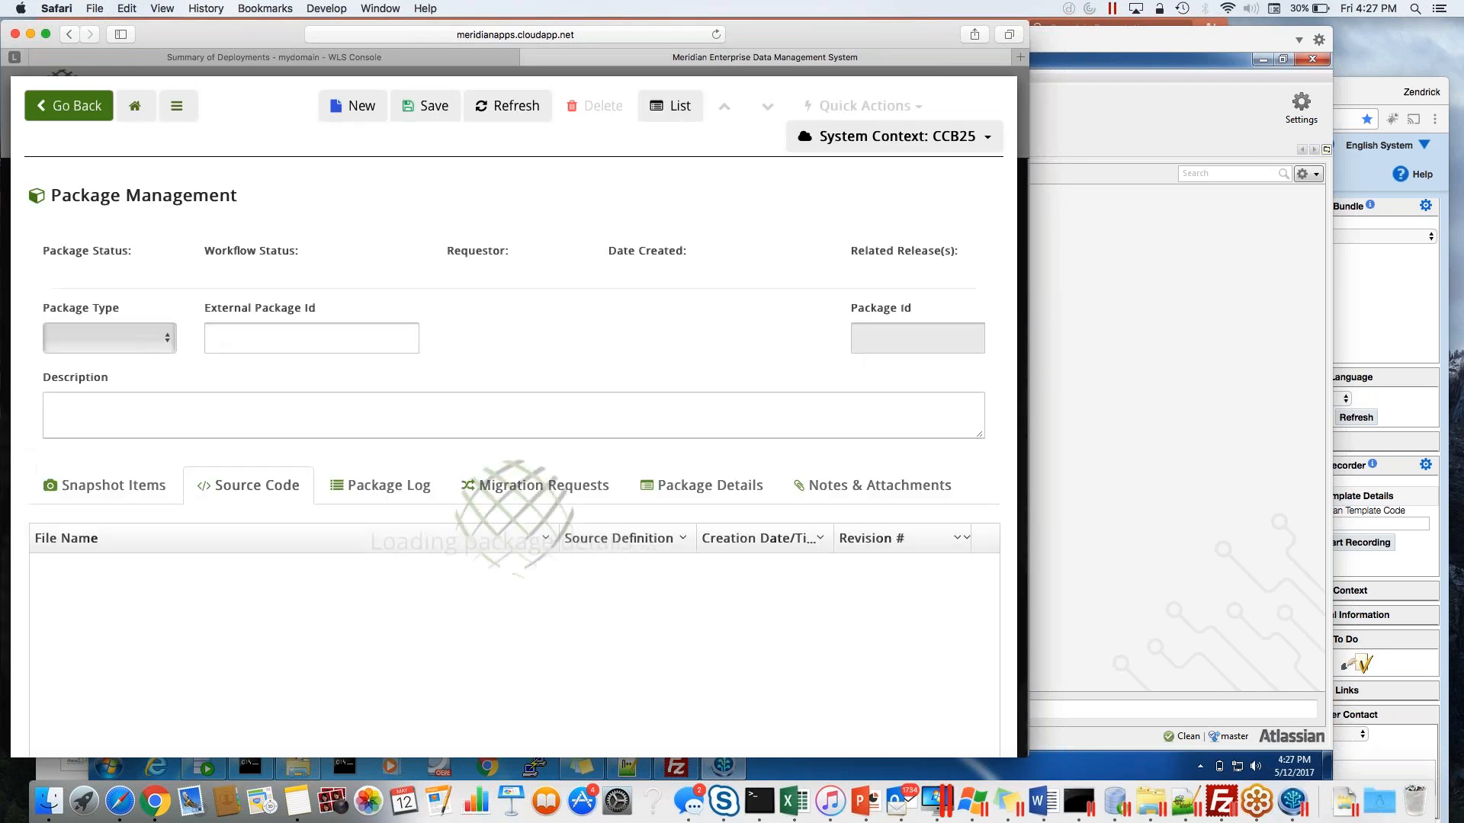
Sync the package's source code from the CCB_DEMO source control definition.
click(838, 109)
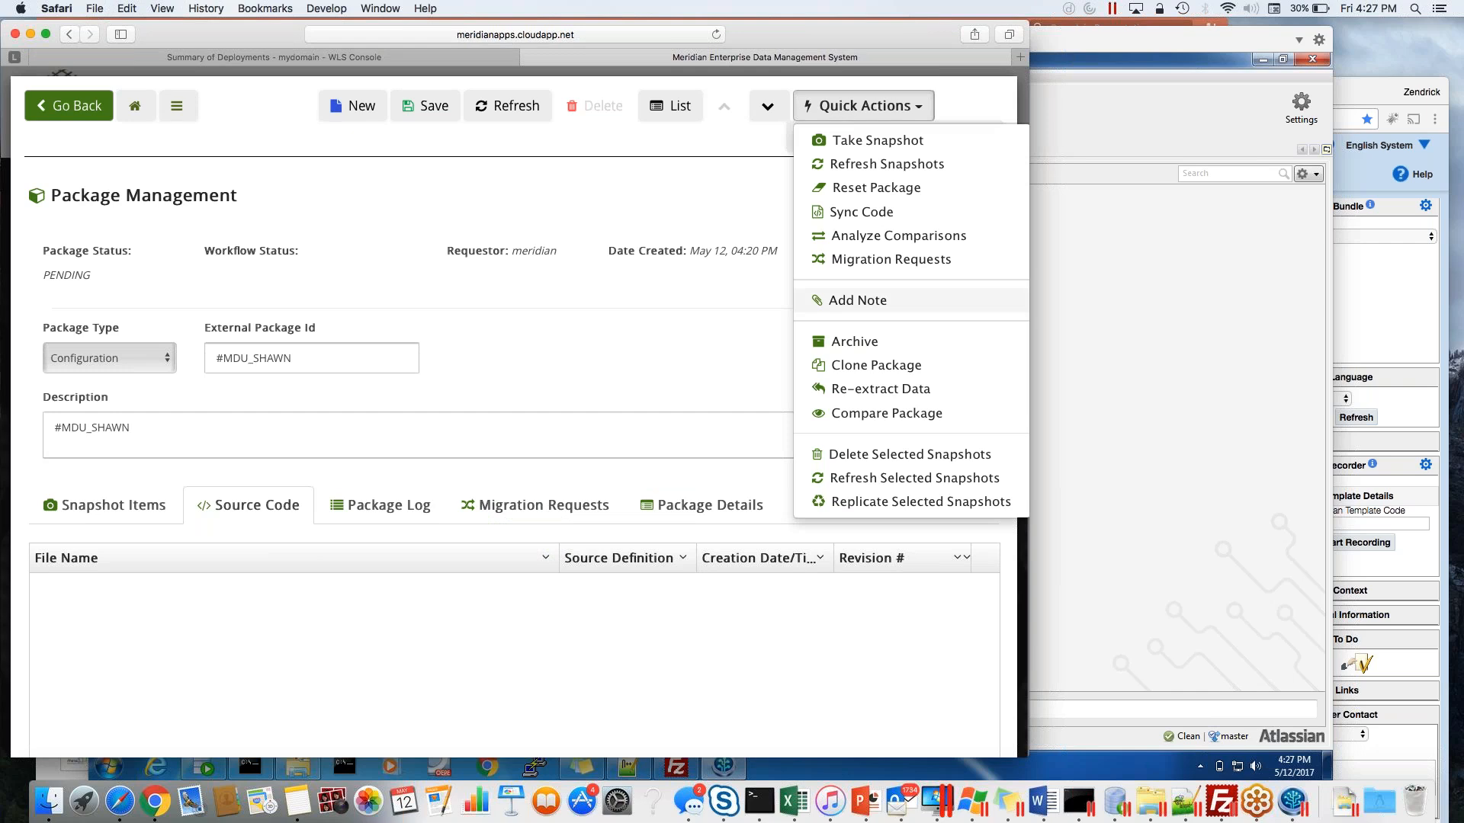
click(856, 222)
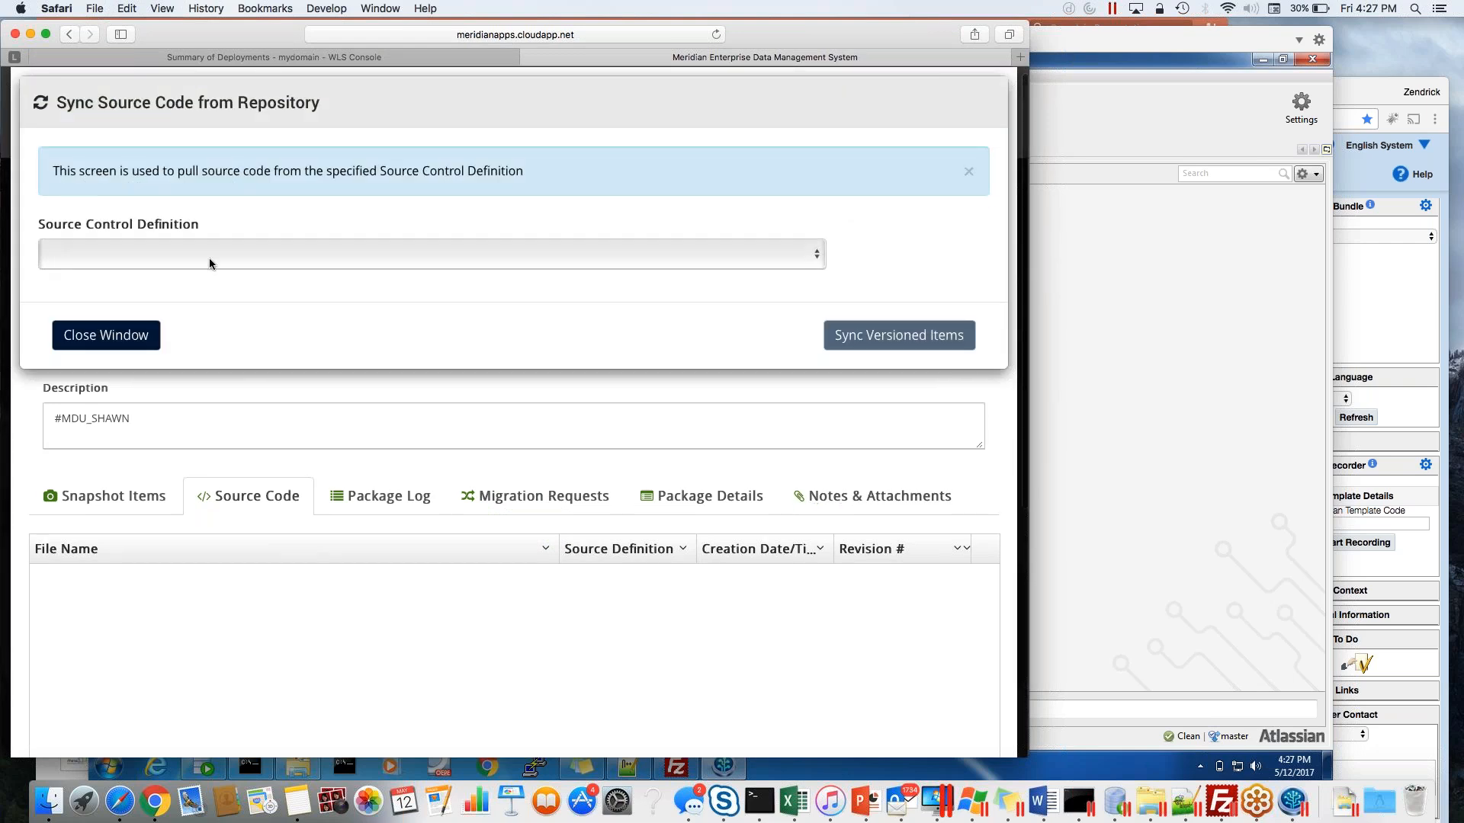
click(208, 258)
click(180, 268)
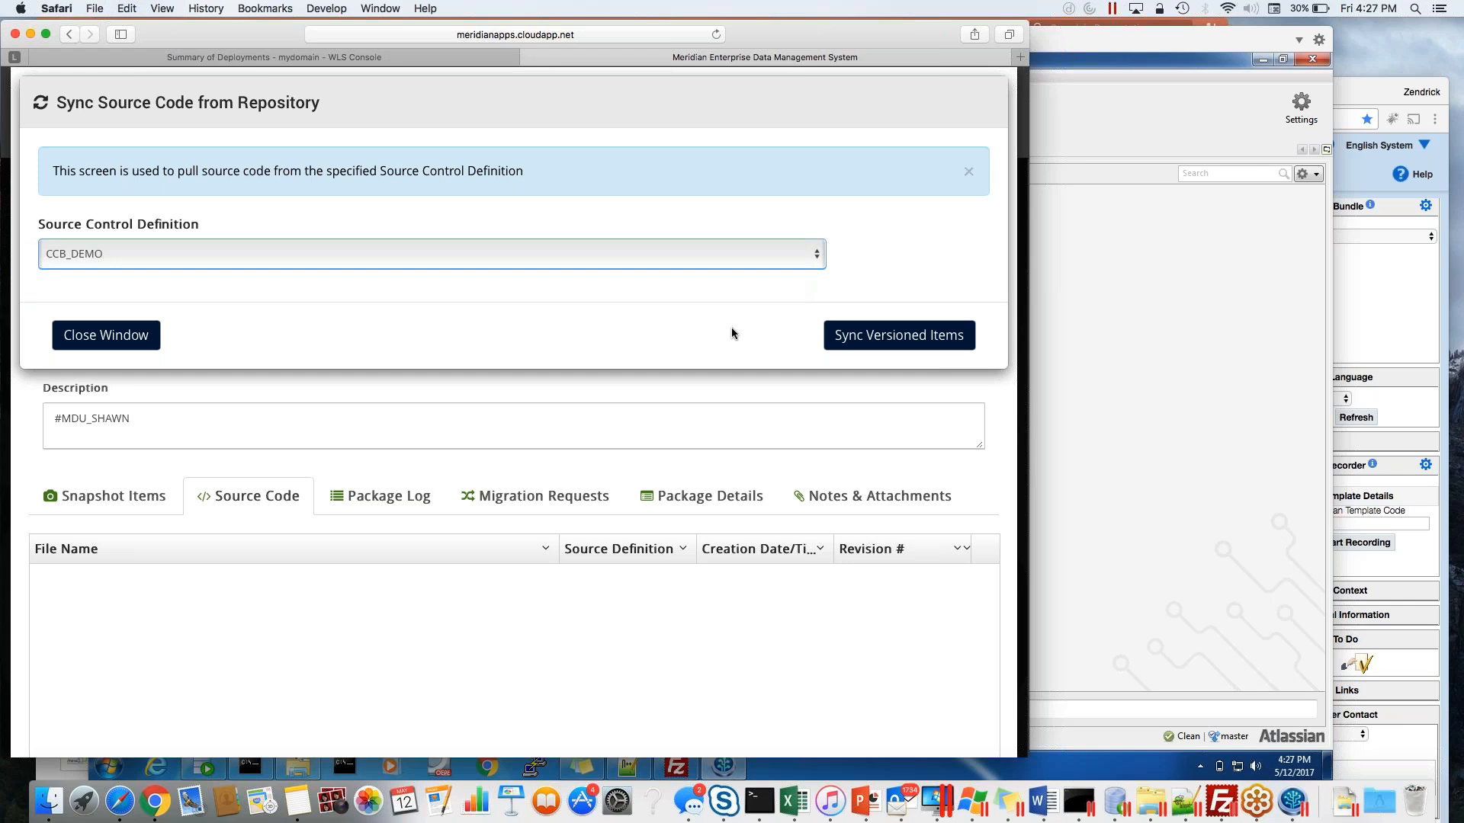
click(849, 338)
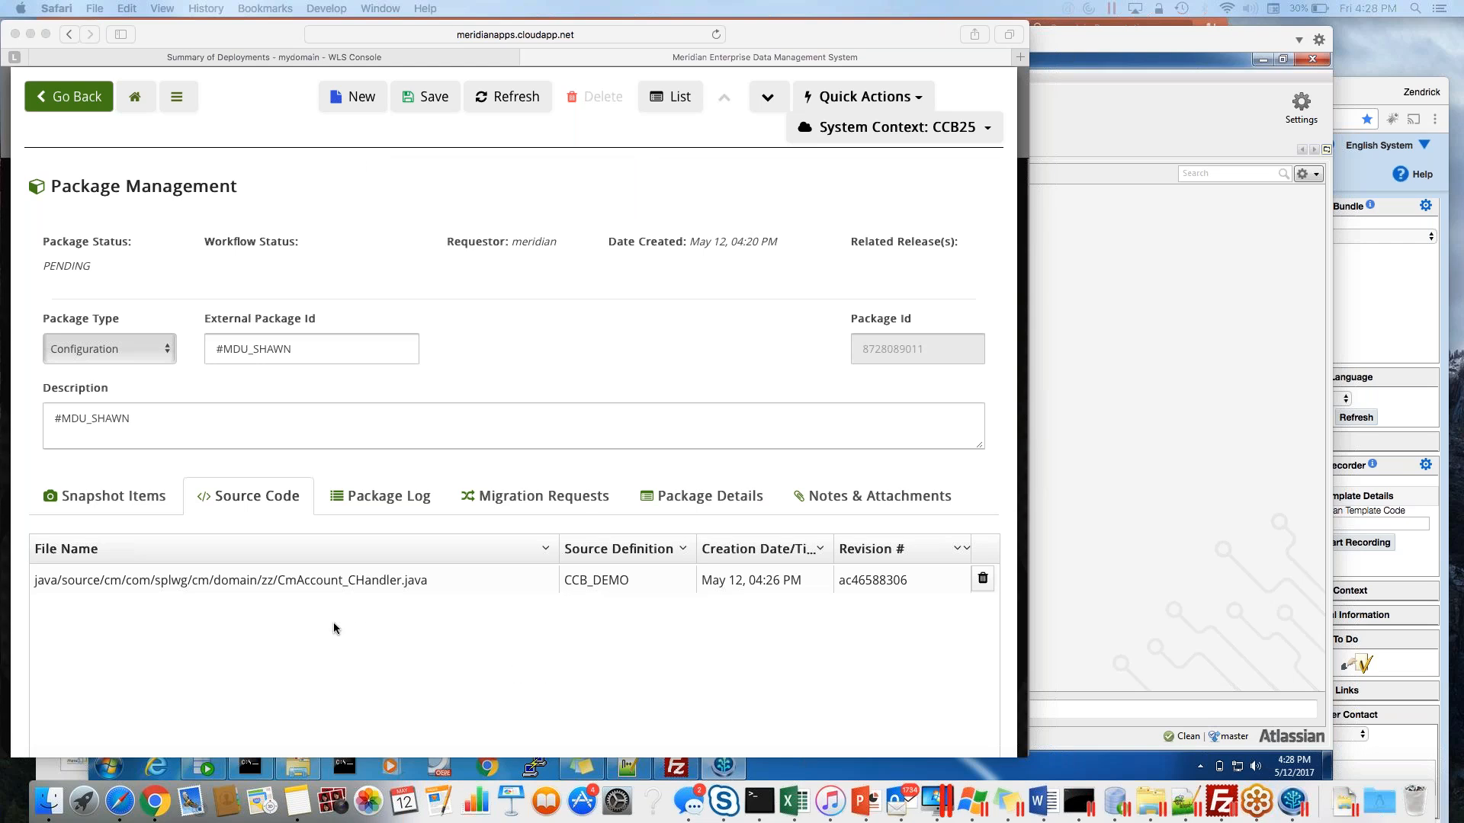
View the synced CmAccount_CHandler.java file, check its MDU DEMO message line, and return to the package's source code list.
click(219, 584)
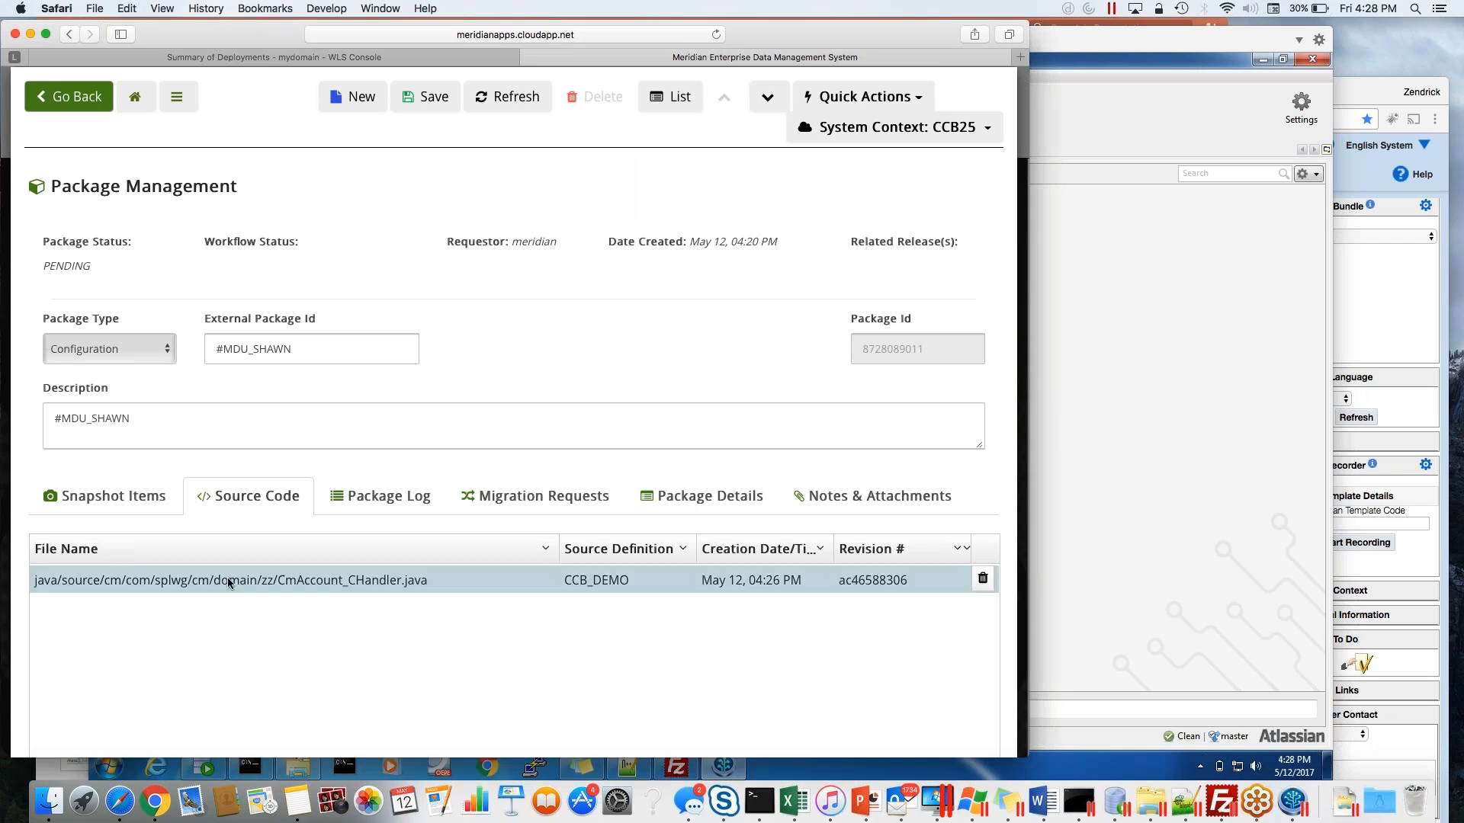
click(229, 582)
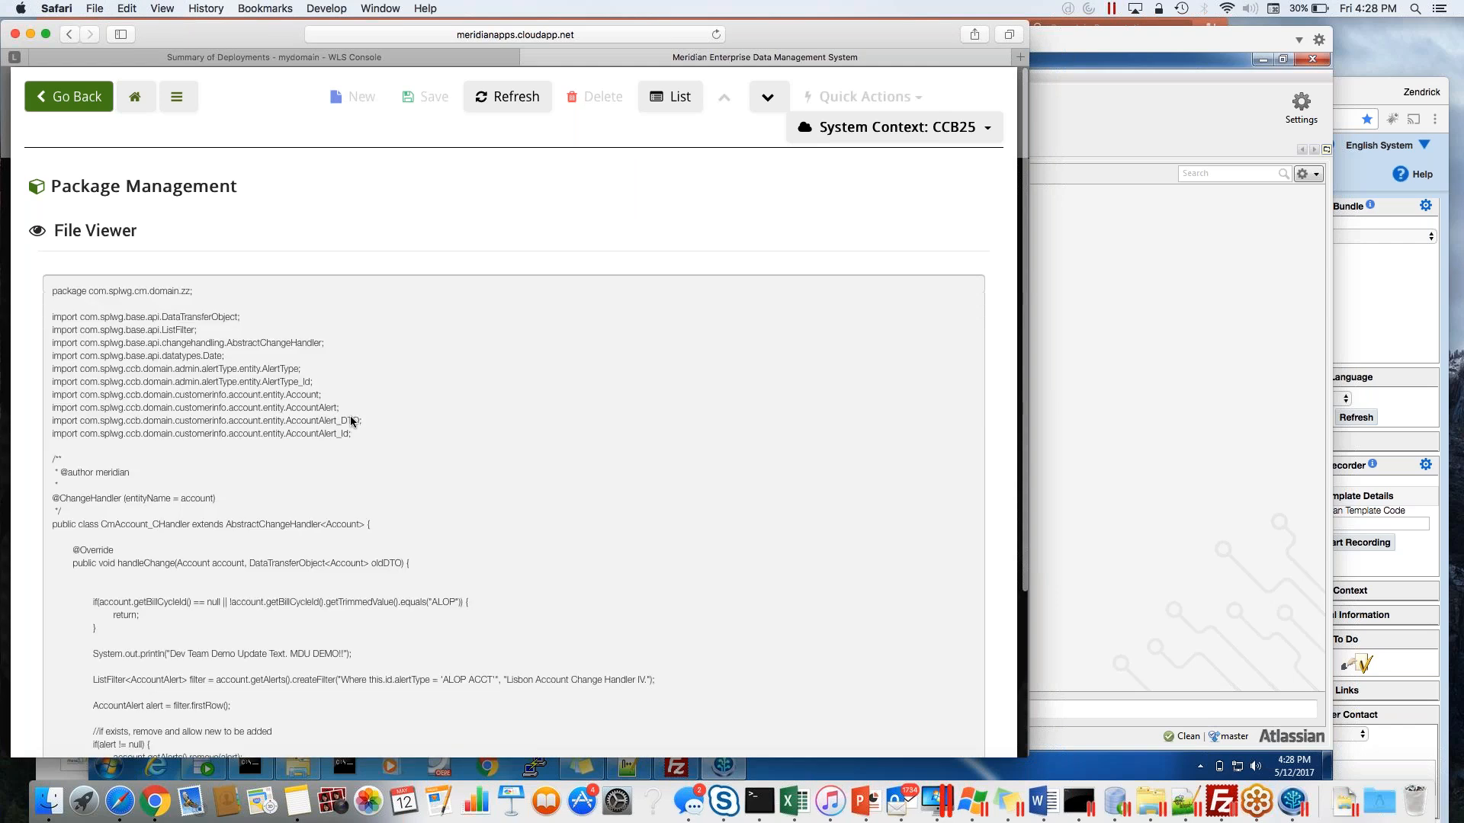
scroll(439, 315, down, 6)
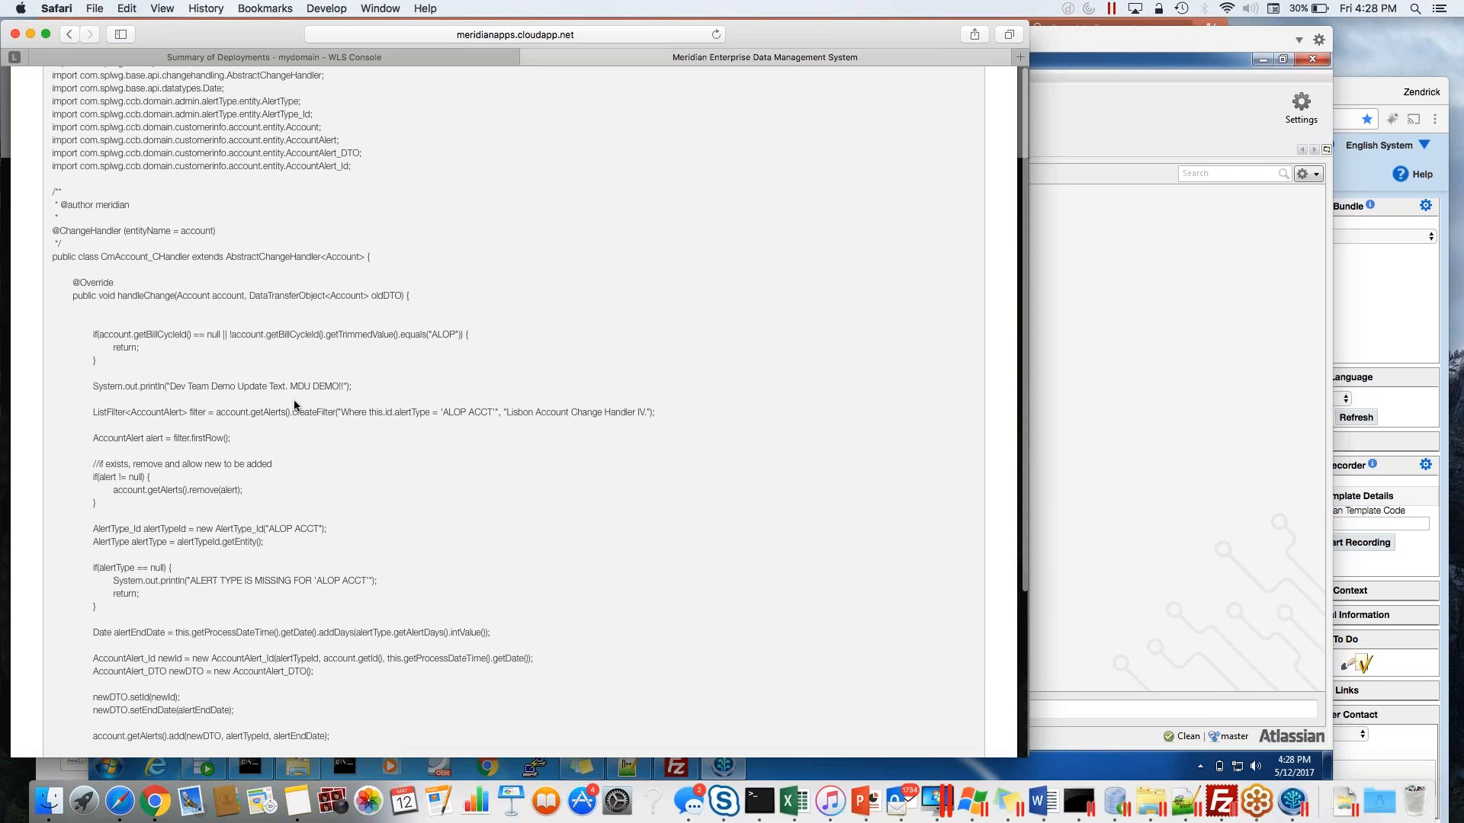
drag(291, 387, 349, 387)
scroll(349, 506, up, 10)
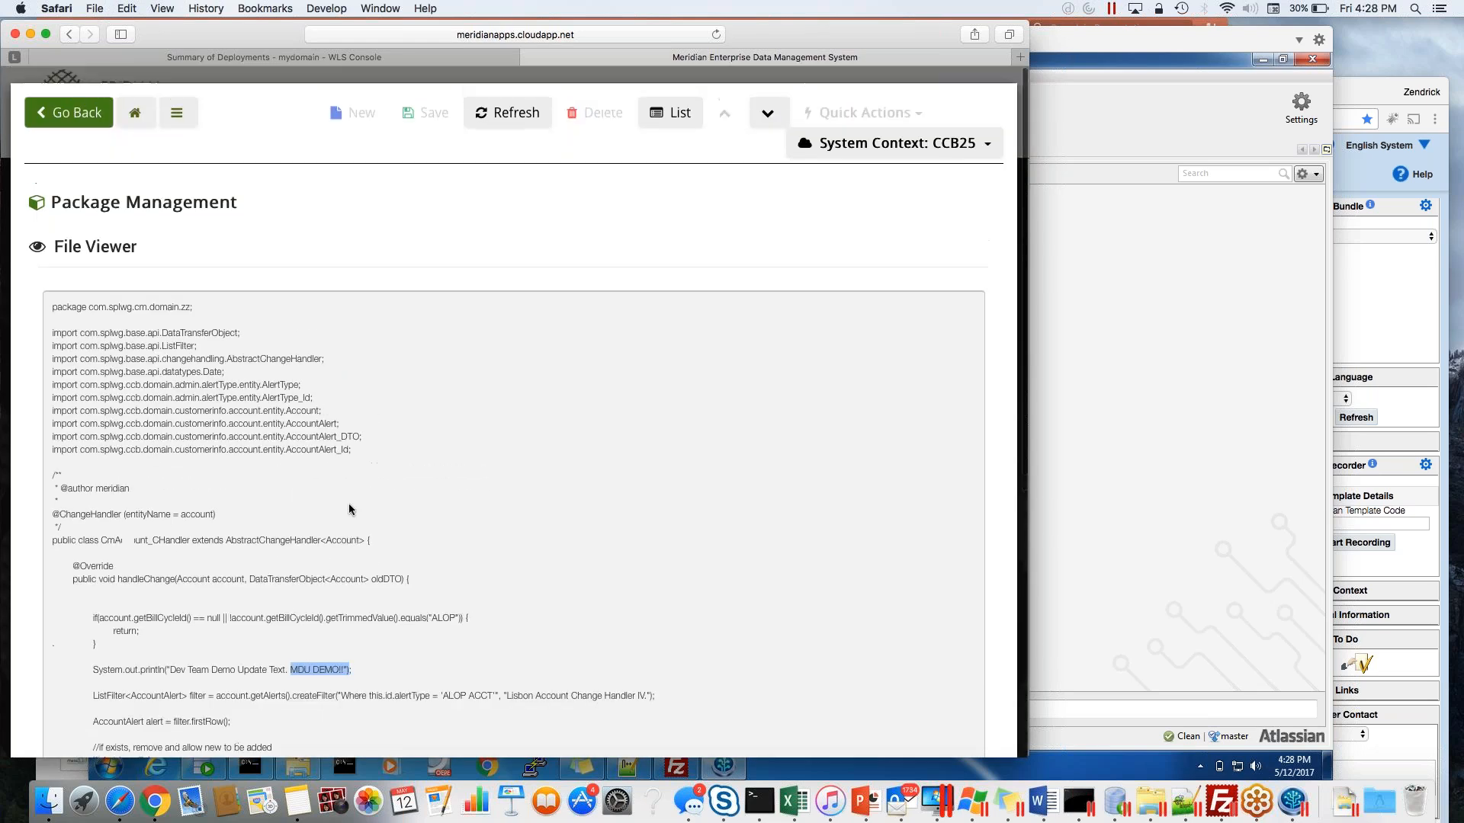
click(91, 112)
click(135, 507)
click(243, 507)
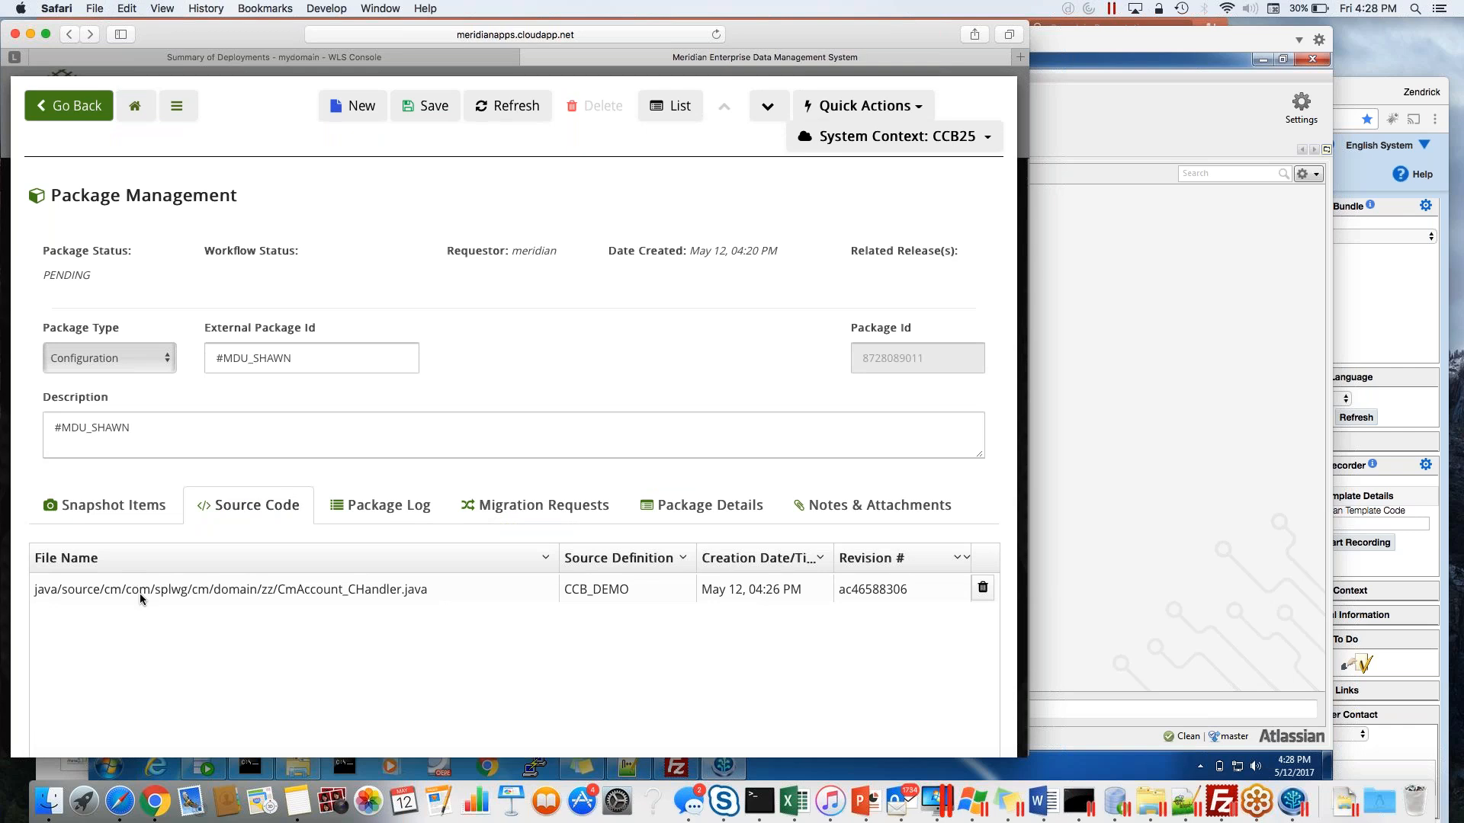
Review the #MDU_SHAWN package's snapshot items and source code list, ending on the snapshot items.
click(137, 506)
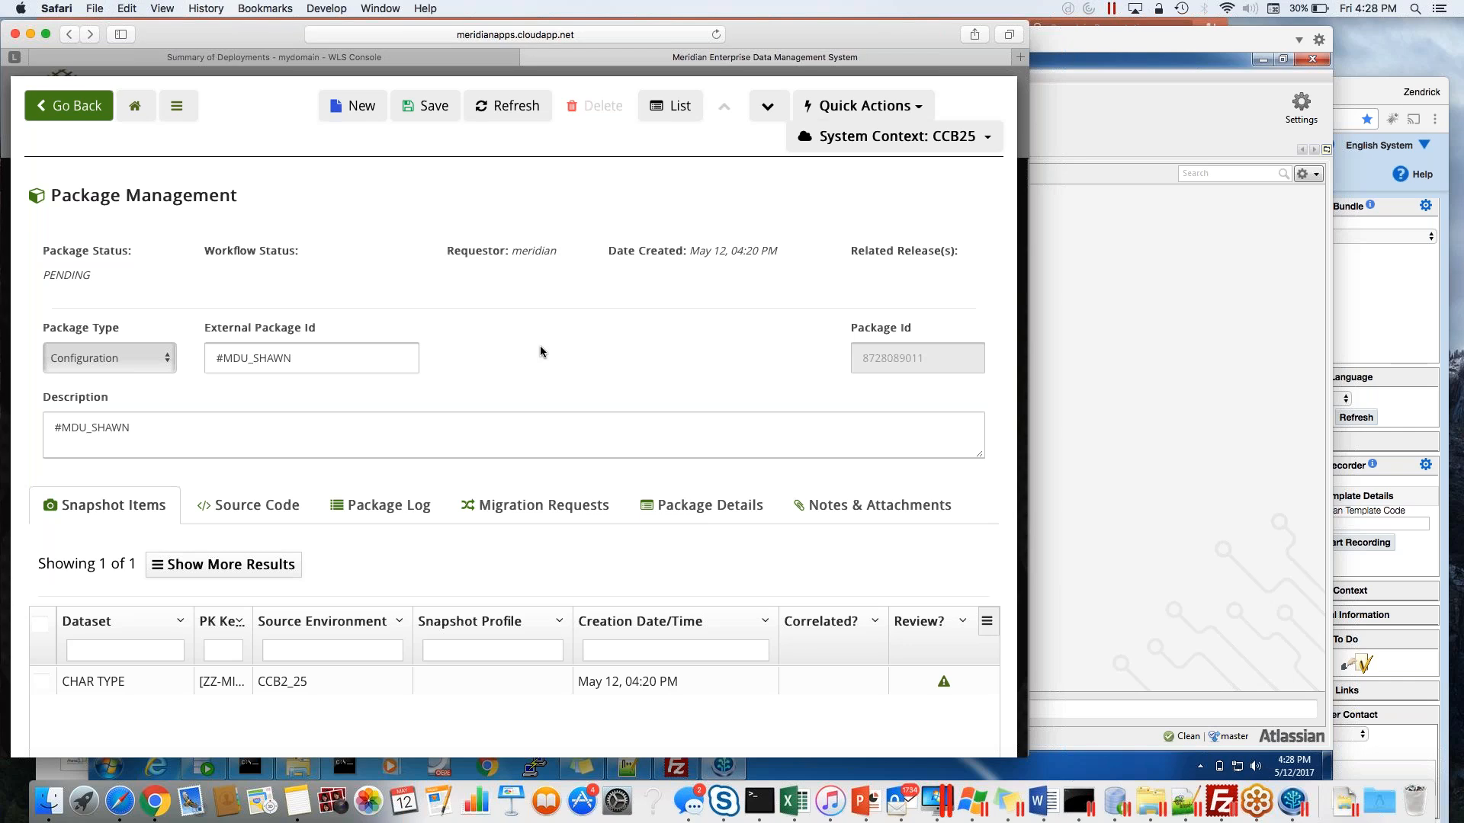
scroll(540, 347, down, 1)
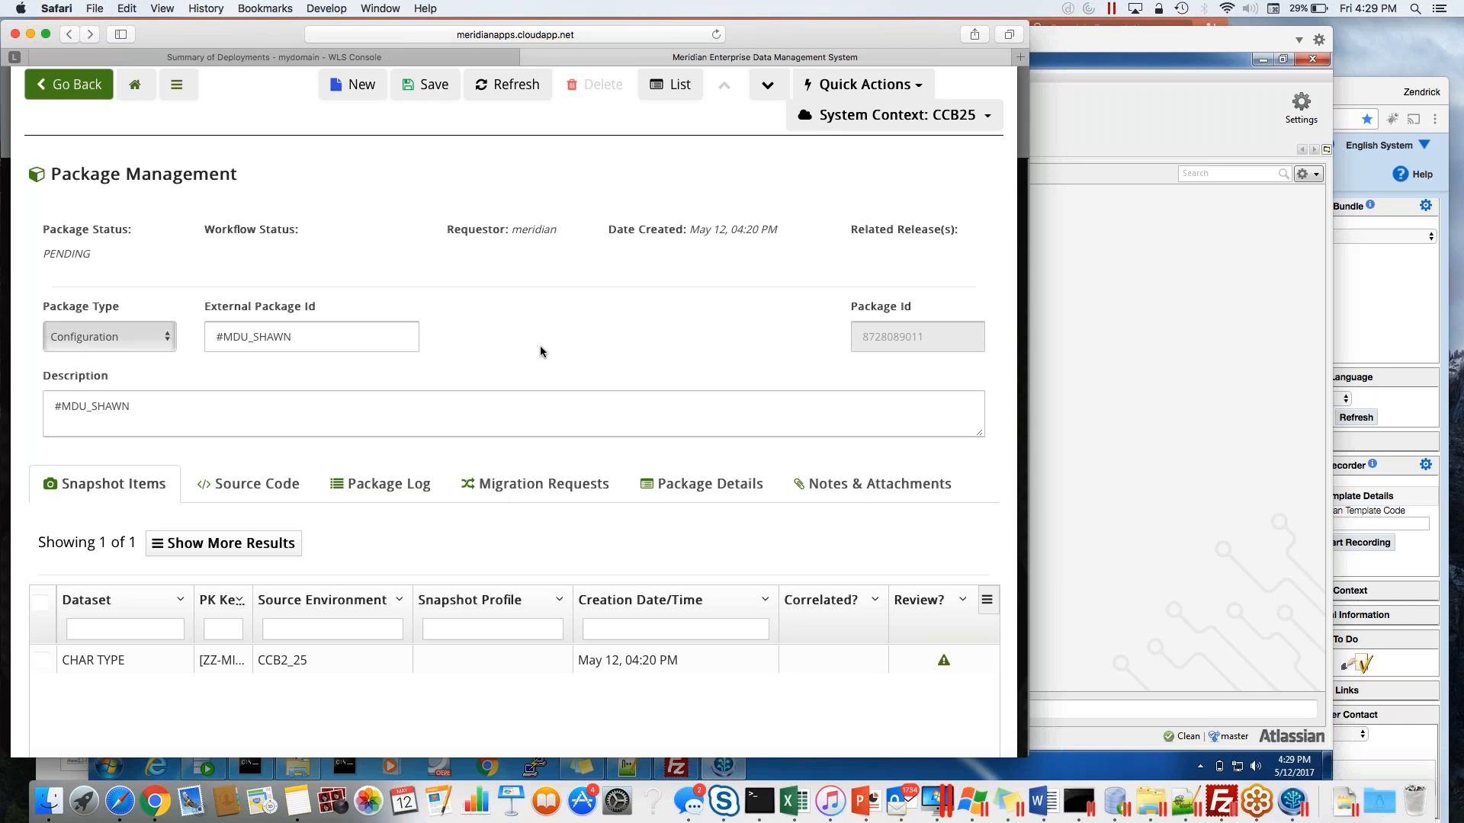
click(251, 483)
click(107, 484)
scroll(515, 411, up, 1)
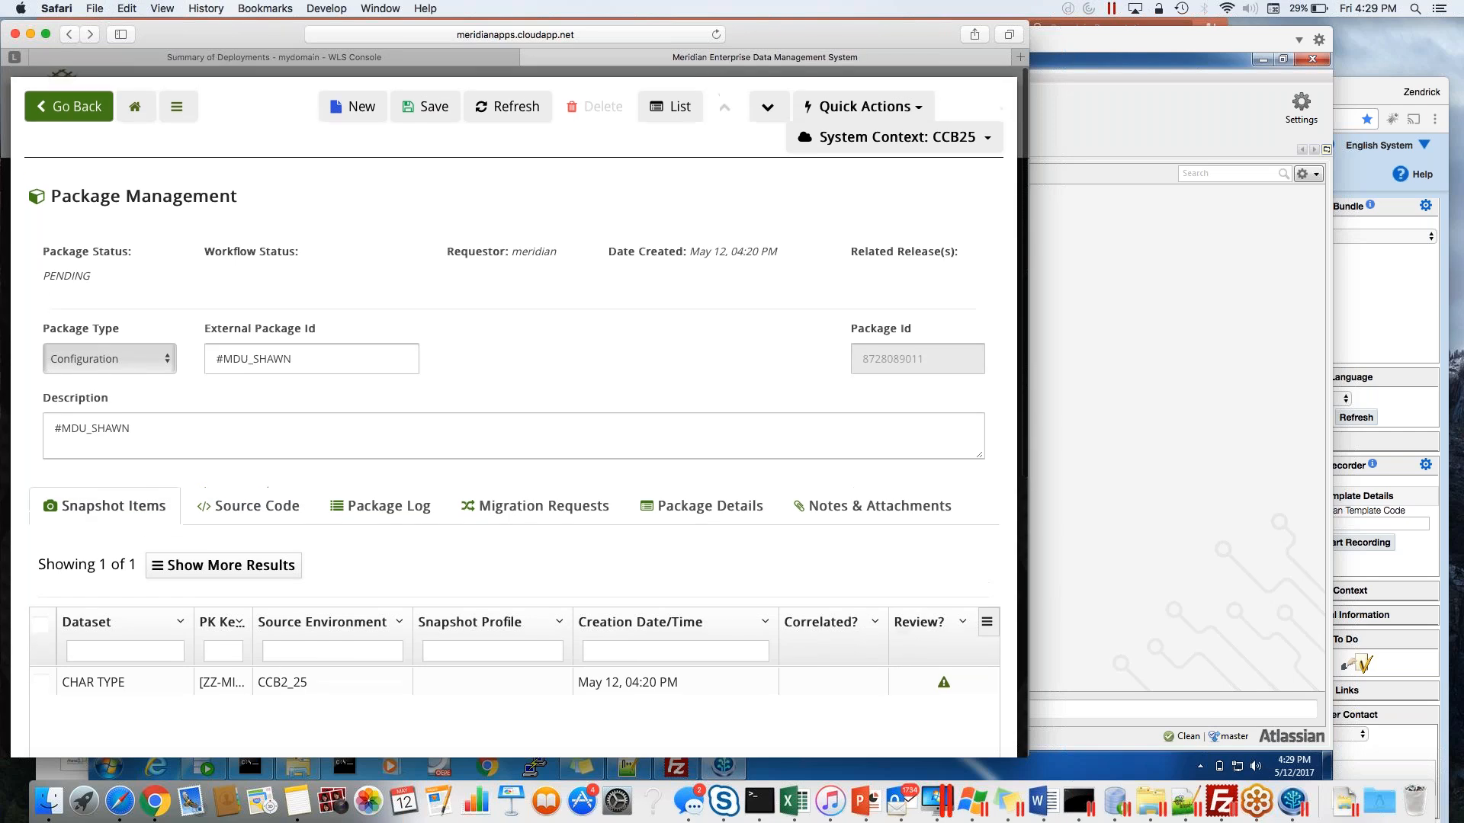
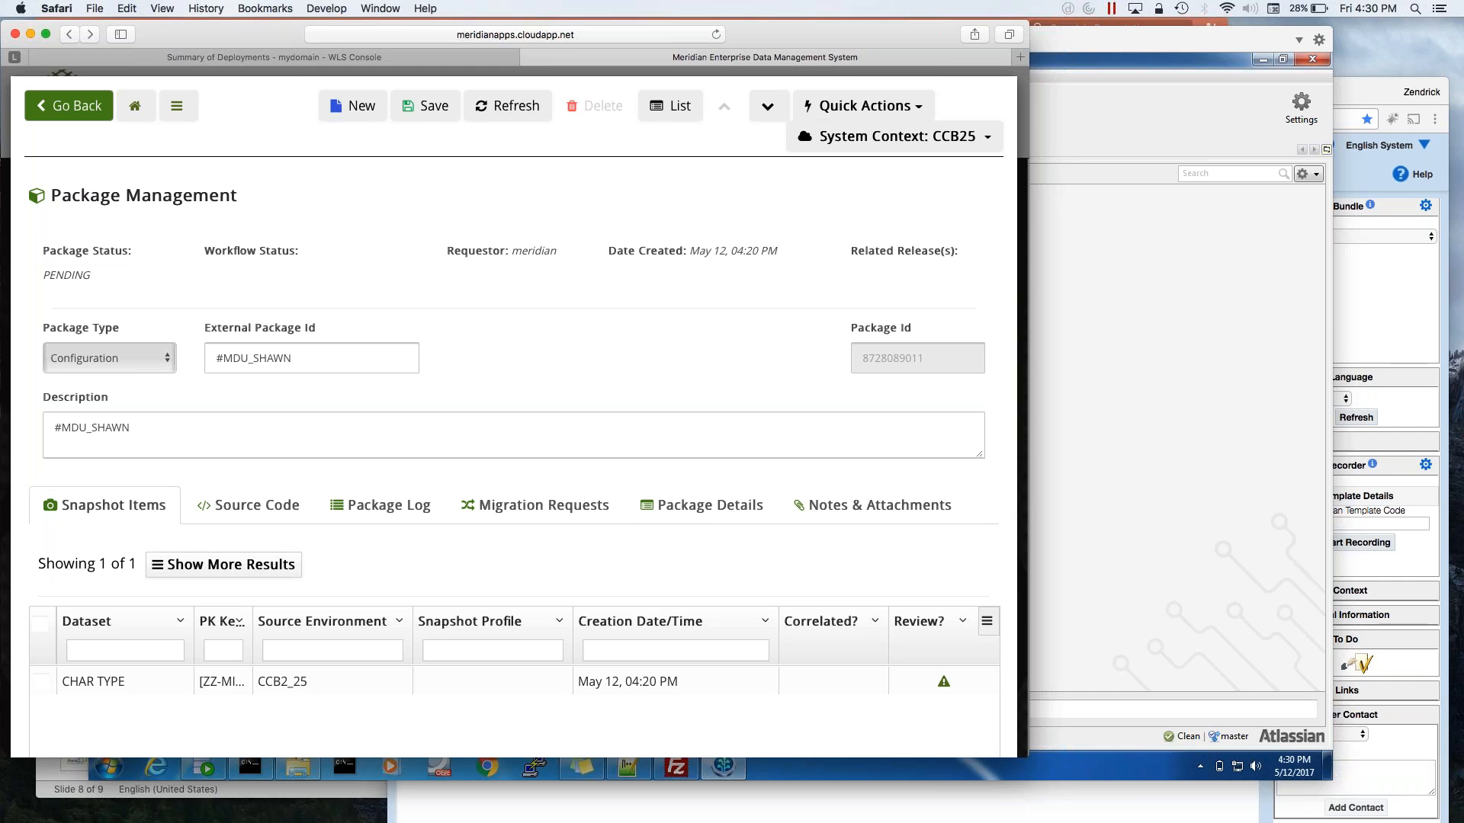
Return to the dashboard and open the DEFAULT workflow template through the Workflow & Security administration portal.
key(super+Tab)
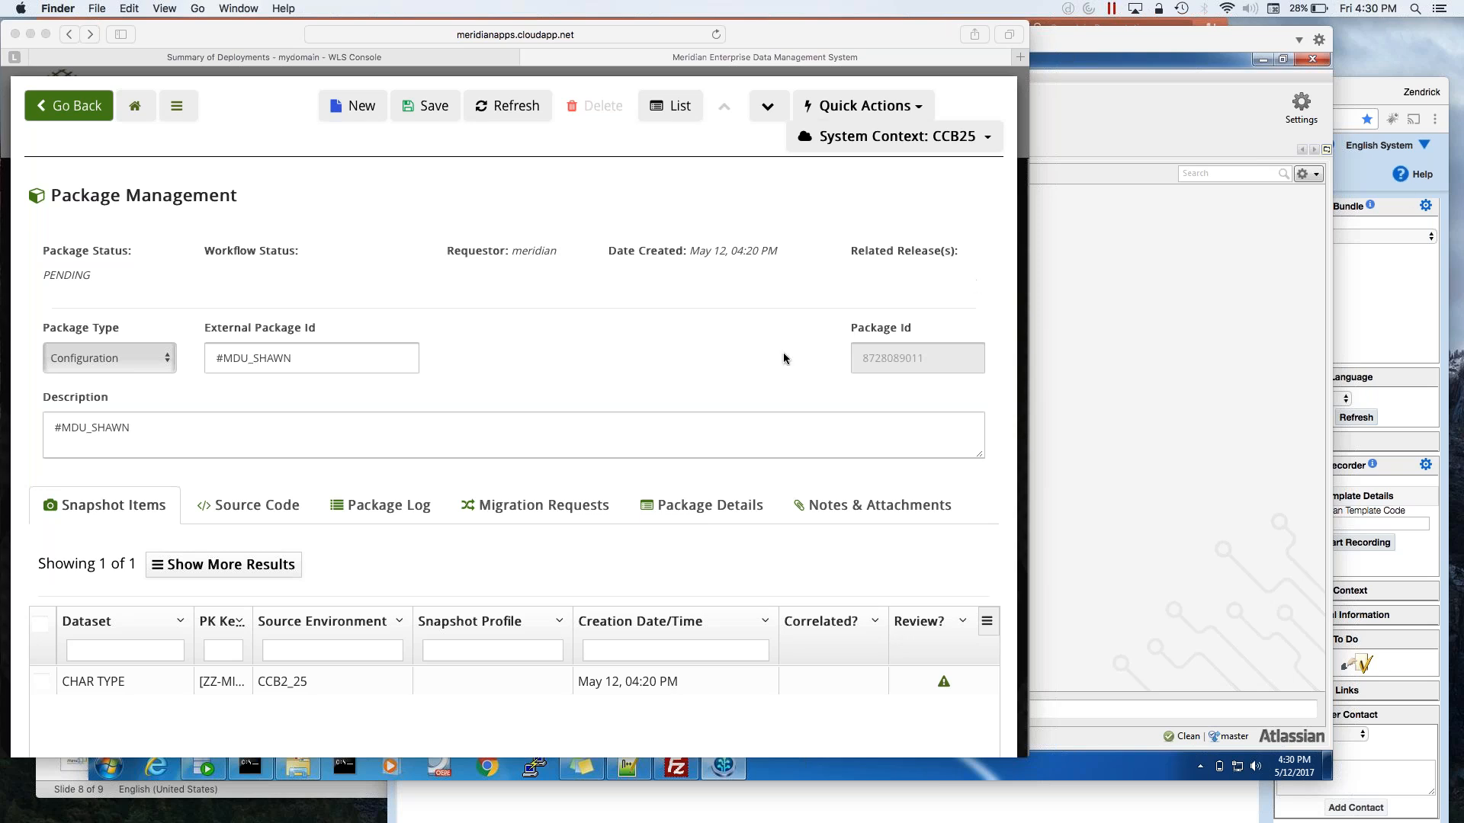
click(658, 373)
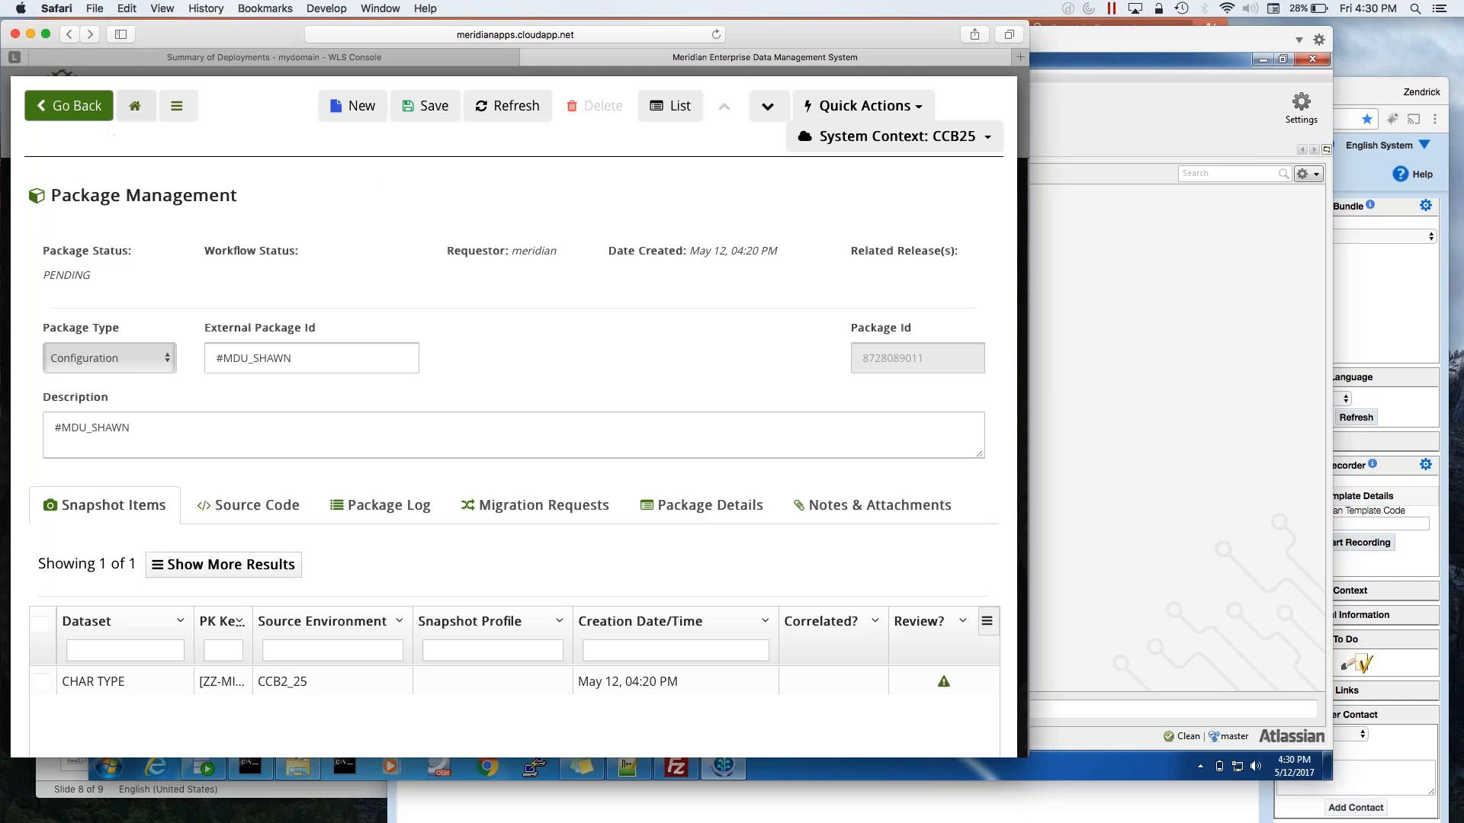
click(105, 115)
scroll(515, 457, down, 5)
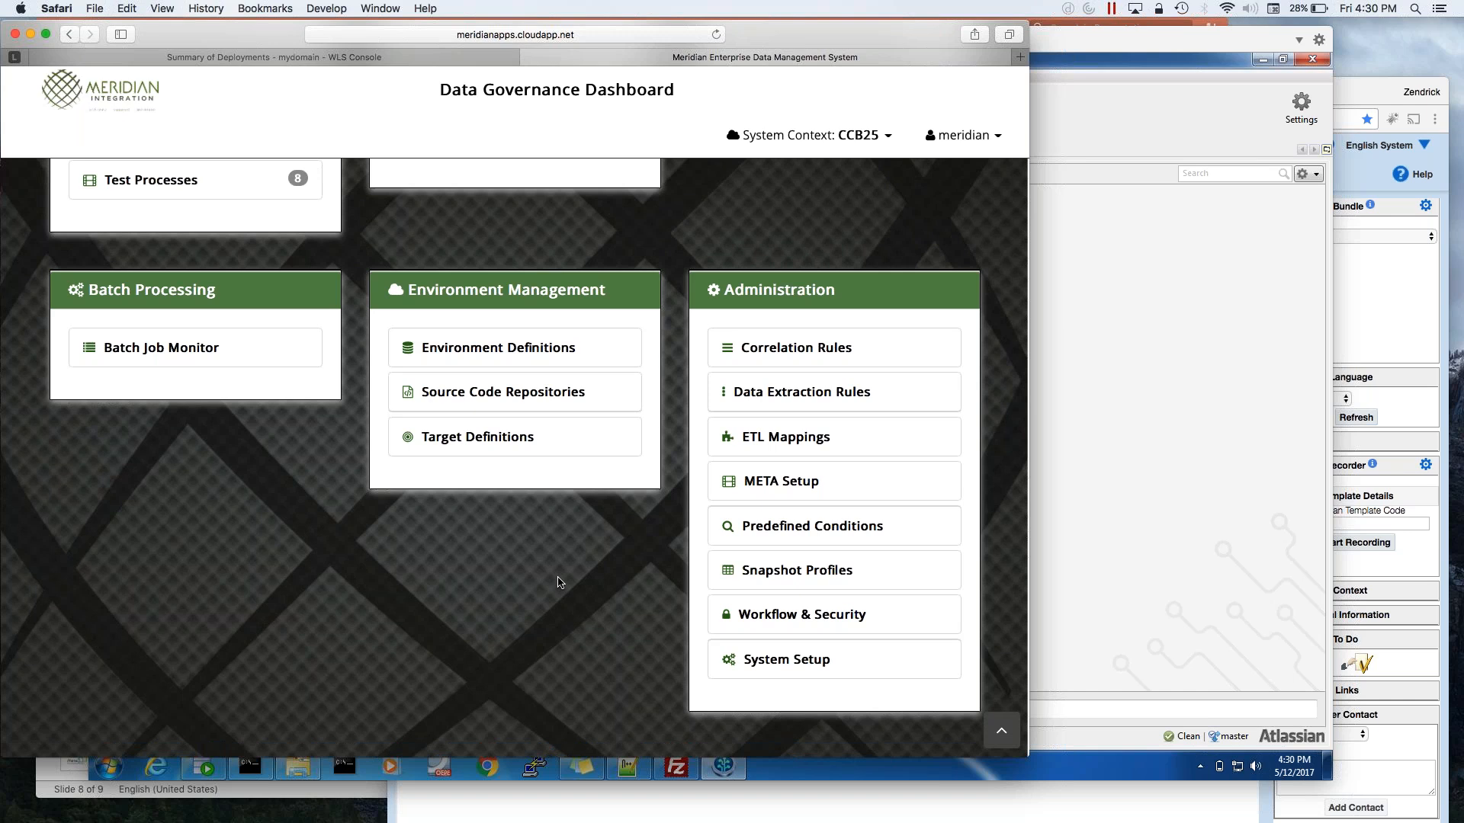
click(780, 622)
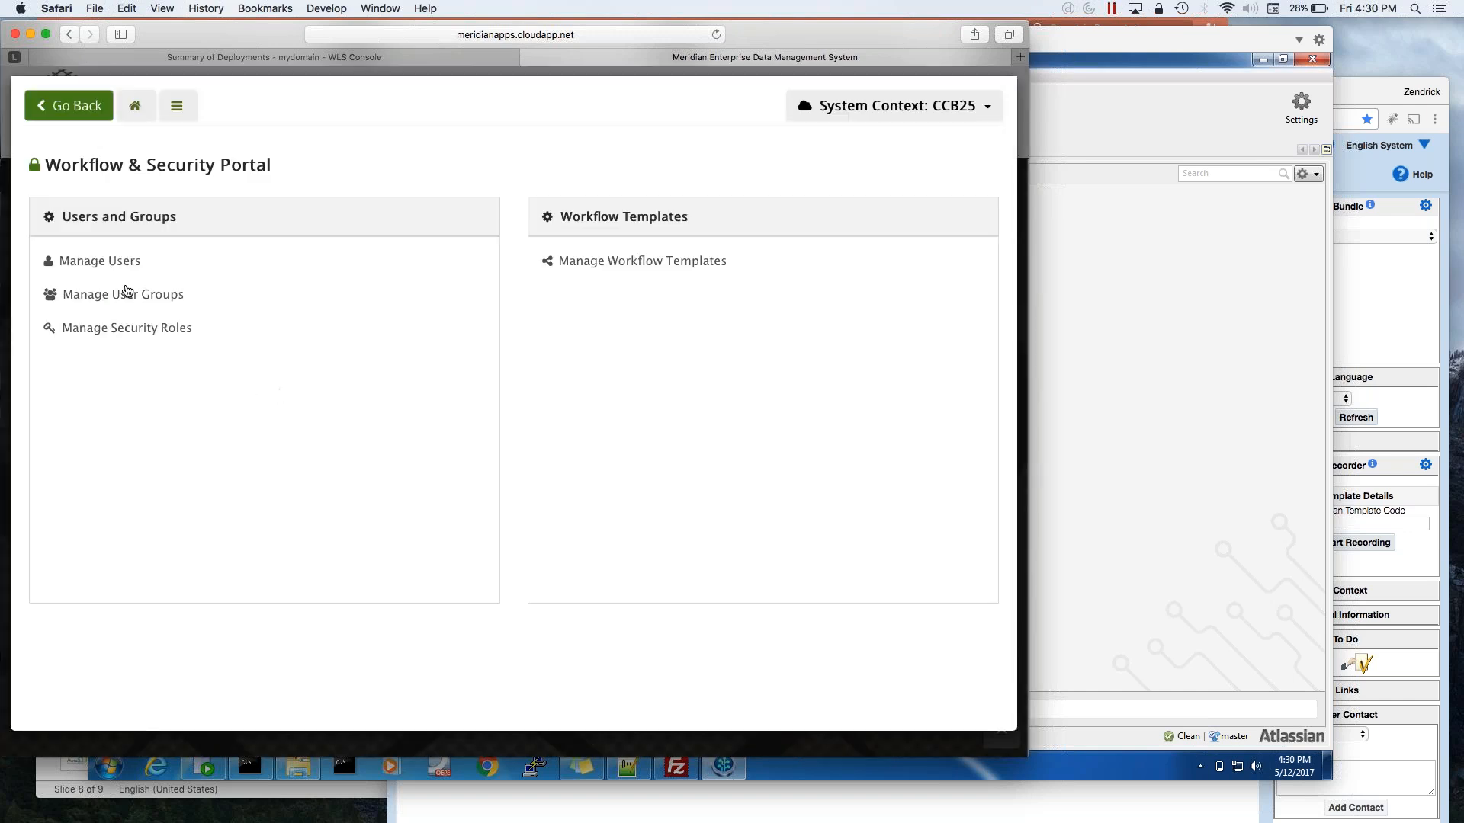
click(695, 261)
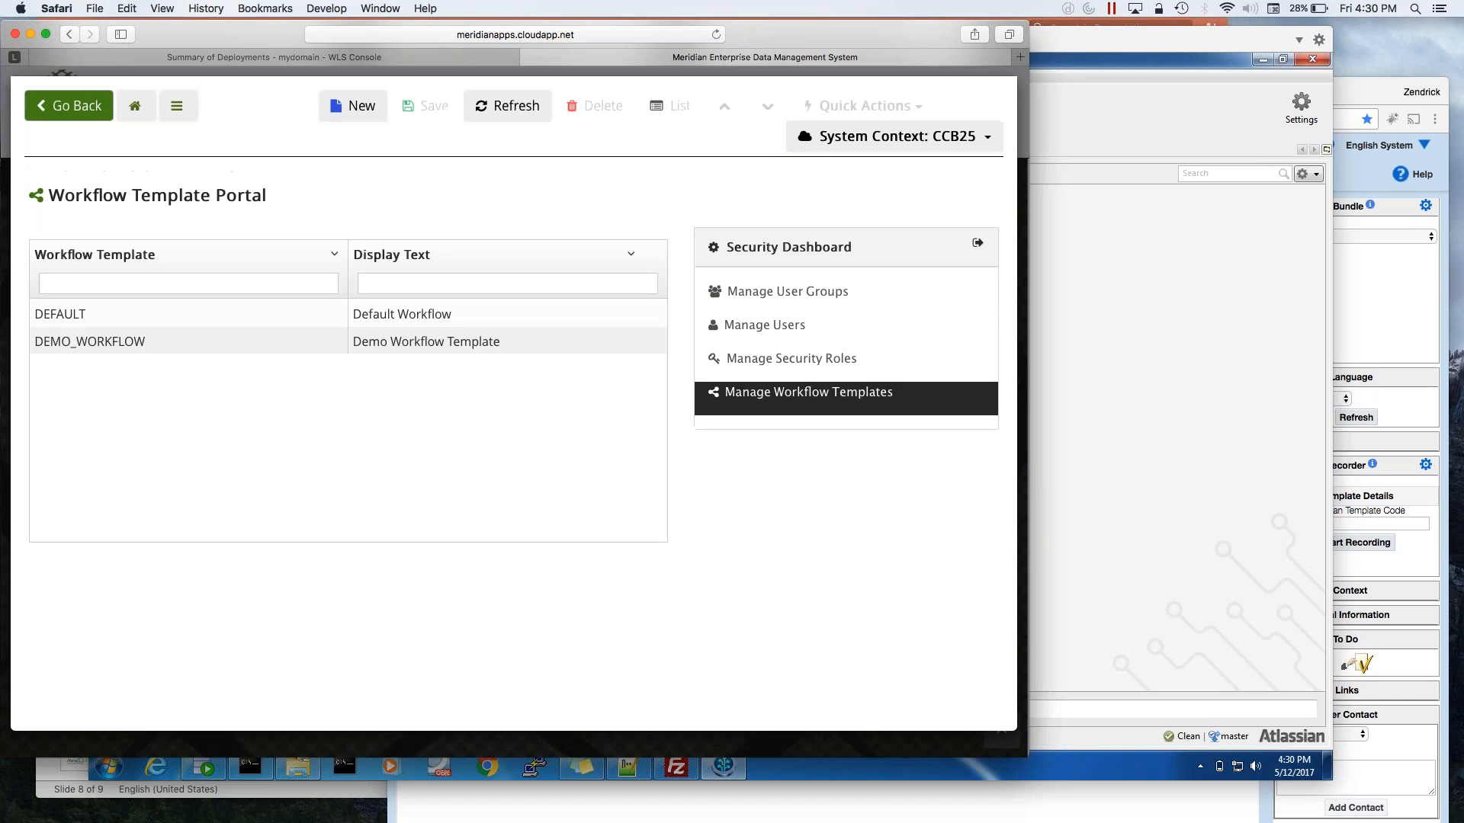
click(76, 313)
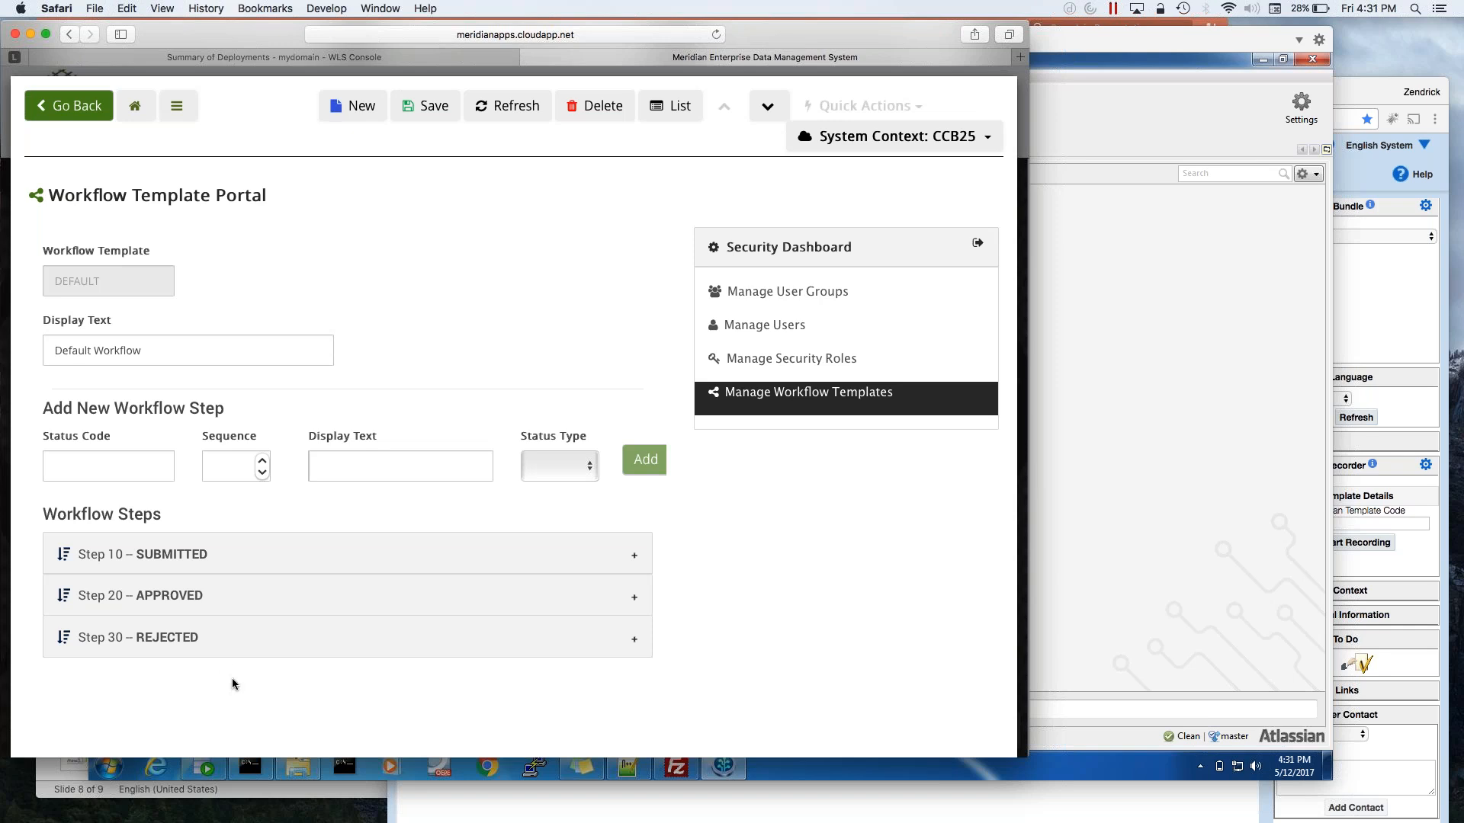
Expand the APPROVED workflow step, examine its details and actions, and collapse it again.
click(149, 595)
scroll(424, 660, down, 2)
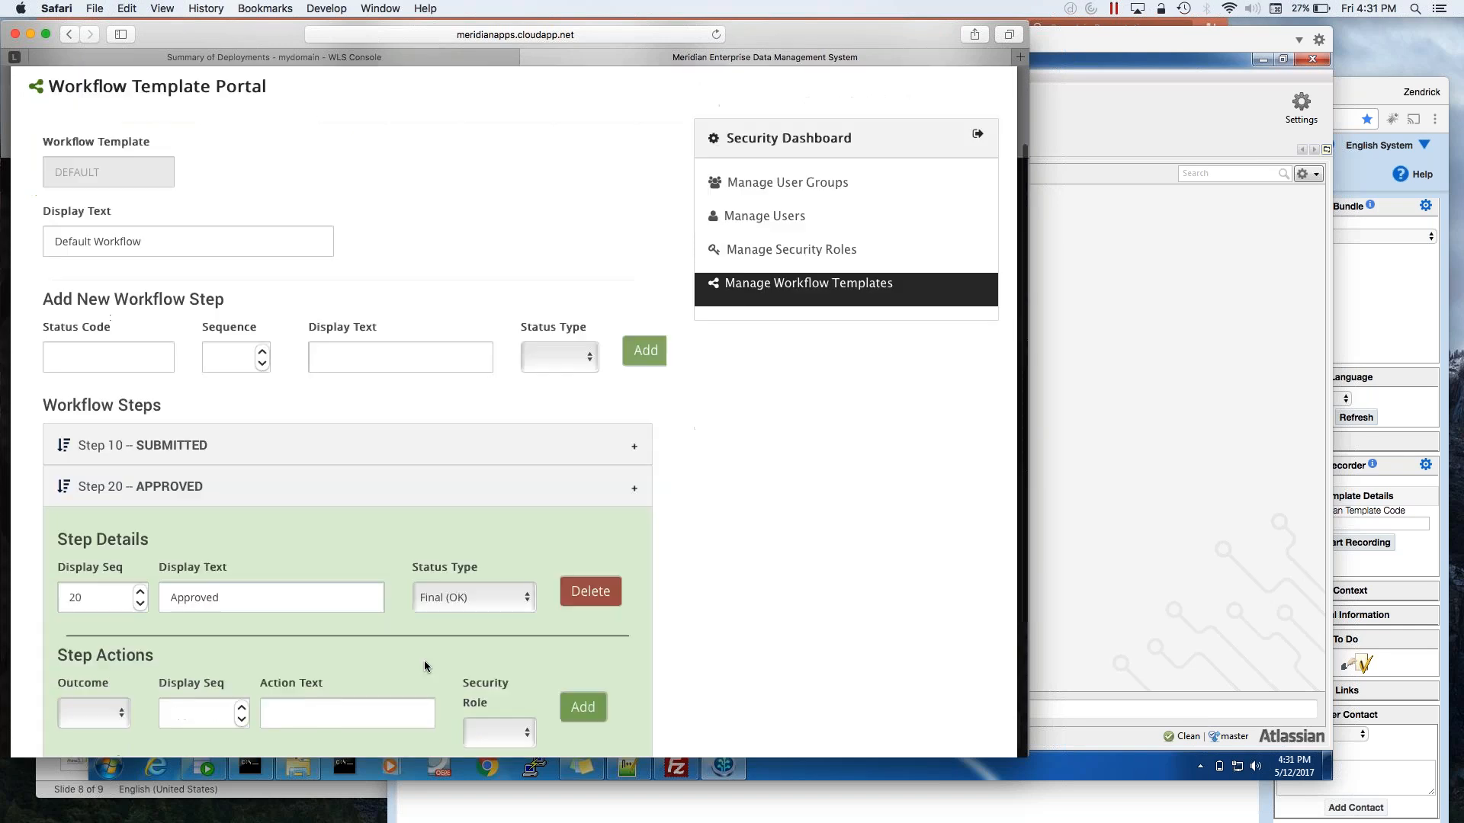
scroll(460, 639, down, 4)
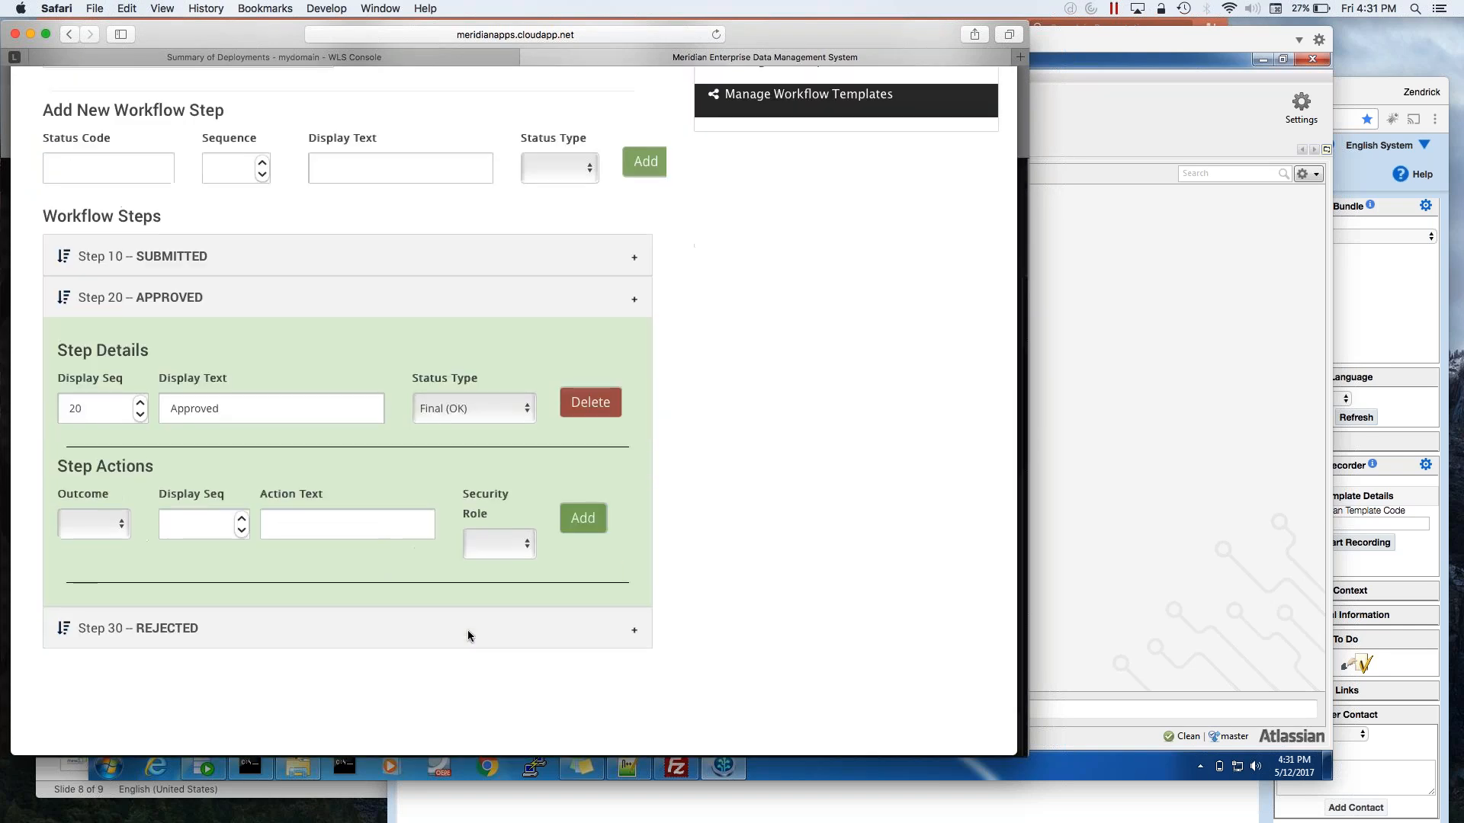
scroll(334, 481, up, 1)
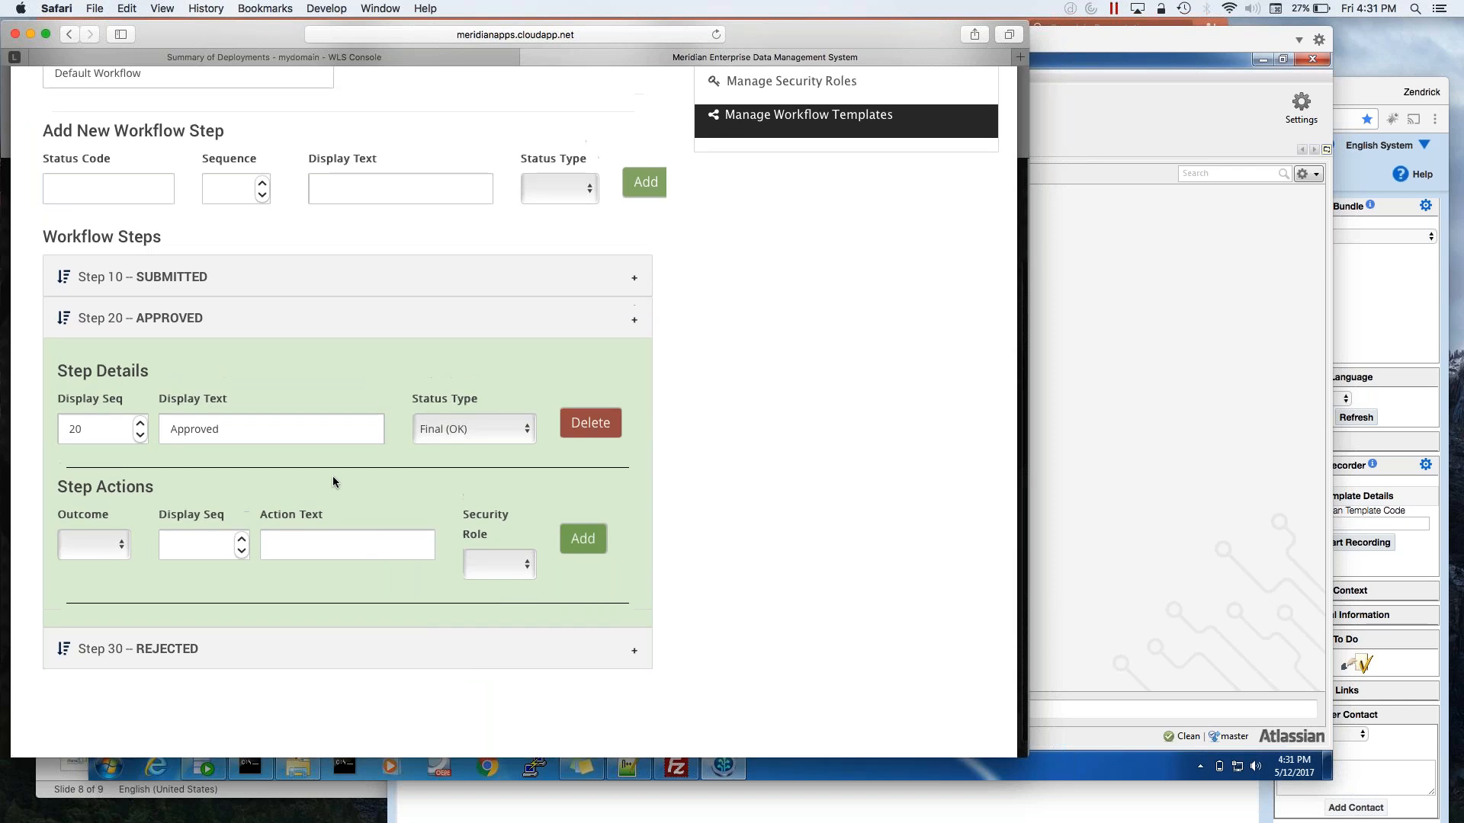
click(208, 317)
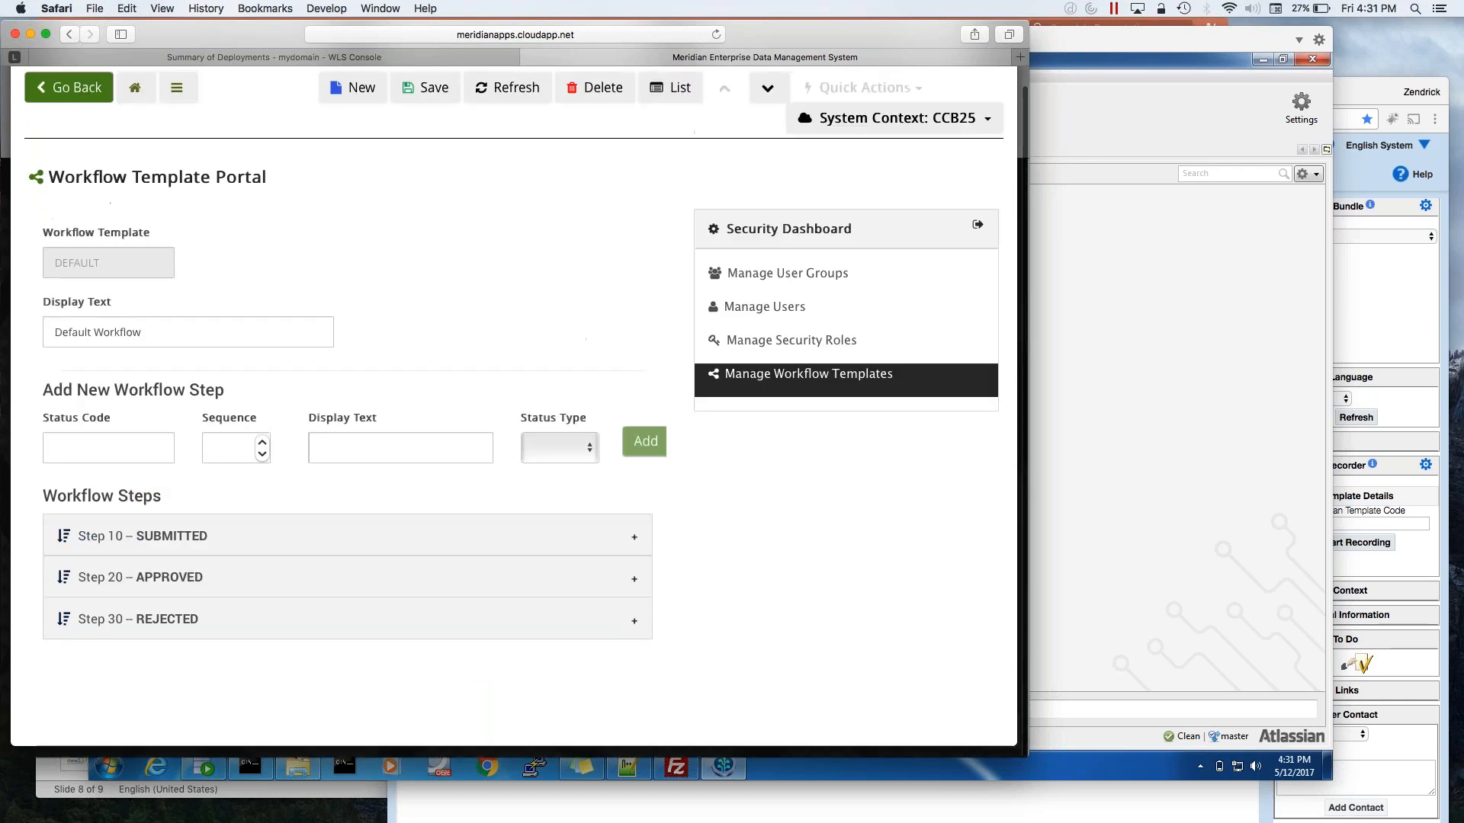
Expand the SUBMITTED workflow step, review its approve and reject actions with their security roles, and collapse it.
click(171, 537)
scroll(321, 549, down, 5)
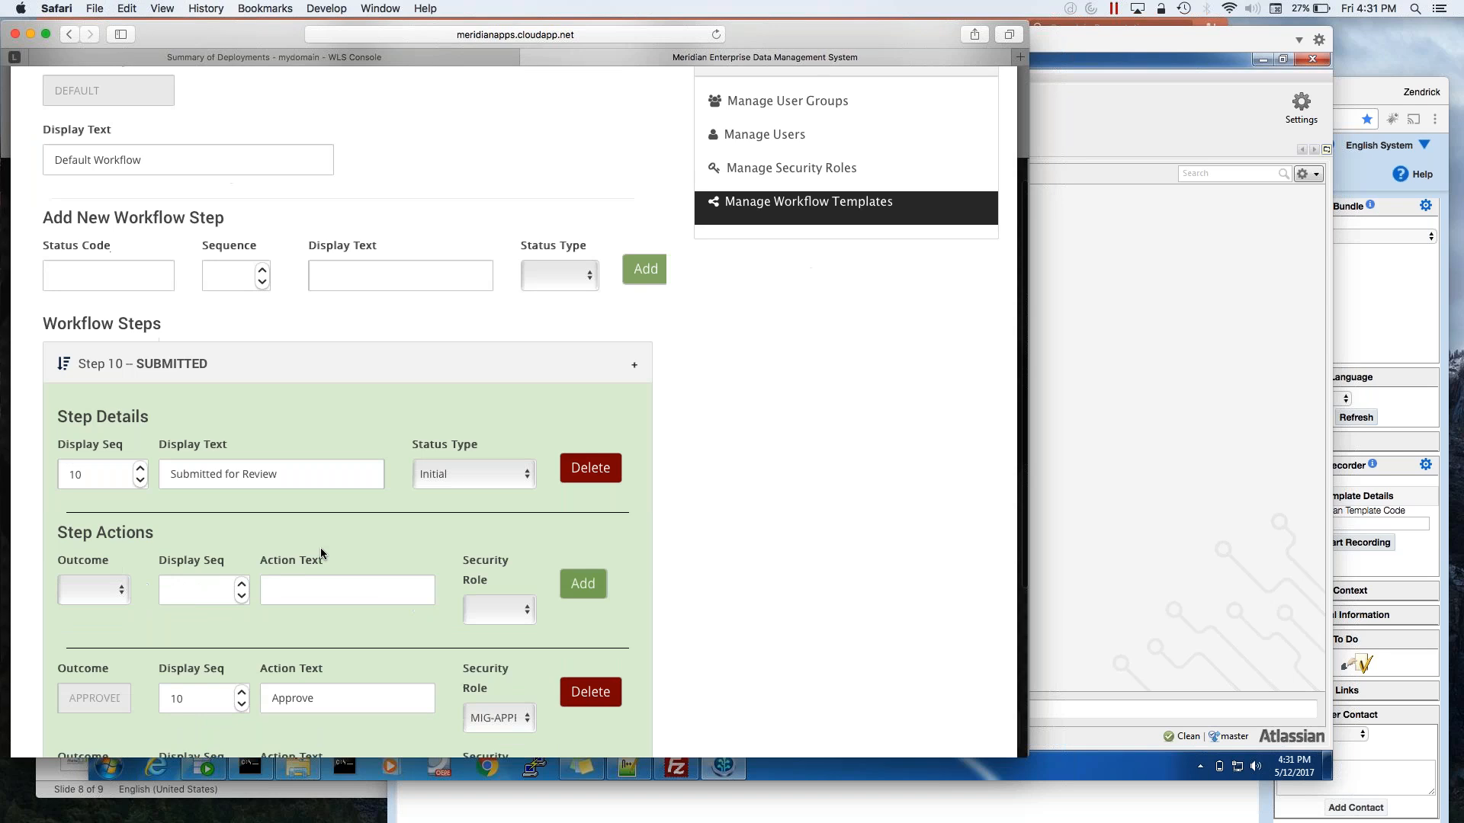
scroll(320, 547, down, 4)
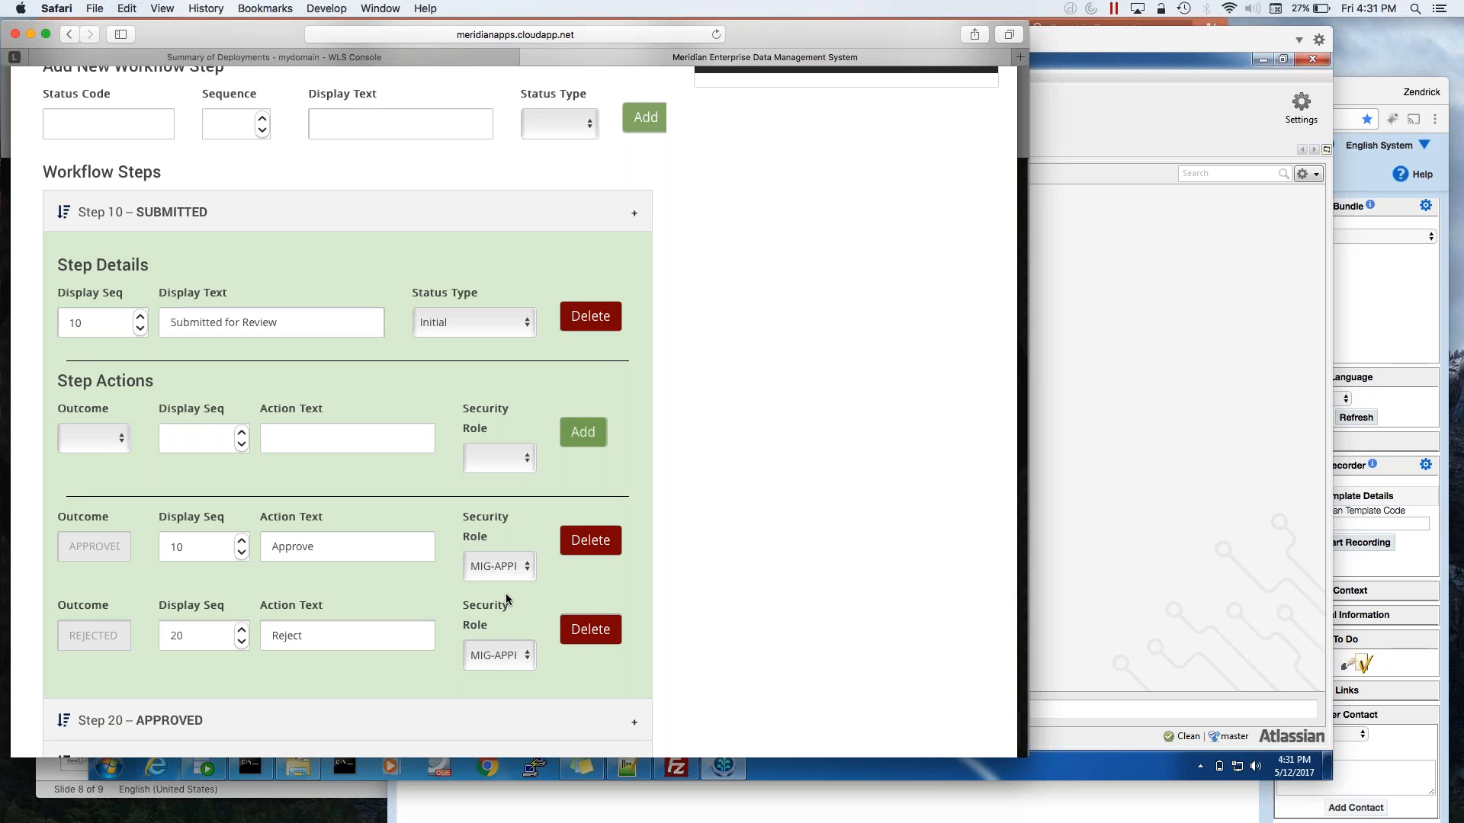
scroll(364, 581, up, 3)
click(317, 336)
scroll(317, 336, up, 1)
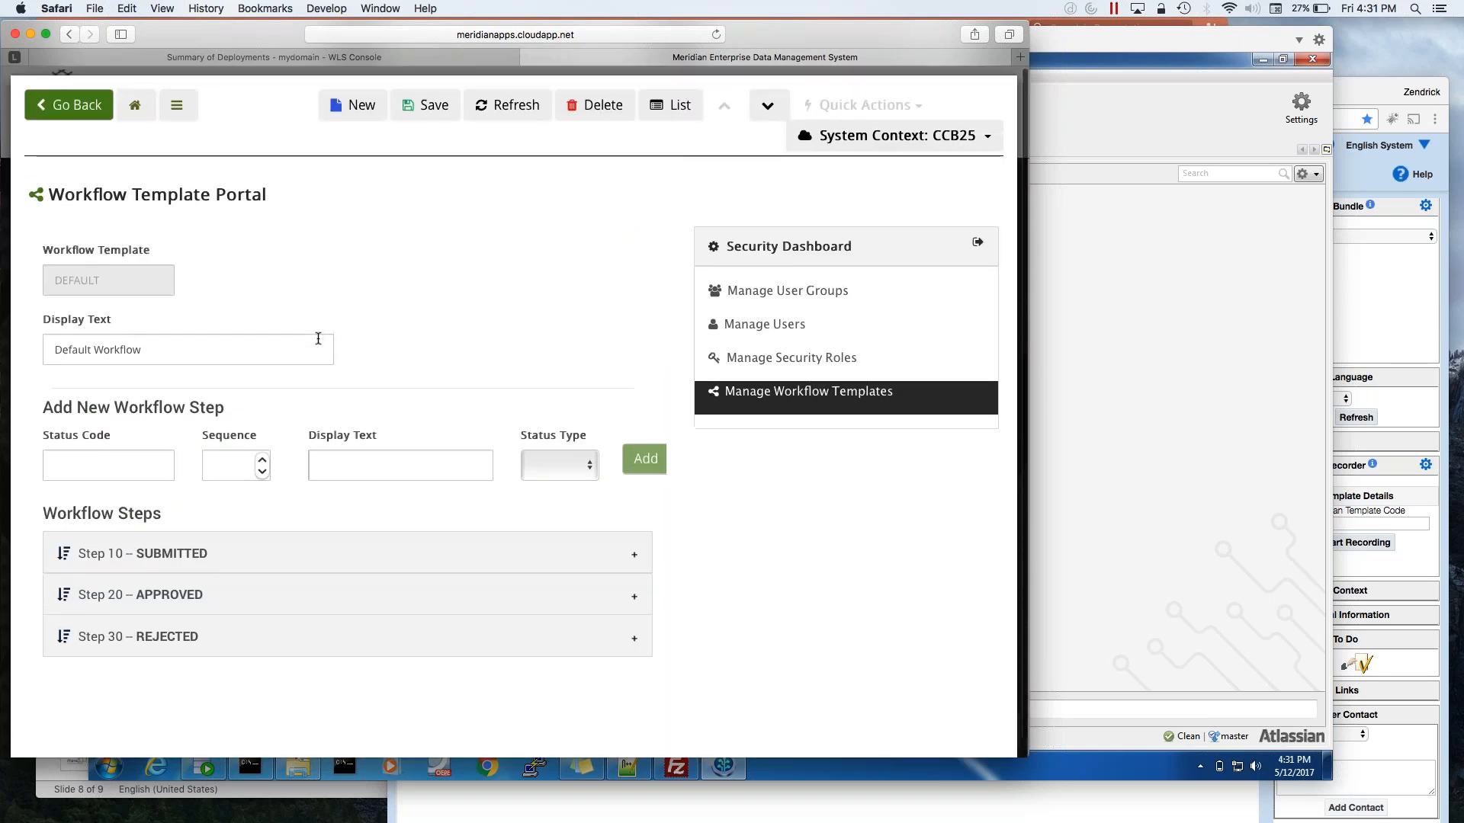
Leave the workflow templates for the dashboard and open the DEMO-DEV-STACK target definition.
click(82, 113)
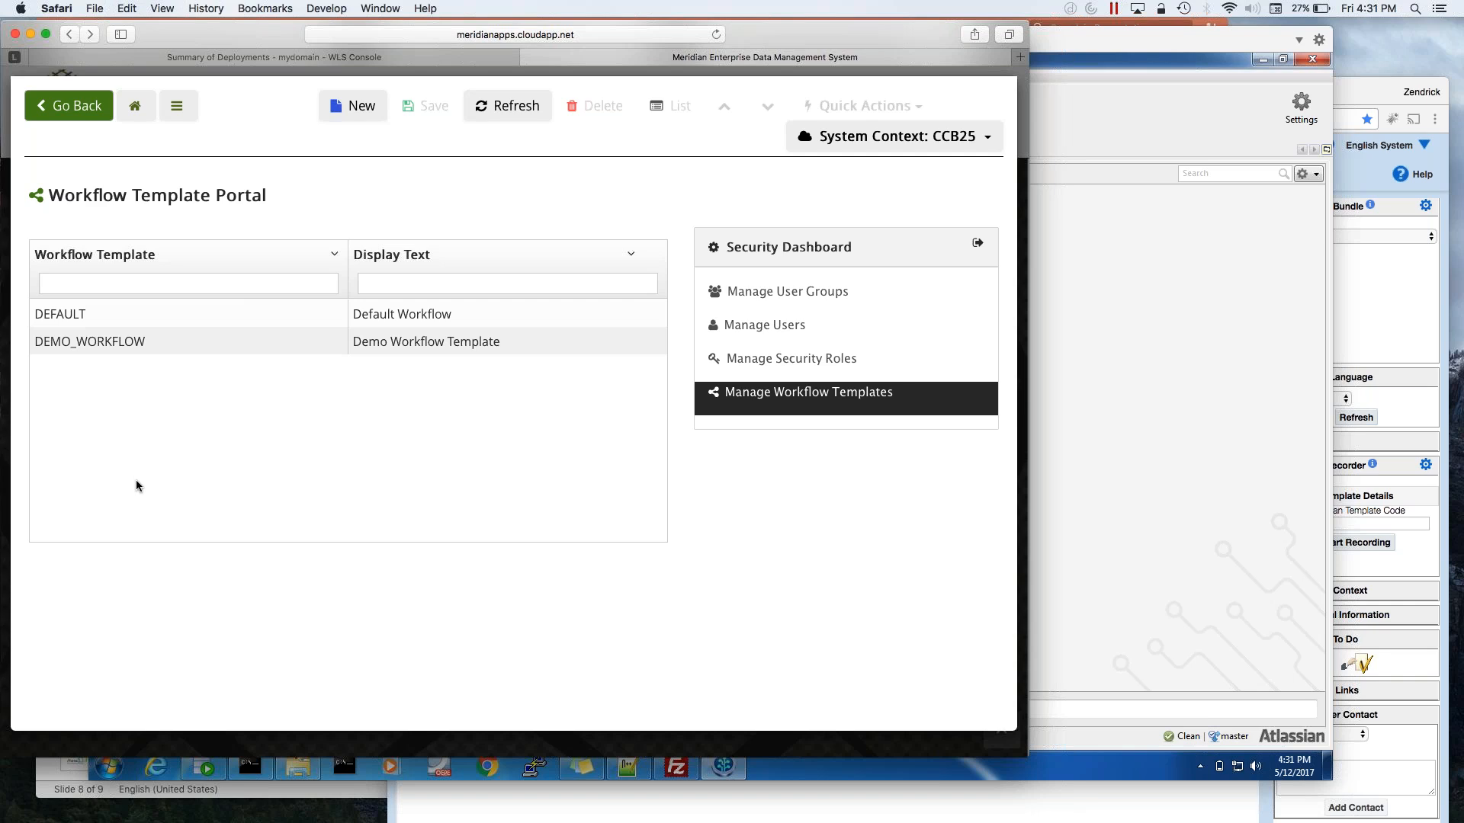
click(146, 119)
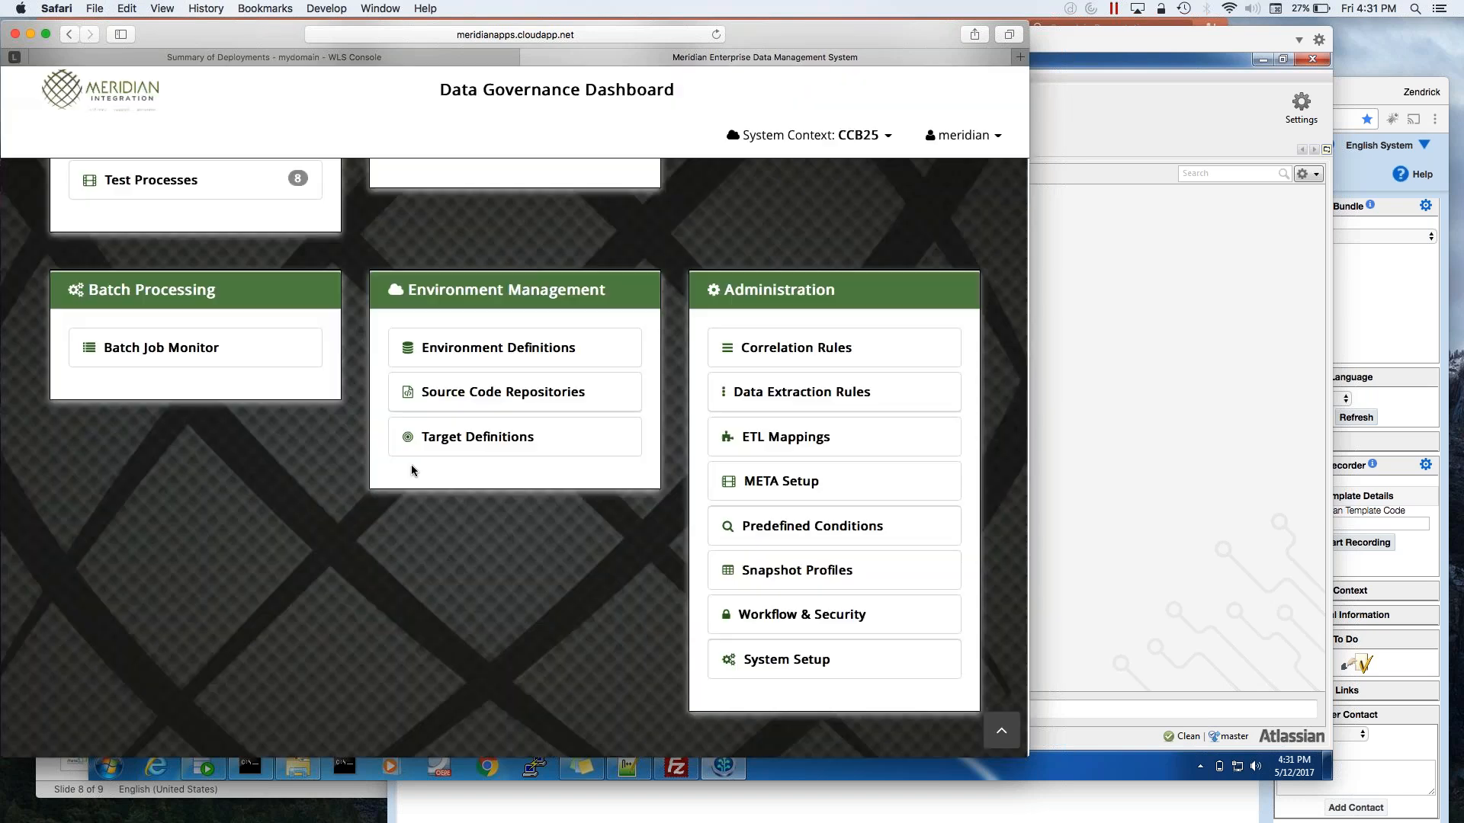
click(464, 438)
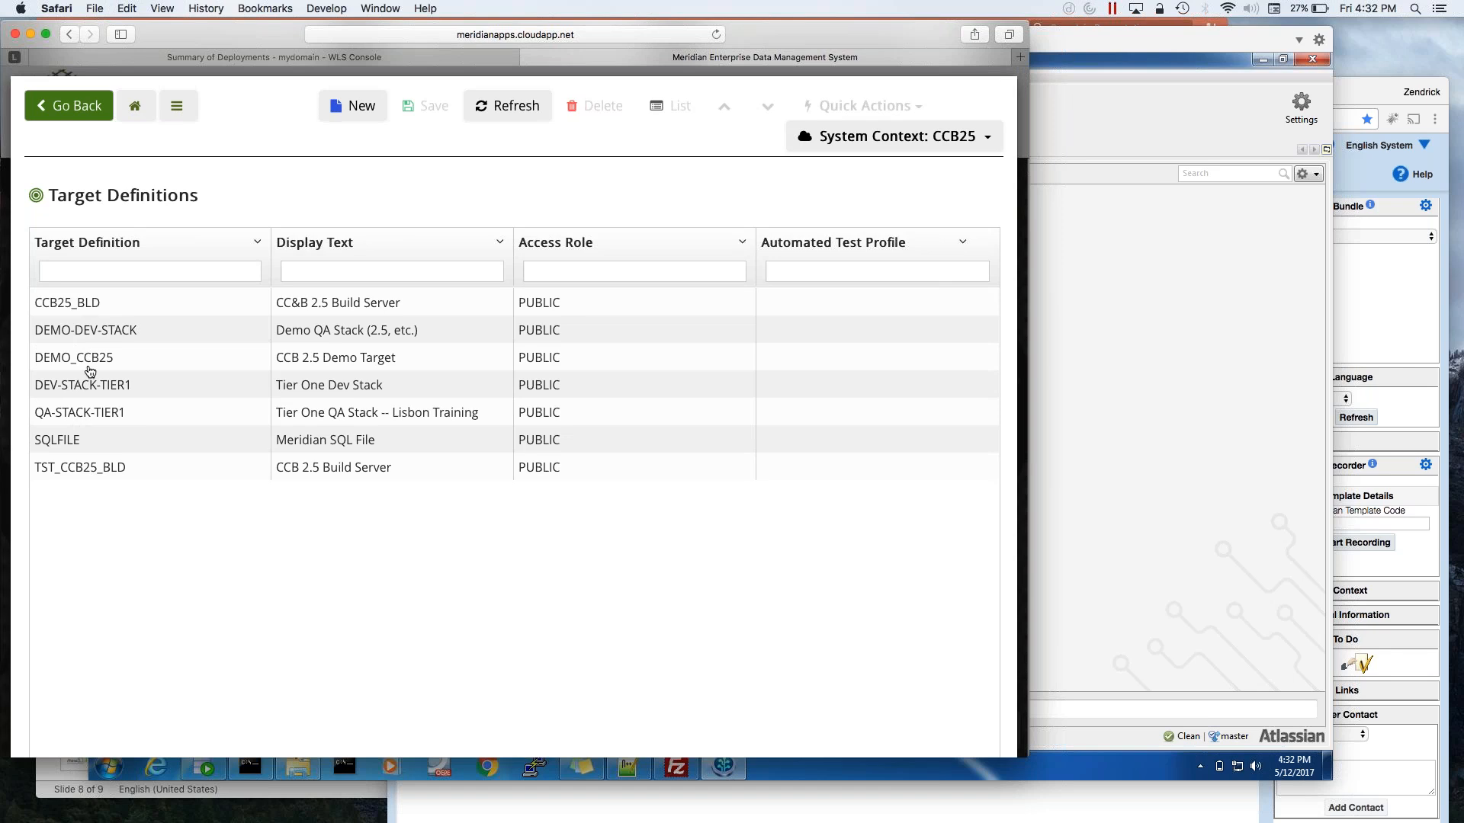
click(79, 335)
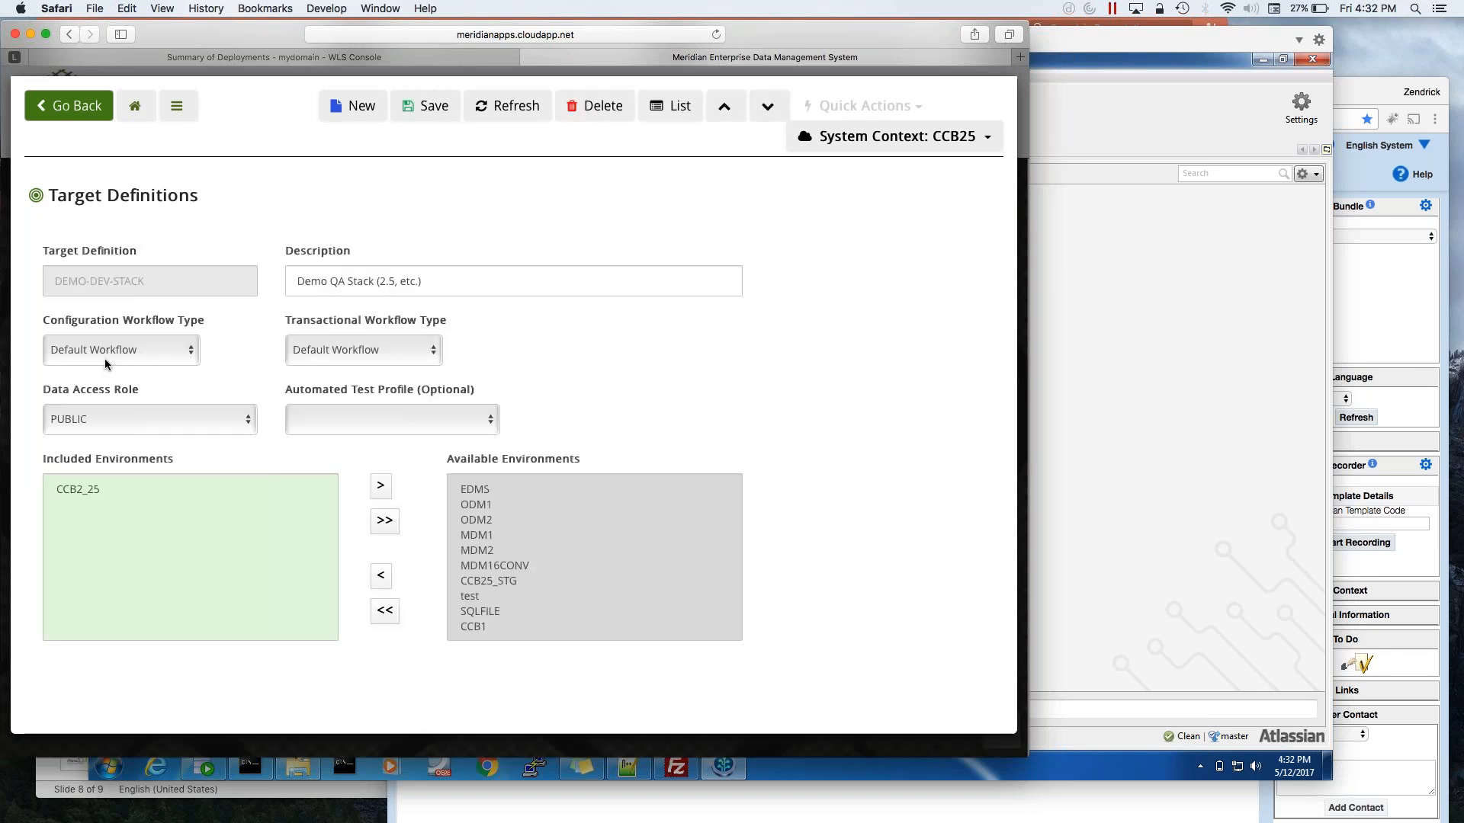
Check the available configuration workflow types for the target, keep Default Workflow, and return to the dashboard.
click(166, 353)
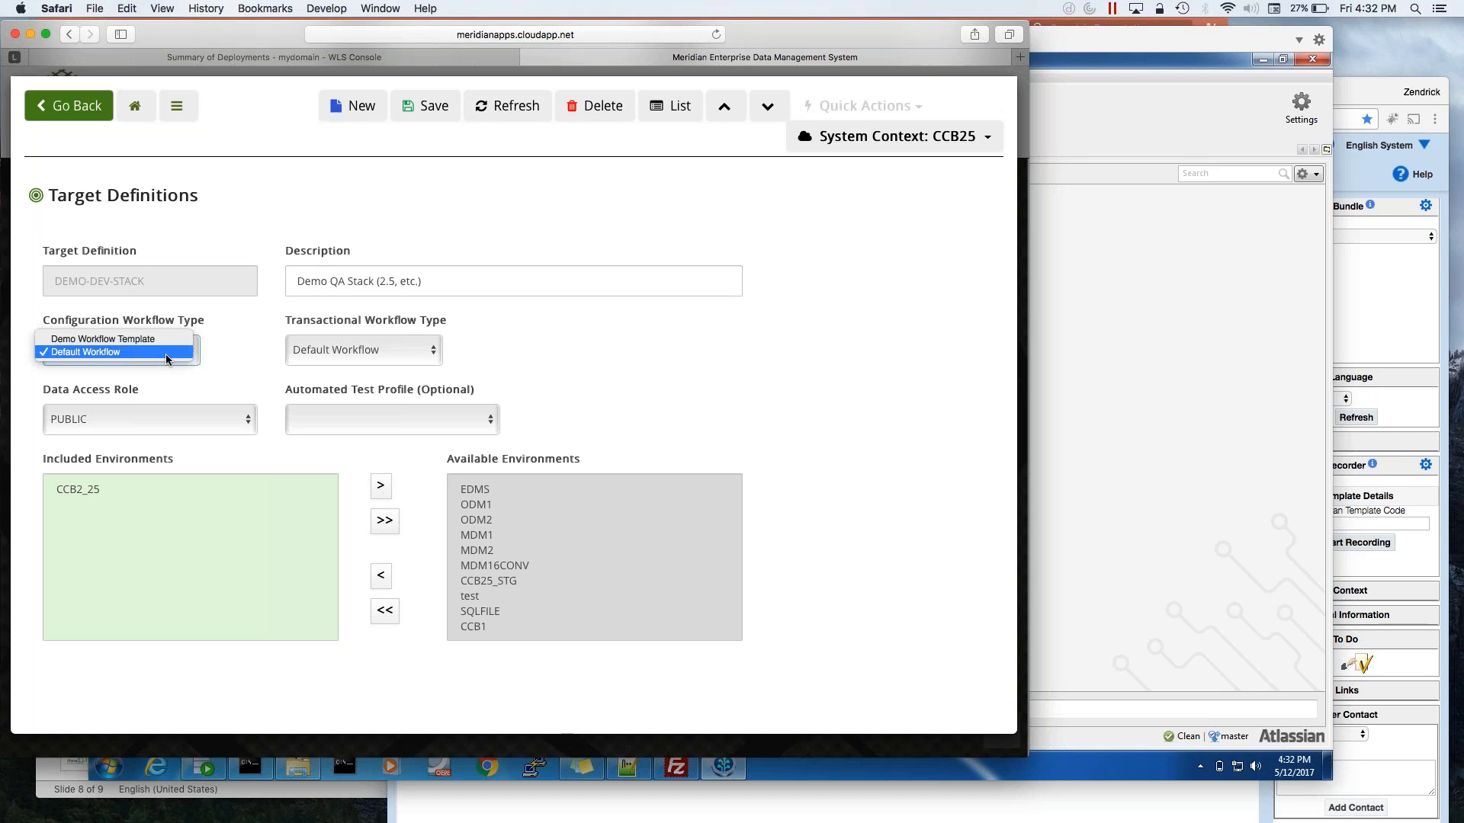
click(166, 354)
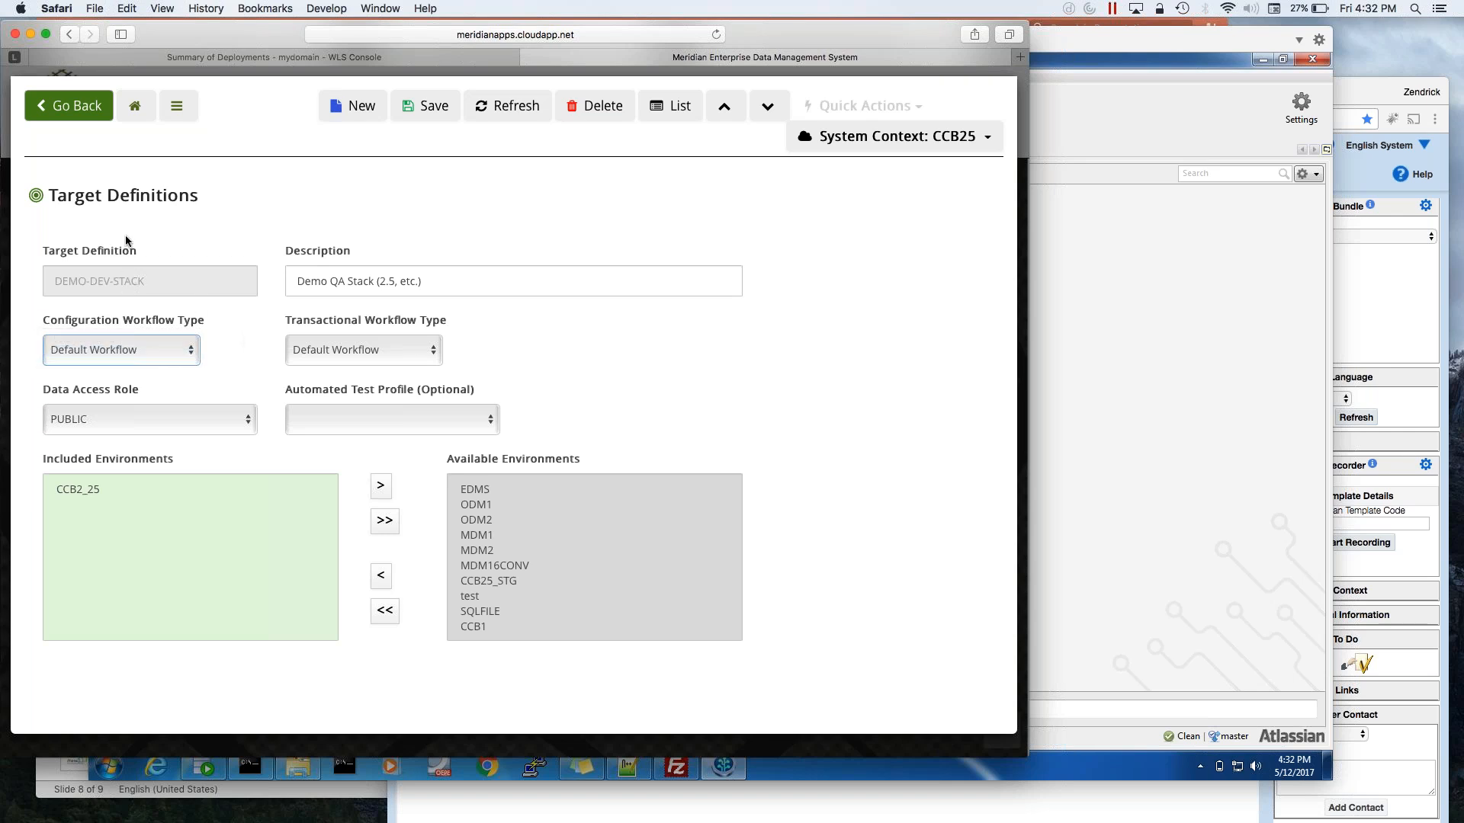
click(167, 359)
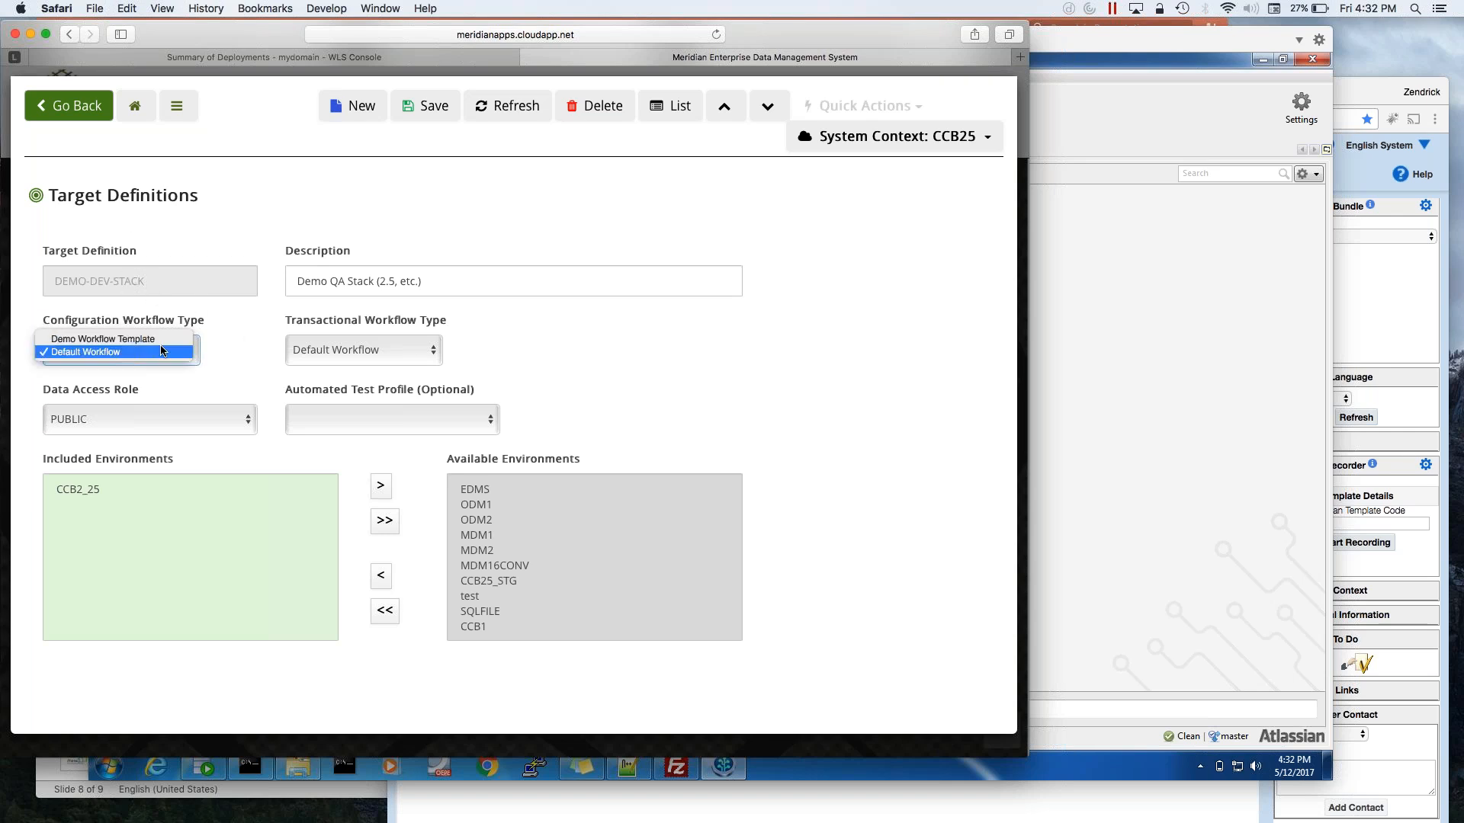
click(174, 350)
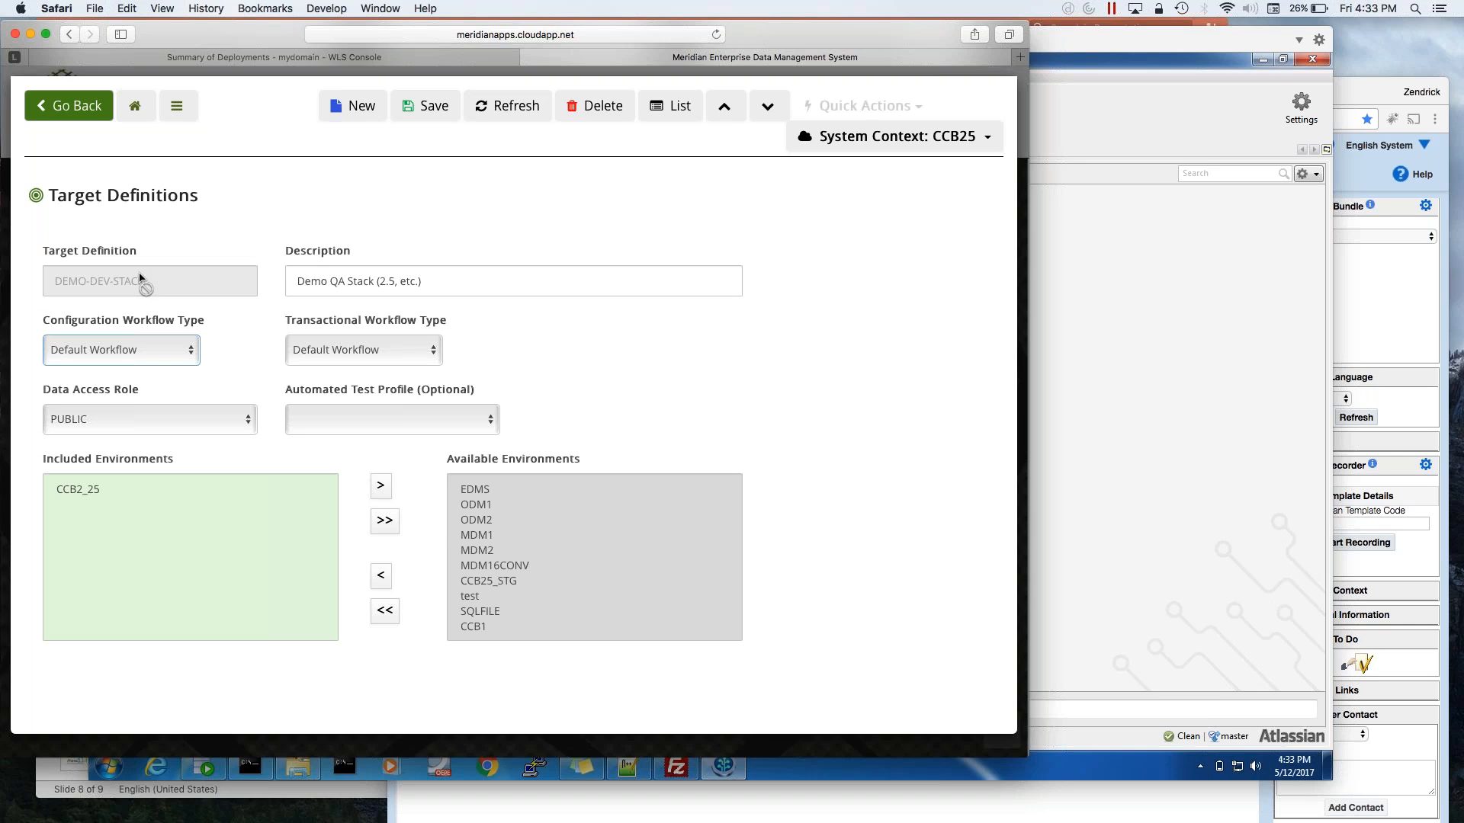
click(61, 110)
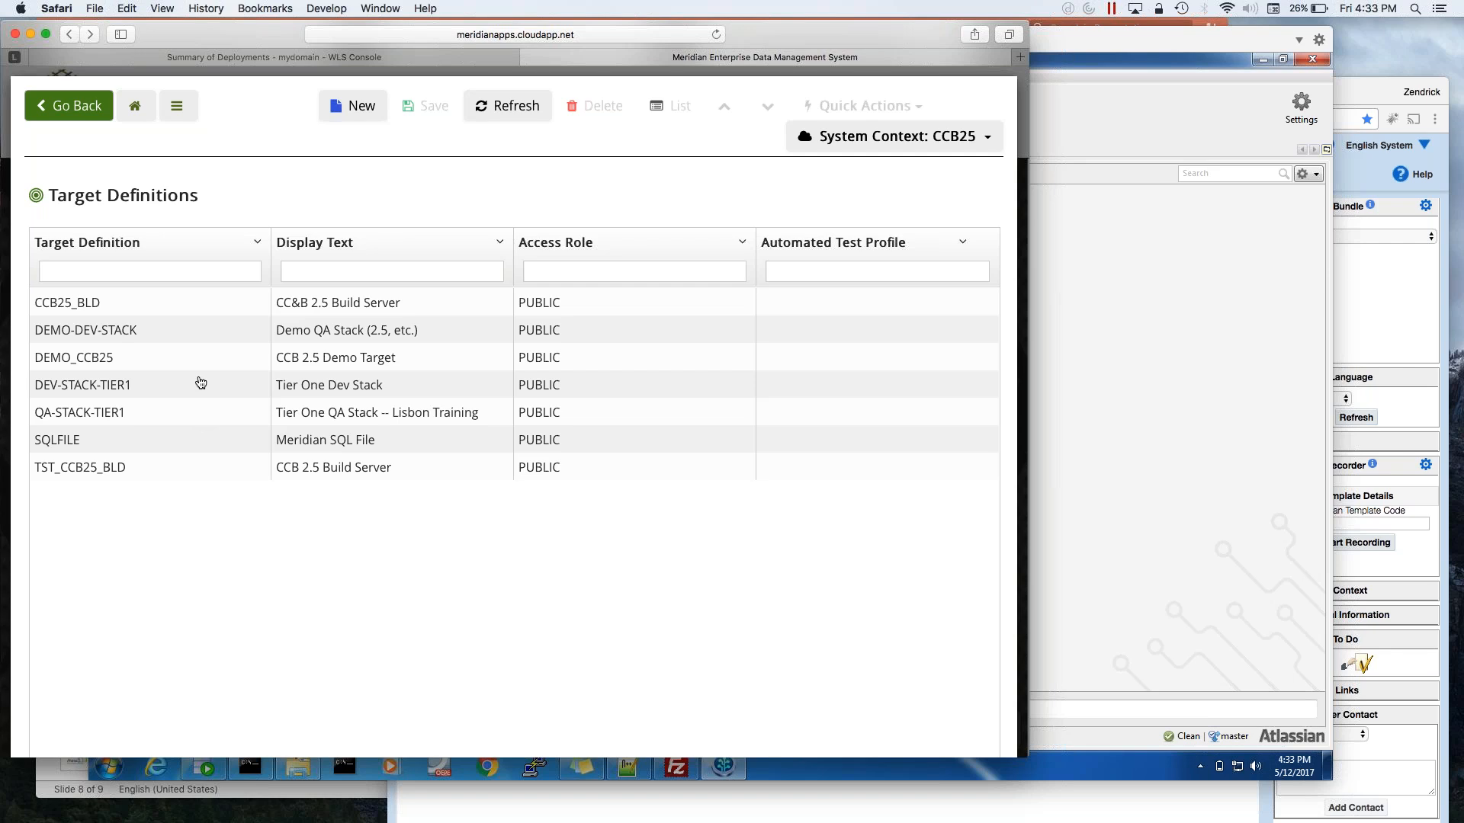
click(84, 110)
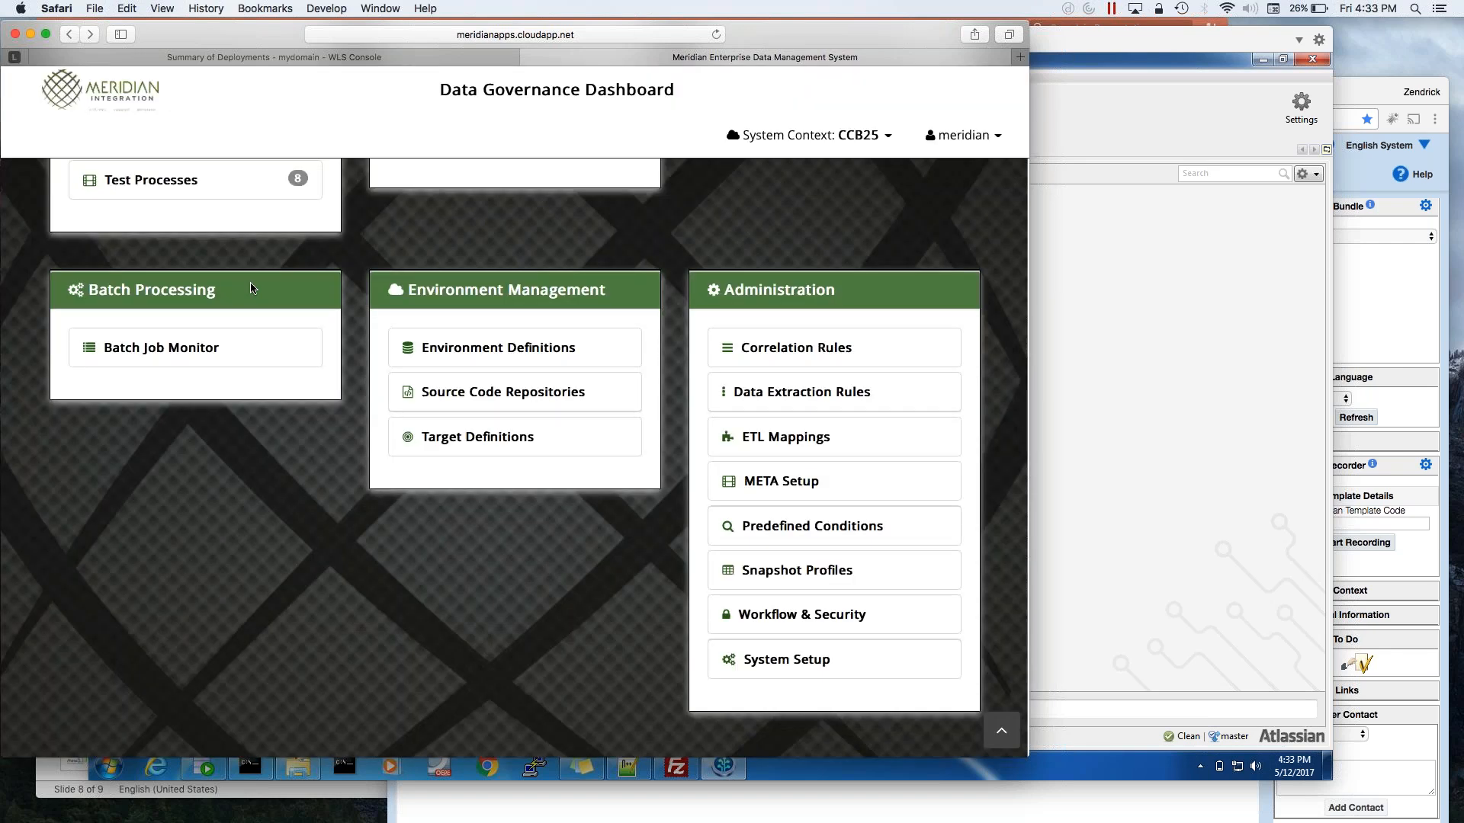
Open the ABDCD automated test process from the test processes queue and expand its test case to show the steps.
scroll(251, 288, up, 3)
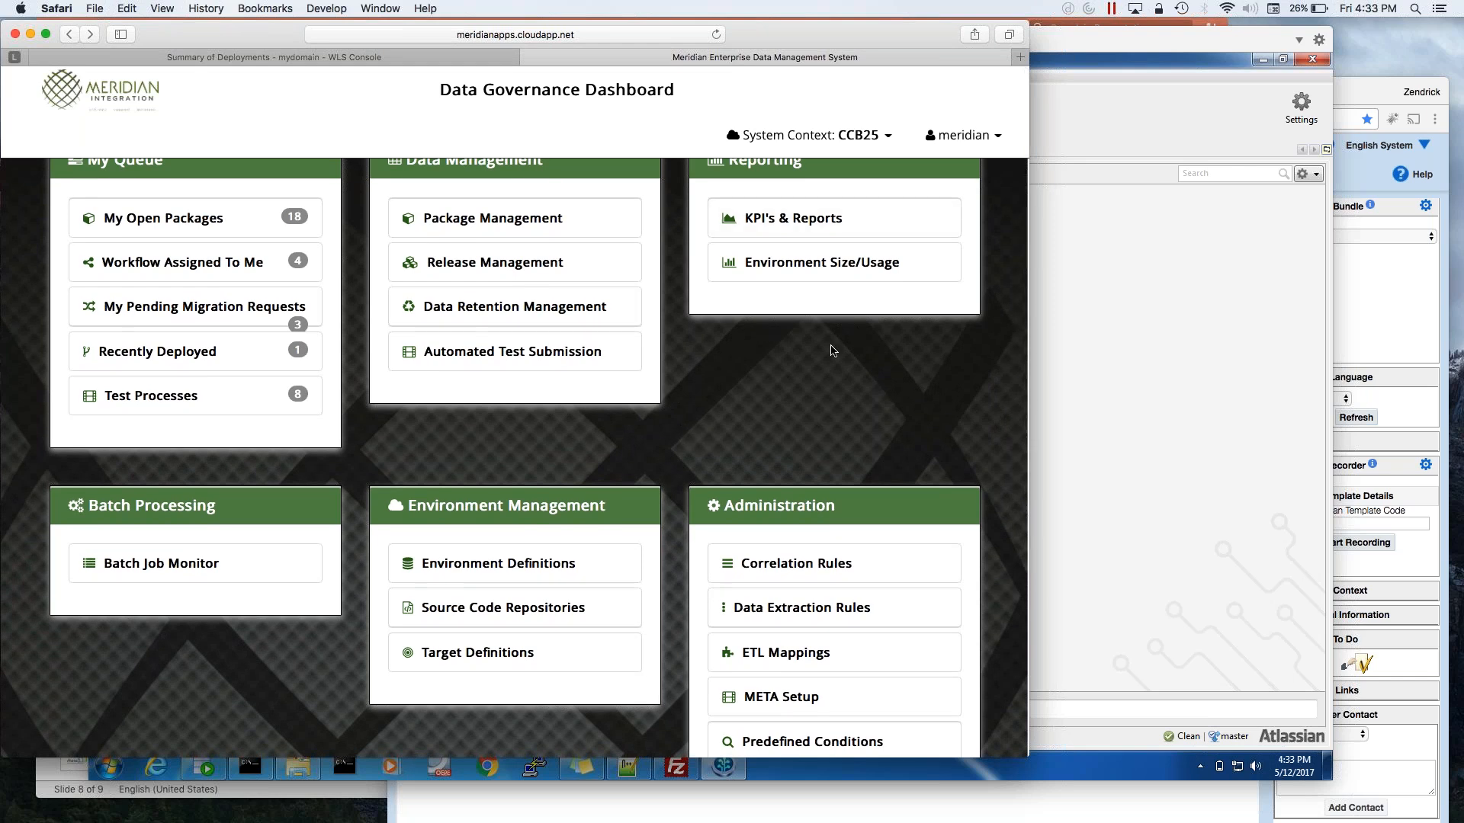
click(203, 397)
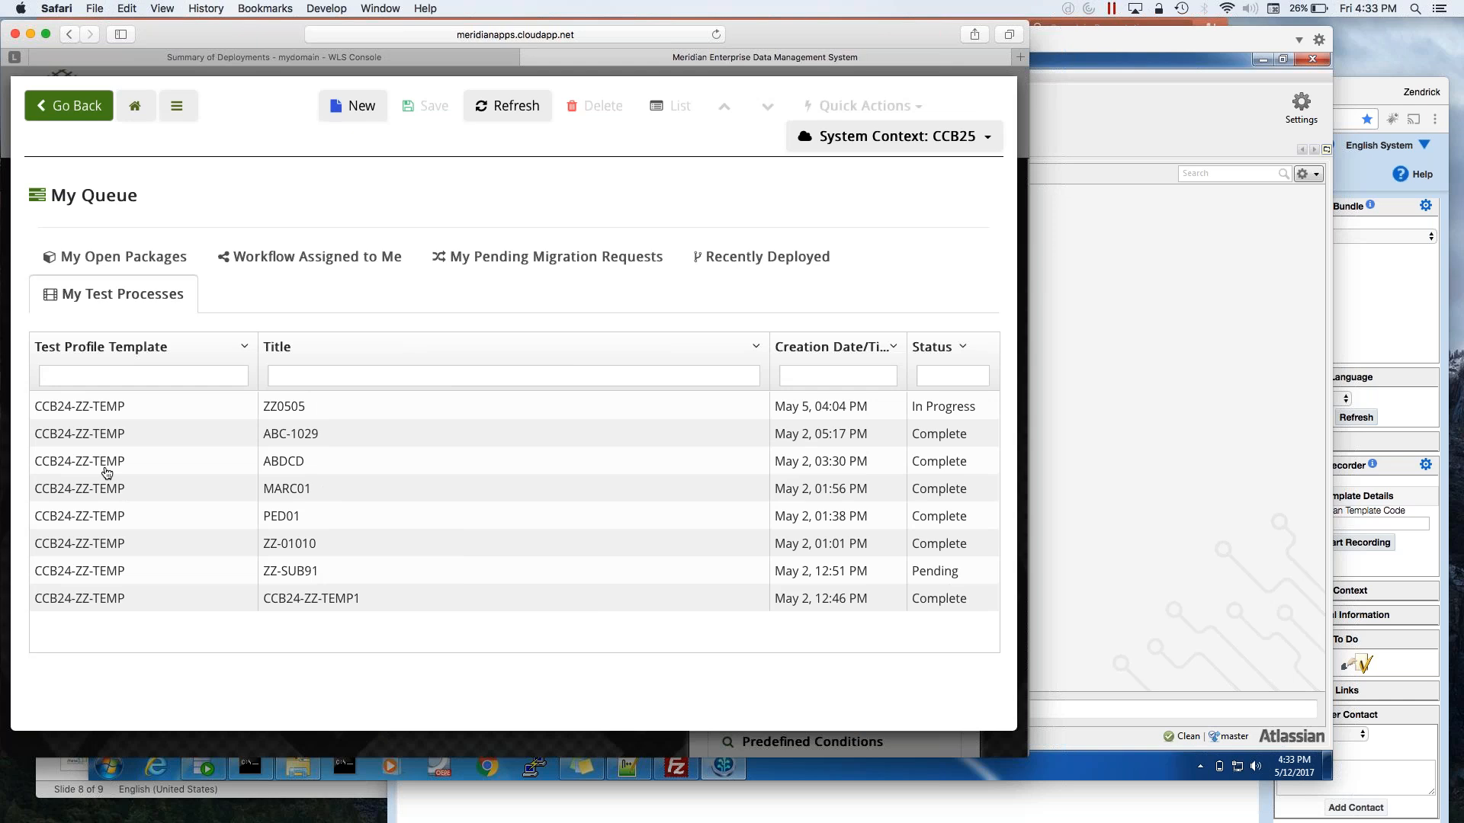
click(107, 471)
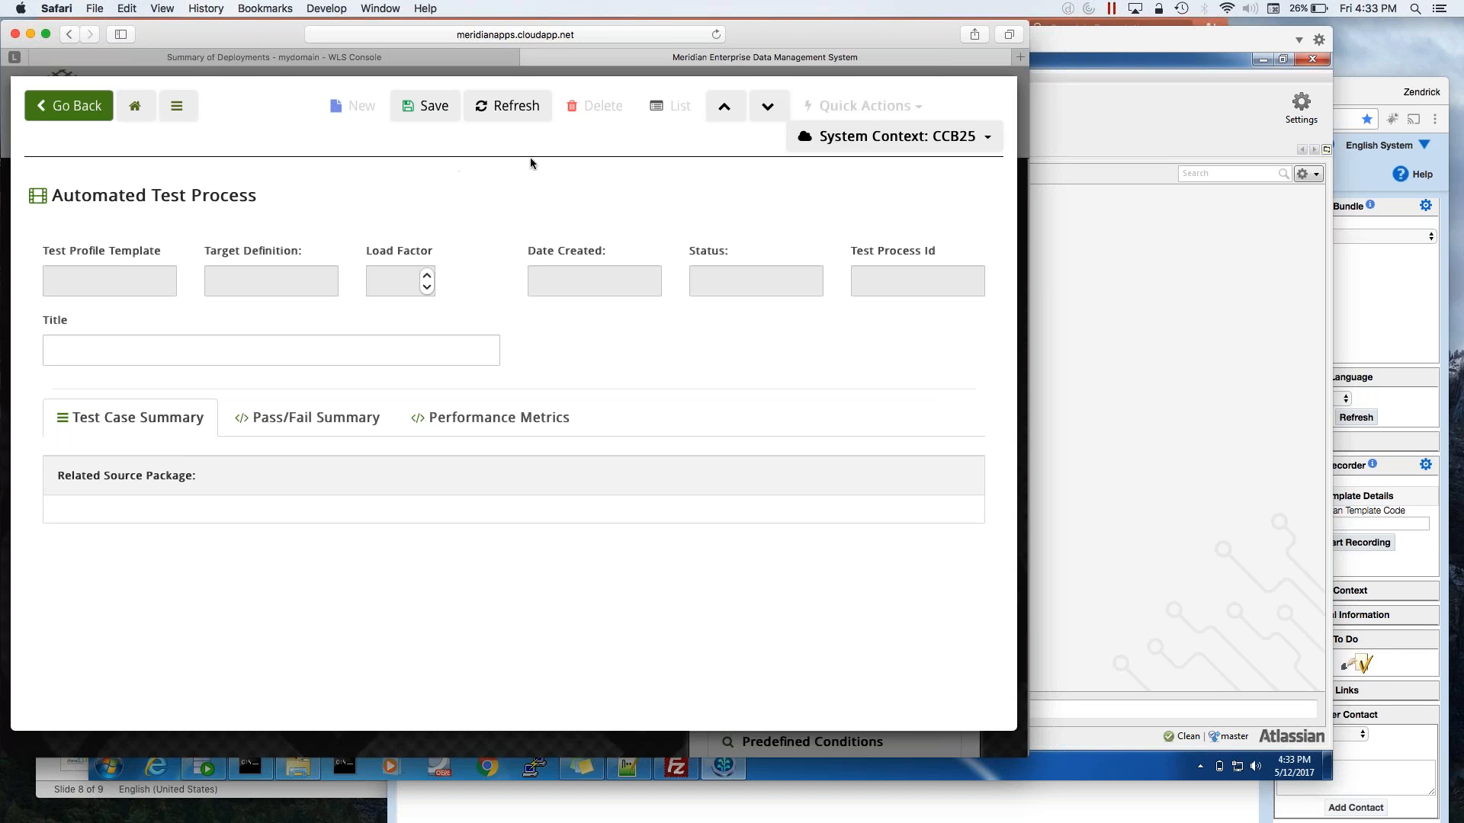
click(88, 542)
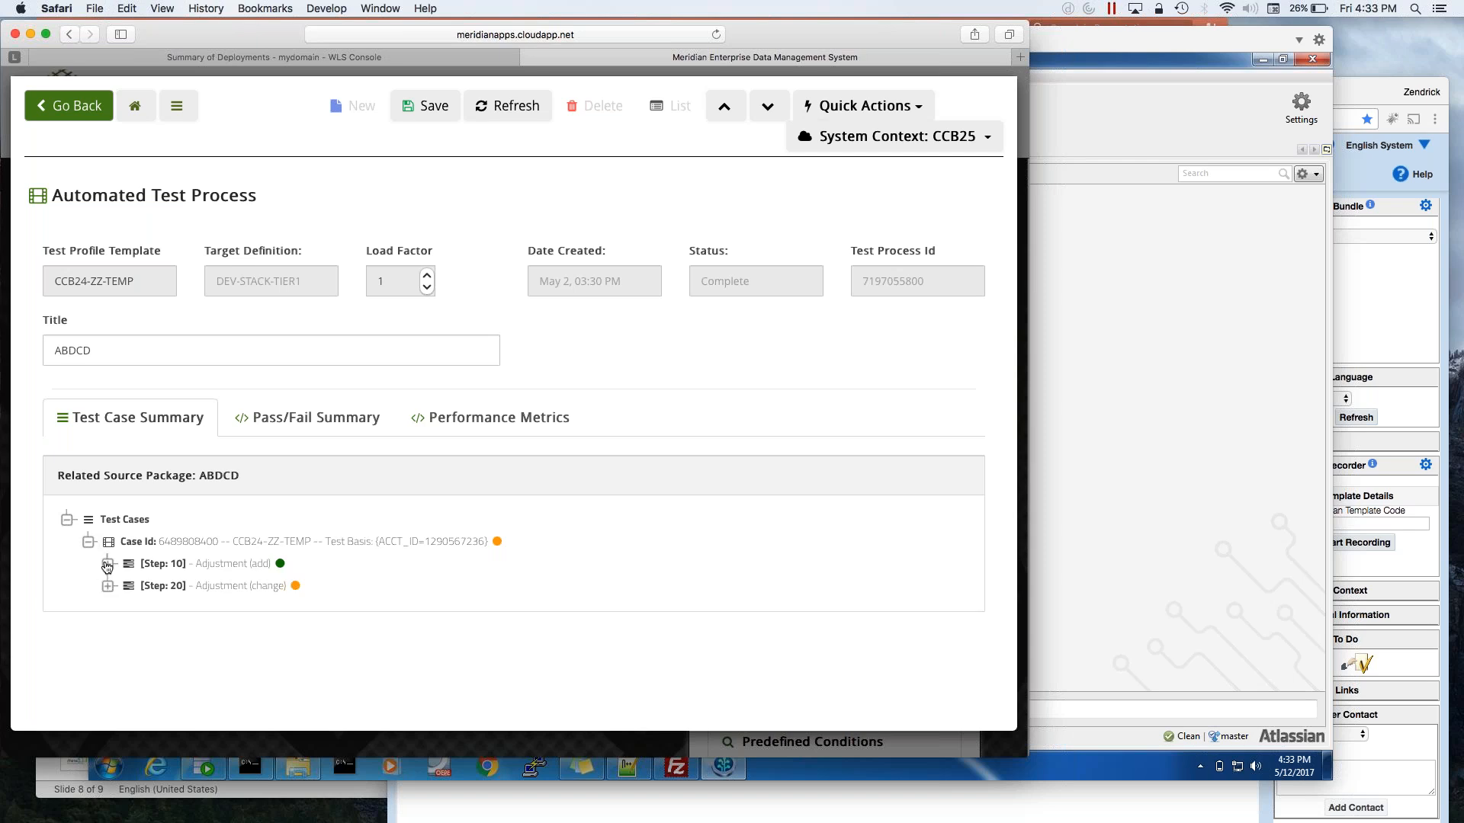
Copy the test profile template name CCB24-ZZ-TEMP from the test process.
drag(162, 284, 54, 282)
right_click(126, 282)
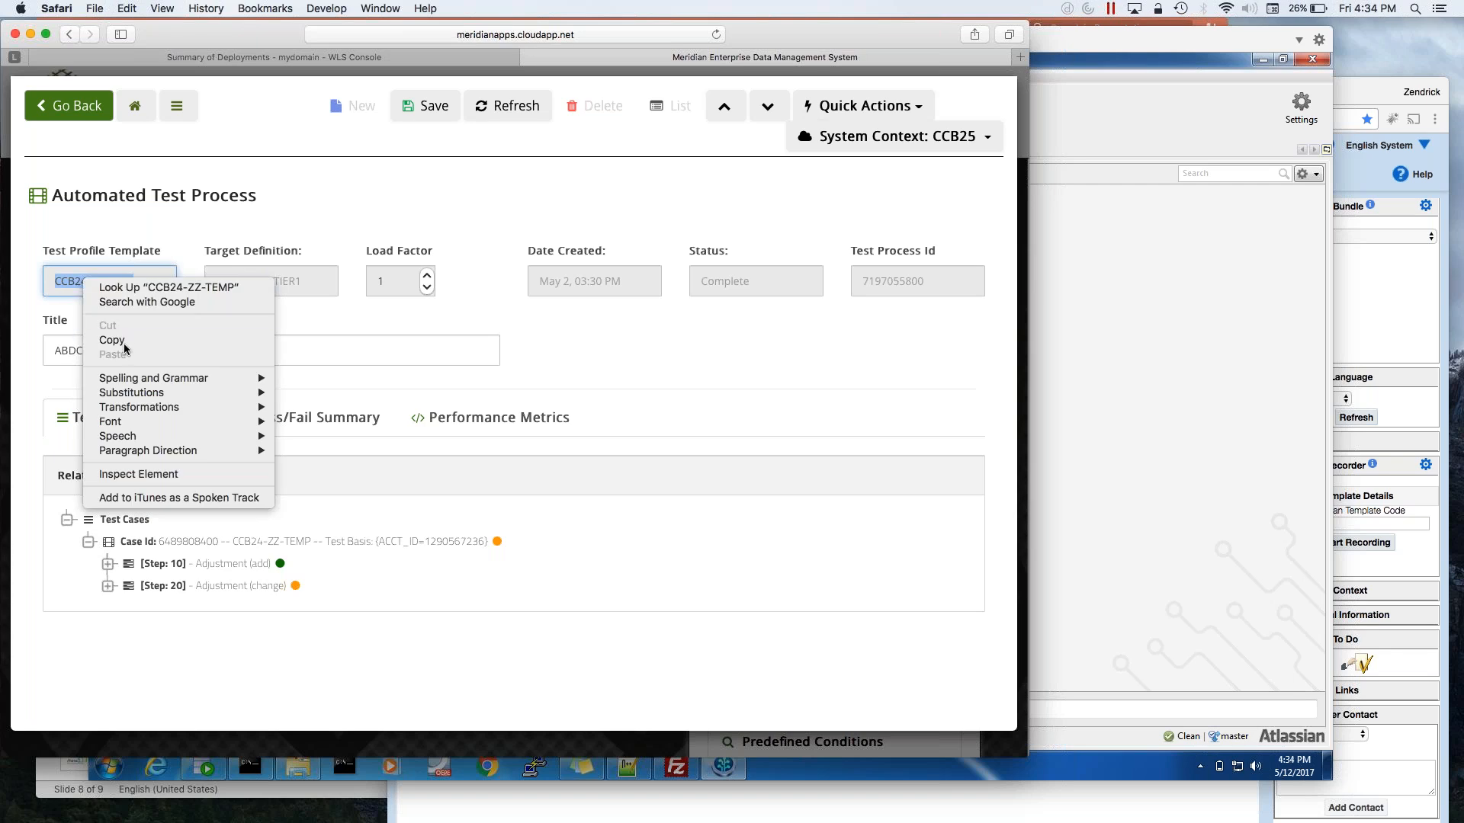
click(145, 336)
click(712, 337)
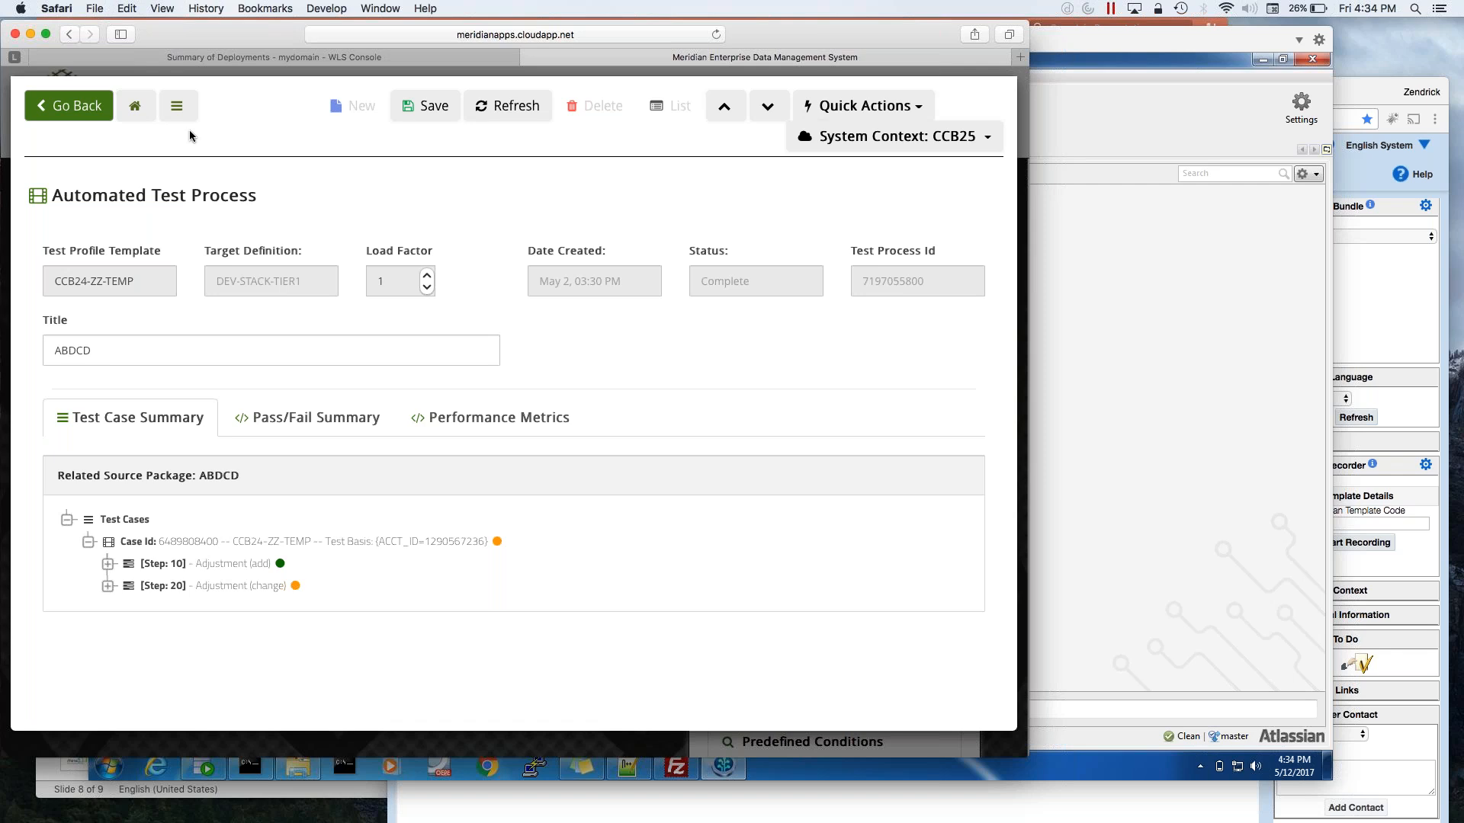
Close the ABDCD test process and go back through the test processes queue to the dashboard.
click(76, 112)
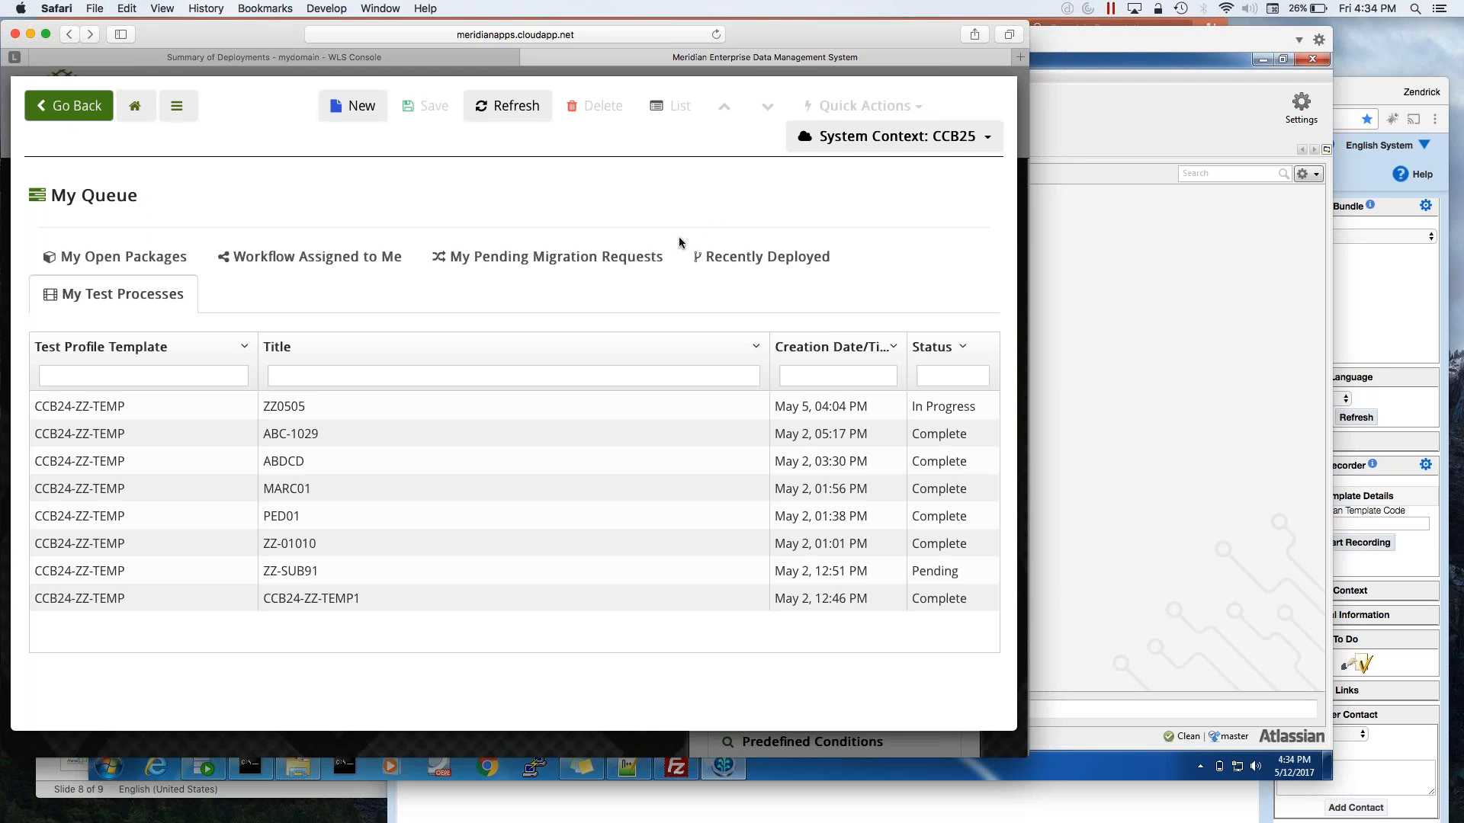
click(1086, 42)
click(34, 686)
click(143, 108)
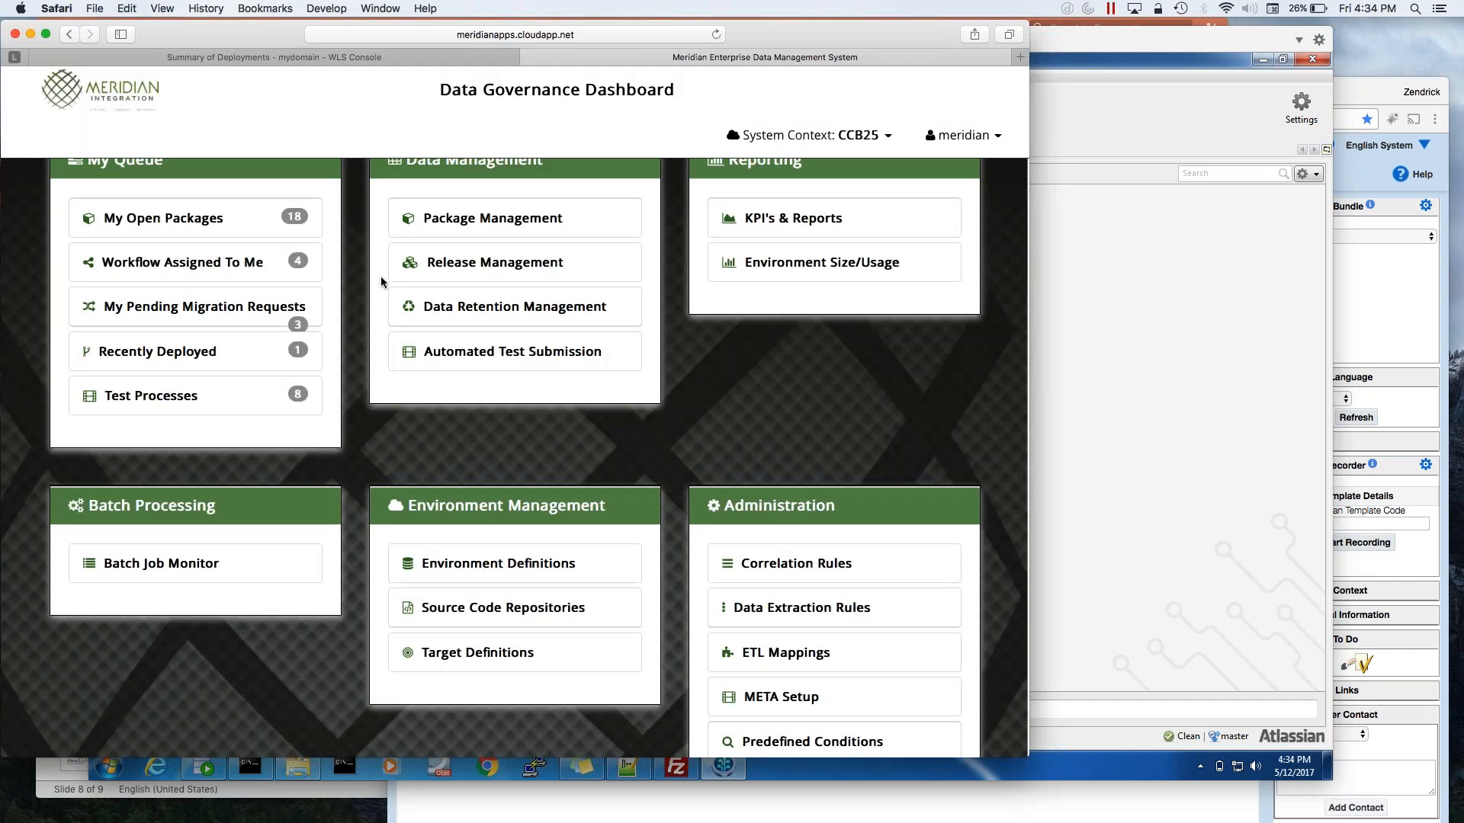
Open Data Retention Management and choose CC&B QA (Lisbon Source) as the purge environment and EDMS Package as the archive target.
click(468, 313)
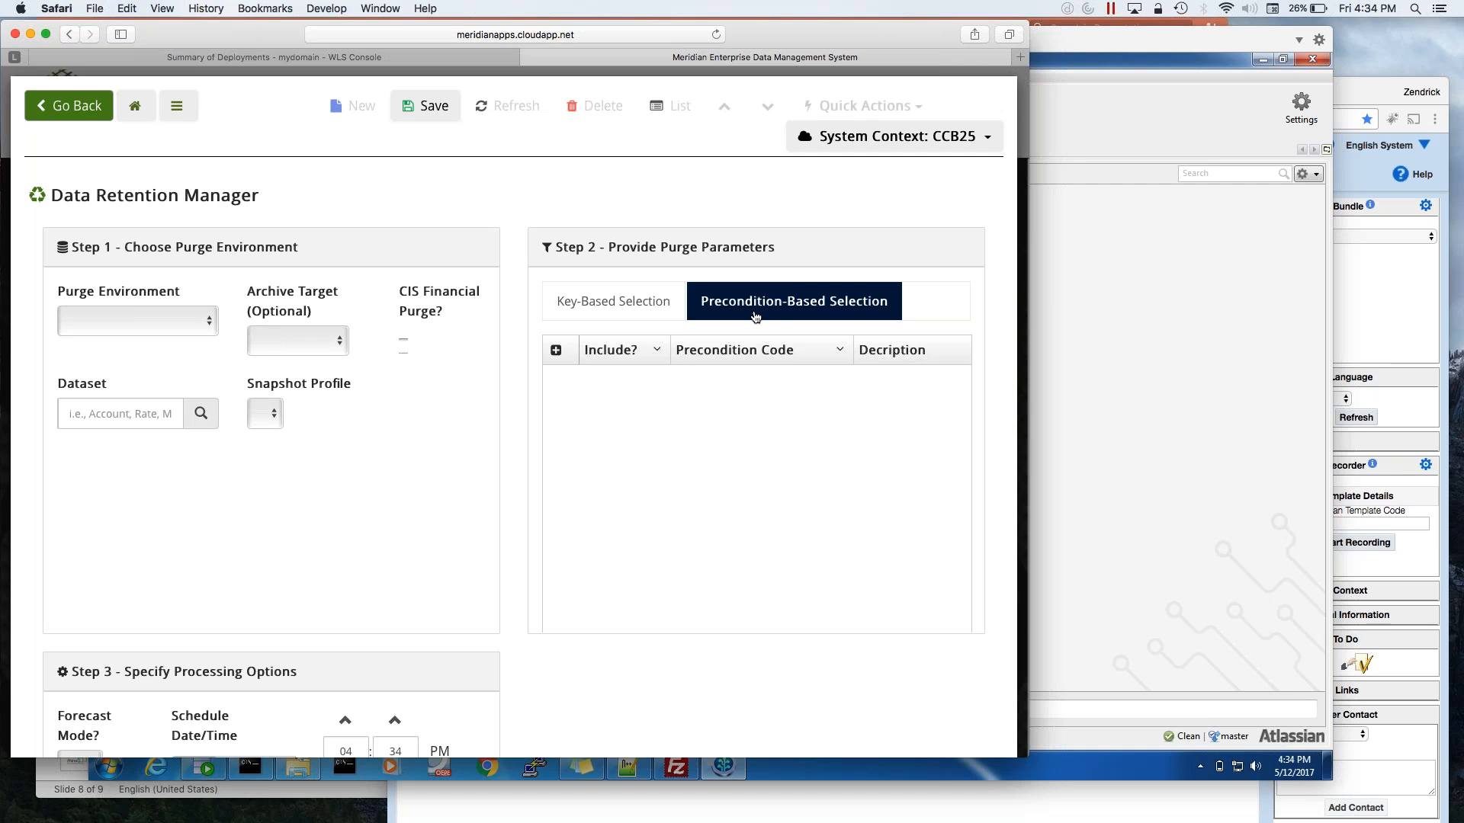
scroll(725, 414, down, 3)
scroll(725, 420, up, 3)
click(179, 322)
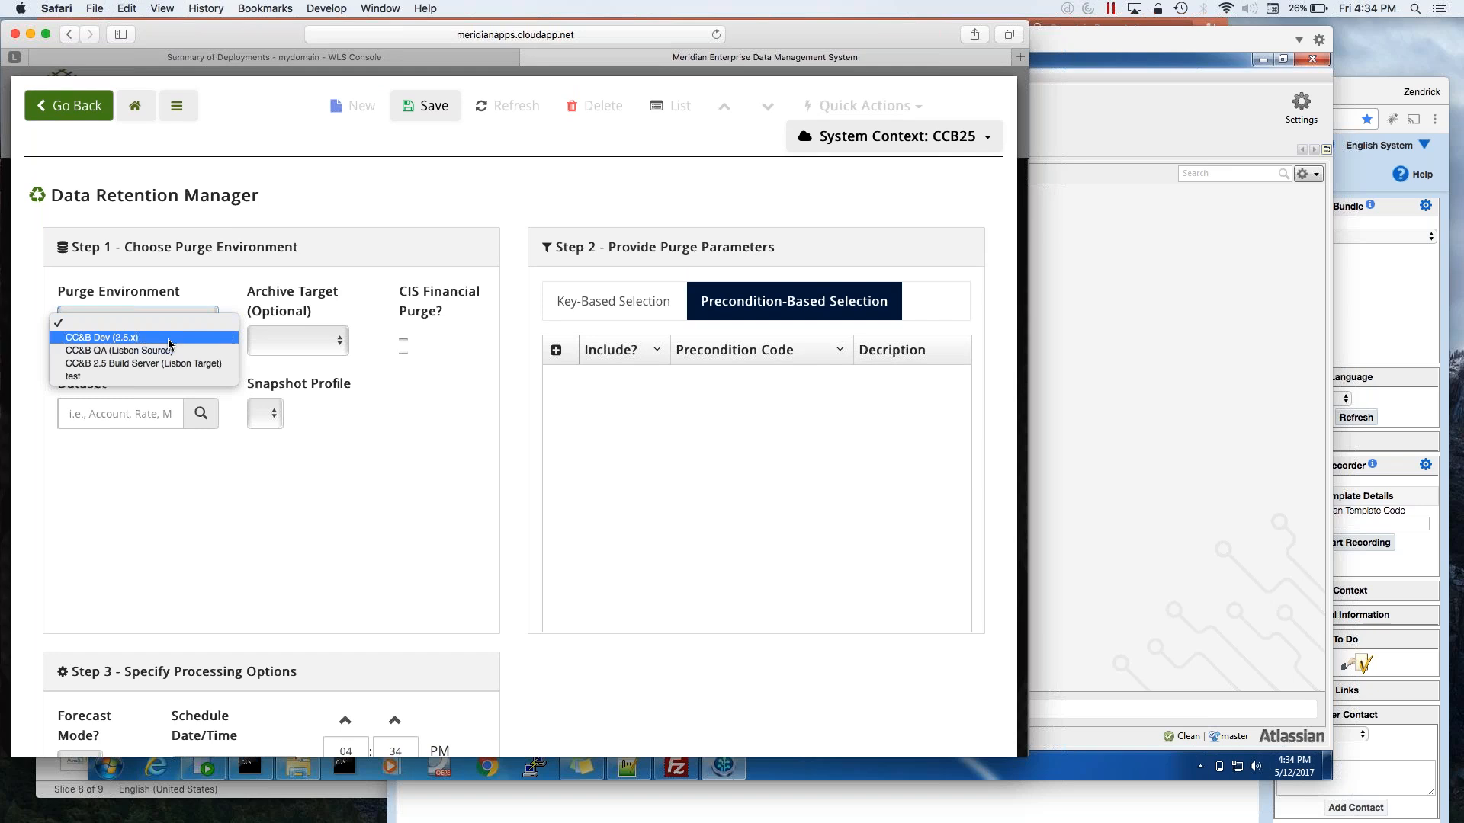
click(167, 352)
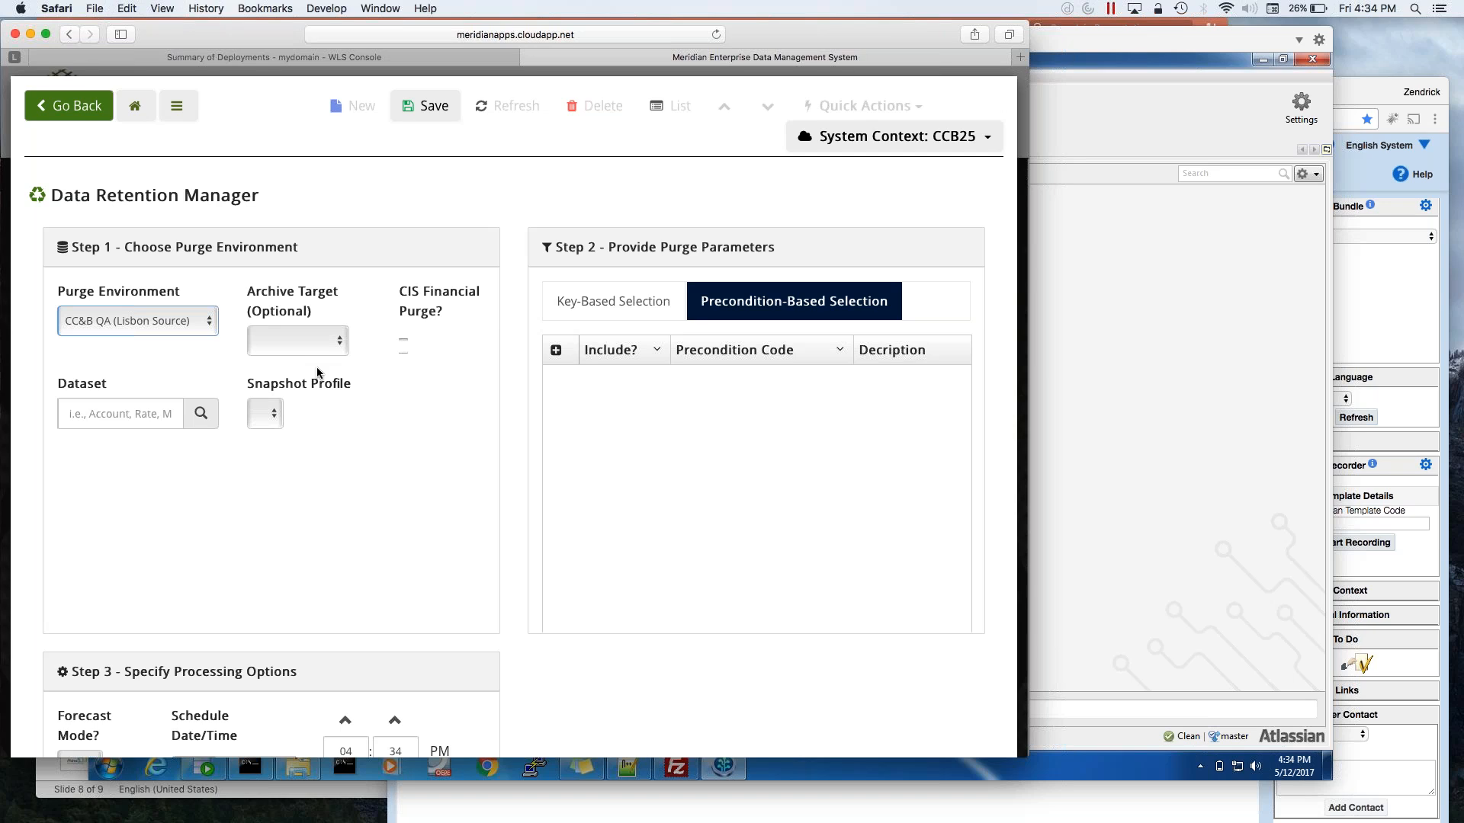
click(307, 345)
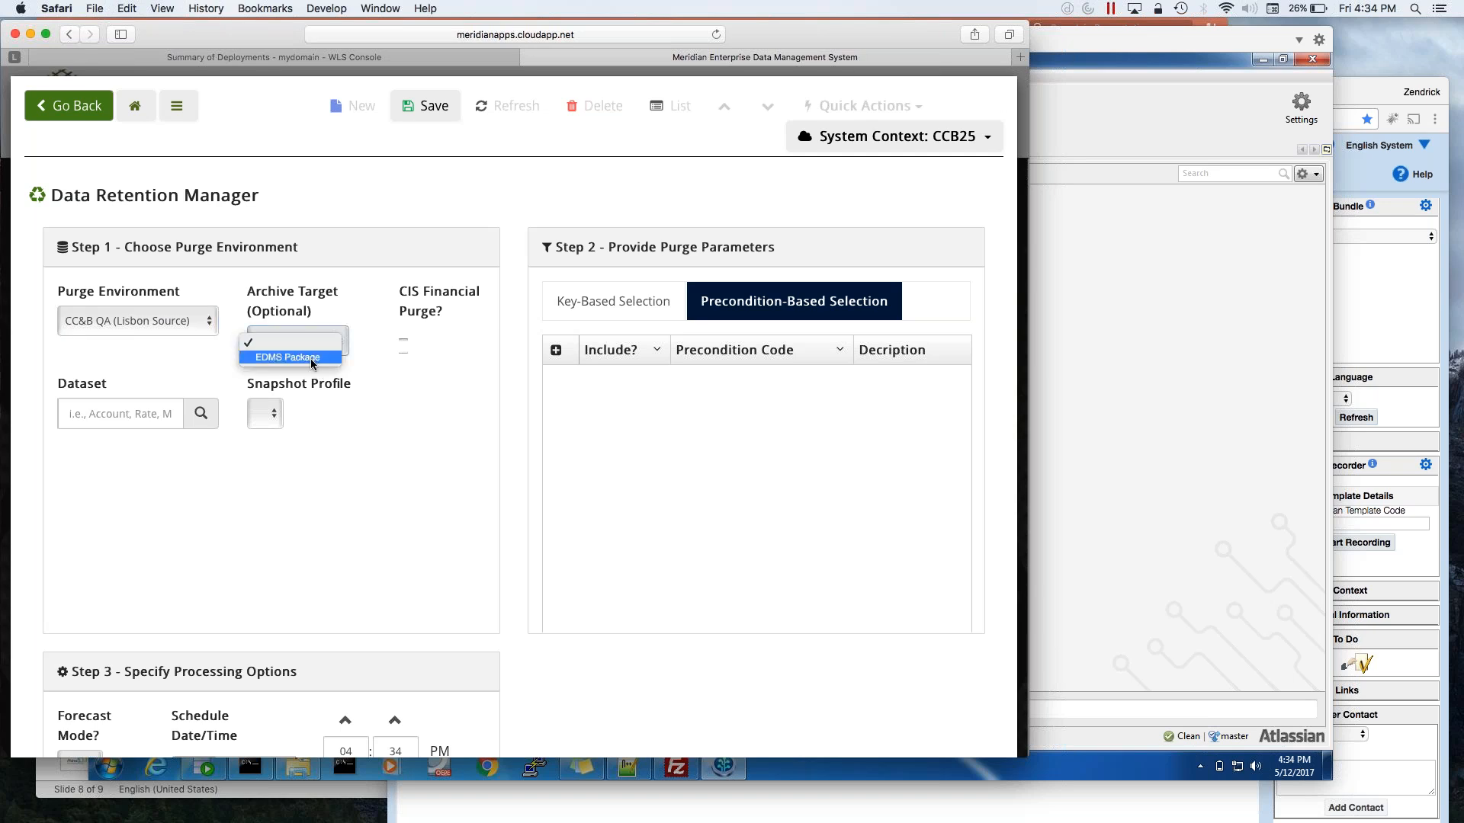
click(312, 359)
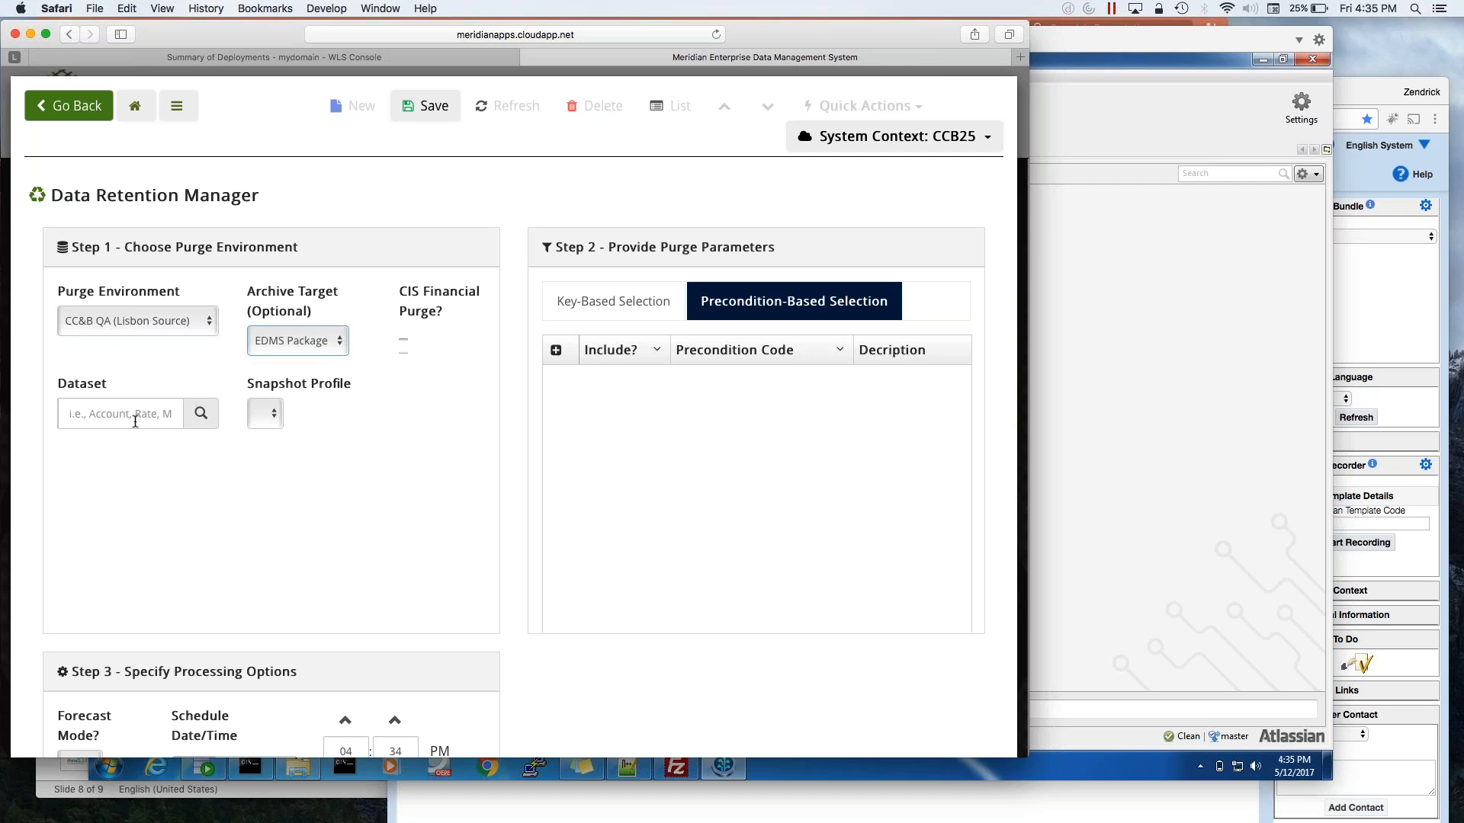
Leave the Data Retention Manager without saving the purge setup and return to the dashboard.
scroll(439, 430, down, 1)
scroll(439, 430, up, 1)
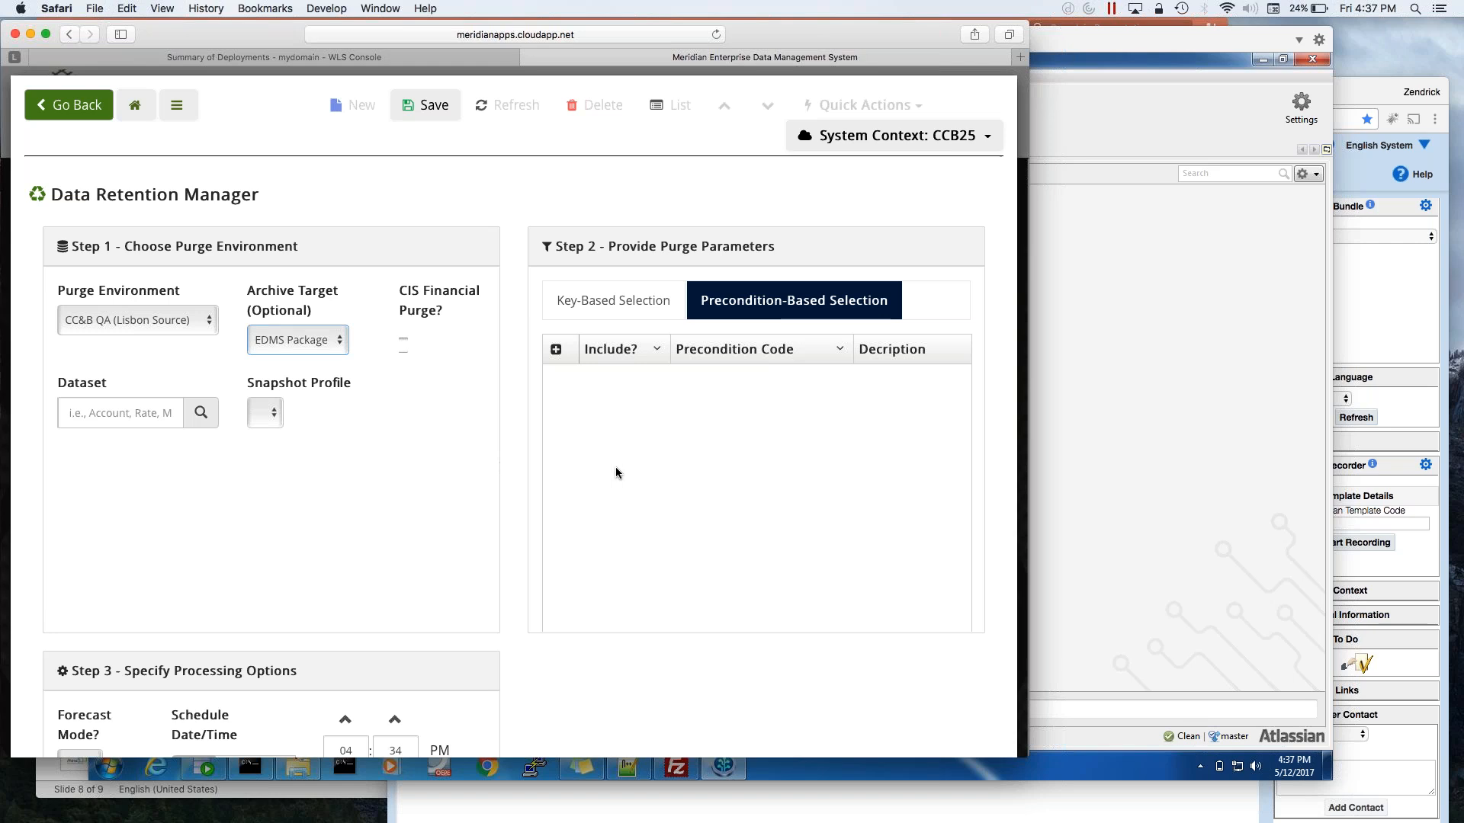
click(415, 480)
click(69, 104)
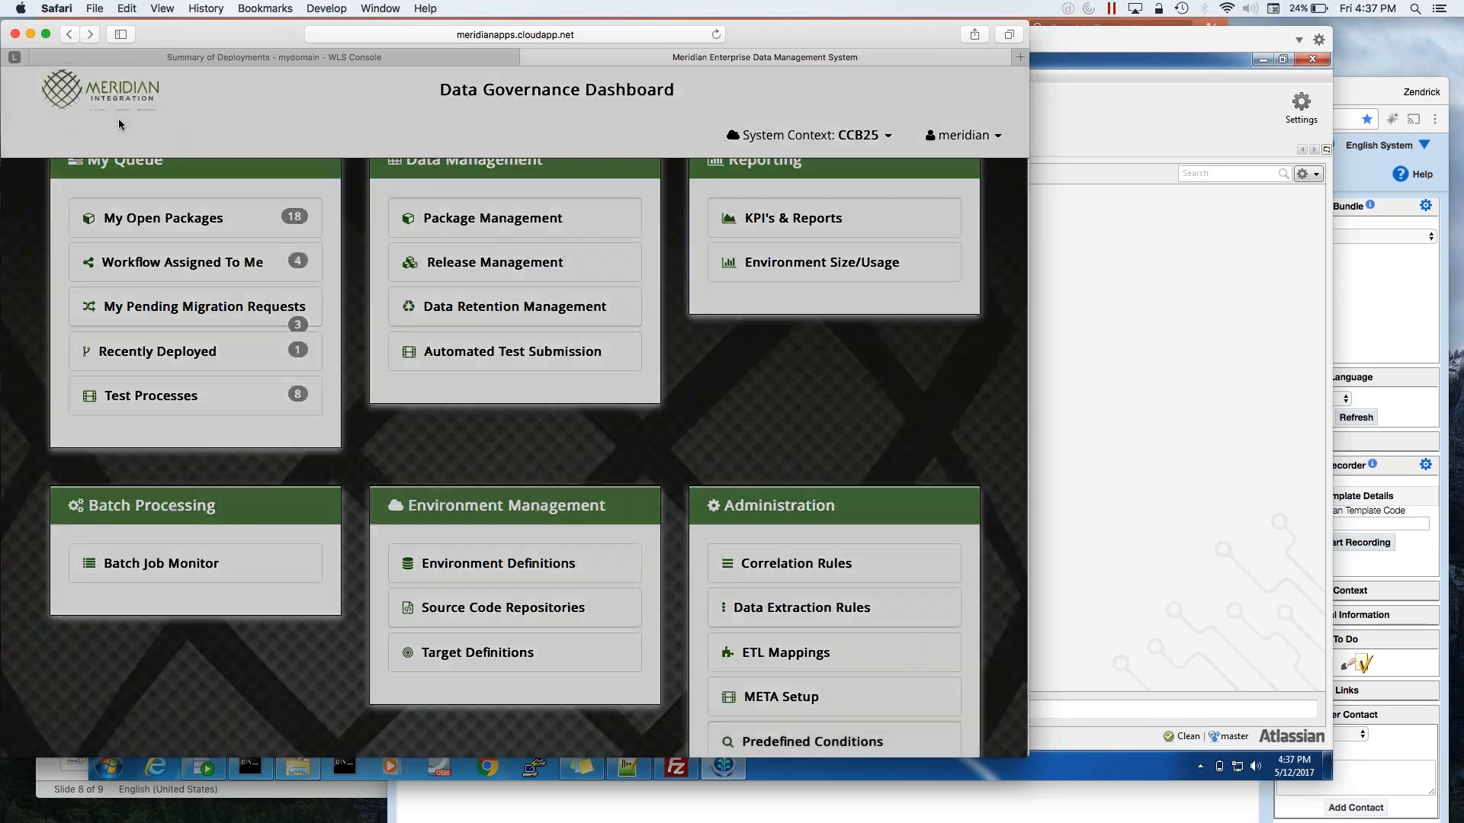
Switch to the meridian08Win virtual machine and load meridianccb.cloudapp.net:25887/ccb/cis.jsp in Internet Explorer.
mouse_move(91, 822)
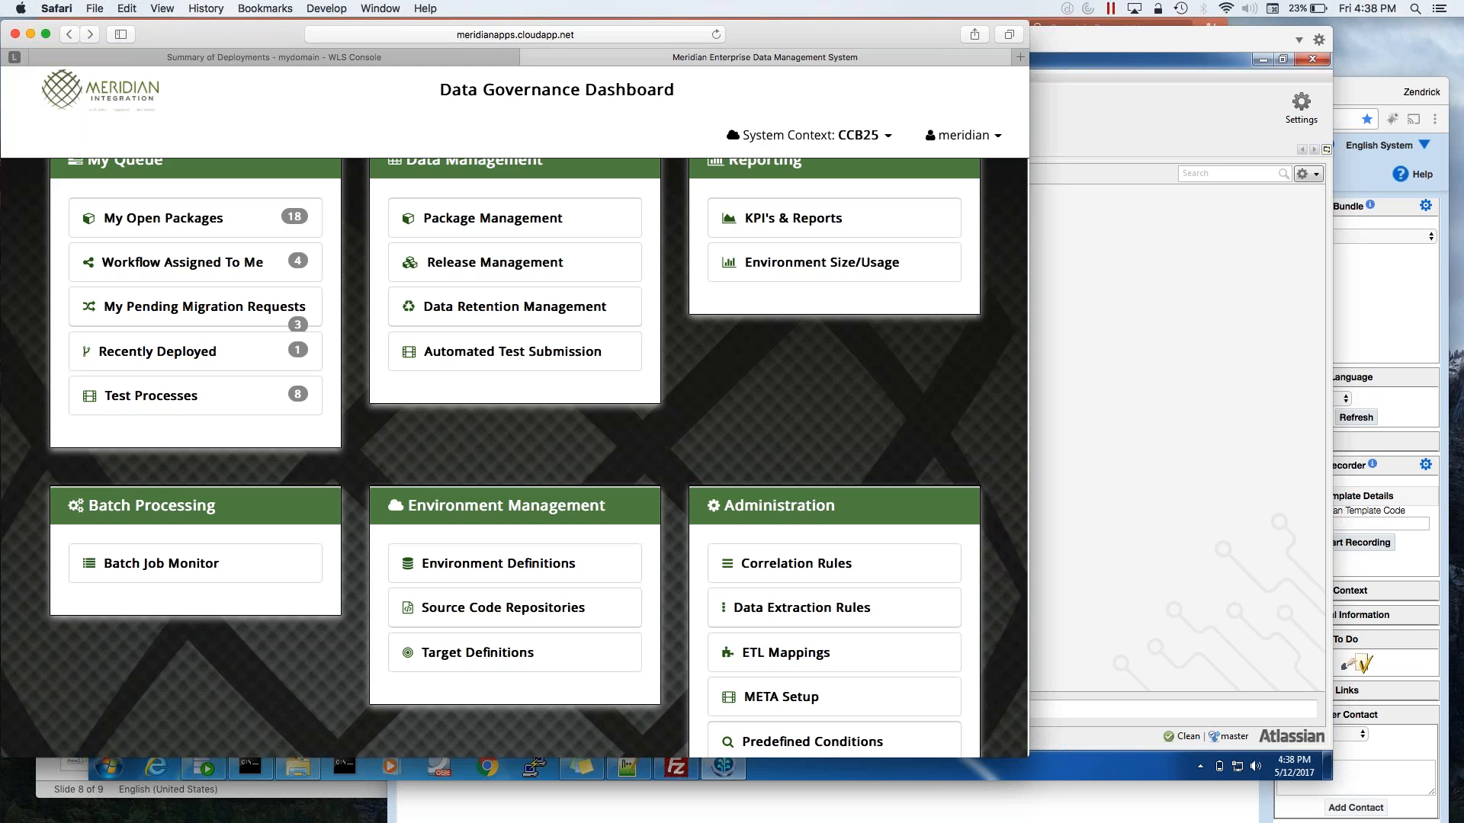
key(super+Tab)
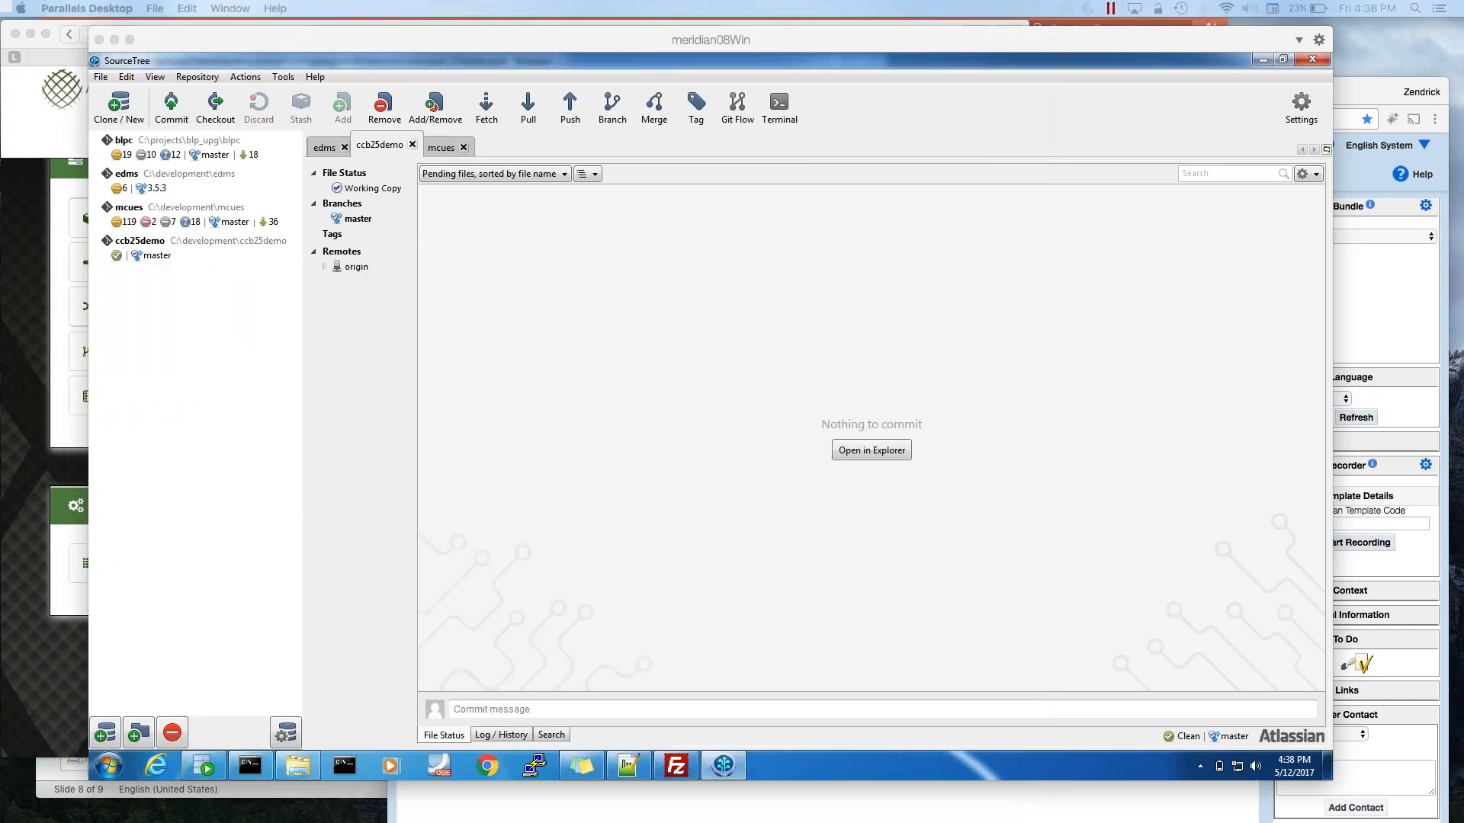
click(158, 764)
click(488, 127)
text(meridianccb.cloudapp.net:25887/)
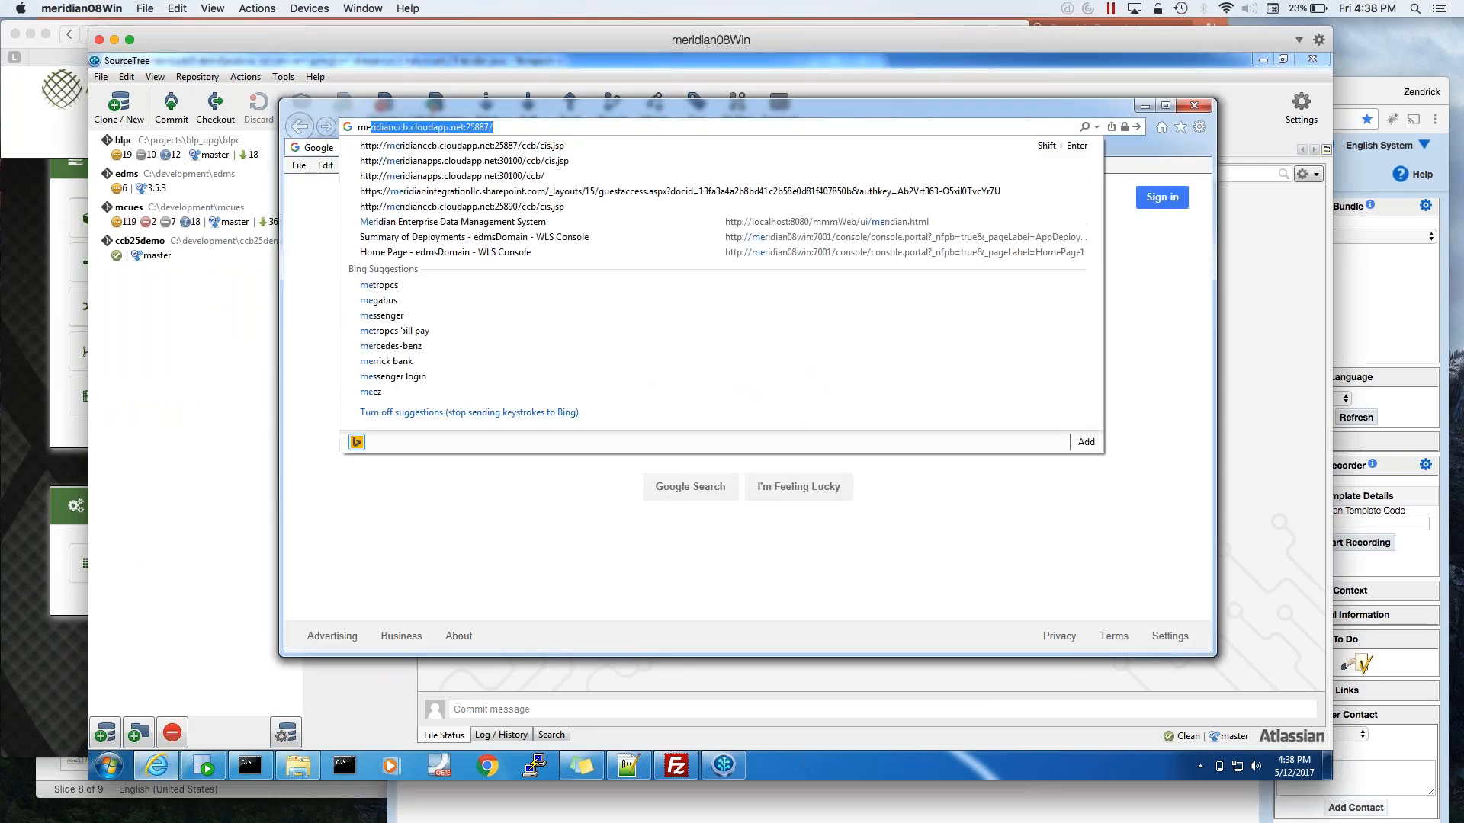
key(Down)
key(Return)
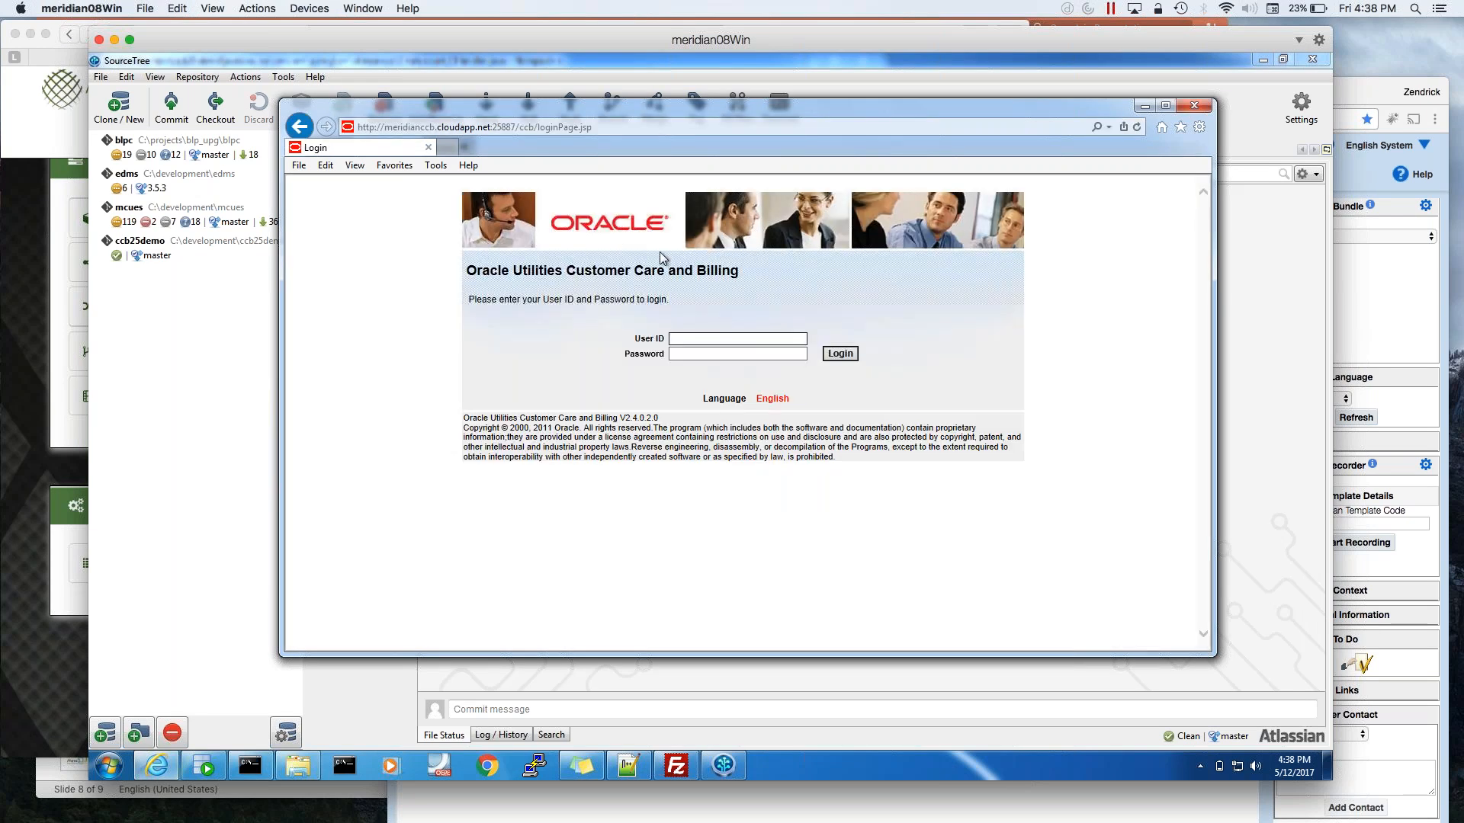
Log in to Oracle Utilities Customer Care and Billing with the saved SYSUSER user ID and its account password.
click(717, 337)
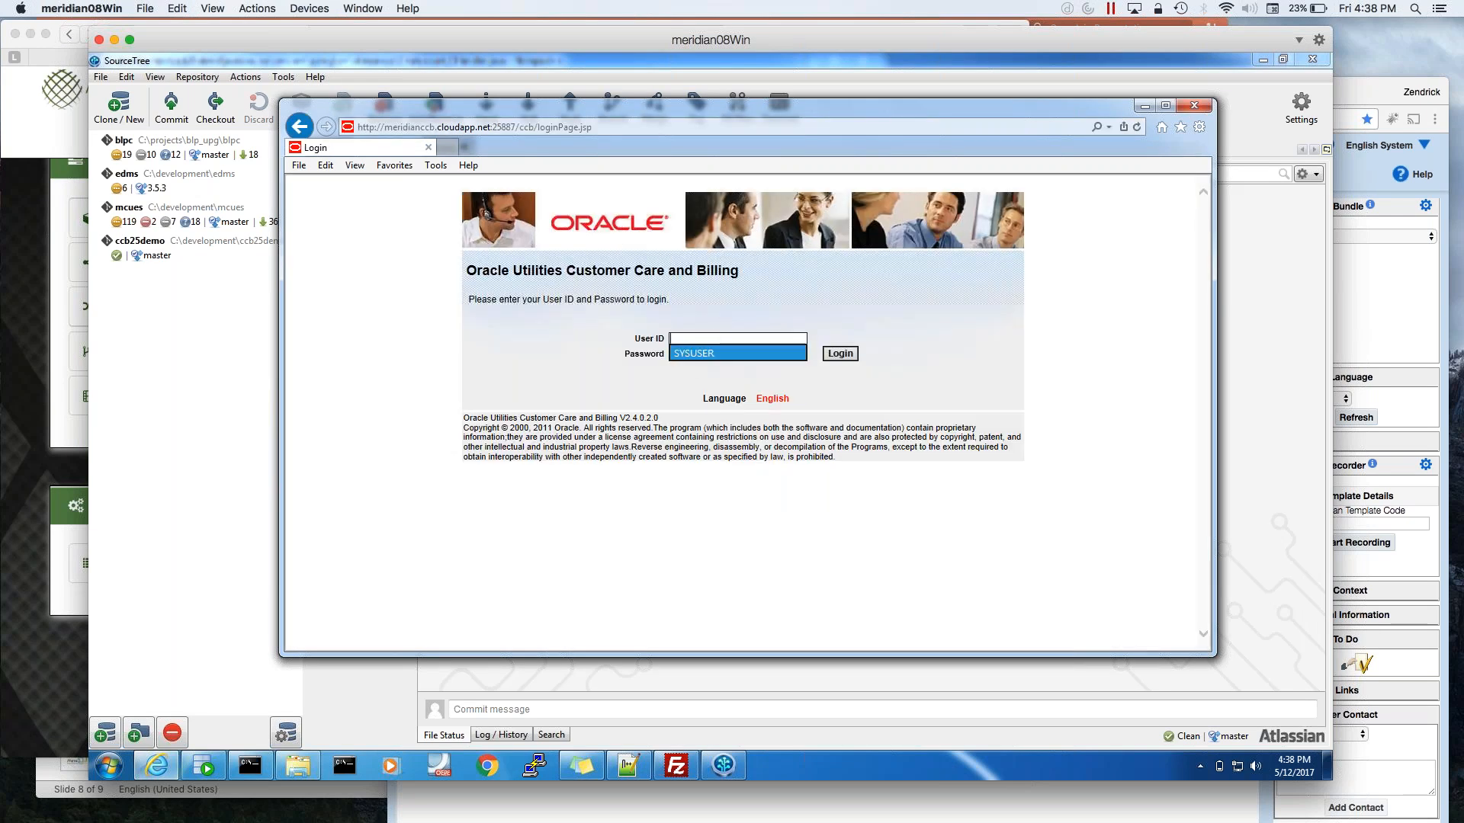
click(700, 354)
click(840, 354)
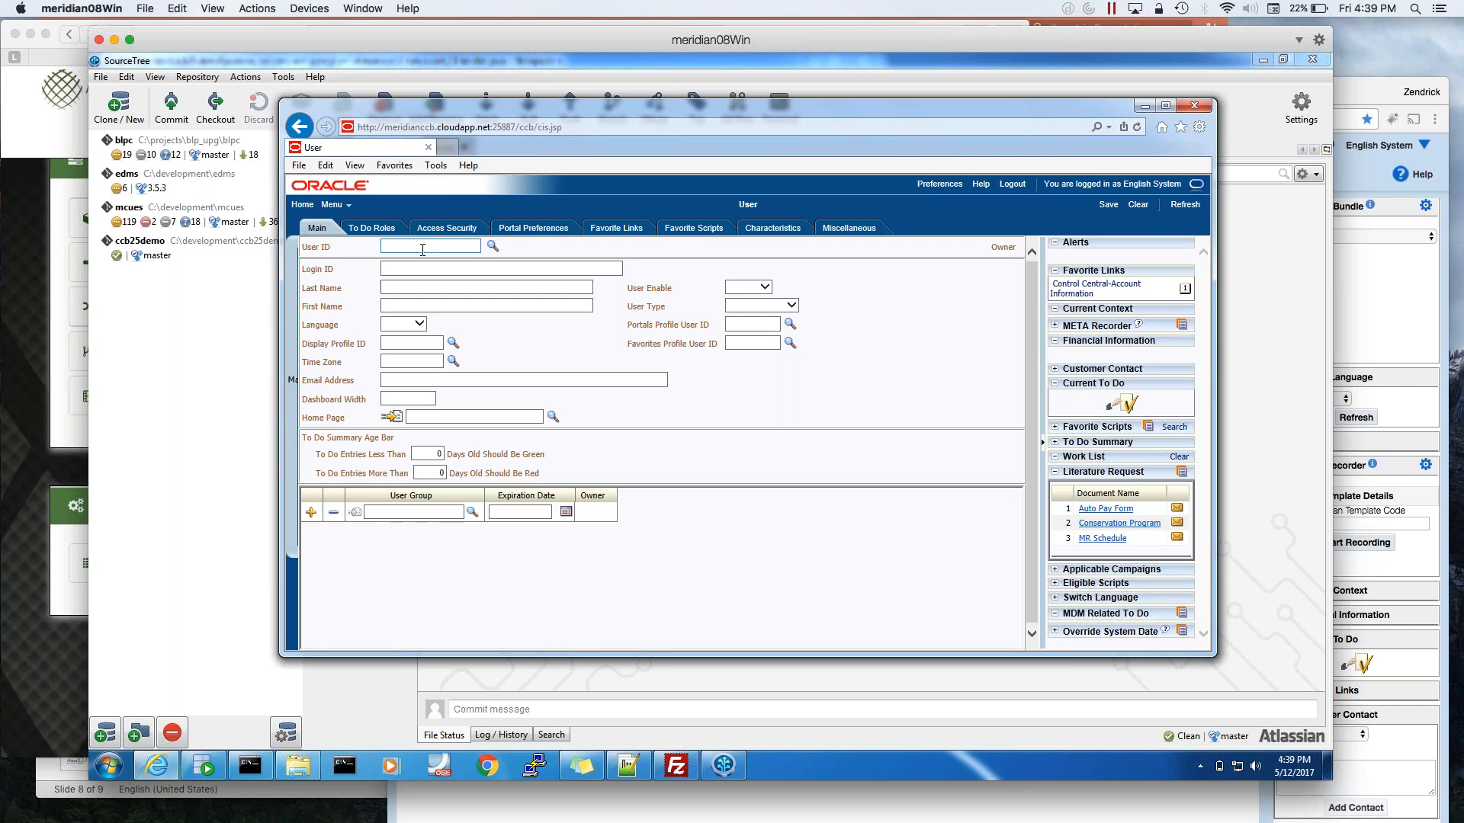
Open the Customer Information account search, search by the customer's name, and open the first matching account.
click(331, 205)
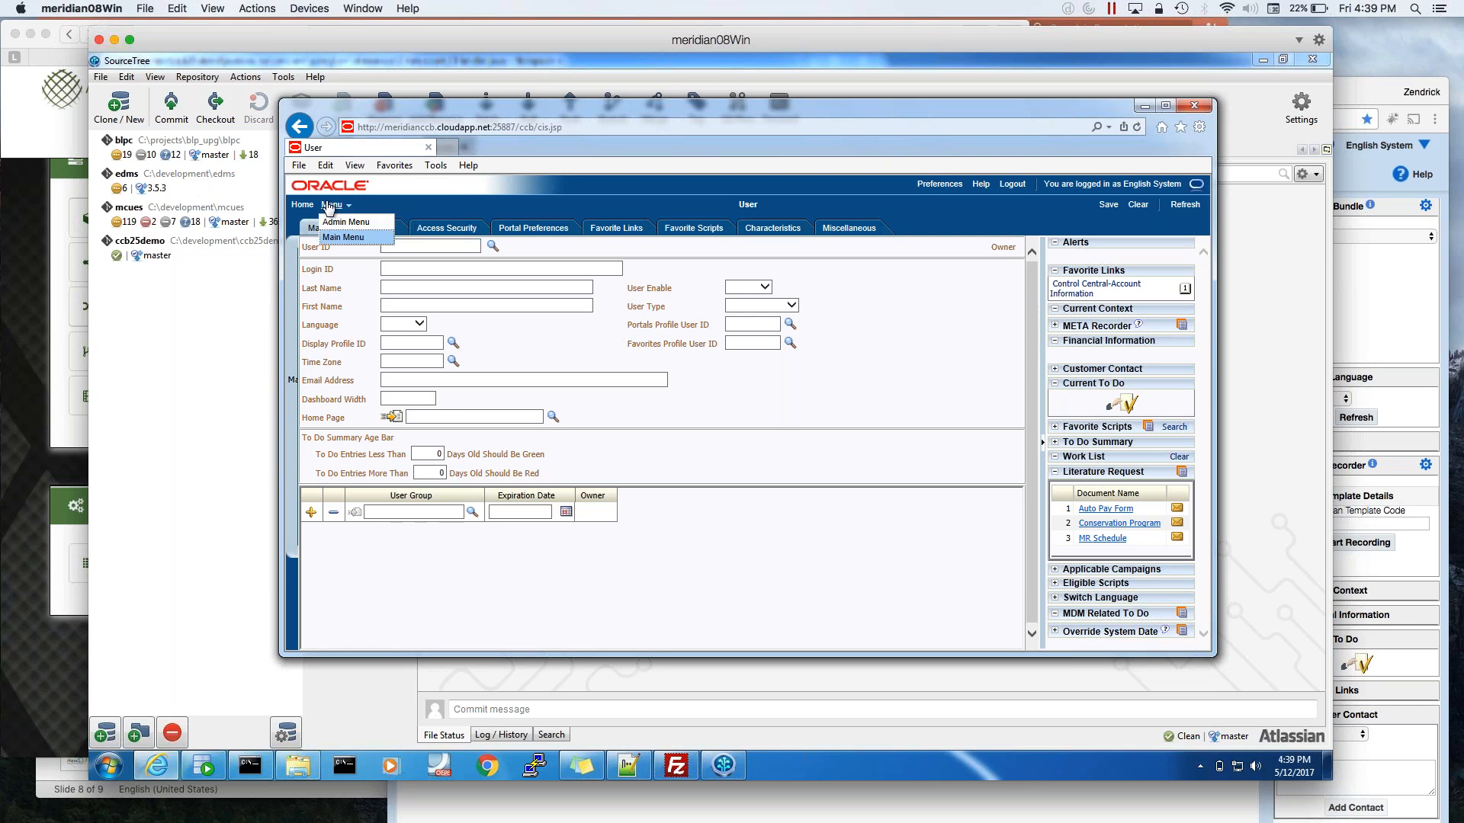
click(354, 238)
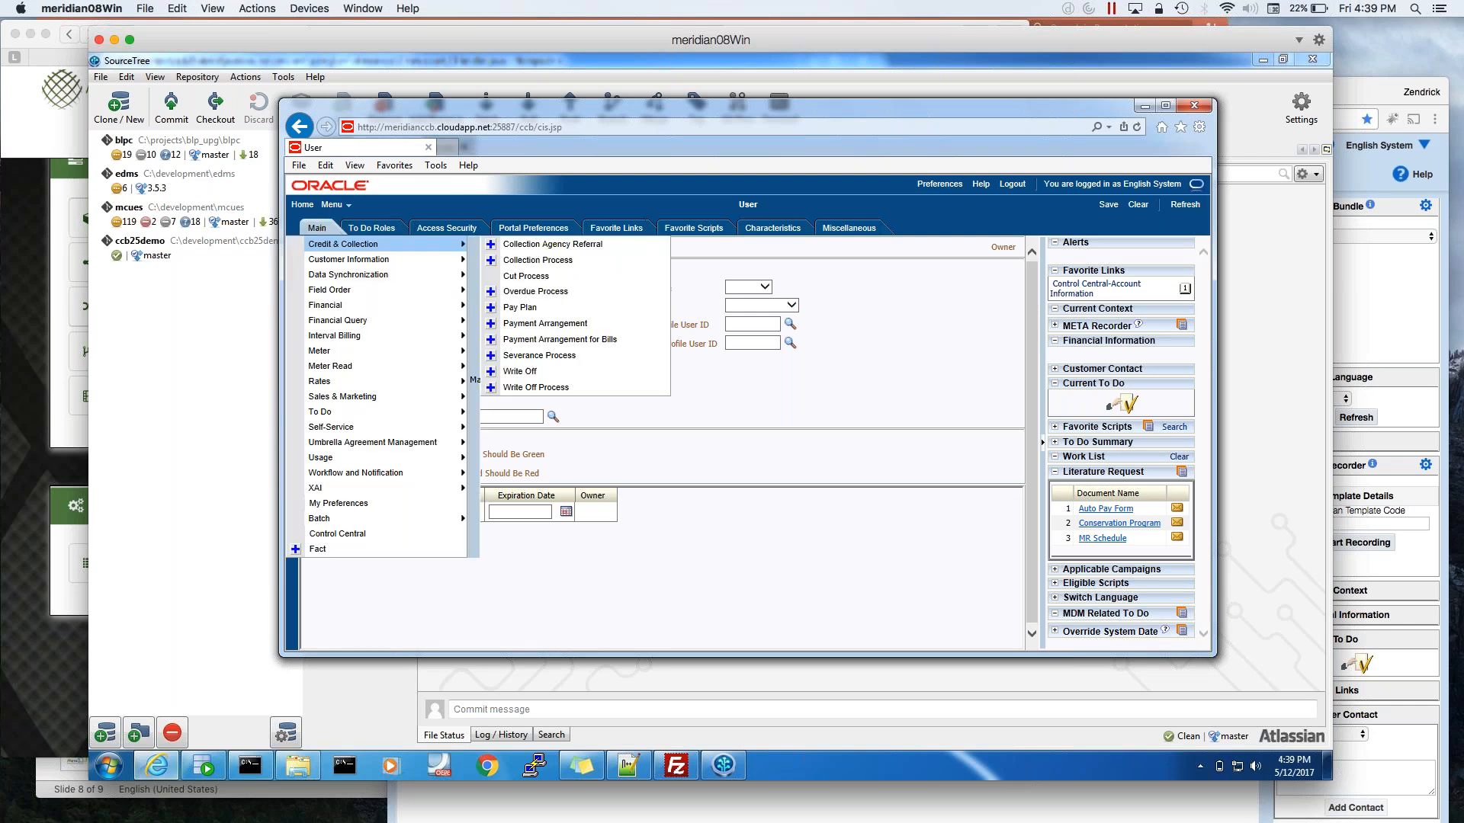
mouse_move(378, 264)
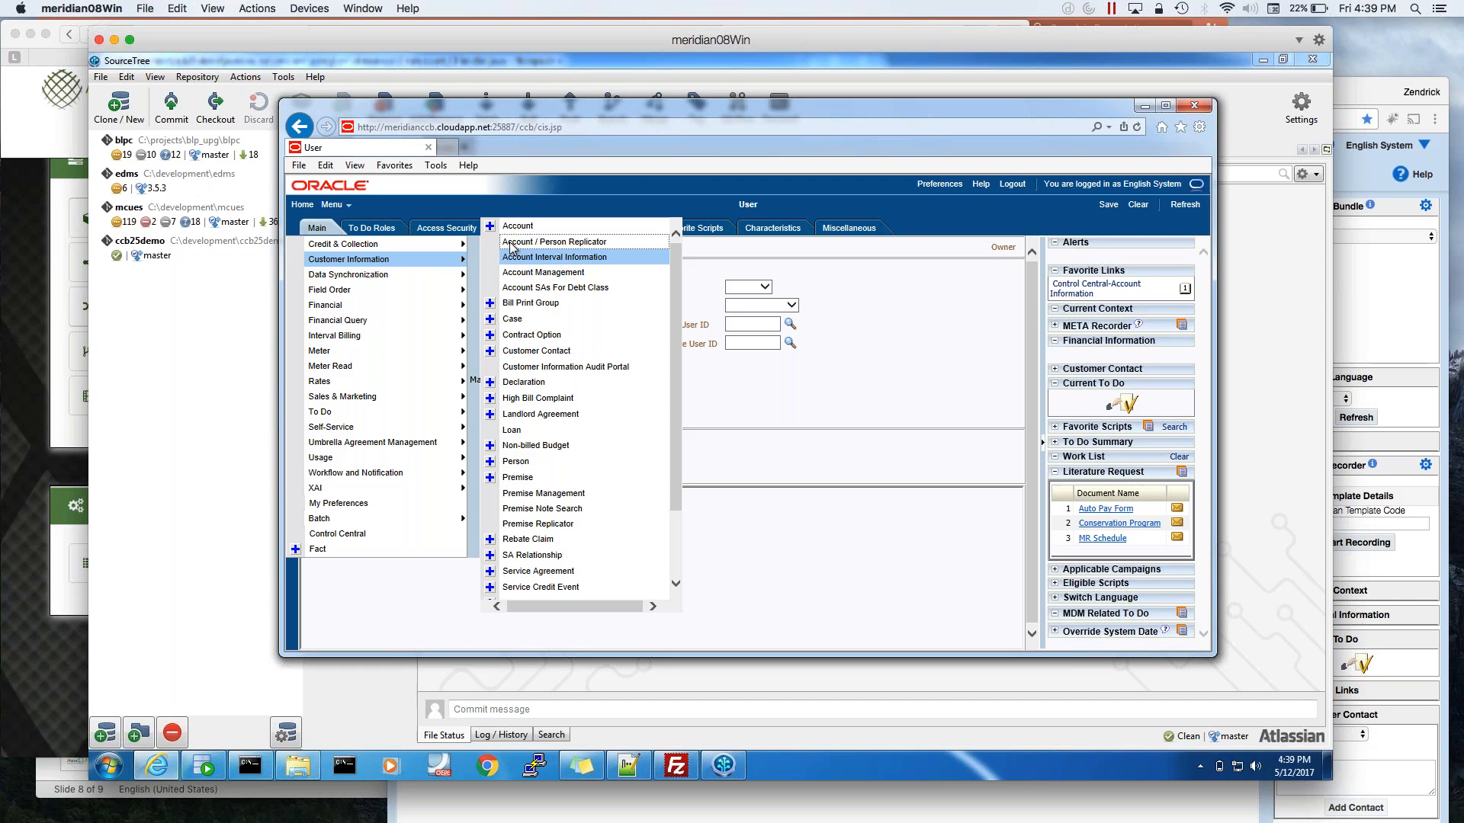
click(533, 228)
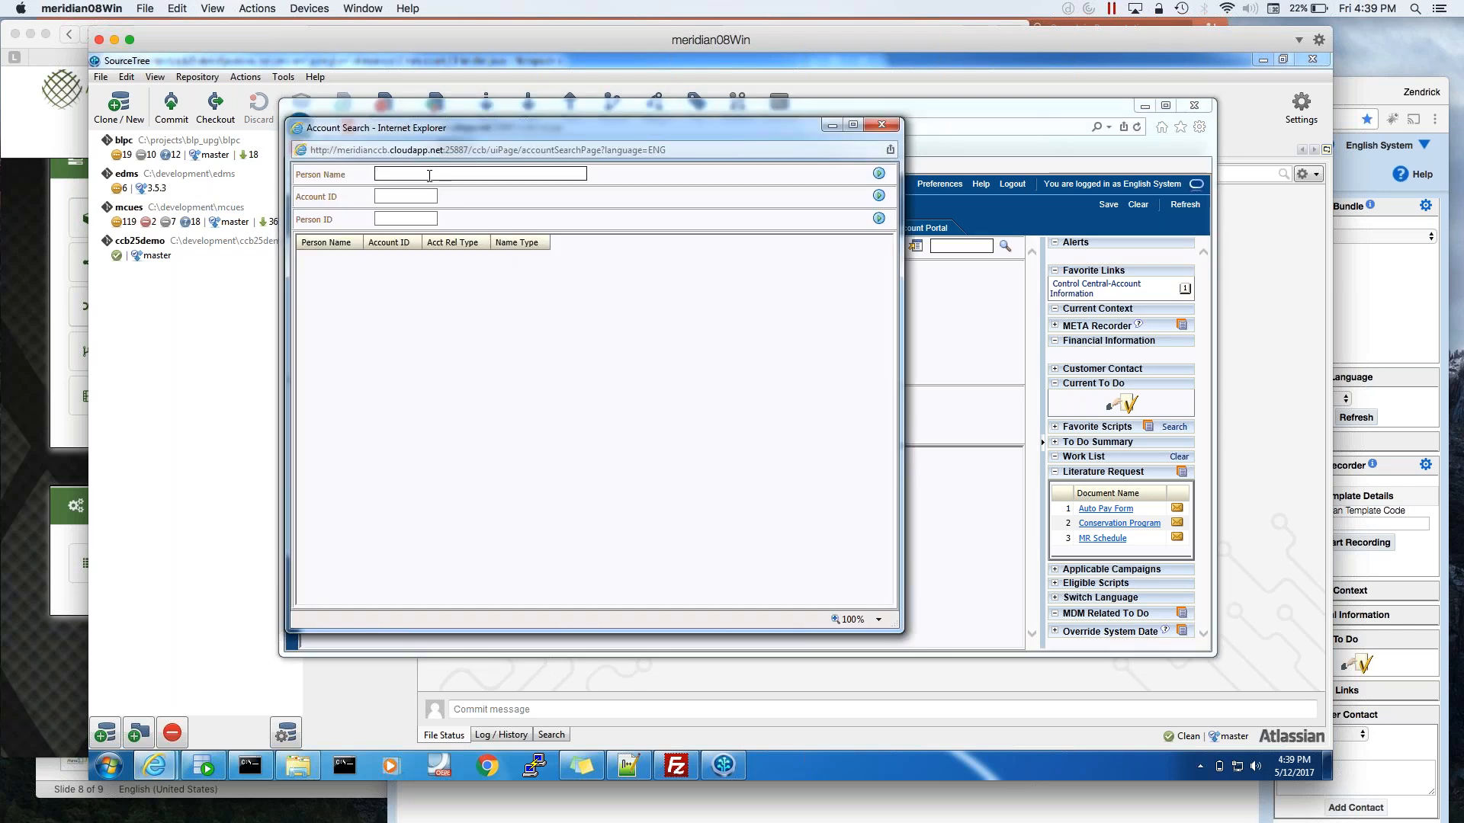
text(Richard)
key(Return)
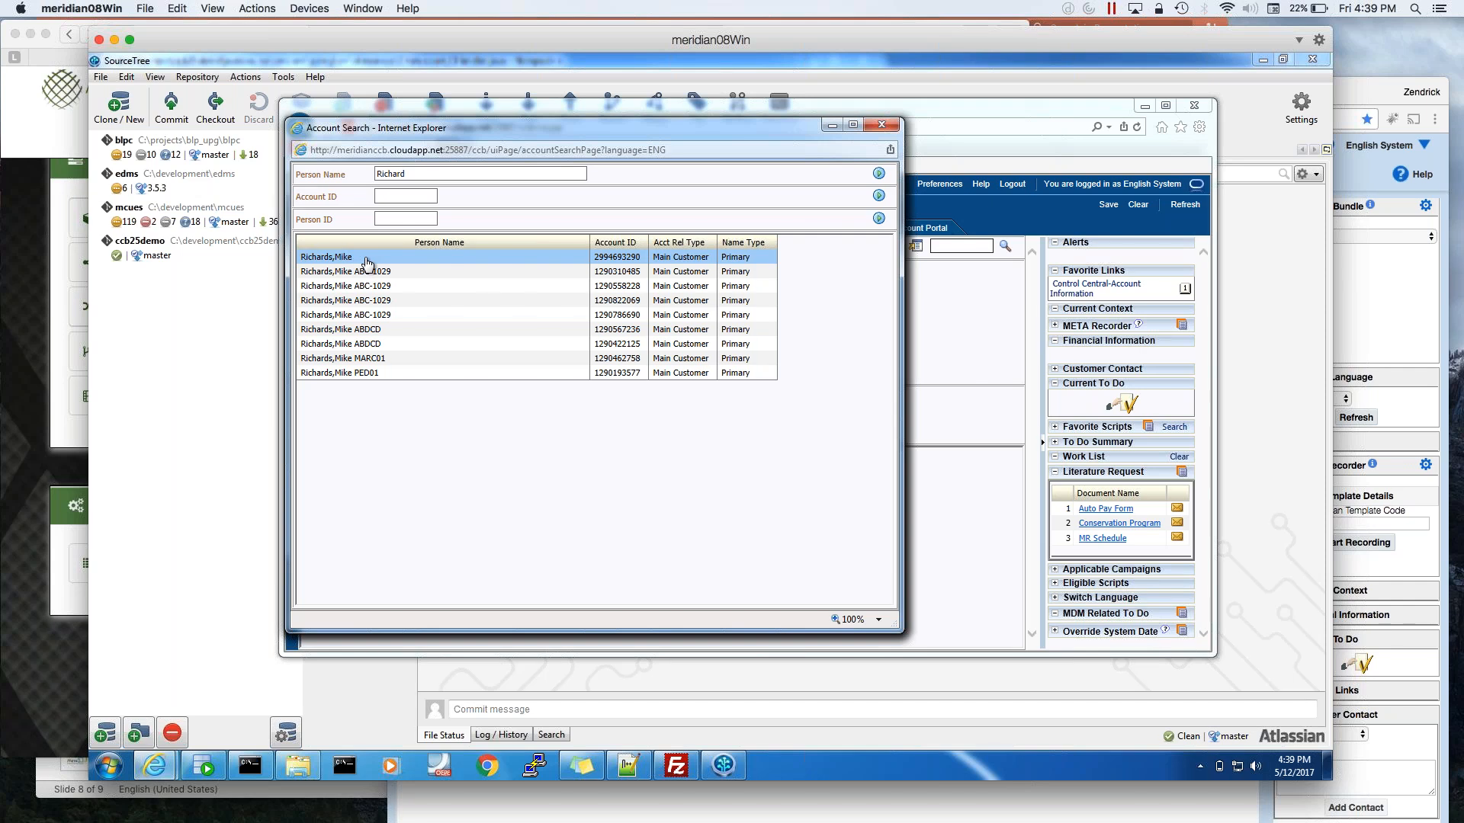
click(461, 258)
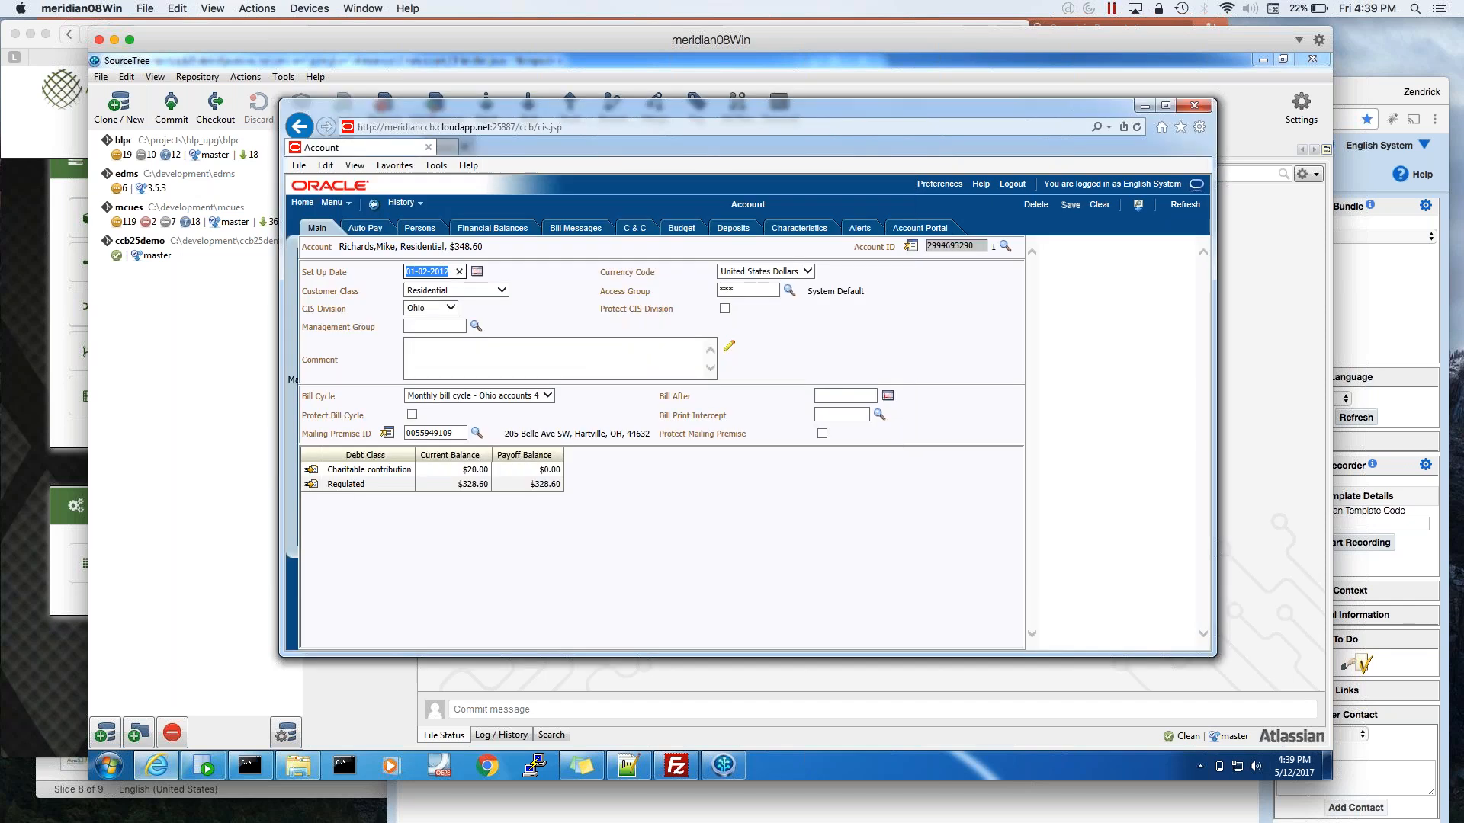
Expand the META Recorder and start recording with the test plan template code MDU-TST-PLN.
drag(568, 104, 486, 81)
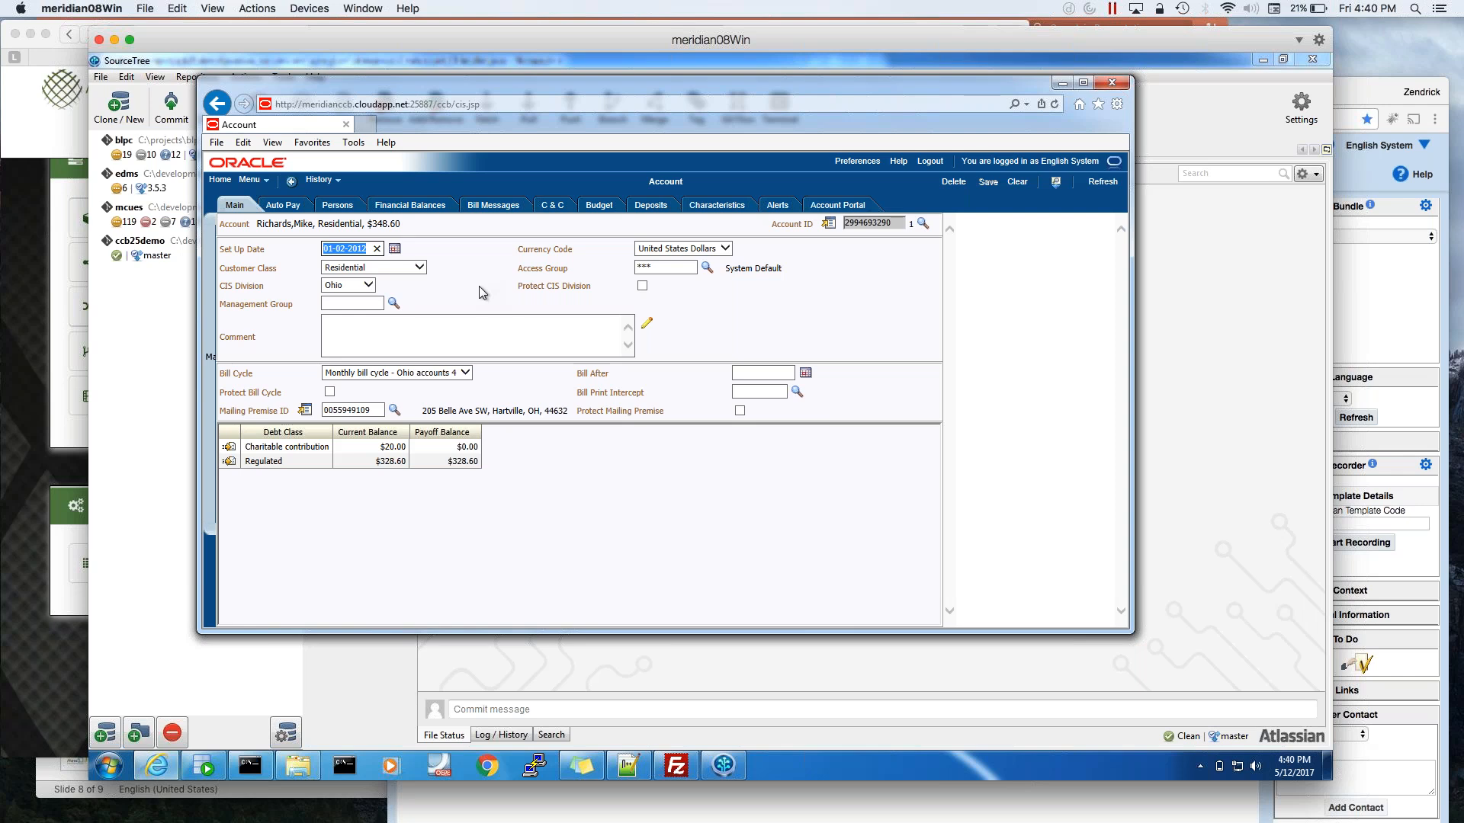
click(467, 415)
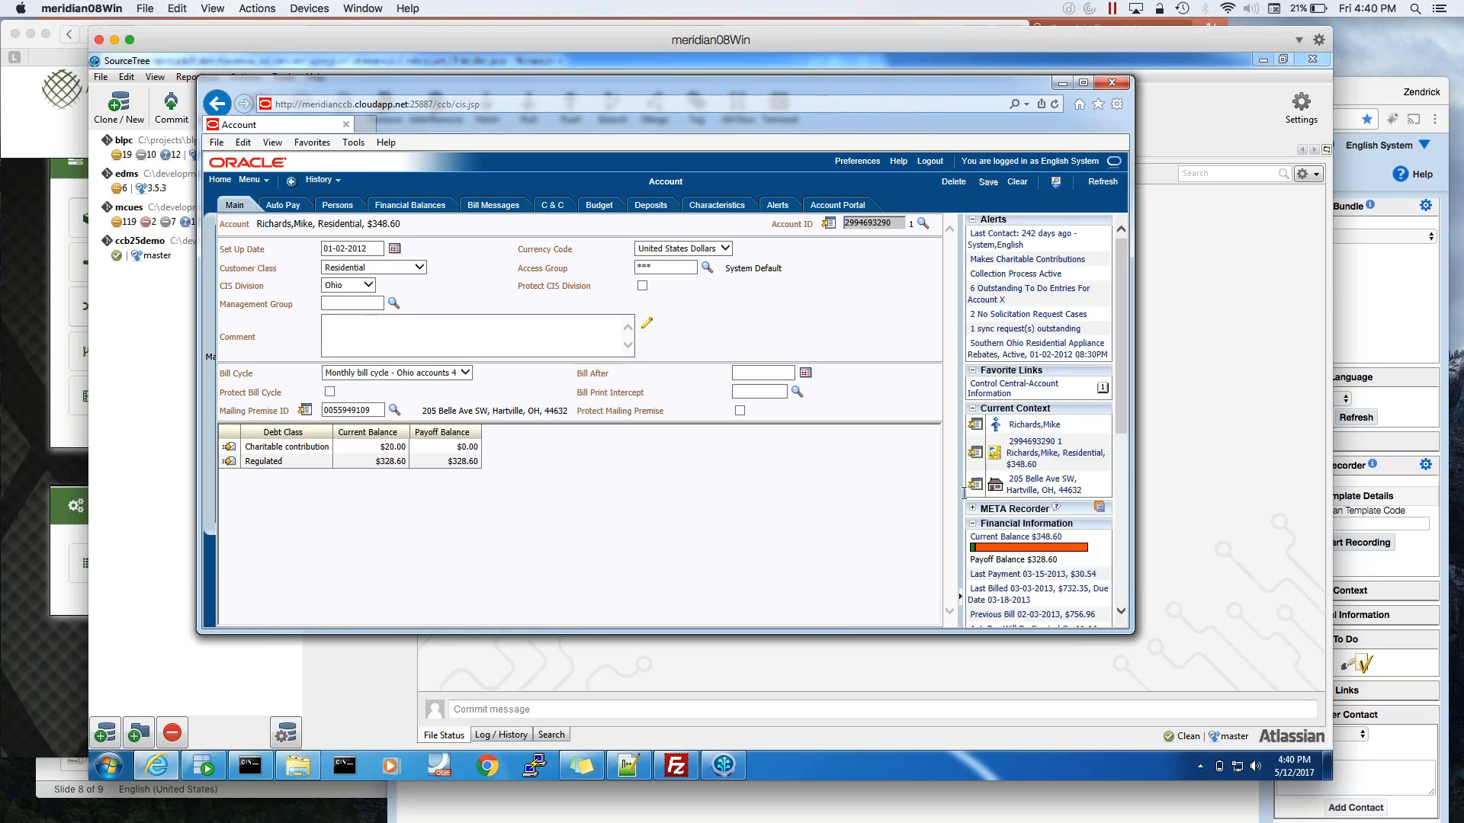
scroll(1040, 370, down, 3)
scroll(1041, 370, down, 1)
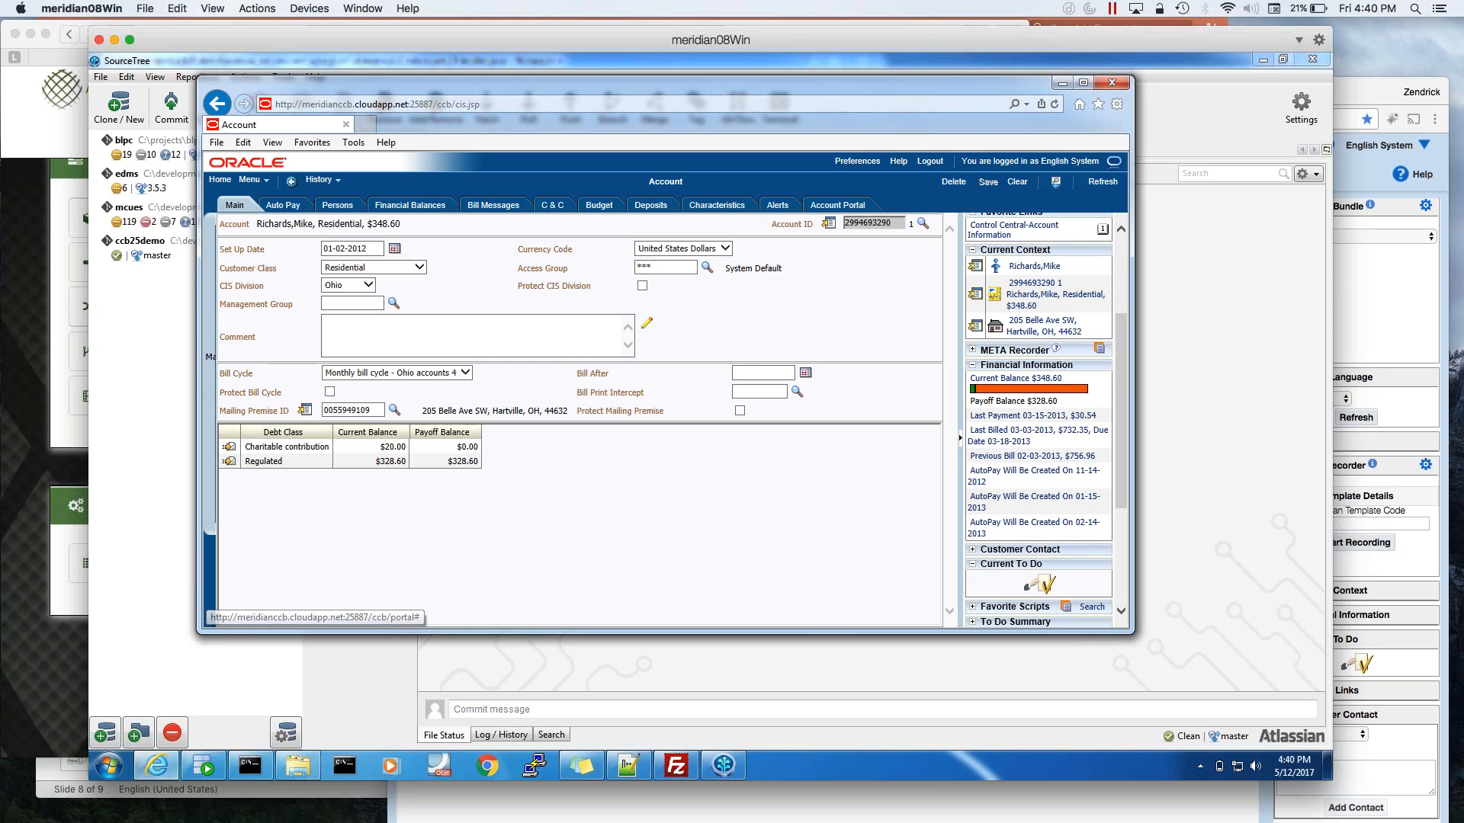
click(974, 351)
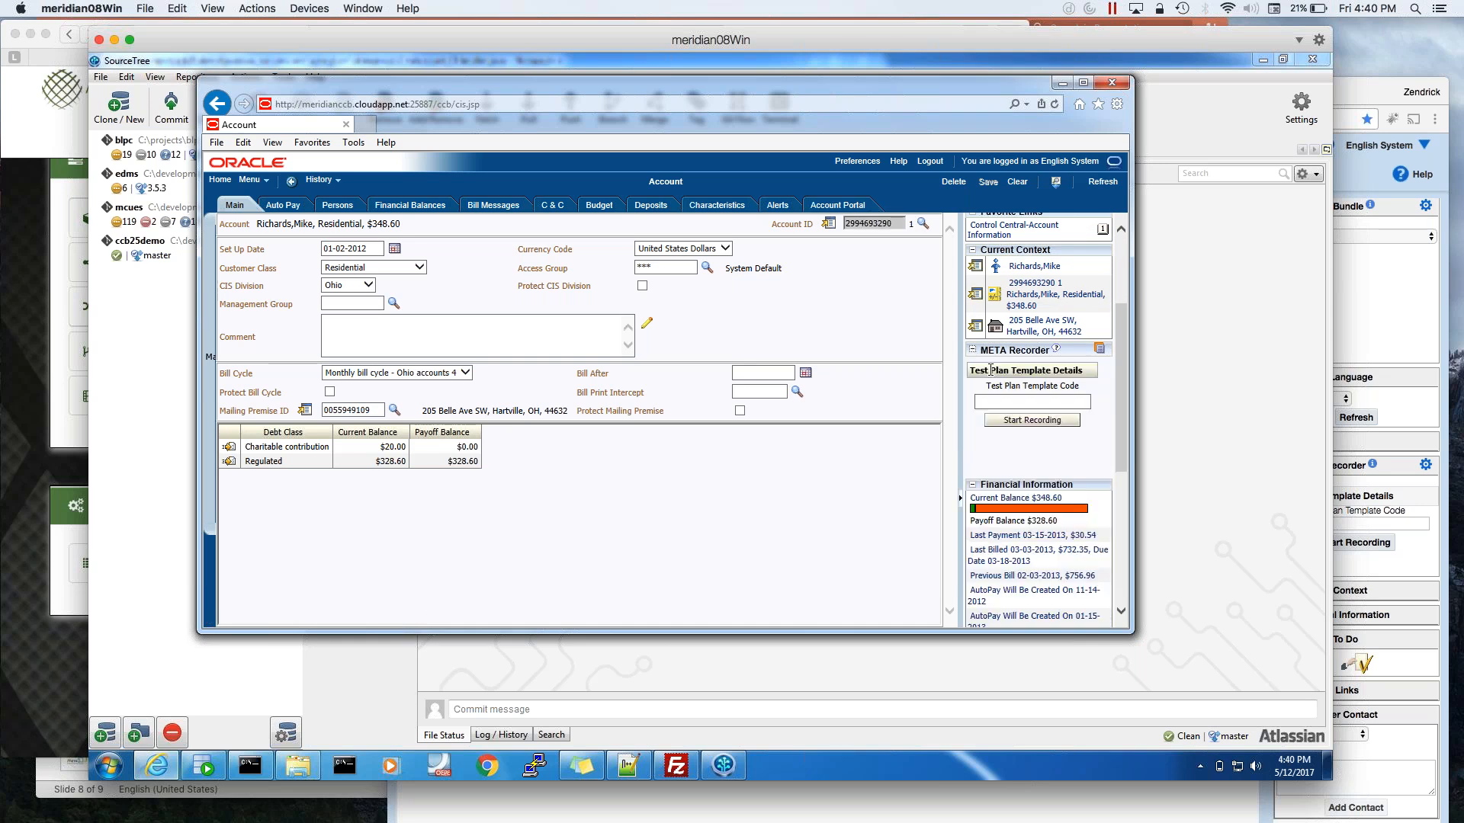
click(1032, 402)
text(MDU-TST-PLN)
click(1011, 423)
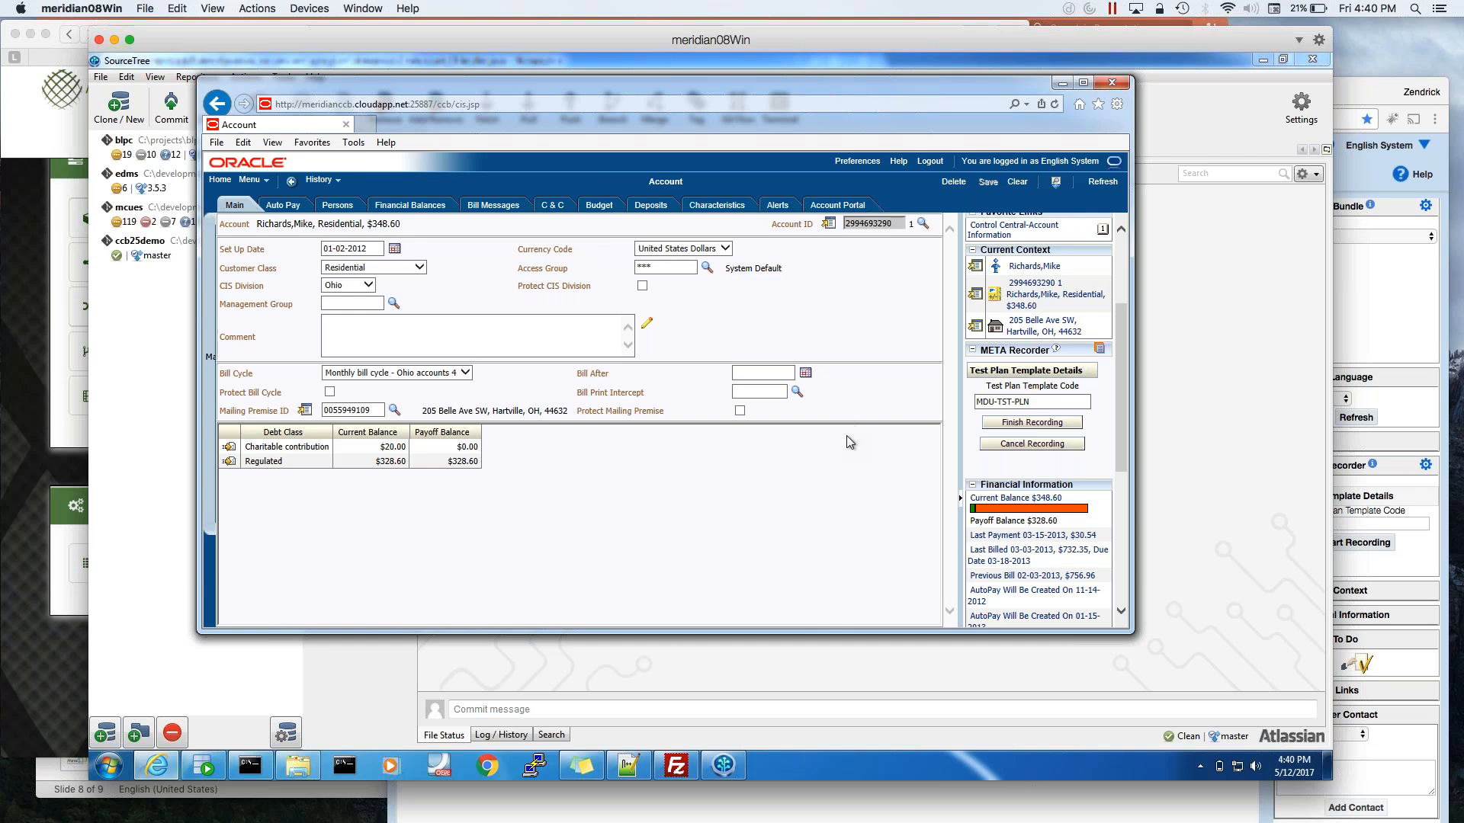
Go from the account to its service agreements and open the Ohio / Electric Residential agreement.
scroll(953, 391, up, 4)
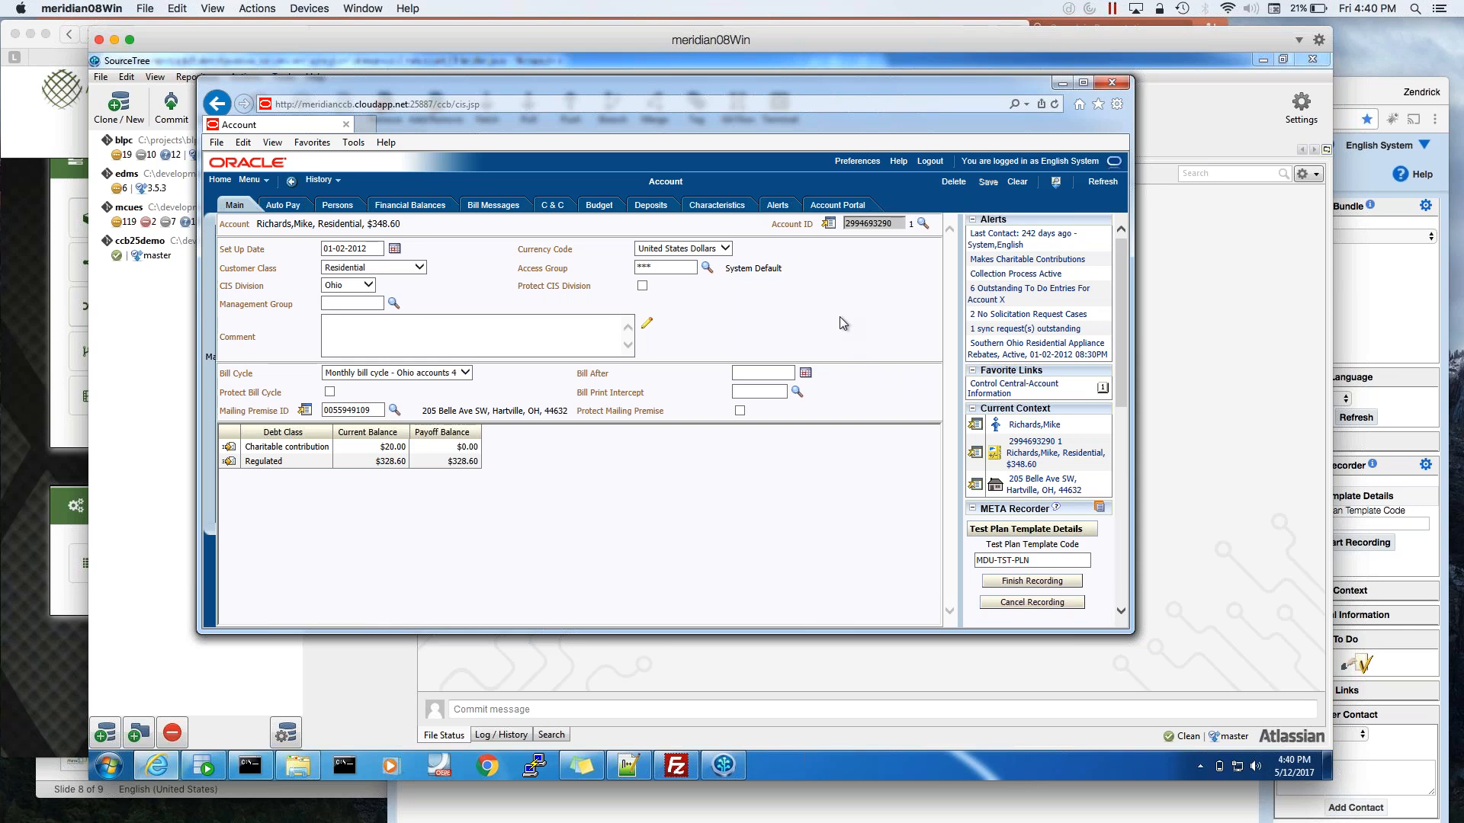
click(828, 223)
scroll(852, 445, down, 10)
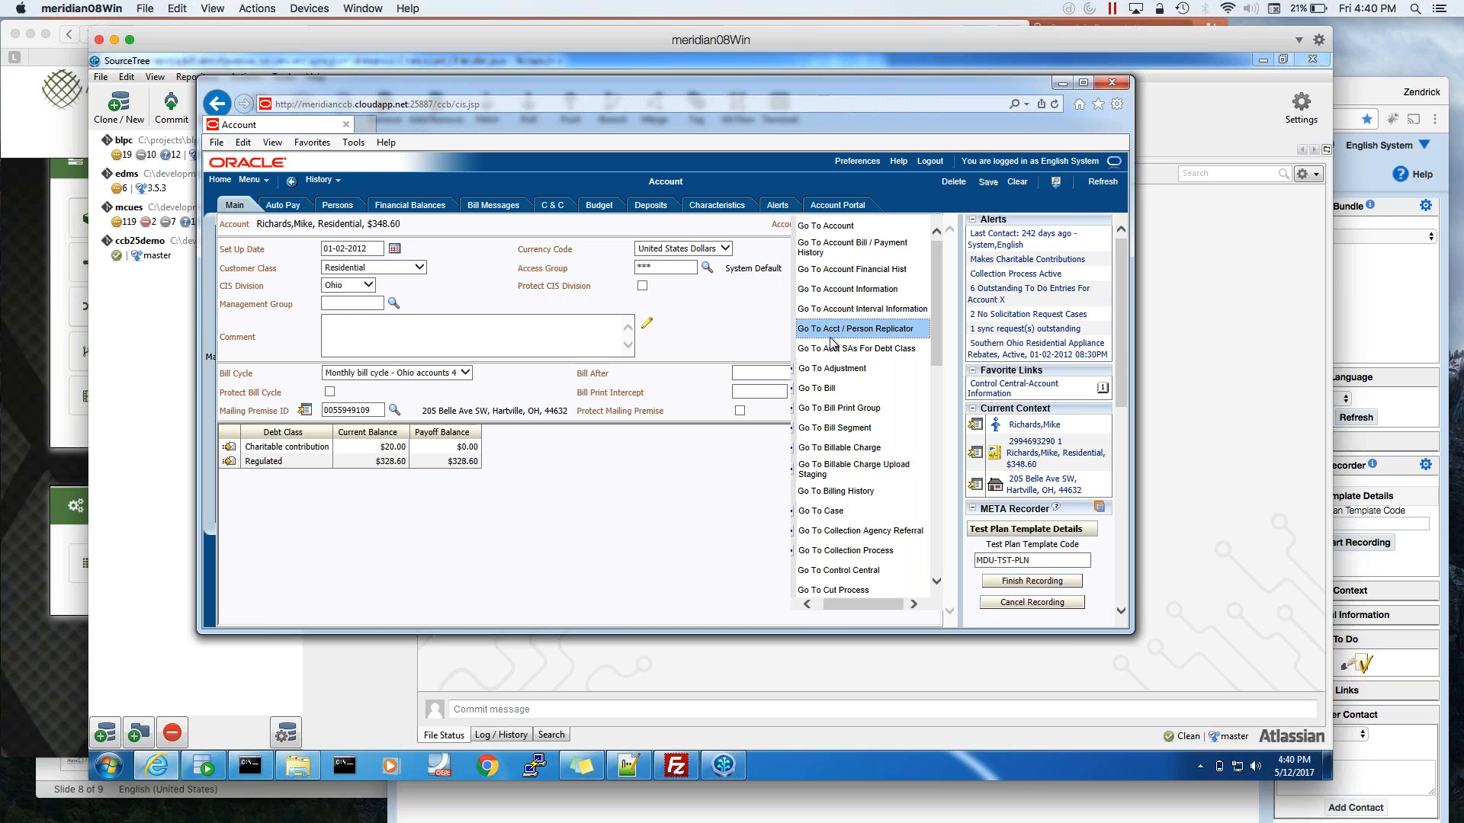
scroll(852, 444, down, 5)
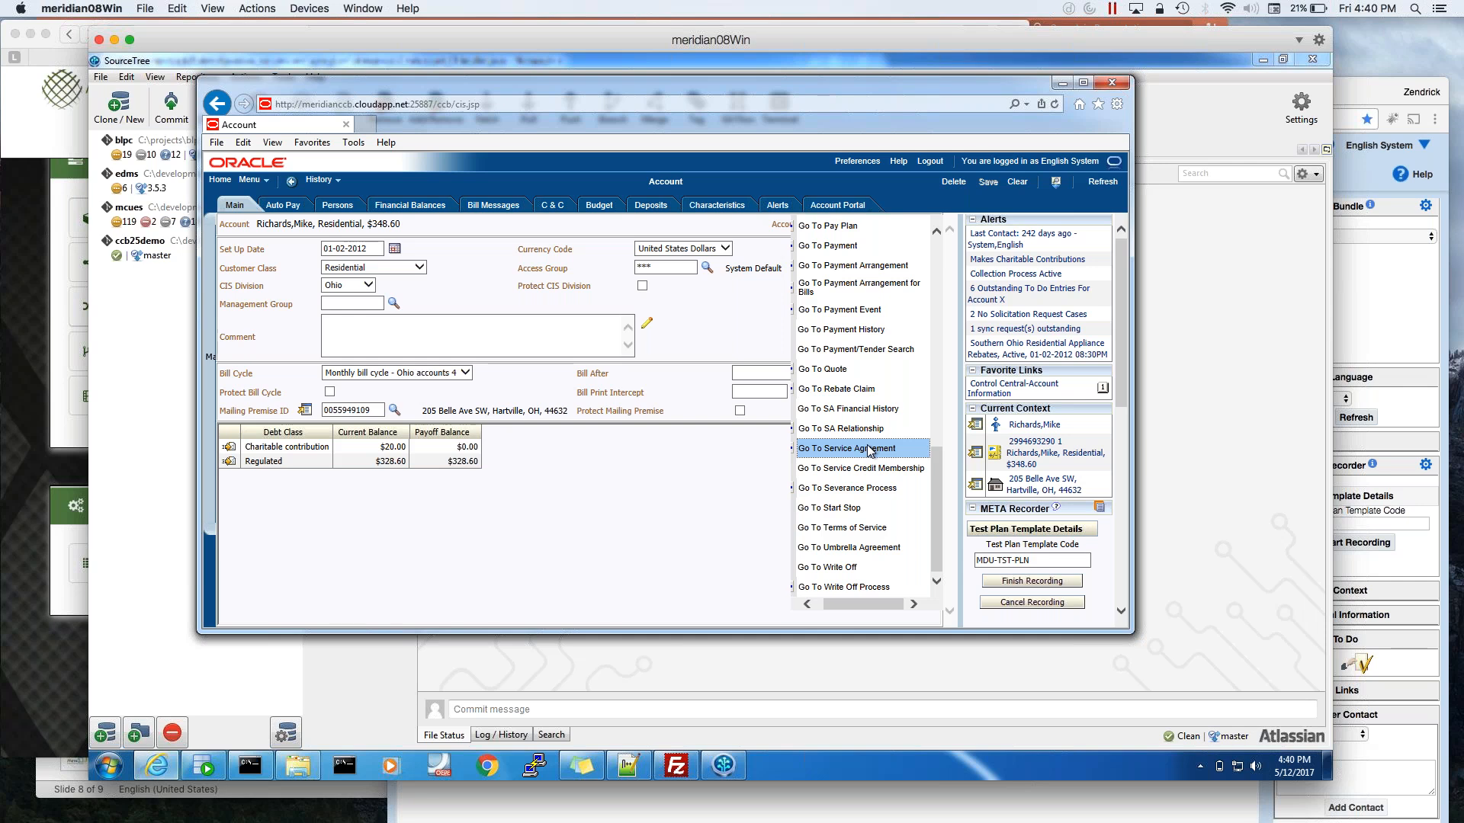
click(871, 449)
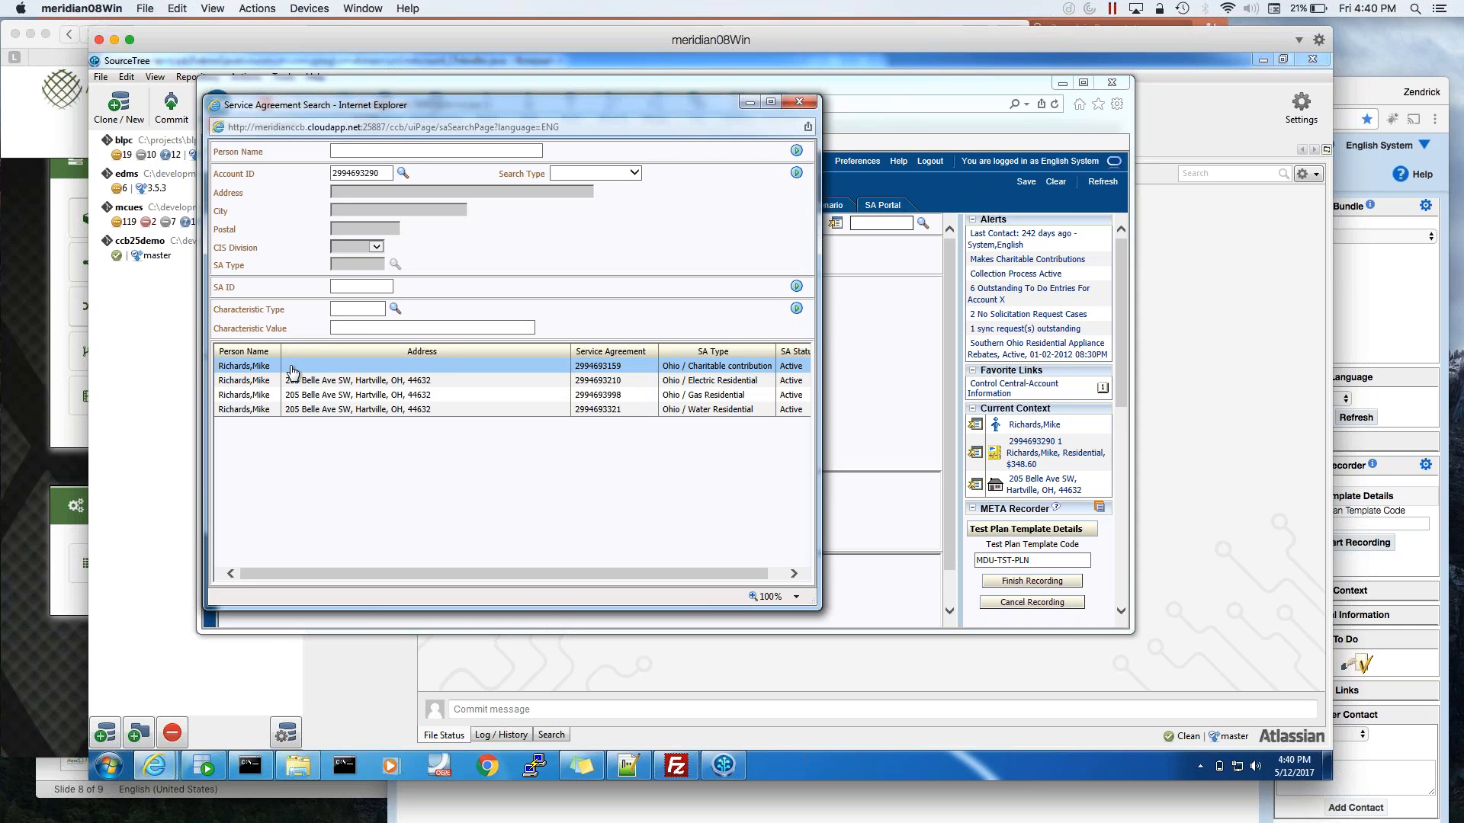
click(681, 385)
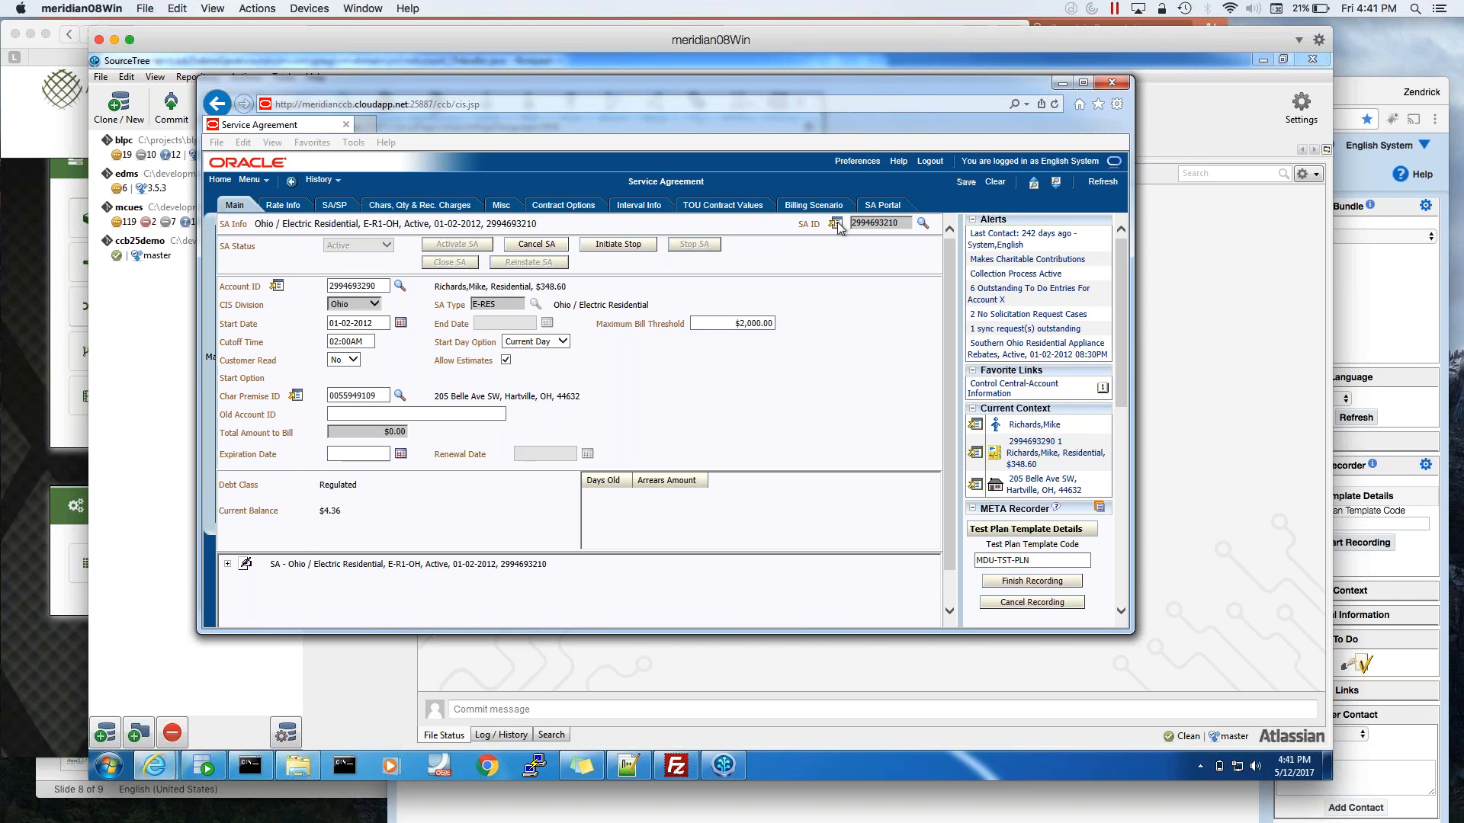
Add an ADDCHARG adjustment of $10.00 to the service agreement, then generate and calculate it with the default dates.
click(836, 224)
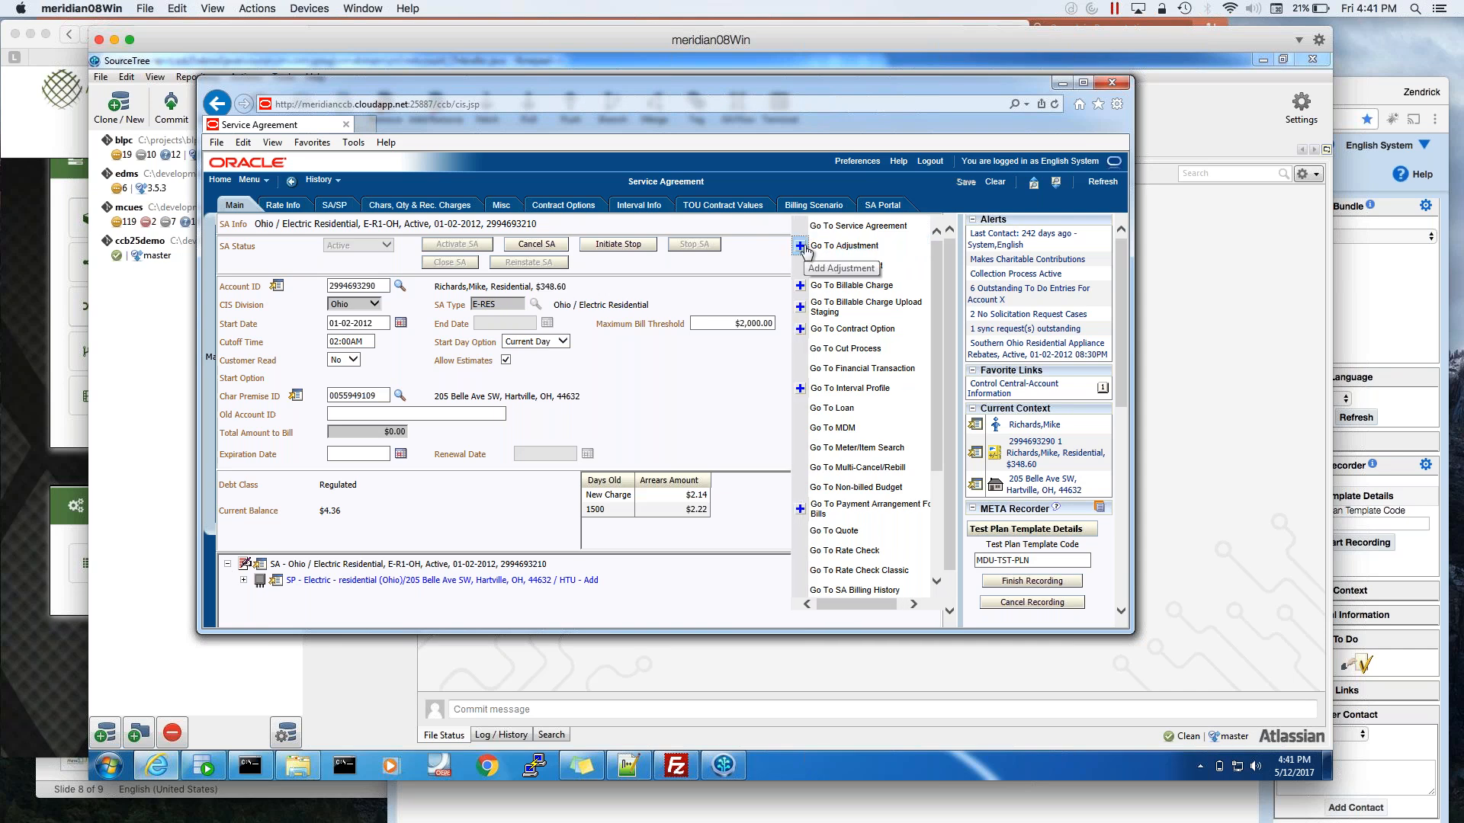
click(800, 246)
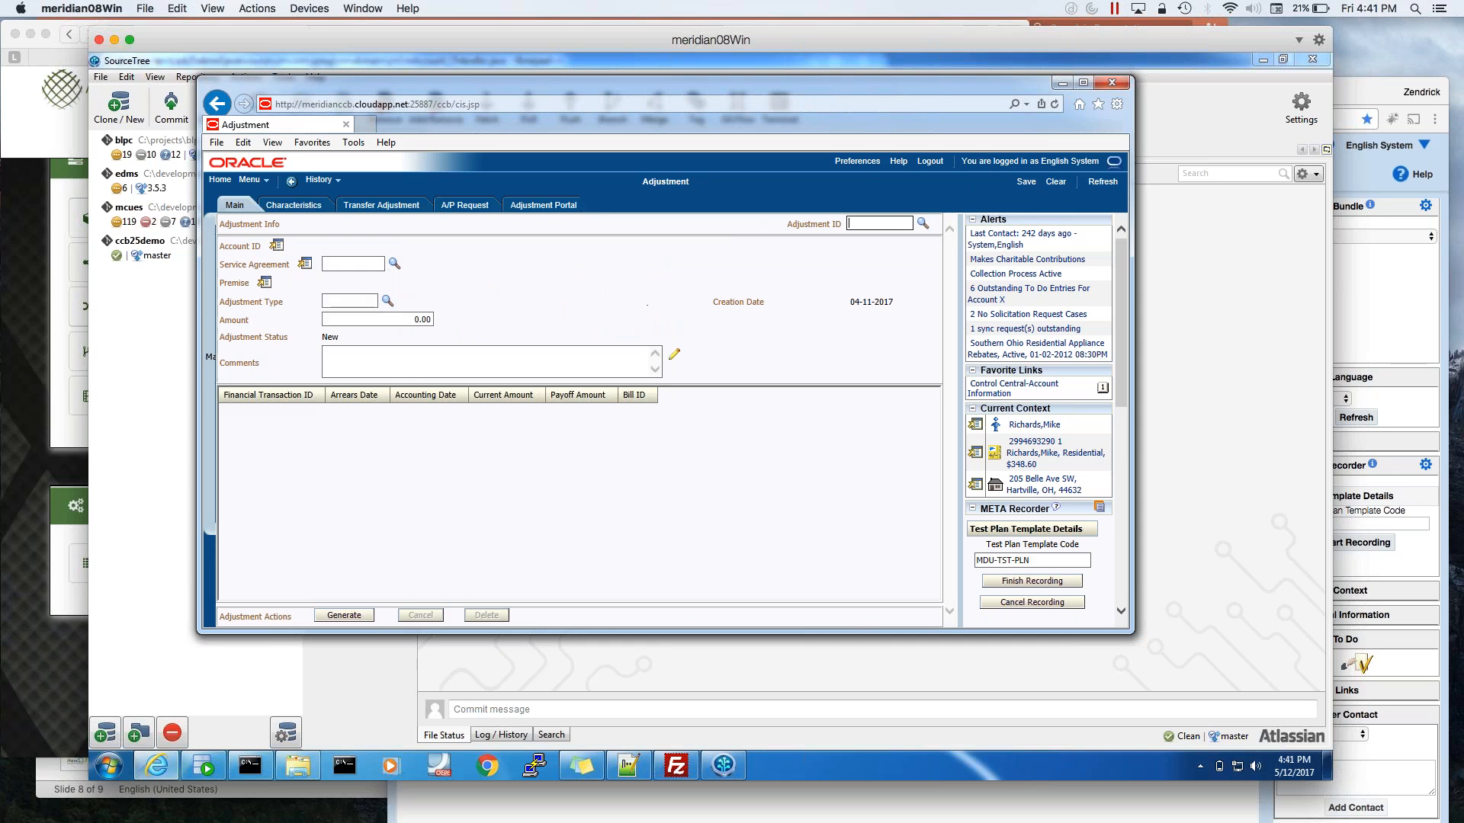
click(340, 300)
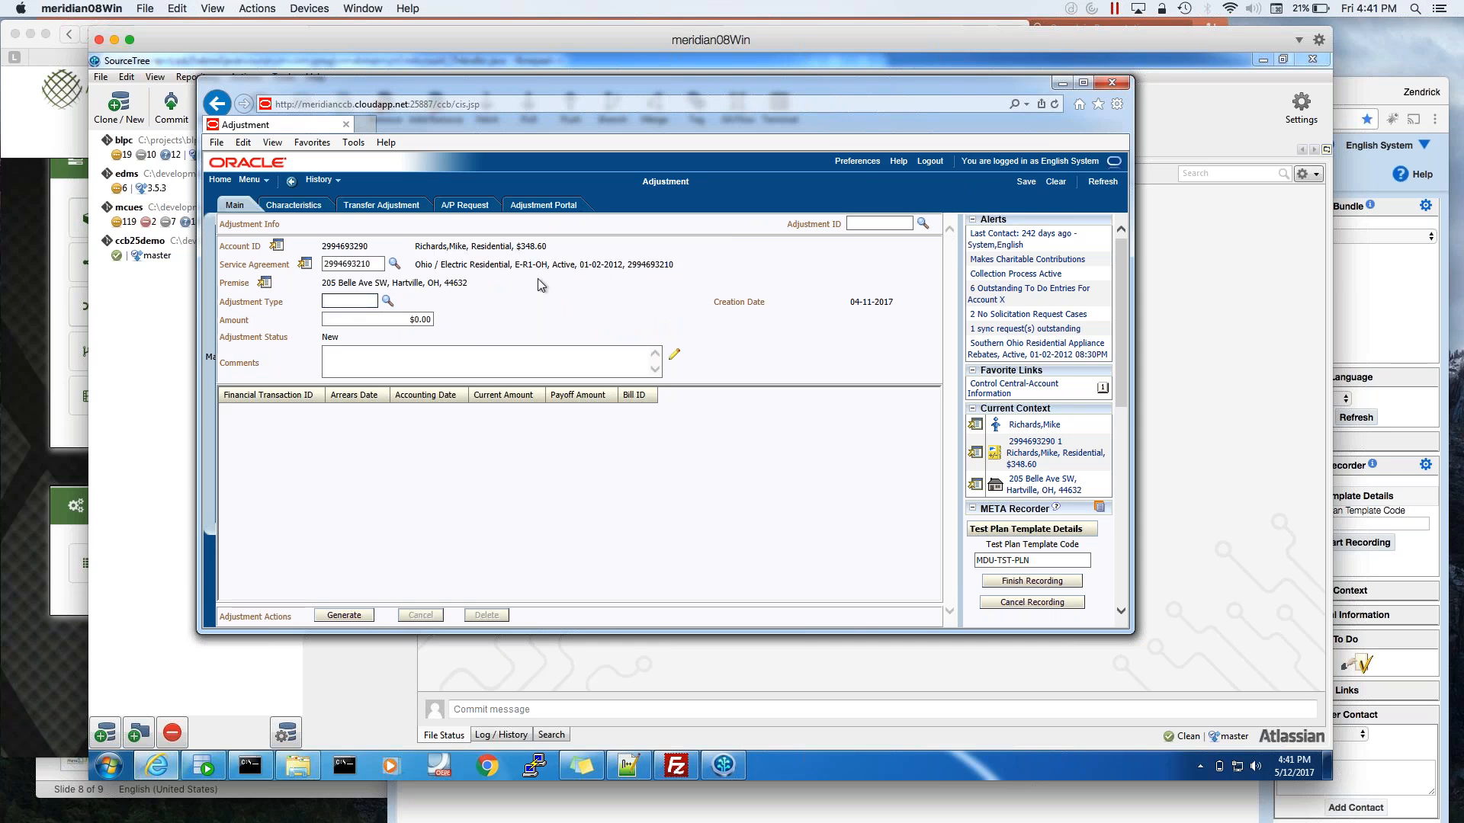
text(ADD)
key(Tab)
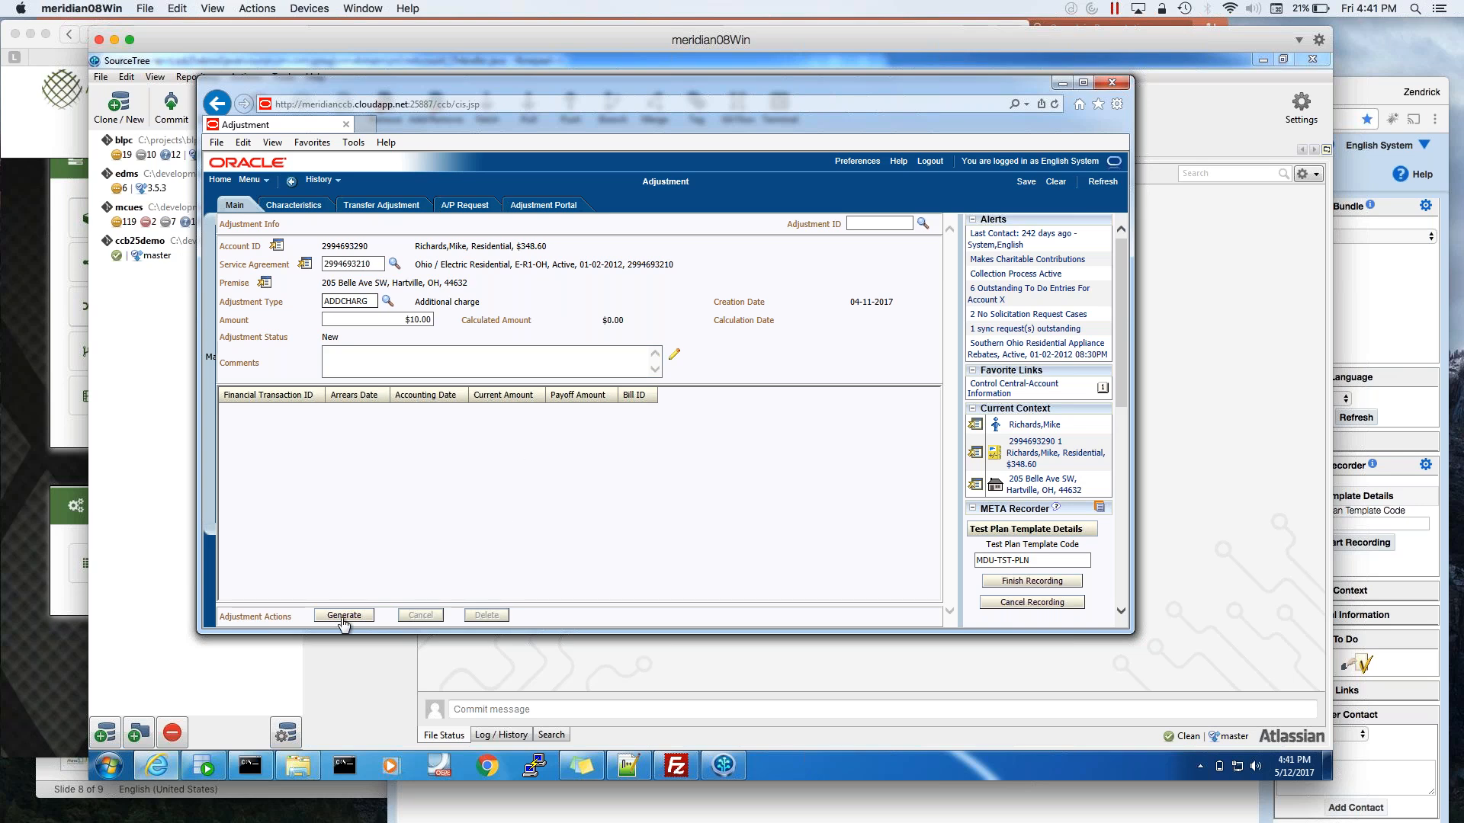
click(344, 615)
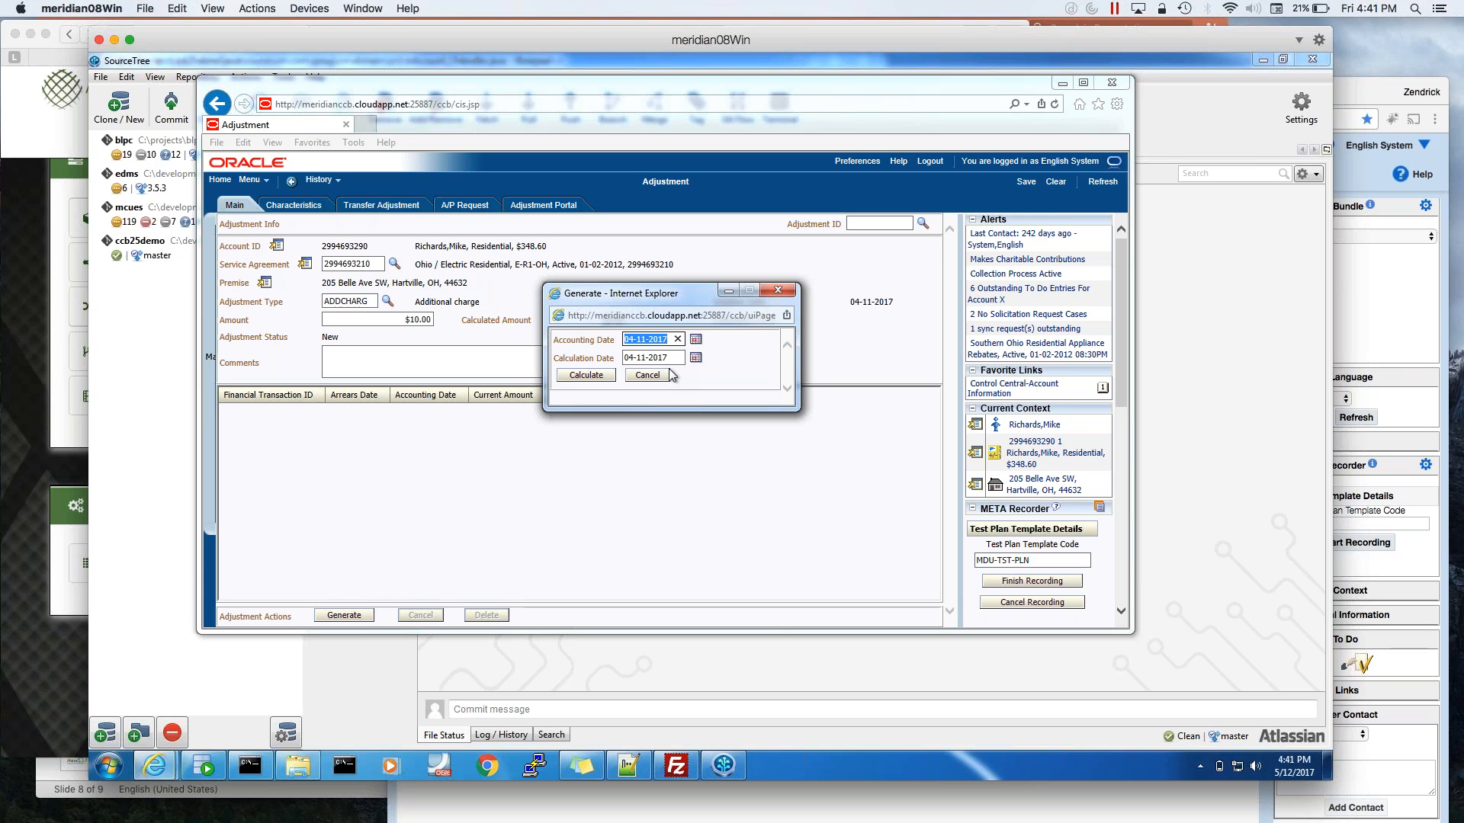
click(594, 376)
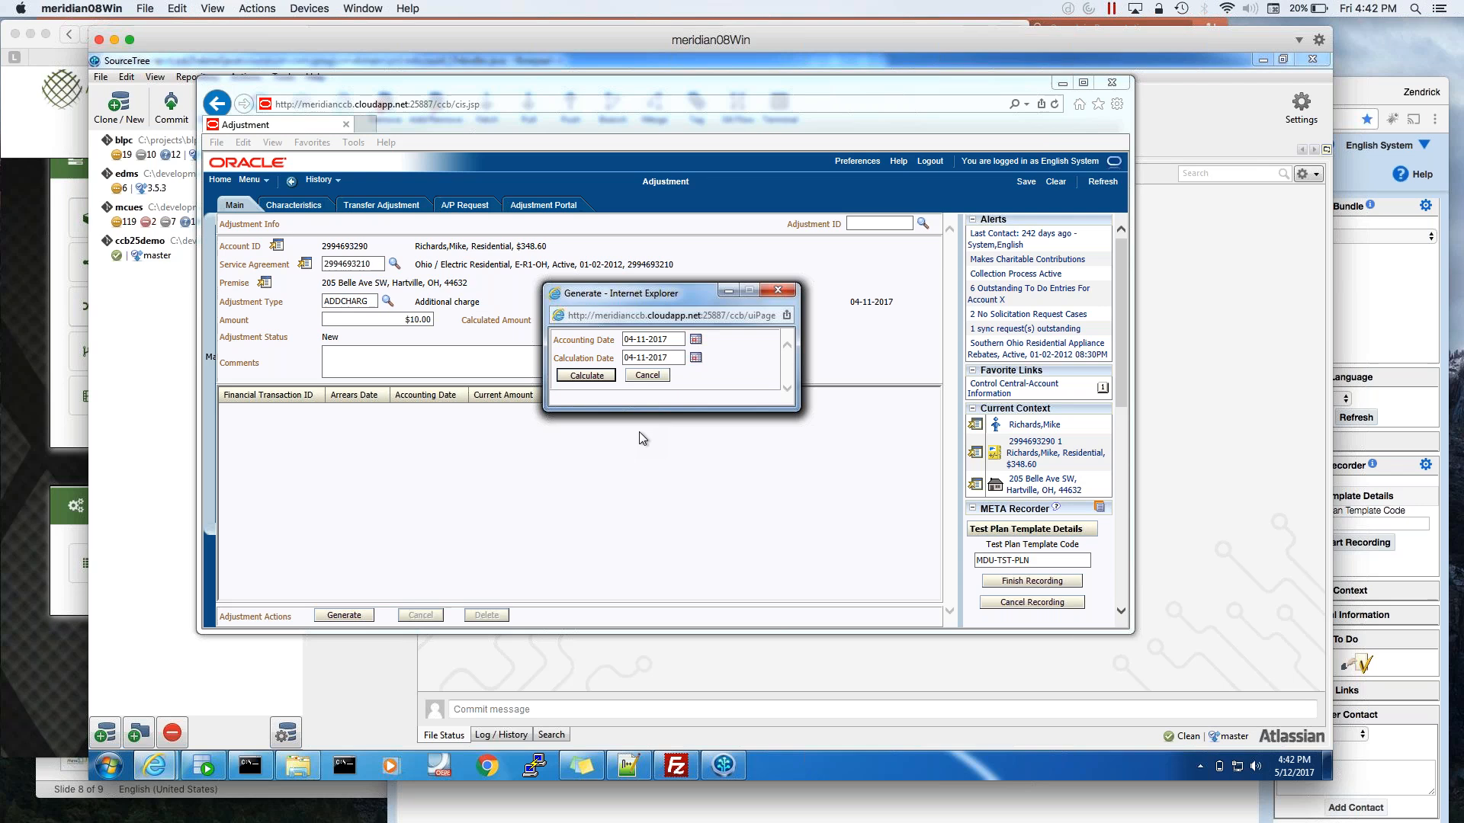
Calculate the adjustment, submit it for approval, and finish the META recording so the test plan template is saved.
key(Return)
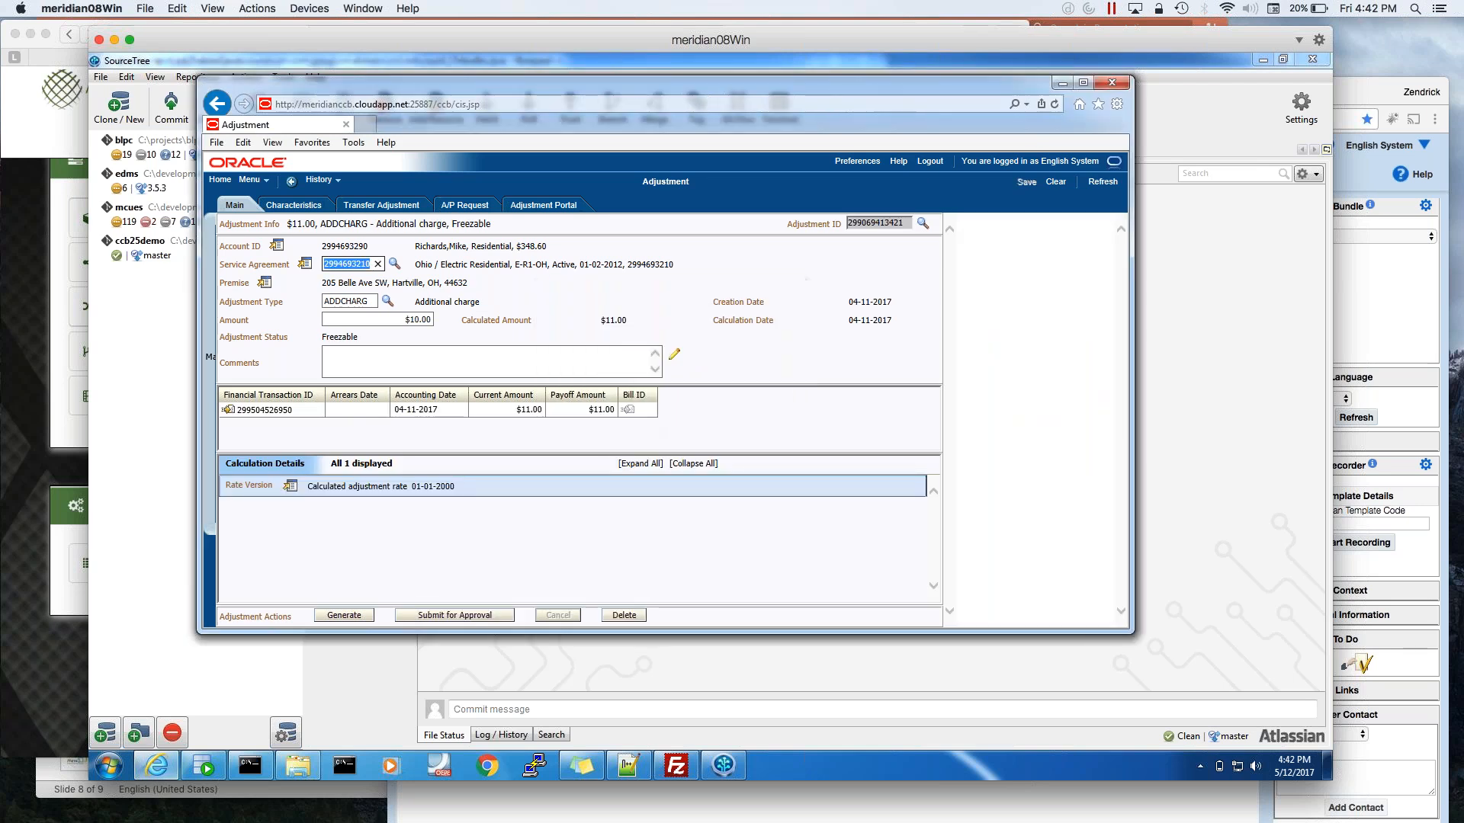
click(700, 276)
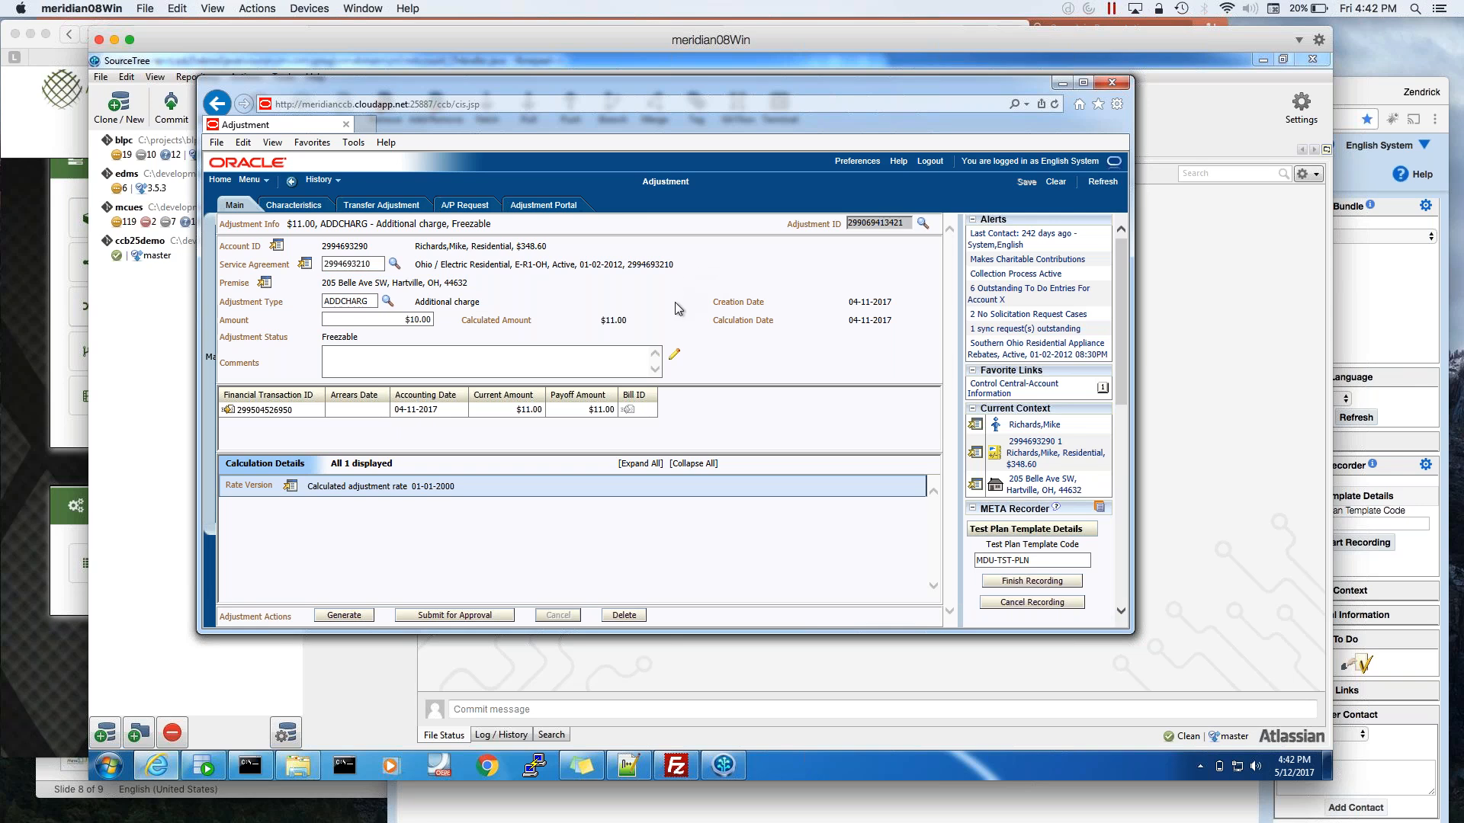
click(467, 616)
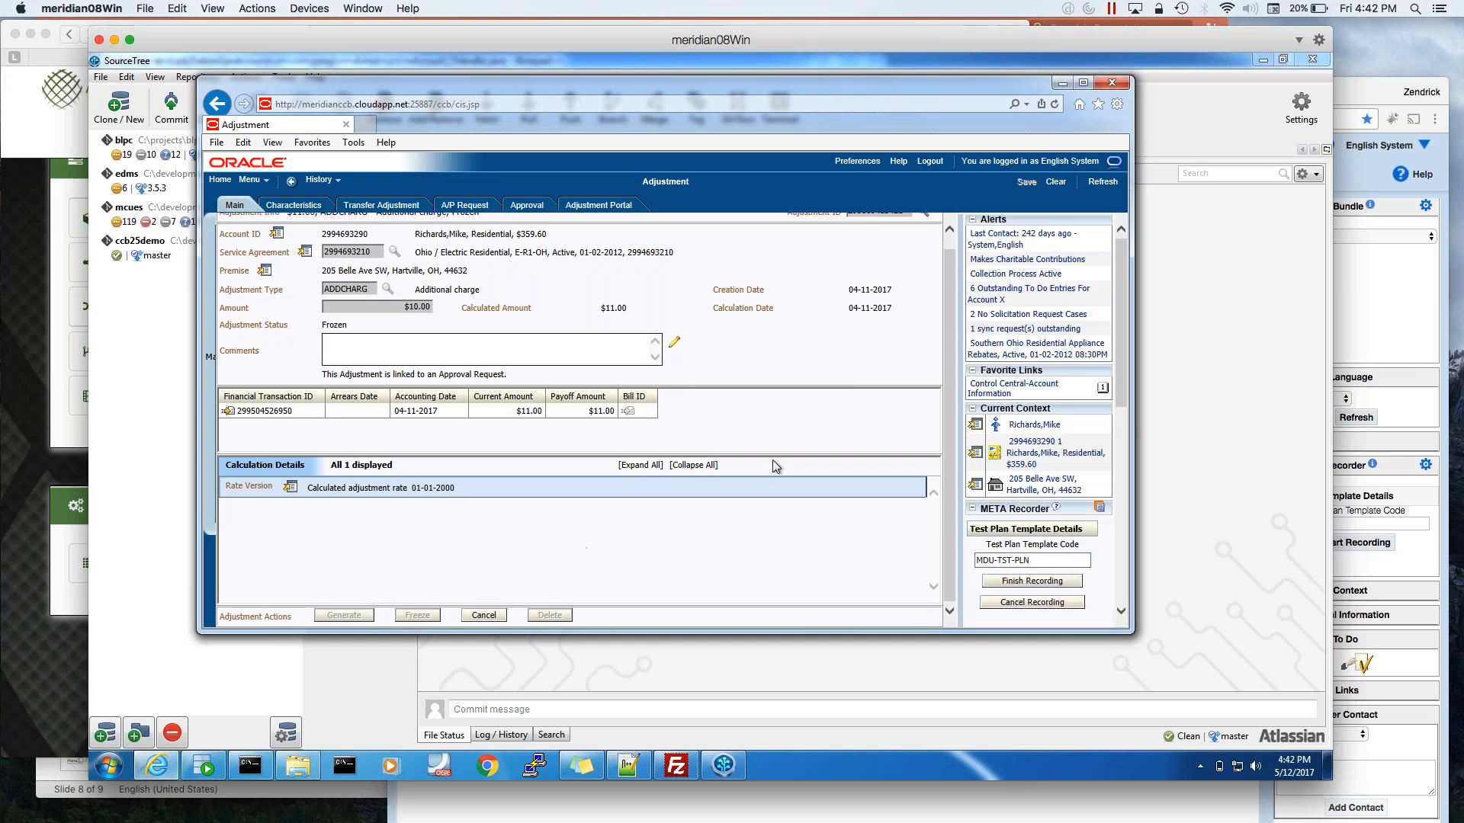
click(1021, 585)
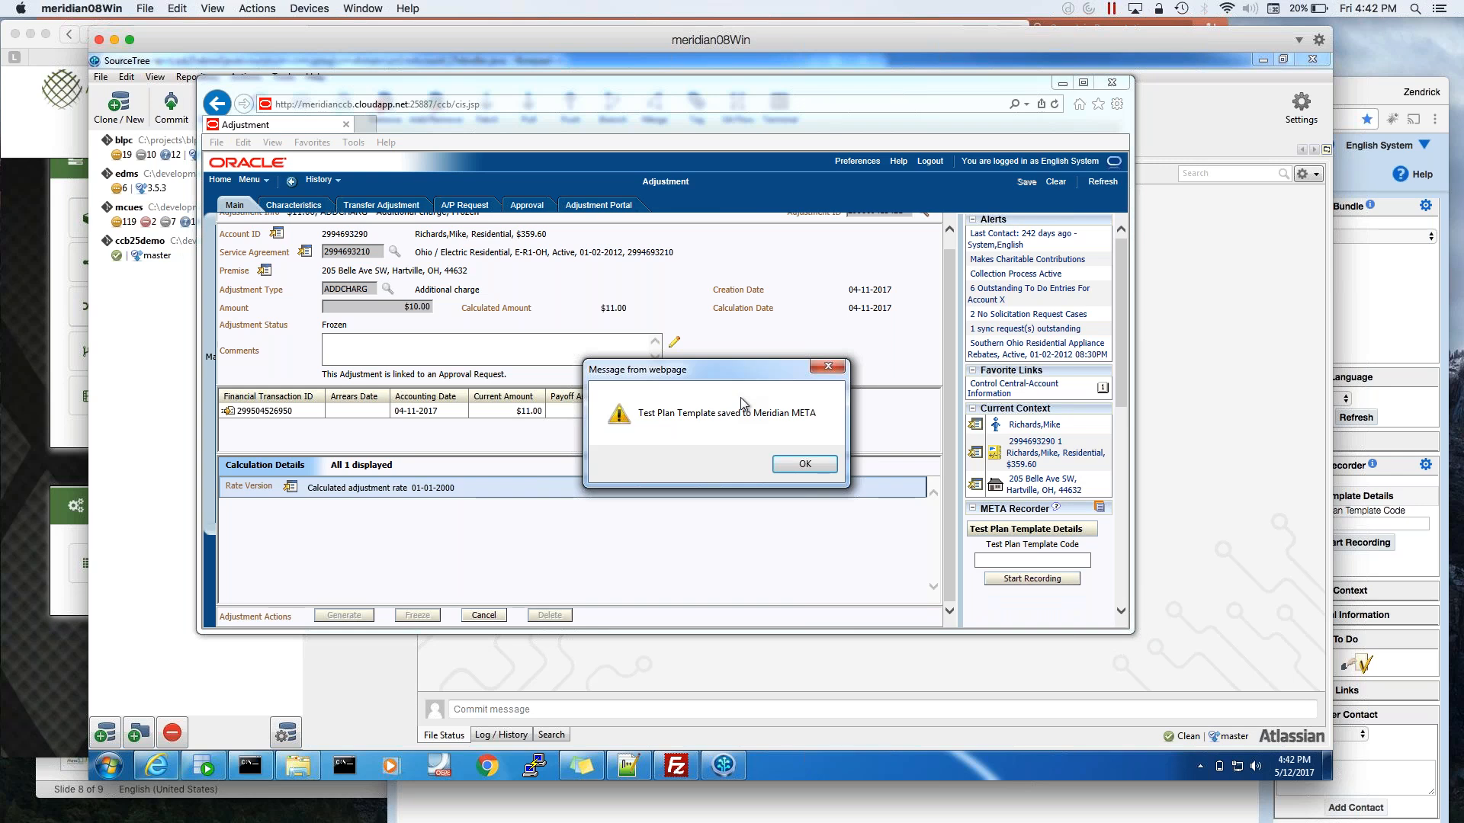
click(800, 465)
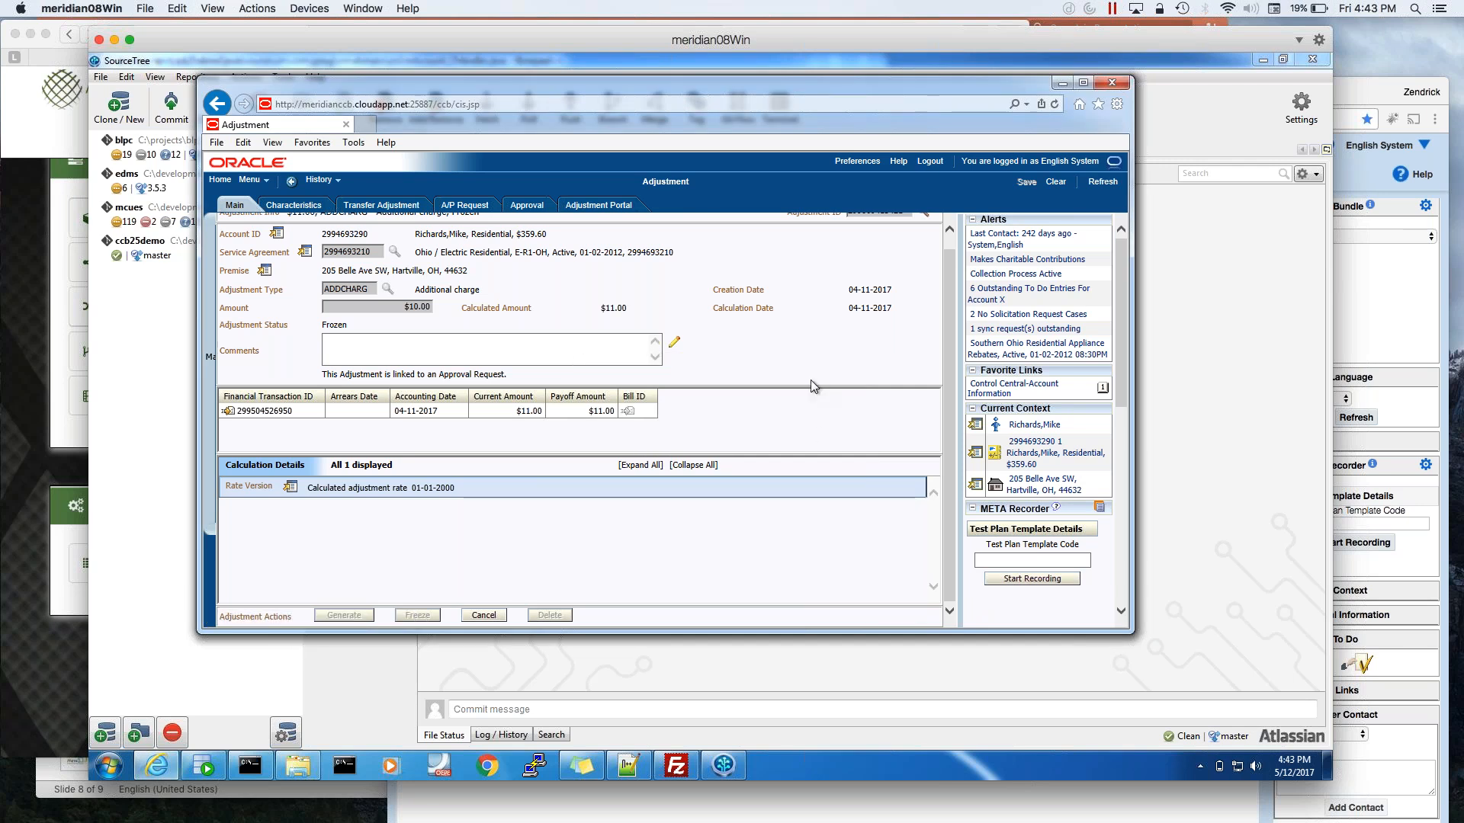
Switch to the Meridian dashboard in Safari and open the Automated Test Plans from META Setup.
click(26, 491)
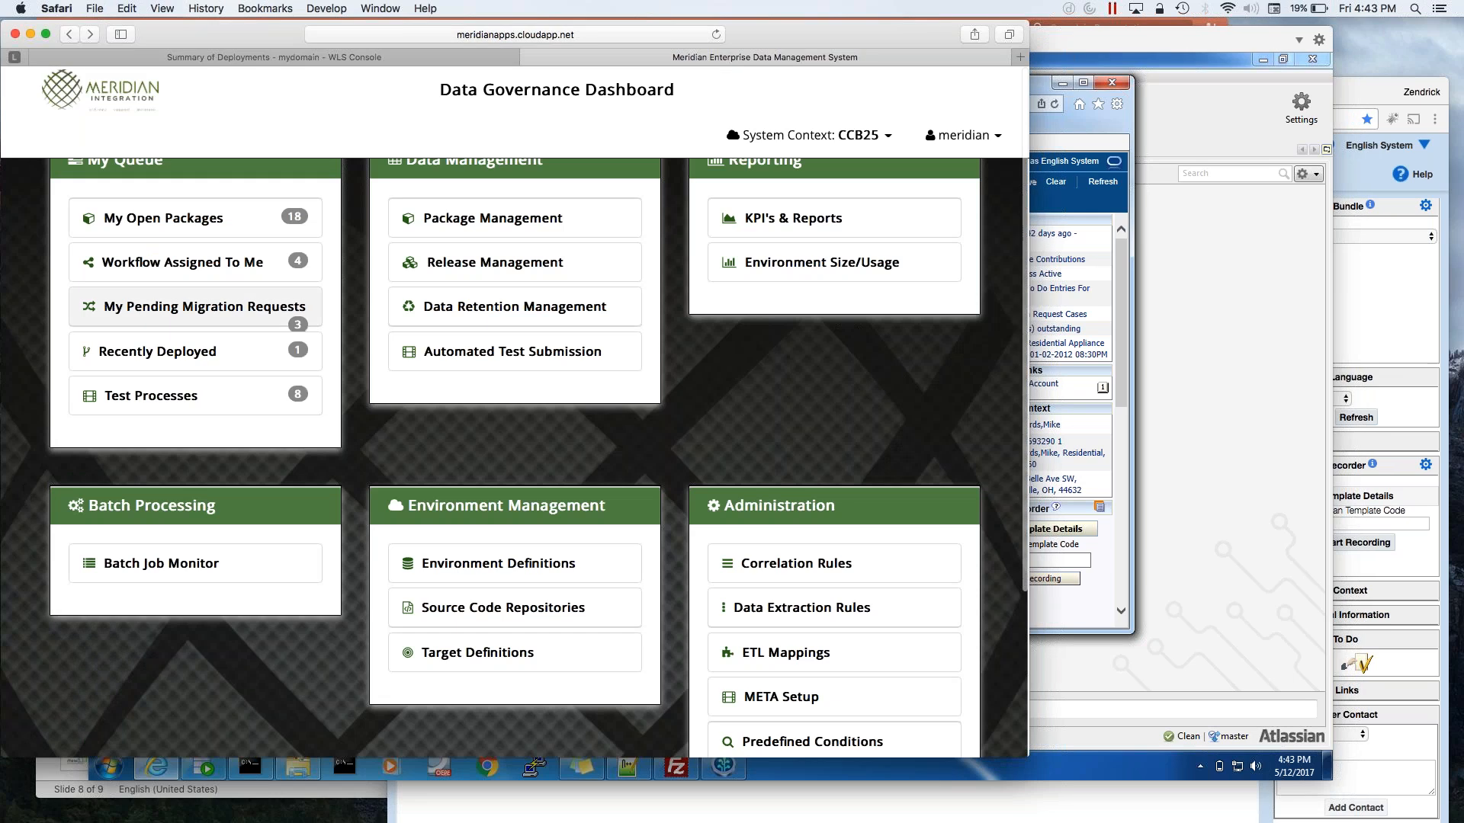
scroll(785, 449, down, 3)
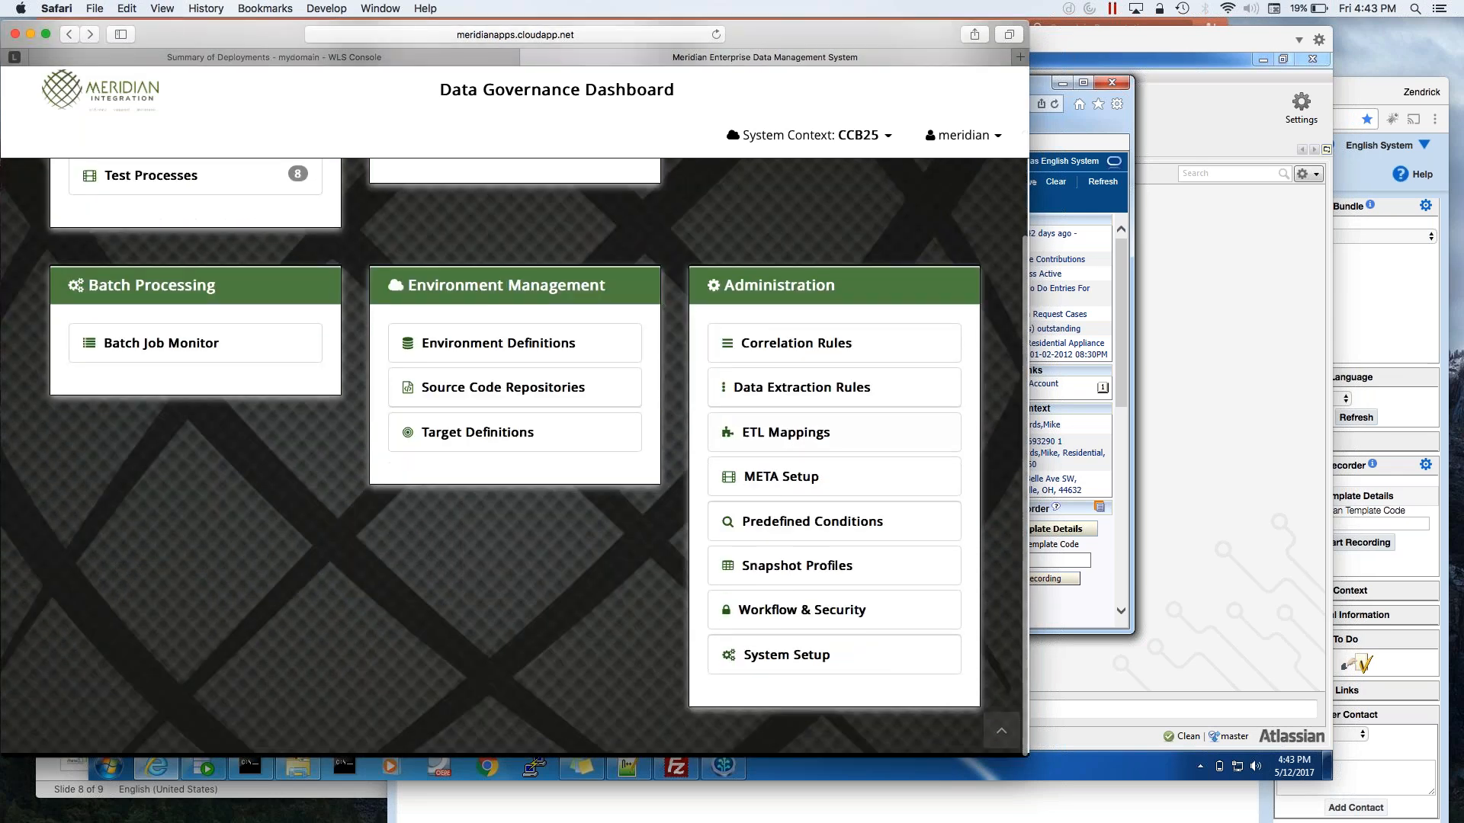
click(781, 477)
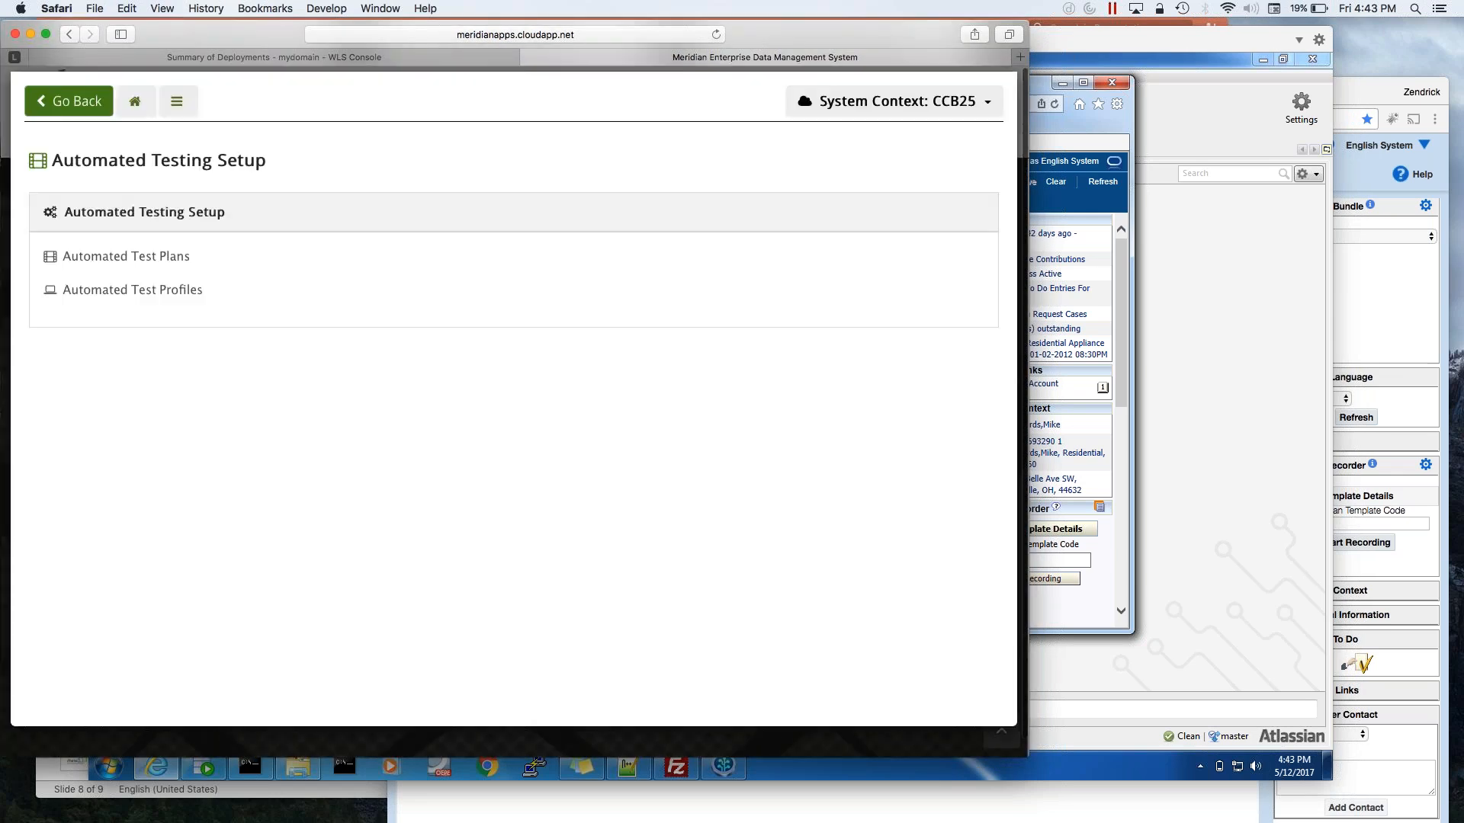
click(101, 261)
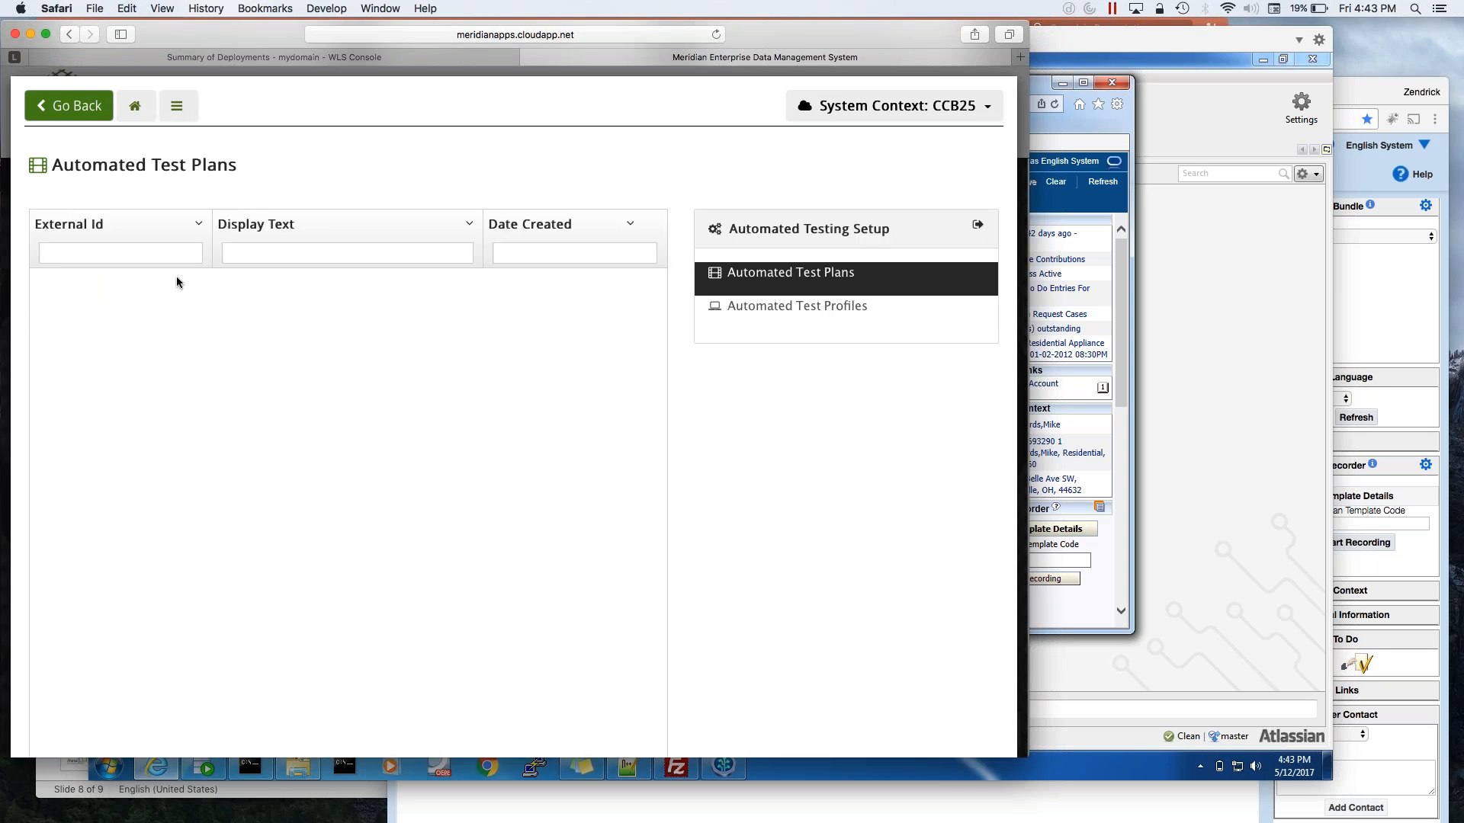
Change the system context to CCB24 and open the CCB24-MDU-TST-PLN test plan.
click(875, 100)
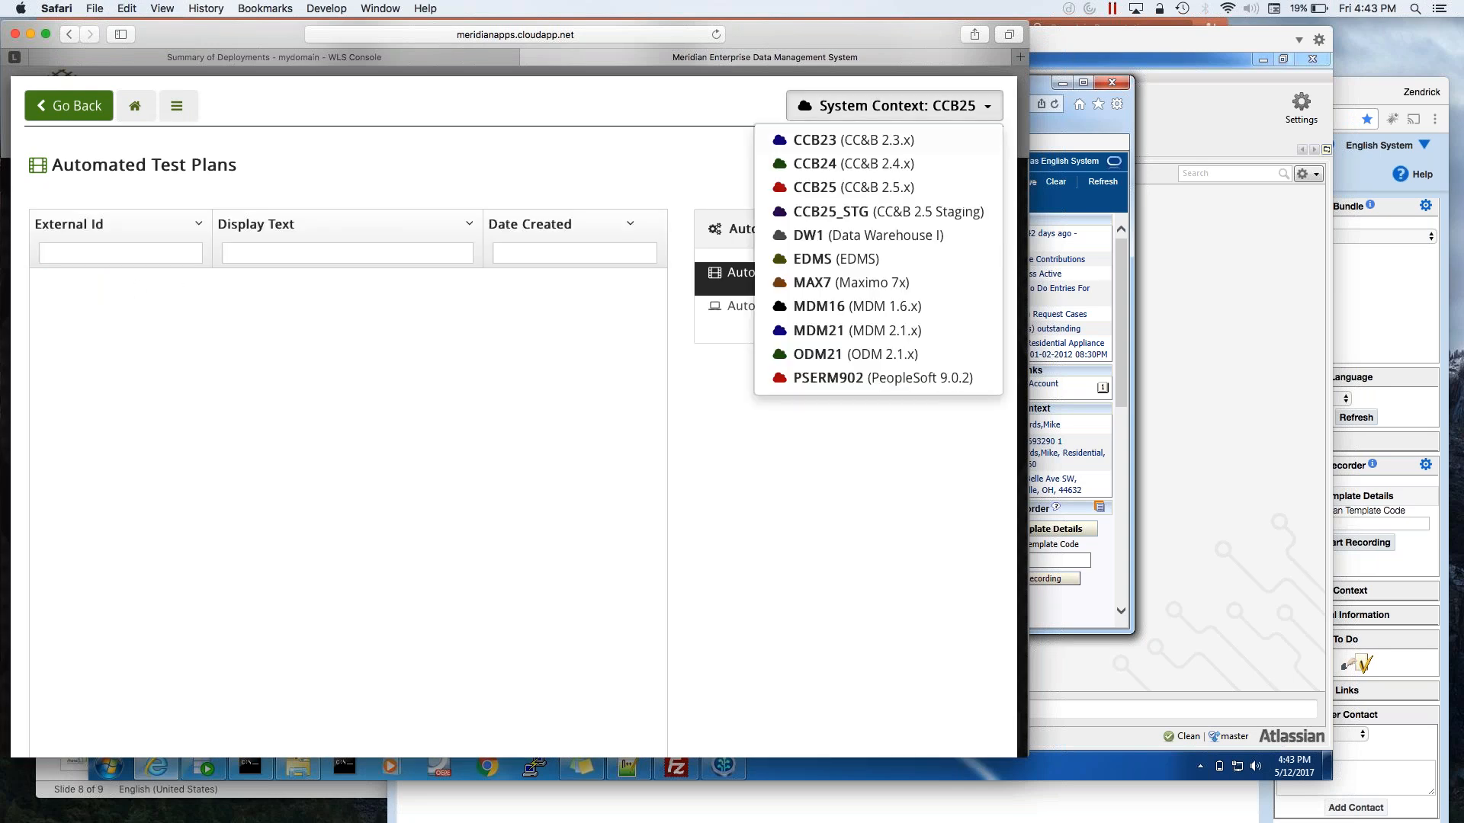
click(814, 194)
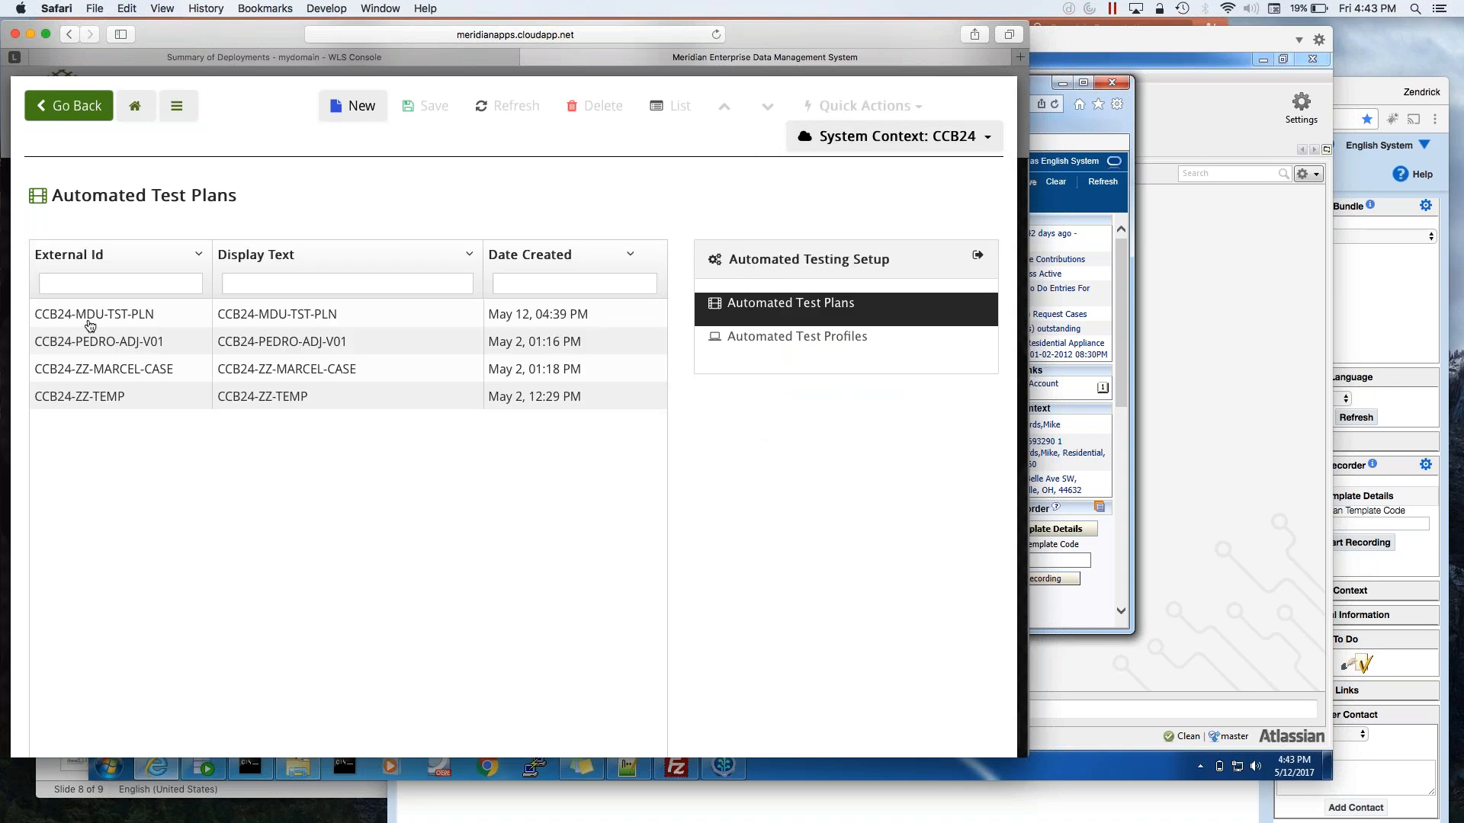
click(118, 316)
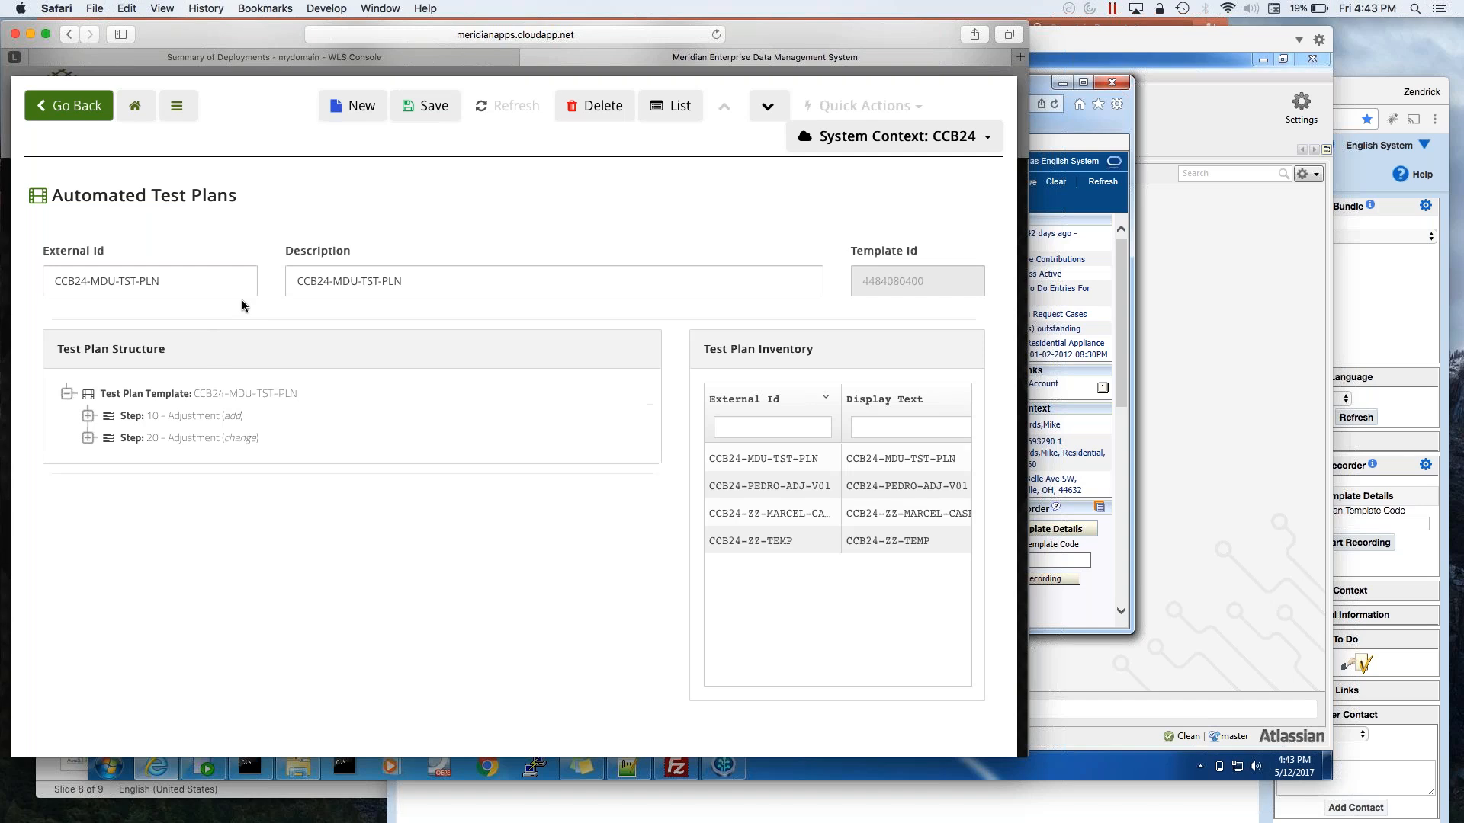
Expand the test plan's steps, examine the request format in the details of step 10, Adjustment (add), and return to the plan list.
click(92, 417)
click(91, 460)
click(199, 399)
right_click(130, 416)
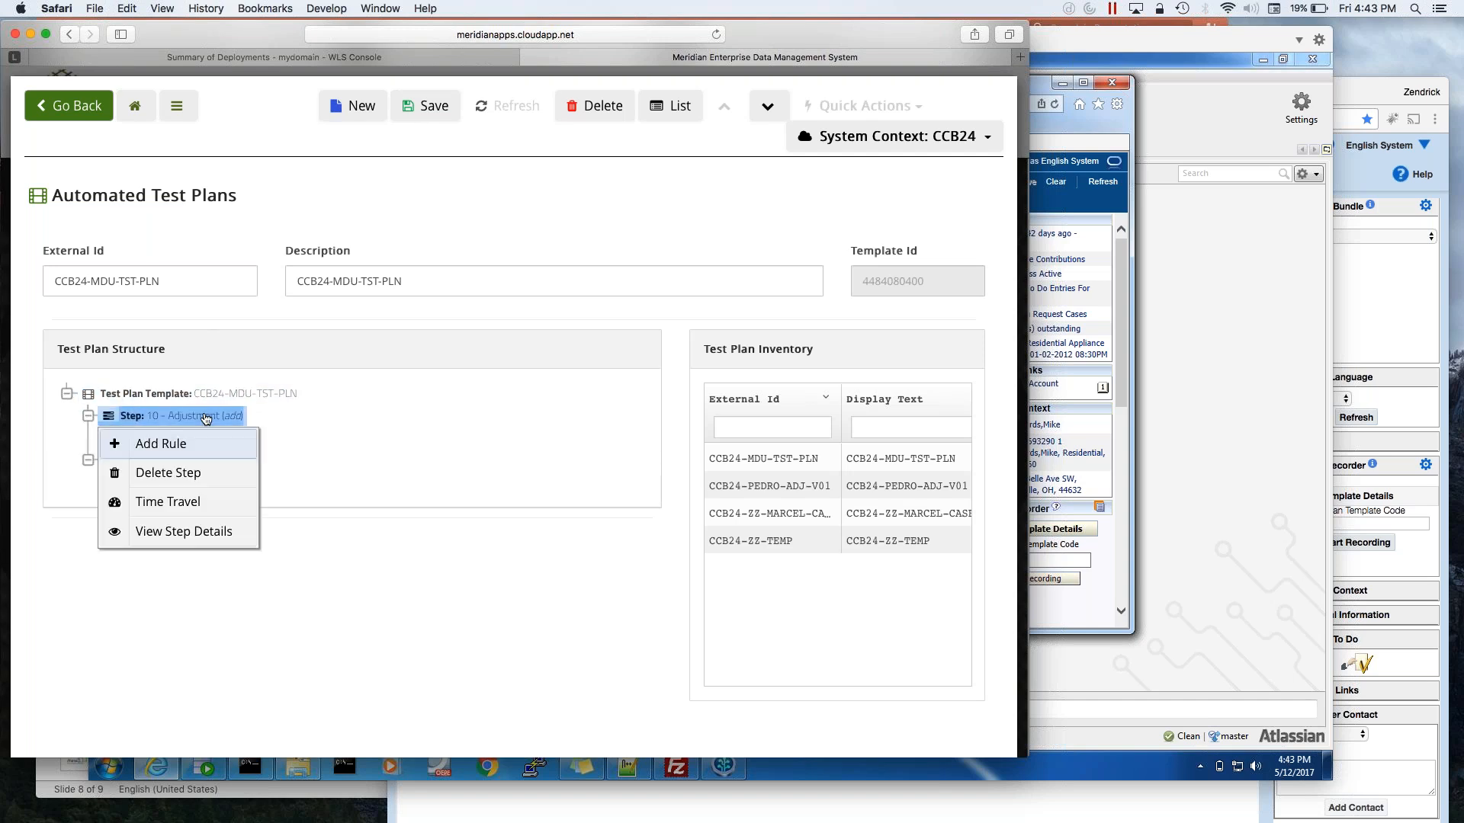
click(169, 526)
scroll(284, 410, down, 20)
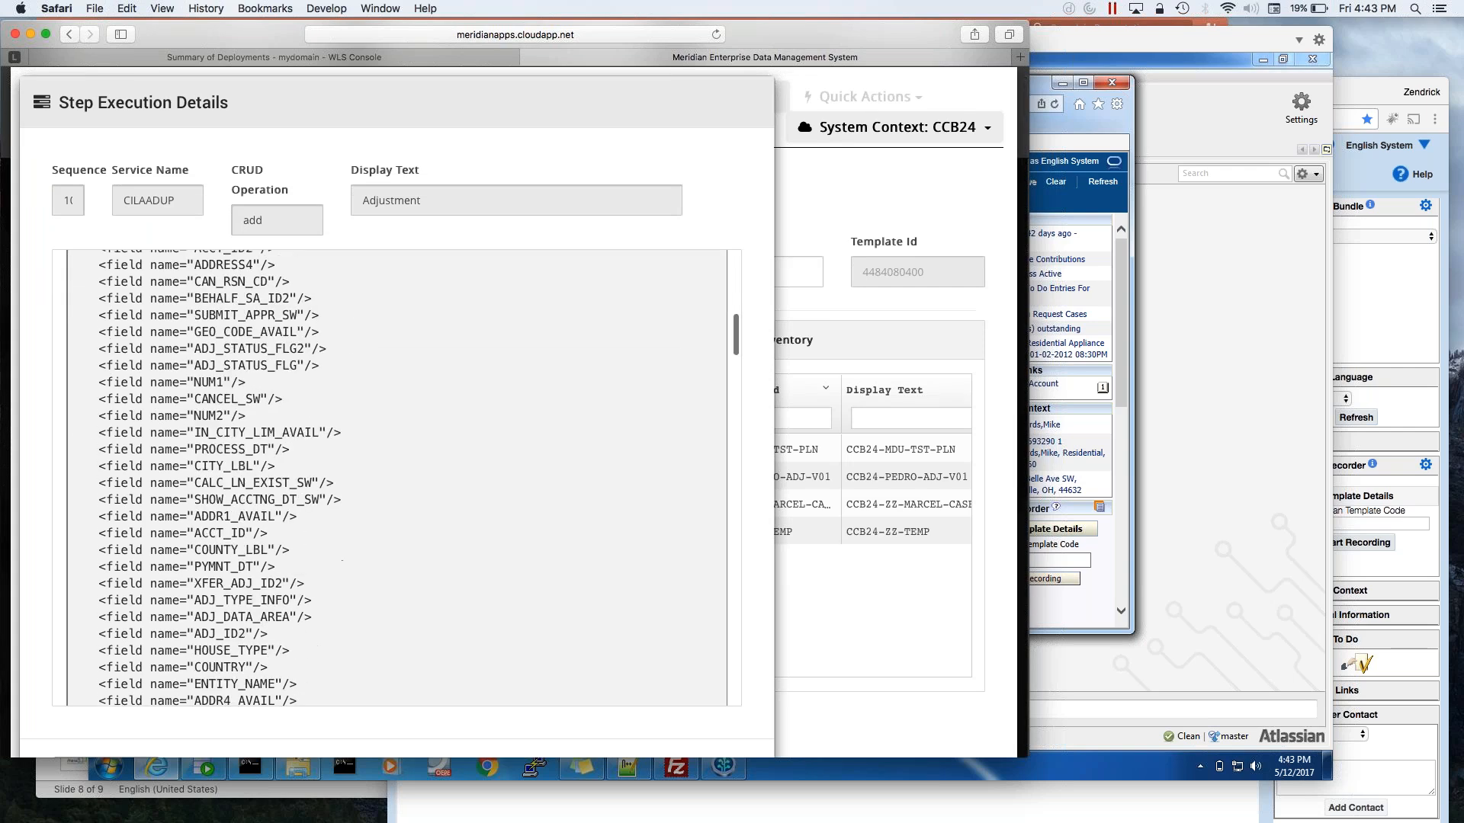
scroll(293, 297, down, 3)
scroll(294, 297, up, 20)
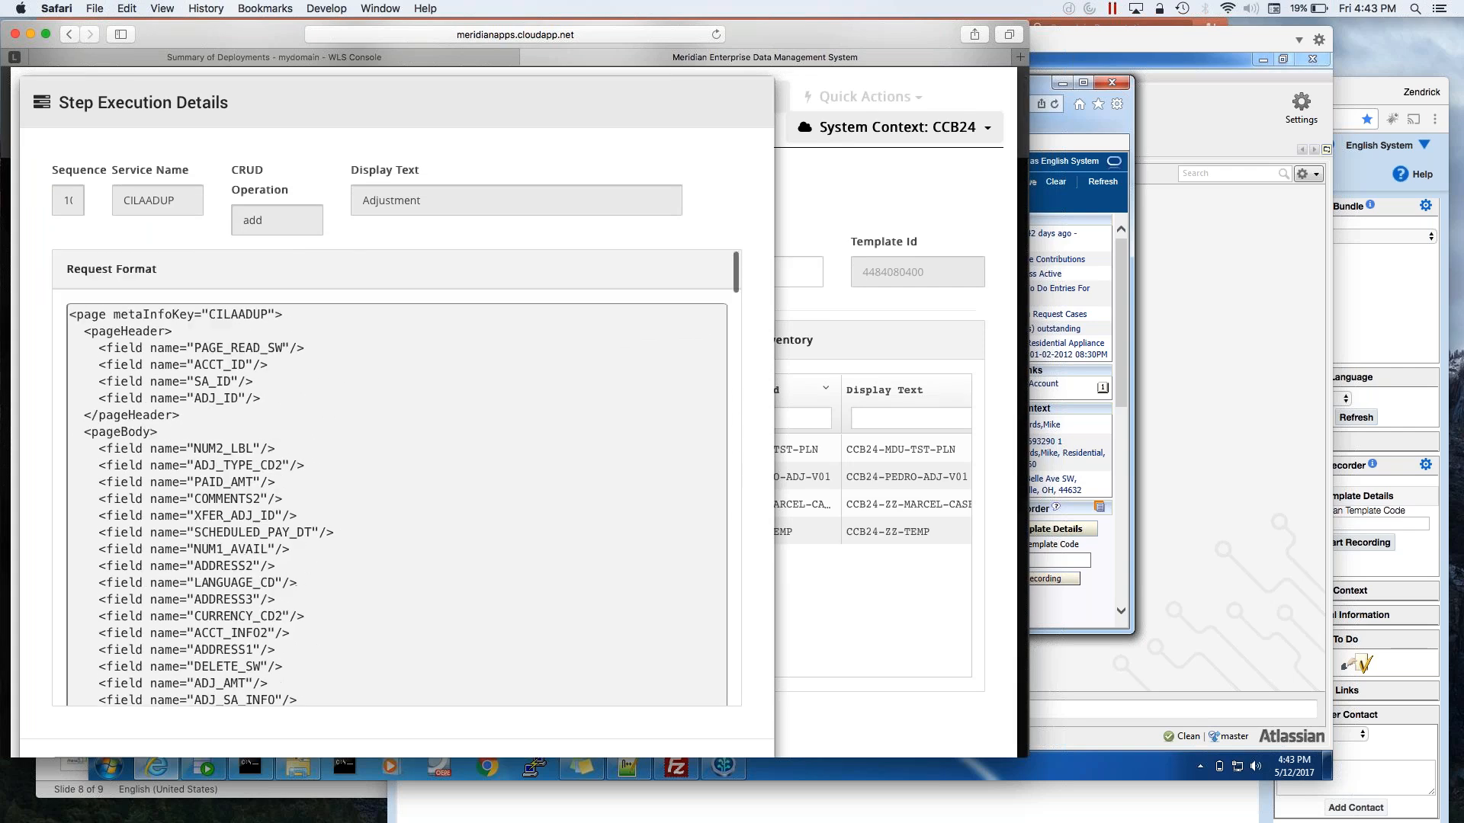
scroll(293, 297, down, 20)
scroll(396, 472, down, 15)
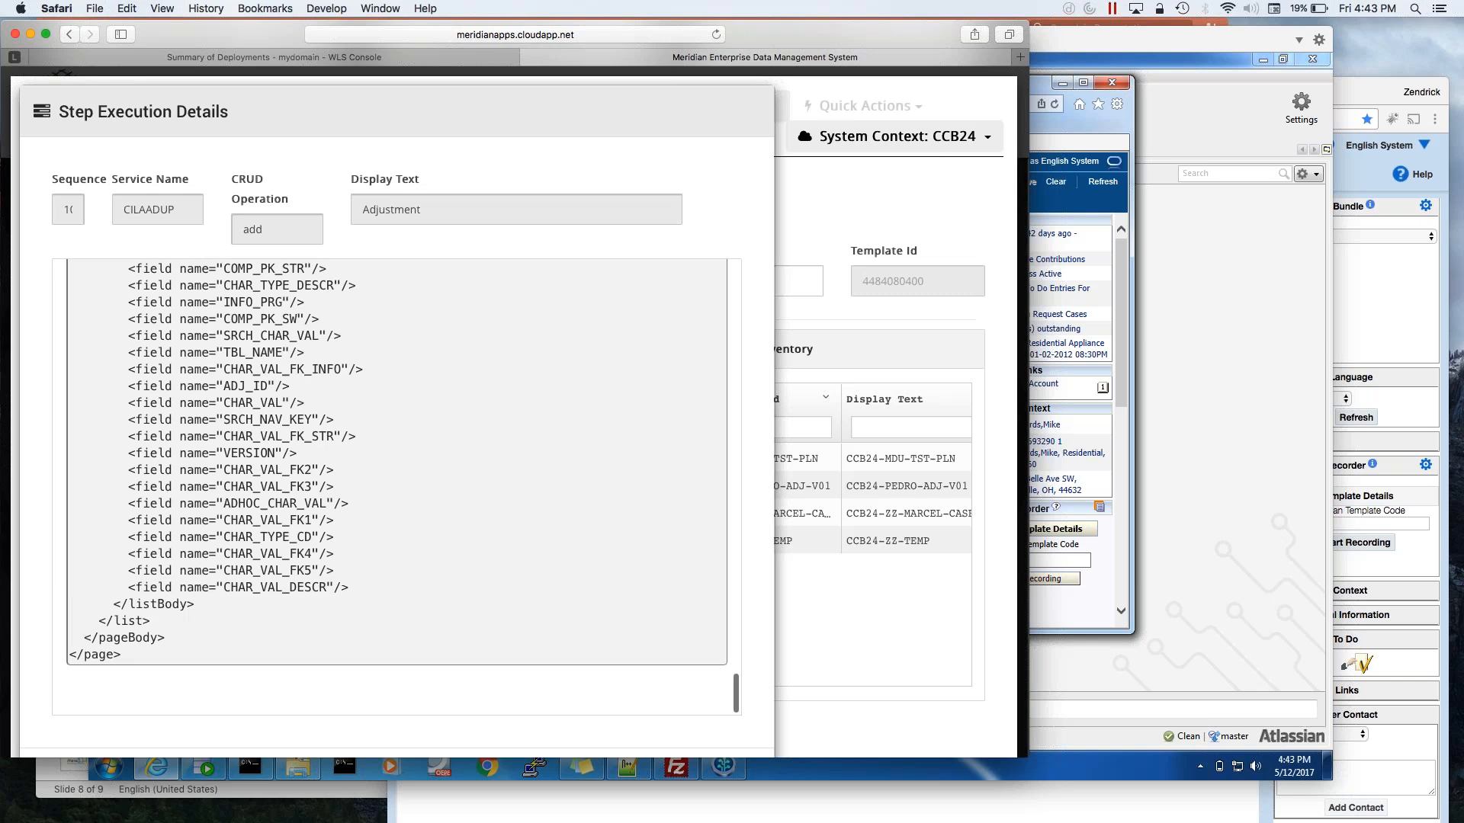
click(70, 34)
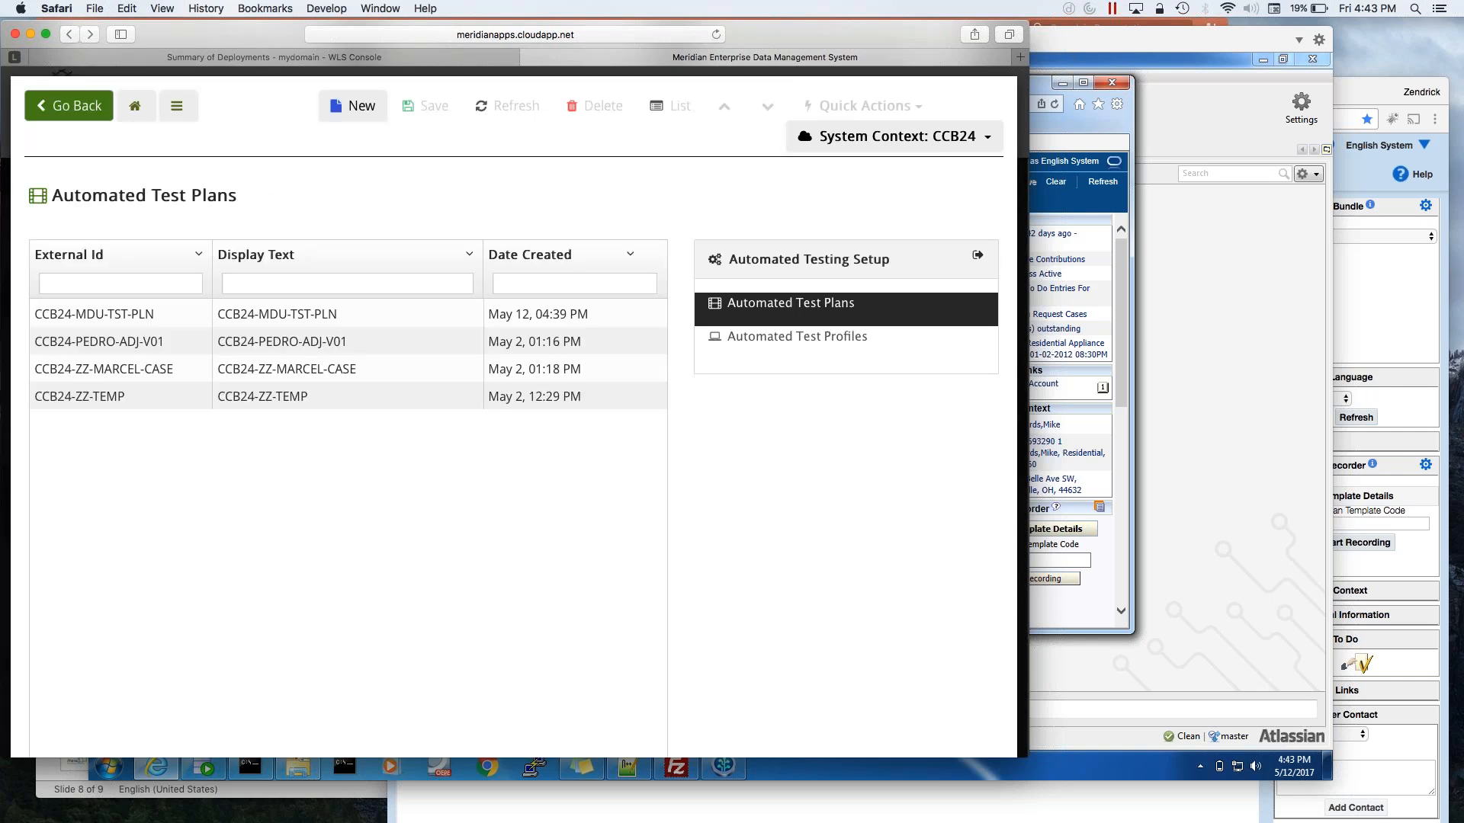
Reopen CCB24-MDU-TST-PLN, examine the processing instructions of step 10's ROOT rule, and close the rule without saving.
click(98, 318)
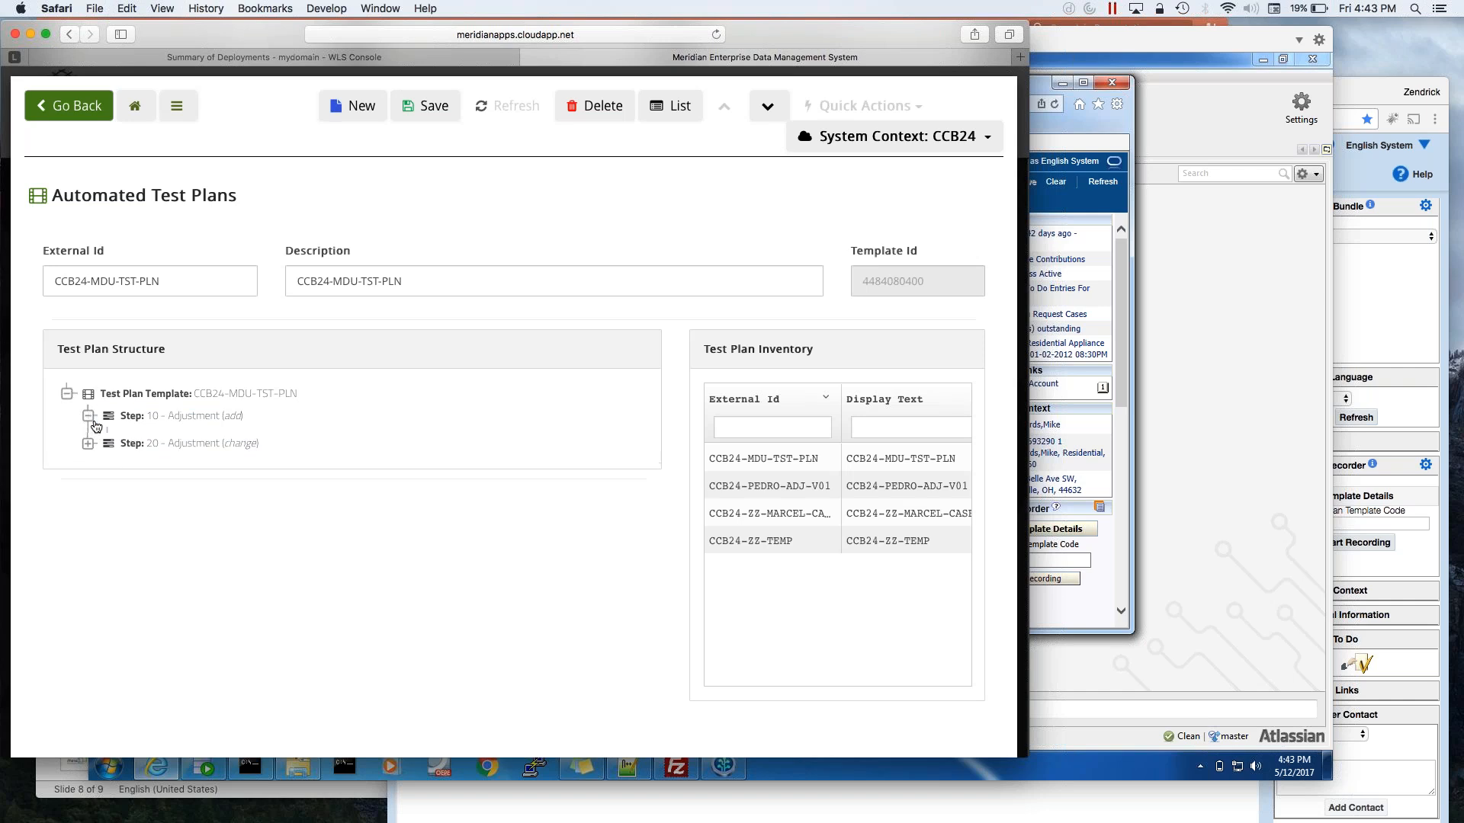
click(88, 460)
right_click(160, 438)
click(183, 496)
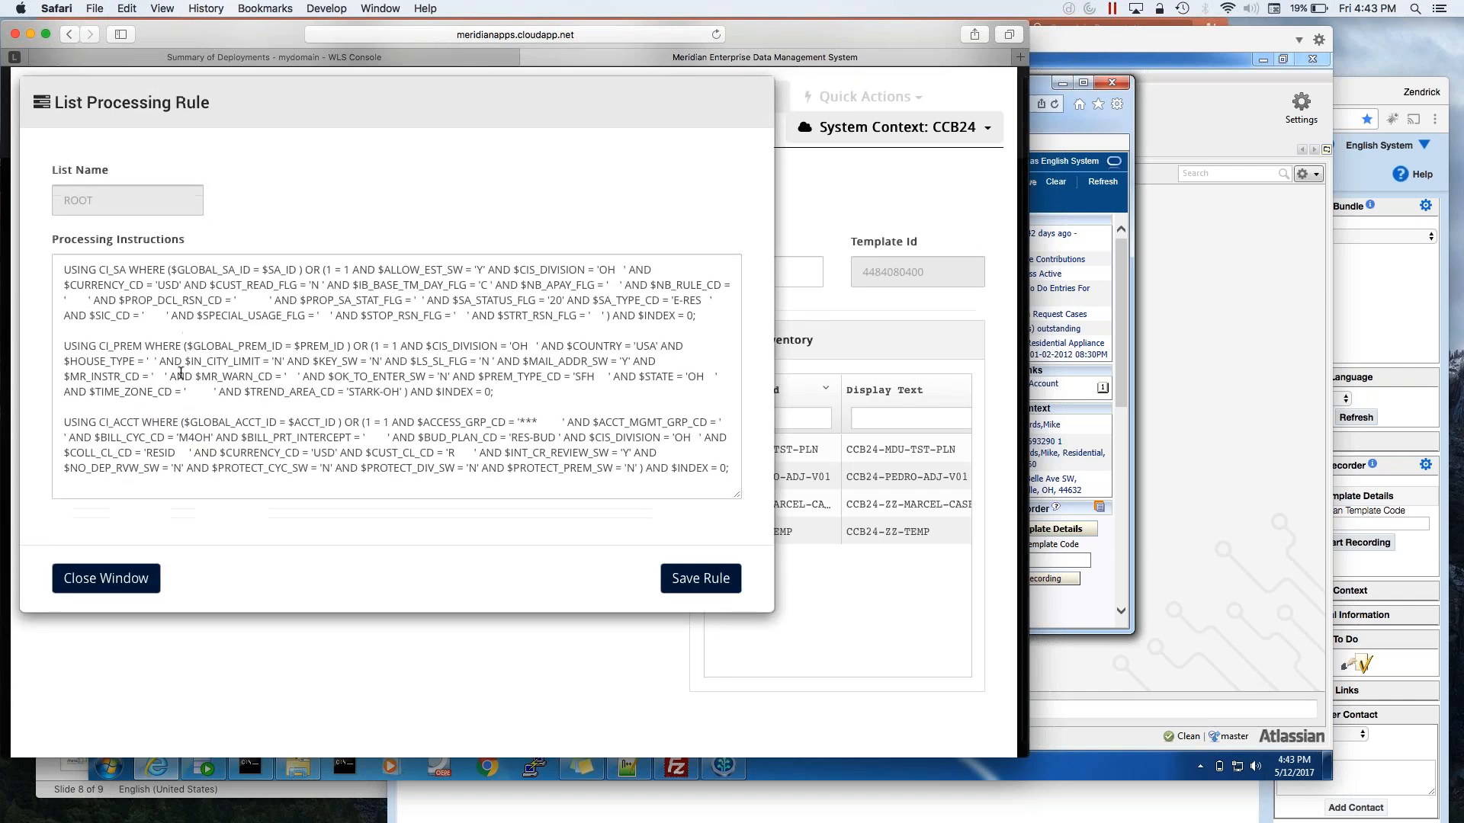
double_click(104, 271)
click(110, 350)
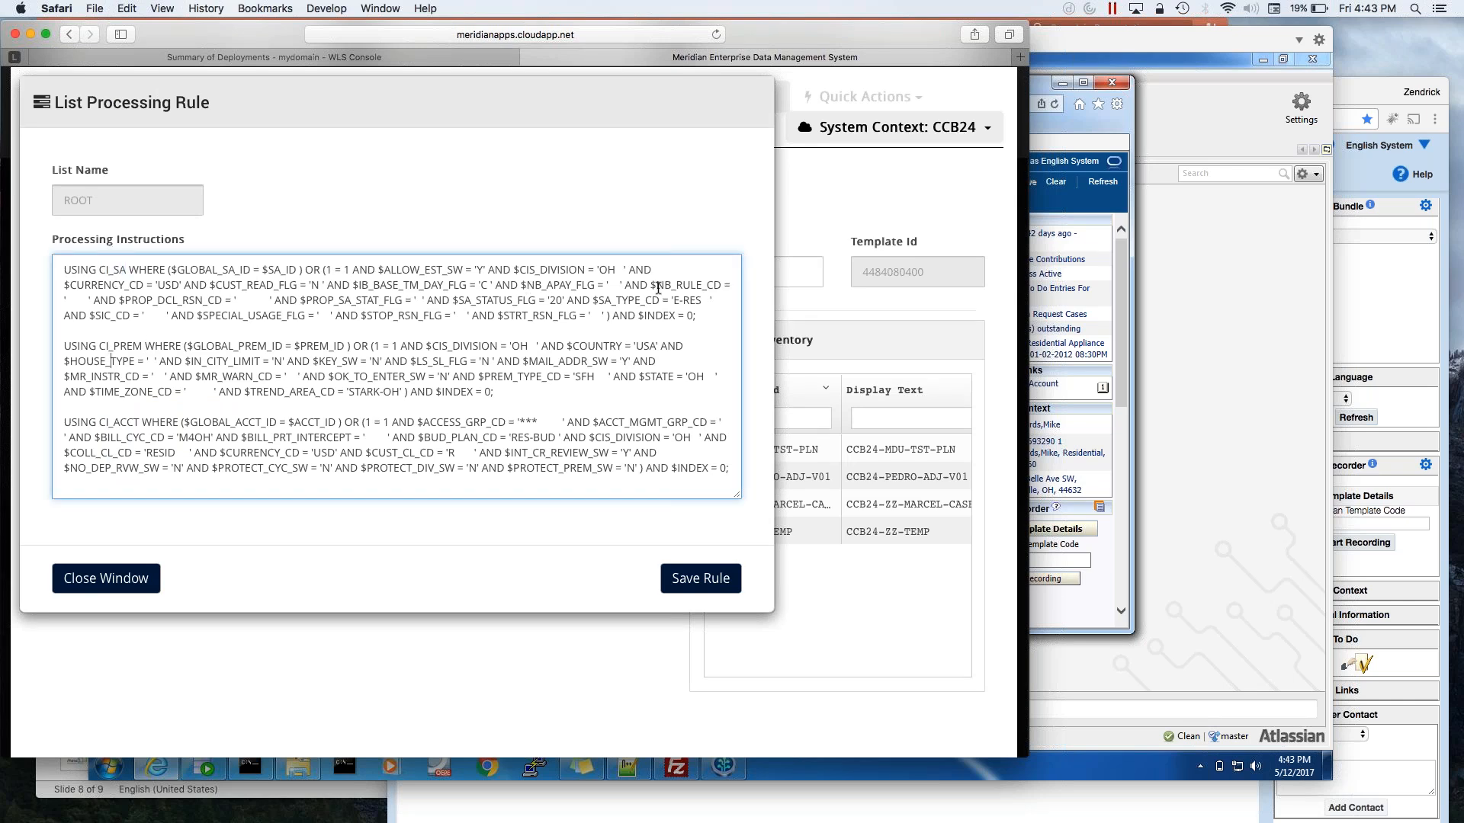
scroll(326, 415, down, 5)
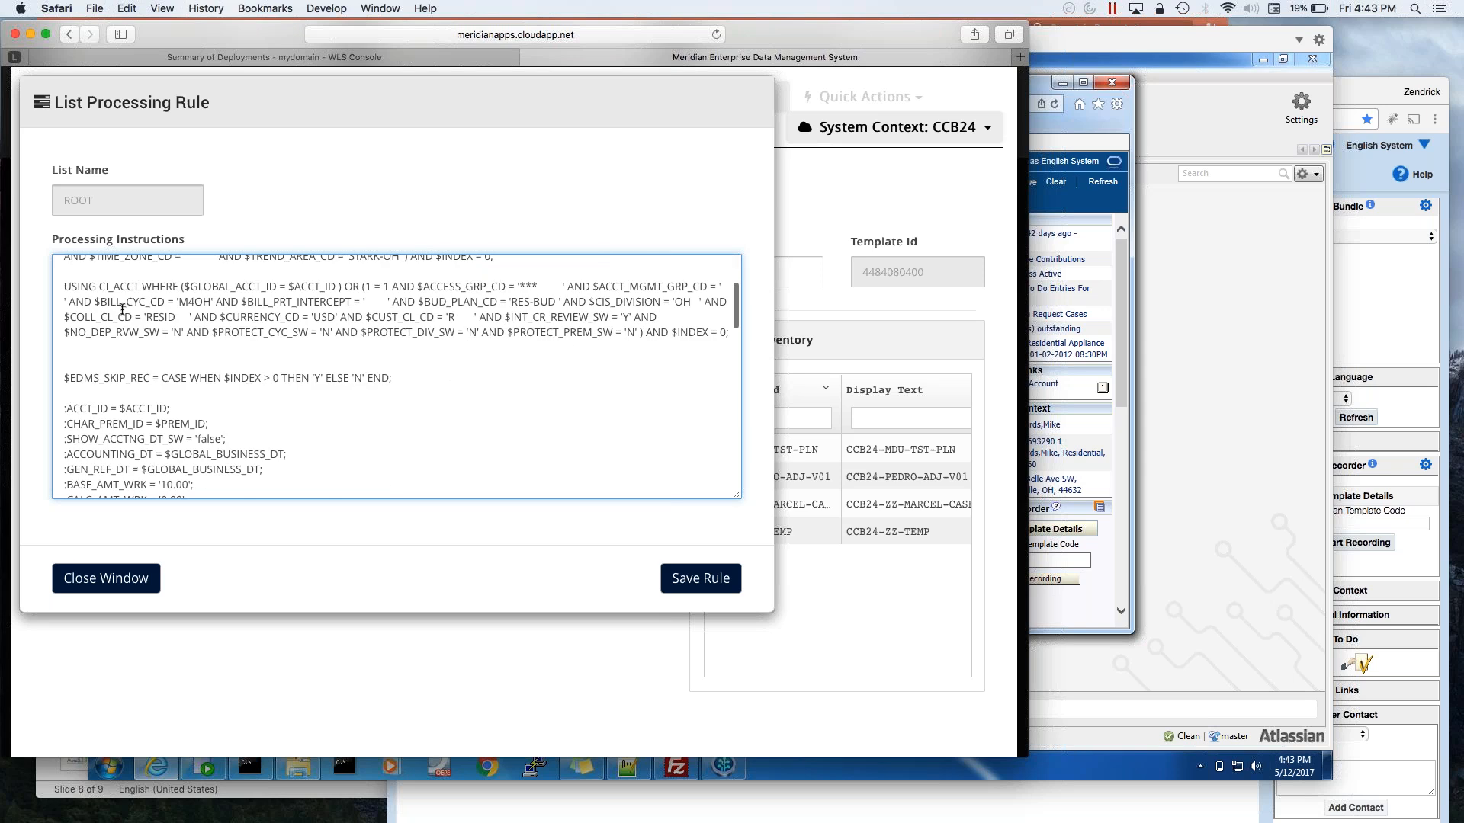
scroll(152, 393, down, 5)
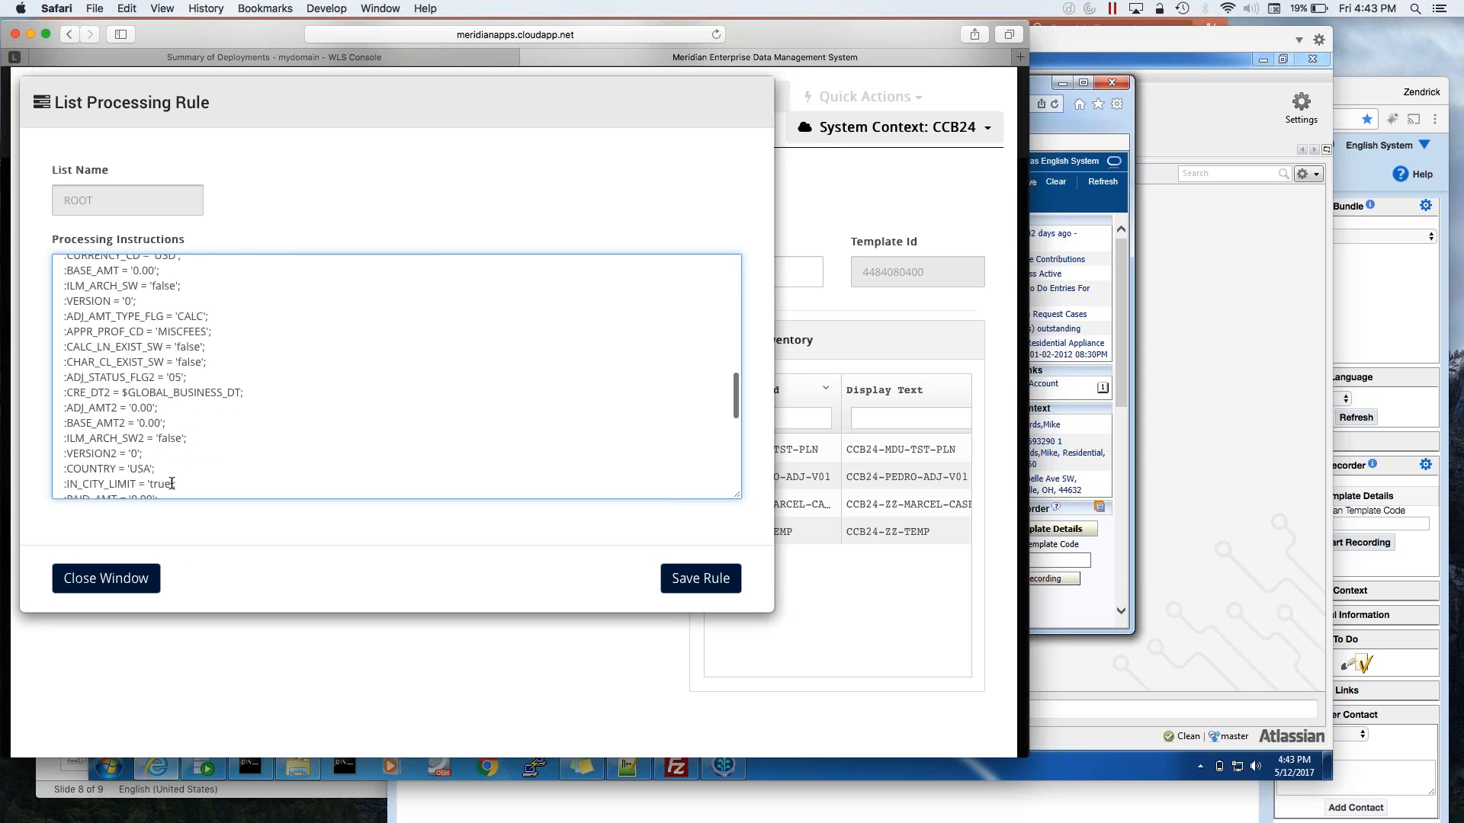
click(126, 589)
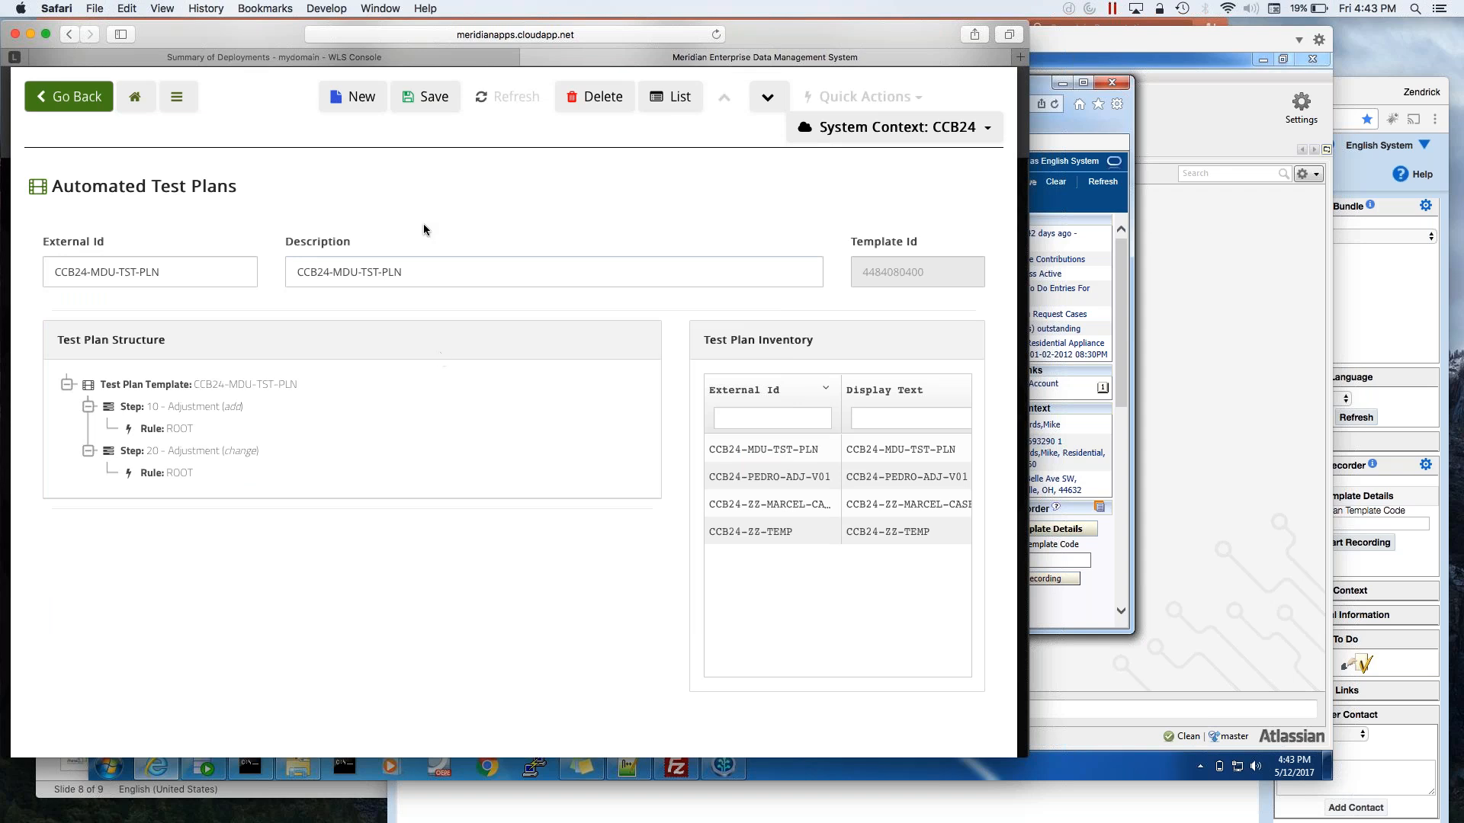
Leave the test plan for the Data Governance Dashboard and reload the page.
click(84, 103)
click(84, 96)
click(135, 96)
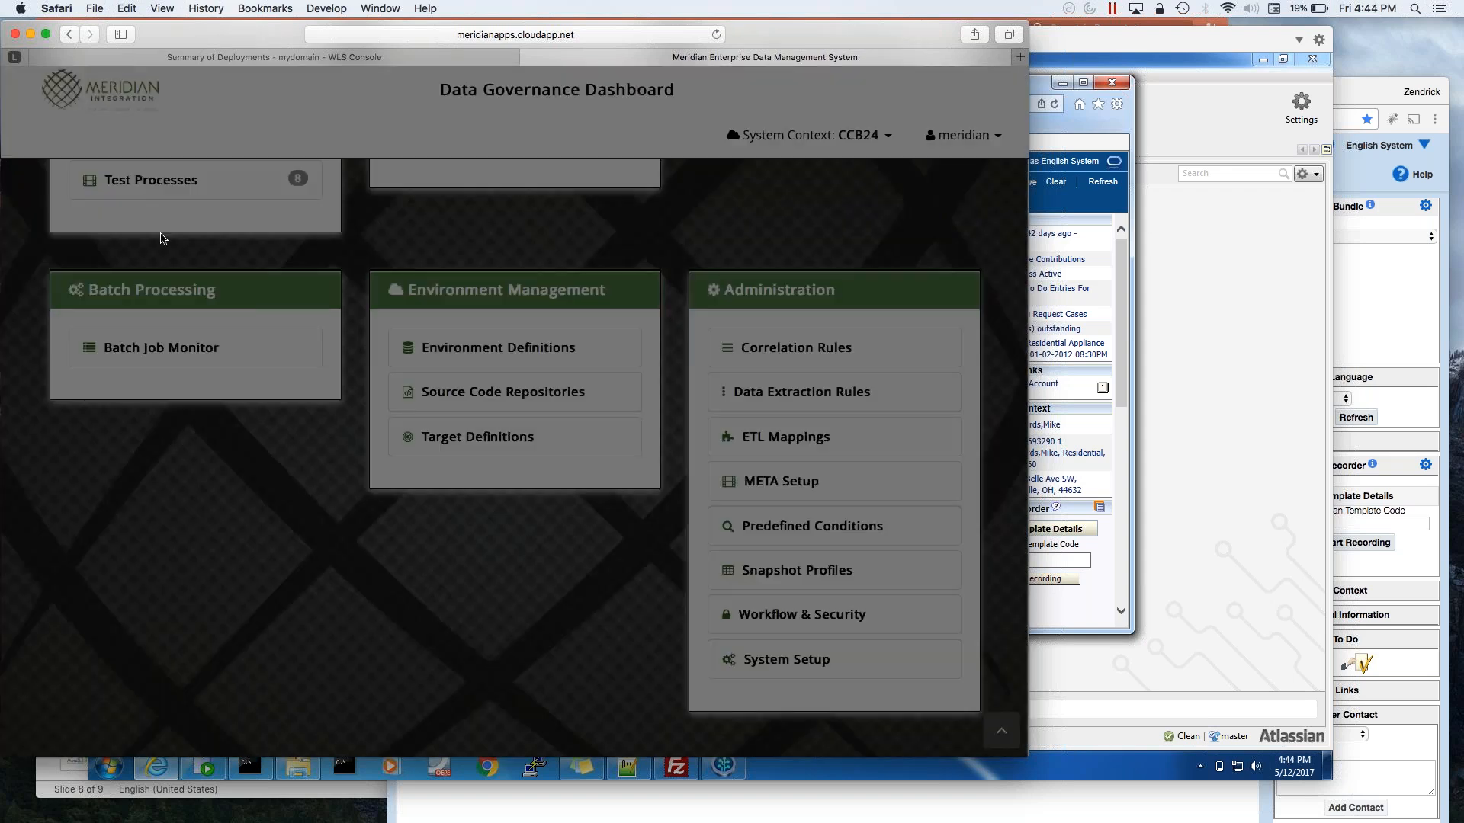
scroll(160, 238, up, 5)
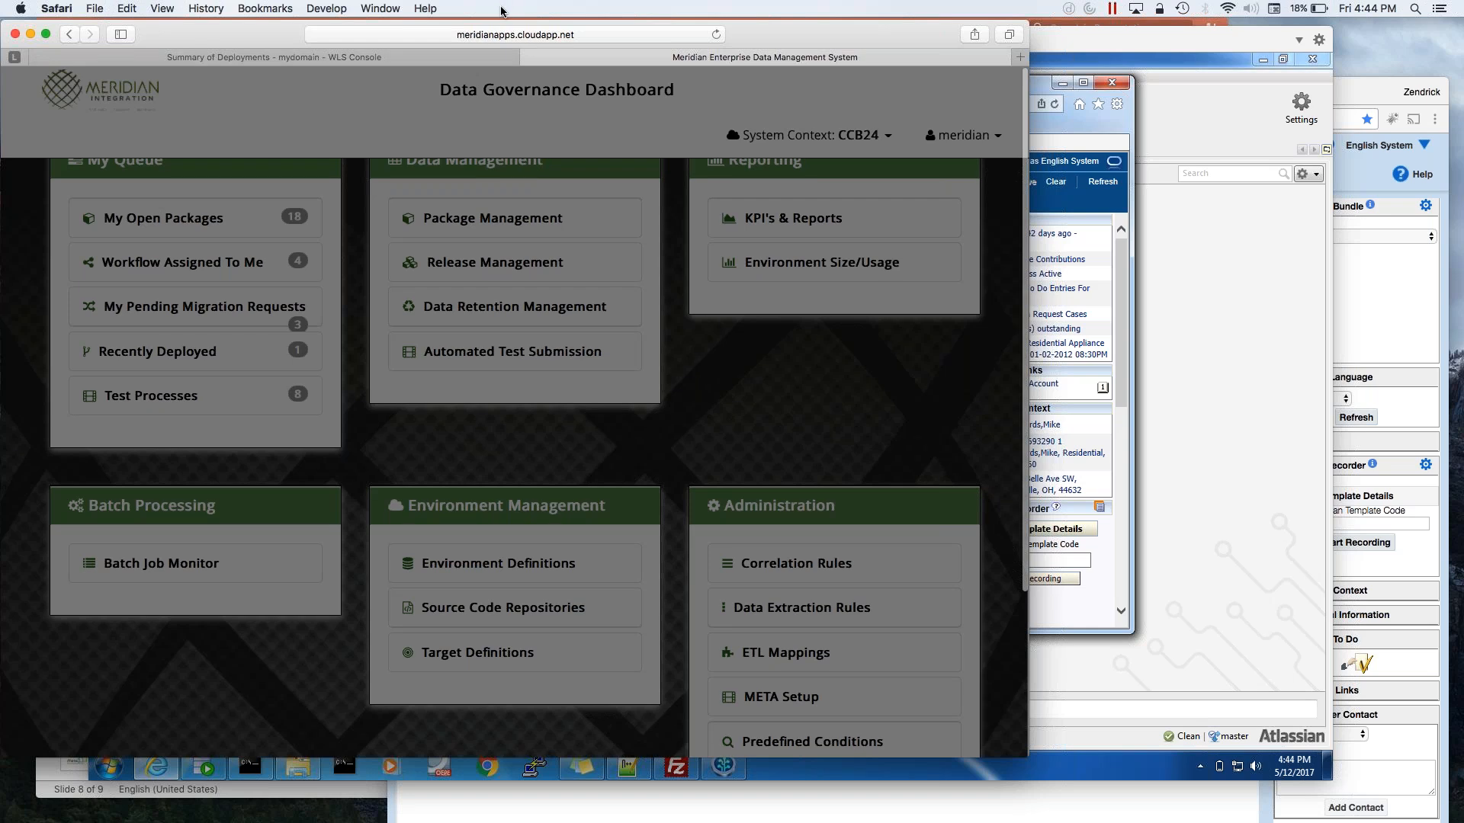
click(499, 36)
key(Return)
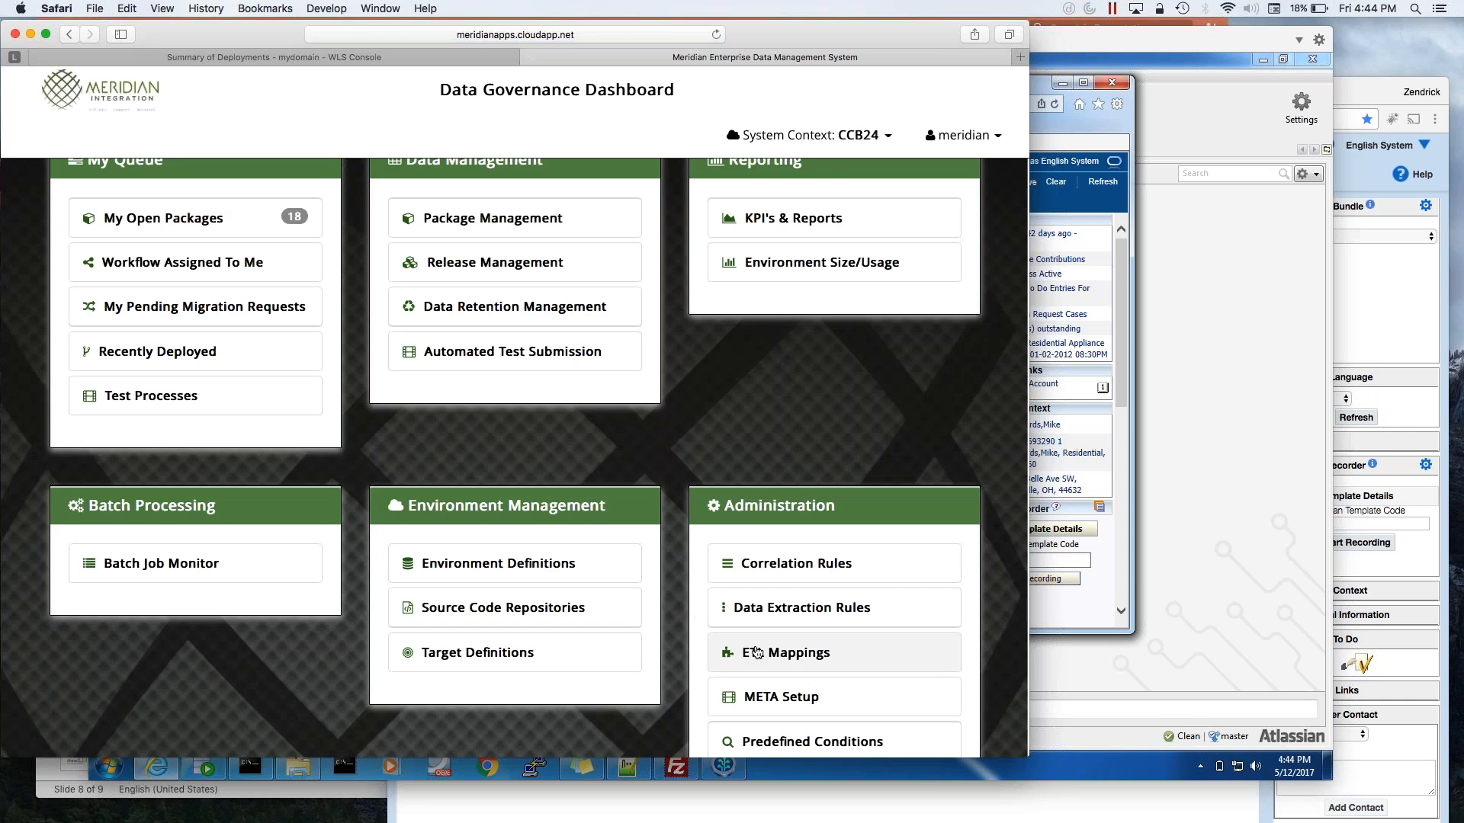
Open the CCB24-ZZ-TEMP profile from the Automated Test Profiles in META Setup.
click(758, 695)
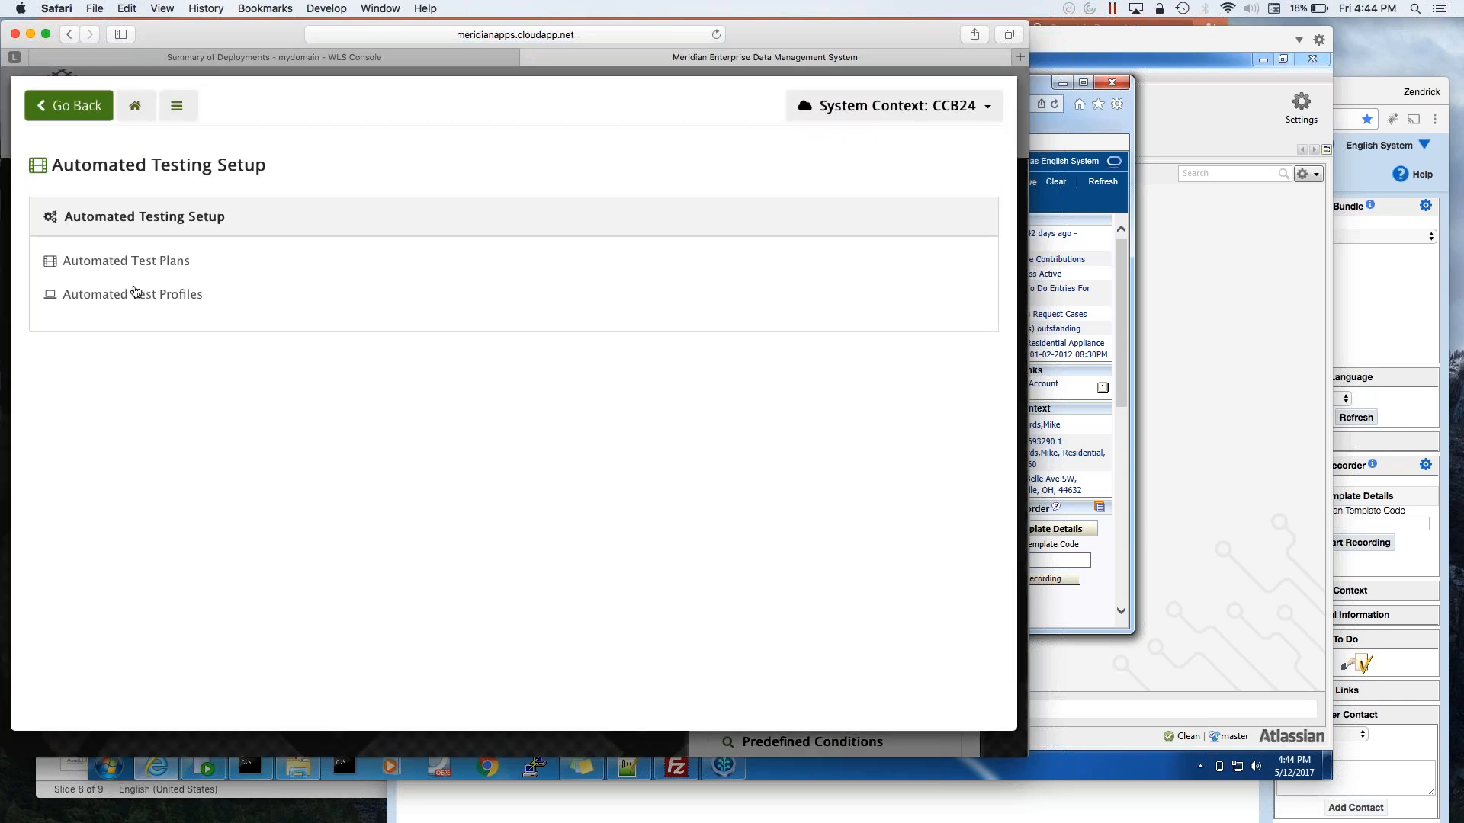
click(176, 294)
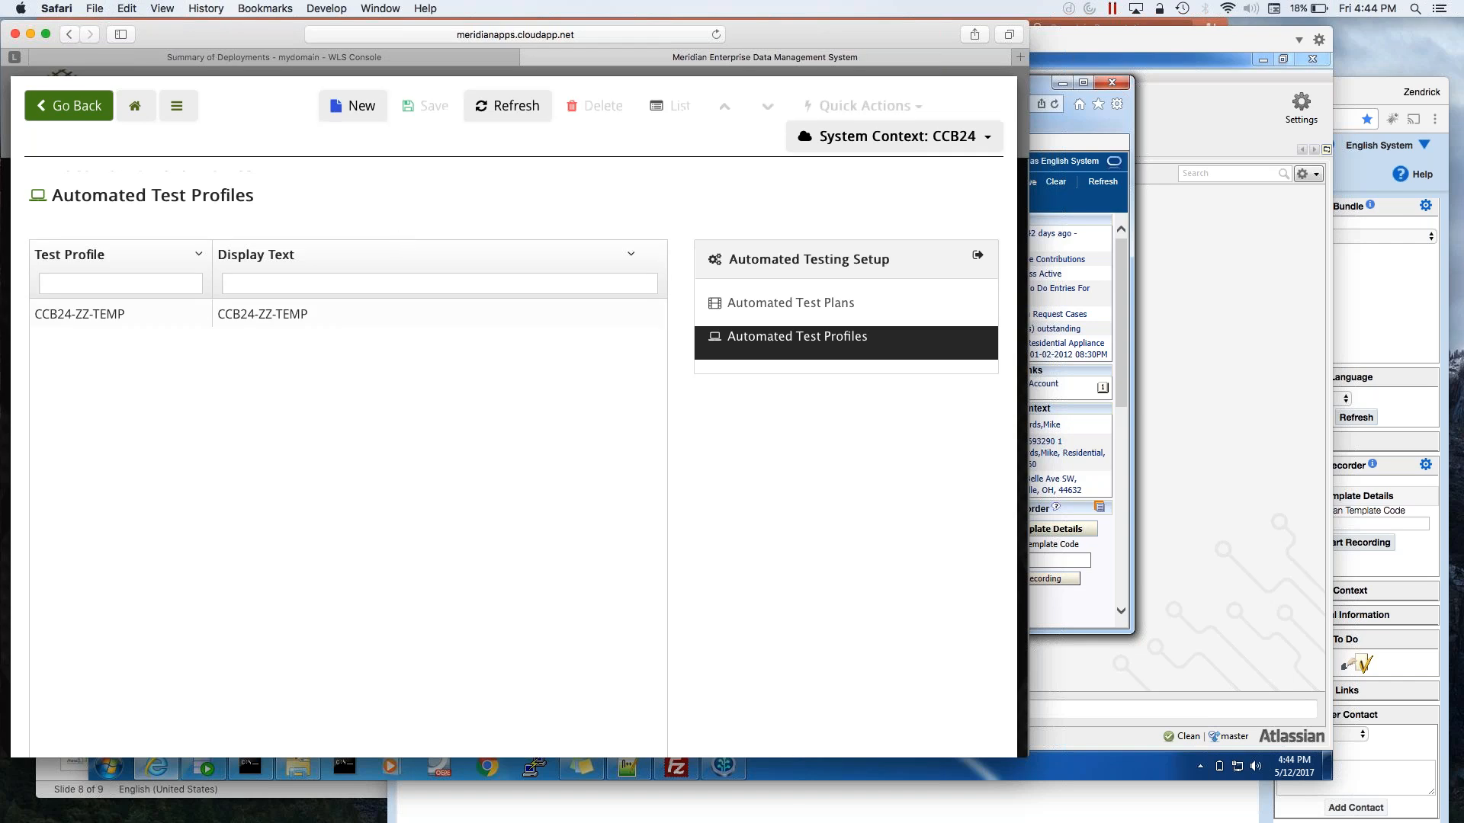
double_click(109, 324)
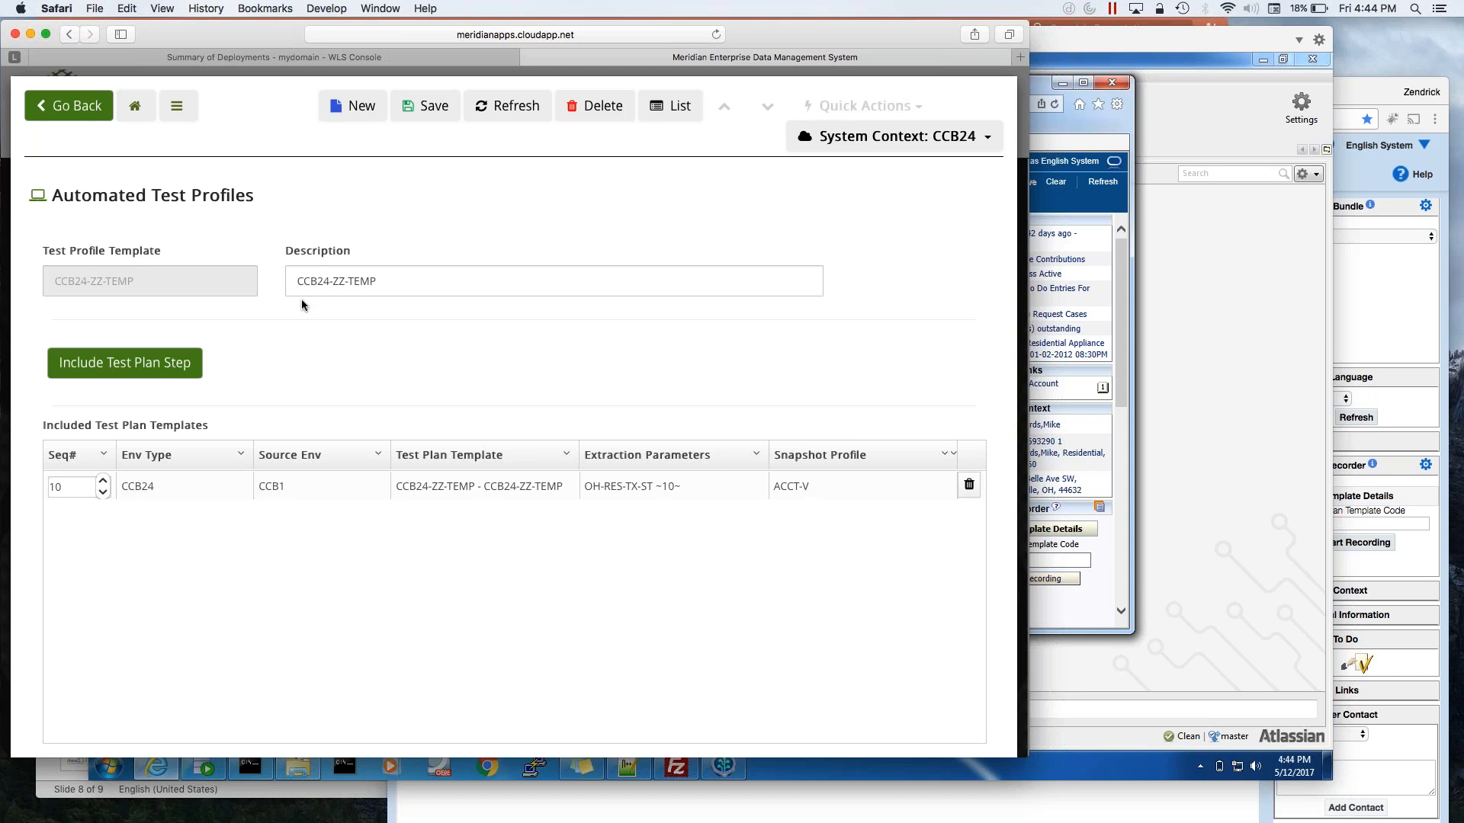
Begin including a test plan step with environment type CC&B 2.4.x, template CCB24-MDU-TST-PLN and the CCB24-MDU-TST-PLN precondition.
click(125, 363)
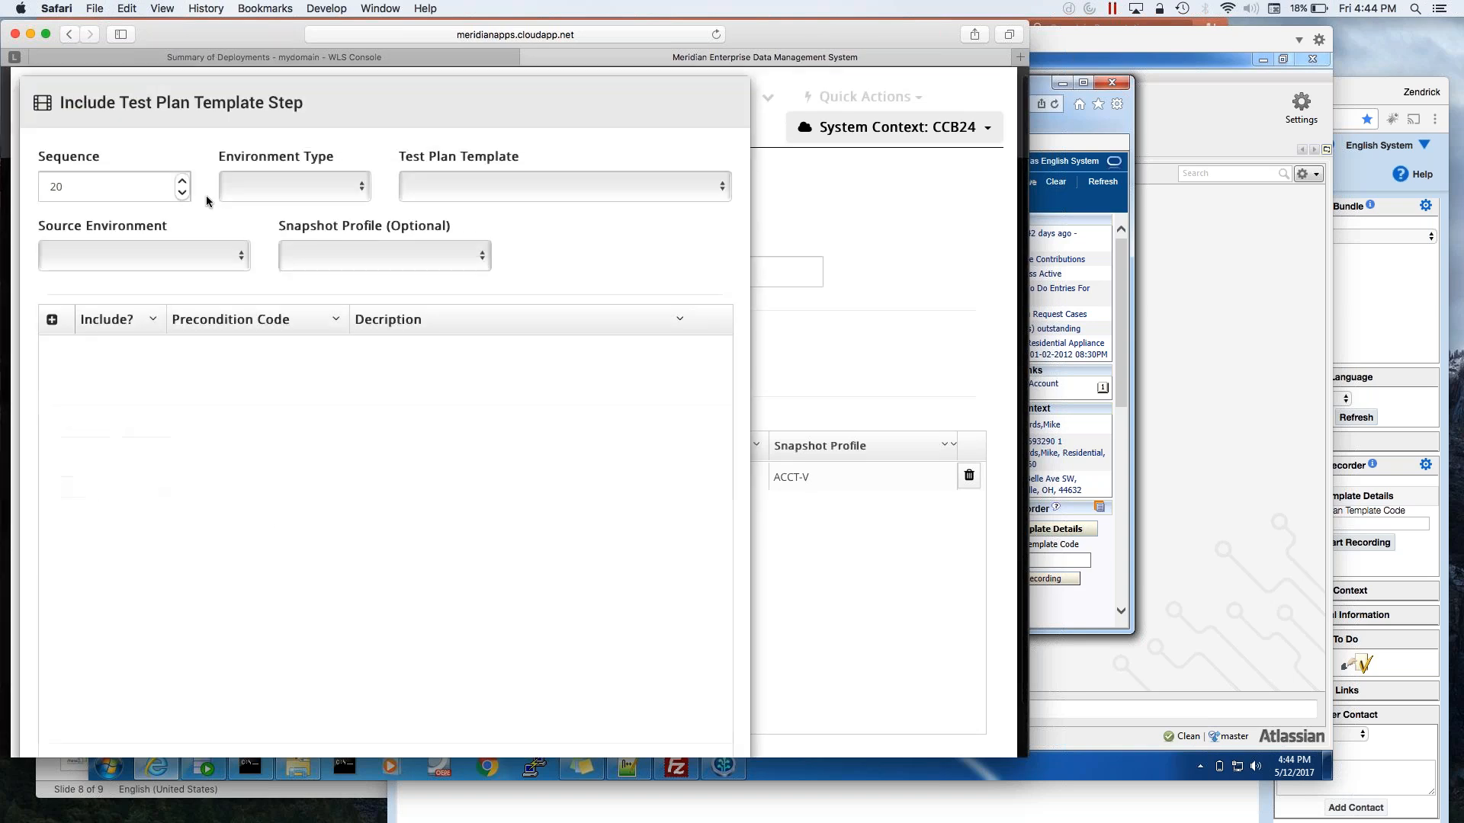
click(258, 187)
click(297, 215)
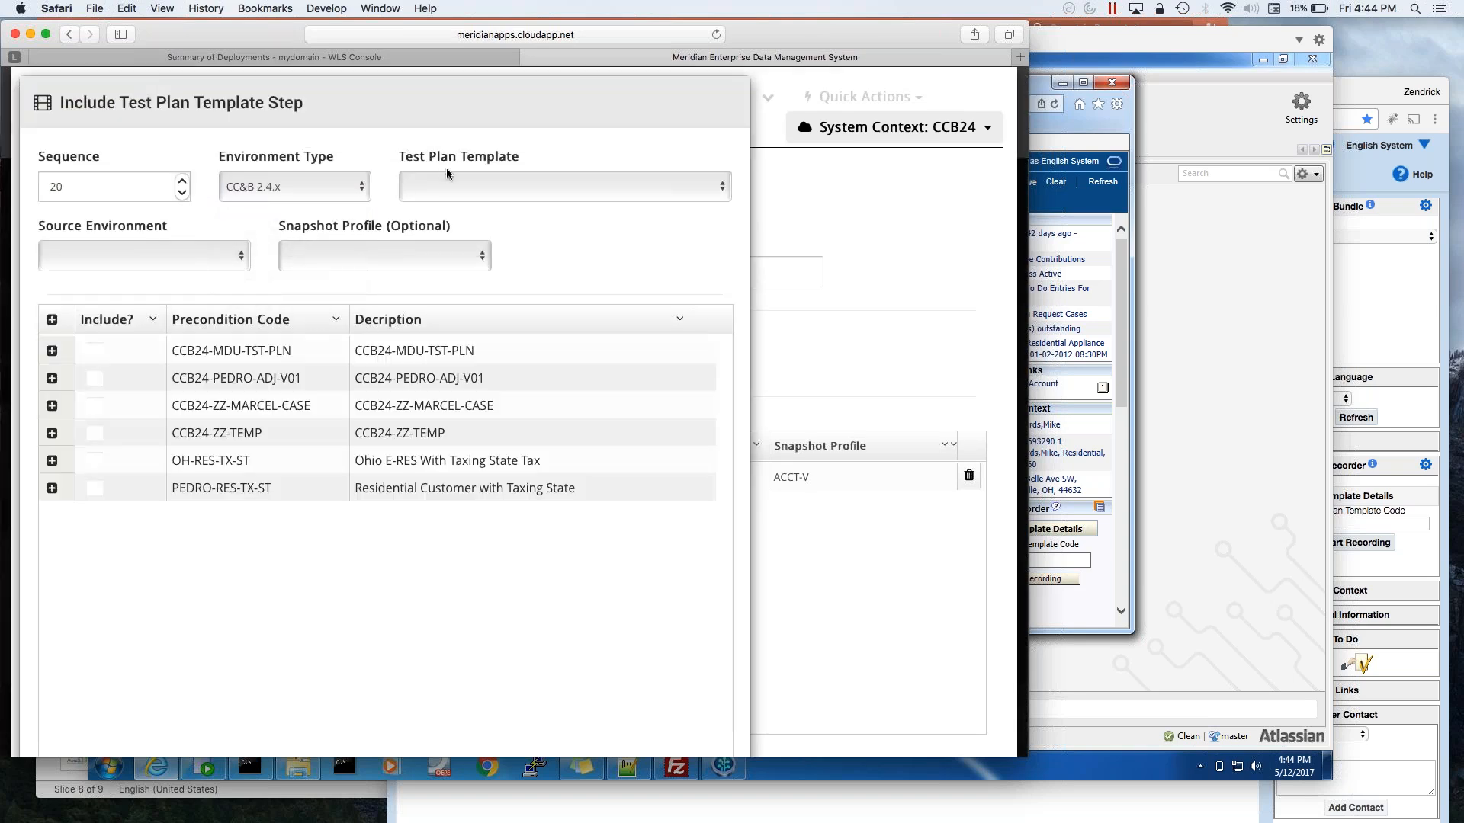
click(482, 187)
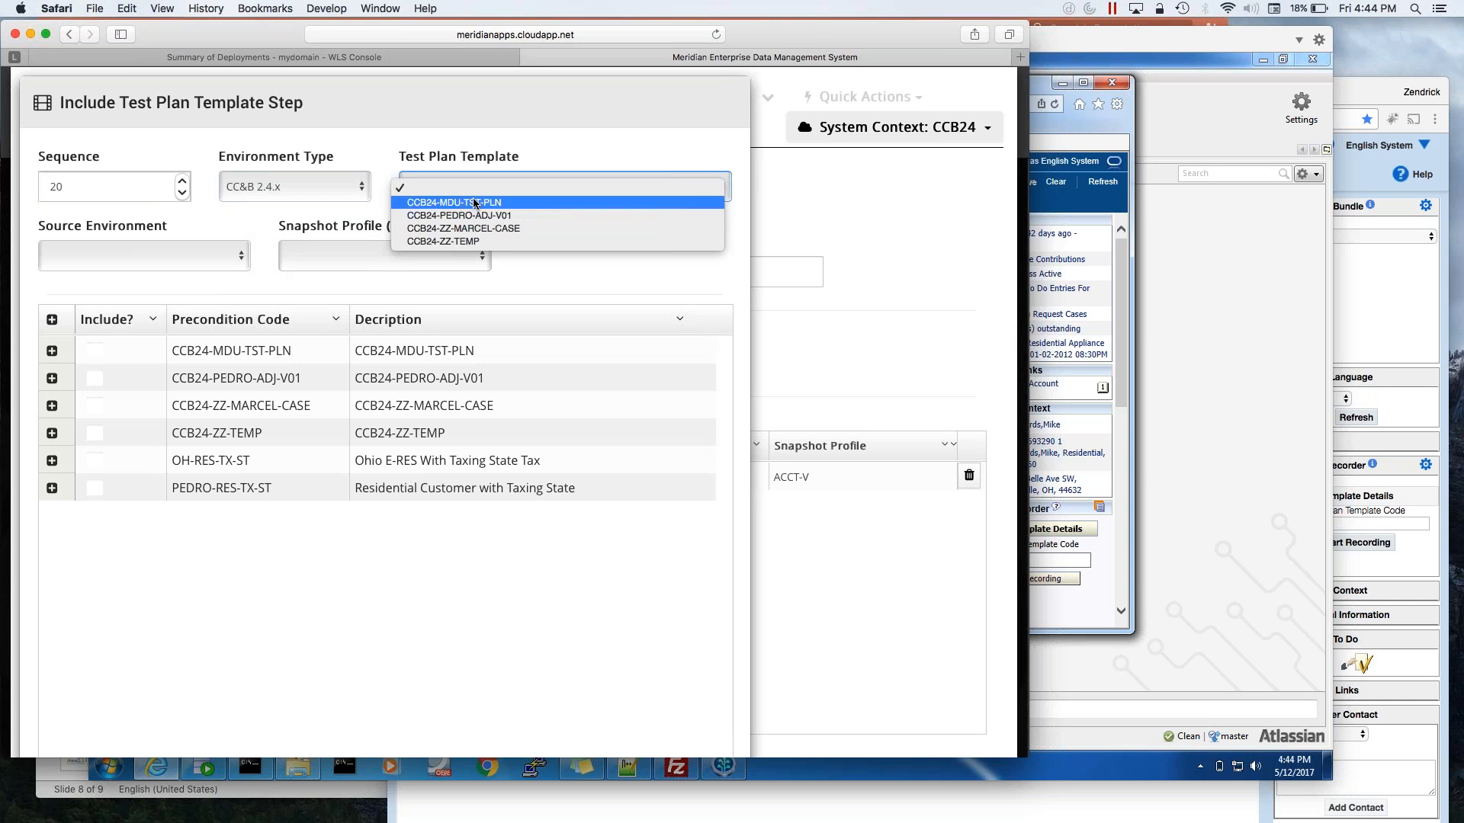
click(474, 202)
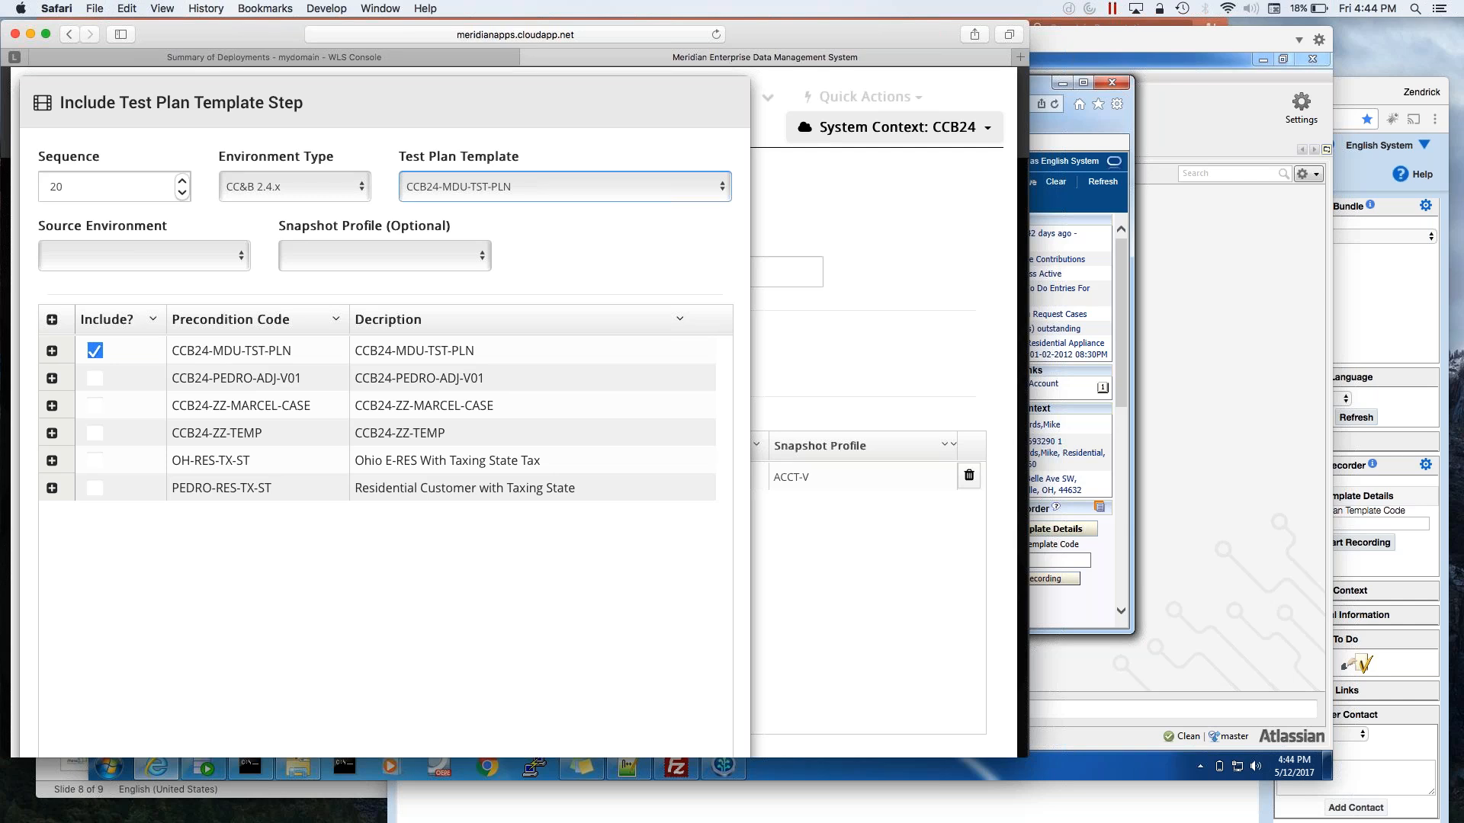
double_click(280, 351)
drag(292, 351, 177, 356)
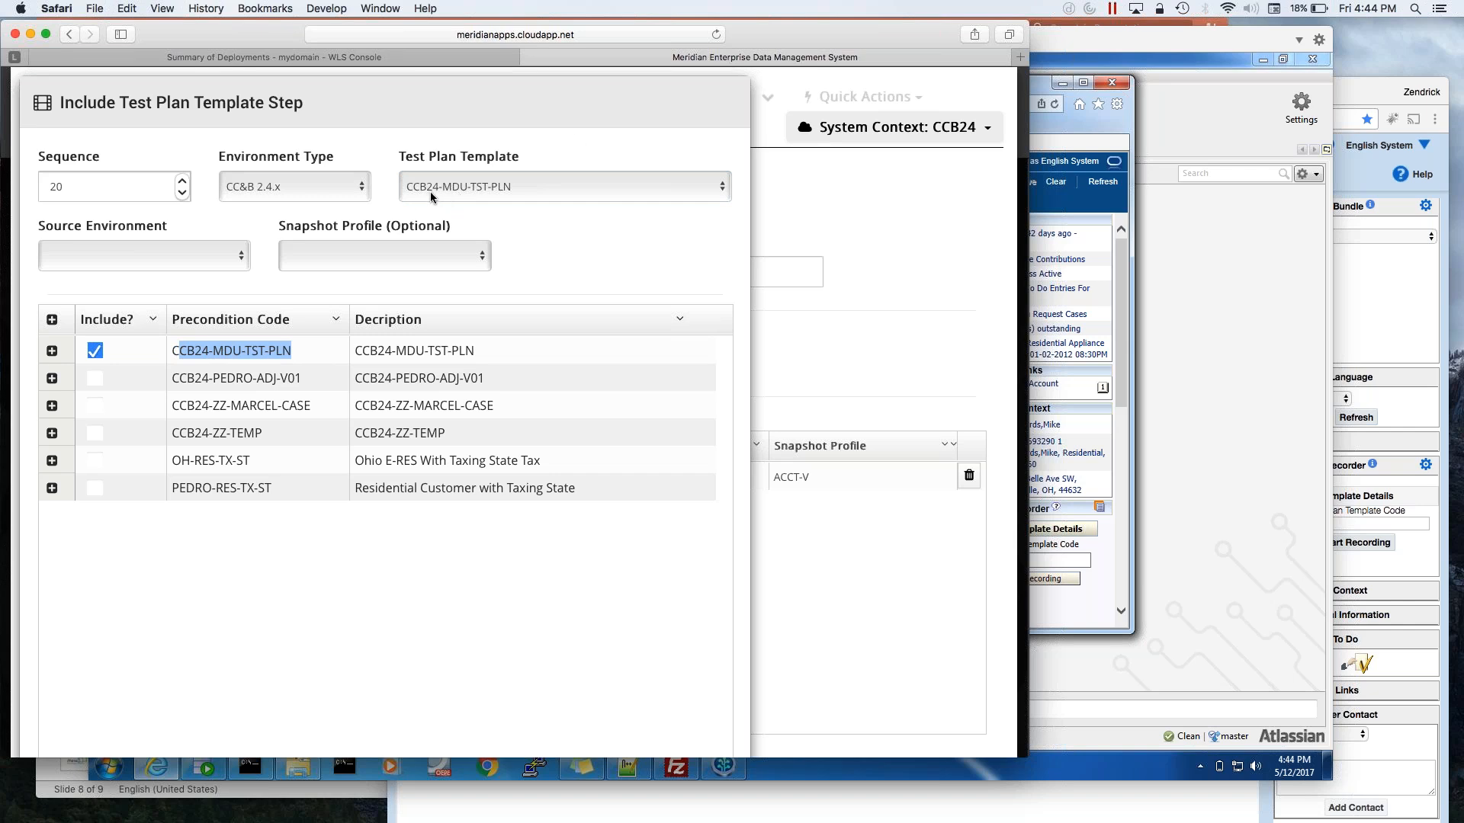
Review the available test plan templates for the new step and close the inclusion form without saving.
click(1098, 130)
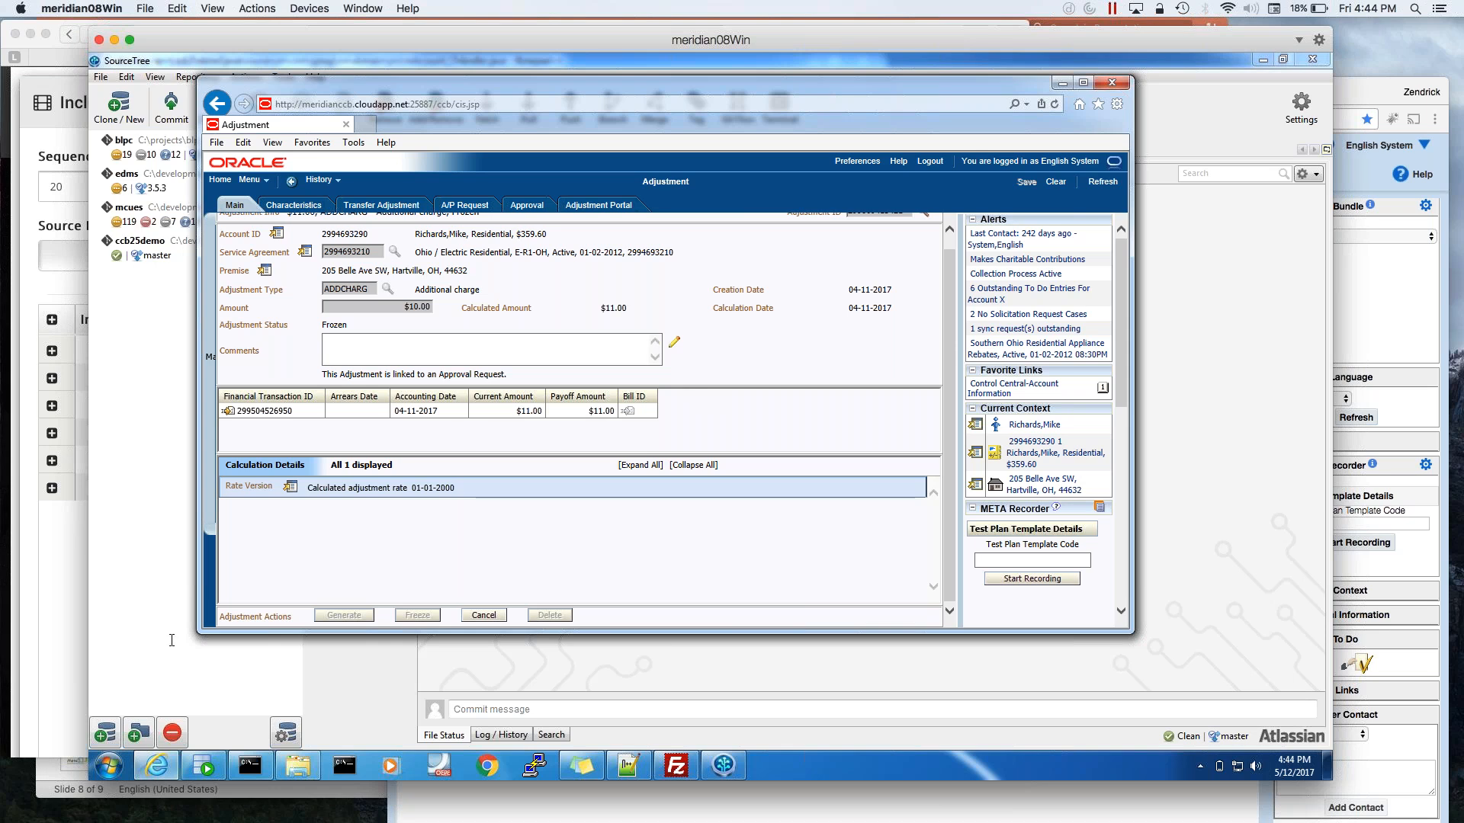
click(48, 634)
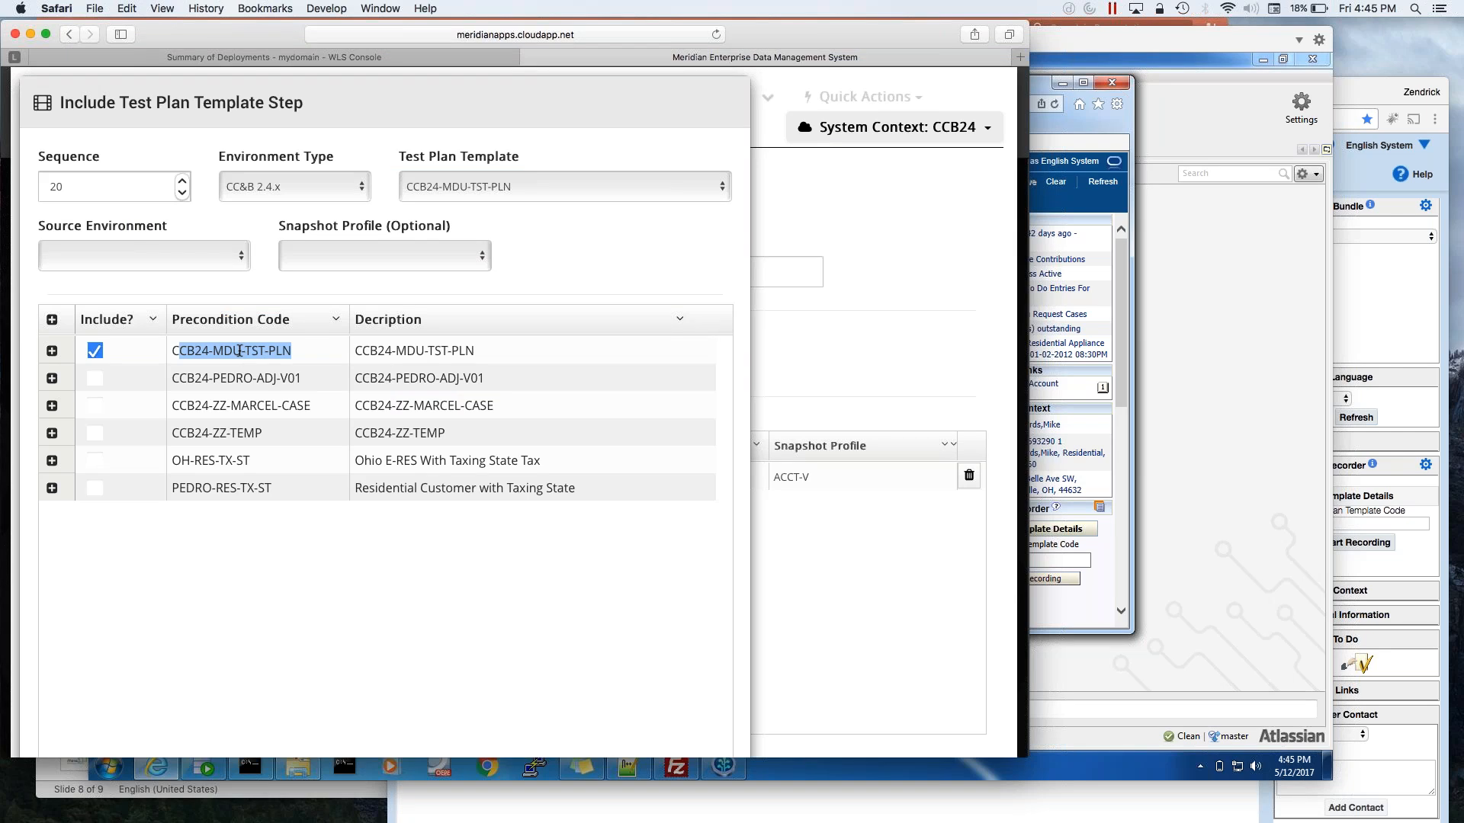
click(468, 179)
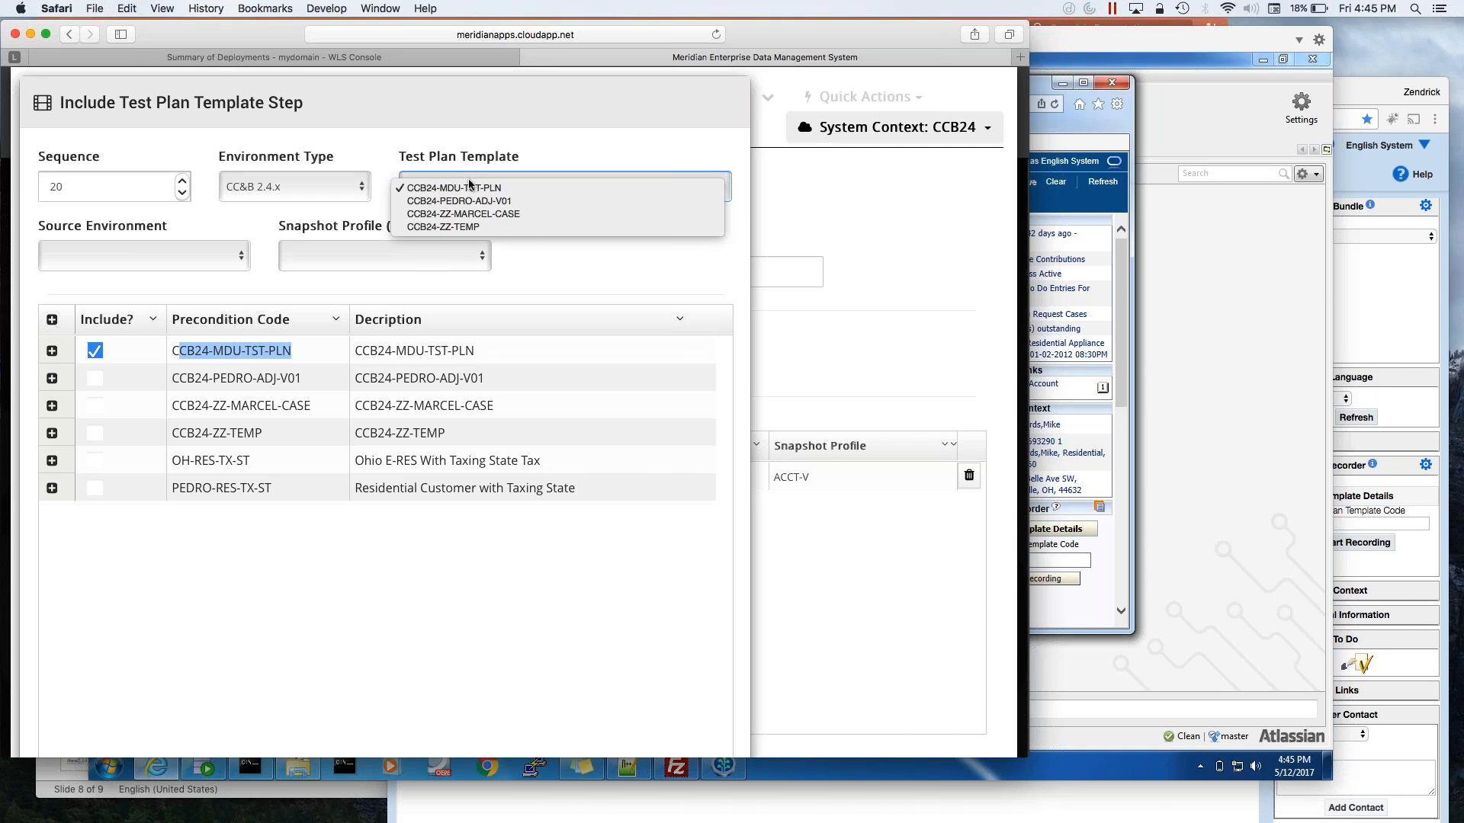
click(475, 134)
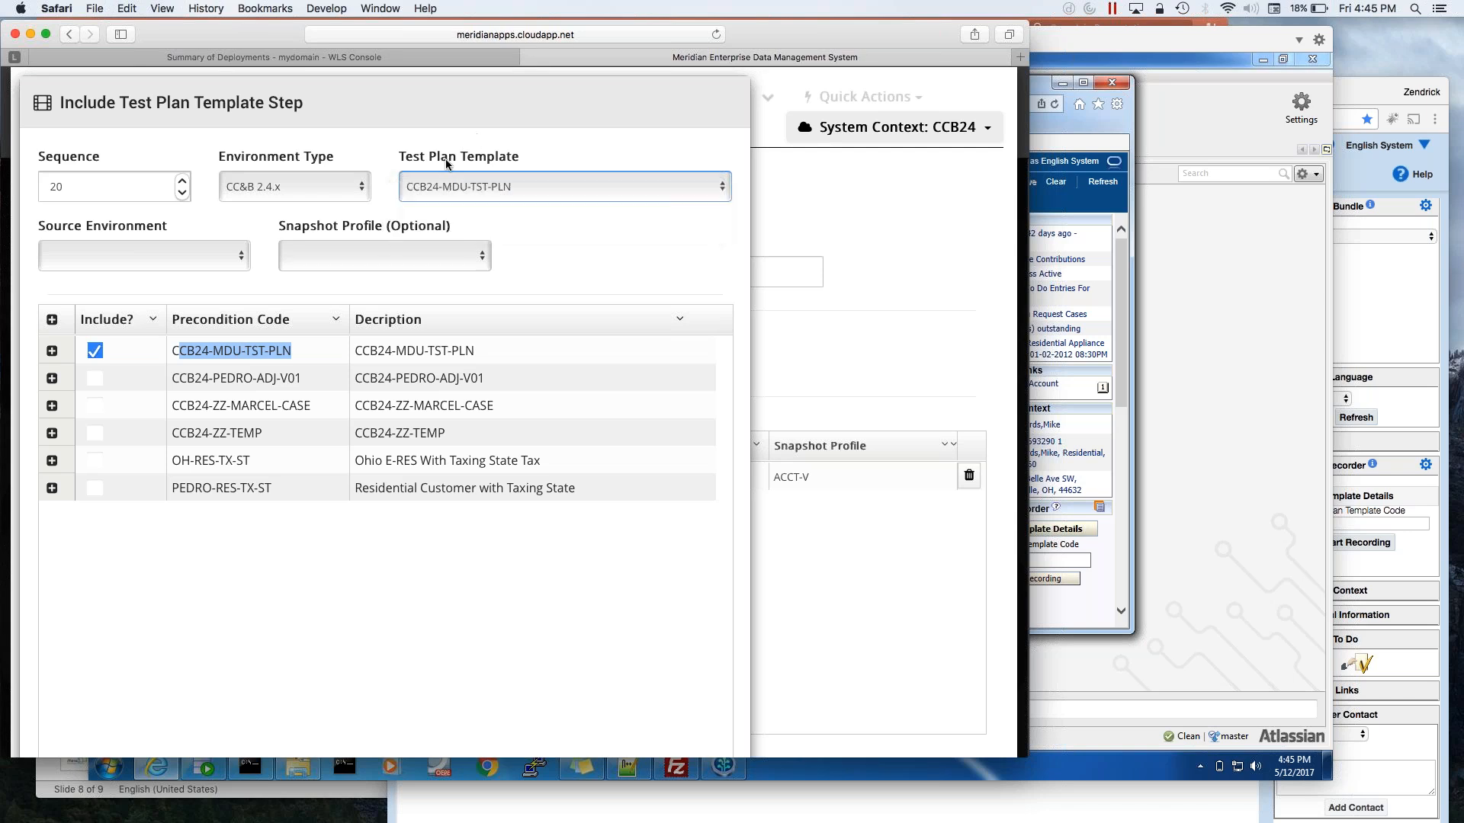
scroll(445, 158, down, 5)
click(106, 657)
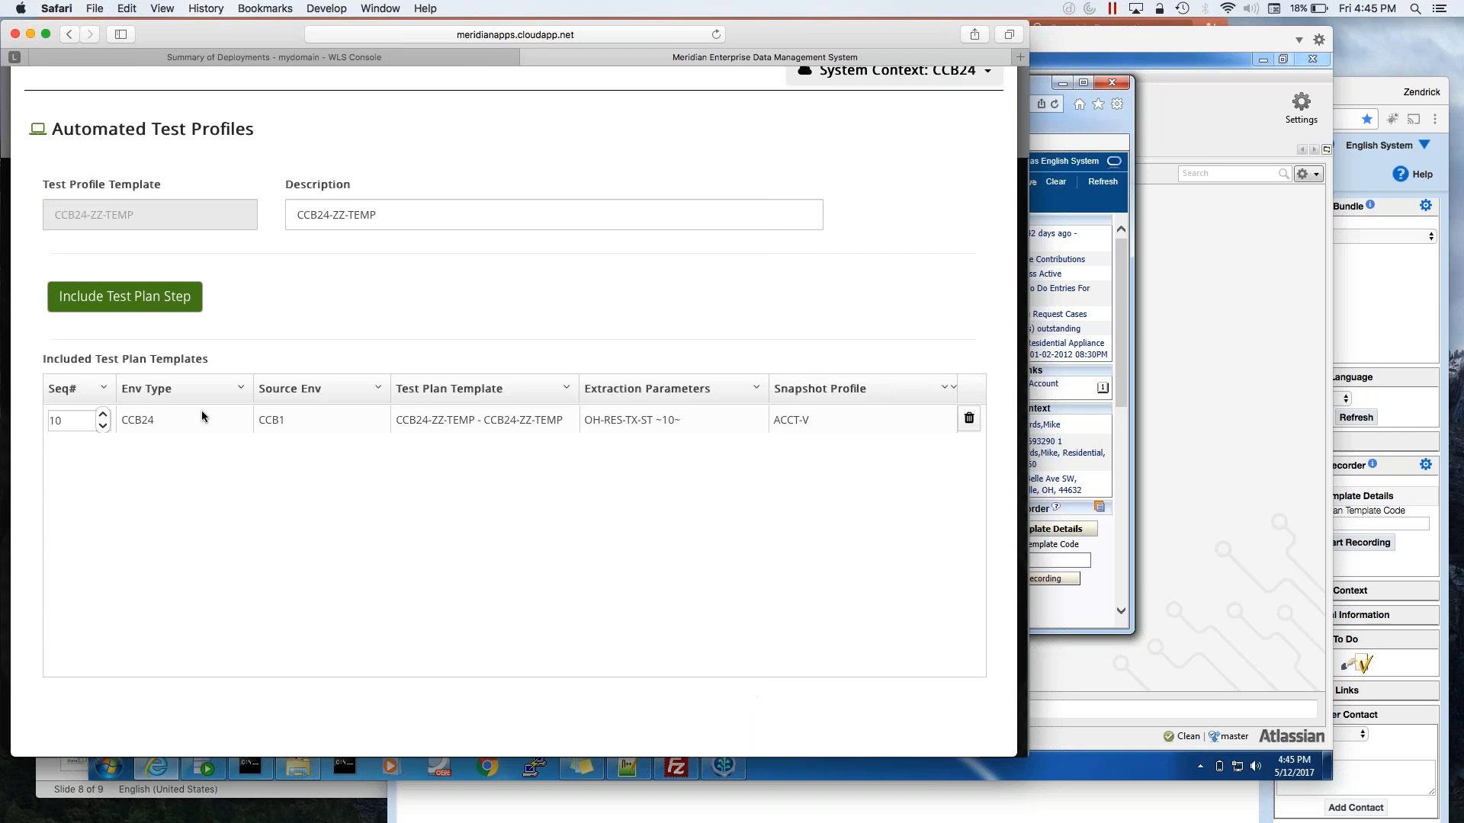
Leave the CCB24-ZZ-TEMP profile and open test plan CCB24-MDU-TST-PLN from the Automated Test Plans.
scroll(92, 175, up, 3)
click(69, 107)
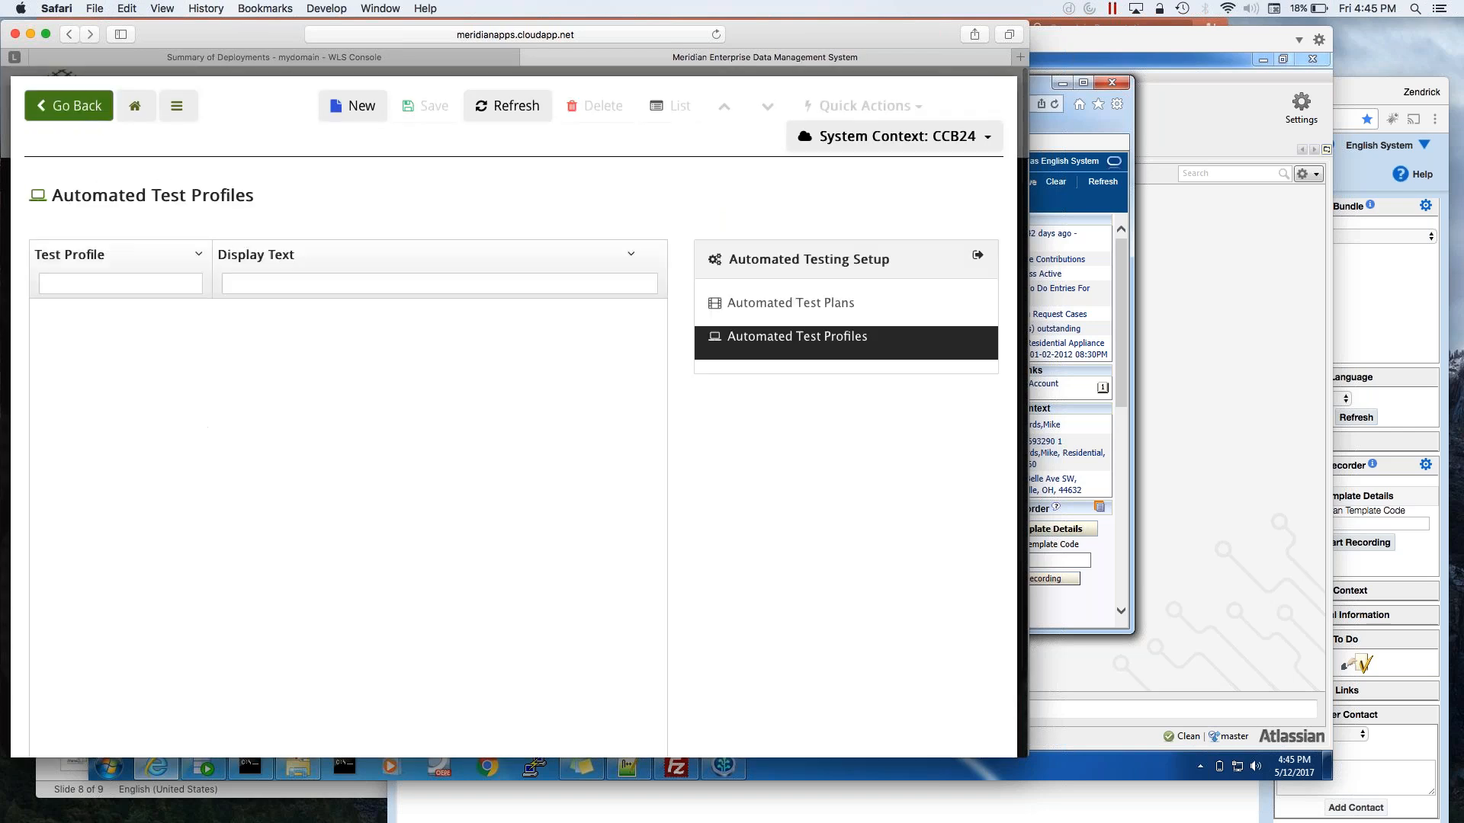
click(755, 309)
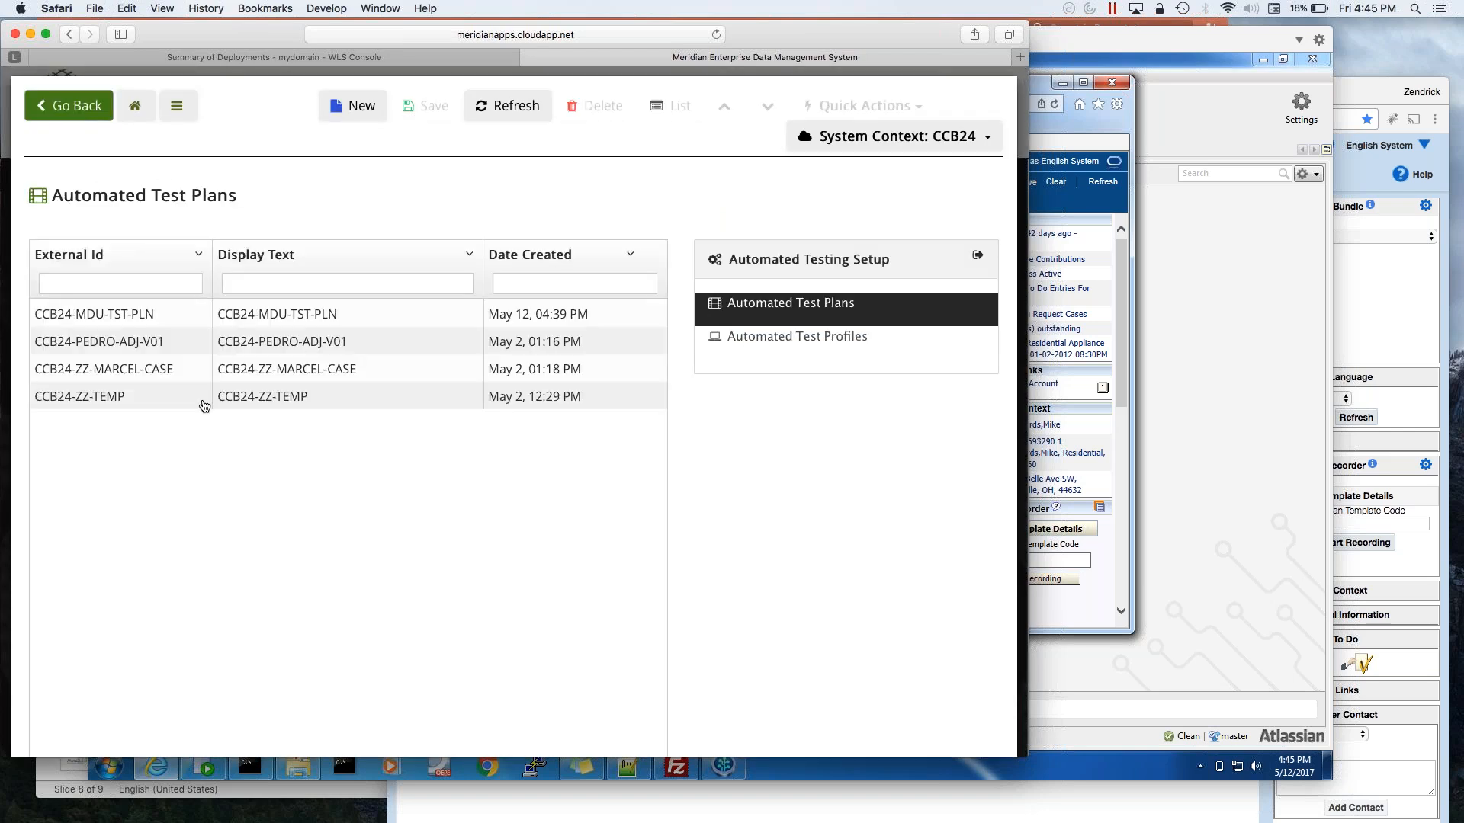
click(95, 314)
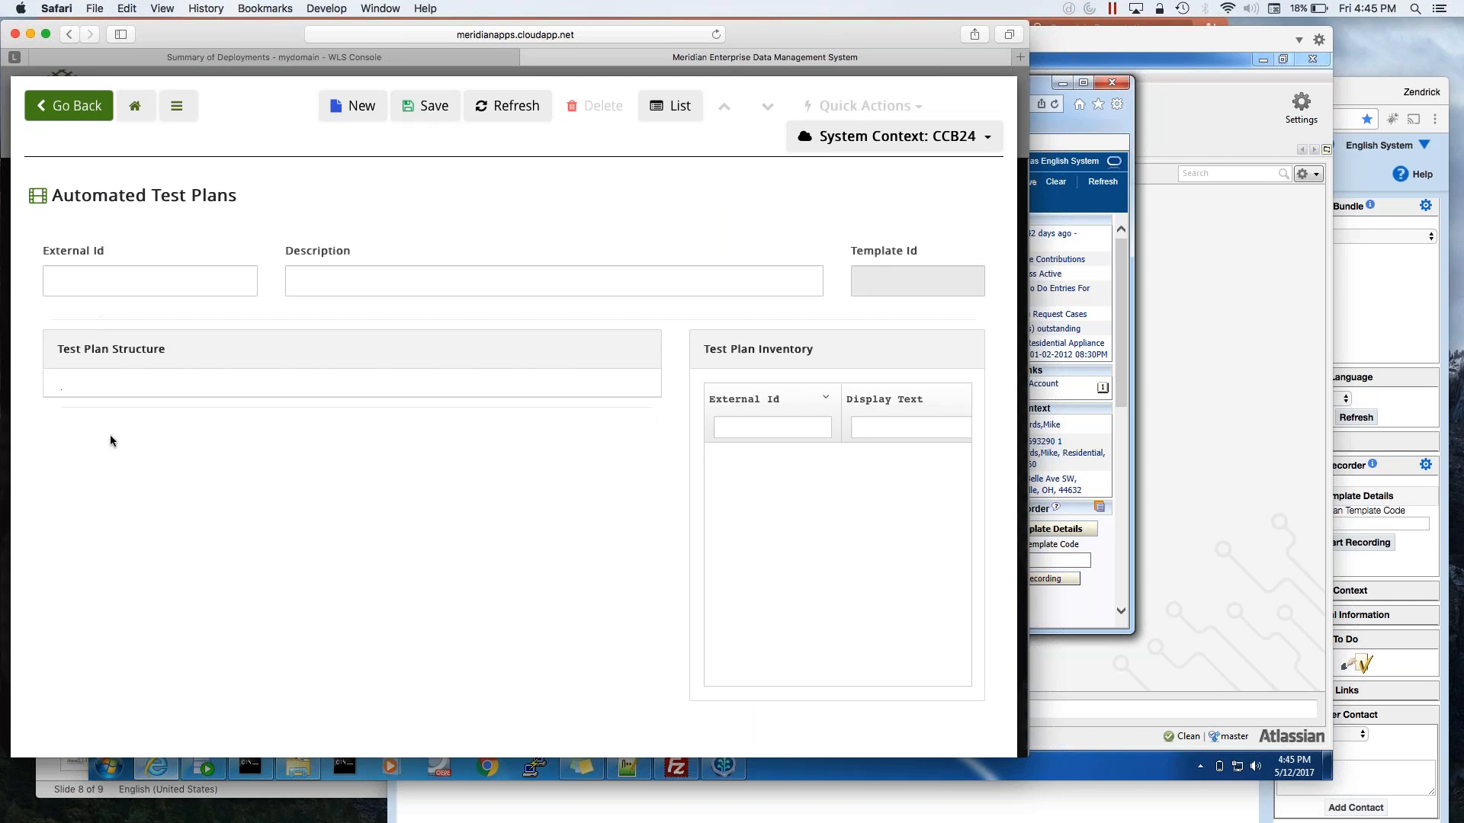
Examine the processing instructions of step 10's ROOT rule through to the last line and close the rule without saving.
scroll(111, 448, down, 1)
click(90, 392)
click(149, 414)
right_click(149, 413)
click(190, 473)
scroll(288, 391, down, 20)
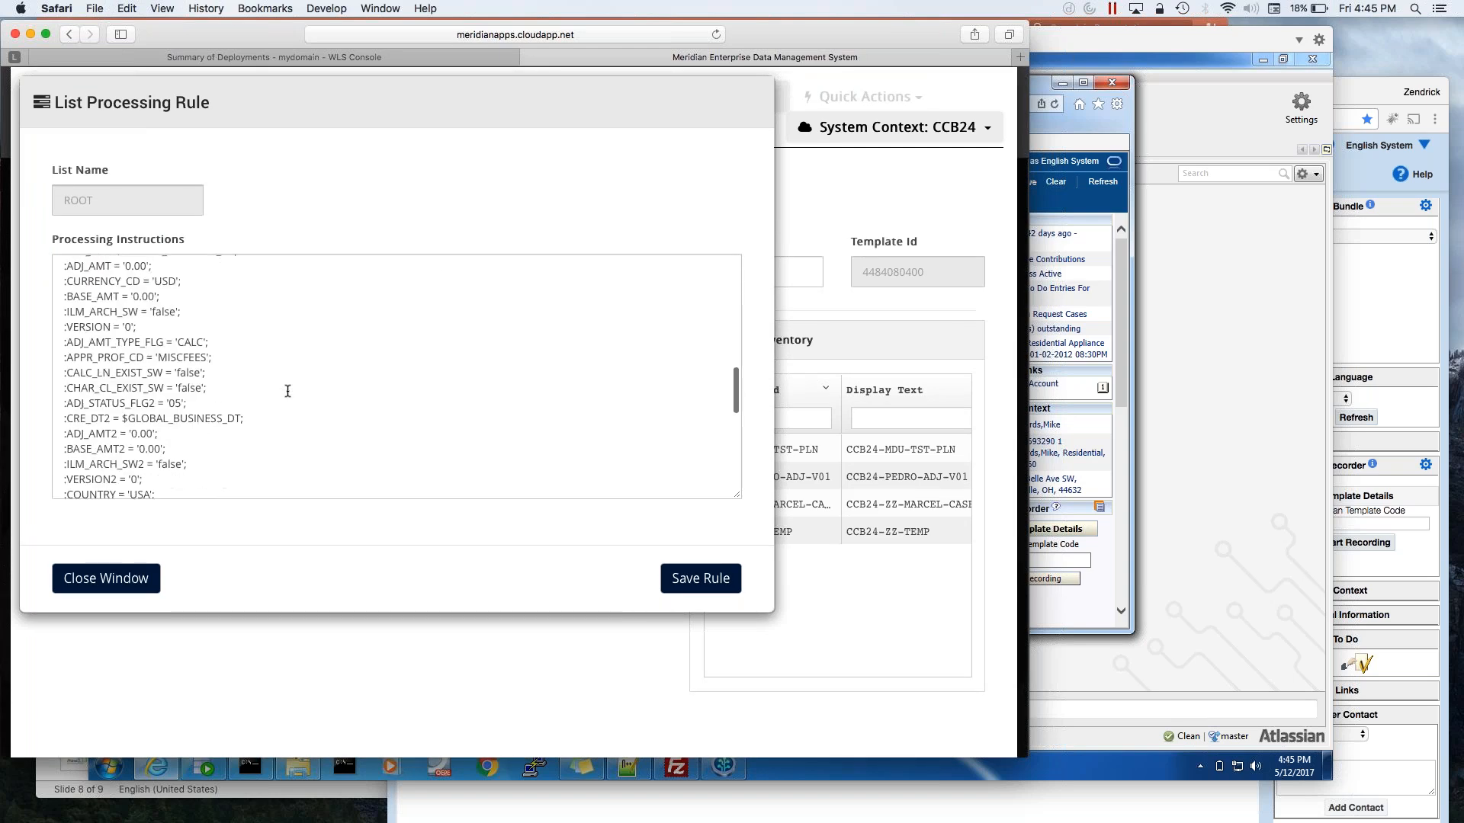
scroll(287, 391, down, 5)
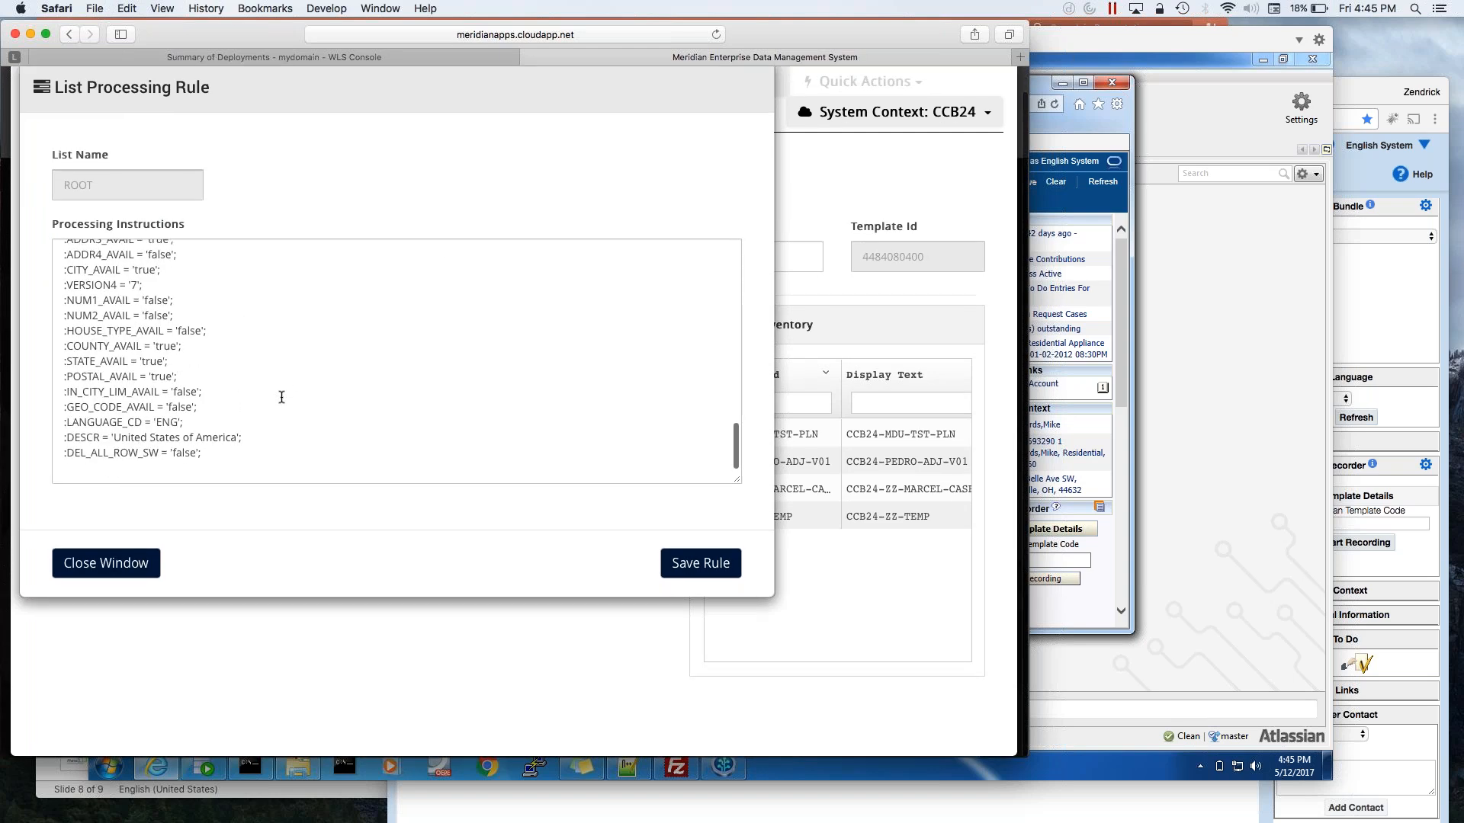
drag(223, 457, 49, 242)
click(126, 567)
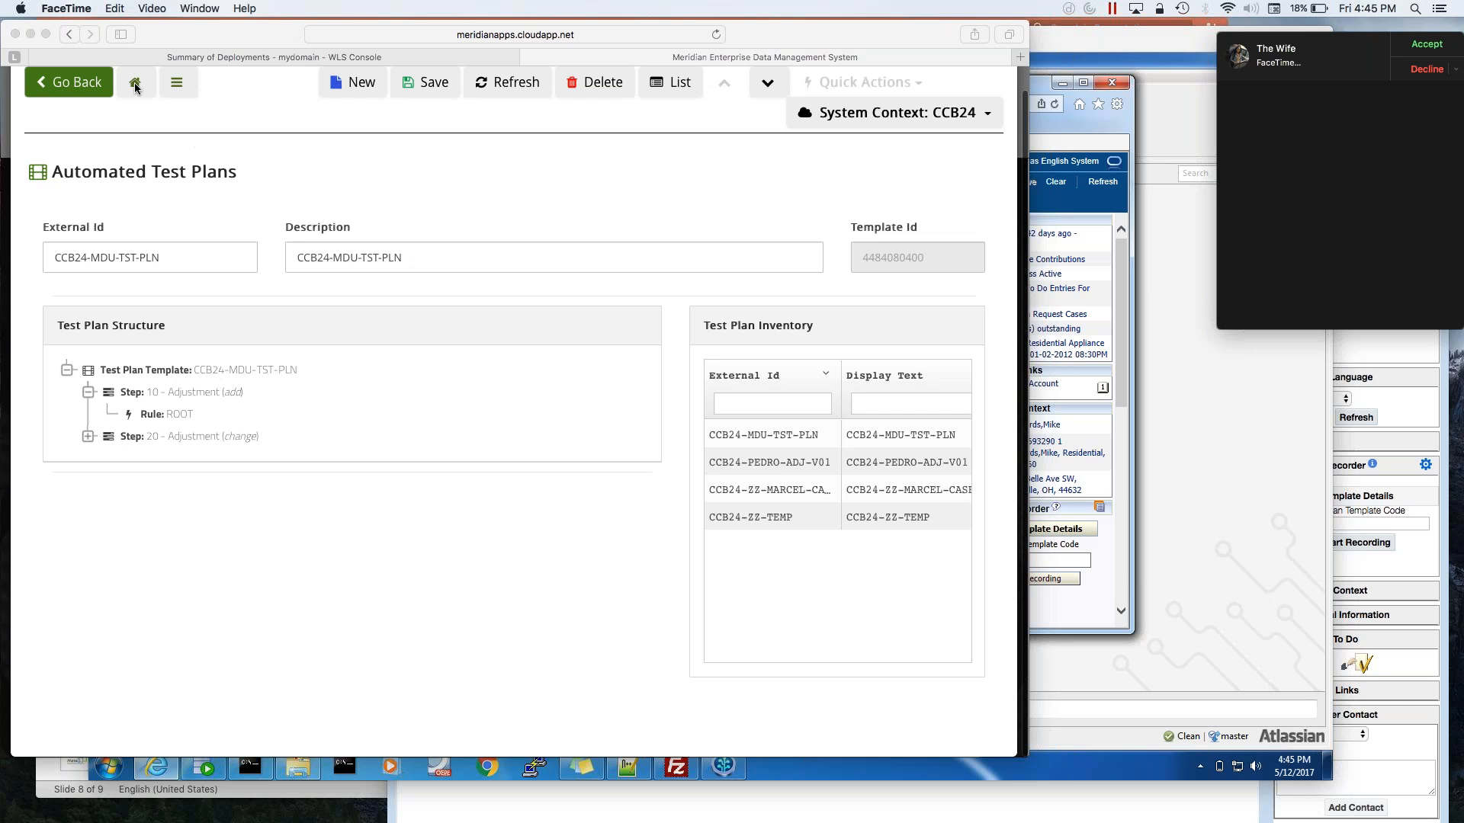
Return to the Data Governance Dashboard and take a brief look at Automated Test Submission.
scroll(153, 131, up, 1)
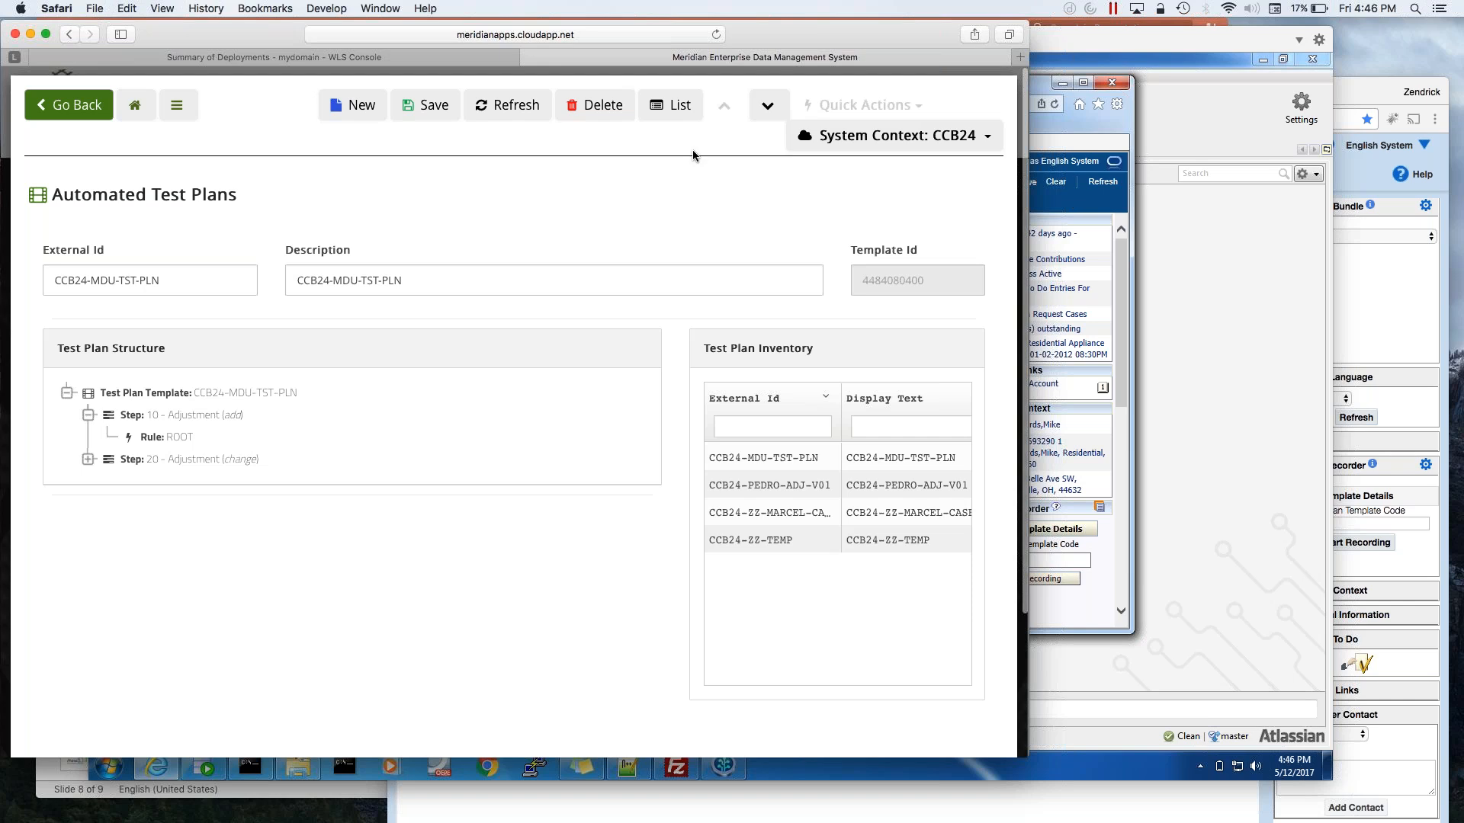
click(134, 104)
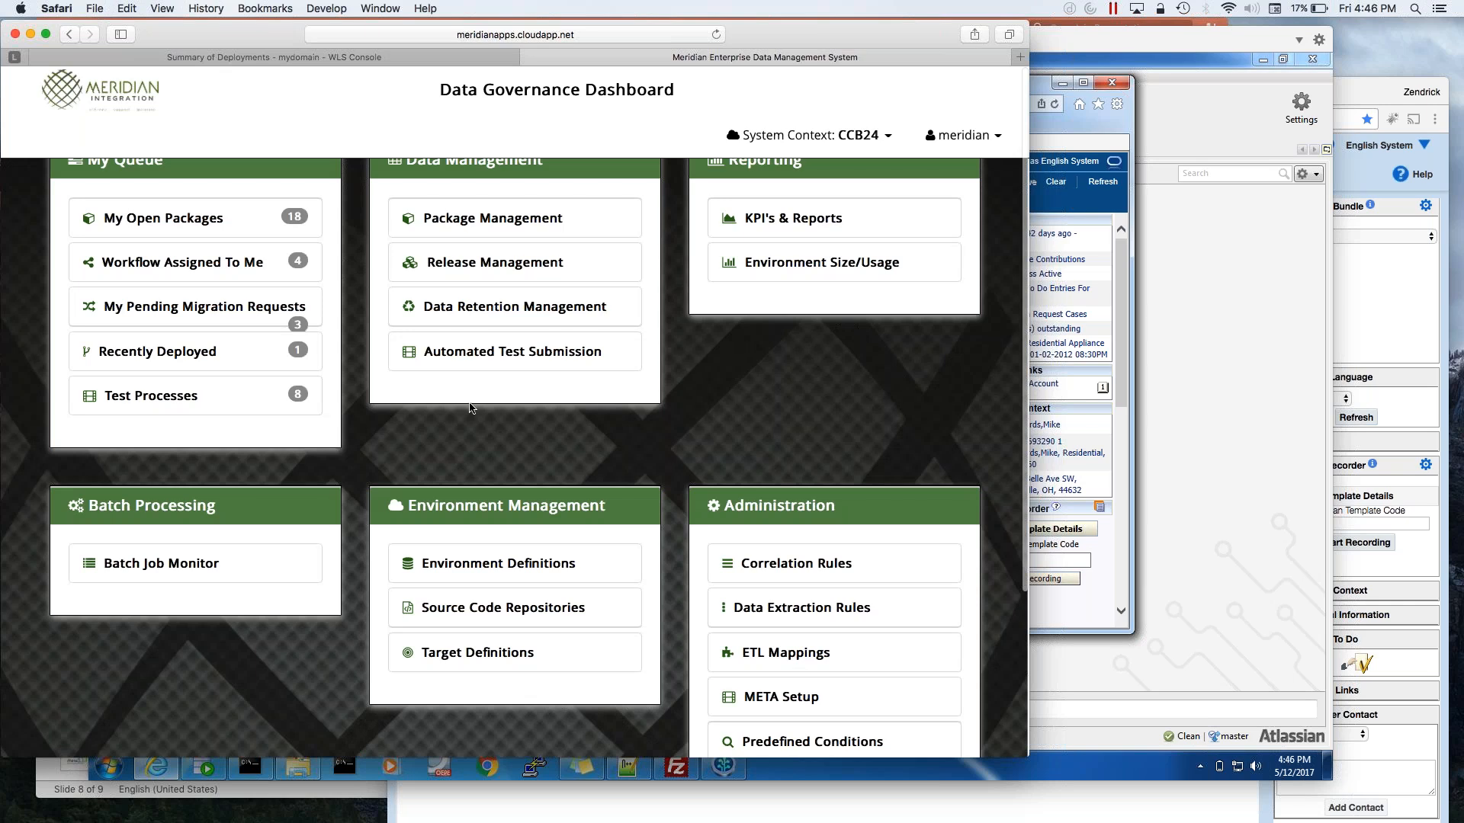
click(466, 356)
click(84, 106)
Open the QA-STACK-TIER1 target definition and review the automated test profiles that can be assigned to it.
scroll(497, 436, down, 3)
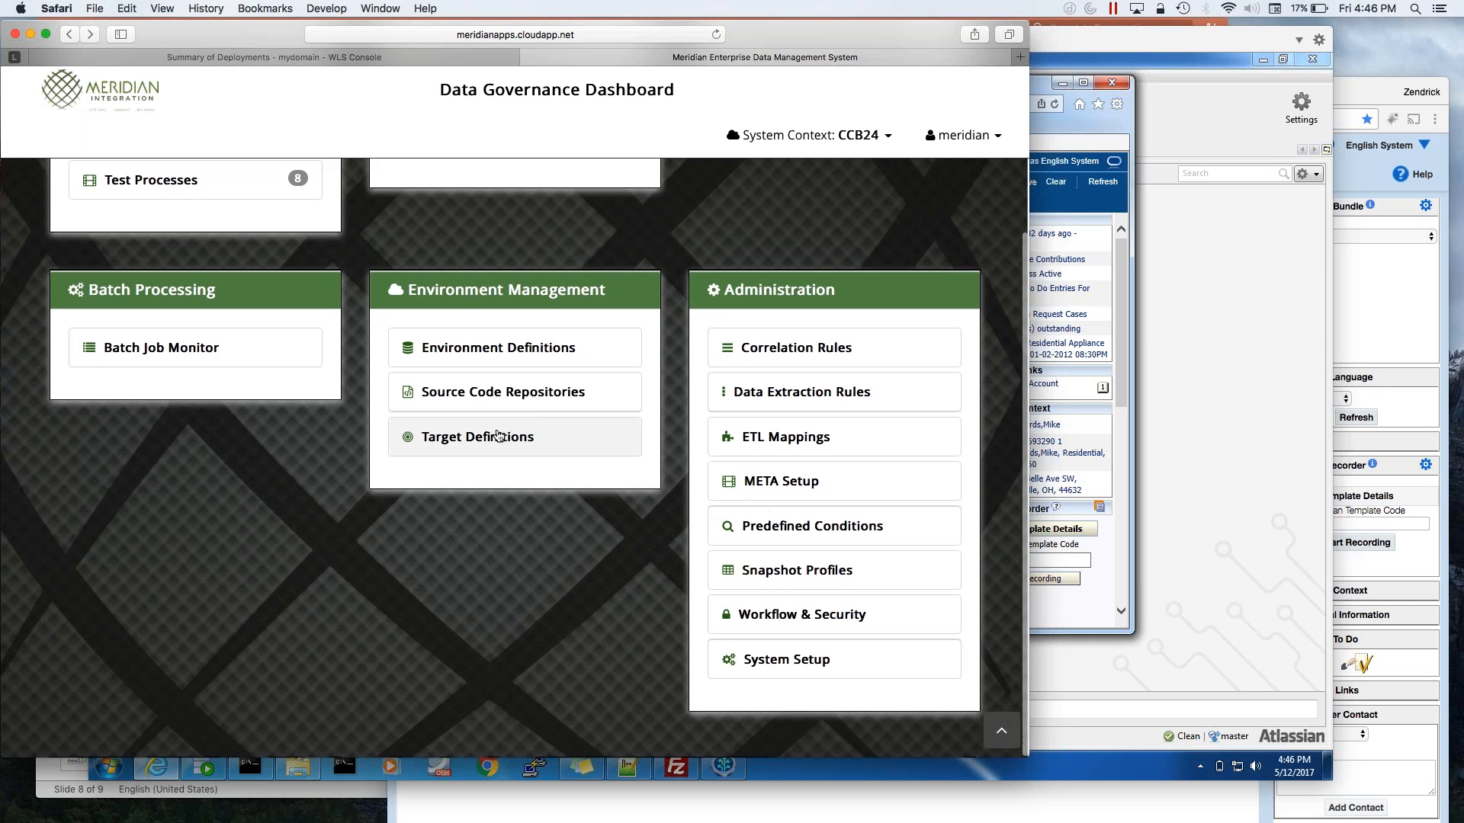
click(497, 436)
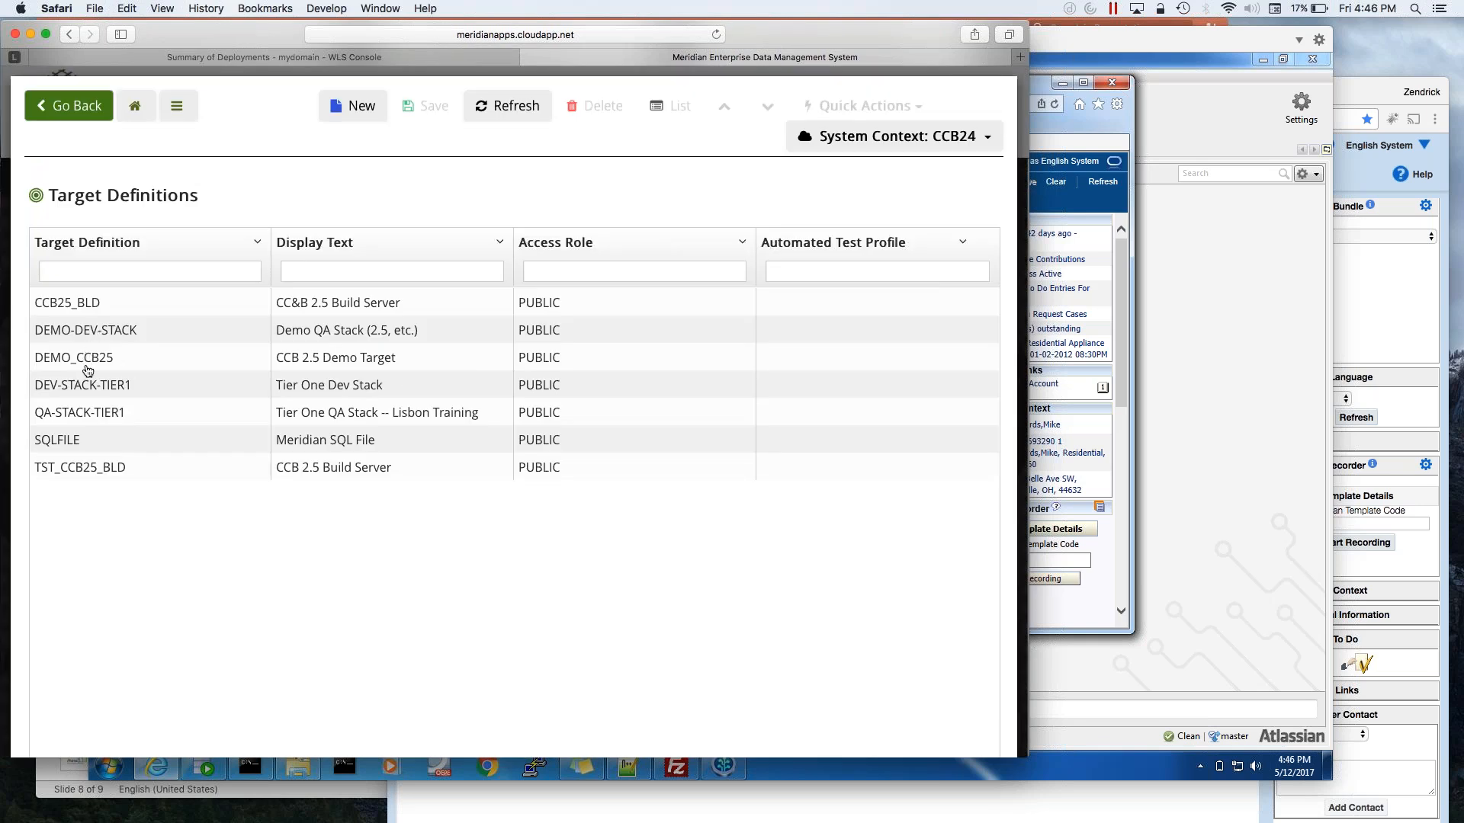
click(89, 416)
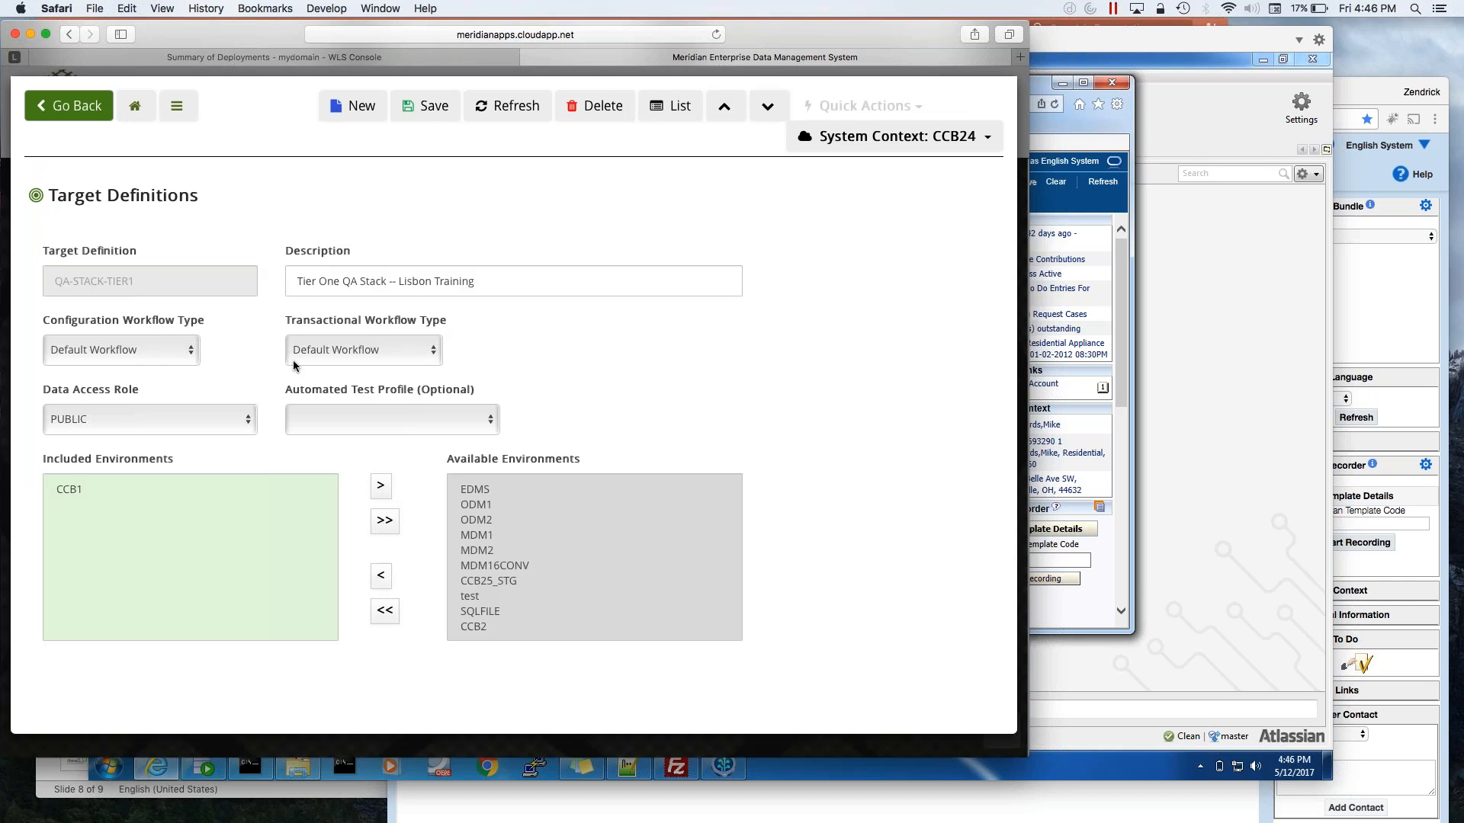
click(343, 421)
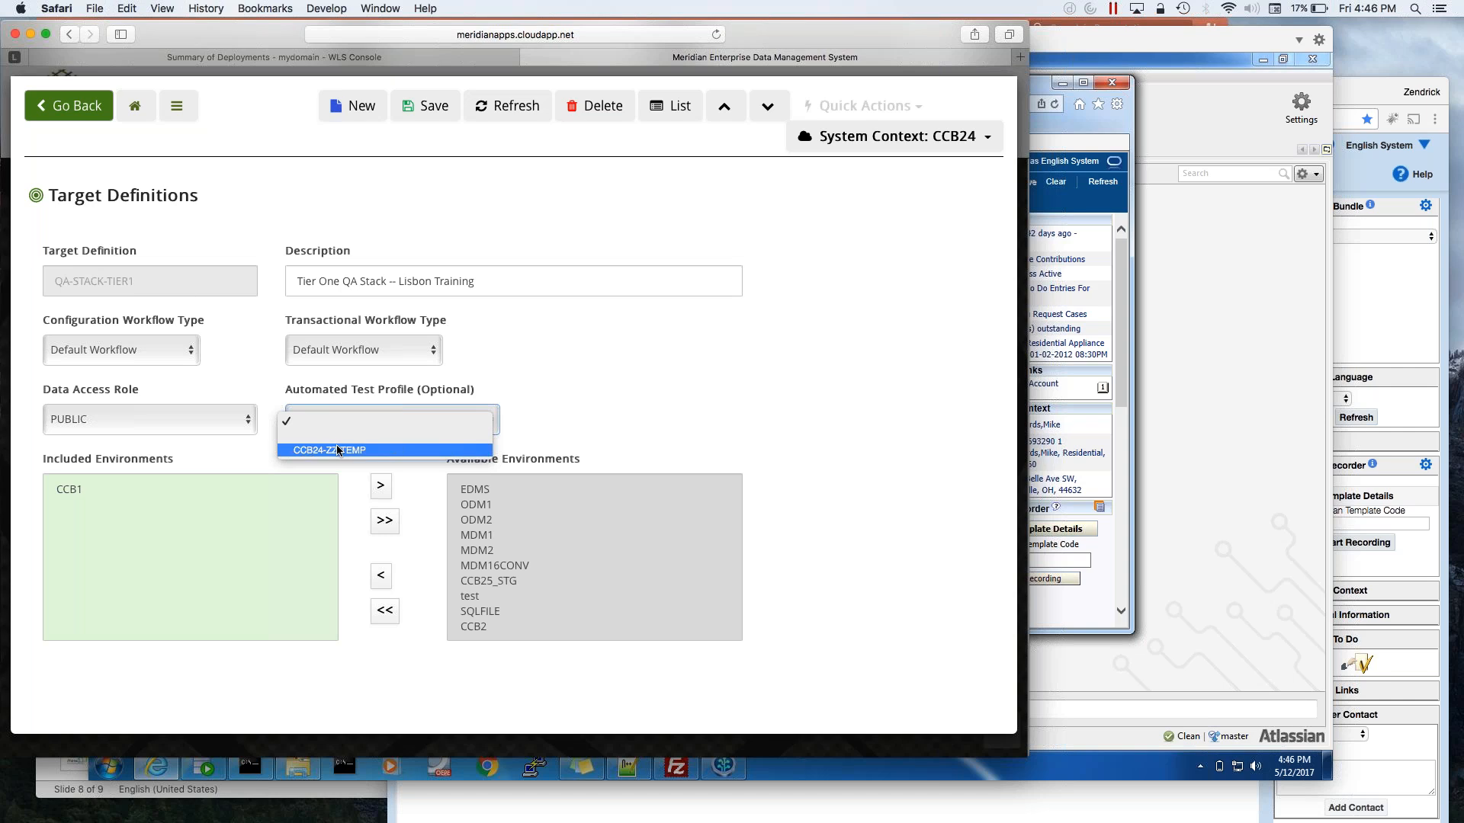
click(275, 190)
click(138, 106)
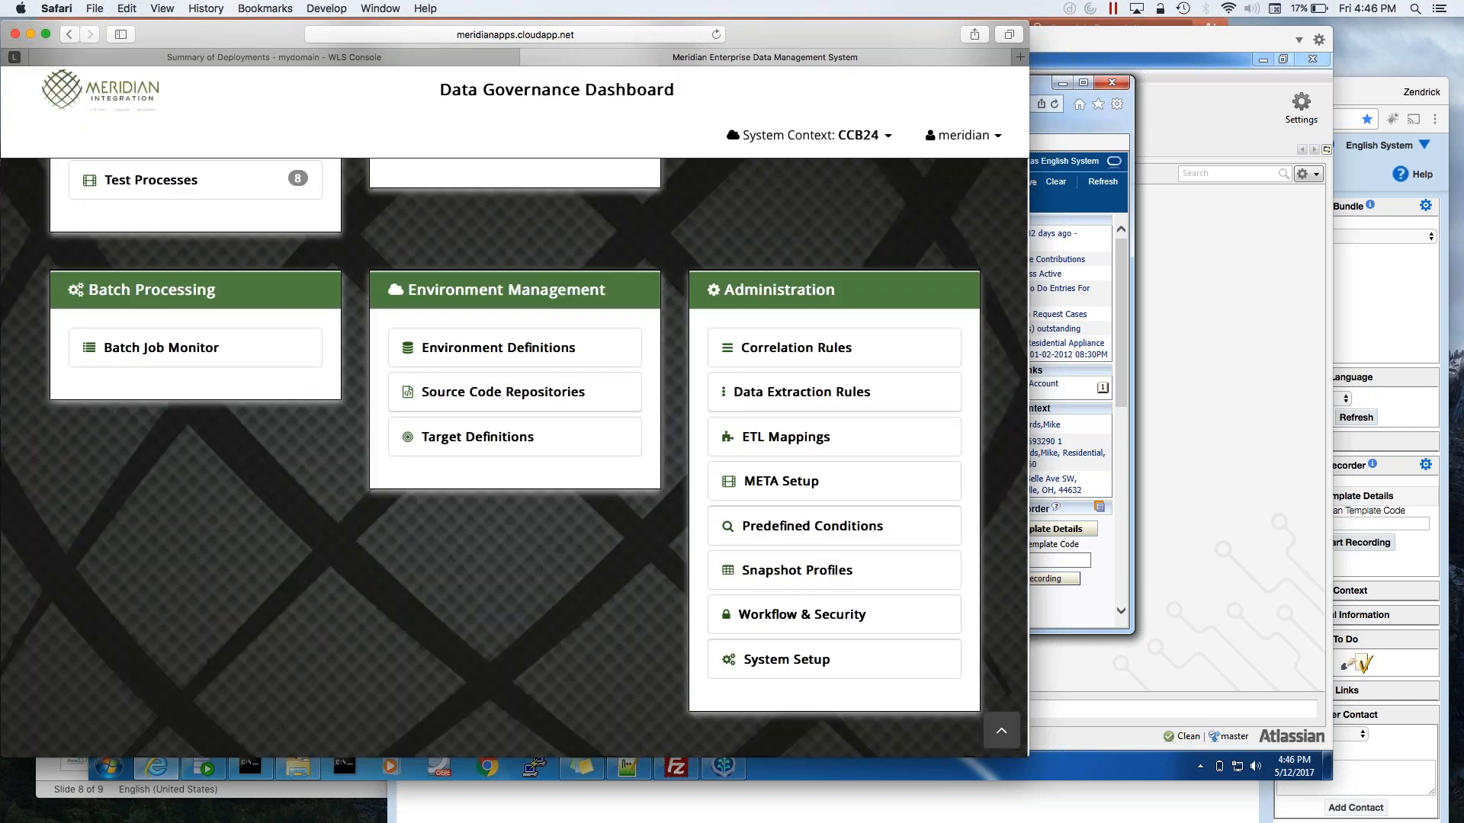
scroll(371, 292, up, 3)
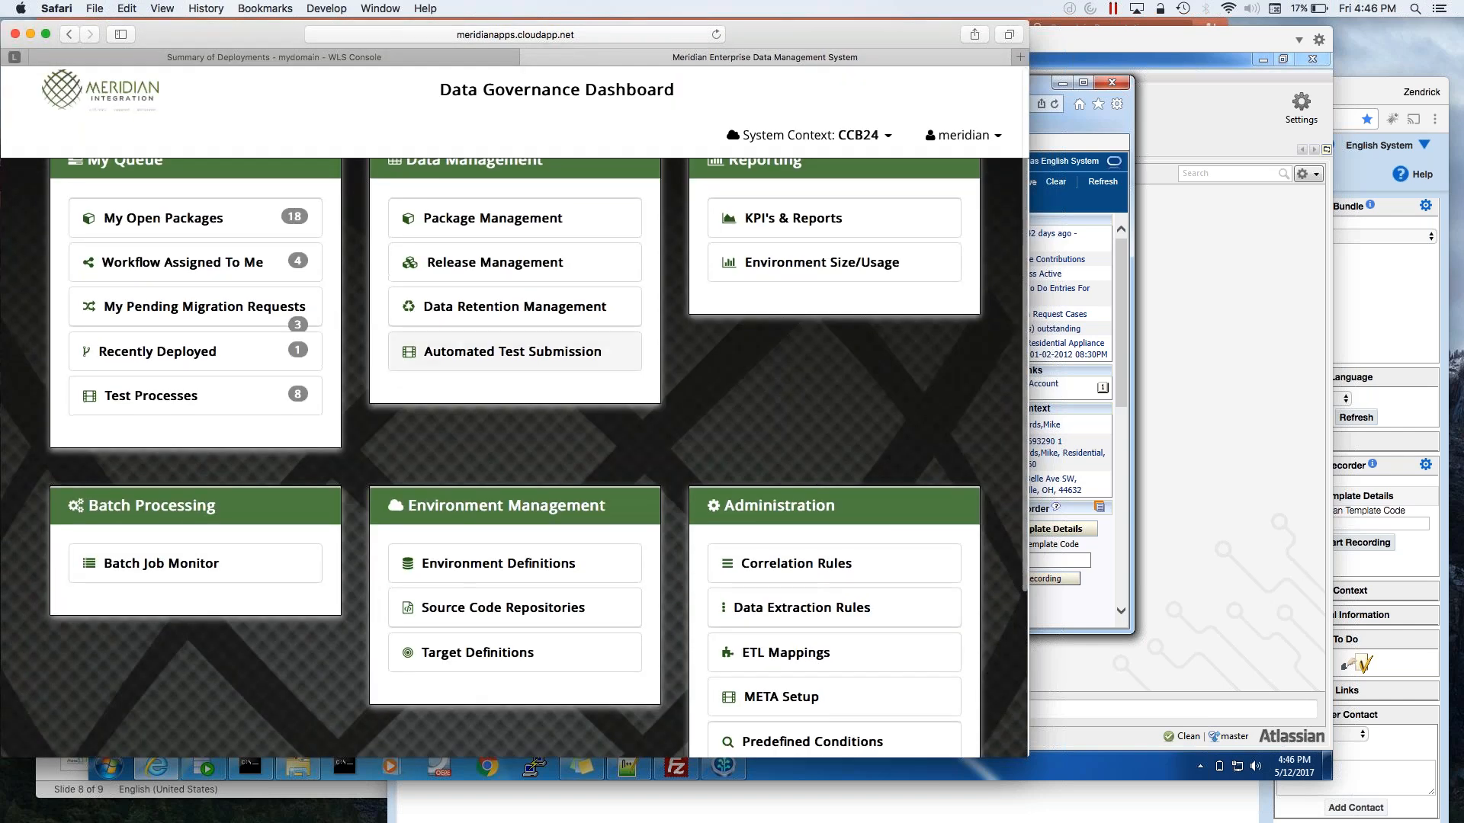
click(482, 357)
click(92, 321)
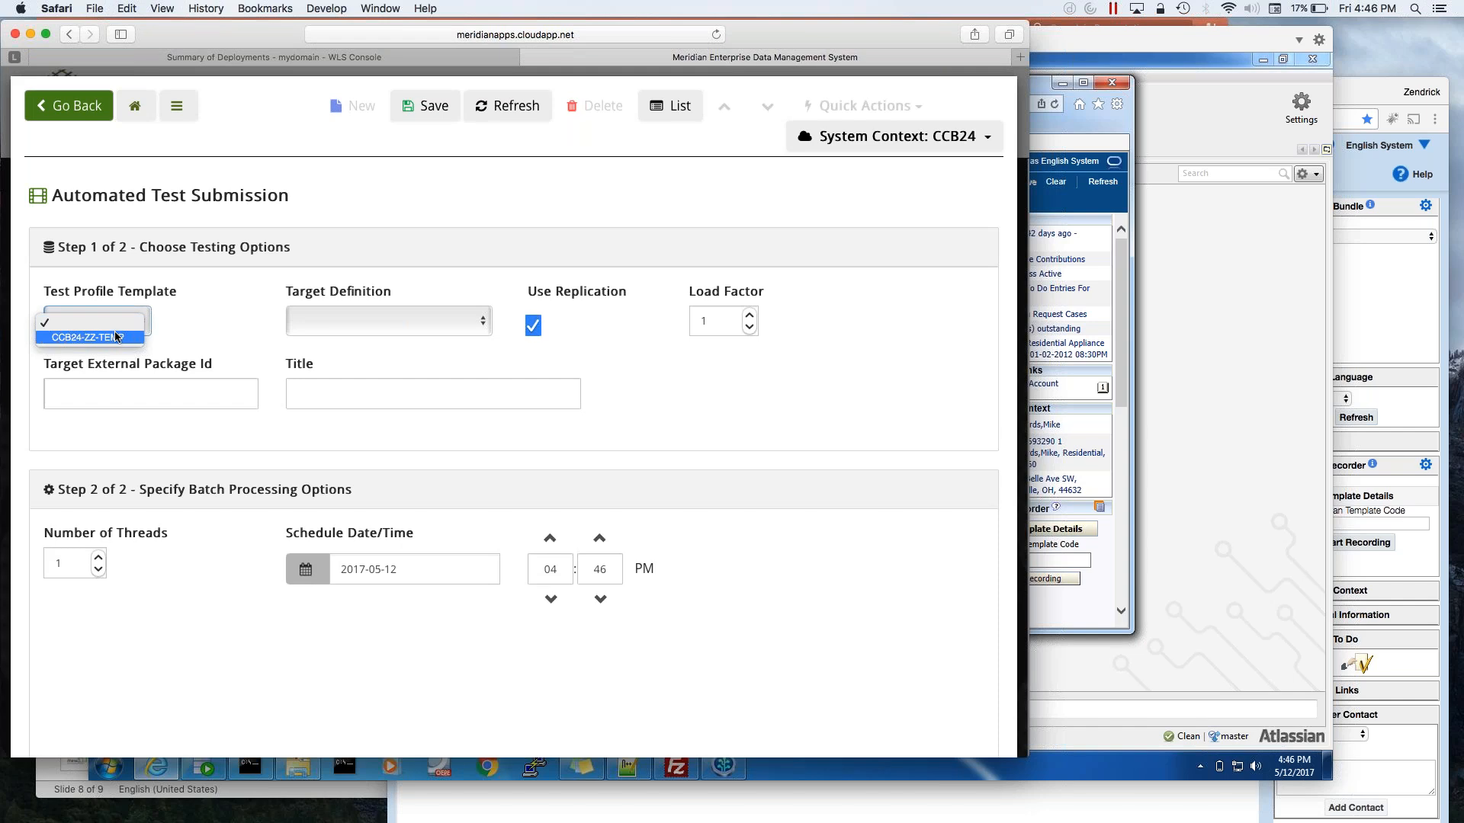
click(116, 339)
click(345, 330)
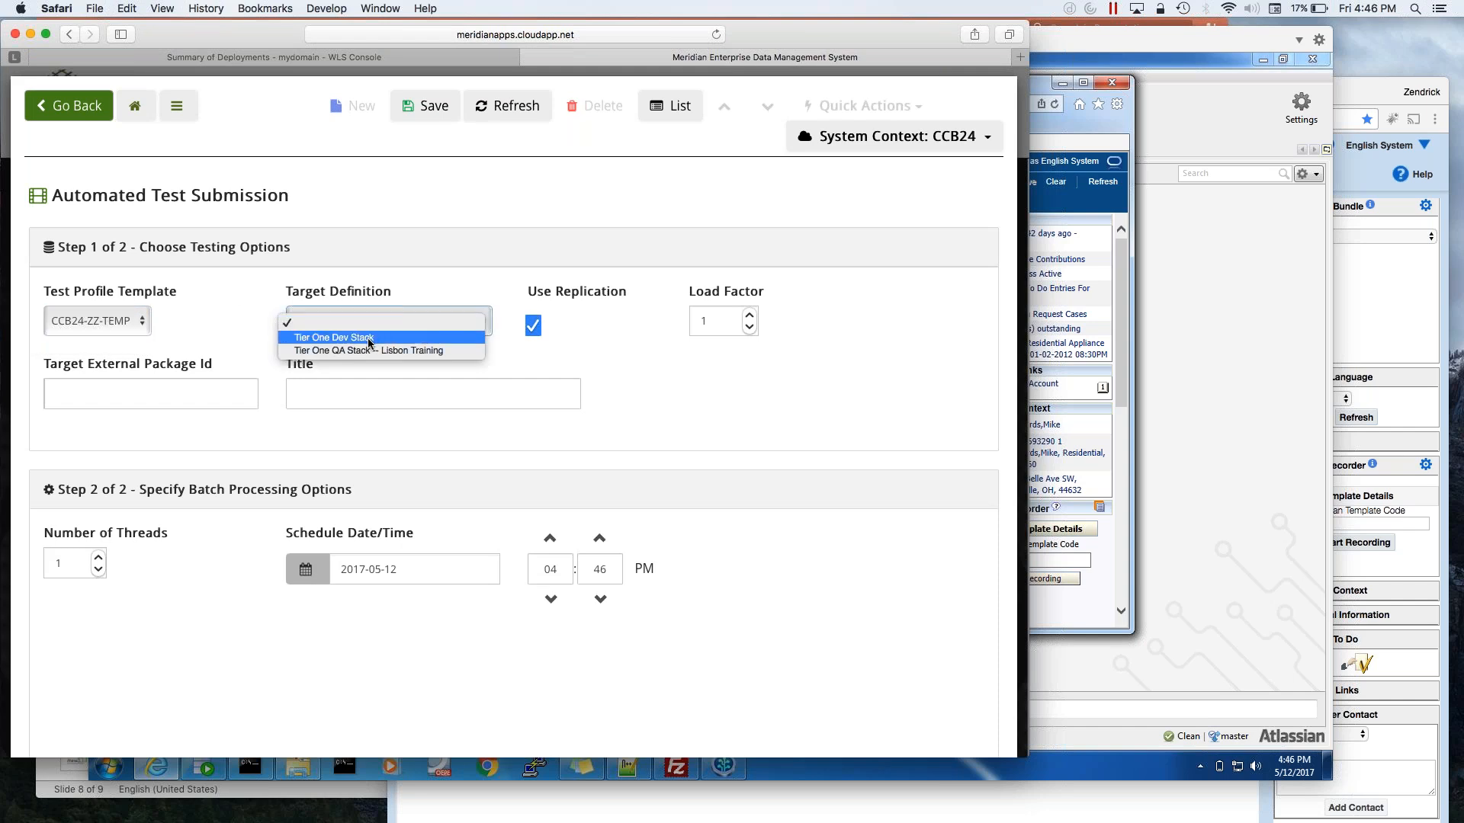
click(369, 340)
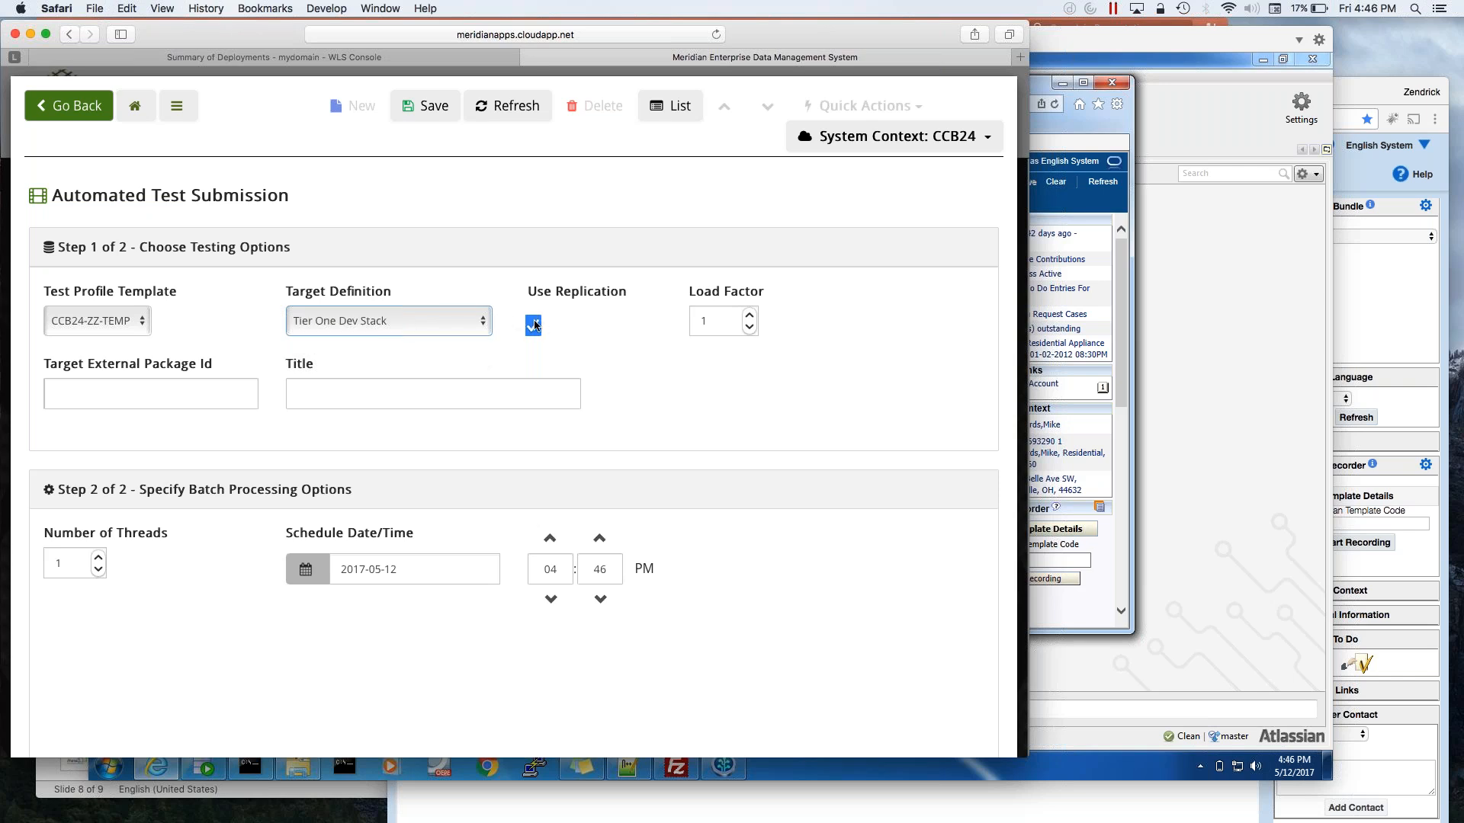
click(500, 353)
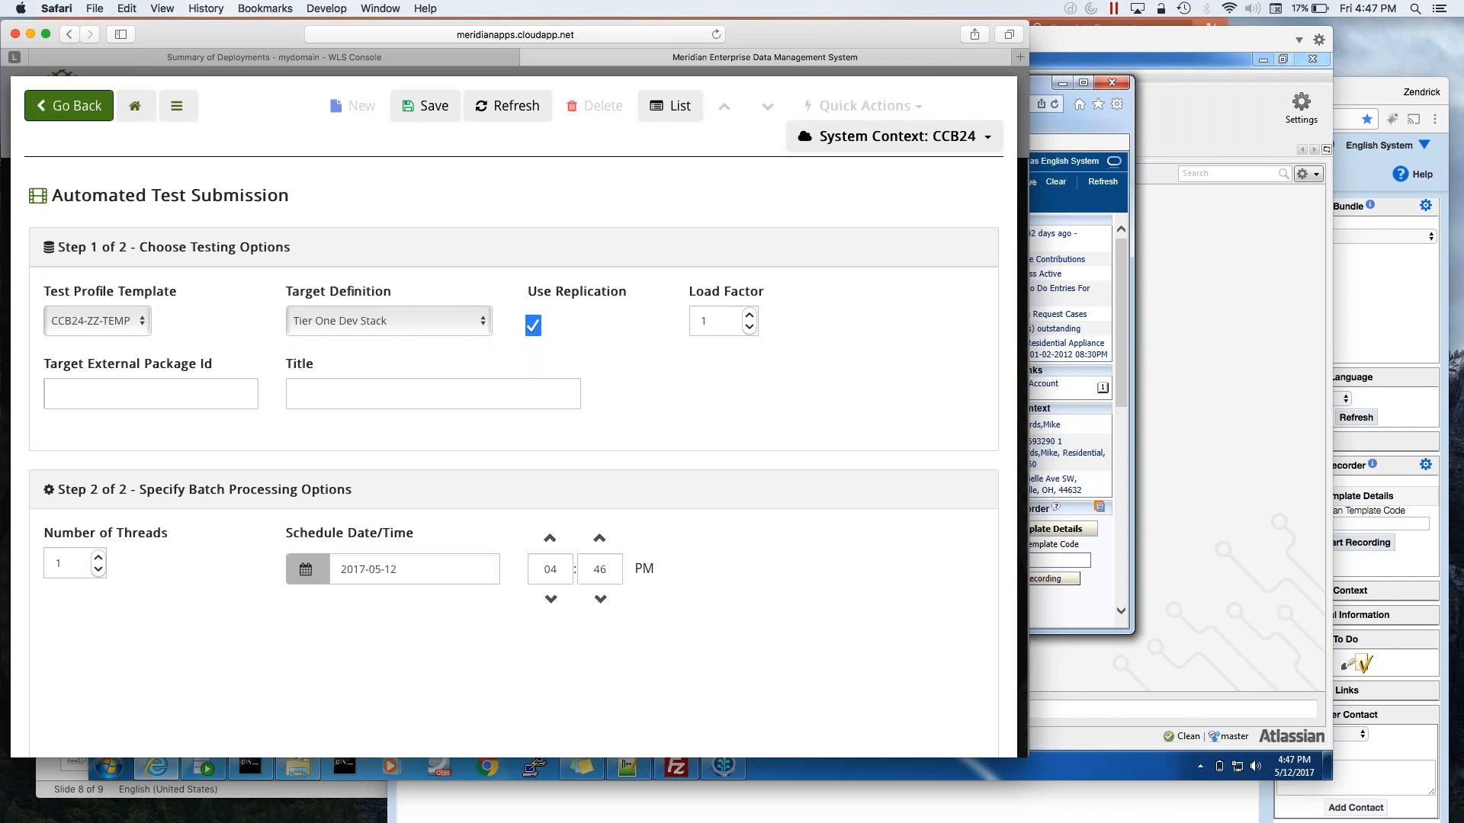
Open the DEMO_CCB25 target definition and review its automated test profile options without changing the assignment.
click(135, 106)
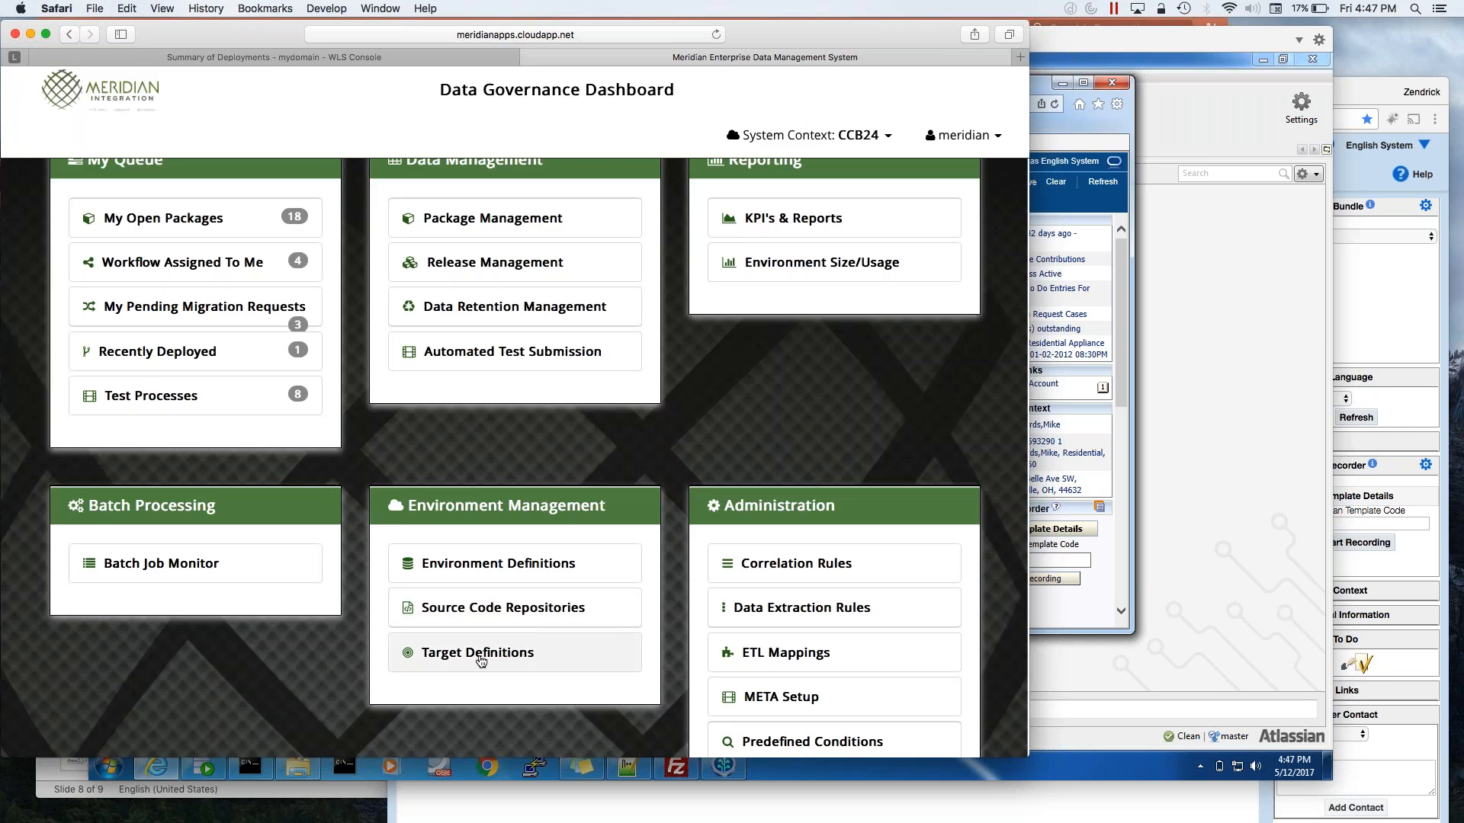
click(480, 654)
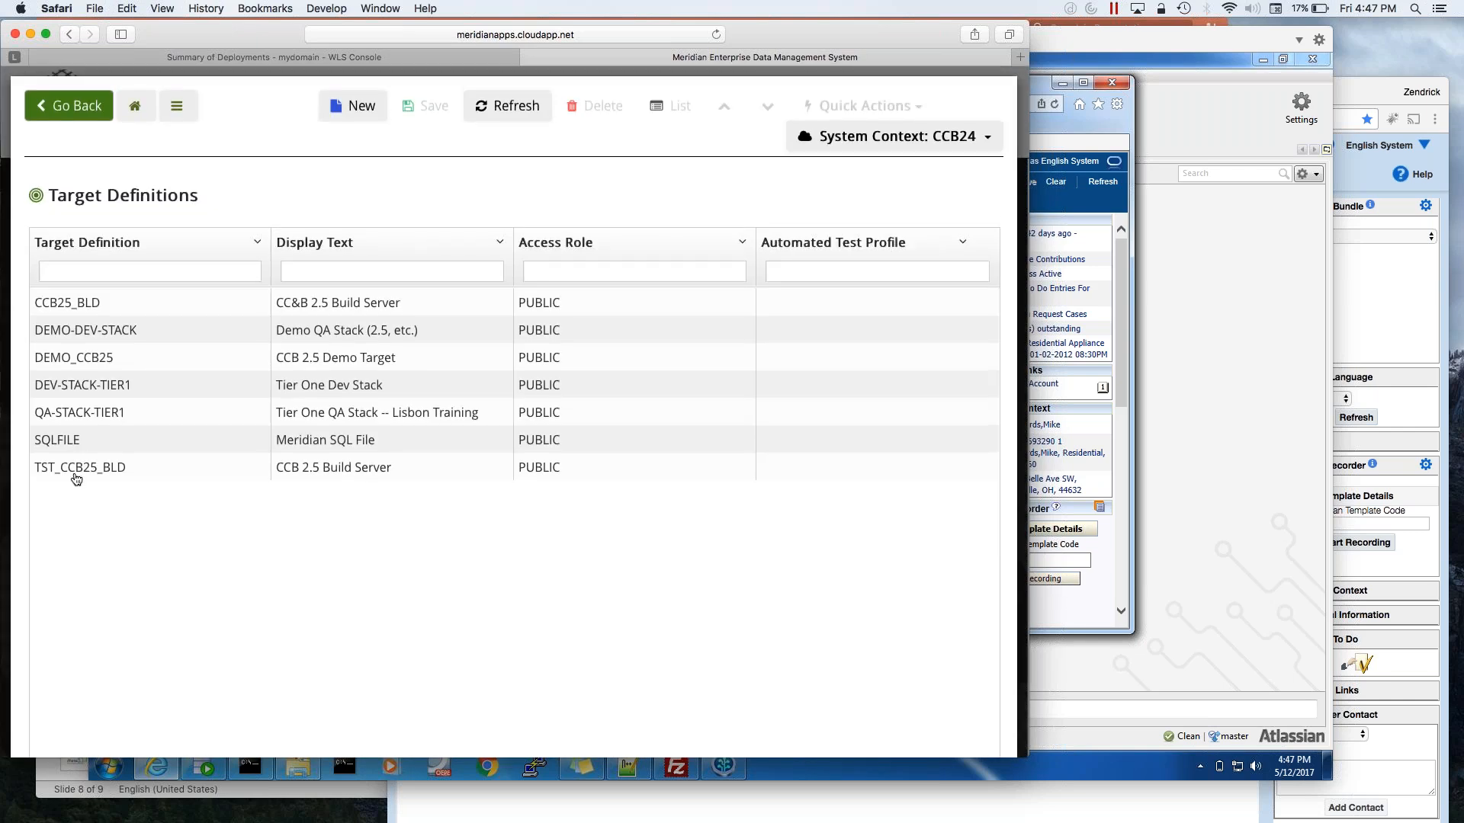
click(91, 366)
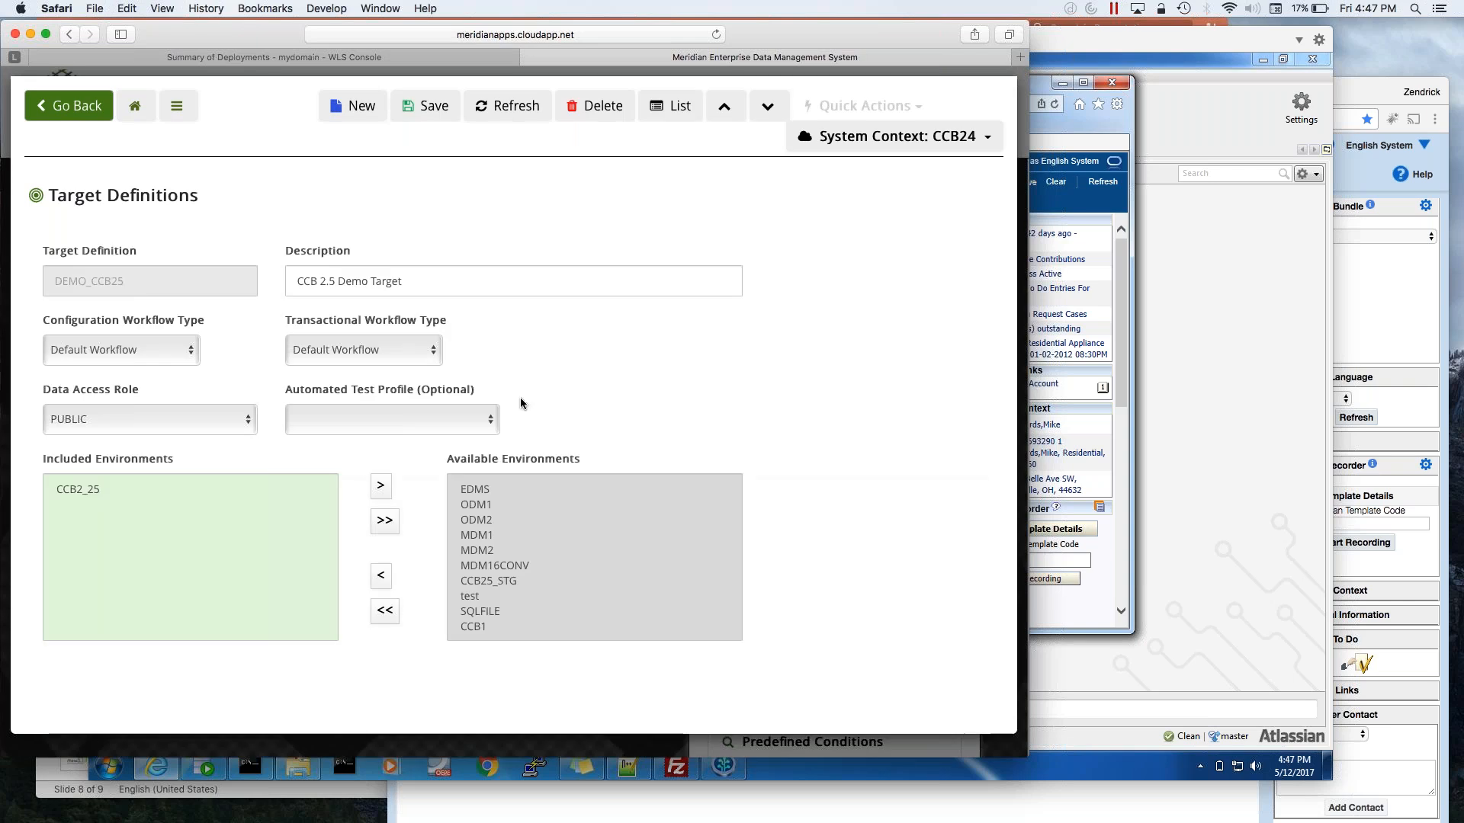
click(313, 419)
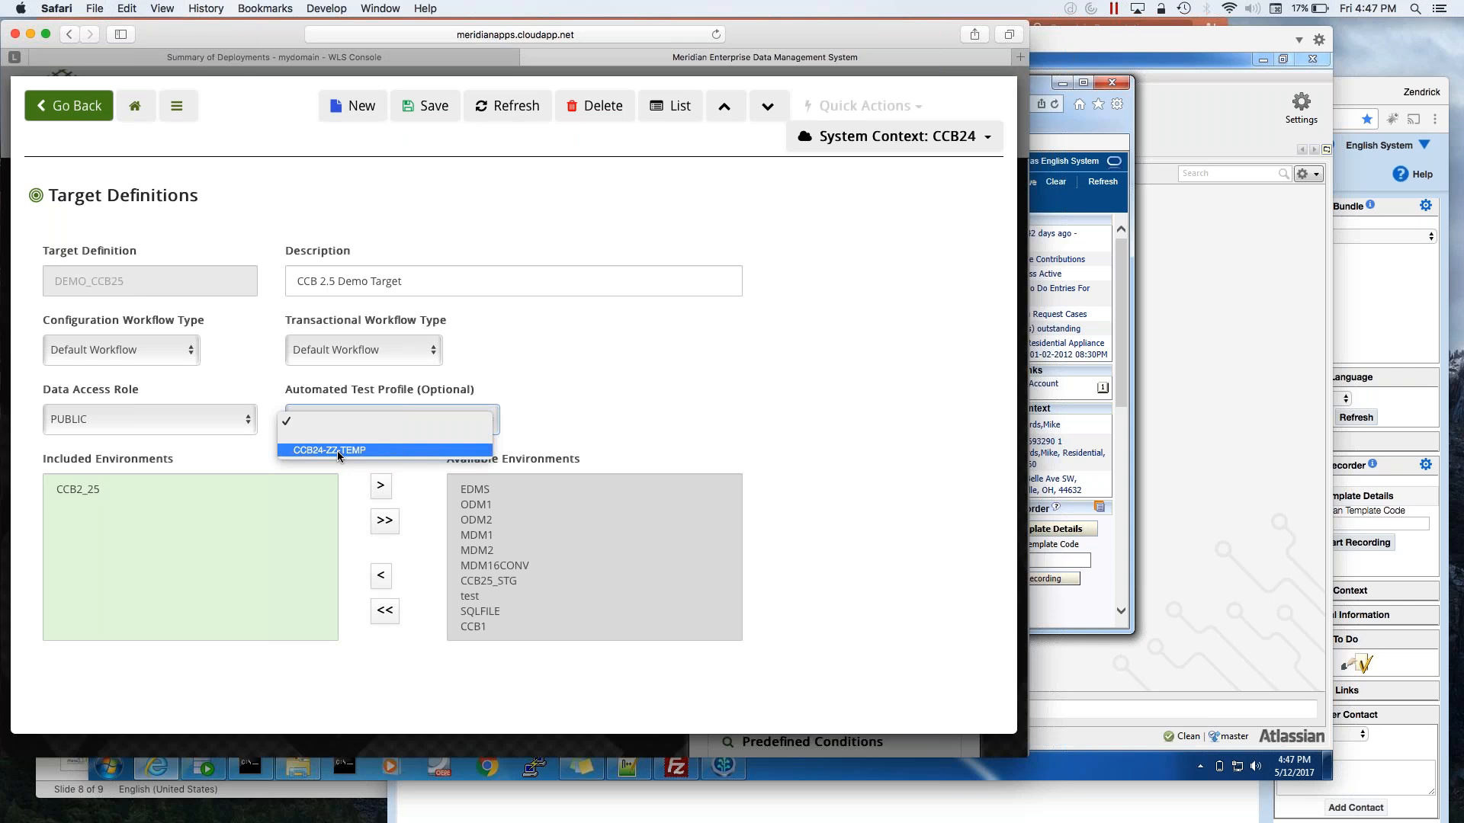
click(261, 183)
Start an automated test submission with test profile template CCB24-ZZ-TEMP and target definition Tier One Dev Stack.
click(133, 108)
click(503, 364)
click(97, 321)
click(87, 337)
click(357, 314)
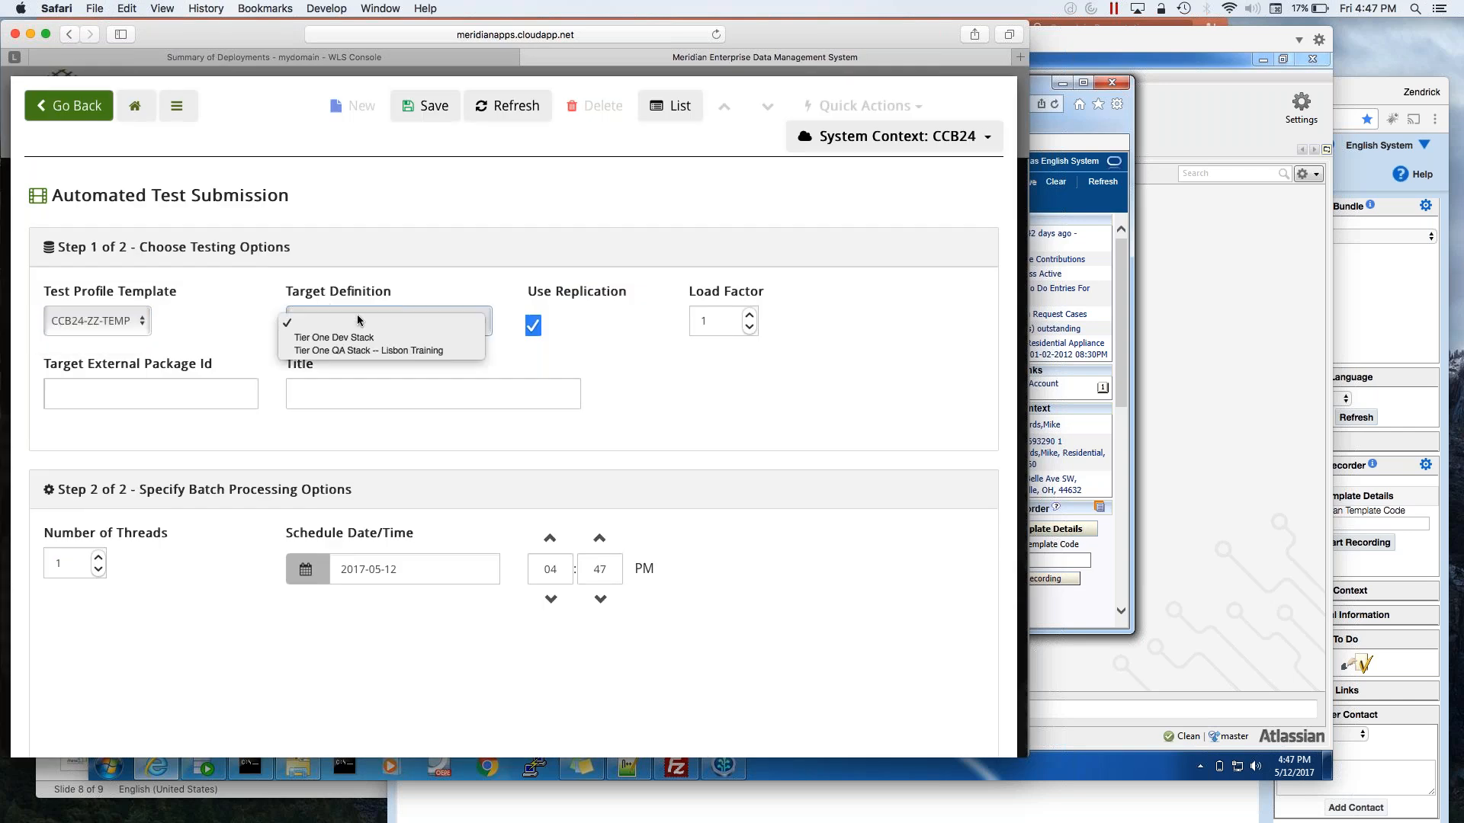
click(410, 338)
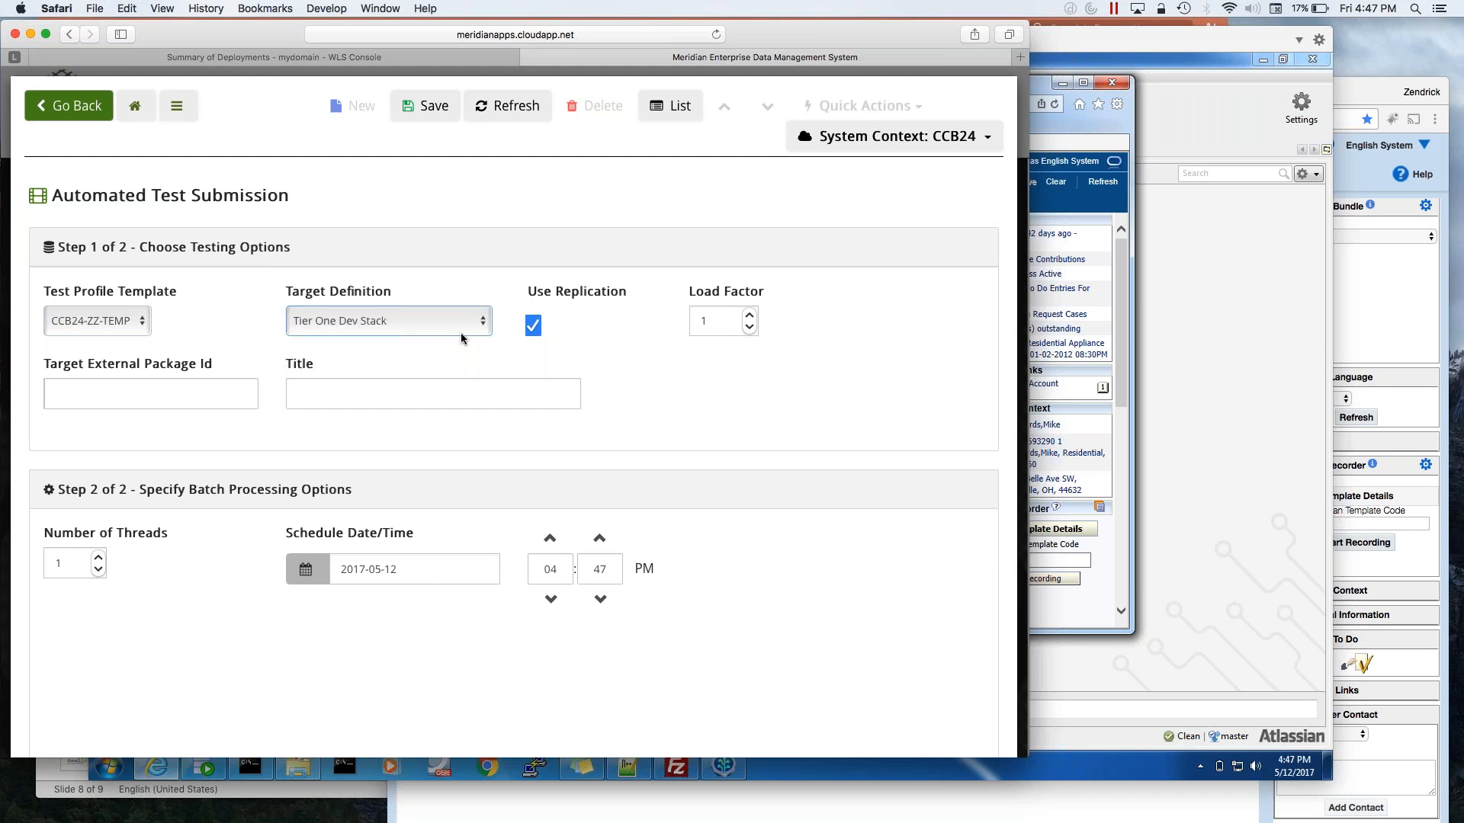
Enter MDU-TST1 as both the target external package ID and the title of the test submission.
click(171, 393)
text(MDU-TST)
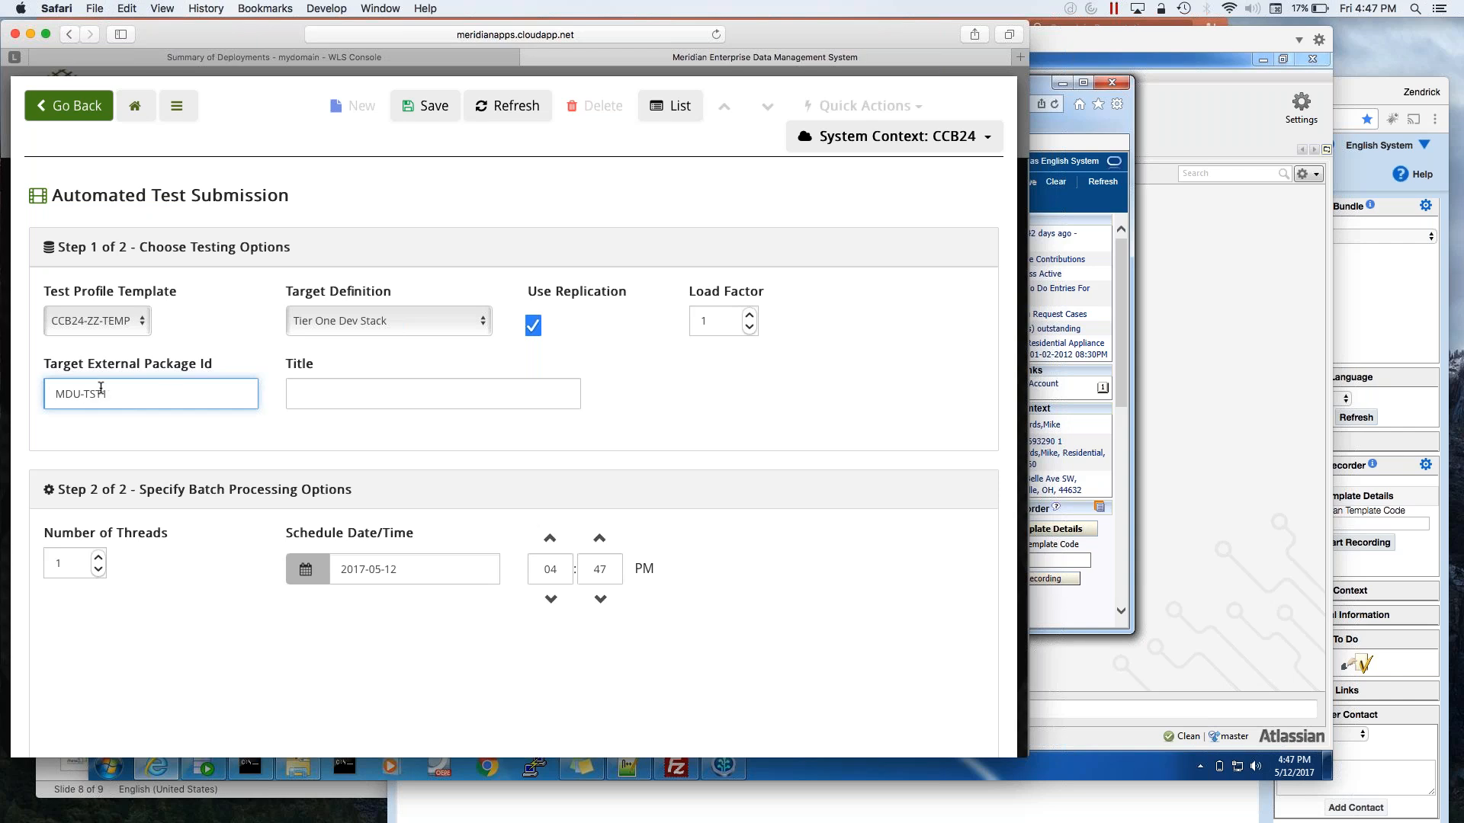
drag(119, 394, 18, 389)
key(super+c)
click(316, 394)
key(super+v)
click(432, 437)
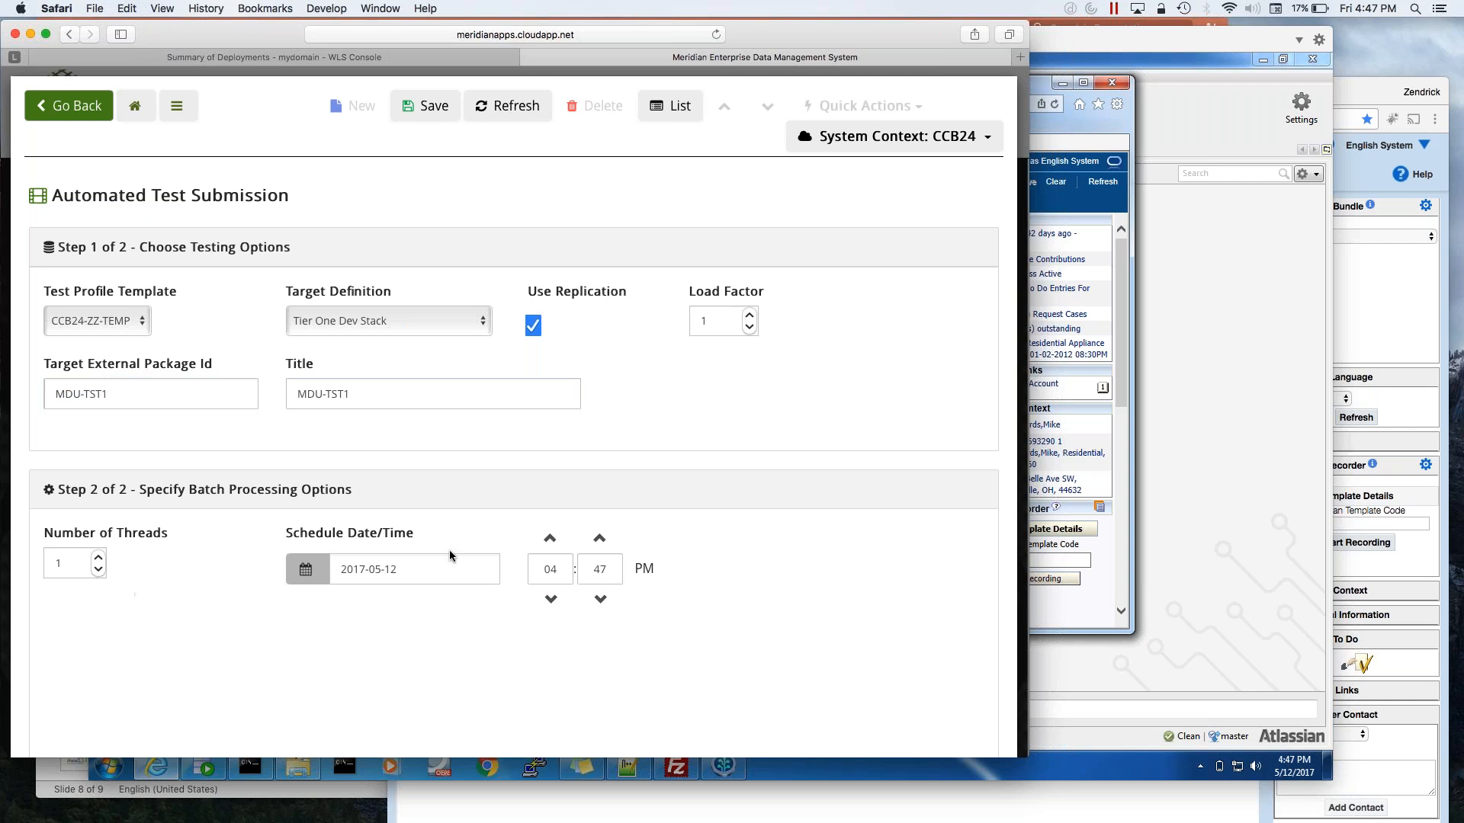
Set the test submission's scheduled time to 04:35 PM and save the submission.
click(600, 600)
click(601, 600)
click(601, 600)
click(601, 600)
click(600, 600)
click(601, 600)
click(601, 600)
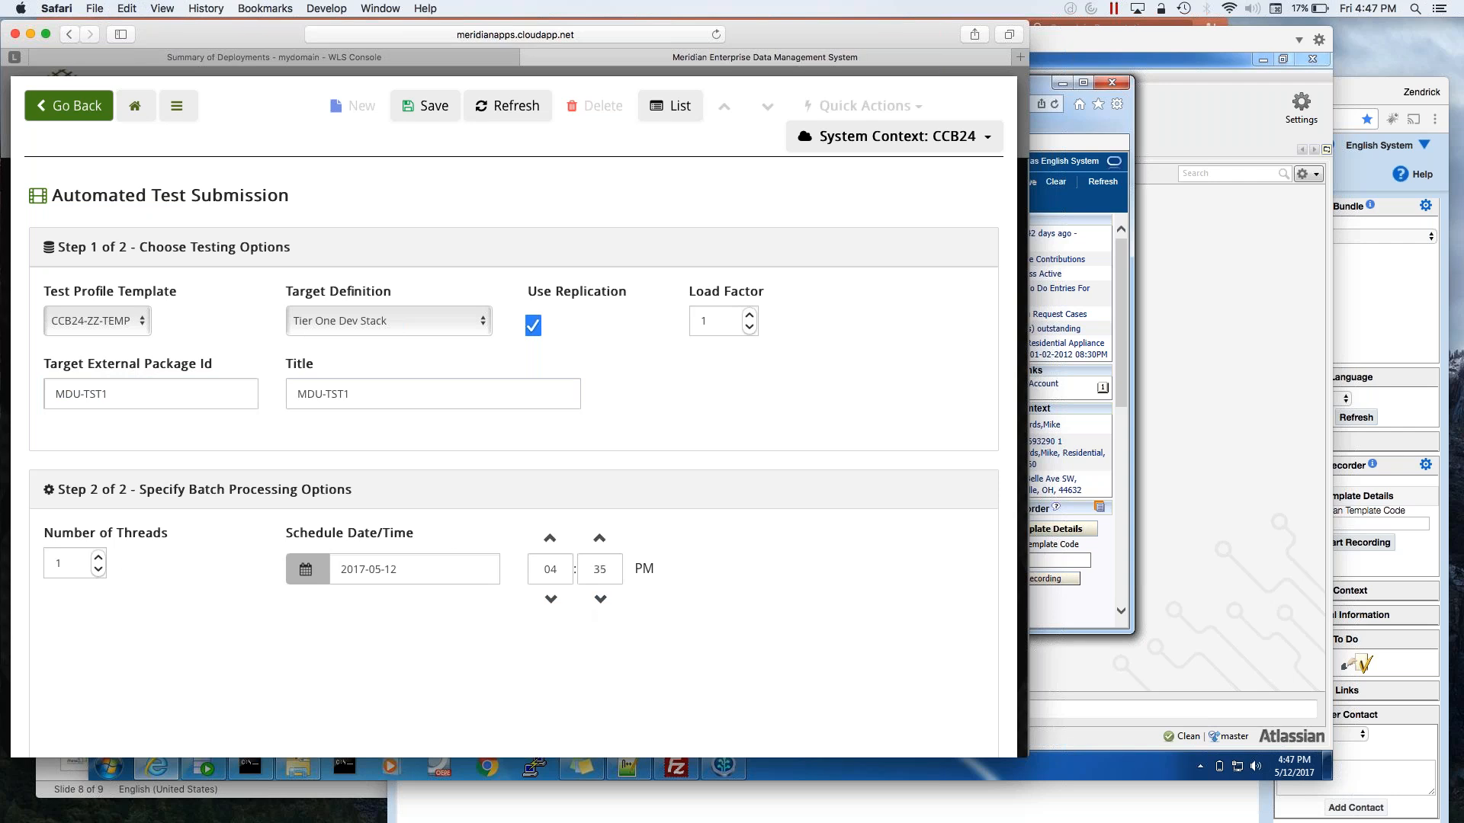
click(428, 107)
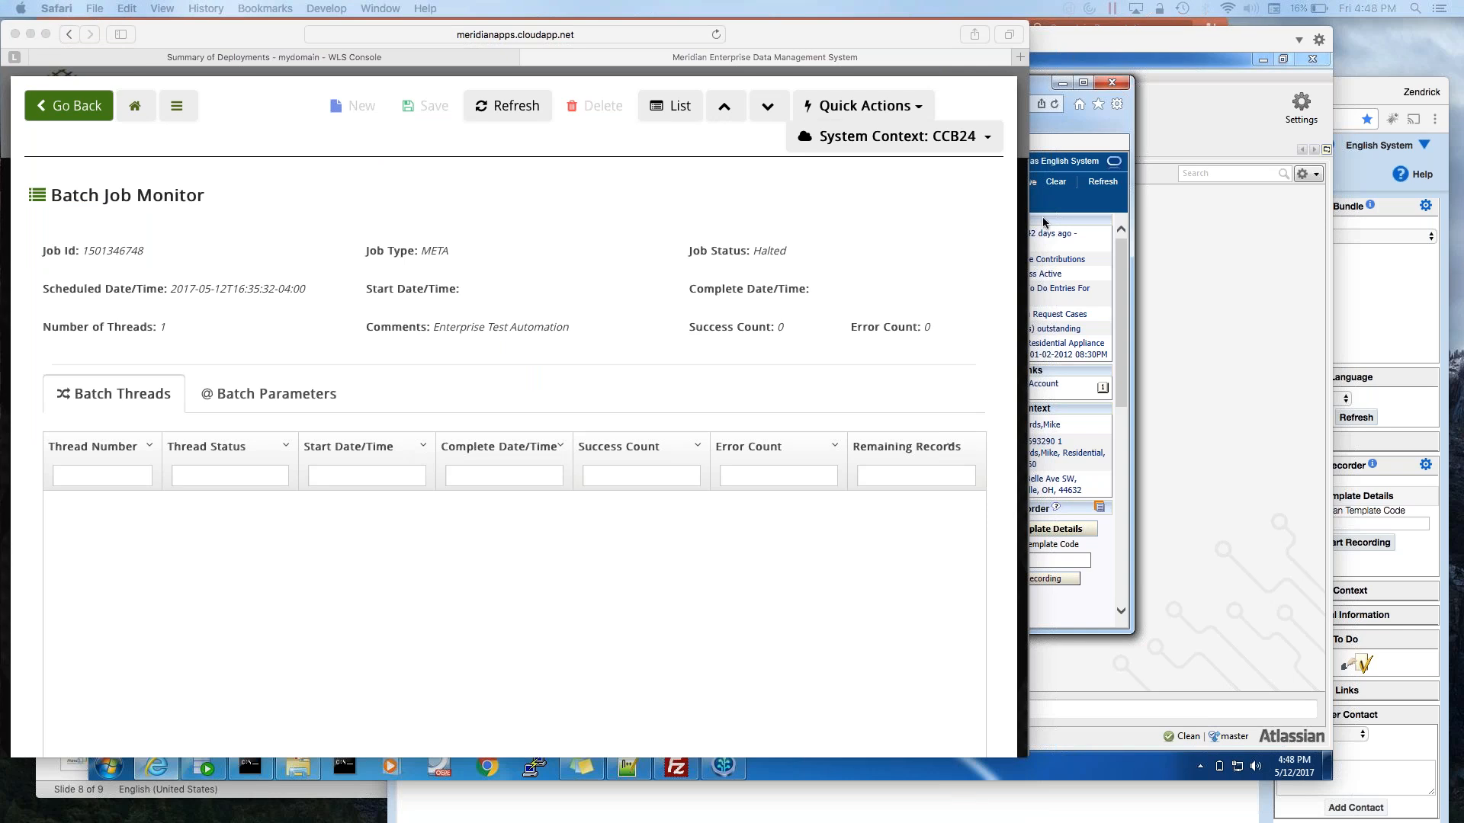
Refresh the submitted META batch job and check its job status.
click(506, 111)
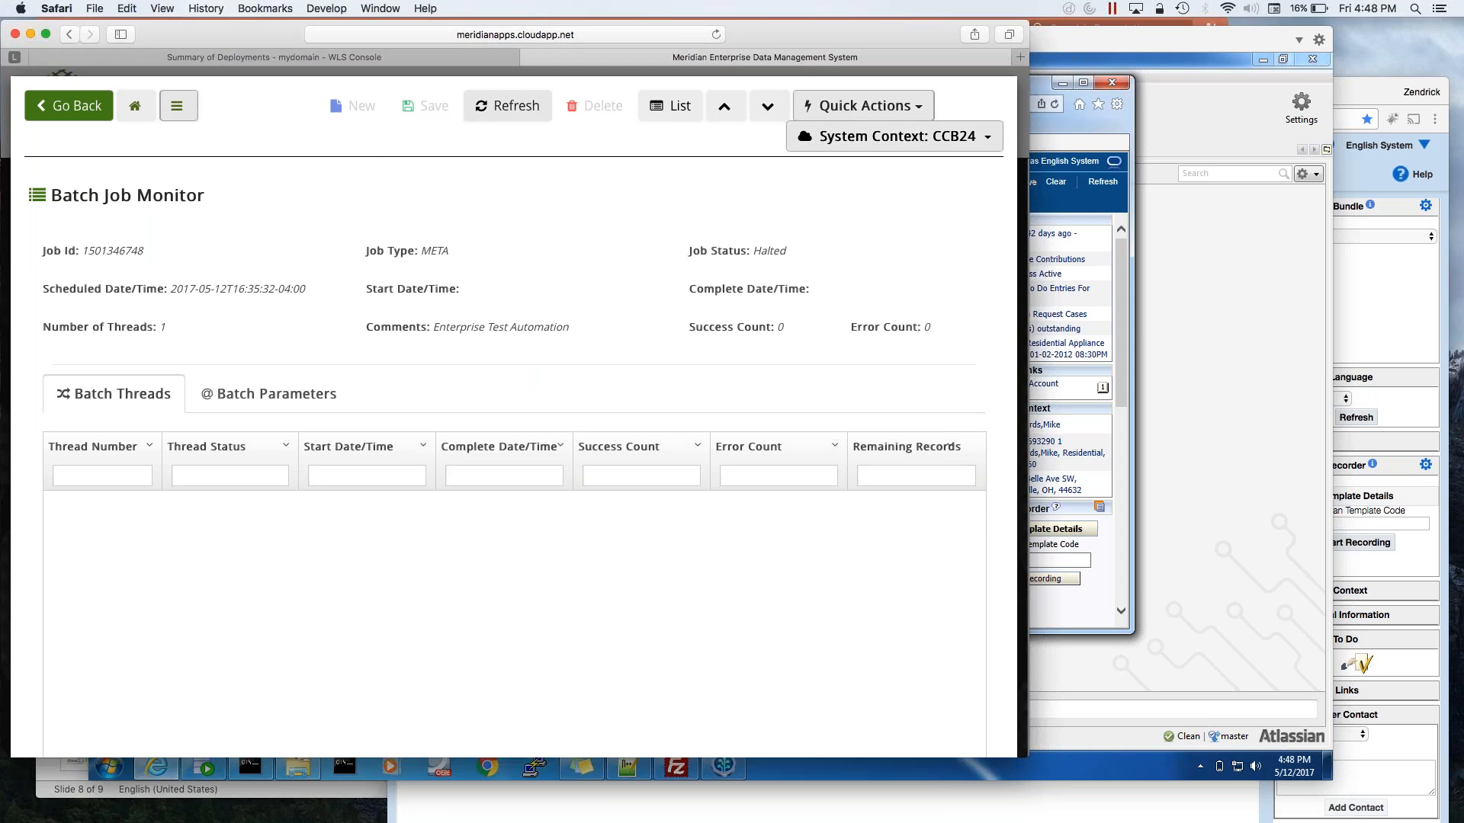
double_click(769, 251)
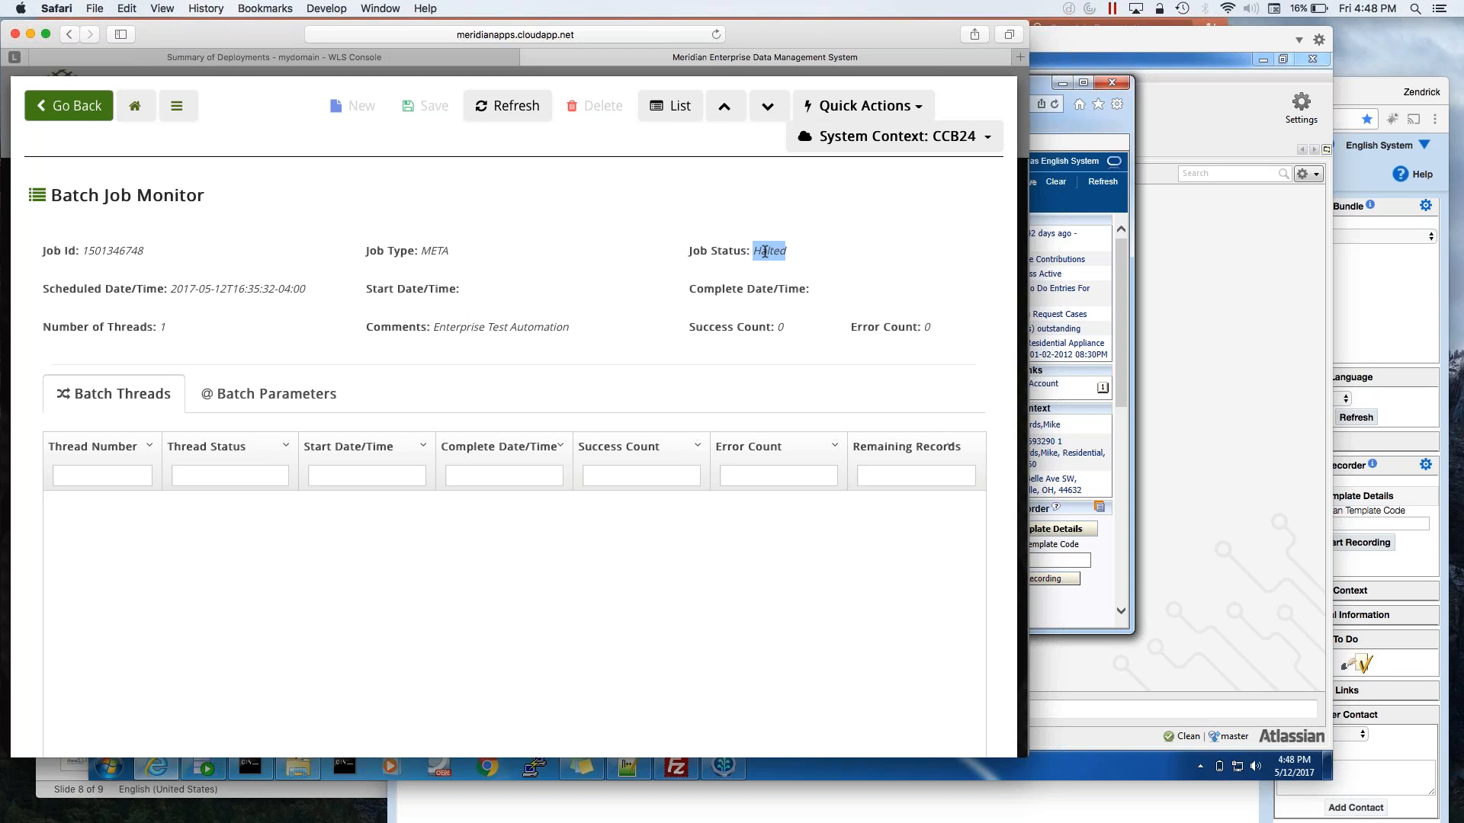
Return to the dashboard and reopen the META job's details from the Batch Job Monitor.
click(602, 236)
click(81, 115)
click(135, 107)
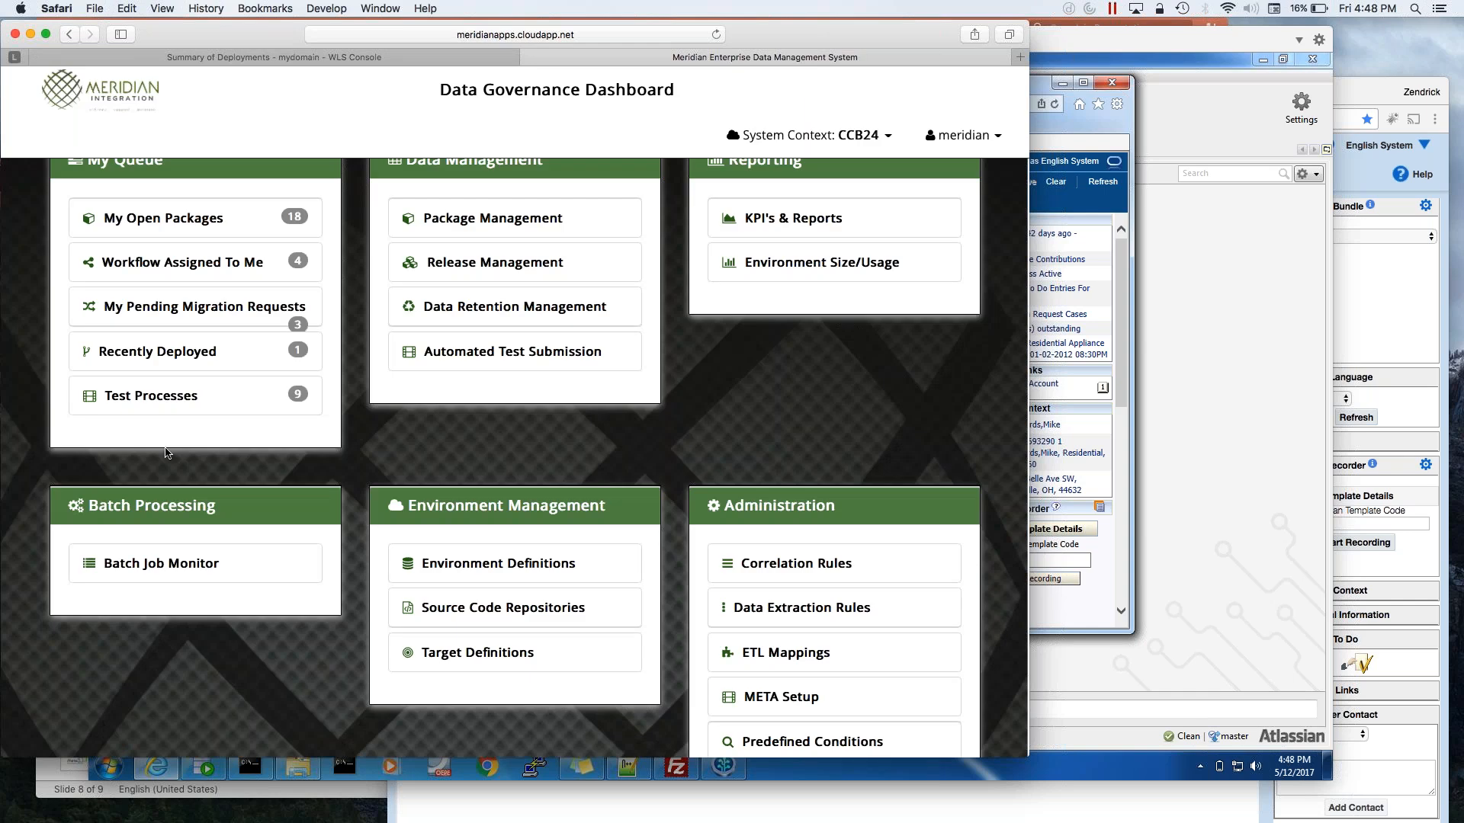
click(160, 564)
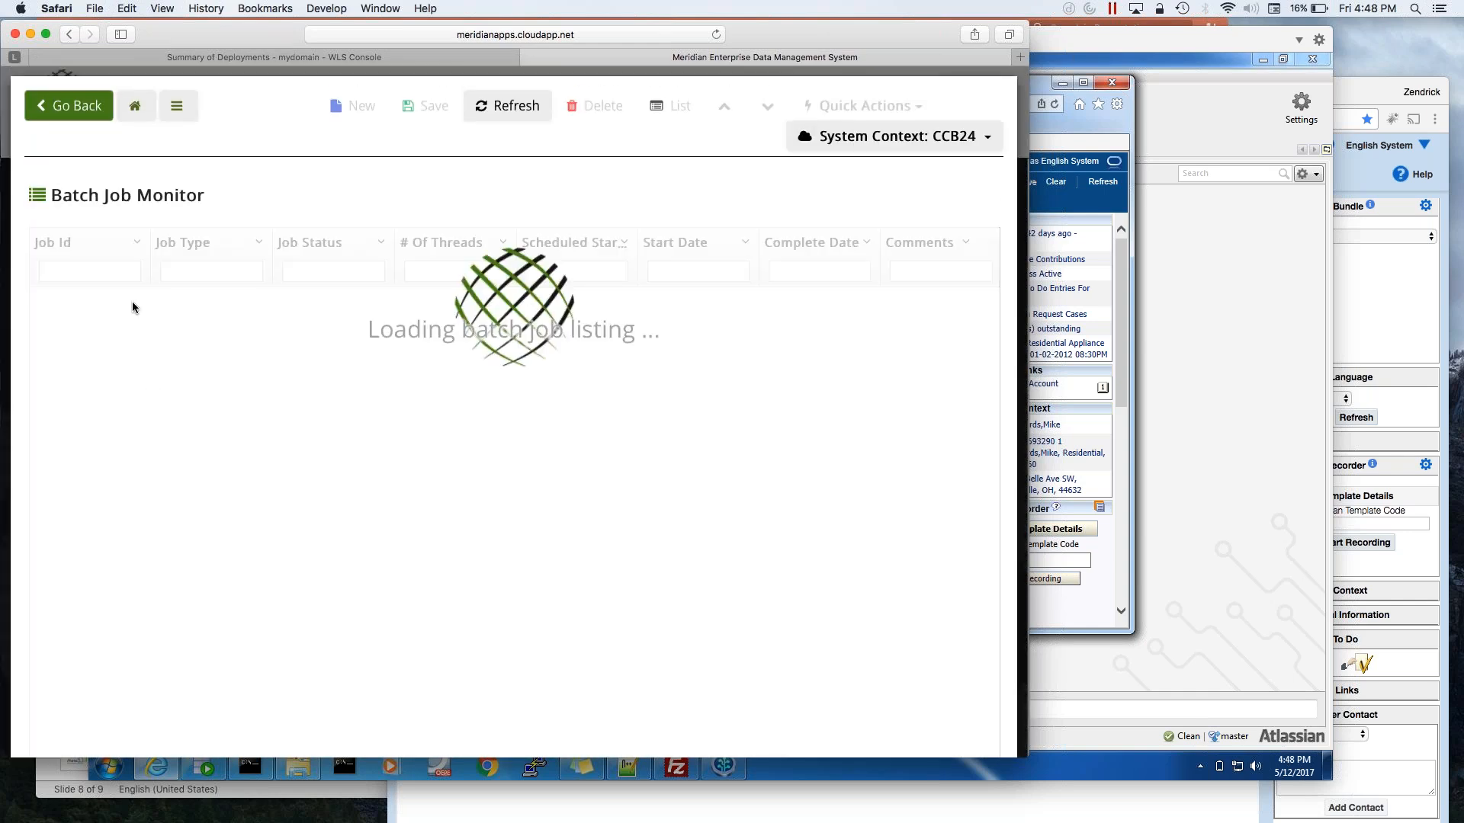
click(159, 332)
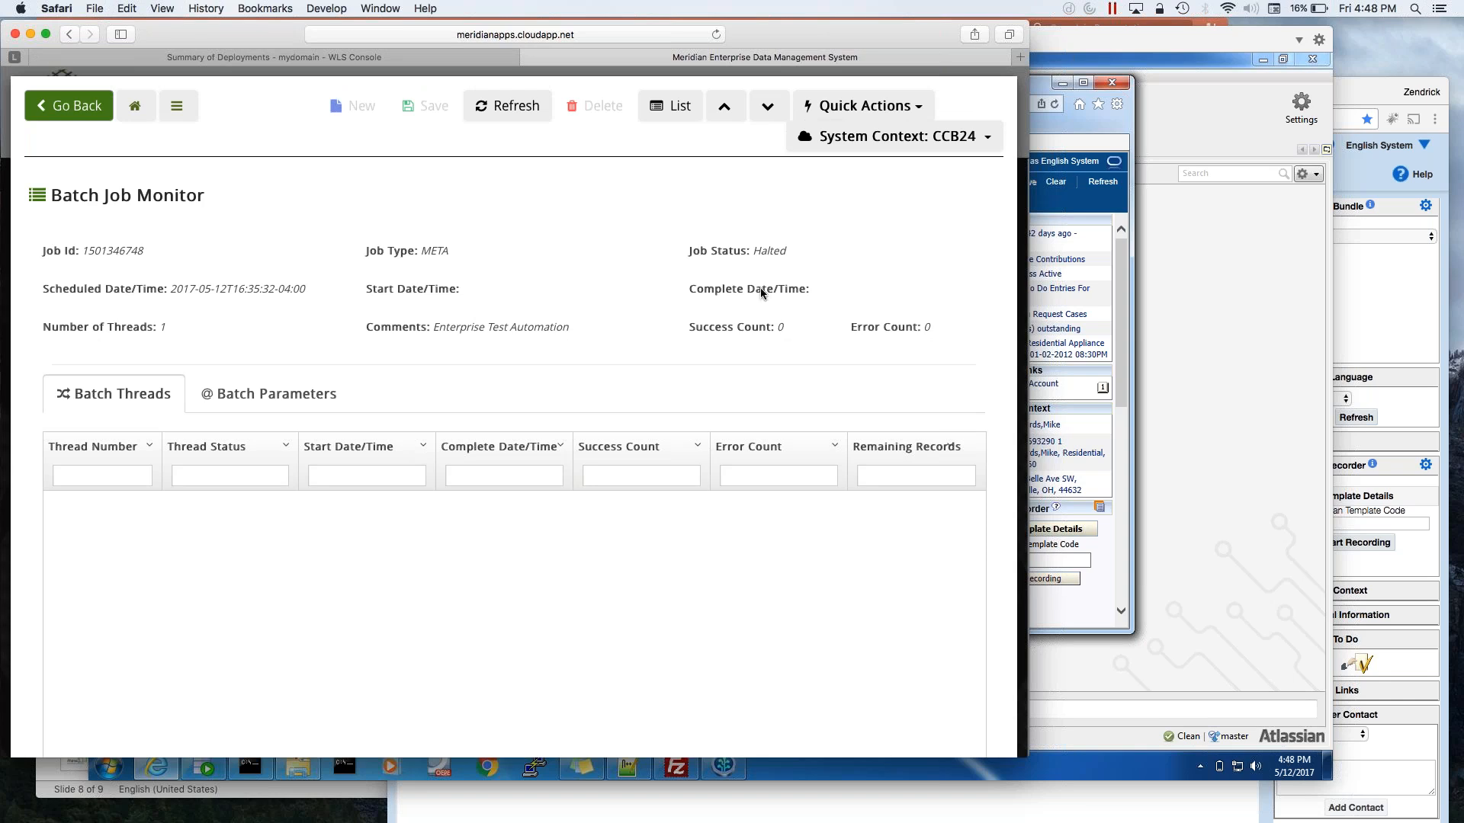
Cancel the in-progress EXTRACT batch job scheduled for May 12, 04:44 PM, and return to the job list.
click(79, 104)
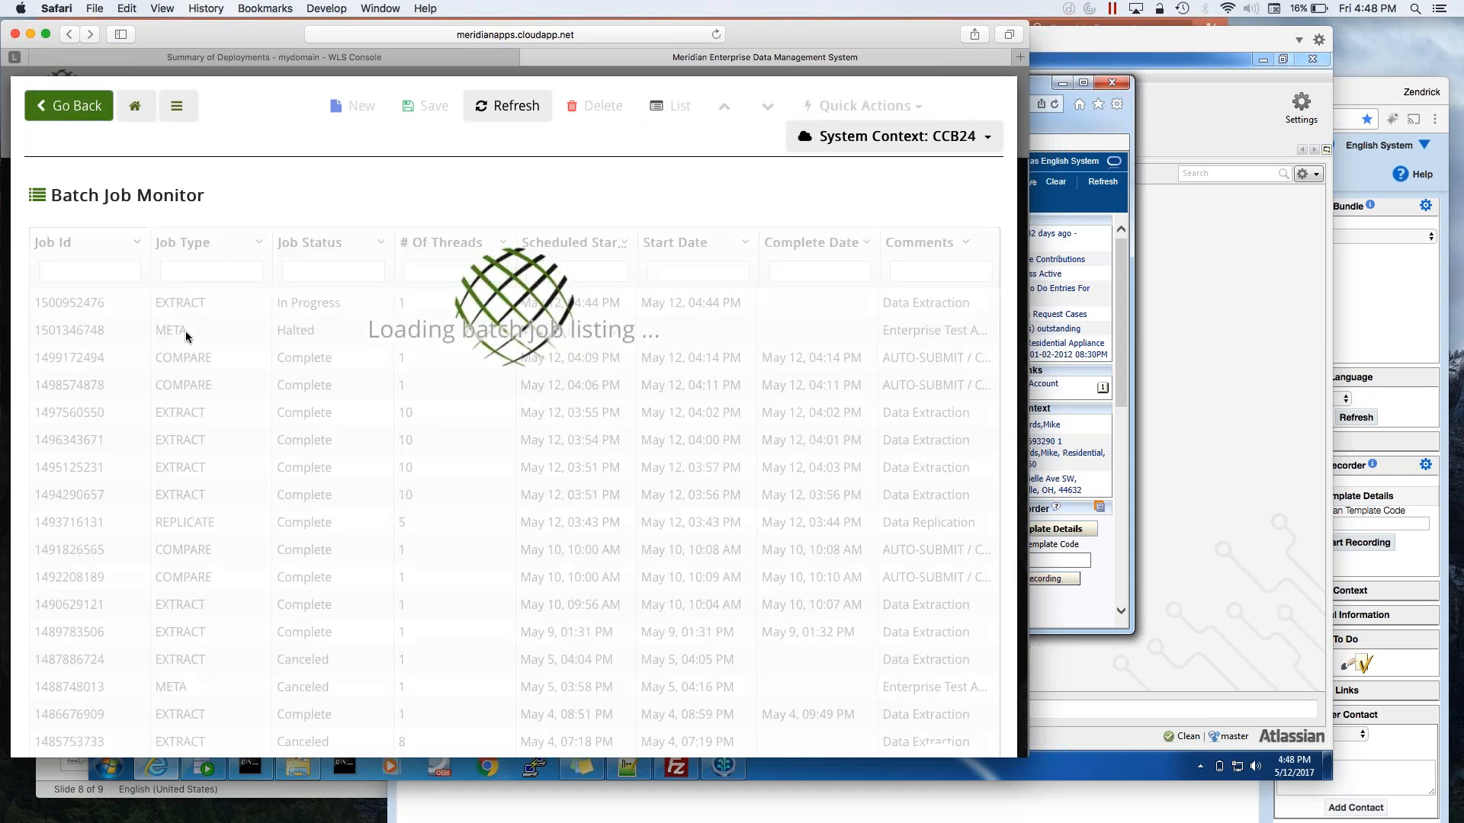
click(174, 305)
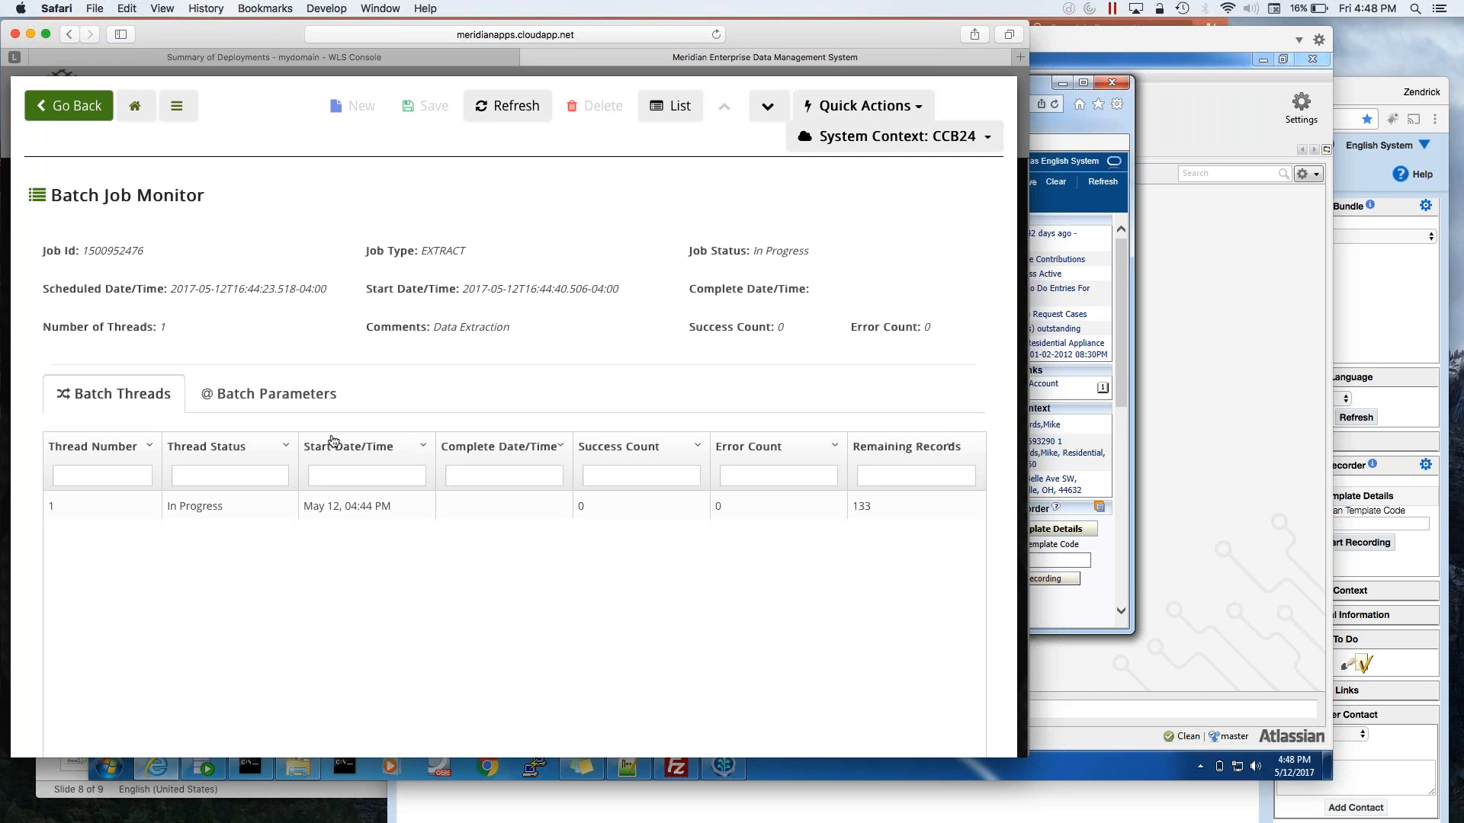
click(834, 110)
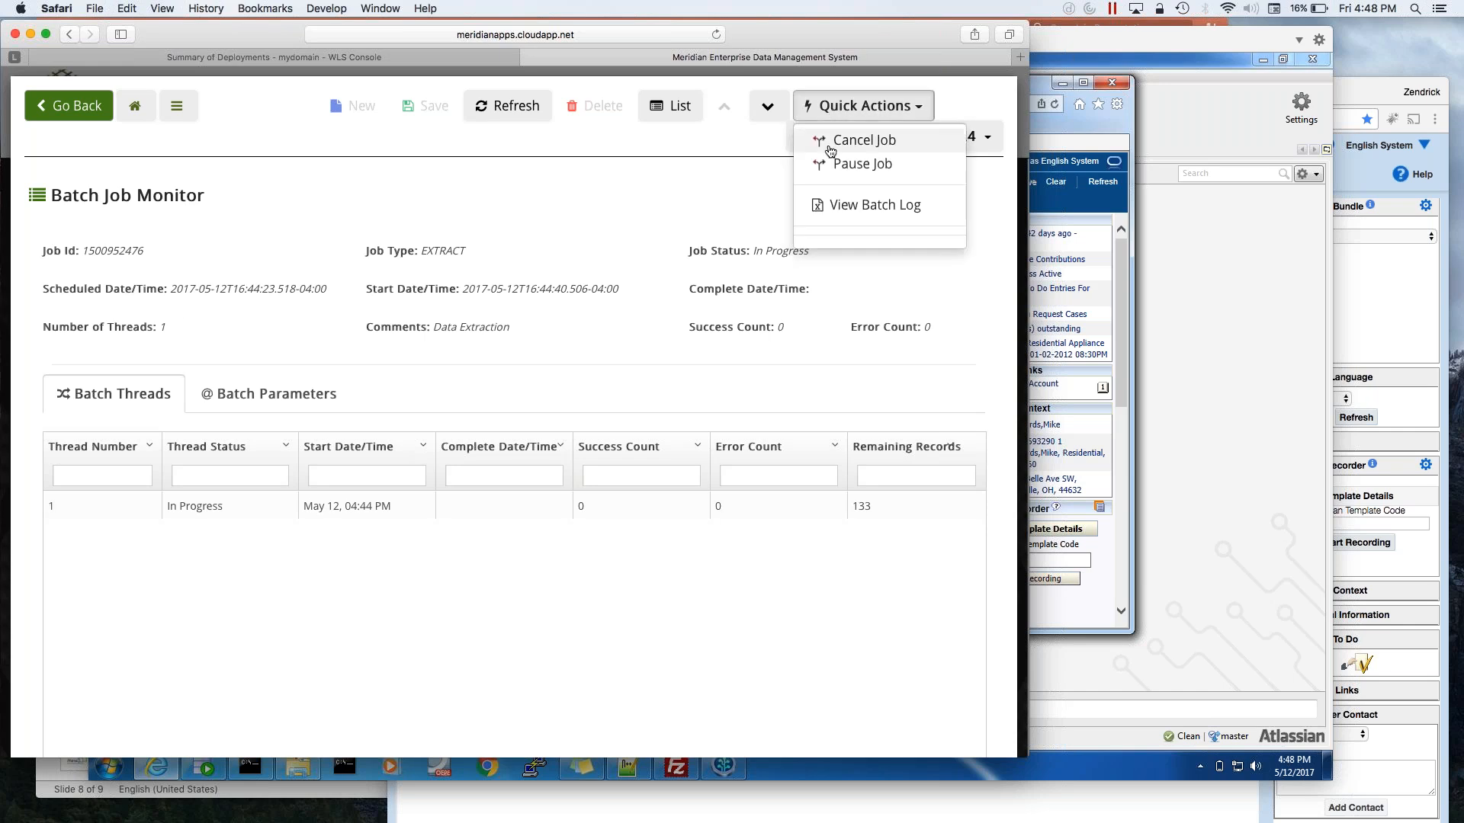
click(827, 140)
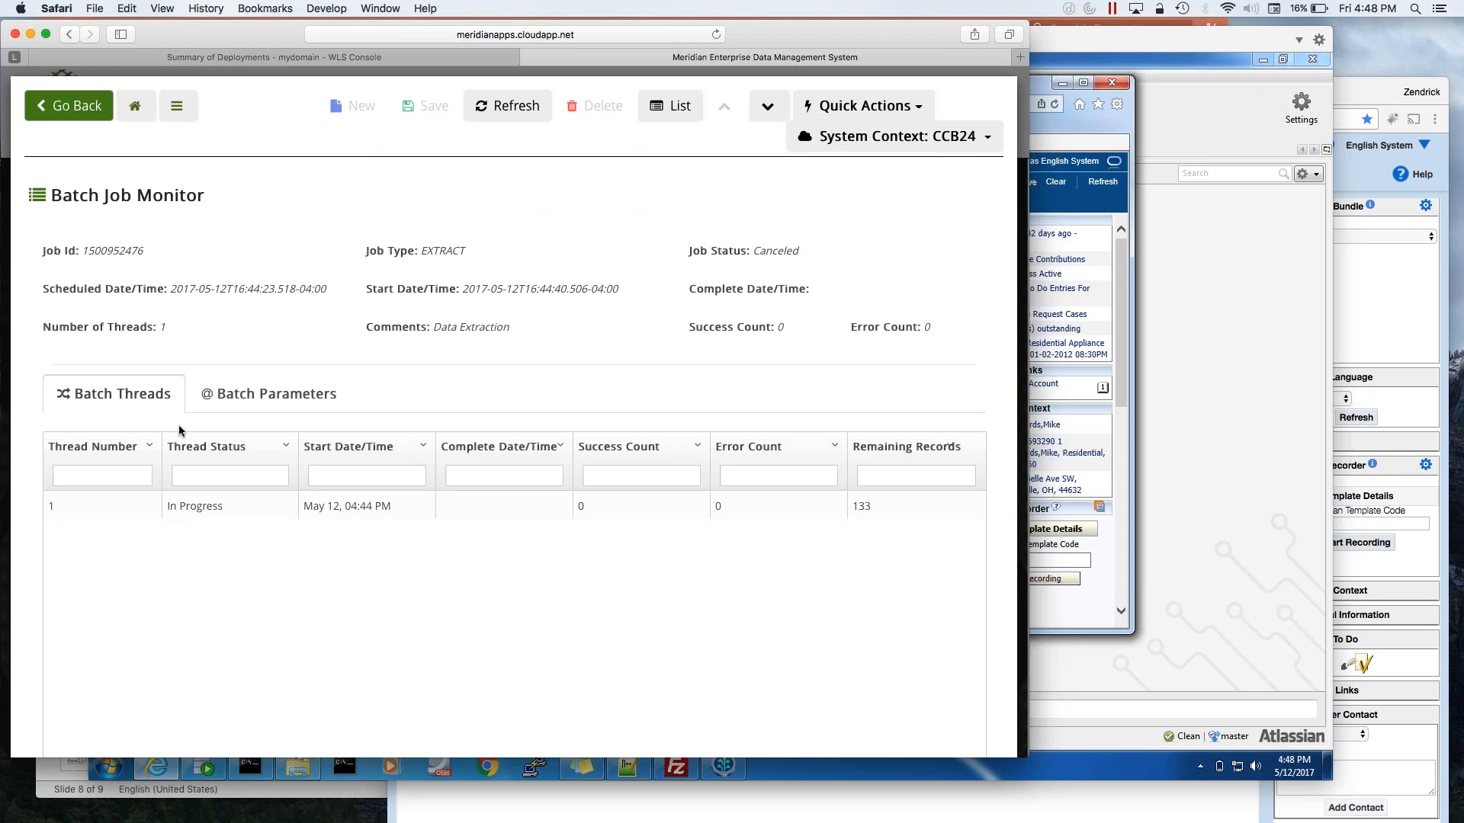
click(77, 112)
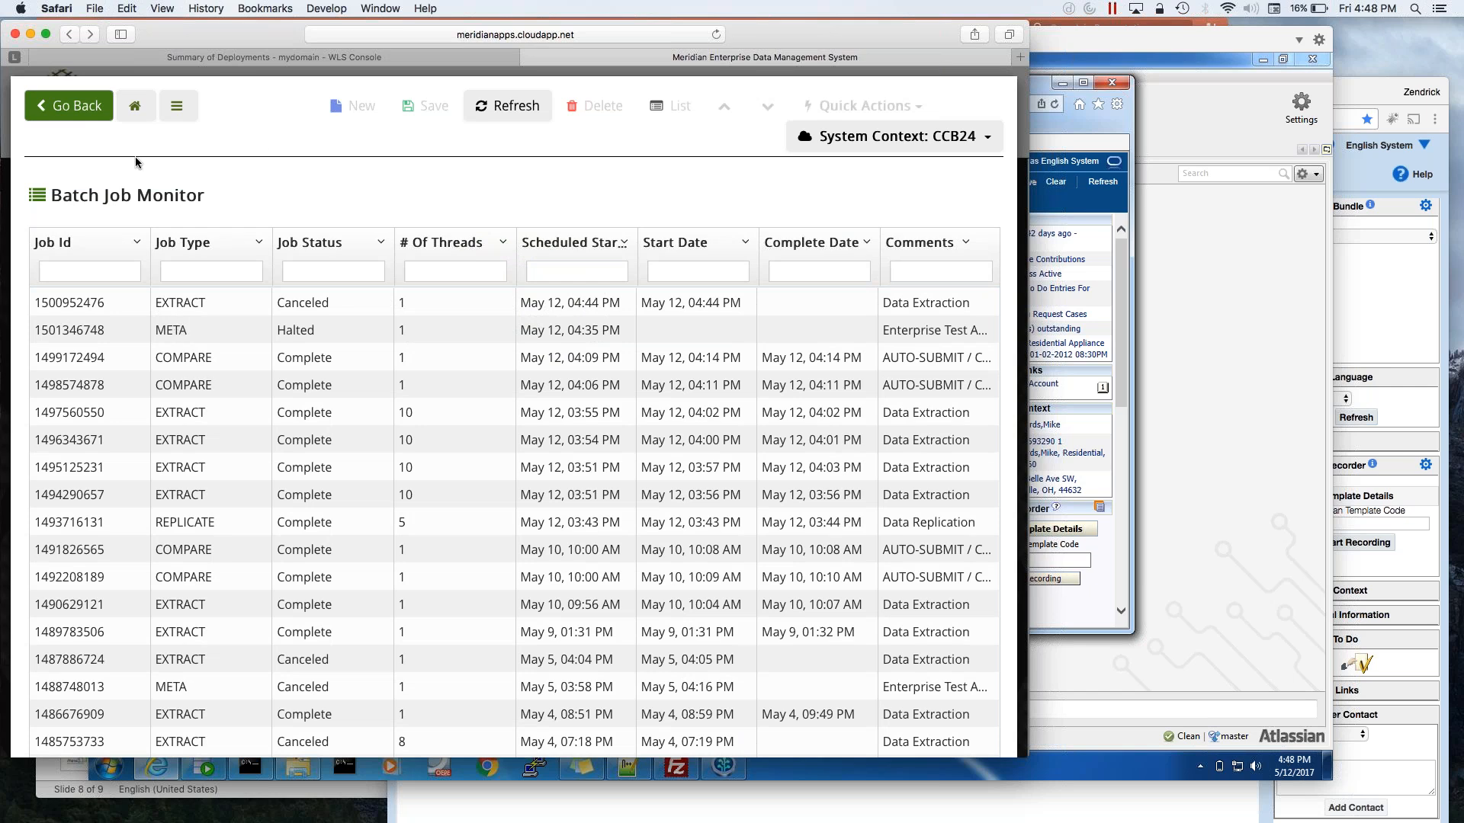
Open the ABDCD test process from the dashboard's Test Processes and expand its test case and both adjustment steps.
click(135, 105)
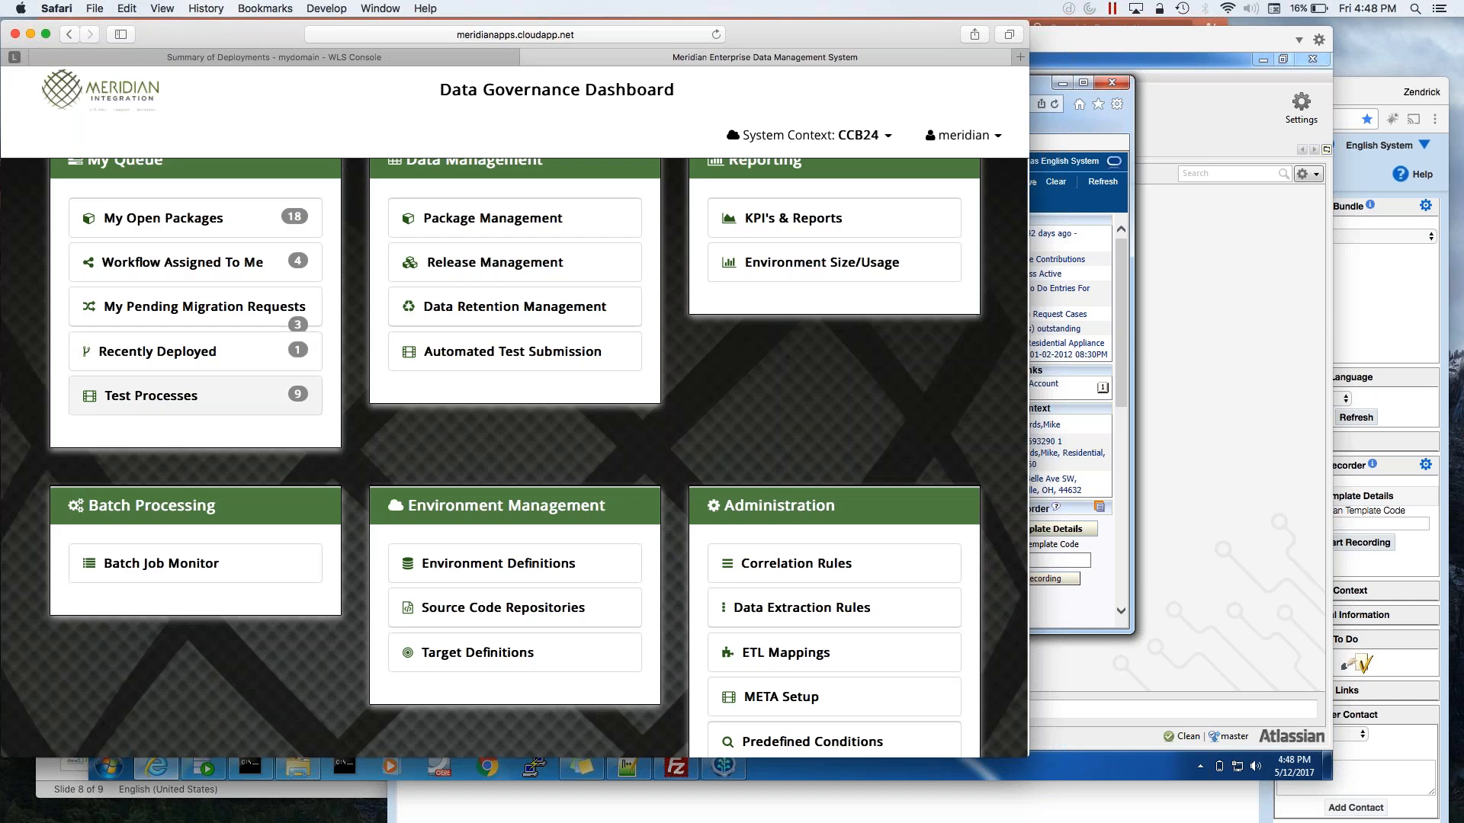
click(195, 395)
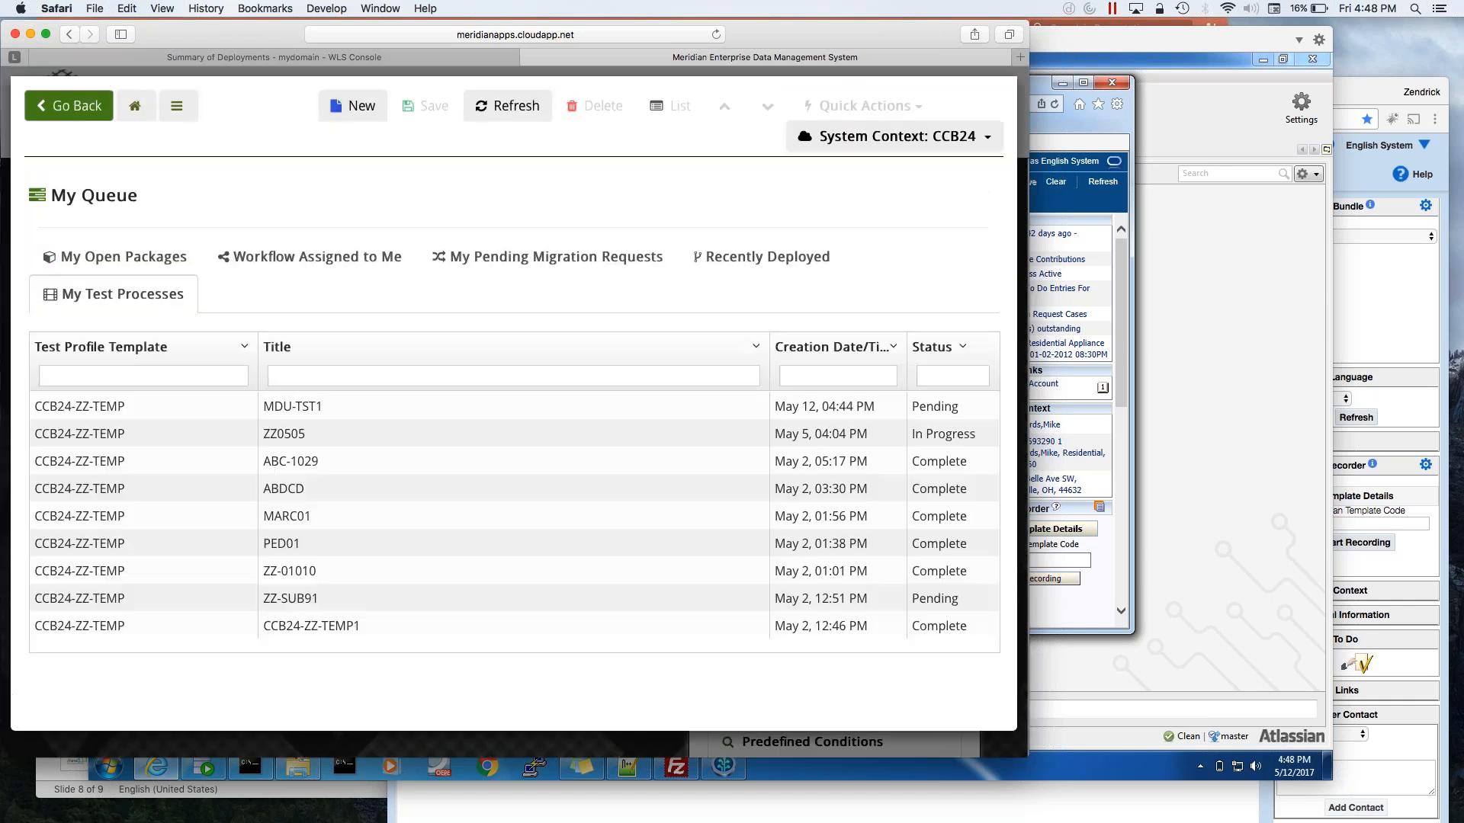
click(85, 496)
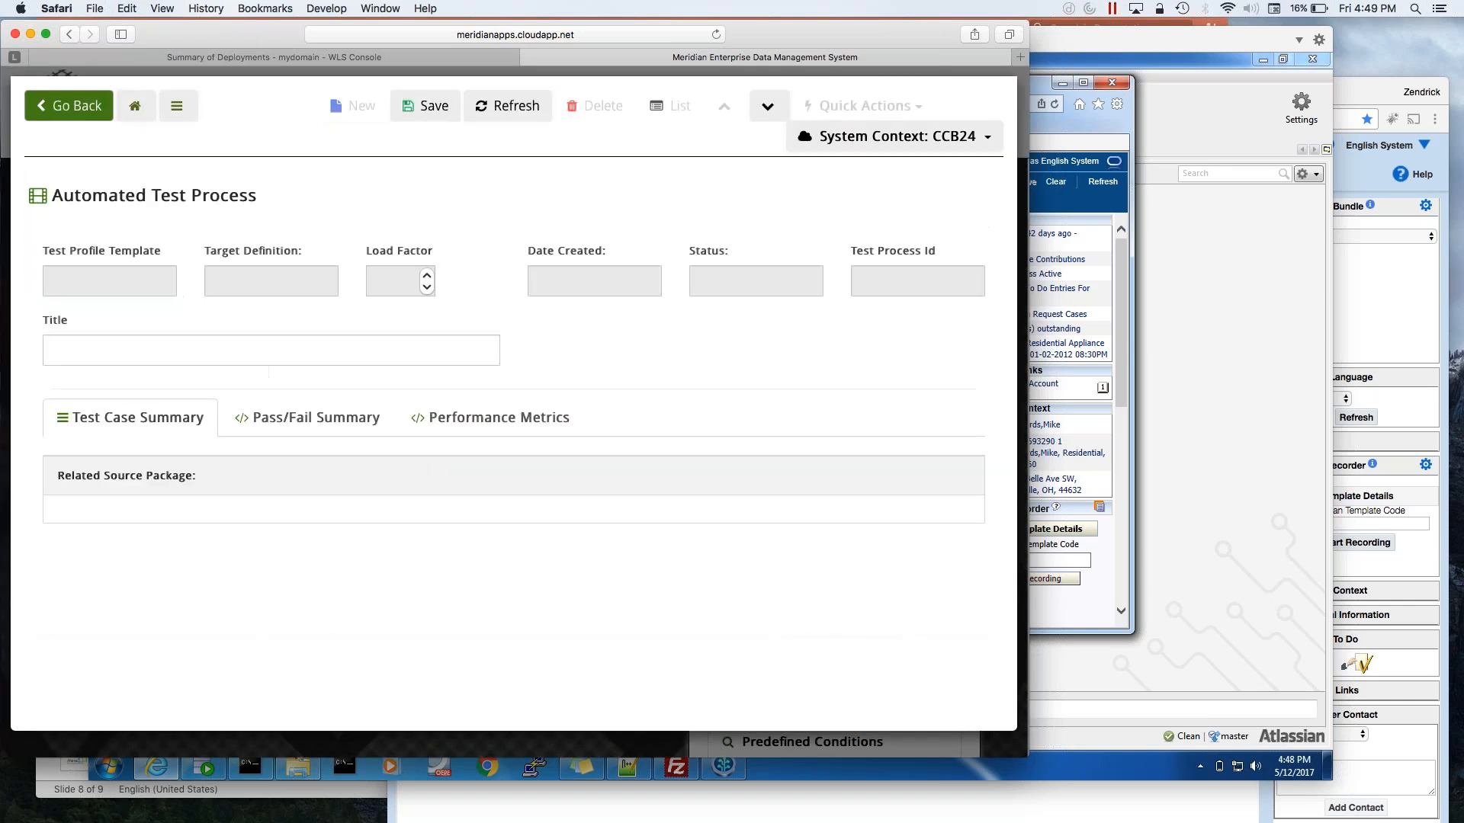
click(87, 523)
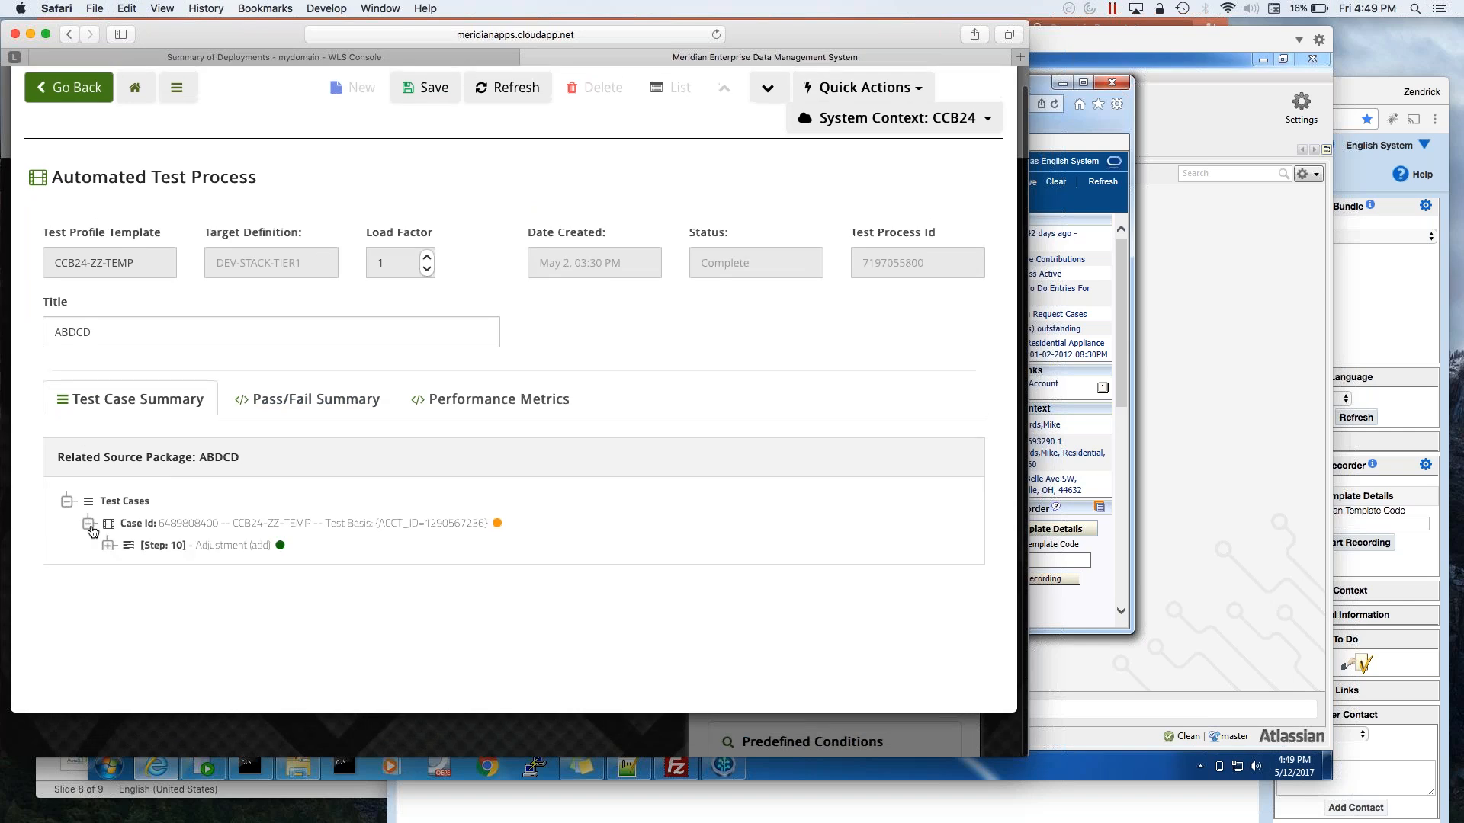
click(108, 545)
click(107, 613)
Inspect the delta details of iteration 2 under Step 20, Adjustment (change).
click(432, 592)
scroll(433, 592, down, 1)
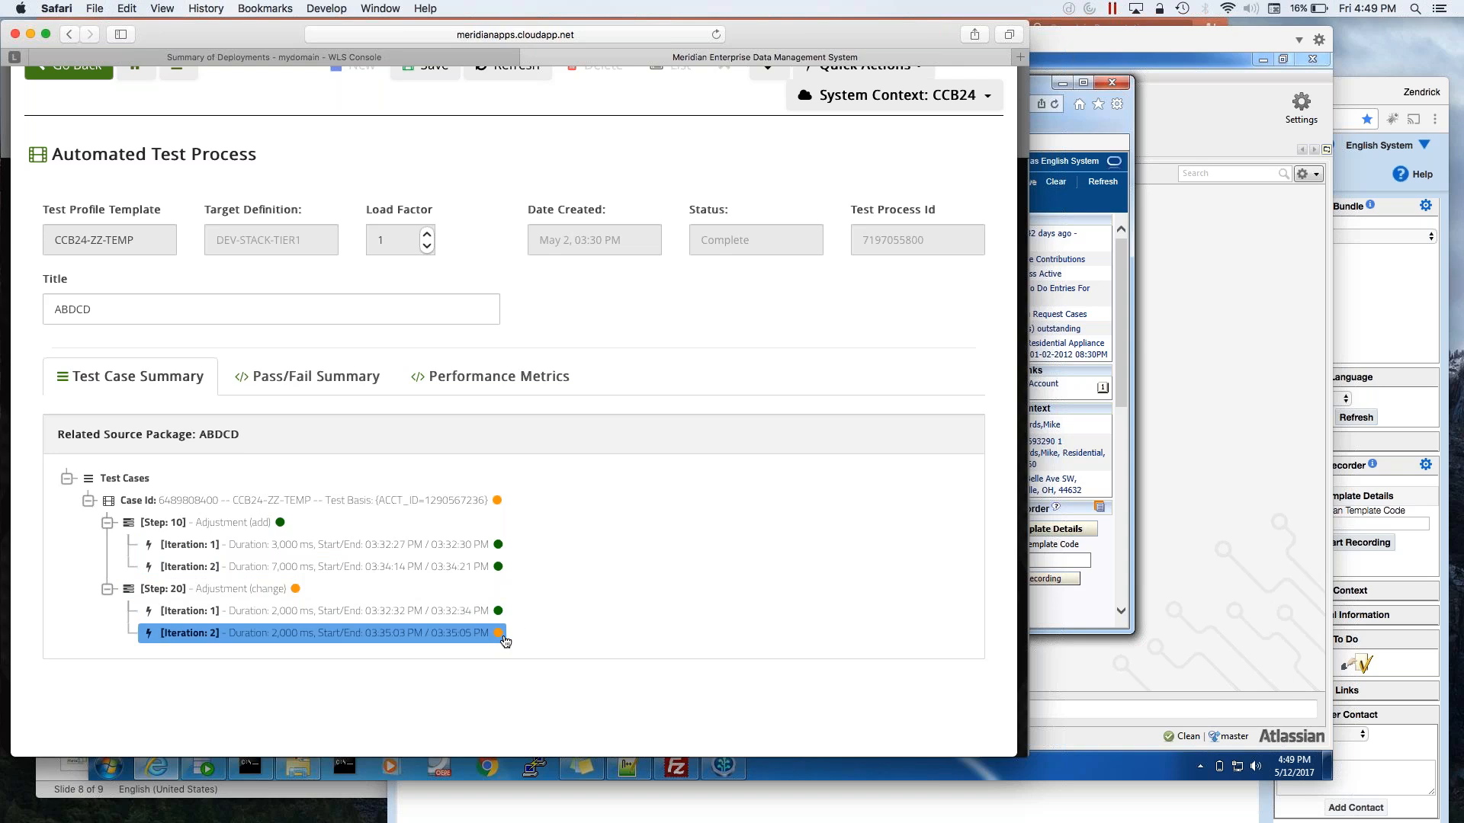
mouse_move(505, 640)
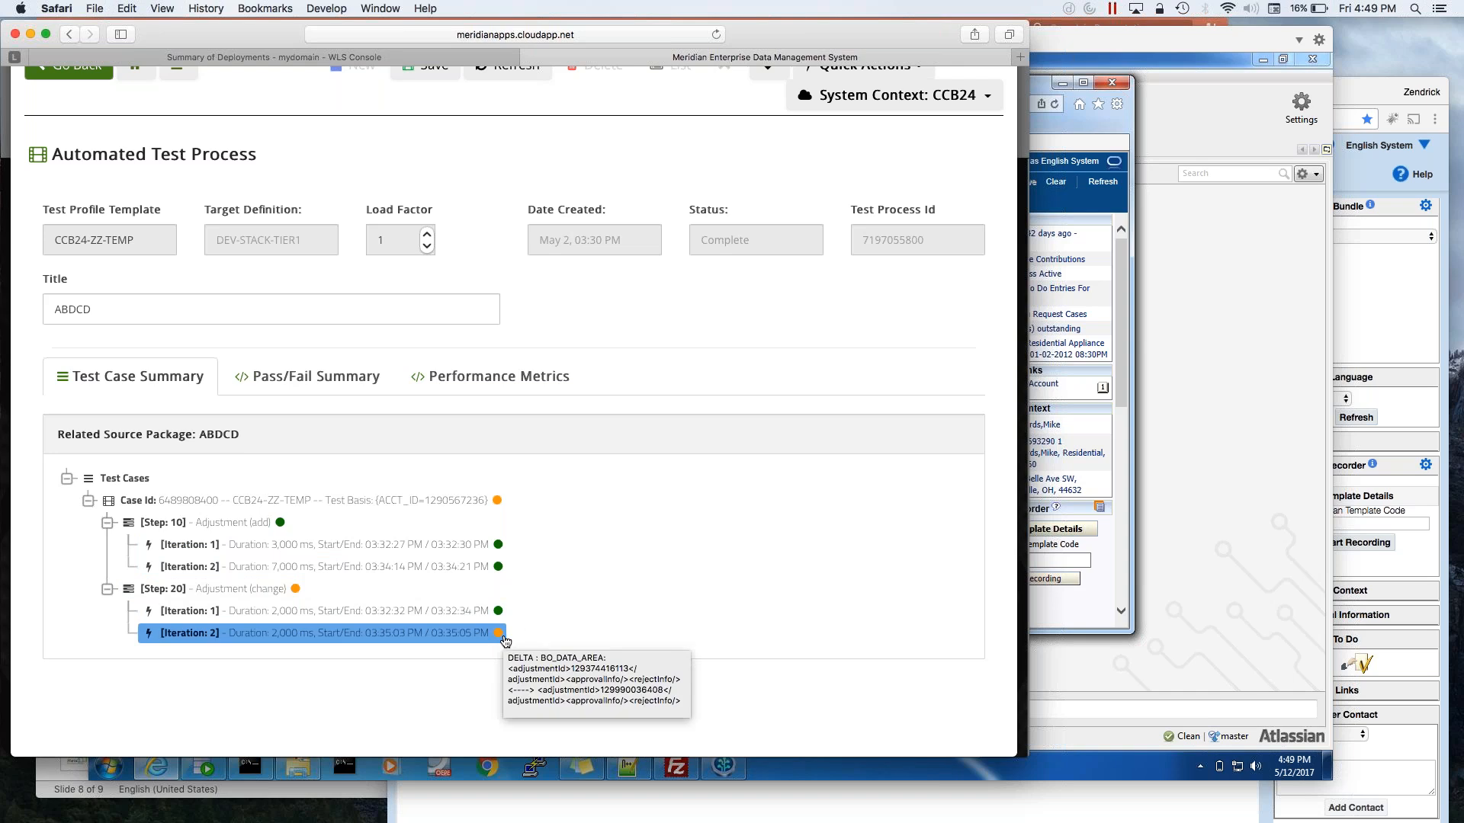
scroll(566, 588, up, 2)
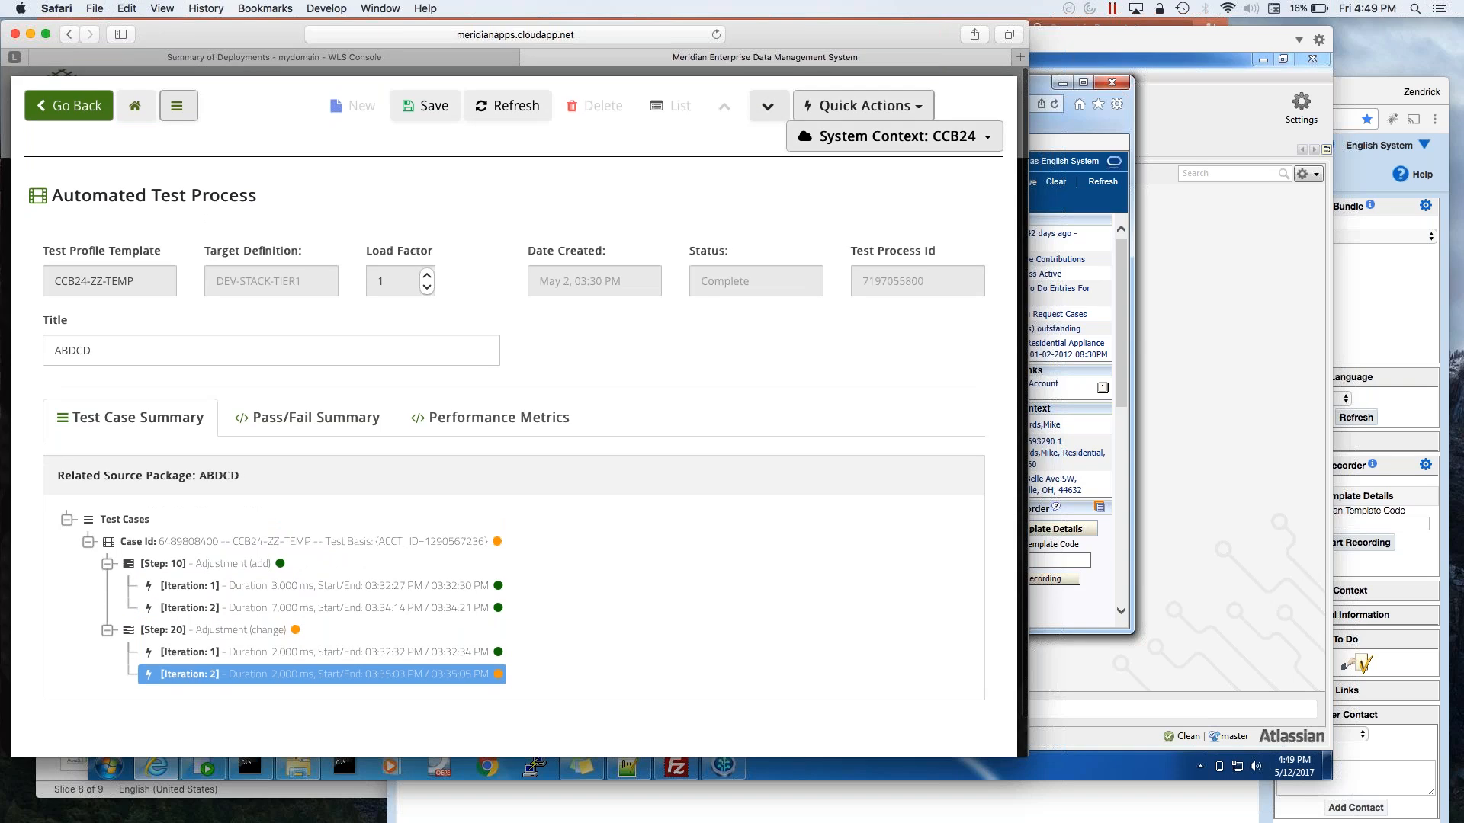
Open the ABC-1029 test process from the queue and expand its test case to show all iterations of both steps.
click(75, 111)
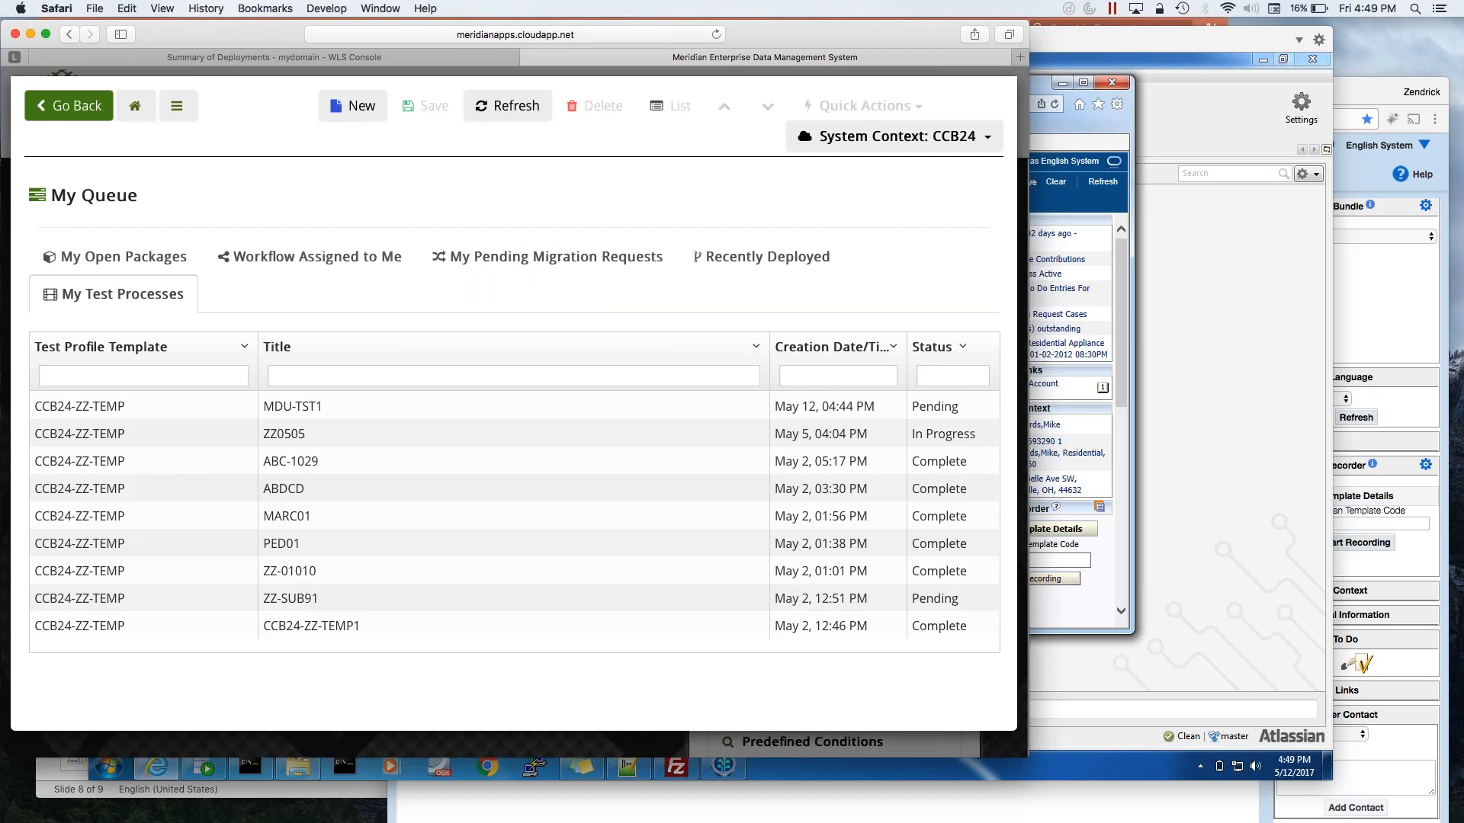
click(177, 466)
click(88, 541)
click(108, 563)
click(108, 674)
scroll(298, 652, down, 3)
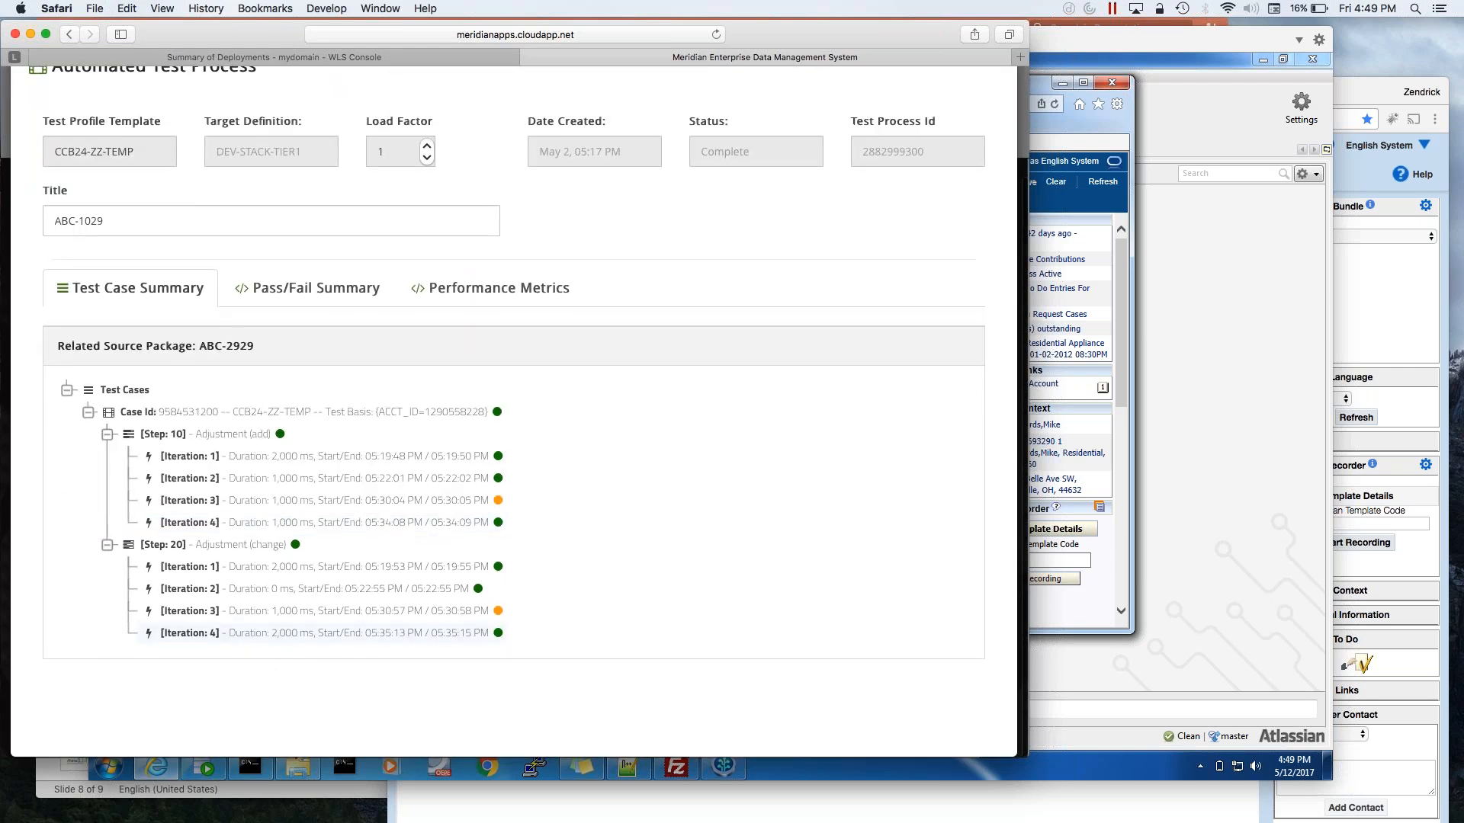
Select iteration 1 of Step 10 and check which quick actions the ABC-1029 test process offers.
click(268, 456)
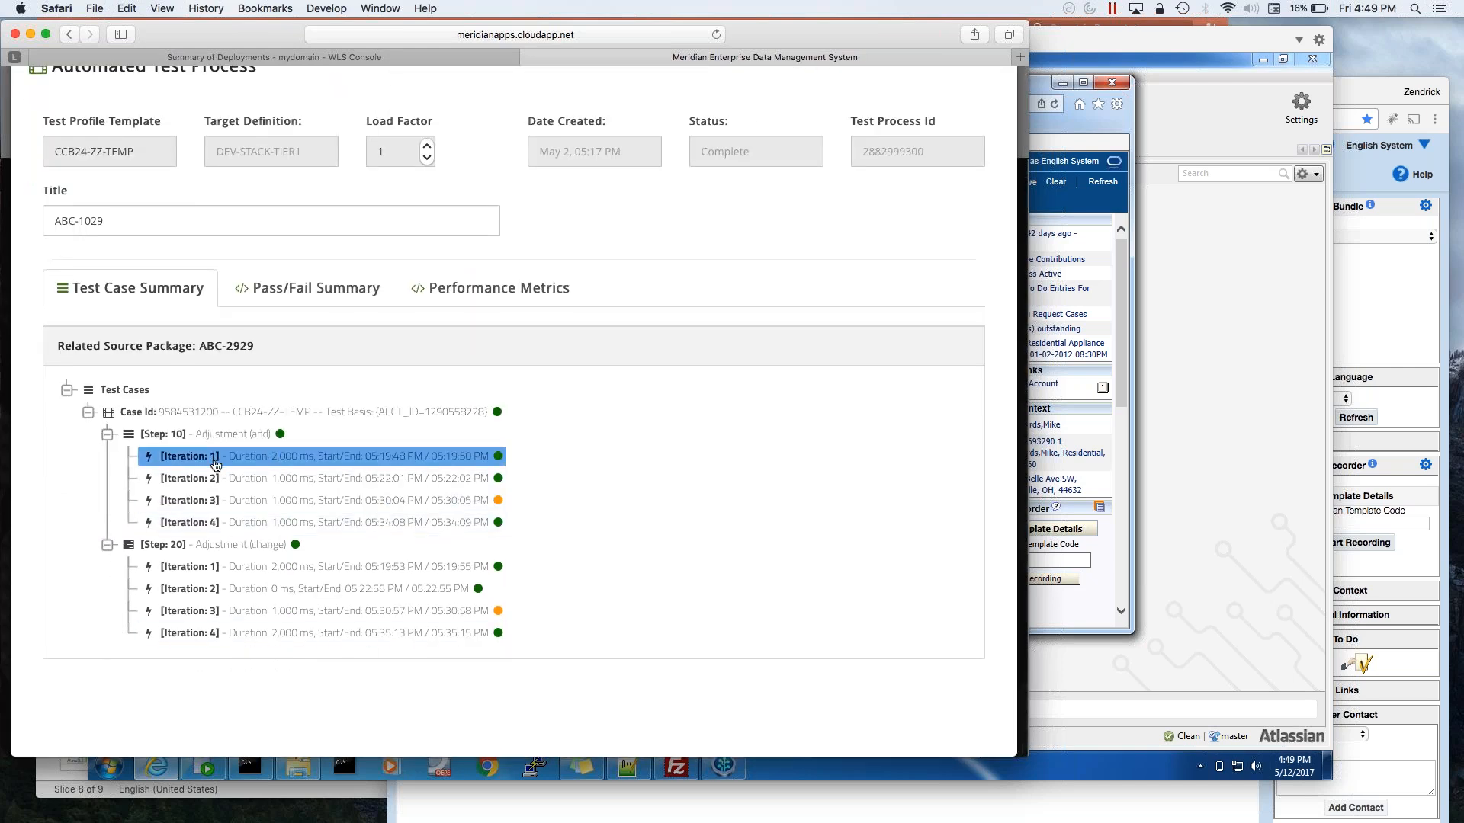
scroll(488, 288, up, 3)
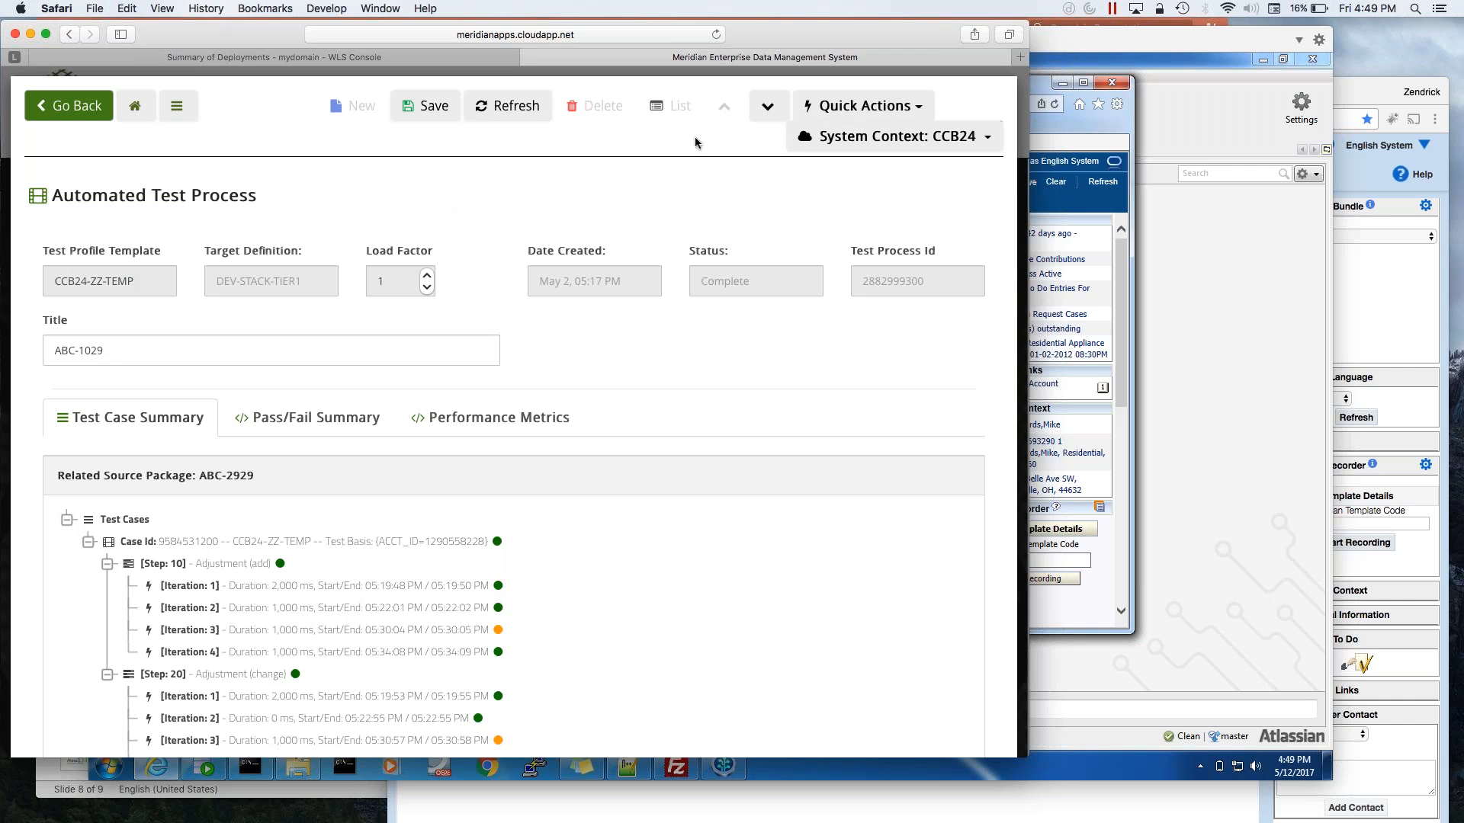
click(863, 106)
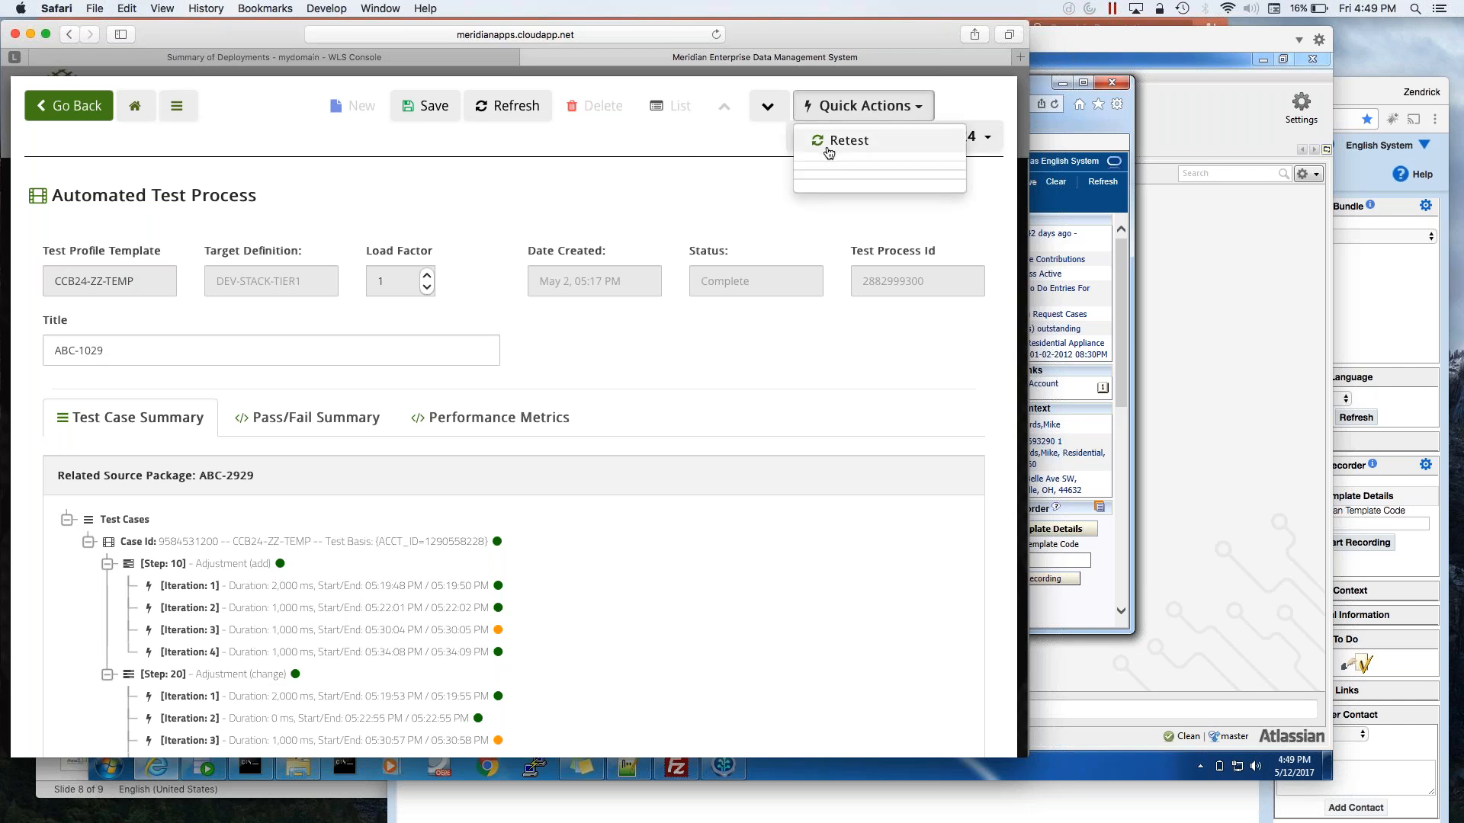
click(491, 224)
Review iterations 2, 3 and 4 of Step 10 in the ABC-1029 test case summary.
scroll(473, 258, down, 3)
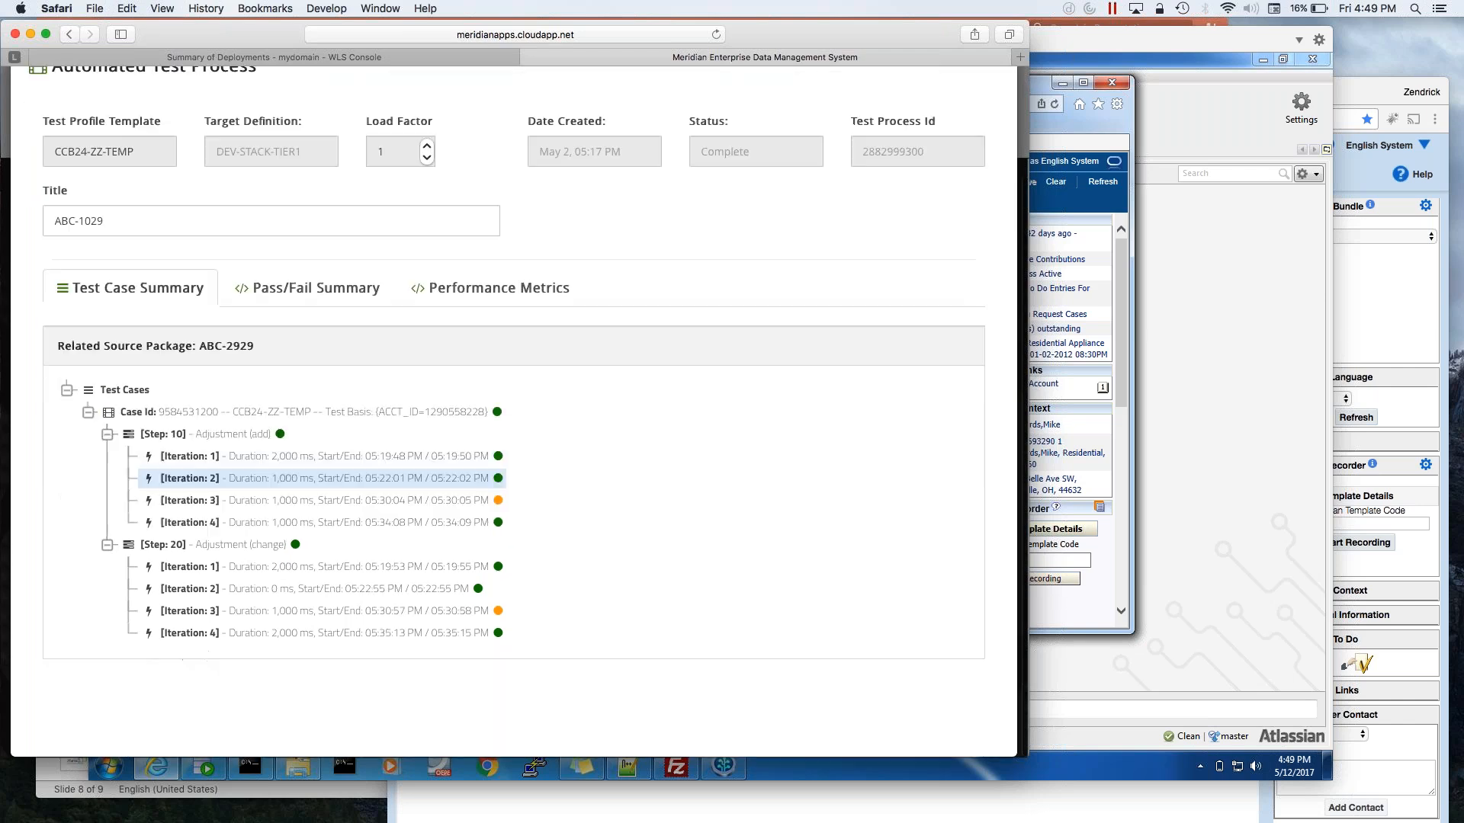
click(305, 478)
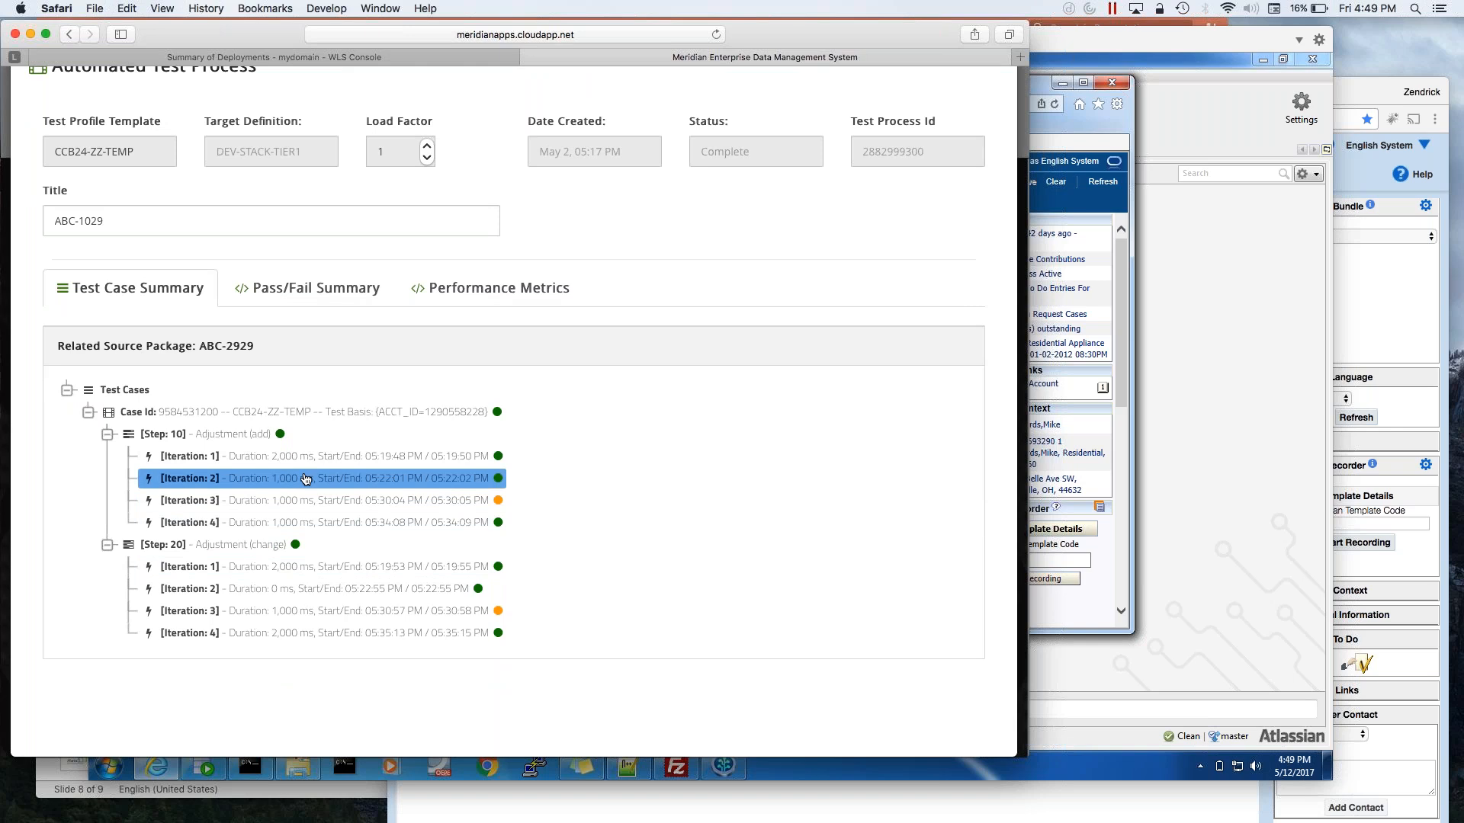
click(496, 502)
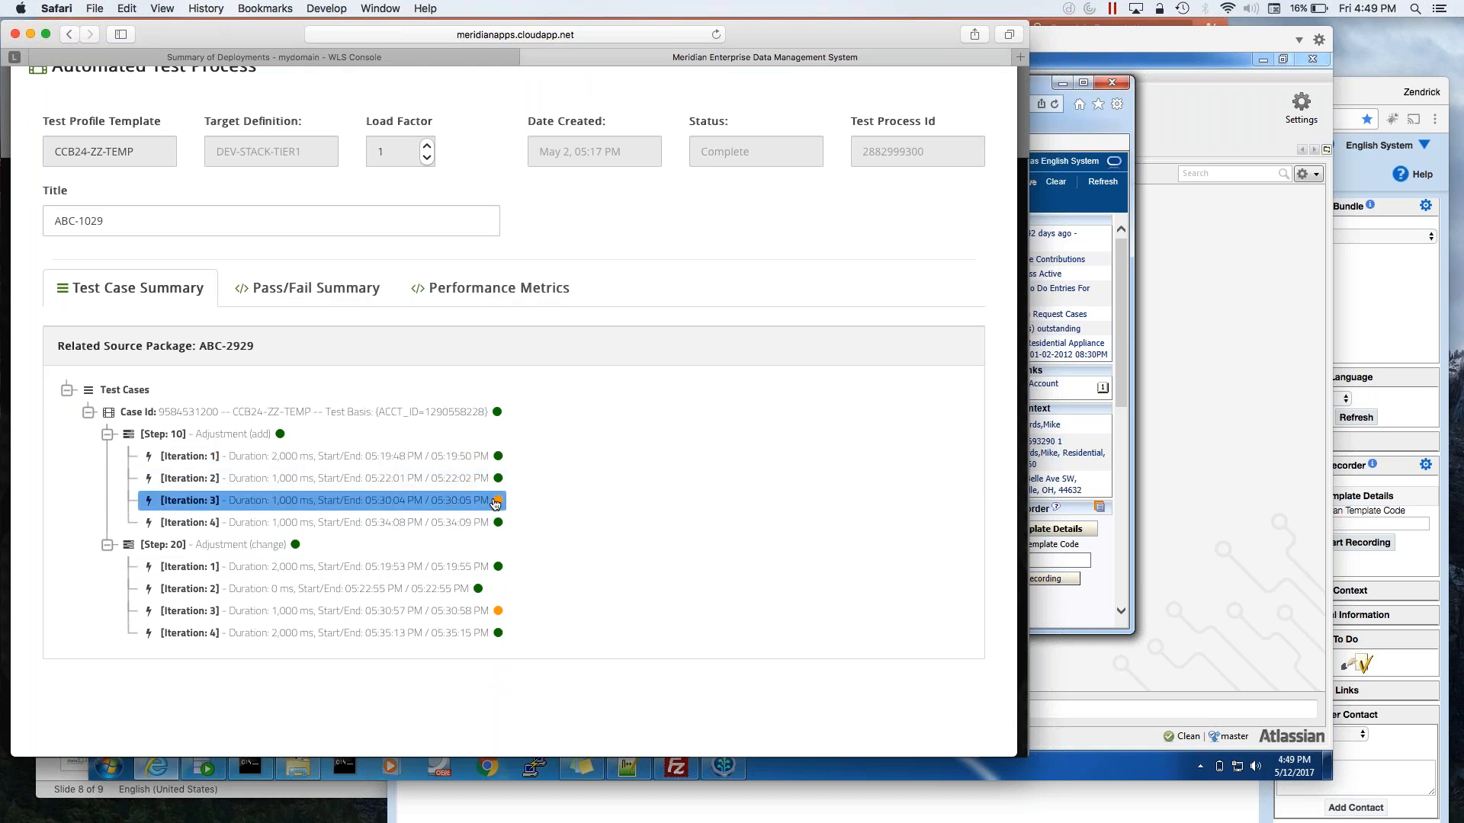
mouse_move(495, 504)
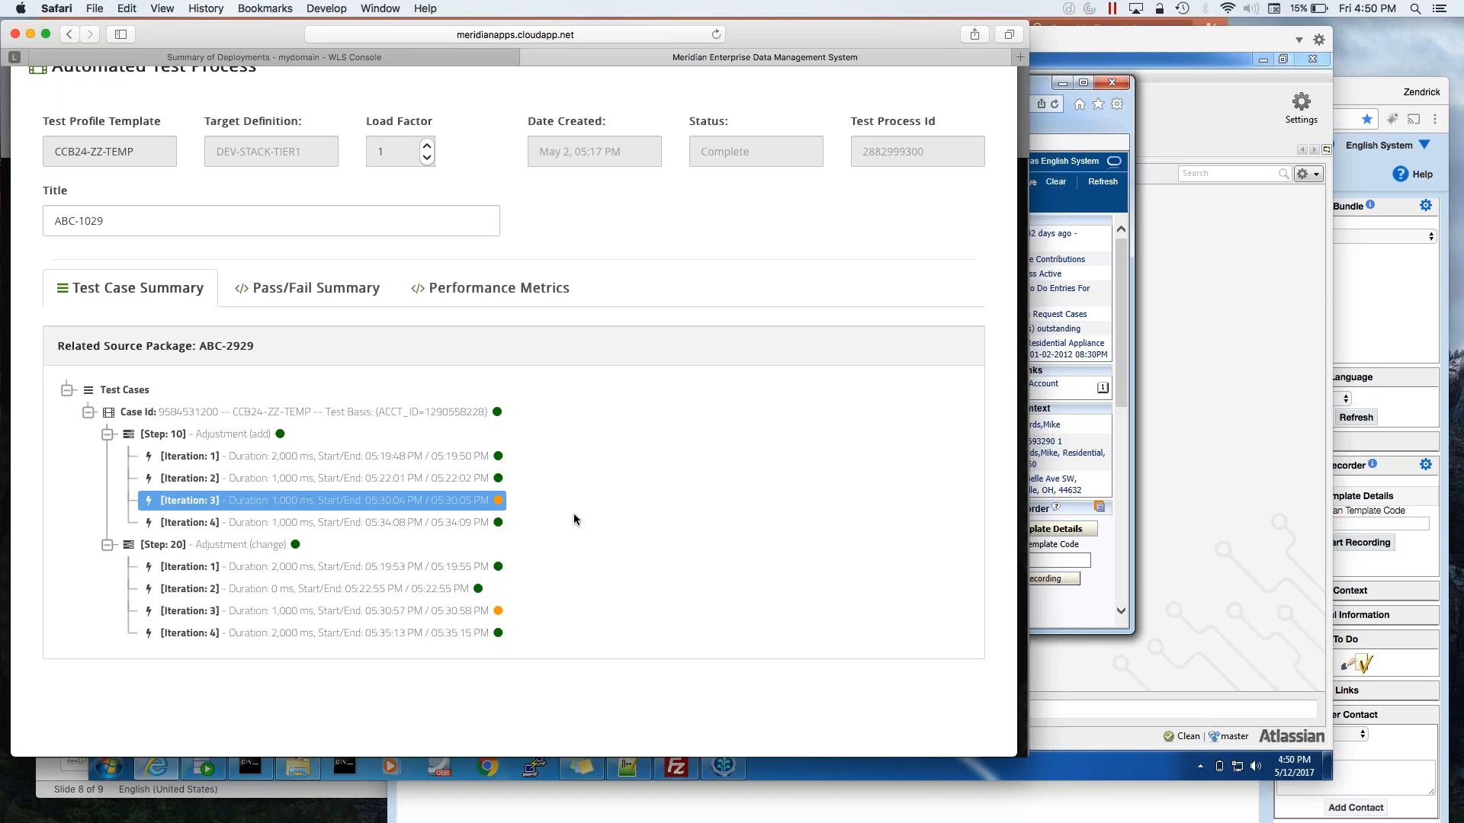
click(420, 523)
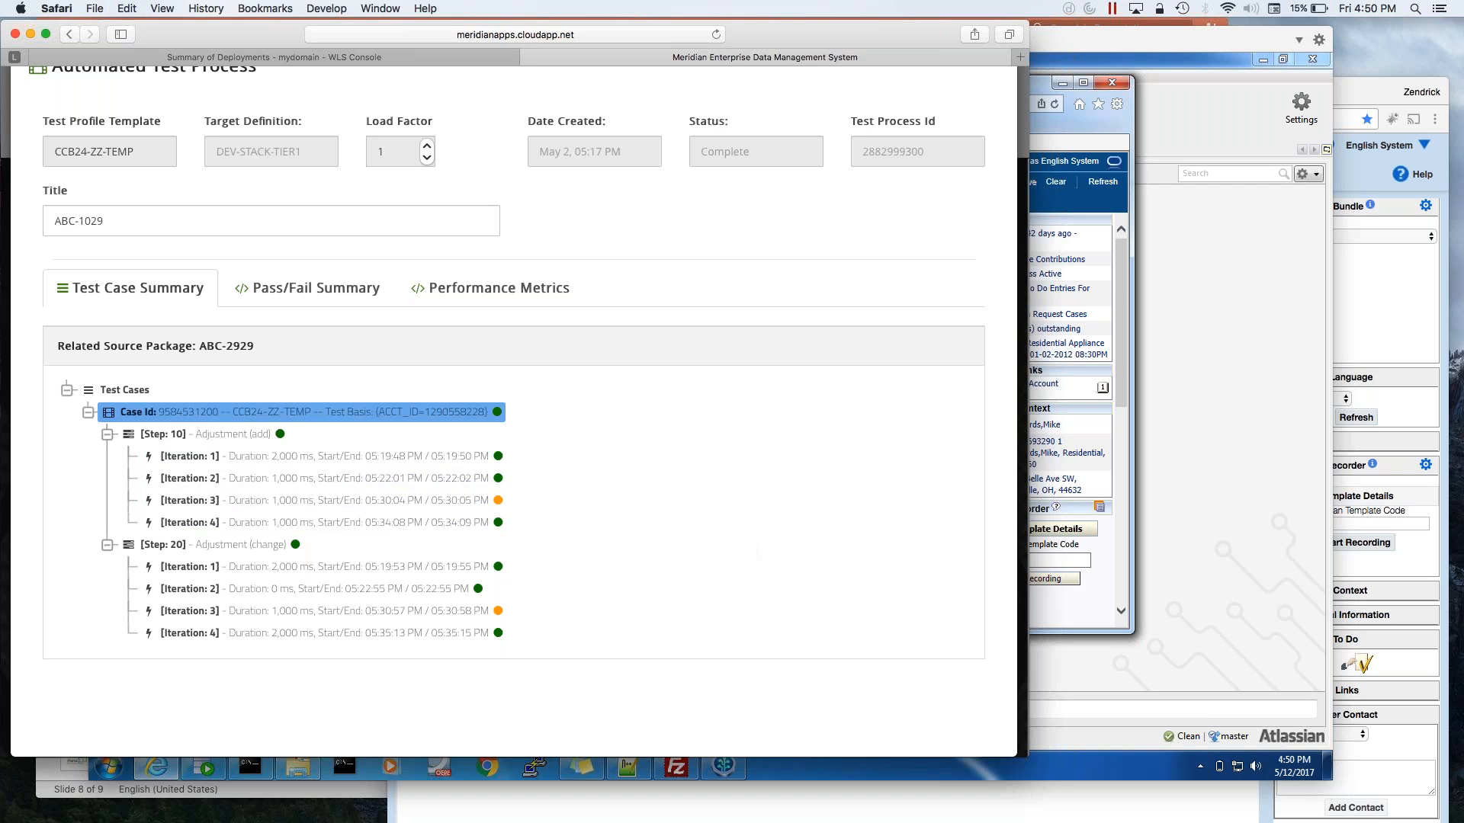
View the snapshot details of Step 10's iteration 1, then close the Snapshot Viewer and review the test case summary.
right_click(330, 462)
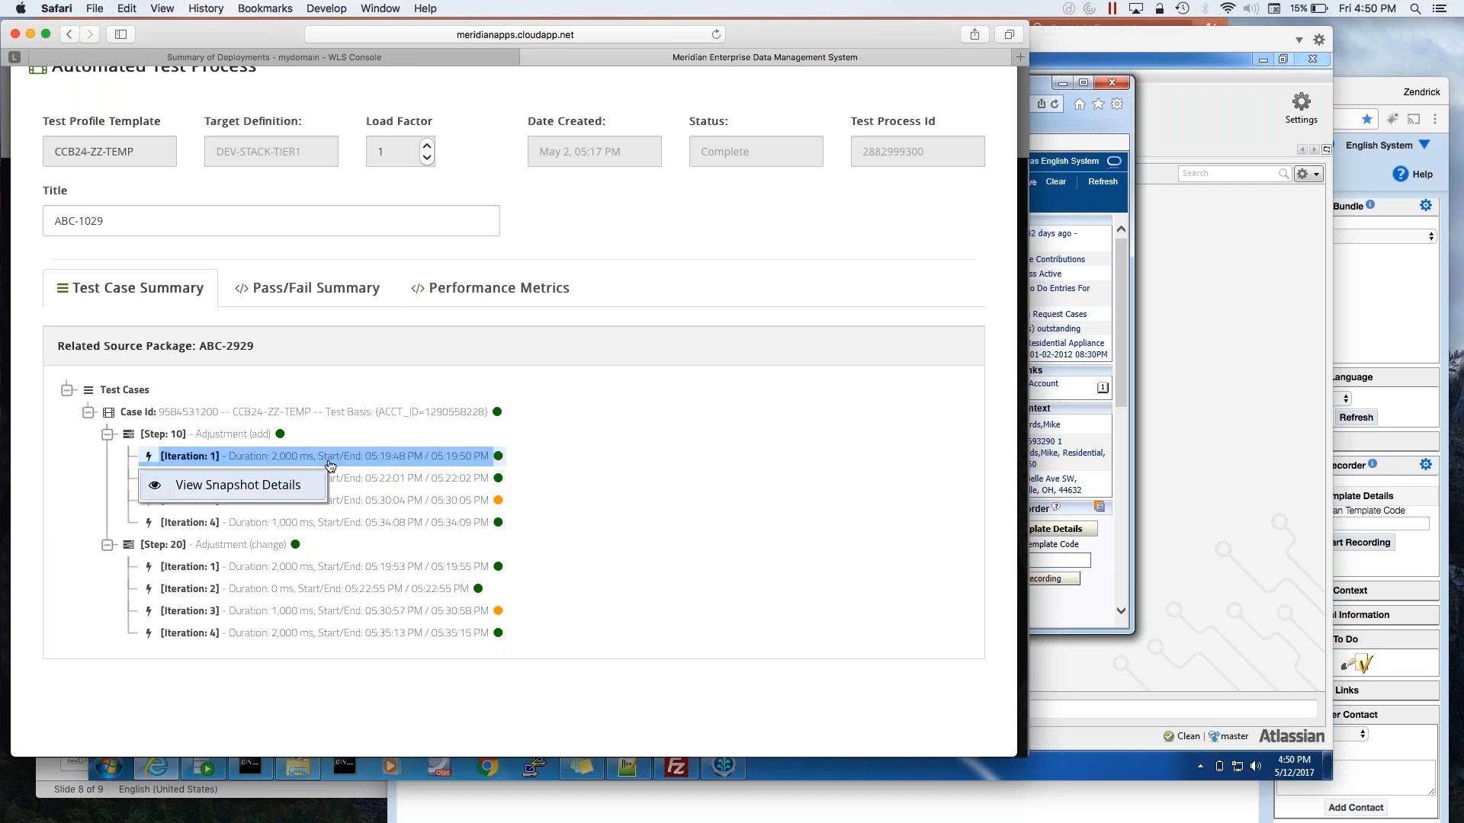
click(285, 492)
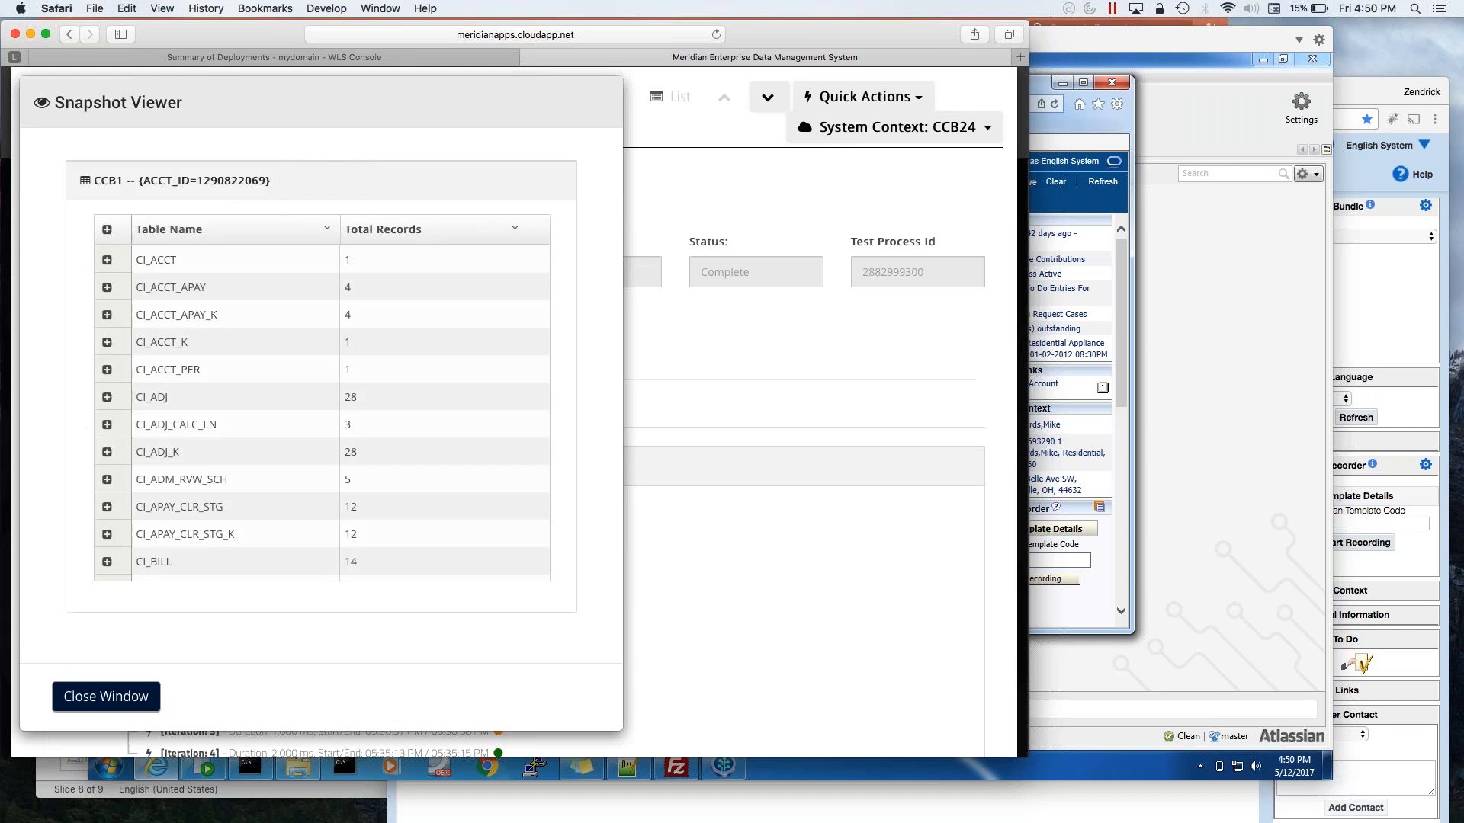
click(106, 696)
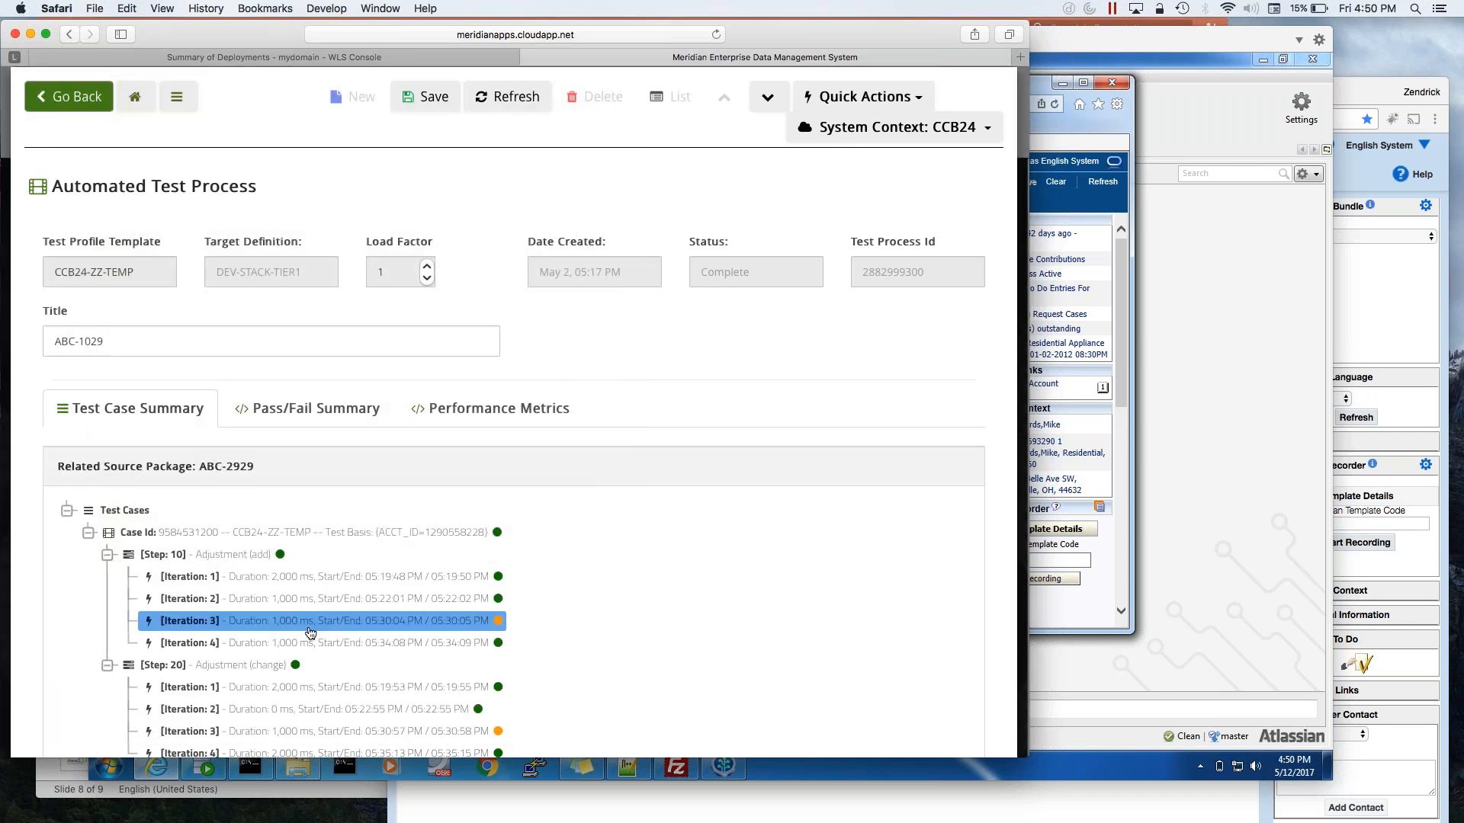
scroll(592, 662, down, 3)
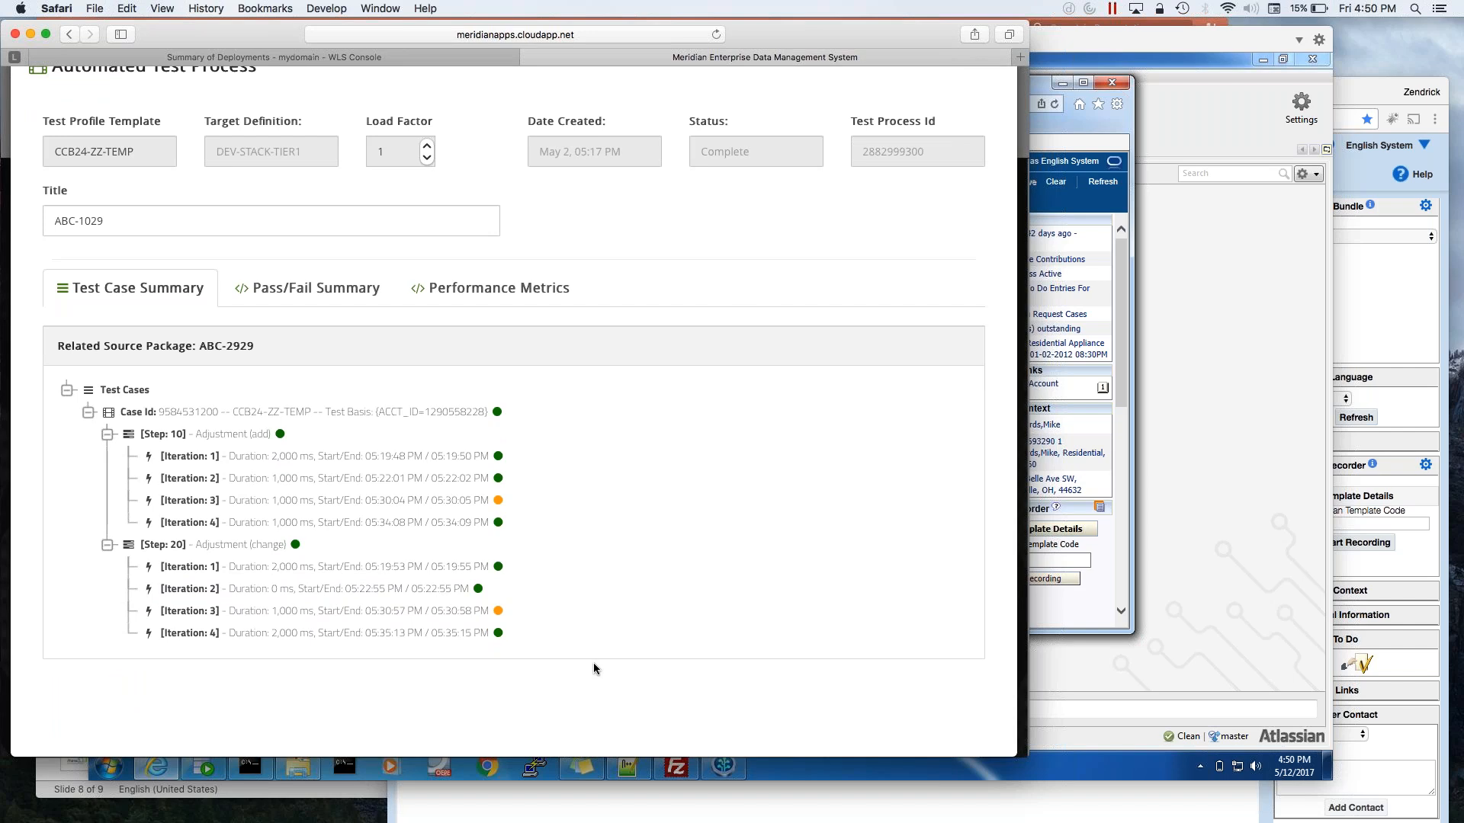
scroll(648, 605, up, 3)
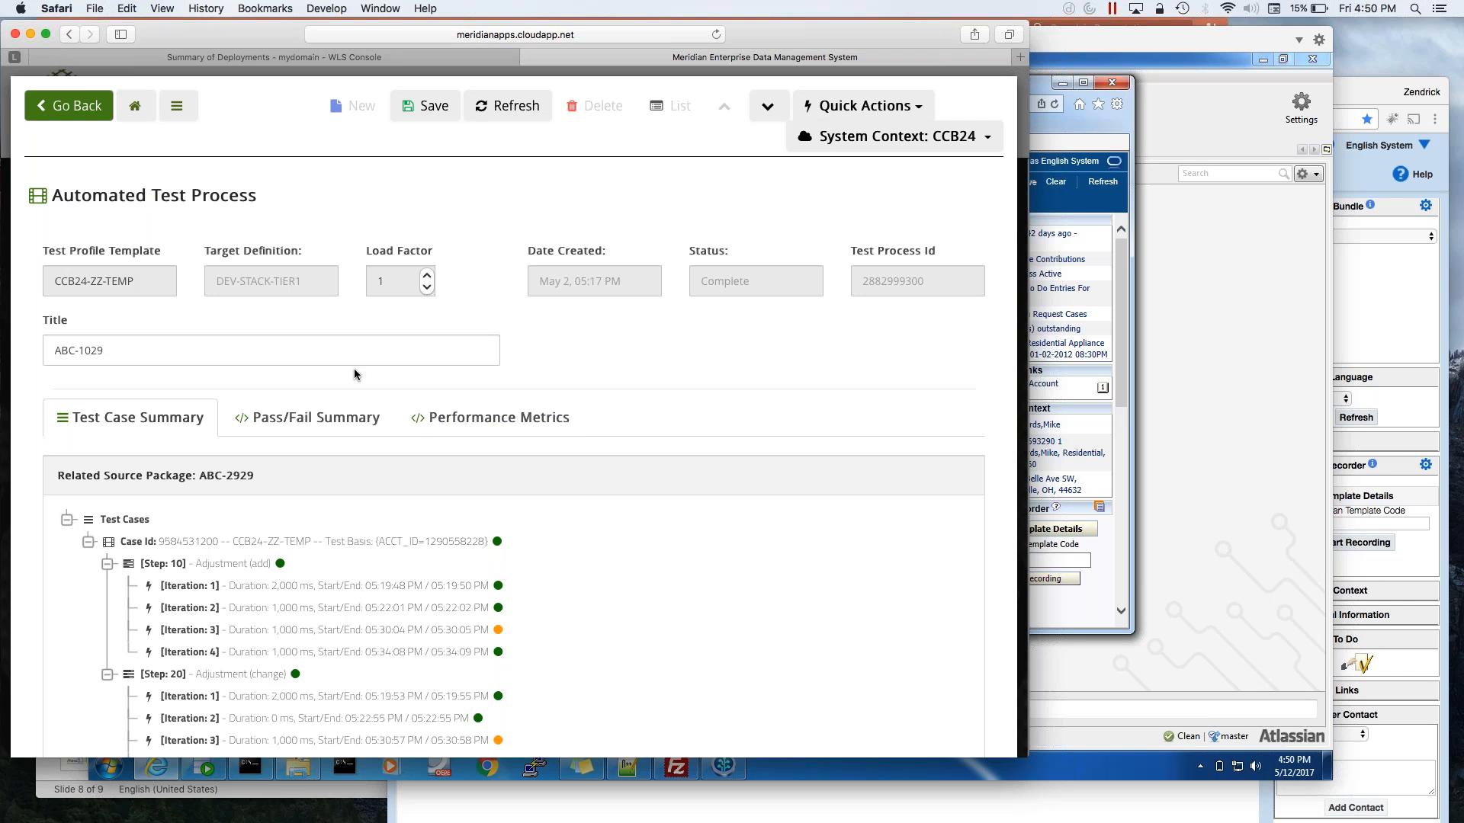
Return to the Data Governance Dashboard and show the browser window in full screen.
click(135, 105)
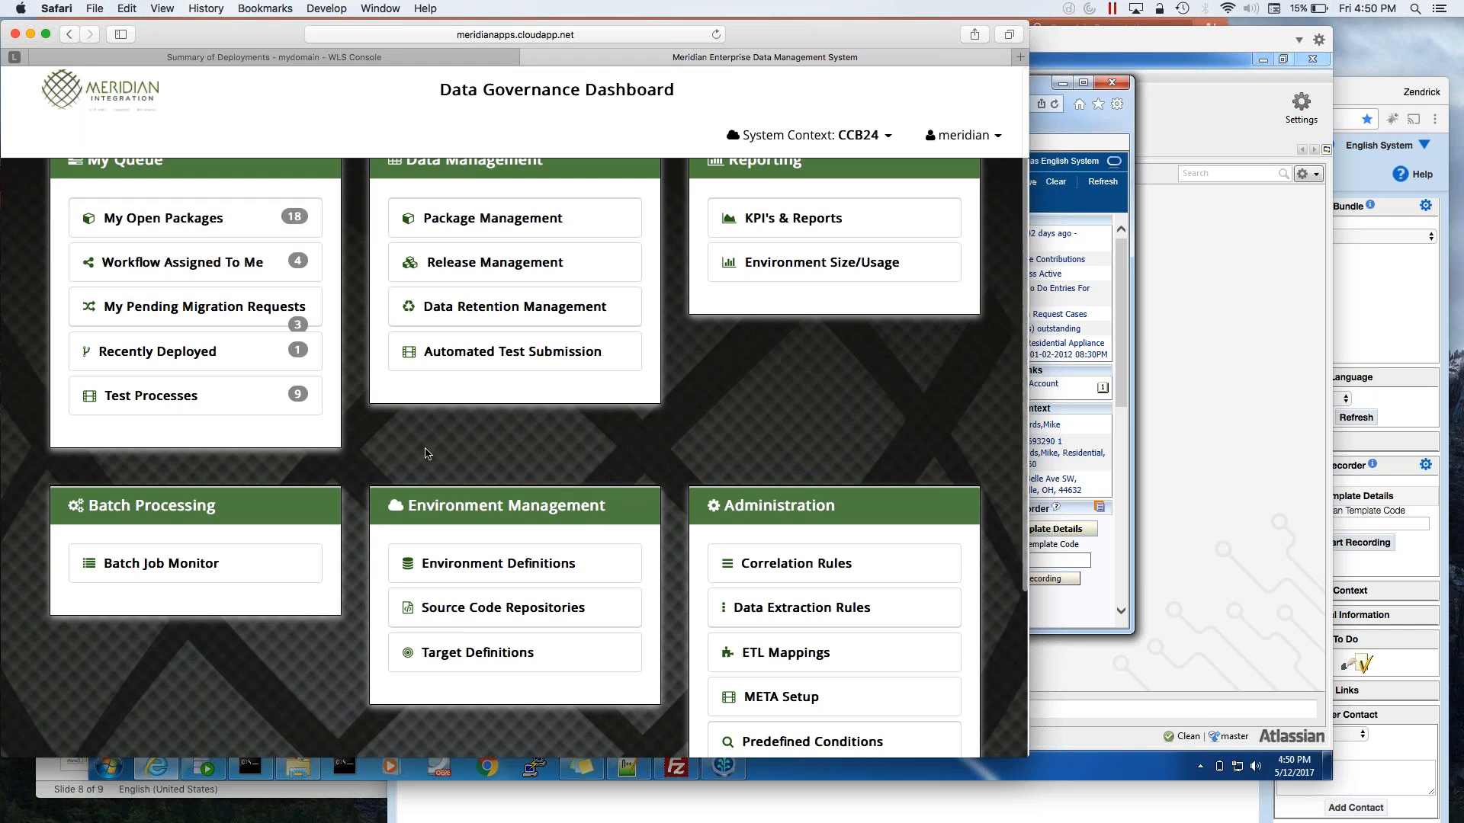
click(46, 34)
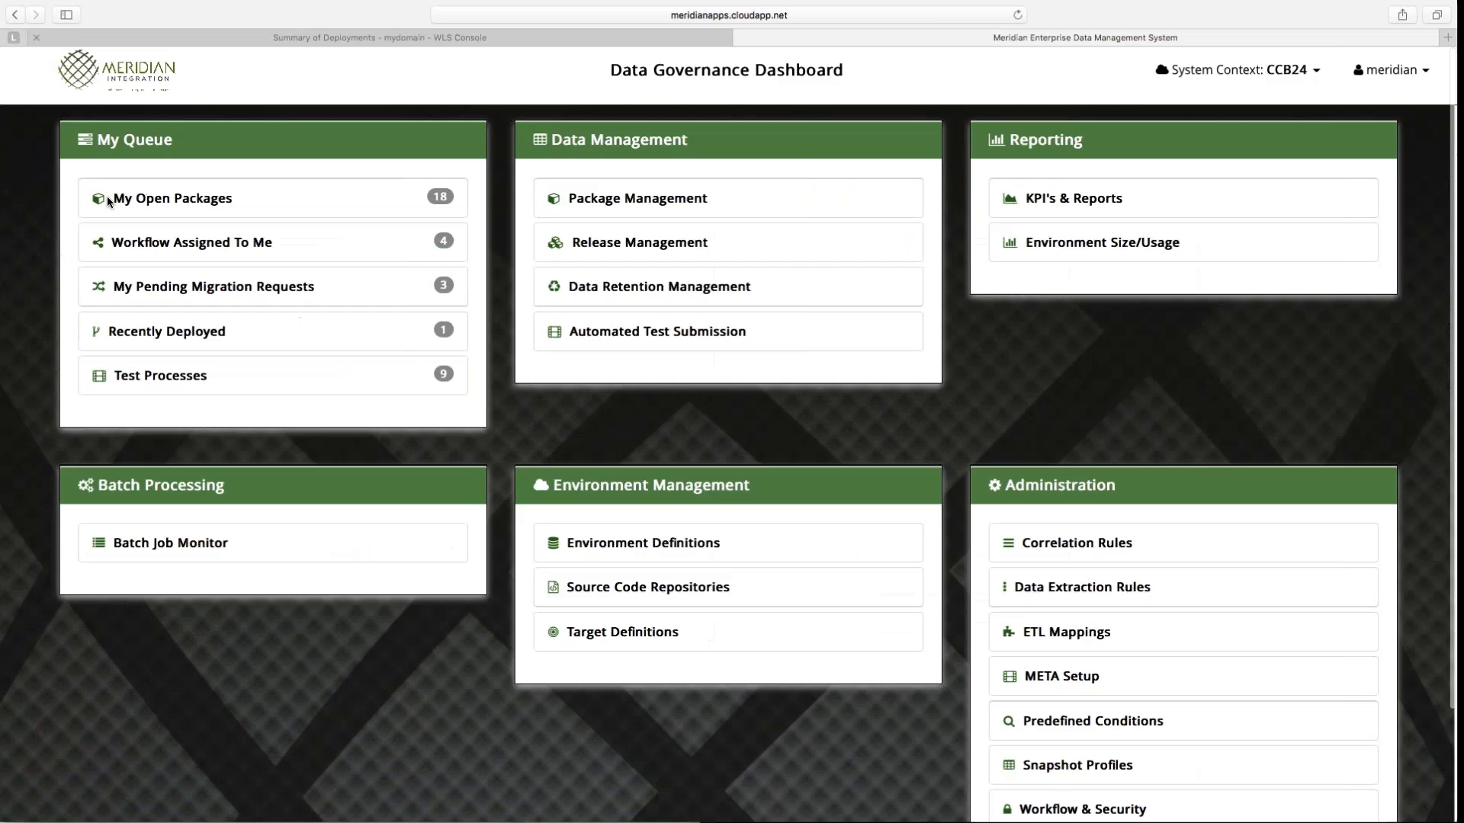
scroll(356, 745, down, 2)
scroll(357, 746, up, 2)
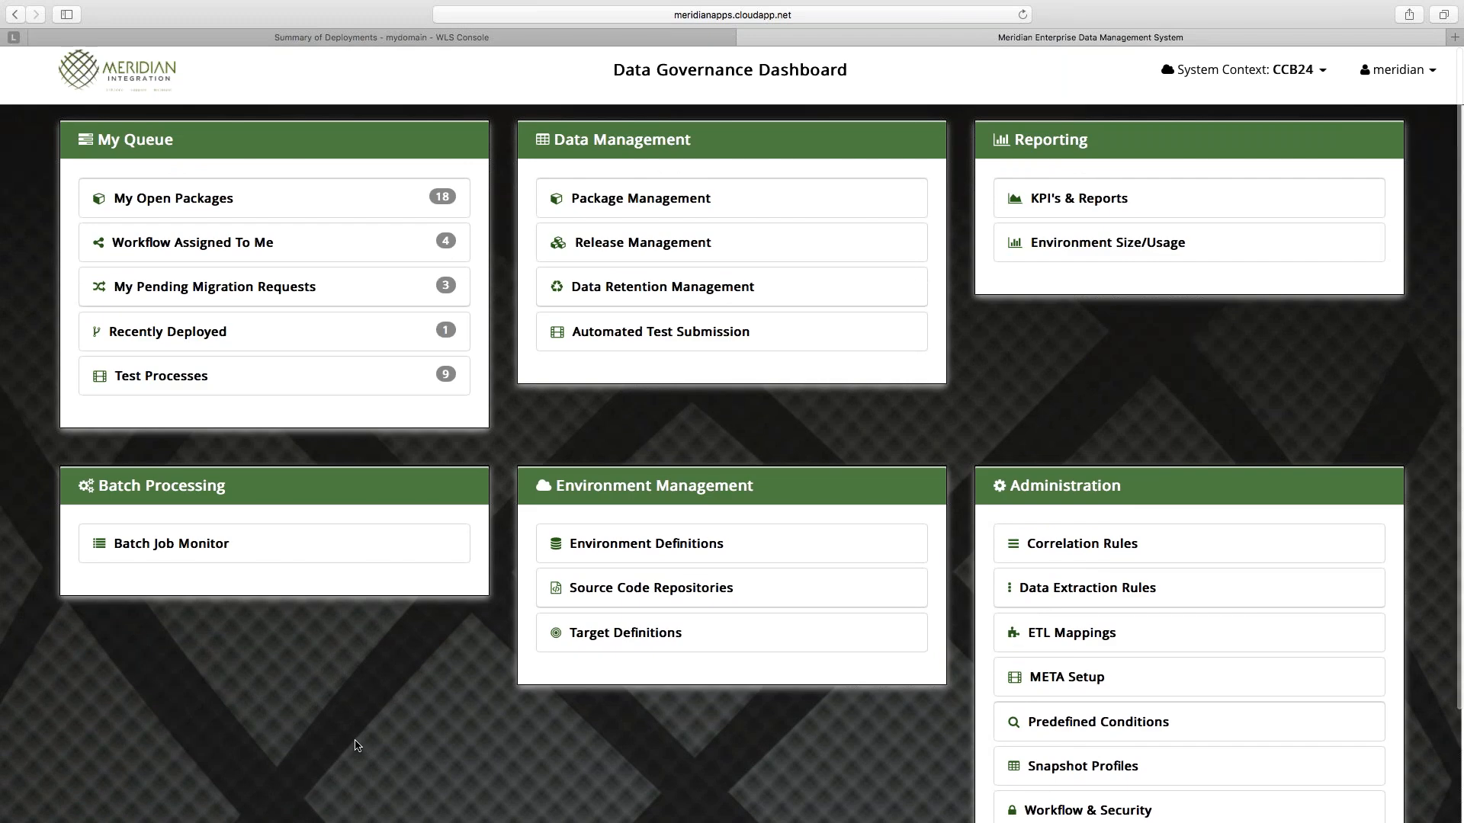